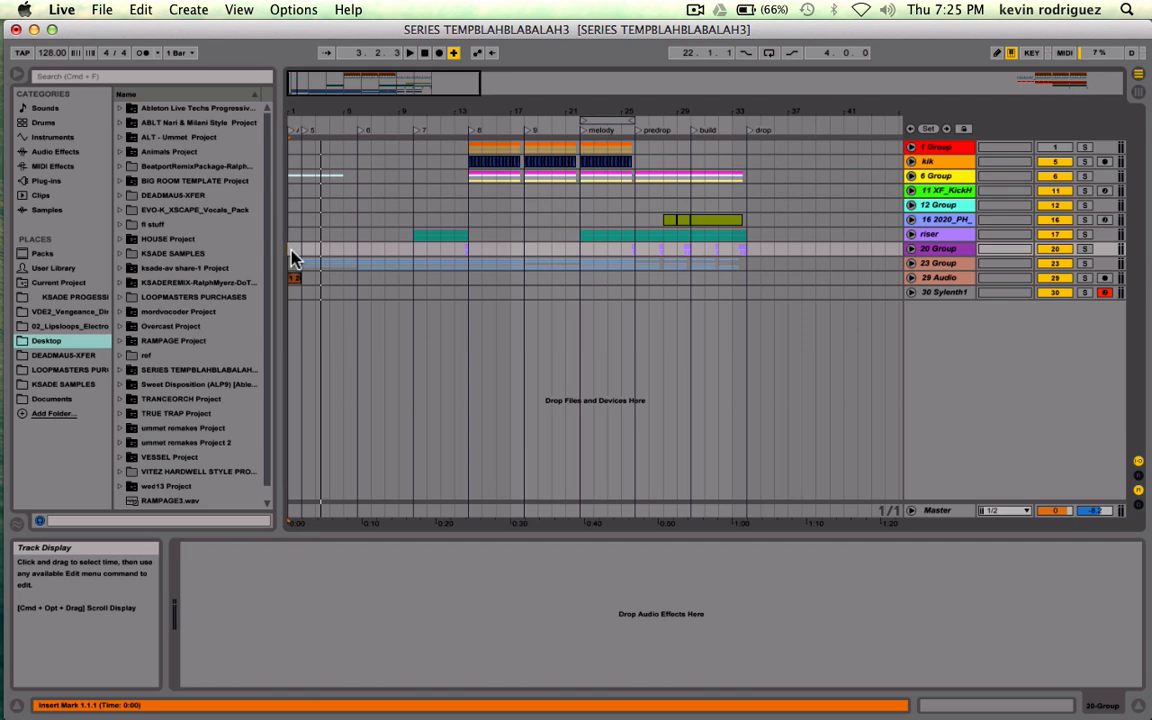
# - Look over the arrangement from the intro to the drop and briefly play the separate later section from bar 167
pyautogui.moveTo(421, 90); pyautogui.dragTo(419, 84)
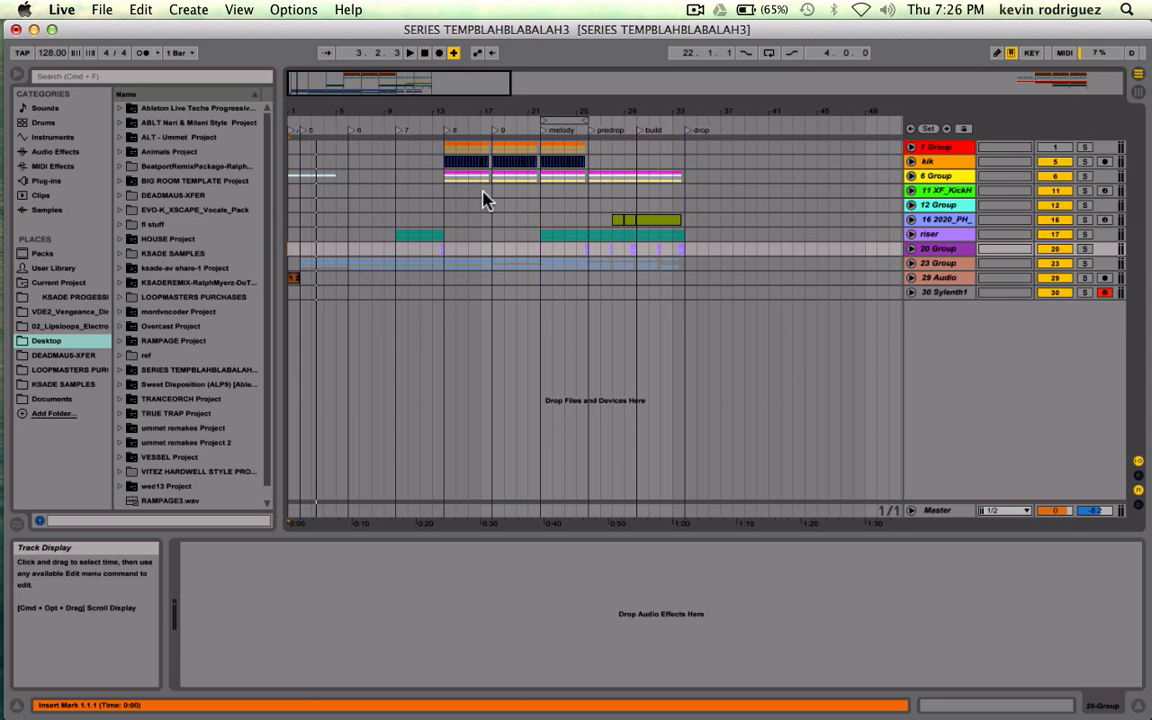
pyautogui.hscroll(3, 451, 218)
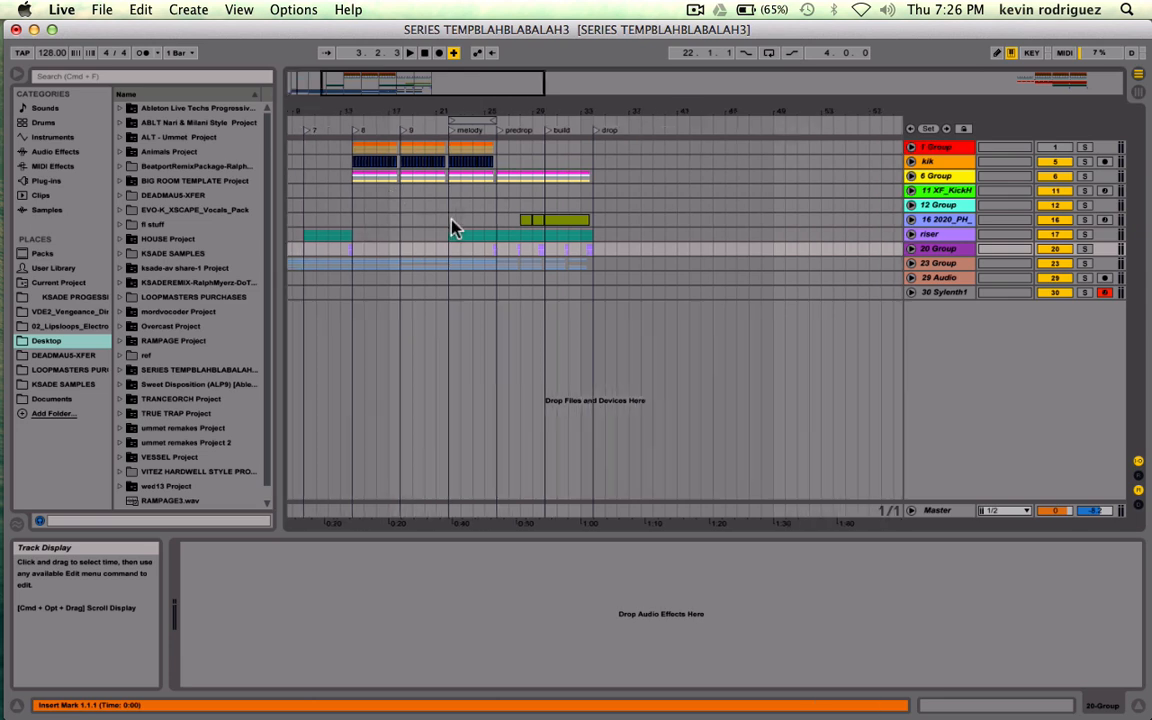
pyautogui.hscroll(-3, 451, 218)
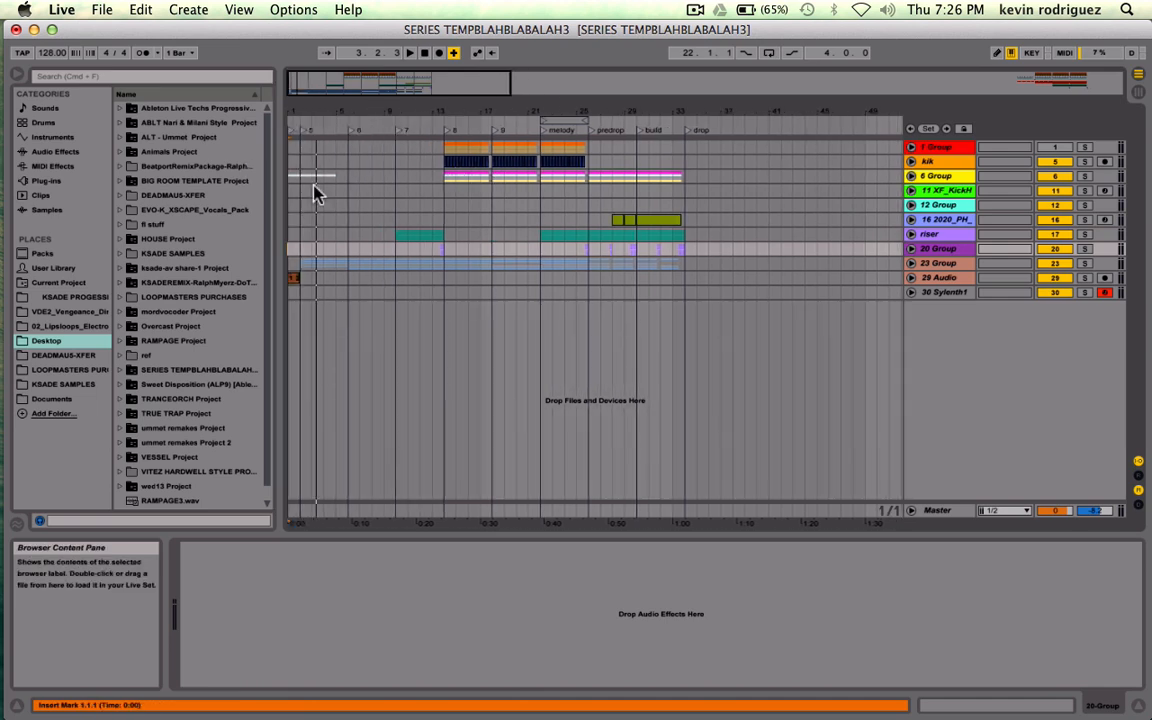
pyautogui.hscroll(5, 414, 246)
pyautogui.hscroll(-5, 418, 247)
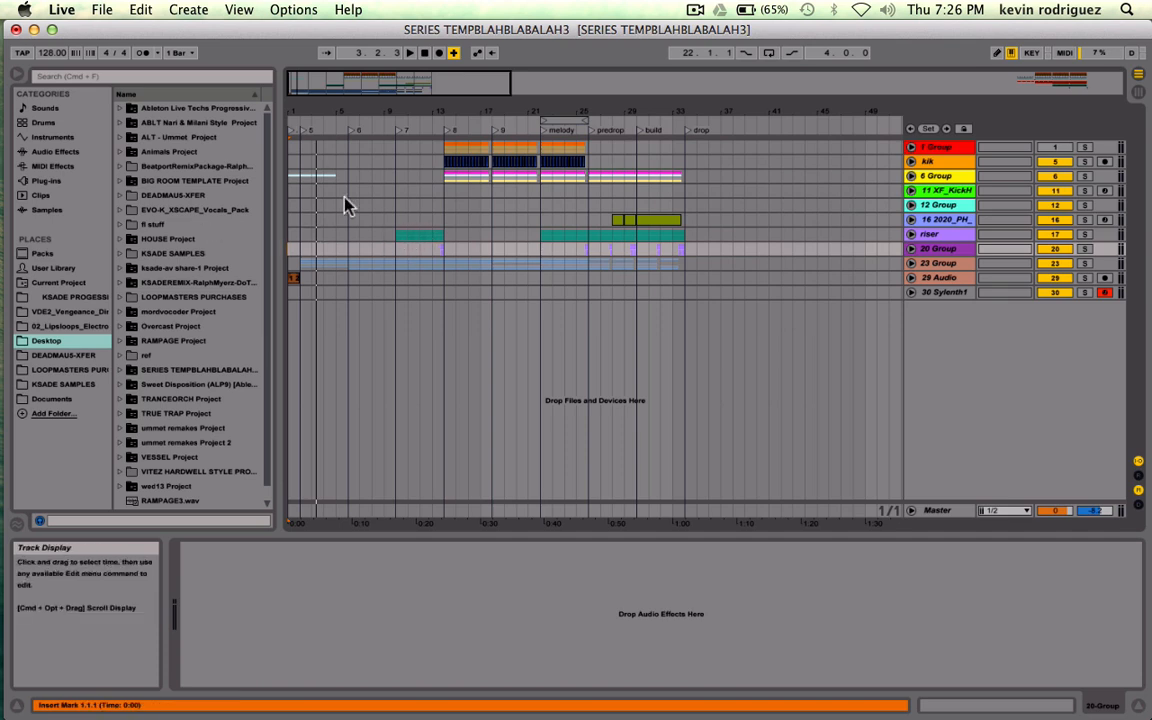
pyautogui.hscroll(20, 407, 218)
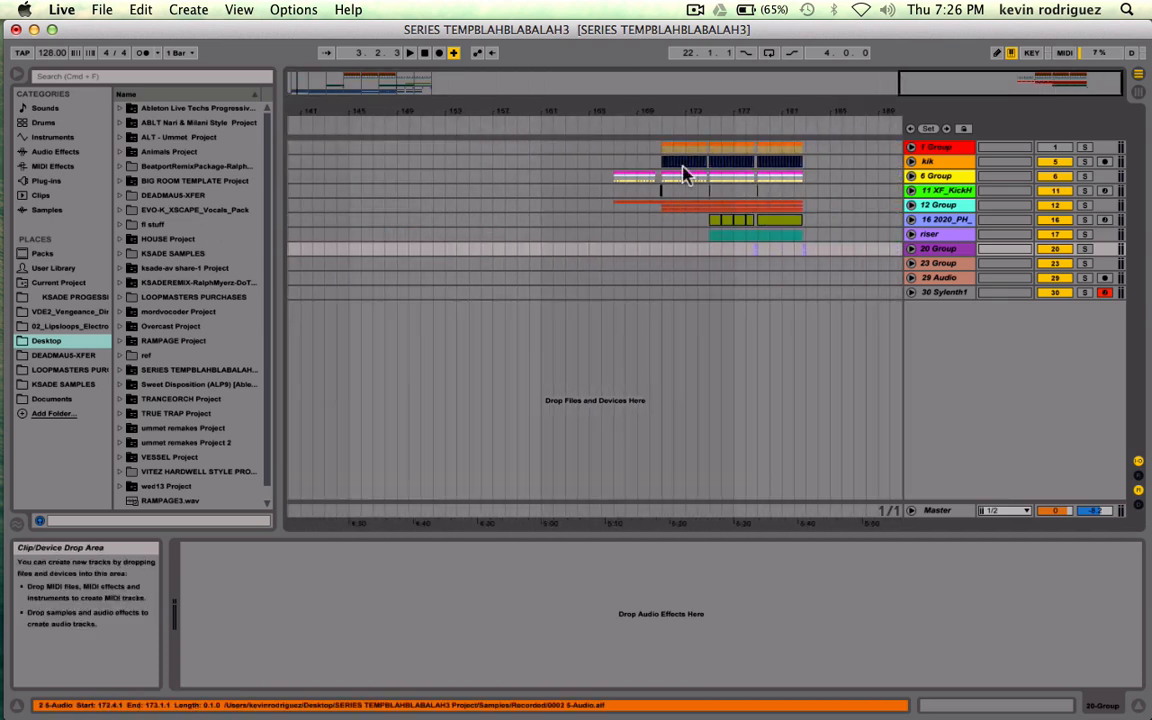
pyautogui.click(614, 195)
pyautogui.press('space')
pyautogui.press('space')
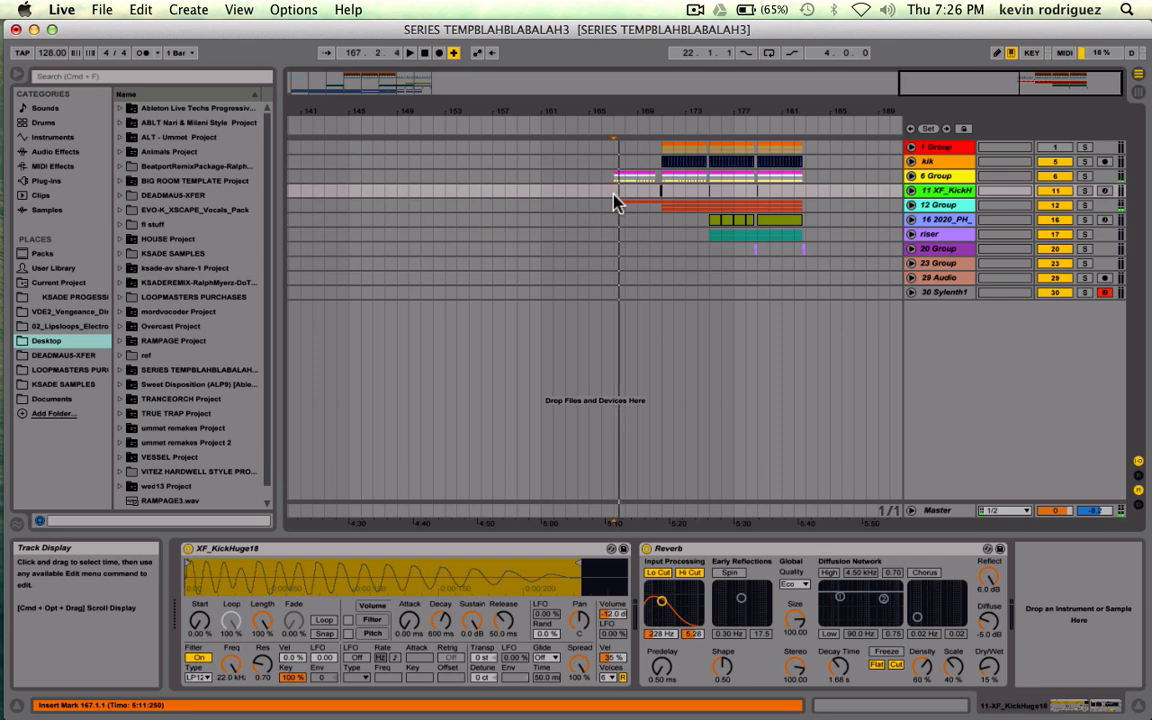
# - Play the arrangement from bar 1, skipping ahead through locators 7, 8, 9, melody and predrop
pyautogui.hscroll(-20, 614, 195)
pyautogui.click(290, 220)
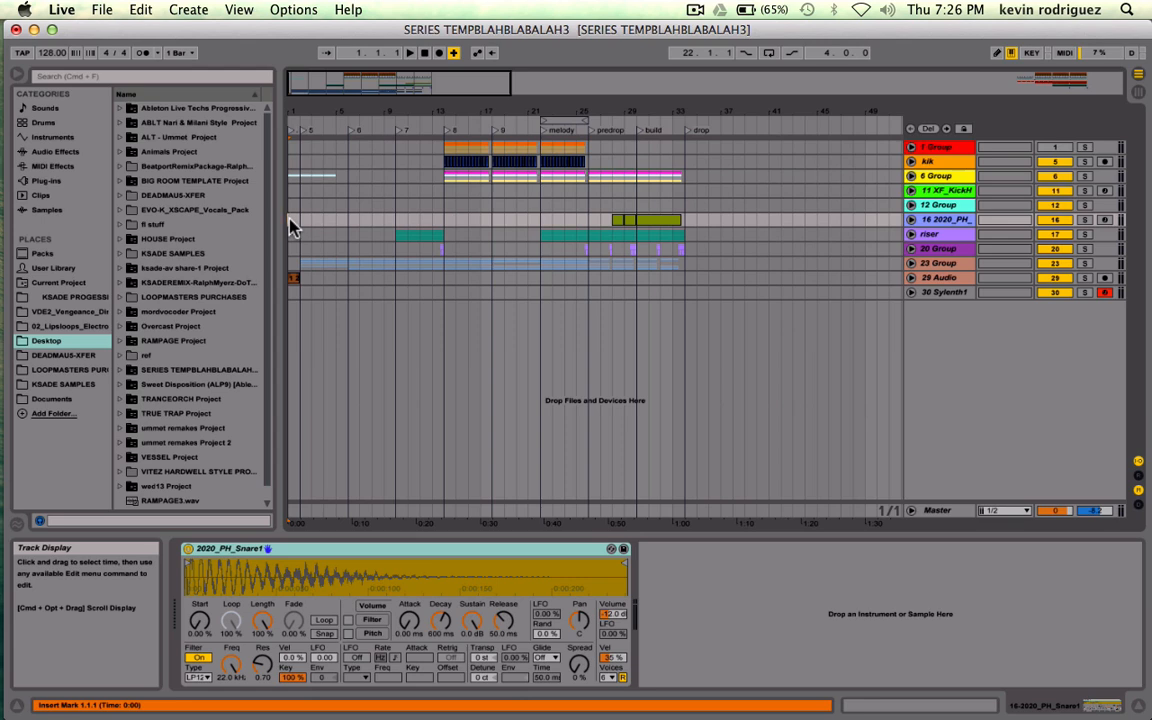
pyautogui.press('space')
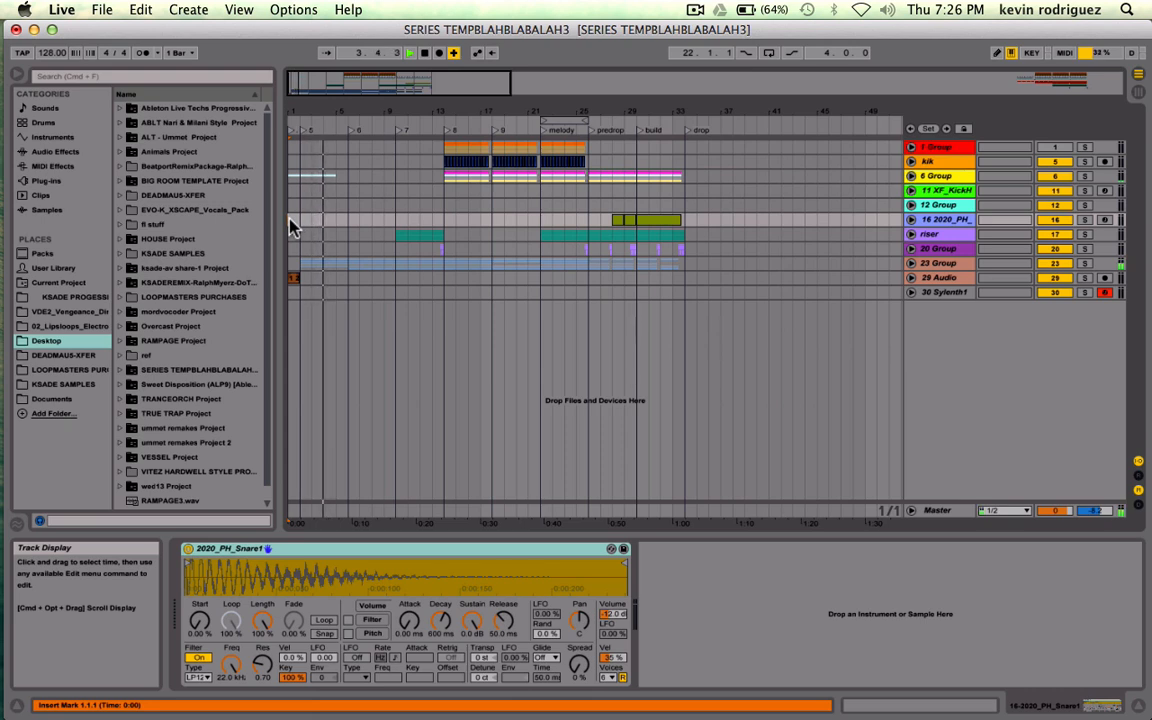
pyautogui.click(399, 133)
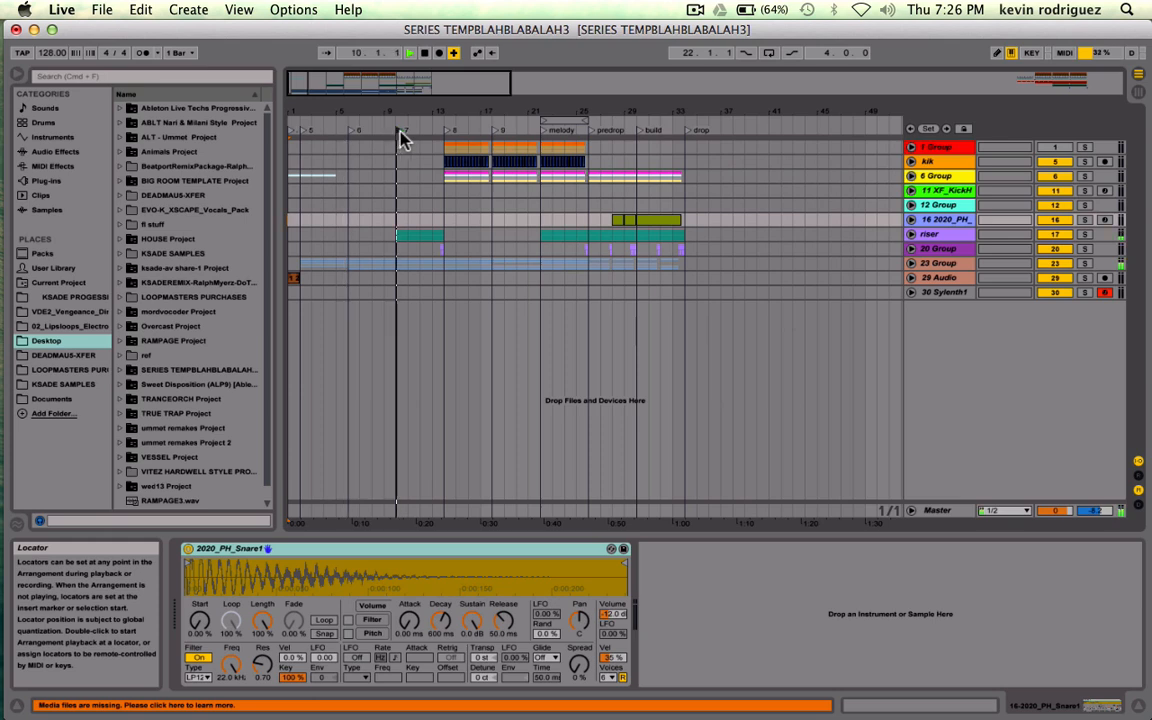
pyautogui.click(446, 131)
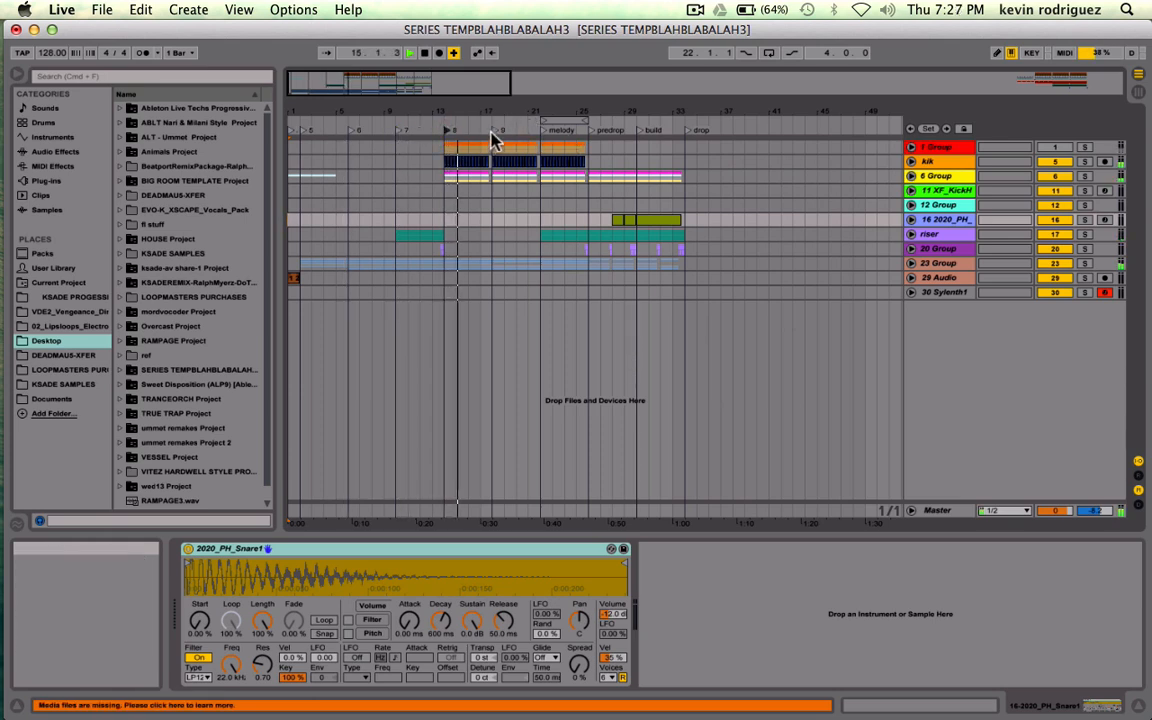
pyautogui.click(495, 131)
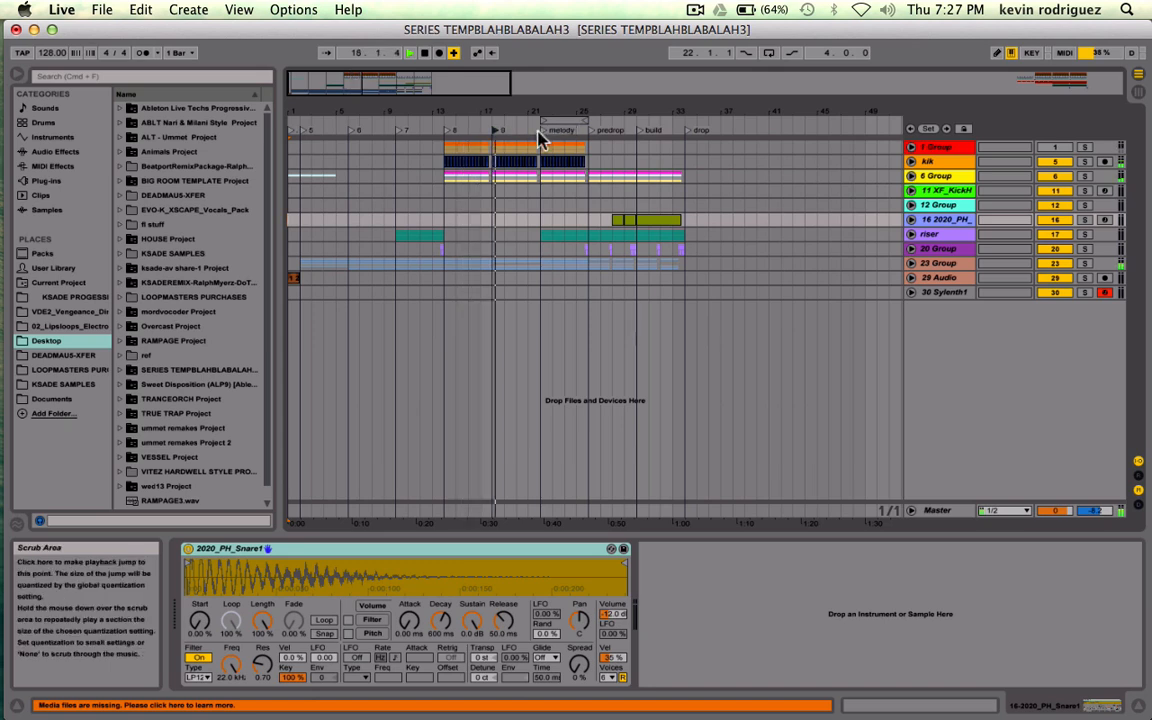
pyautogui.click(542, 131)
pyautogui.click(591, 131)
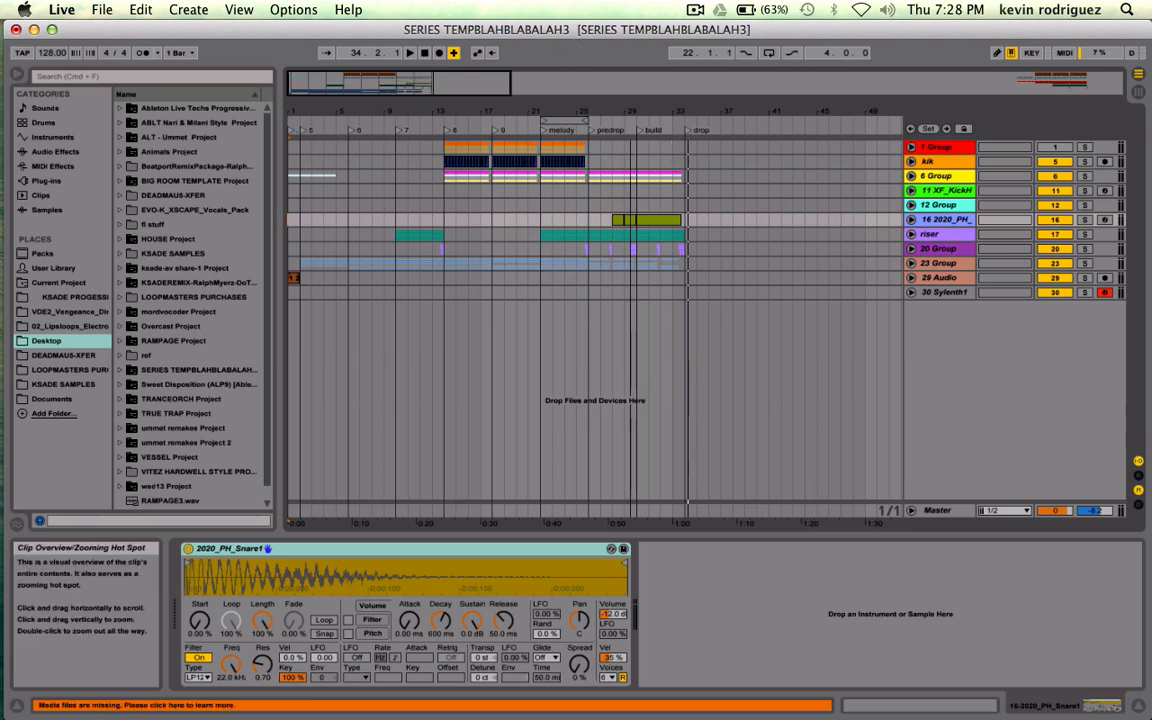
# - Play the arrangement from the melody locator at bar 22
pyautogui.moveTo(400, 76); pyautogui.dragTo(419, 86)
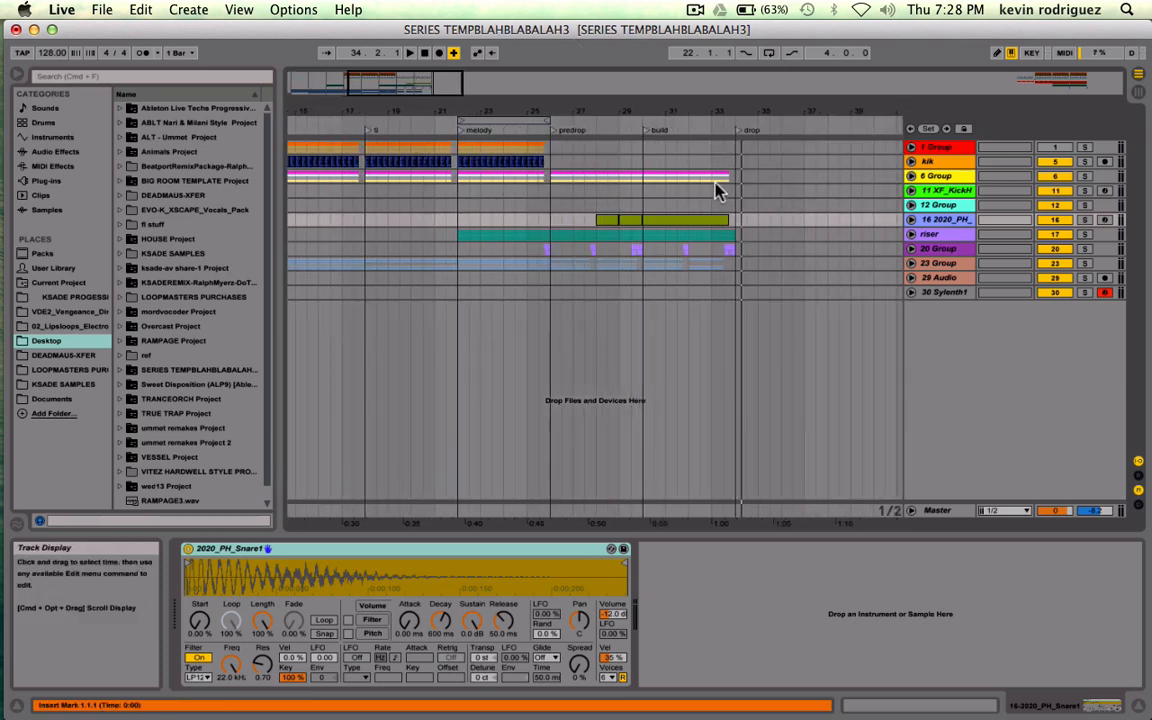
pyautogui.click(643, 202)
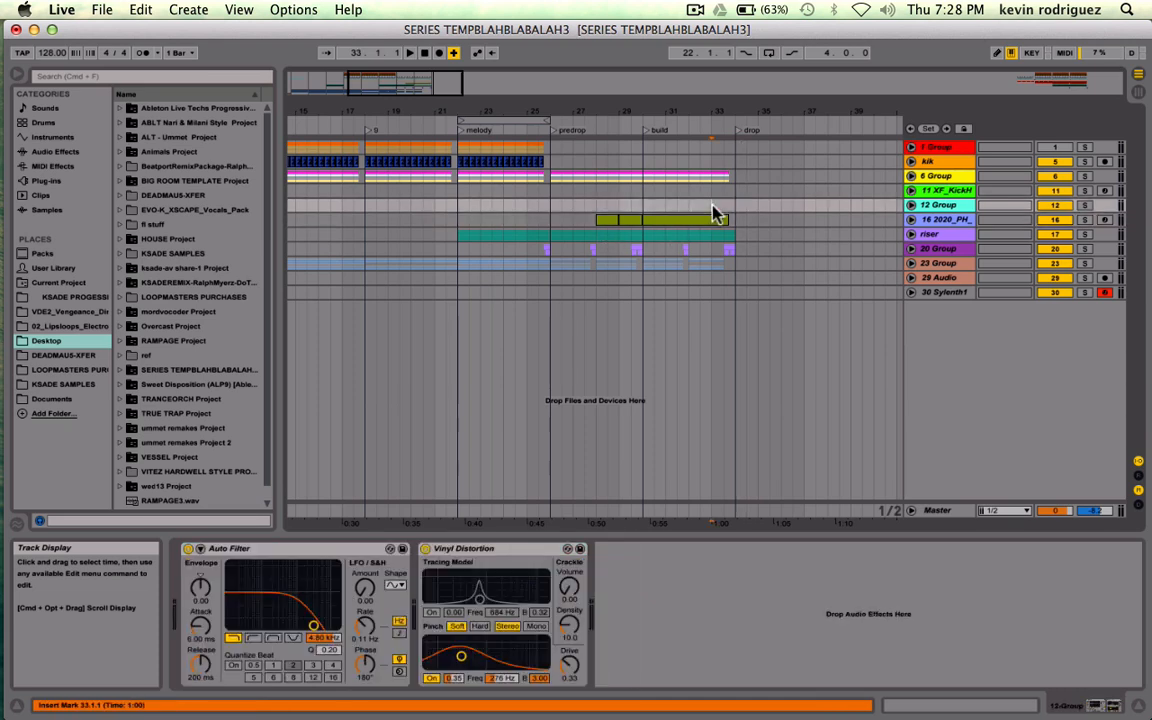
pyautogui.click(643, 192)
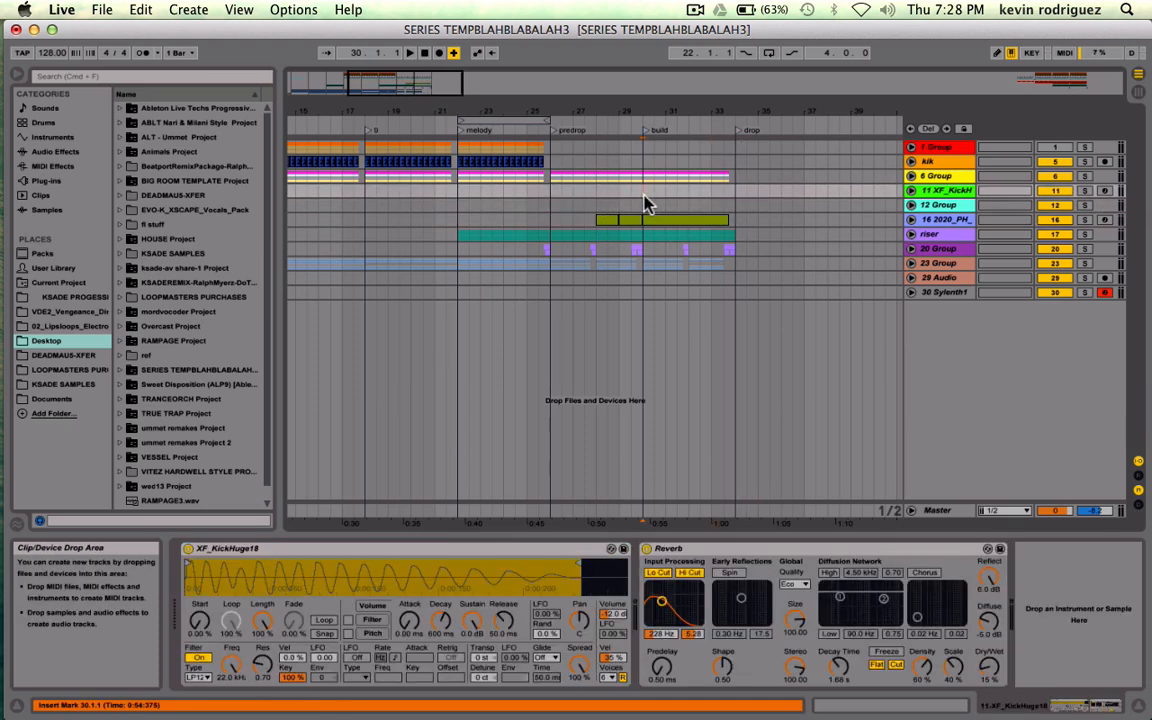
pyautogui.click(459, 211)
pyautogui.press('space')
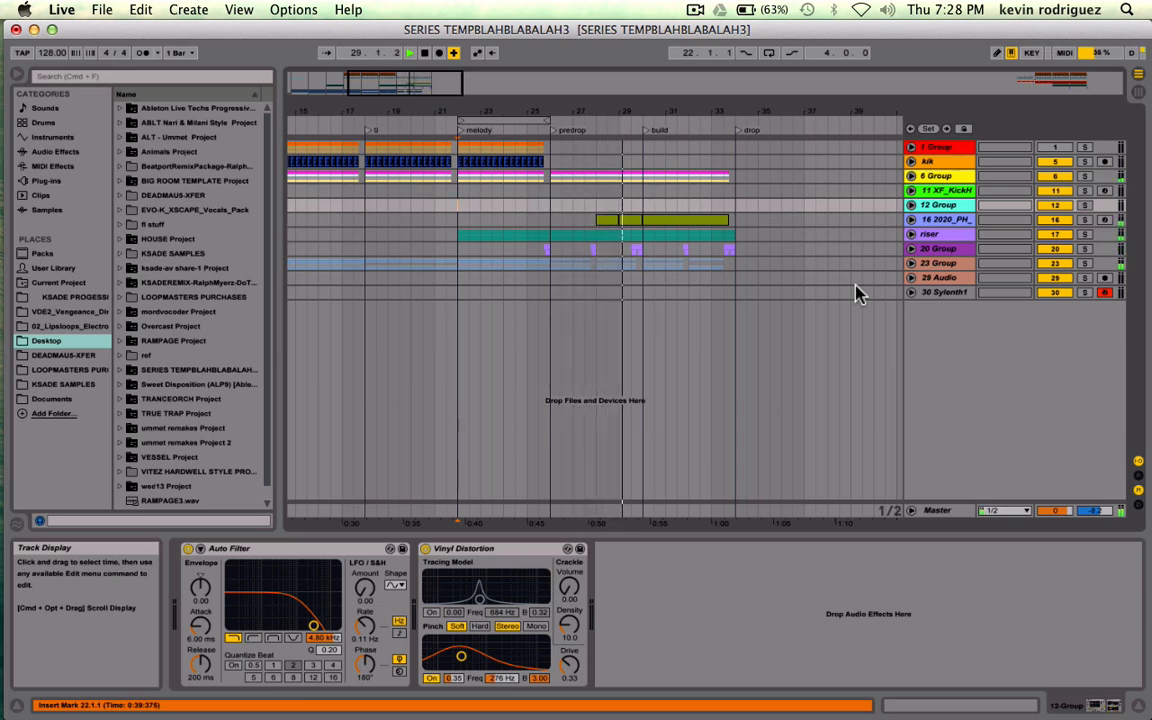
# - Unfold the 30 Sylenth1 track and stop playback
pyautogui.click(910, 292)
pyautogui.click(945, 293)
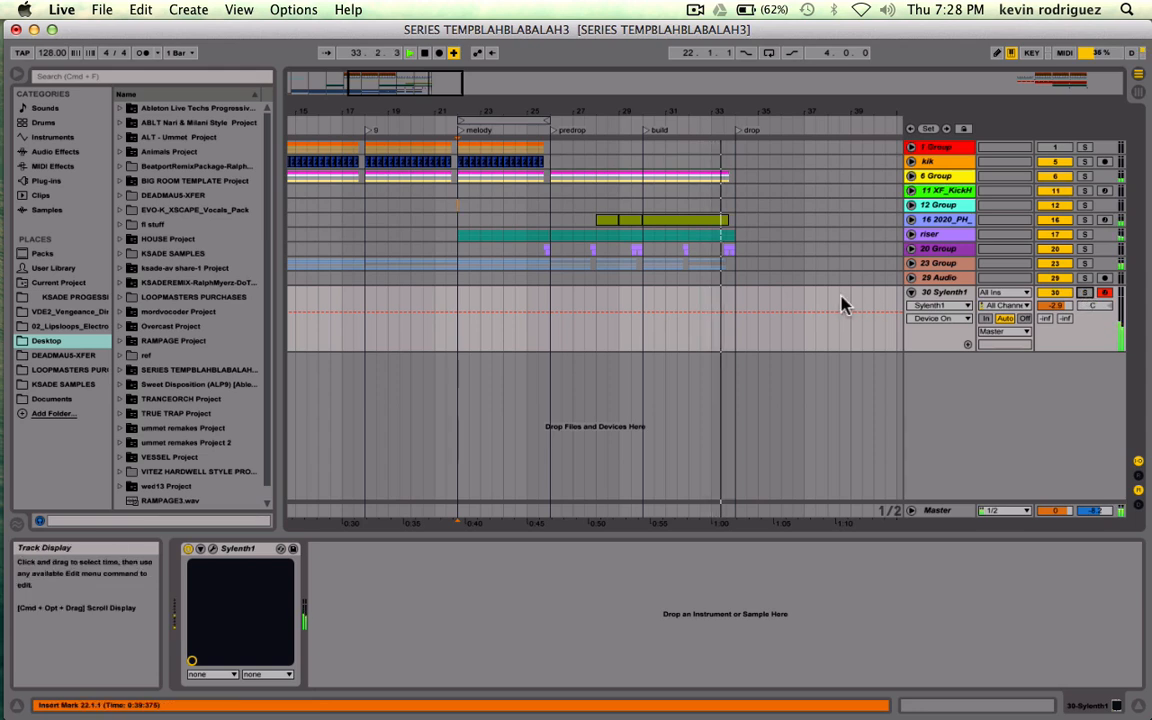
pyautogui.hscroll(-10, 435, 262)
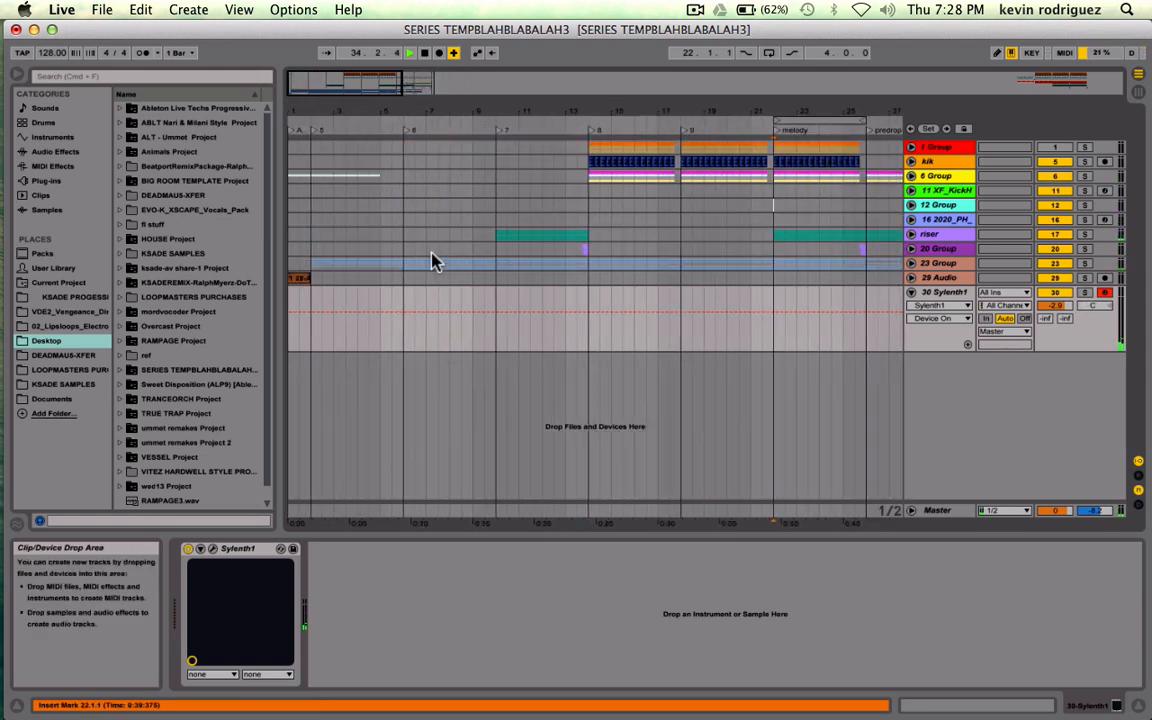
pyautogui.press('space')
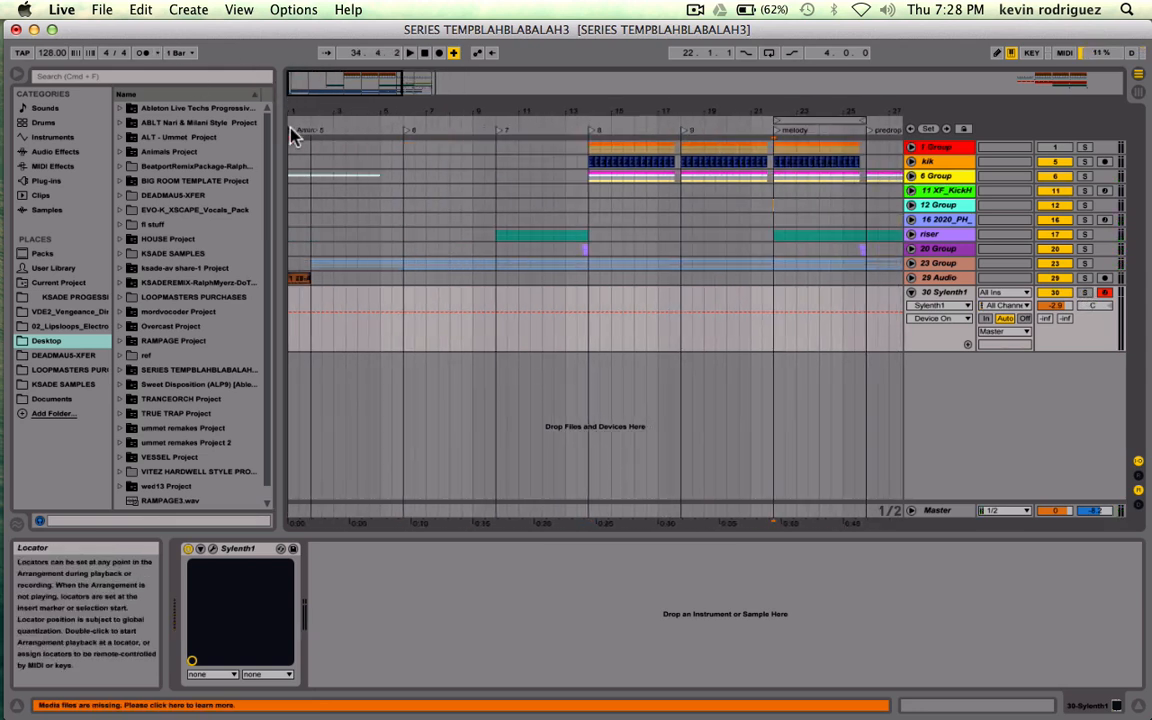
# - Go to the first locator to check the opening section, and place the insert marker at the predrop locator, bar 26
pyautogui.click(291, 130)
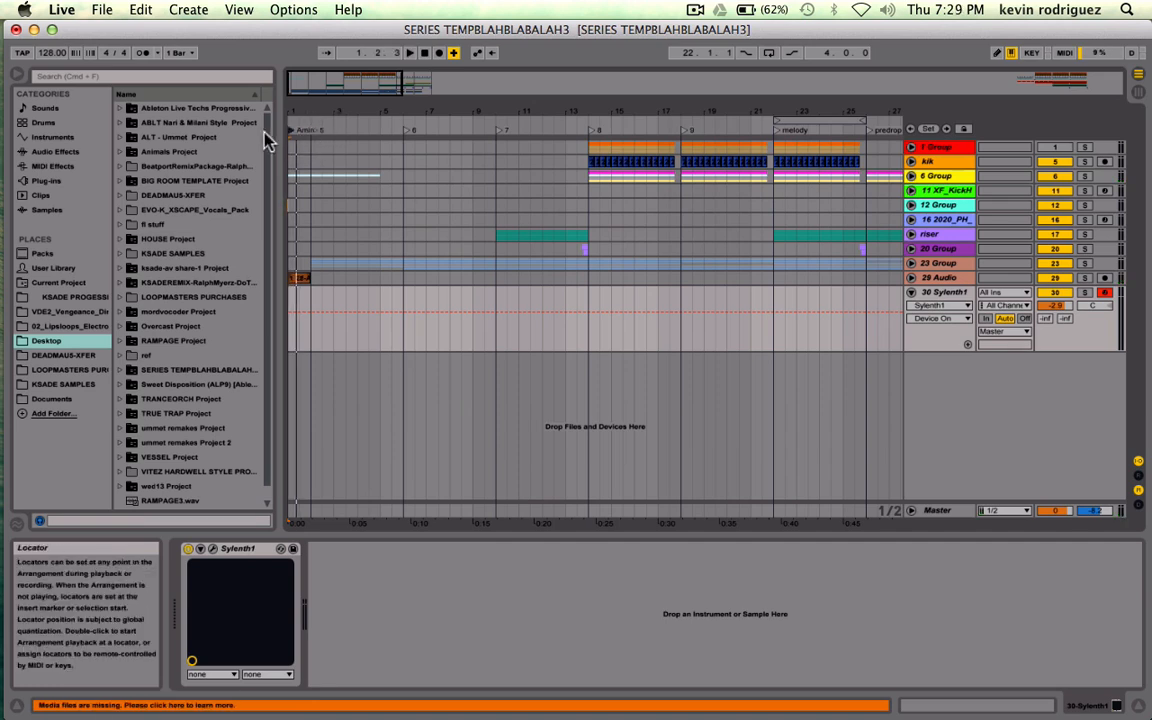
pyautogui.moveTo(326, 77); pyautogui.dragTo(308, 86)
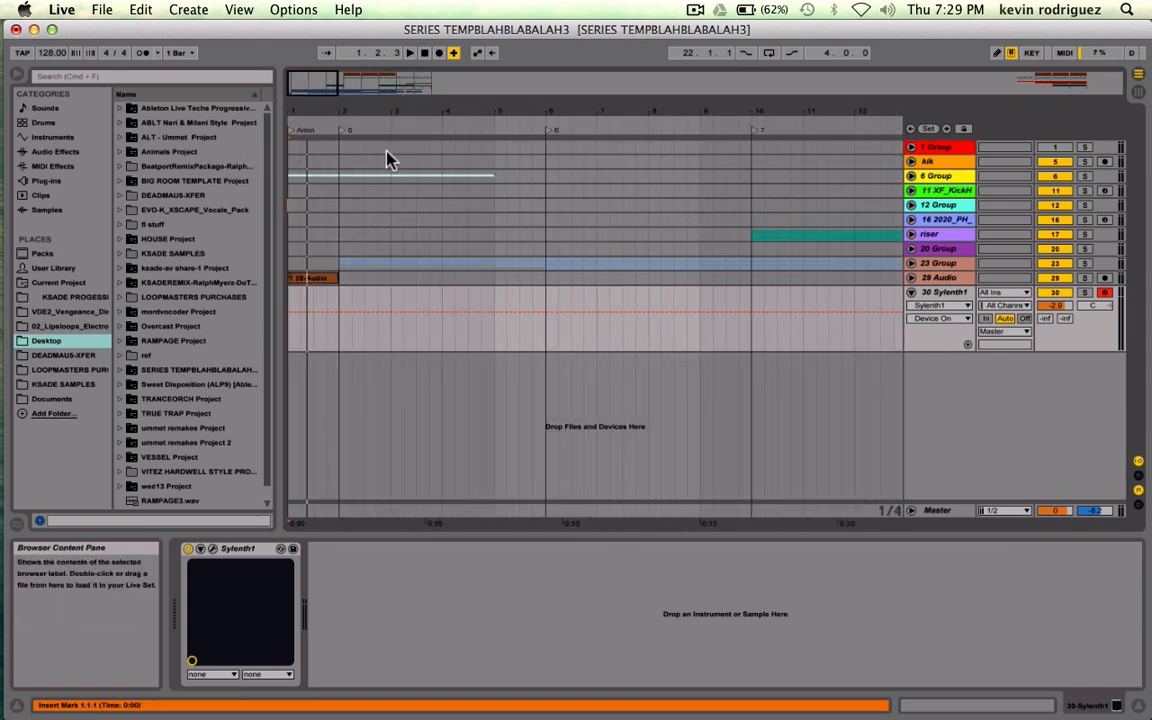
pyautogui.moveTo(380, 90); pyautogui.dragTo(381, 81)
pyautogui.hscroll(8, 584, 296)
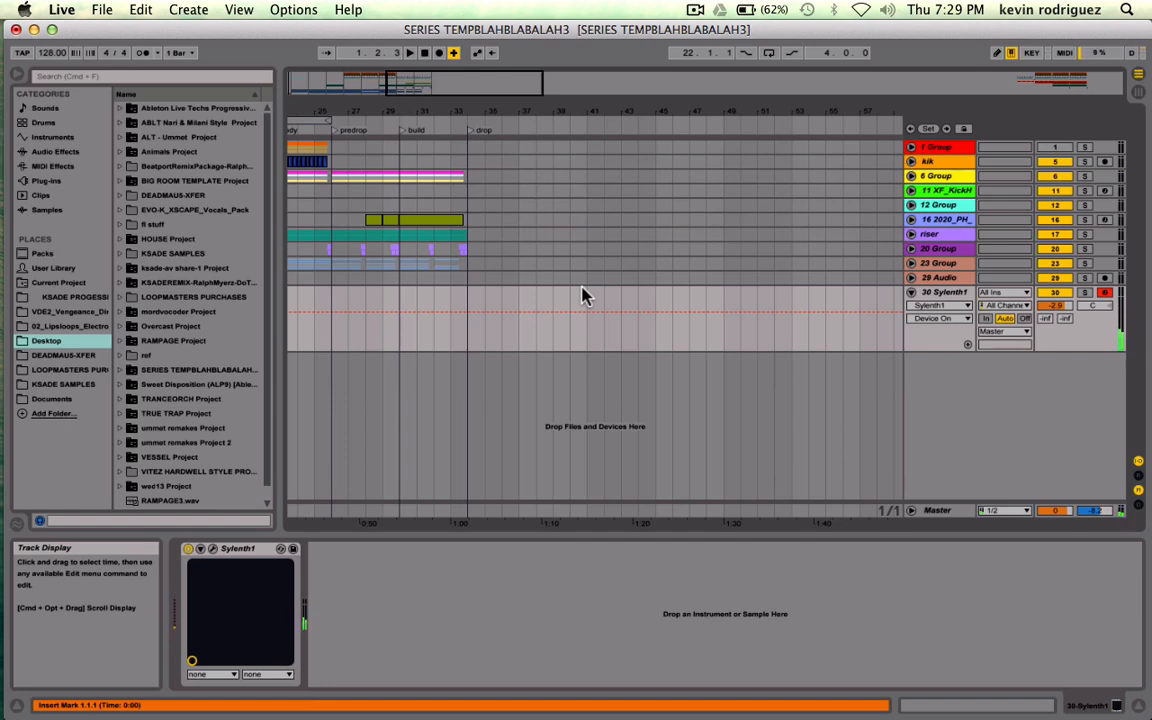
pyautogui.hscroll(-4, 490, 298)
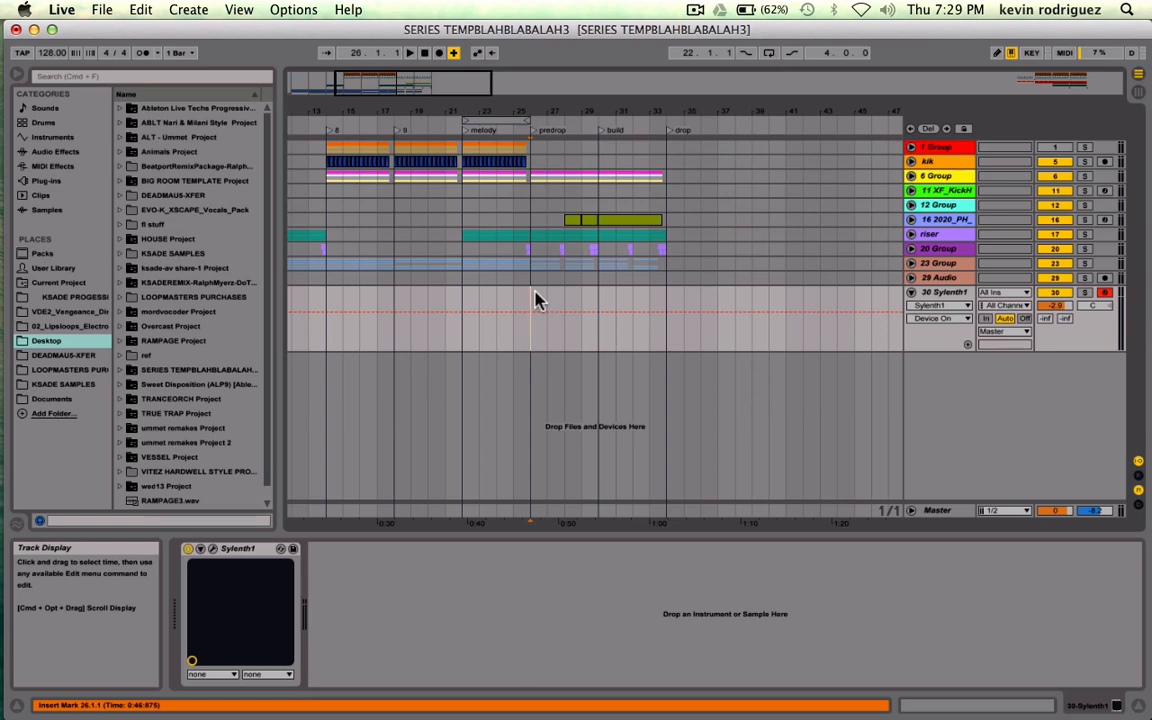
# - Switch to the Dashboard to read the MINOR STEPS and MAJOR STEPS sticky notes, and return to Ableton Live
pyautogui.hotkey('ctrl', 'Up')
pyautogui.click(500, 85)
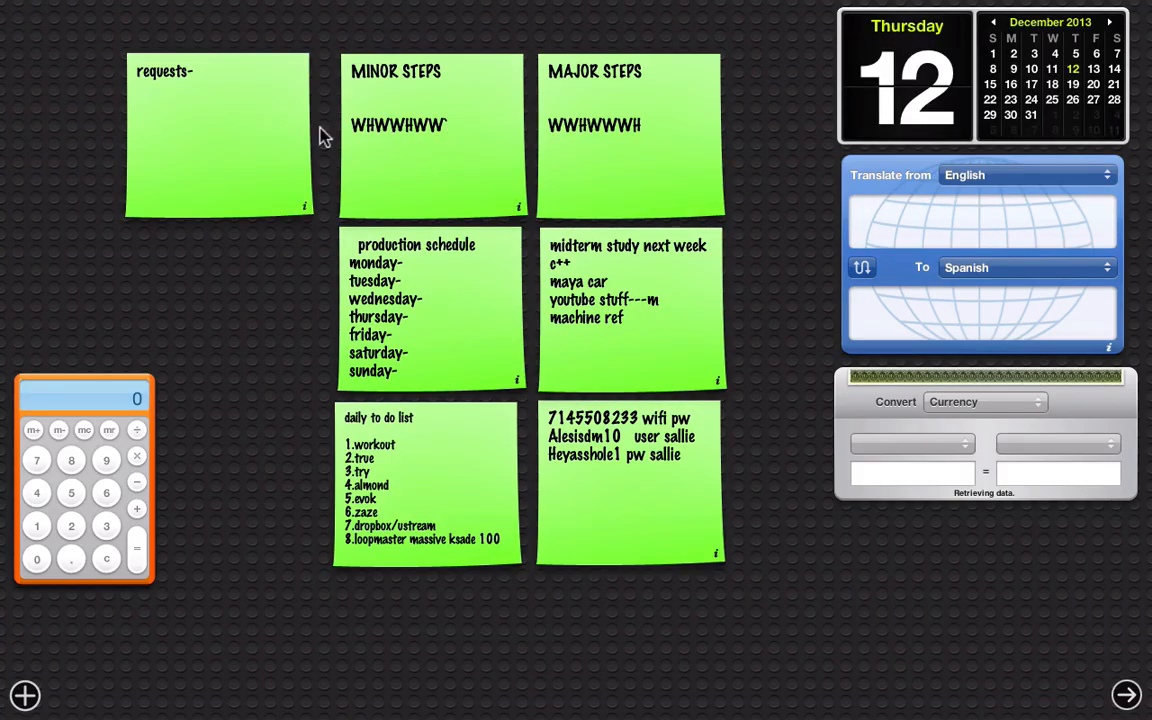
pyautogui.click(428, 130)
pyautogui.hotkey('ctrl', 'Up')
pyautogui.click(597, 332)
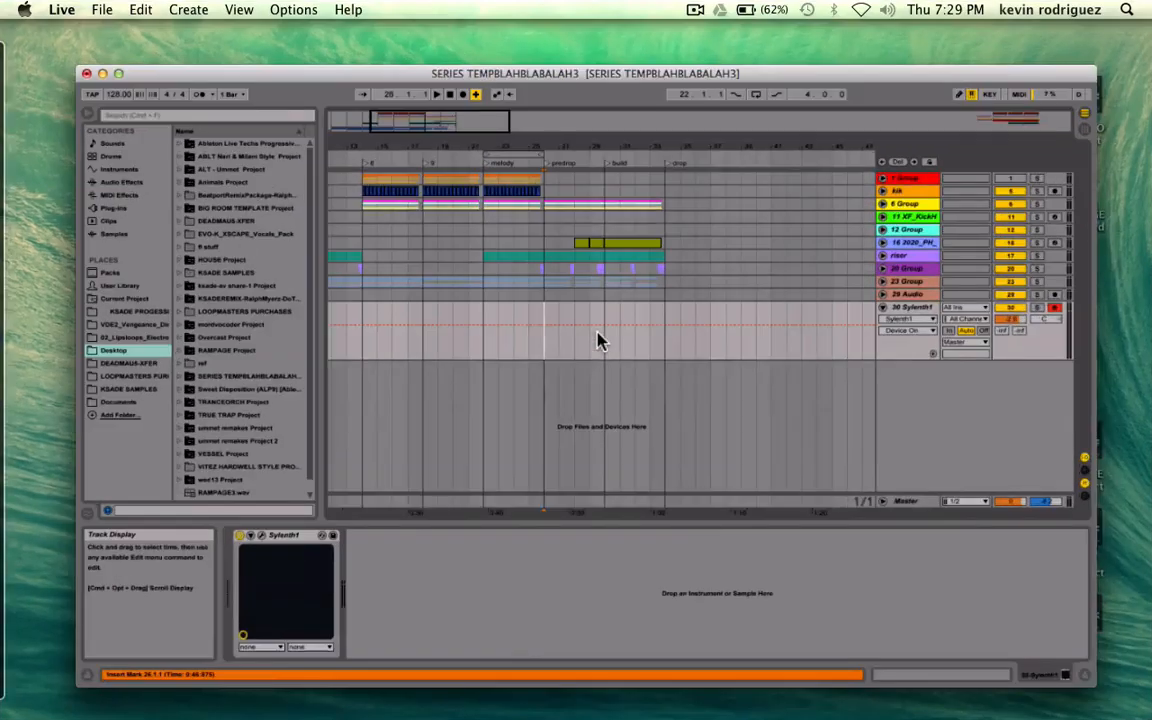
# - Unfold the 23 Group and open the 24 Grand clip at the melody locator with note folding turned off
pyautogui.click(910, 263)
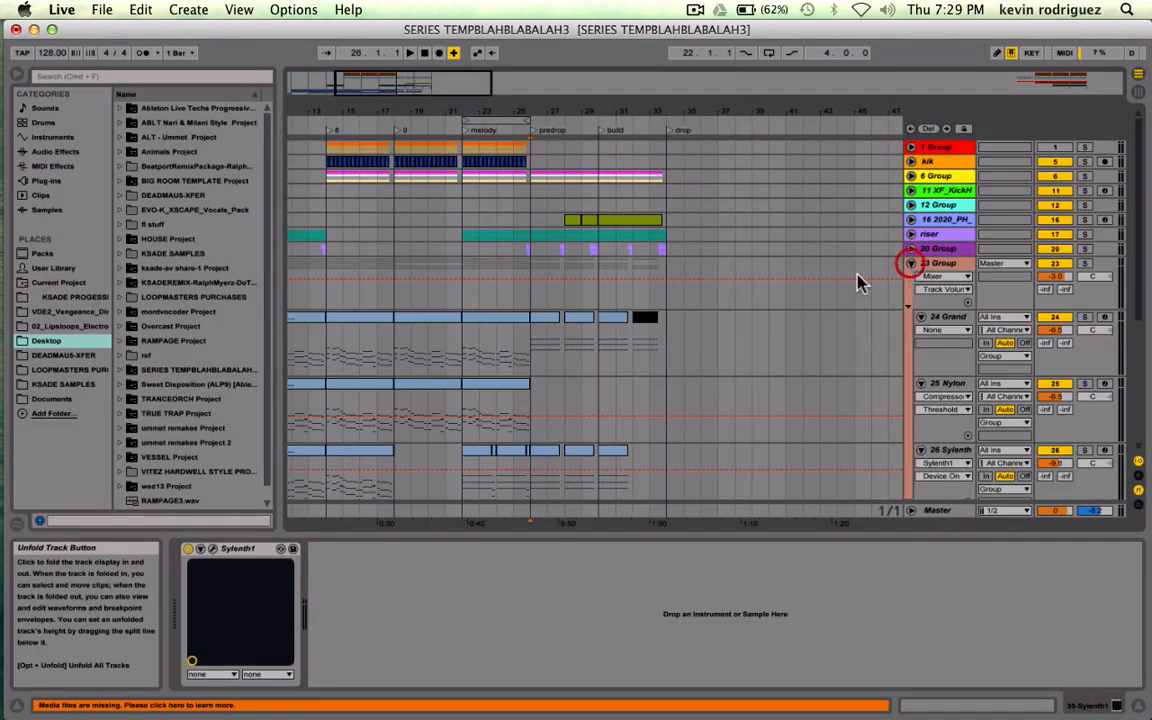
pyautogui.doubleClick(497, 323)
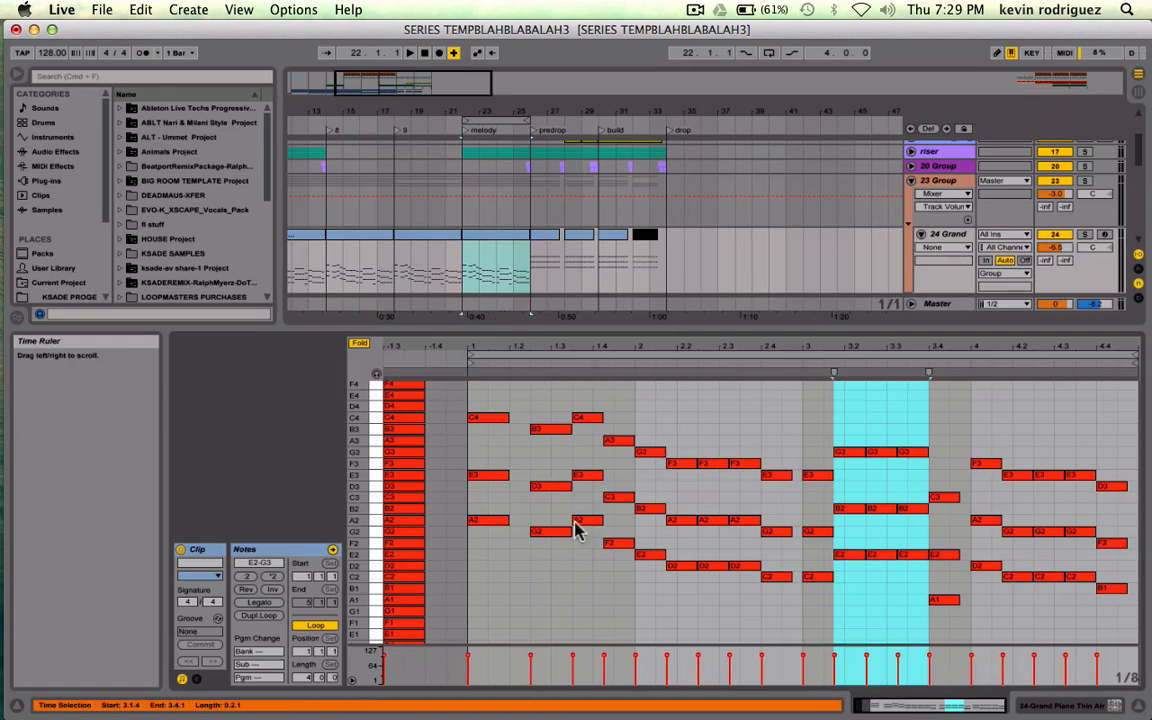
pyautogui.click(358, 343)
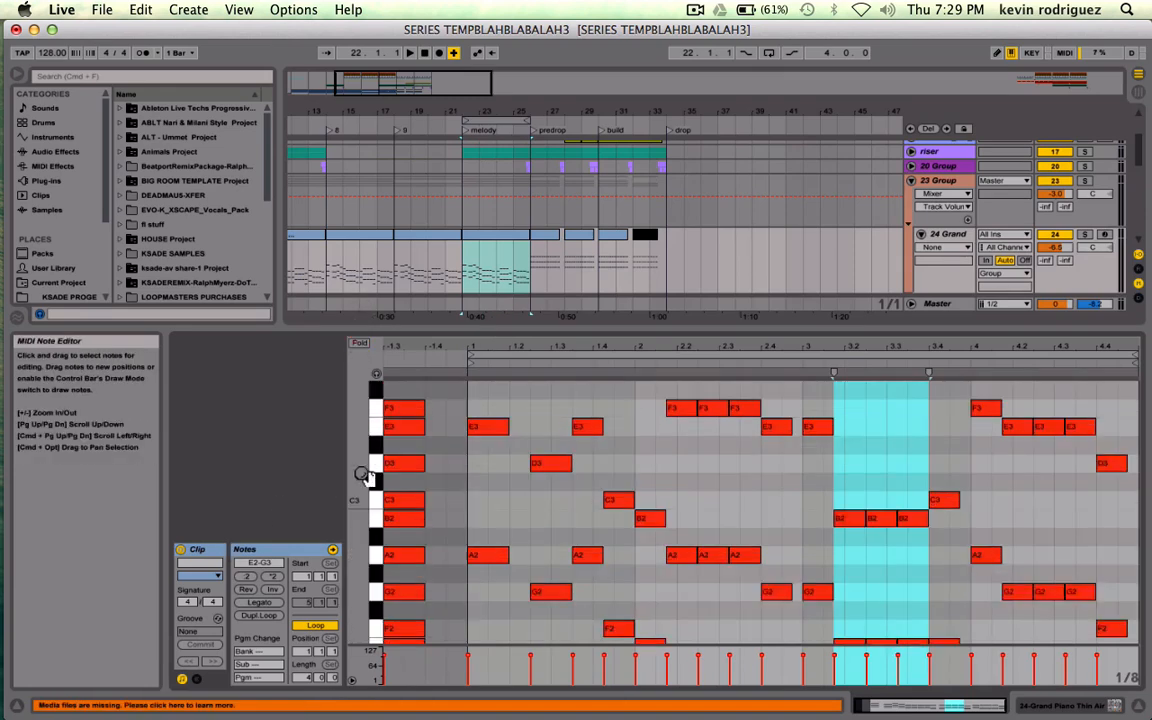
# - Select the A0, B0 and C1 notes in turn in the Grand clip to trace the first minor scale steps
pyautogui.moveTo(362, 476); pyautogui.dragTo(362, 337)
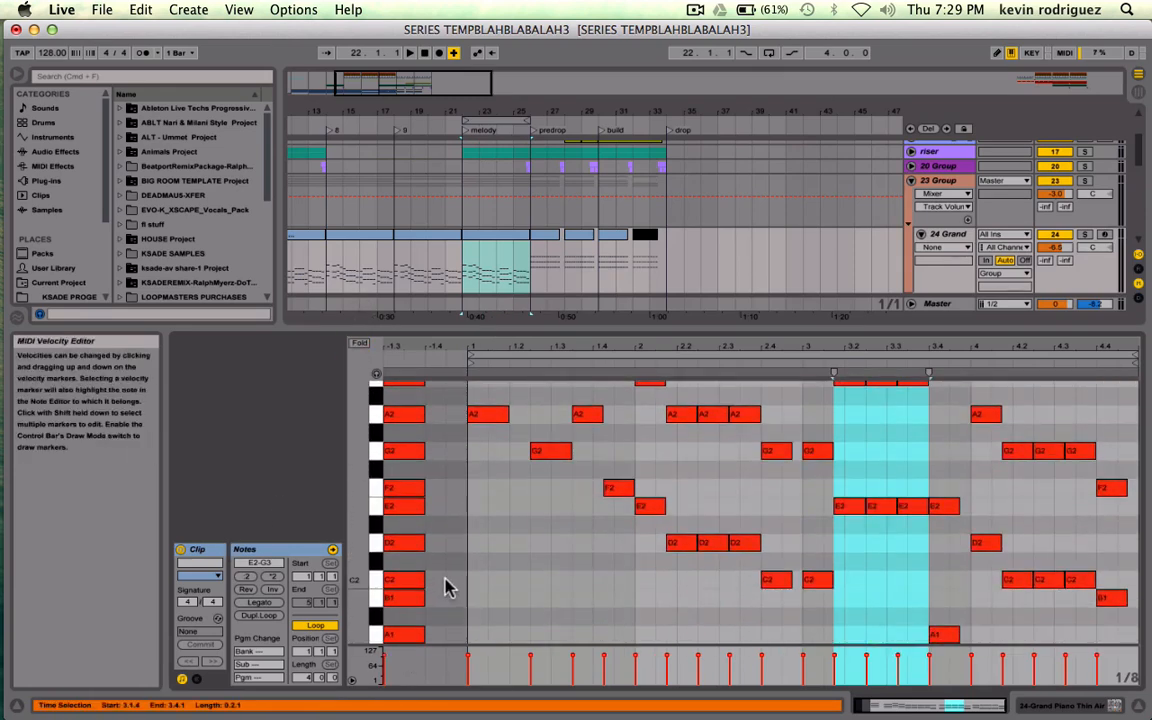
pyautogui.scroll(-8, 447, 587)
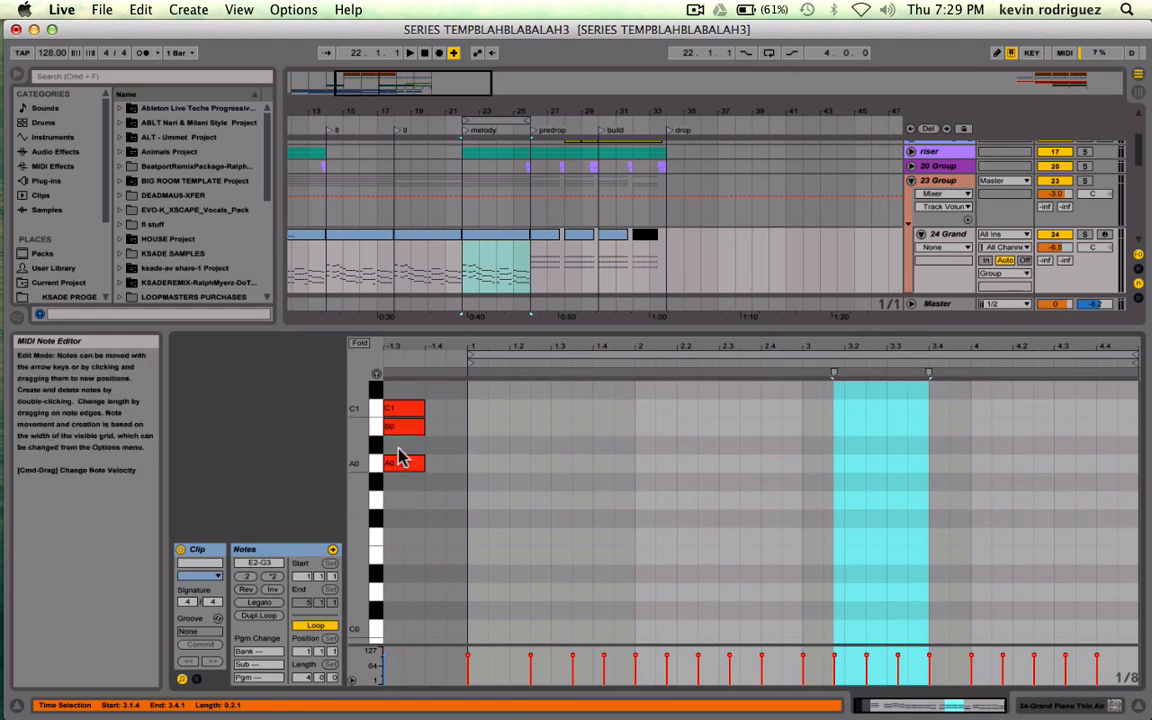
pyautogui.click(394, 473)
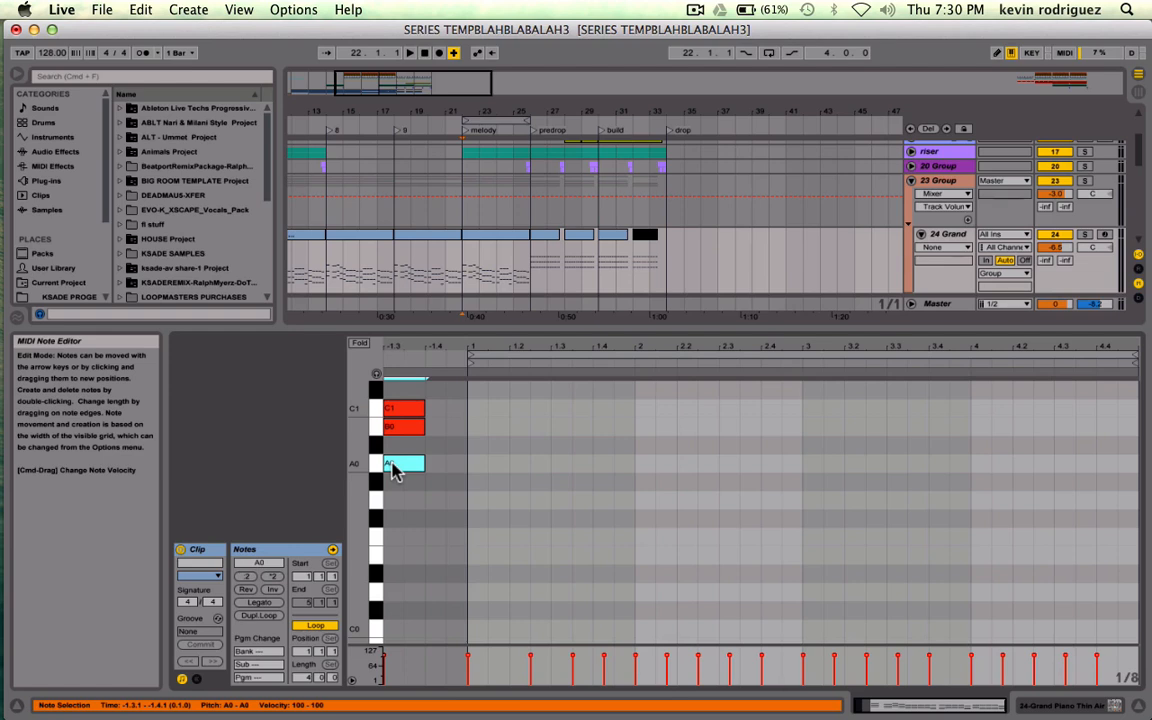
pyautogui.scroll(2, 394, 473)
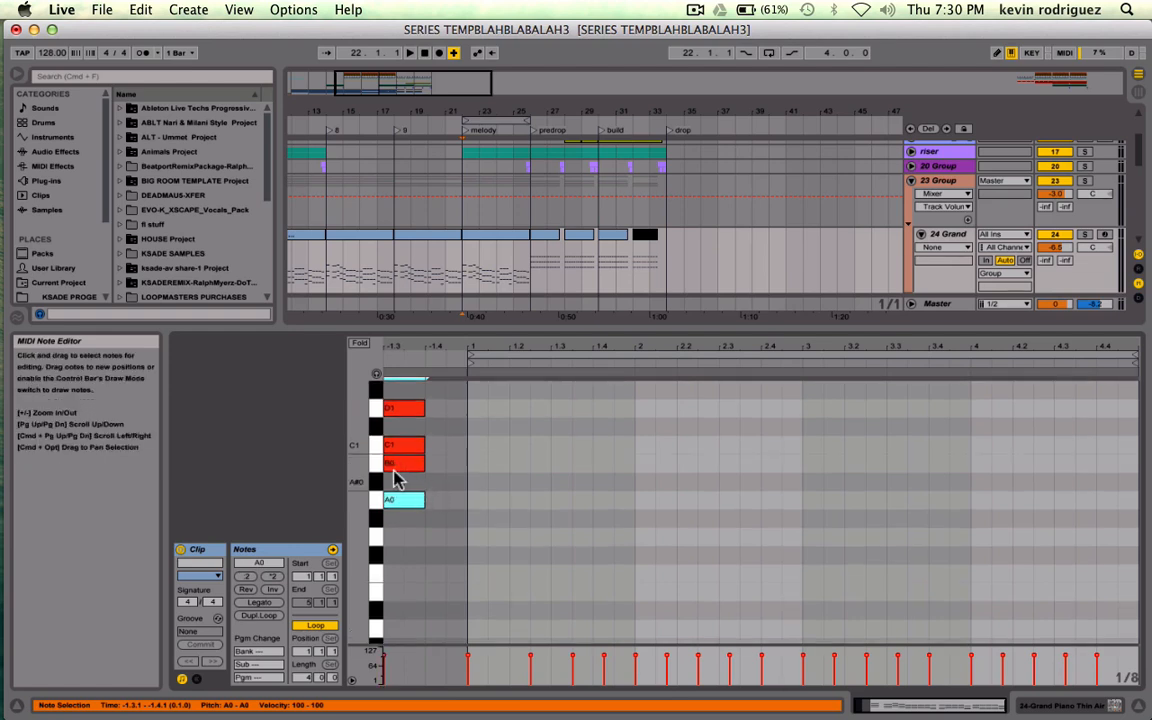
pyautogui.click(393, 466)
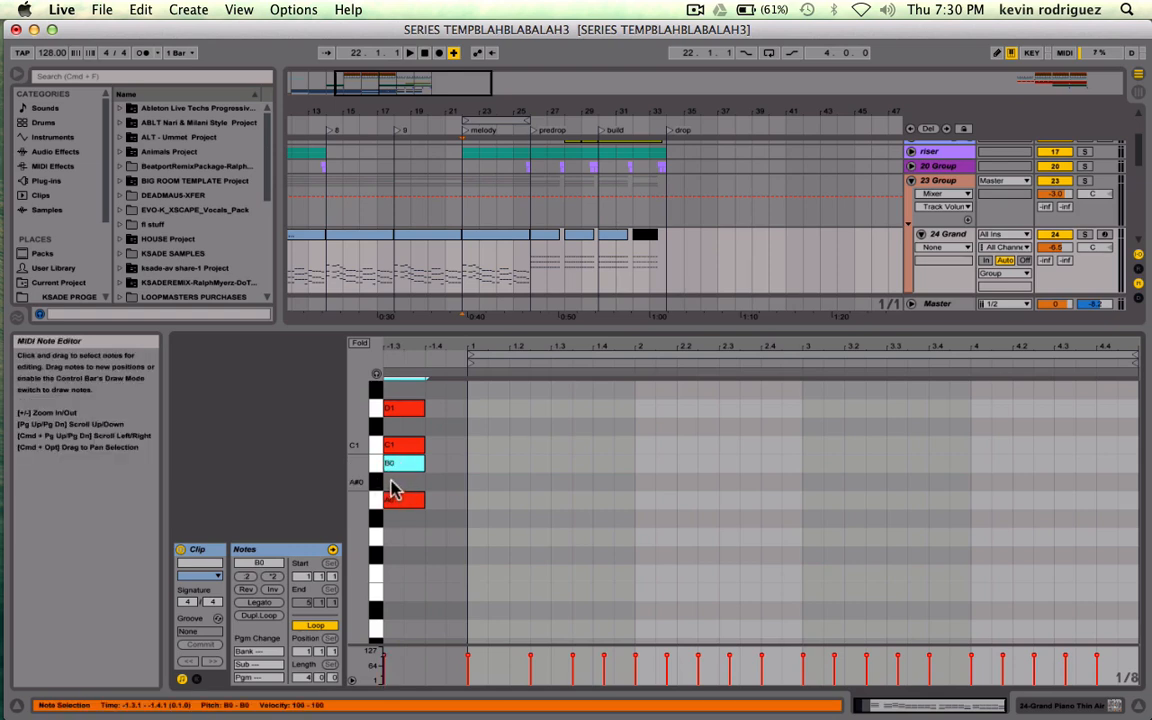
pyautogui.click(393, 487)
pyautogui.click(398, 466)
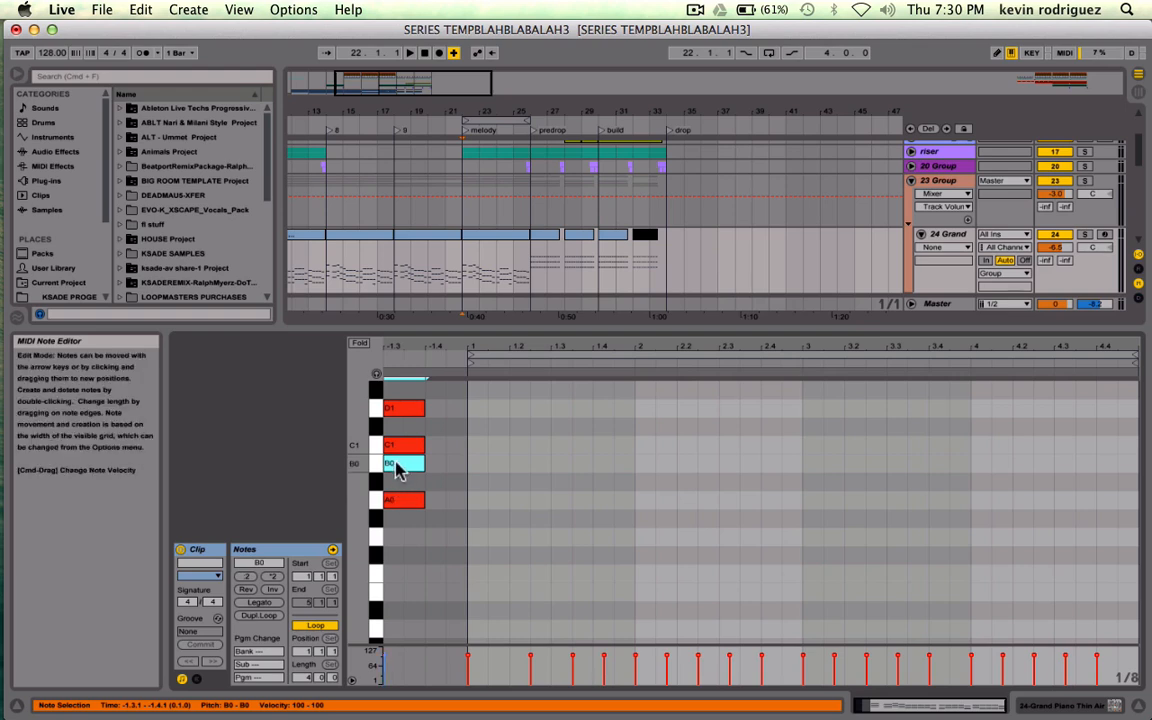
pyautogui.click(398, 445)
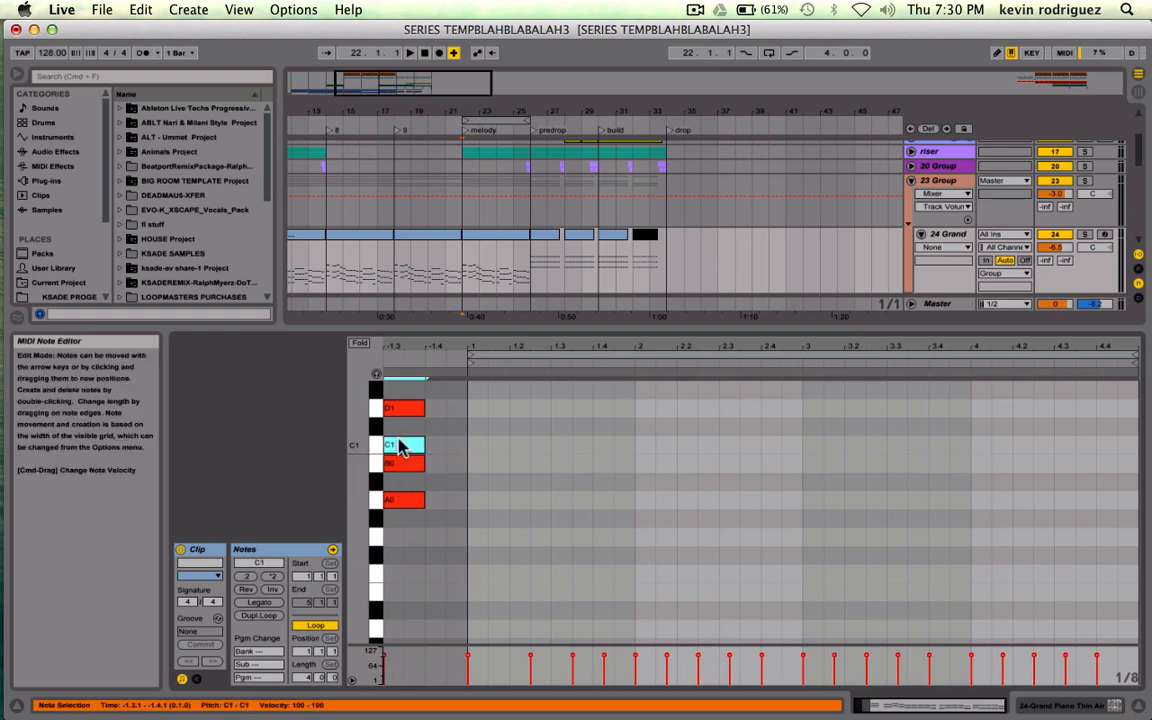
# - Continue tracing the minor scale upward from C1 by selecting the D1 and E1 notes
pyautogui.scroll(3, 398, 447)
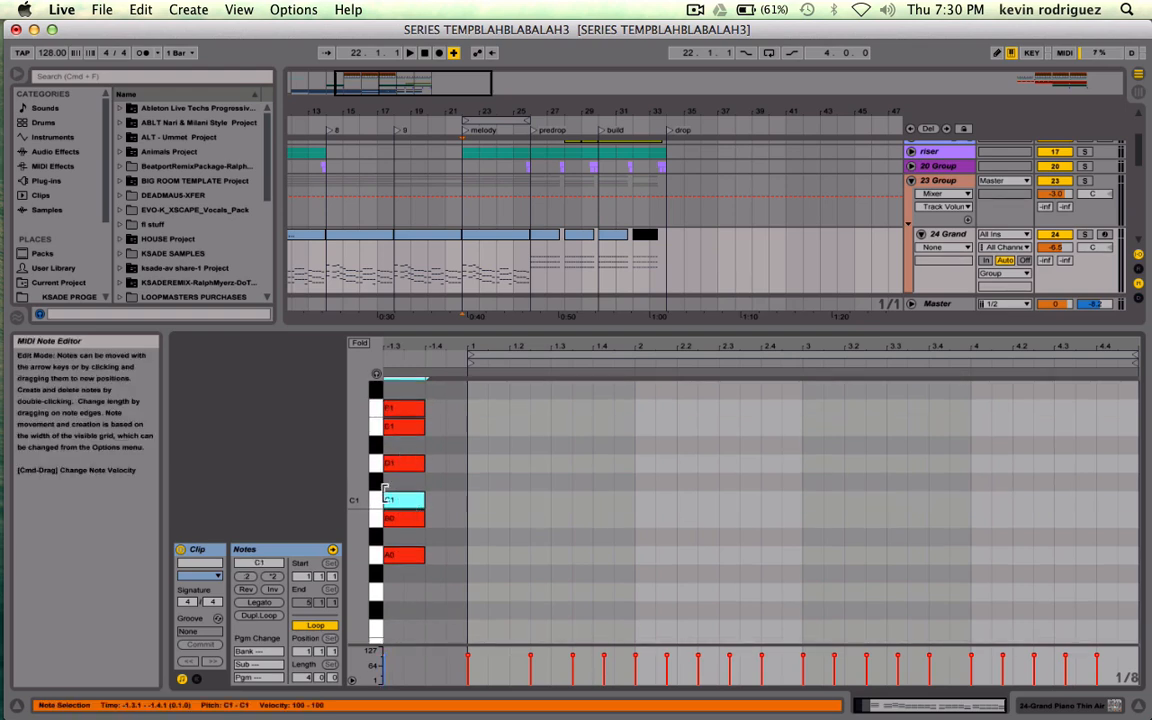
pyautogui.scroll(3, 404, 482)
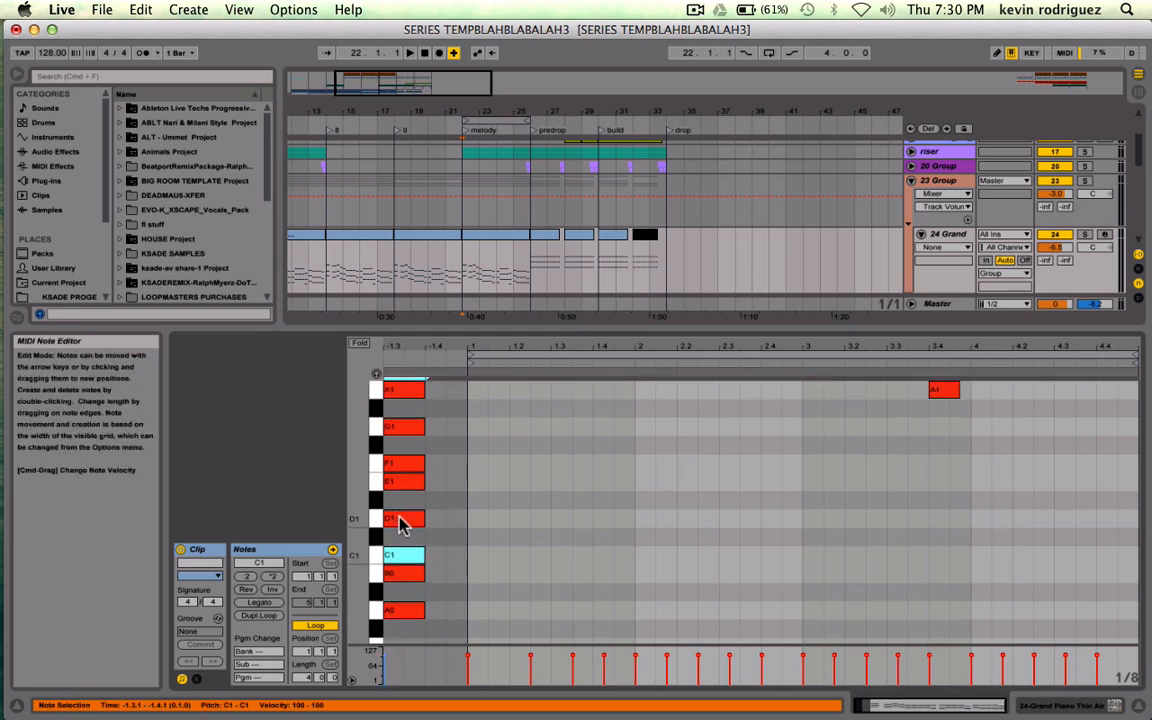
pyautogui.click(398, 543)
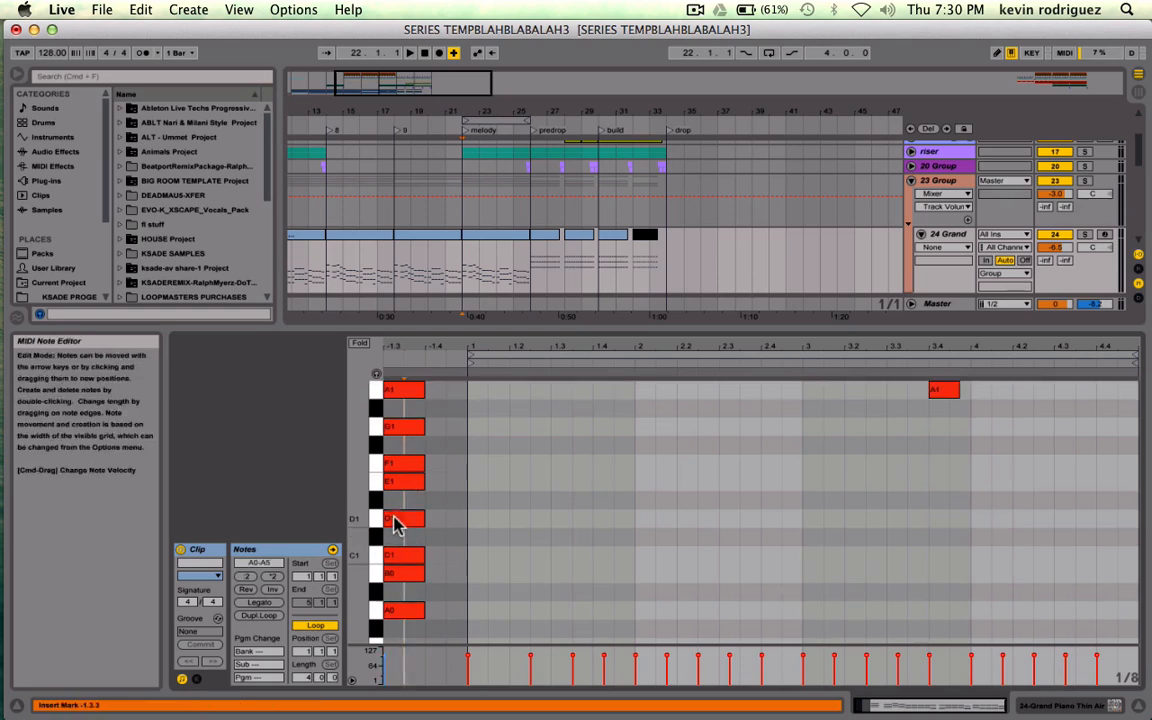
pyautogui.click(393, 518)
pyautogui.moveTo(391, 497); pyautogui.dragTo(416, 497)
pyautogui.click(405, 483)
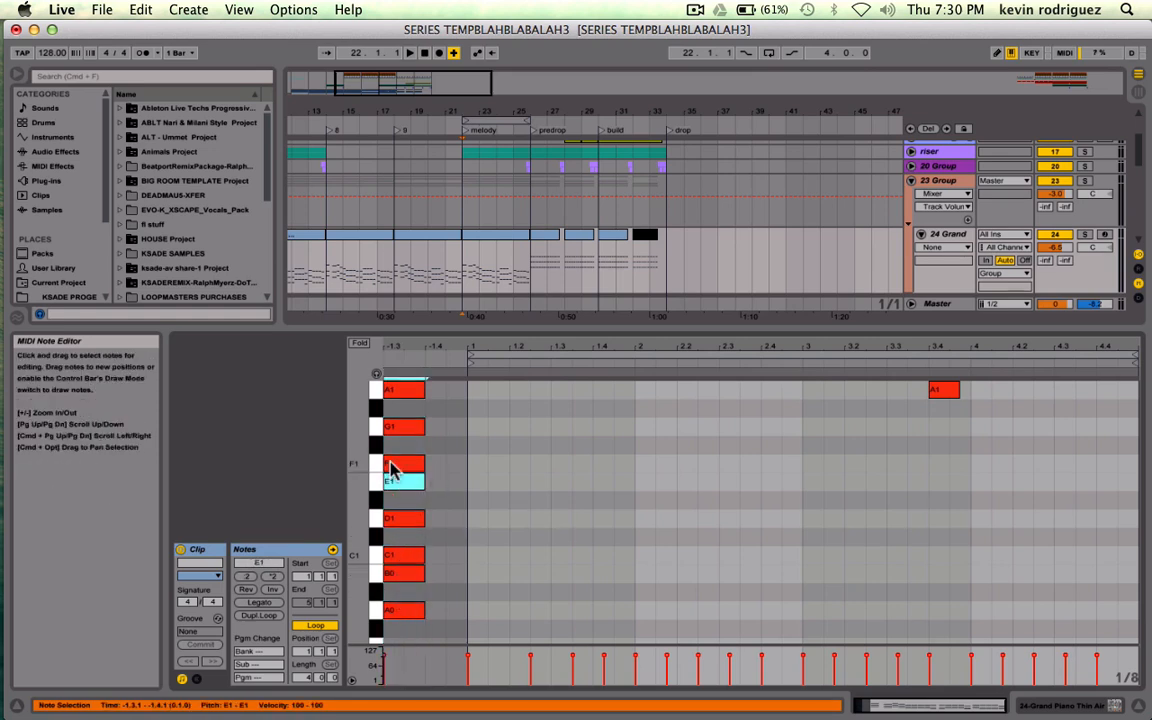
# - Close the note view, fold the 23 Group and frame the arrangement from the melody to the drop locator
pyautogui.hotkey('shift', 'Tab')
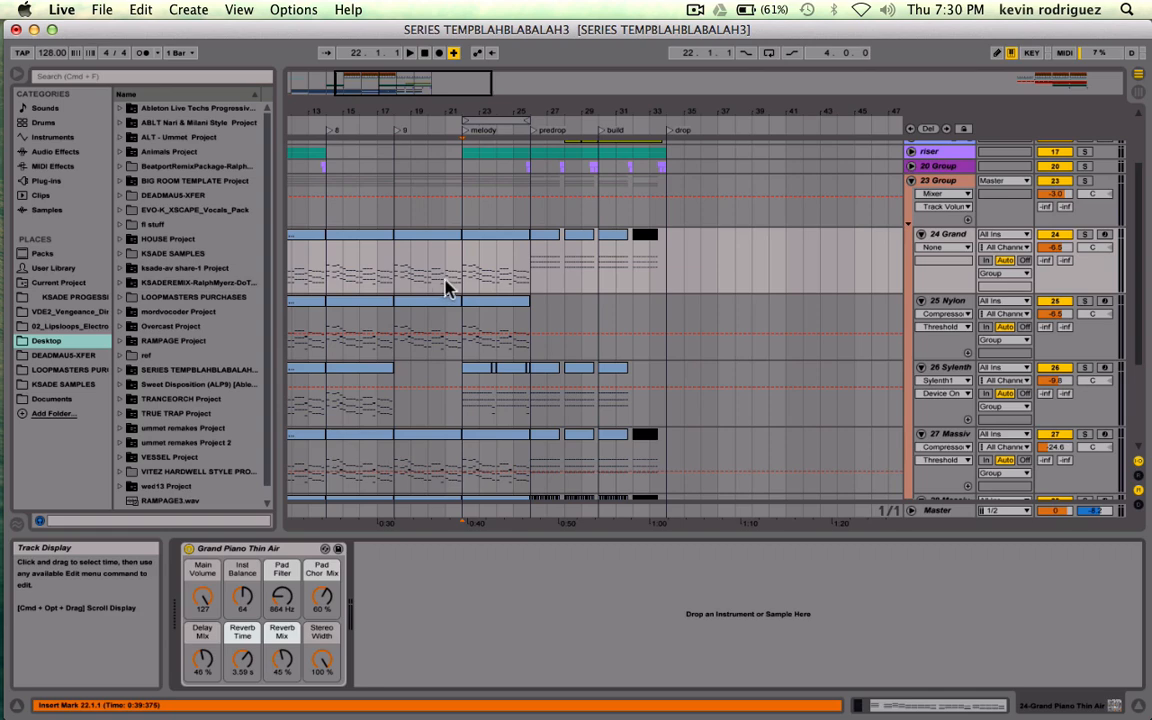
pyautogui.hscroll(3, 617, 323)
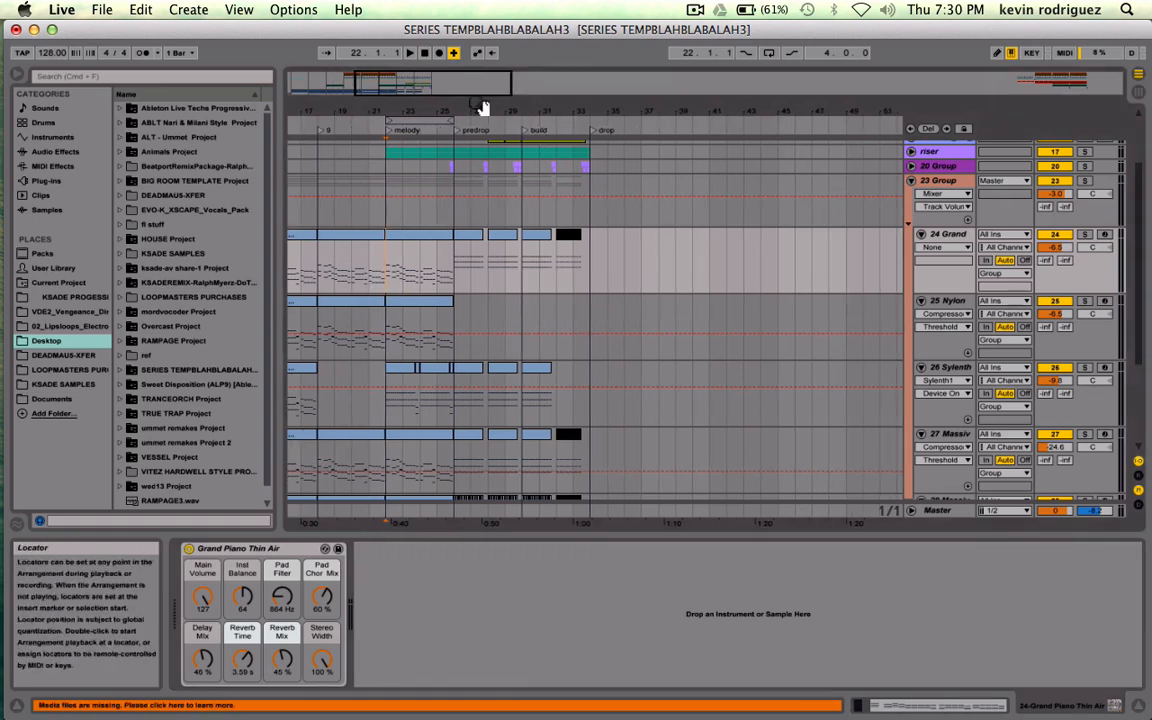
pyautogui.moveTo(484, 110); pyautogui.dragTo(480, 70)
pyautogui.scroll(3, 551, 346)
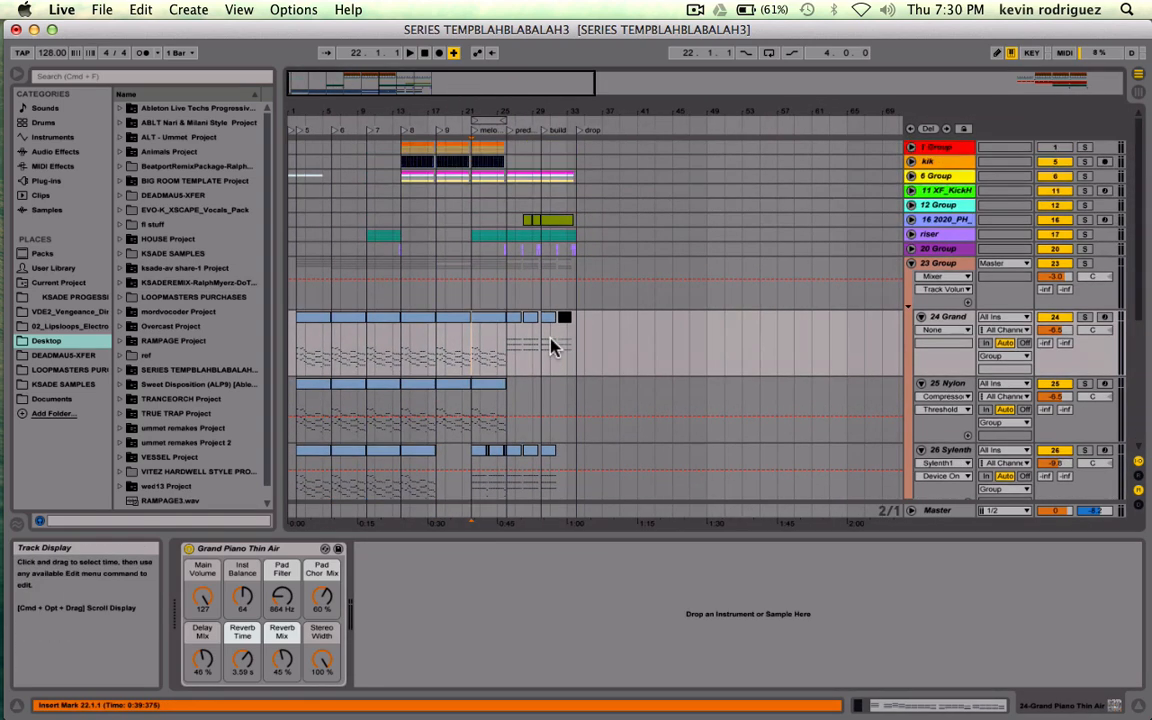
pyautogui.click(911, 263)
pyautogui.moveTo(487, 85); pyautogui.dragTo(507, 257)
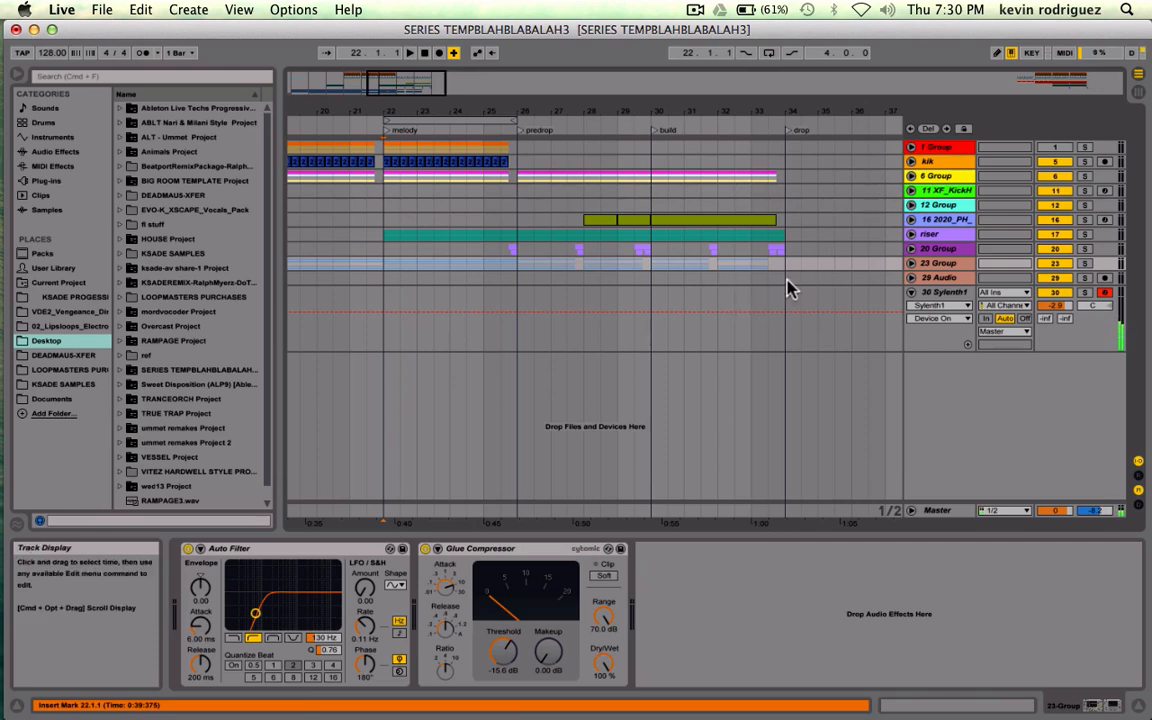
# - Play the arrangement briefly from the melody locator, bar 22, and stop playback
pyautogui.press('space')
pyautogui.click(643, 286)
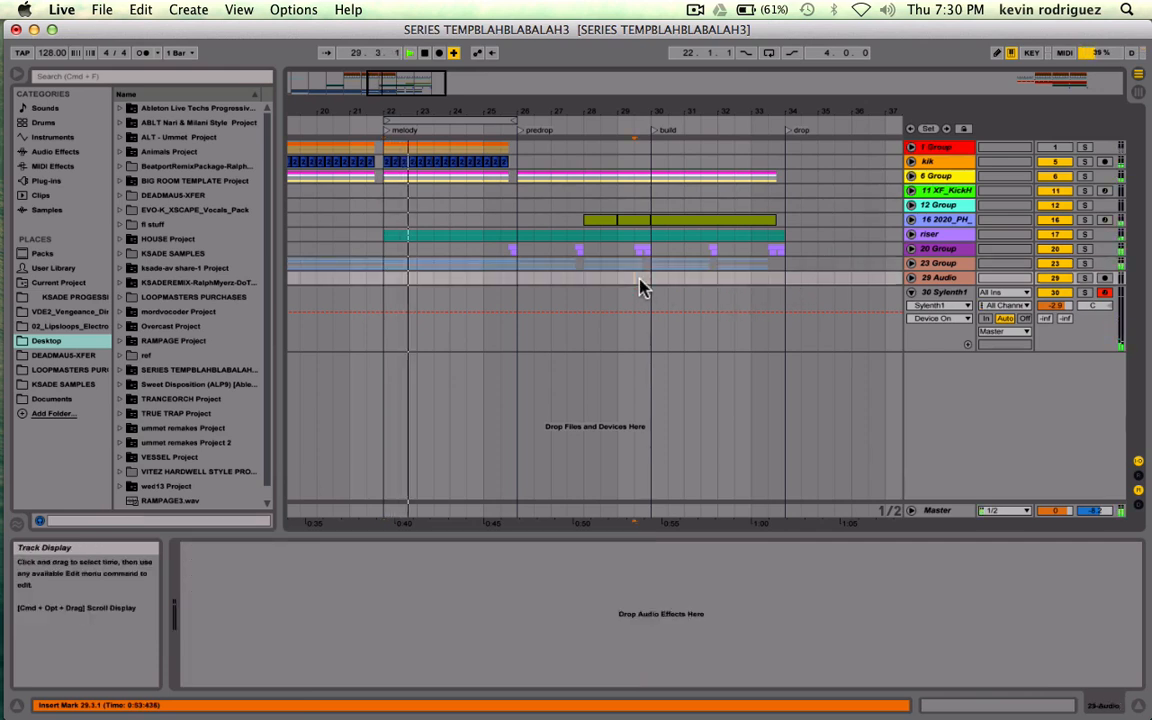
pyautogui.press('space')
# - Copy the 1 Group and kik clips from bars 22 to 26, paste them at the drop locator, bar 34, and play them
pyautogui.moveTo(520, 155); pyautogui.dragTo(380, 170)
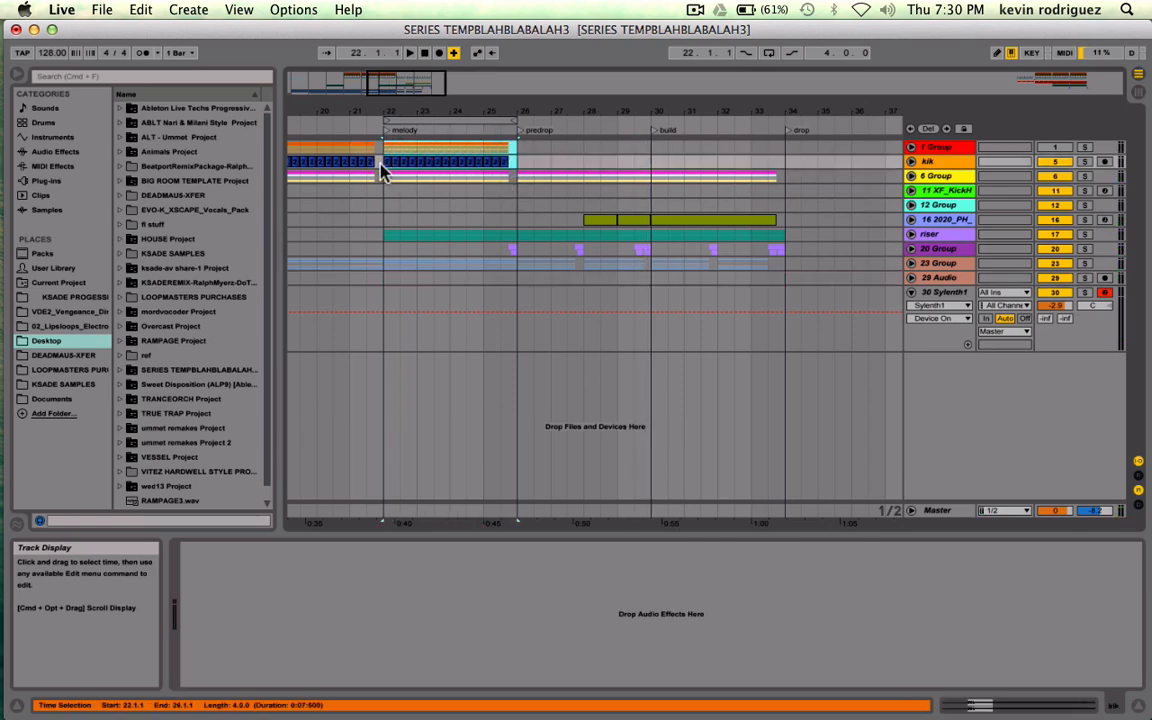
pyautogui.press('super+c')
pyautogui.click(782, 150)
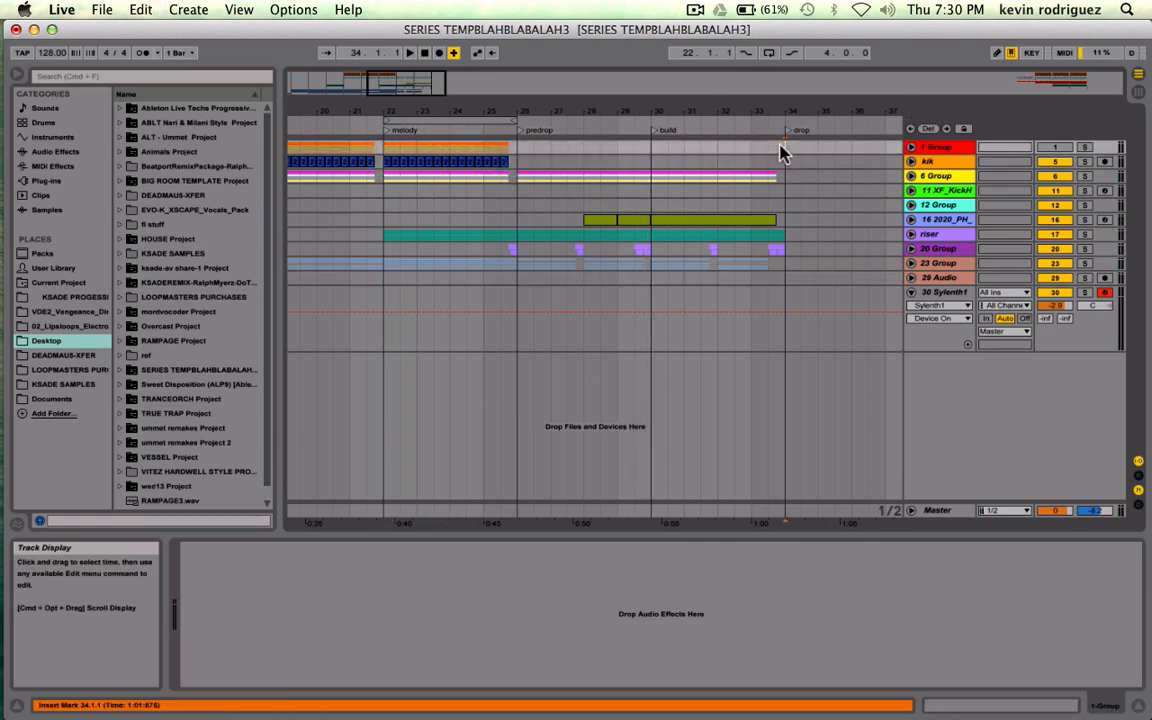
pyautogui.press('super+v')
pyautogui.press('space')
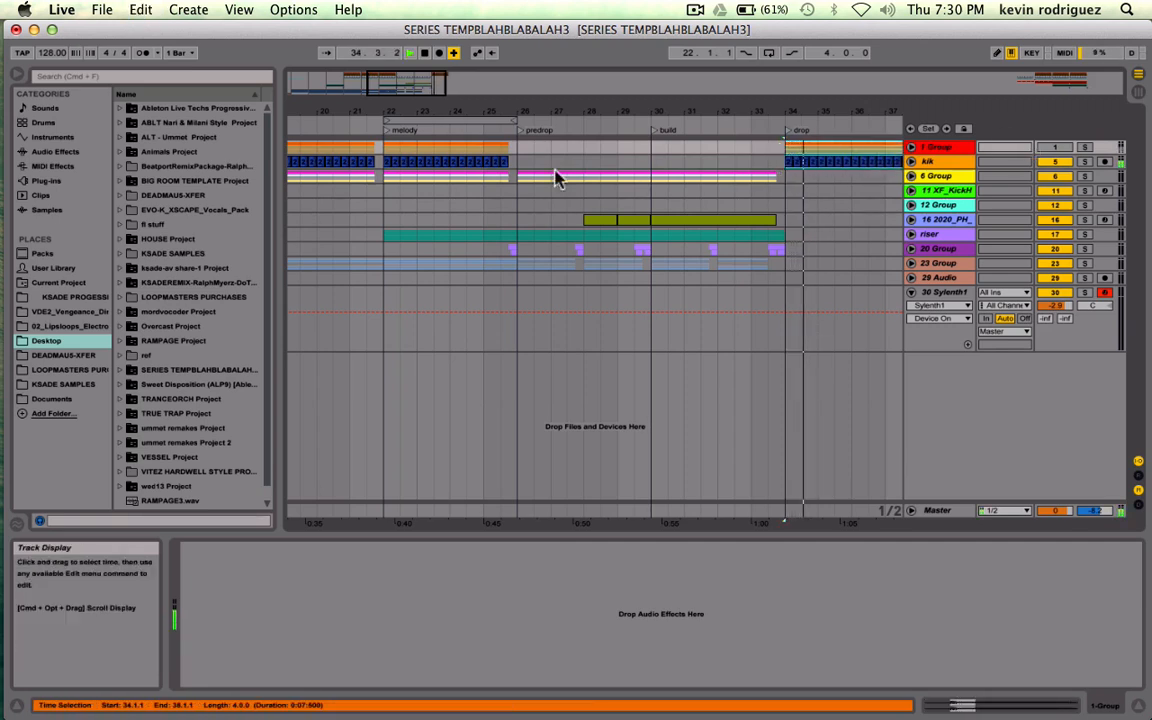
pyautogui.hscroll(3, 517, 174)
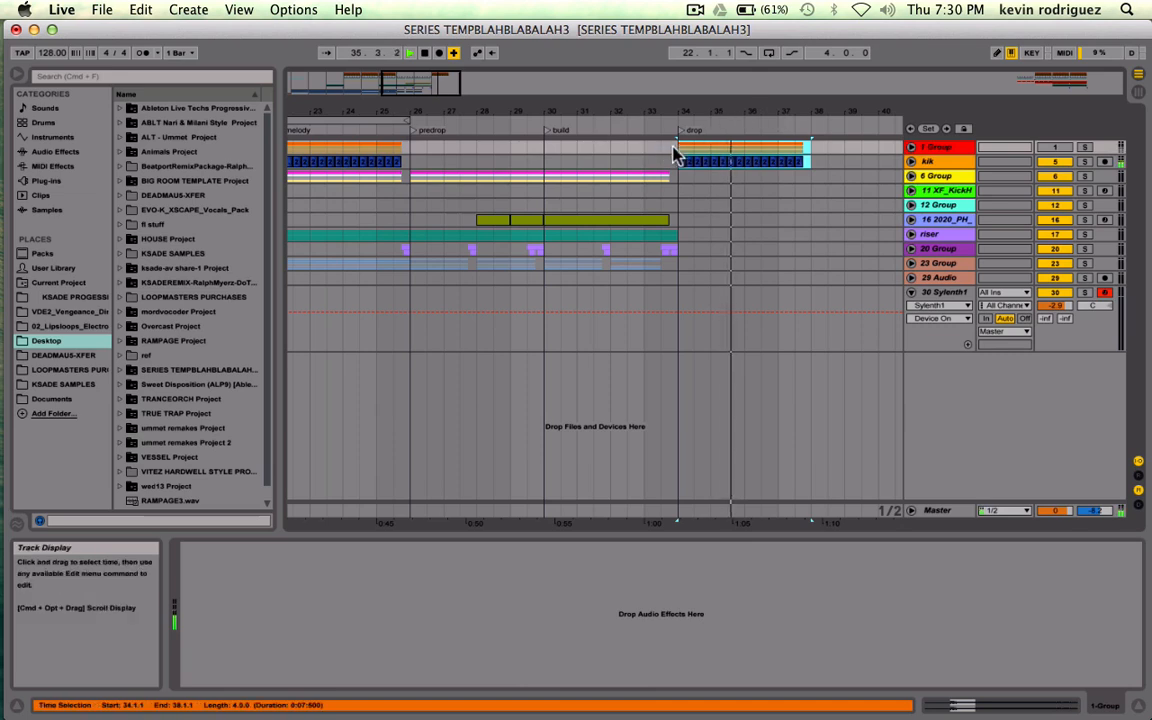
pyautogui.moveTo(678, 148); pyautogui.dragTo(862, 147)
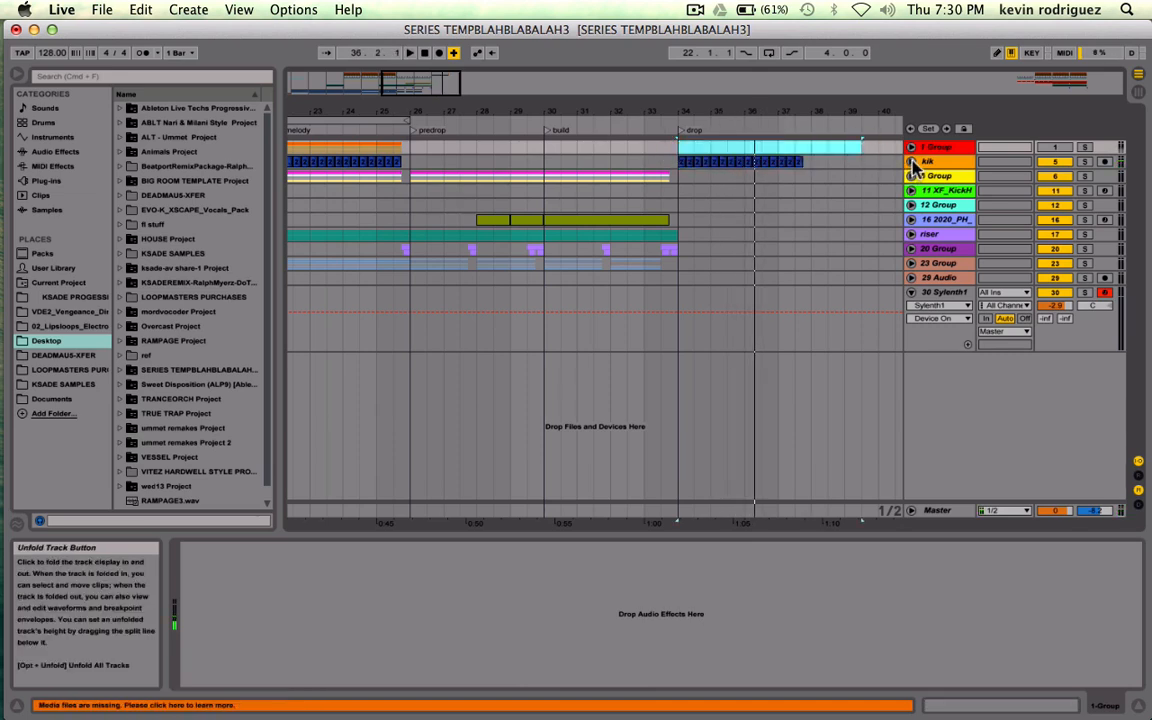
pyautogui.click(911, 162)
pyautogui.click(911, 162)
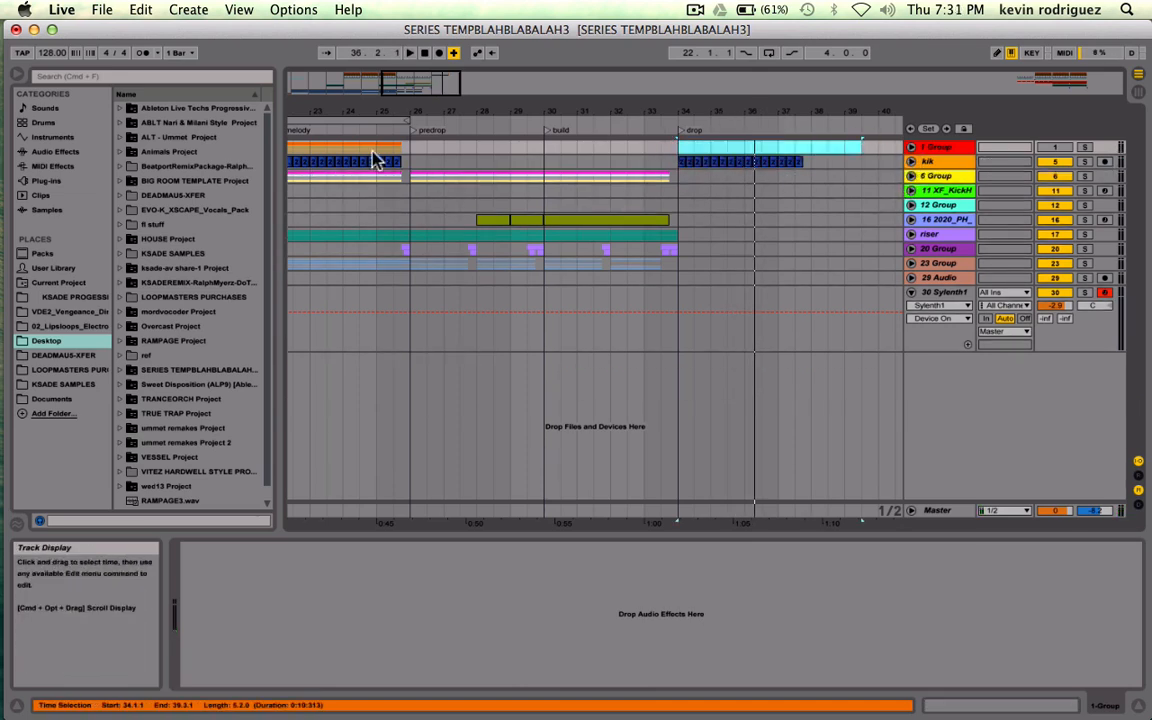
pyautogui.hscroll(-7, 373, 154)
pyautogui.click(911, 147)
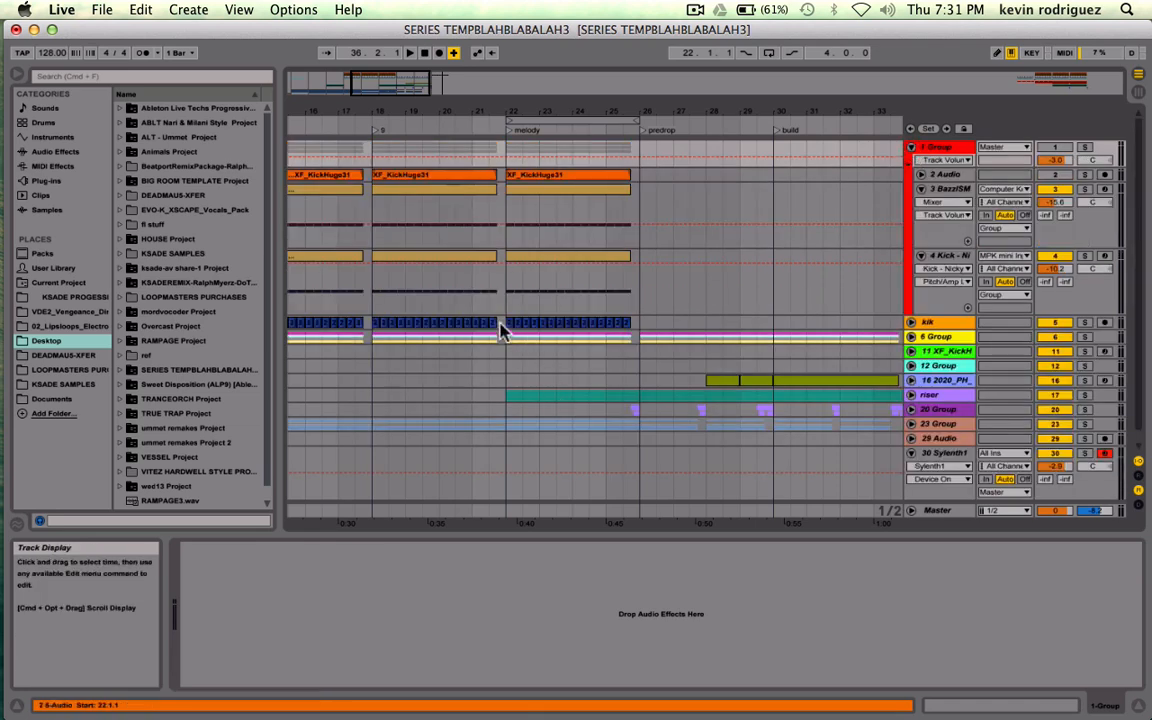
pyautogui.click(911, 147)
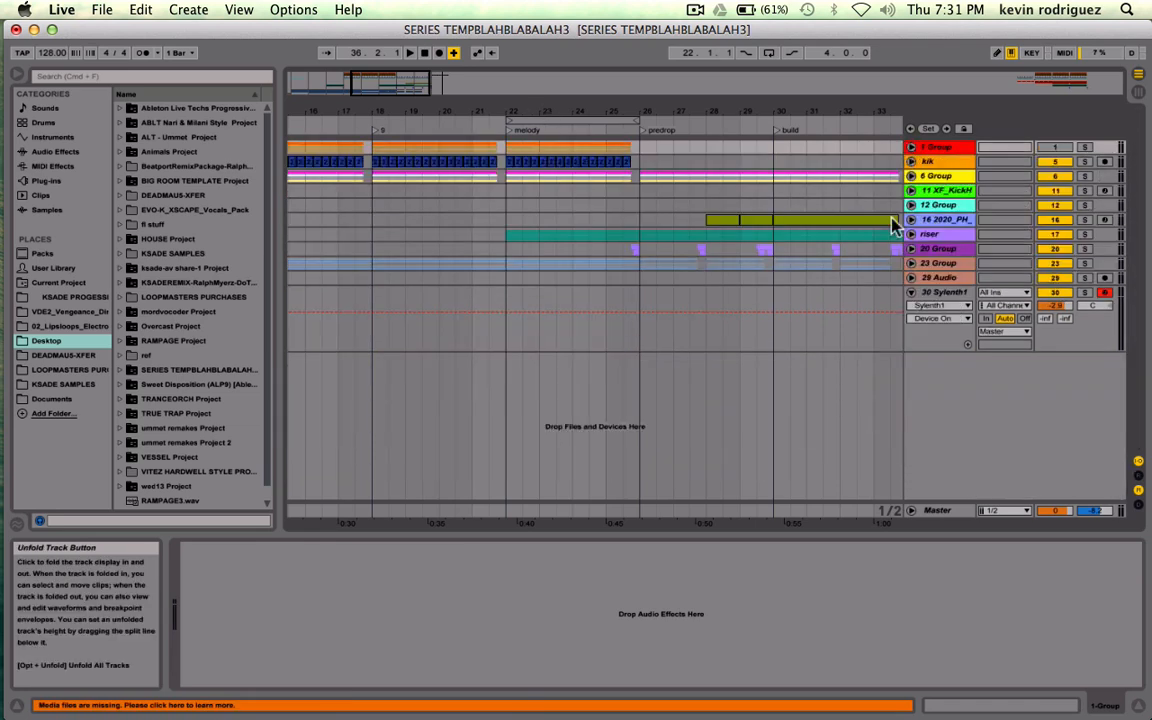
pyautogui.press('super+z')
pyautogui.press('super+z')
# - Delete the kik clips from bars 34 to 38 and the 1 Group clips from bars 4 to 27
pyautogui.moveTo(659, 164); pyautogui.dragTo(524, 166)
pyautogui.press('Delete')
pyautogui.hscroll(-10, 736, 187)
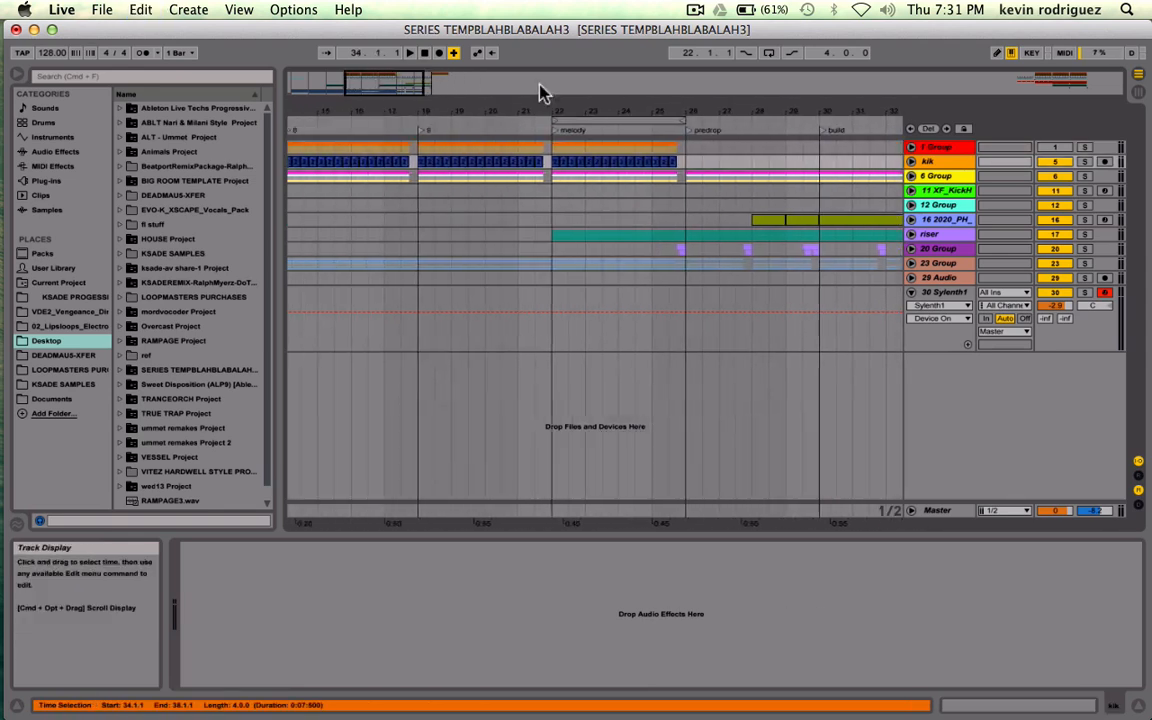
pyautogui.moveTo(412, 80); pyautogui.dragTo(449, 52)
pyautogui.moveTo(616, 148); pyautogui.dragTo(322, 148)
pyautogui.press('Delete')
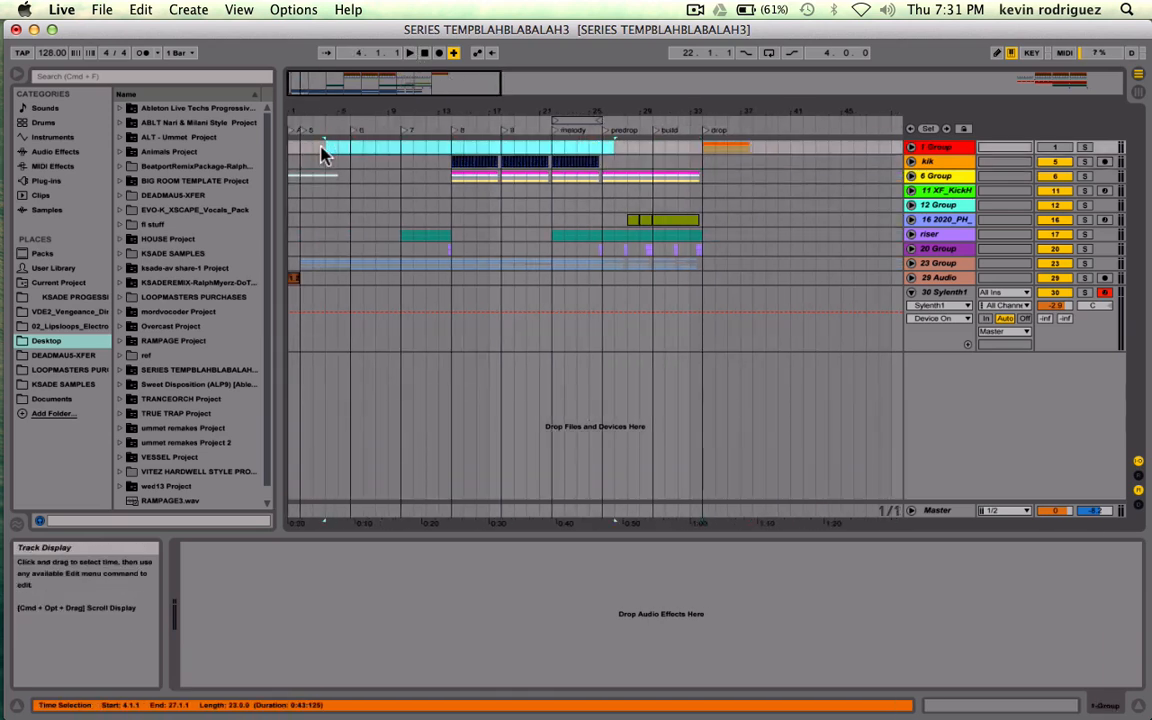
# - Play the drop from bar 34 with 1 Group activated and compare it with the melody section from bar 22
pyautogui.moveTo(482, 82); pyautogui.dragTo(495, 127)
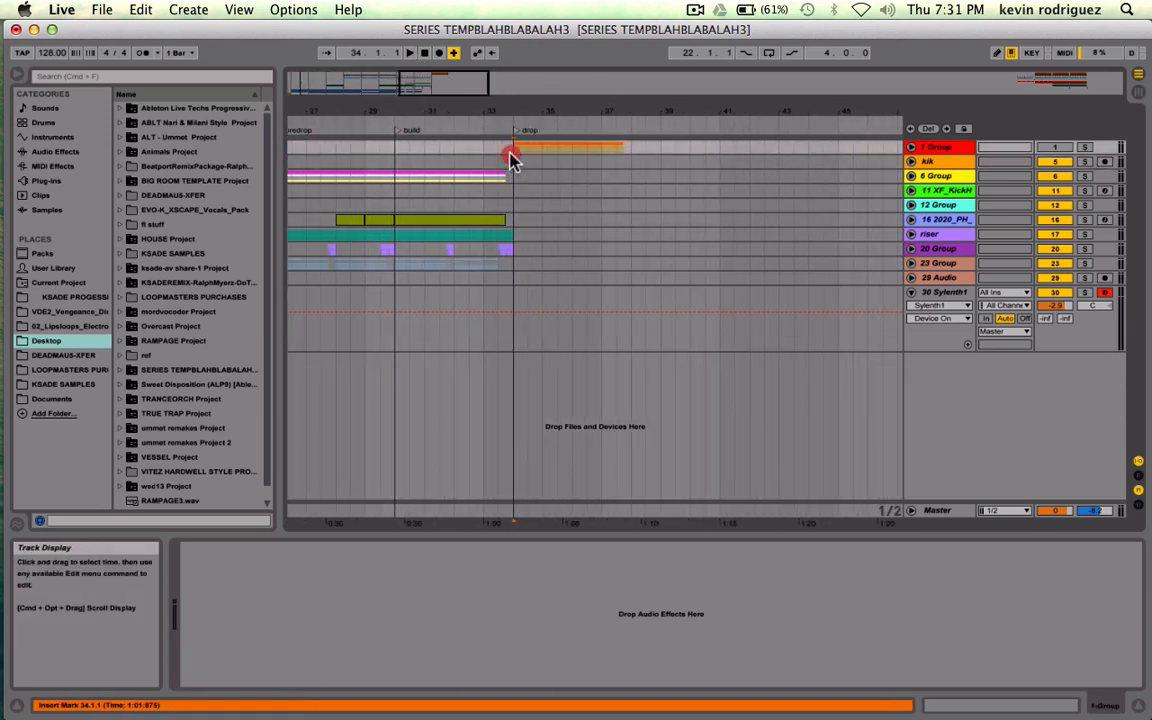
pyautogui.click(510, 152)
pyautogui.press('space')
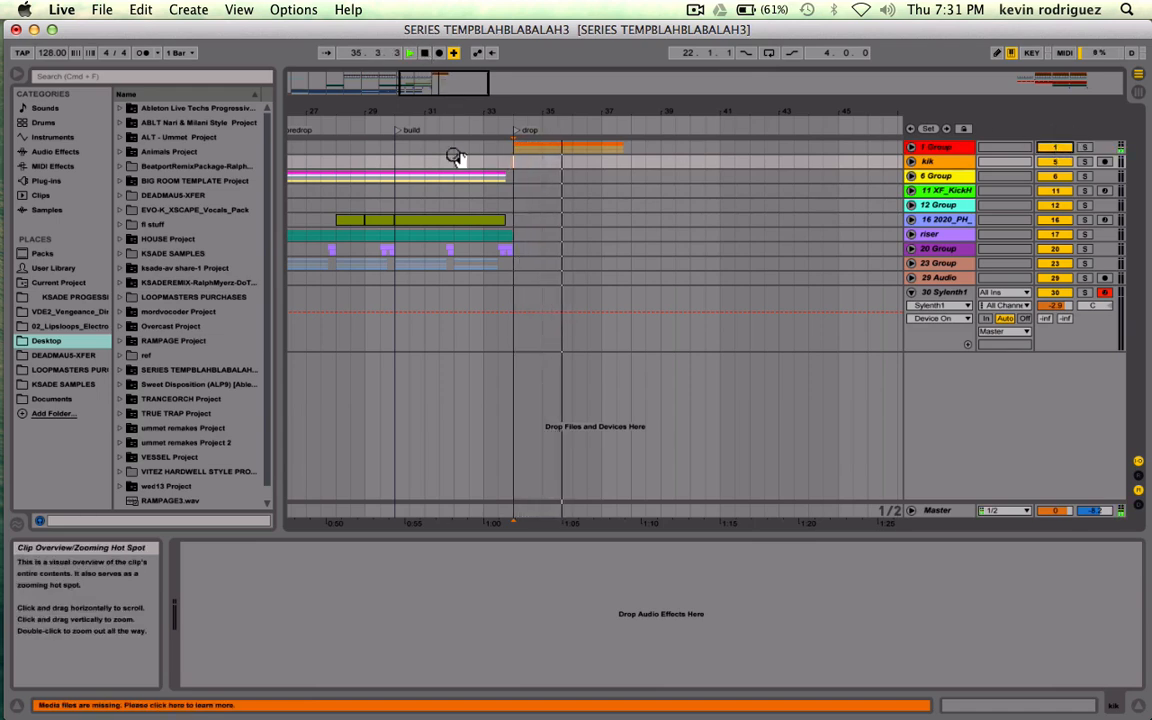
pyautogui.hscroll(-5, 458, 160)
pyautogui.click(421, 164)
pyautogui.press('space')
pyautogui.press('space')
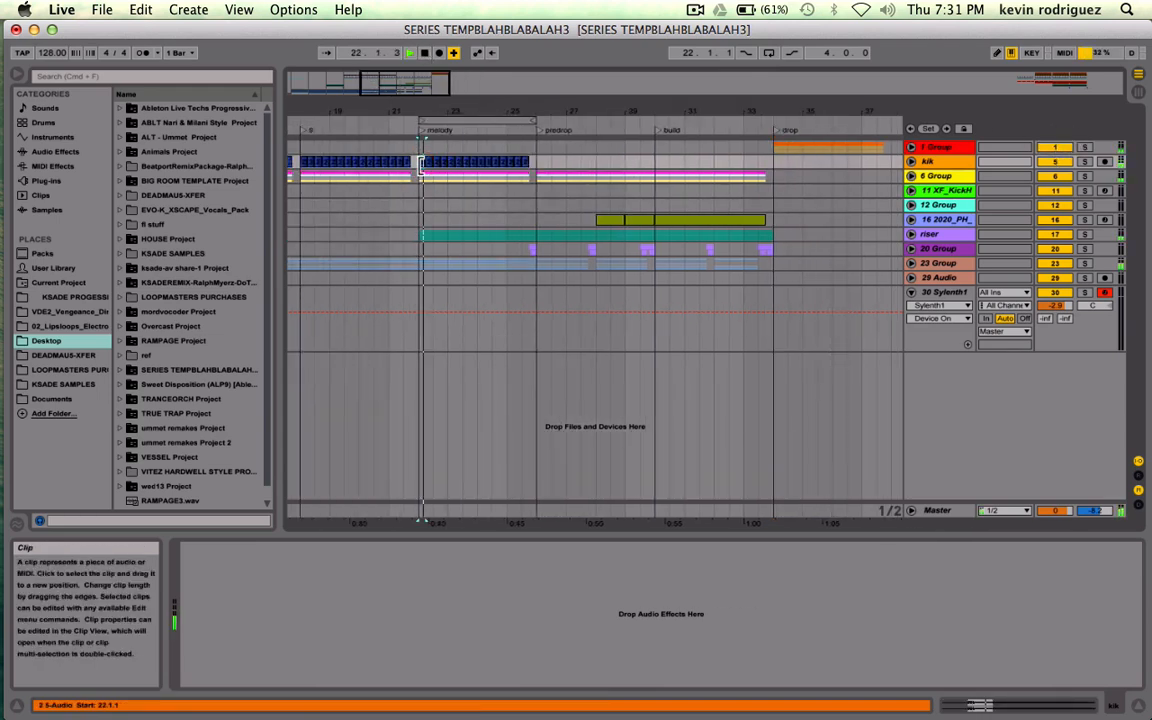
pyautogui.click(775, 164)
pyautogui.press('space')
pyautogui.press('space')
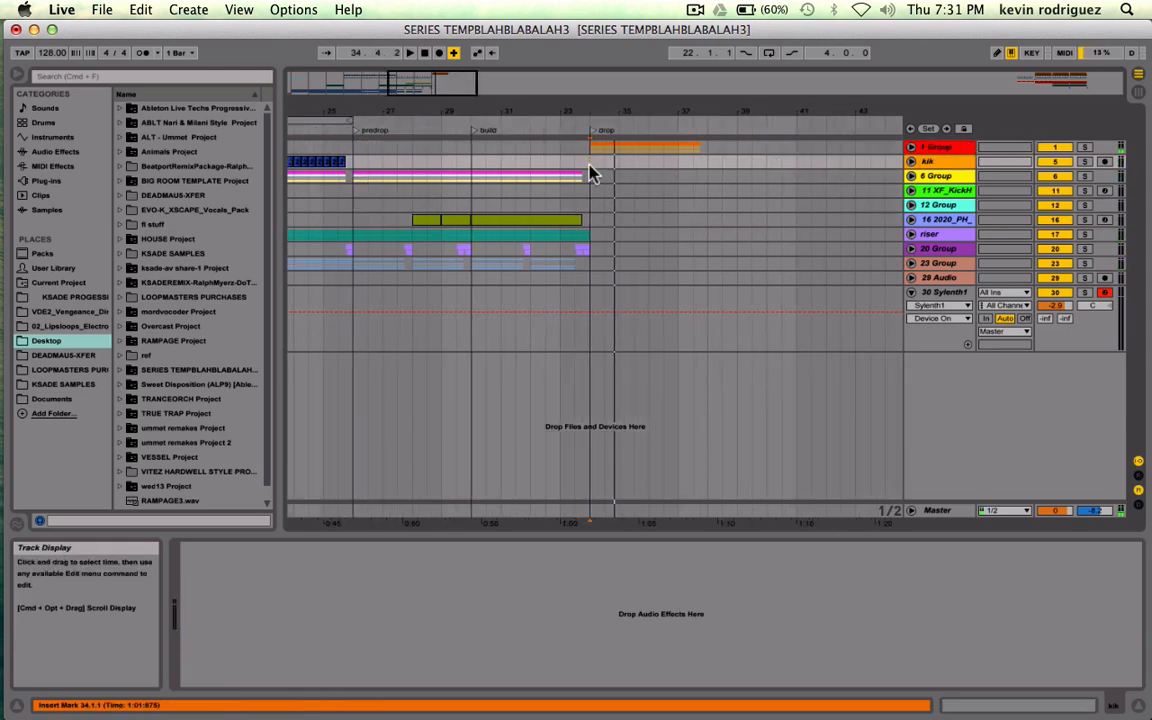
pyautogui.press('space')
# - Loop the four bars of the drop, from bar 34 to bar 38
pyautogui.moveTo(590, 165); pyautogui.dragTo(706, 169)
pyautogui.press('super+l')
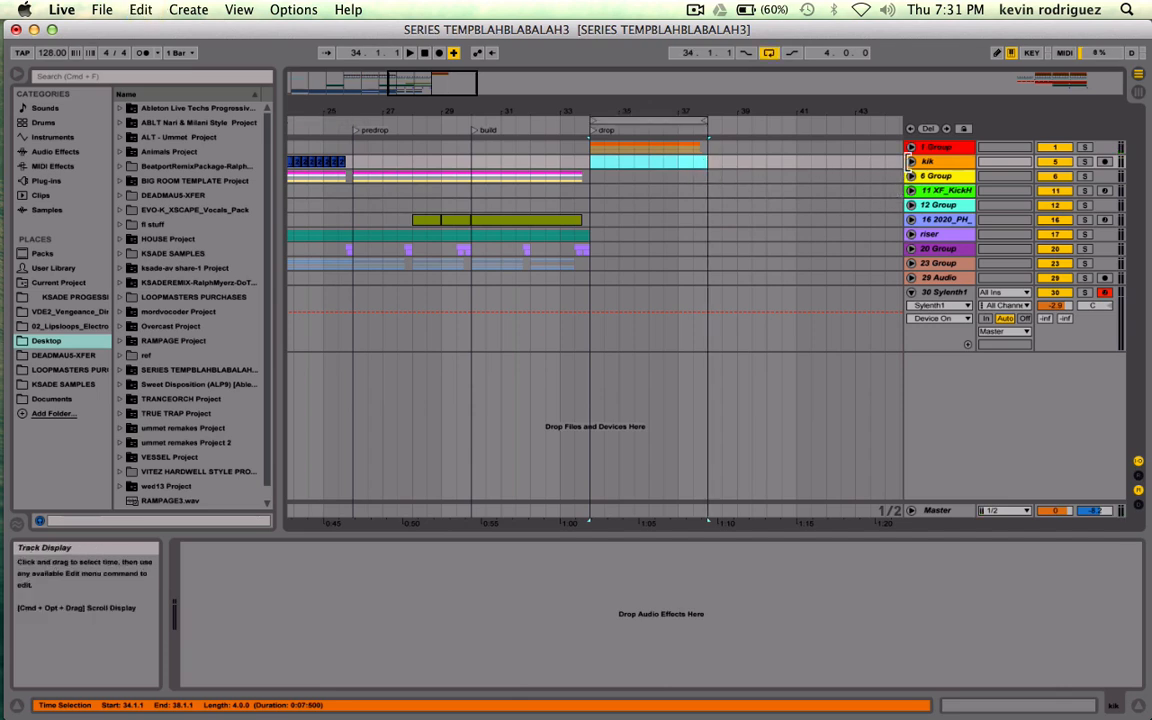
pyautogui.click(911, 163)
pyautogui.click(911, 163)
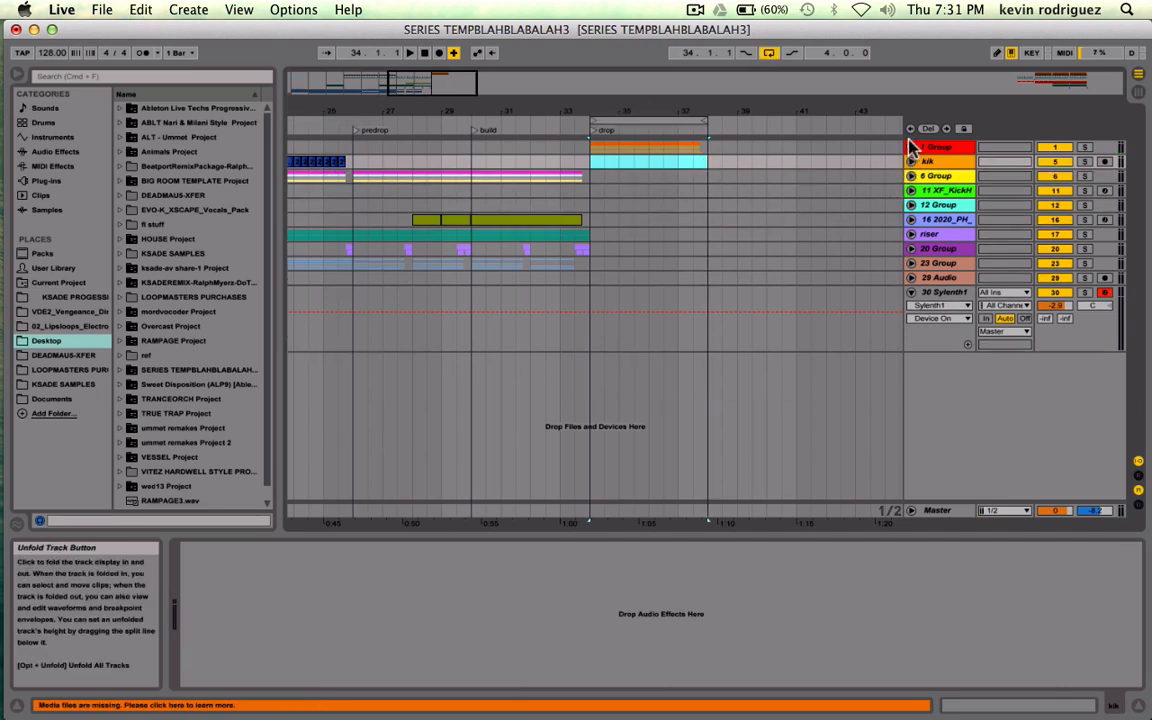
# - Unfold 1 Group and its 2 Audio track, activate 2 Audio, and play the looped drop
pyautogui.click(911, 147)
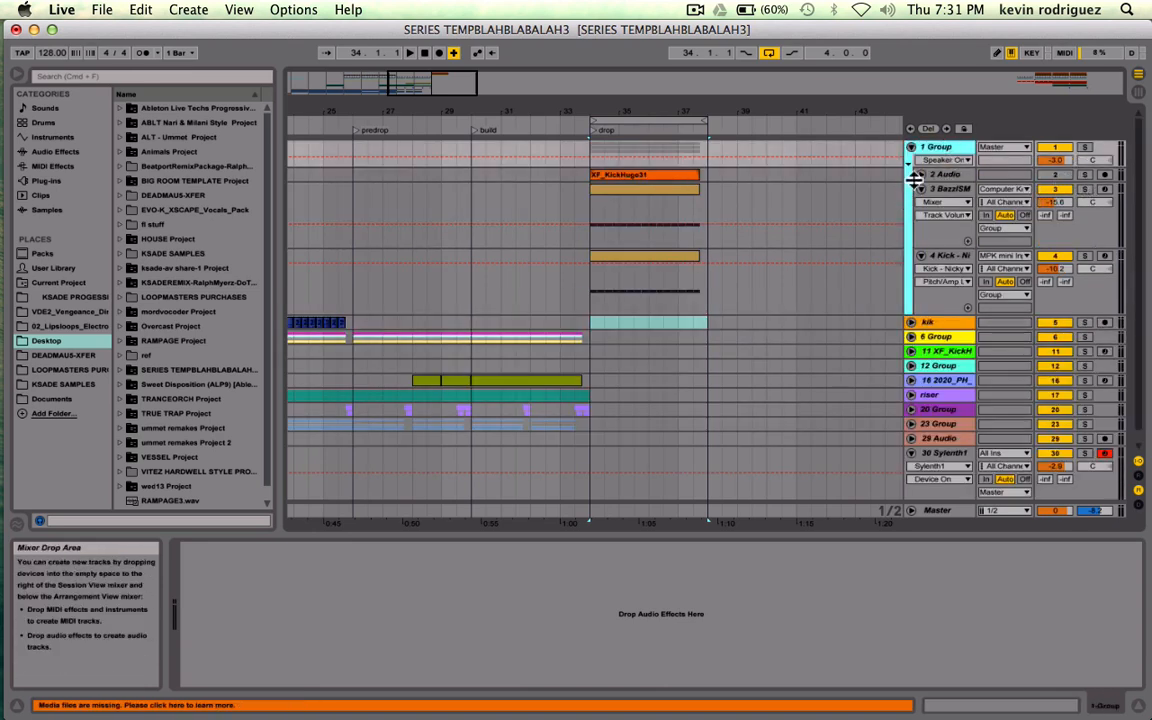
pyautogui.click(921, 175)
pyautogui.click(1061, 174)
pyautogui.press('space')
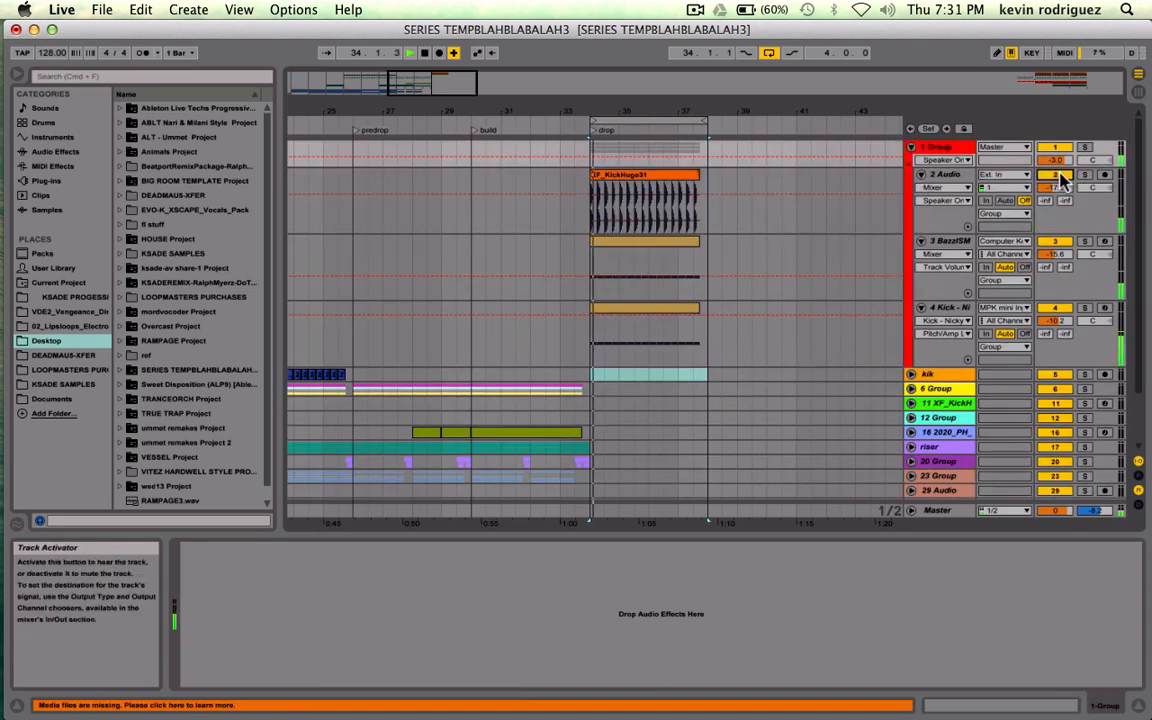
# - Solo the Kick - Nicky Romero track, set its plug-in length to 880, and extend the amp envelope's hold point close to its end
pyautogui.click(1085, 242)
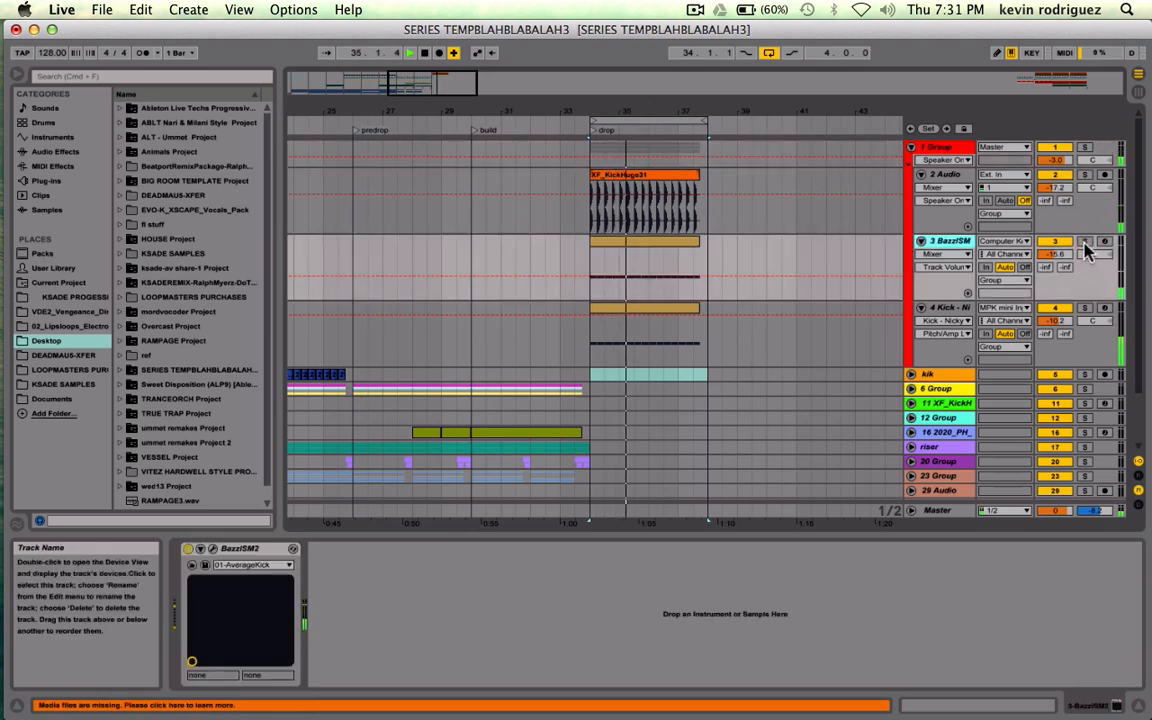
pyautogui.click(1085, 309)
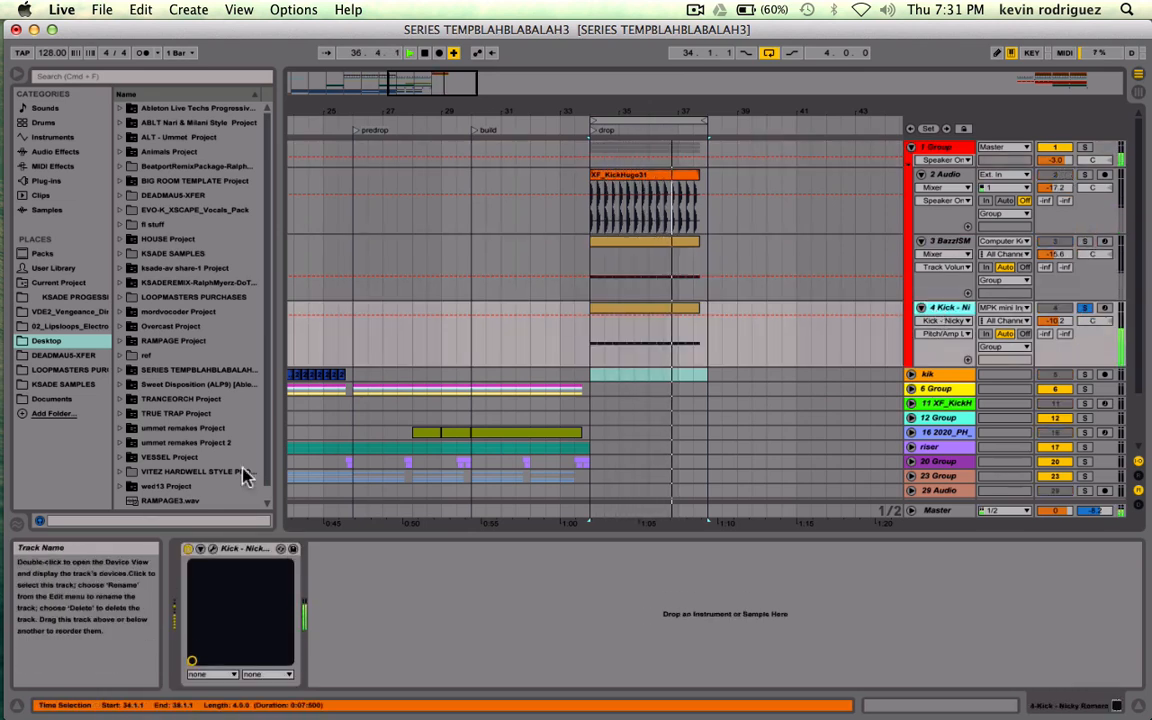
pyautogui.click(211, 549)
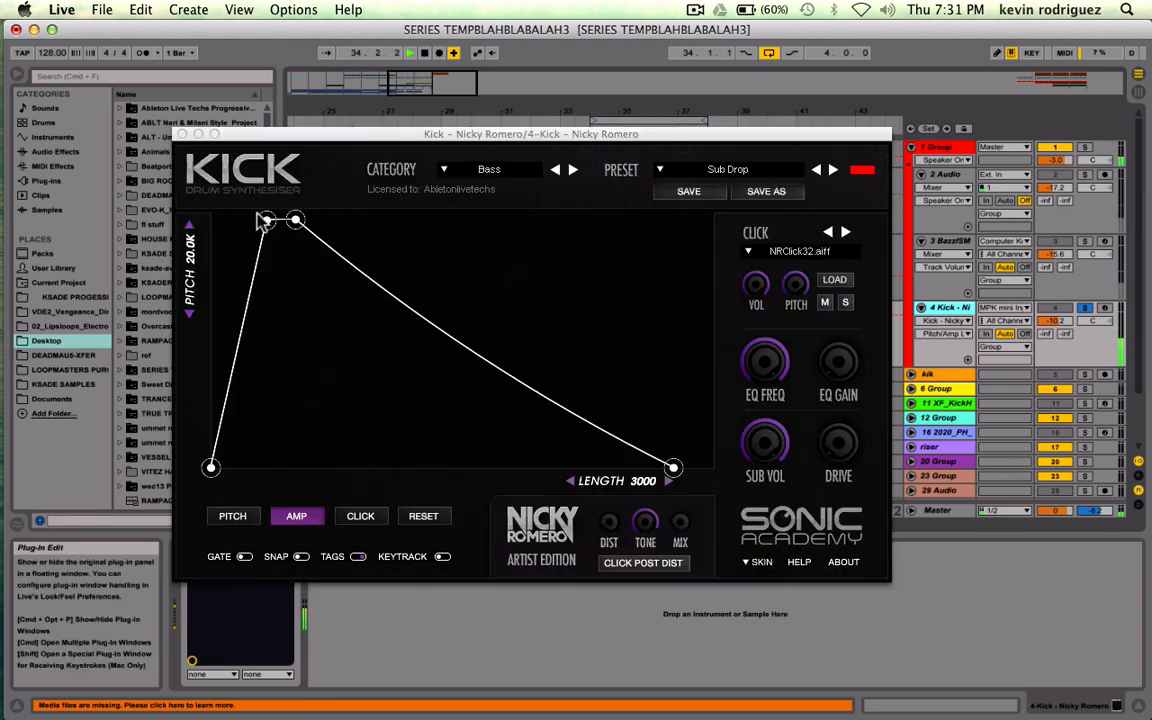
pyautogui.moveTo(612, 483); pyautogui.dragTo(503, 480)
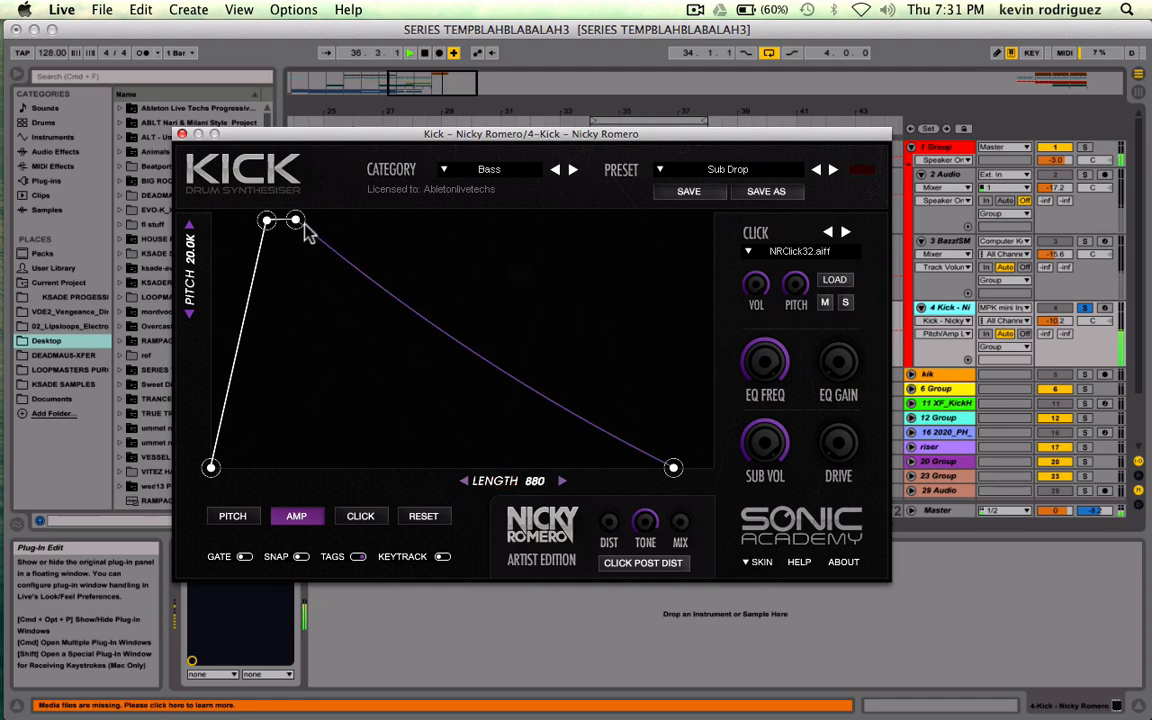
pyautogui.moveTo(295, 219); pyautogui.dragTo(636, 212)
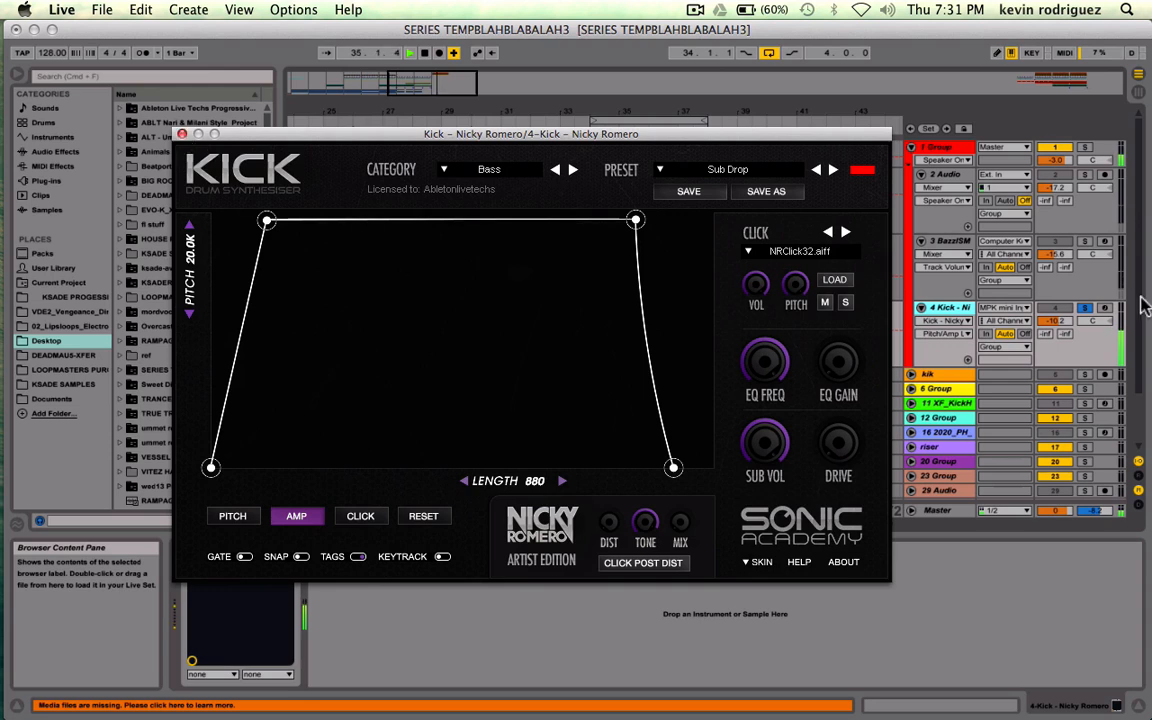
# - Clear the solo to audition the three kick layers together, then deactivate the 2 Audio layer
pyautogui.click(1085, 243)
pyautogui.click(1087, 242)
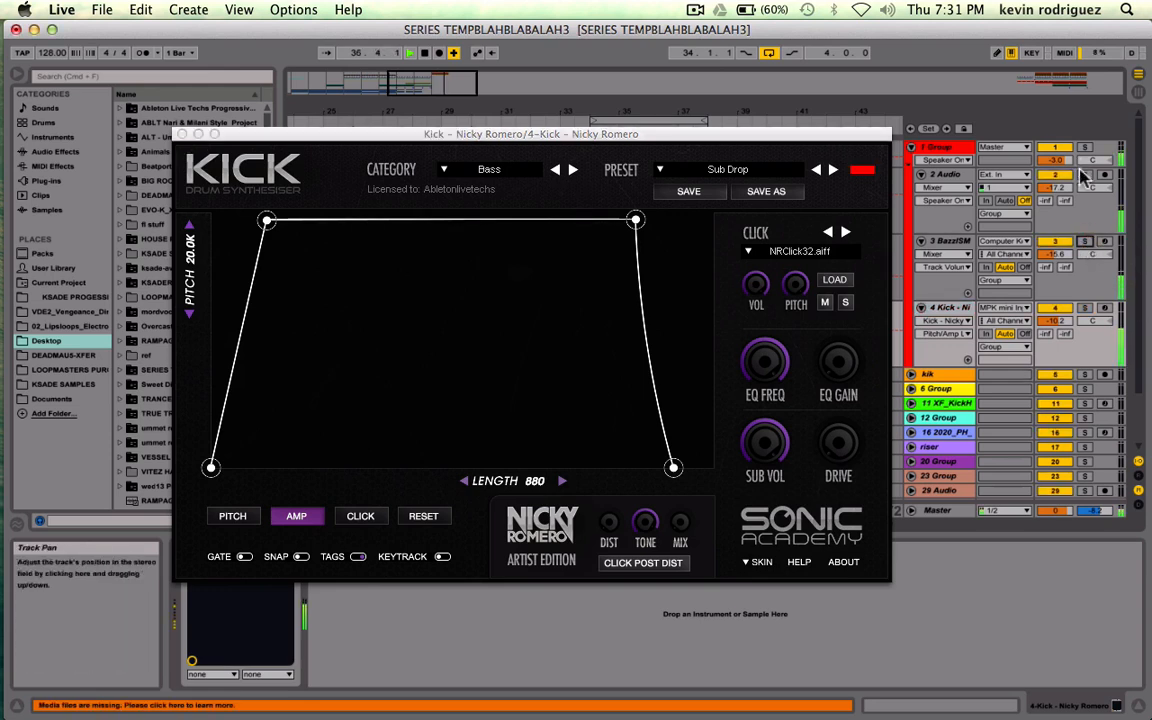
pyautogui.click(1056, 307)
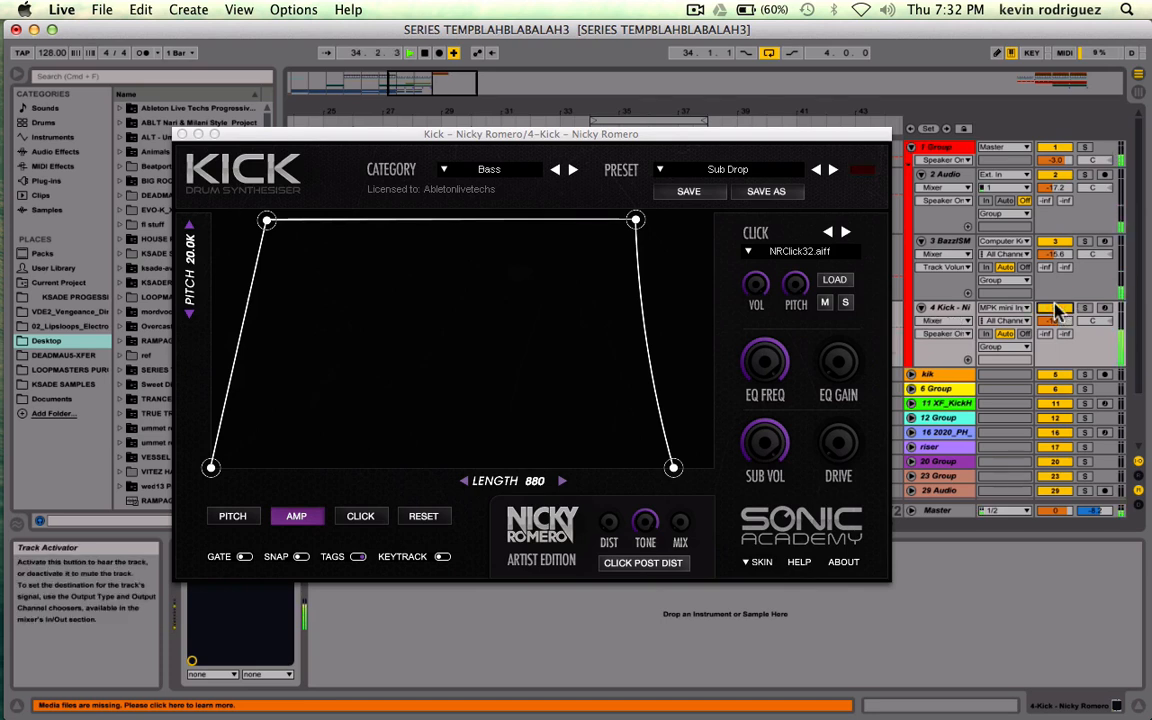
pyautogui.click(1062, 175)
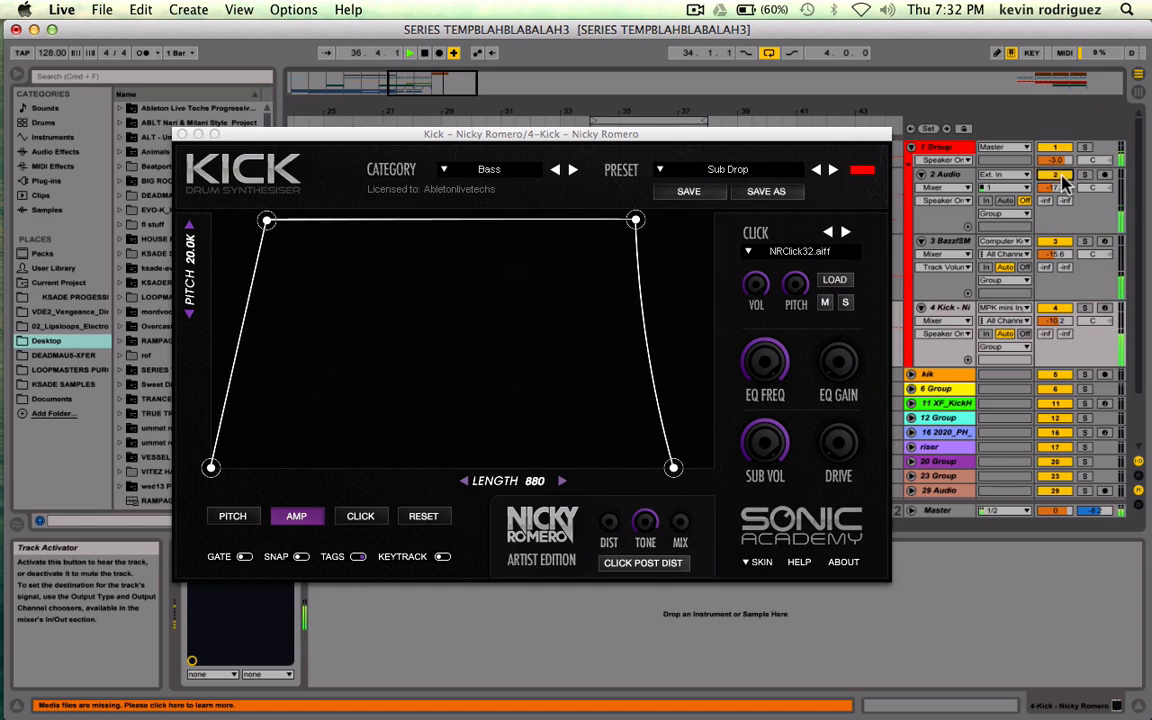
pyautogui.click(950, 176)
pyautogui.press('Delete')
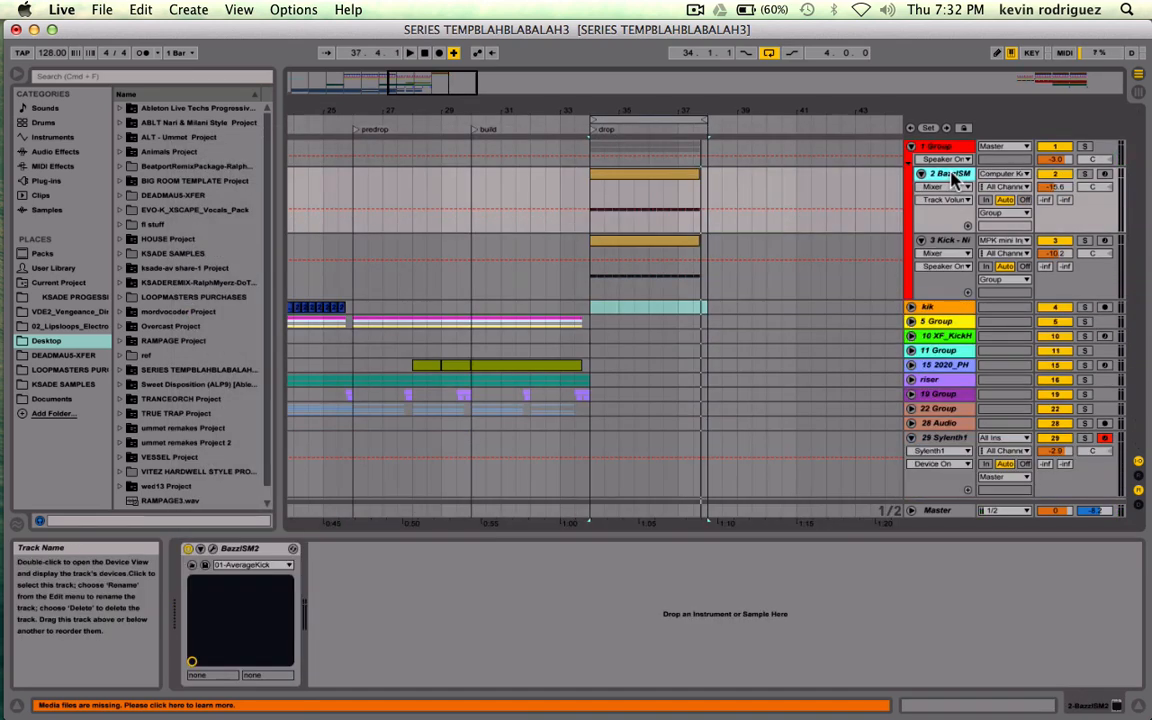
pyautogui.press('super+z')
# - Delete the XF_KickHuge31 clip from the 2 Audio track at the drop
pyautogui.click(620, 180)
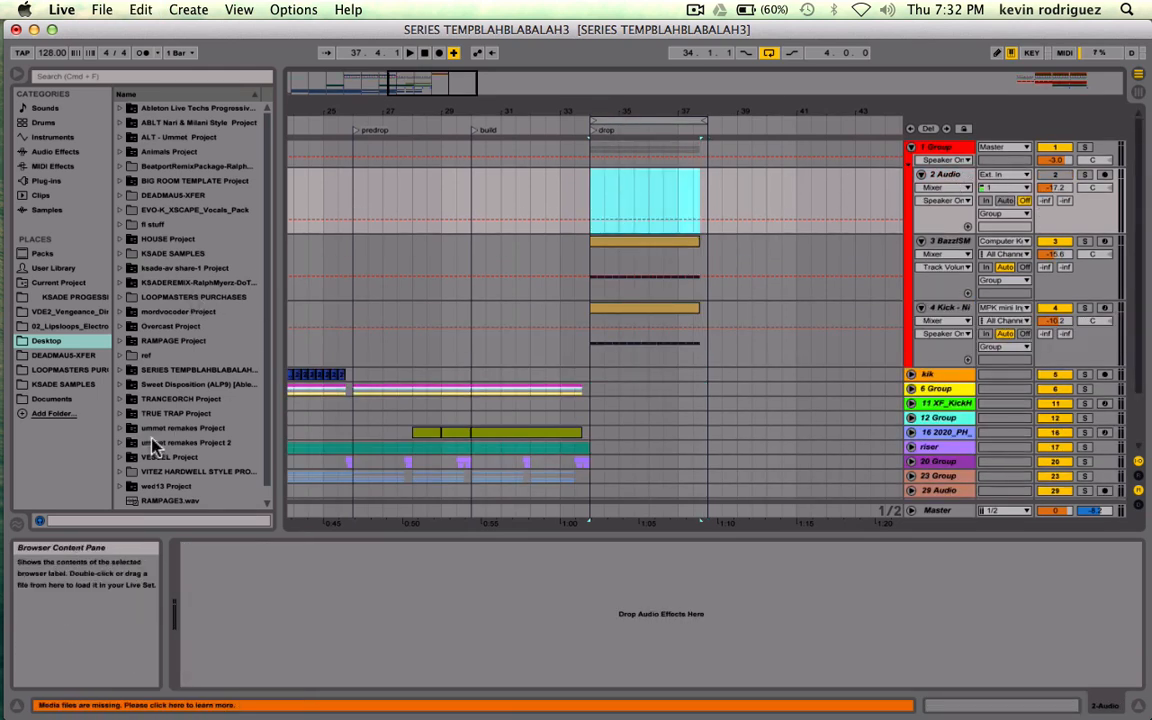
# - Look through the alt-imports folder in KSADE SAMPLES for a kick and preview wasc_processedkick_hollow
pyautogui.click(70, 386)
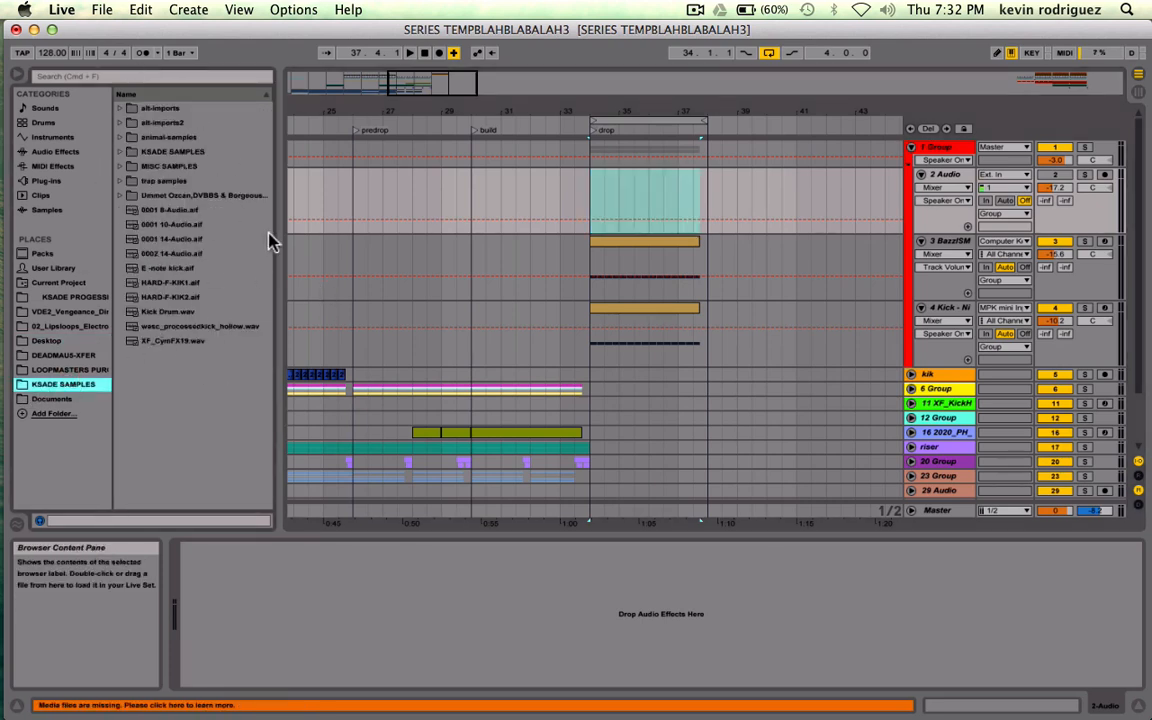
pyautogui.click(119, 109)
pyautogui.scroll(-3, 183, 330)
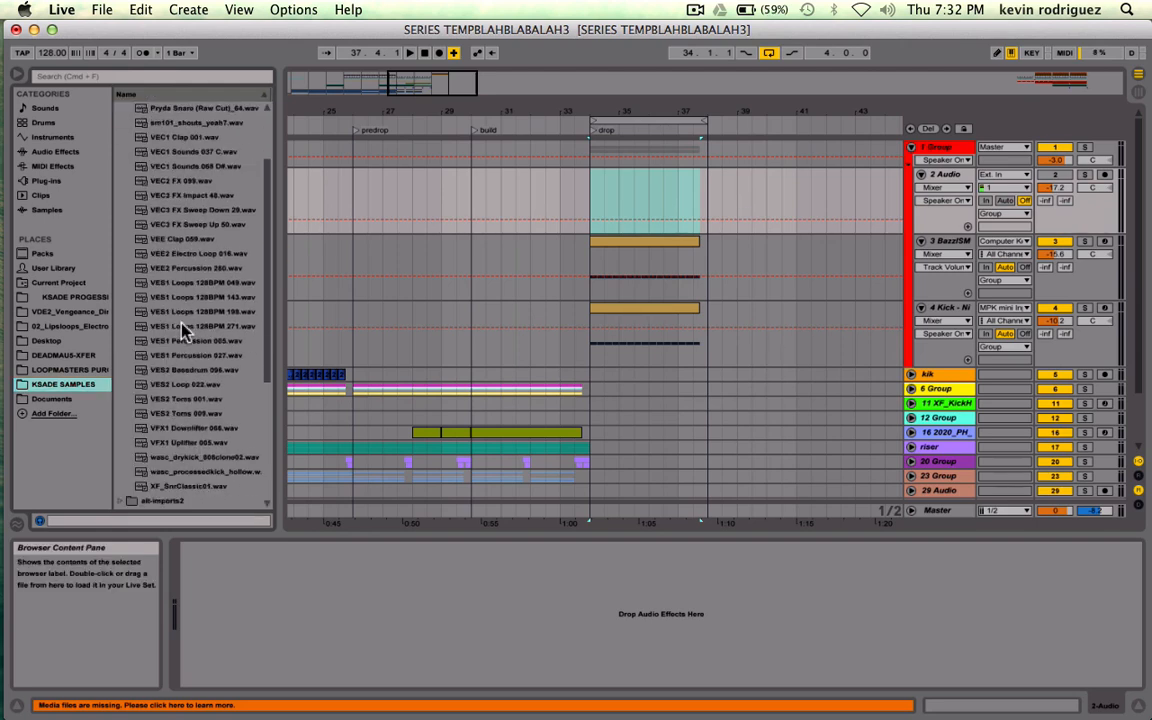
pyautogui.scroll(-1, 183, 330)
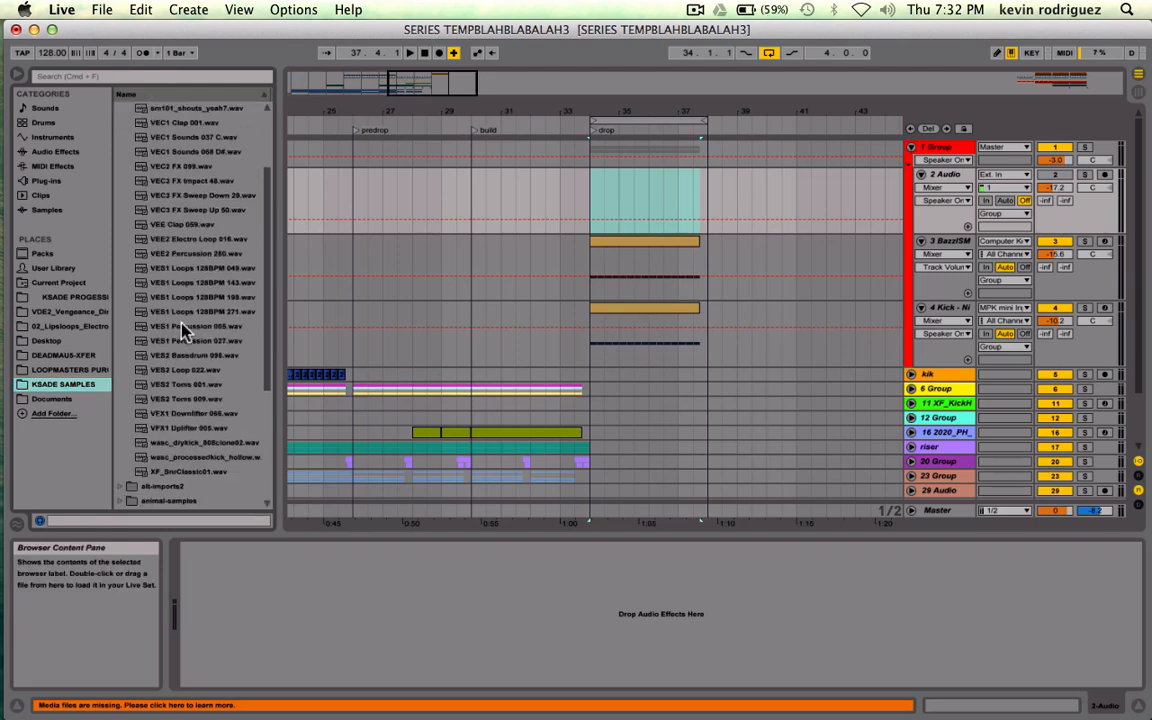
pyautogui.scroll(4, 183, 330)
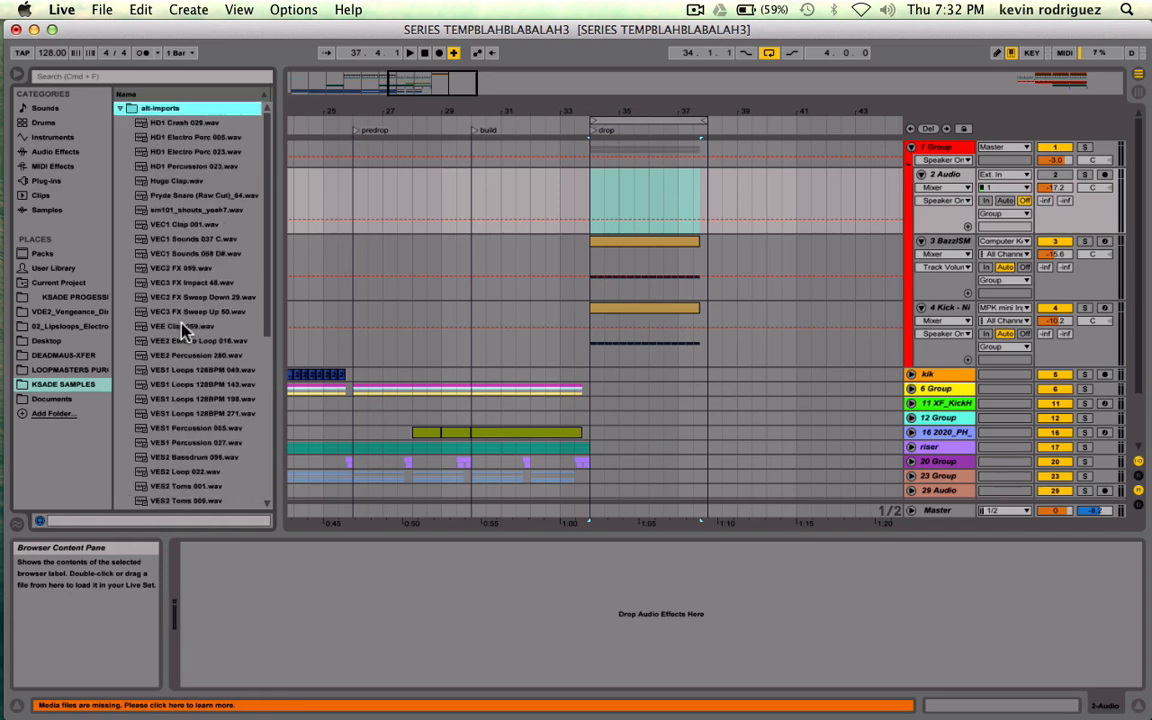
pyautogui.scroll(-3, 183, 330)
pyautogui.scroll(3, 183, 330)
pyautogui.scroll(-5, 243, 415)
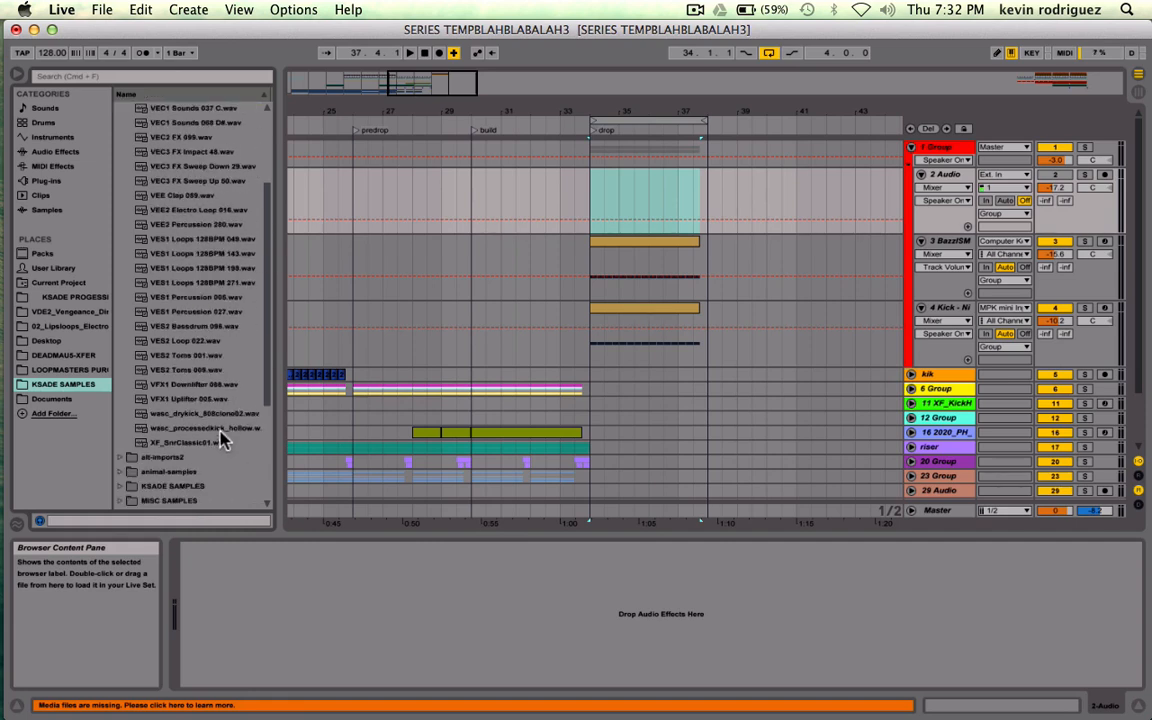
pyautogui.click(221, 430)
pyautogui.scroll(5, 221, 436)
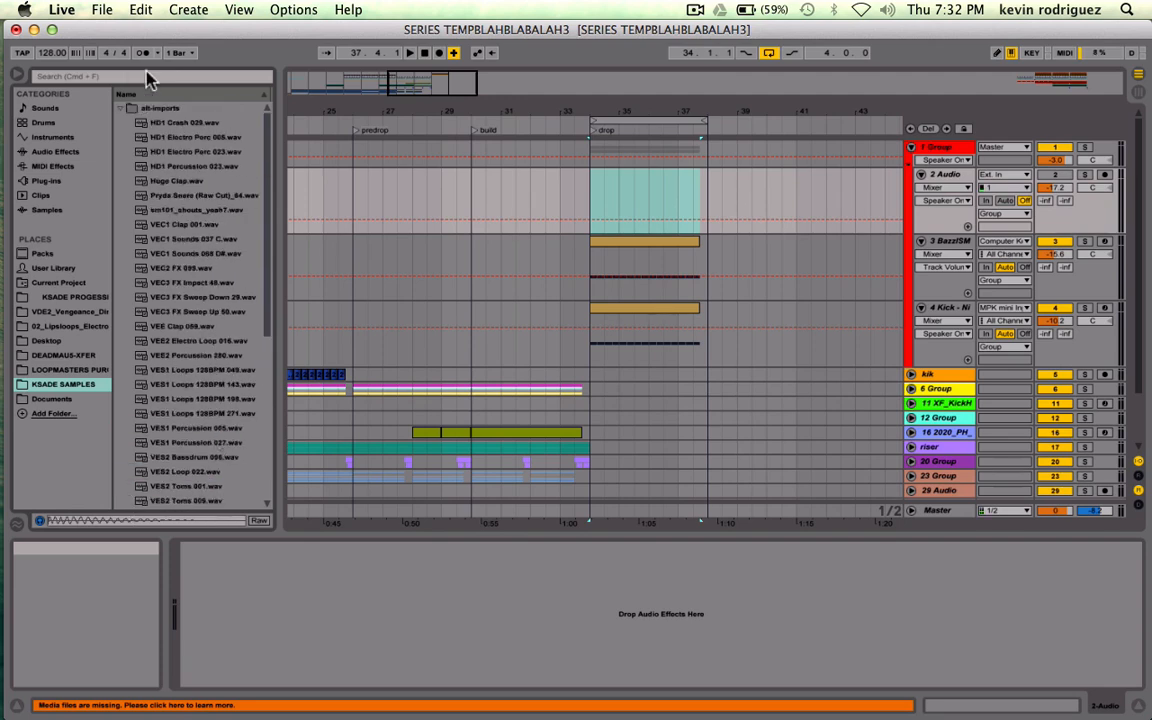
# - Check the alt-imports2 and animal-samples folders for a replacement kick, previewing the Pryda Snare (Raw Cut)_71 sample
pyautogui.click(119, 107)
pyautogui.click(119, 123)
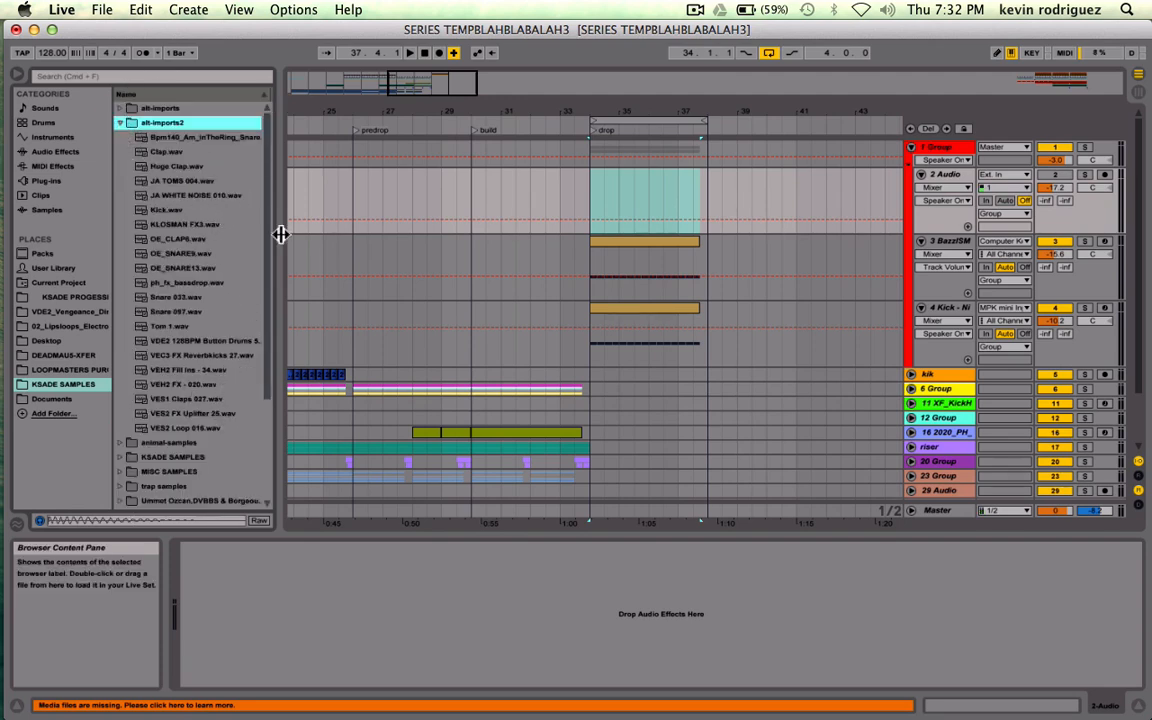
pyautogui.click(120, 123)
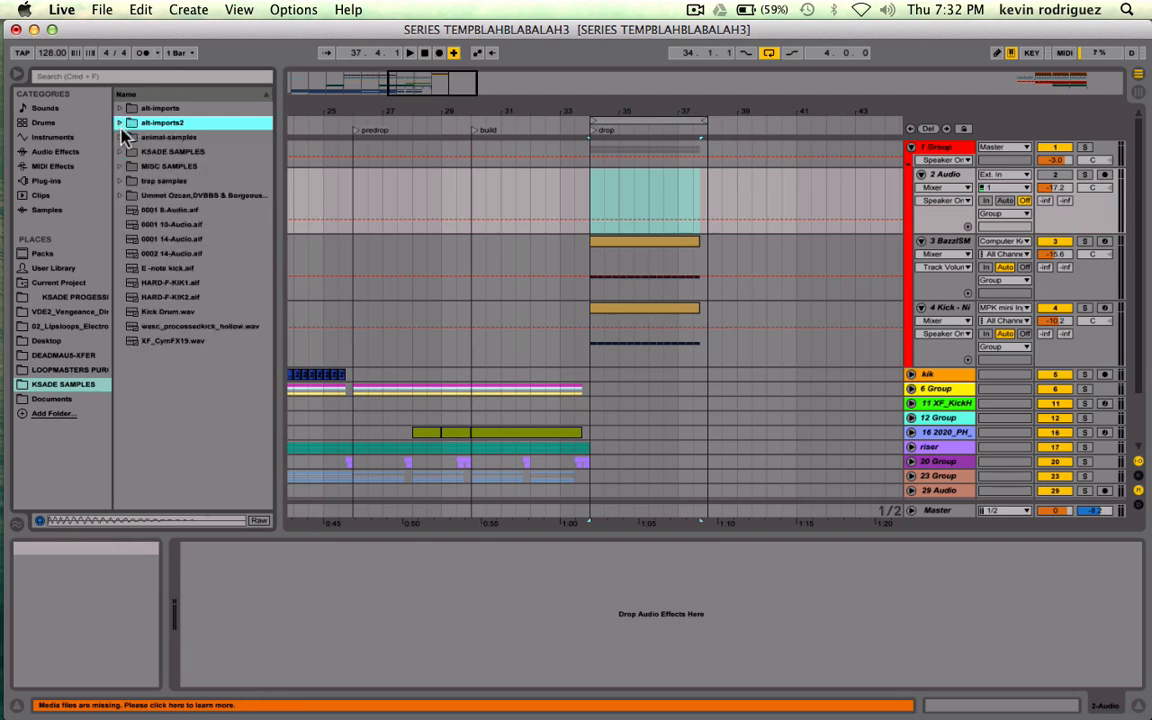
pyautogui.click(119, 137)
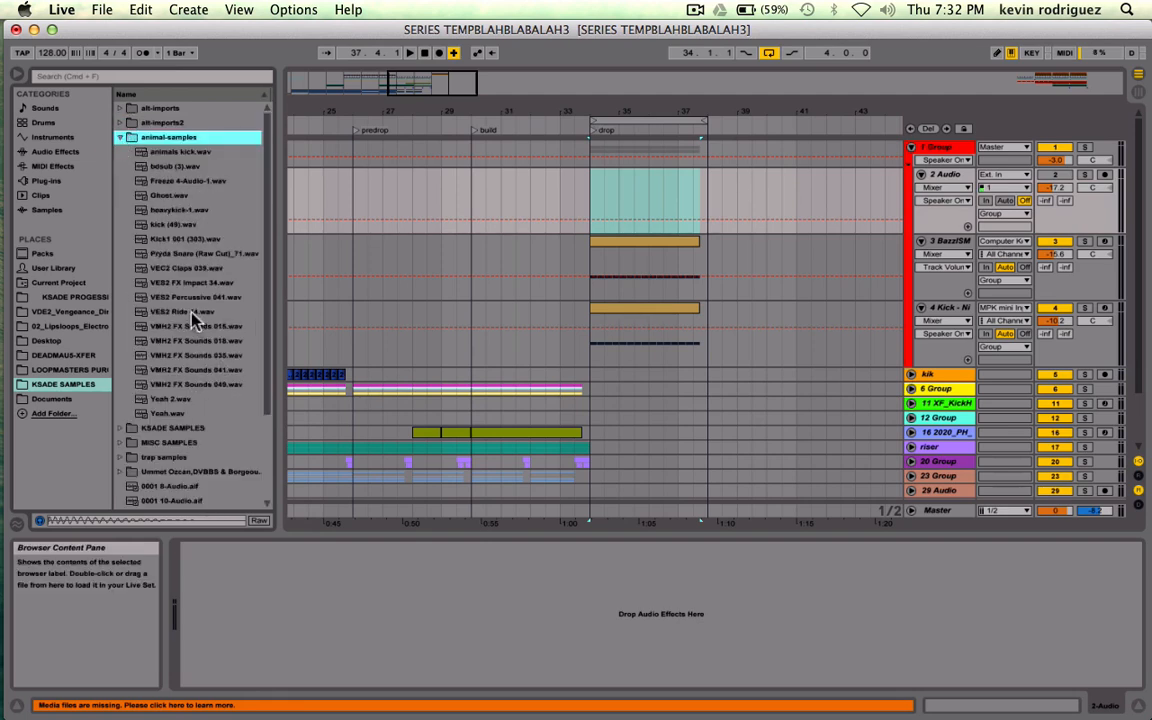
pyautogui.click(224, 253)
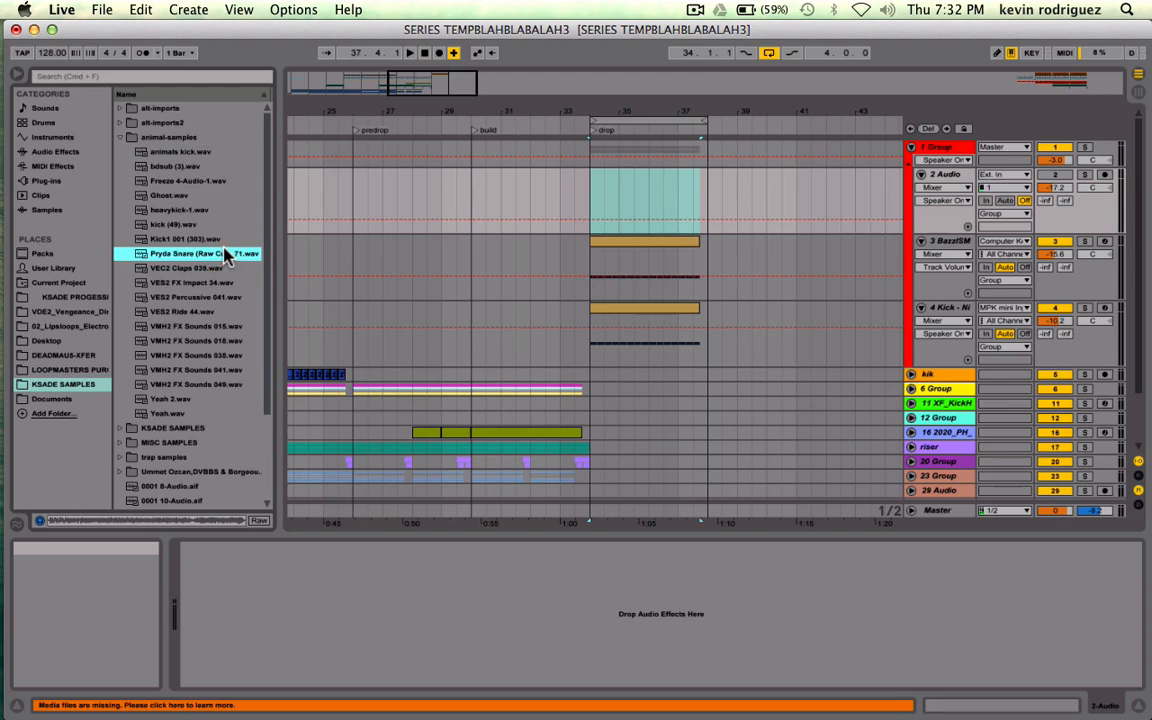
pyautogui.click(121, 137)
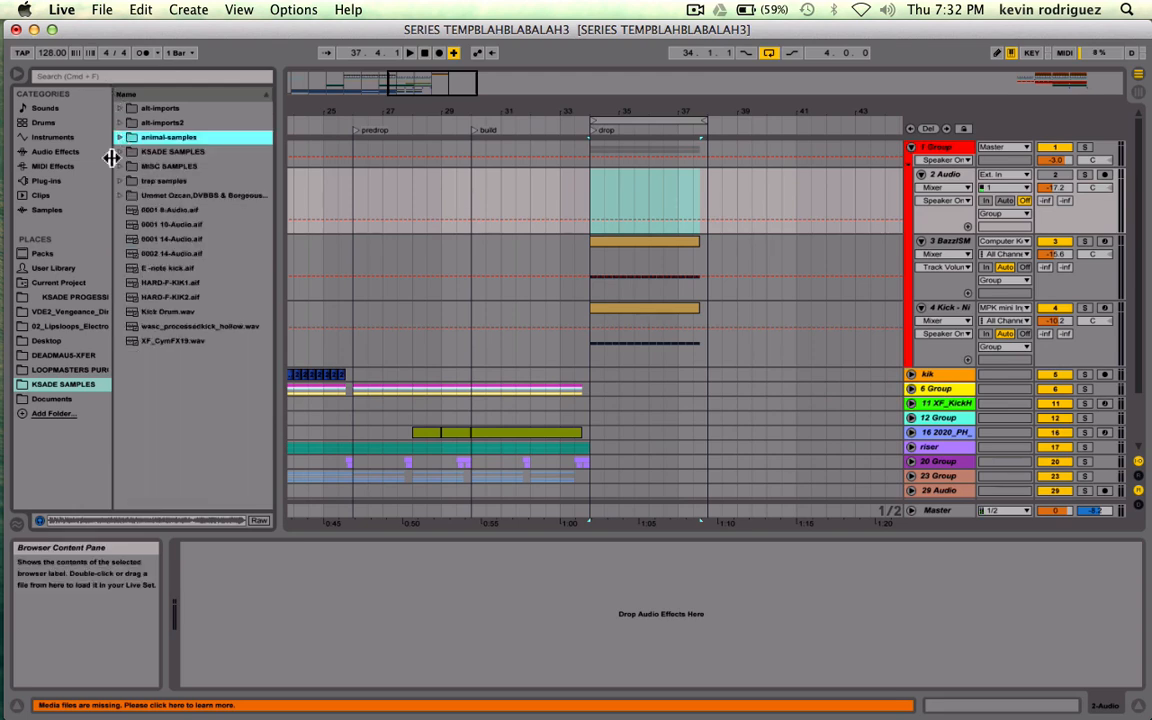
# - Preview the samples in the trap samples folder one after another, from VTDS3 Charts Kick 14 up to 808.wav
pyautogui.click(121, 181)
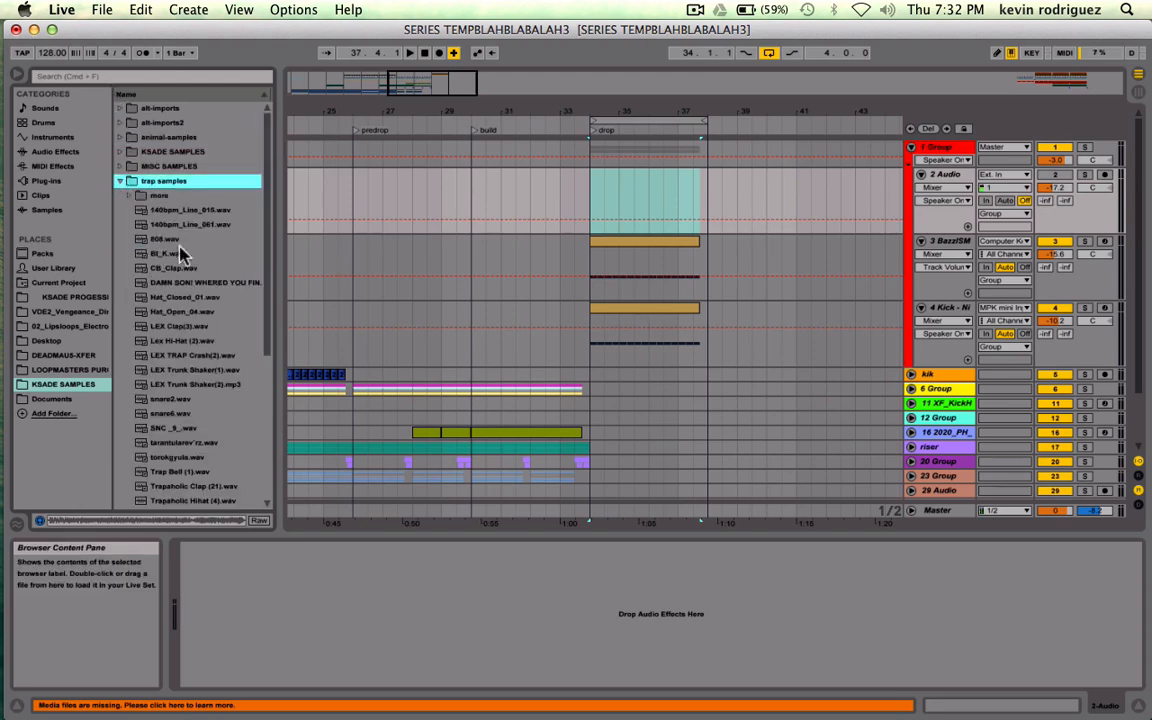
pyautogui.scroll(-5, 261, 460)
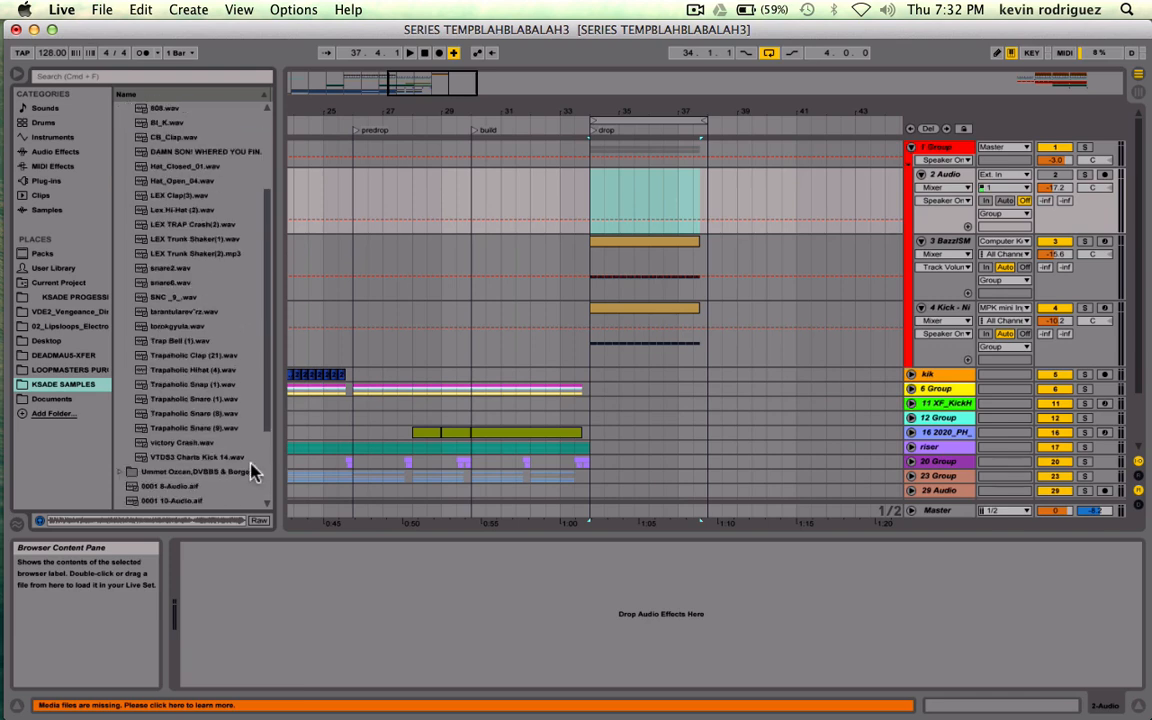
pyautogui.click(222, 454)
pyautogui.press('Up')
pyautogui.press('Up')
pyautogui.press('Up')
pyautogui.press('Up')
pyautogui.press('Up')
pyautogui.press('Up')
pyautogui.press('Up')
pyautogui.press('Up')
pyautogui.press('Up')
pyautogui.press('Up')
pyautogui.press('Up')
pyautogui.press('Up')
pyautogui.press('Up')
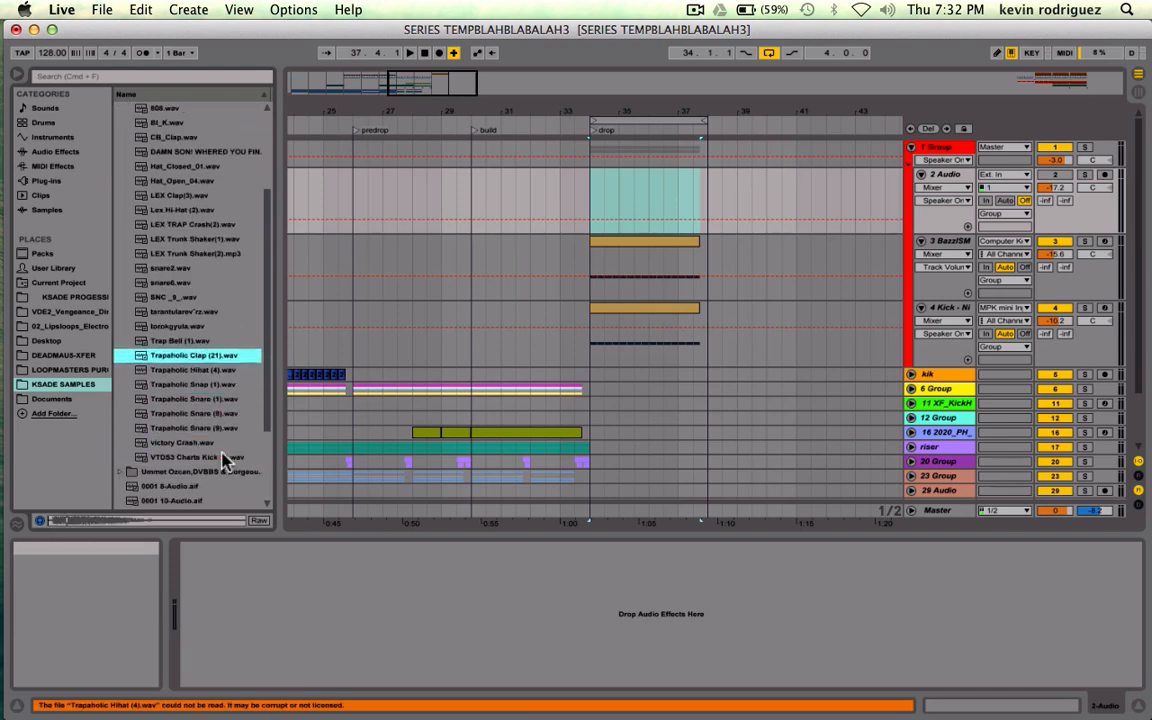
pyautogui.press('Up')
pyautogui.press('Up')
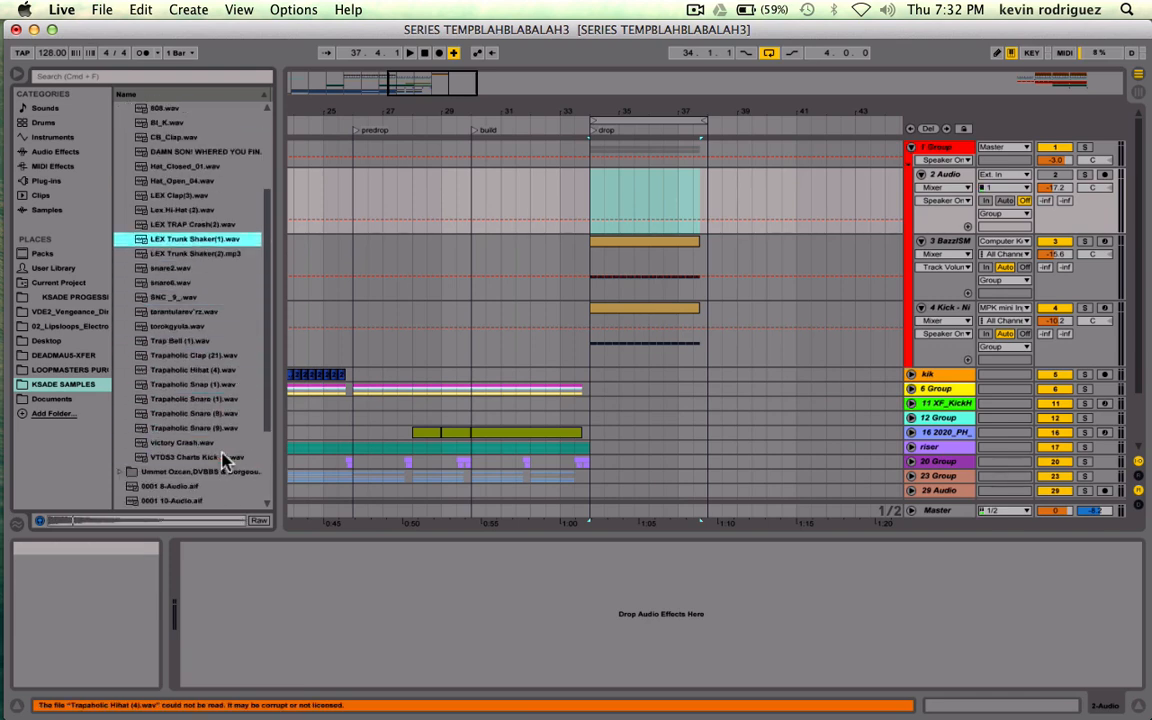
pyautogui.press('Up')
pyautogui.press('Down')
pyautogui.press('Down')
pyautogui.press('Down')
pyautogui.press('Down')
pyautogui.press('Up')
pyautogui.press('Up')
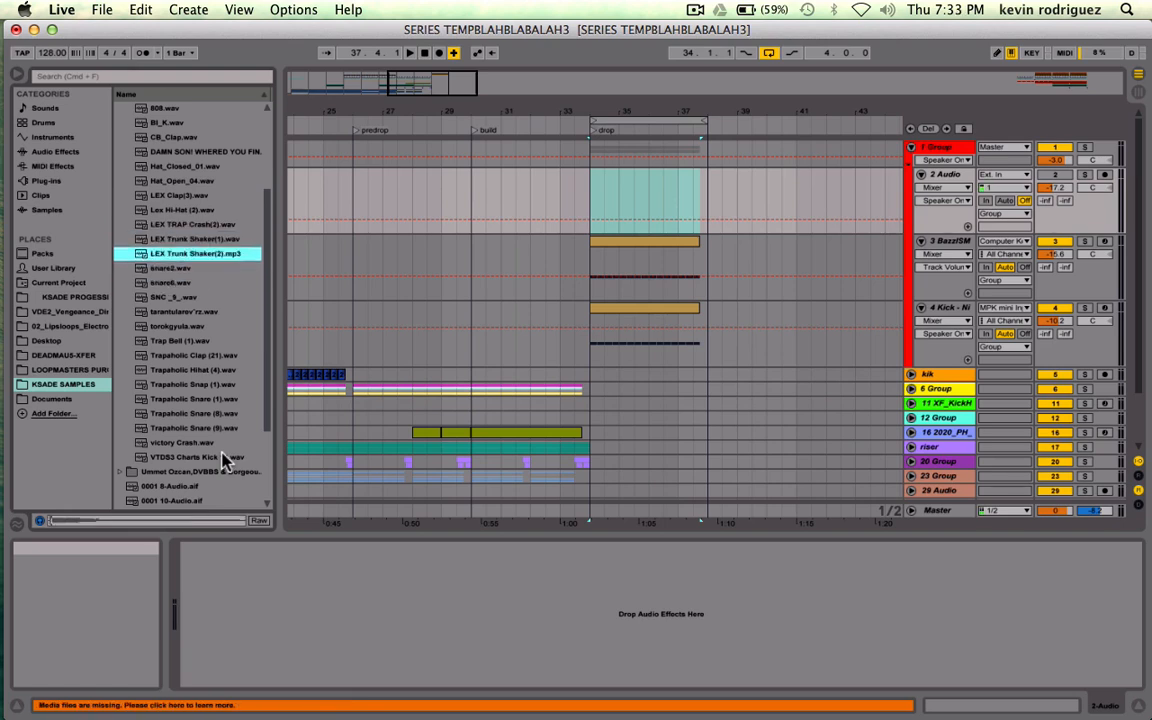
pyautogui.press('Up')
pyautogui.press('Up')
pyautogui.press('Up')
pyautogui.press('Up')
pyautogui.press('Up')
pyautogui.press('Up')
pyautogui.press('Up')
pyautogui.press('Up')
pyautogui.press('Up')
pyautogui.press('Up')
pyautogui.press('Up')
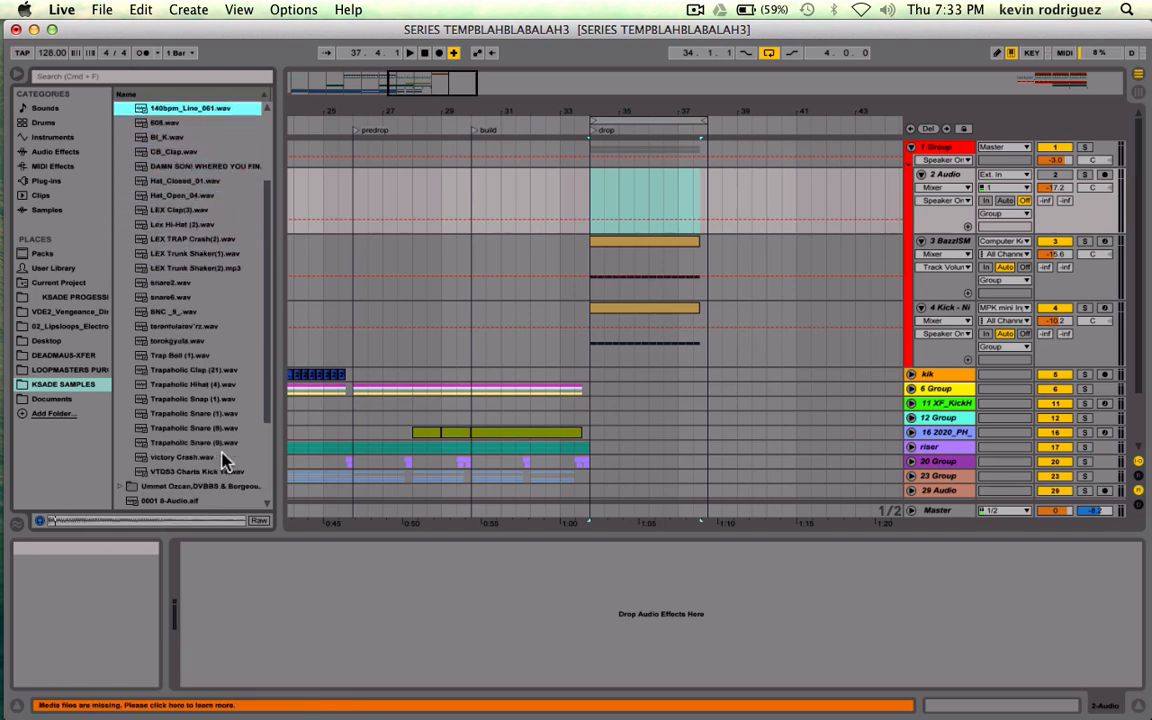
pyautogui.press('Up')
pyautogui.press('Down')
pyautogui.press('Down')
pyautogui.press('Down')
pyautogui.press('Up')
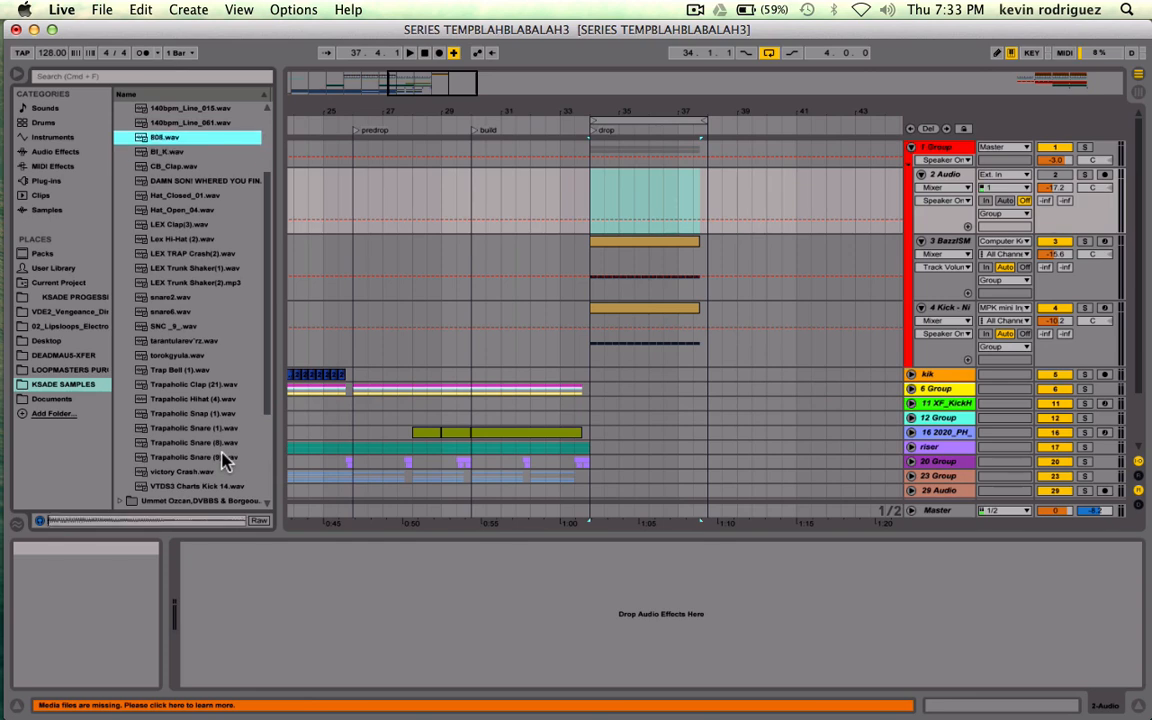
pyautogui.scroll(2, 183, 283)
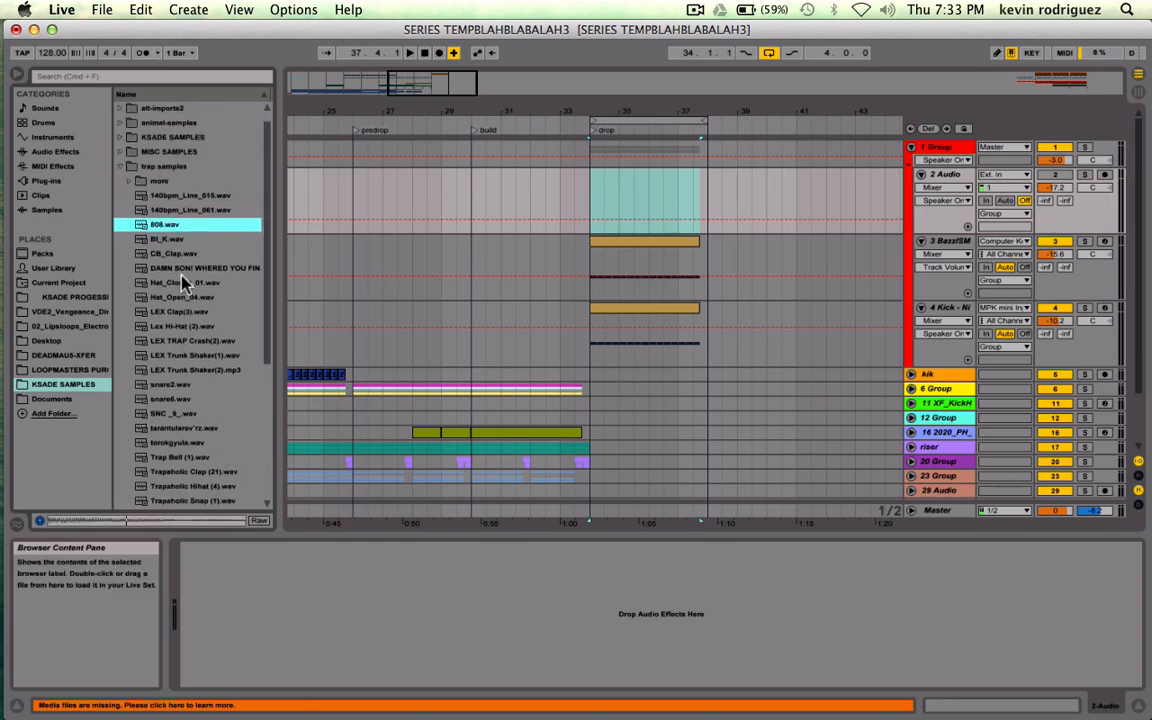
# - Preview the samples in the more subfolder of trap samples, from CB_Hat through tom1 and back to snare2.2
pyautogui.click(129, 182)
pyautogui.click(154, 195)
pyautogui.press('Down')
pyautogui.press('Down')
pyautogui.press('Down')
pyautogui.press('Down')
pyautogui.press('Down')
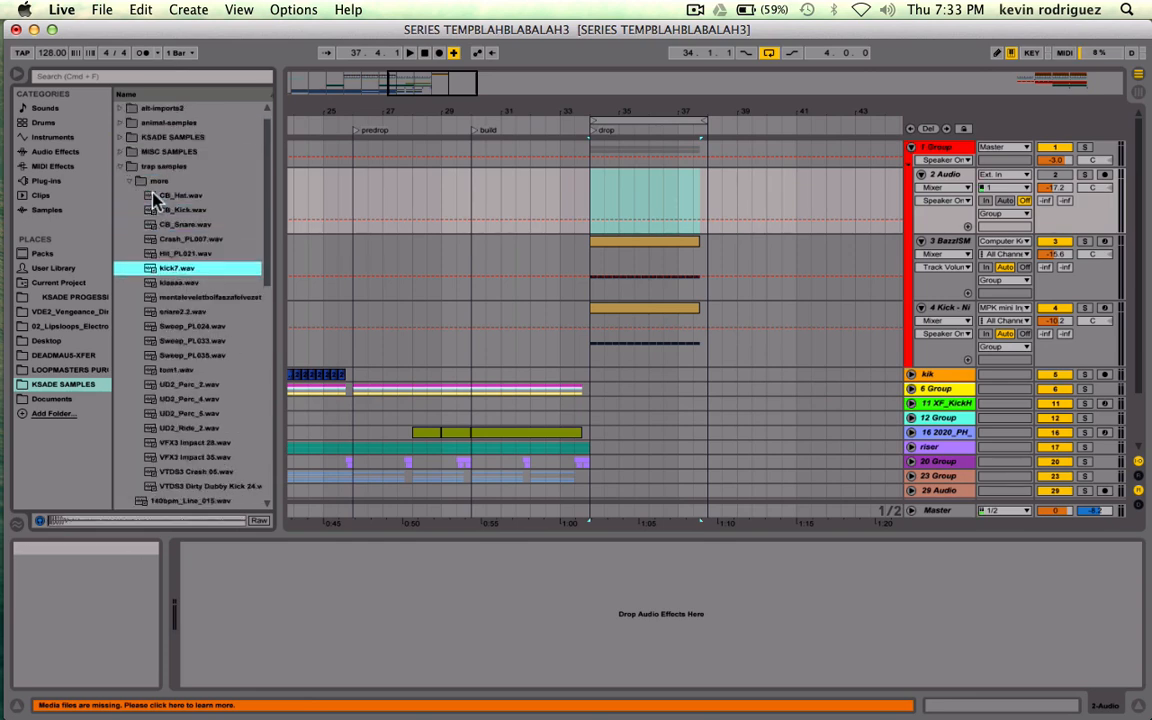
pyautogui.press('Down')
pyautogui.press('Down')
pyautogui.press('Down')
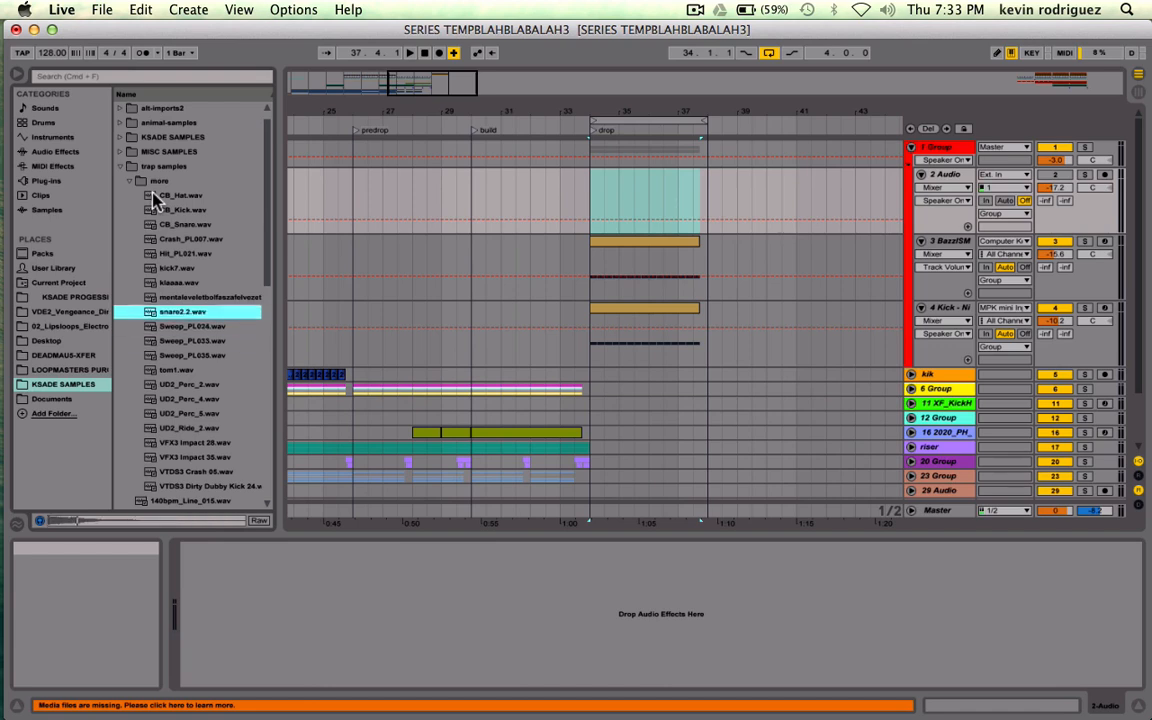
pyautogui.press('Down')
pyautogui.press('Down')
pyautogui.press('Down')
pyautogui.press('Down')
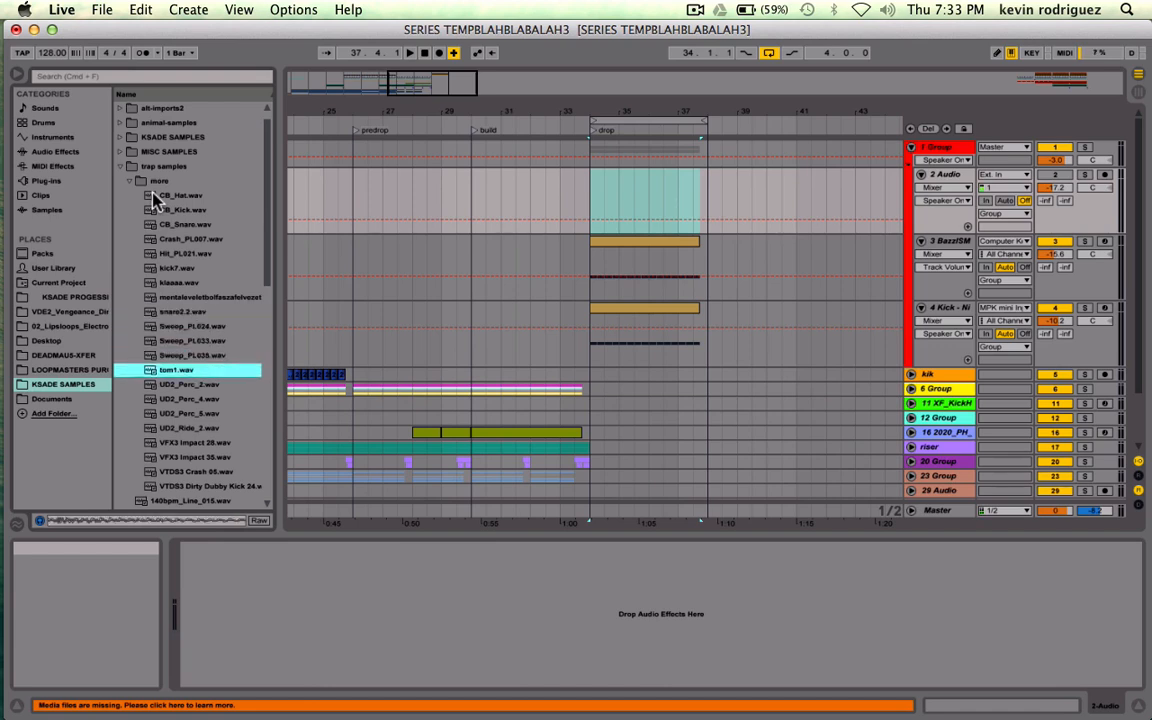
pyautogui.press('Up')
pyautogui.press('Up')
pyautogui.press('Up')
pyautogui.press('Up')
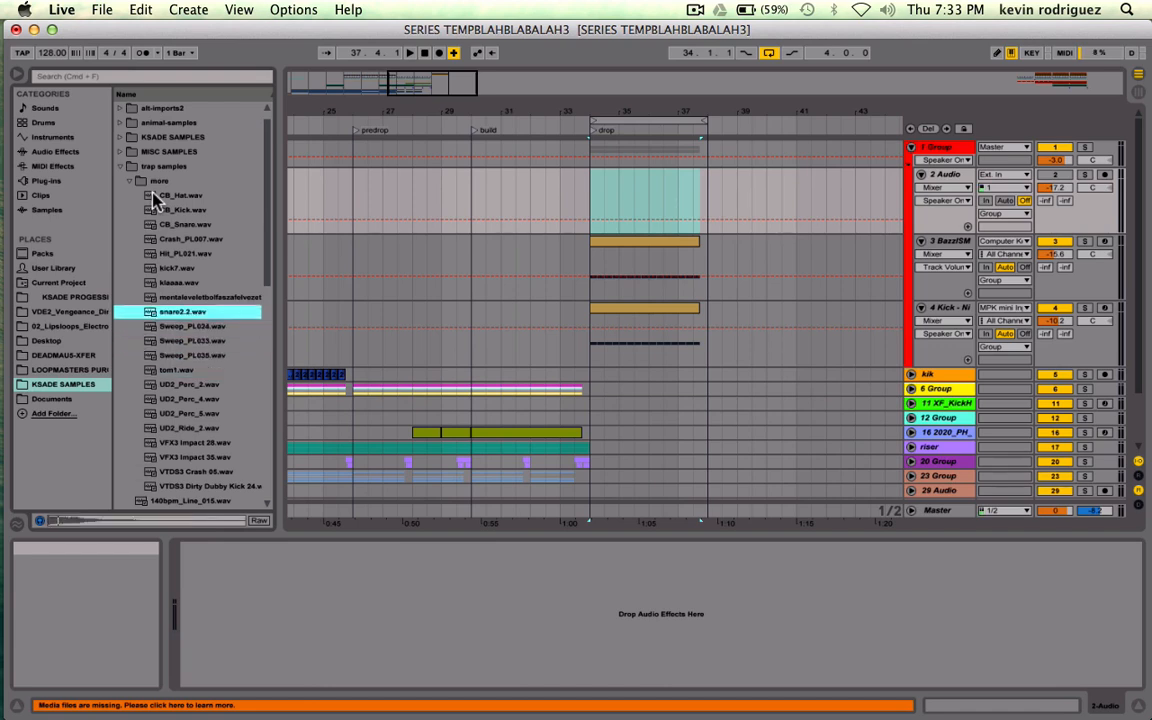
# - Preview the remaining samples in the more subfolder, from the Sweep files down to VTDS3 Crash 05, and collapse the trap samples folder
pyautogui.press('Down')
pyautogui.press('Down')
pyautogui.press('Down')
pyautogui.press('Down')
pyautogui.press('Up')
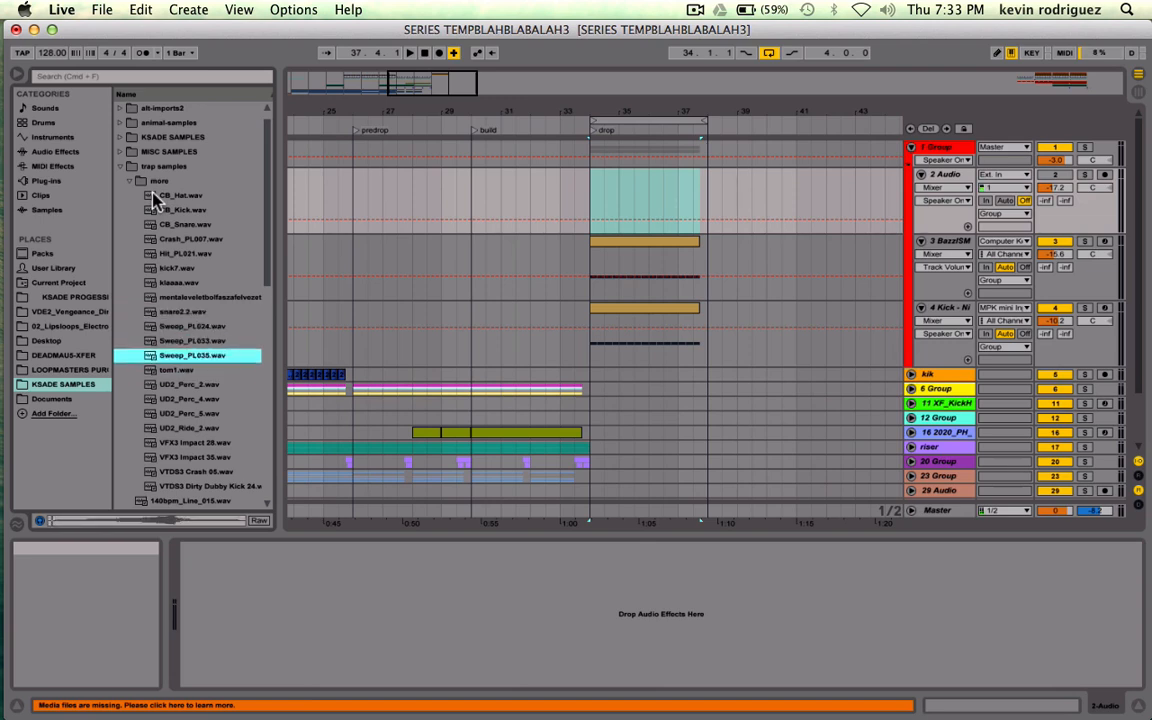
pyautogui.press('Down')
pyautogui.press('Down')
pyautogui.press('Down')
pyautogui.press('Down')
pyautogui.press('Down')
pyautogui.press('Down')
pyautogui.press('Down')
pyautogui.press('Down')
pyautogui.press('Down')
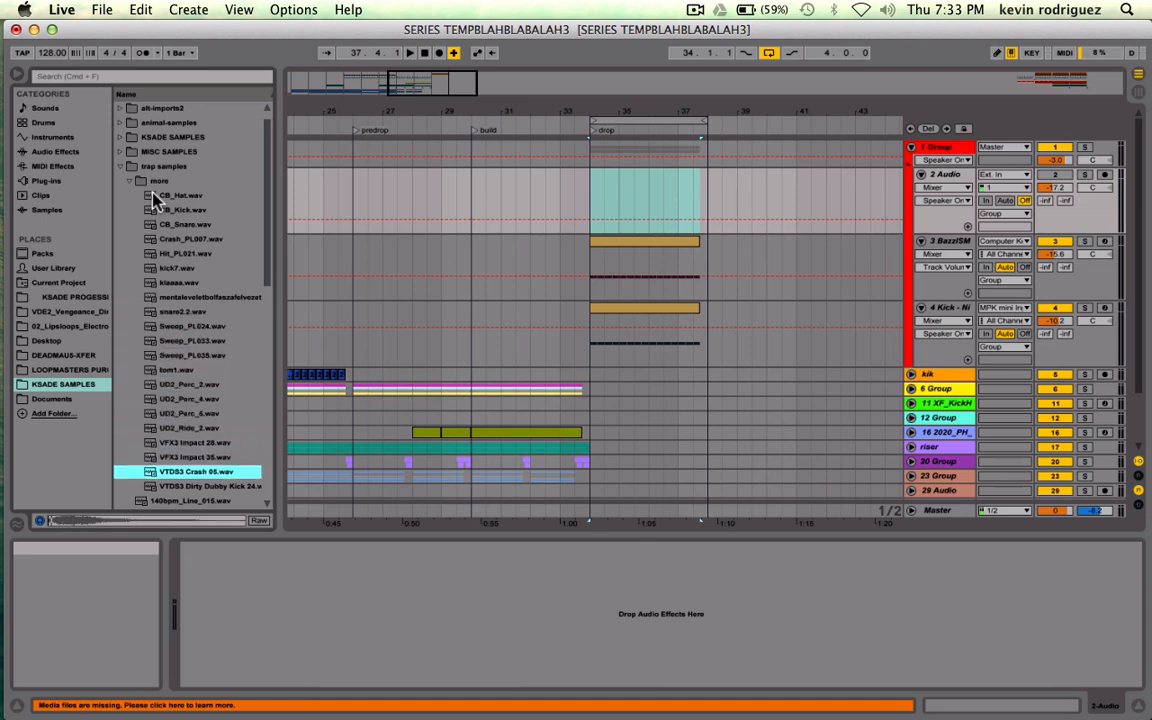
pyautogui.press('Left')
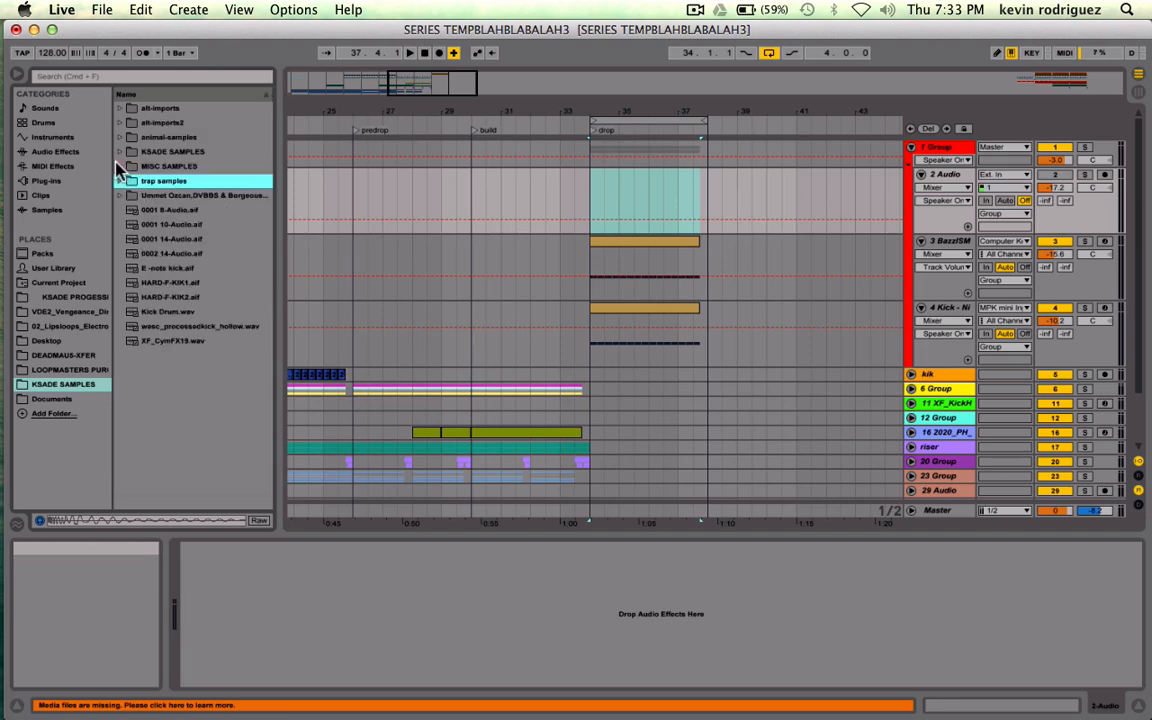
# - Place wasc_processedkick_hollow.wav on the 2 Audio track at bar 34, where the drop starts
pyautogui.click(168, 327)
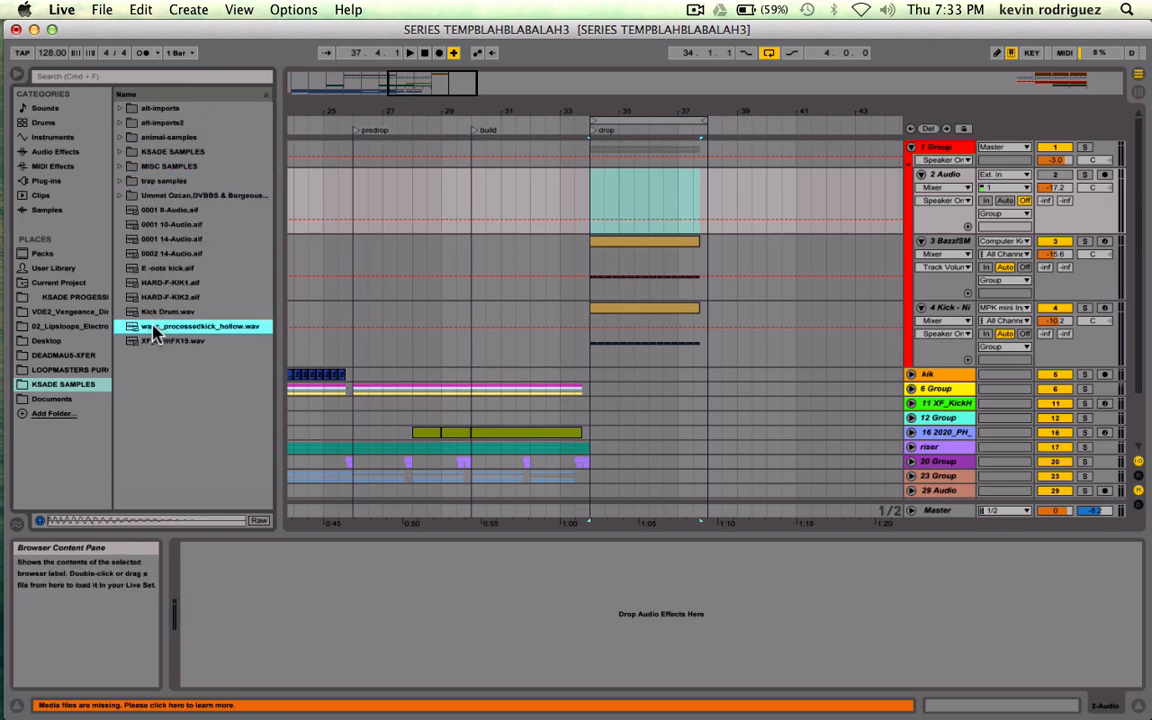
pyautogui.moveTo(147, 327); pyautogui.dragTo(592, 224)
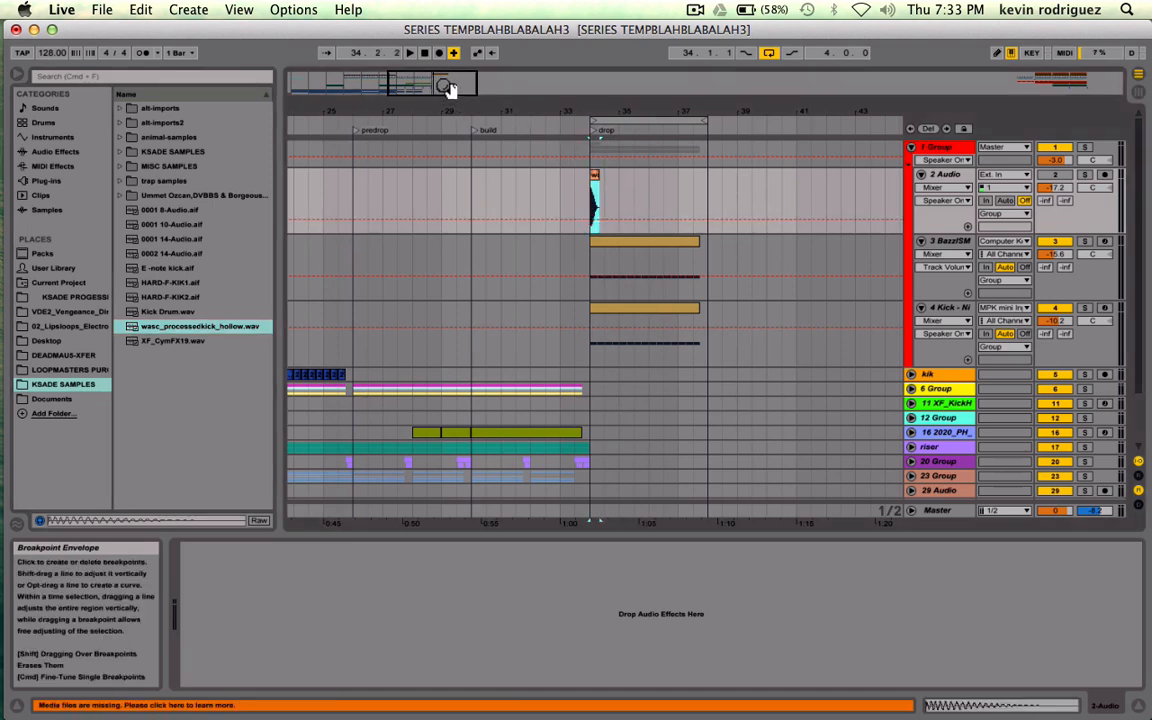
pyautogui.moveTo(450, 88); pyautogui.dragTo(473, 191)
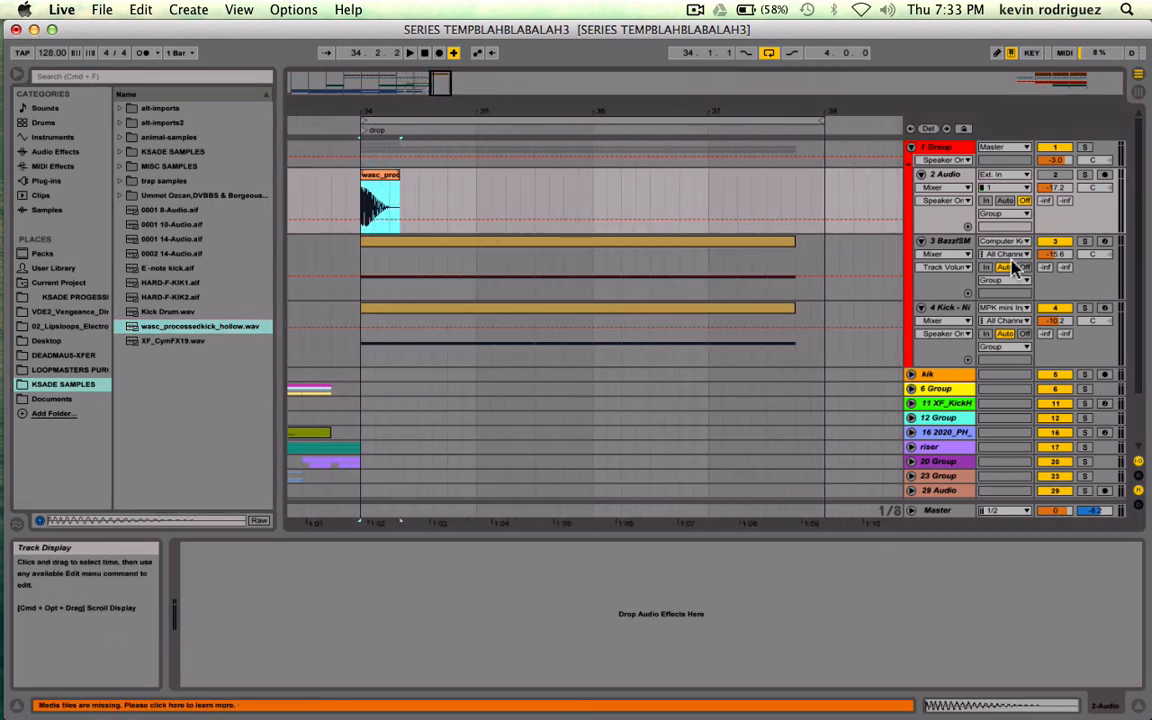
pyautogui.moveTo(442, 85); pyautogui.dragTo(478, 276)
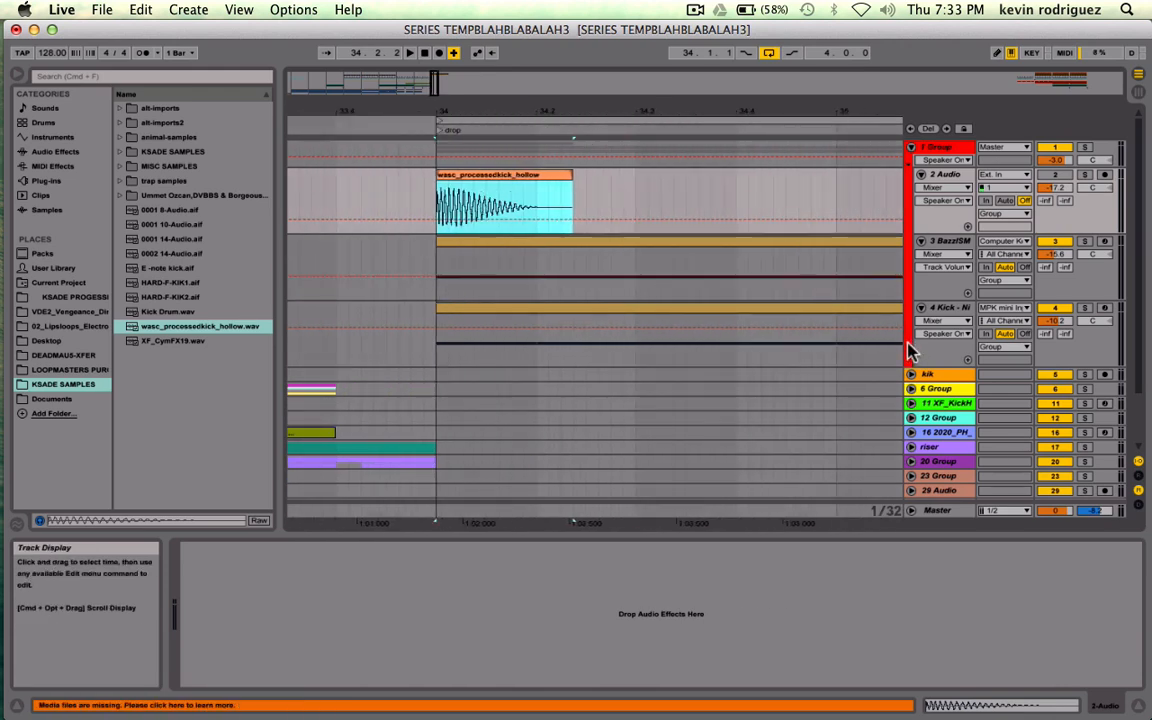
# - Trim the hollow kick clip to one beat, ending at 34.2, and loop playback over that beat
pyautogui.click(537, 268)
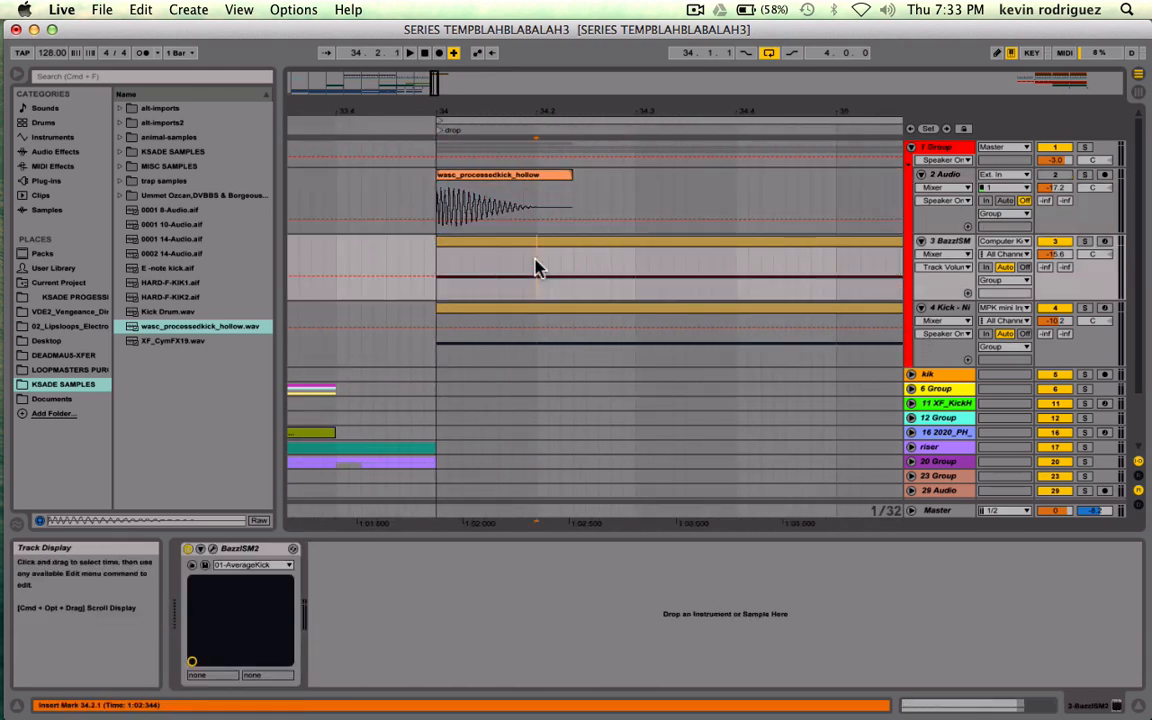
pyautogui.click(575, 180)
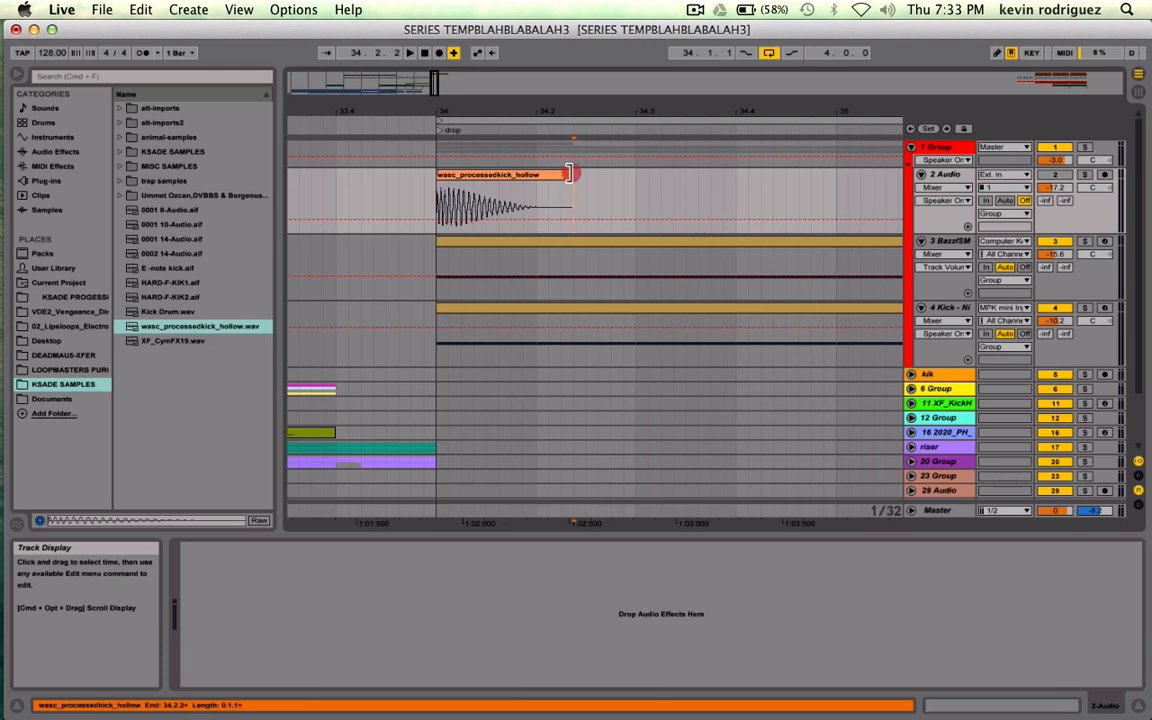
pyautogui.moveTo(569, 174); pyautogui.dragTo(526, 178)
pyautogui.click(500, 180)
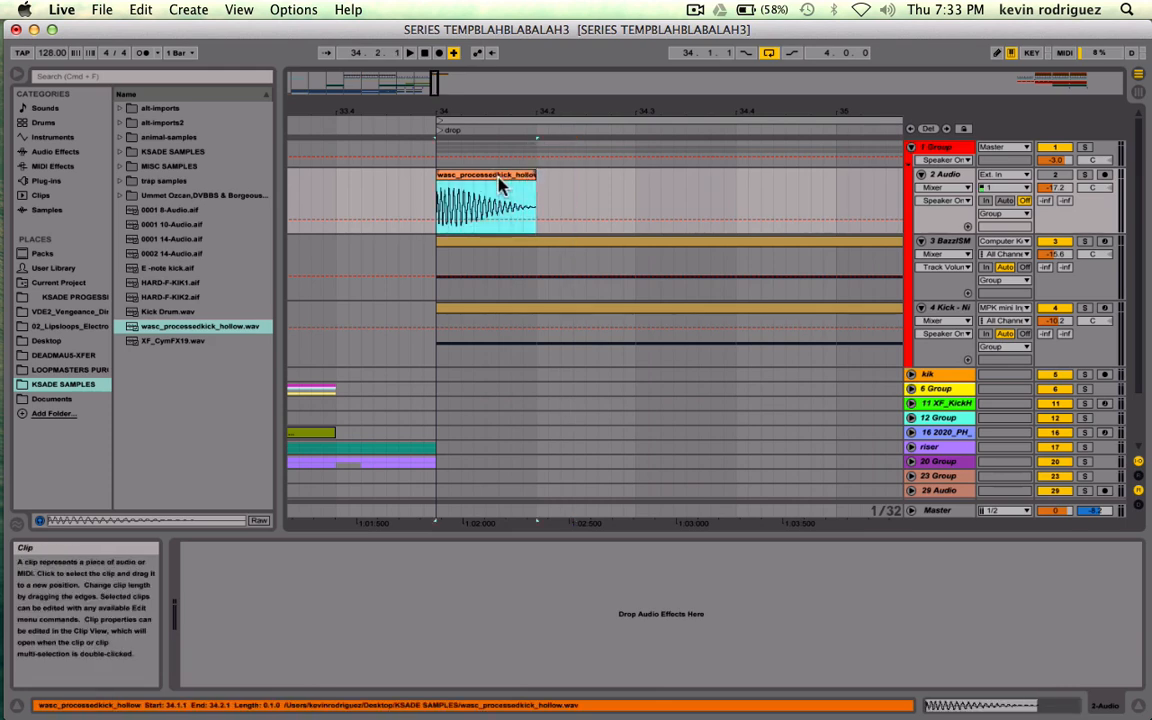
pyautogui.press('super+l')
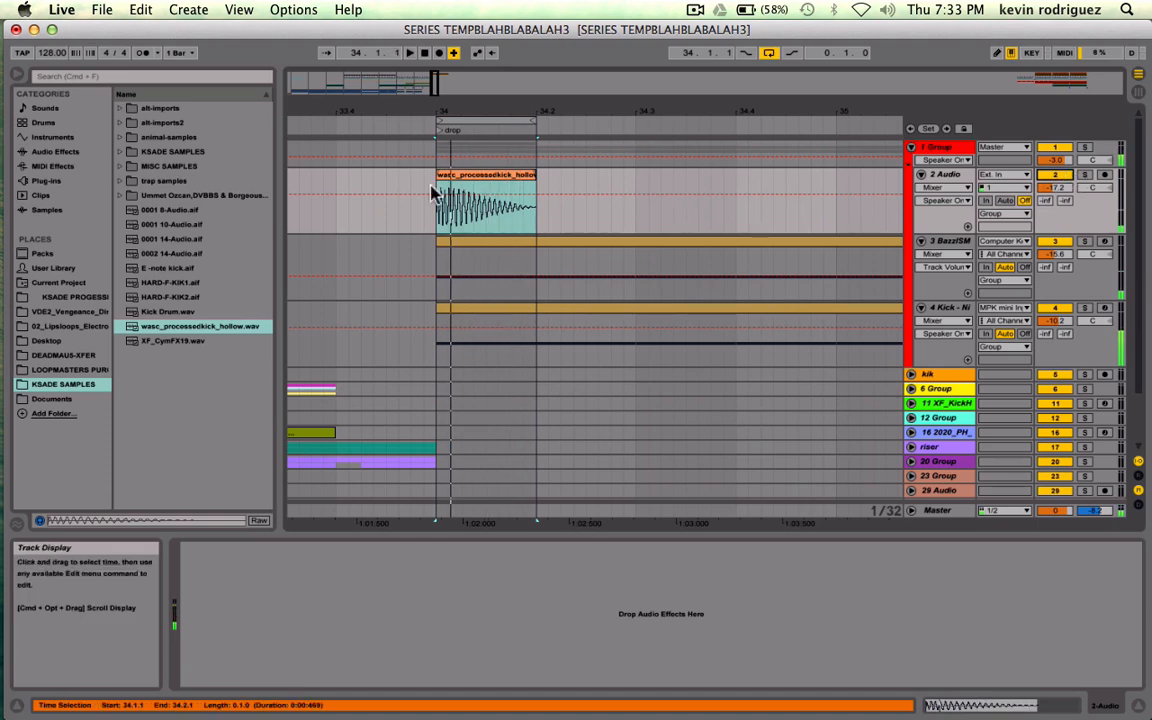
# - Look through the Ummet Ozcan, DVBBS & Borgeous and MISC SAMPLES folders for another kick
pyautogui.click(120, 196)
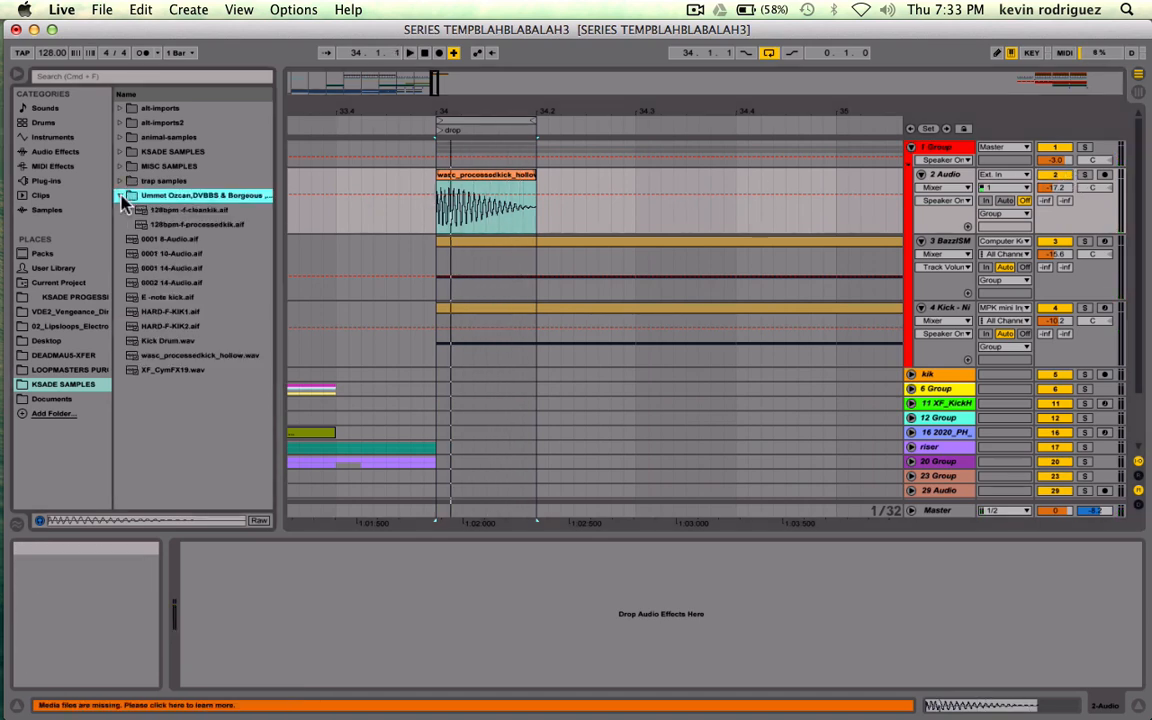
pyautogui.click(120, 196)
pyautogui.click(119, 167)
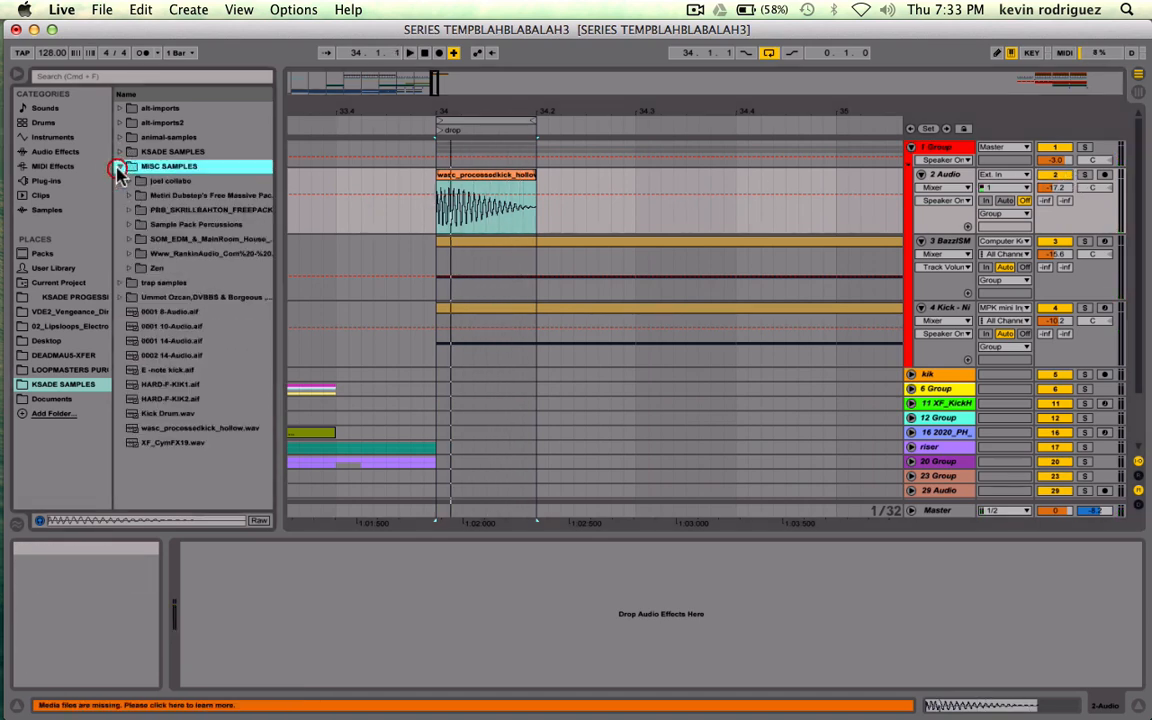
pyautogui.click(119, 166)
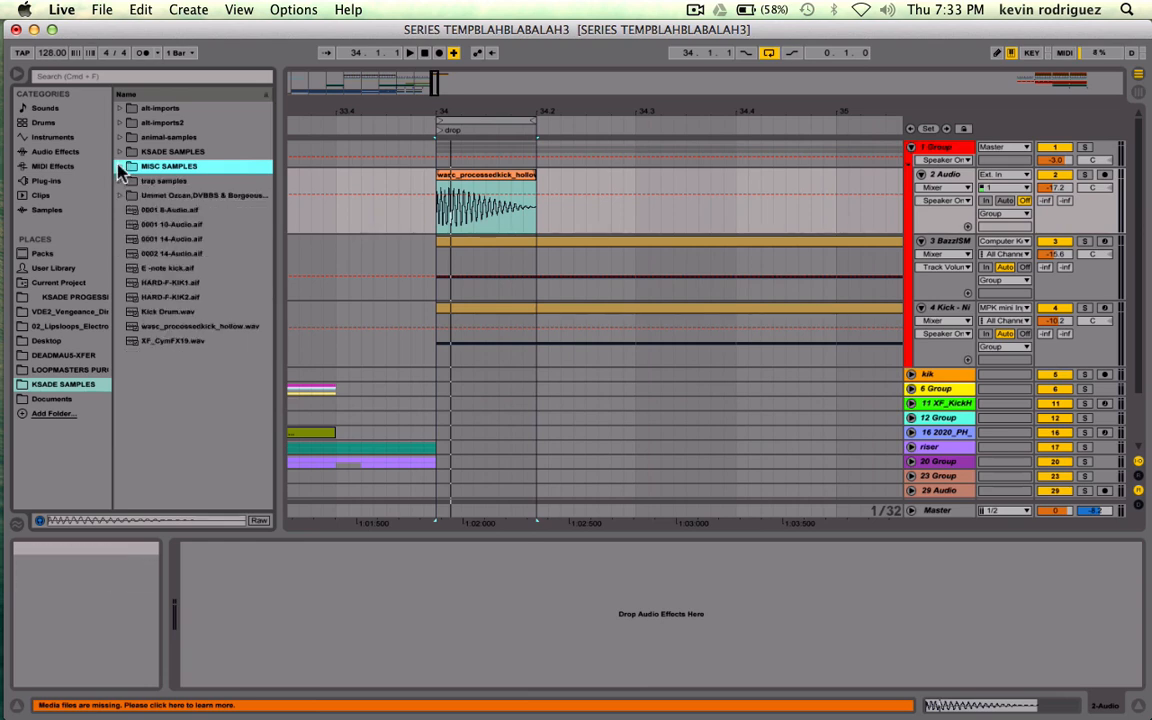
# - Preview the samples in the alt-imports subfolder of KSADE SAMPLES one after another, from HD1 Crash 029 down to wasc_drykick_808clone02
pyautogui.click(120, 151)
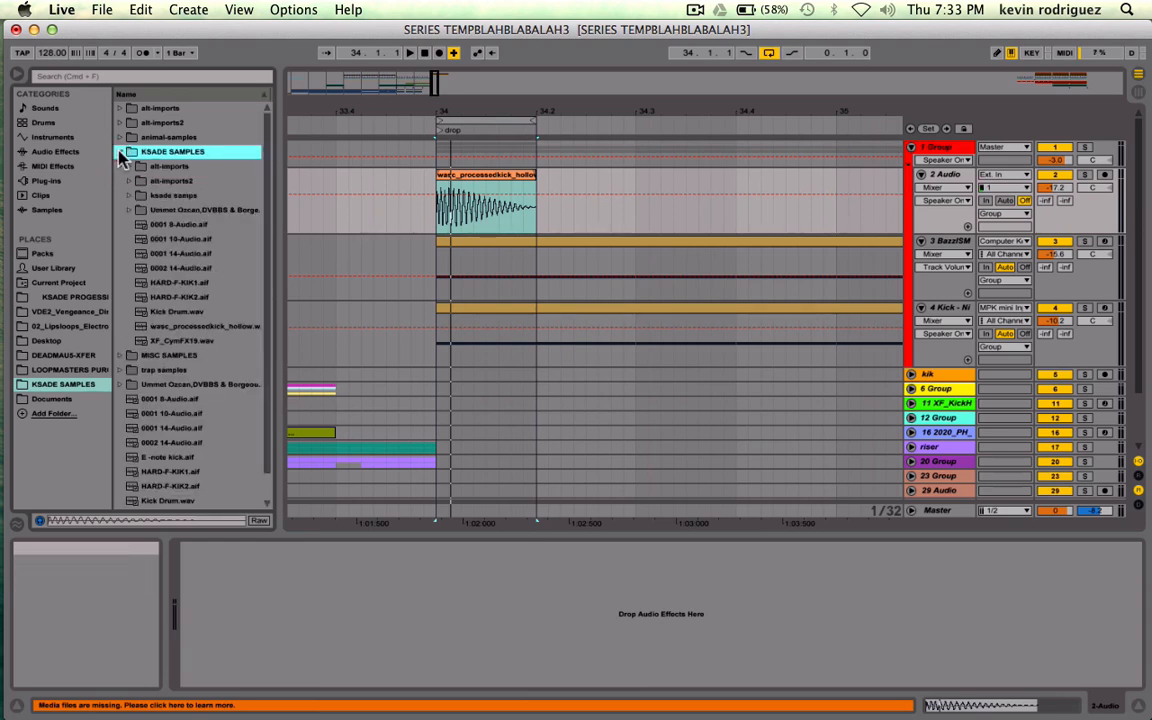
pyautogui.click(120, 151)
pyautogui.click(120, 151)
pyautogui.click(130, 167)
pyautogui.press('Down')
pyautogui.press('Down')
pyautogui.press('Down')
pyautogui.press('Down')
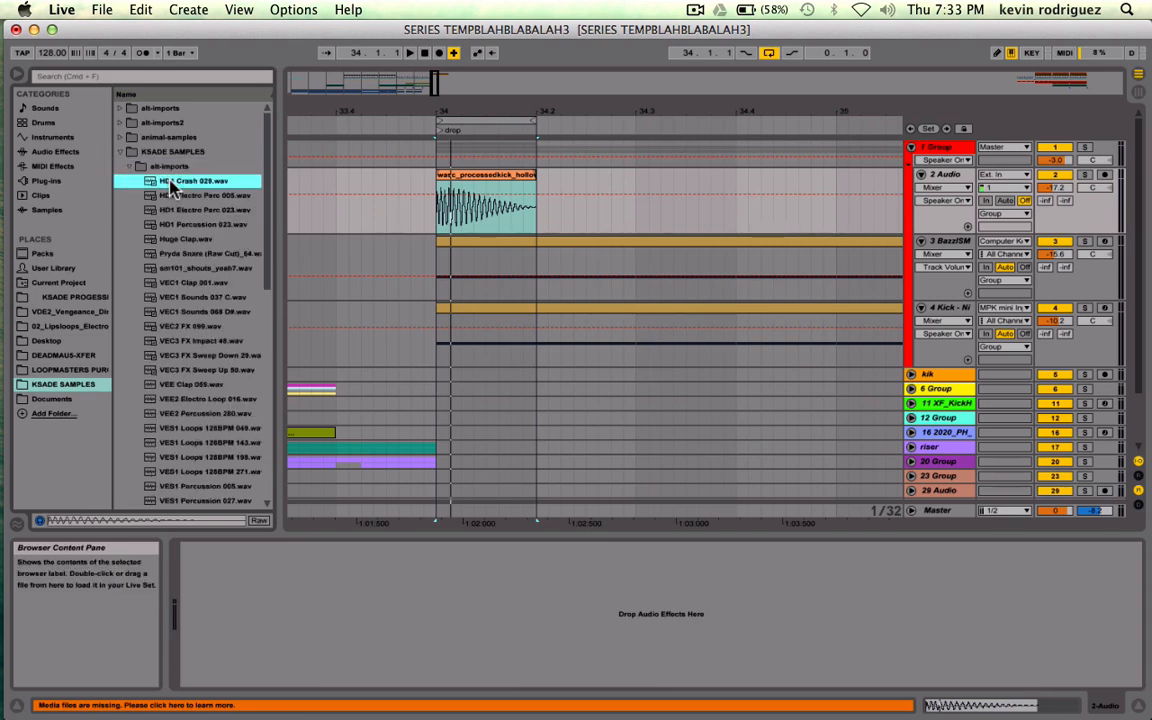
pyautogui.press('Down')
pyautogui.press('Down')
pyautogui.press('Down')
pyautogui.press('Down')
pyautogui.press('Down')
pyautogui.press('Down')
pyautogui.press('Down')
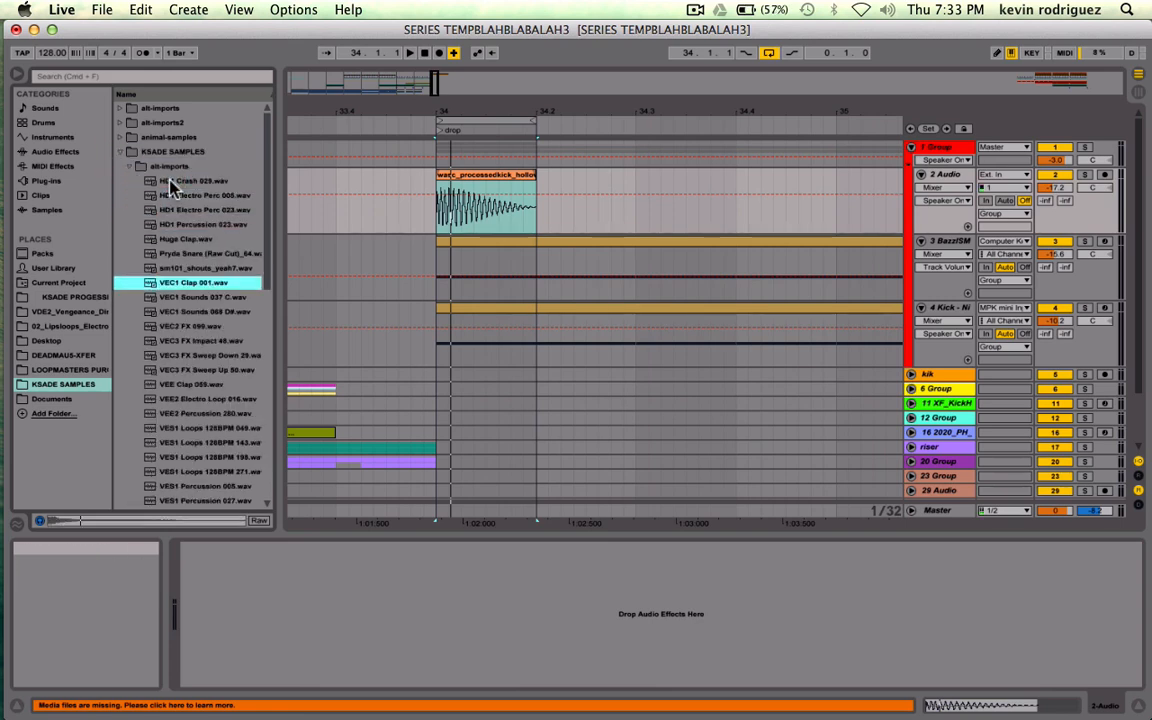
pyautogui.press('Down')
pyautogui.press('Down')
pyautogui.press('Down')
pyautogui.press('Down')
pyautogui.press('Down')
pyautogui.press('Down')
pyautogui.press('Down')
pyautogui.press('Down')
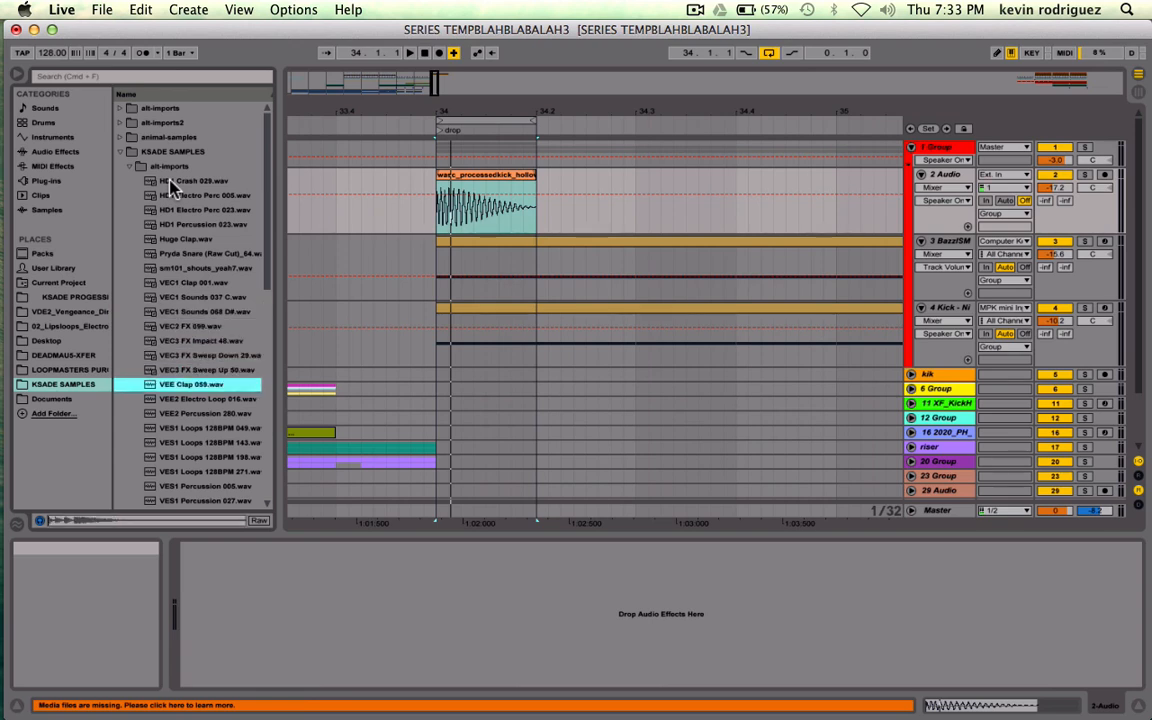
pyautogui.press('Down')
pyautogui.press('Down')
pyautogui.press('Down')
pyautogui.press('Down')
pyautogui.press('Down')
pyautogui.press('Down')
pyautogui.press('Down')
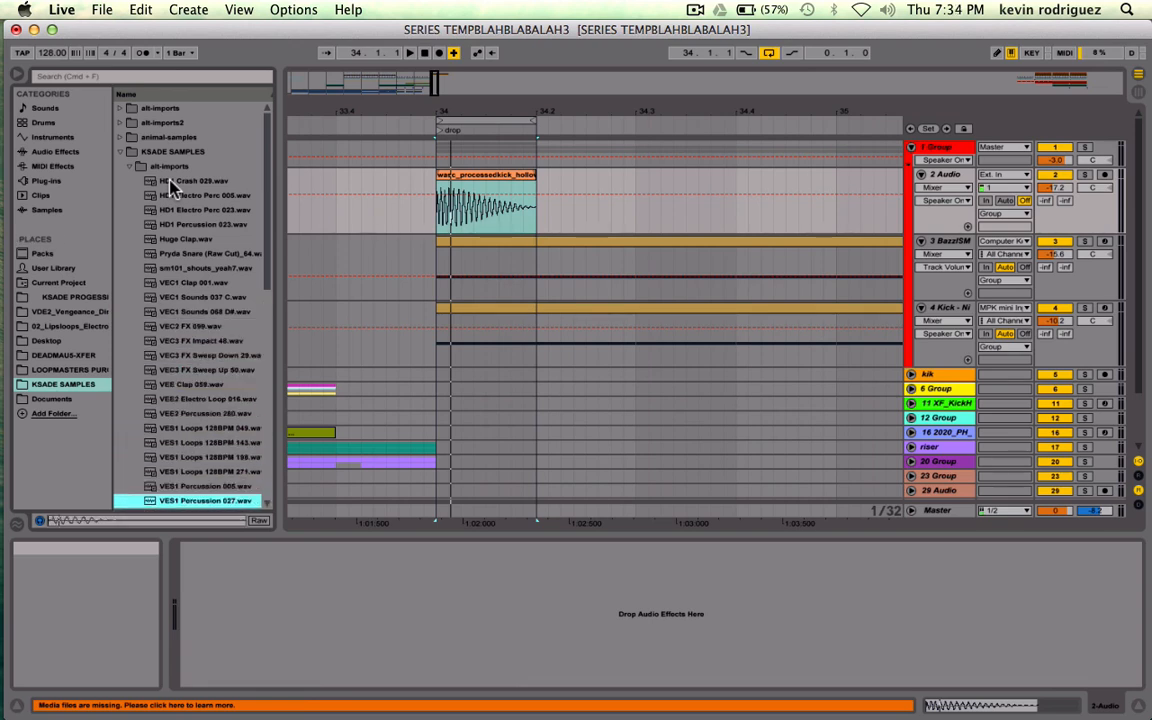
pyautogui.press('Down')
pyautogui.press('Down')
pyautogui.press('Down')
pyautogui.press('Down')
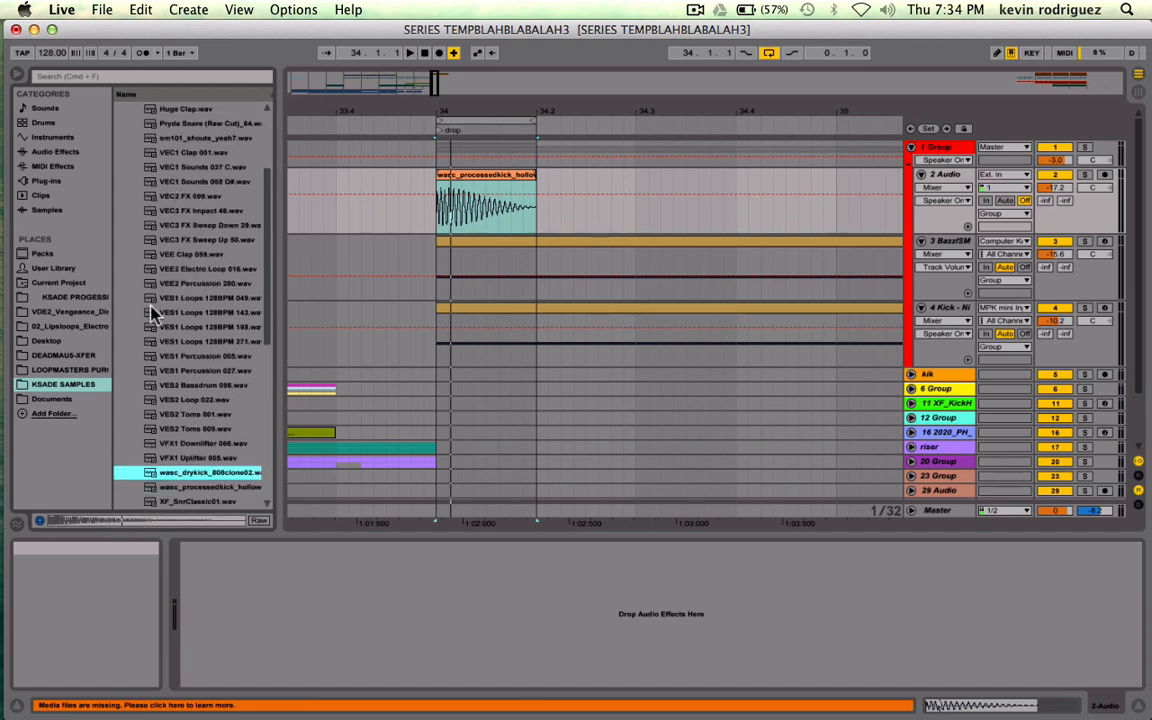
# - Replace the hollow kick clip on the 2 Audio track with wasc_drykick_808clone02.wav, trimmed to one beat
pyautogui.click(493, 174)
pyautogui.press('Delete')
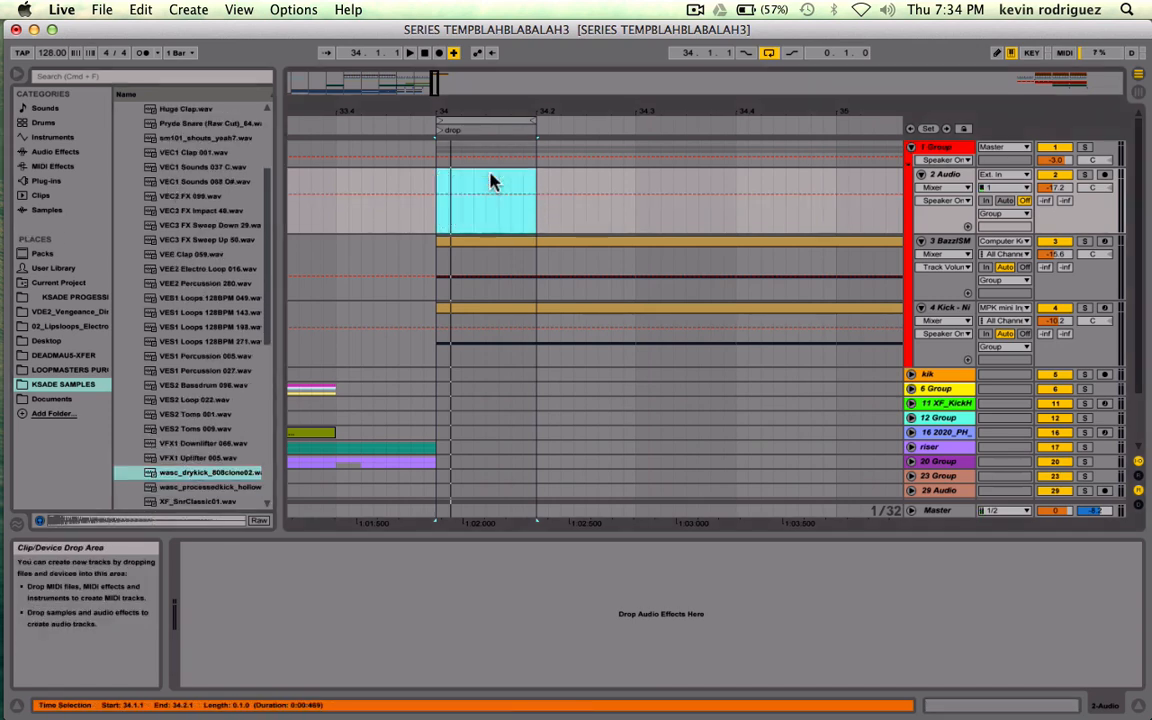
pyautogui.click(198, 476)
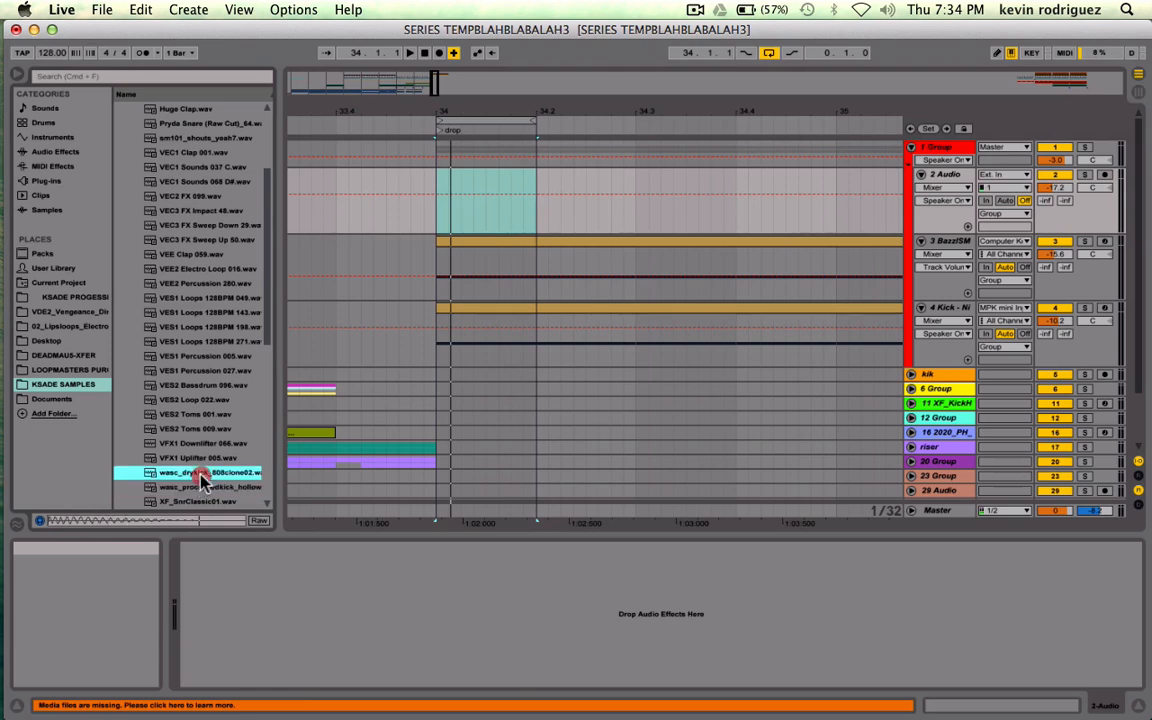
pyautogui.moveTo(203, 479); pyautogui.dragTo(443, 210)
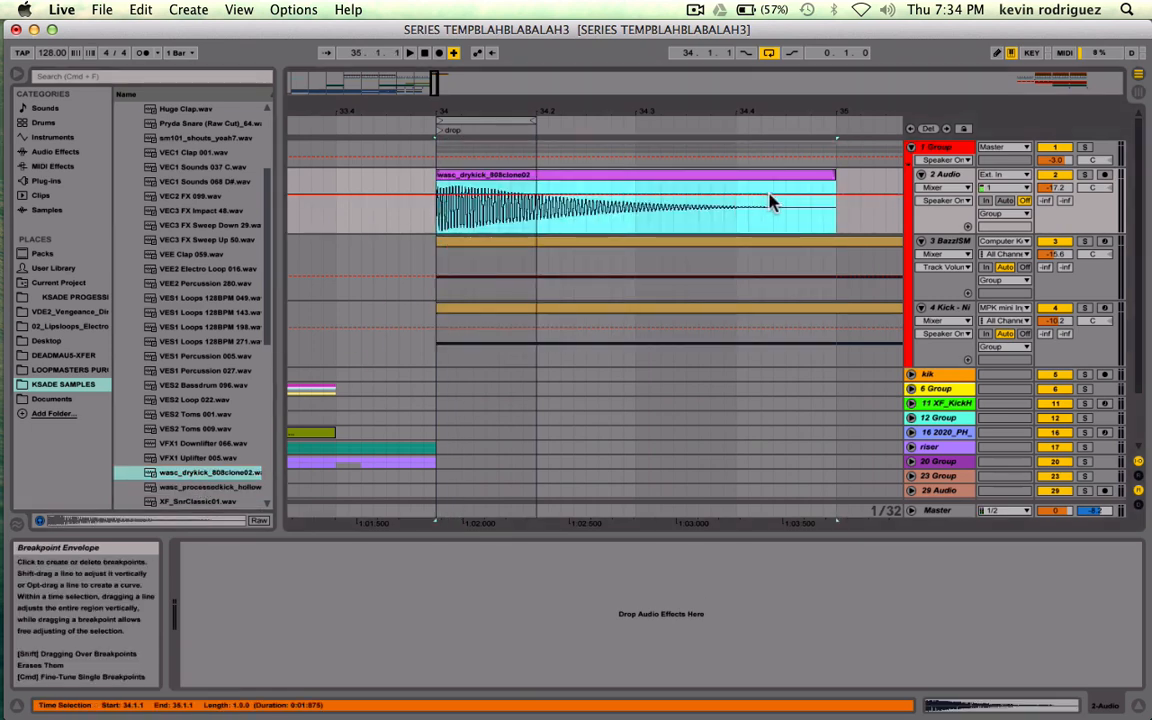
pyautogui.click(832, 175)
pyautogui.moveTo(832, 175); pyautogui.dragTo(536, 175)
# - Give the wasc_drykick_808clone02 clip a long, steeply curved fade-out and compare the kick with and without the 2 Audio layer
pyautogui.click(946, 188)
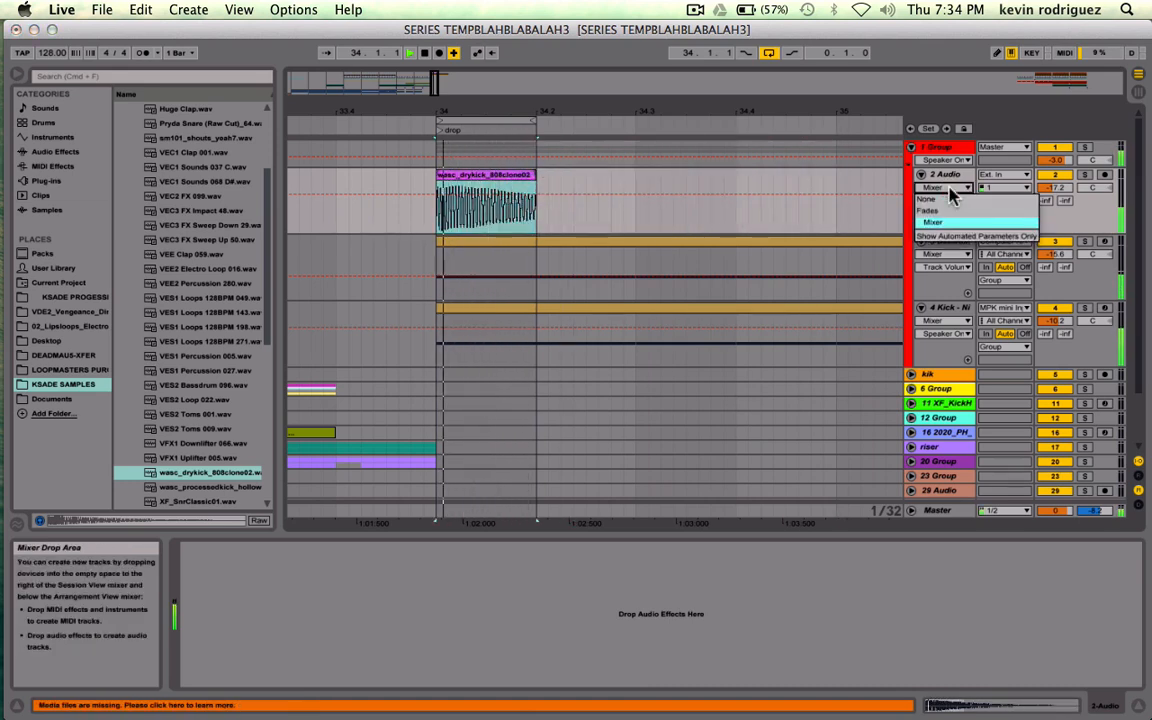
pyautogui.click(936, 214)
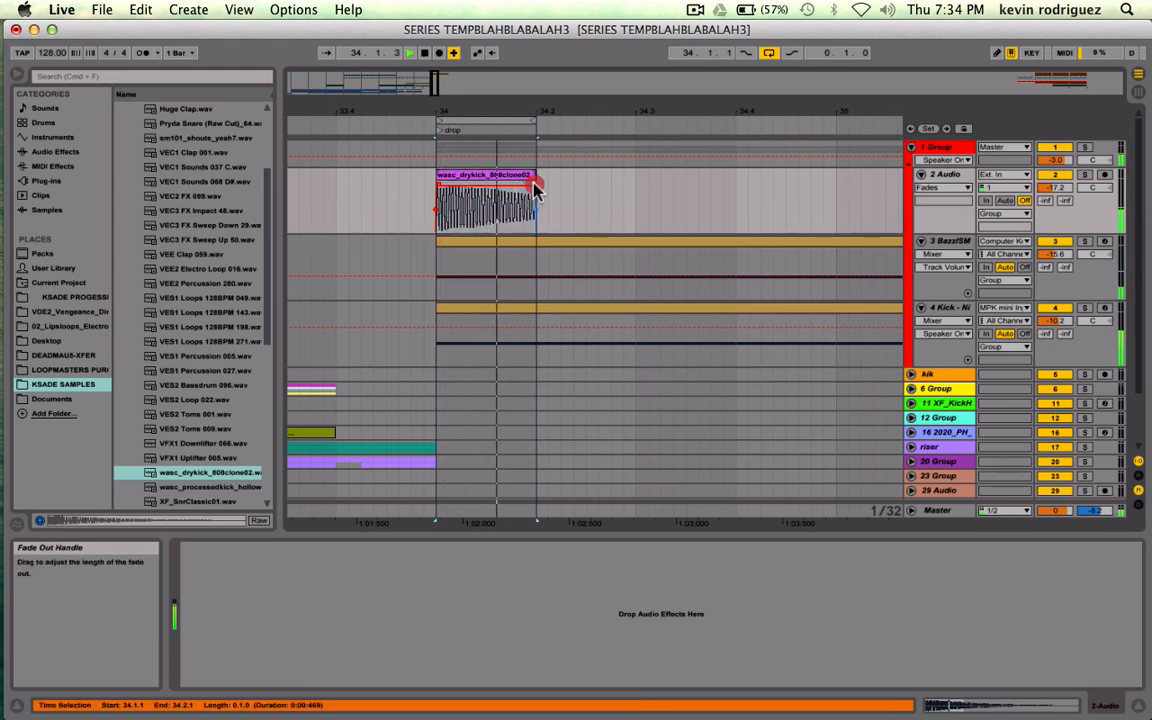
pyautogui.moveTo(535, 187); pyautogui.dragTo(475, 241)
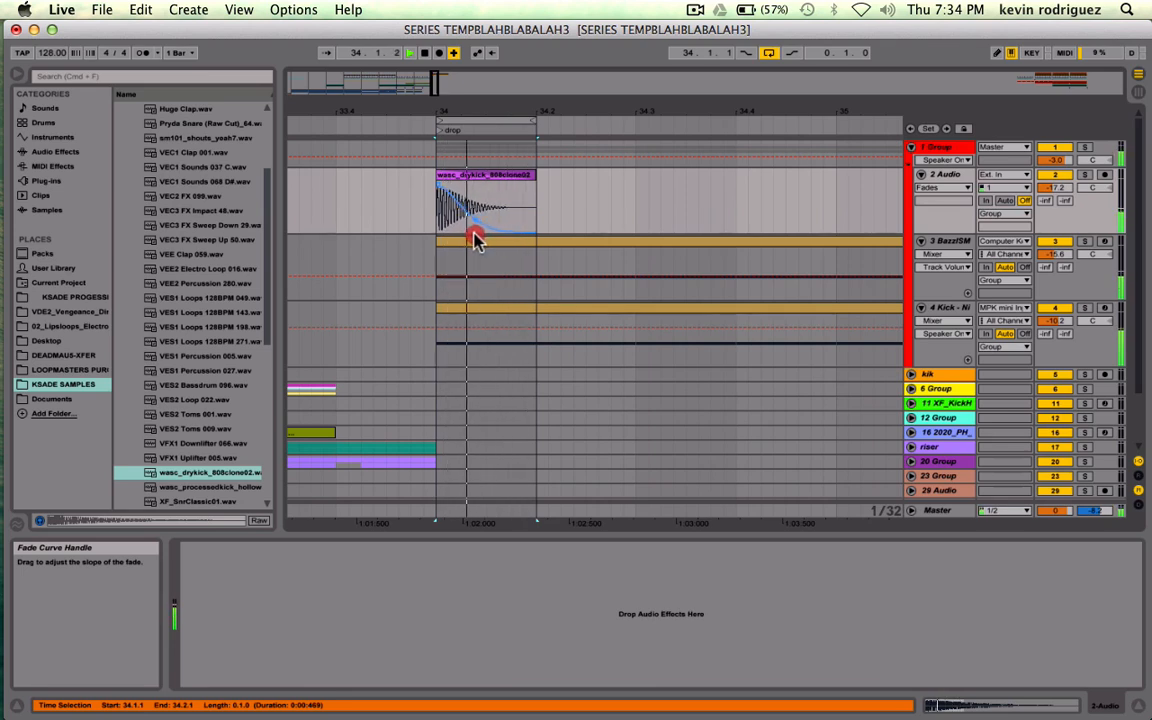
pyautogui.click(1056, 174)
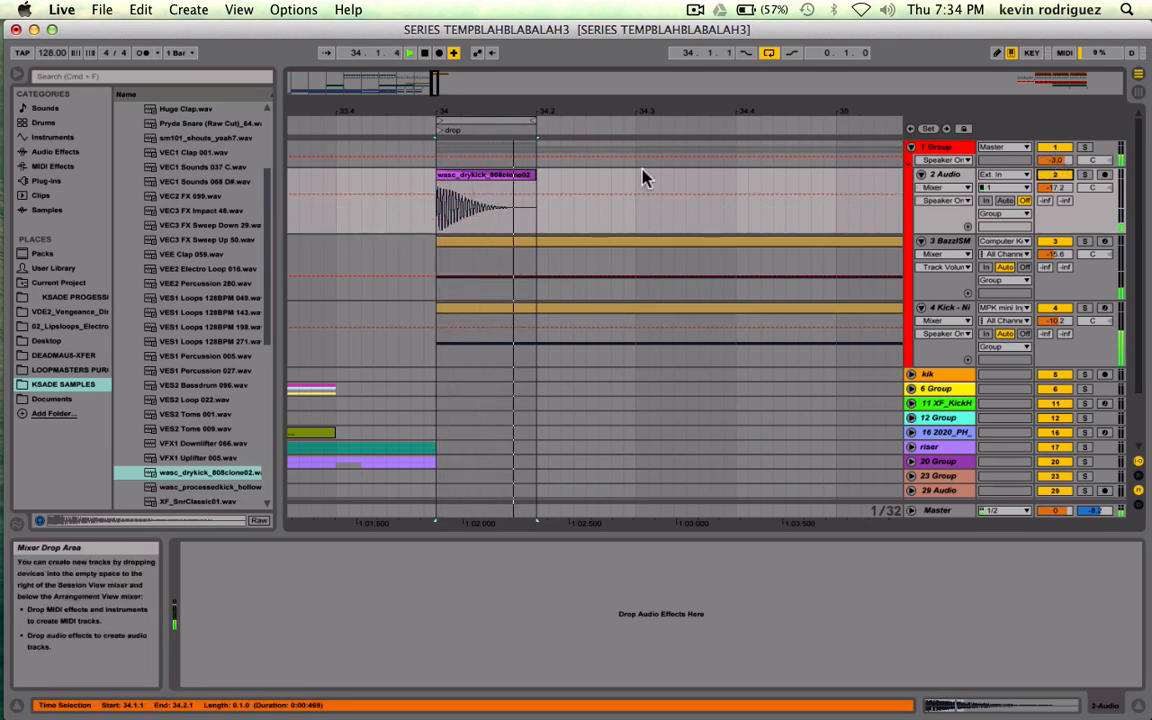
pyautogui.click(1056, 174)
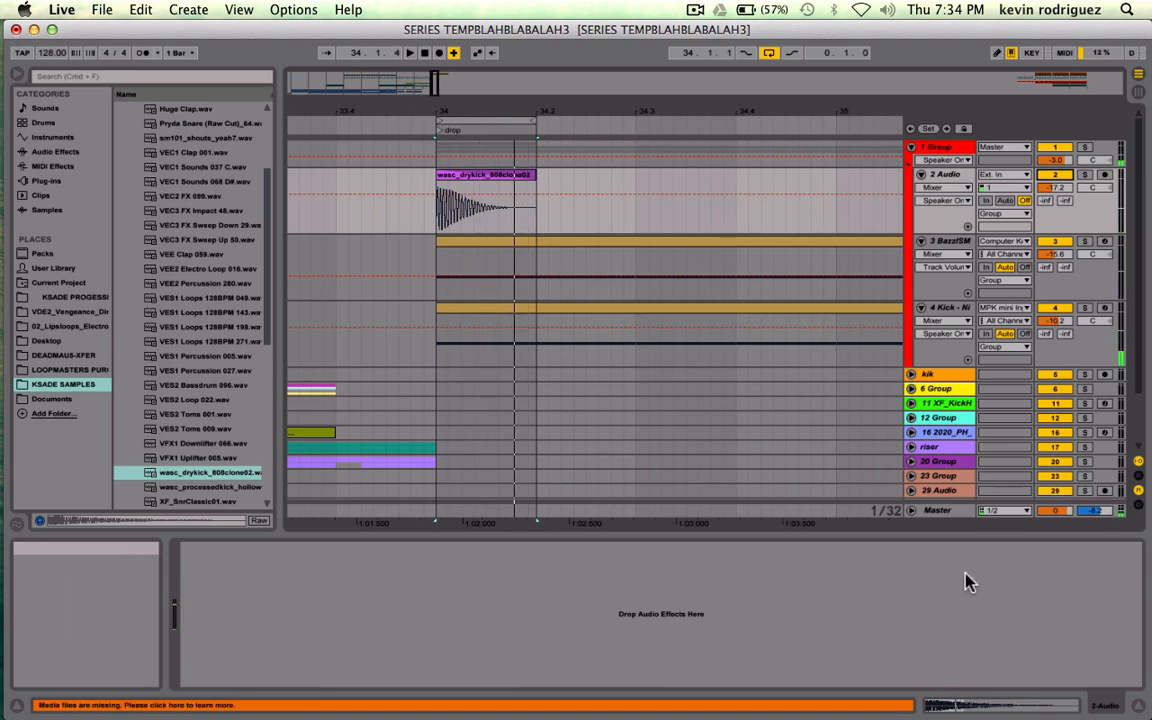
# - Solo the 2 Audio track and examine the kick's fundamental frequency in the Master track's enlarged Spectrum display during playback
pyautogui.click(937, 511)
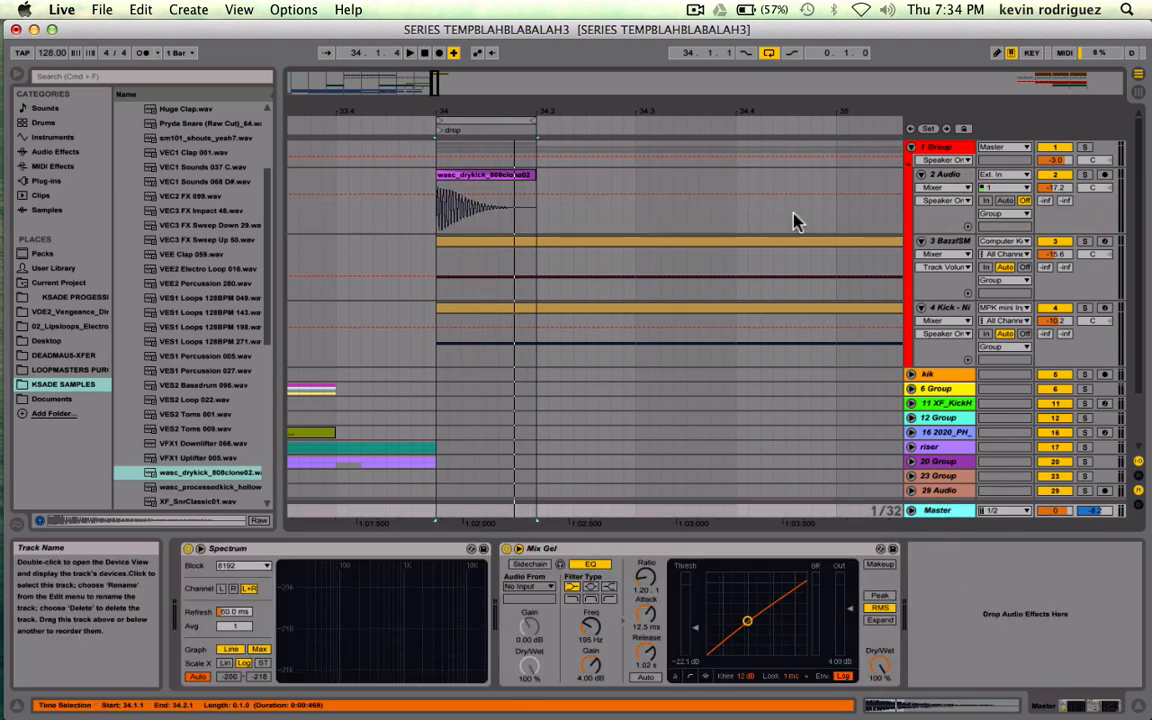
pyautogui.click(1084, 175)
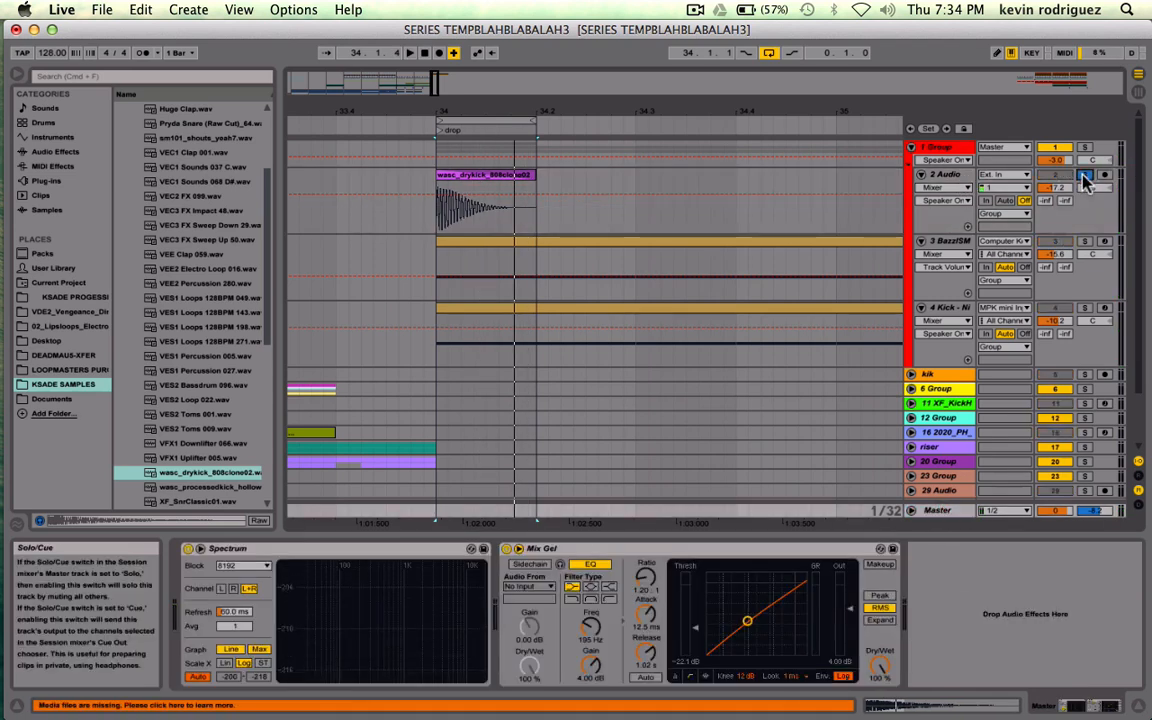
pyautogui.click(200, 548)
pyautogui.press('space')
pyautogui.moveTo(457, 358)
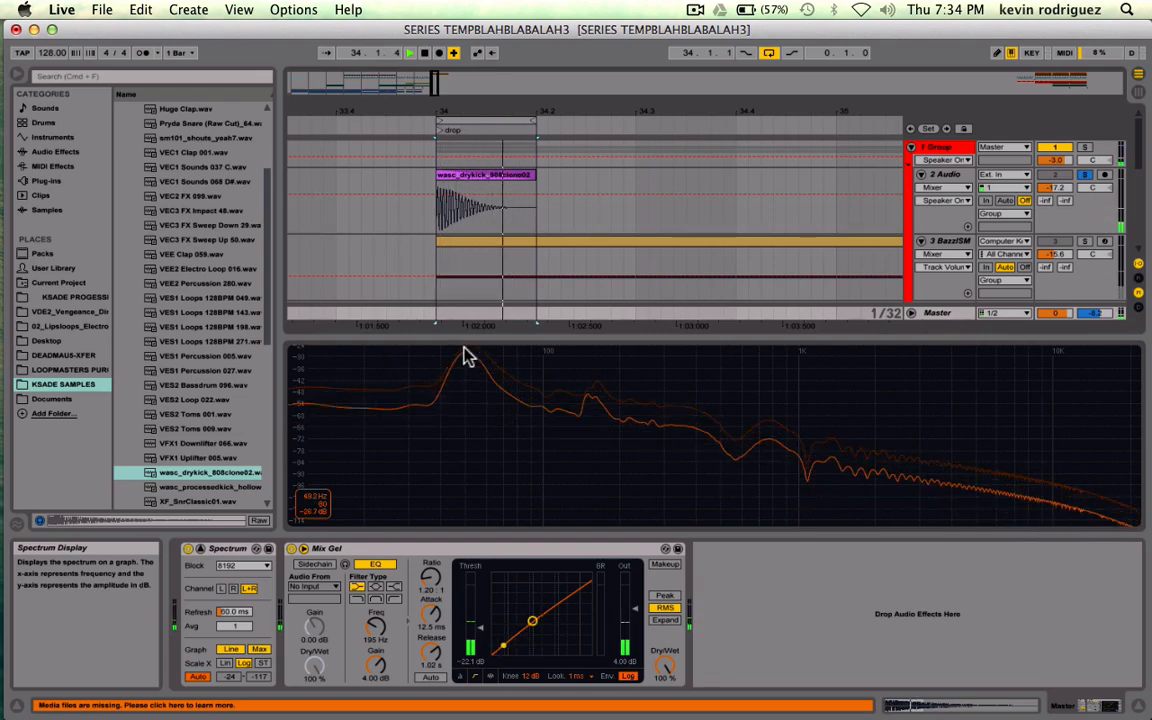
# - Transpose the wasc_drykick_808clone02 clip up 1 st and bring back the Master track's Spectrum display to recheck its pitch
pyautogui.click(479, 175)
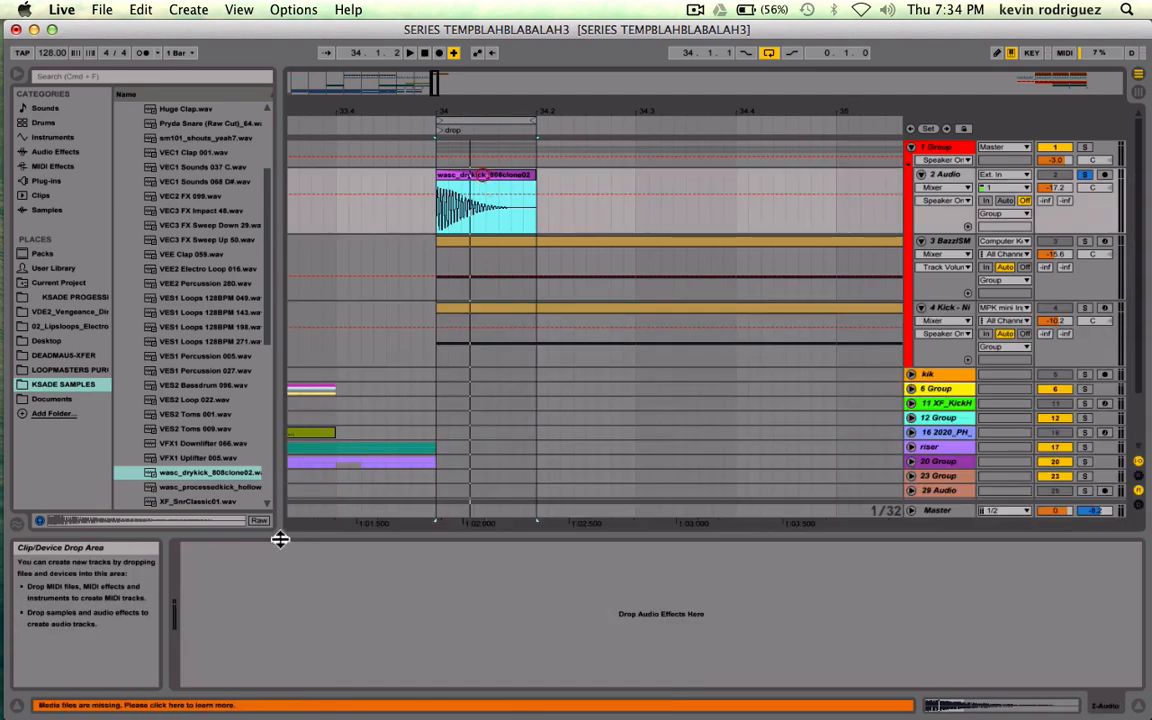
pyautogui.doubleClick(488, 175)
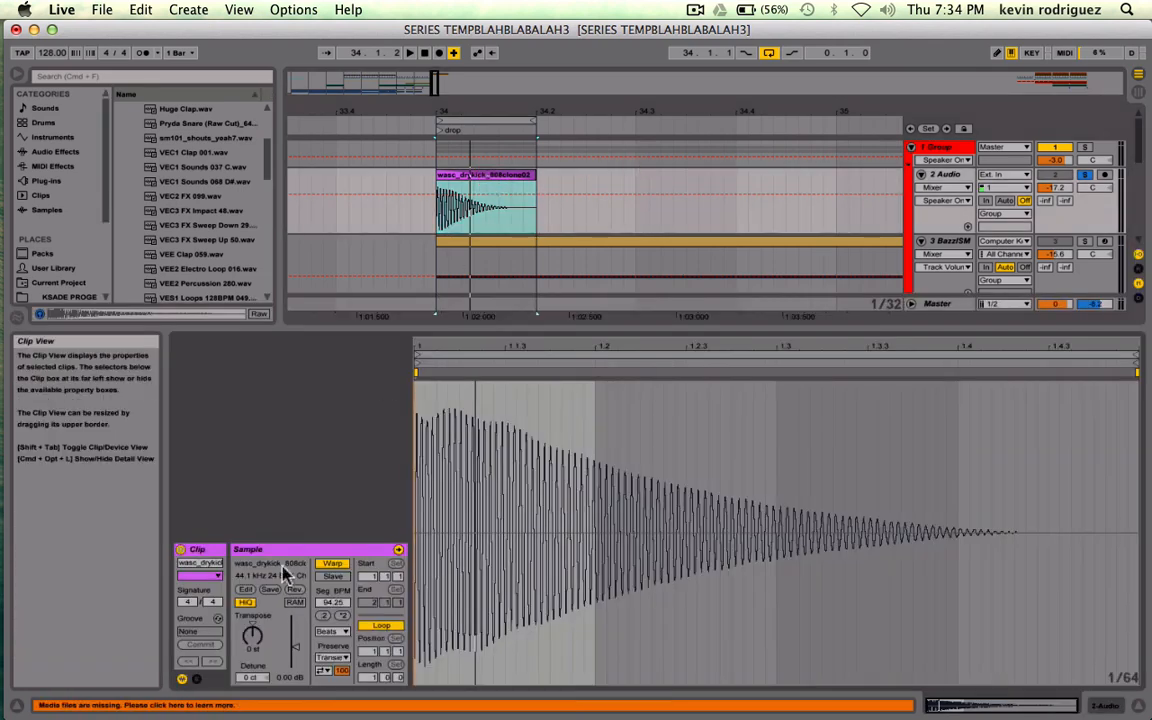
pyautogui.click(255, 648)
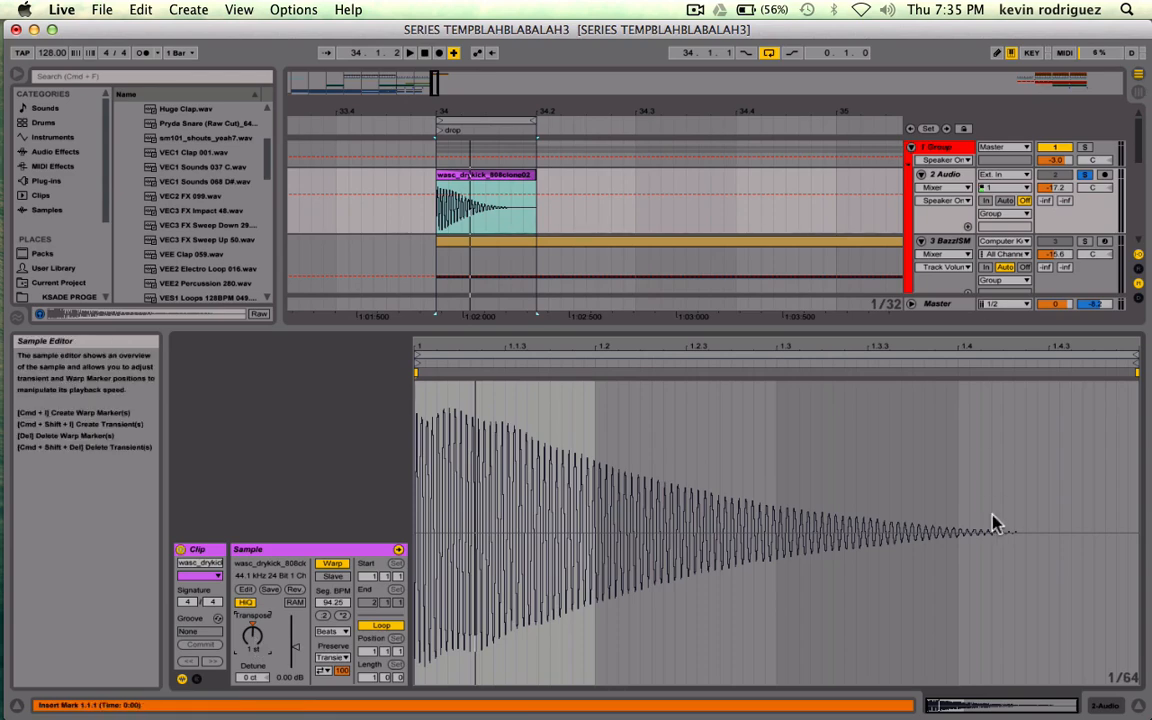
pyautogui.hotkey('shift', 'Tab')
pyautogui.click(942, 514)
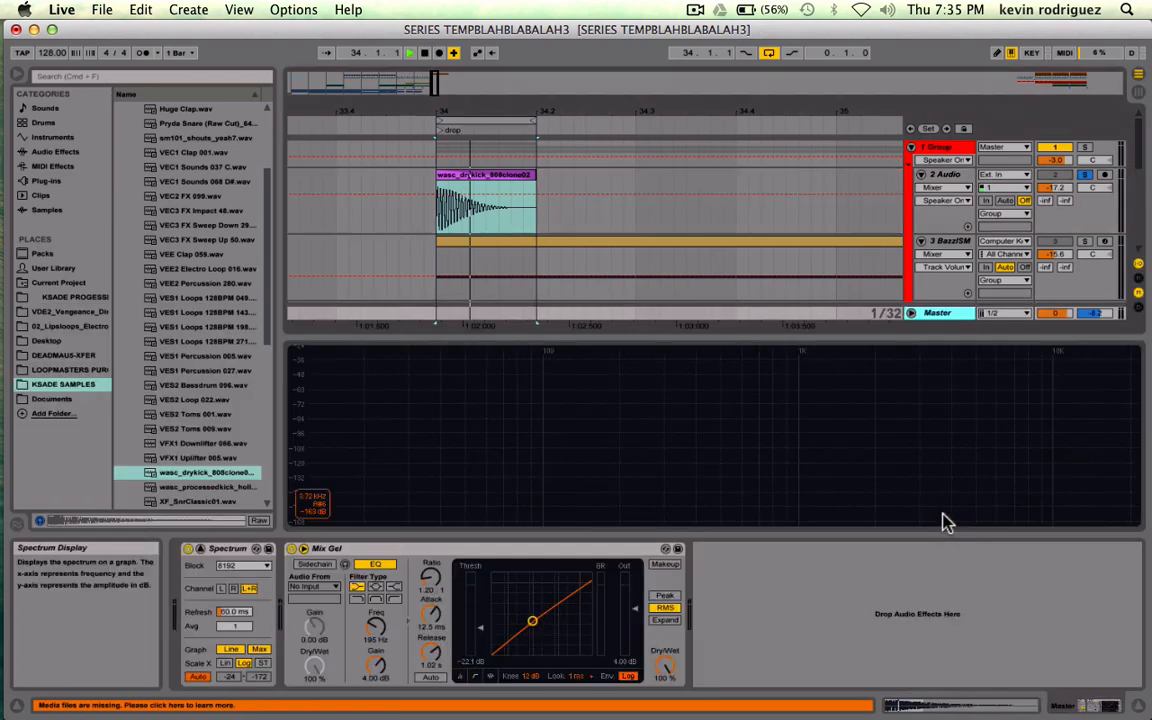
# - Unsolo the 2 Audio track and return the Master track's Spectrum display to its device
pyautogui.click(1086, 175)
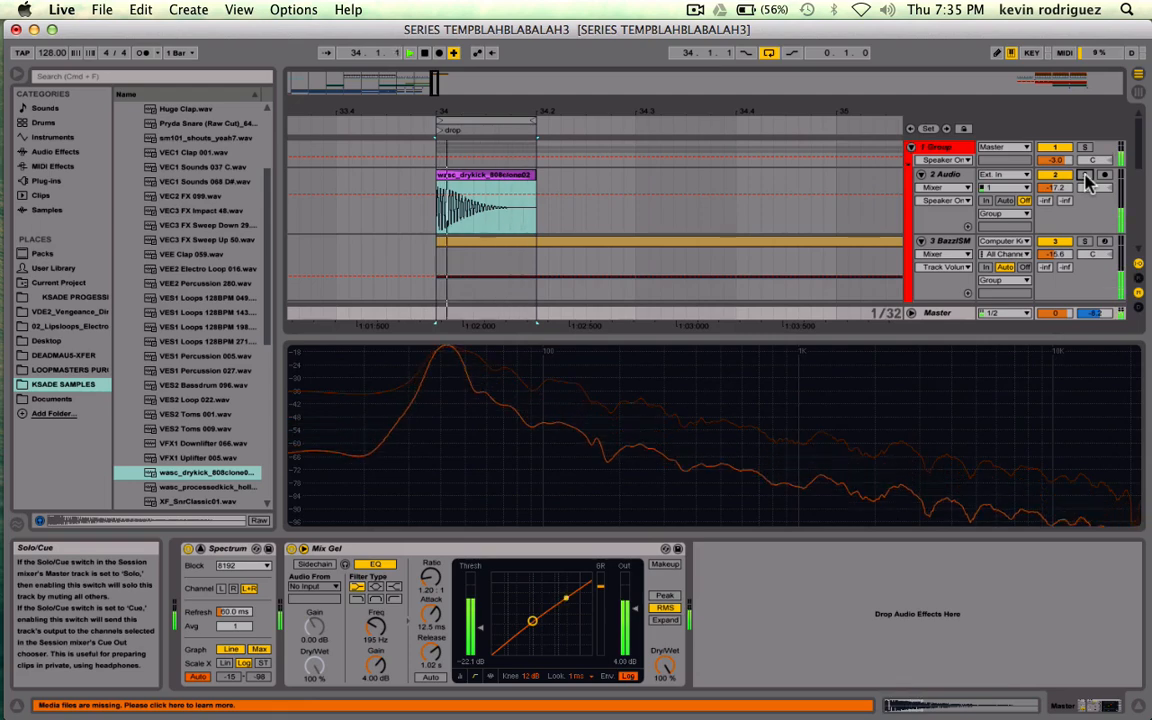
pyautogui.hotkey('shift', 'Tab')
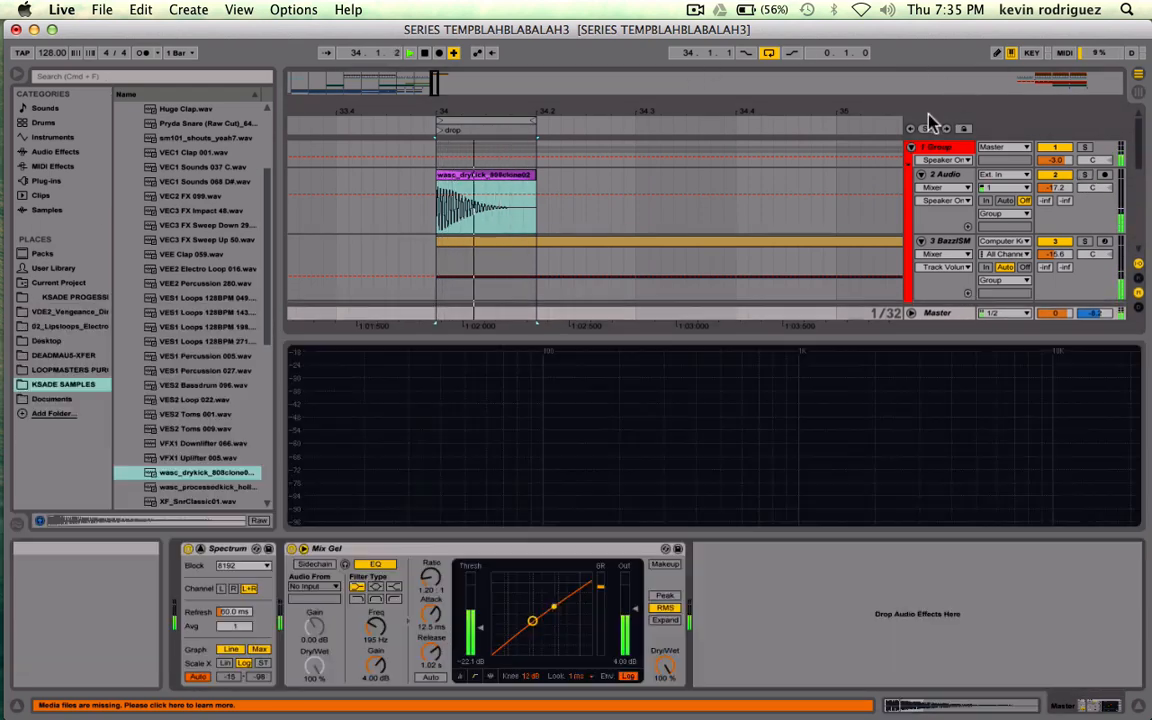
pyautogui.hotkey('shift', 'Tab')
pyautogui.click(199, 549)
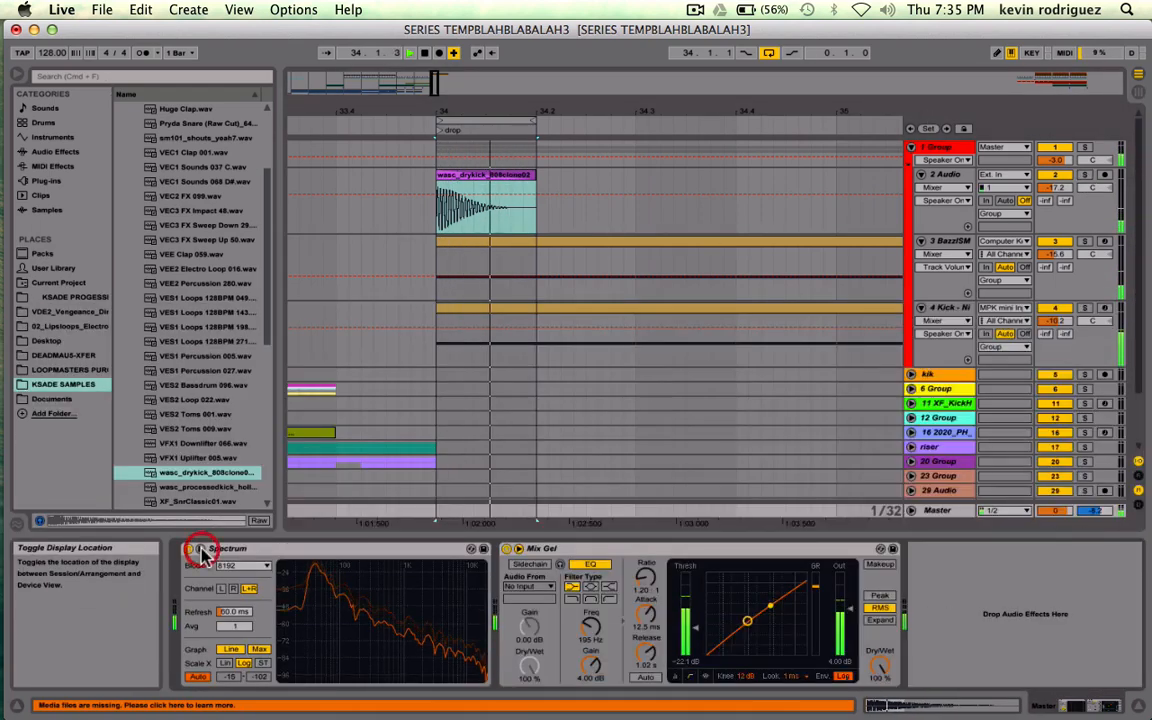
# - Show the fades on the 2 Audio track and loosen the wasc_drykick_808clone02 clip's steep fade-out curve while listening to the loop
pyautogui.click(960, 177)
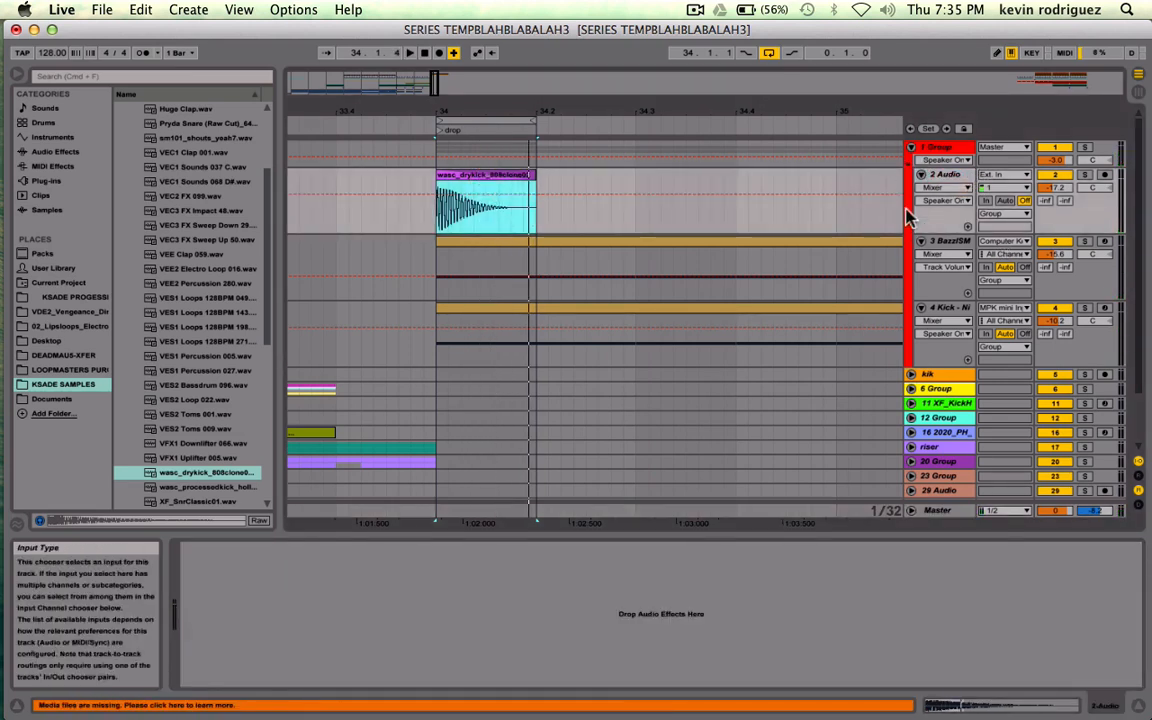
pyautogui.click(945, 187)
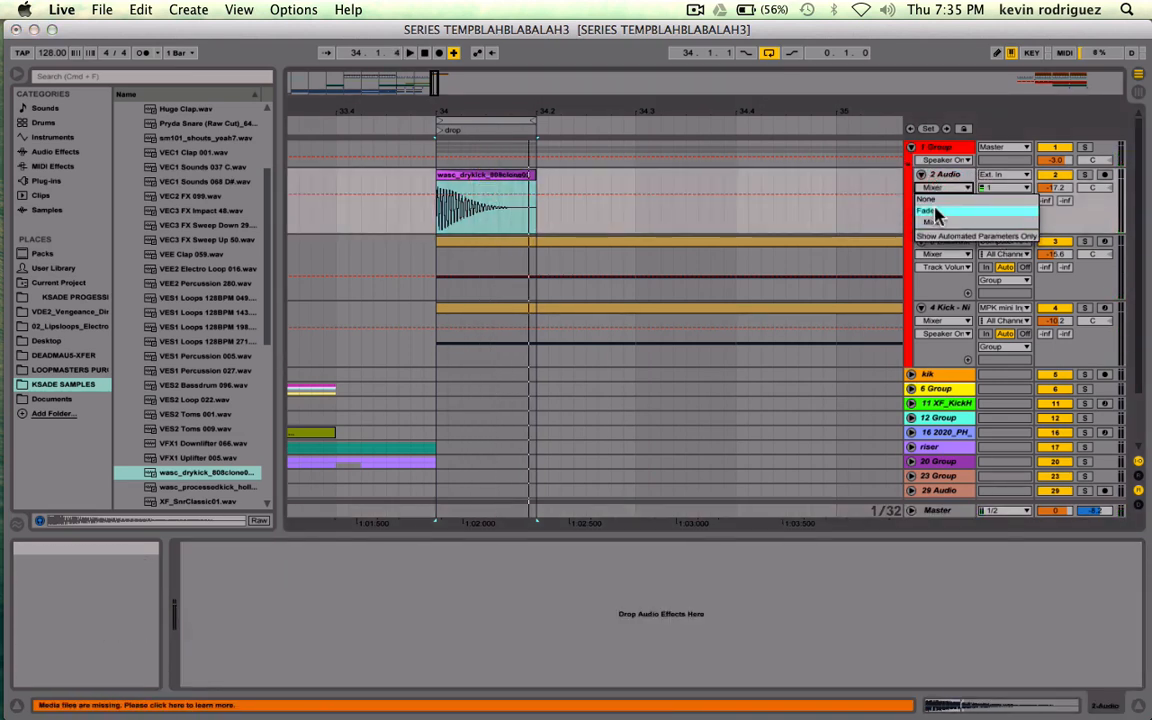
pyautogui.click(937, 212)
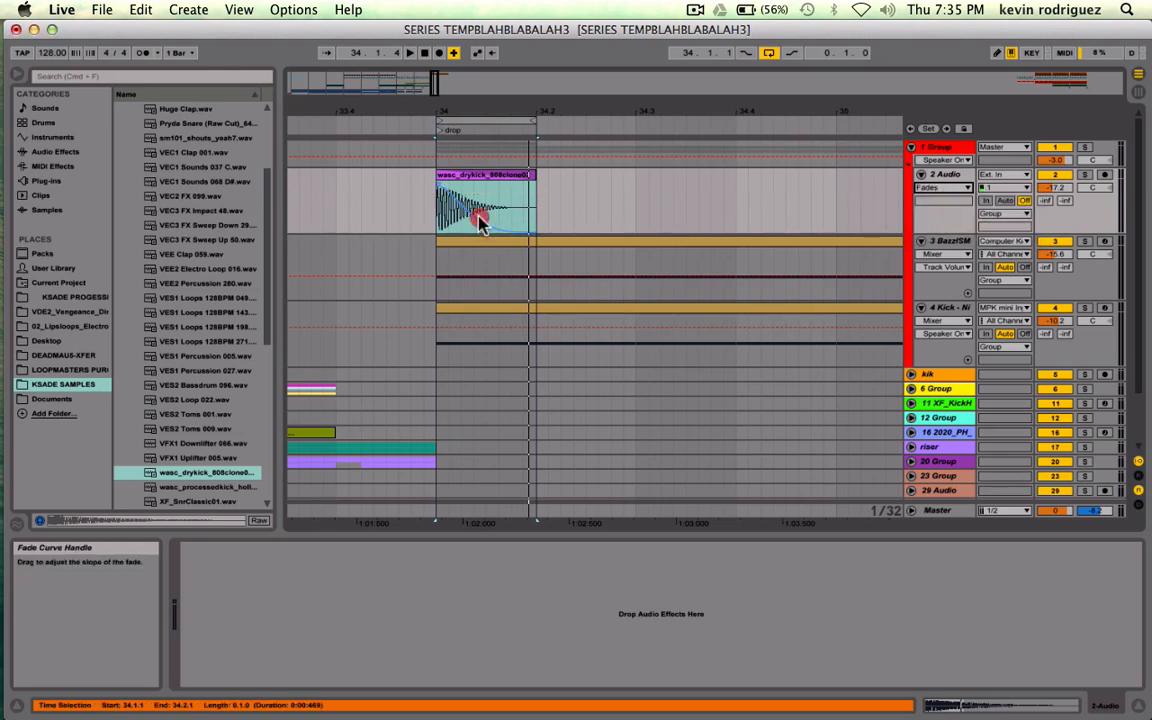
pyautogui.moveTo(480, 222); pyautogui.dragTo(490, 224)
pyautogui.press('space')
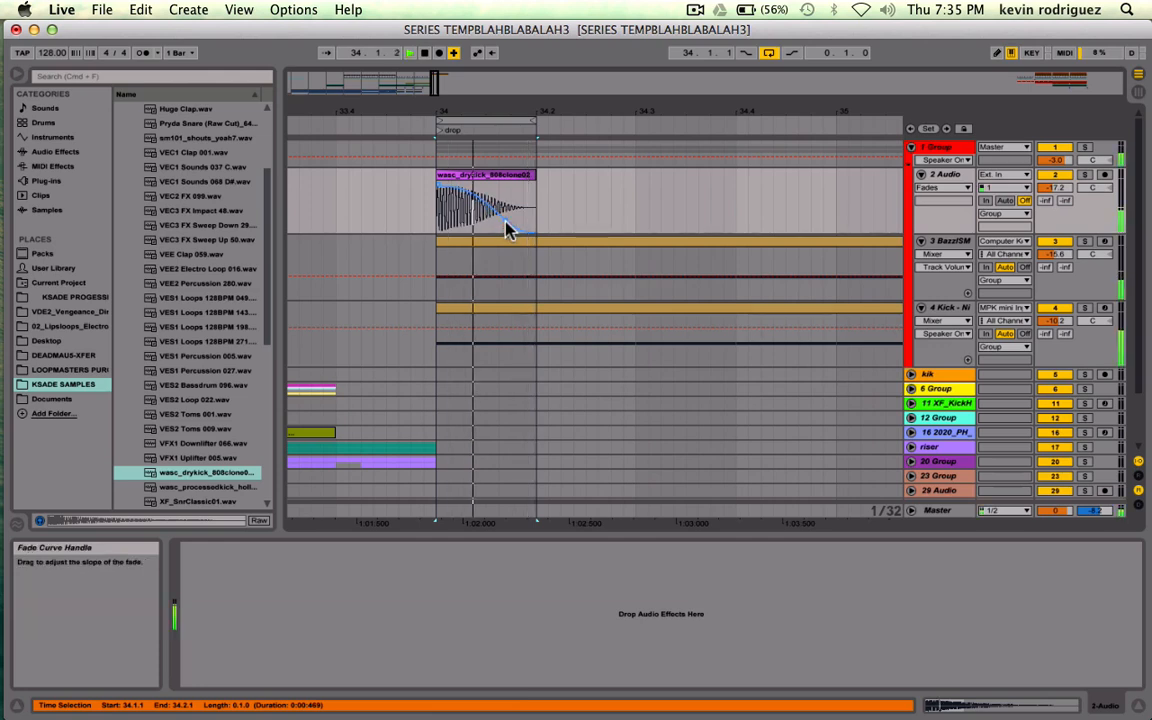
pyautogui.moveTo(507, 224)
pyautogui.mouseDown()
pyautogui.moveTo(527, 221)
pyautogui.moveTo(465, 229)
pyautogui.moveTo(504, 231)
pyautogui.moveTo(491, 237)
pyautogui.mouseUp()
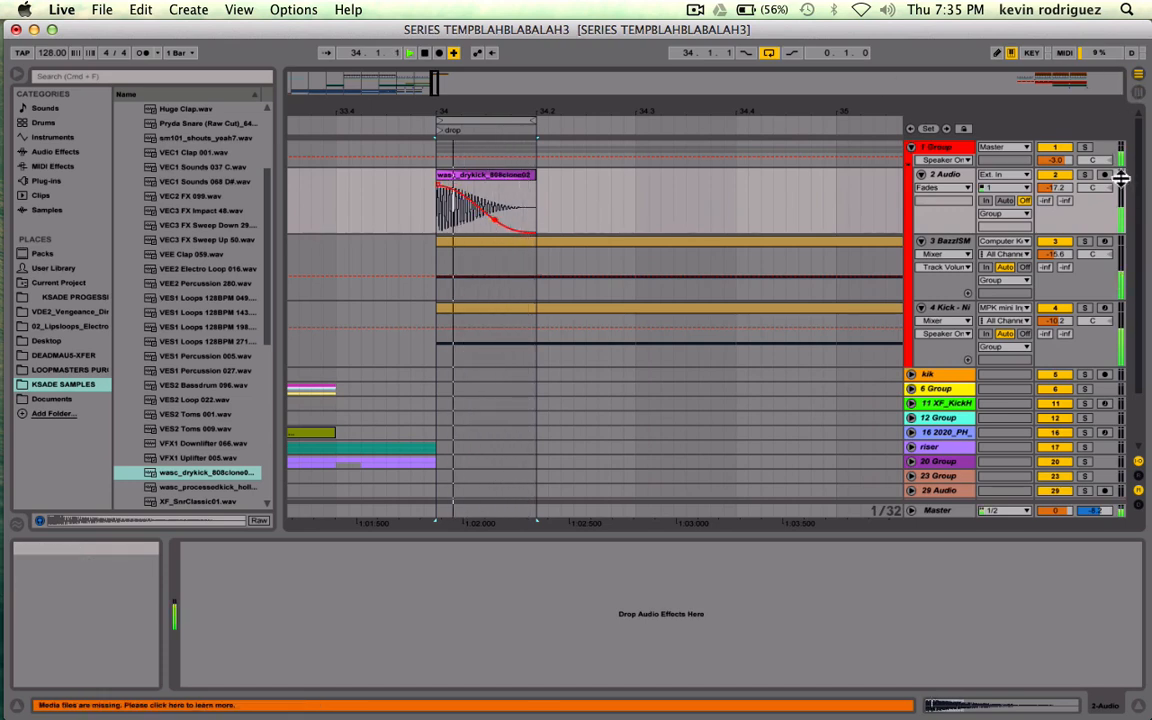
# - Refine the wasc_drykick_808clone02 clip's fade-out length and slope into a fuller, gentler tail, soloing 2 Audio and the whole 1 Group to audition it
pyautogui.click(1084, 176)
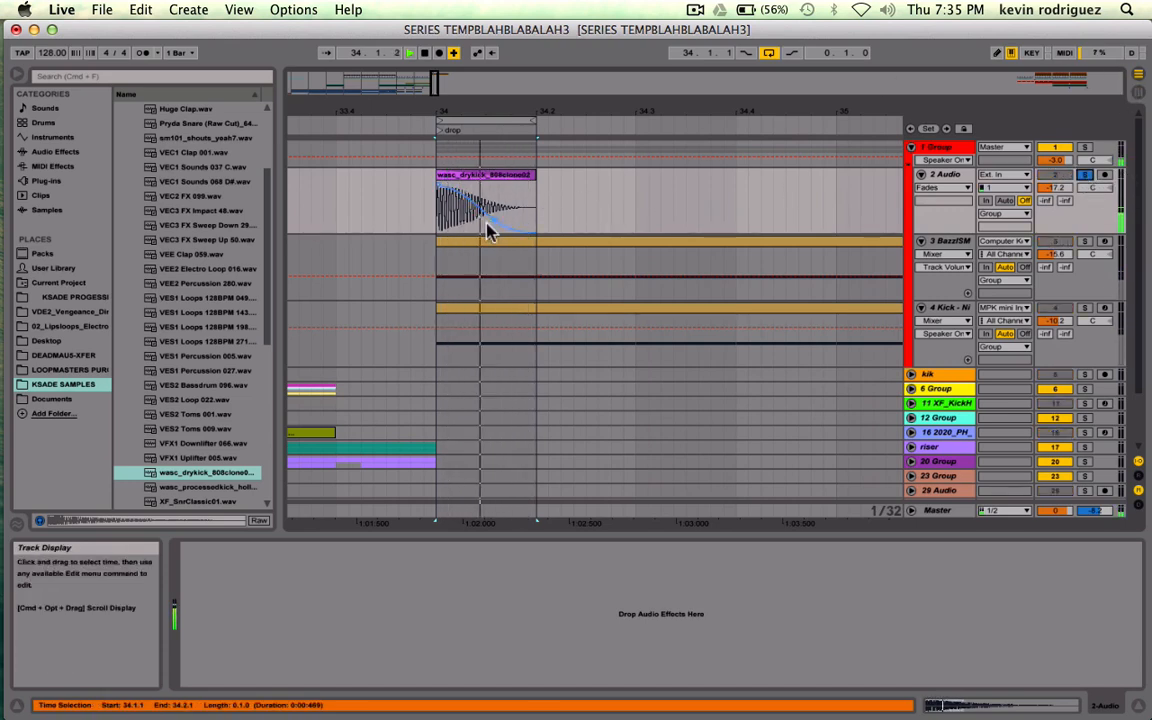
pyautogui.moveTo(494, 224)
pyautogui.mouseDown()
pyautogui.moveTo(572, 224)
pyautogui.moveTo(506, 244)
pyautogui.mouseUp()
pyautogui.click(1086, 148)
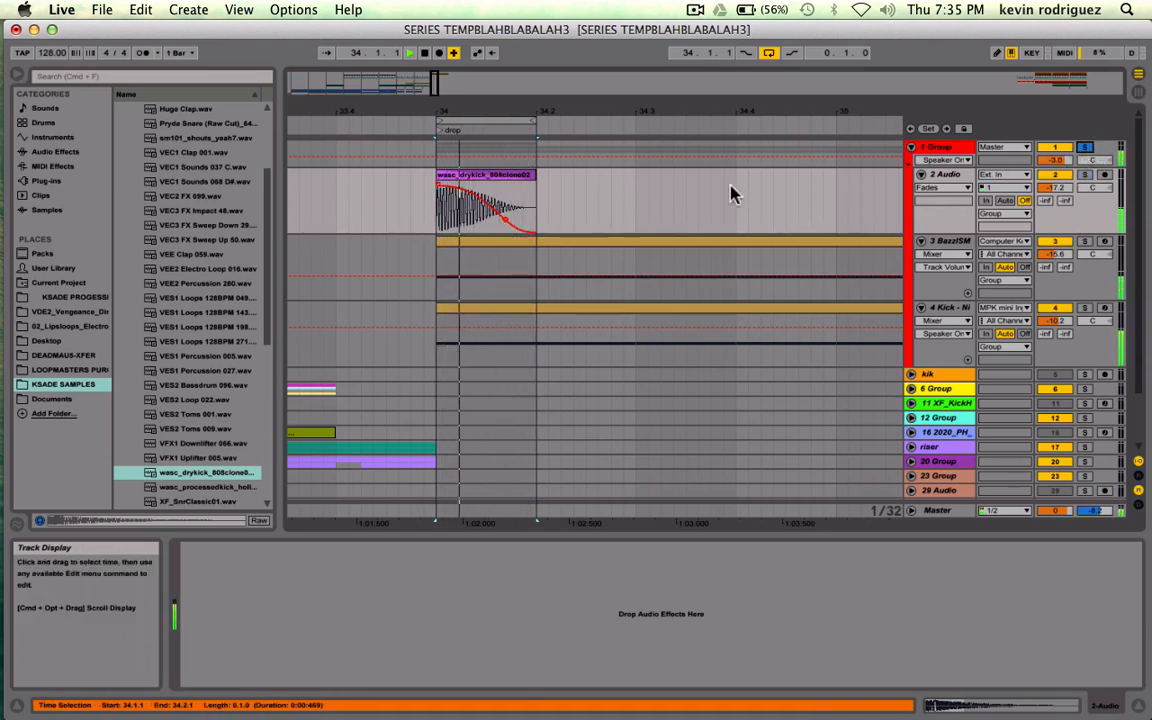
pyautogui.moveTo(438, 184); pyautogui.dragTo(327, 206)
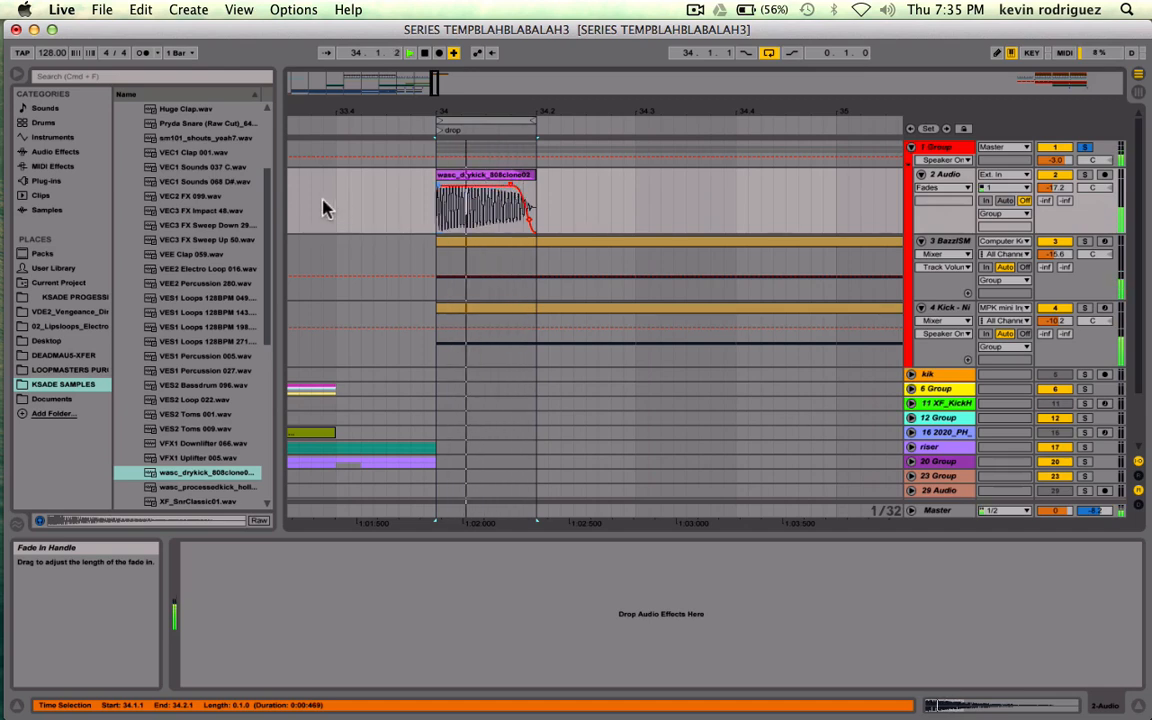
pyautogui.moveTo(472, 190); pyautogui.dragTo(406, 188)
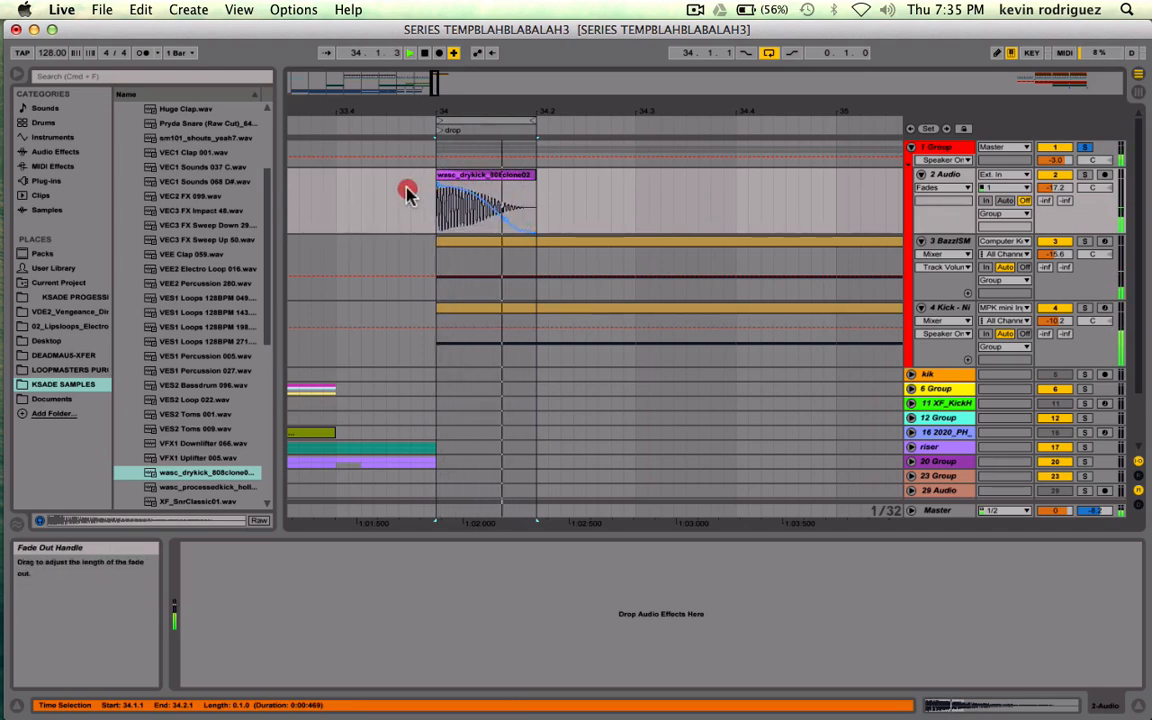
pyautogui.click(503, 225)
pyautogui.moveTo(503, 225); pyautogui.dragTo(509, 262)
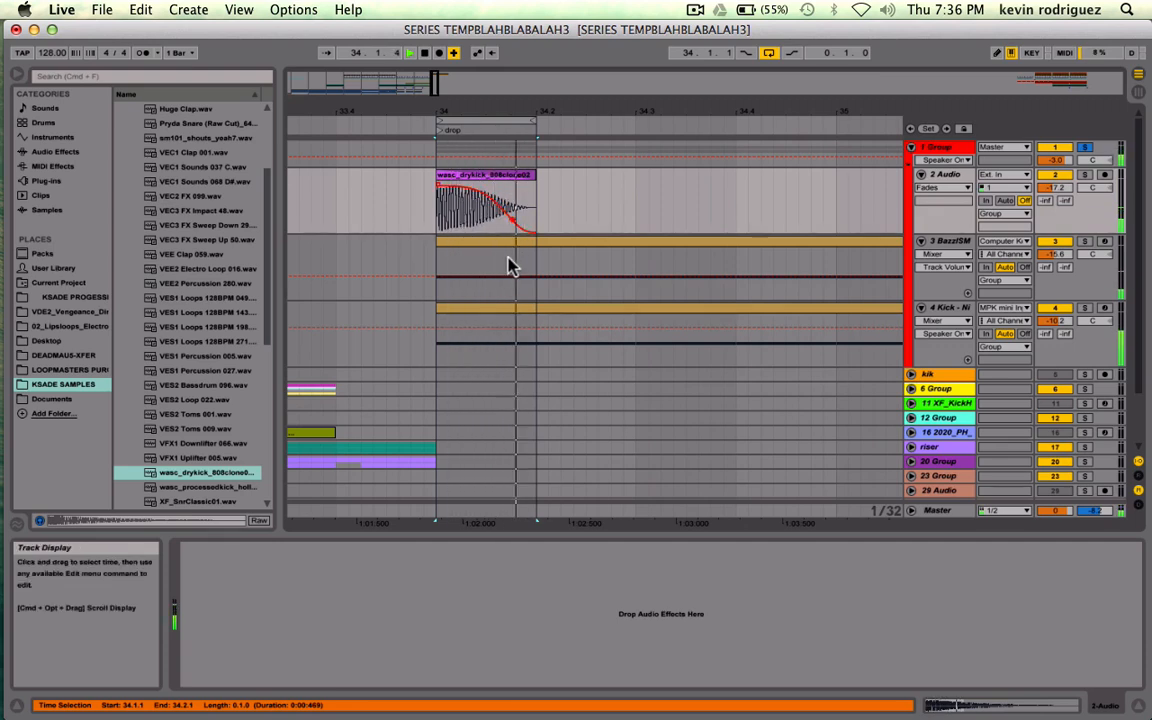
# - Audition the kick layers by briefly soloing 4 Kick and 2 Audio, leave all tracks unsoloed and stop playback
pyautogui.click(945, 176)
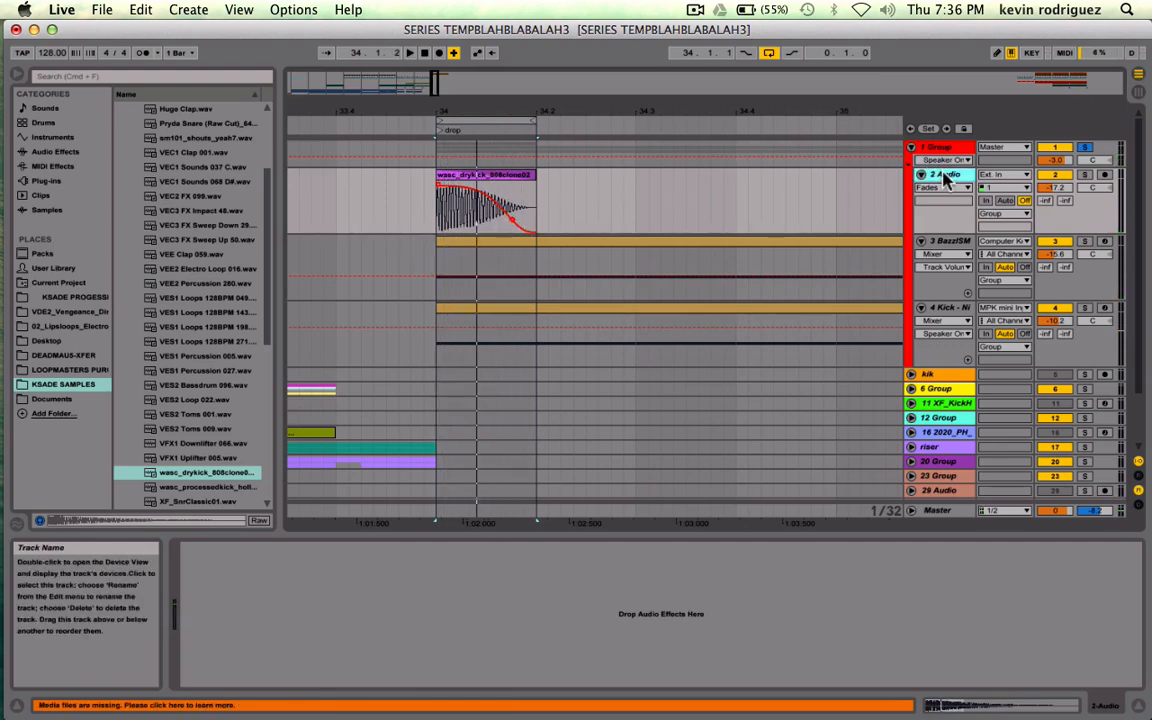
pyautogui.click(1086, 309)
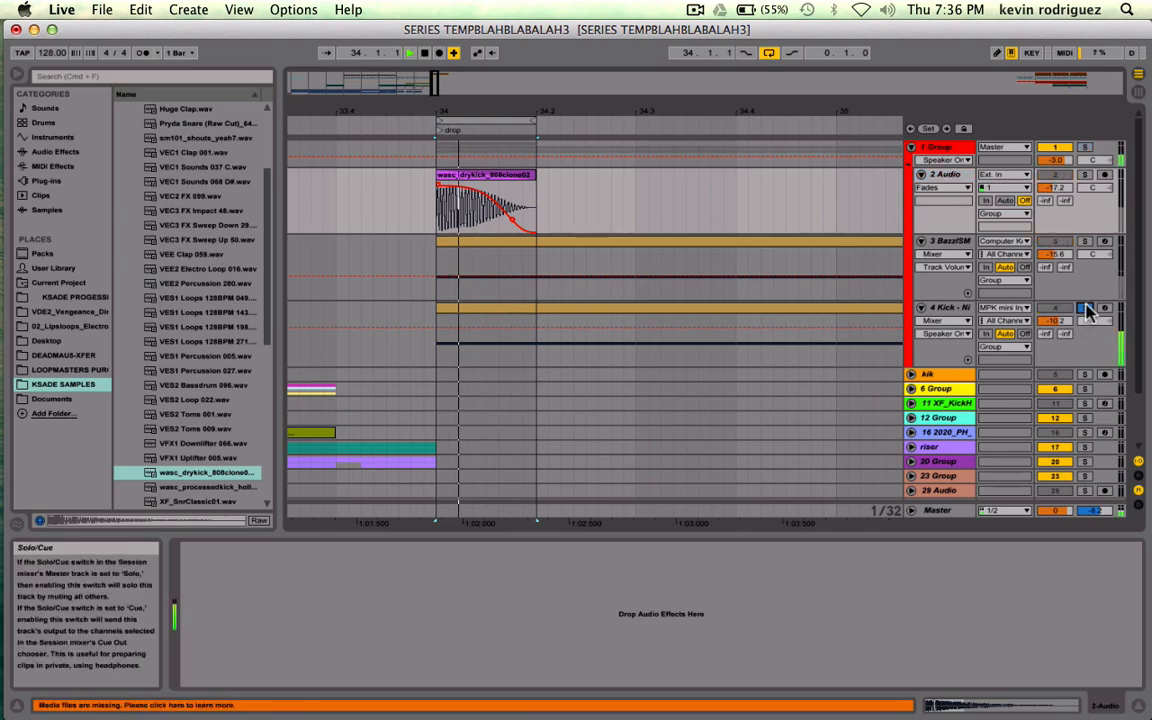
pyautogui.click(1086, 309)
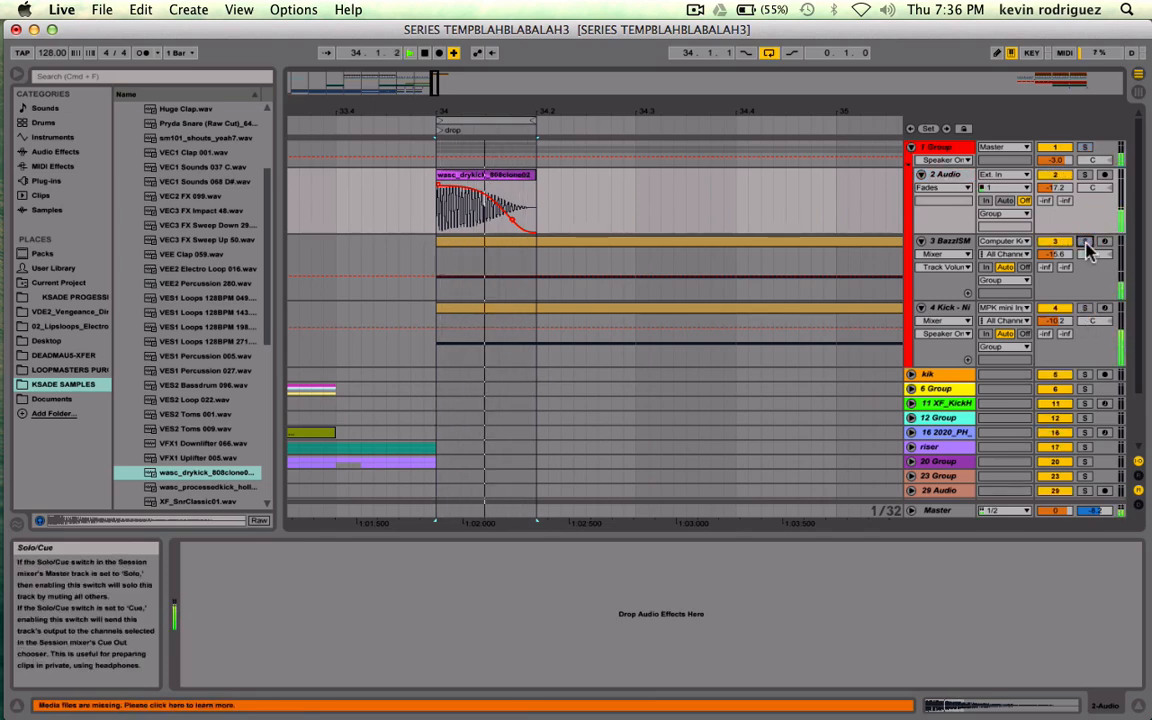
pyautogui.click(1085, 176)
pyautogui.click(1085, 176)
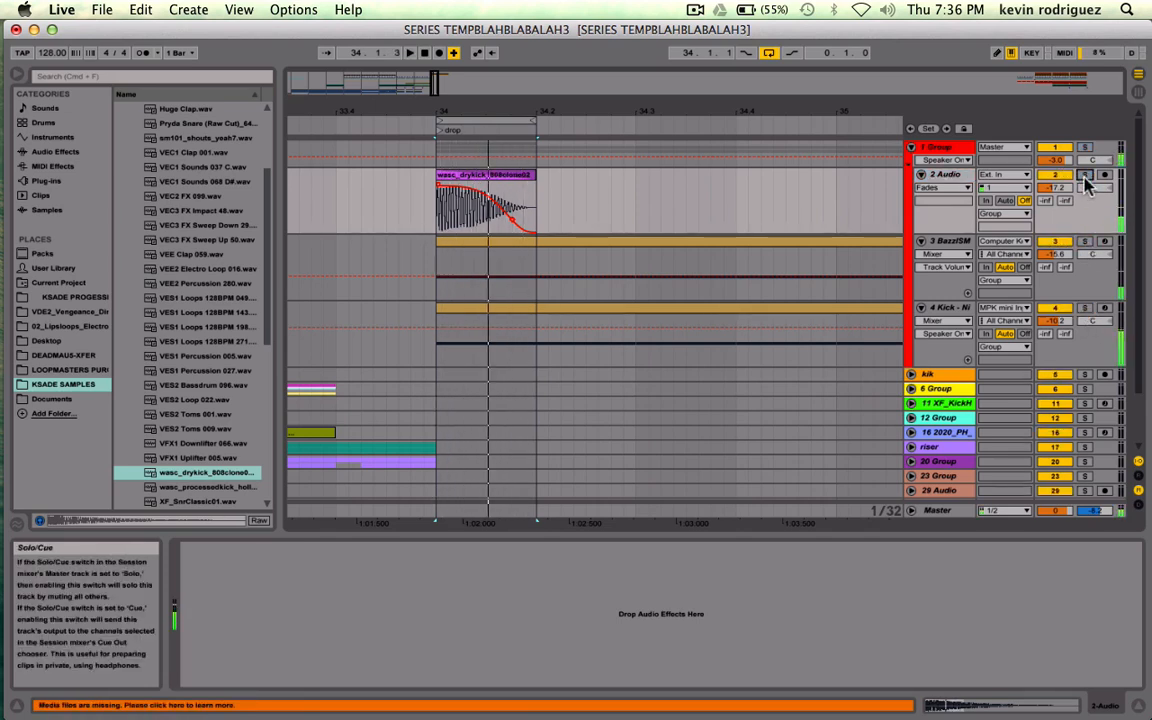
pyautogui.press('space')
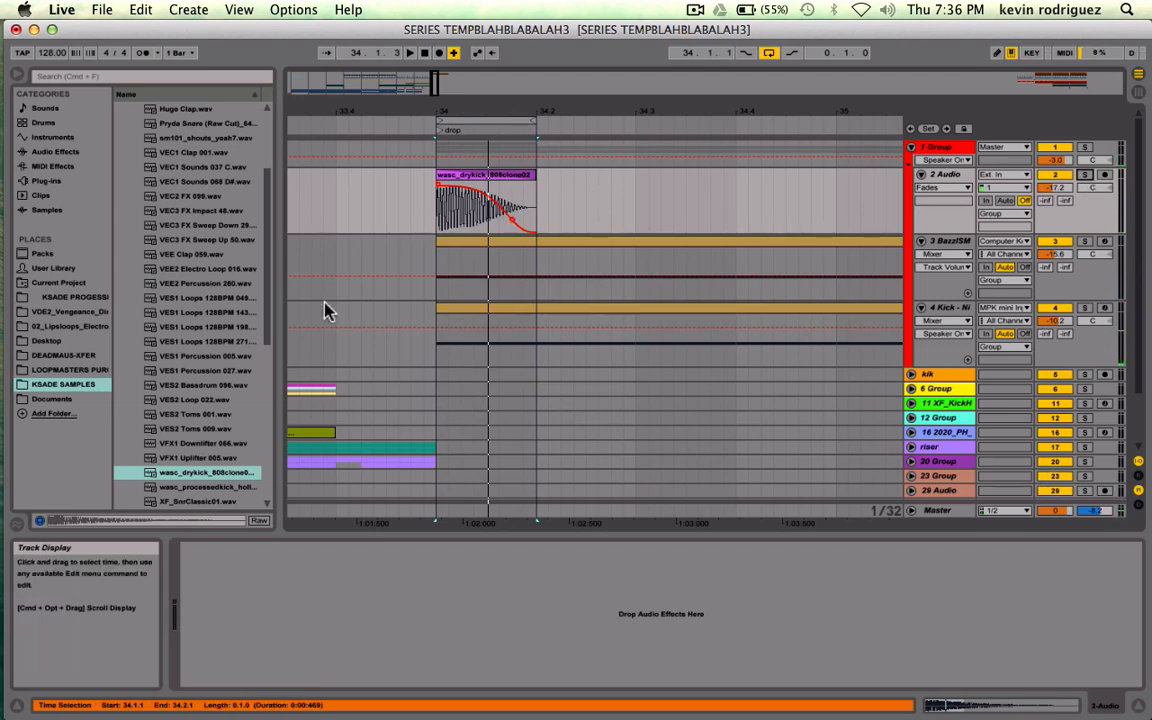
# - Load Dada Life's Sausage Fattener Audio Unit onto the 2 Audio track and move its window clear of the track controls
pyautogui.click(925, 177)
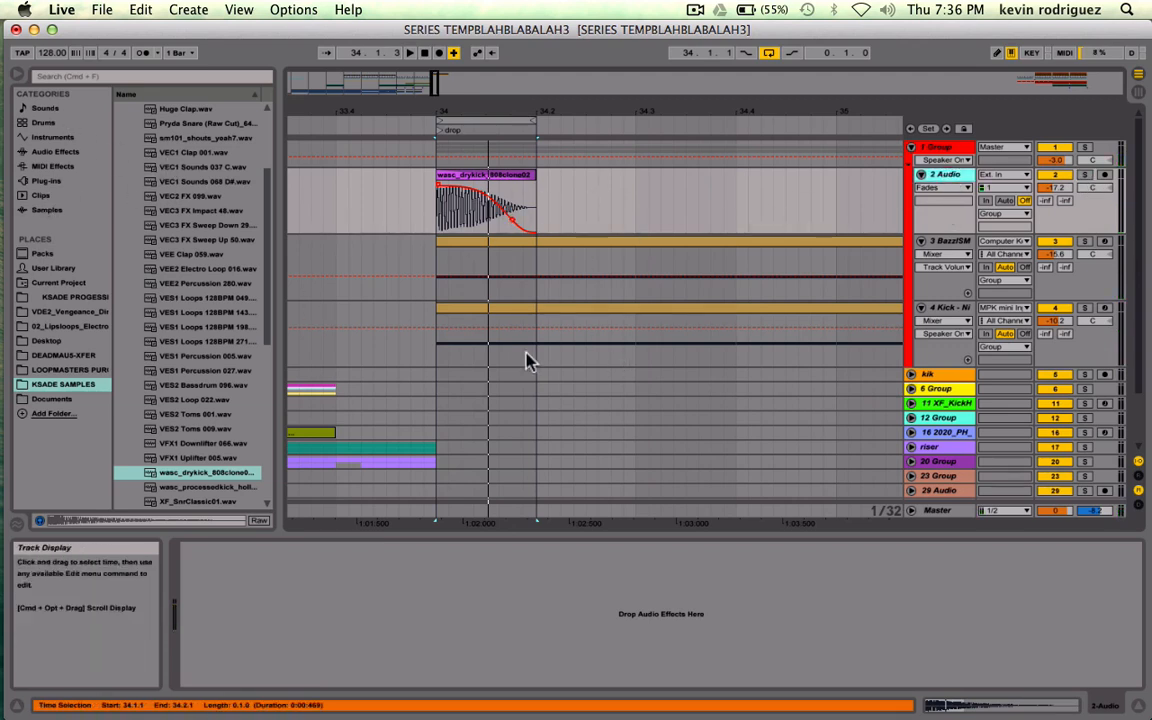
pyautogui.click(44, 180)
pyautogui.click(120, 108)
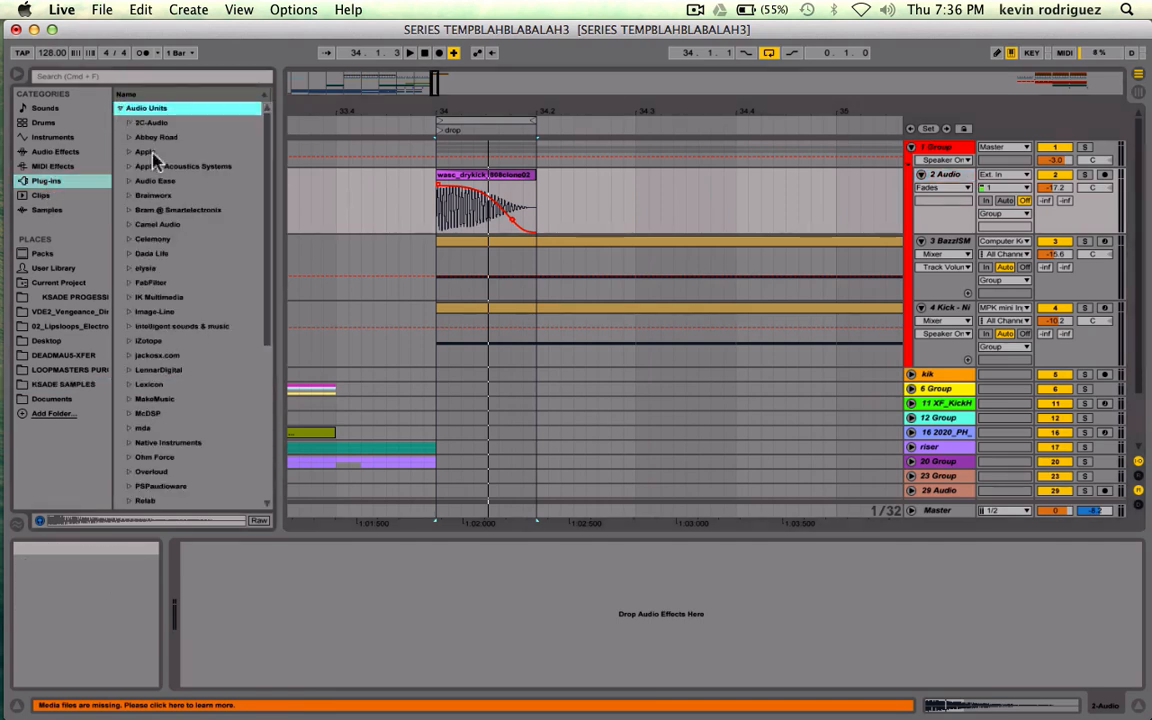
pyautogui.click(128, 258)
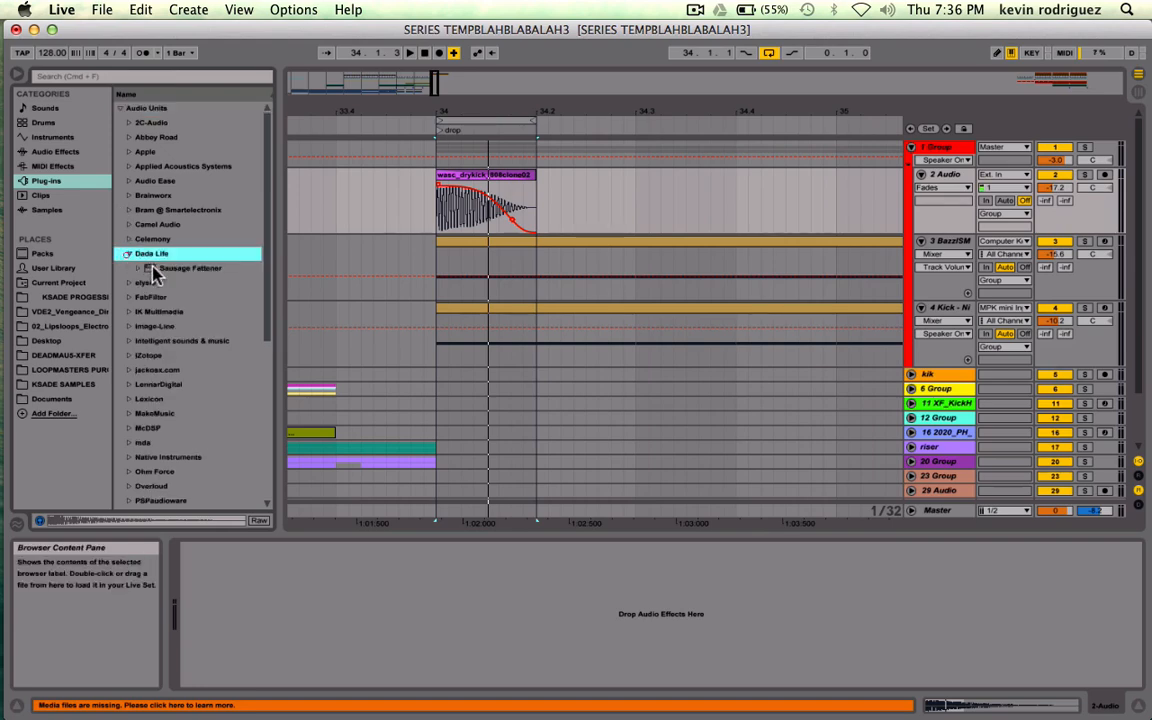
pyautogui.moveTo(150, 268); pyautogui.dragTo(319, 625)
pyautogui.moveTo(368, 580); pyautogui.dragTo(368, 582)
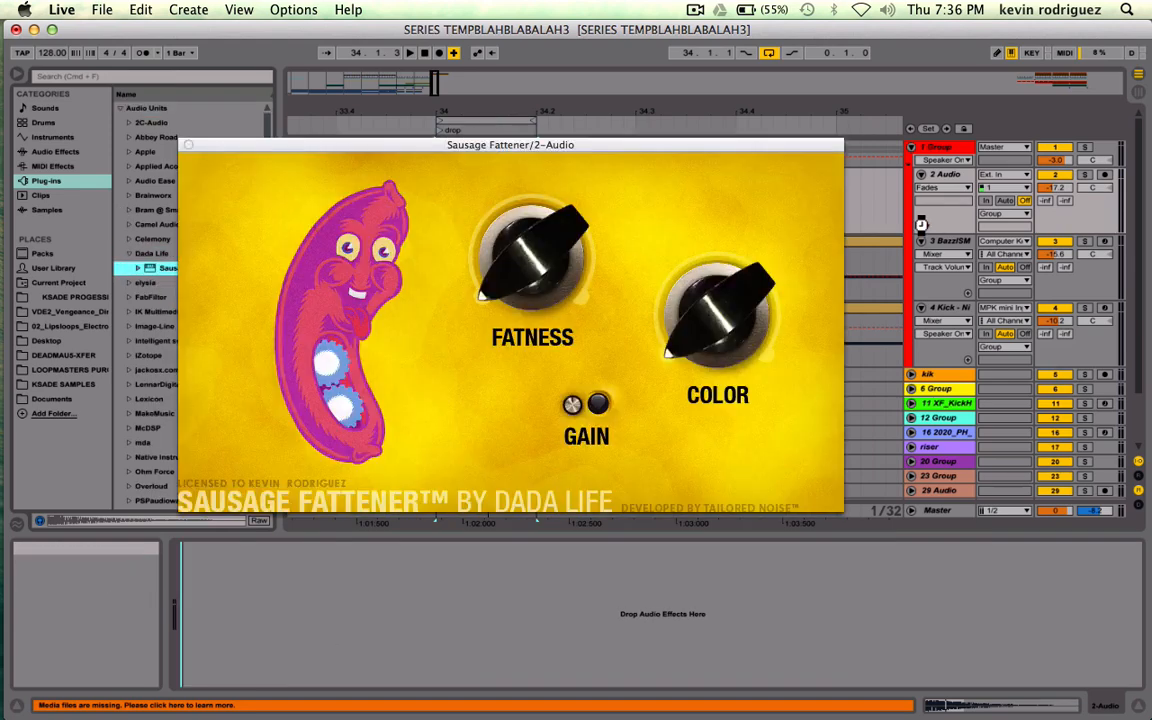
pyautogui.moveTo(553, 157); pyautogui.dragTo(611, 219)
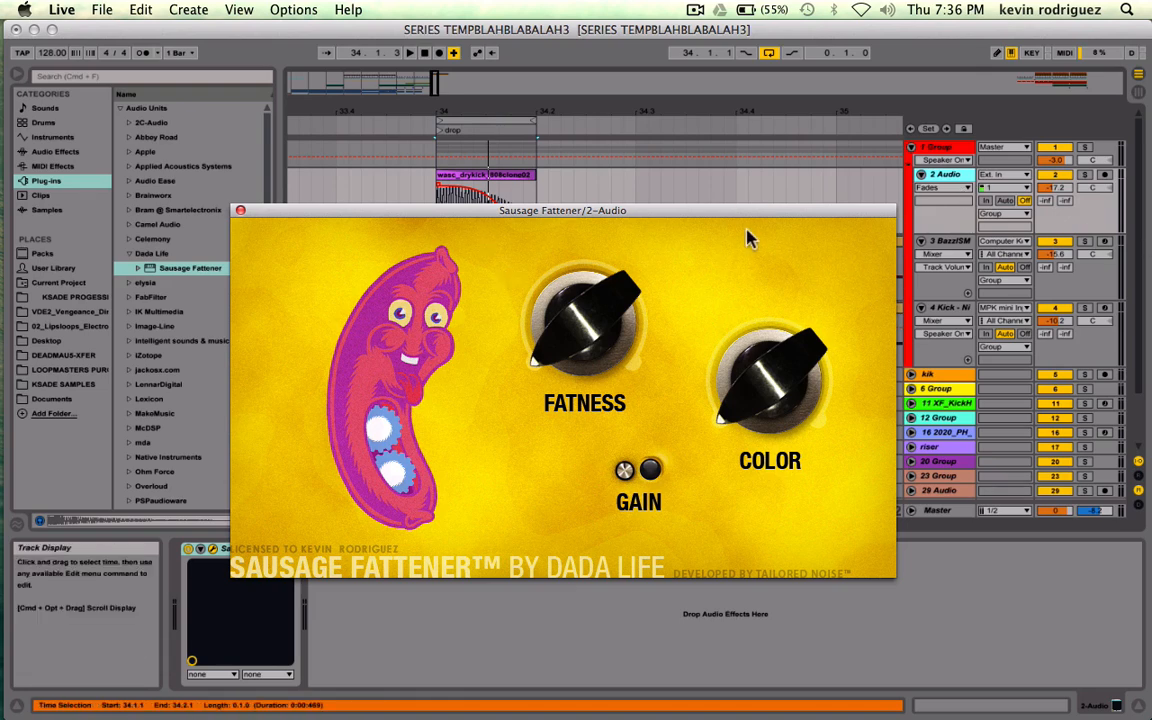
# - Solo the 2 Audio track and raise Sausage Fattener's Color to about 79% while the kick loops
pyautogui.click(1087, 176)
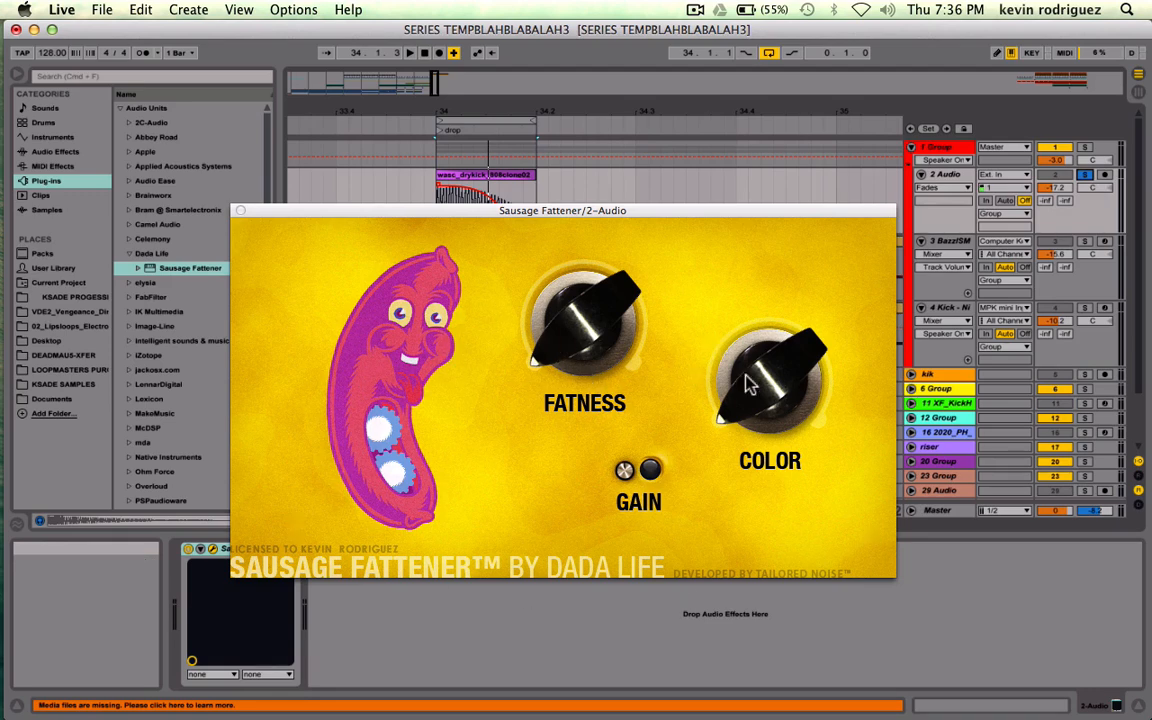
pyautogui.moveTo(746, 378); pyautogui.dragTo(800, 217)
pyautogui.press('space')
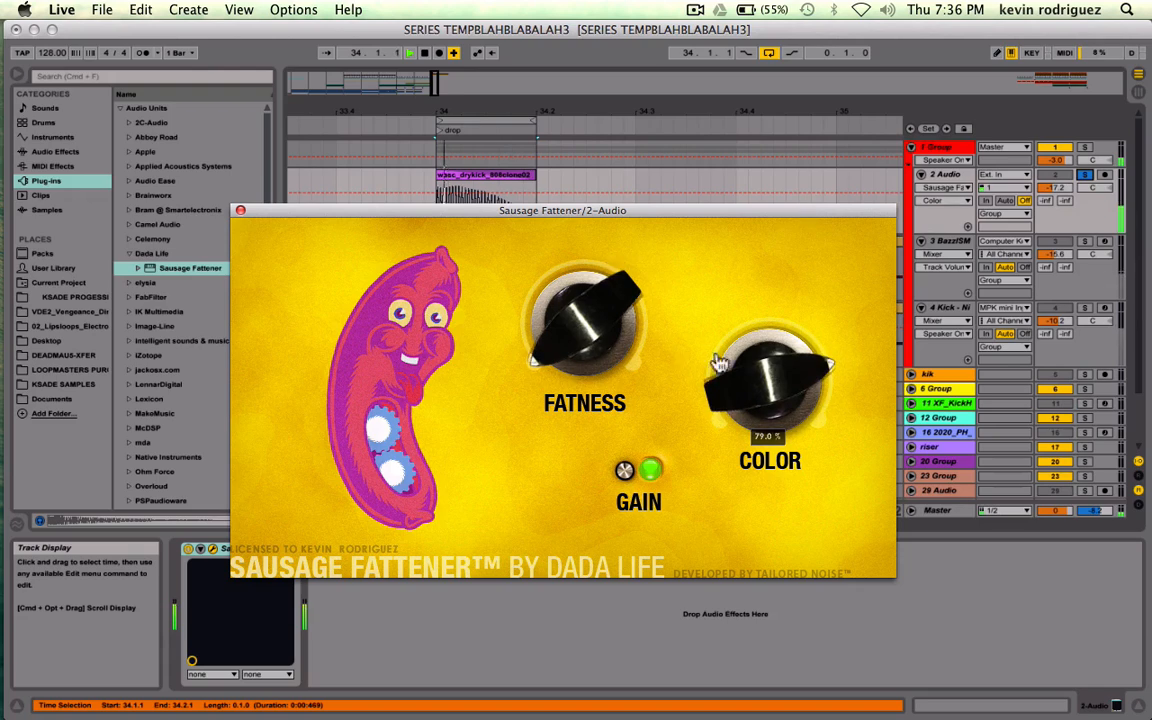
pyautogui.moveTo(718, 362)
pyautogui.mouseDown()
pyautogui.moveTo(728, 424)
pyautogui.moveTo(733, 347)
pyautogui.mouseUp()
# - Try out Sausage Fattener's Fatness on the soloed kick, bringing it up to 32%
pyautogui.click(598, 330)
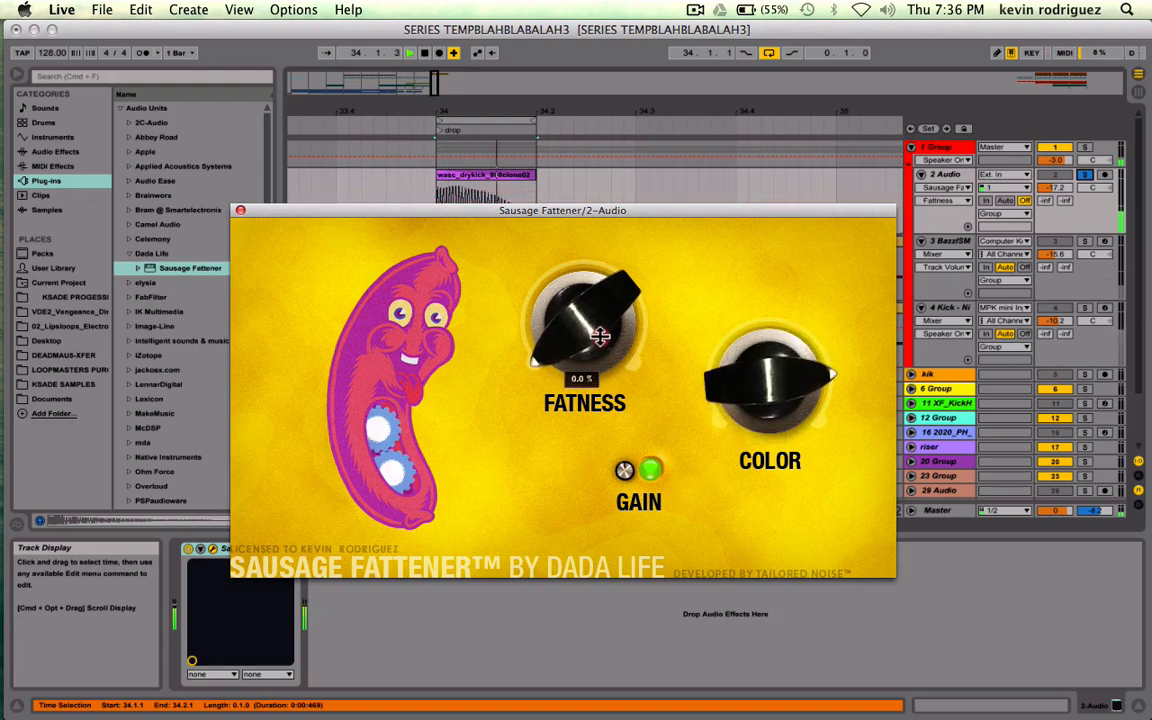
pyautogui.moveTo(600, 335); pyautogui.dragTo(603, 275)
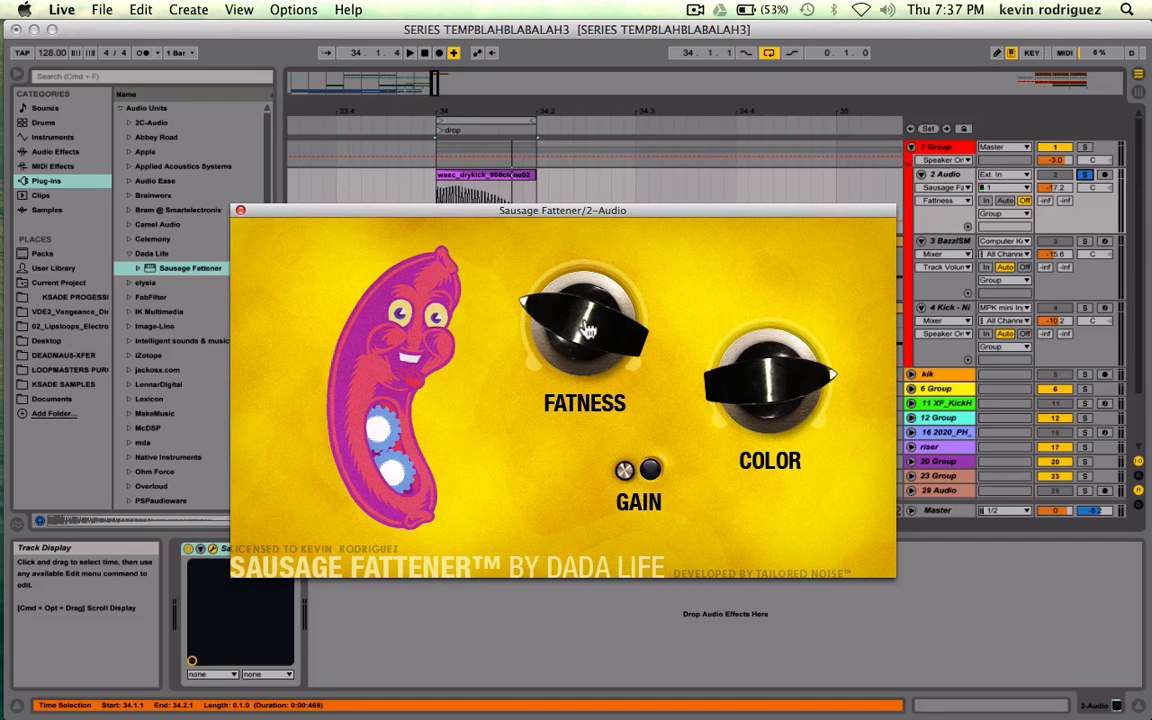
pyautogui.moveTo(608, 312); pyautogui.dragTo(611, 332)
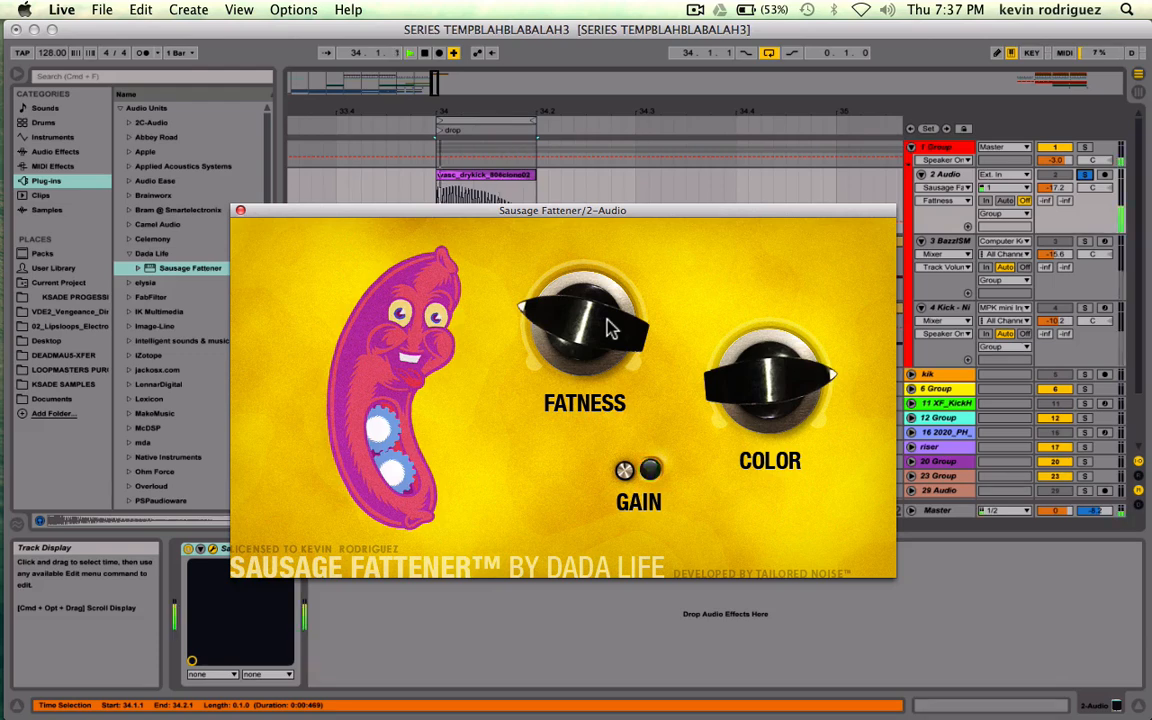
pyautogui.moveTo(610, 328); pyautogui.dragTo(585, 300)
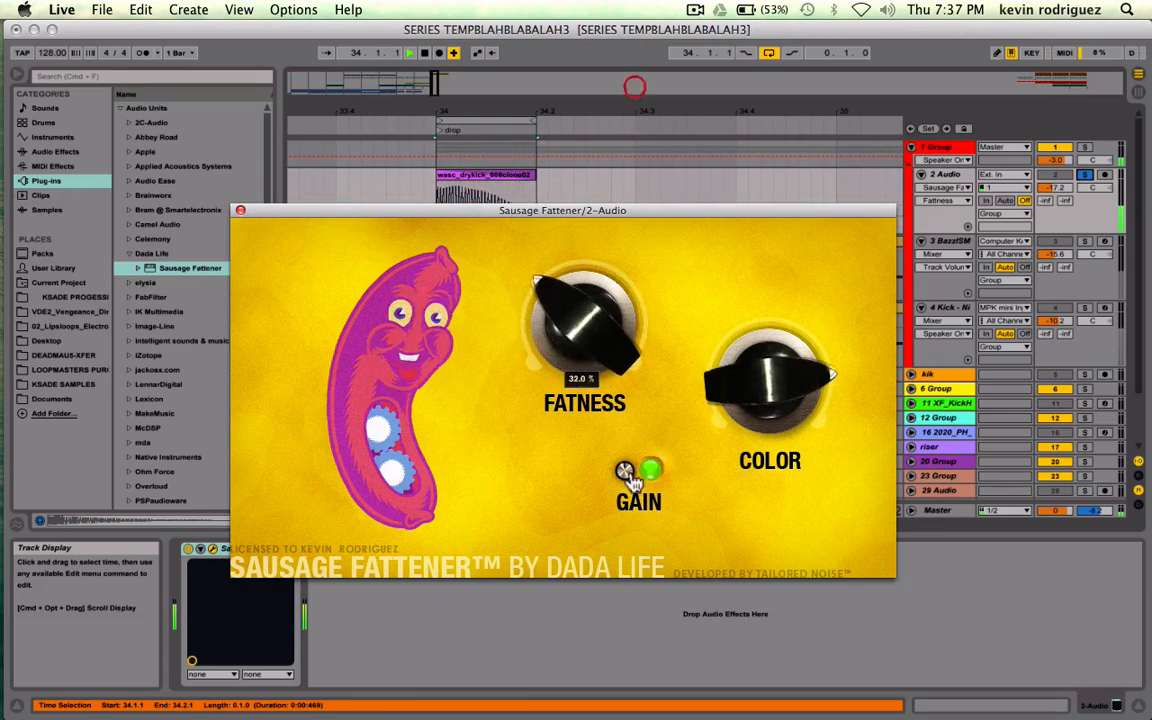
# - Set Sausage Fattener's Gain to 0.5 dB and, with 1 Group soloed, reduce Fatness to 2%
pyautogui.press('space')
pyautogui.moveTo(624, 471)
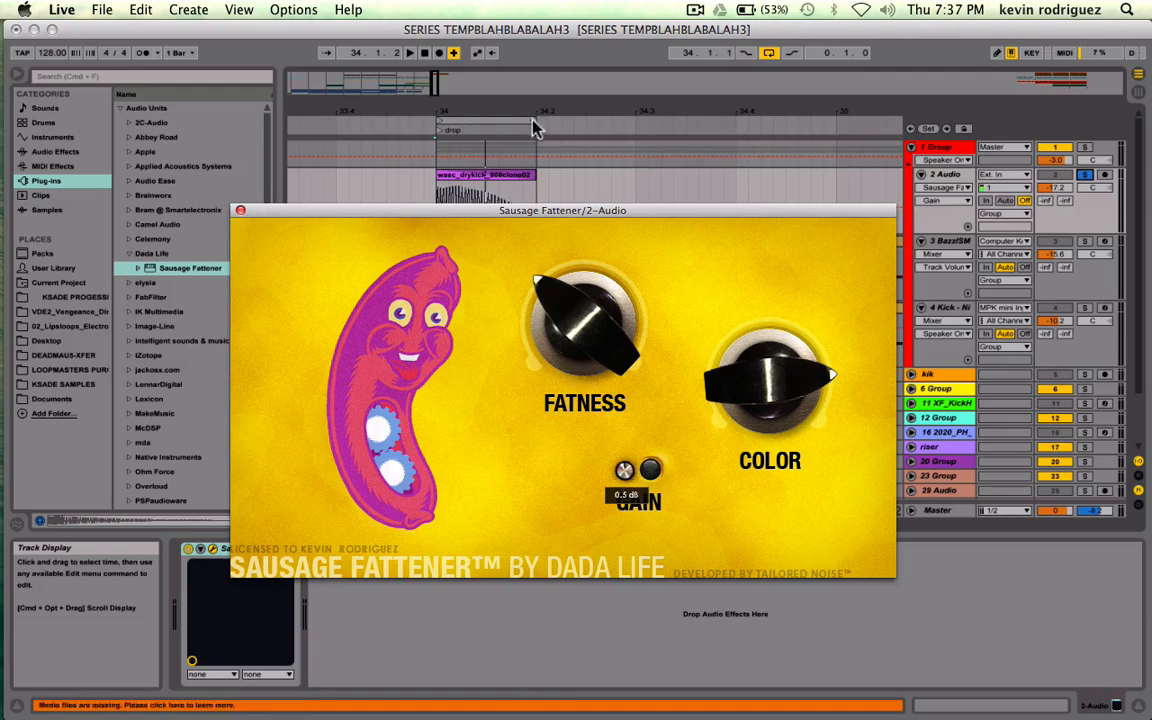
pyautogui.press('space')
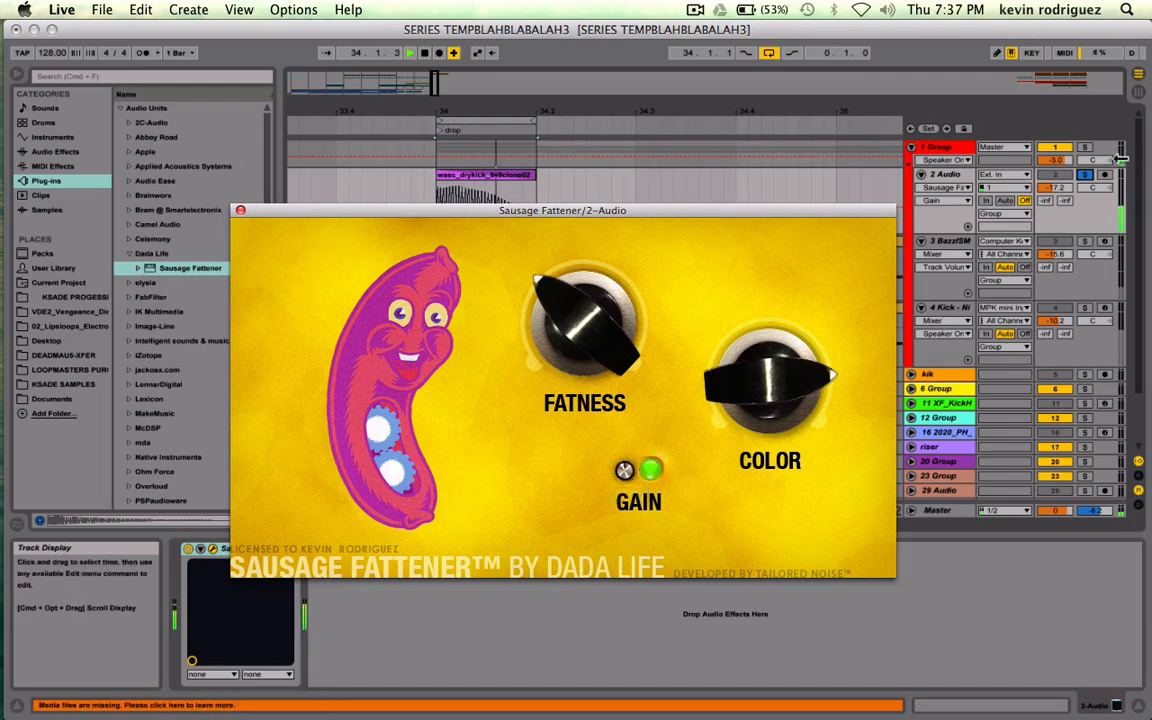
pyautogui.click(1085, 148)
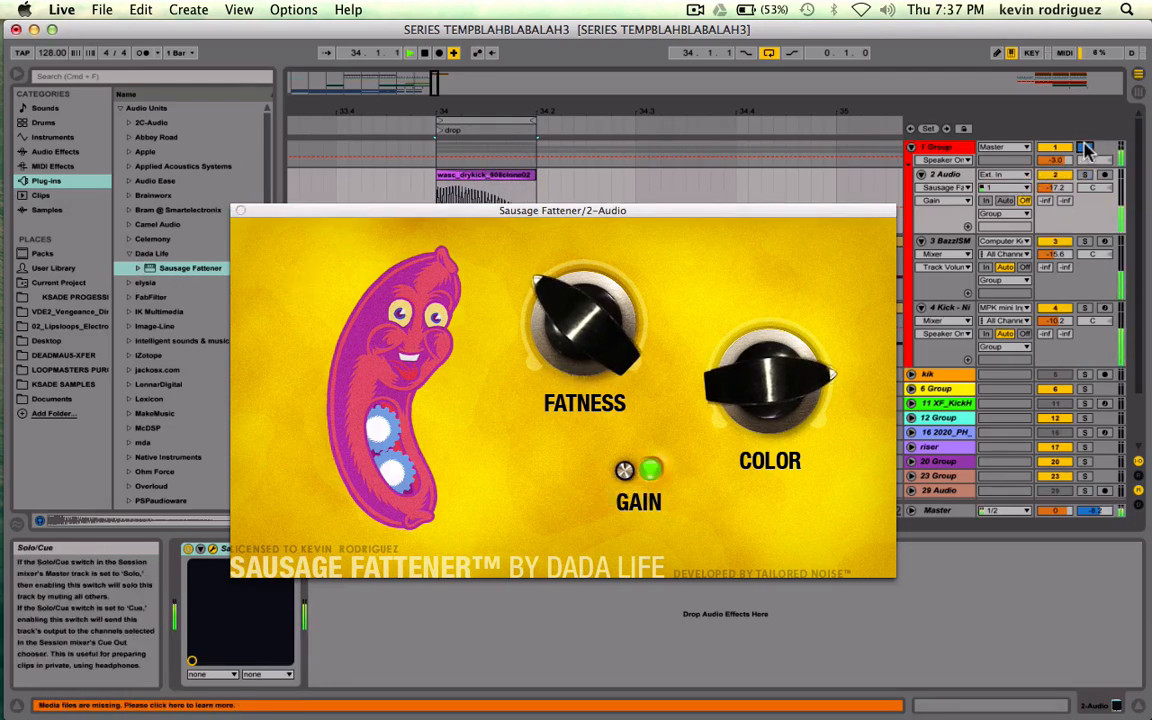
pyautogui.moveTo(580, 335); pyautogui.dragTo(549, 461)
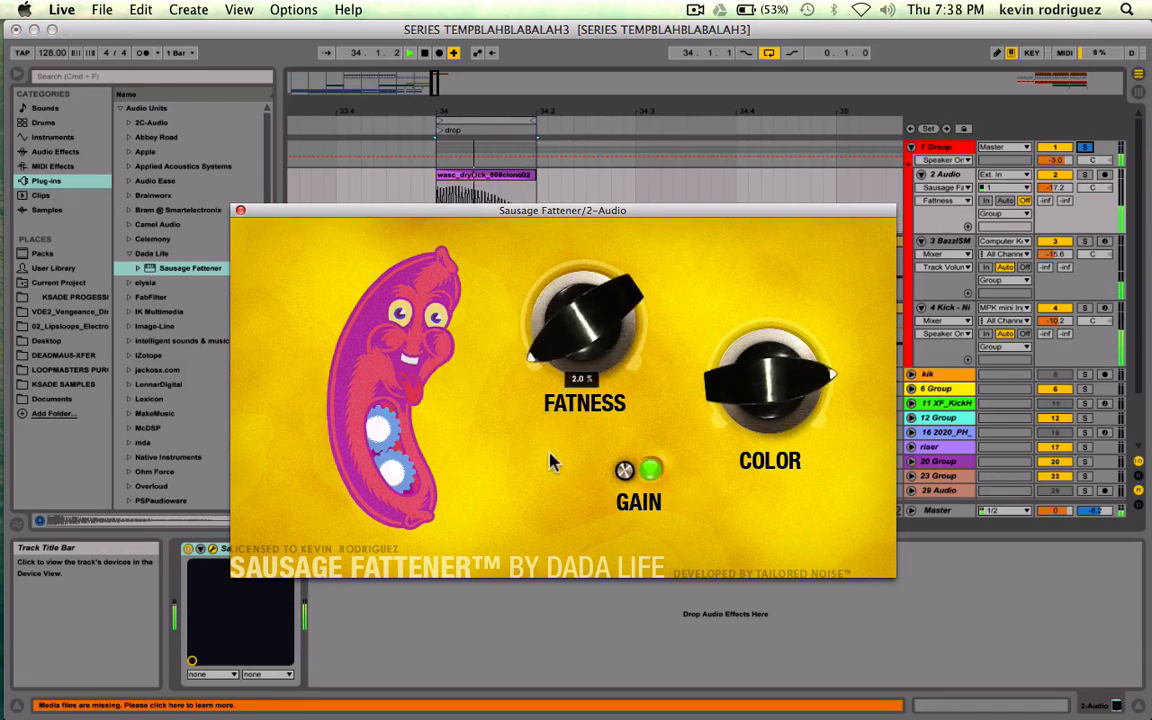
# - Close the Sausage Fattener window and compare the layered kick with the effect bypassed and active
pyautogui.click(240, 210)
pyautogui.click(187, 550)
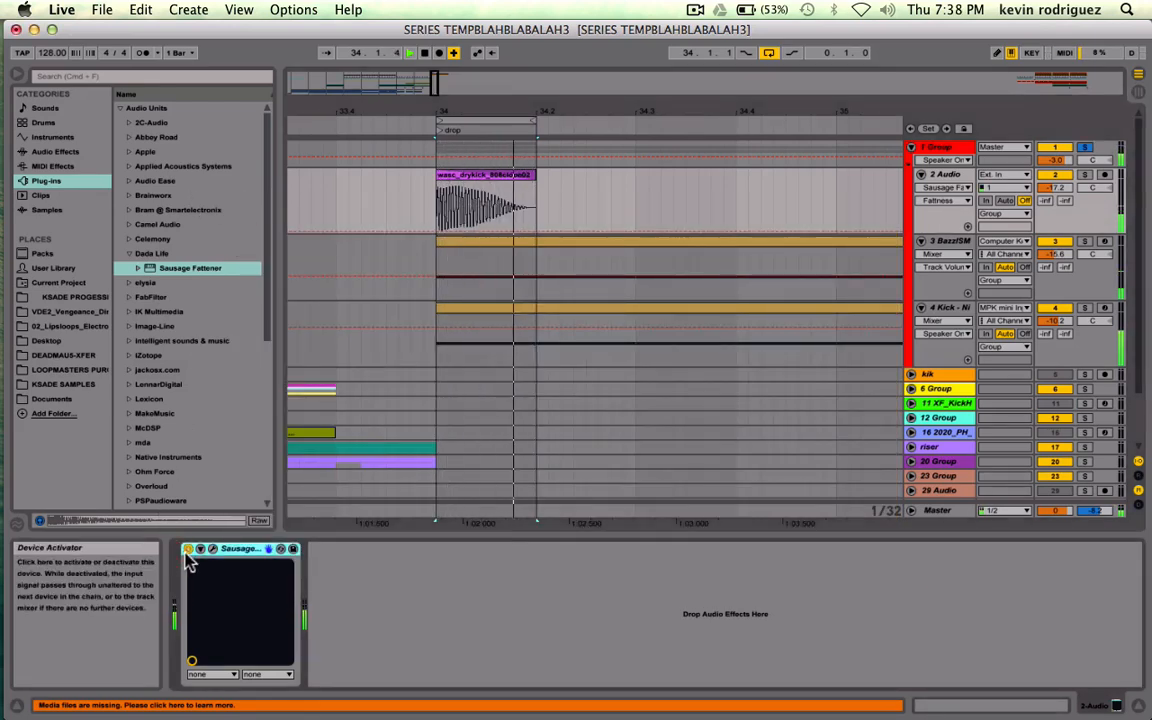
pyautogui.click(187, 550)
pyautogui.click(187, 550)
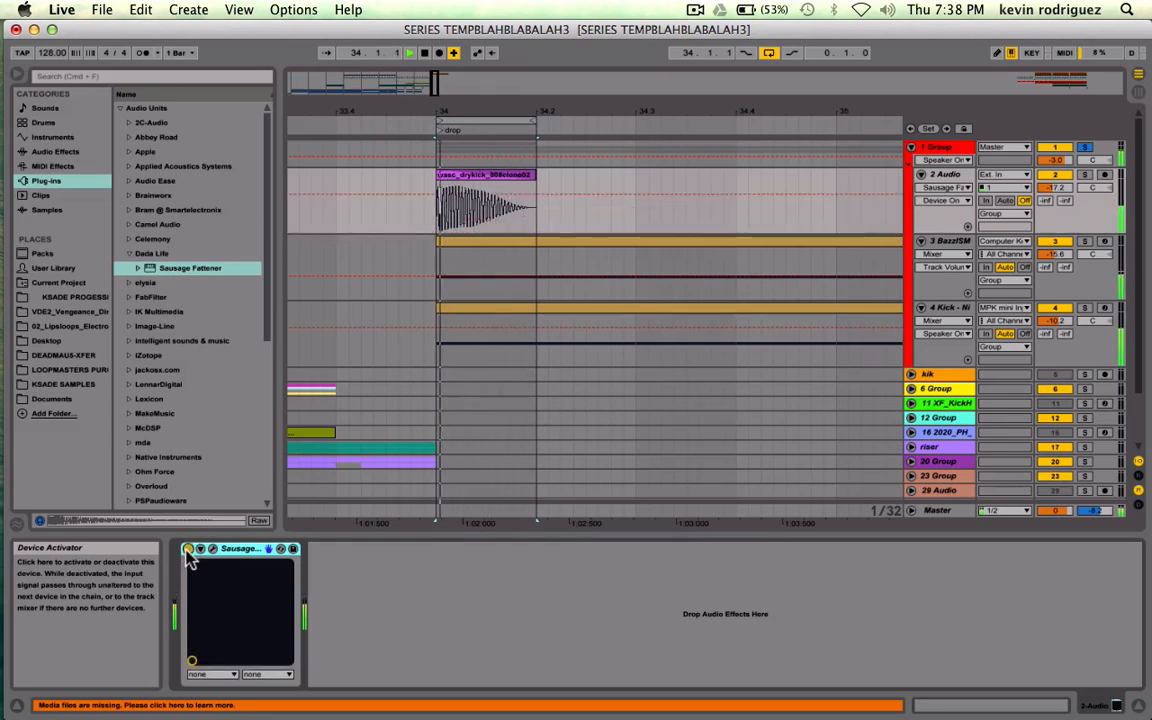
# - Stop playback, add the Saturator audio effect after Sausage Fattener on the 2 Audio track and set its curve type to Waveshaper
pyautogui.press('space')
pyautogui.click(45, 151)
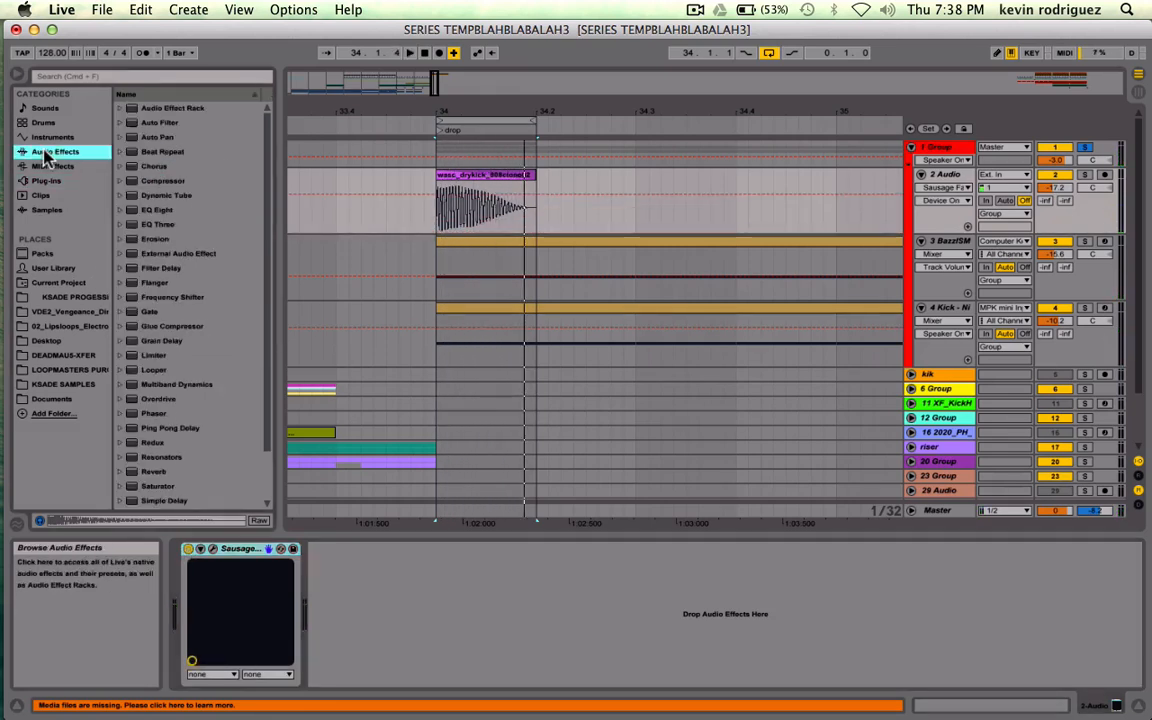
pyautogui.scroll(-5, 205, 378)
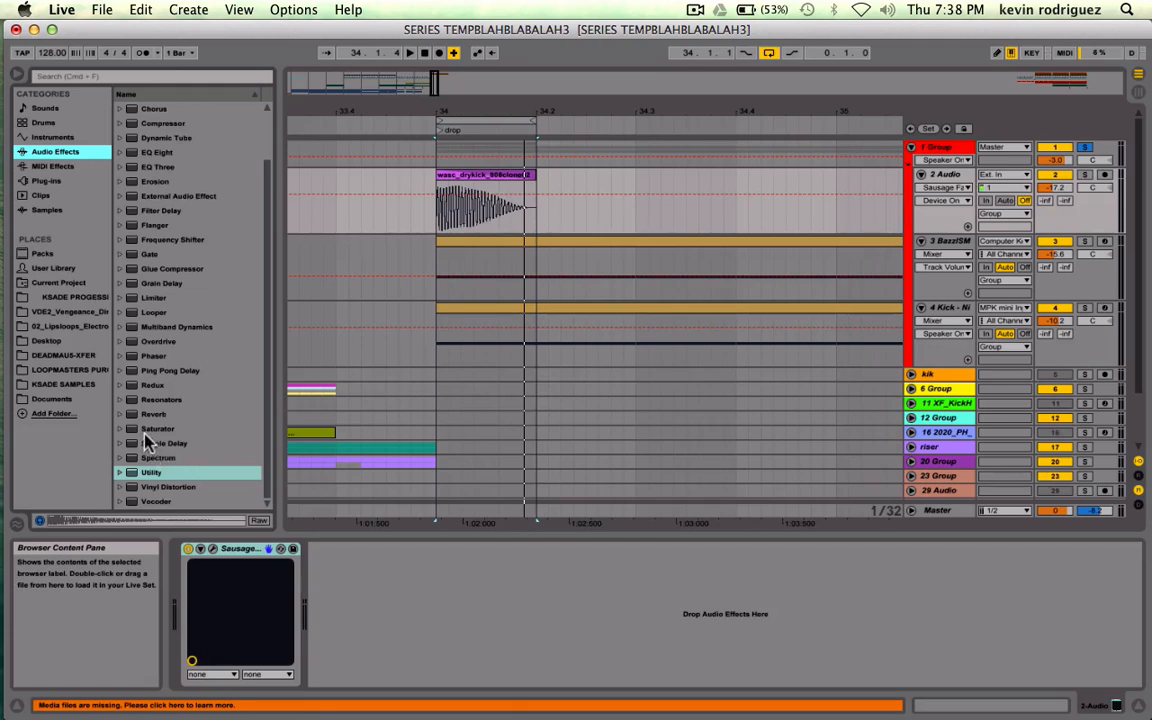
pyautogui.moveTo(145, 430); pyautogui.dragTo(392, 630)
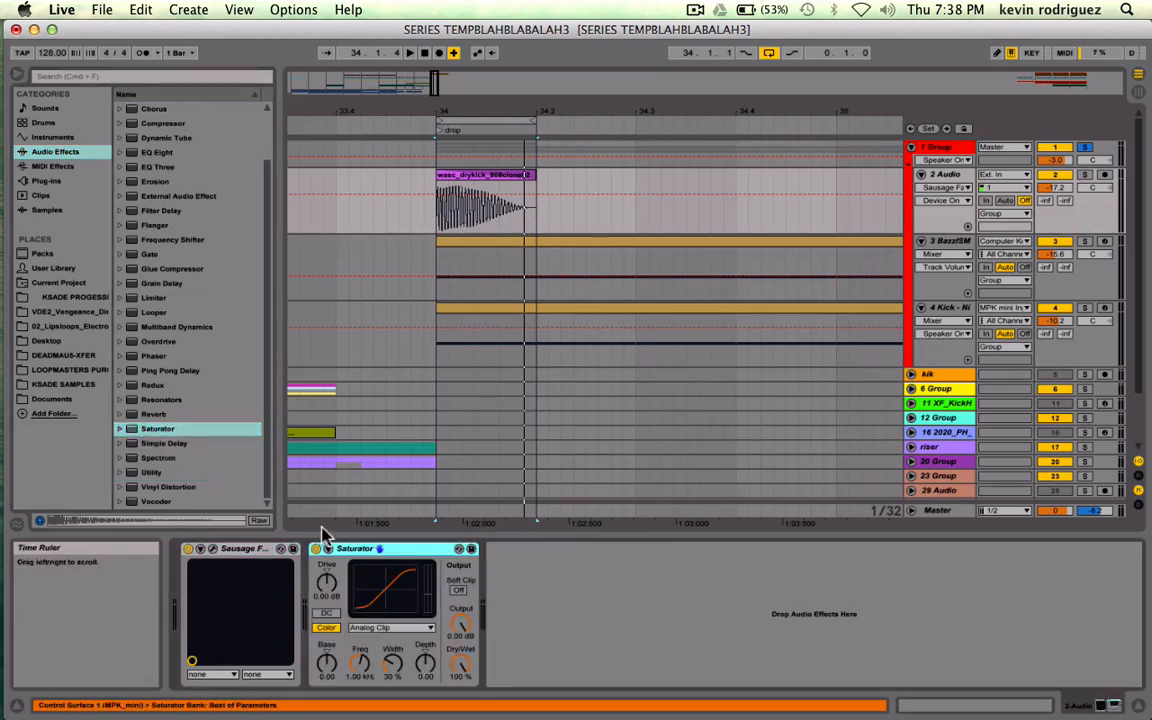
pyautogui.click(390, 627)
pyautogui.click(375, 708)
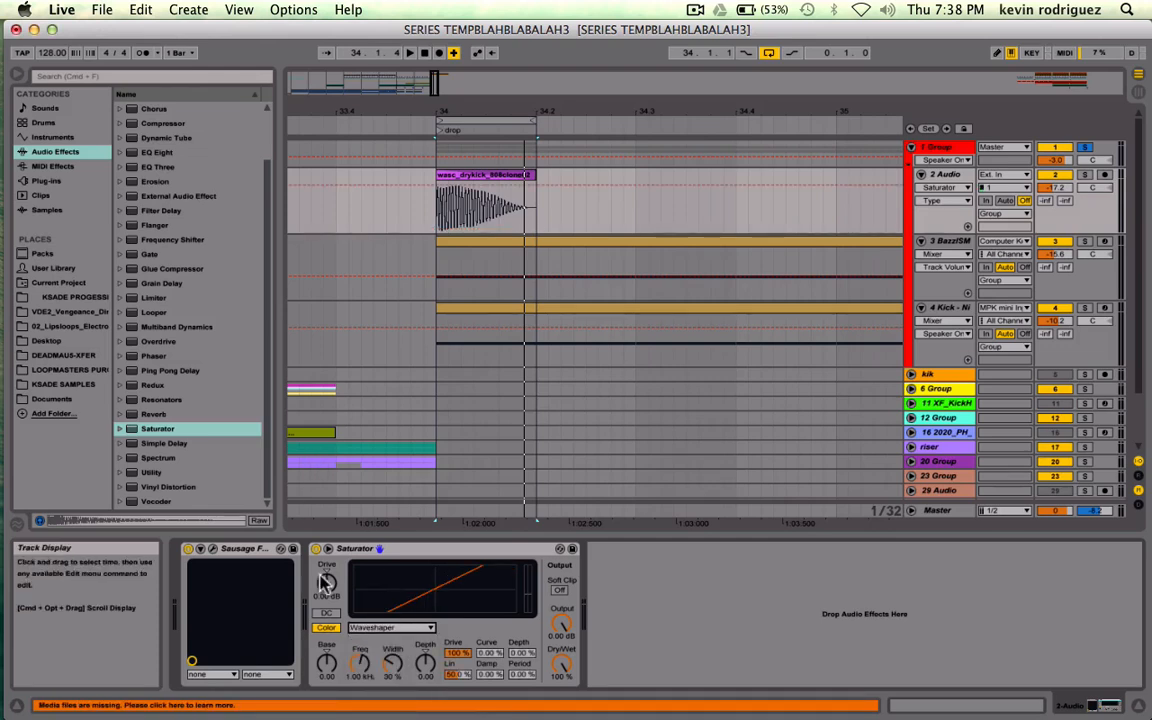
# - Turn on Saturator's DC filter and raise its input Drive to 2.86 dB, with the layered kick playing
pyautogui.click(327, 615)
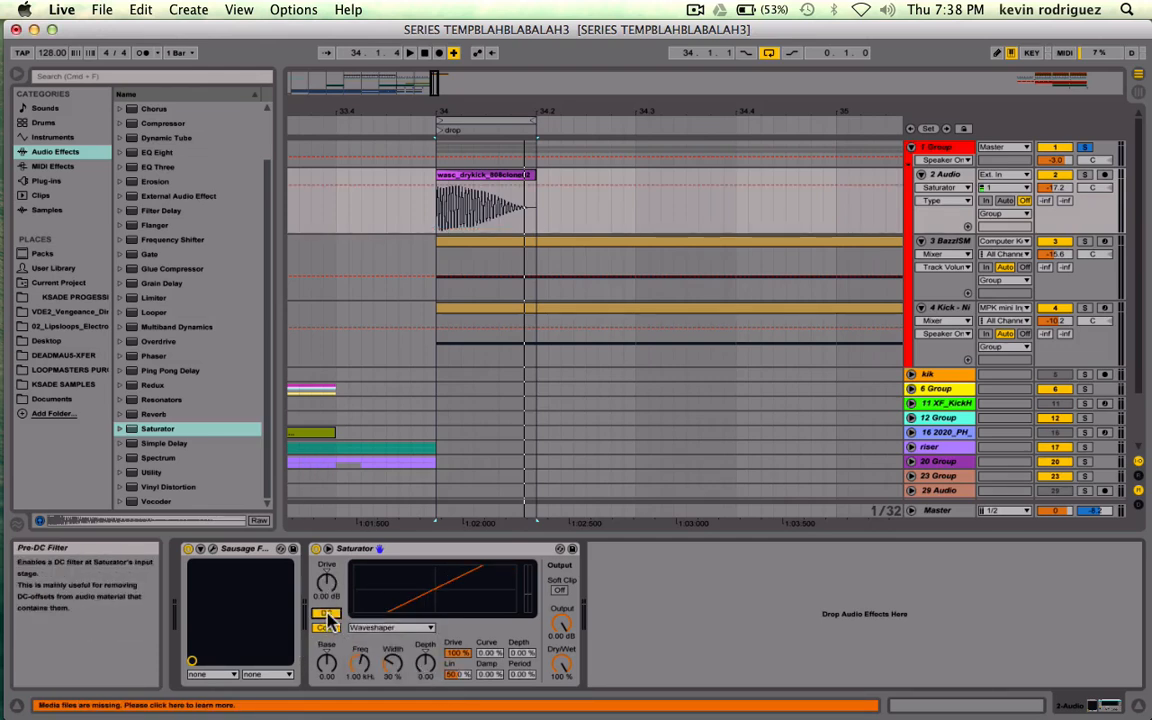
pyautogui.click(327, 587)
pyautogui.moveTo(327, 587); pyautogui.dragTo(327, 581)
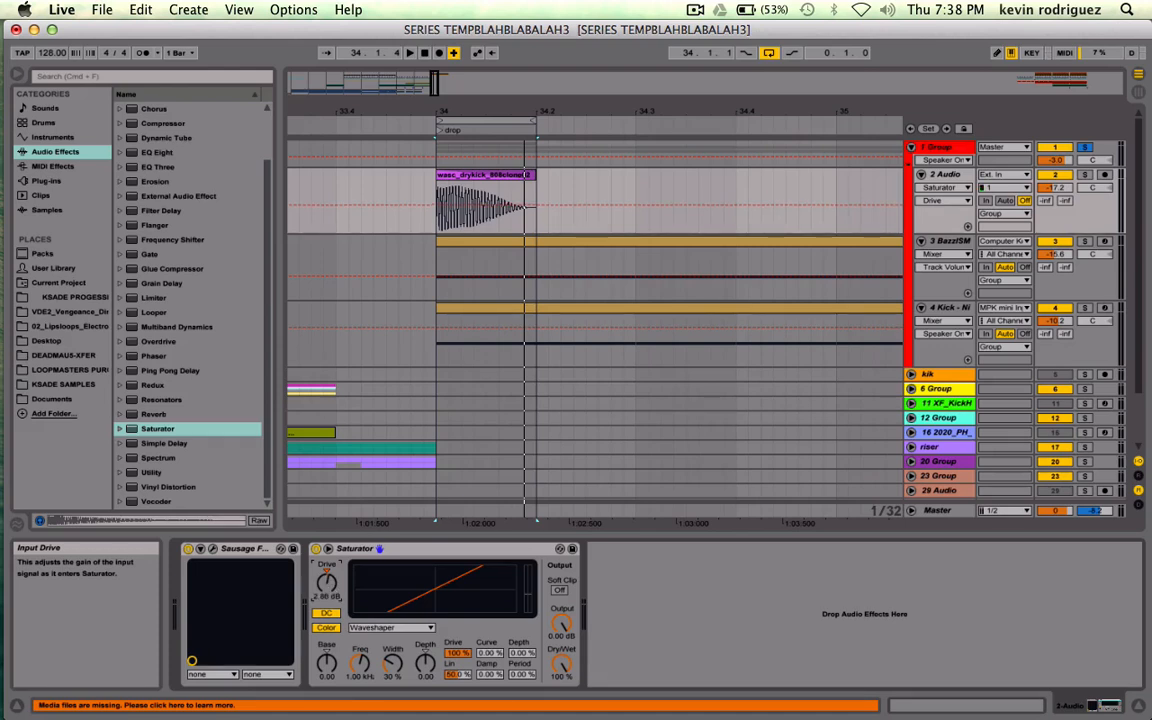
pyautogui.press('space')
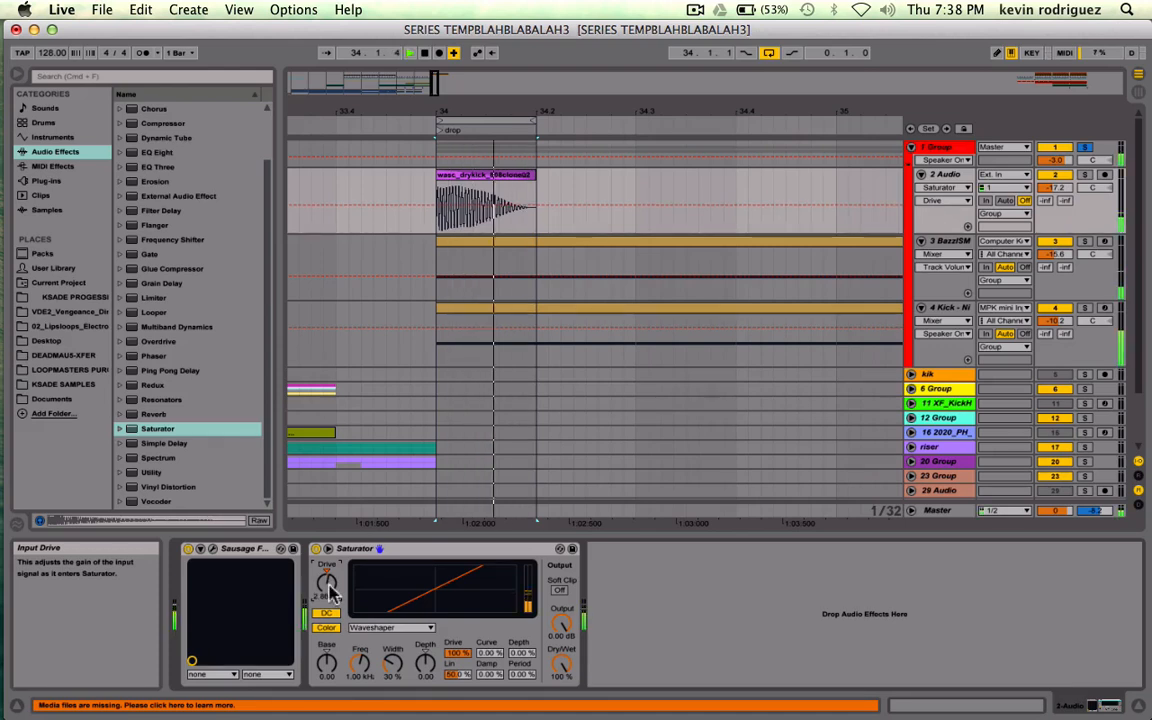
# - Set Saturator's waveshaper Curve to 5.47% and its waveshaper Depth to about 69.5% while the kick loops
pyautogui.moveTo(562, 662); pyautogui.dragTo(562, 656)
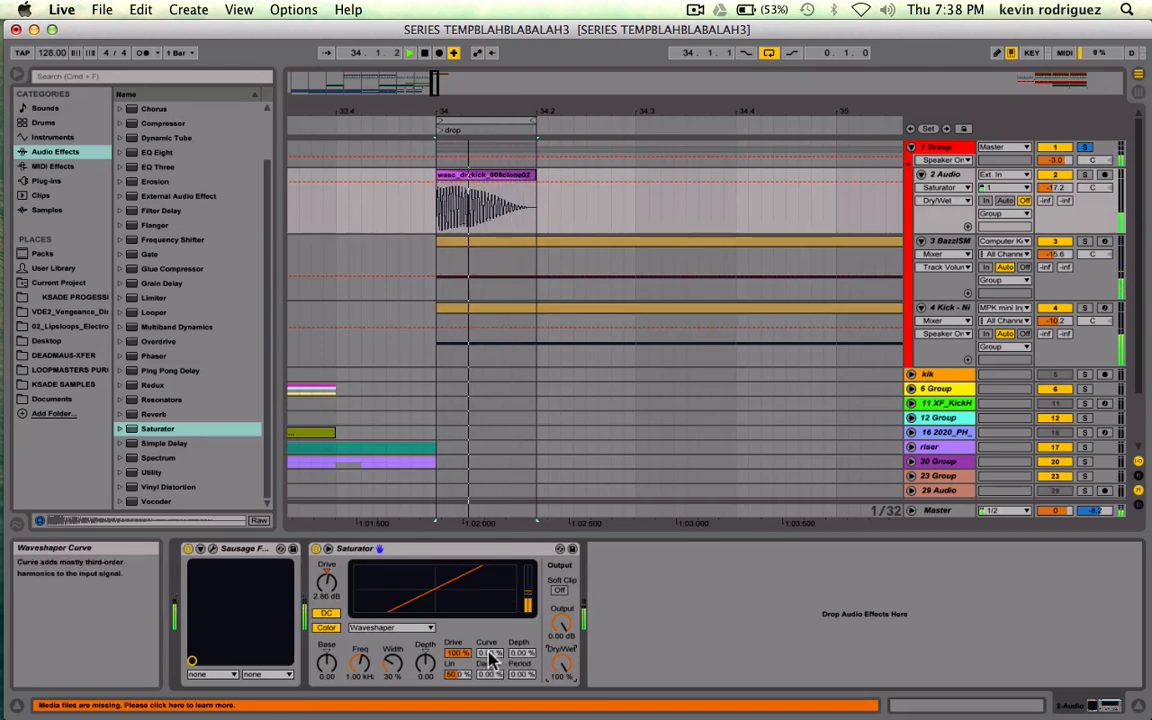
pyautogui.moveTo(491, 653); pyautogui.dragTo(521, 575)
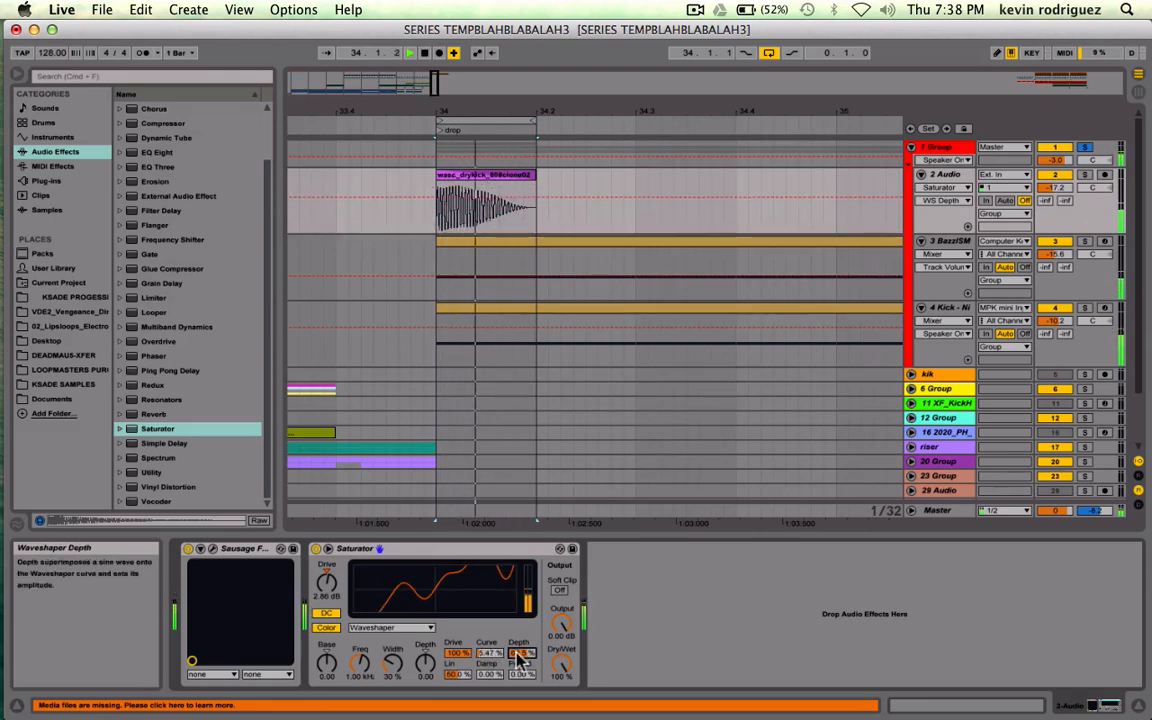
pyautogui.press('space')
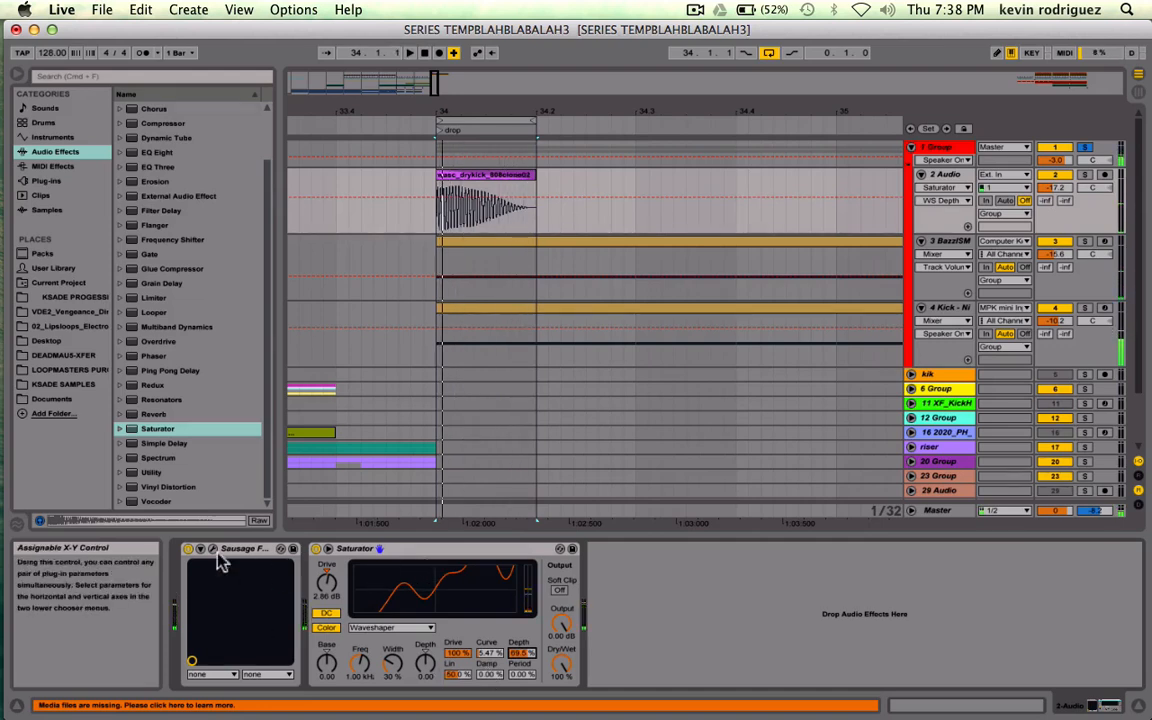
# - Bypass Sausage Fattener and try out Saturator's Damp on the looping kick, returning it to 0%
pyautogui.click(418, 551)
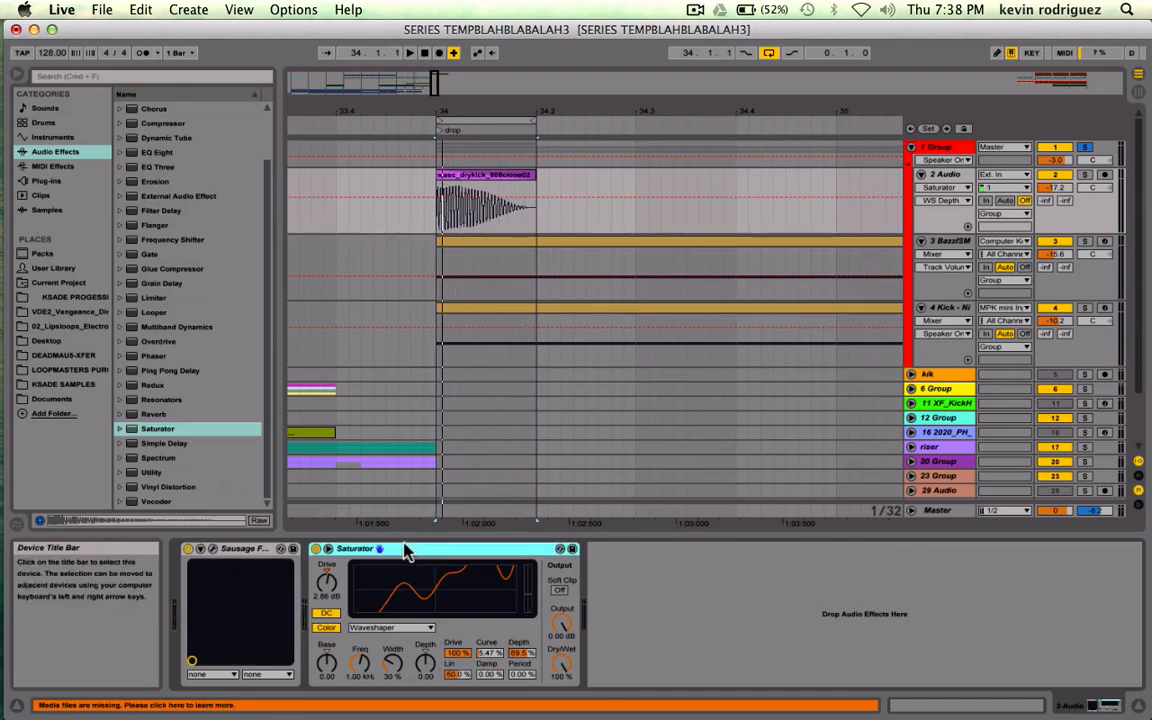
pyautogui.click(188, 550)
pyautogui.press('space')
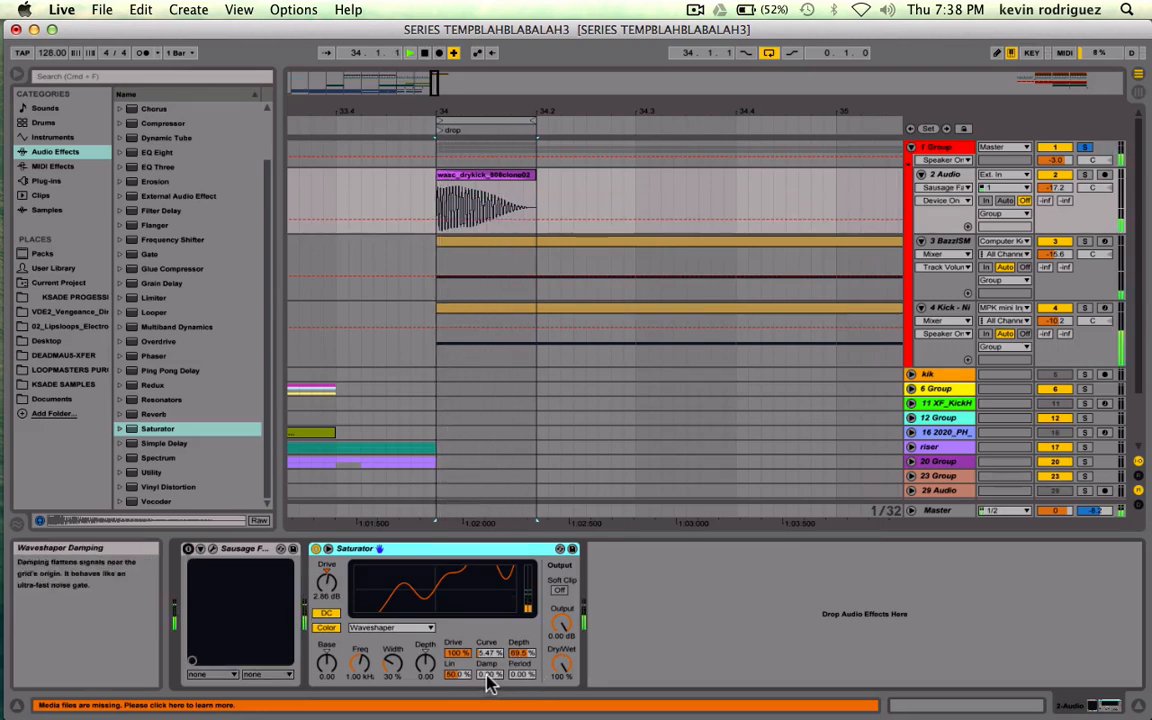
pyautogui.click(490, 677)
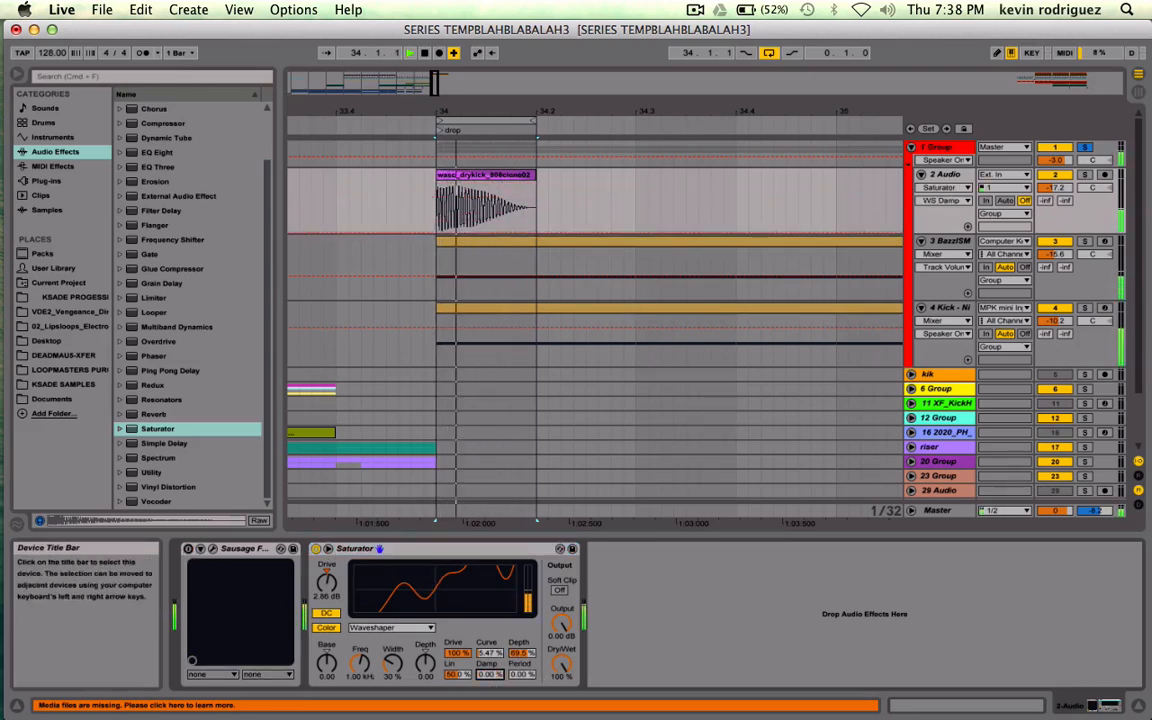
pyautogui.moveTo(490, 675)
pyautogui.mouseDown()
pyautogui.moveTo(490, 620)
pyautogui.moveTo(488, 675)
pyautogui.mouseUp()
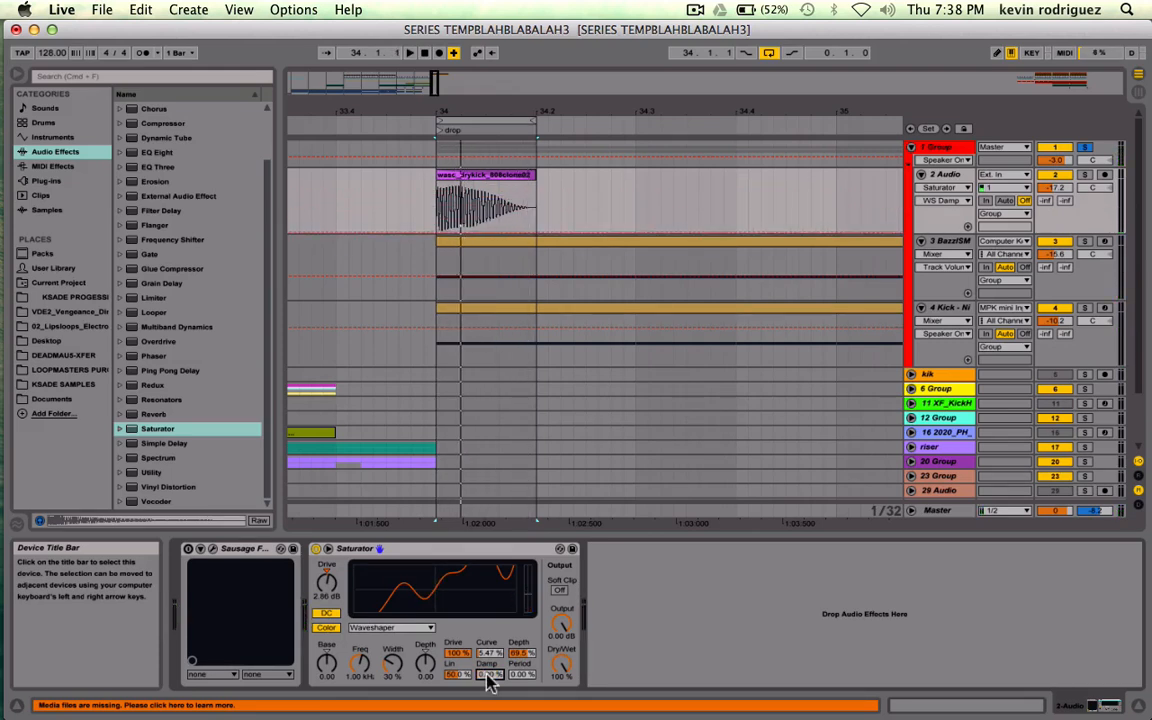
# - Restart the kick loop and raise Saturator's waveshaper Lin to 79.7%
pyautogui.click(432, 553)
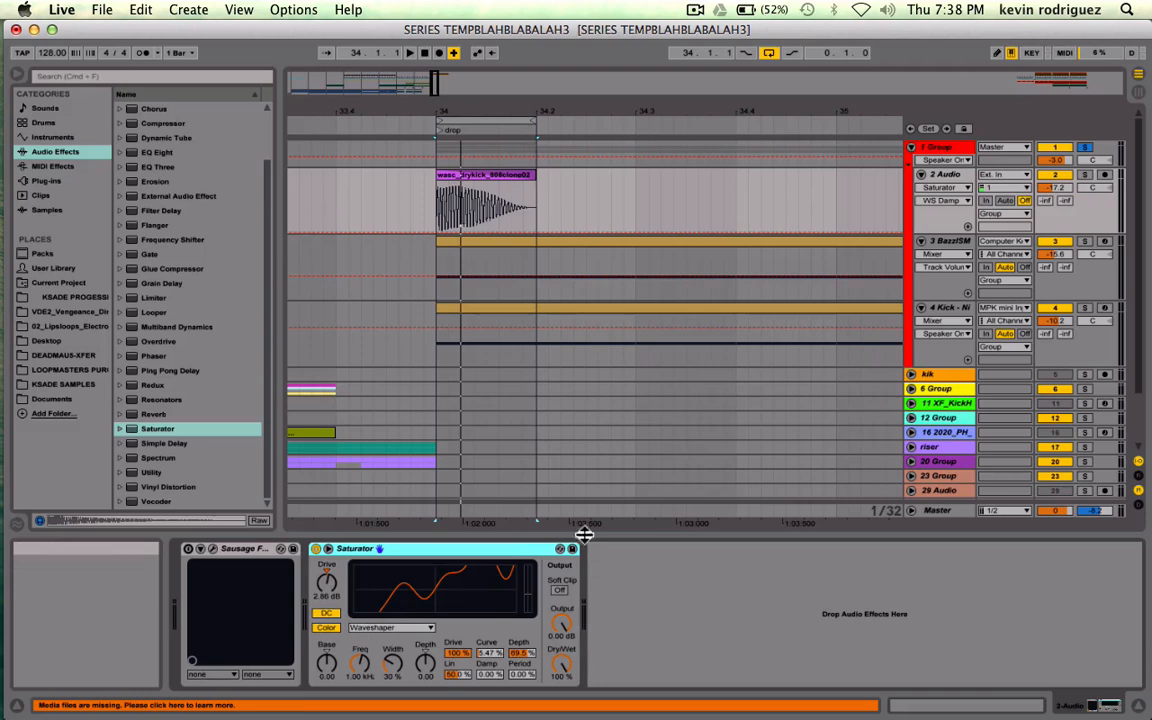
pyautogui.press('space')
pyautogui.moveTo(458, 675)
pyautogui.mouseDown()
pyautogui.moveTo(458, 645)
pyautogui.moveTo(458, 700)
pyautogui.moveTo(458, 658)
pyautogui.mouseUp()
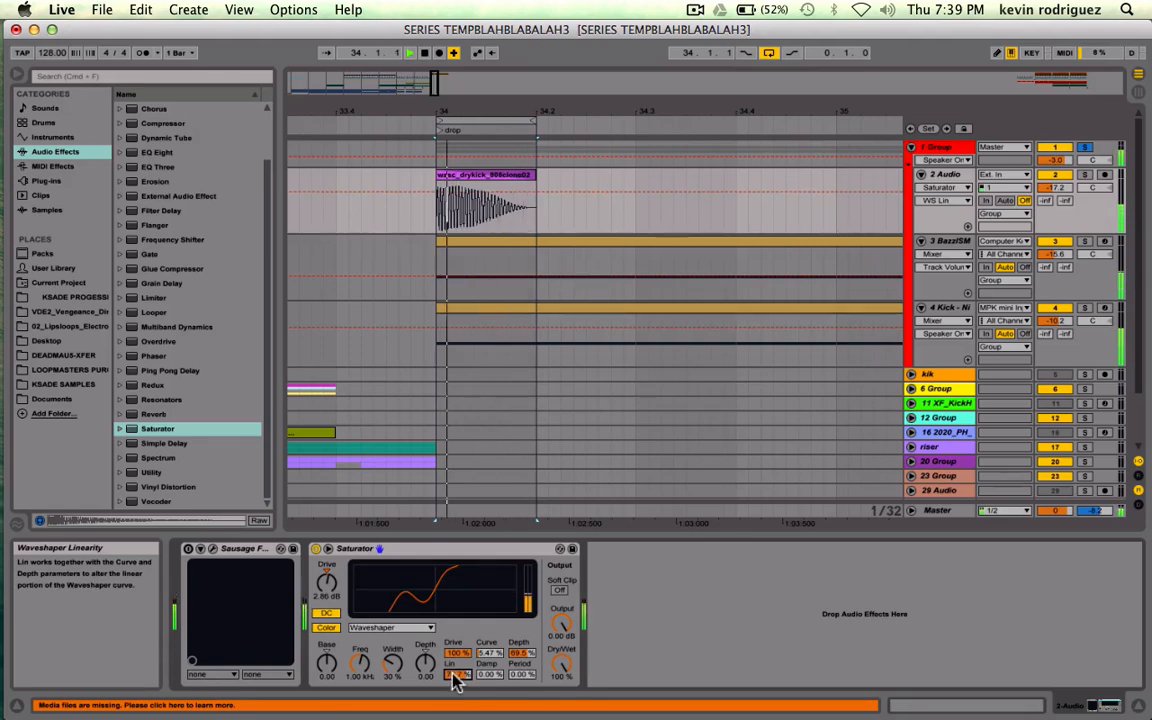
# - Try out Saturator's waveshaper Period at about 62.5% on the kick and bring it back to 0%
pyautogui.moveTo(525, 676); pyautogui.dragTo(525, 630)
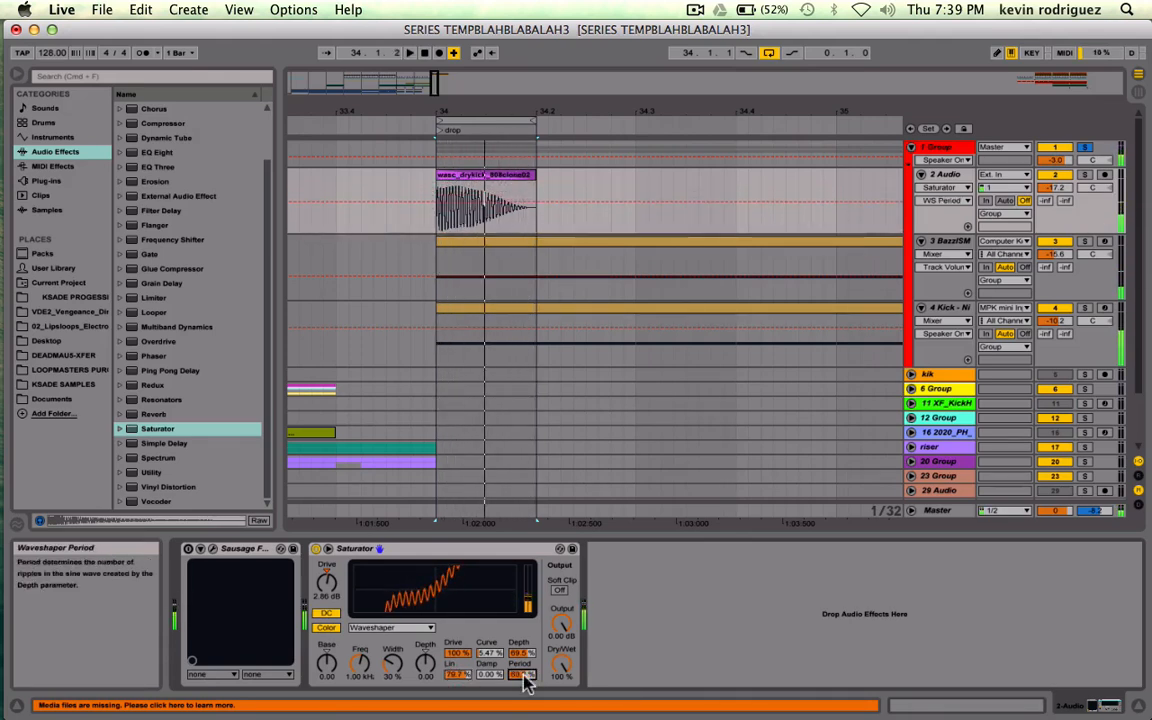
pyautogui.moveTo(525, 675); pyautogui.dragTo(525, 717)
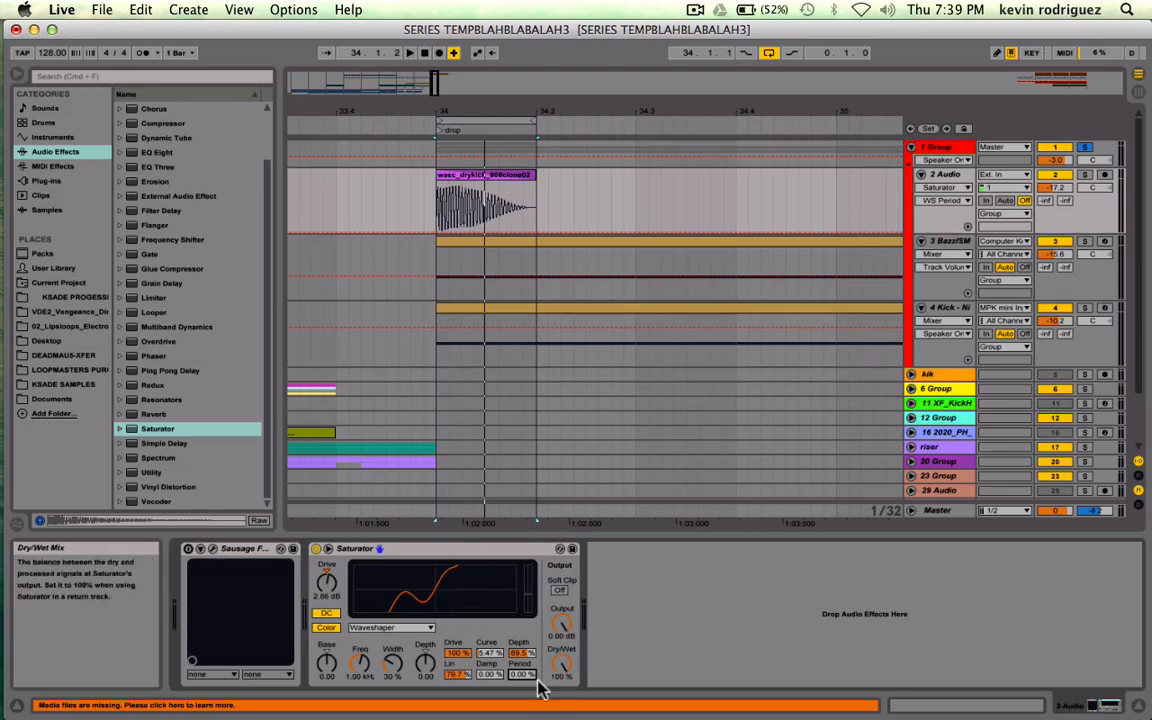
pyautogui.moveTo(521, 674); pyautogui.dragTo(521, 615)
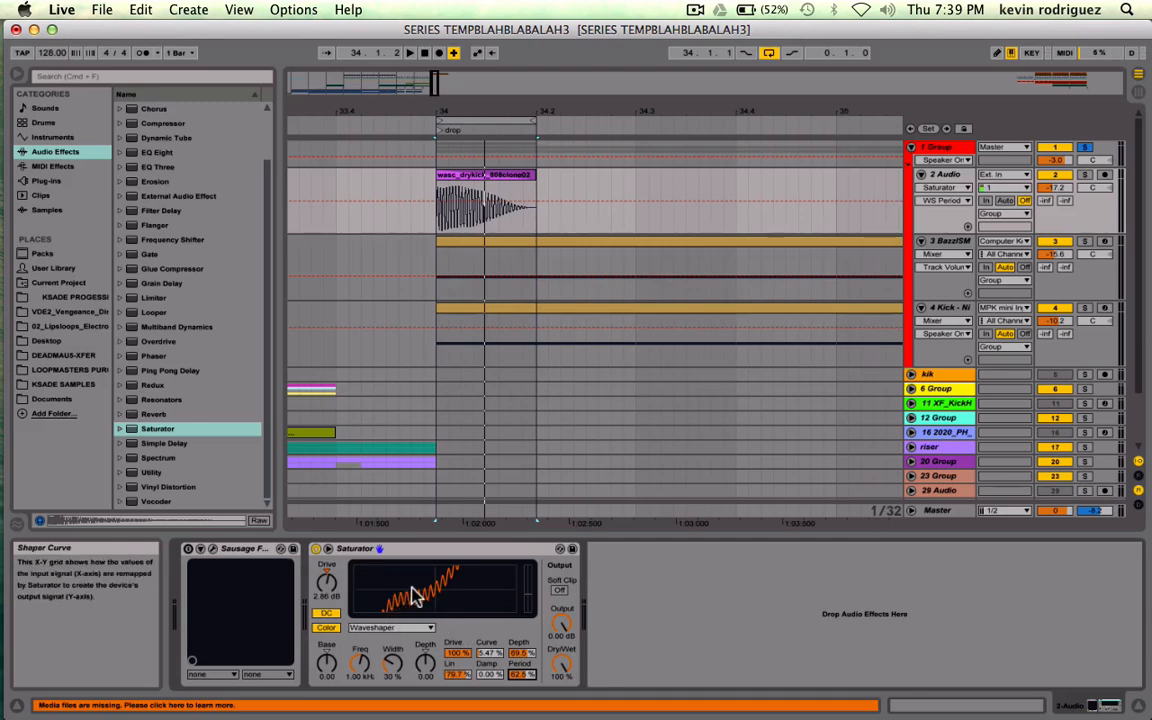
pyautogui.press('space')
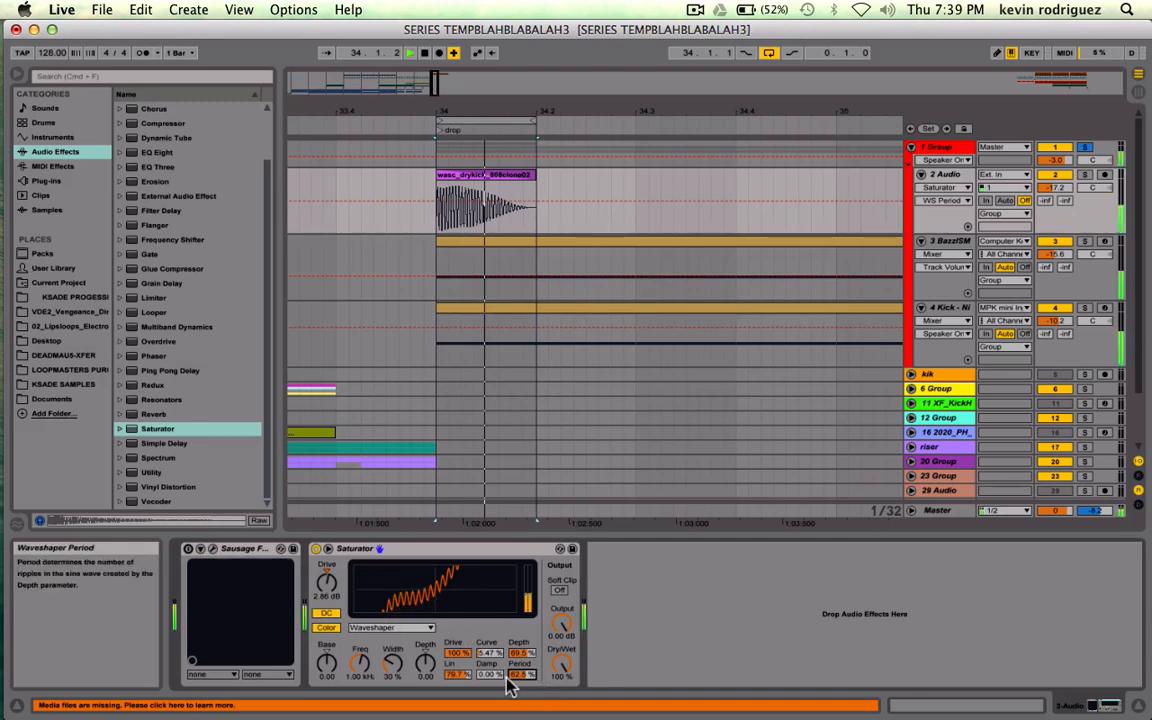
pyautogui.moveTo(510, 675); pyautogui.dragTo(510, 718)
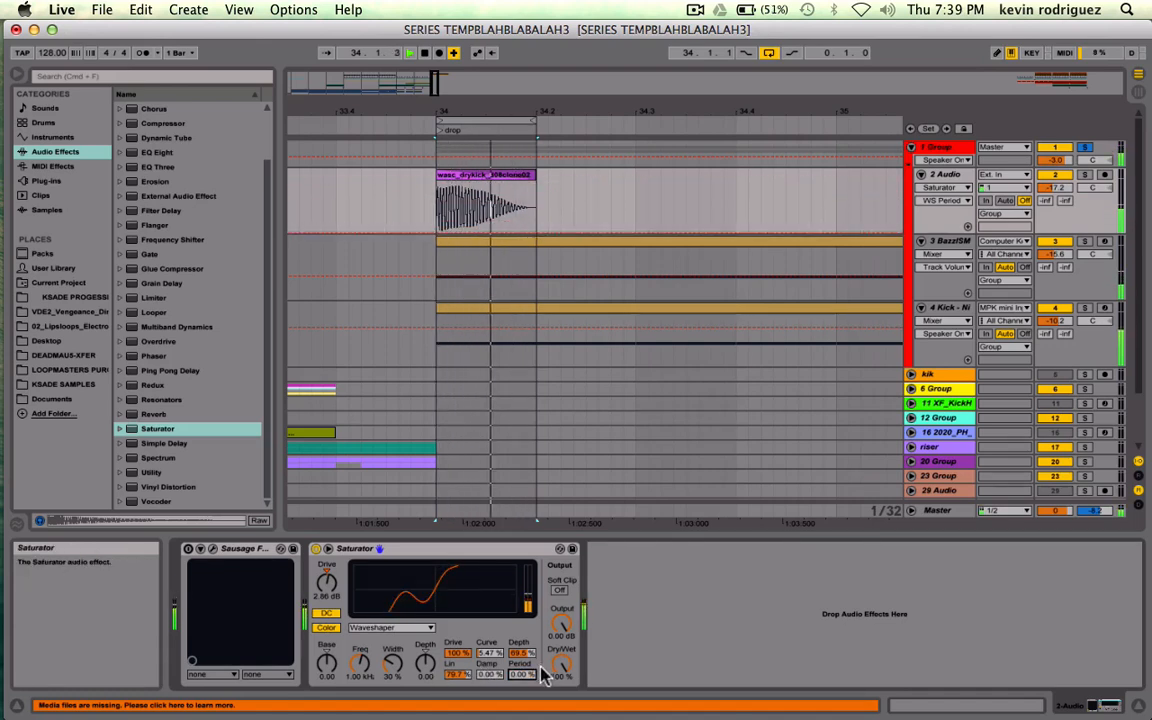
# - Set Saturator's Dry/Wet to 52.4%, Drive to 5.14 dB, and color Base to -25.1, Freq to 75.1 Hz, Width to 100% and Depth to 8.76
pyautogui.moveTo(521, 674); pyautogui.dragTo(562, 694)
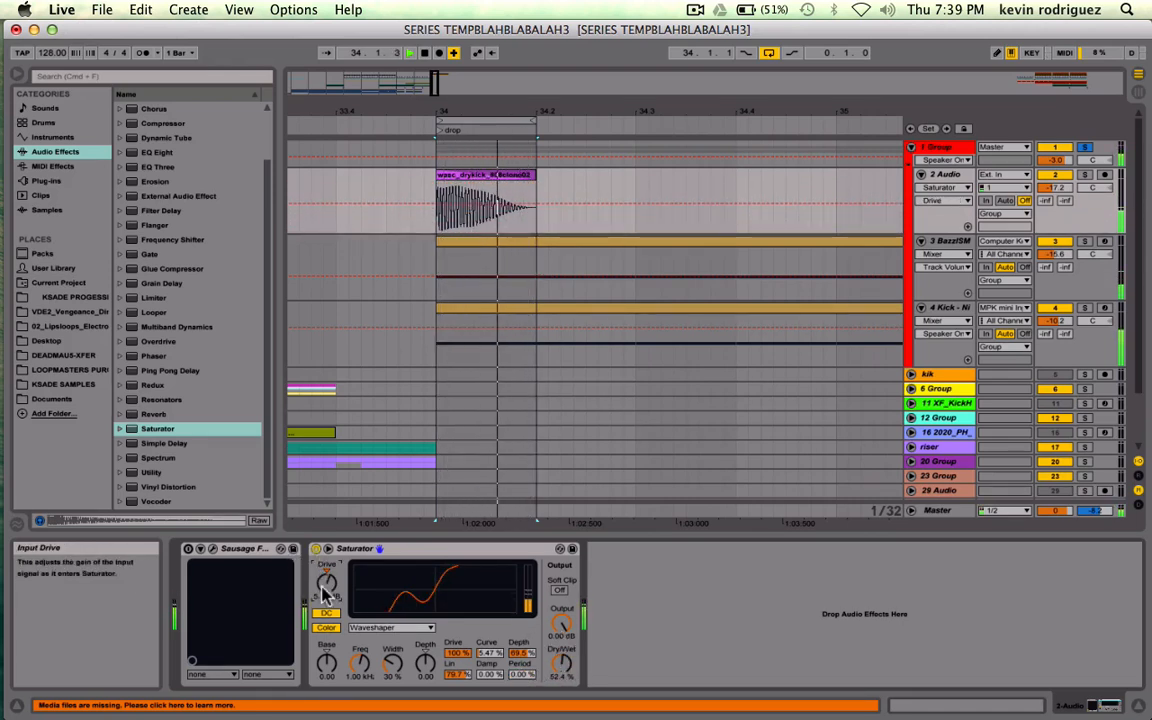
pyautogui.moveTo(327, 667); pyautogui.dragTo(327, 642)
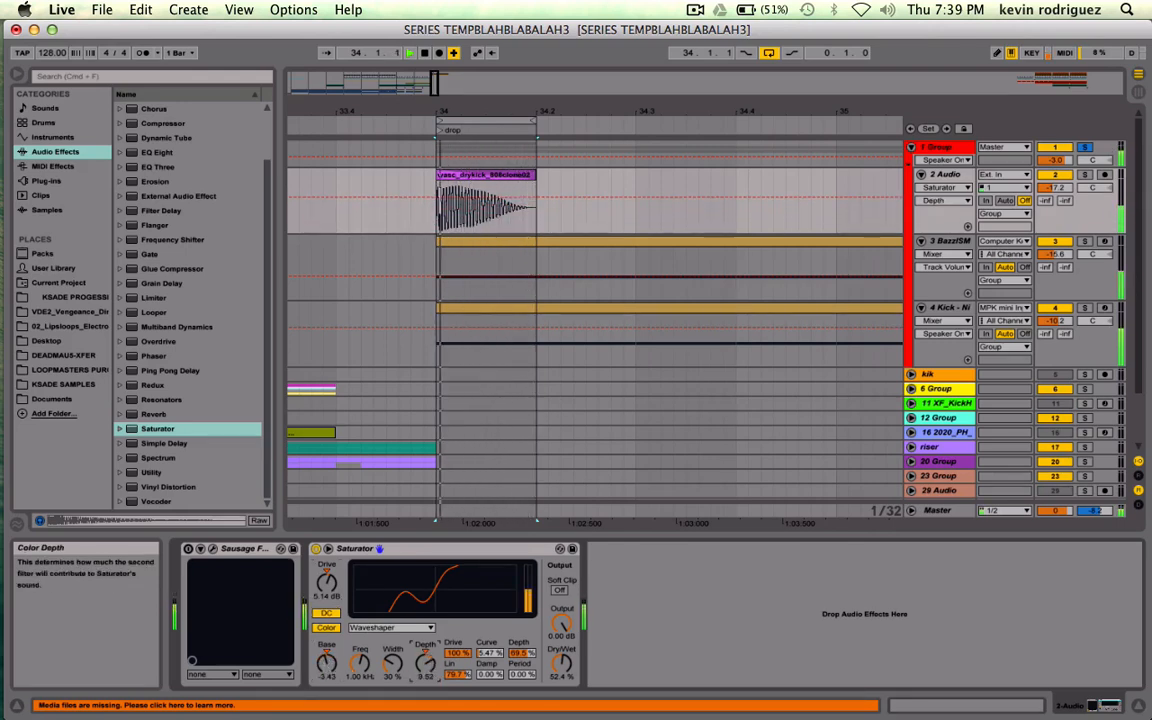
pyautogui.moveTo(372, 673); pyautogui.dragTo(392, 664)
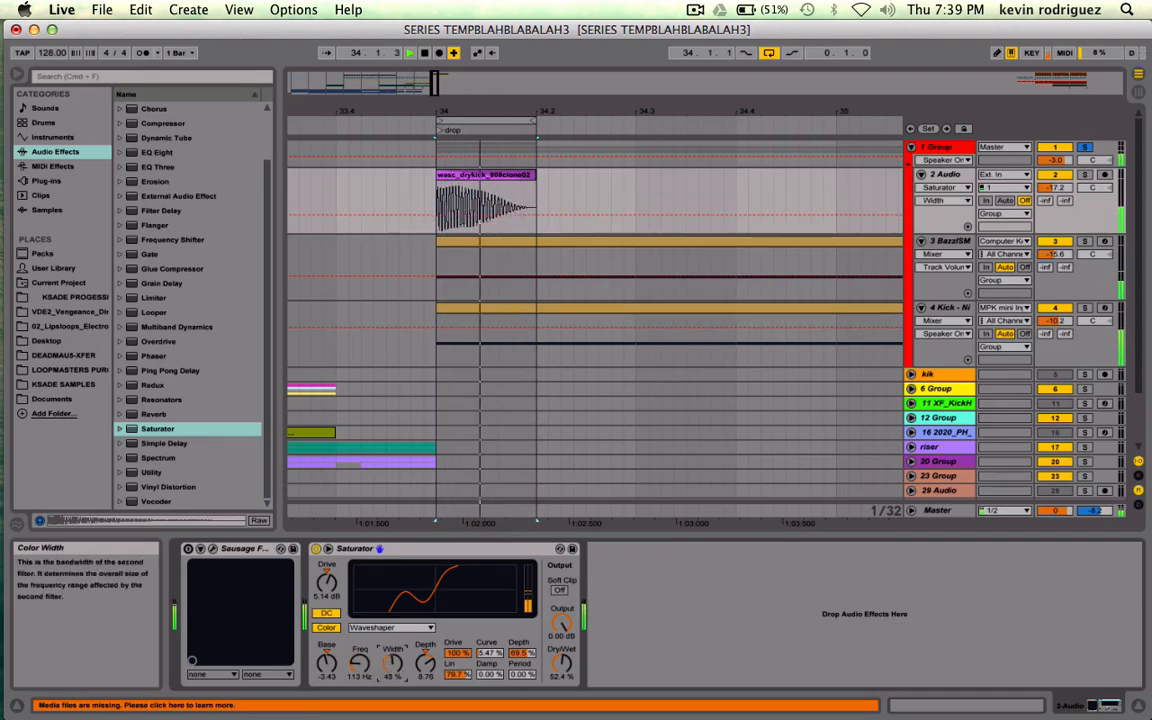
pyautogui.click(366, 663)
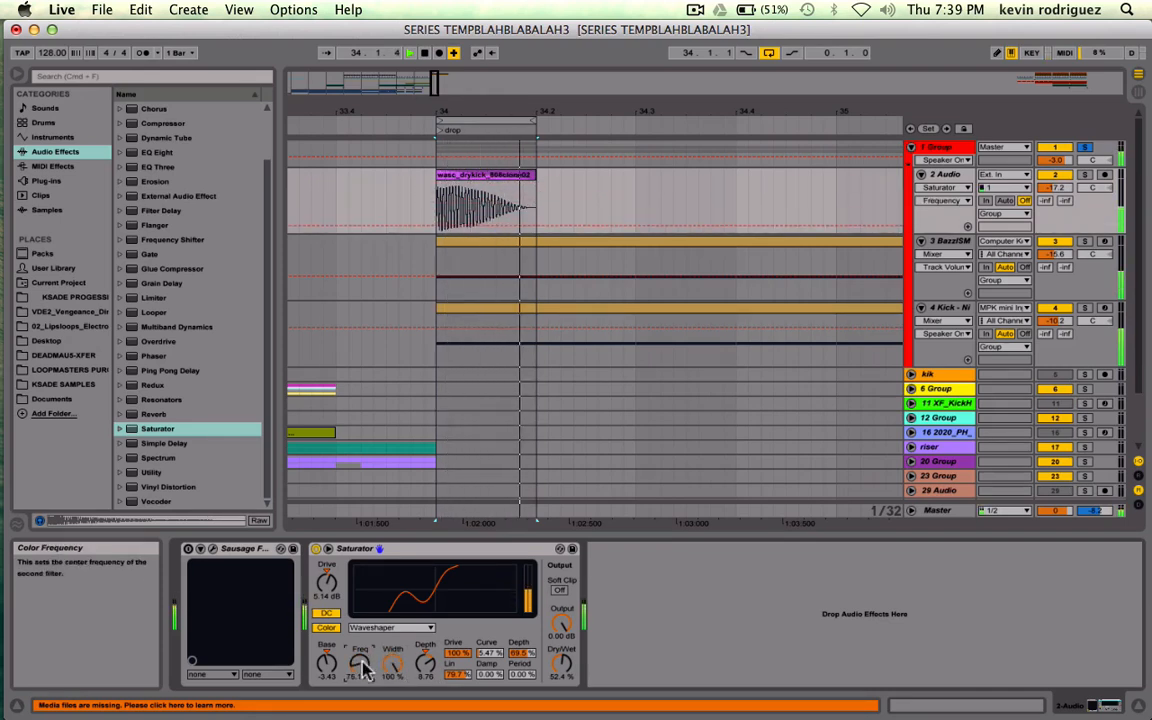
pyautogui.moveTo(326, 663); pyautogui.dragTo(326, 688)
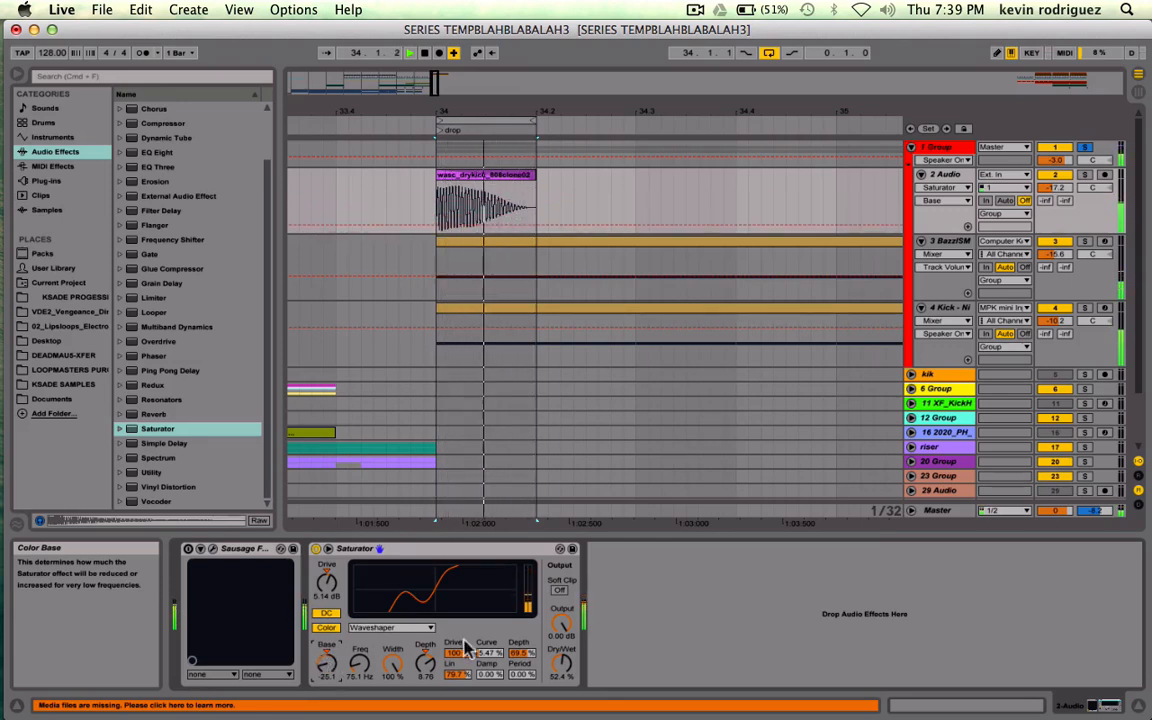
# - Compare the kick with Saturator bypassed and active, and switch Sausage Fattener back on
pyautogui.click(316, 549)
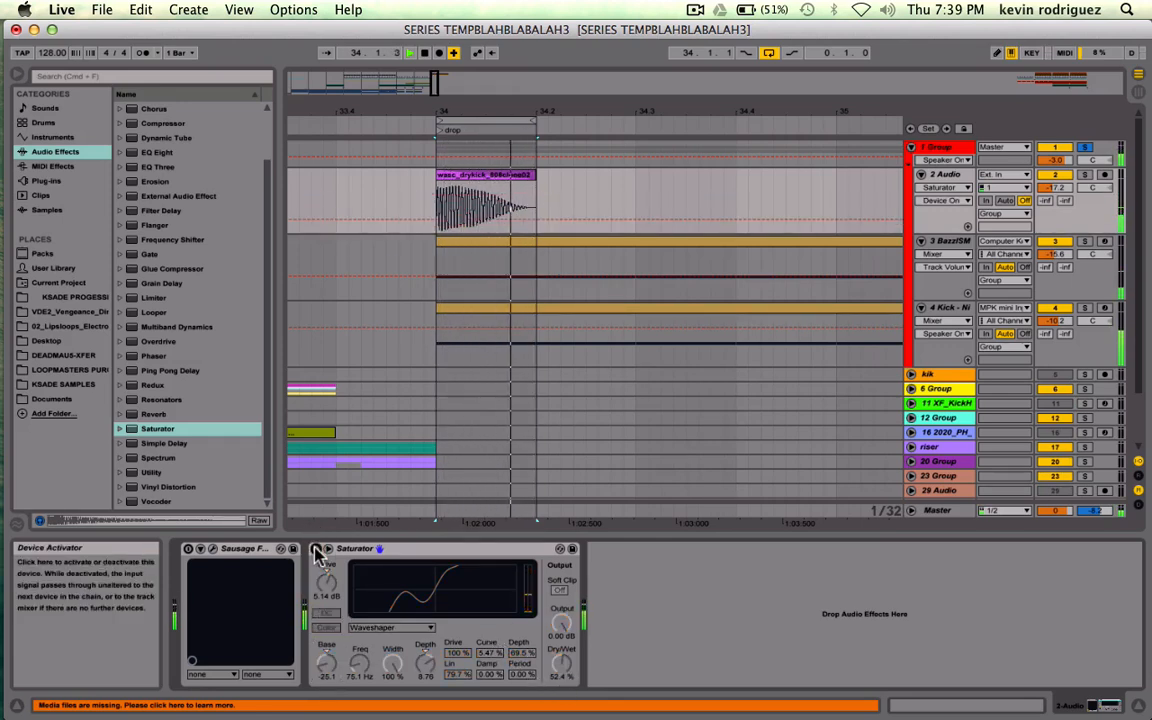
pyautogui.click(316, 549)
pyautogui.click(193, 552)
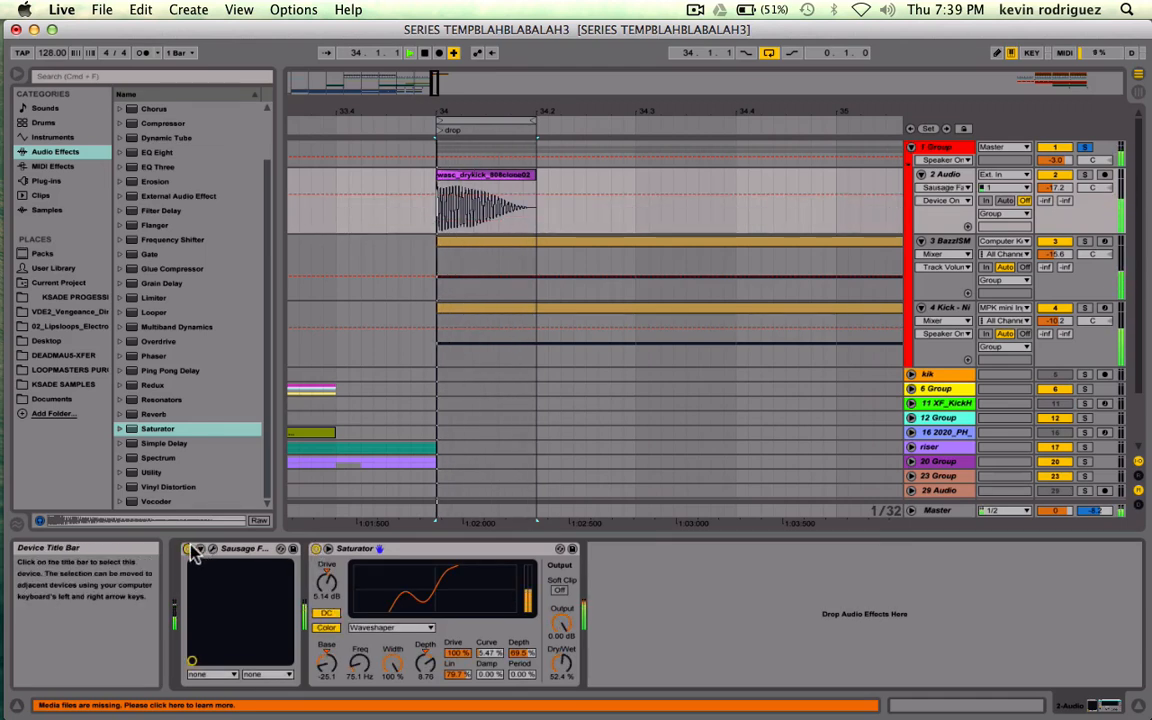
# - Unsolo 1 Group and duplicate the kick clip on 2 Audio 14 times, filling the drop from bar 34 to 37.4
pyautogui.click(1085, 148)
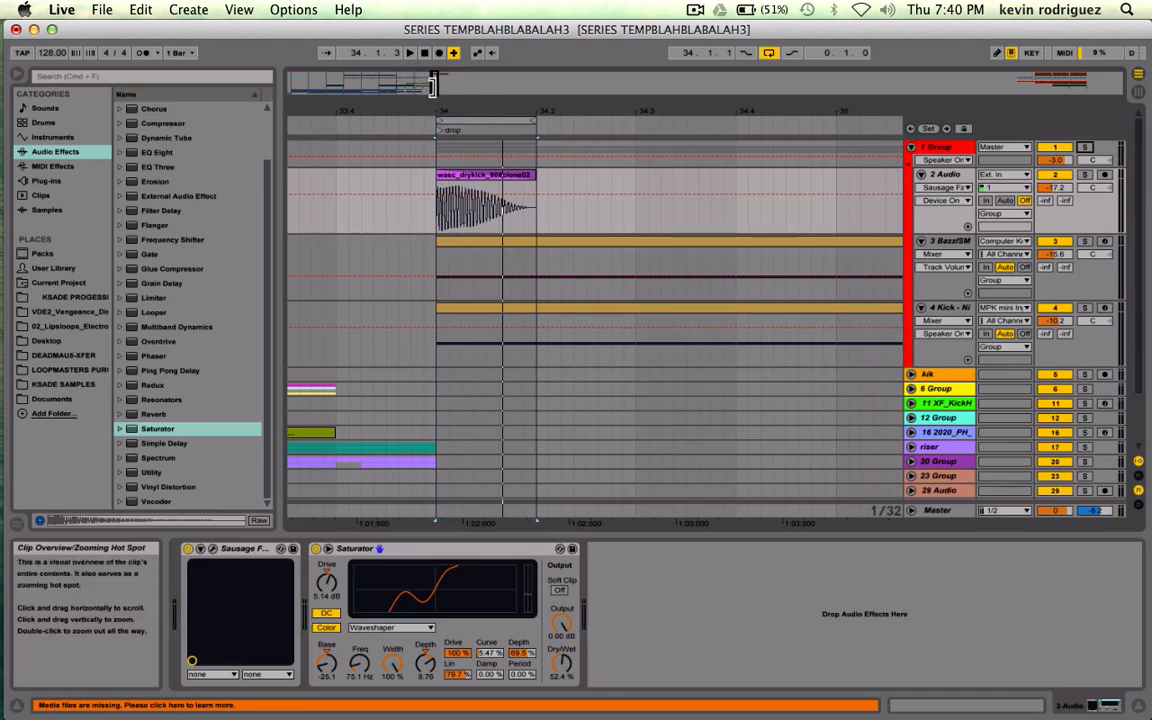
pyautogui.moveTo(517, 112); pyautogui.dragTo(517, 80)
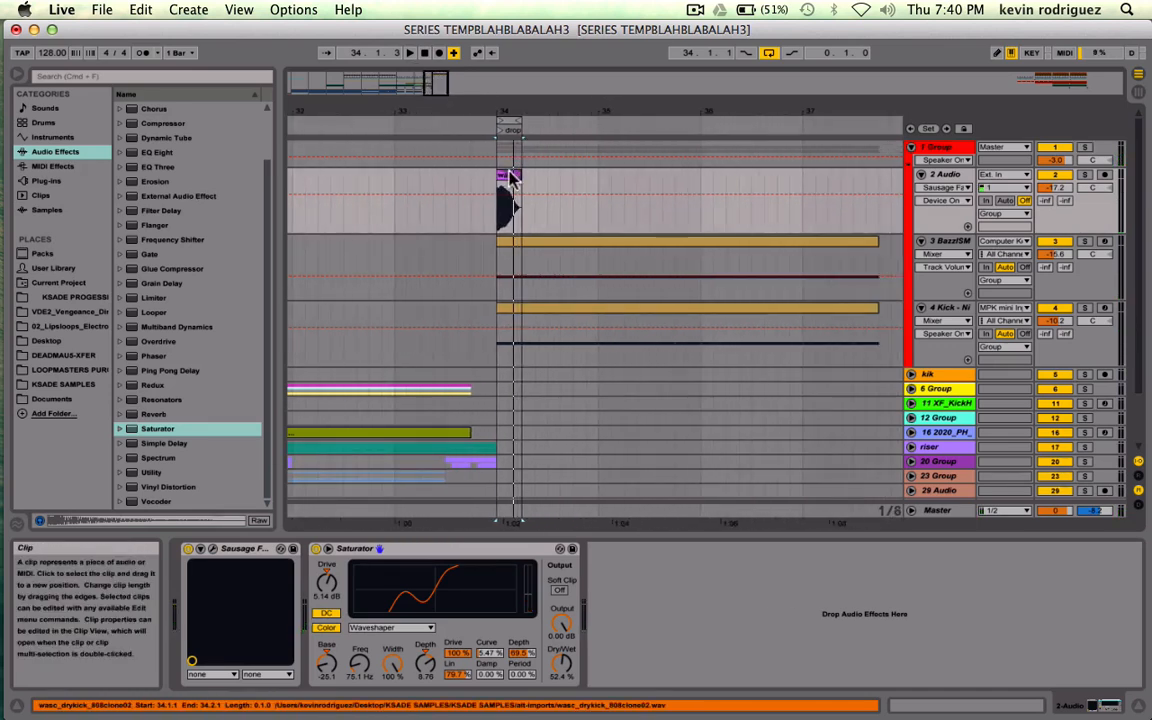
pyautogui.press('super+d')
pyautogui.press('super+d')
pyautogui.press('super+d')
pyautogui.press('super+d')
pyautogui.press('super+d')
pyautogui.press('super+d')
pyautogui.press('super+d')
pyautogui.press('super+d')
pyautogui.press('super+d')
pyautogui.press('super+d')
pyautogui.press('super+d')
pyautogui.press('super+d')
pyautogui.press('super+d')
pyautogui.press('super+d')
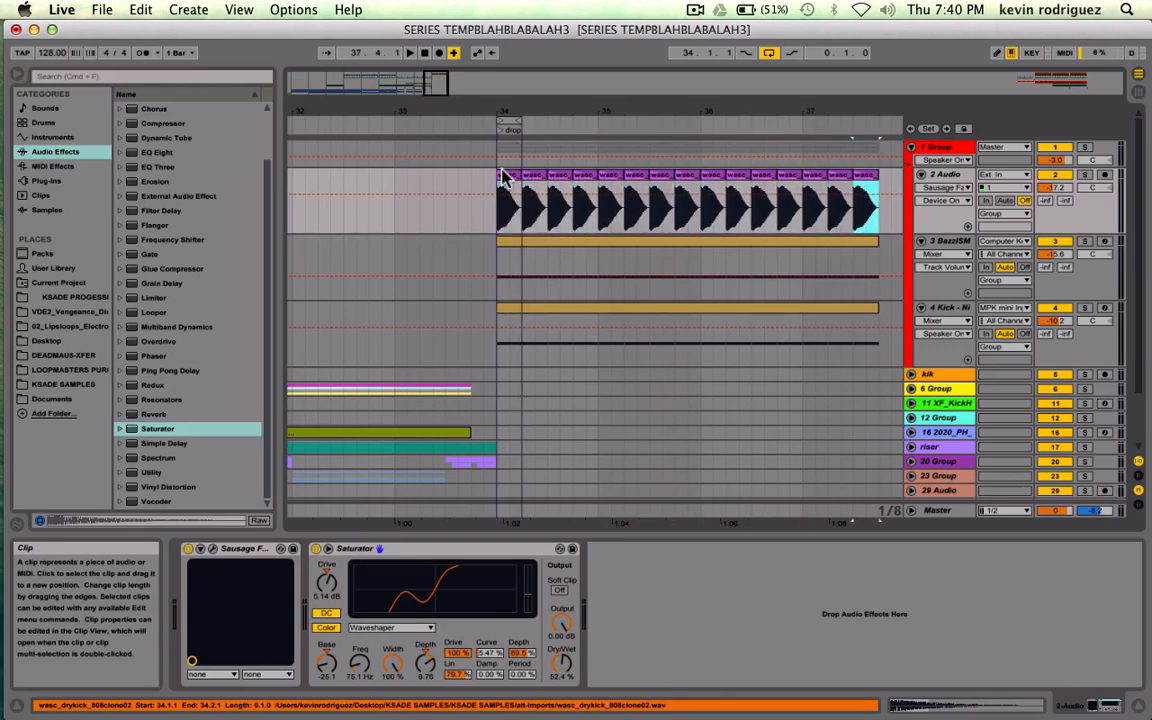
# - Extend the arrangement loop to cover the whole kick pattern, starting at 34.1.1 with a length of 3.3.0
pyautogui.click(762, 160)
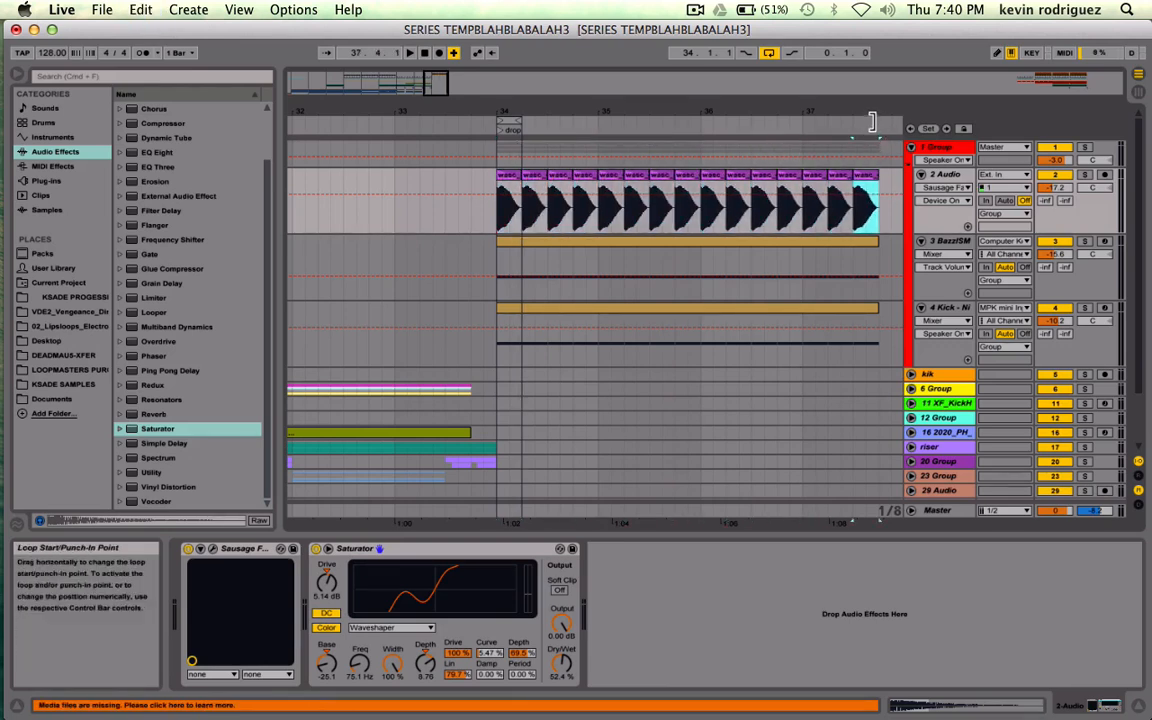
pyautogui.click(873, 122)
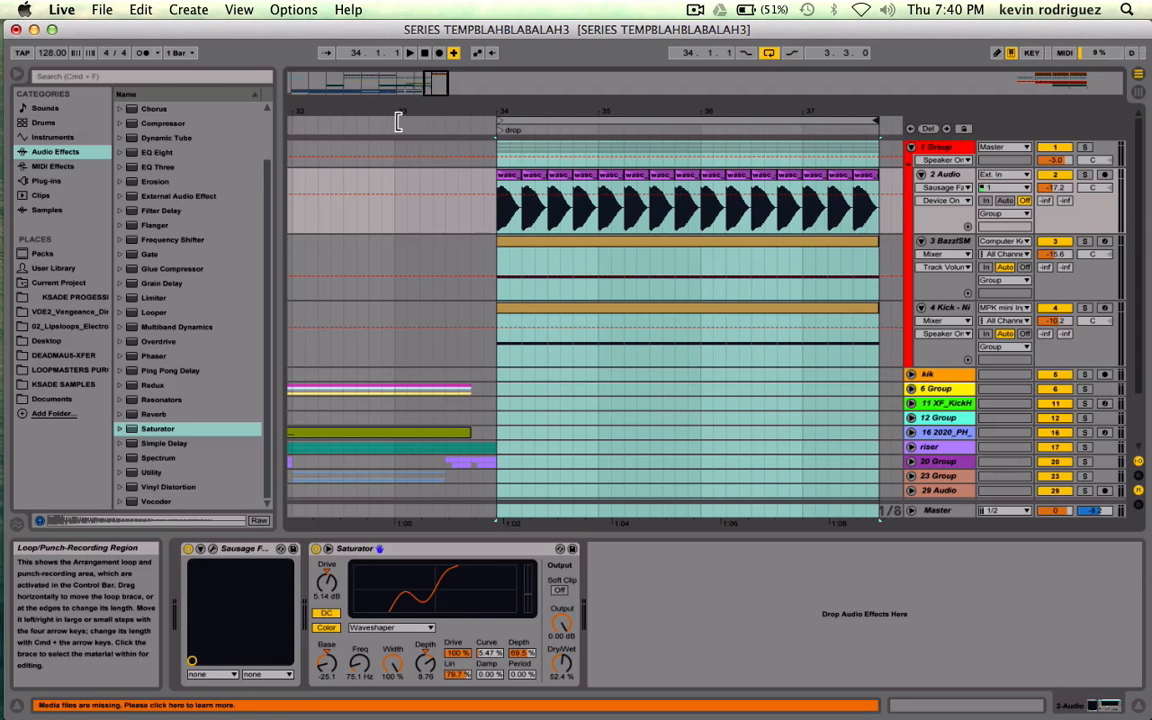
pyautogui.moveTo(398, 121); pyautogui.dragTo(501, 118)
pyautogui.moveTo(878, 121)
pyautogui.mouseDown()
pyautogui.moveTo(840, 120)
pyautogui.moveTo(878, 120)
pyautogui.mouseUp()
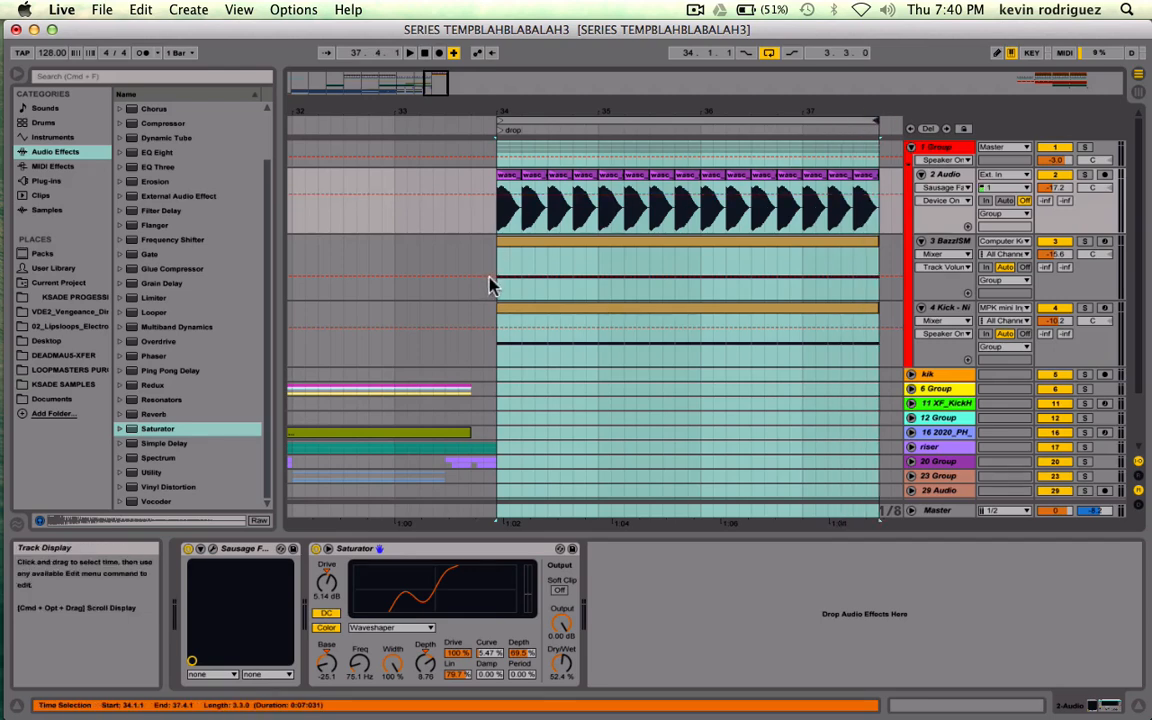
# - Look at the Kick synthesizer's settings on track 4 and the BazzISM2 device on track 3
pyautogui.click(547, 312)
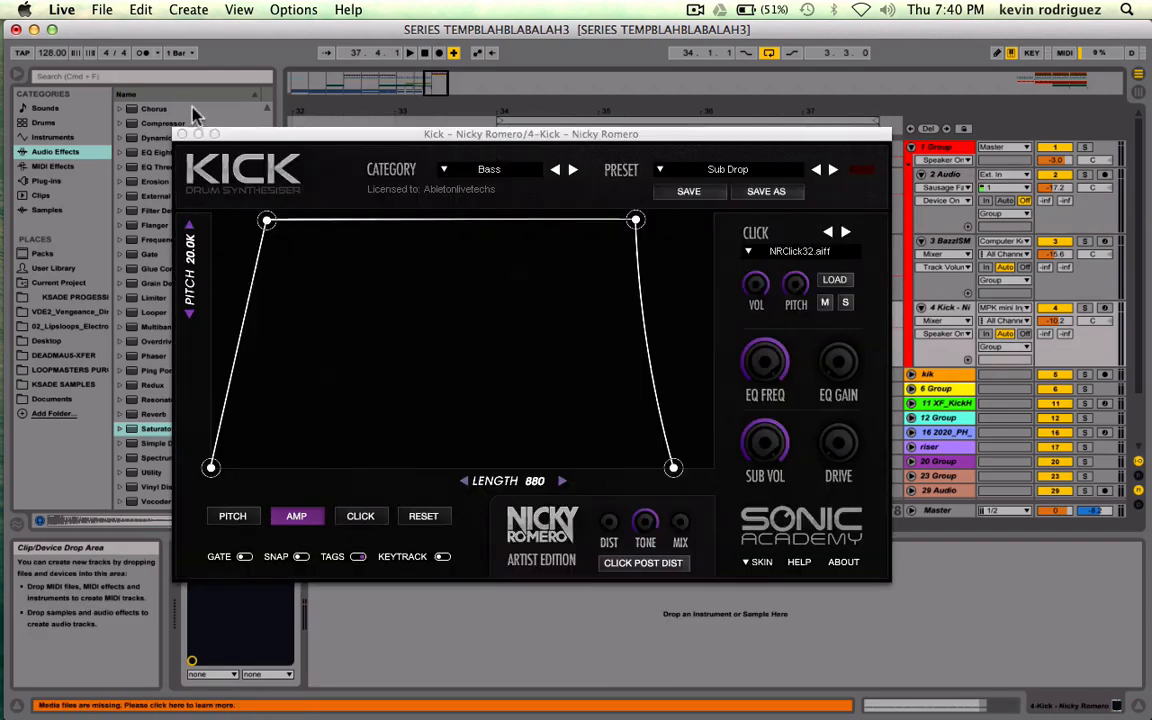
pyautogui.click(181, 134)
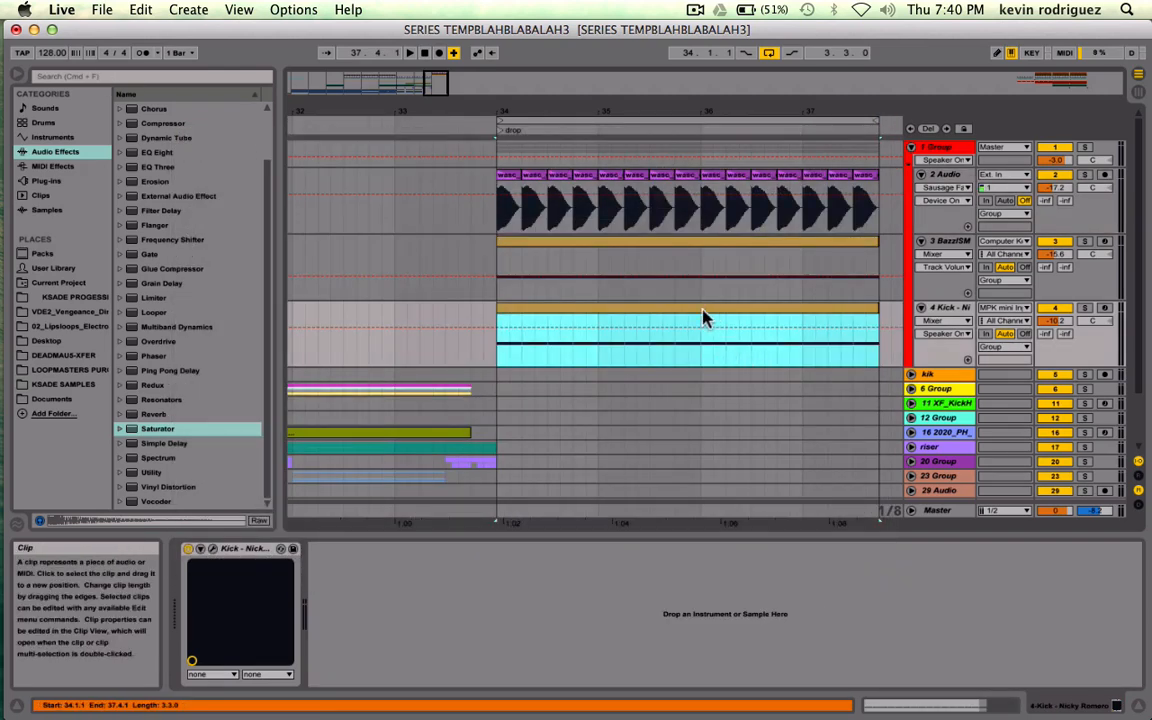
pyautogui.click(636, 250)
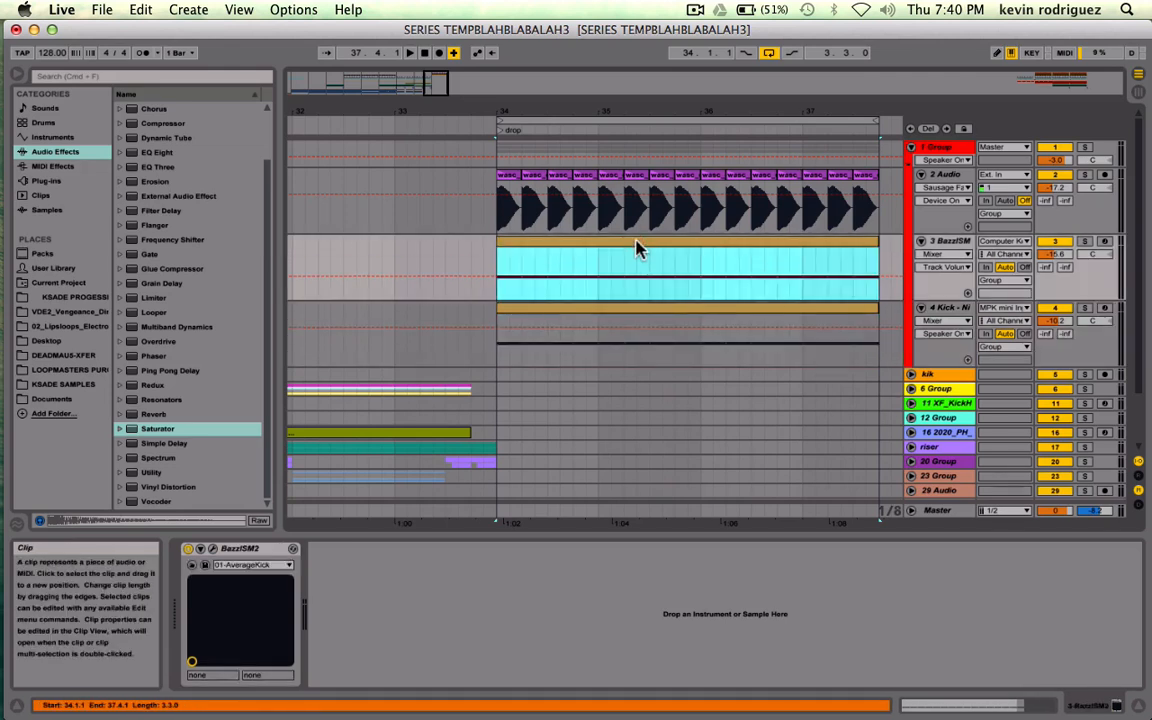
pyautogui.click(585, 175)
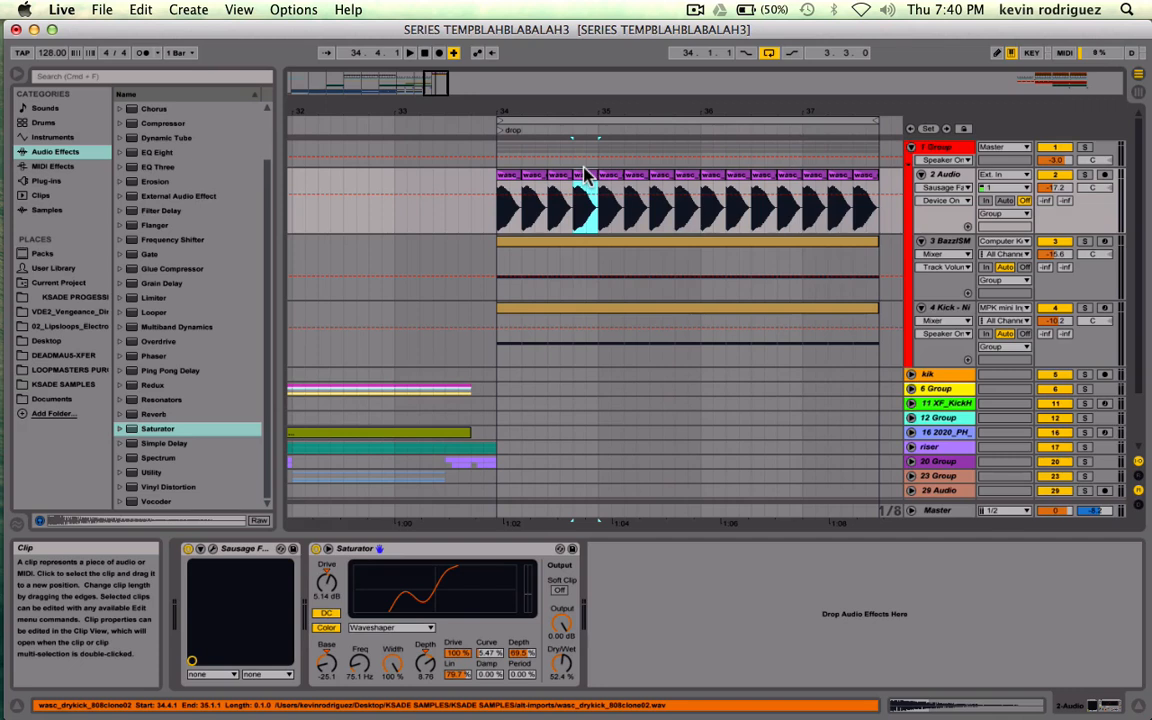
pyautogui.press('super+l')
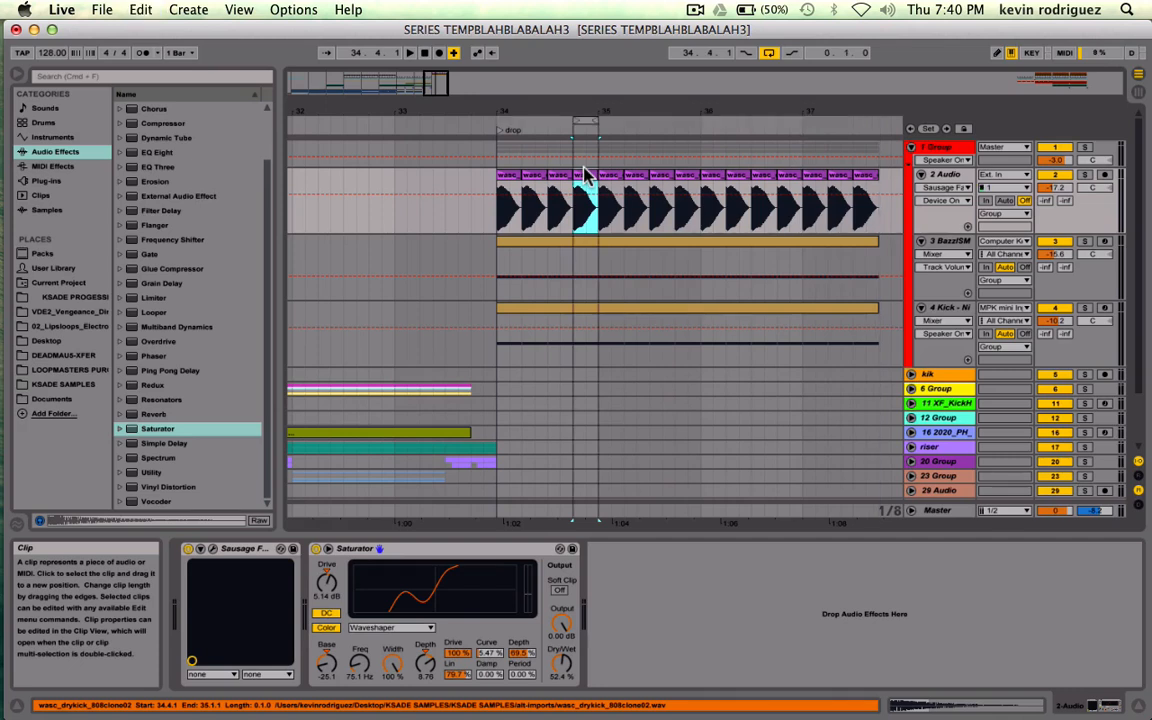
pyautogui.click(643, 314)
pyautogui.press('super+l')
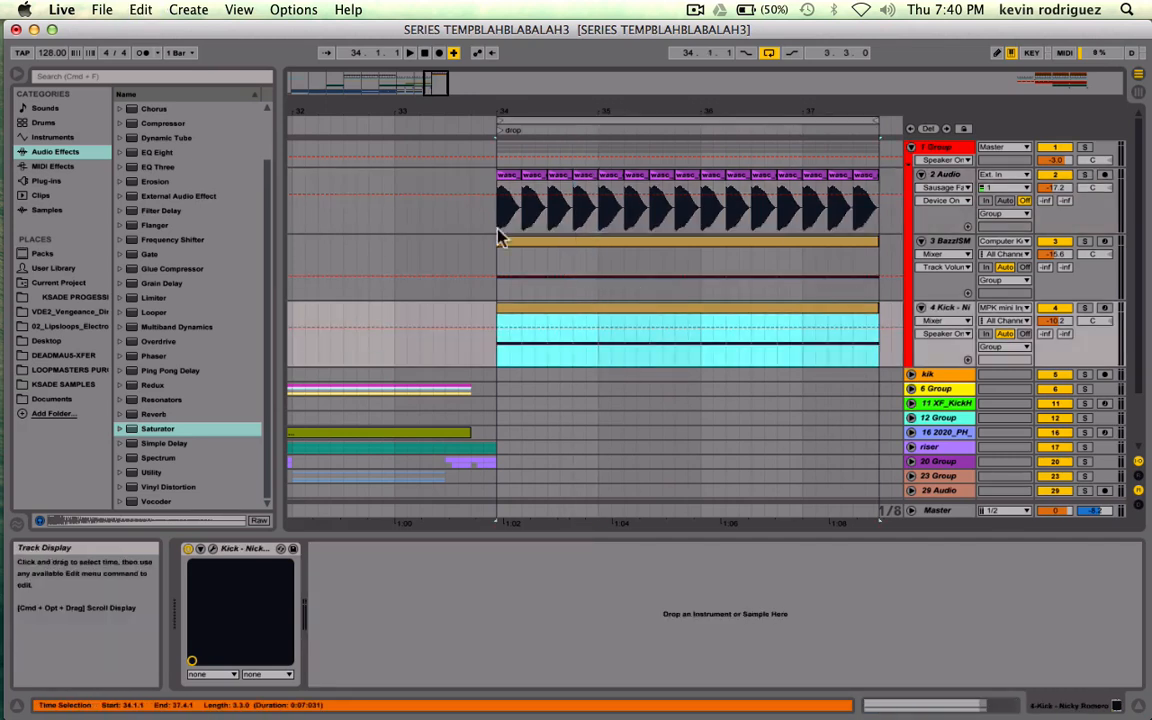
# - Fold 1 Group and play the build section through its transition into the drop
pyautogui.click(910, 147)
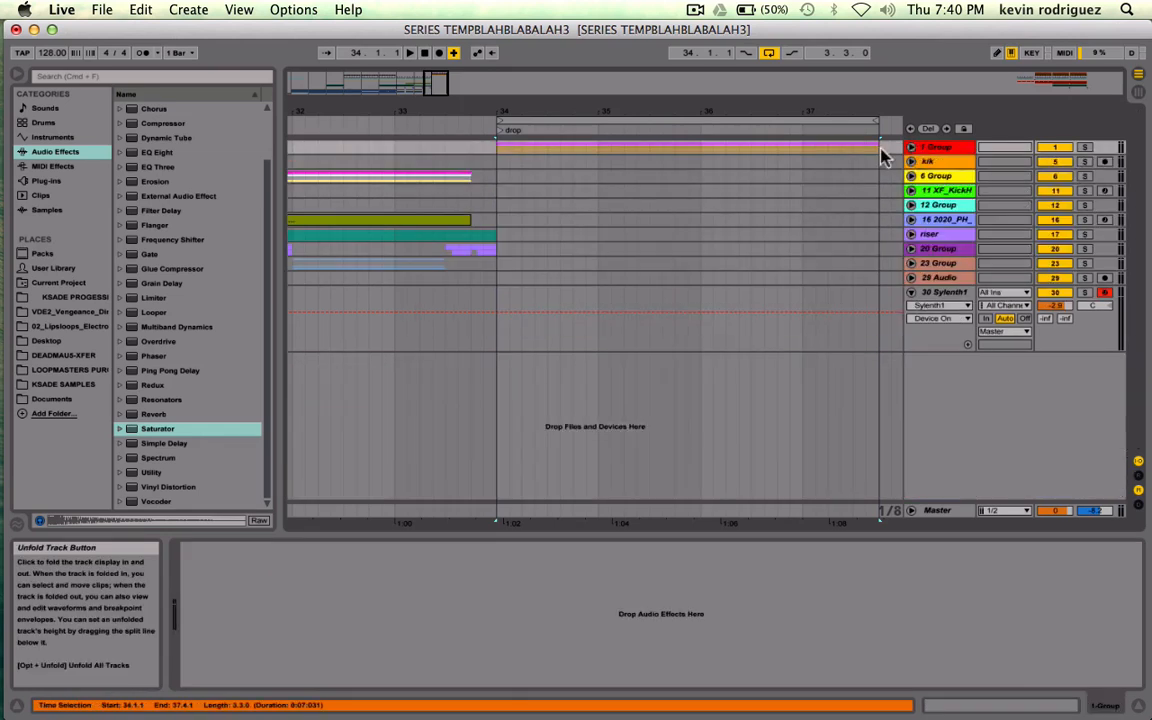
pyautogui.click(398, 172)
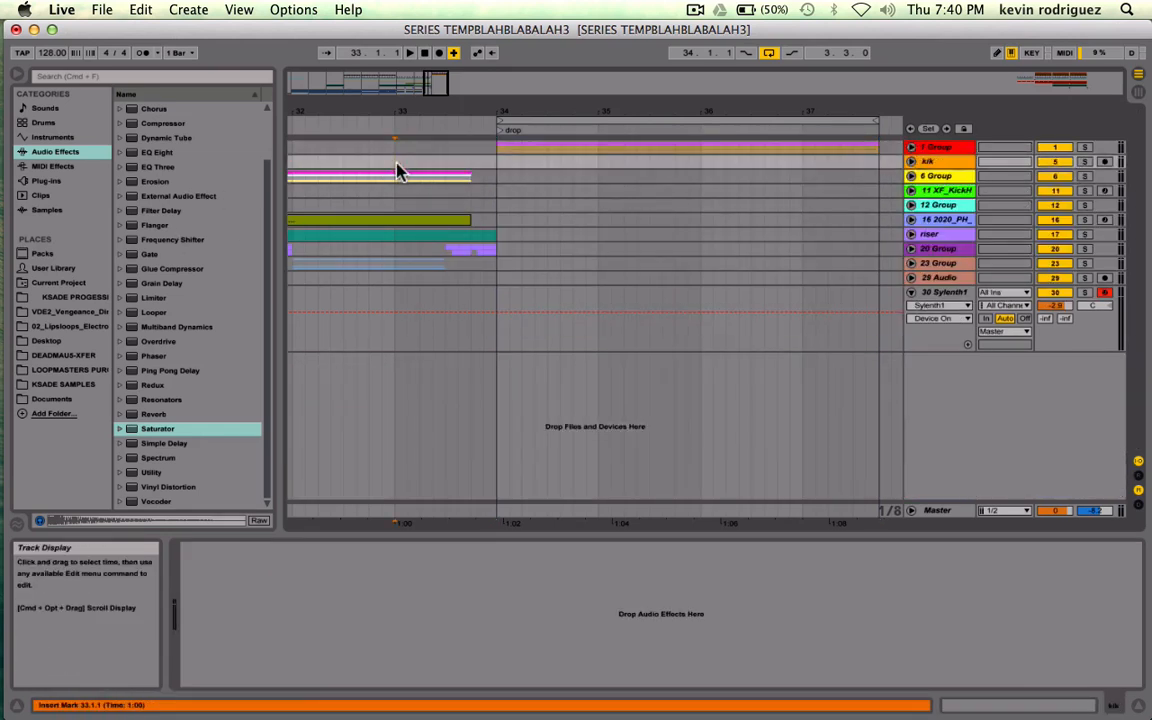
pyautogui.press('space')
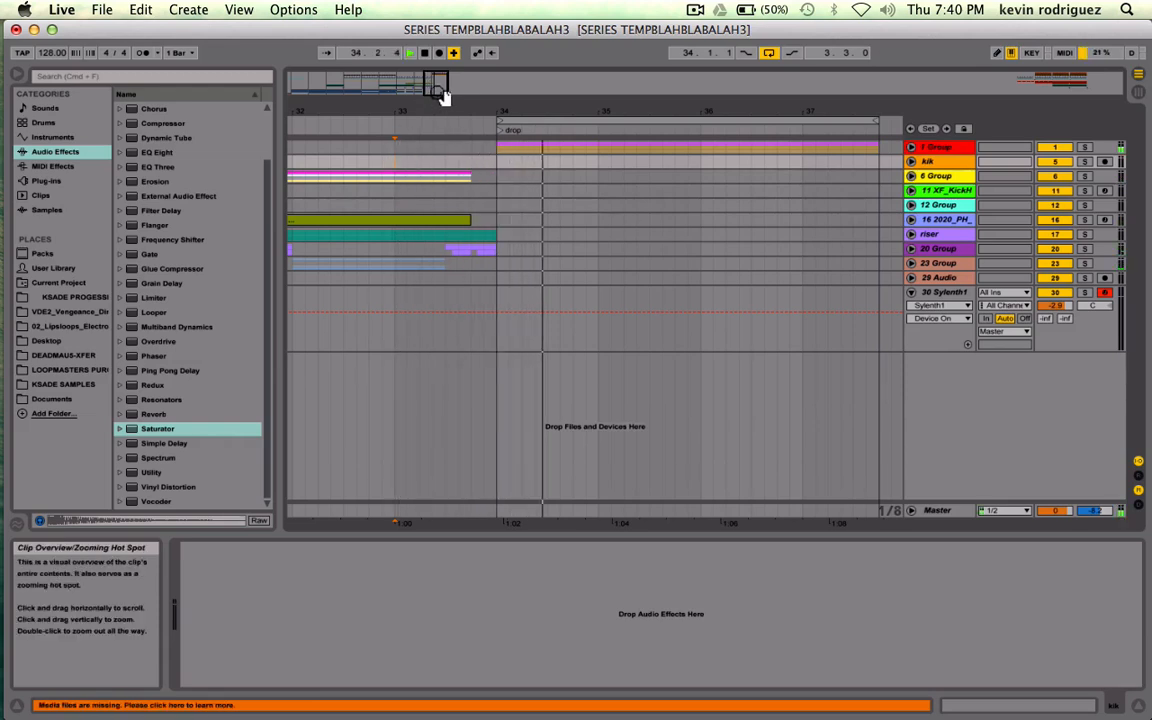
pyautogui.moveTo(441, 89); pyautogui.dragTo(441, 35)
pyautogui.click(537, 200)
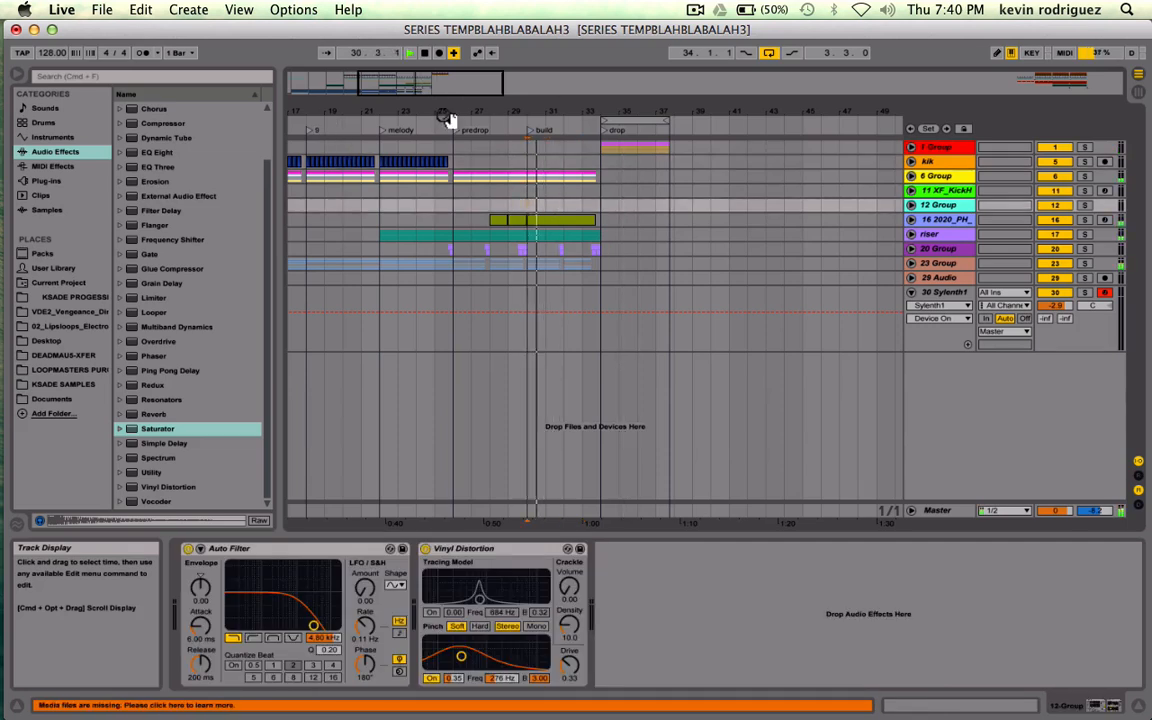
pyautogui.hscroll(-4, 485, 192)
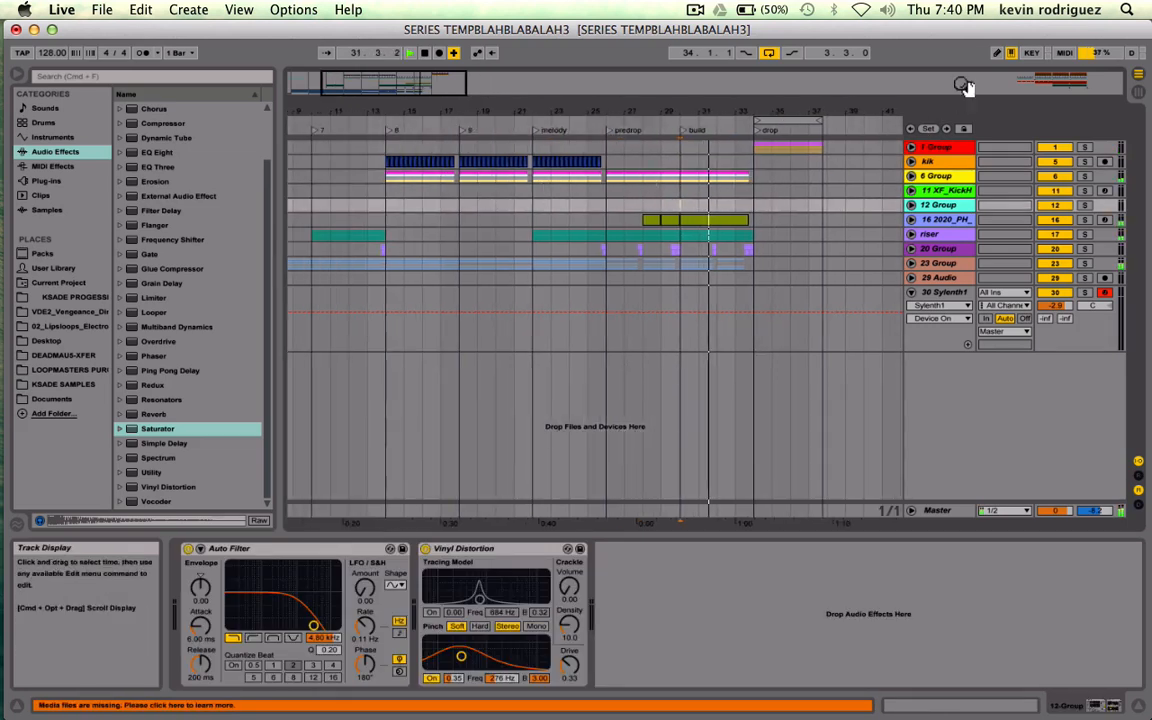
pyautogui.click(693, 10)
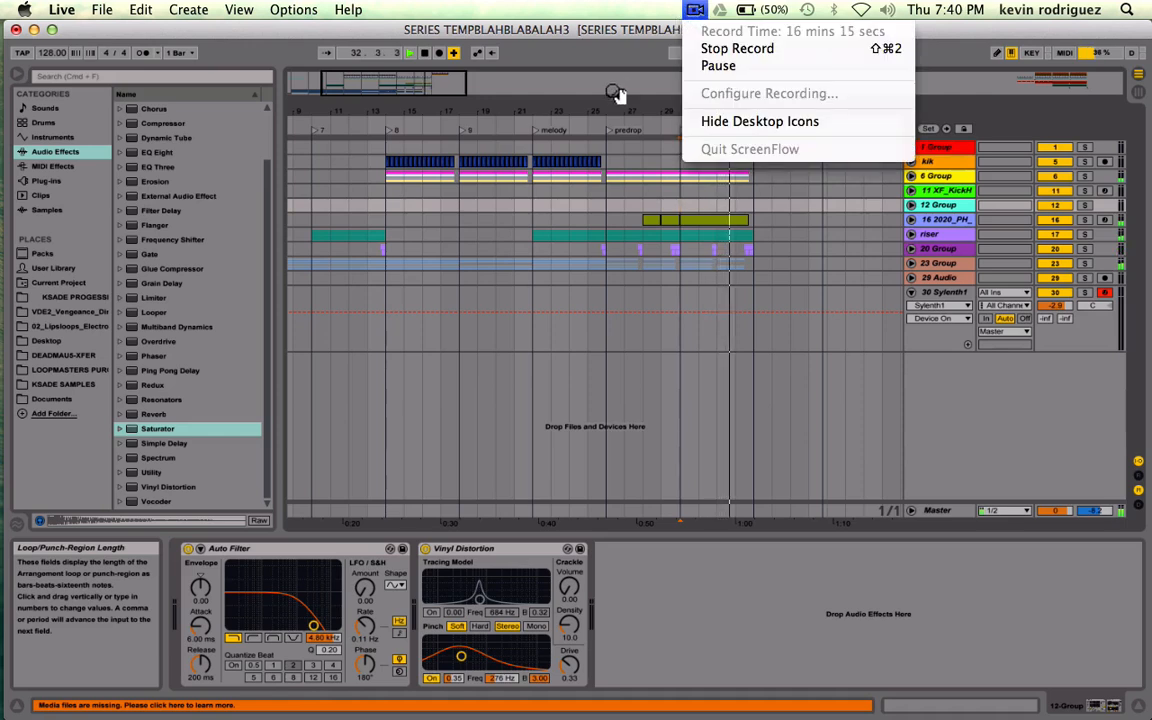
pyautogui.click(617, 70)
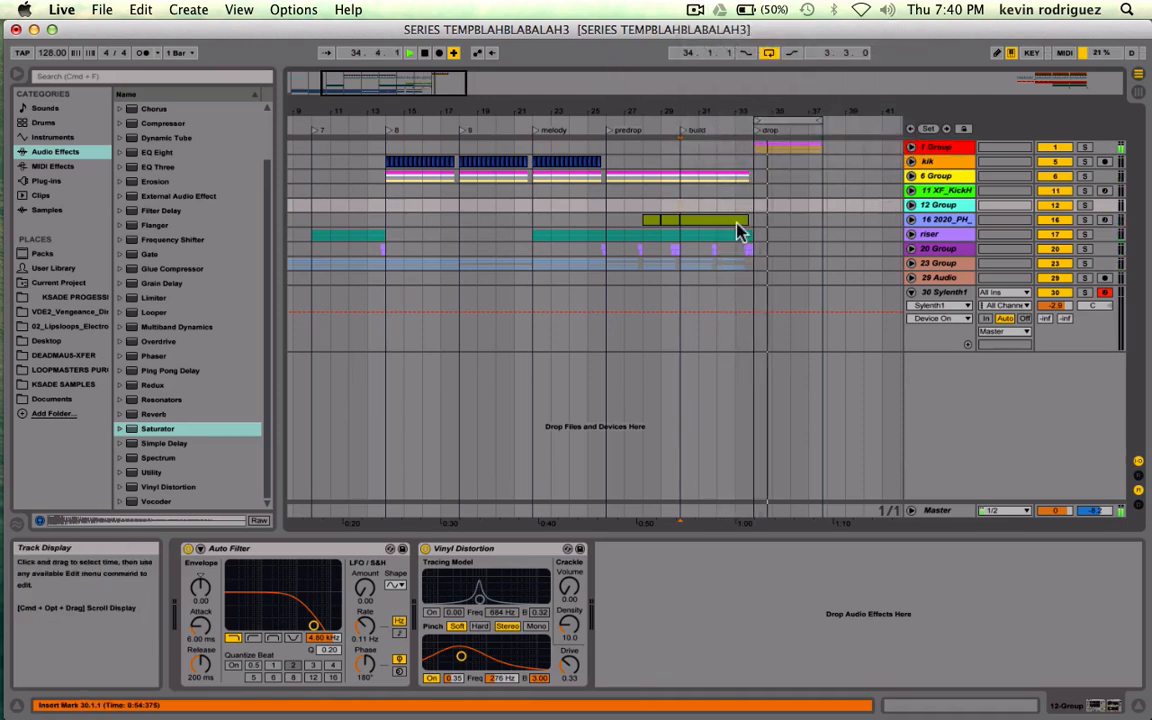
pyautogui.press('space')
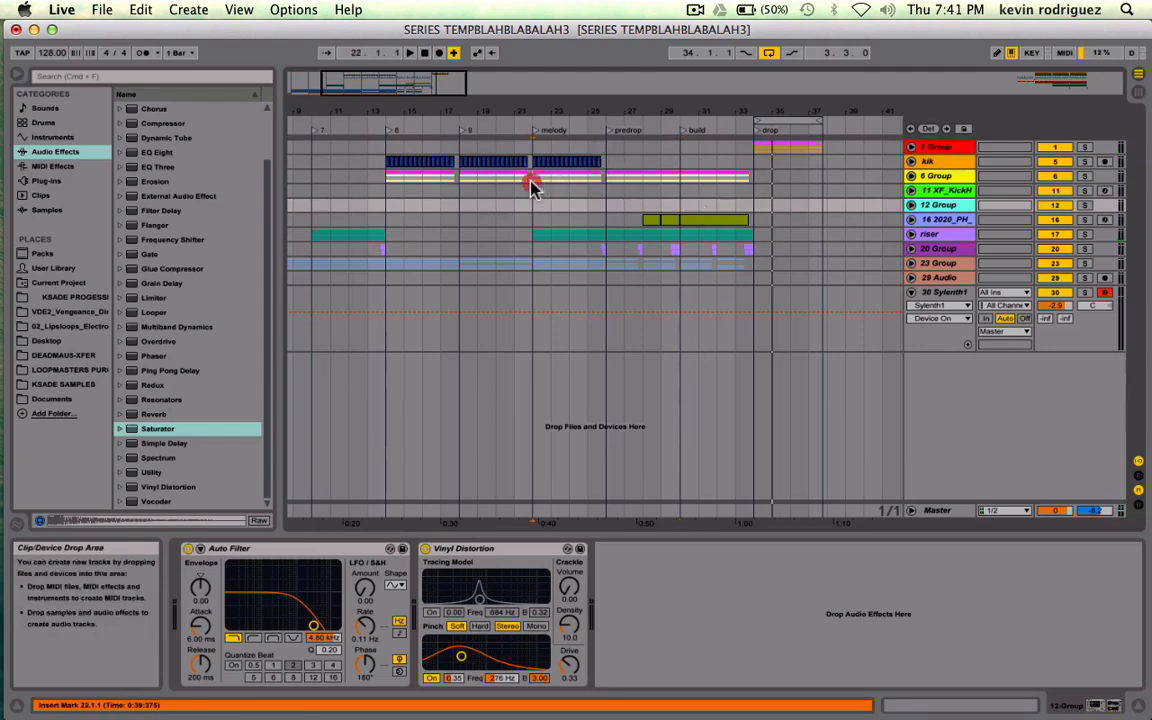
# - Play 6 Group soloed from the melody section at bar 22 and unfold it to show its percussion tracks
pyautogui.click(532, 180)
pyautogui.press('space')
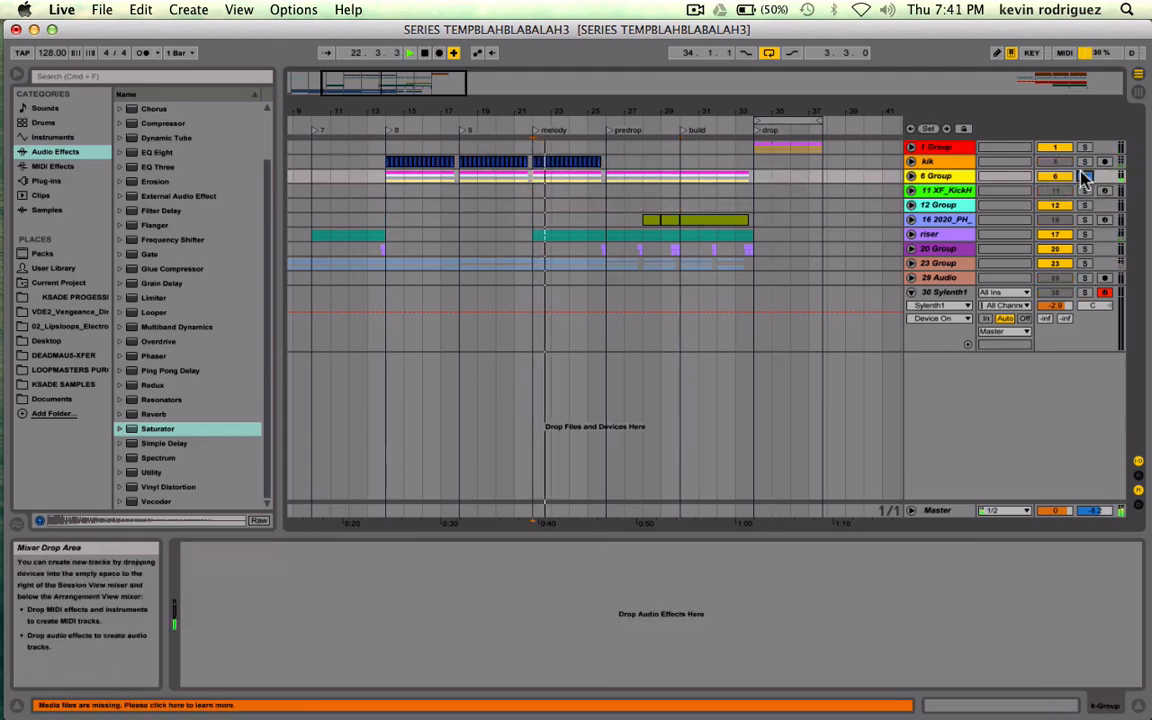
pyautogui.click(911, 176)
pyautogui.scroll(-2, 630, 250)
pyautogui.scroll(3, 628, 252)
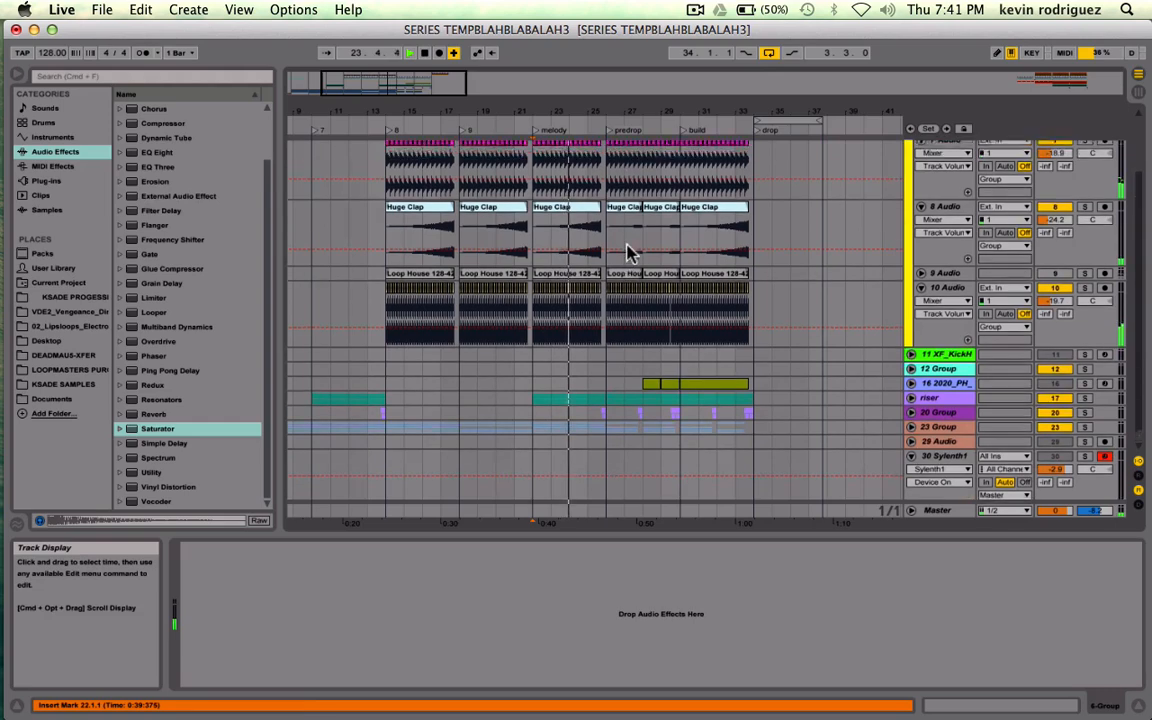
# - Copy 6 Group's predrop percussion from bars 26 to 30 and paste it at the drop's start, bar 34
pyautogui.moveTo(535, 224); pyautogui.dragTo(601, 386)
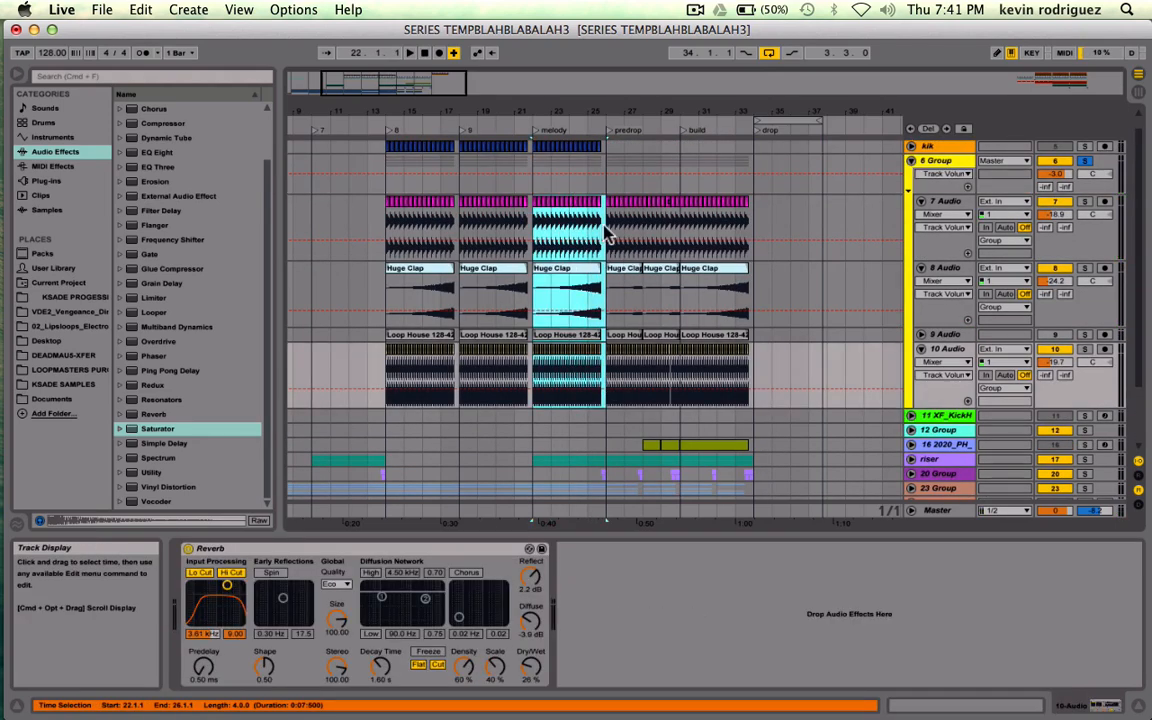
pyautogui.click(607, 218)
pyautogui.moveTo(611, 222); pyautogui.dragTo(673, 407)
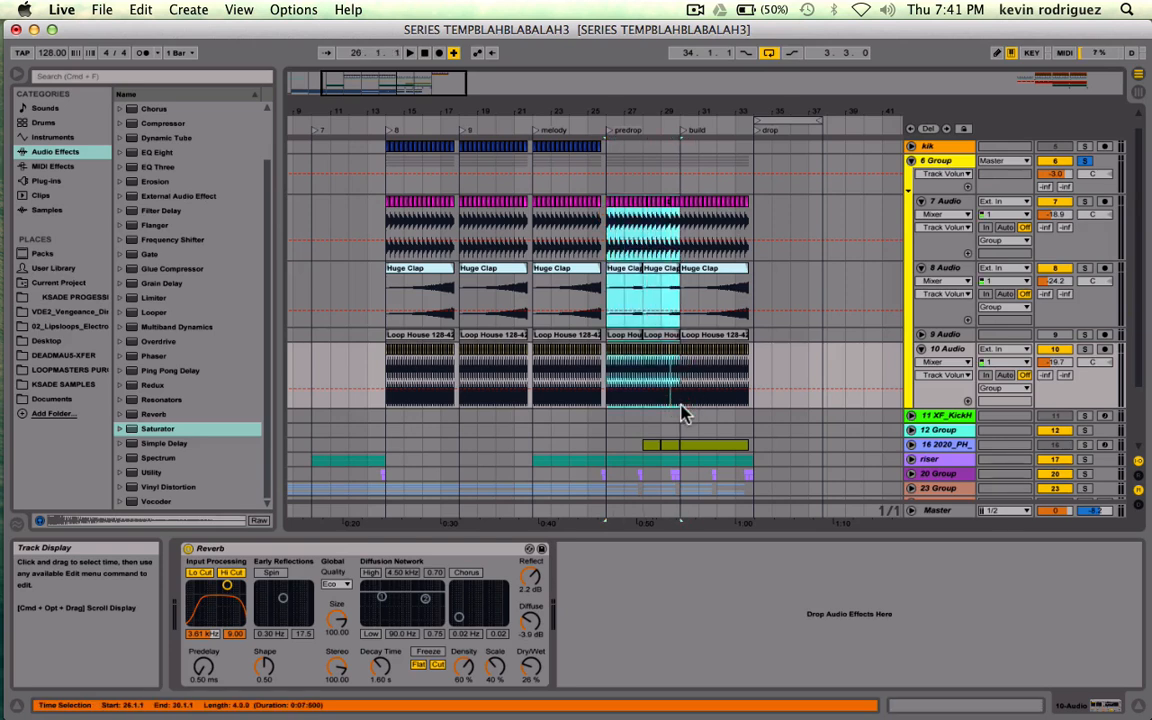
pyautogui.click(755, 222)
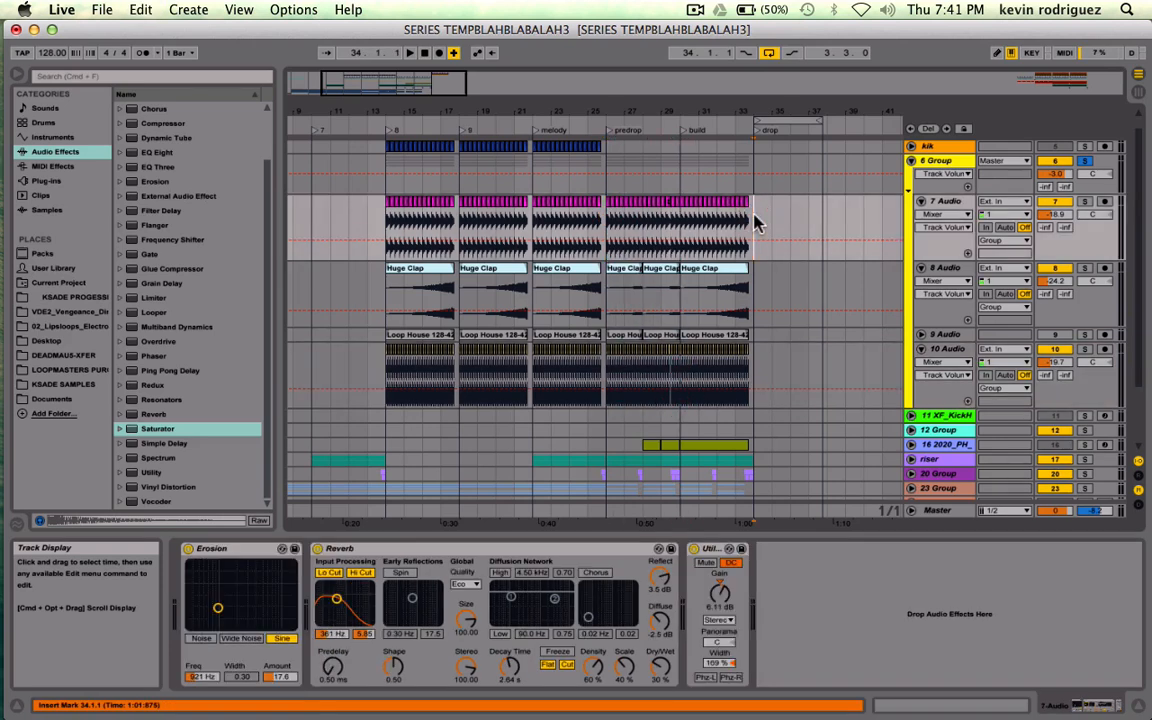
pyautogui.press('super+v')
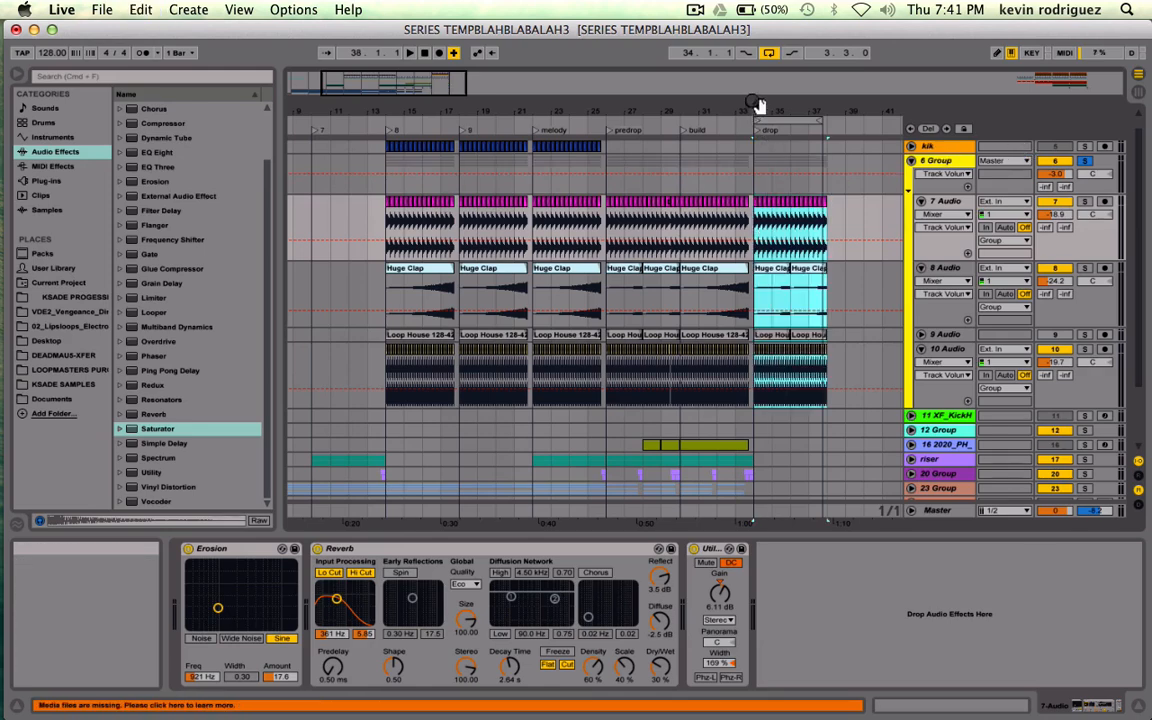
# - Play the drop percussion, extend the arrangement loop to a length of 4.0.0, and unsolo 6 Group
pyautogui.moveTo(441, 86); pyautogui.dragTo(499, 259)
pyautogui.hscroll(7, 497, 258)
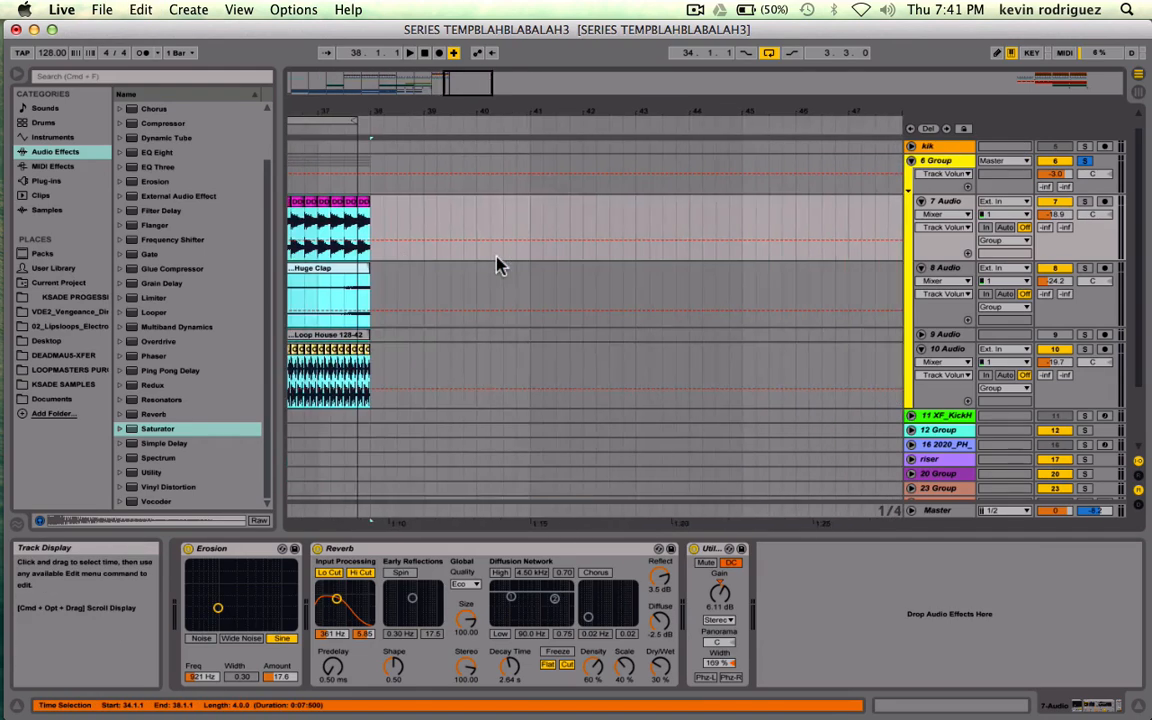
pyautogui.hscroll(-5, 499, 263)
pyautogui.press('space')
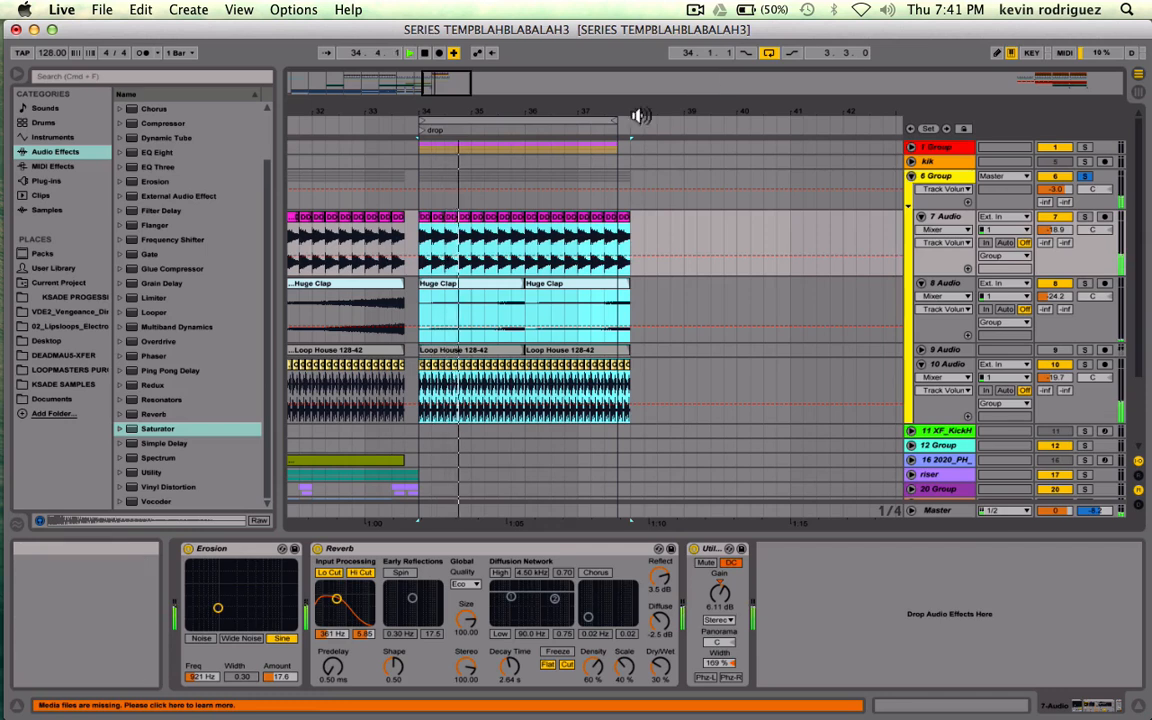
pyautogui.moveTo(615, 120); pyautogui.dragTo(629, 119)
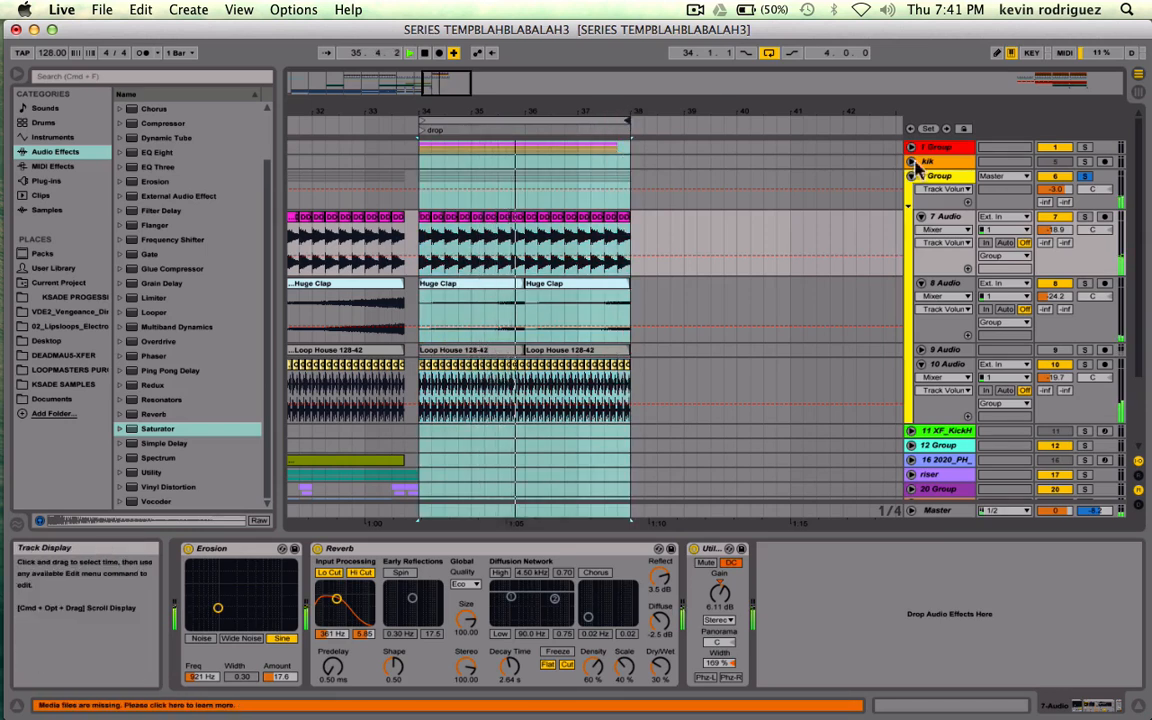
pyautogui.click(1086, 177)
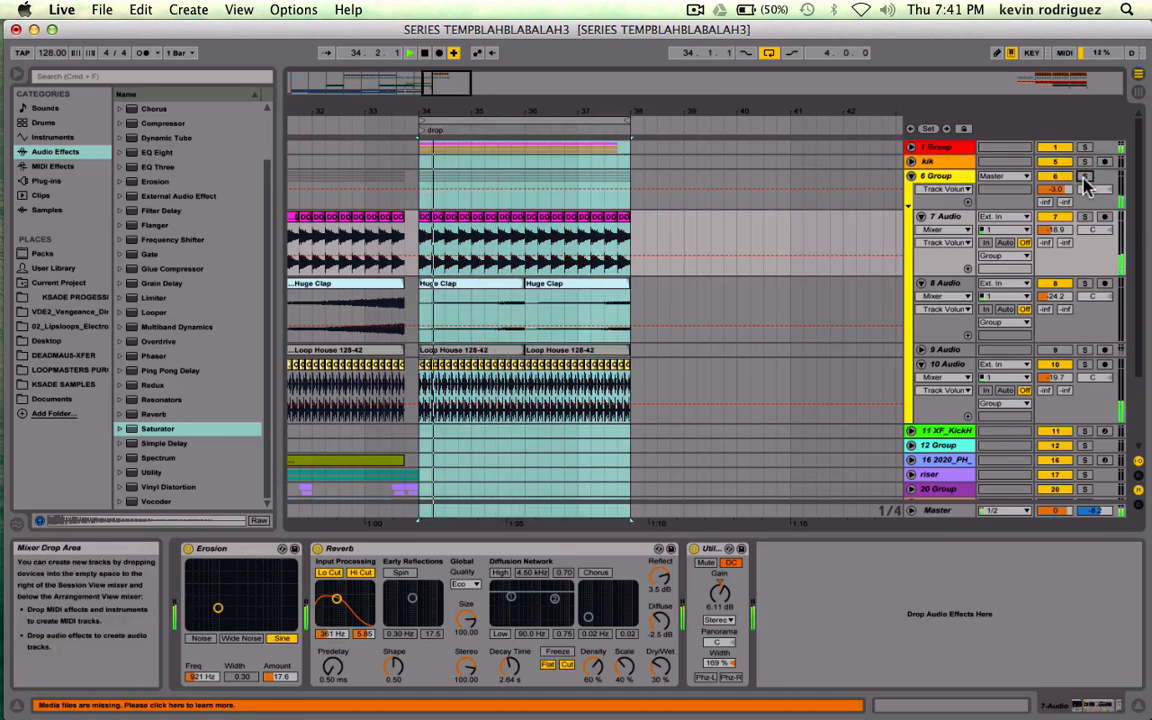
# - Audition the Huge Clap layer on 8 Audio in solo within the drop, then unsolo it
pyautogui.click(1086, 230)
pyautogui.click(1086, 207)
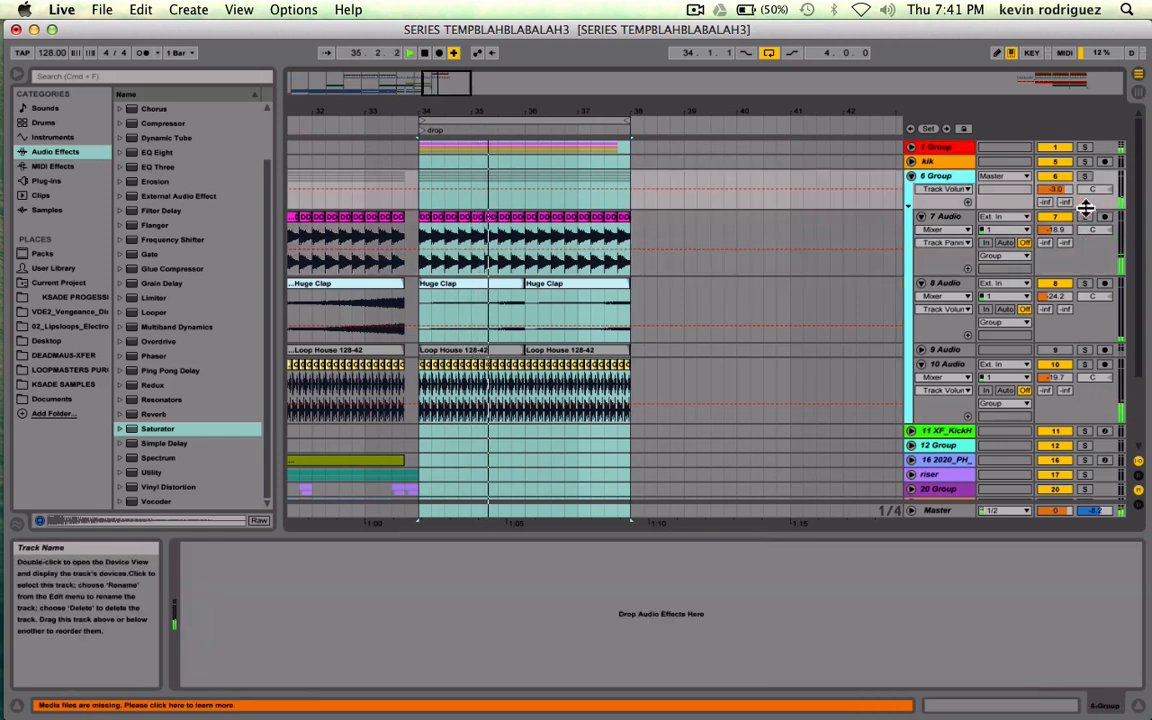
pyautogui.click(1085, 285)
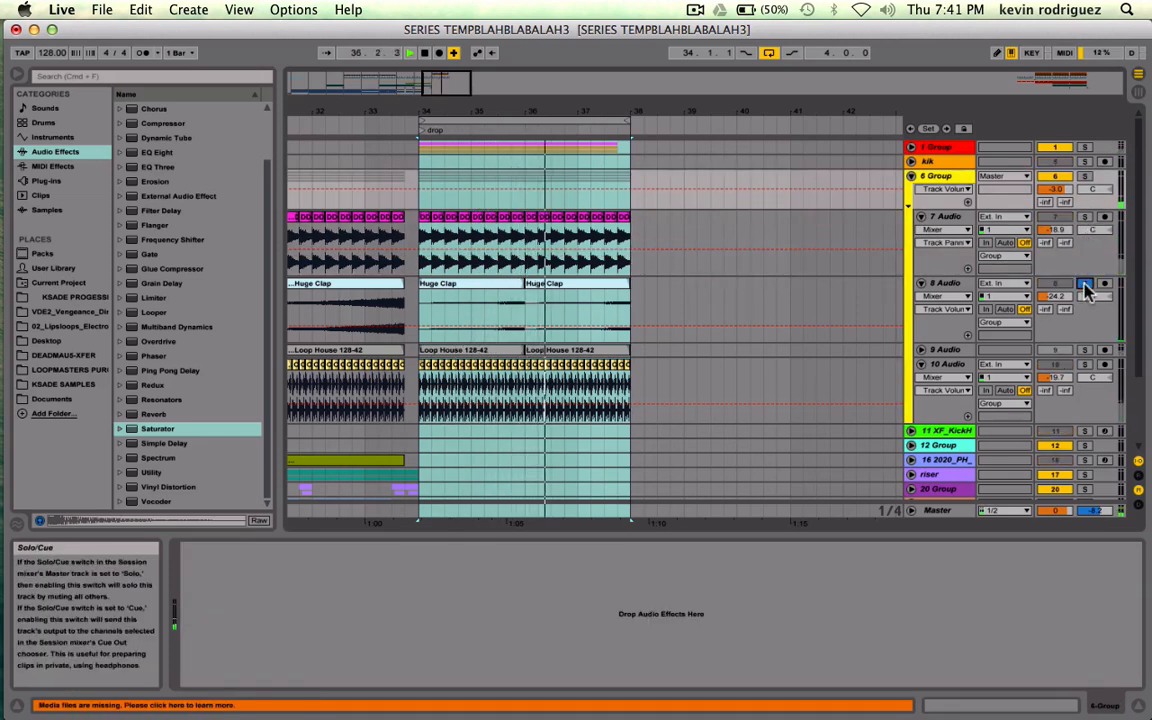
pyautogui.click(1086, 285)
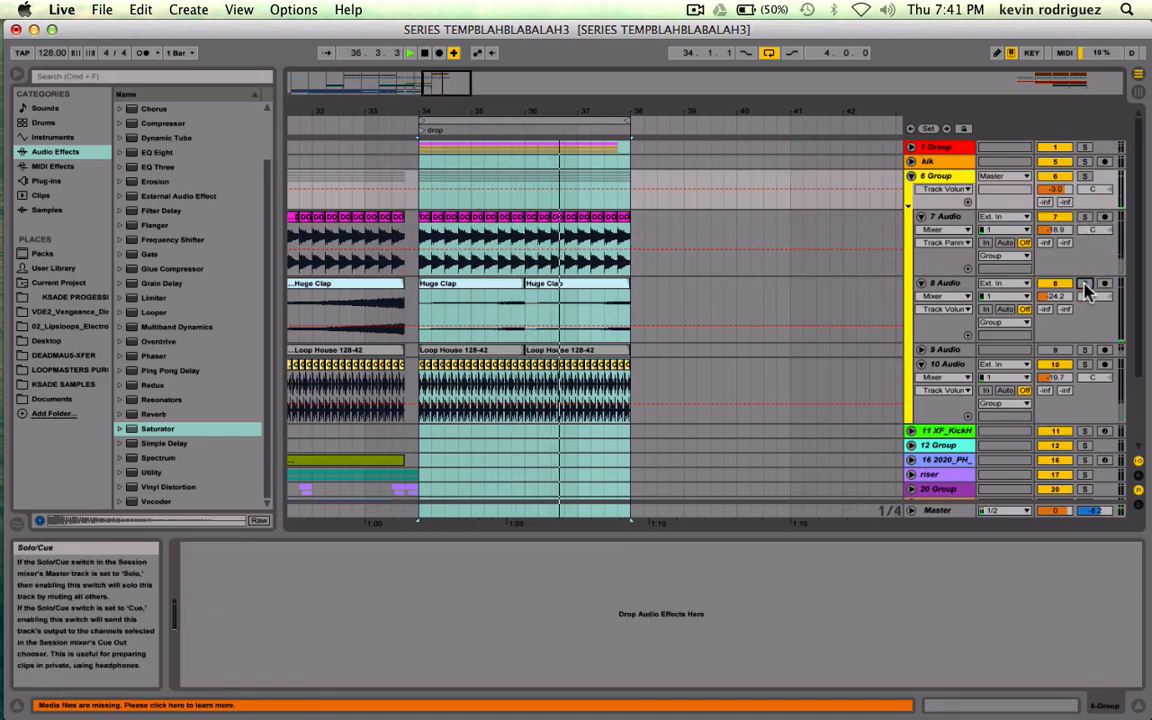
# - Audition the Loop House layer on 9 Audio in solo, inspect its waveform, then unsolo and fold the track
pyautogui.click(1084, 351)
pyautogui.press('space')
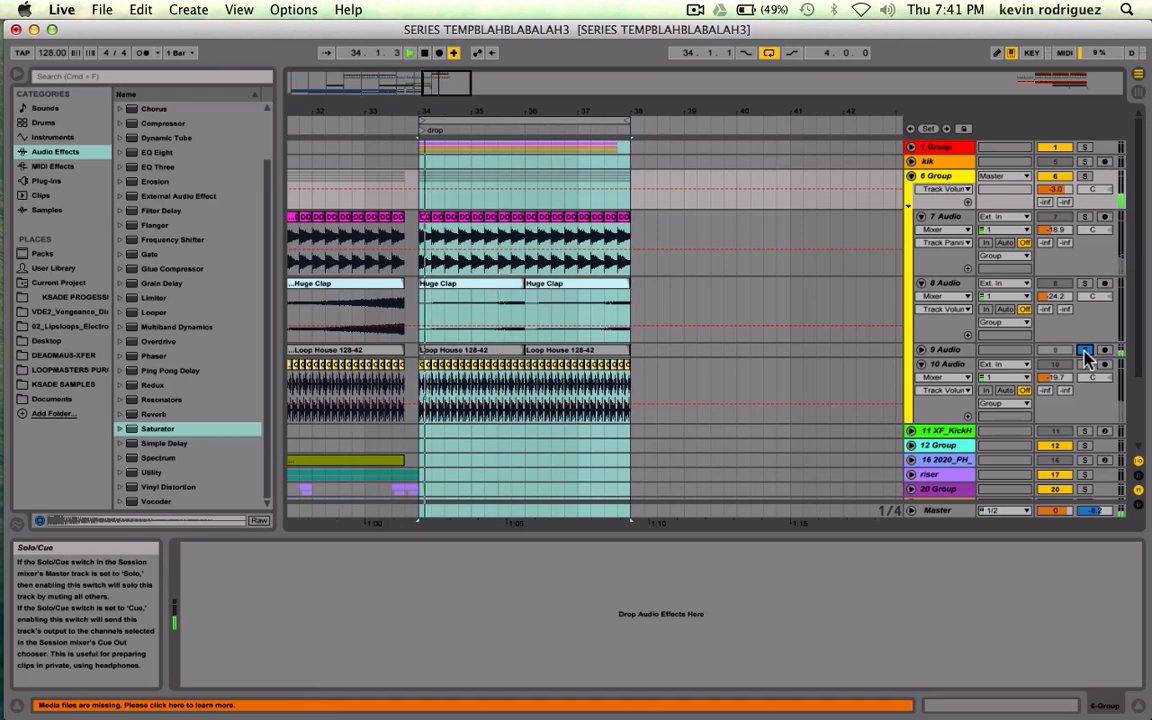
pyautogui.press('space')
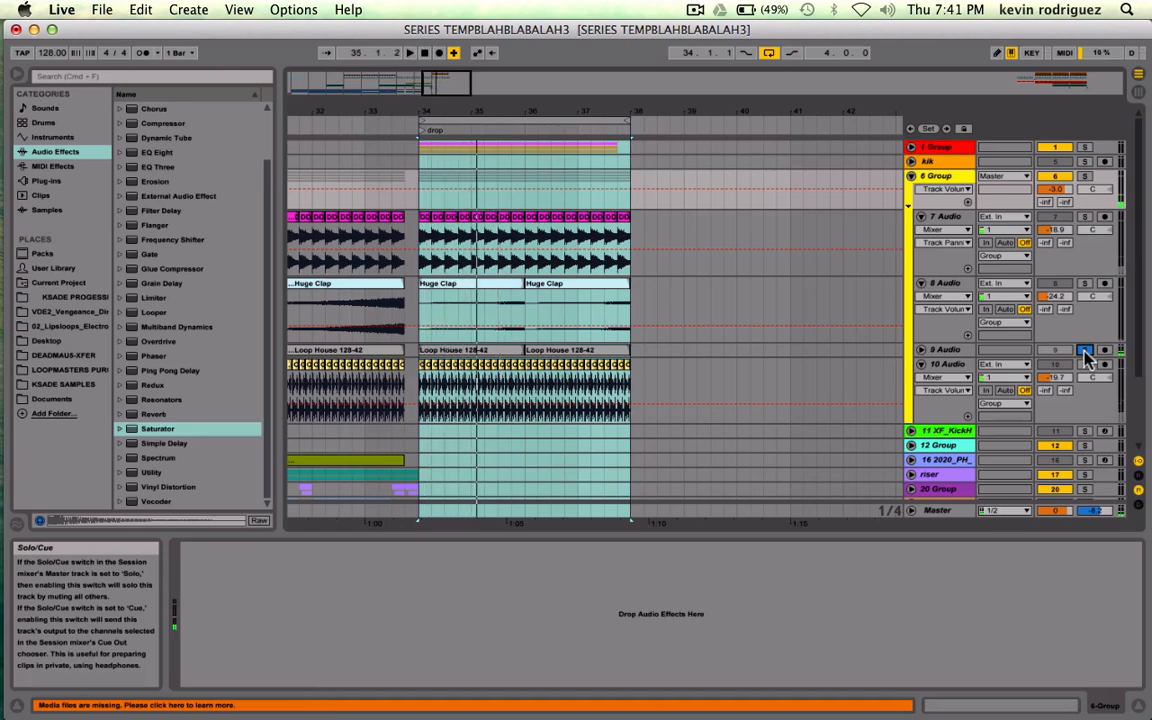
pyautogui.click(922, 351)
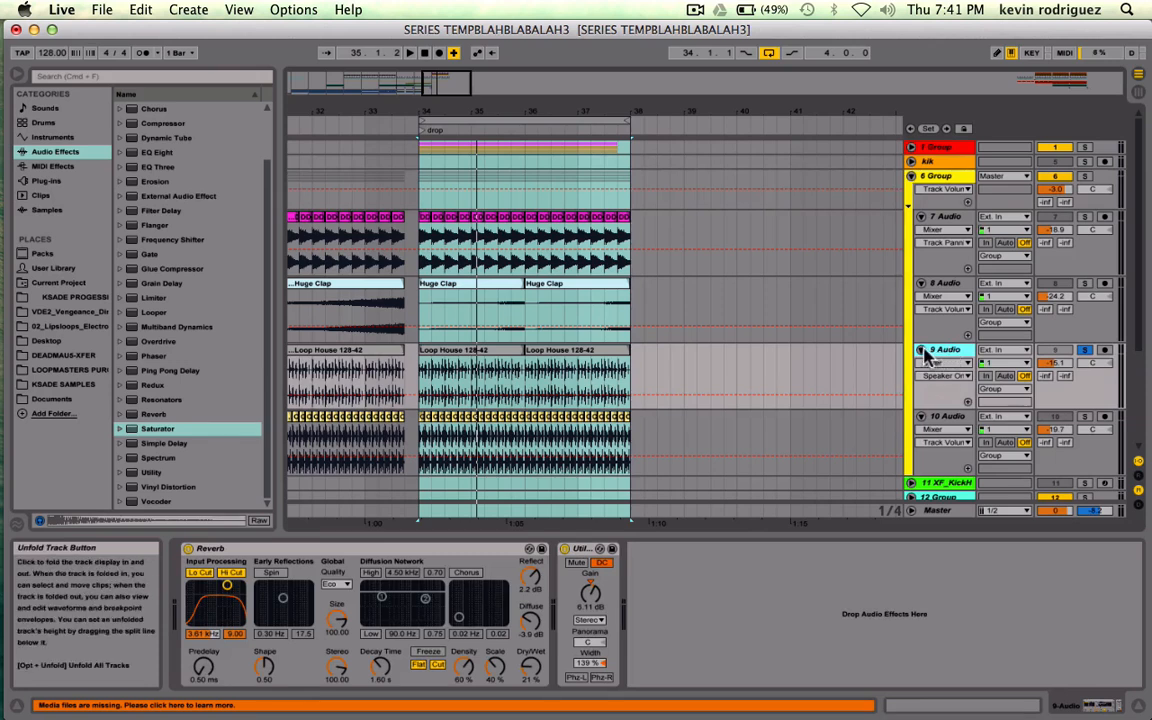
pyautogui.click(921, 351)
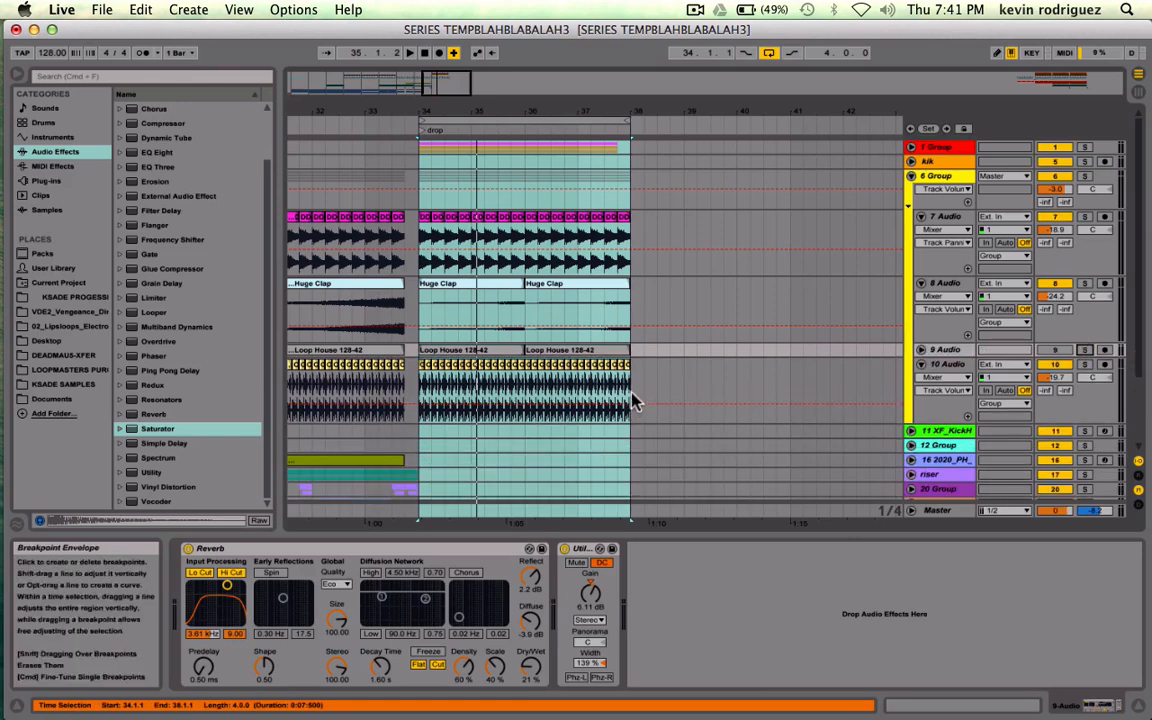
# - Delete the 10 Audio clips across the drop from bar 34 to 38 and fold 6 Group
pyautogui.moveTo(597, 391); pyautogui.dragTo(417, 403)
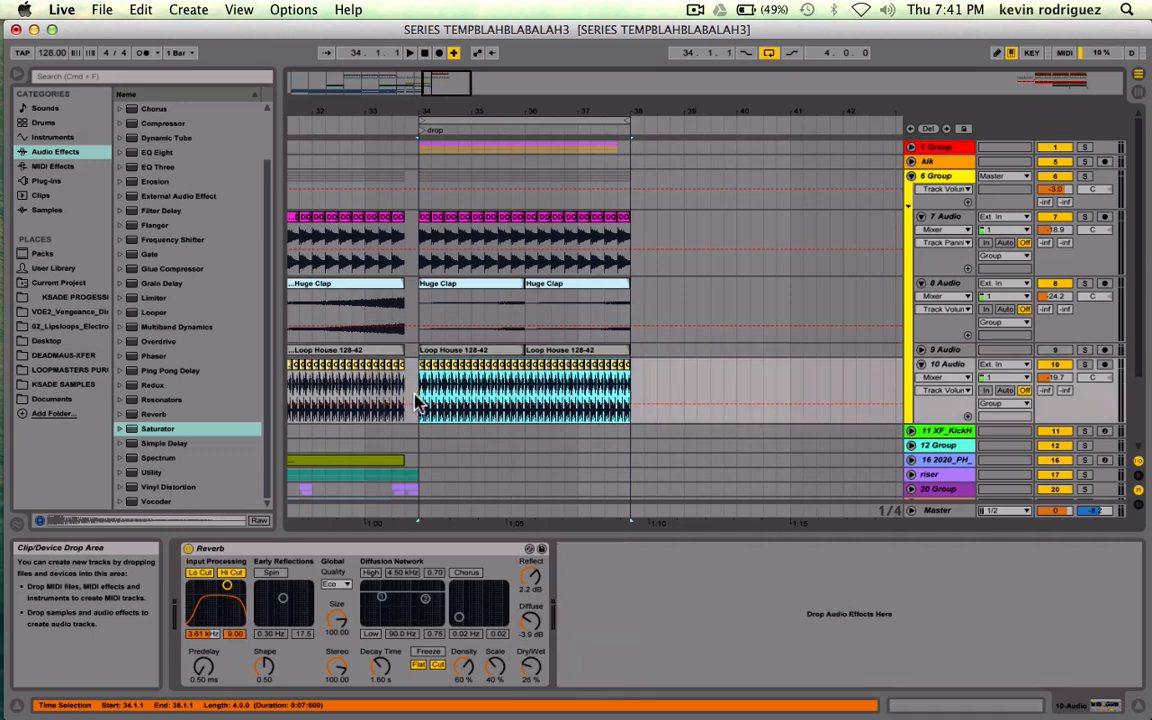
pyautogui.press('Delete')
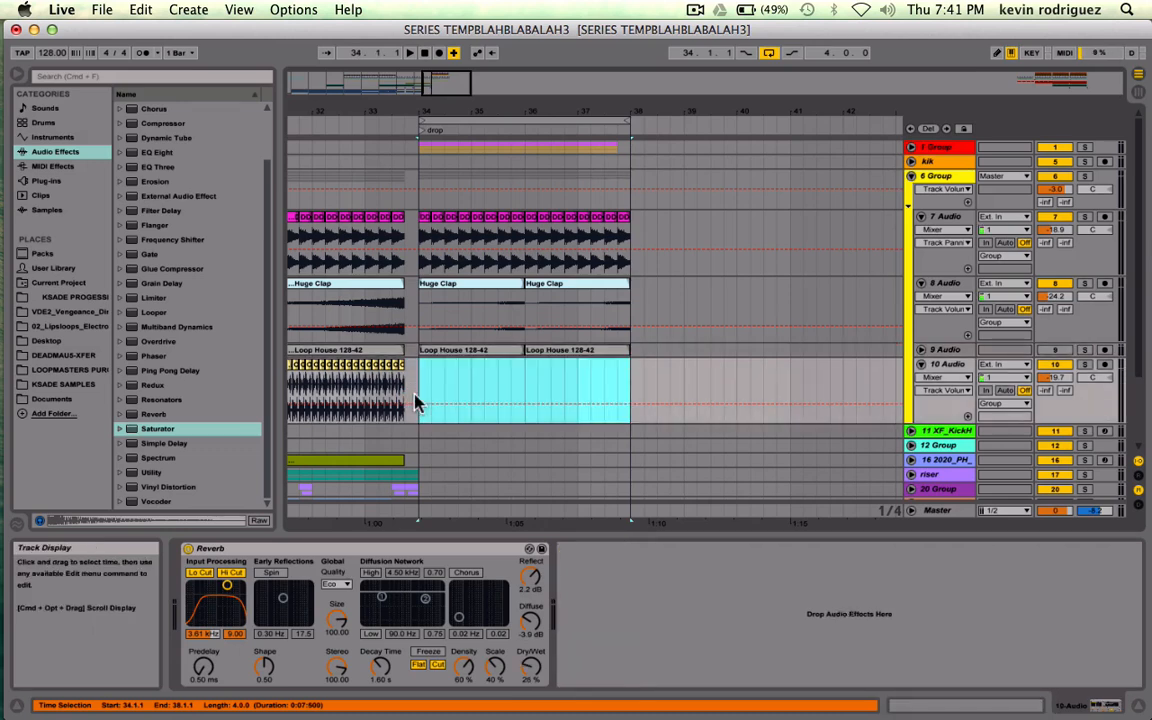
pyautogui.click(911, 176)
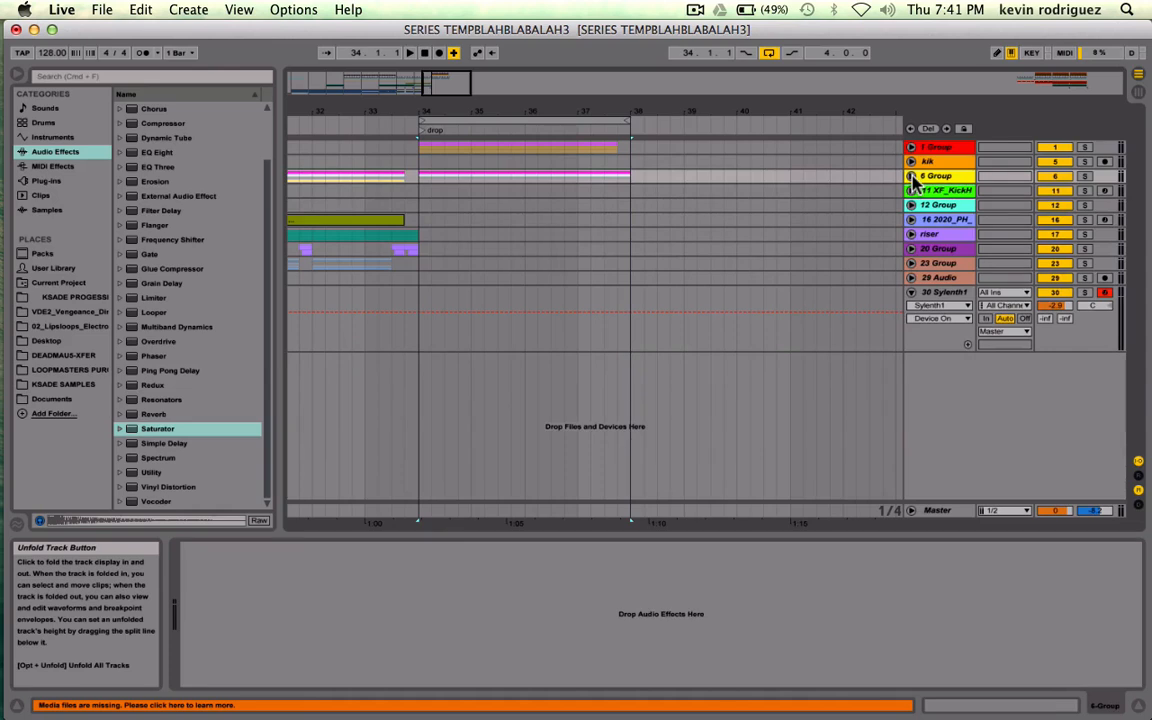
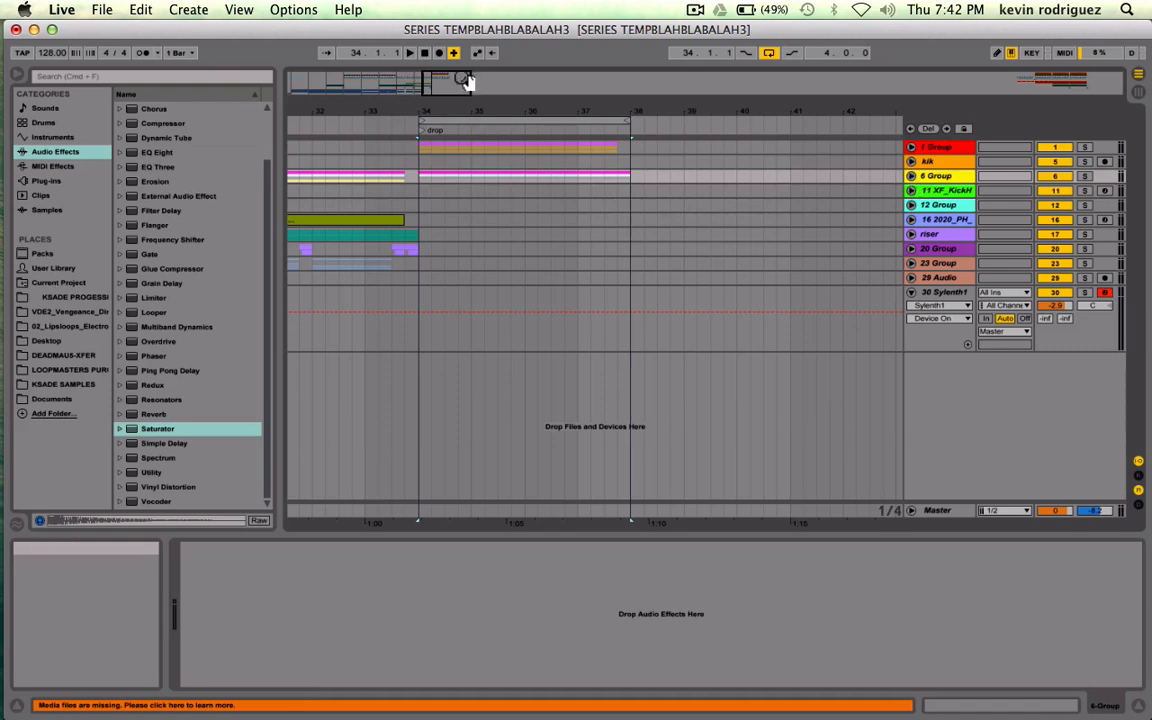
# - Play from bar 33 into the drop, unfold 6 Group, and compare the drop with 7 Audio muted and active
pyautogui.moveTo(465, 82); pyautogui.dragTo(462, 77)
pyautogui.click(467, 195)
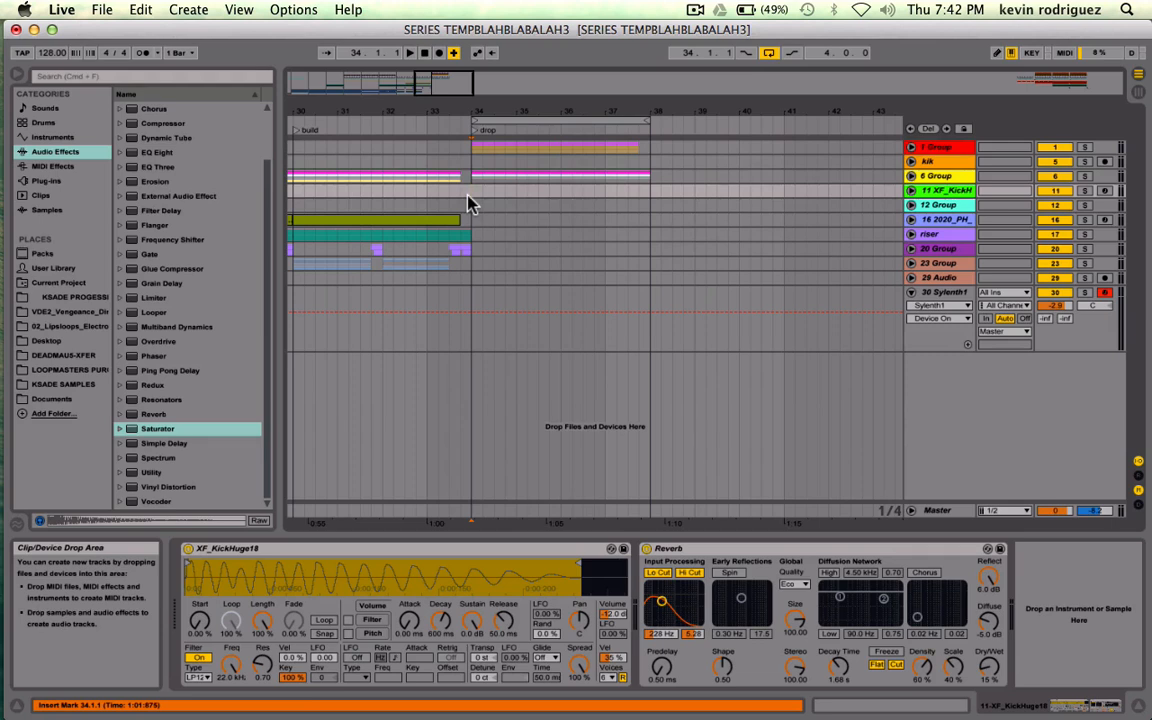
pyautogui.hscroll(-5, 470, 203)
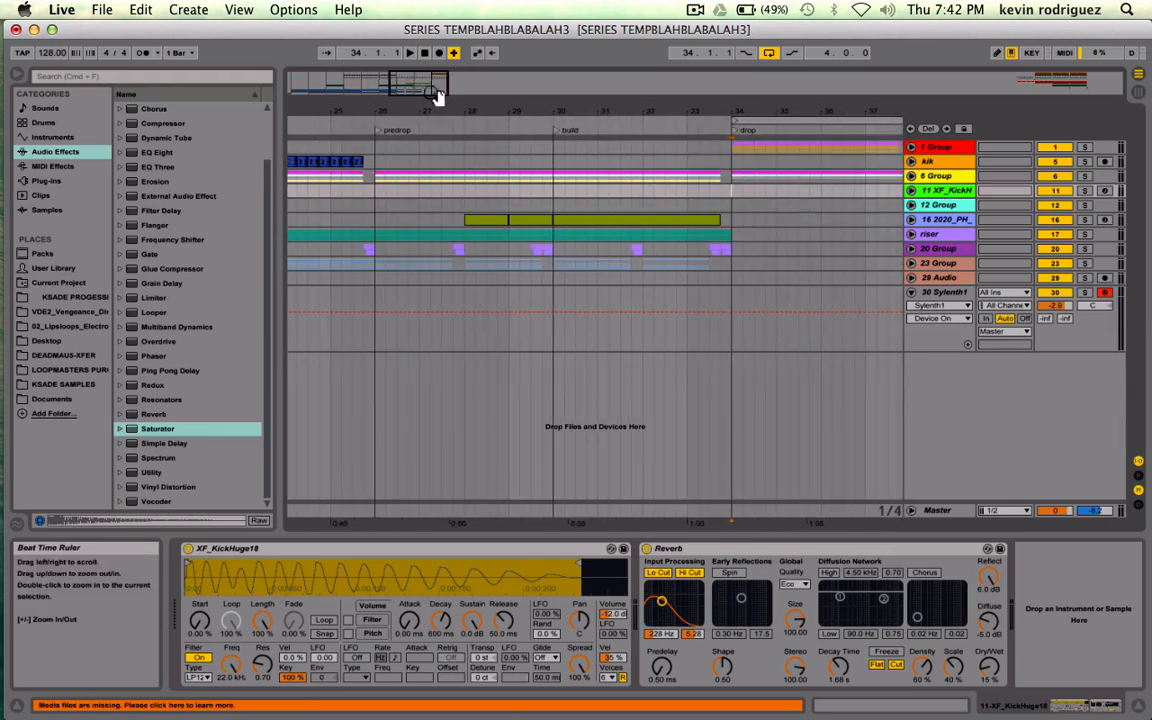
pyautogui.moveTo(435, 94); pyautogui.dragTo(435, 72)
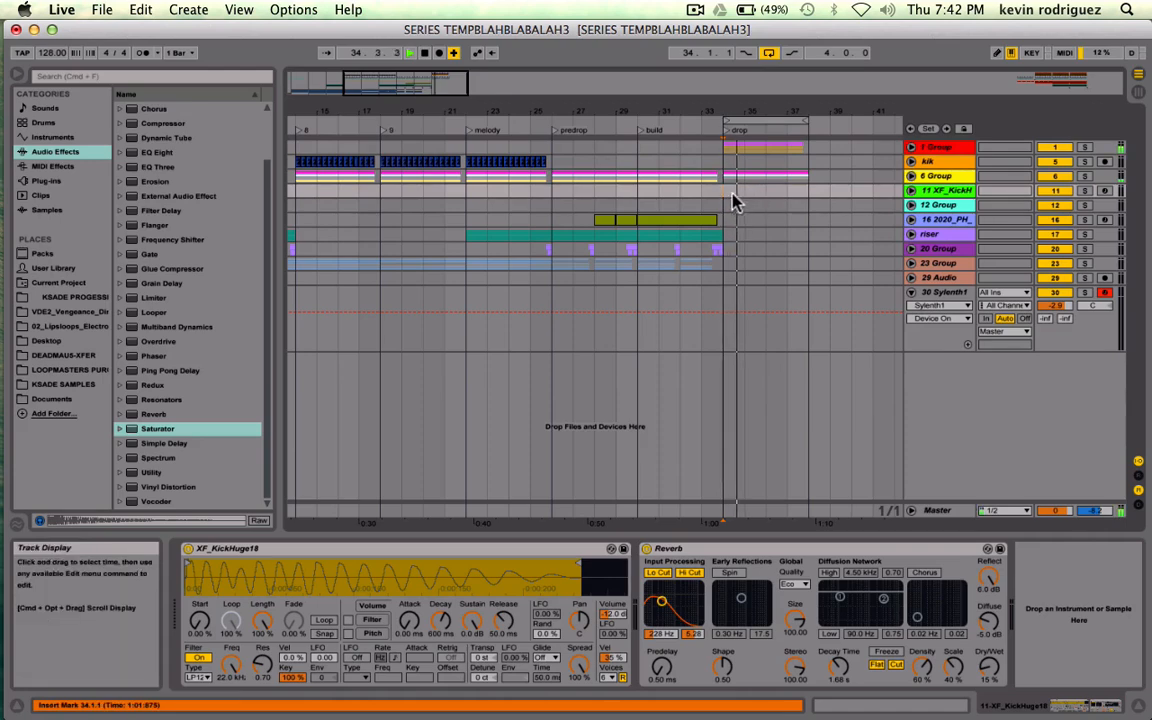
pyautogui.click(703, 205)
pyautogui.click(911, 176)
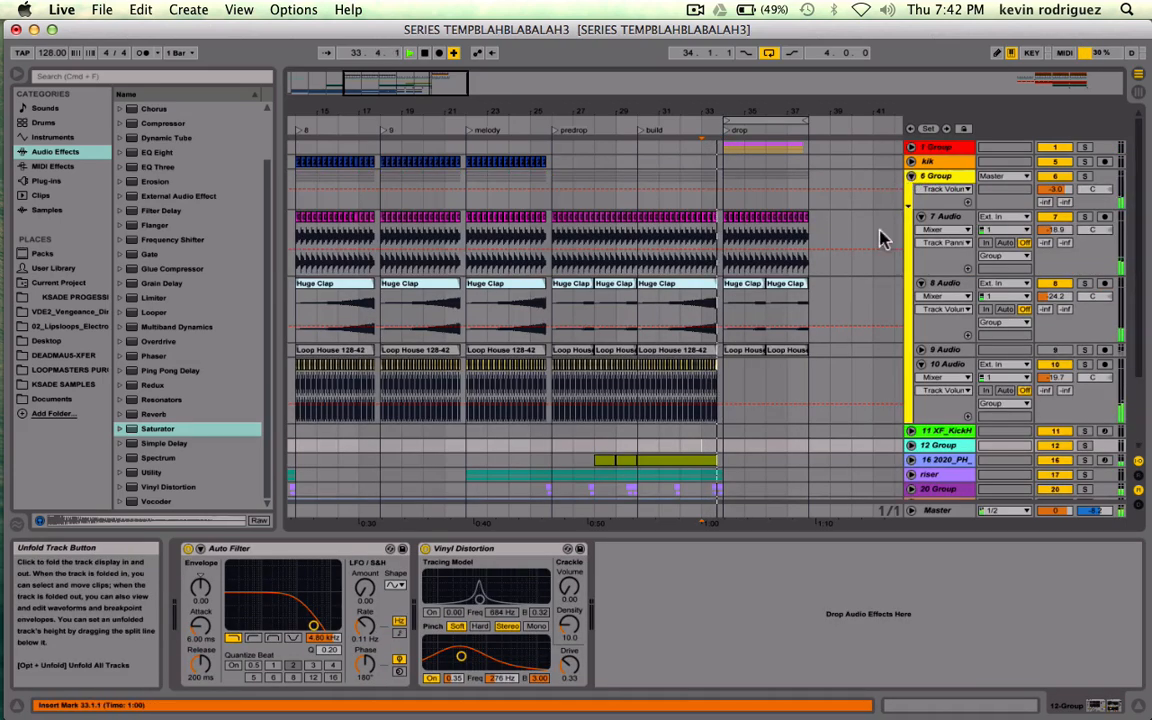
pyautogui.click(1057, 218)
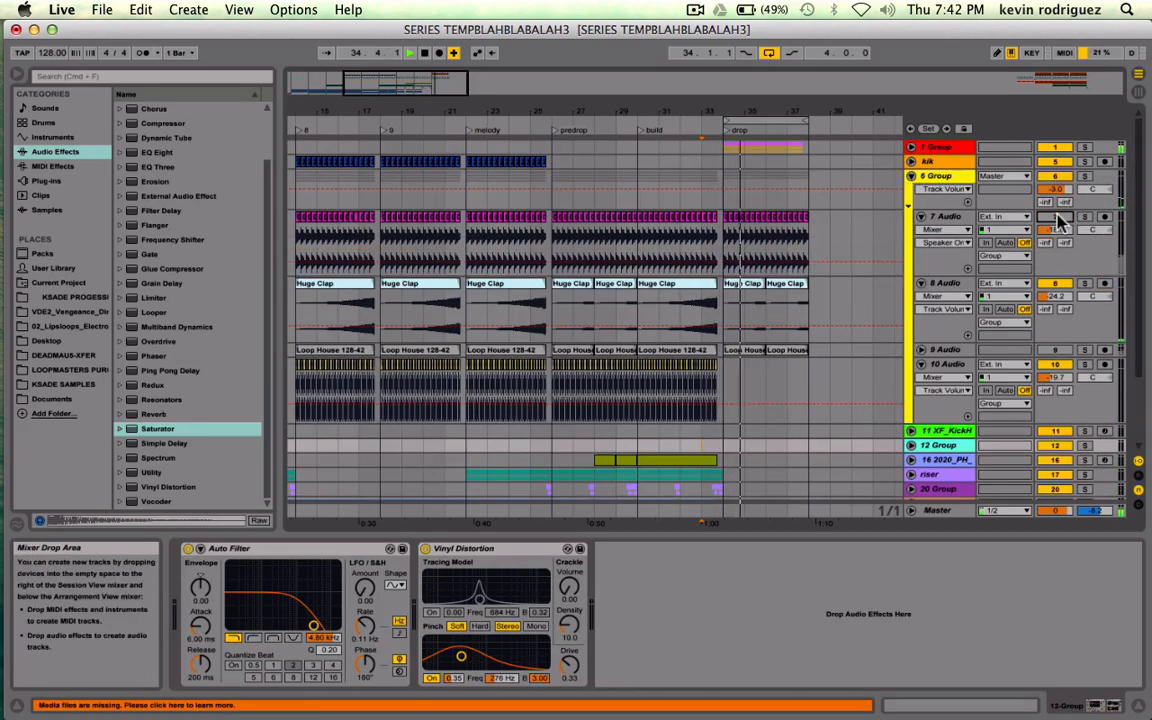
pyautogui.click(1057, 218)
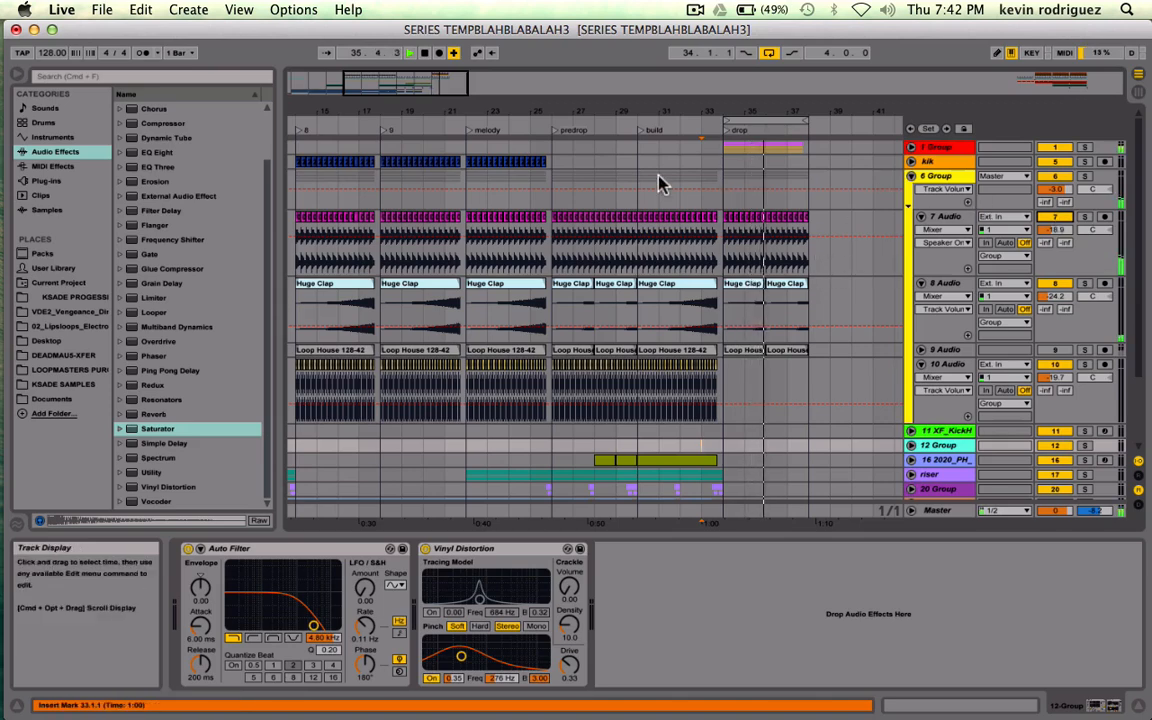
# - Audition the earlier percussion on 10 Audio from bar 14, return to the drop, and fold 6 Group
pyautogui.scroll(-3, 750, 352)
pyautogui.hscroll(5, 750, 352)
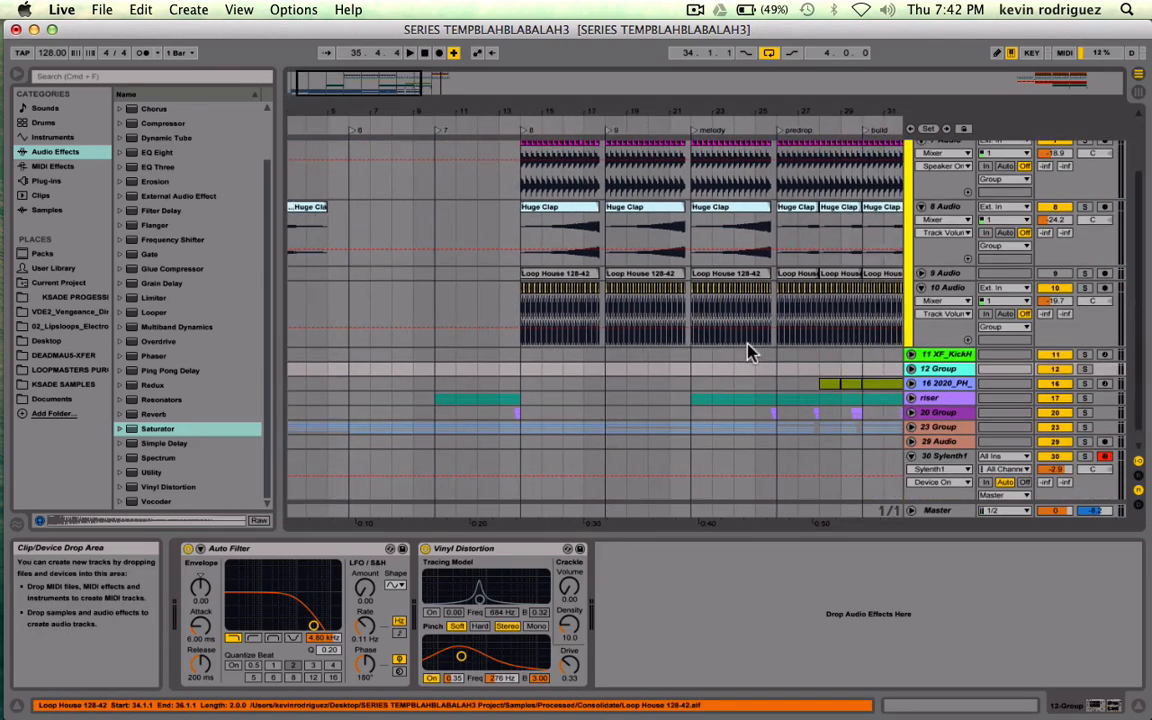
pyautogui.hscroll(-10, 750, 352)
pyautogui.click(555, 334)
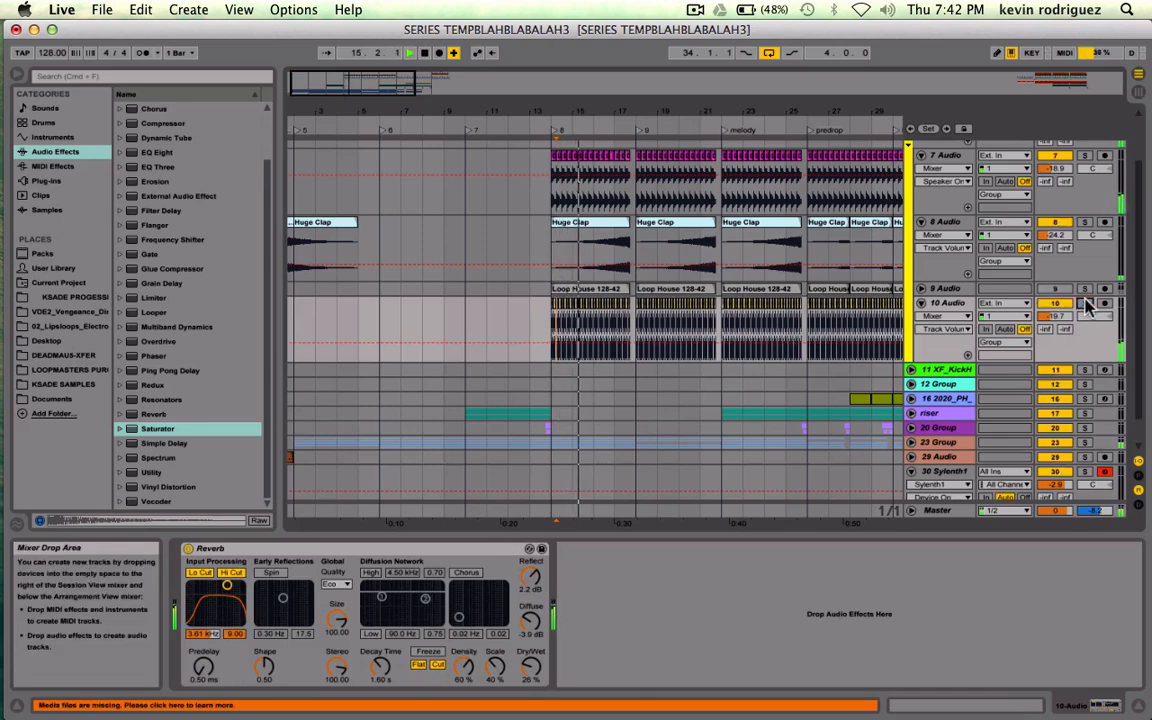
pyautogui.hscroll(10, 752, 303)
pyautogui.scroll(4, 807, 288)
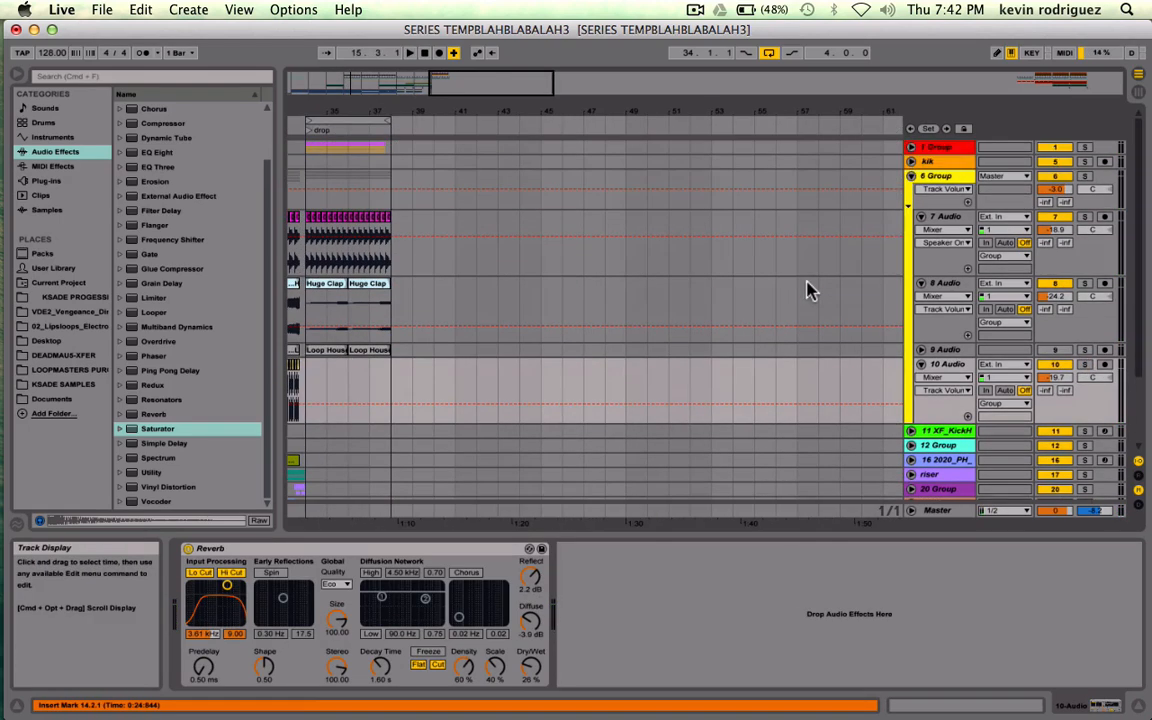
pyautogui.click(912, 180)
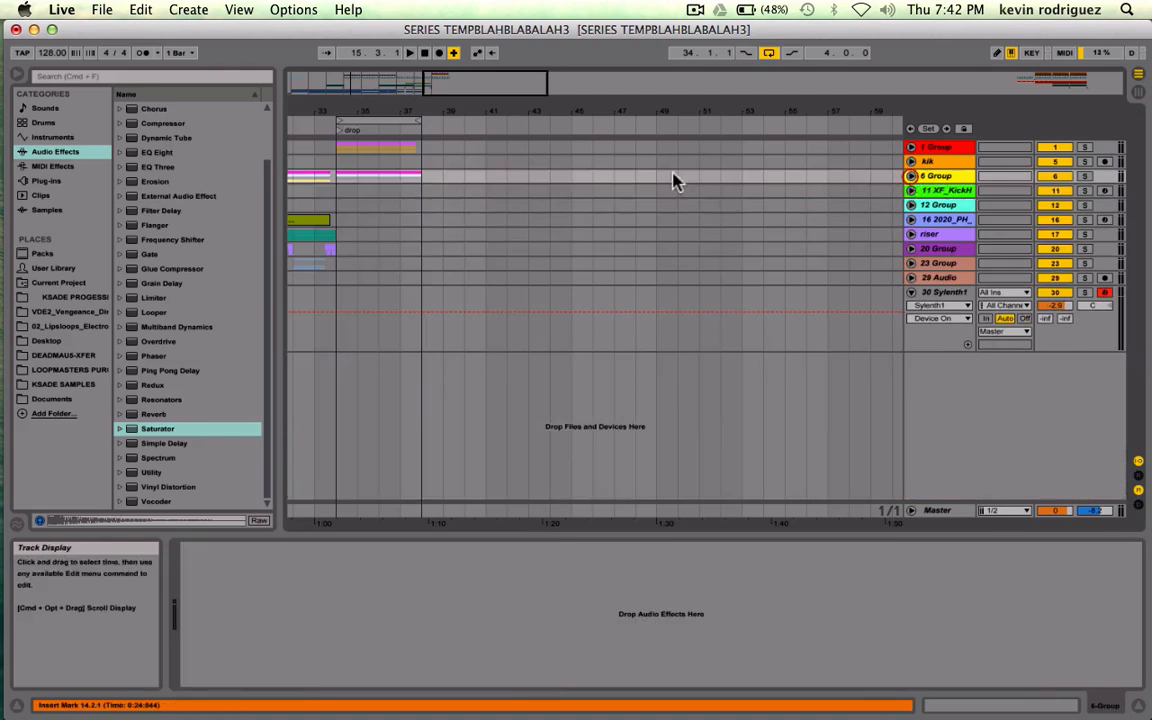
# - Play the end of the build into the drop from bars 31 and 33 to examine the transition
pyautogui.hscroll(-8, 679, 176)
pyautogui.click(558, 296)
pyautogui.press('space')
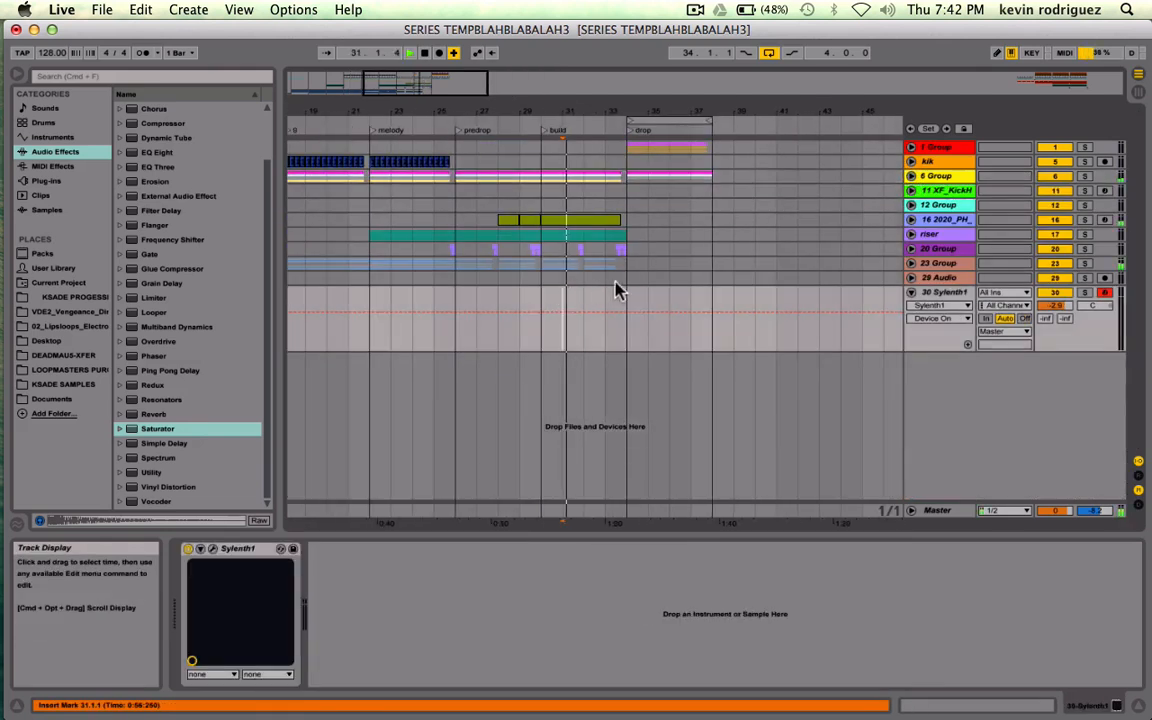
pyautogui.click(610, 281)
pyautogui.press('space')
pyautogui.press('space')
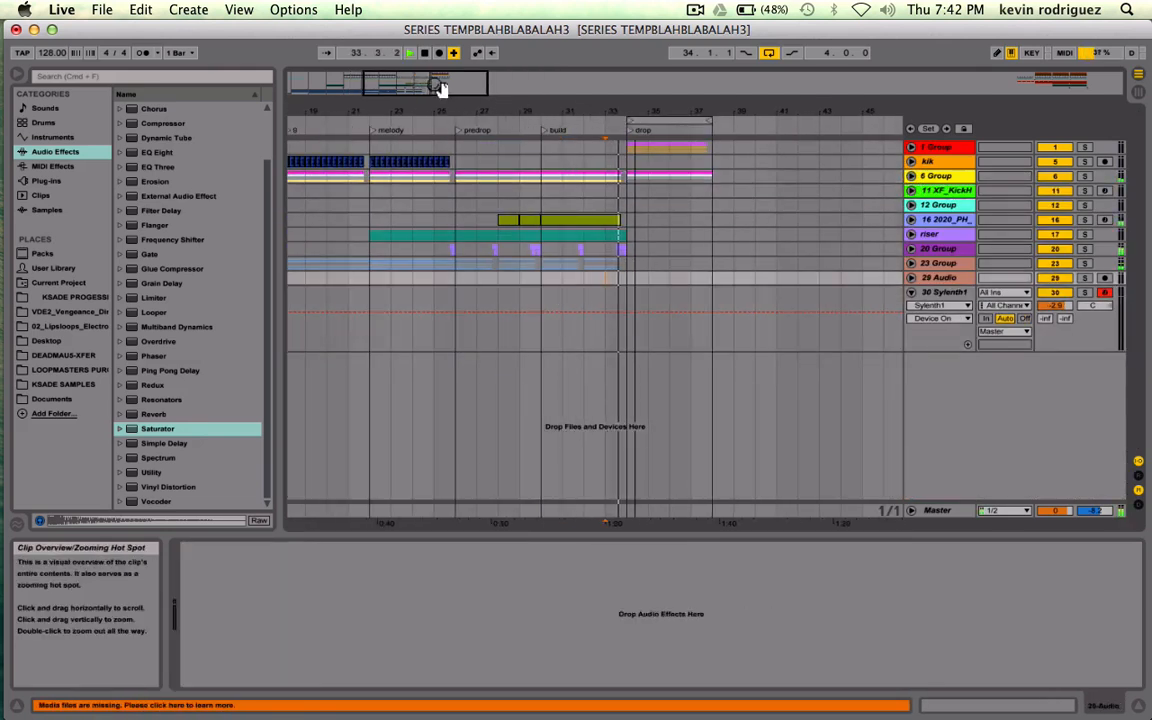
pyautogui.moveTo(440, 87); pyautogui.dragTo(437, 150)
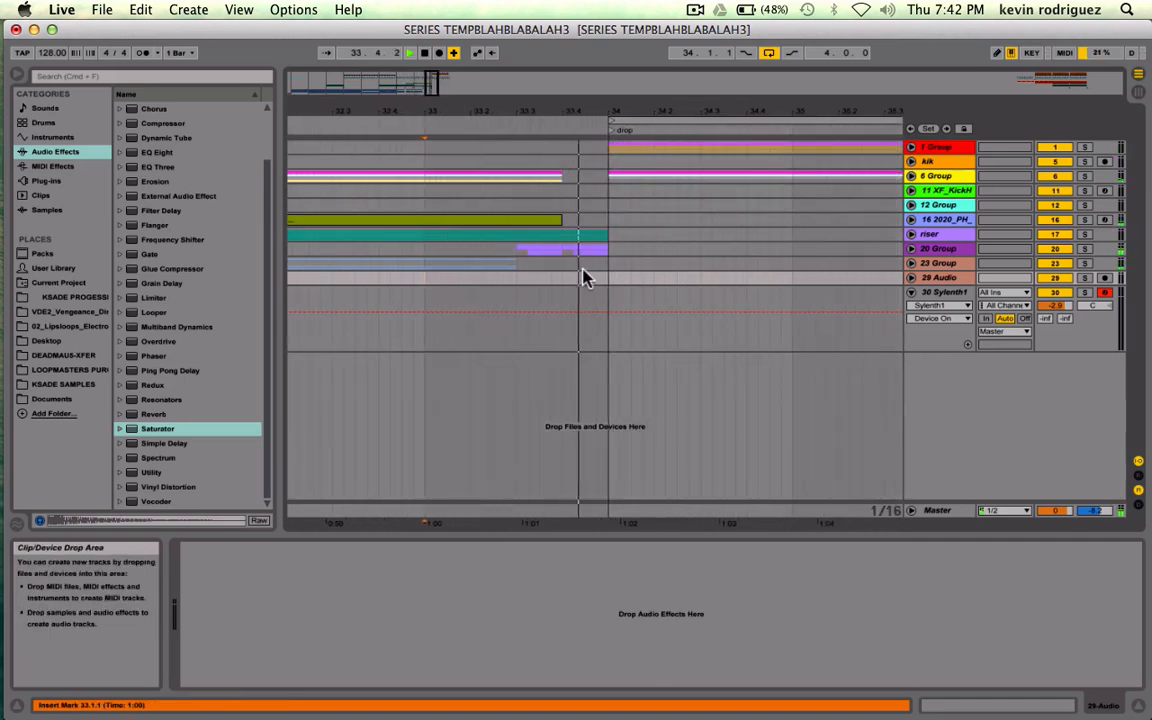
pyautogui.press('space')
pyautogui.press('space')
# - Try removing the clips from 33.4.1 to 34.1.2 across the snare, riser, 20 Group and 23 Group tracks, play it back, and undo the removal
pyautogui.moveTo(568, 264); pyautogui.dragTo(617, 224)
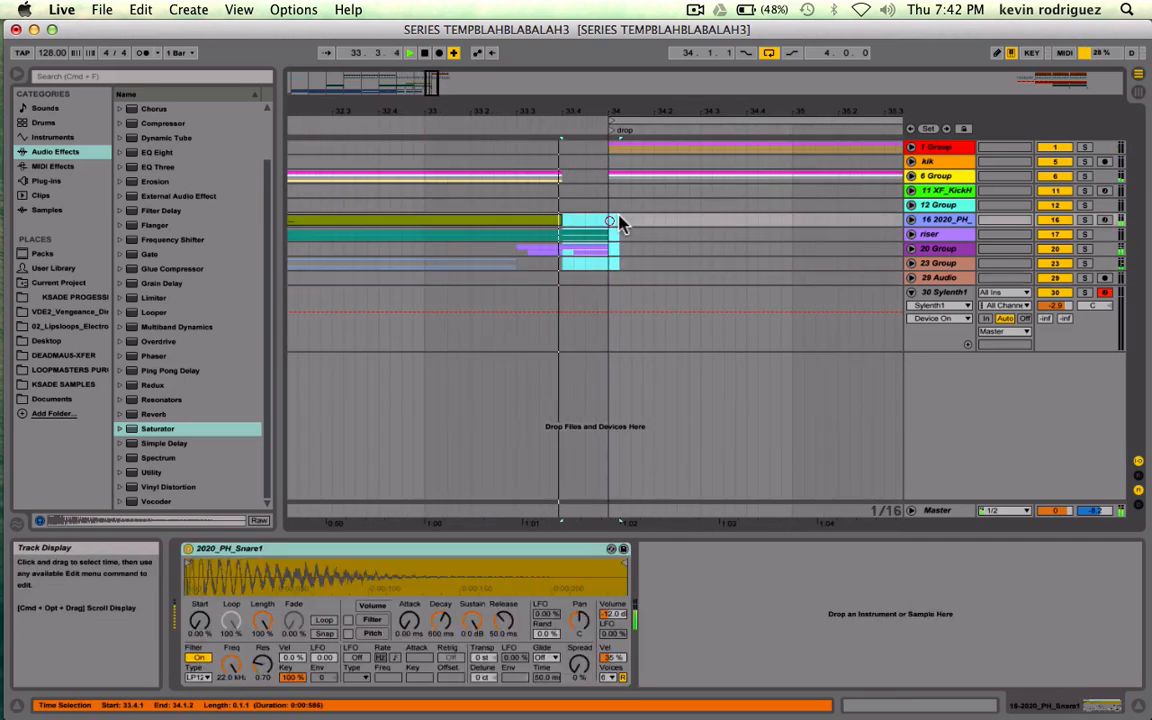
pyautogui.click(467, 275)
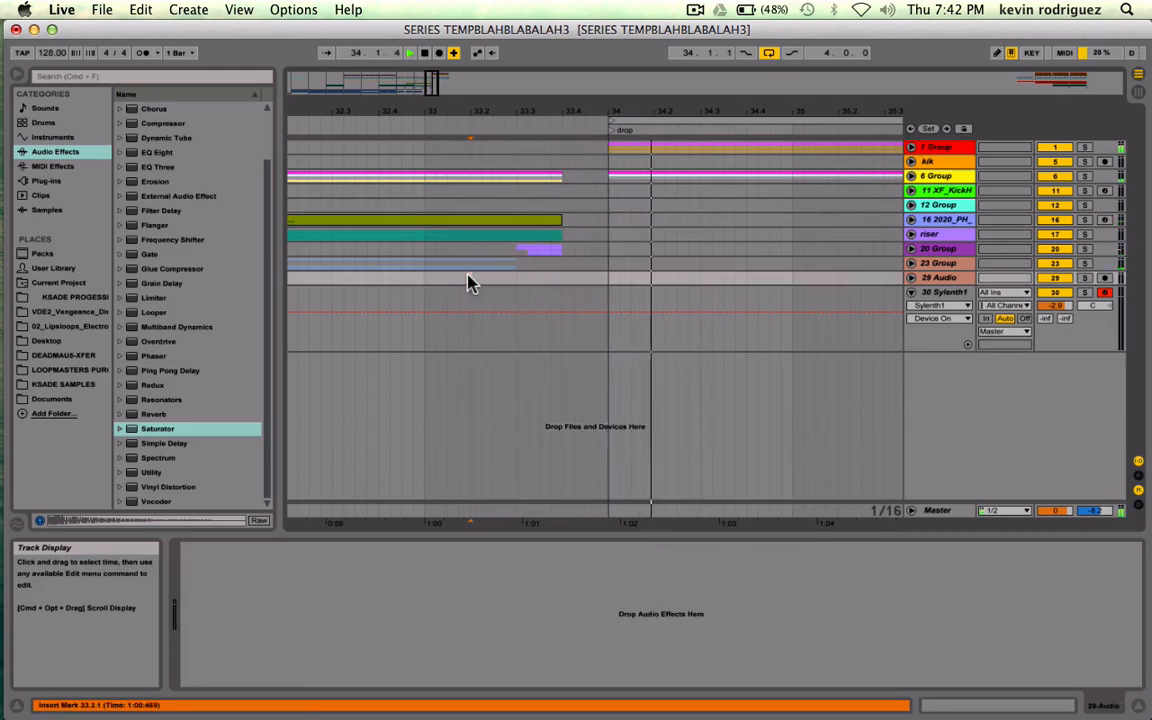
pyautogui.press('super+z')
pyautogui.press('space')
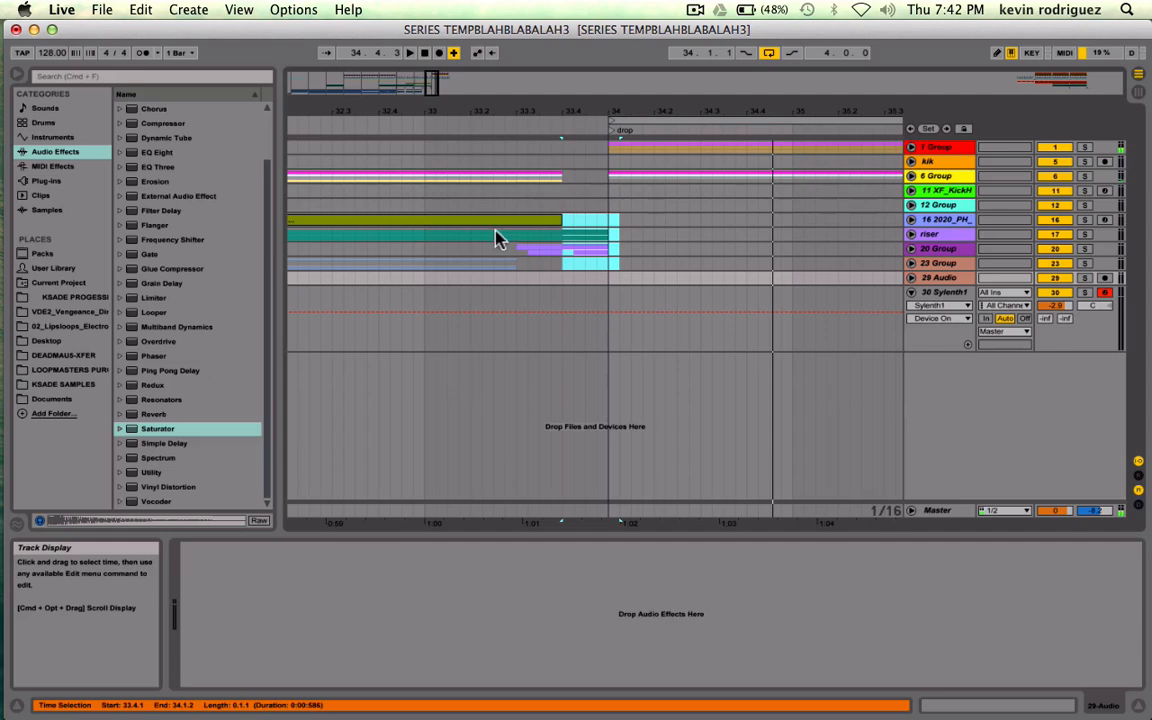
# - Shift all drop clips from bars 34 to 38 half a bar later and move the loop start to 34.3.1
pyautogui.click(666, 118)
pyautogui.click(910, 147)
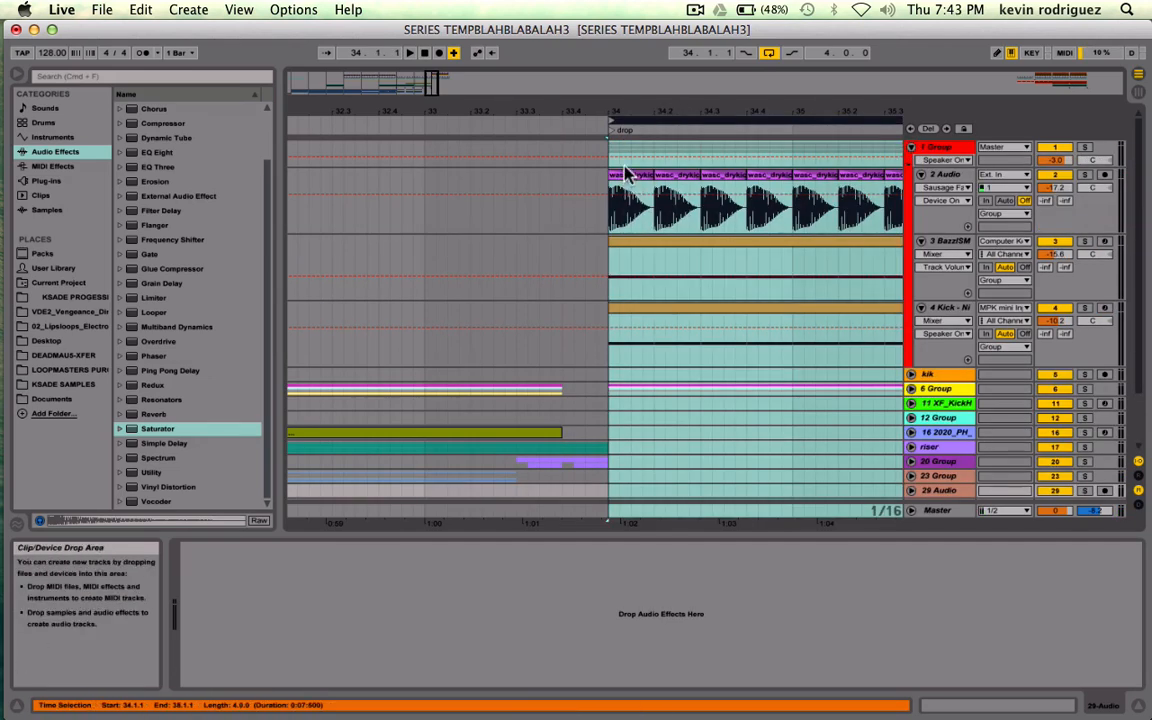
pyautogui.moveTo(438, 88); pyautogui.dragTo(438, 42)
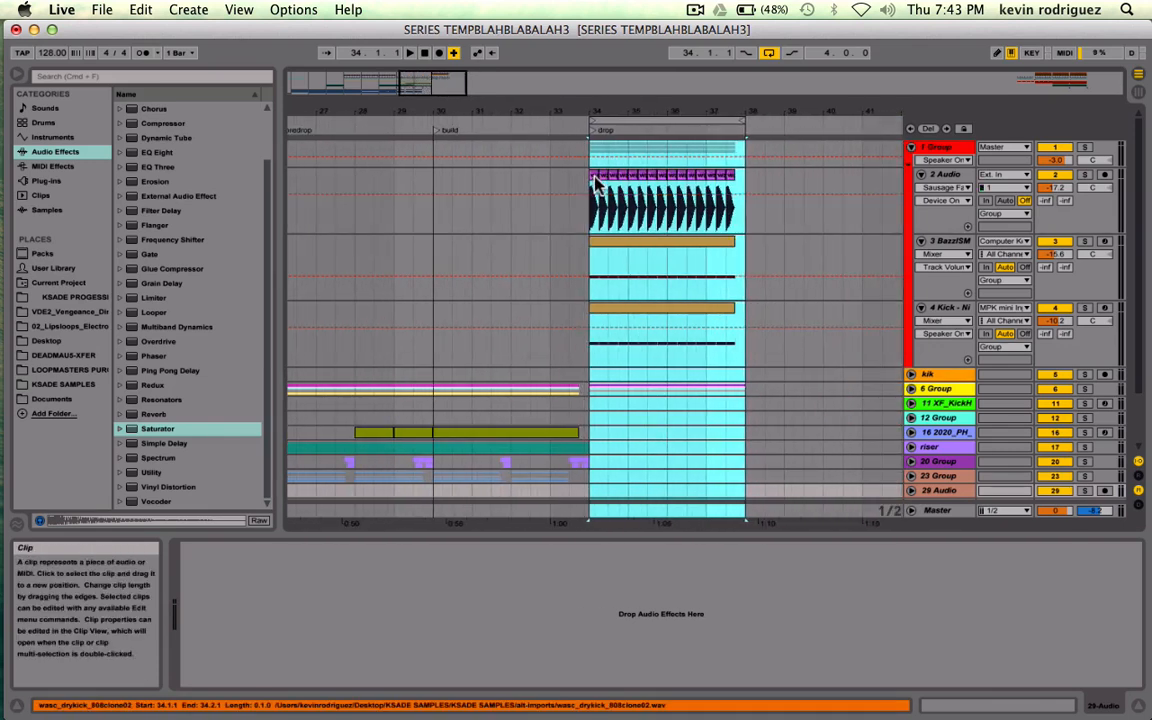
pyautogui.moveTo(593, 181); pyautogui.dragTo(609, 174)
pyautogui.moveTo(630, 118); pyautogui.dragTo(657, 119)
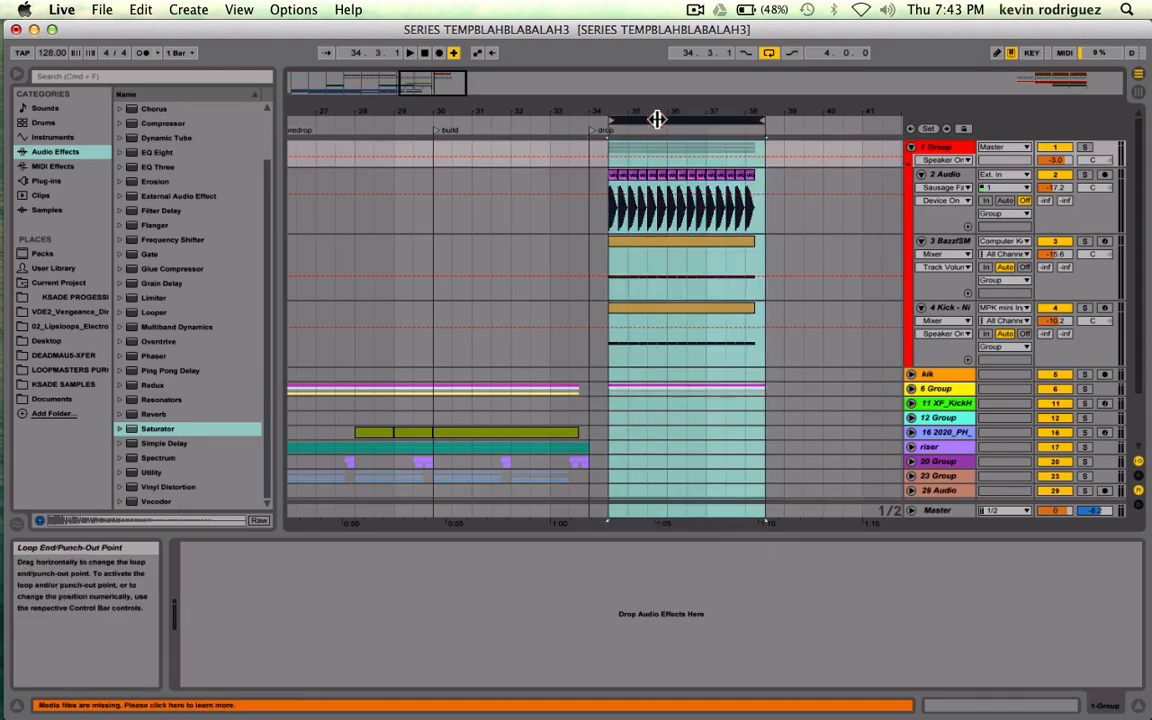
# - Add and rename a locator at 34.1.1 for the gap, with the drop locator moved to 34.3.1, and fold 1 Group
pyautogui.click(589, 145)
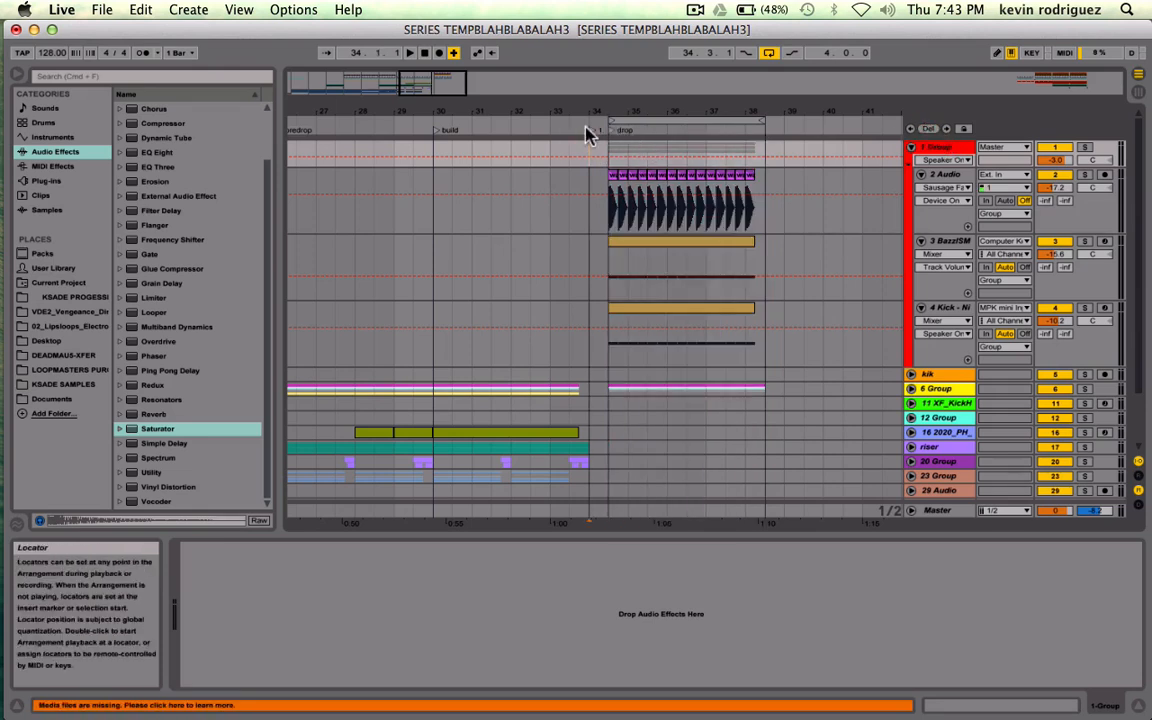
pyautogui.click(589, 133)
pyautogui.click(910, 147)
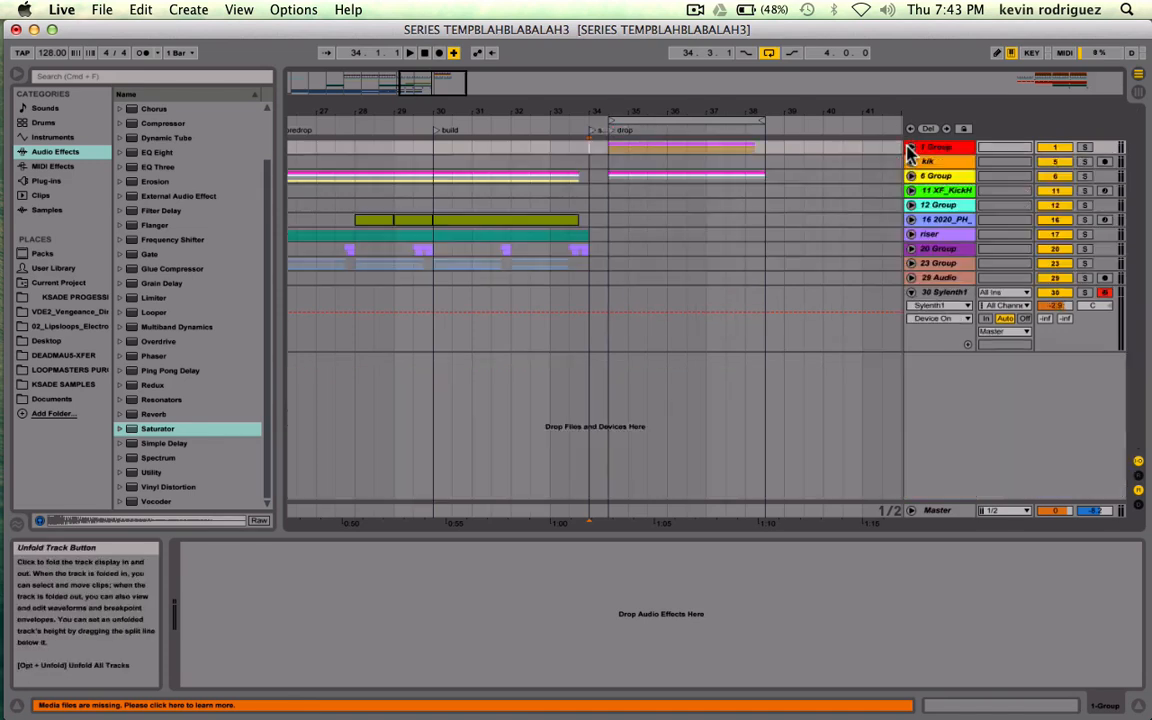
# - Play from 32.3.1 through the half-bar gap into the shifted drop
pyautogui.click(523, 299)
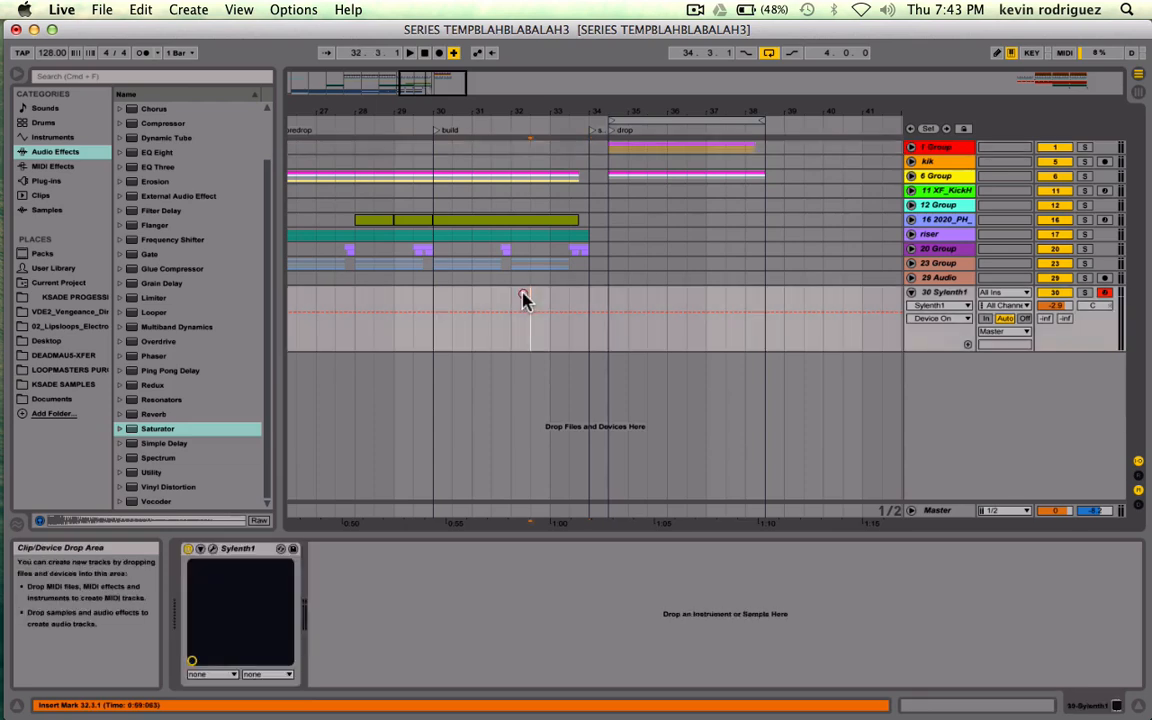
pyautogui.press('space')
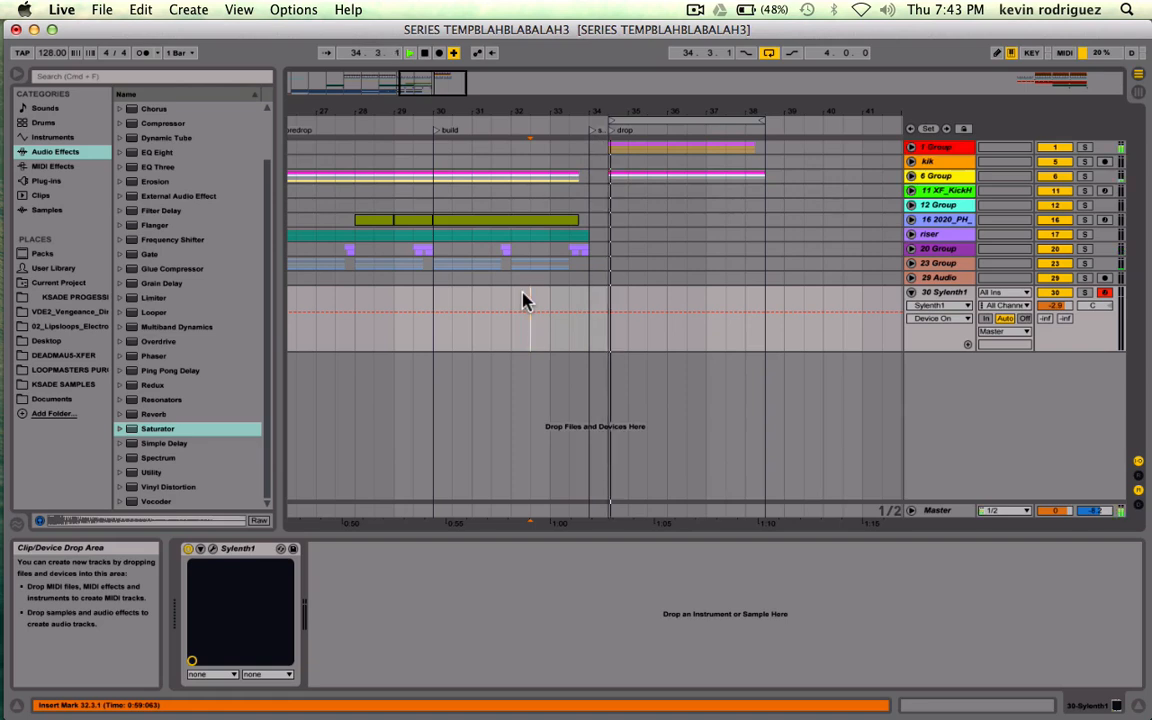
pyautogui.press('space')
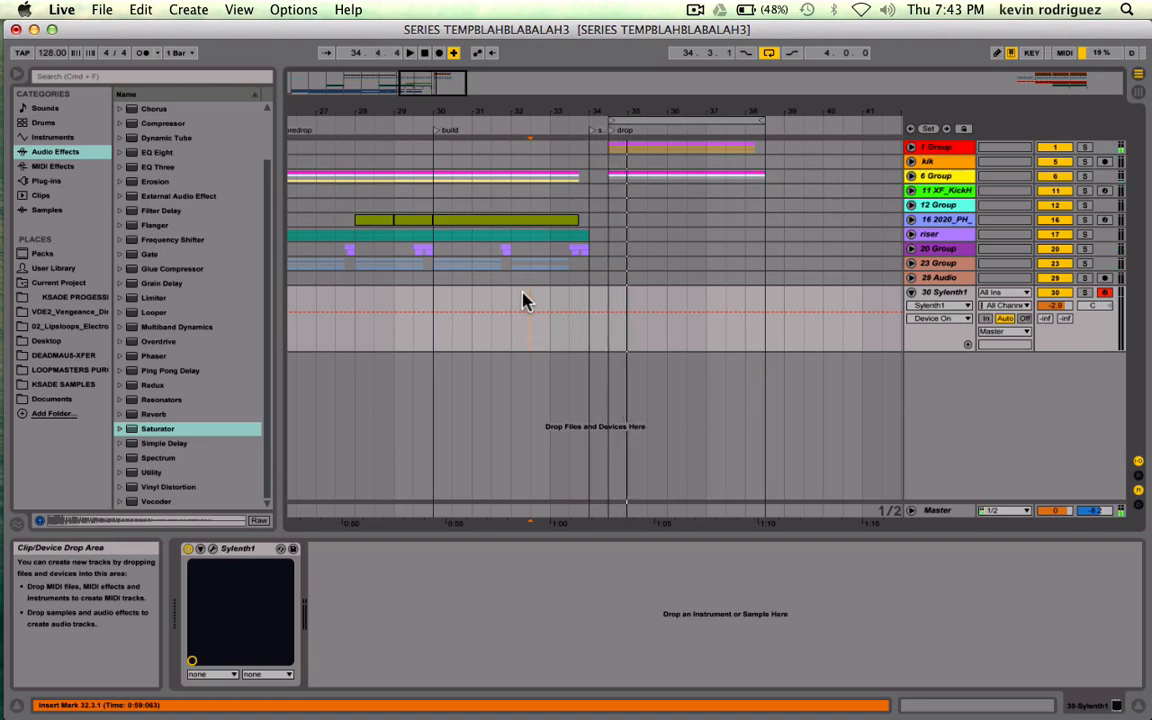
# - Try sm101_shouts_yeah7.wav from KSADE SAMPLES at 34.1.1 on a new audio track, and delete the clip while keeping the track
pyautogui.click(63, 384)
pyautogui.click(197, 141)
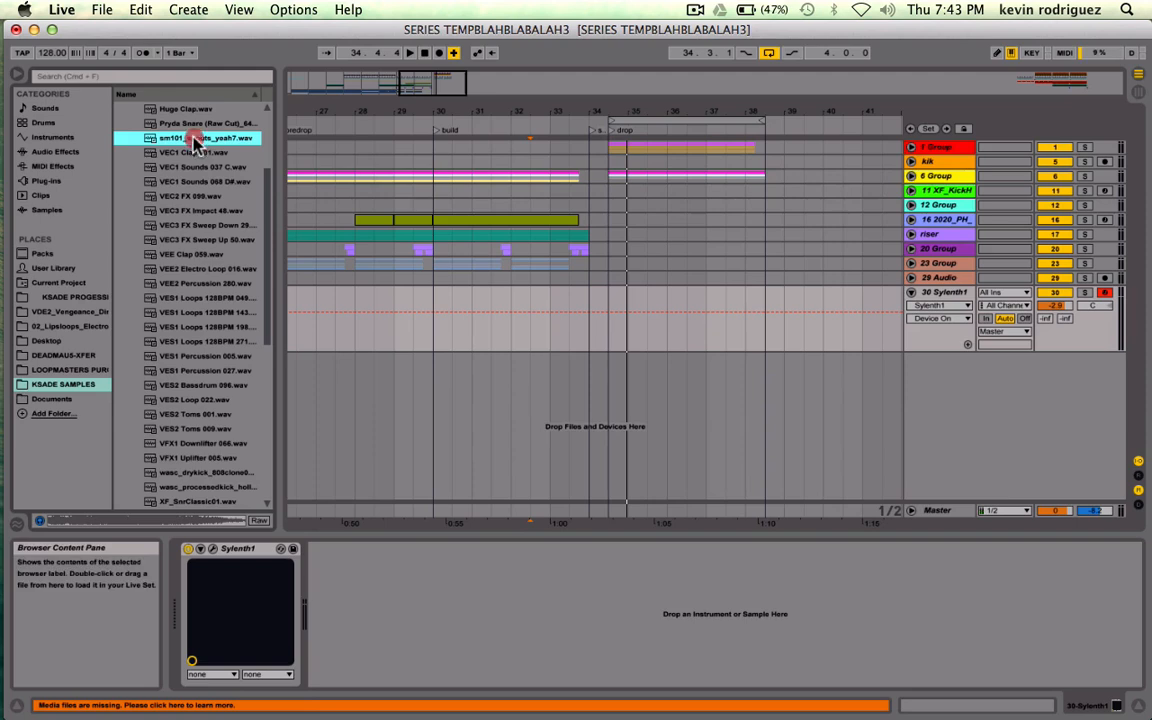
pyautogui.click(612, 360)
pyautogui.moveTo(590, 390); pyautogui.dragTo(592, 390)
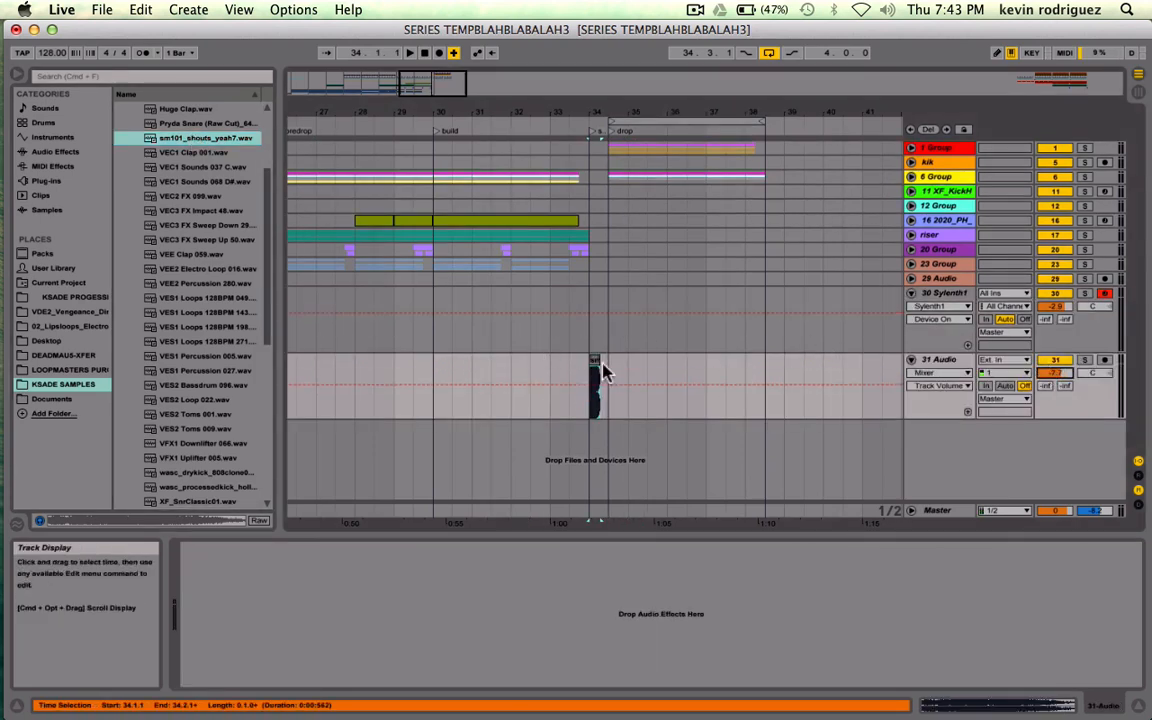
pyautogui.press('Delete')
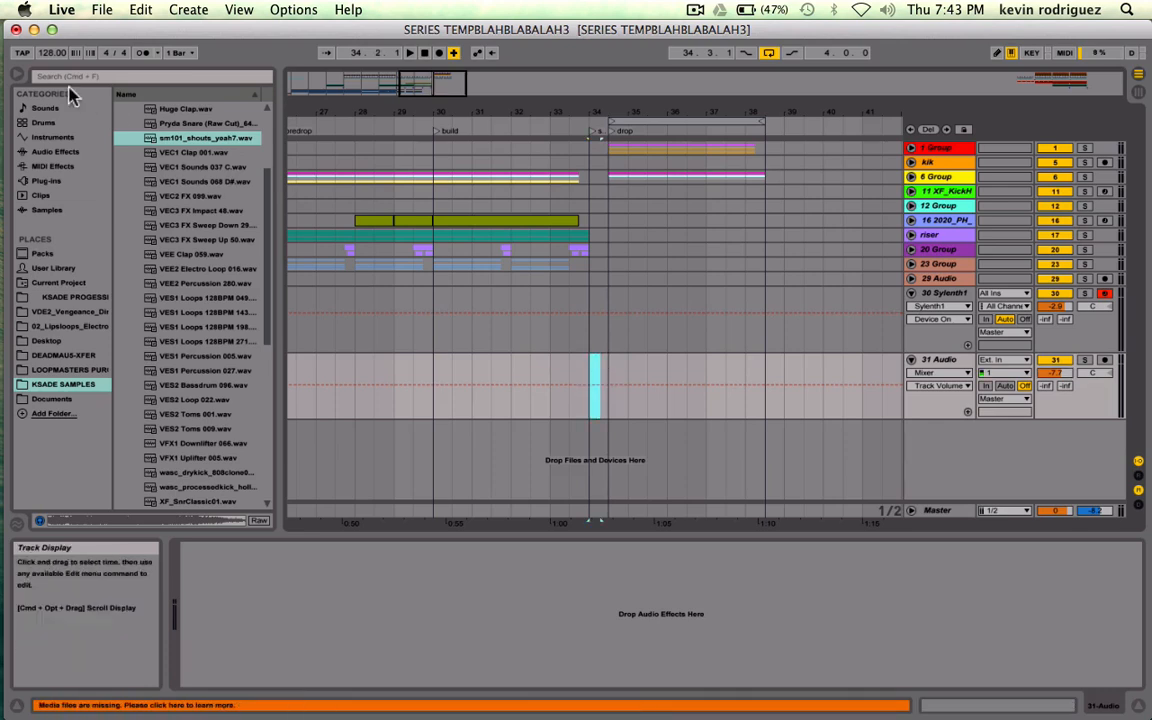
# - Audition the samples in KSADE SAMPLES from the VEC1 sounds down to XF_SnrClassic01.wav for a gap-filling sound
pyautogui.click(200, 181)
pyautogui.press('Down')
pyautogui.press('Down')
pyautogui.press('Down')
pyautogui.press('Down')
pyautogui.press('Down')
pyautogui.press('Down')
pyautogui.press('Down')
pyautogui.press('Down')
pyautogui.press('Down')
pyautogui.press('Down')
pyautogui.press('Down')
pyautogui.press('Down')
pyautogui.press('Down')
pyautogui.press('Down')
pyautogui.press('Down')
pyautogui.press('Down')
pyautogui.press('Down')
pyautogui.press('Down')
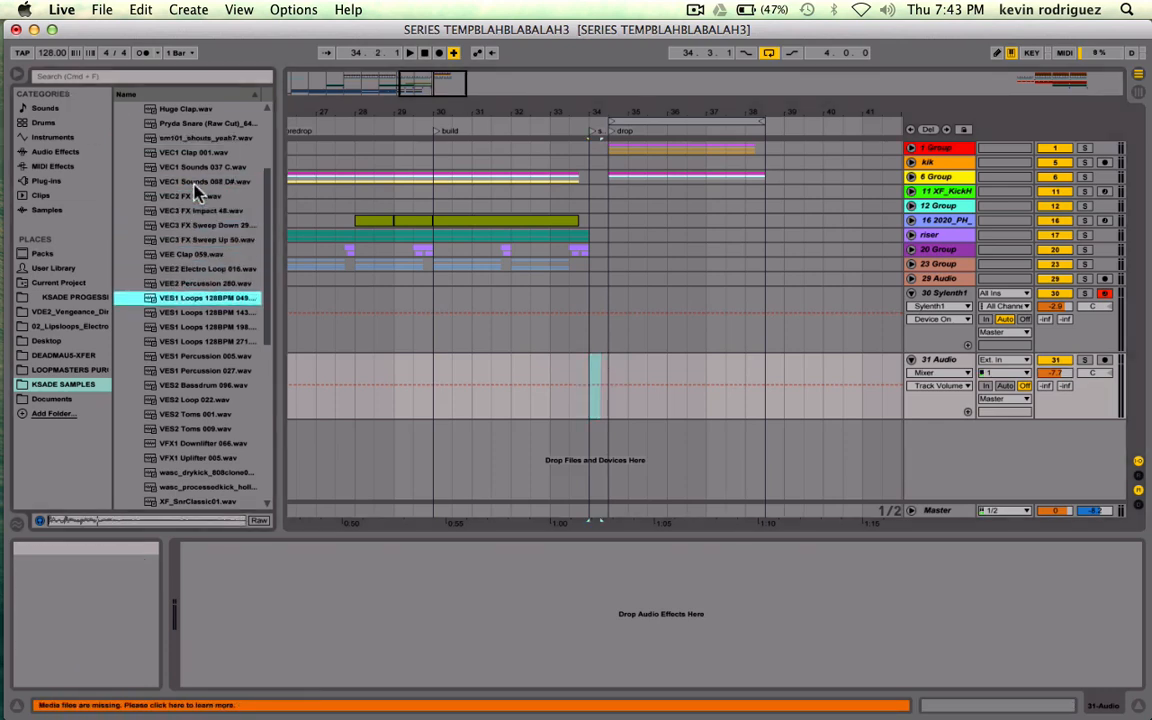
pyautogui.press('Down')
pyautogui.press('Down')
pyautogui.press('Down')
pyautogui.press('Down')
pyautogui.press('Down')
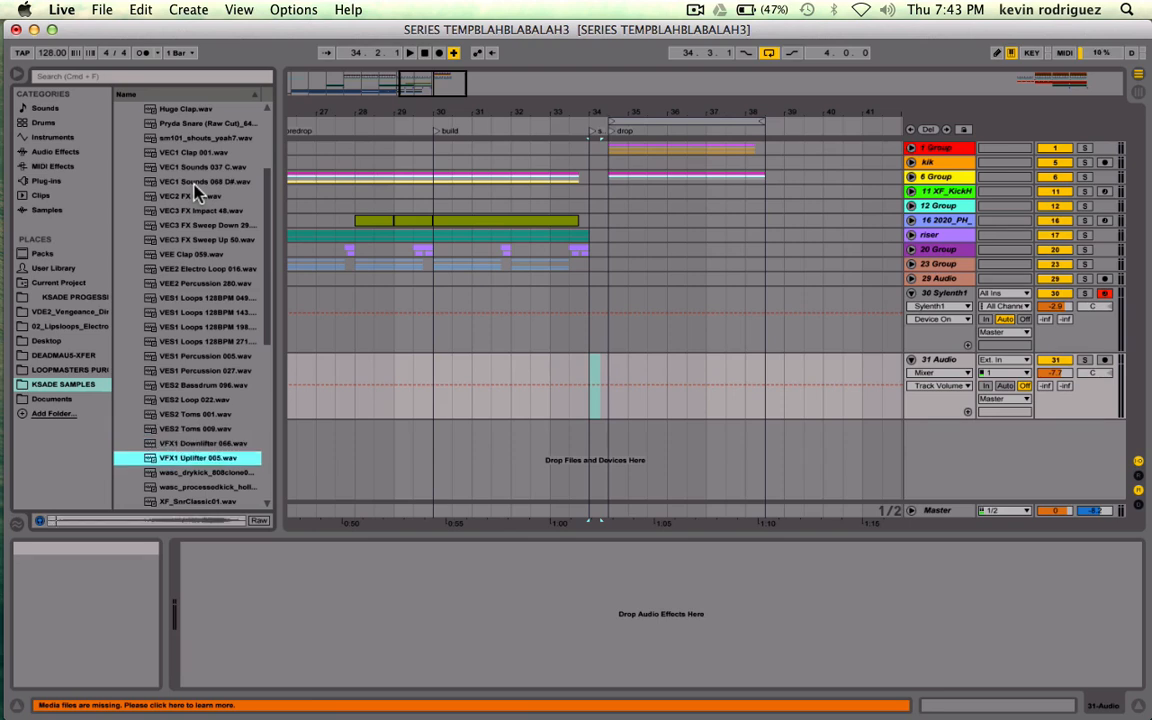
pyautogui.press('Up')
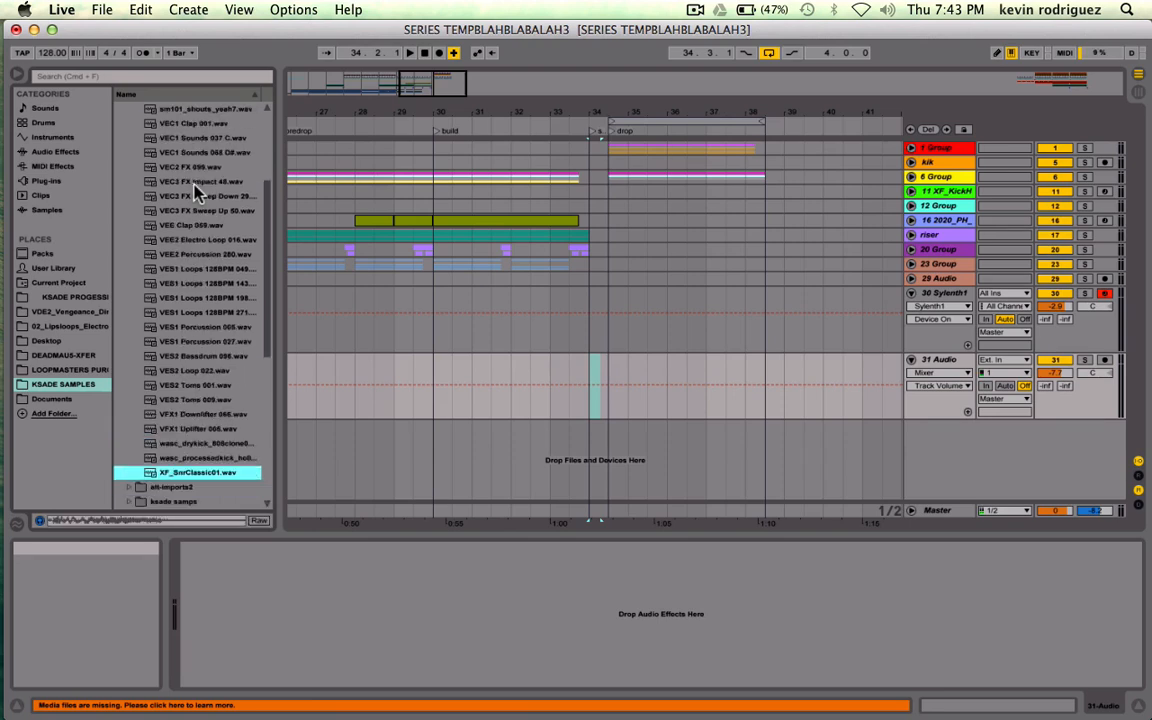
# - Collapse the KSADE SAMPLES subfolder, check the DEADMAU5-XFER library, and open the VDE2 128BPM Swedish Kit in the VDE2_Vengeance library
pyautogui.scroll(6, 195, 184)
pyautogui.click(122, 151)
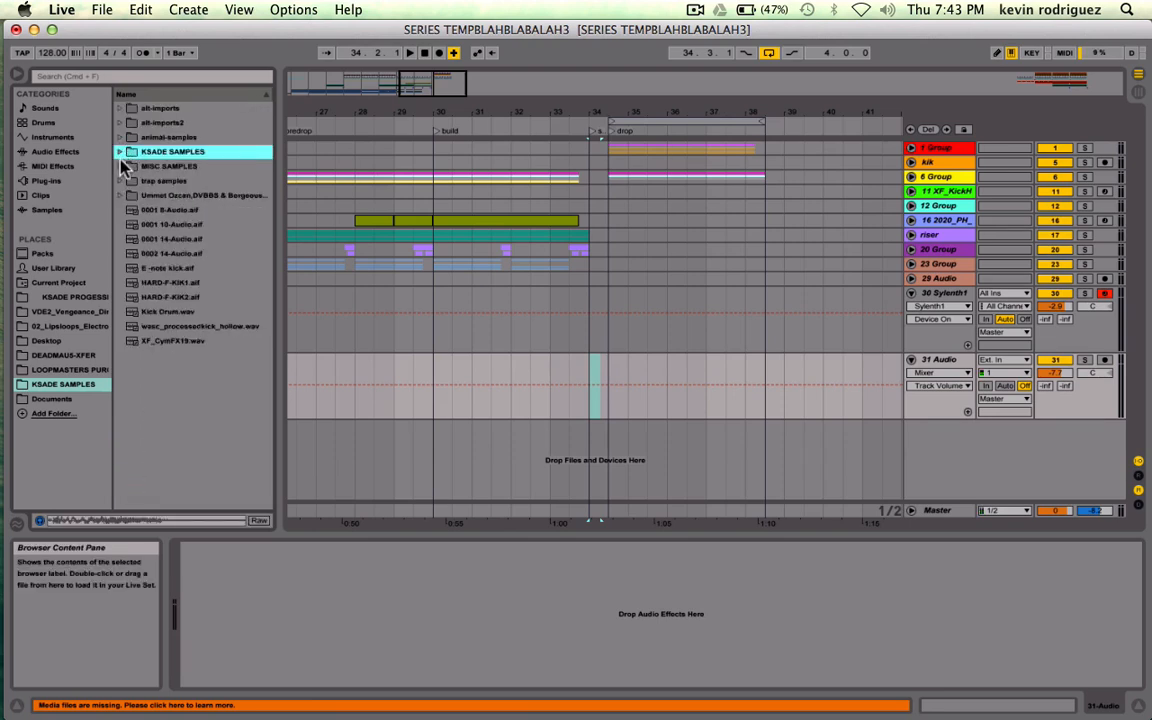
pyautogui.click(50, 356)
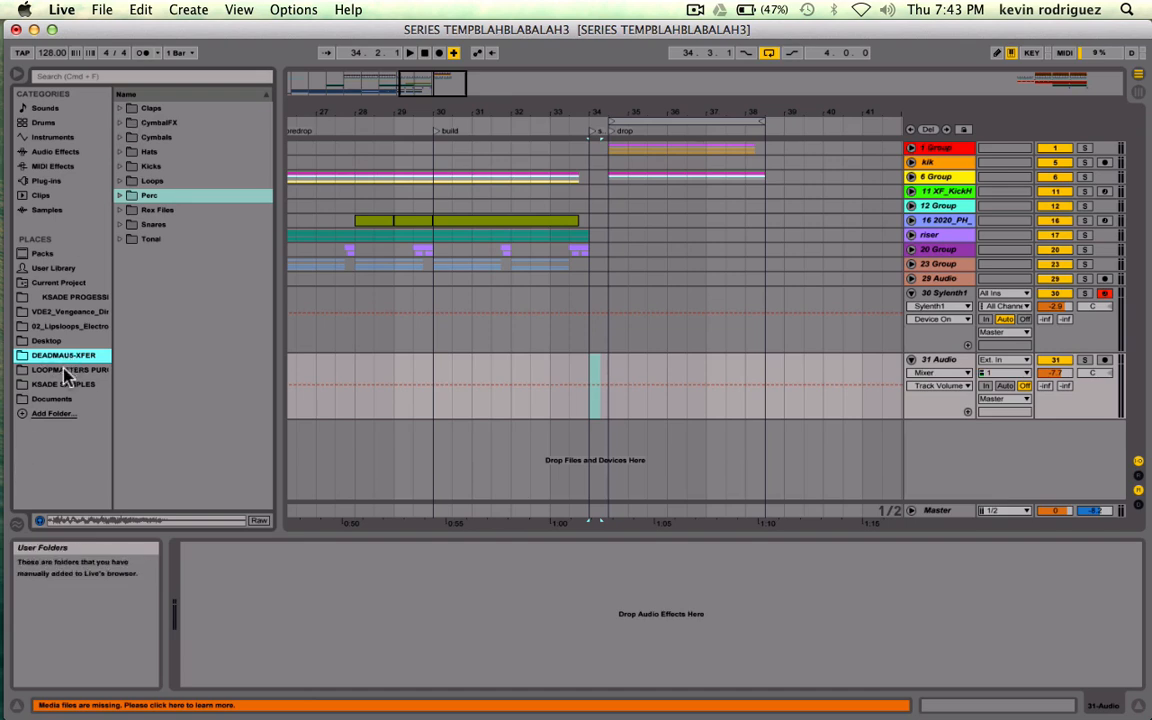
pyautogui.click(52, 311)
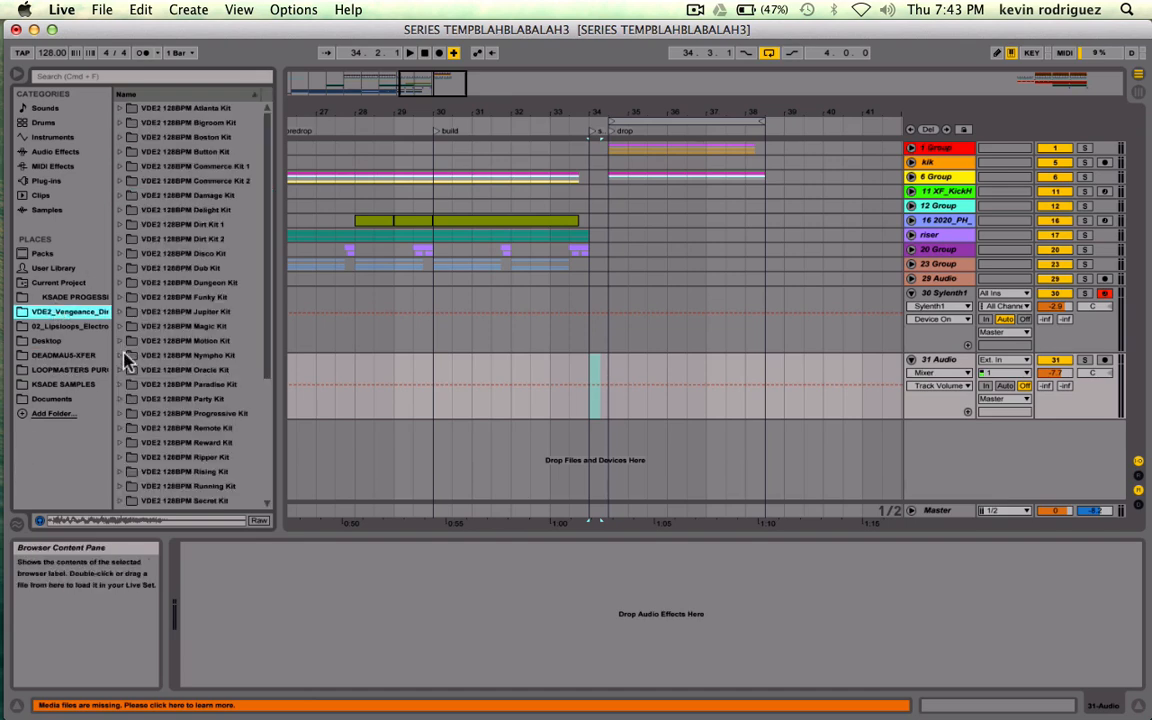
pyautogui.scroll(-5, 128, 358)
pyautogui.click(118, 400)
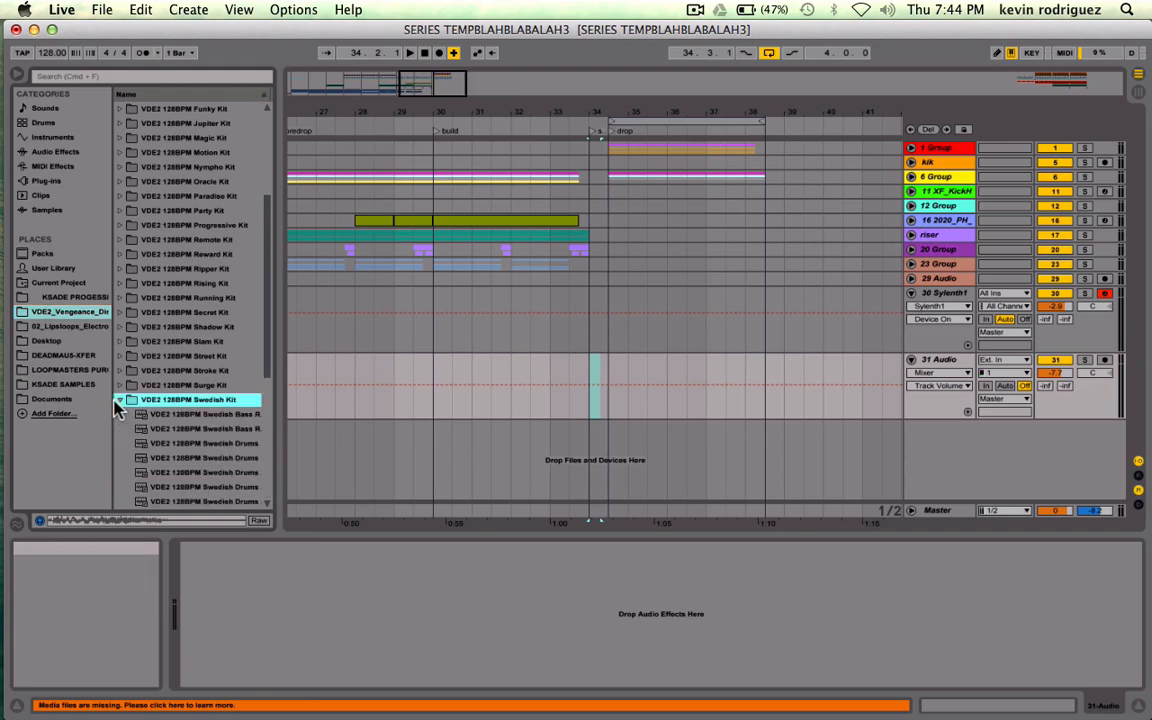
# - Audition the bass, drum, FX and synth loops in the VDE2 128BPM Swedish Kit for a gap-filling sound, and collapse the kit
pyautogui.scroll(-3, 179, 440)
pyautogui.click(175, 443)
pyautogui.press('Down')
pyautogui.press('Down')
pyautogui.press('Down')
pyautogui.press('Down')
pyautogui.press('Down')
pyautogui.press('Down')
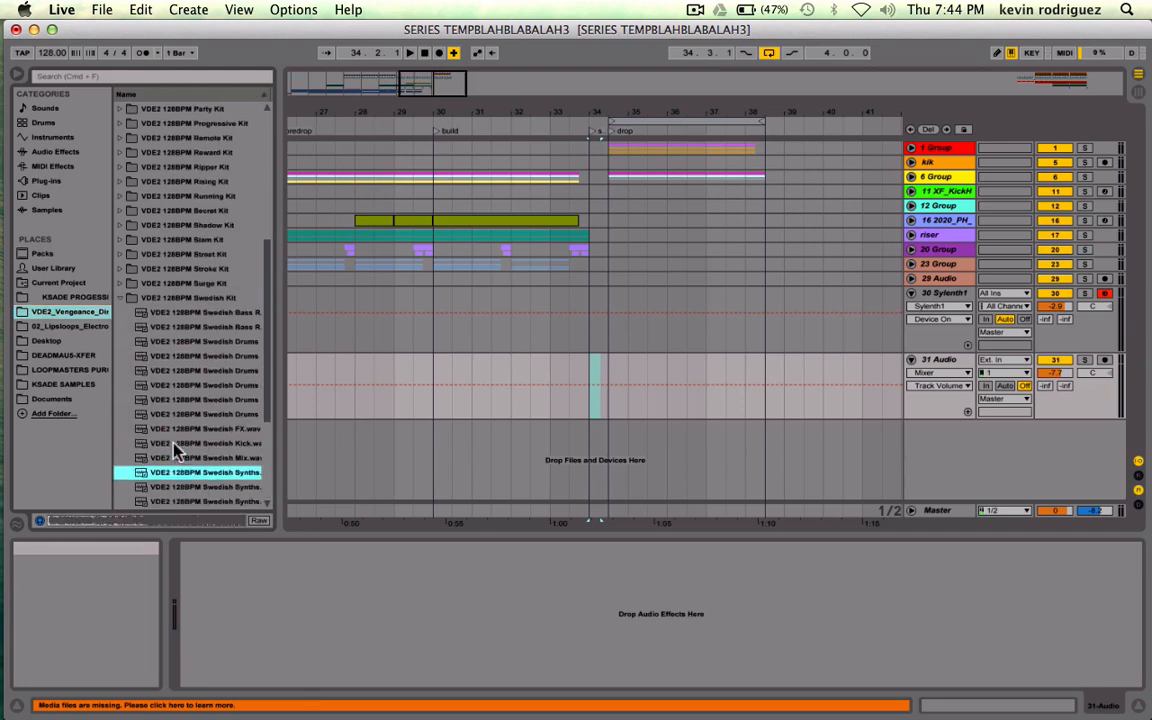
pyautogui.press('Down')
pyautogui.press('Down')
pyautogui.press('Down')
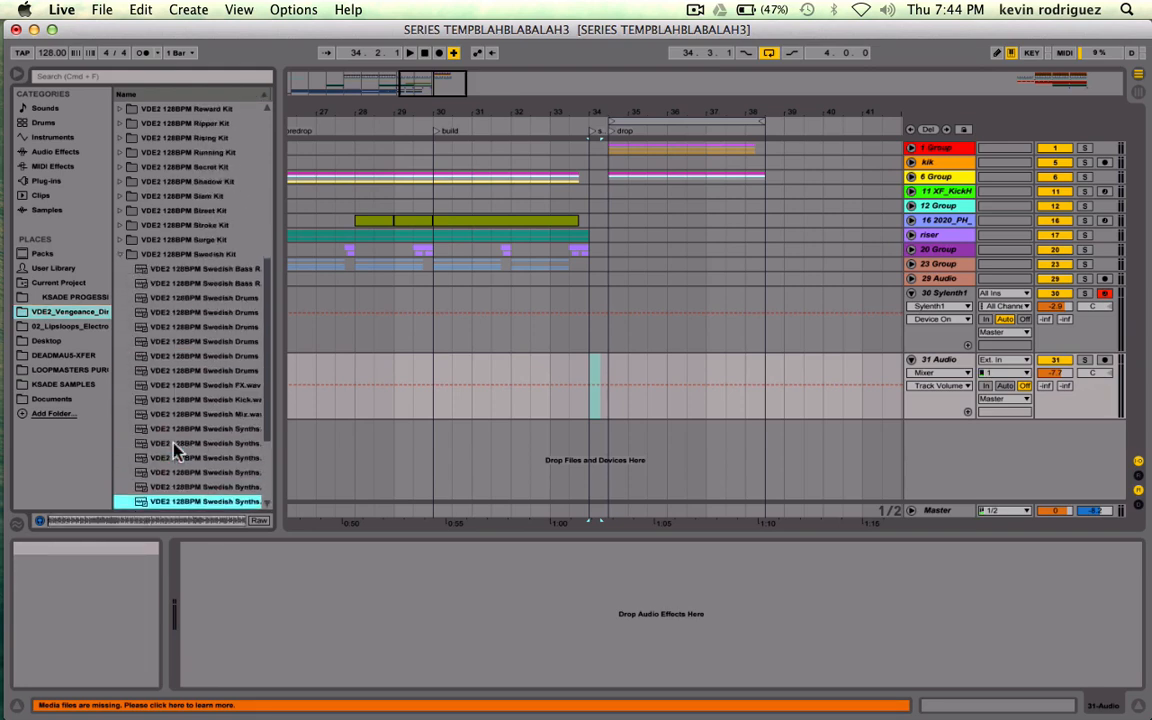
pyautogui.press('Up')
pyautogui.press('Up')
pyautogui.press('Up')
pyautogui.press('Up')
pyautogui.press('Up')
pyautogui.press('Up')
pyautogui.press('Up')
pyautogui.press('Up')
pyautogui.press('Up')
pyautogui.press('Up')
pyautogui.press('Up')
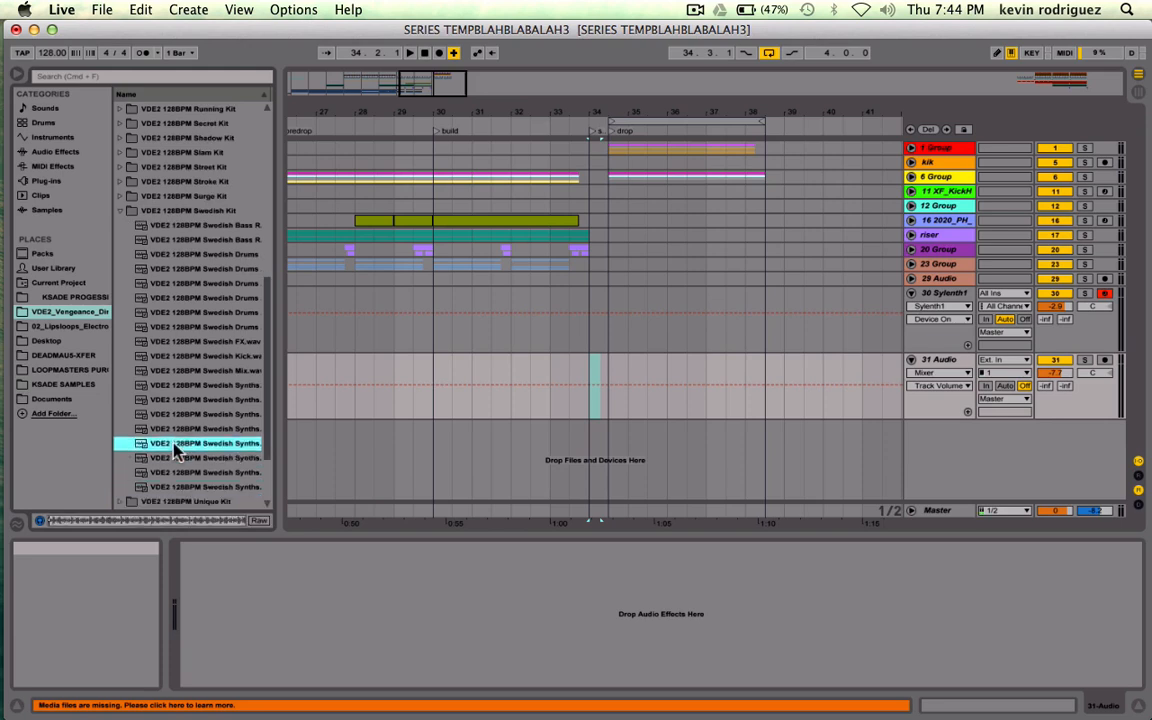
pyautogui.press('Up')
pyautogui.press('Up')
pyautogui.press('Up')
pyautogui.press('Up')
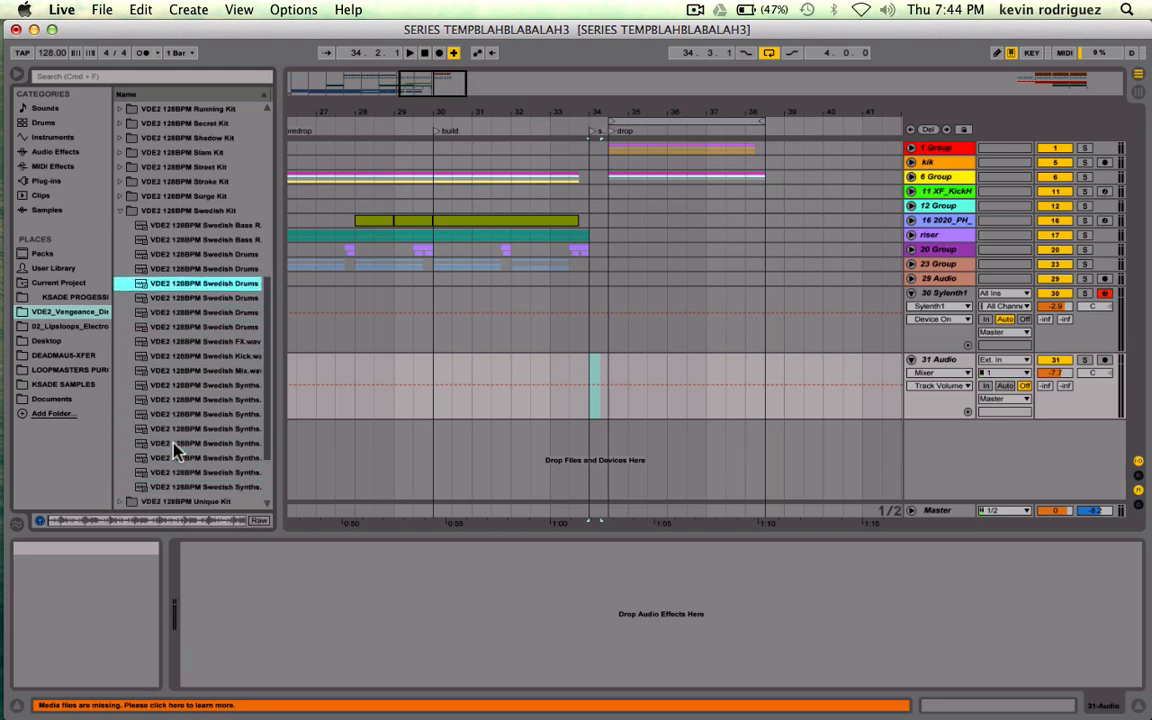
pyautogui.click(119, 211)
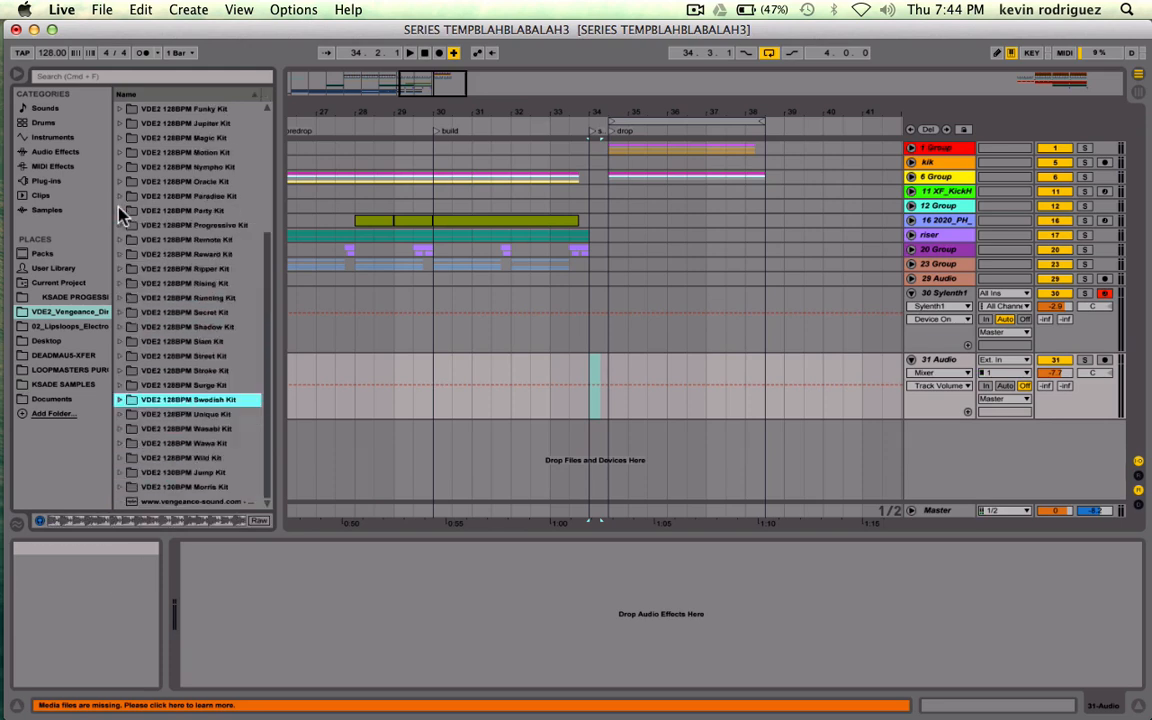
# - Audition the drum, FX, kick and synth samples in the VDE2 130BPM Morris Kit, and collapse the kit
pyautogui.click(120, 486)
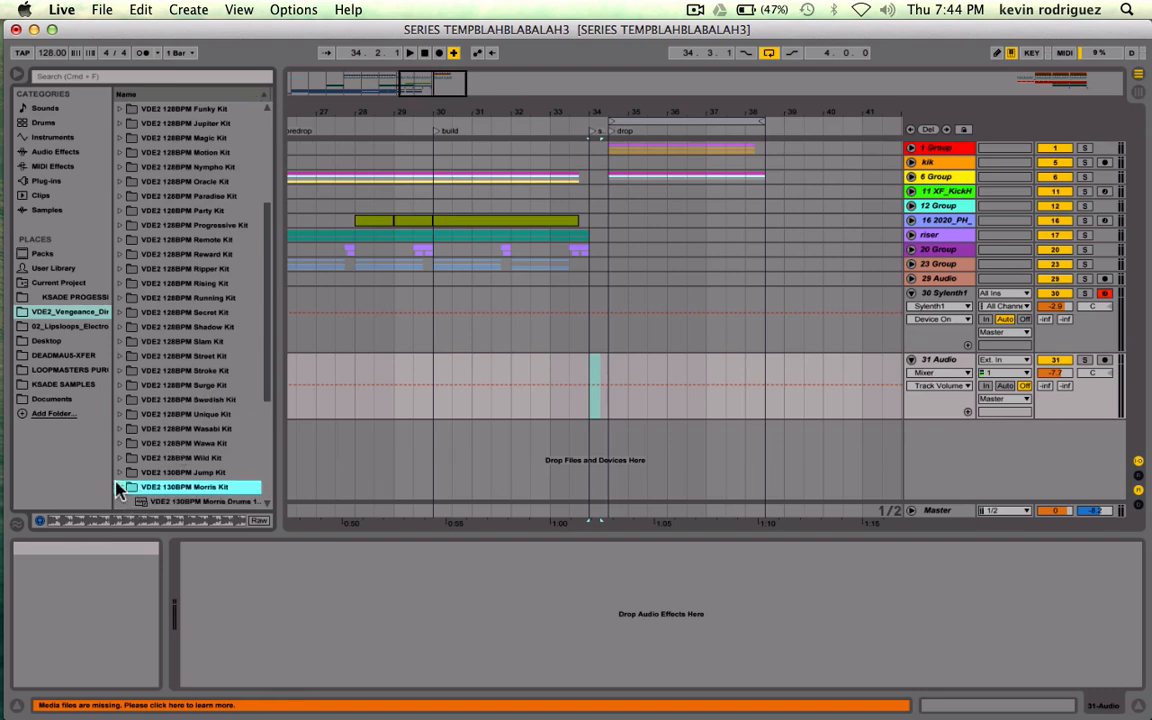
pyautogui.click(218, 386)
pyautogui.press('Down')
pyautogui.press('Down')
pyautogui.press('Down')
pyautogui.press('Down')
pyautogui.press('Down')
pyautogui.press('Down')
pyautogui.press('Down')
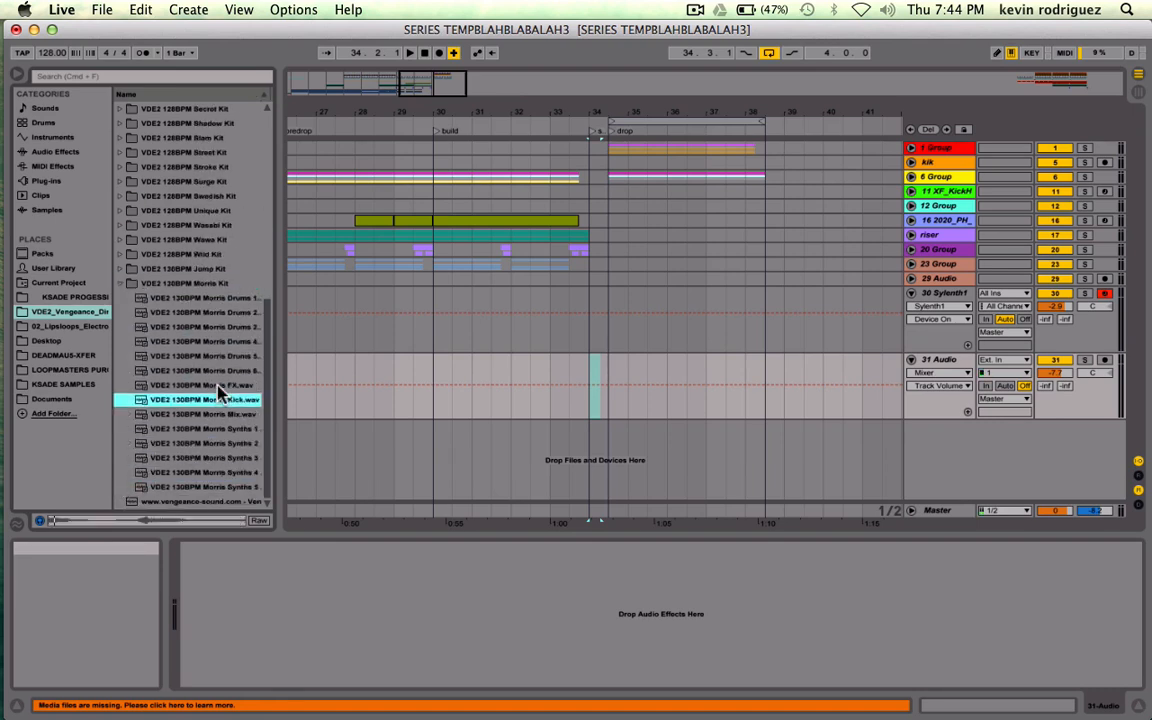
pyautogui.press('Up')
pyautogui.press('Up')
pyautogui.press('Up')
pyautogui.press('Up')
pyautogui.press('Up')
pyautogui.press('Up')
pyautogui.press('Up')
pyautogui.press('Up')
pyautogui.press('Up')
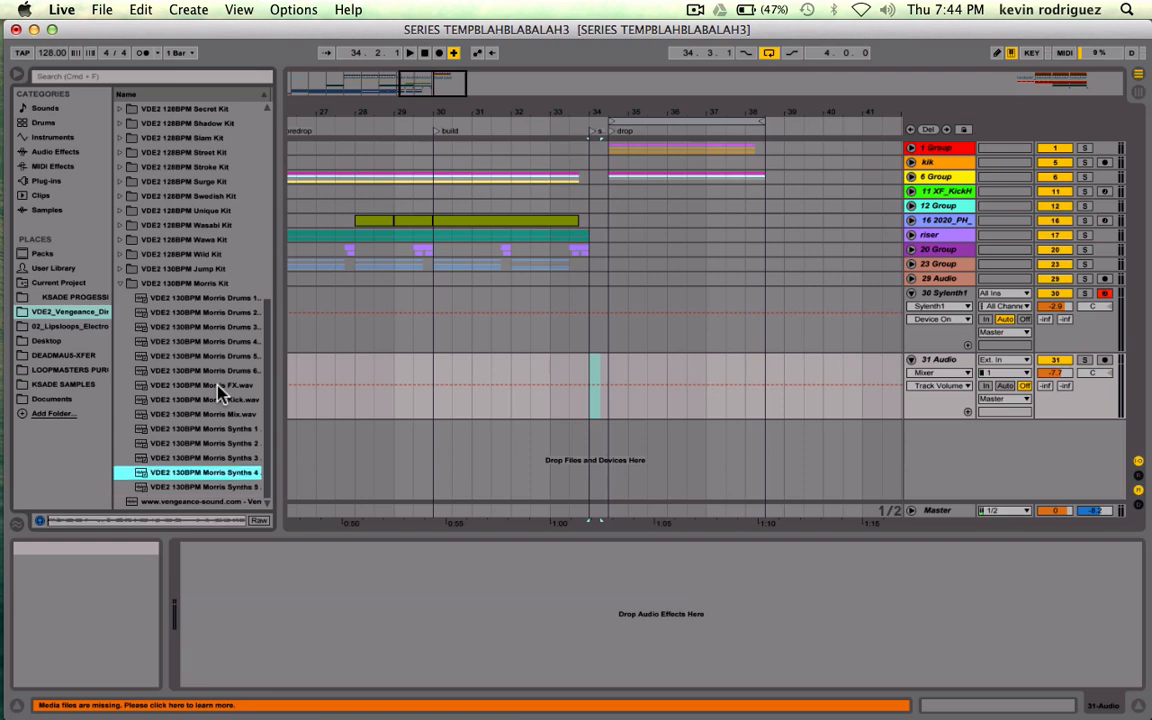
pyautogui.press('Up')
pyautogui.press('Up')
pyautogui.press('Up')
pyautogui.press('Up')
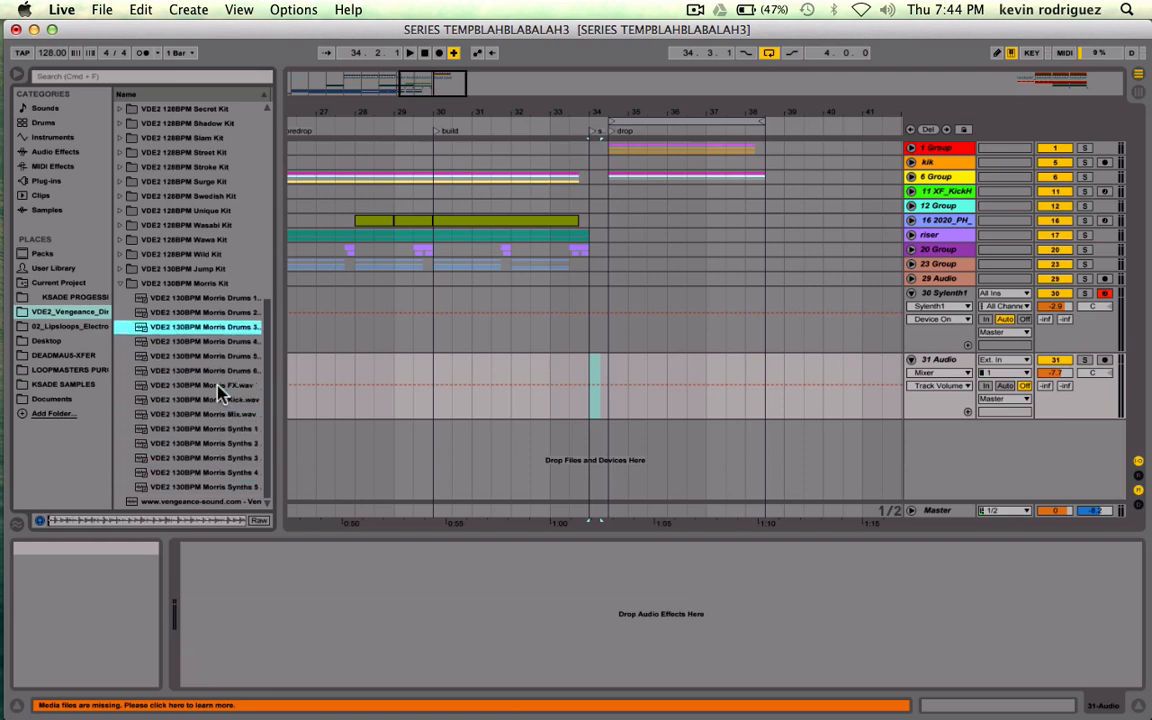
pyautogui.click(121, 286)
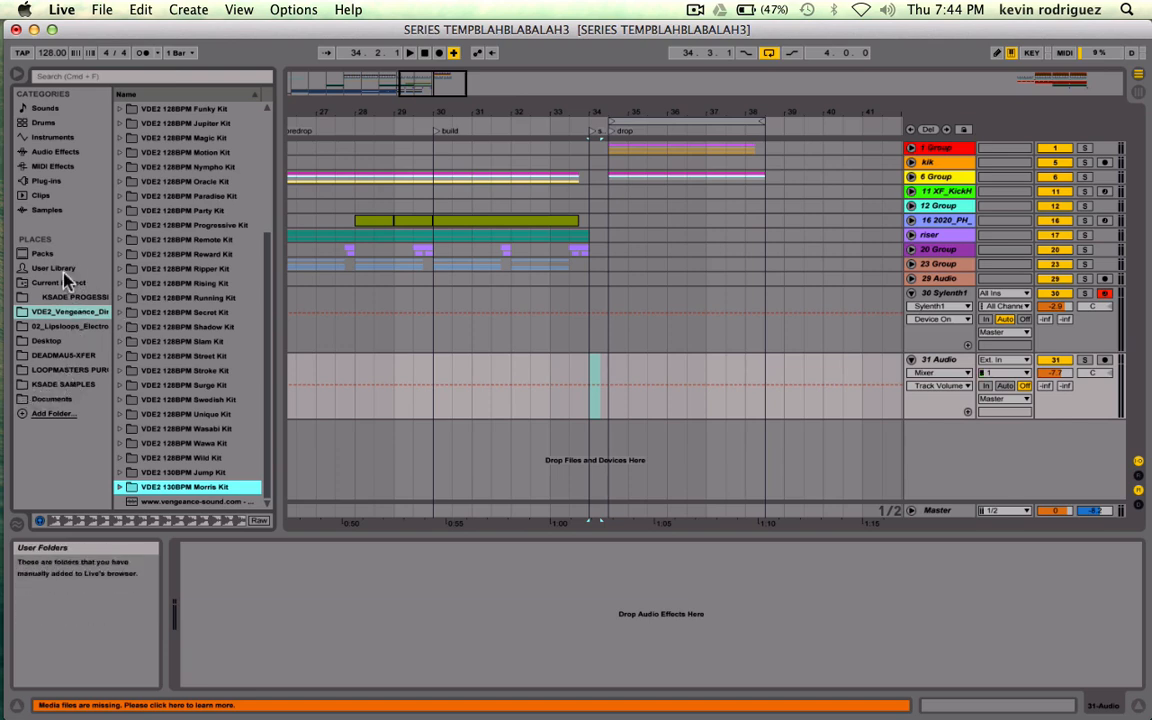
# - Search the Samples category for "vocal"
pyautogui.click(45, 209)
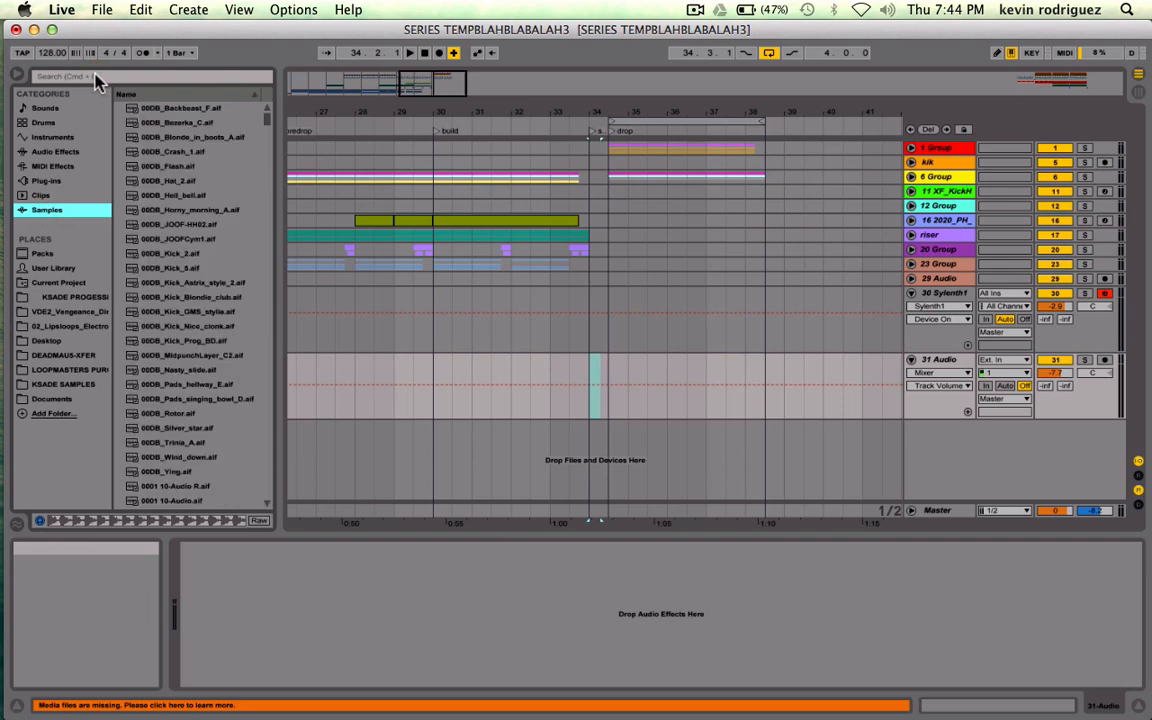
pyautogui.click(97, 79)
pyautogui.write('vo')
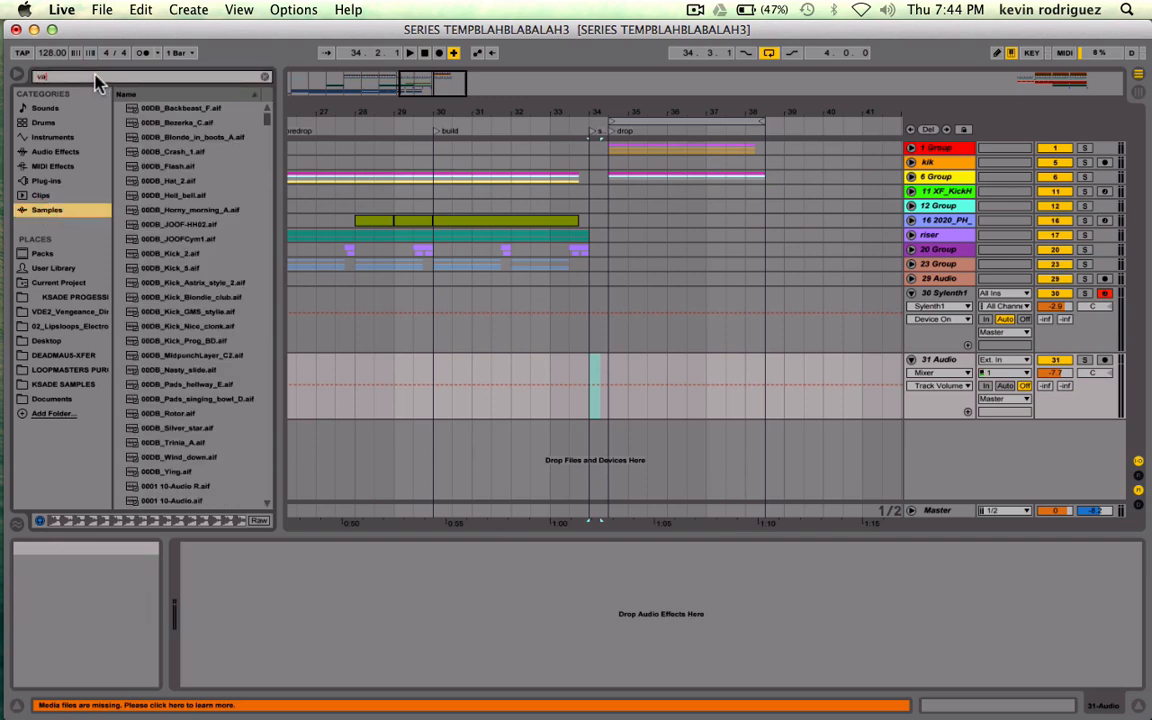
pyautogui.write('cal')
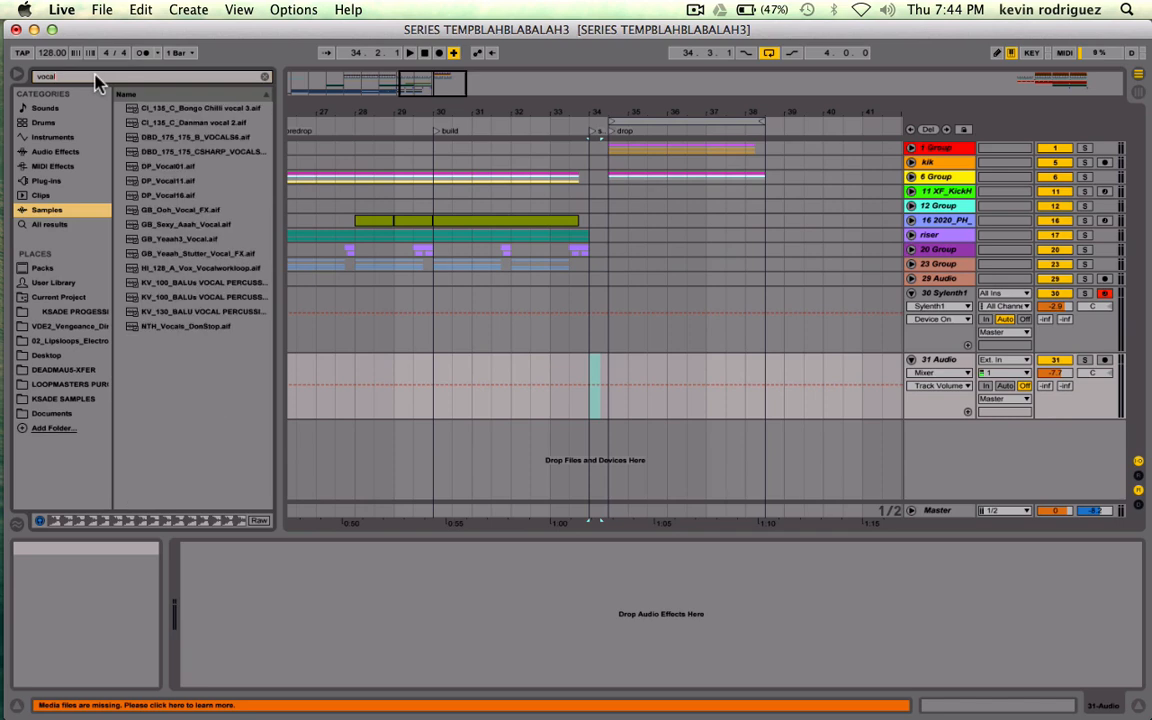
# - Audition the vocal search results from CI_135_C_Bongo Chilli vocal 3.aif down to NTH_Vocals_DonStop.aif
pyautogui.click(161, 110)
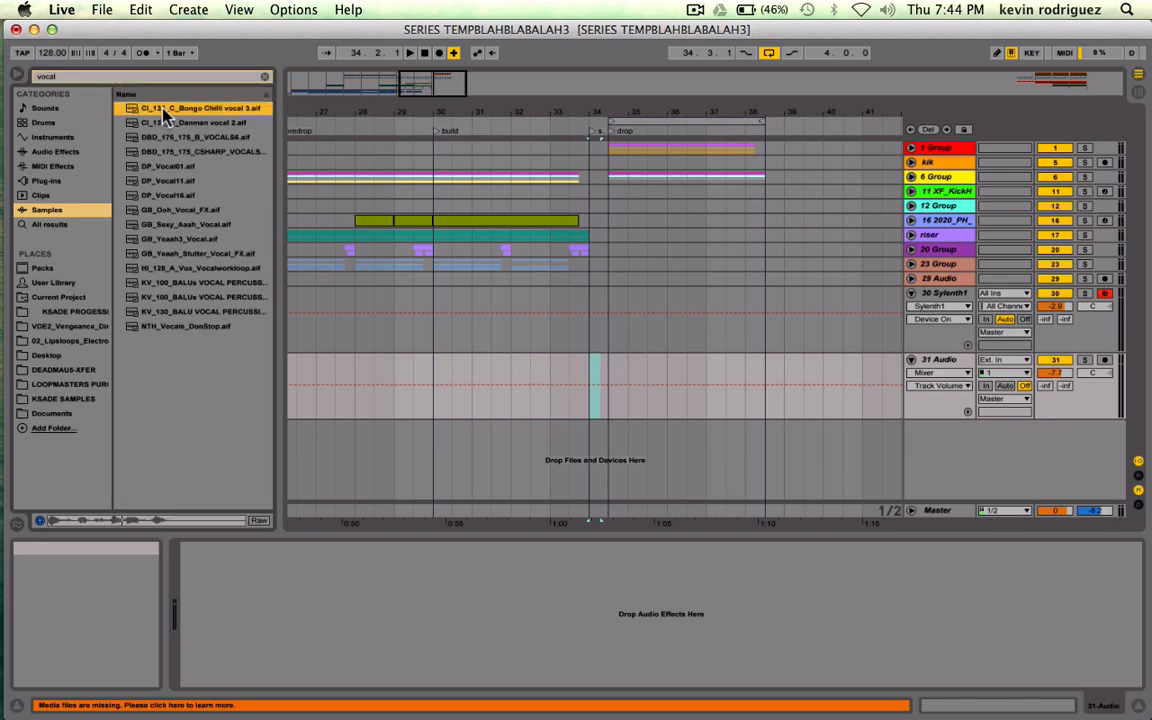
pyautogui.press('Down')
pyautogui.press('Down')
pyautogui.press('Down')
pyautogui.press('Down')
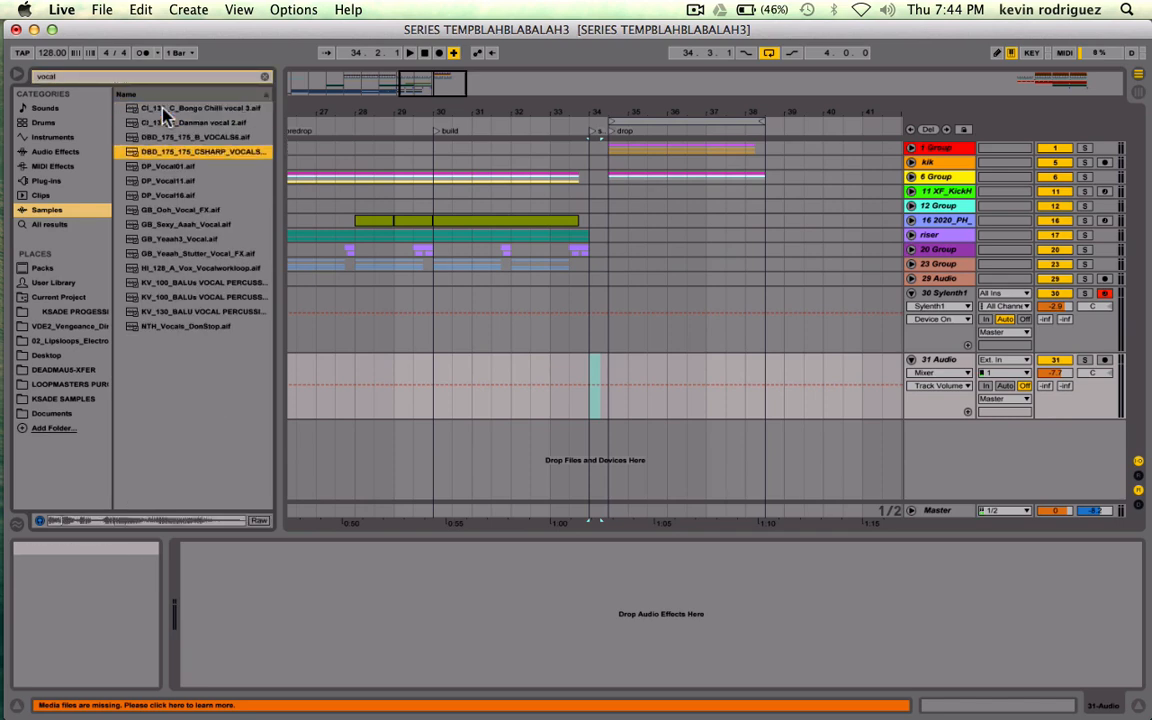
pyautogui.press('Down')
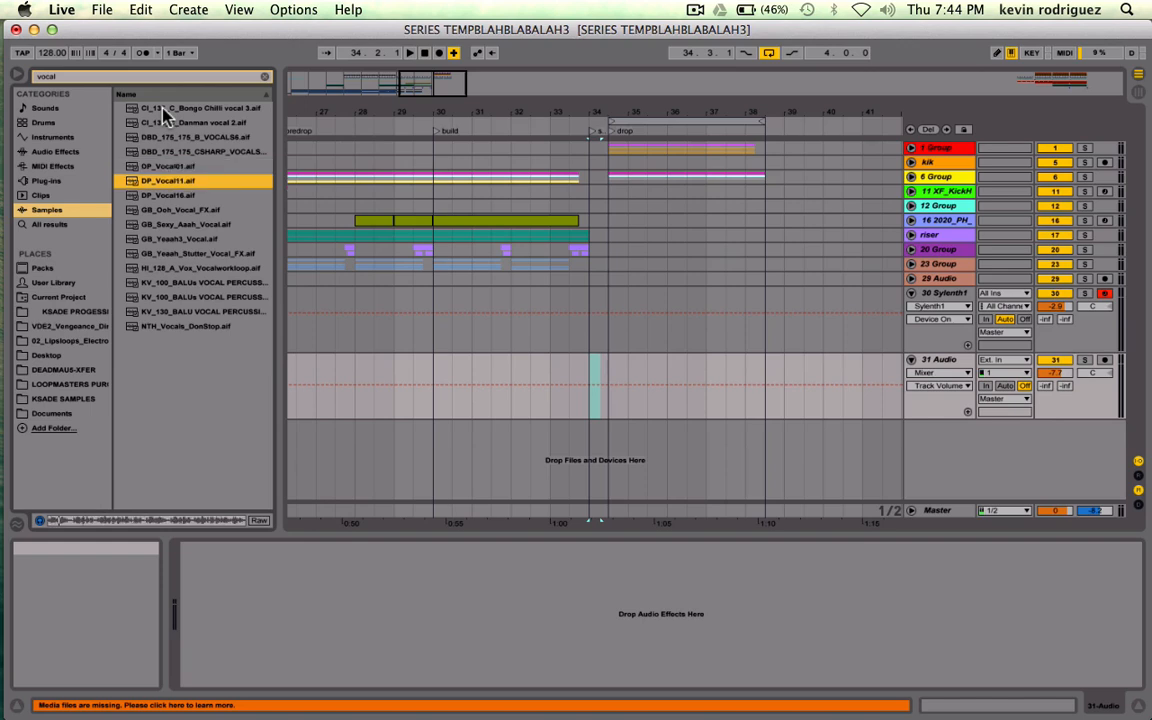
pyautogui.press('Down')
pyautogui.press('Down')
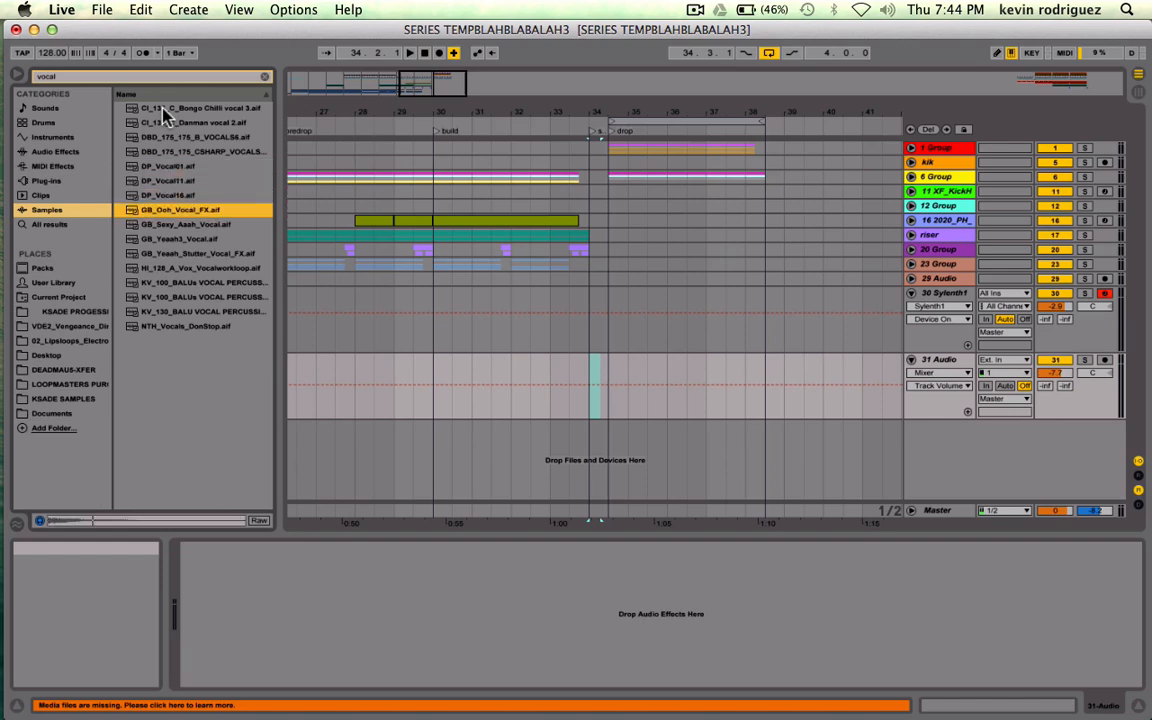
pyautogui.press('Down')
pyautogui.press('Down')
pyautogui.press('Down')
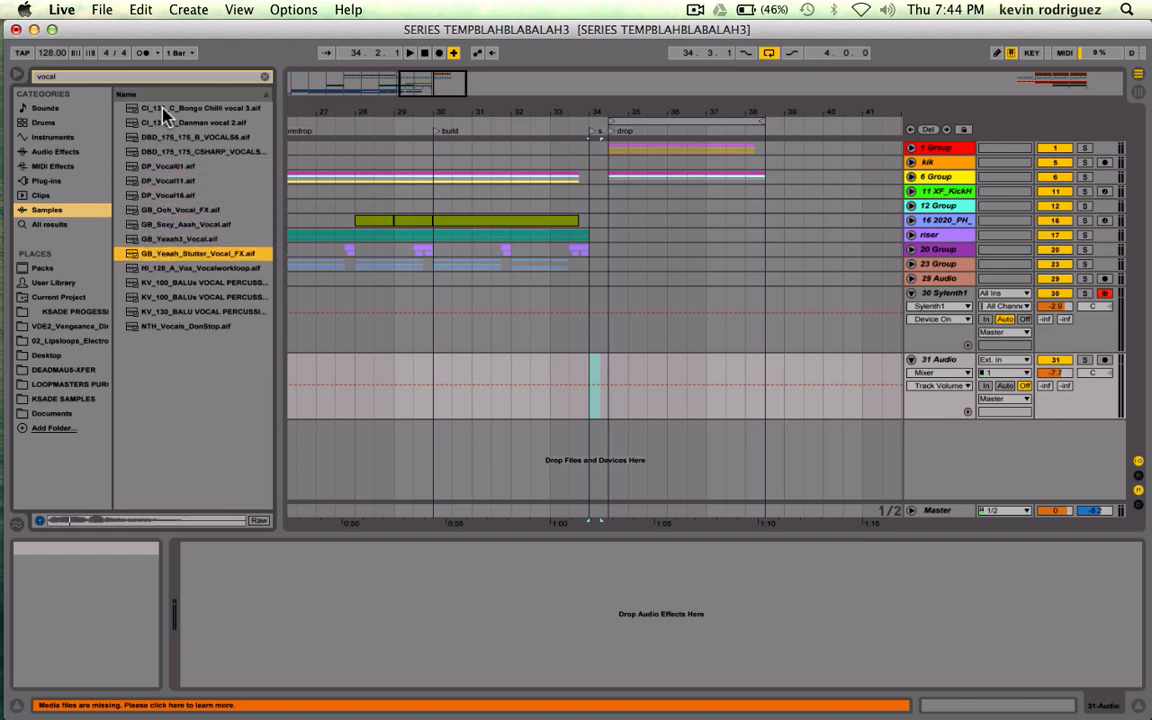
pyautogui.press('Down')
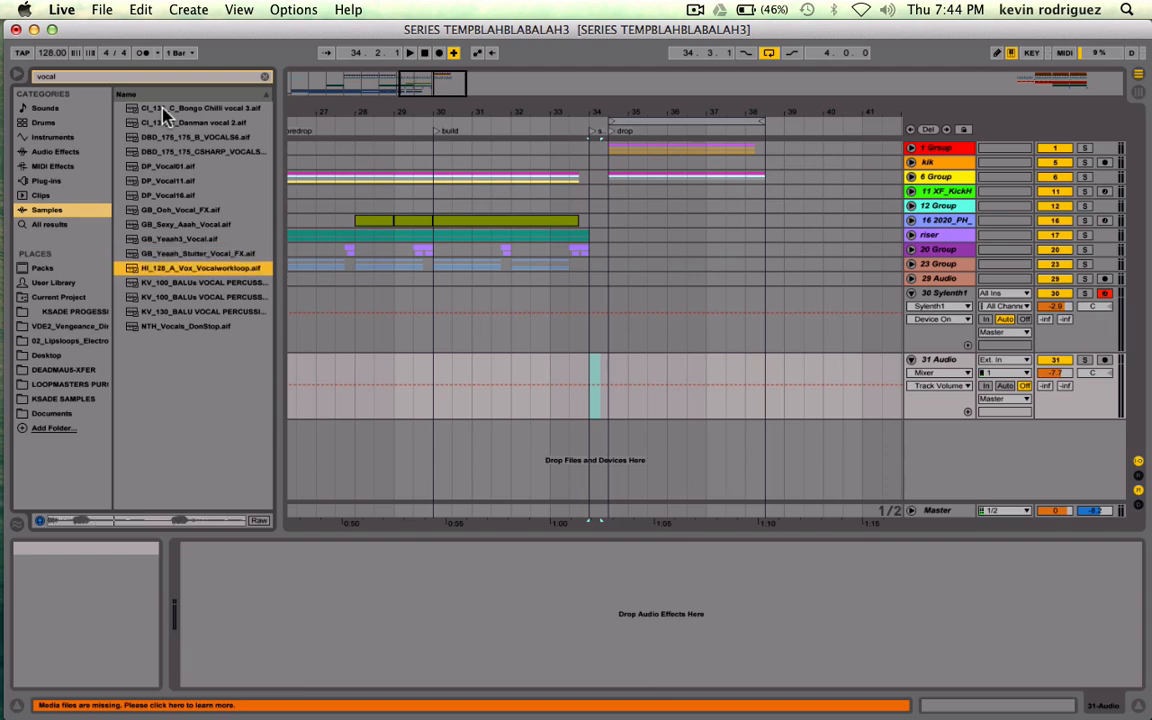
pyautogui.press('Down')
pyautogui.press('Down')
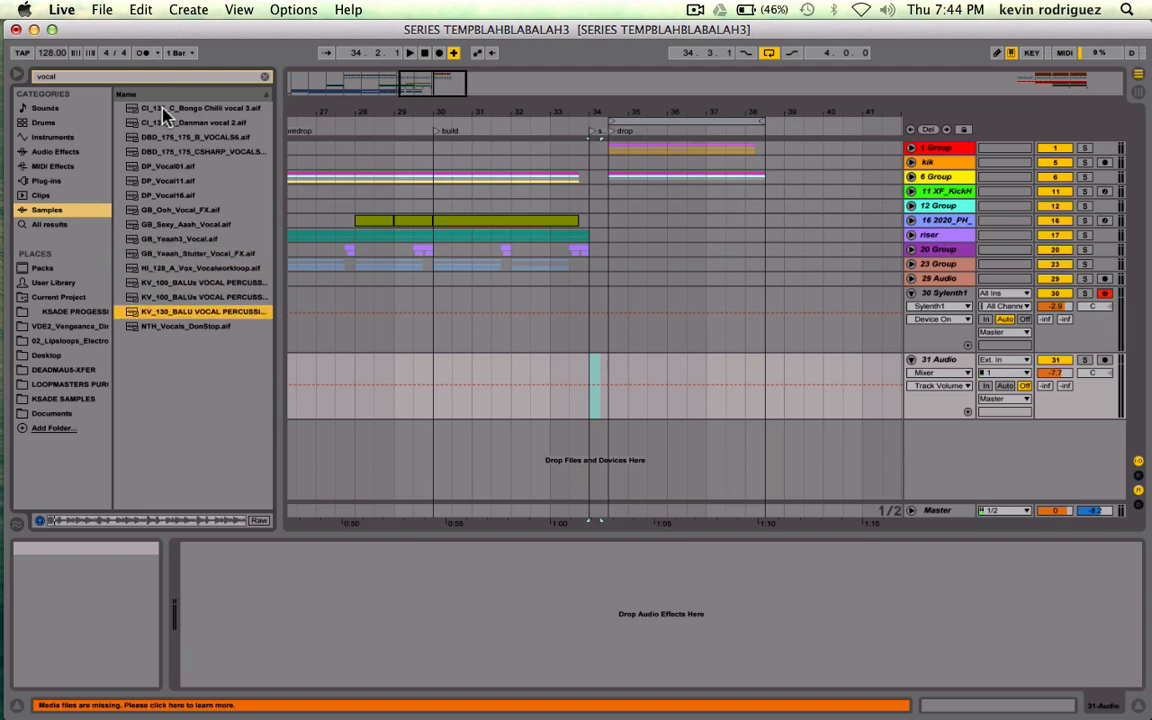
pyautogui.press('Down')
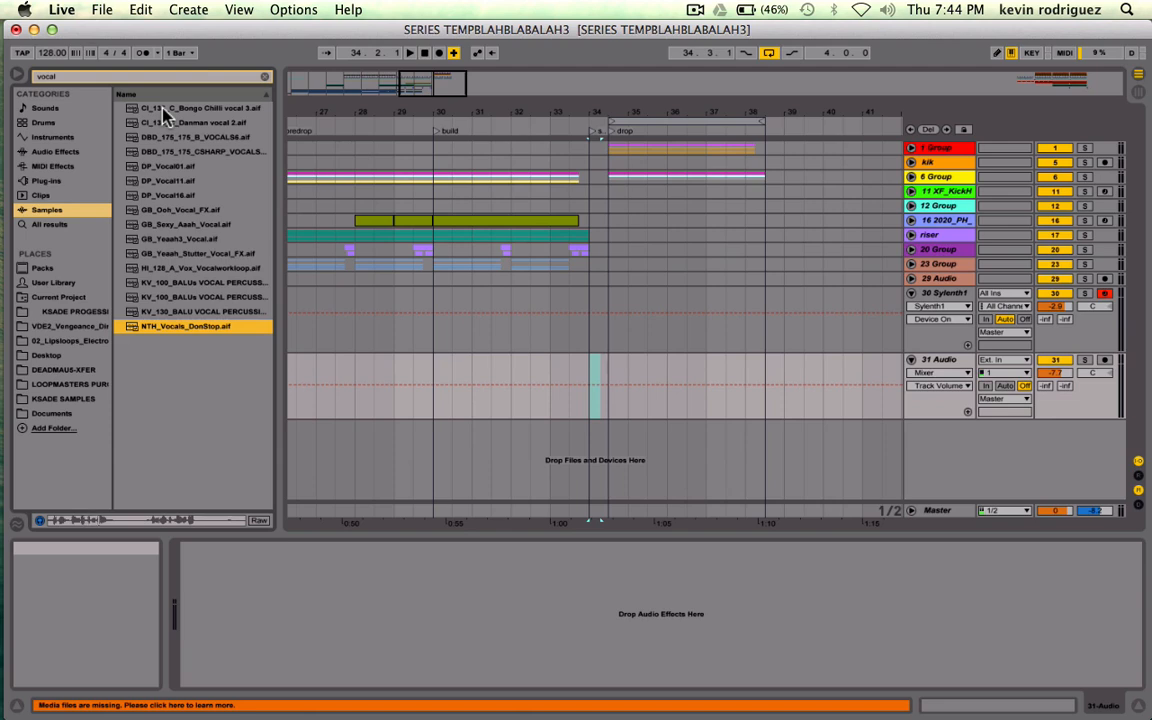
# - Try NTH_Vocals_DonStop.aif at 32.1.1 on the 31 Audio track, listen from 34.1.1 with the track soloed, and delete the clip
pyautogui.moveTo(160, 328); pyautogui.dragTo(510, 392)
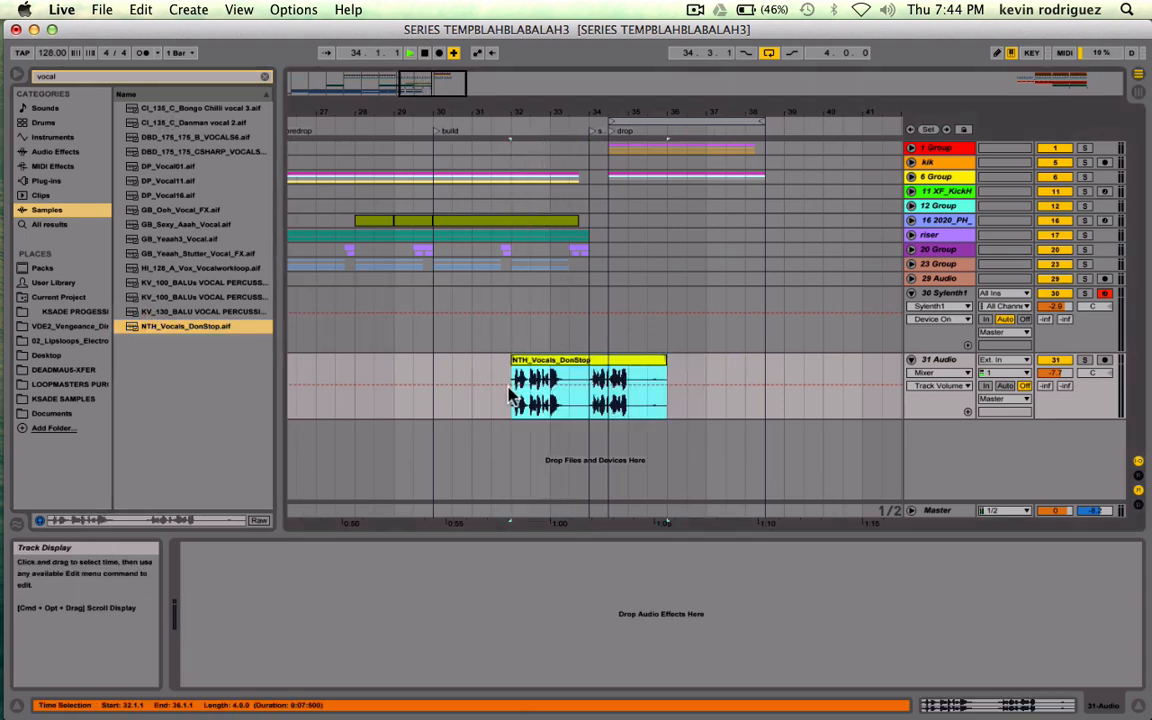
pyautogui.click(590, 403)
pyautogui.press('space')
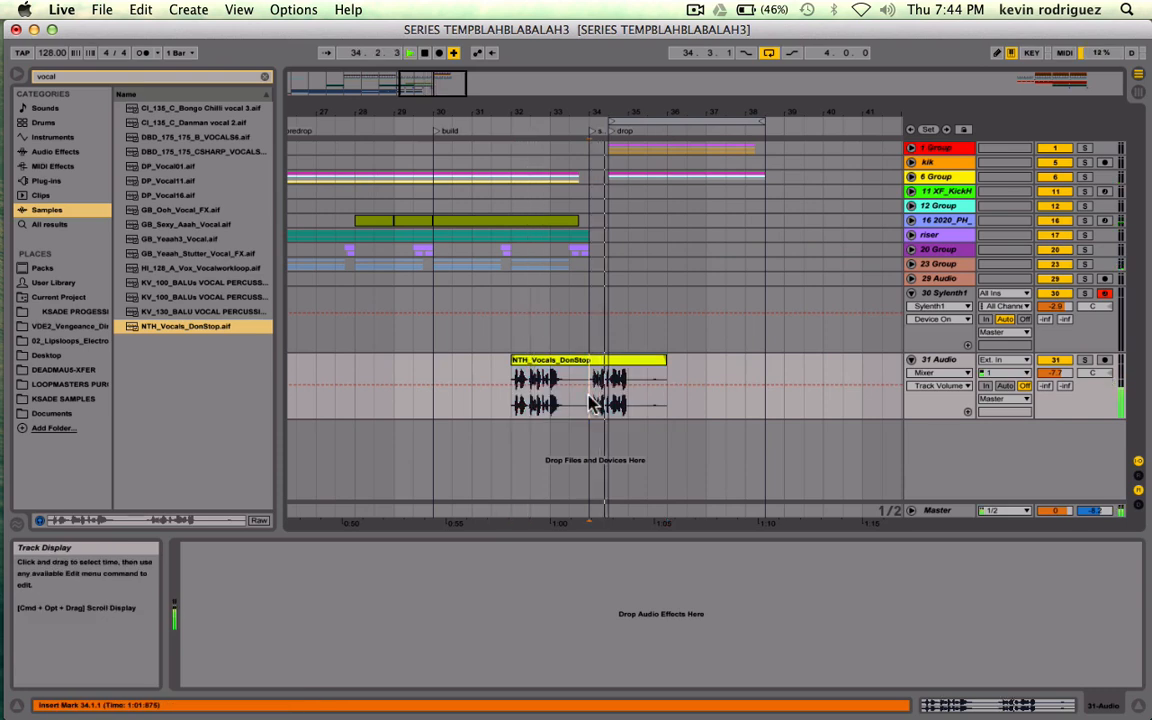
pyautogui.click(1085, 359)
pyautogui.press('space')
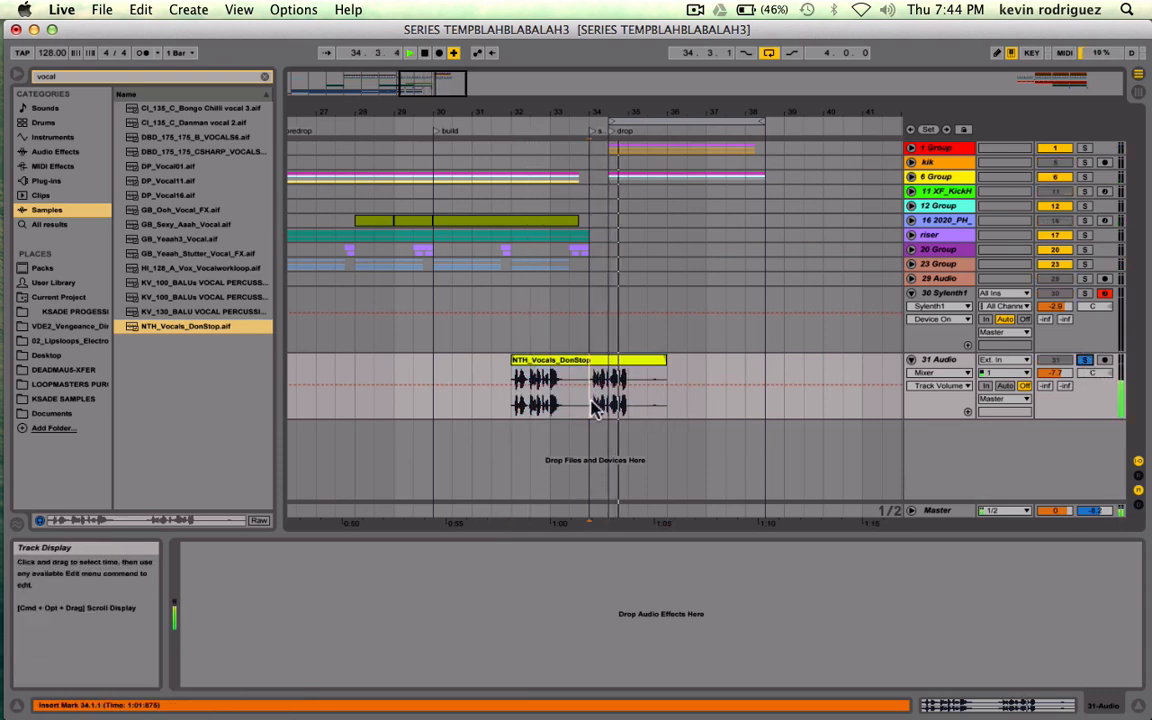
pyautogui.press('space')
pyautogui.click(581, 364)
pyautogui.press('Delete')
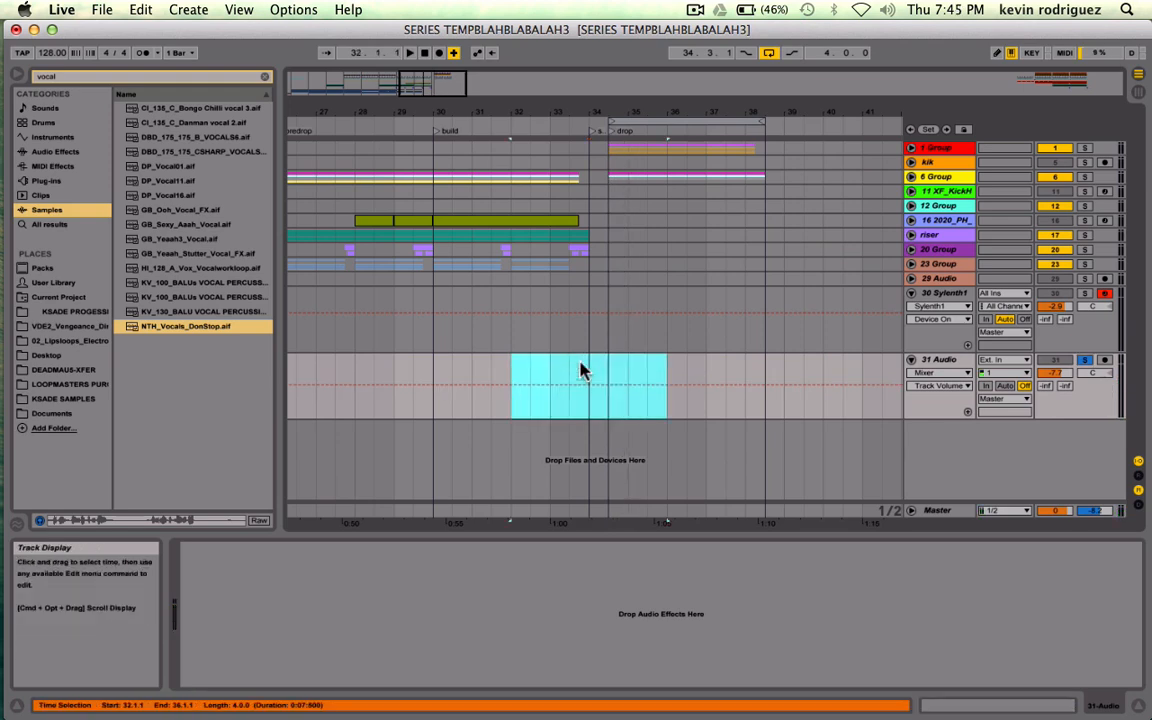
# - Audition the vocal samples again from NTH_Vocals_DonStop.aif back up to CI_135_C_Bongo Chilli vocal 3.aif
pyautogui.click(212, 324)
pyautogui.press('Up')
pyautogui.press('Up')
pyautogui.press('Up')
pyautogui.press('Up')
pyautogui.press('Up')
pyautogui.press('Up')
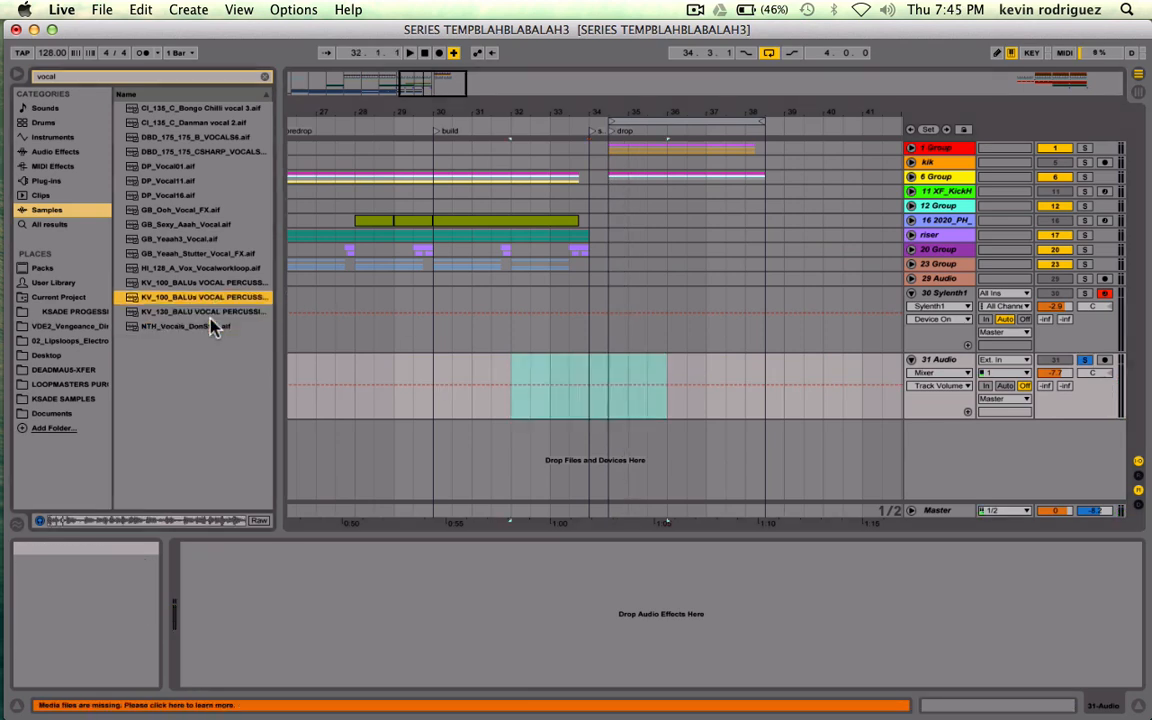
pyautogui.press('Up')
pyautogui.press('Up')
pyautogui.press('Up')
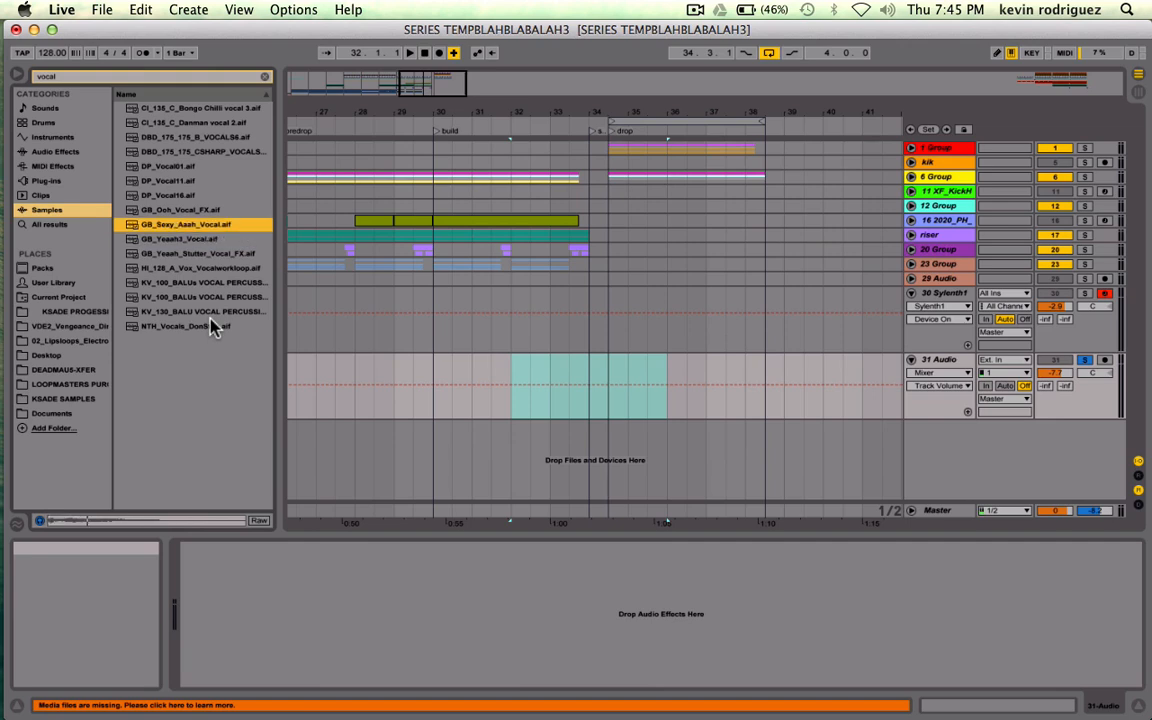
pyautogui.press('Up')
pyautogui.press('Up')
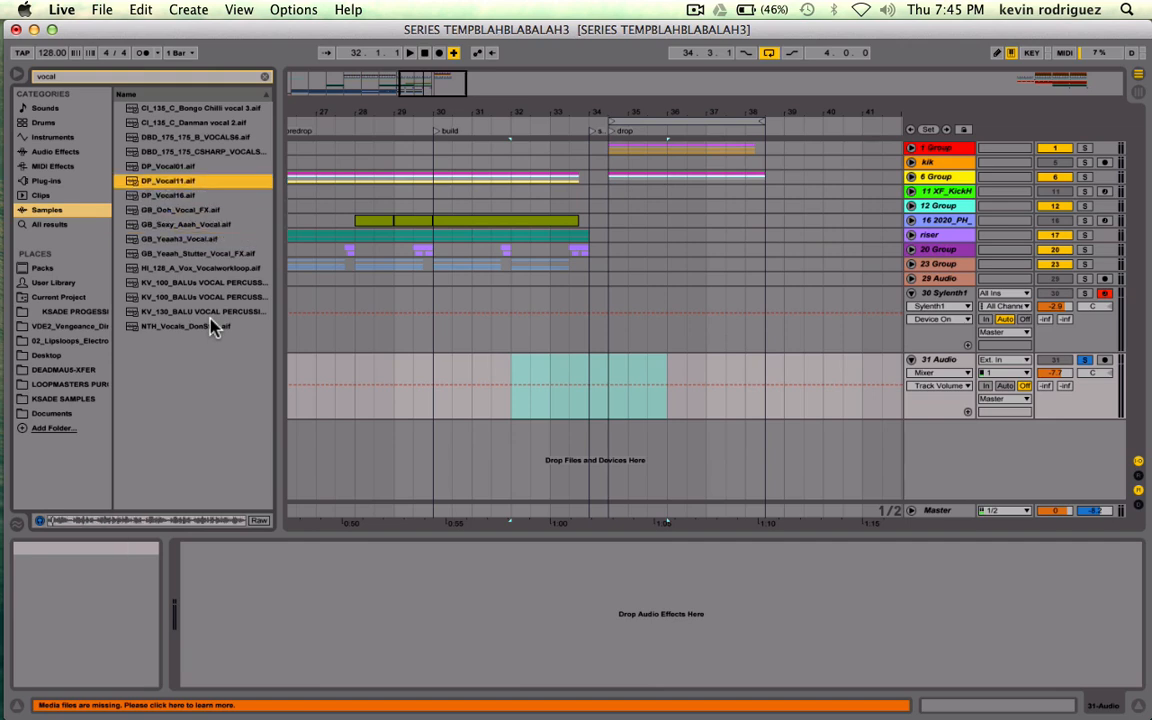
pyautogui.press('Up')
pyautogui.press('Up')
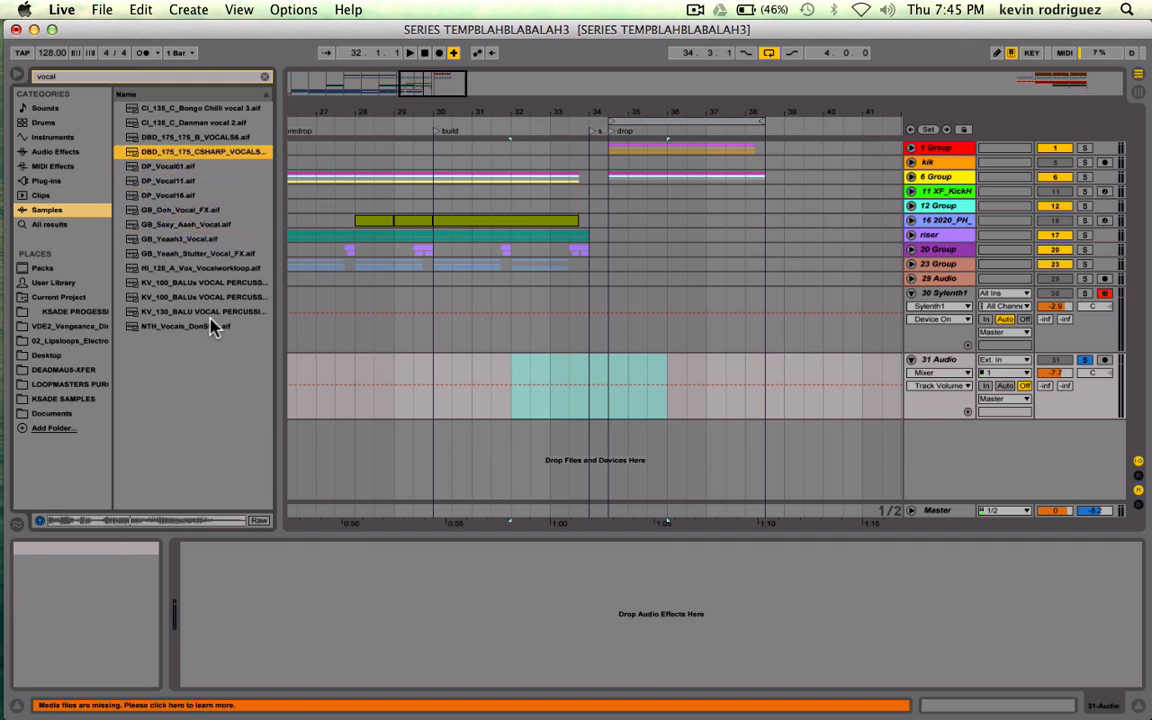
pyautogui.press('Up')
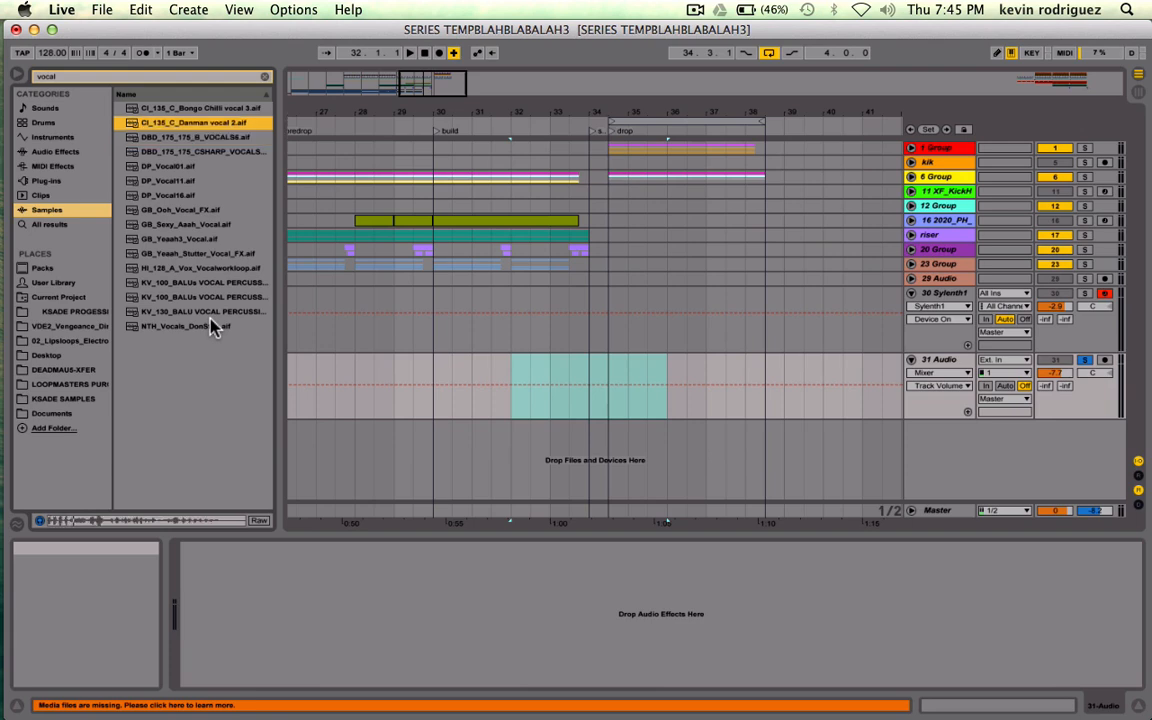
pyautogui.press('Up')
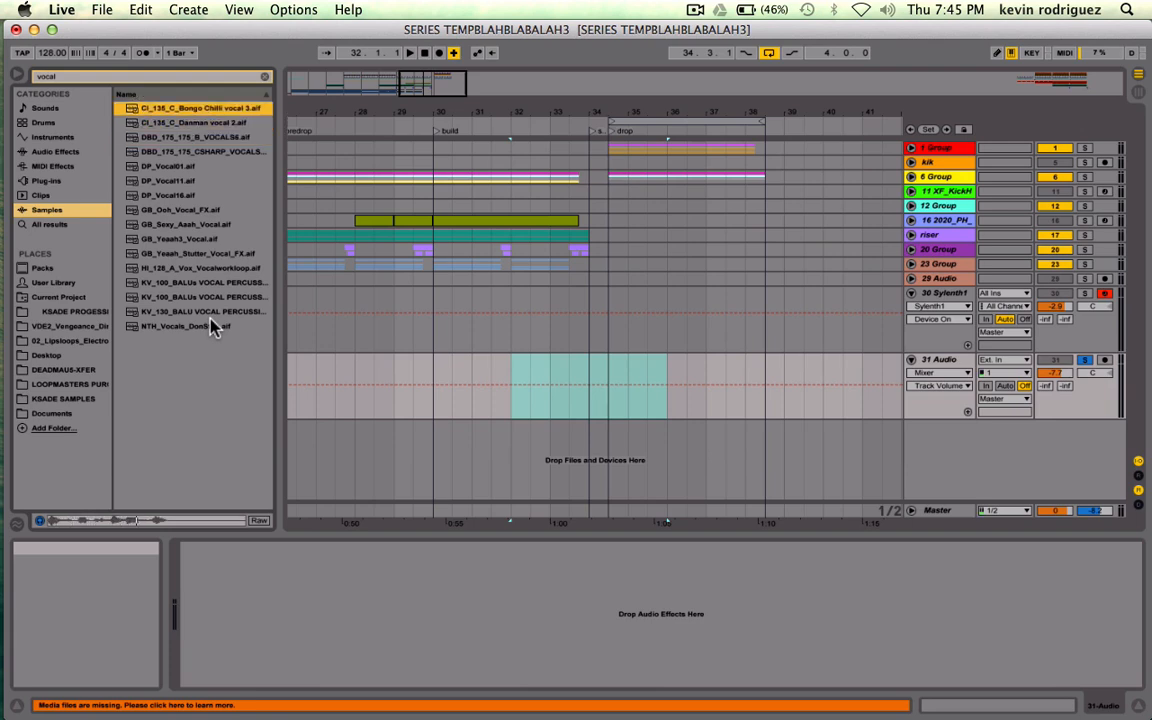
# - Place CI_135_C_Bongo Chilli vocal 3.aif at 34.1.1 on the 31 Audio track, listen to it, and open the clip's sample view
pyautogui.press('space')
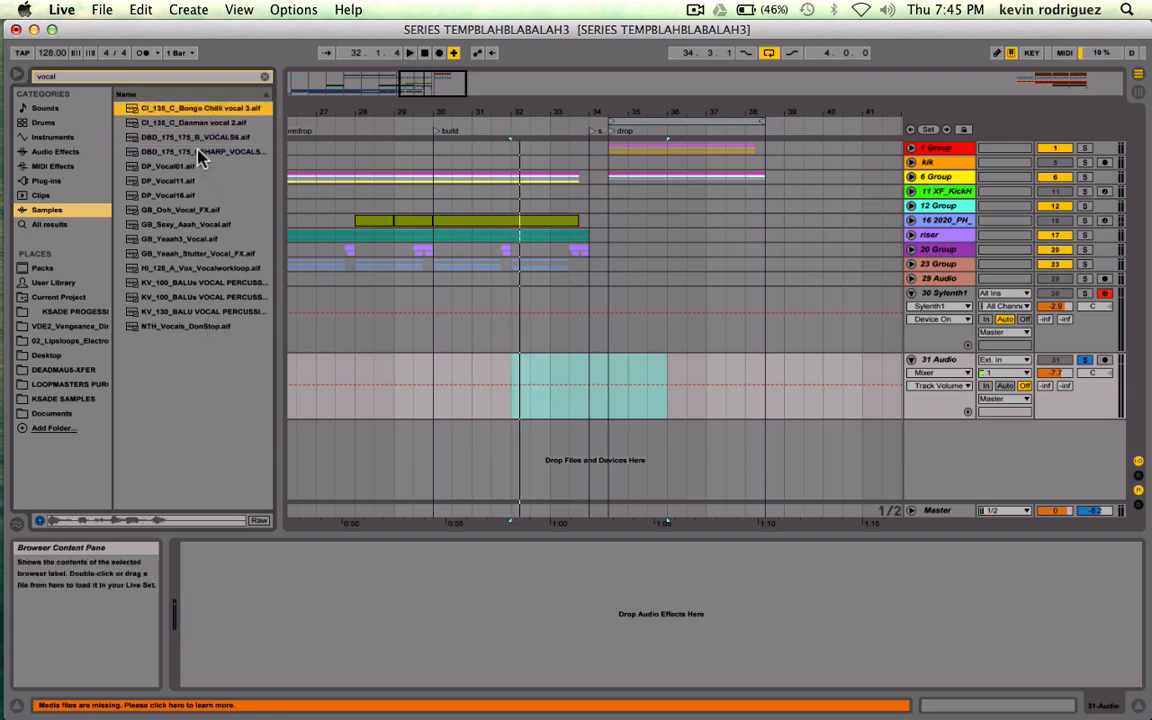
pyautogui.moveTo(185, 113); pyautogui.dragTo(592, 395)
pyautogui.press('space')
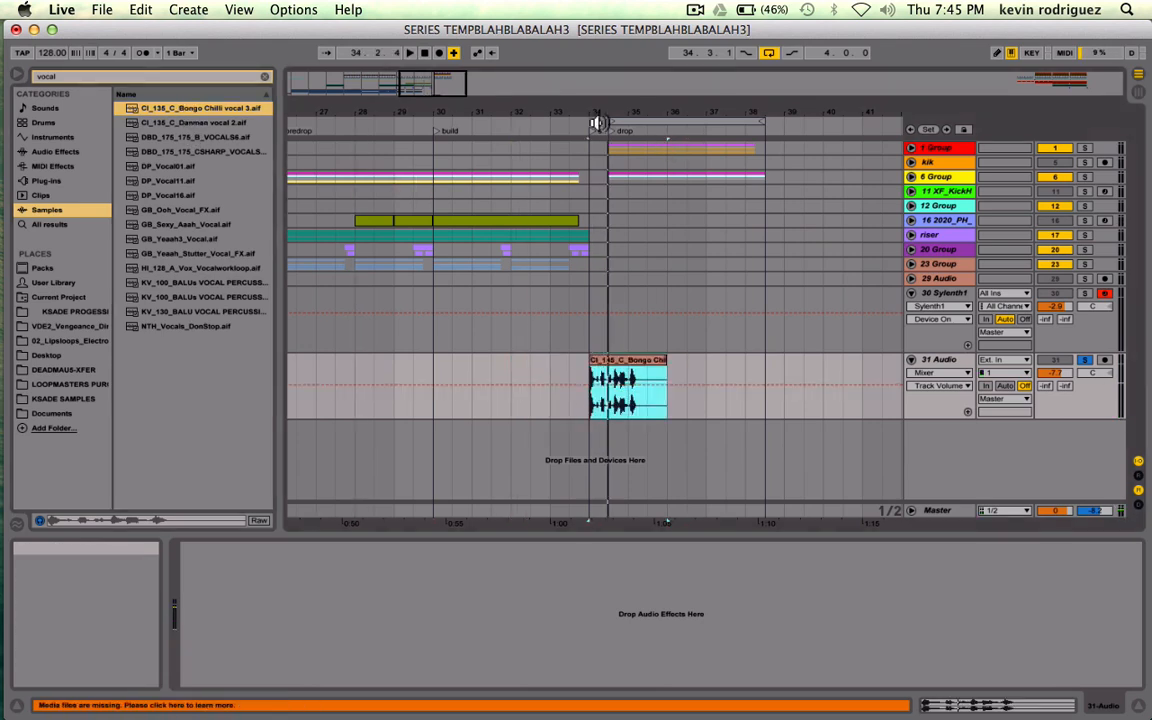
pyautogui.moveTo(421, 74); pyautogui.dragTo(421, 95)
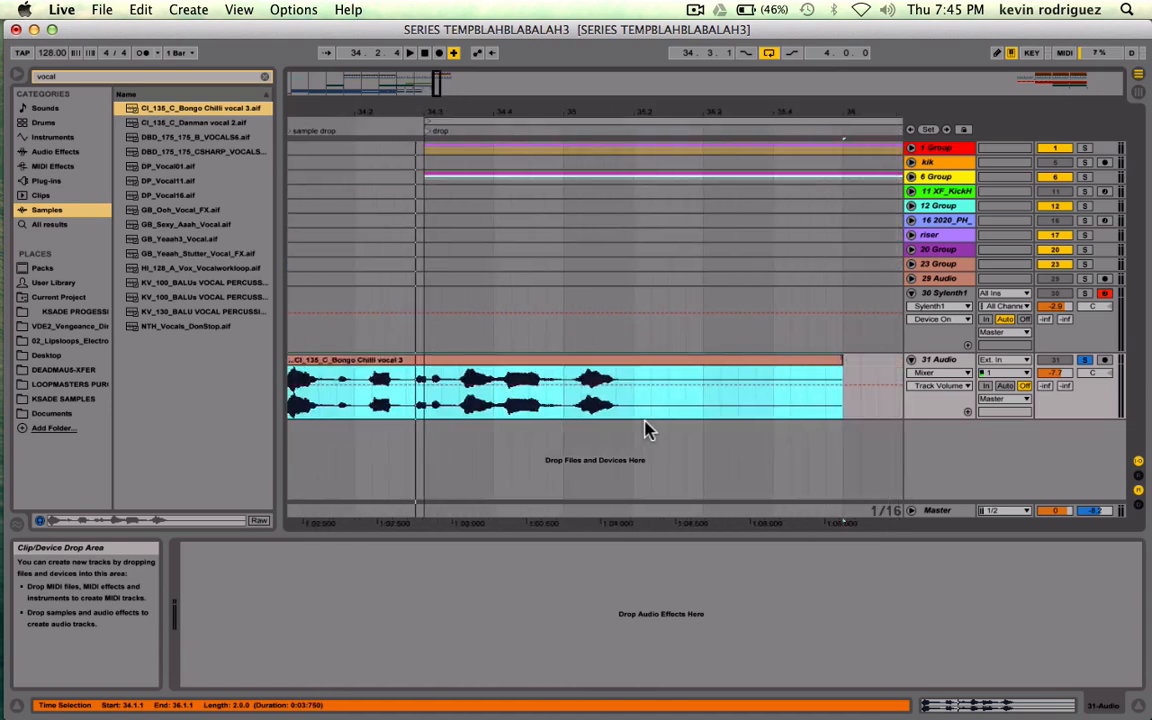
pyautogui.doubleClick(599, 373)
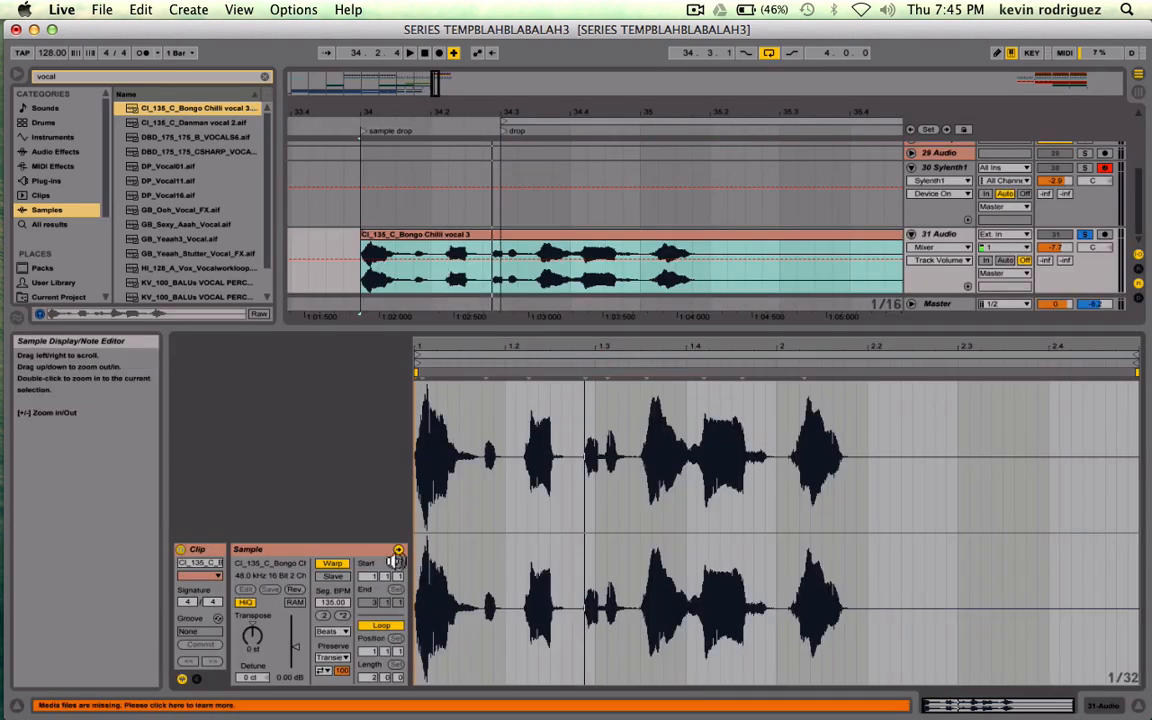
# - Turn off warping on the CI_135_C_Bongo Chilli vocal 3 clip and transpose it up 14 semitones
pyautogui.click(333, 564)
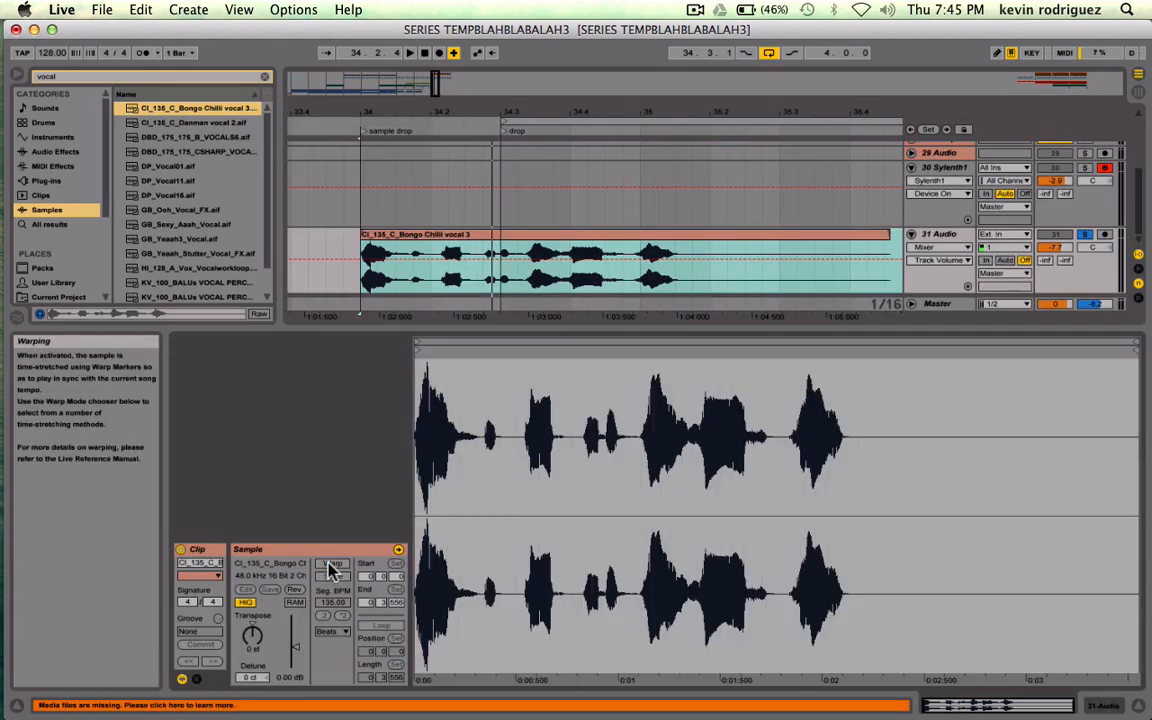
pyautogui.moveTo(252, 635)
pyautogui.mouseDown()
pyautogui.moveTo(252, 650)
pyautogui.moveTo(252, 620)
pyautogui.mouseUp()
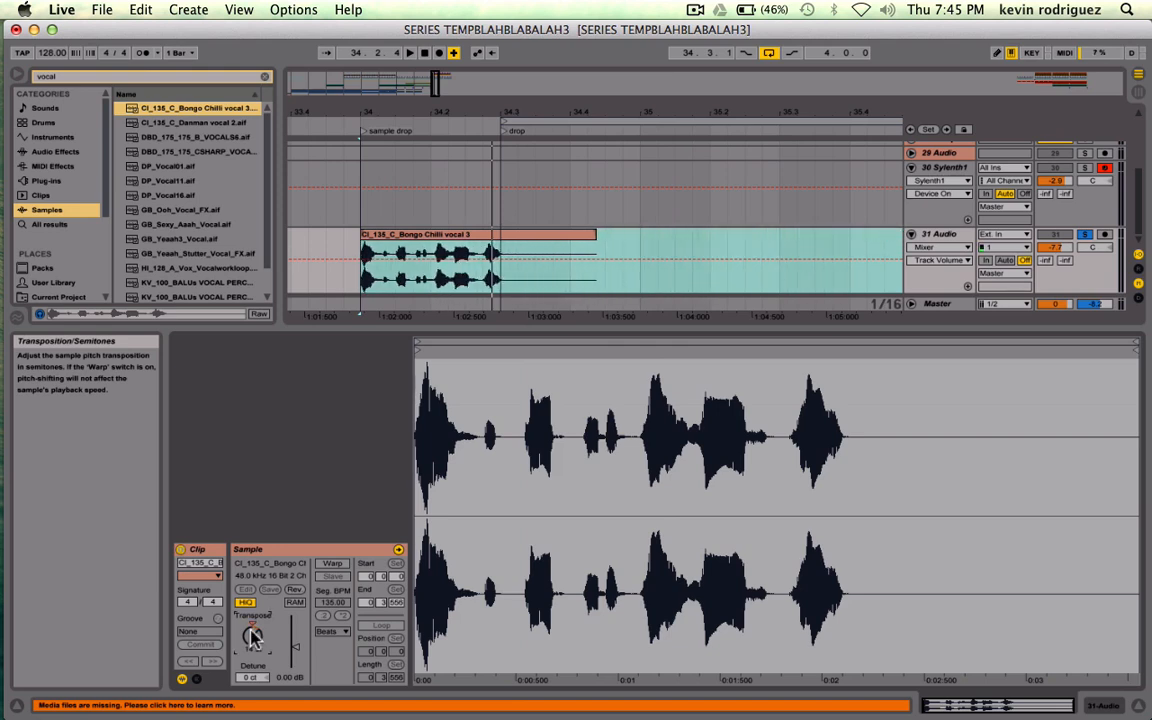
pyautogui.click(503, 244)
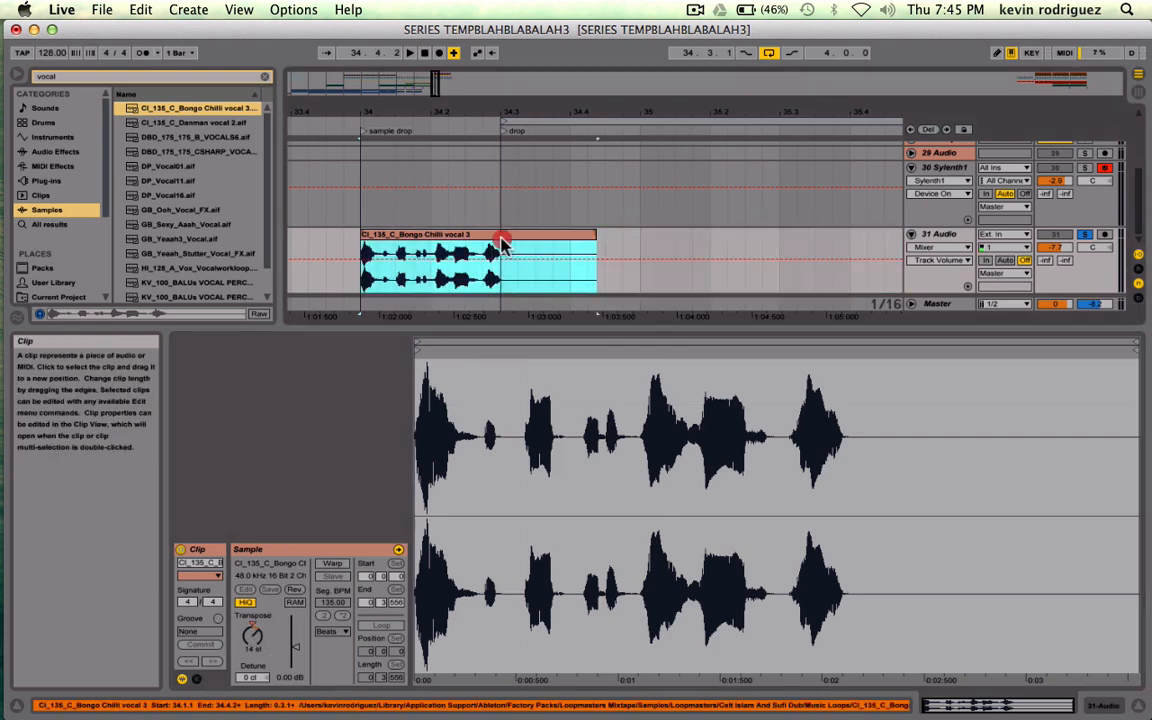
# - Remove the part of the vocal clip after 34.3.1 and listen to the remainder from 34.1.1
pyautogui.moveTo(607, 246); pyautogui.dragTo(500, 250)
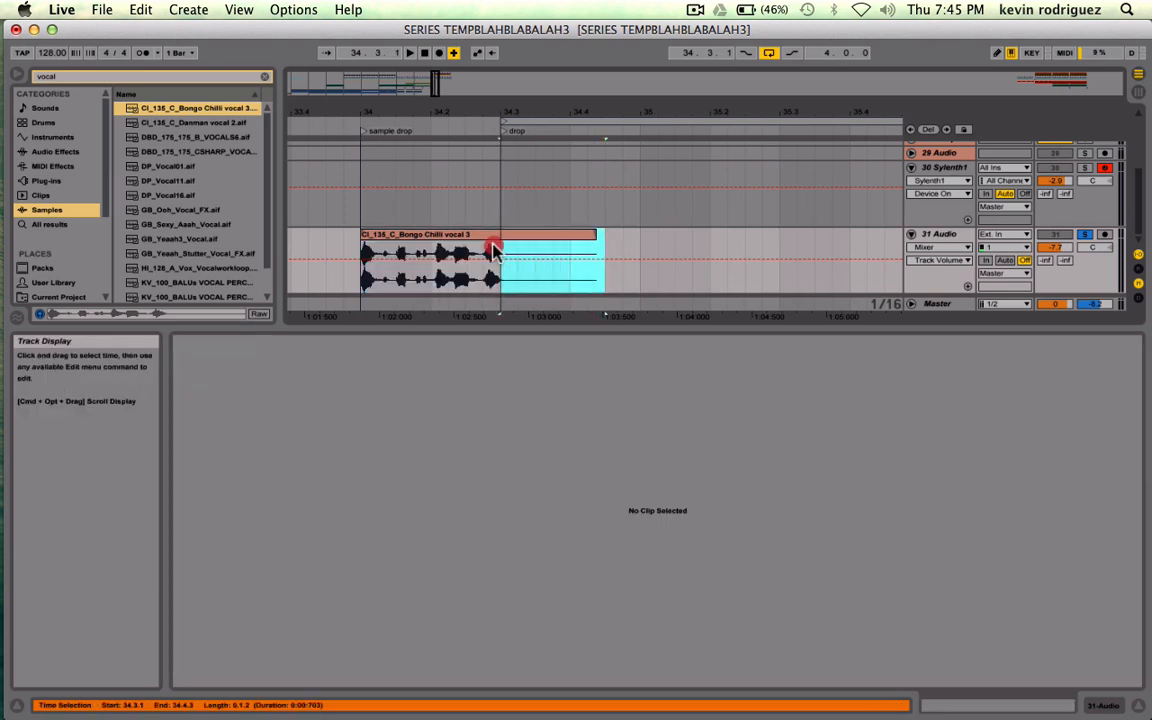
pyautogui.press('space')
pyautogui.click(355, 250)
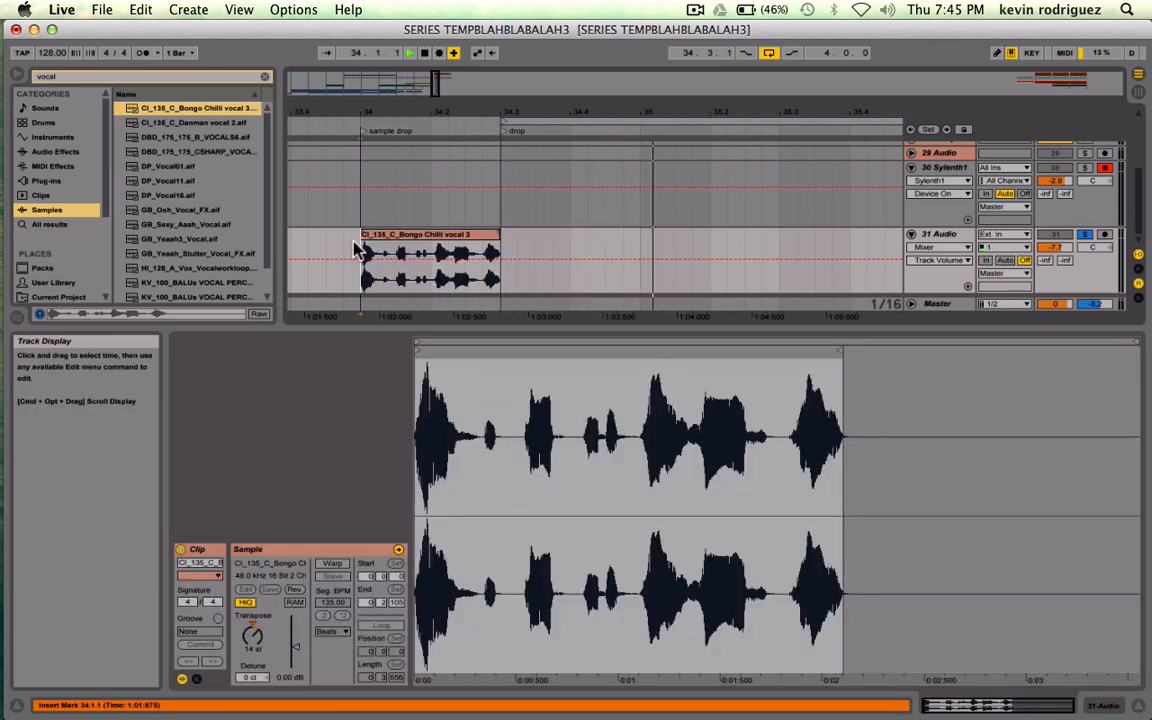
pyautogui.press('space')
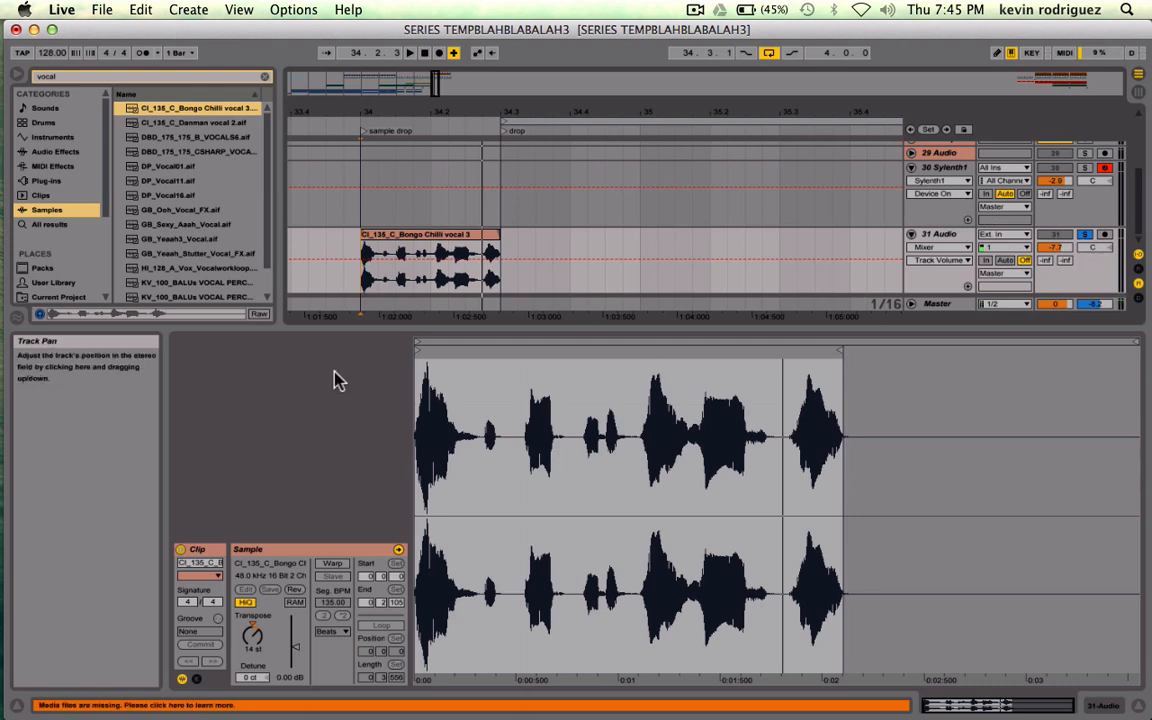
# - Turn warping back on for the vocal clip and audition it while transposing it down to -8 semitones
pyautogui.click(332, 563)
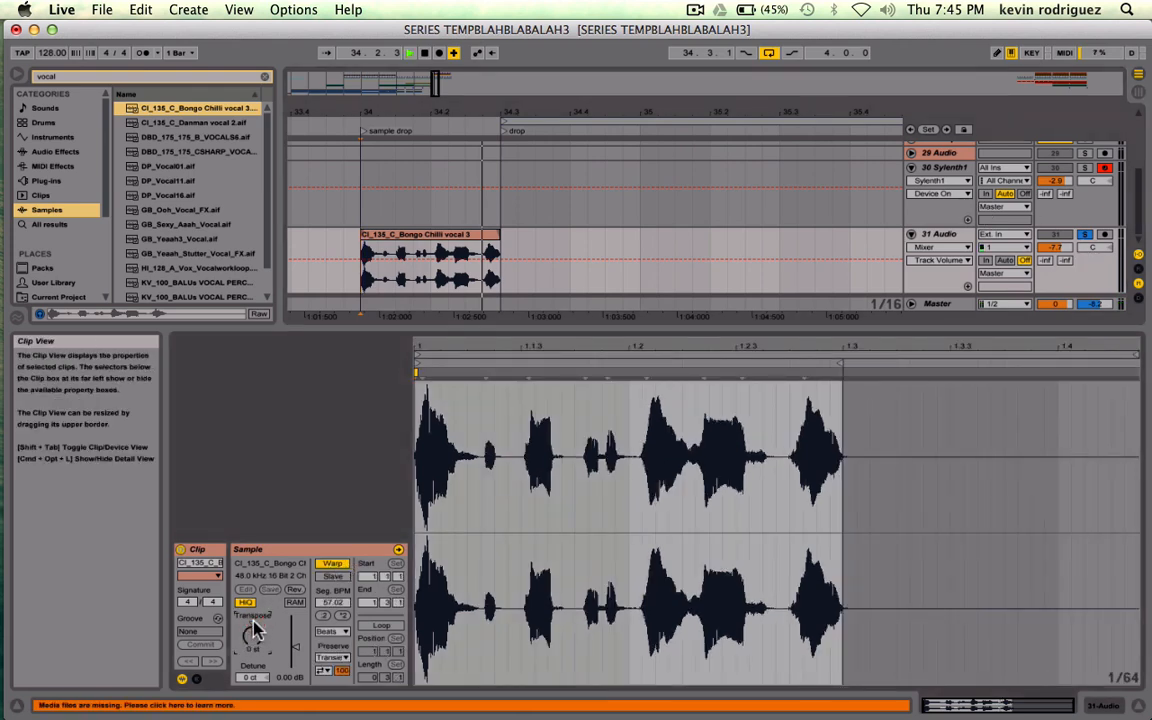
pyautogui.press('space')
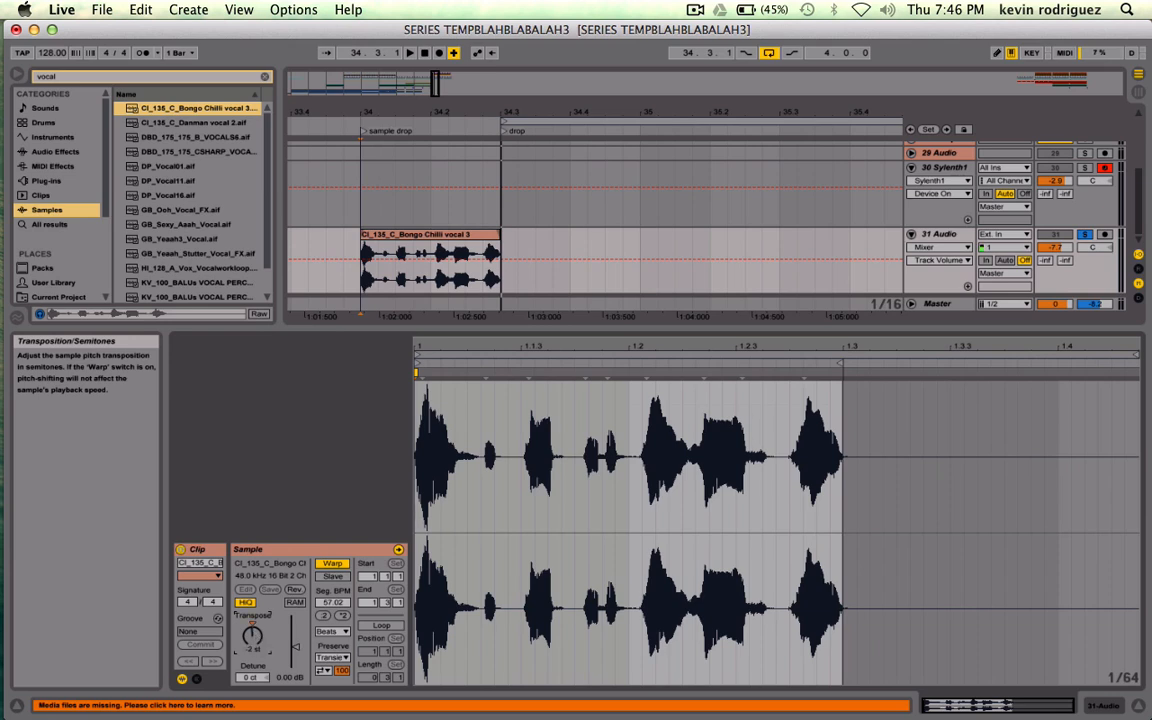
pyautogui.press('space')
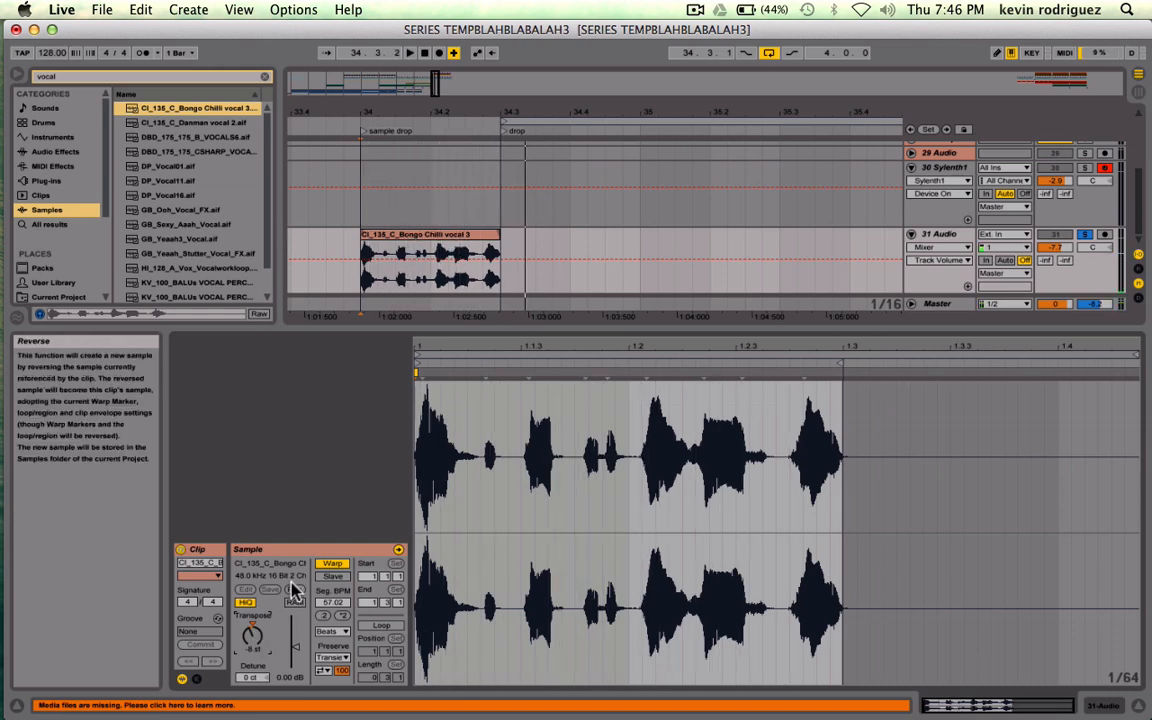
# - Turn off warping on the vocal clip, set its transposition to 0 st, and listen to it
pyautogui.click(332, 563)
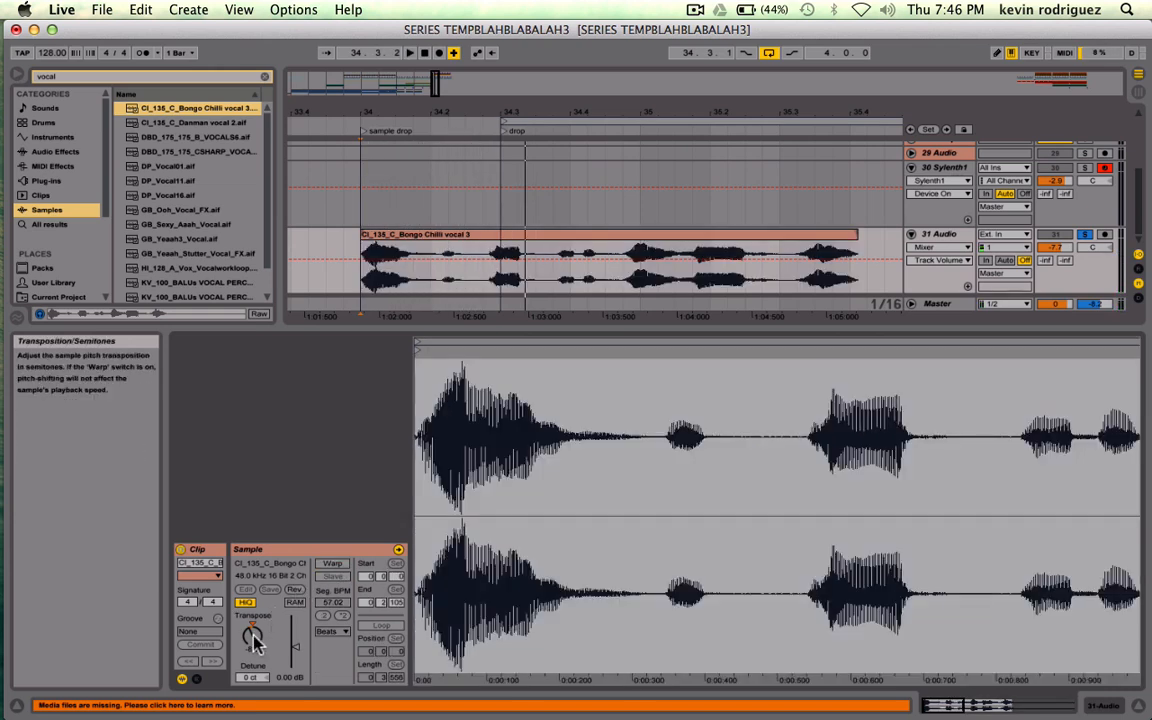
pyautogui.moveTo(255, 632); pyautogui.dragTo(256, 630)
pyautogui.press('space')
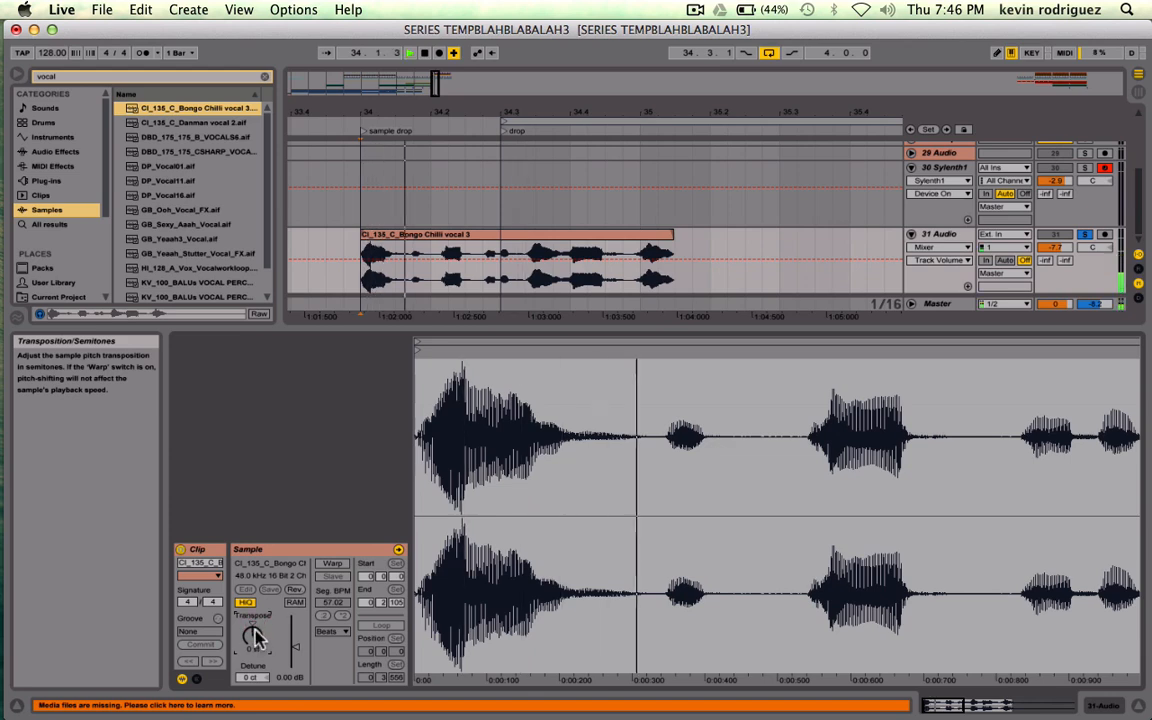
pyautogui.press('space')
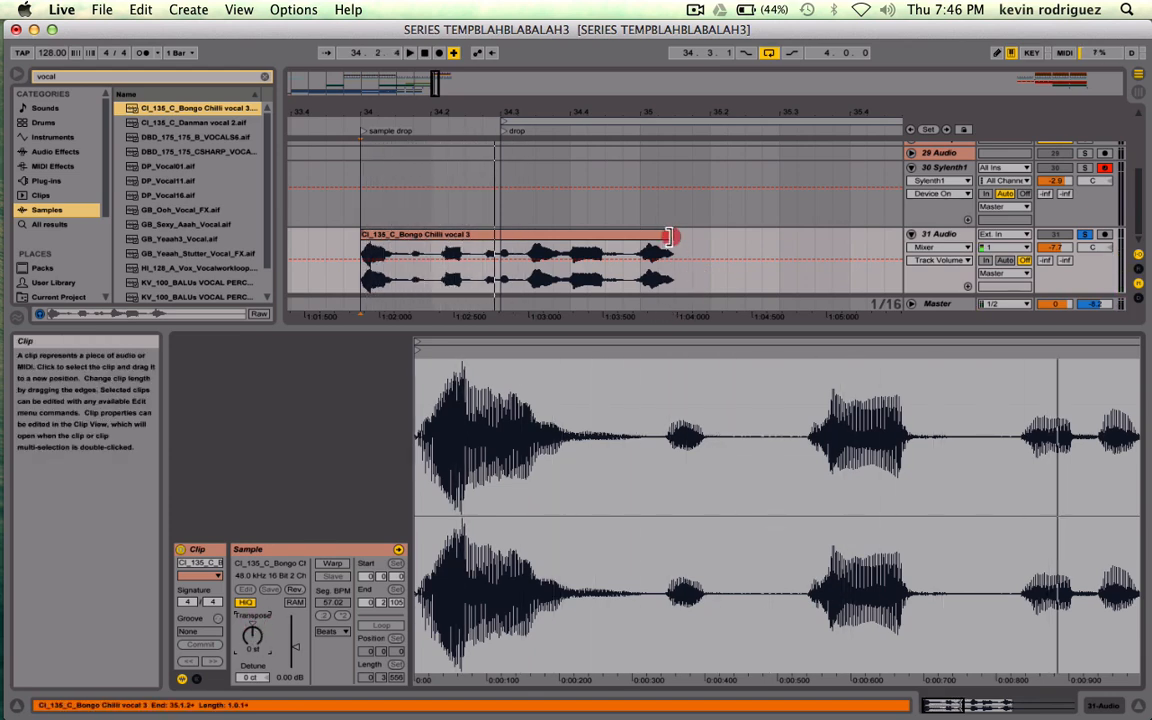
# - Shorten the vocal clip on the 31 Audio track to end at 34.3.1 and listen to it
pyautogui.moveTo(673, 250); pyautogui.dragTo(500, 258)
pyautogui.press('space')
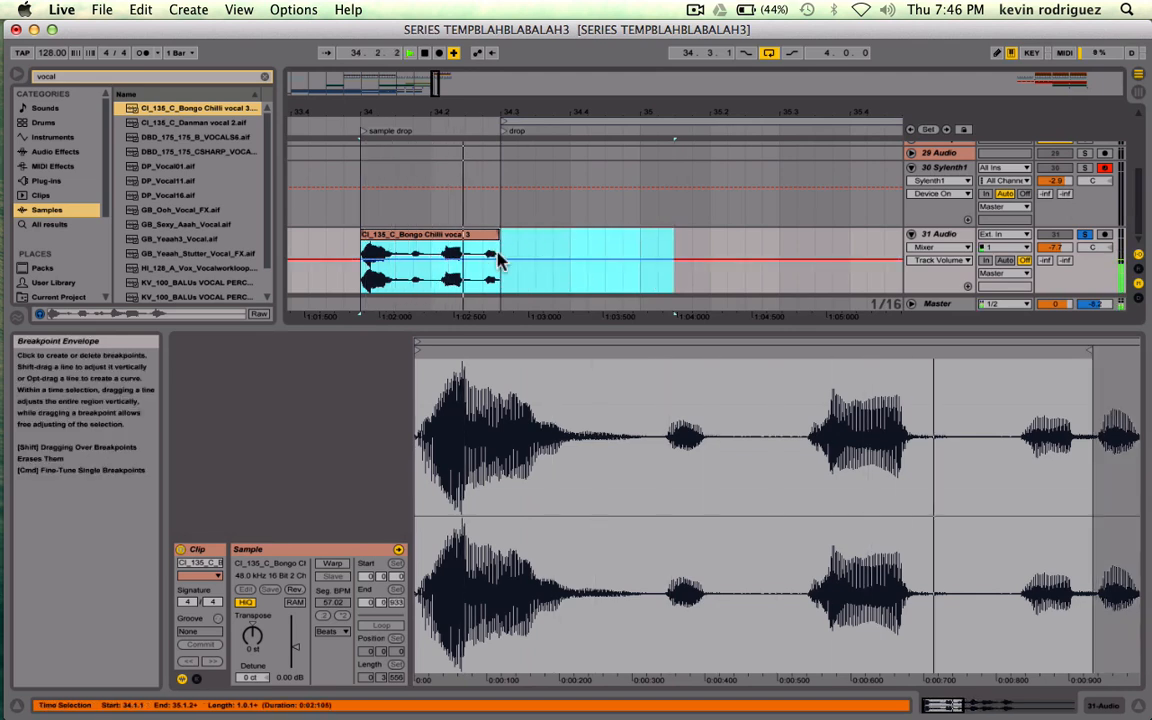
pyautogui.press('space')
# - Turn on warping for the shortened vocal clip and lower its transposition
pyautogui.click(333, 566)
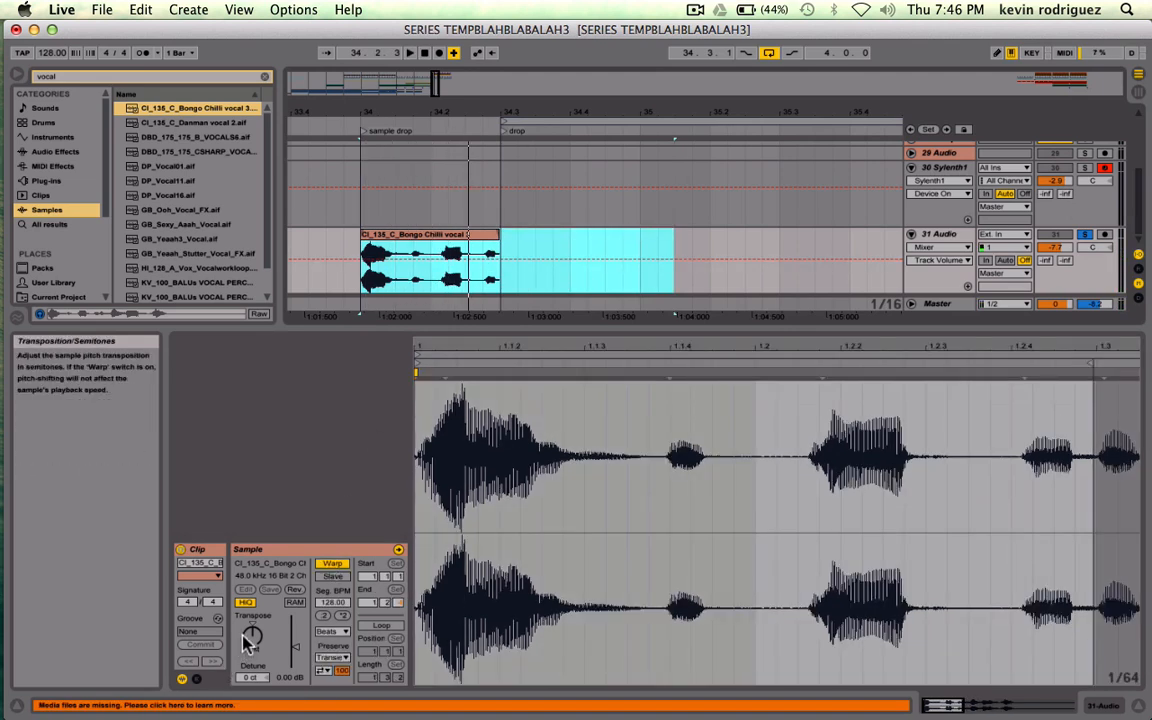
pyautogui.moveTo(252, 637); pyautogui.dragTo(252, 644)
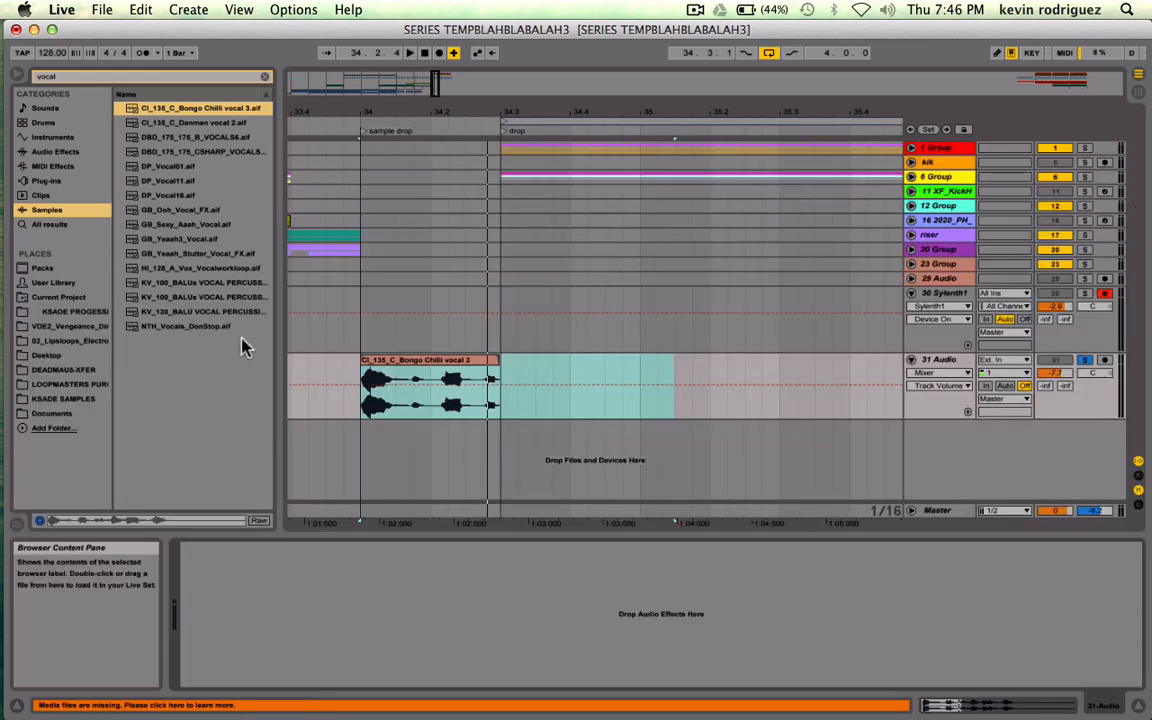
pyautogui.hscroll(-5, 468, 360)
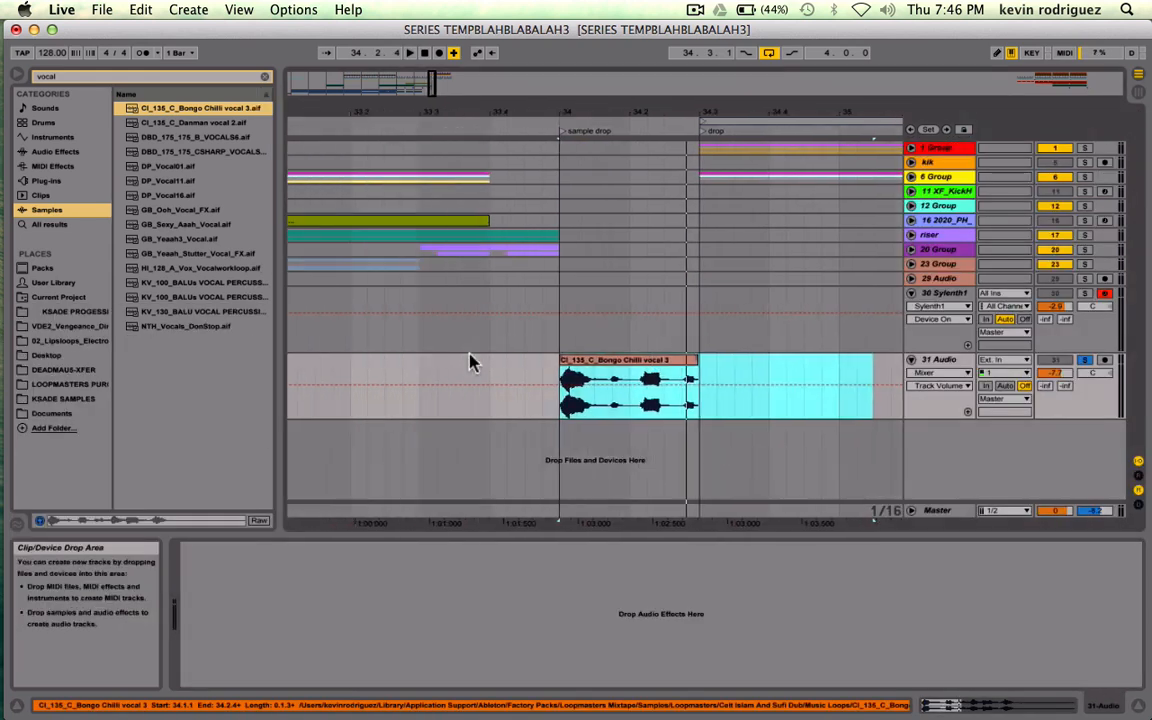
# - Take the Bongo Chilli vocal track out of solo and play the full arrangement from 33.1.3
pyautogui.click(361, 370)
pyautogui.click(1083, 360)
pyautogui.press('space')
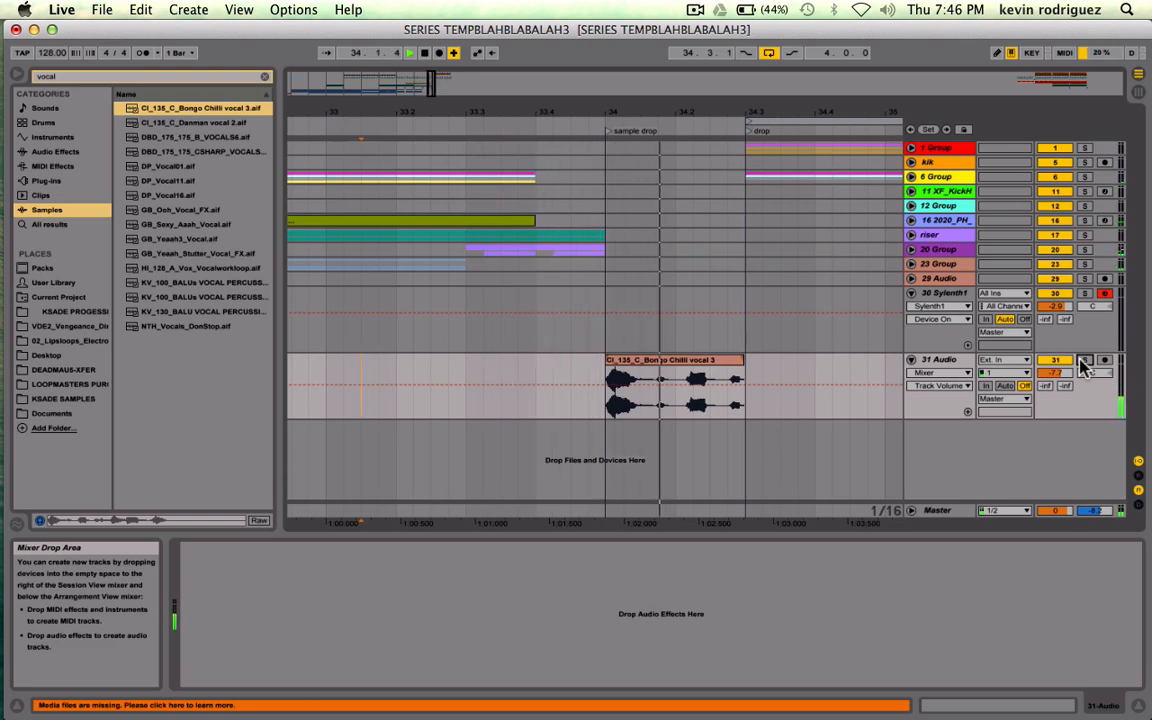
pyautogui.press('space')
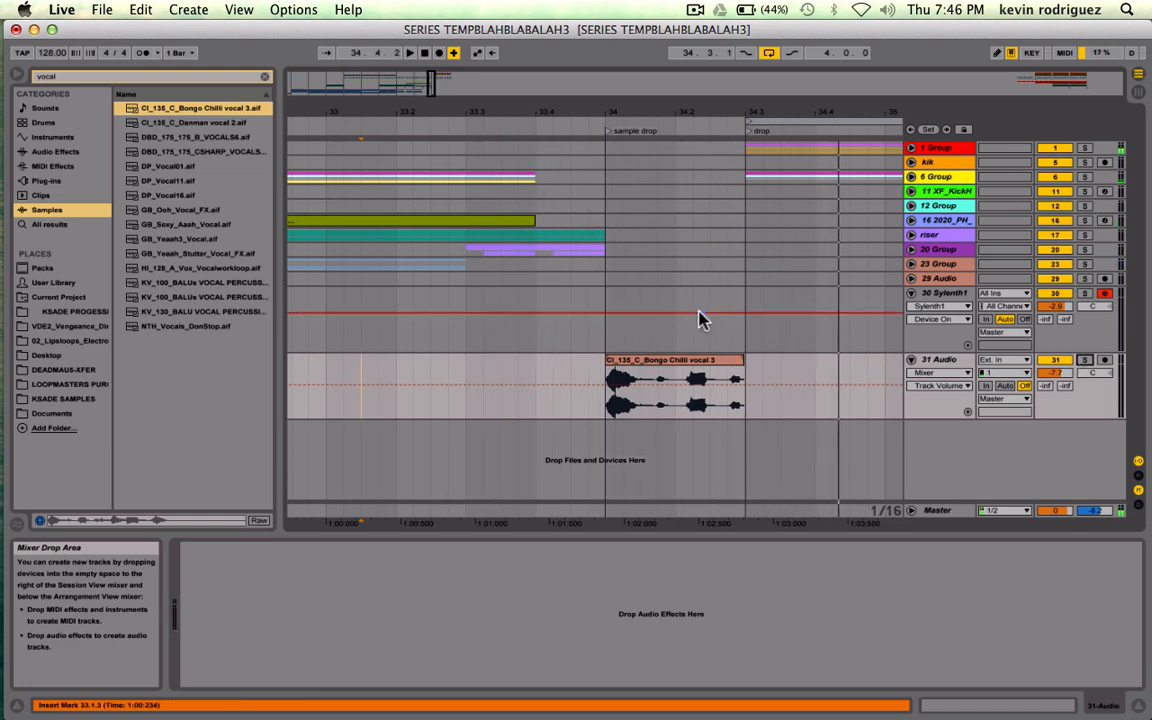
# - Delete the Bongo Chilli vocal clip at the sample drop, along with its 31 Audio track
pyautogui.click(692, 383)
pyautogui.click(689, 365)
pyautogui.press('Delete')
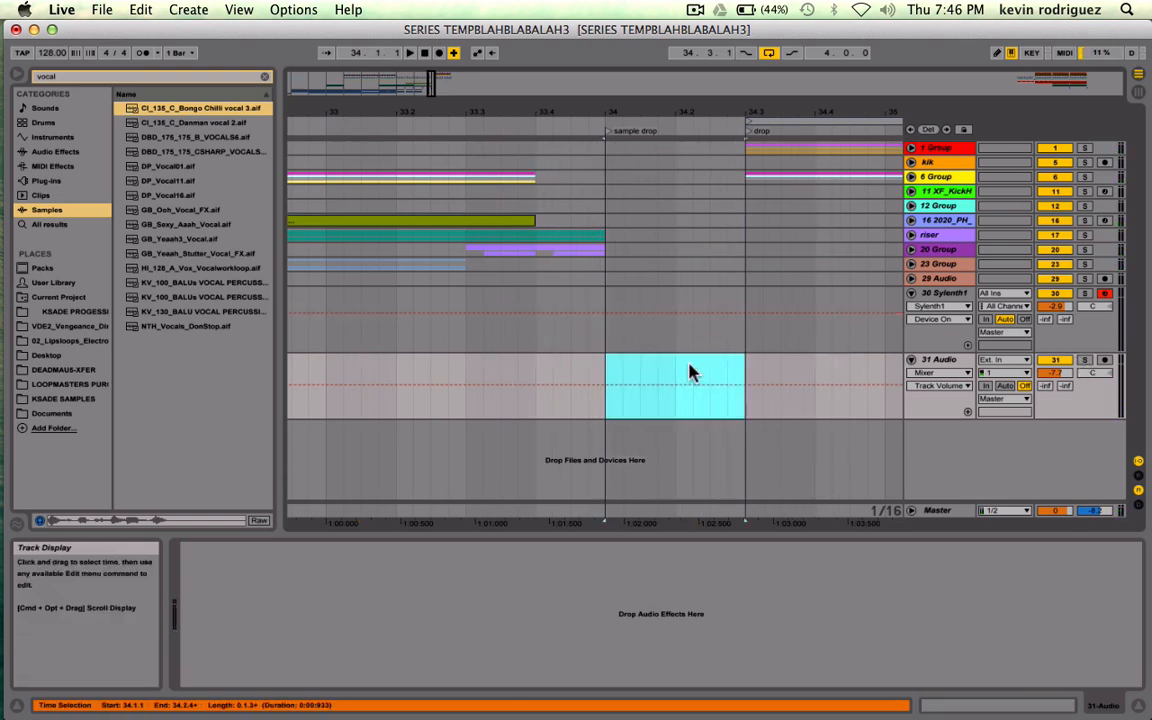
pyautogui.click(940, 360)
pyautogui.press('Delete')
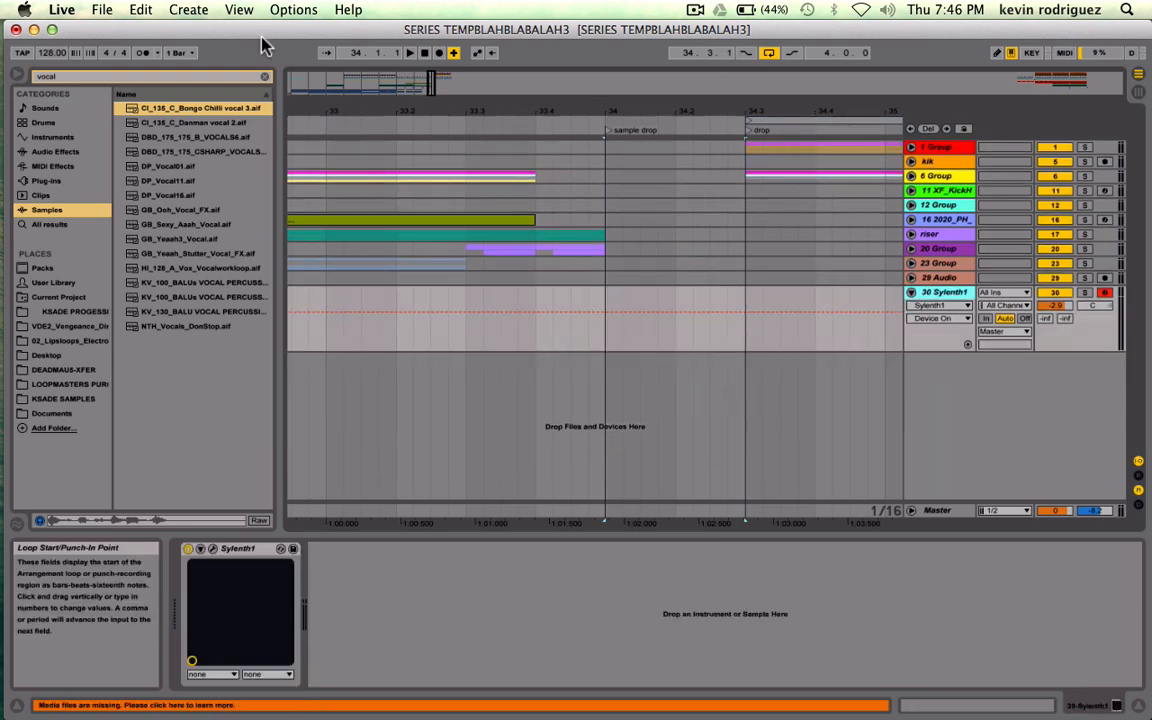
# - Clear the vocal search from the sample browser and place the insert marker at 34.2.1 on the Sylenth1 track
pyautogui.moveTo(437, 87); pyautogui.dragTo(437, 85)
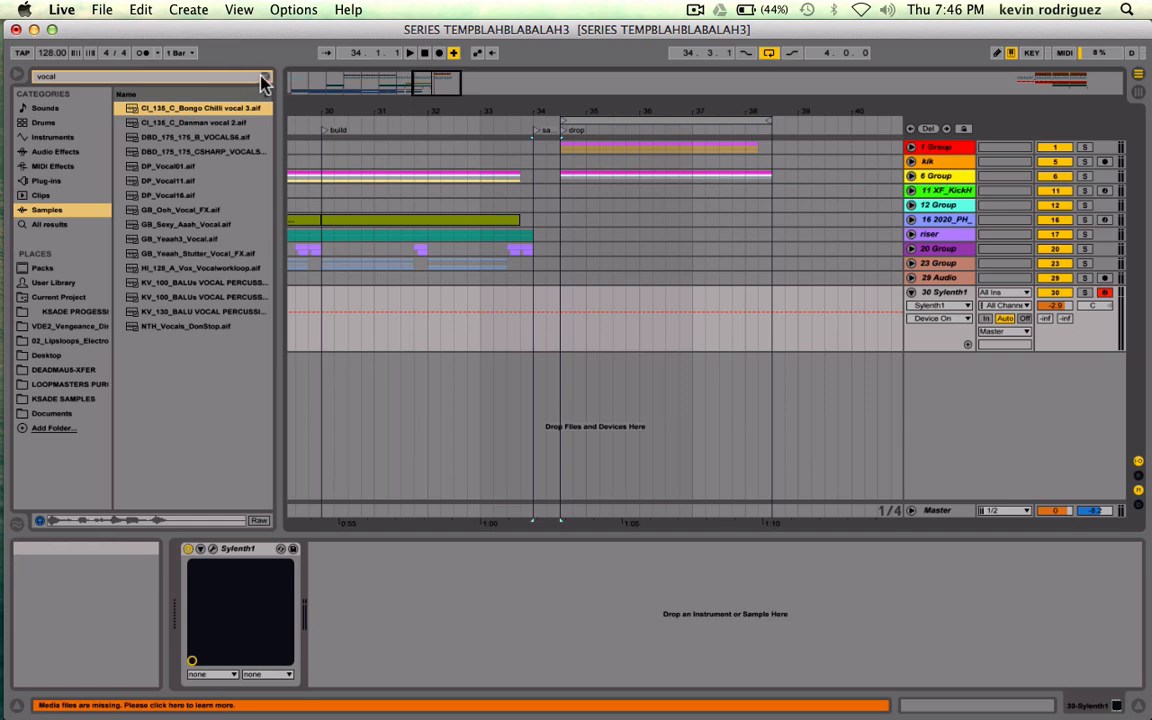
pyautogui.click(70, 211)
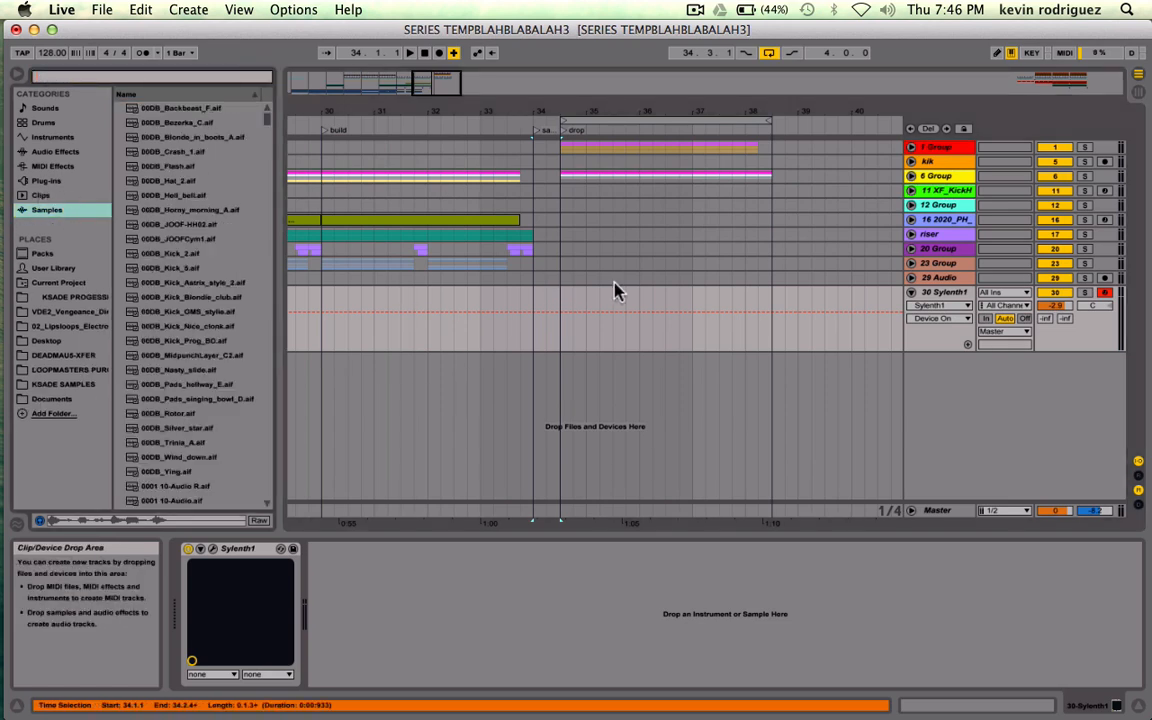
pyautogui.click(547, 340)
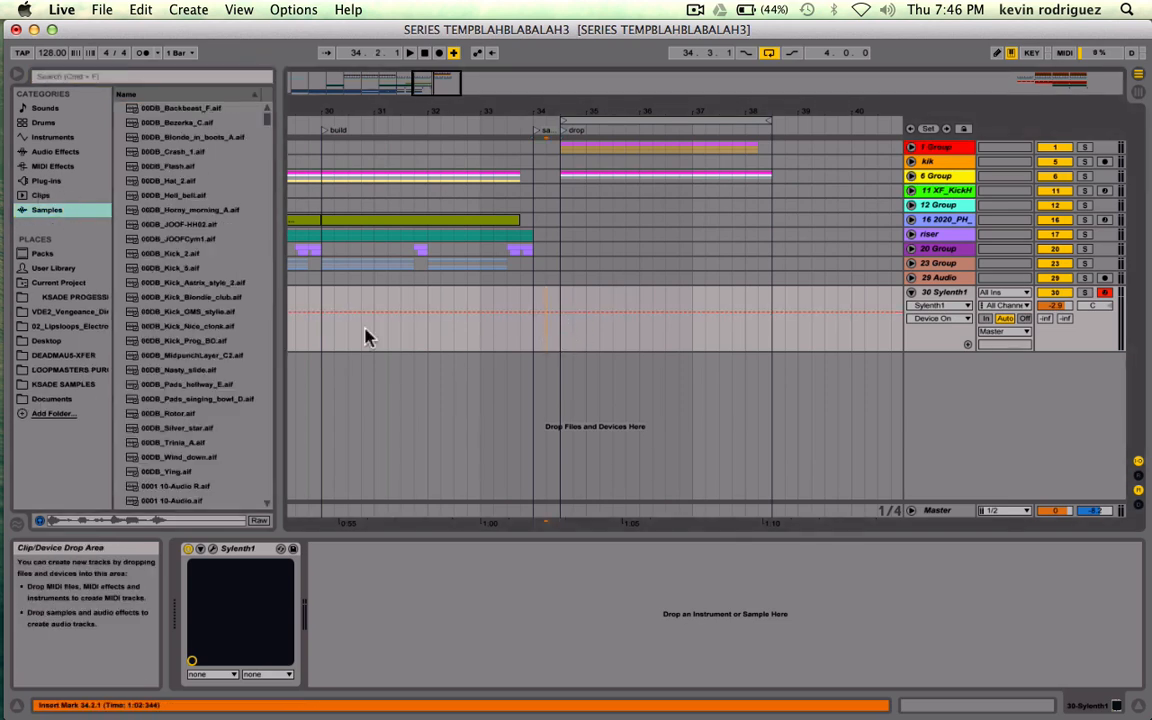
# - Load the Massive plug-in from the Native Instruments folder onto a new track below Sylenth1
pyautogui.click(45, 180)
pyautogui.scroll(-5, 152, 388)
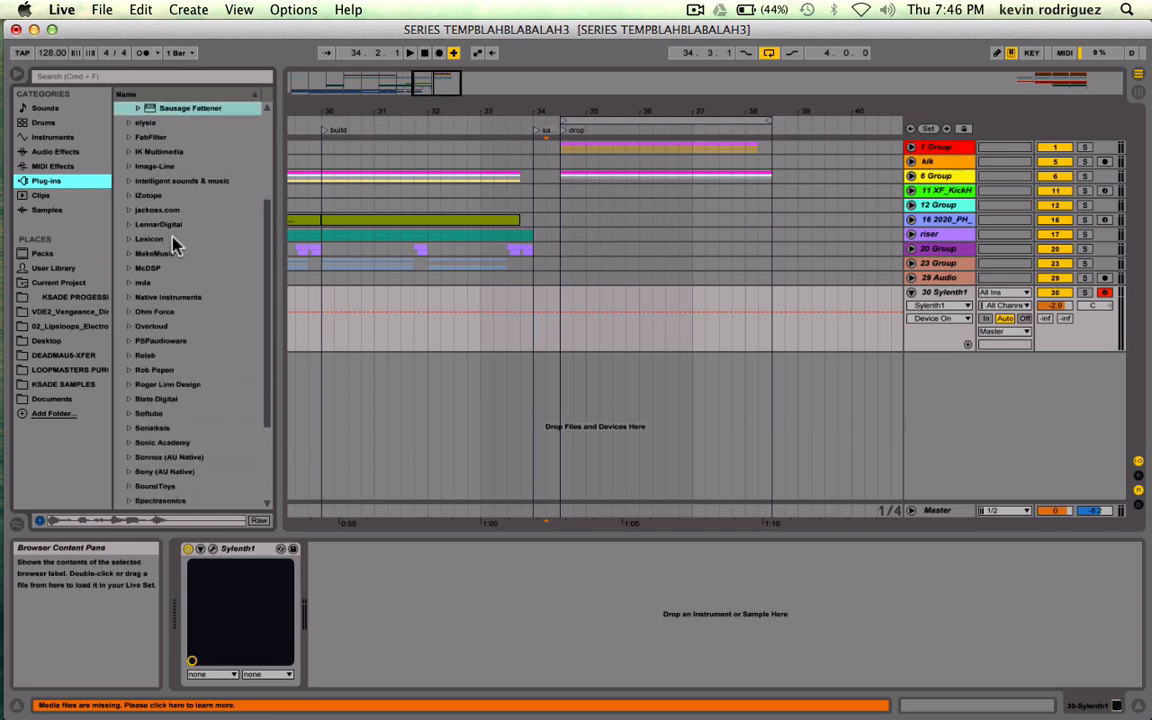
pyautogui.click(128, 297)
pyautogui.scroll(-4, 252, 437)
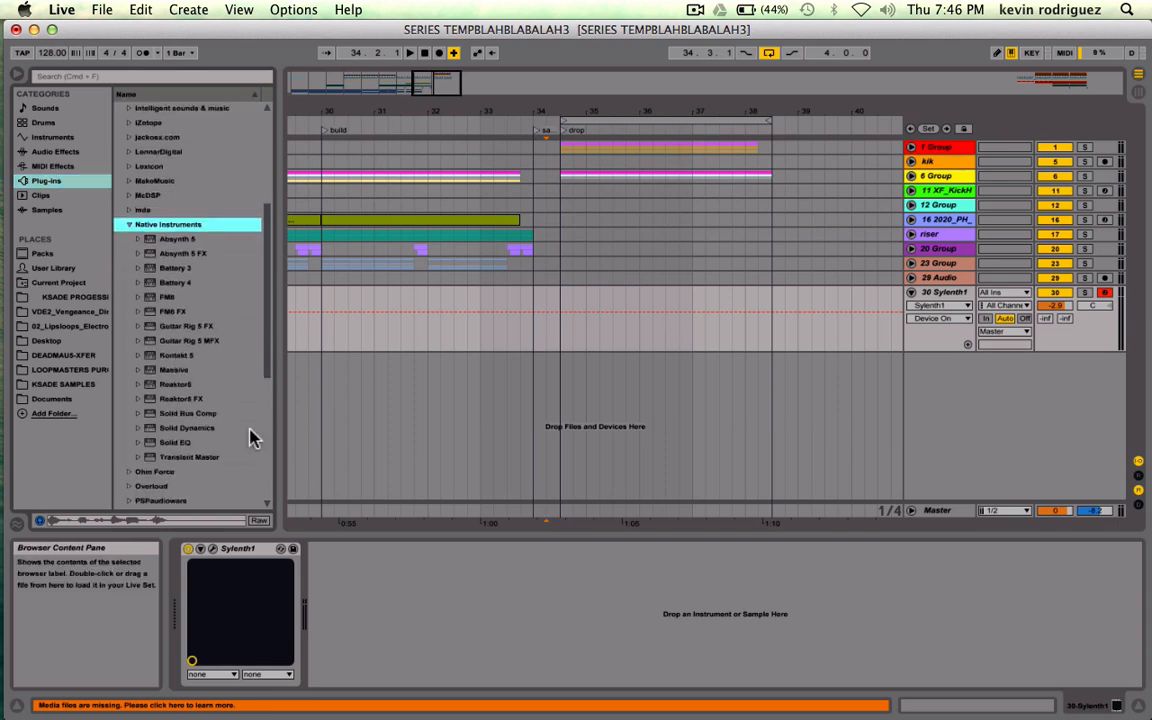
pyautogui.click(163, 297)
pyautogui.moveTo(163, 297); pyautogui.dragTo(587, 400)
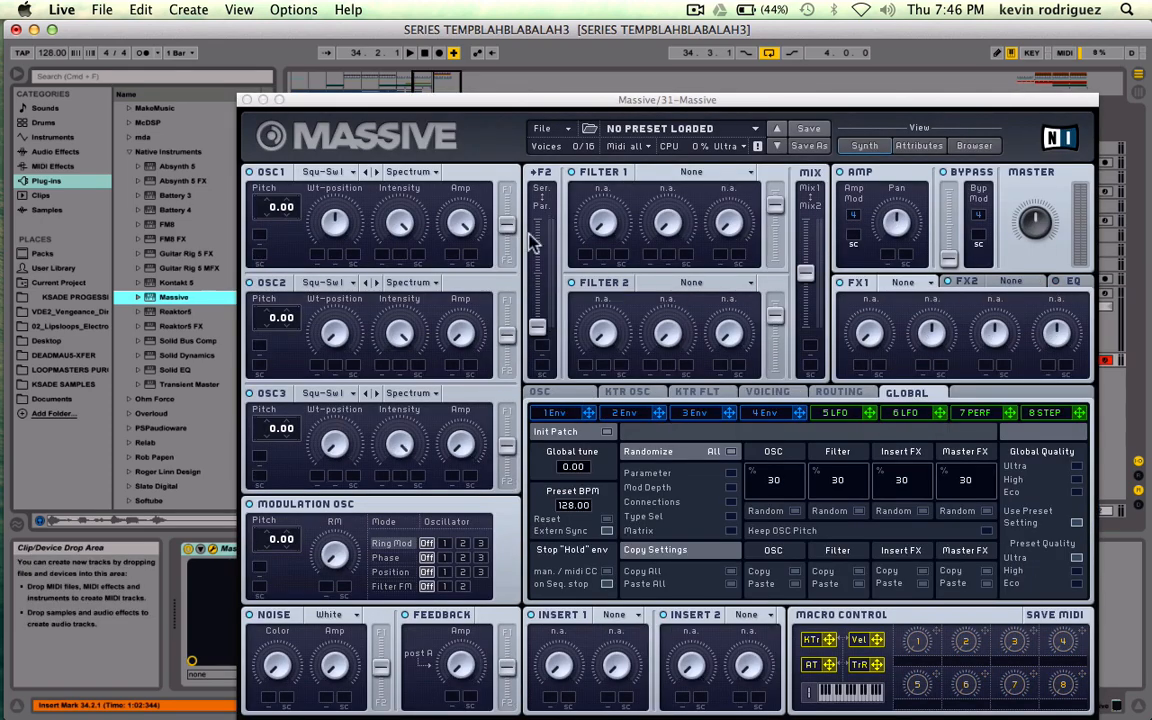
# - Show Massive's preset browser and open the ksade3 folder inside KSADE SIM
pyautogui.moveTo(329, 107); pyautogui.dragTo(197, 63)
pyautogui.click(799, 99)
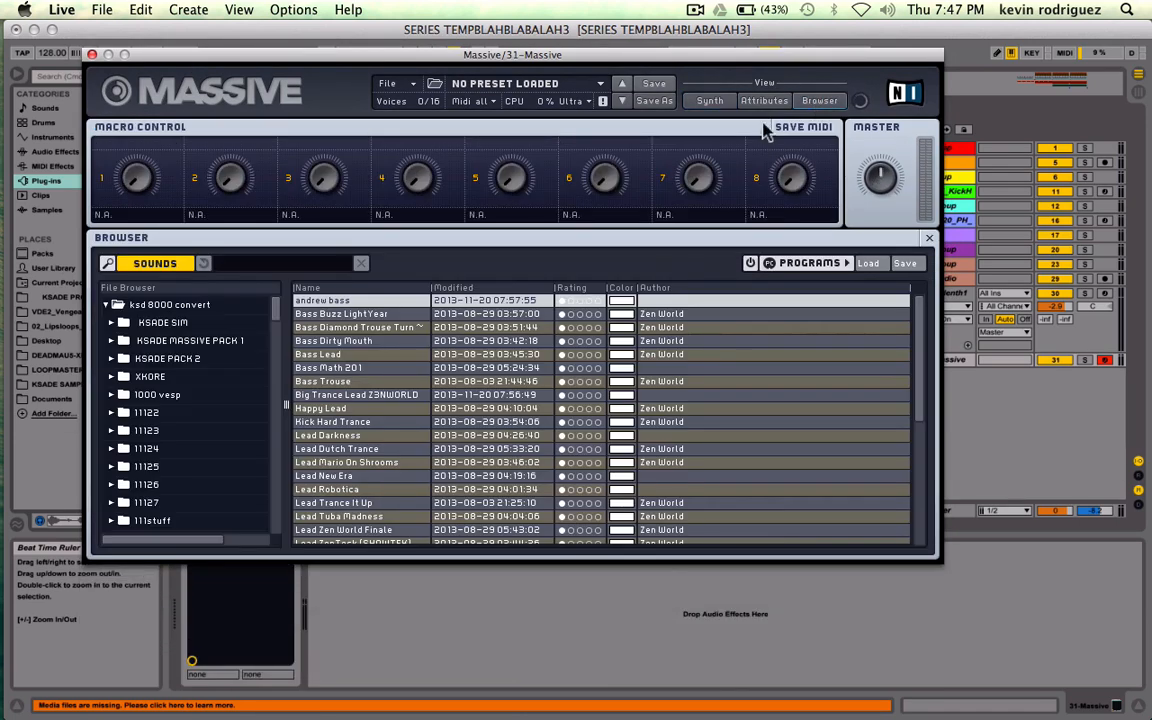
pyautogui.click(110, 324)
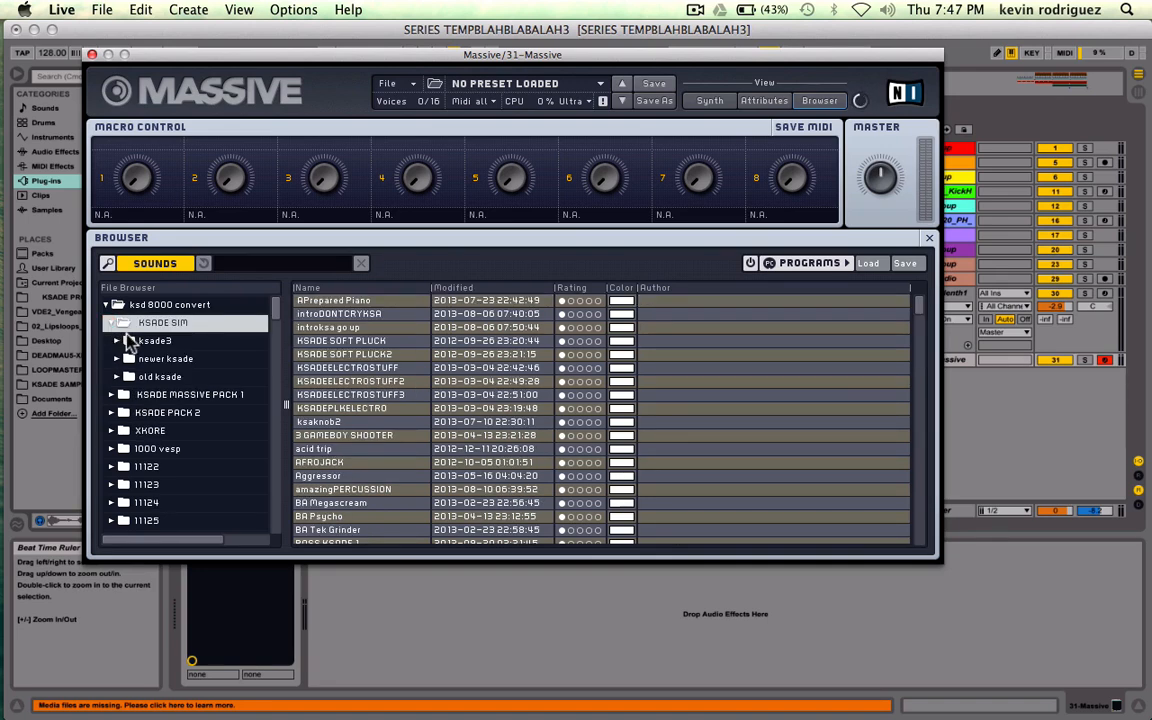
pyautogui.click(150, 341)
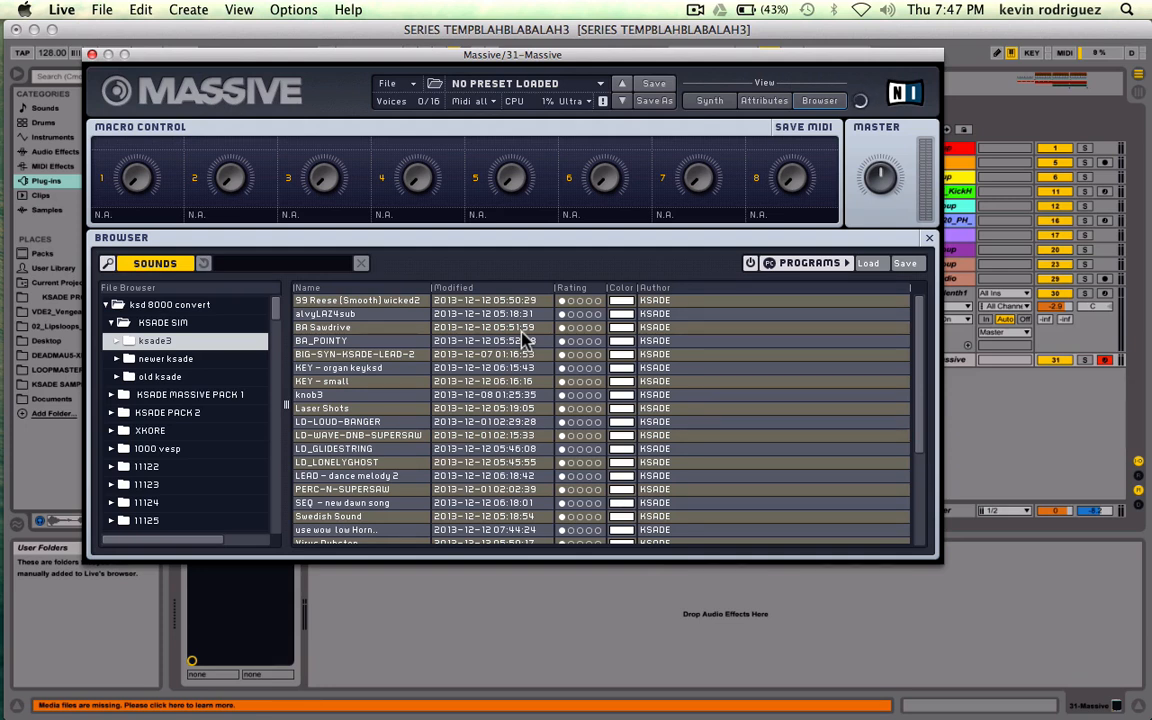
# - Look through the ksade3 presets and Massive's synth and sound attributes pages, and return to the preset browser
pyautogui.scroll(-5, 340, 405)
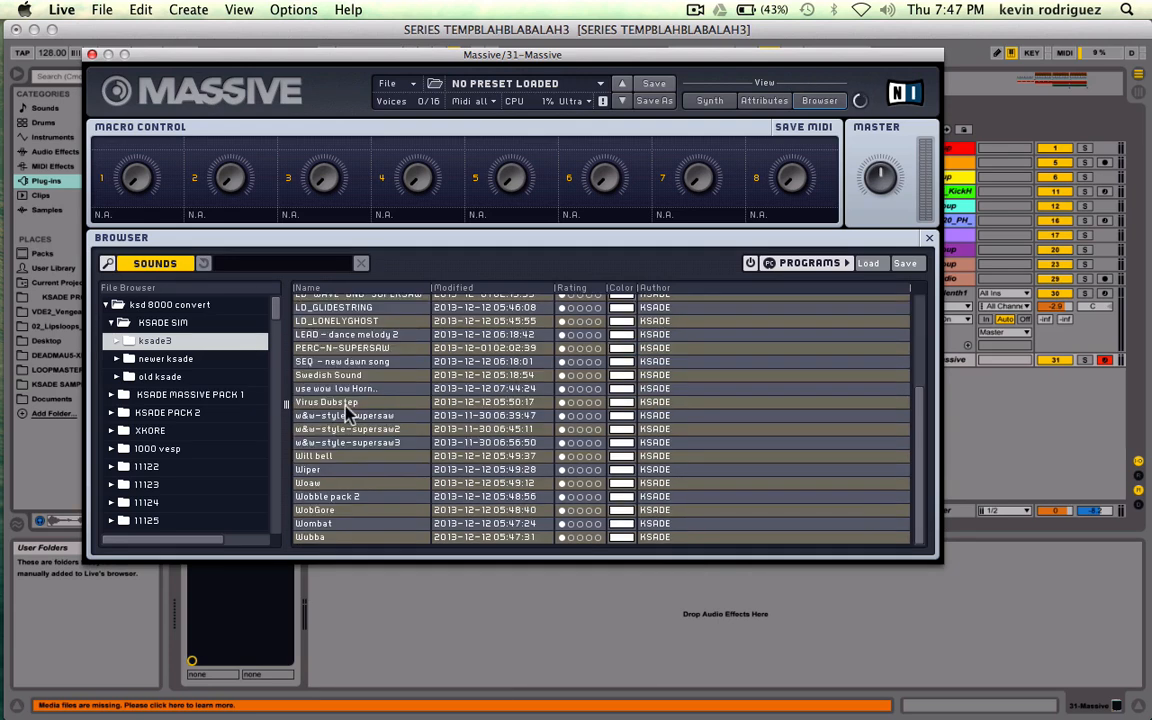
pyautogui.scroll(5, 300, 405)
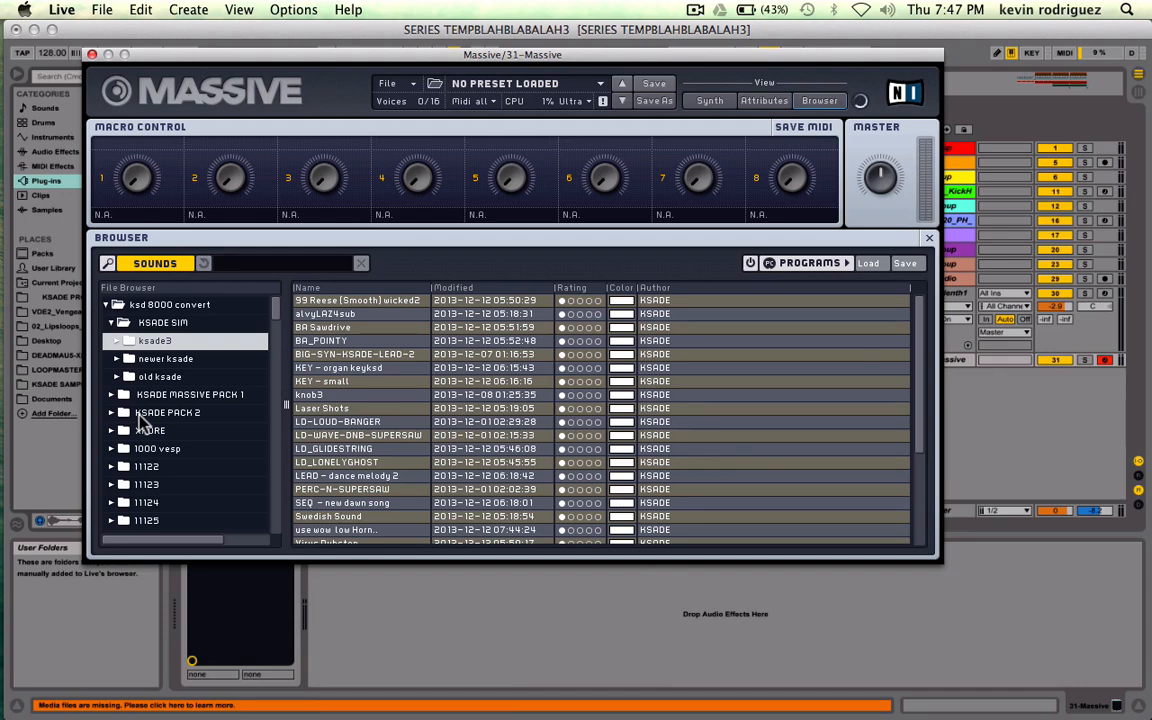
pyautogui.scroll(-4, 345, 465)
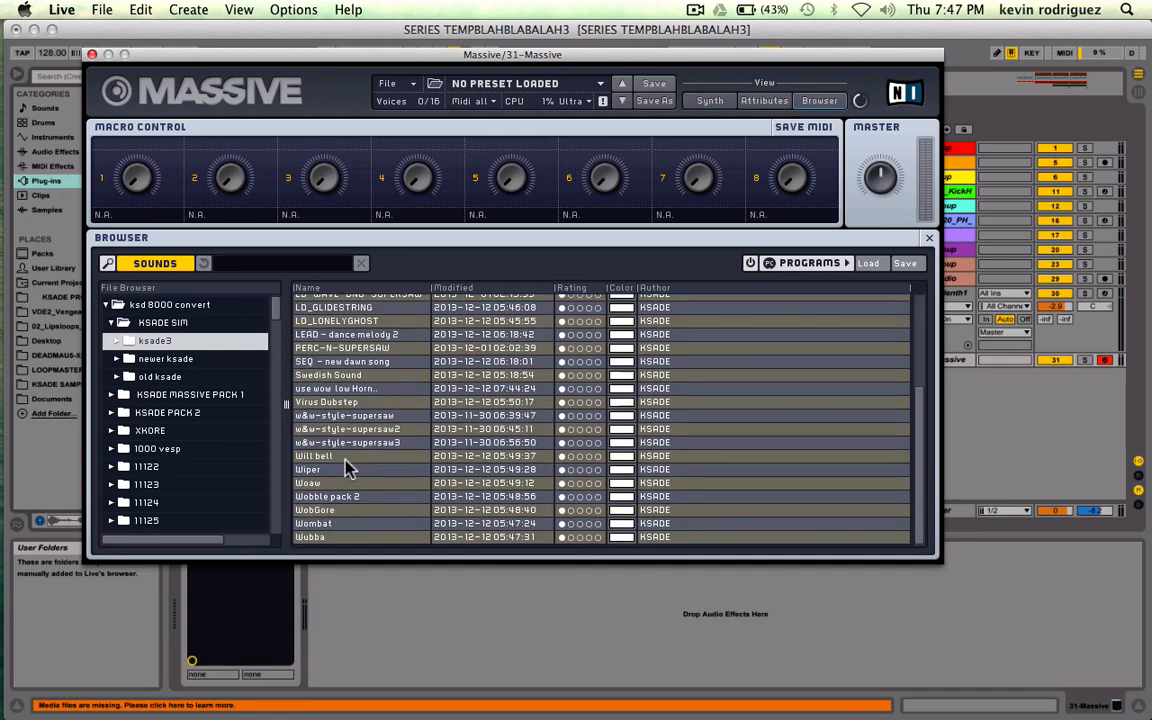
pyautogui.scroll(4, 345, 465)
pyautogui.scroll(-4, 345, 465)
pyautogui.scroll(4, 345, 465)
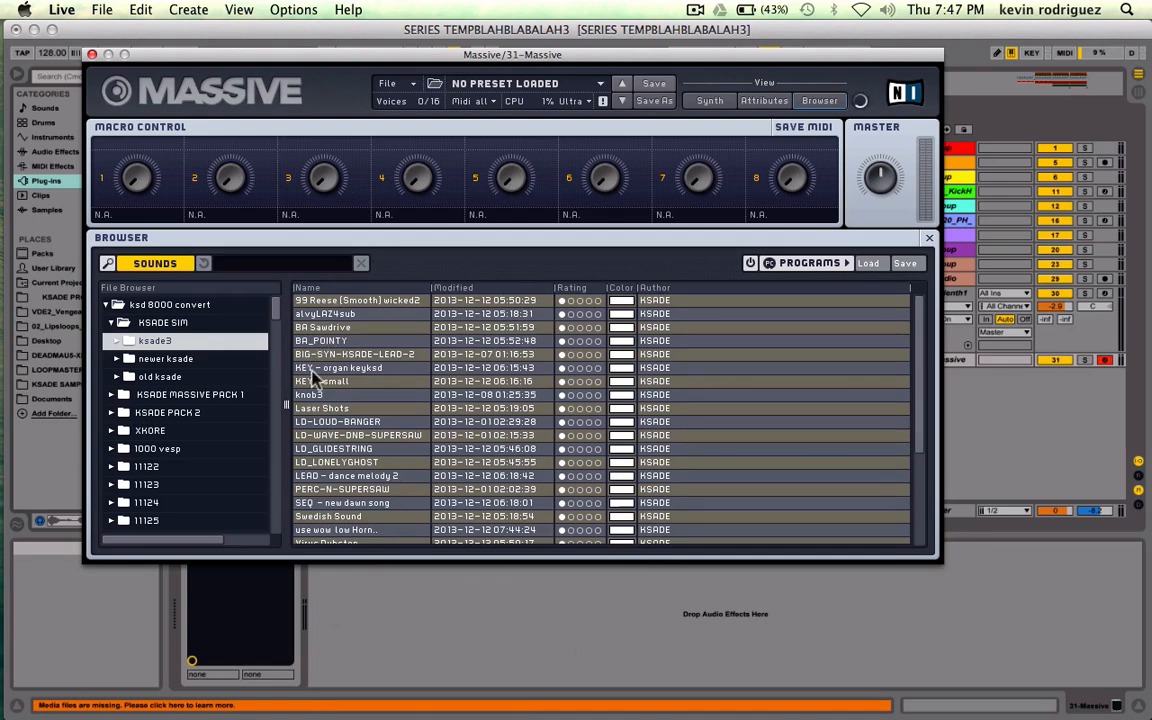
pyautogui.click(708, 101)
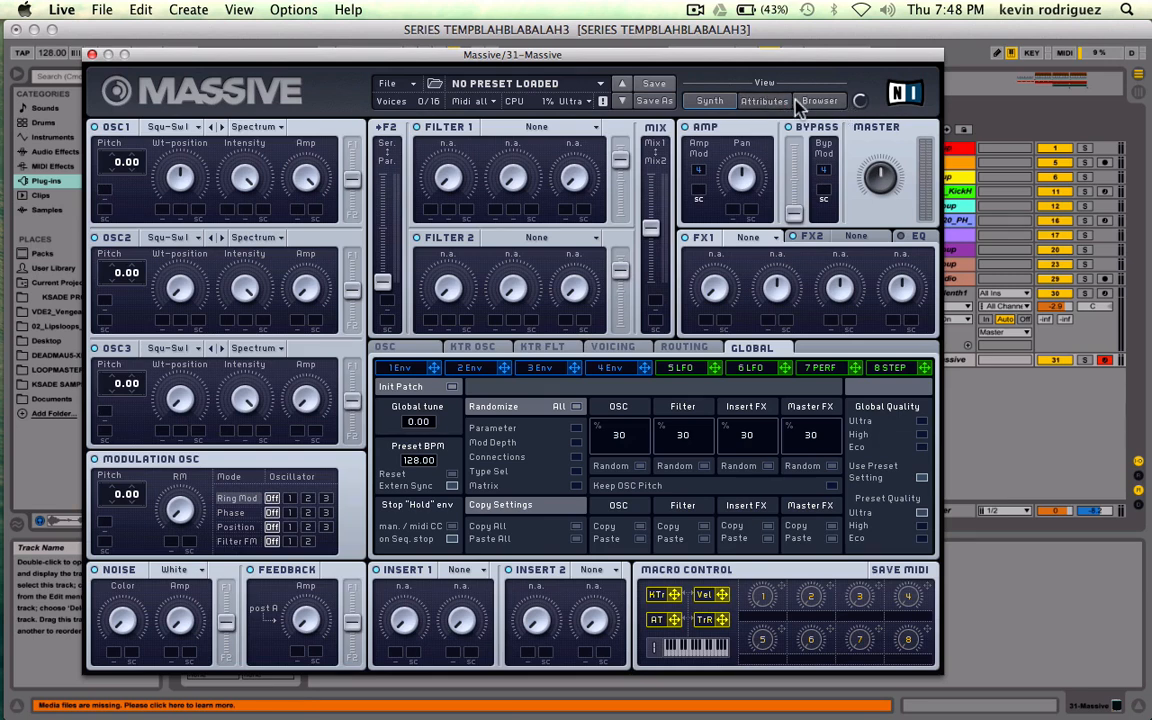
pyautogui.click(764, 101)
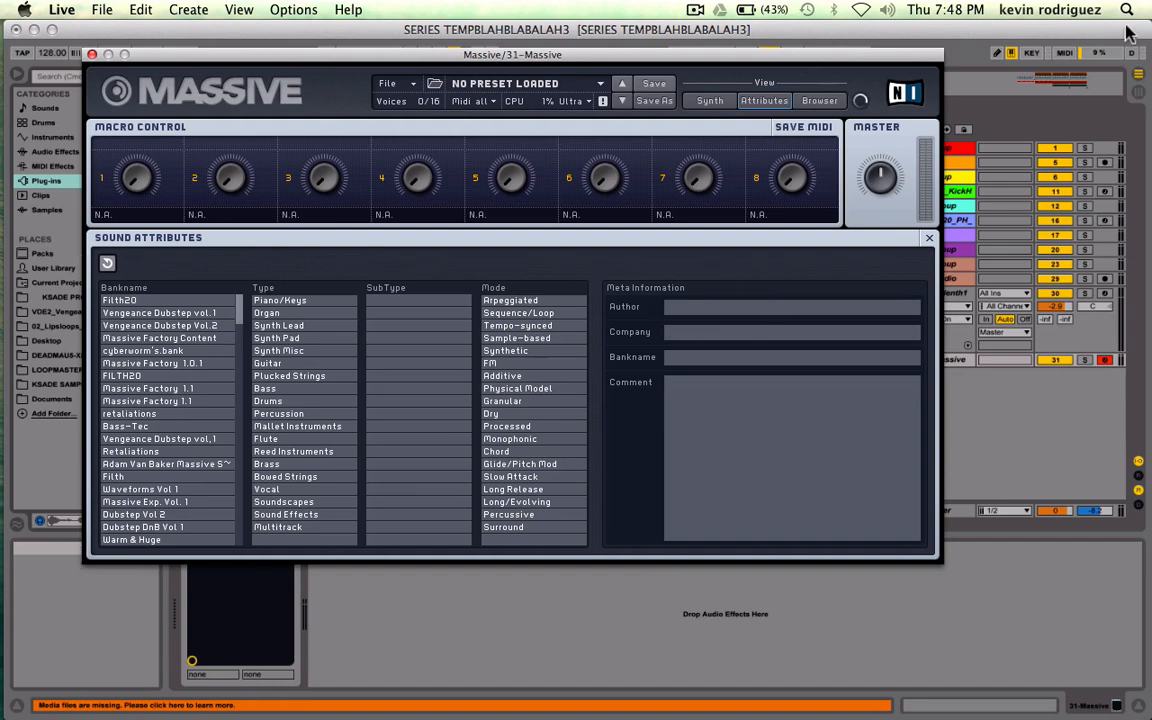
pyautogui.click(819, 101)
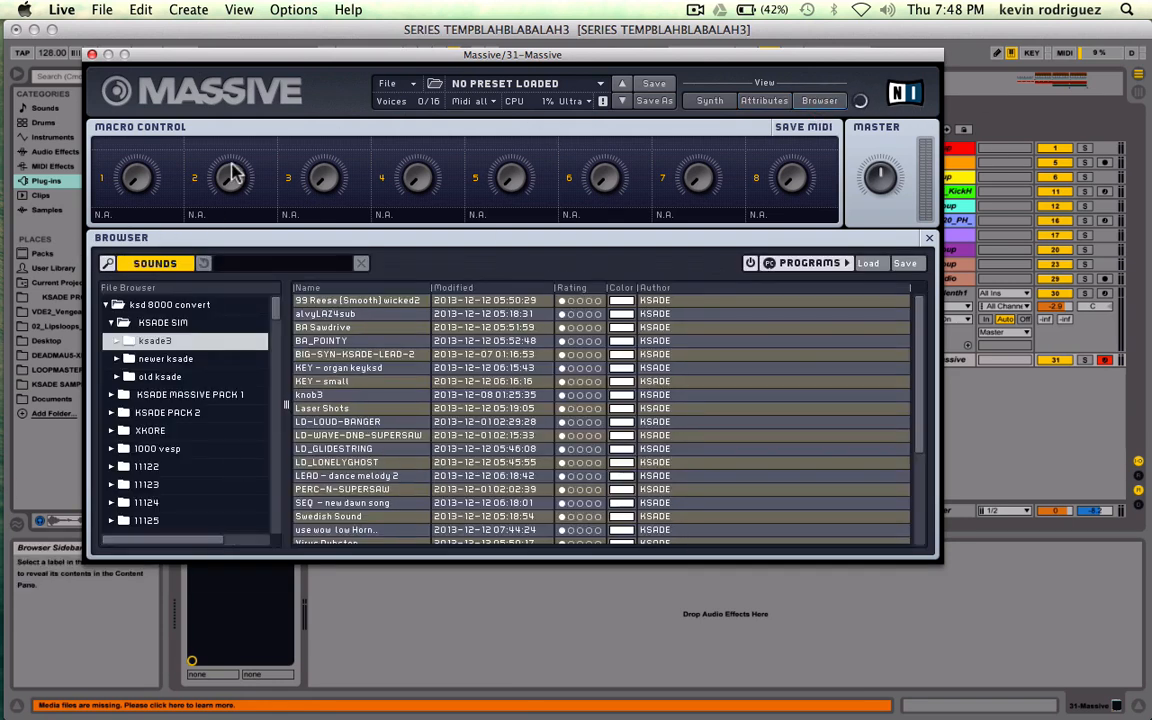
# - Load the 99 Reese (Smooth) wicked2 preset and lower the Massive track's volume to -13.7 dB
pyautogui.click(332, 299)
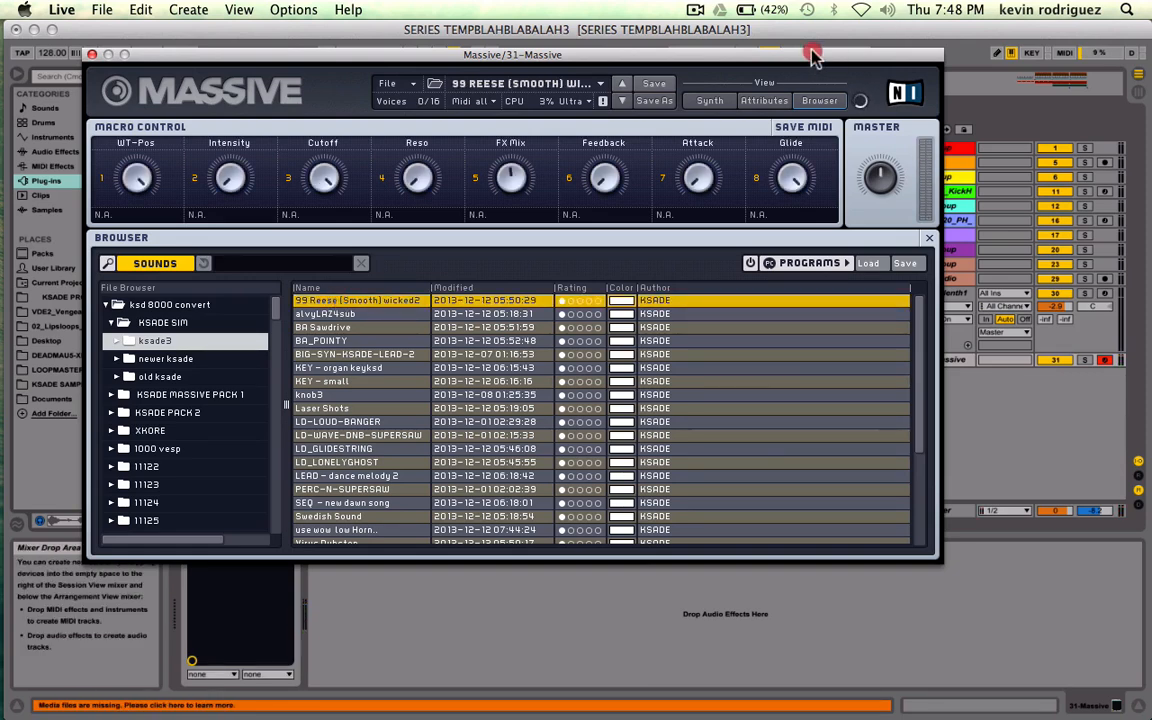
pyautogui.moveTo(852, 62); pyautogui.dragTo(666, 62)
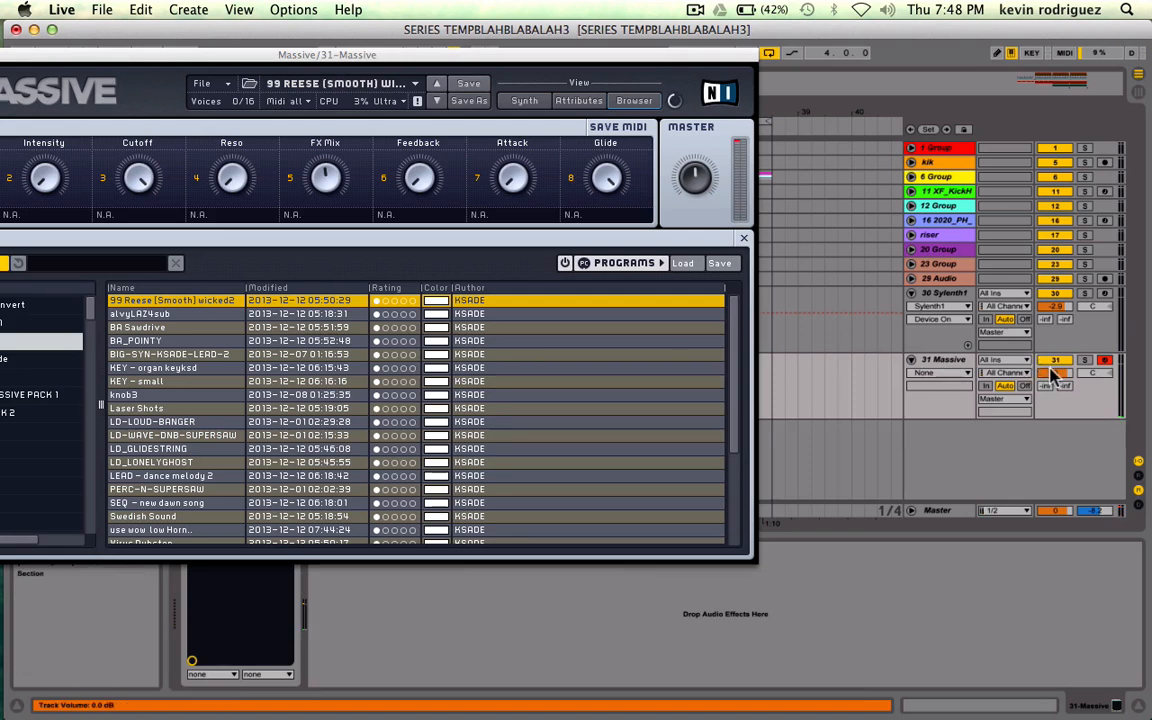
pyautogui.moveTo(1053, 375); pyautogui.dragTo(1053, 411)
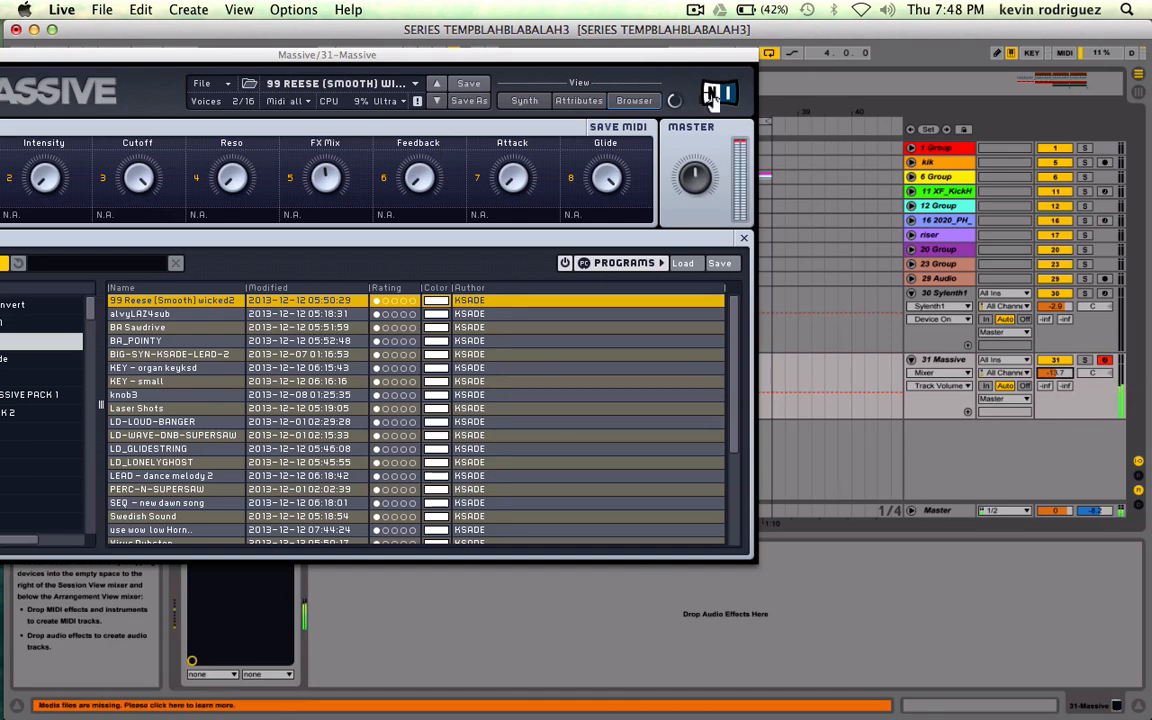
# - Uncover the arrangement behind the Massive window and play the drop from 34.3.1 to audition the preset
pyautogui.moveTo(594, 56); pyautogui.dragTo(613, 364)
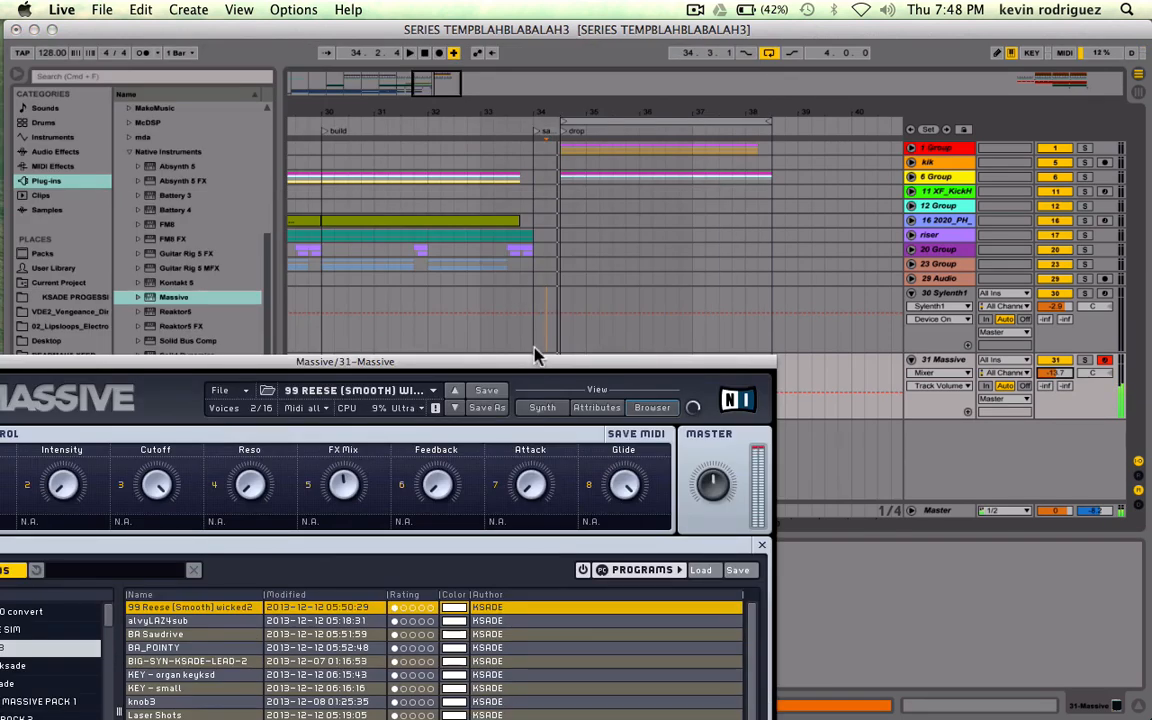
pyautogui.moveTo(535, 360); pyautogui.dragTo(535, 434)
pyautogui.press('space')
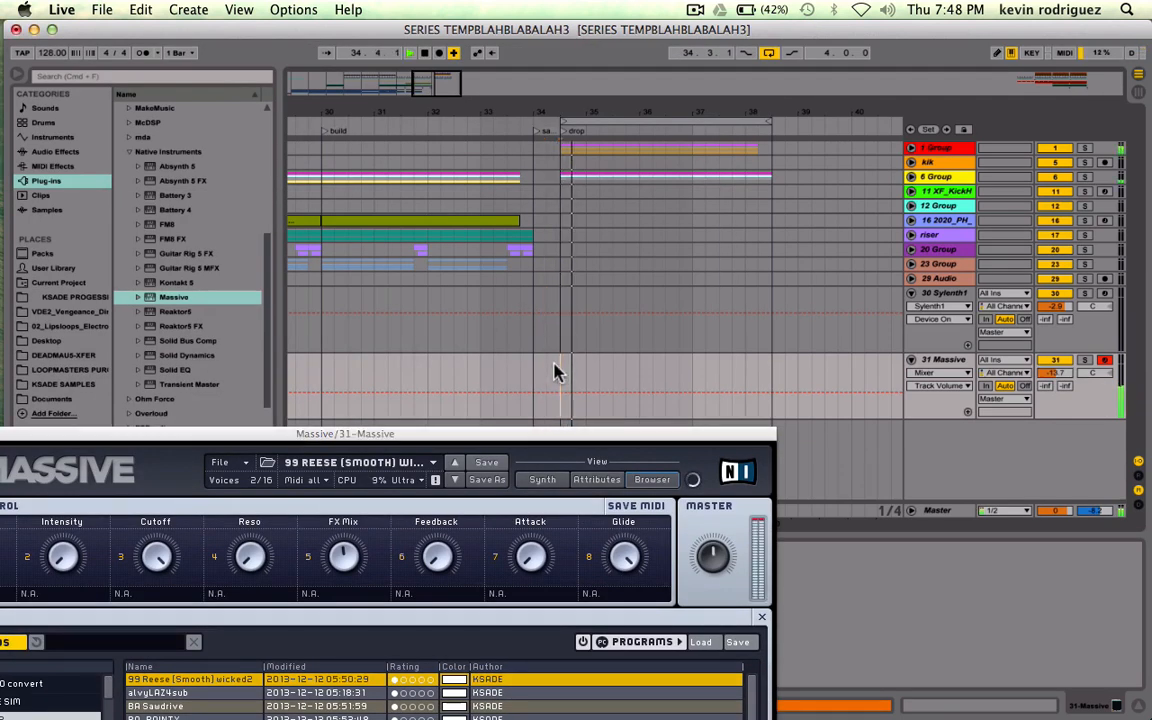
pyautogui.press('space')
# - Step forward past alvyLAZ4sub to the BA Sawdrive preset, audition it over the drop and show its synth page
pyautogui.moveTo(414, 434); pyautogui.dragTo(636, 140)
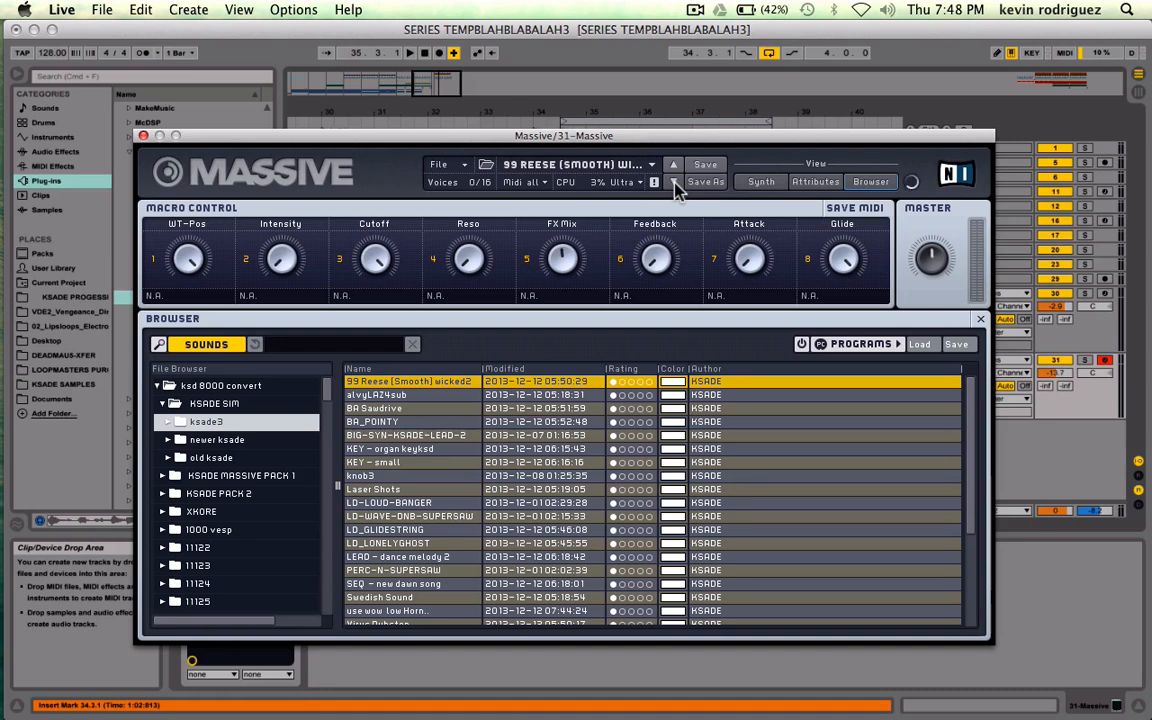
pyautogui.click(675, 183)
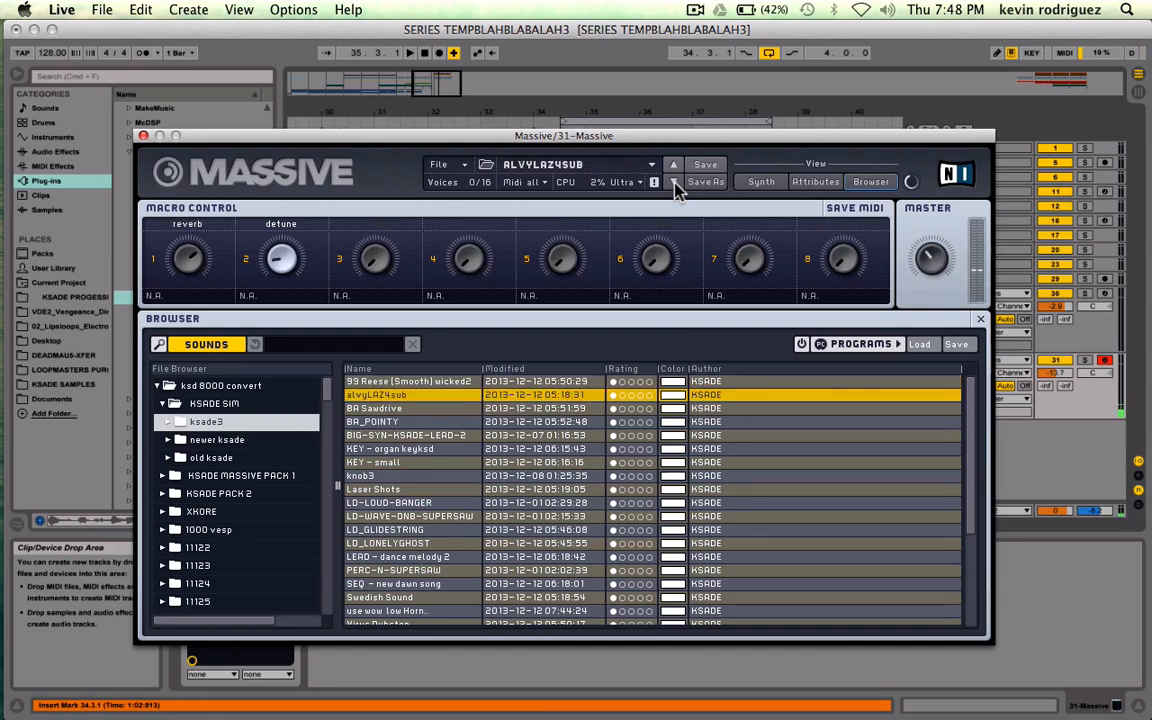
pyautogui.click(675, 183)
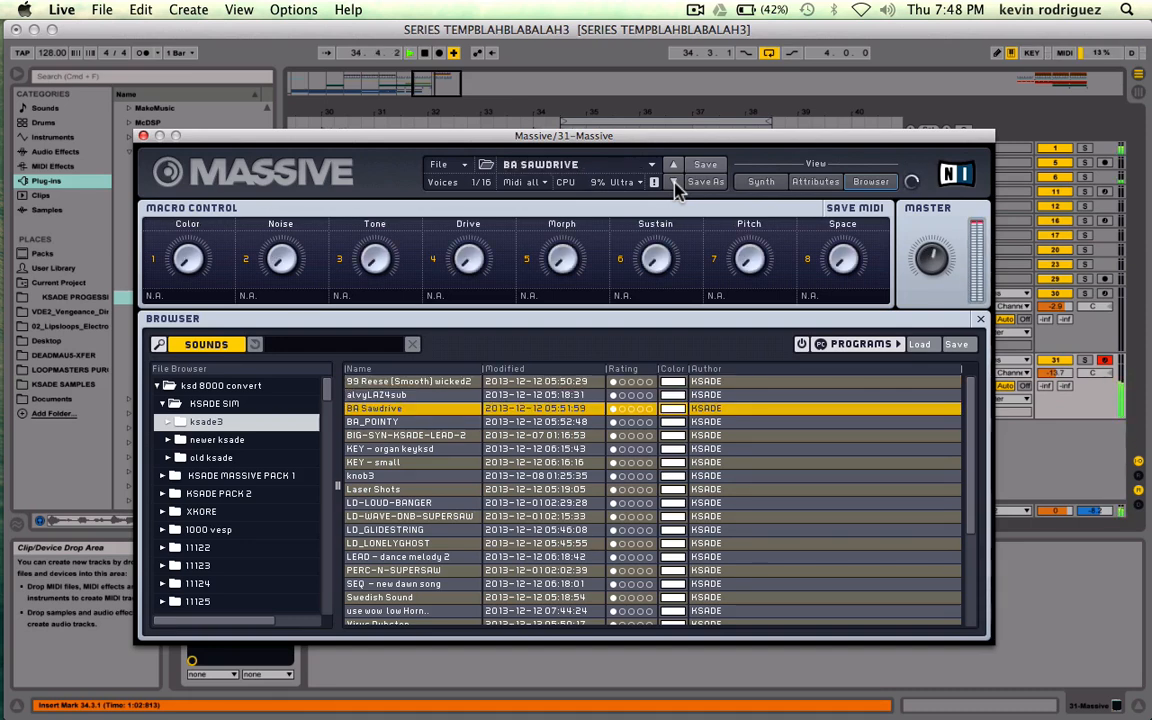
pyautogui.click(260, 140)
pyautogui.press('space')
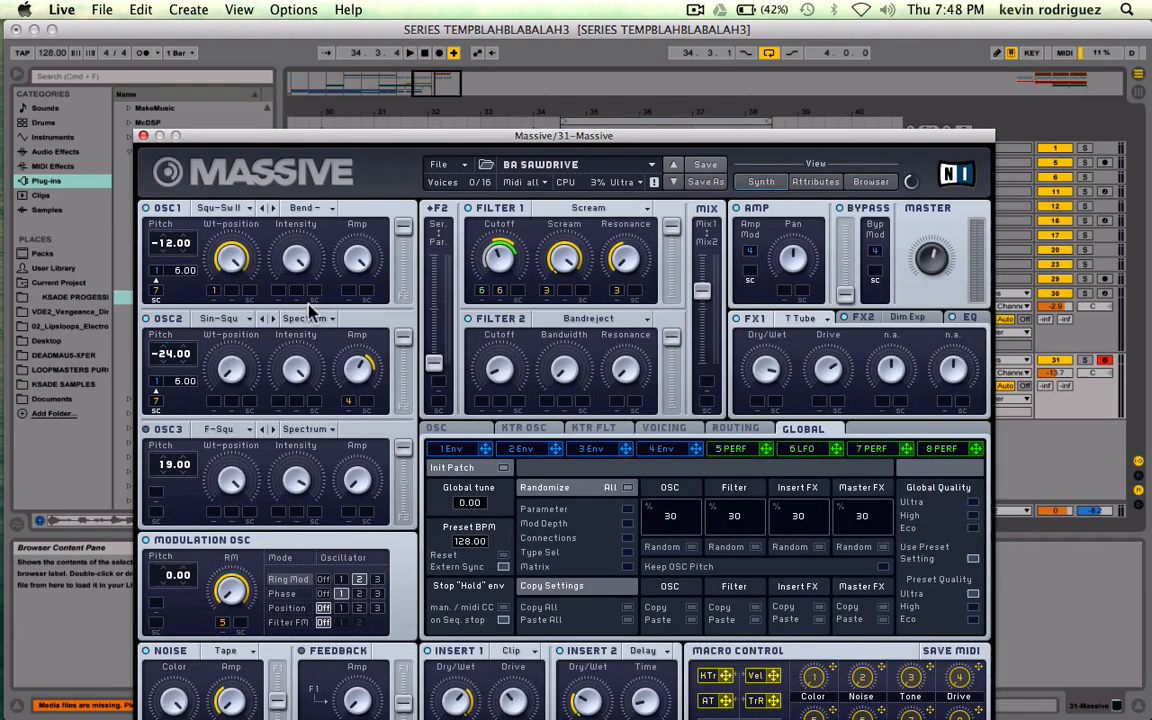
# - Try BA Sawdrive's 6 LFO with tempo sync off while the drop plays, and switch sync back on
pyautogui.click(801, 450)
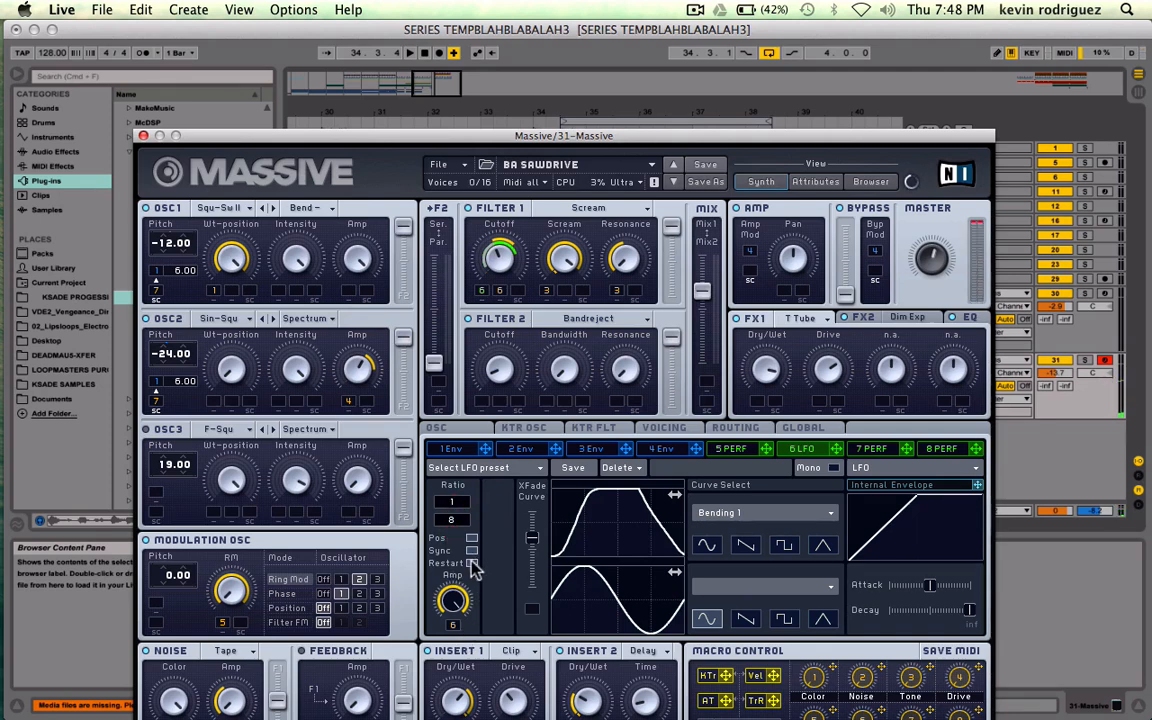
pyautogui.click(472, 551)
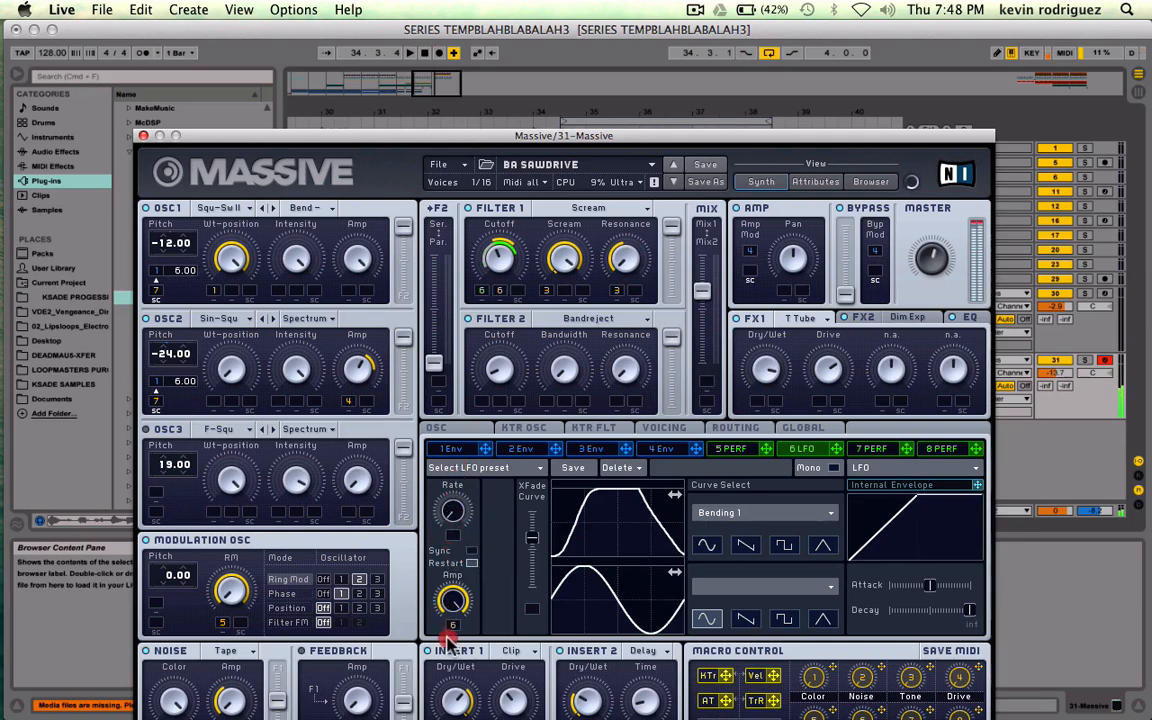
pyautogui.press('space')
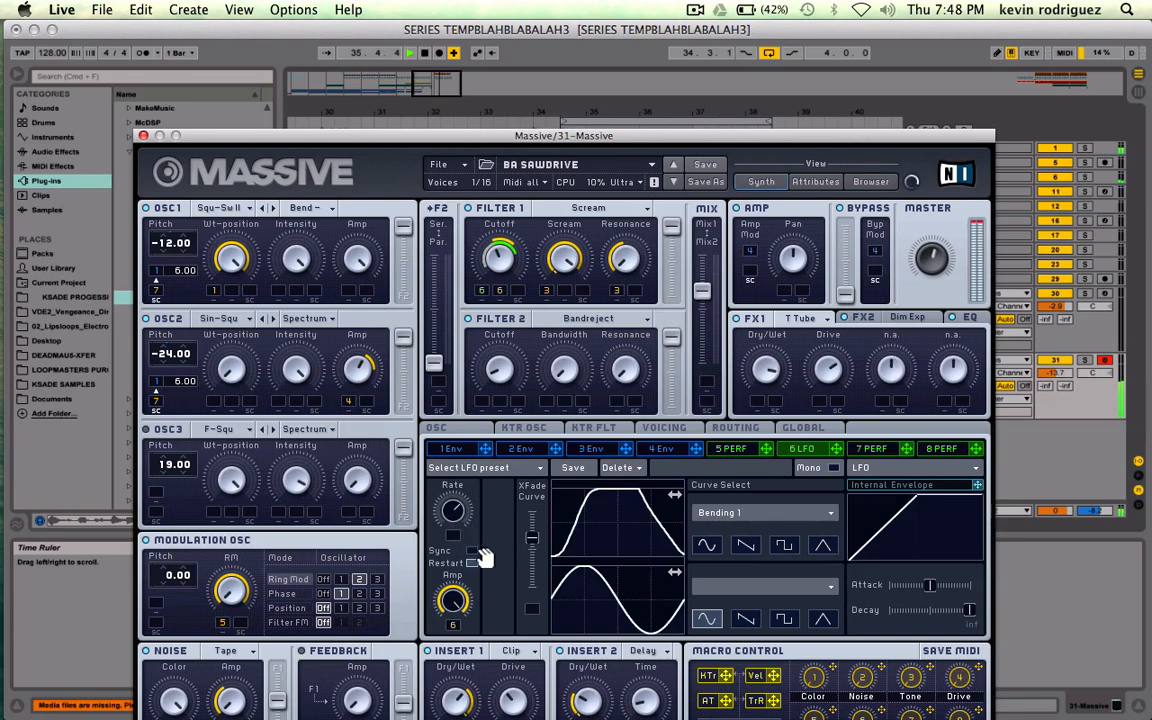
pyautogui.click(472, 551)
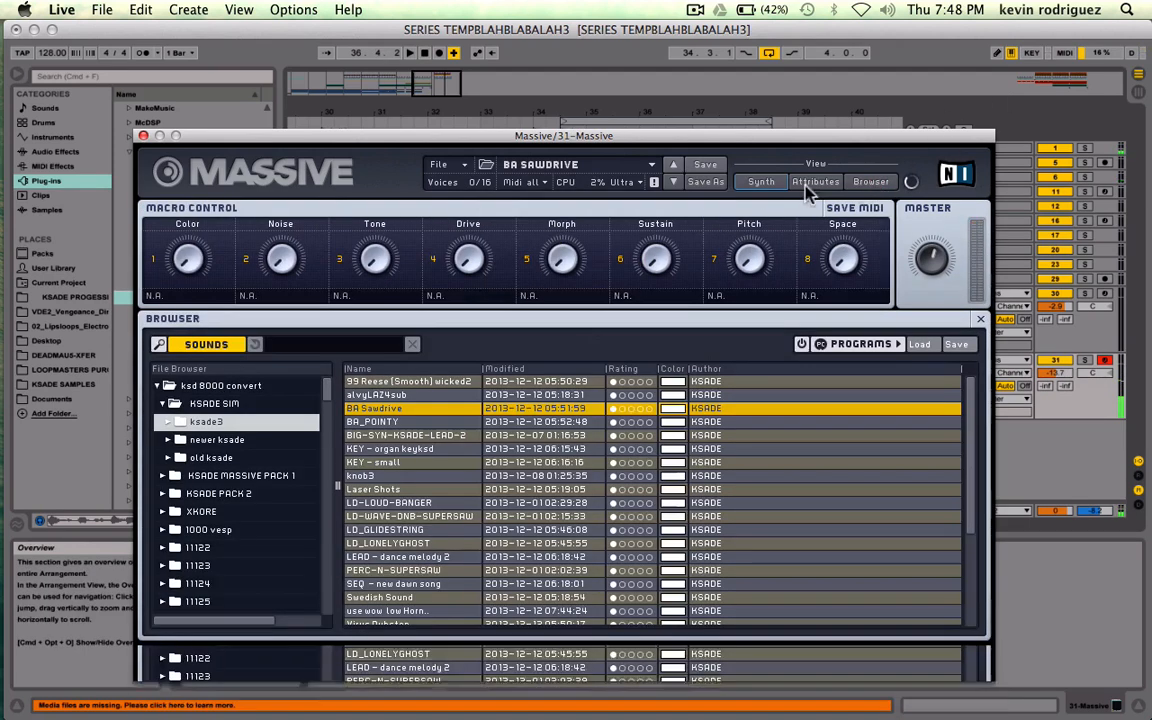
# - Return to the preset browser and step forward through BA_POINTY to the KEY - organ keyksd preset
pyautogui.click(870, 181)
pyautogui.click(673, 182)
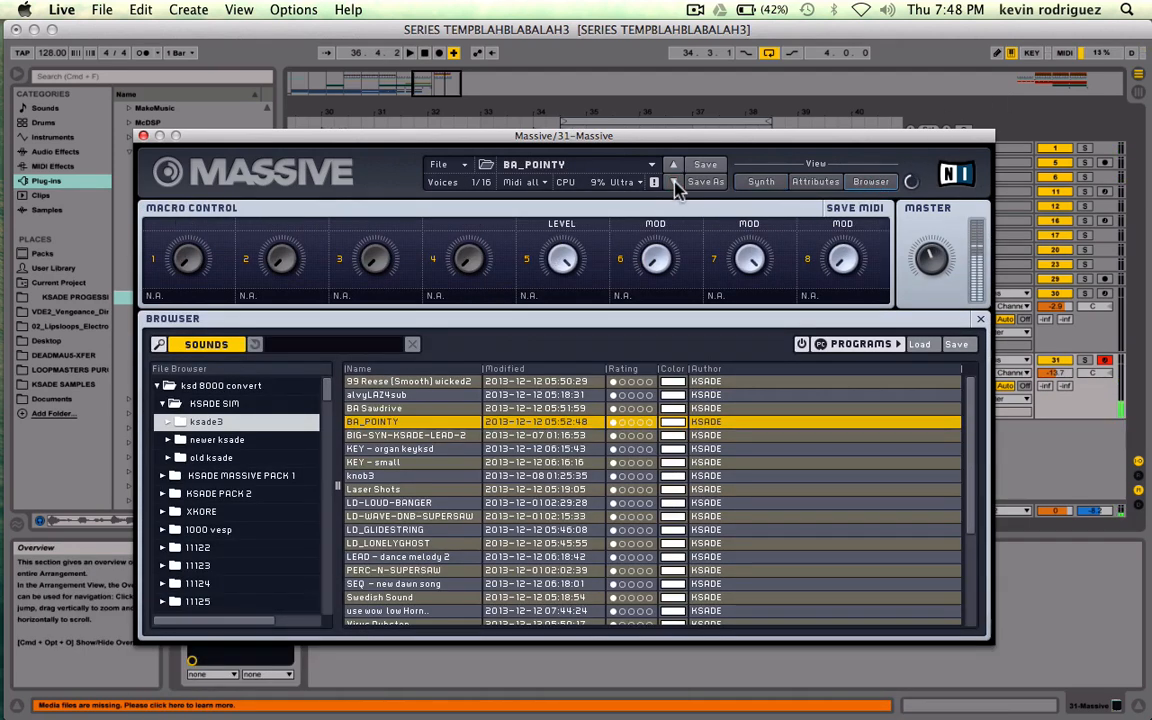
pyautogui.click(675, 184)
pyautogui.click(675, 184)
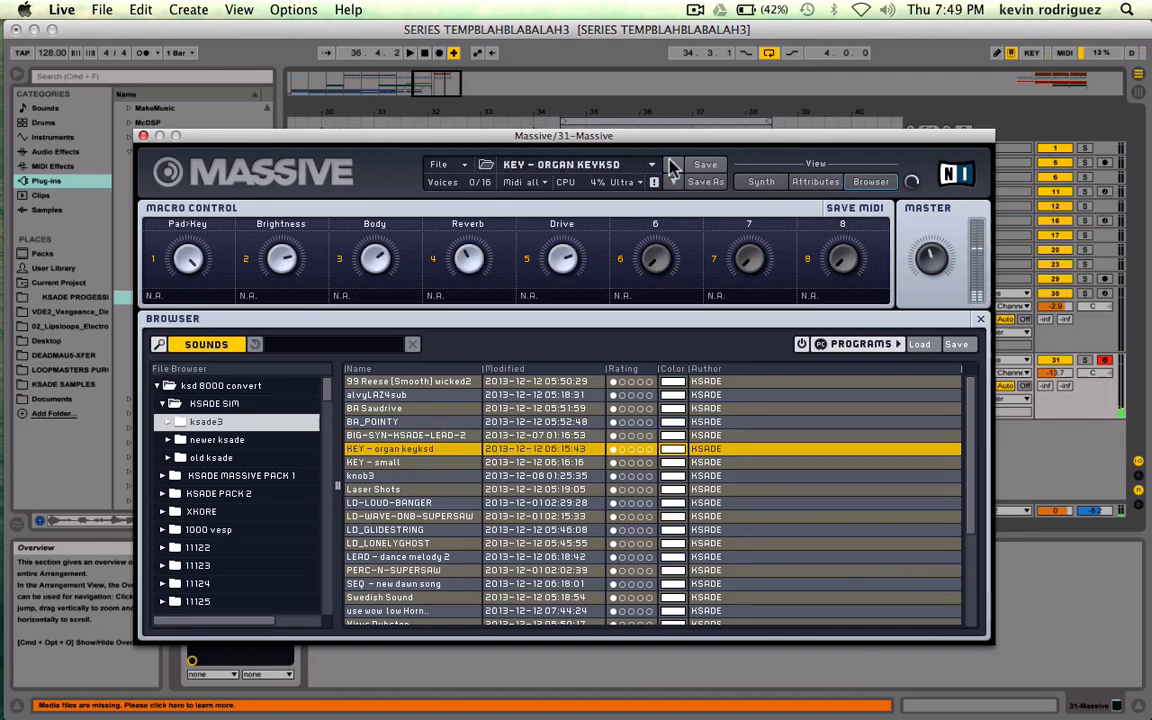
# - Step back to BIG-SYN-KSADE-LEAD-2, then forward past the KEY presets to knob3 and audition it over the drop
pyautogui.click(673, 165)
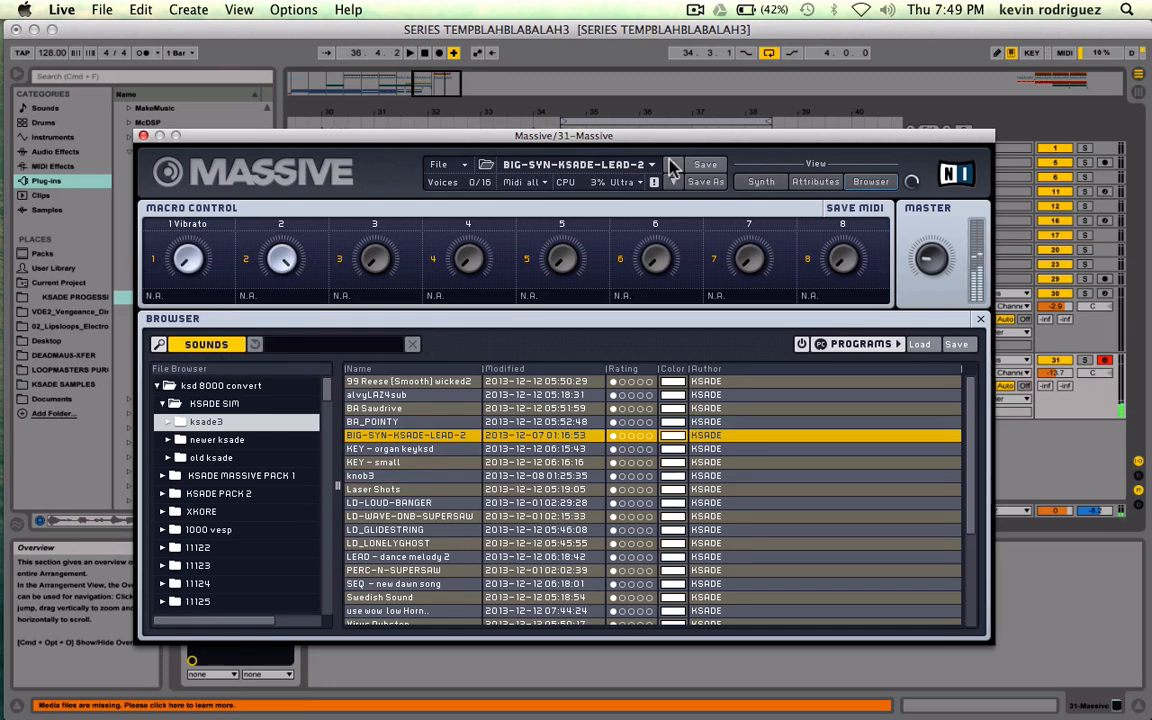
pyautogui.click(673, 184)
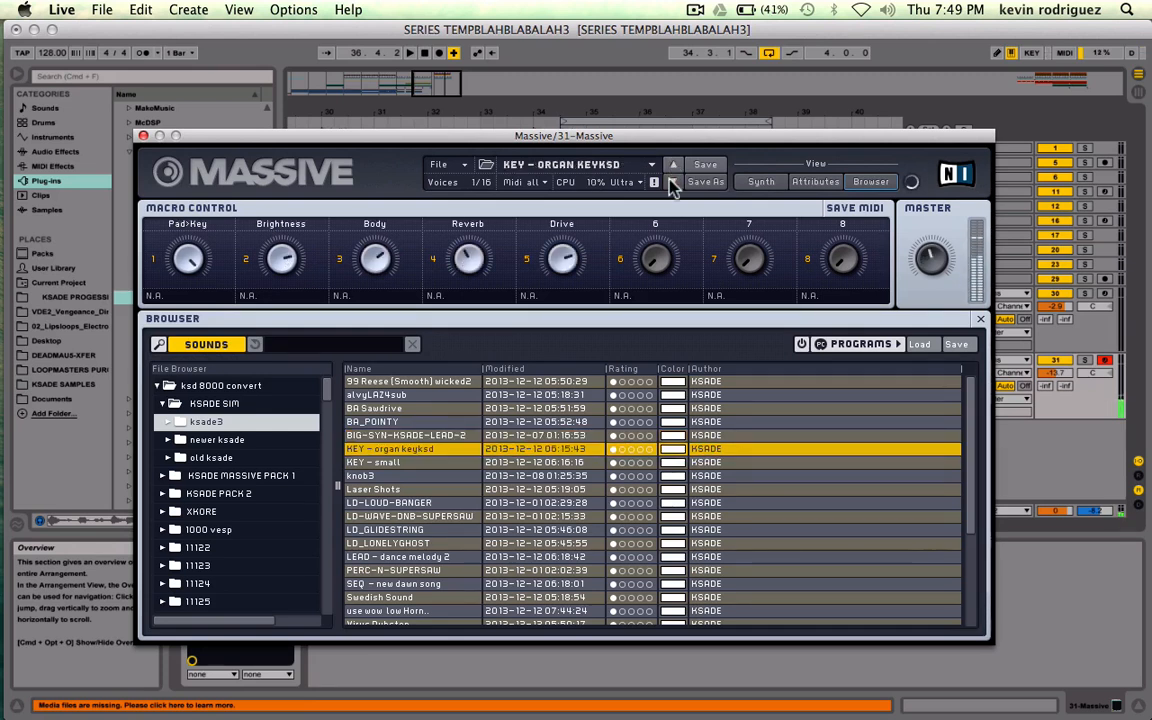
pyautogui.click(673, 184)
pyautogui.click(673, 184)
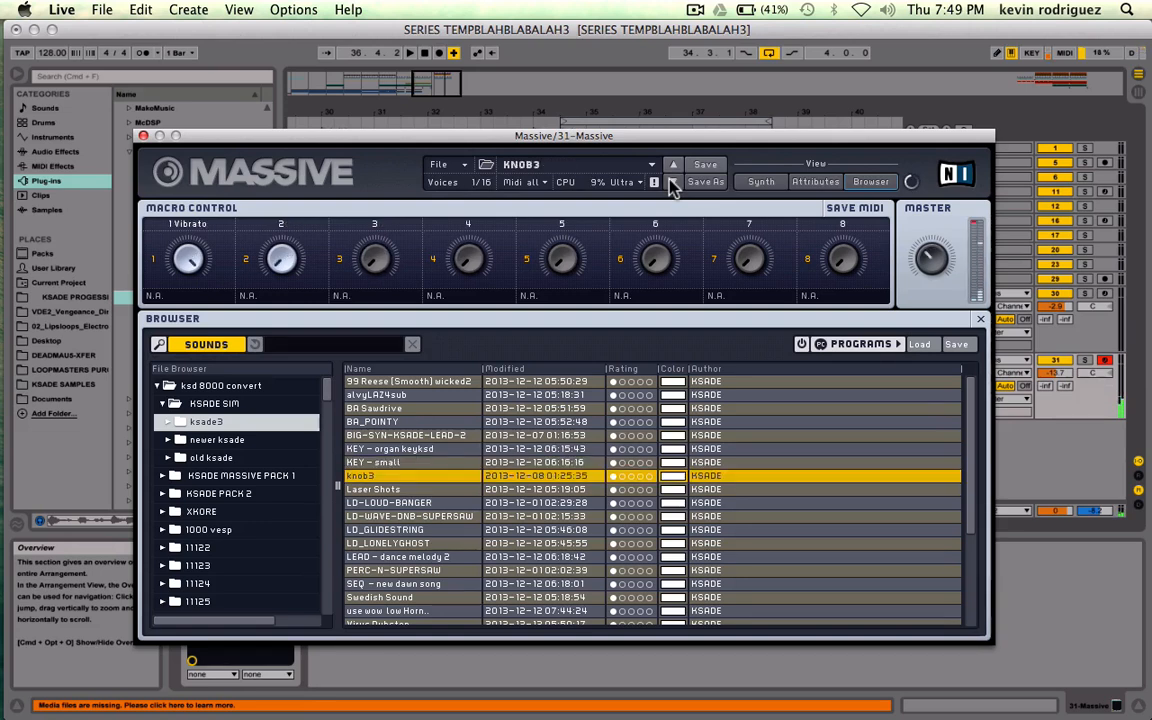
pyautogui.press('space')
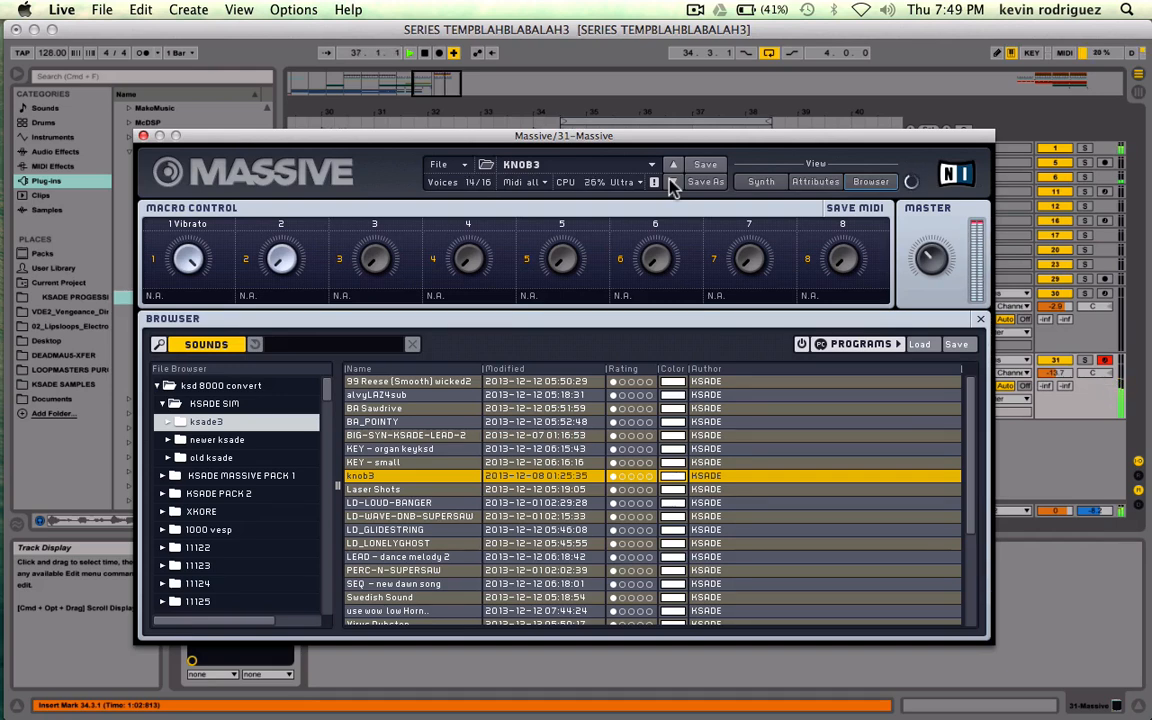
# - Close the Massive window and play the arrangement from 33.1.1 into the drop to audition the preset in context
pyautogui.click(143, 135)
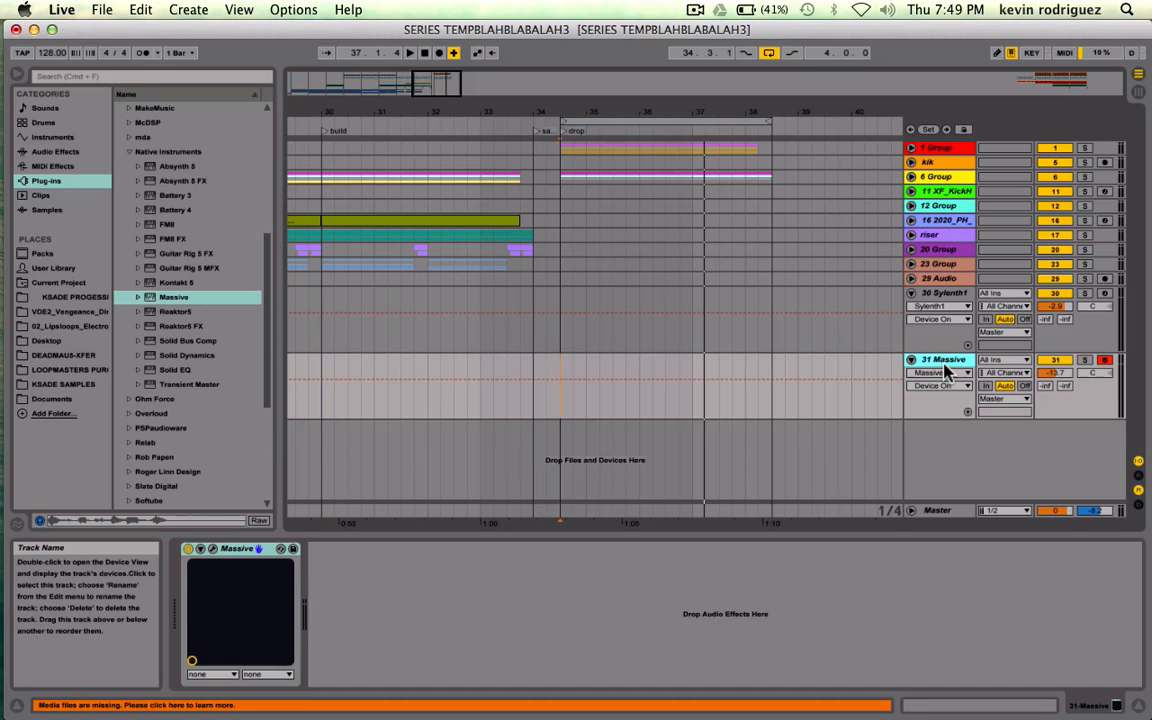
pyautogui.click(558, 366)
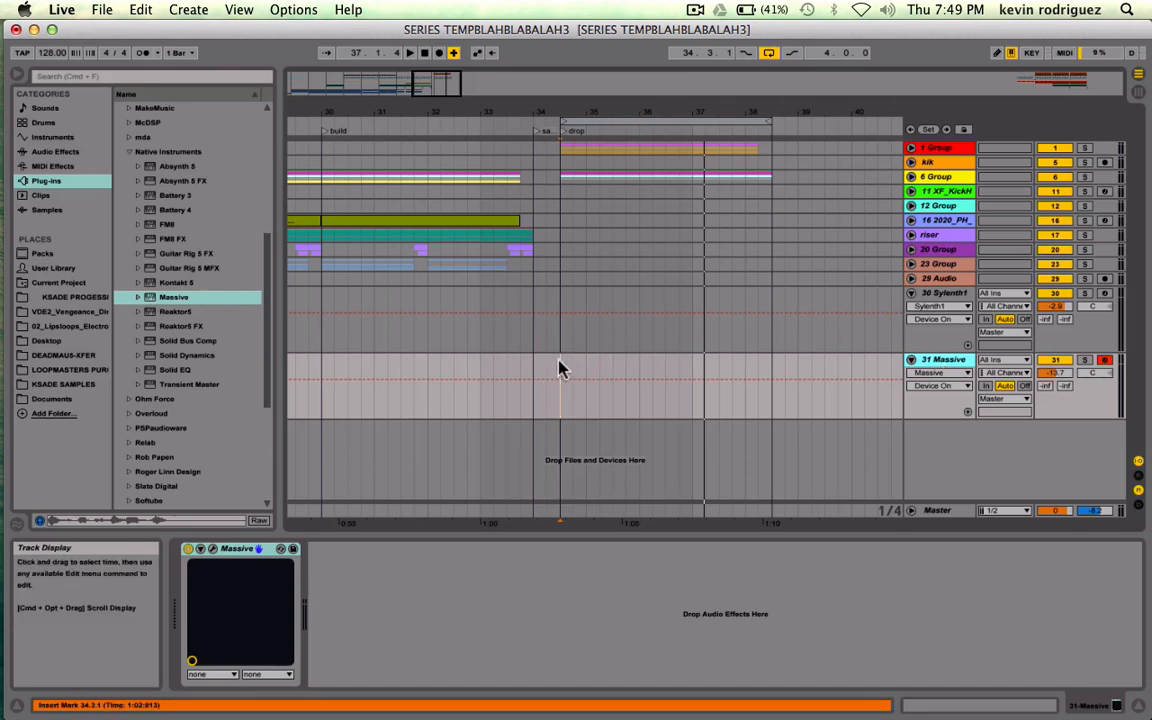
pyautogui.click(558, 368)
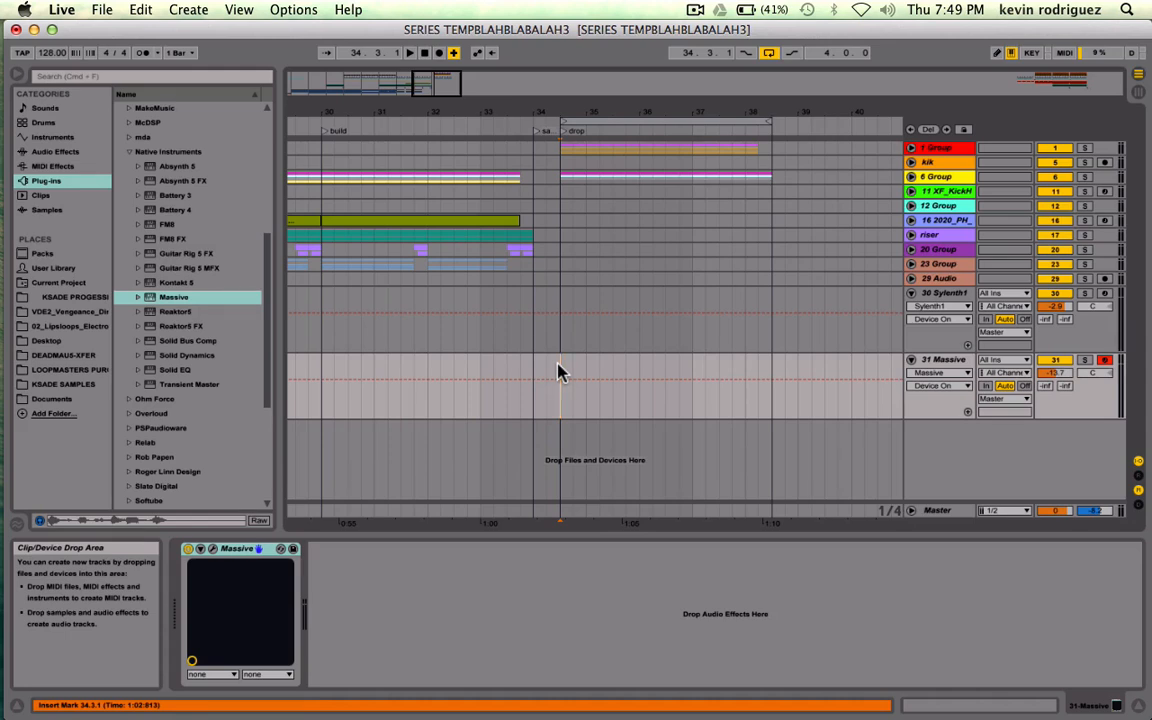
pyautogui.click(481, 372)
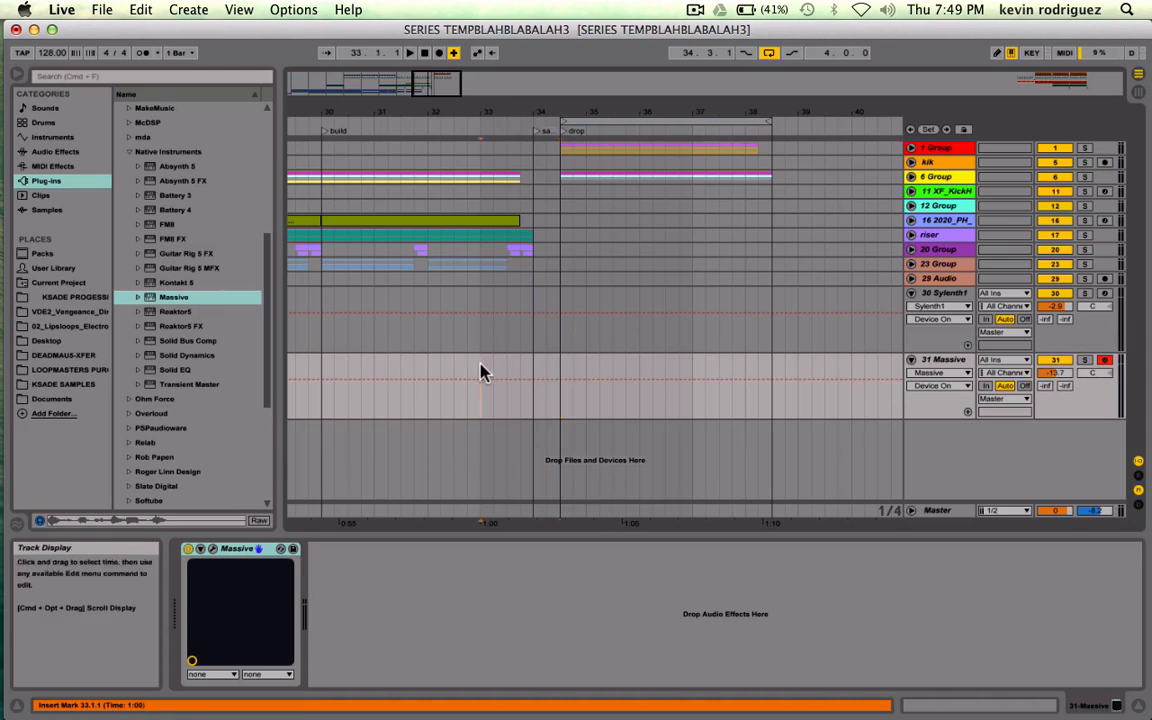
pyautogui.press('space')
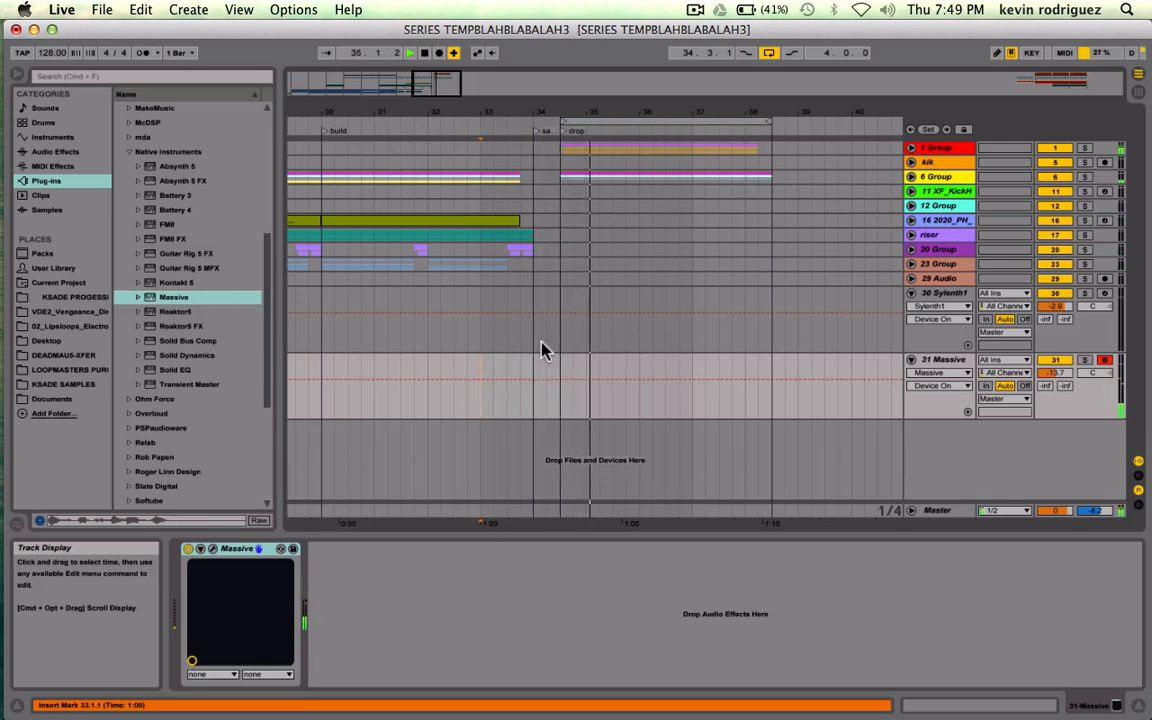
pyautogui.press('space')
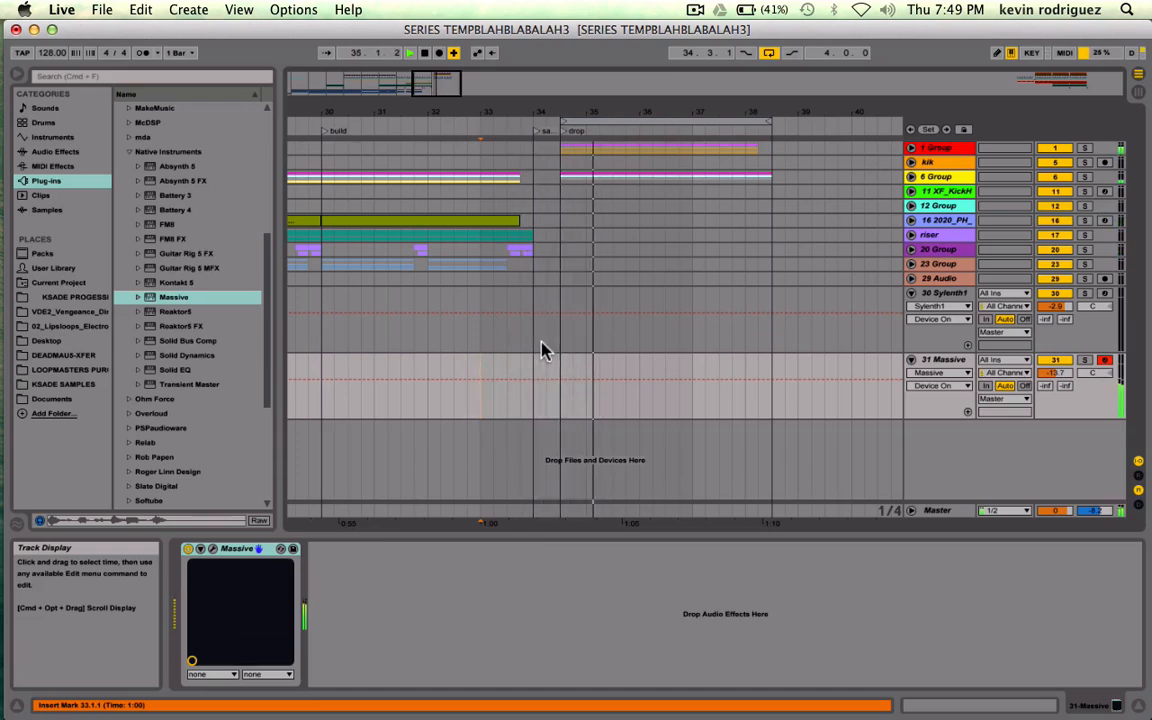
pyautogui.press('space')
pyautogui.press('space')
# - Lower the Massive track's volume to -17.3 and play from 33.3.1 into the drop
pyautogui.click(562, 368)
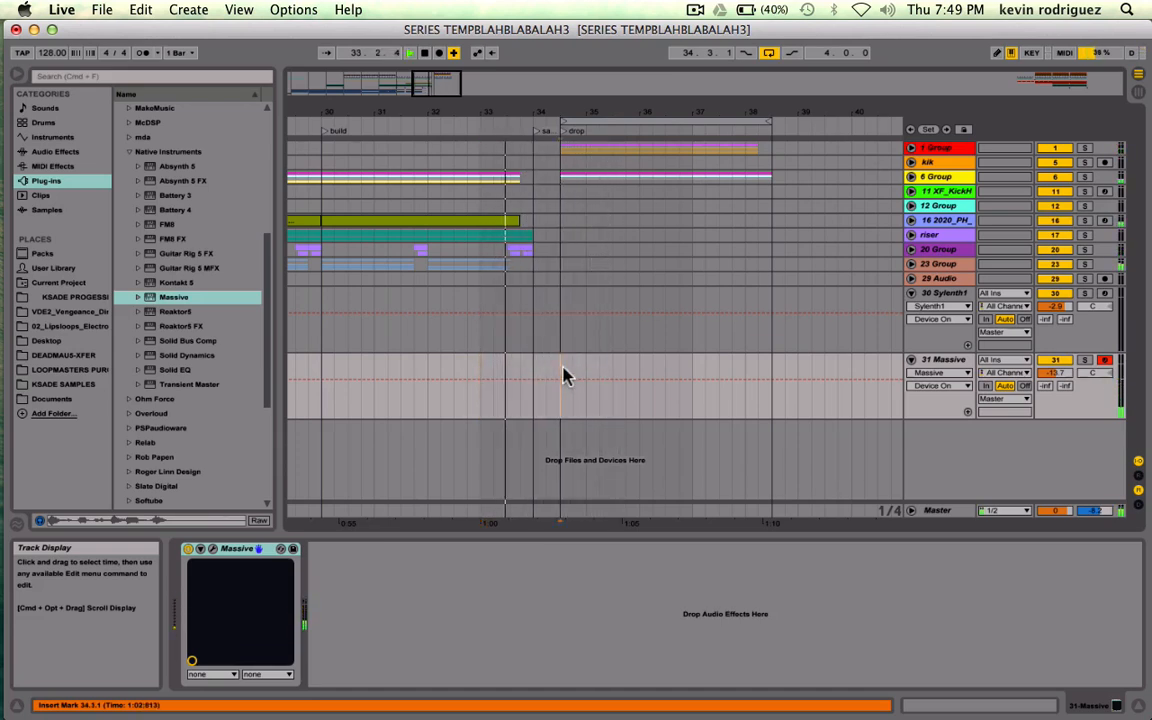
pyautogui.moveTo(1060, 374); pyautogui.dragTo(1060, 422)
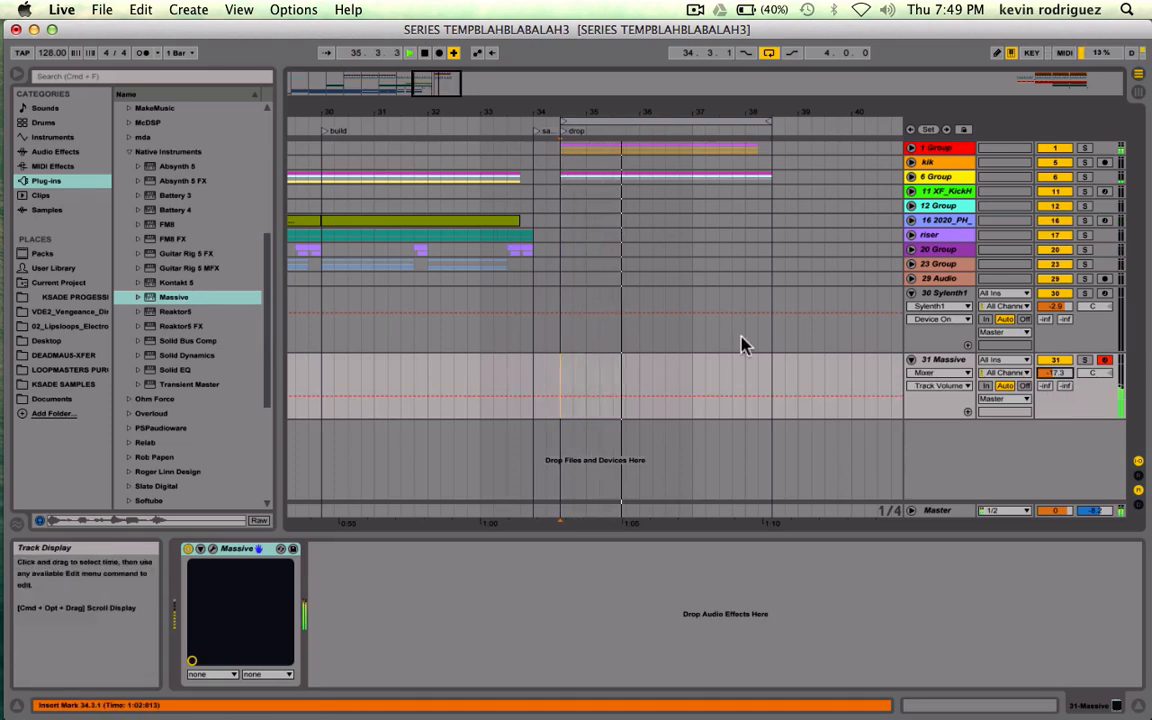
pyautogui.click(507, 368)
pyautogui.press('space')
pyautogui.press('space')
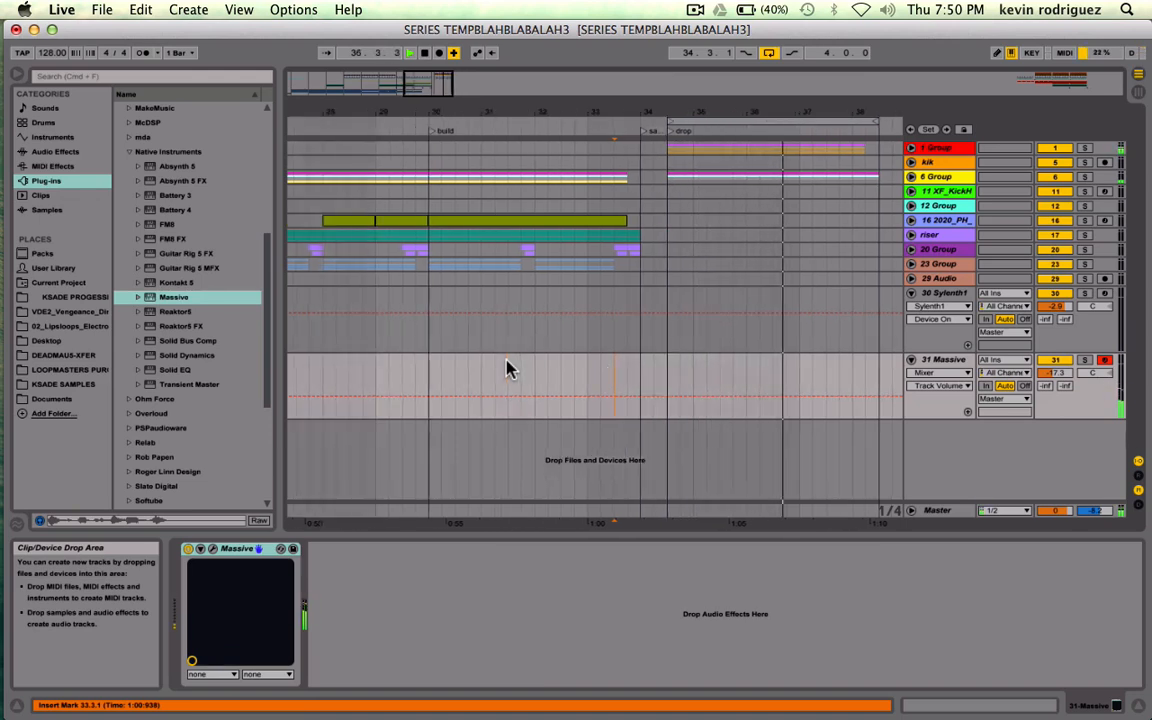
# - Listen through the arrangement from the melody section at 22.1.1 and replay the drop, returning the insert marker to 34.3.1
pyautogui.click(490, 367)
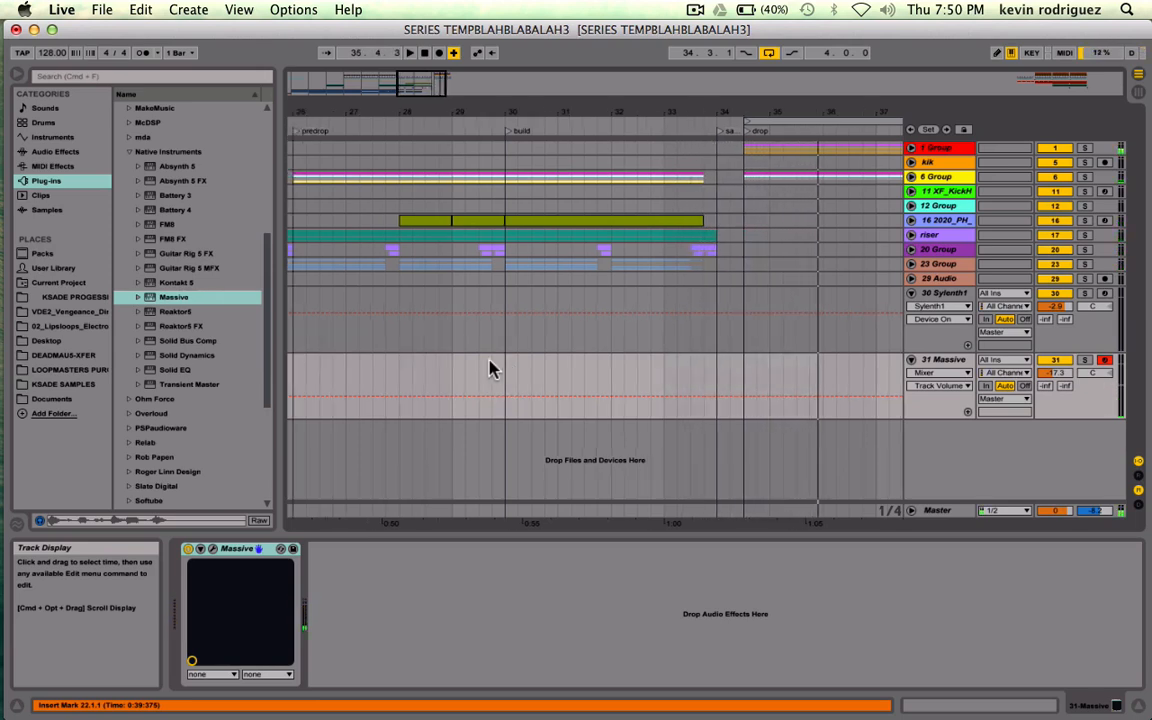
pyautogui.hscroll(-6, 490, 368)
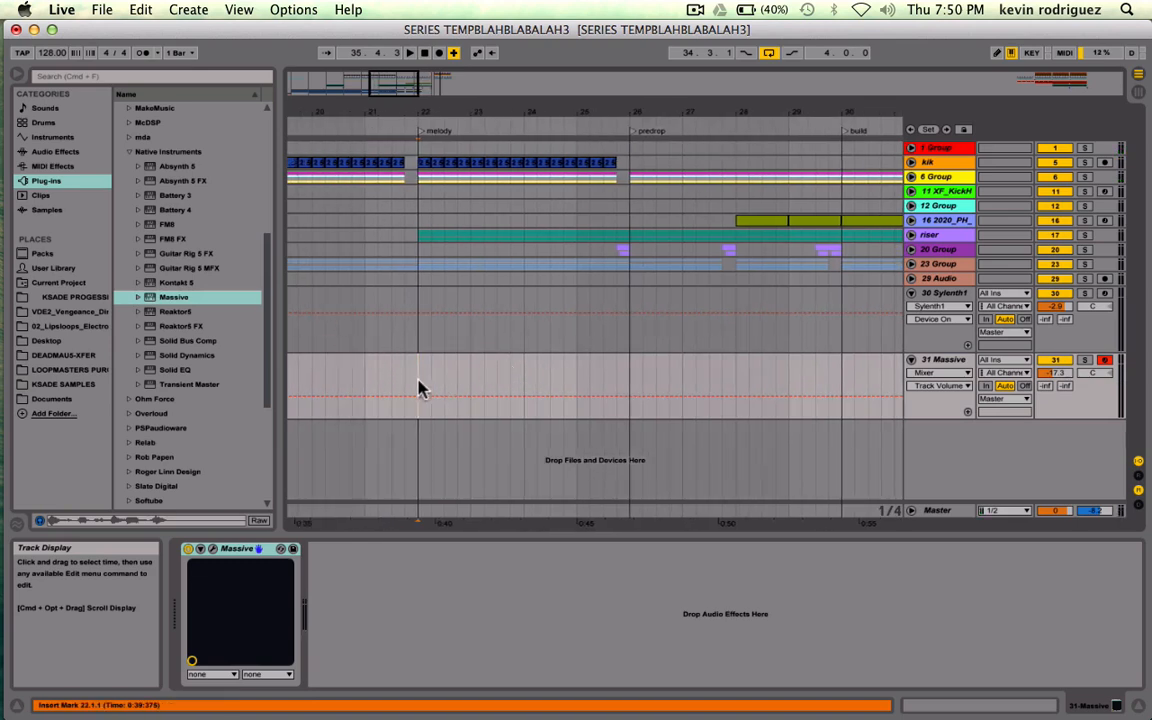
pyautogui.hscroll(8, 728, 285)
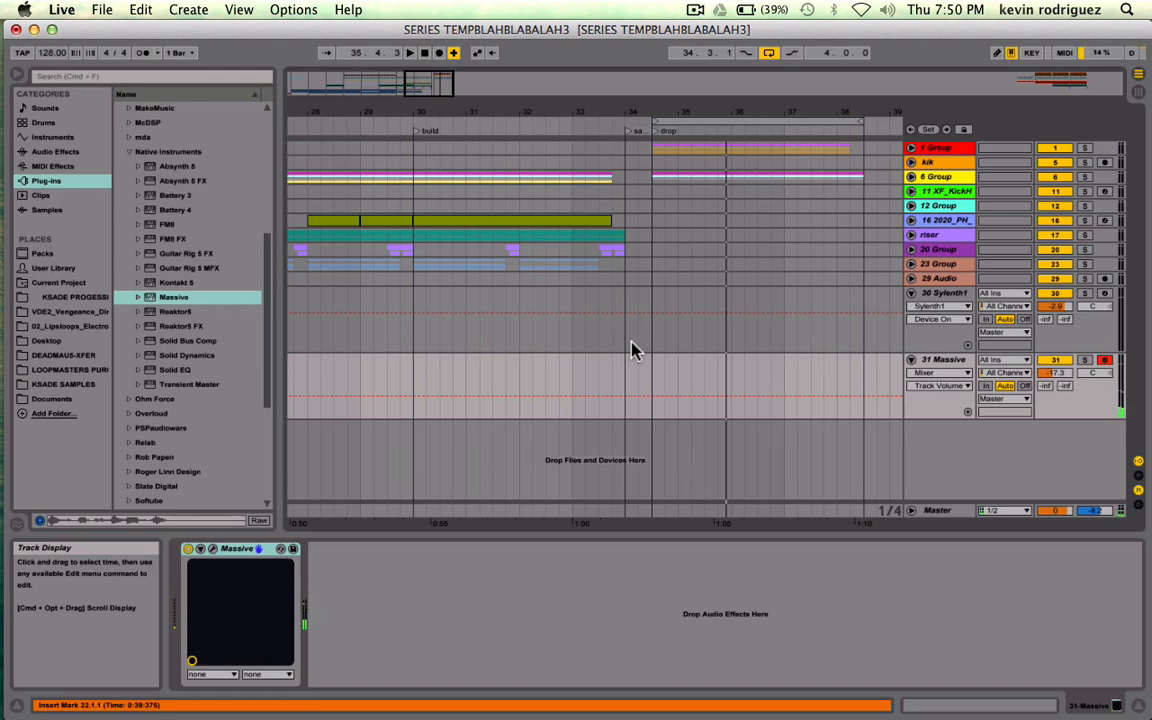
pyautogui.press('space')
pyautogui.click(643, 369)
pyautogui.press('space')
pyautogui.press('space')
pyautogui.click(656, 367)
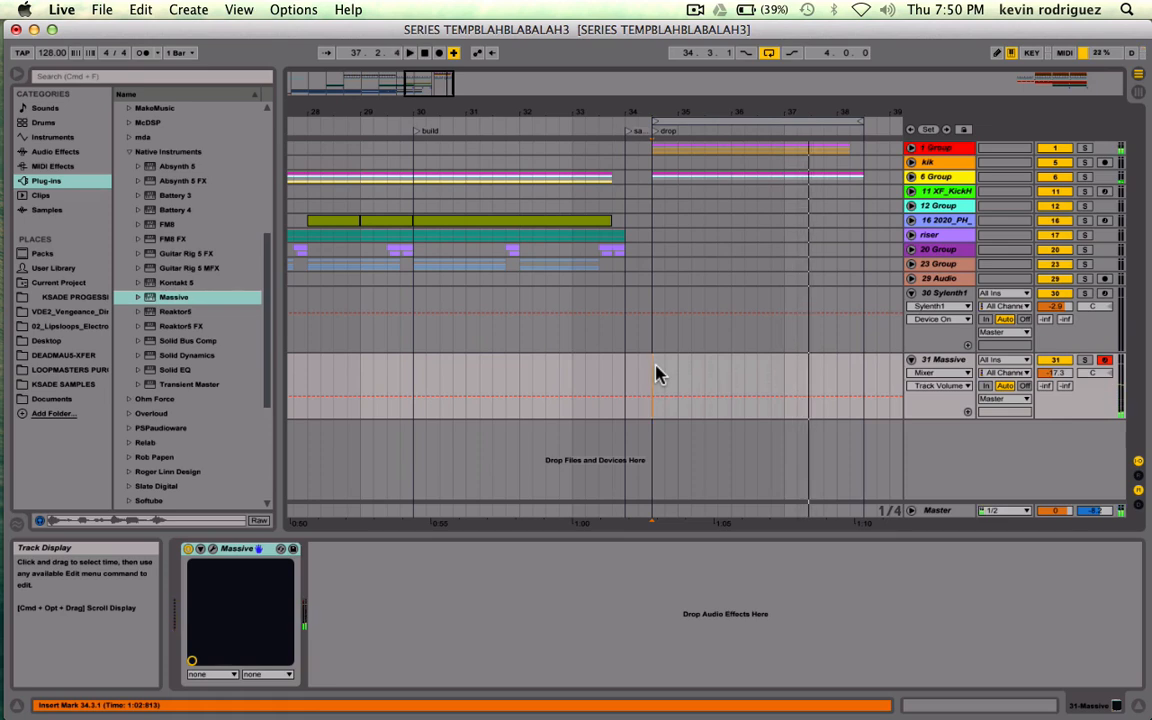
# - Look into the drum tracks of 6 Group, fold it again and unfold 1 Group to show the drop's kick tracks
pyautogui.click(935, 361)
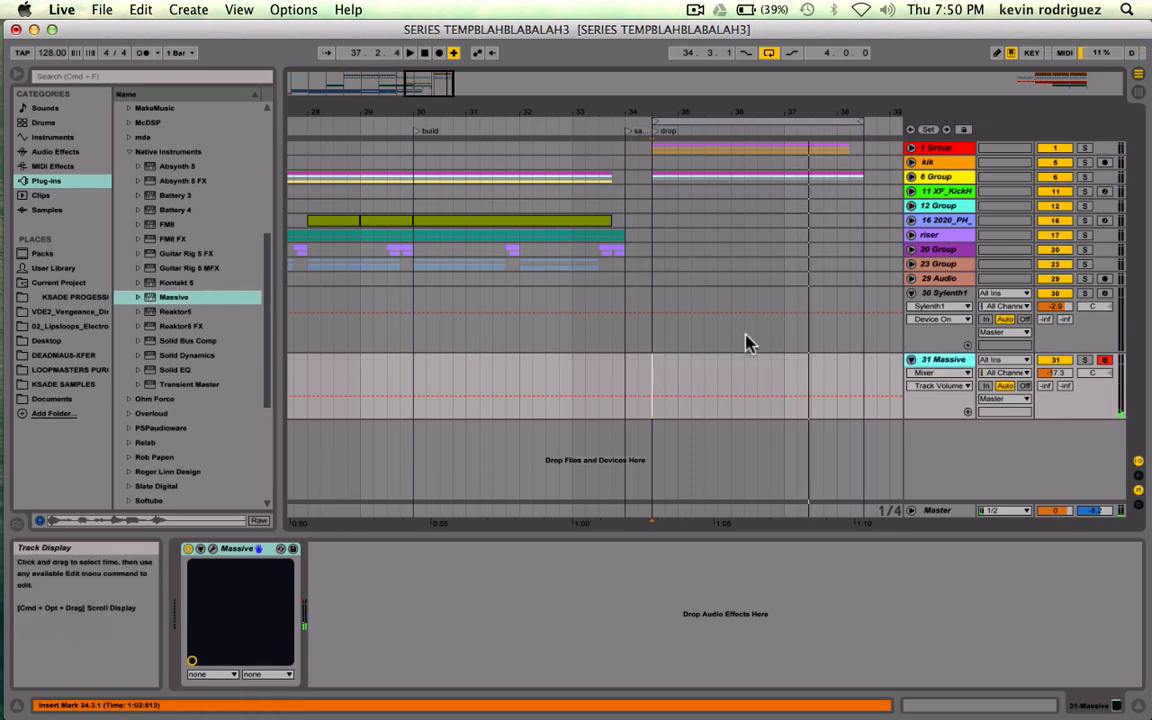
pyautogui.moveTo(656, 360); pyautogui.dragTo(716, 372)
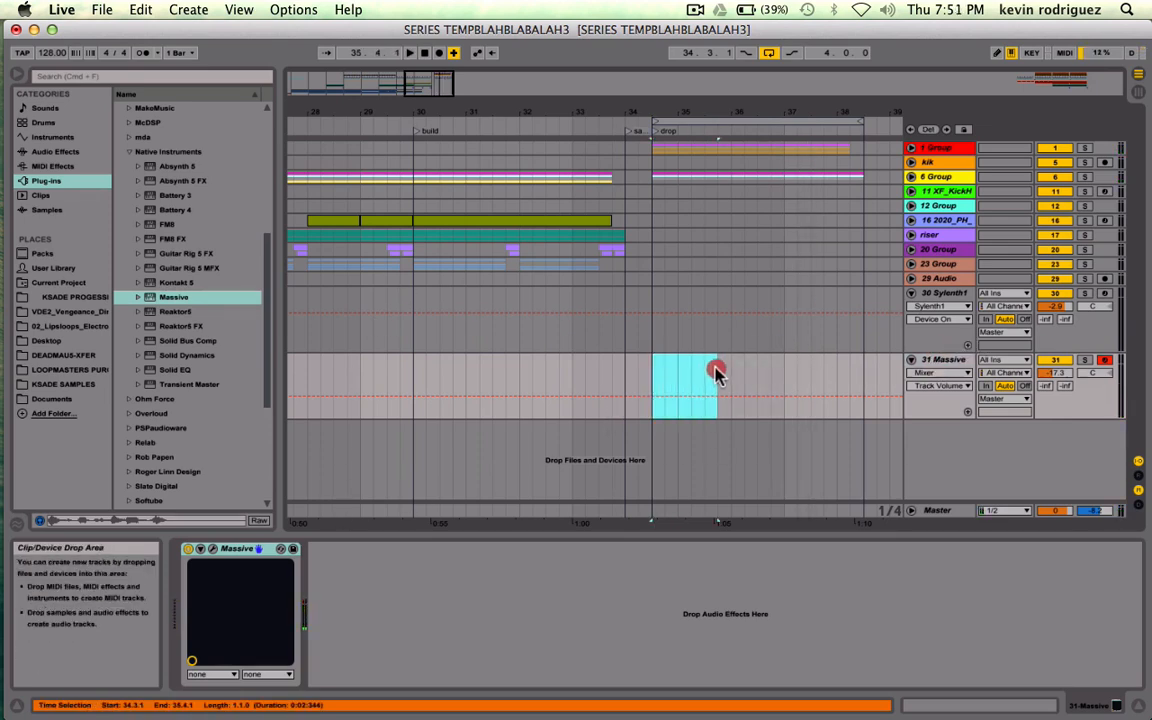
pyautogui.click(911, 177)
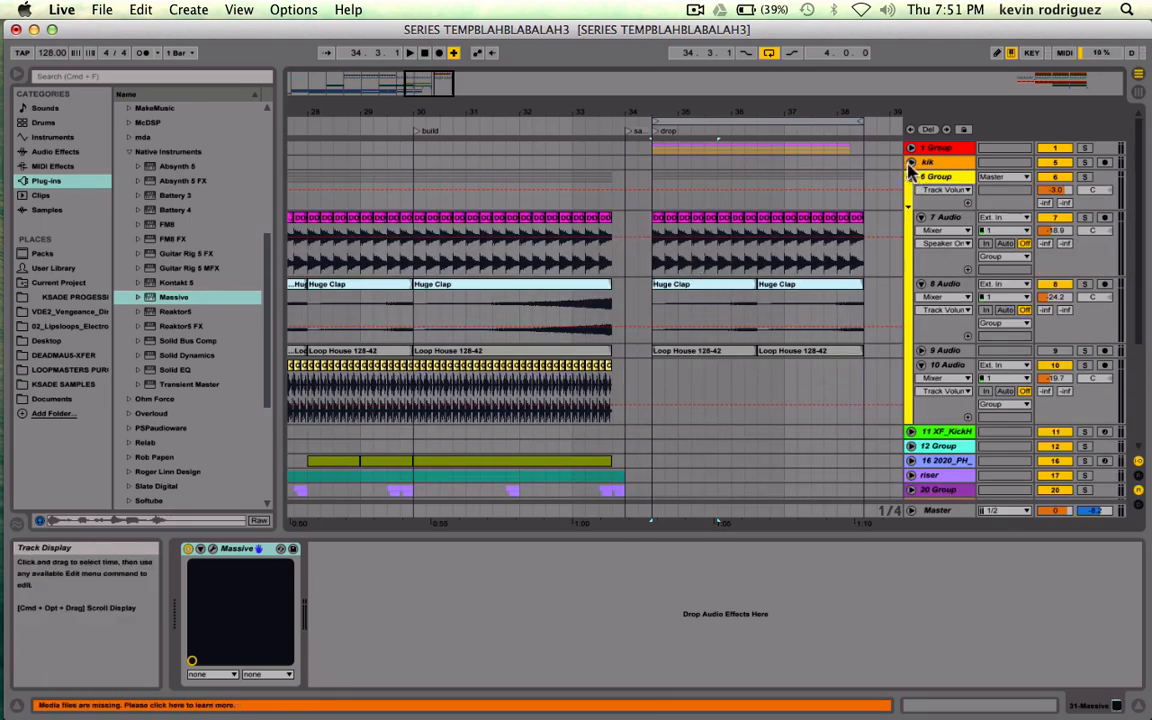
pyautogui.click(911, 177)
pyautogui.click(911, 148)
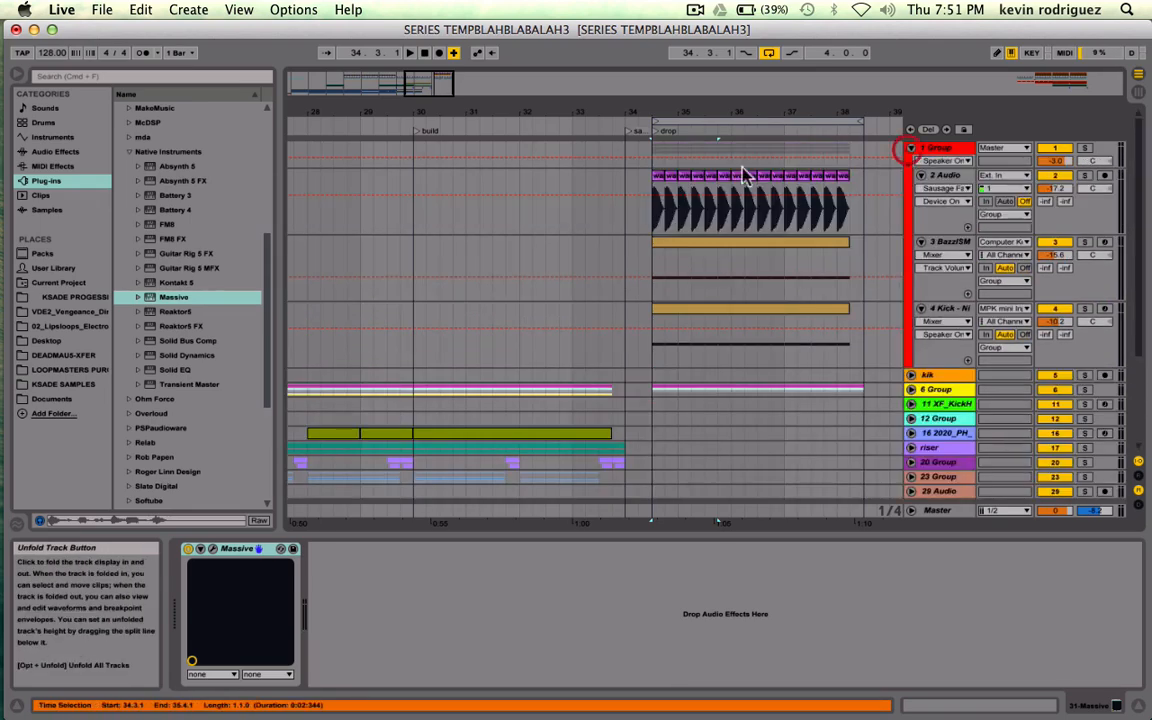
# - Count bars along the kick clips from the start of the drop and add a locator named 10 at 36.3.1
pyautogui.moveTo(482, 89); pyautogui.dragTo(508, 109)
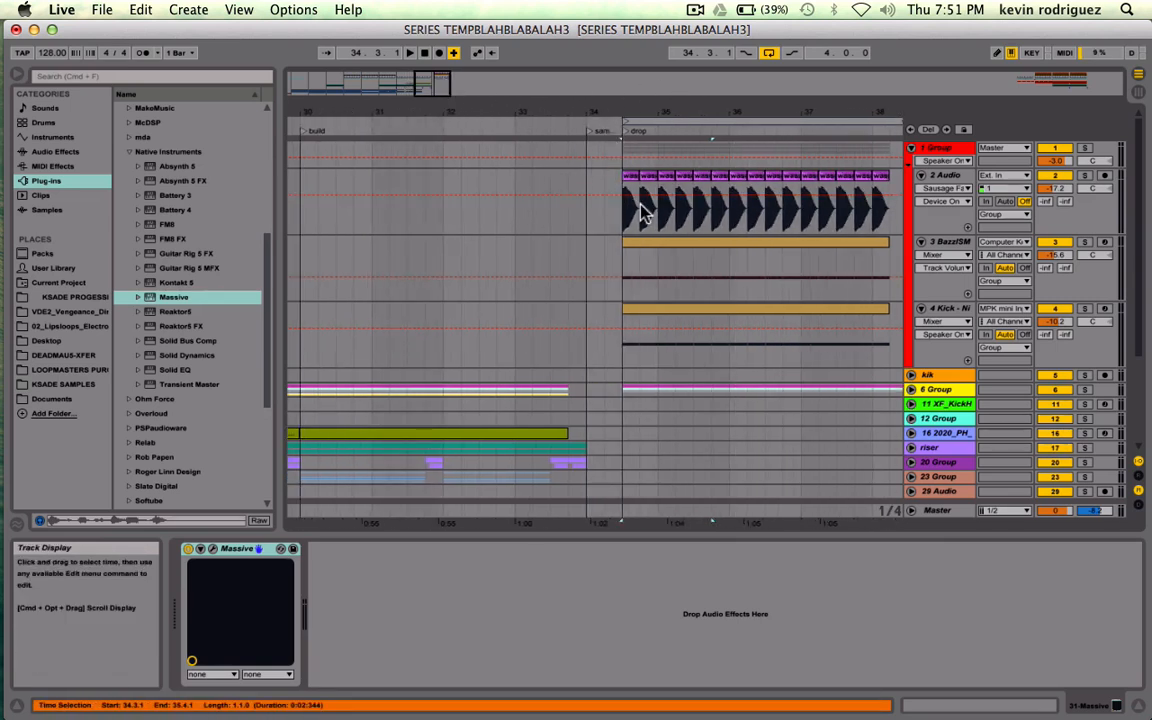
pyautogui.hscroll(3, 645, 213)
pyautogui.moveTo(515, 232); pyautogui.dragTo(585, 230)
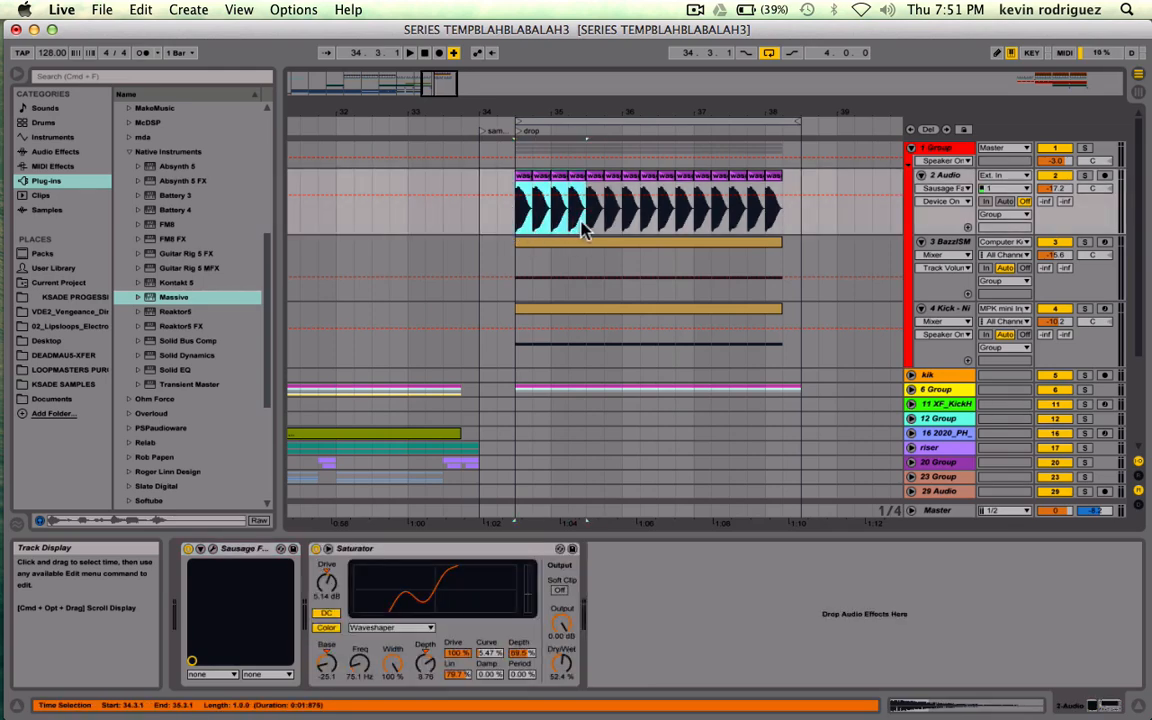
pyautogui.scroll(-5, 582, 224)
pyautogui.scroll(5, 582, 224)
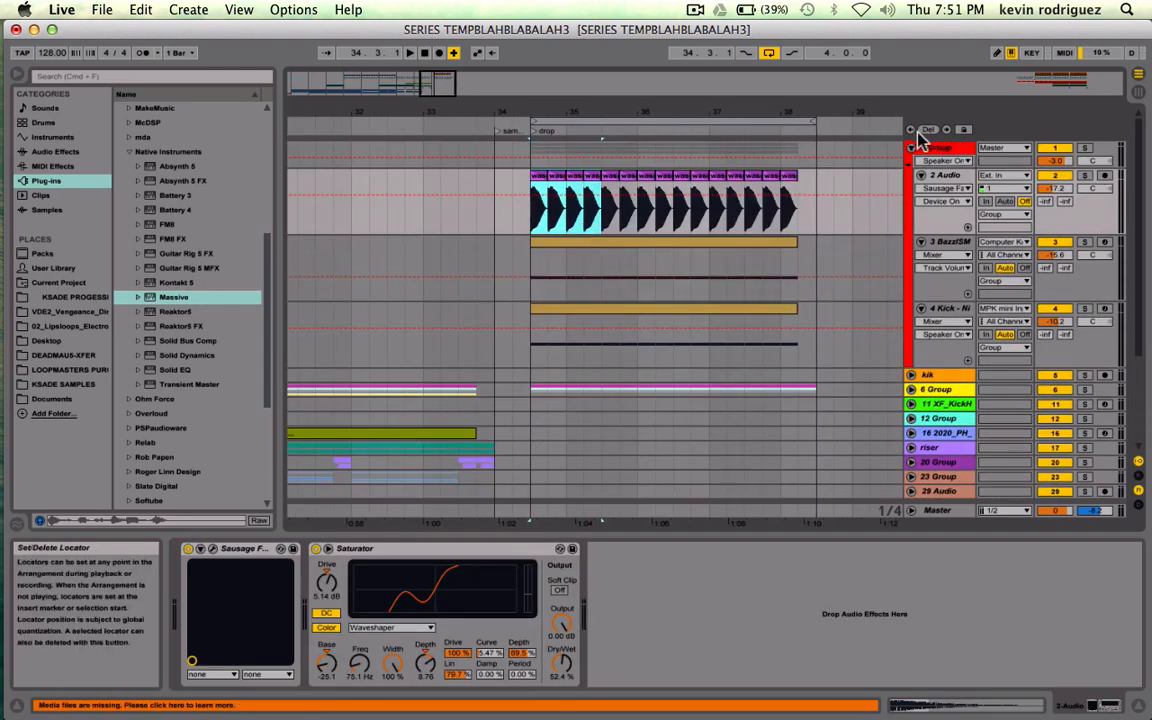
pyautogui.click(601, 214)
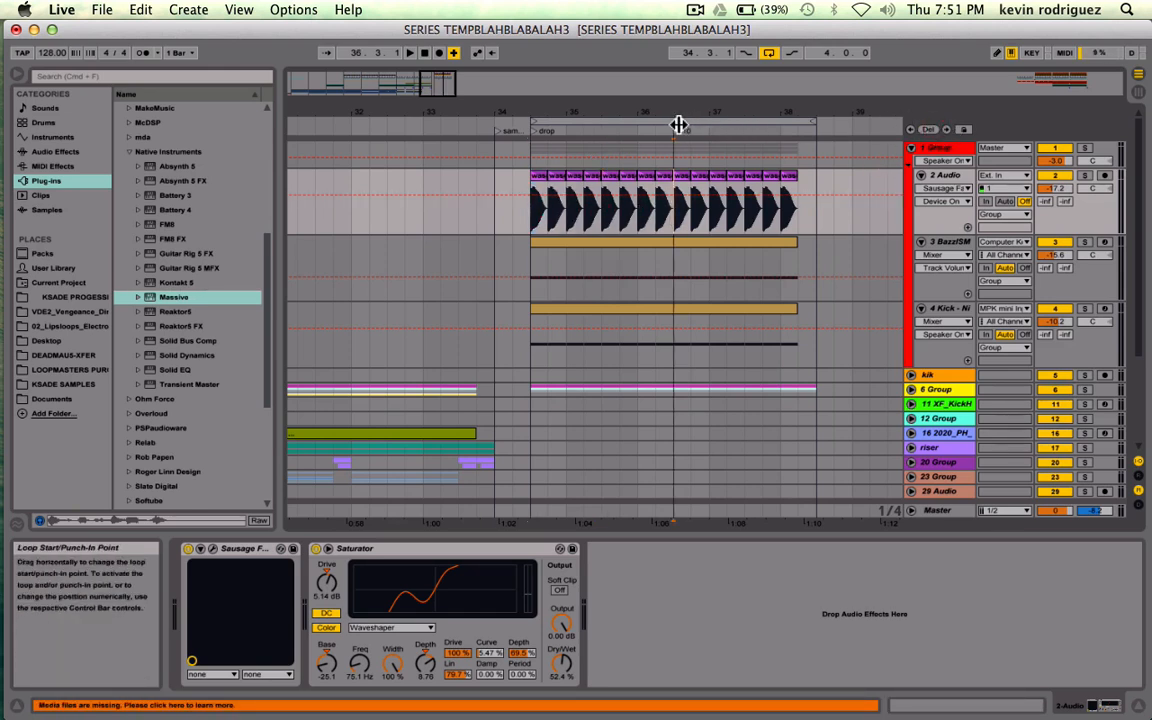
# - Duplicate the last beat of the three kick and bass tracks in 1 Group so they extend to 38.3.1
pyautogui.click(789, 178)
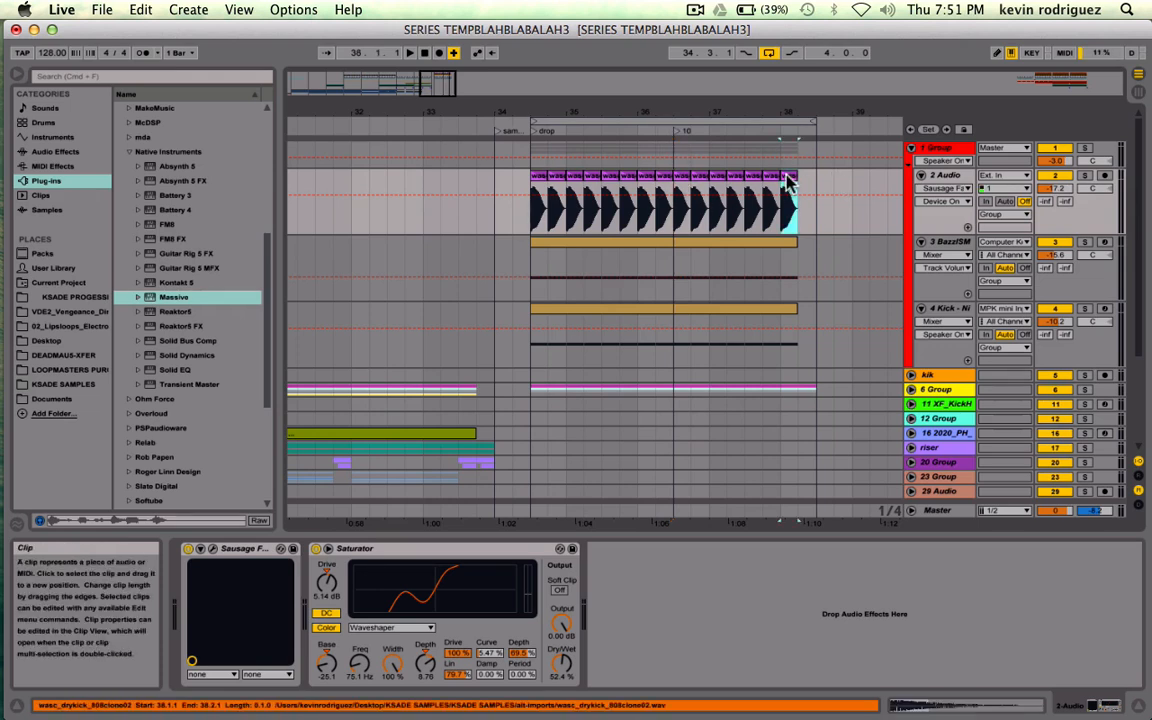
pyautogui.keyDown('shift'); pyautogui.click(786, 308); pyautogui.keyUp('shift')
pyautogui.moveTo(801, 321); pyautogui.dragTo(781, 175)
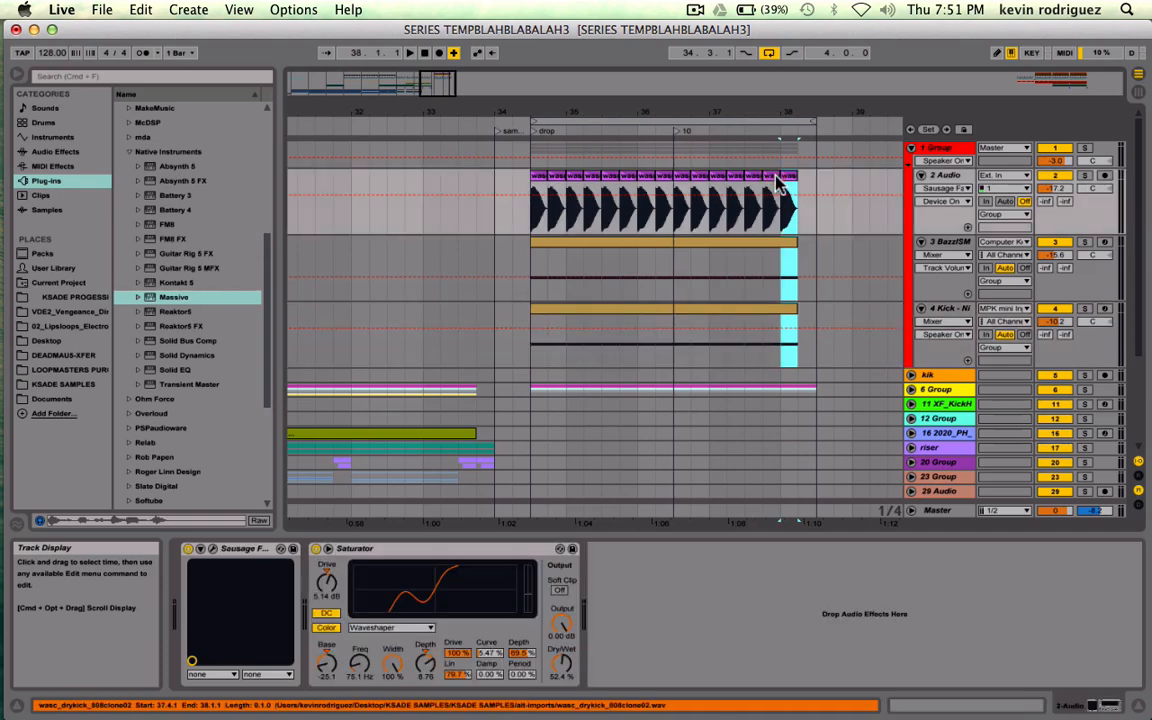
pyautogui.press('super+d')
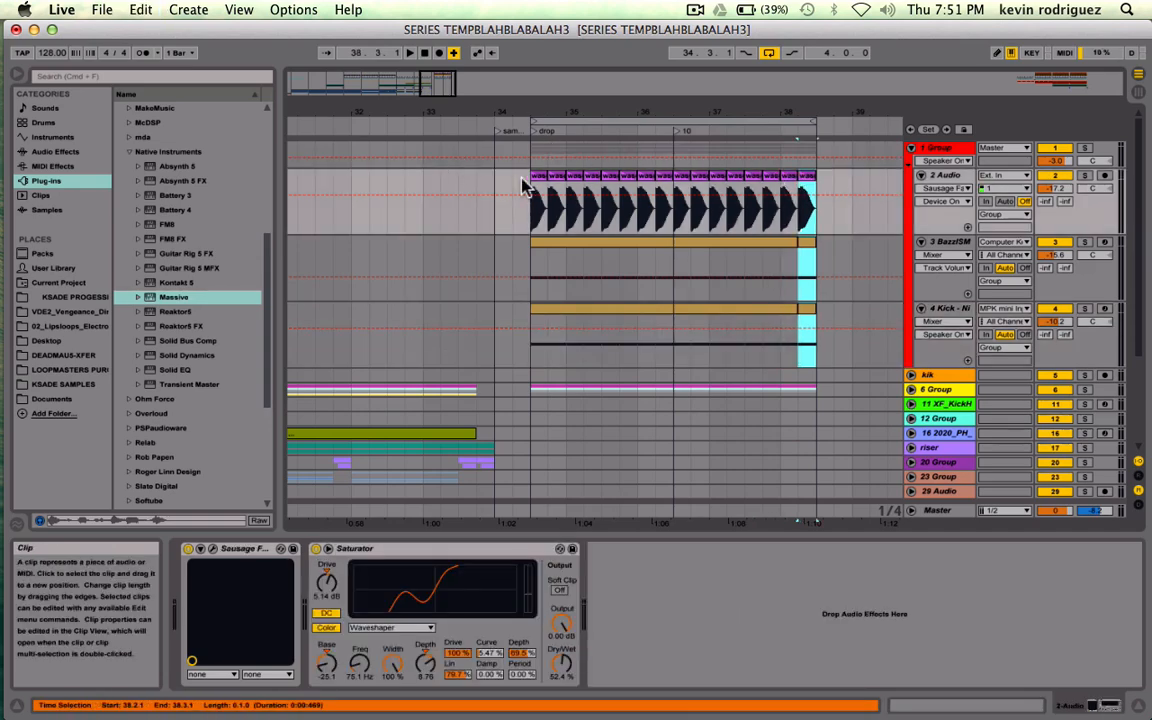
# - Fold 1 Group and insert an empty two-bar MIDI clip on the Massive track from 34.3.1 to 36.3.1
pyautogui.scroll(-3, 735, 405)
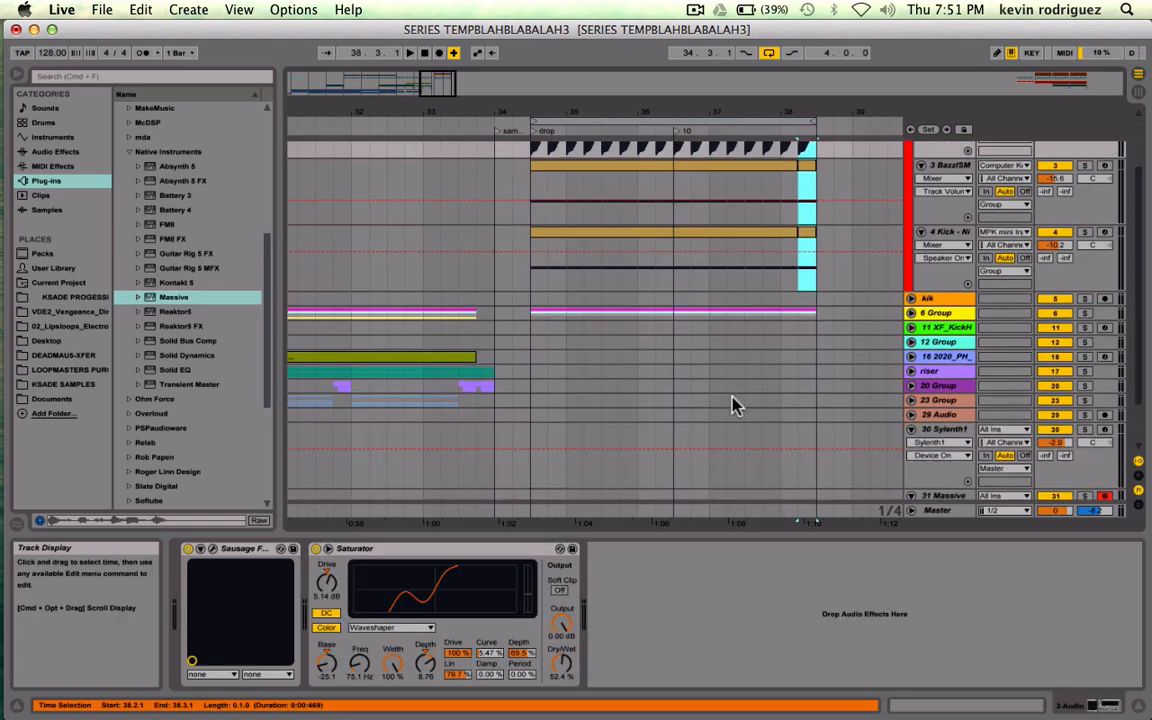
pyautogui.scroll(3, 793, 357)
pyautogui.hscroll(-1, 793, 357)
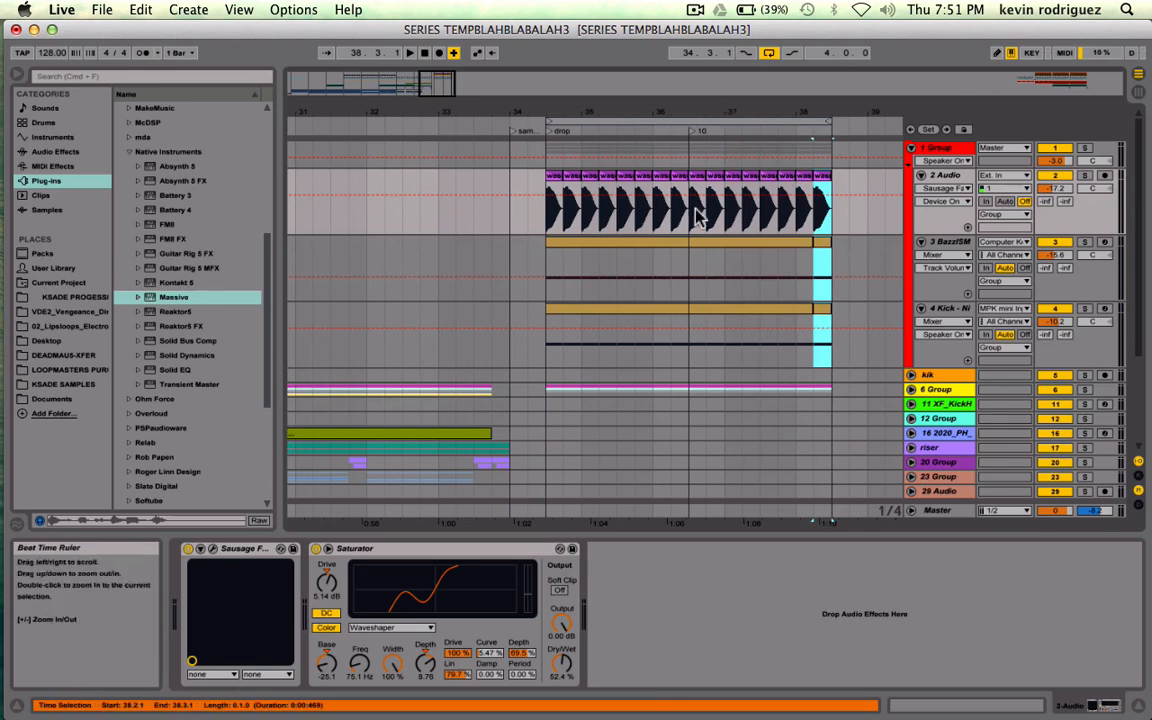
pyautogui.click(912, 150)
pyautogui.moveTo(549, 313); pyautogui.dragTo(689, 303)
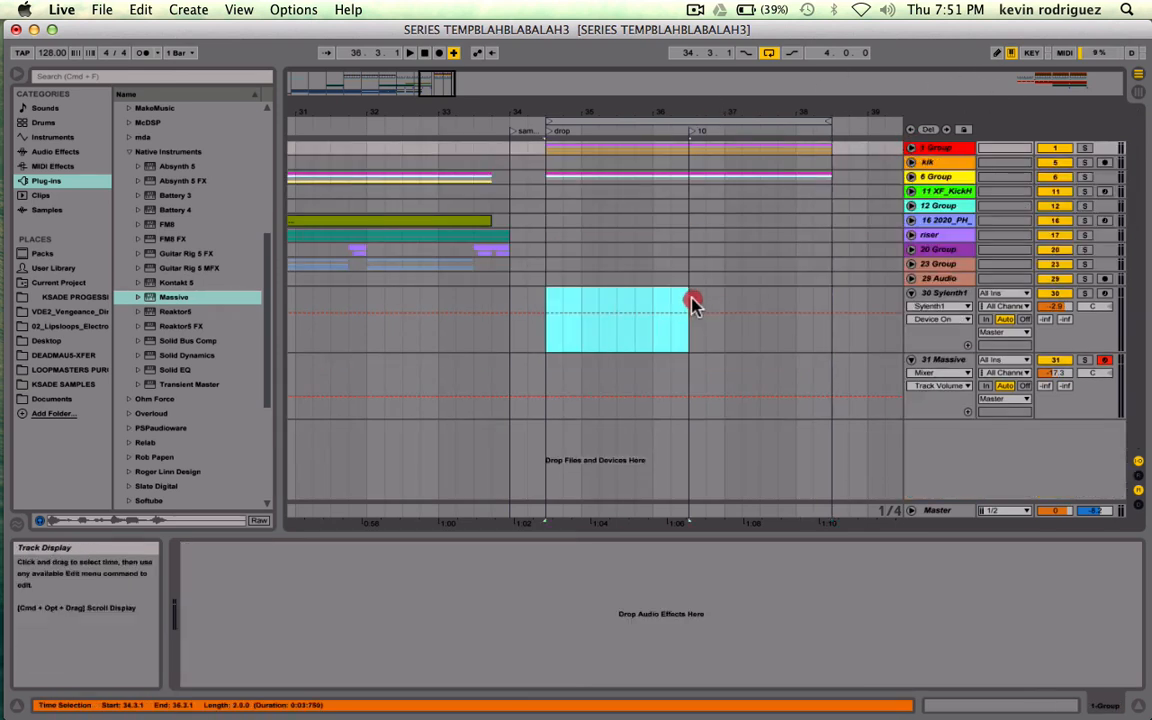
pyautogui.moveTo(535, 373); pyautogui.dragTo(688, 370)
pyautogui.press('super+shift+m')
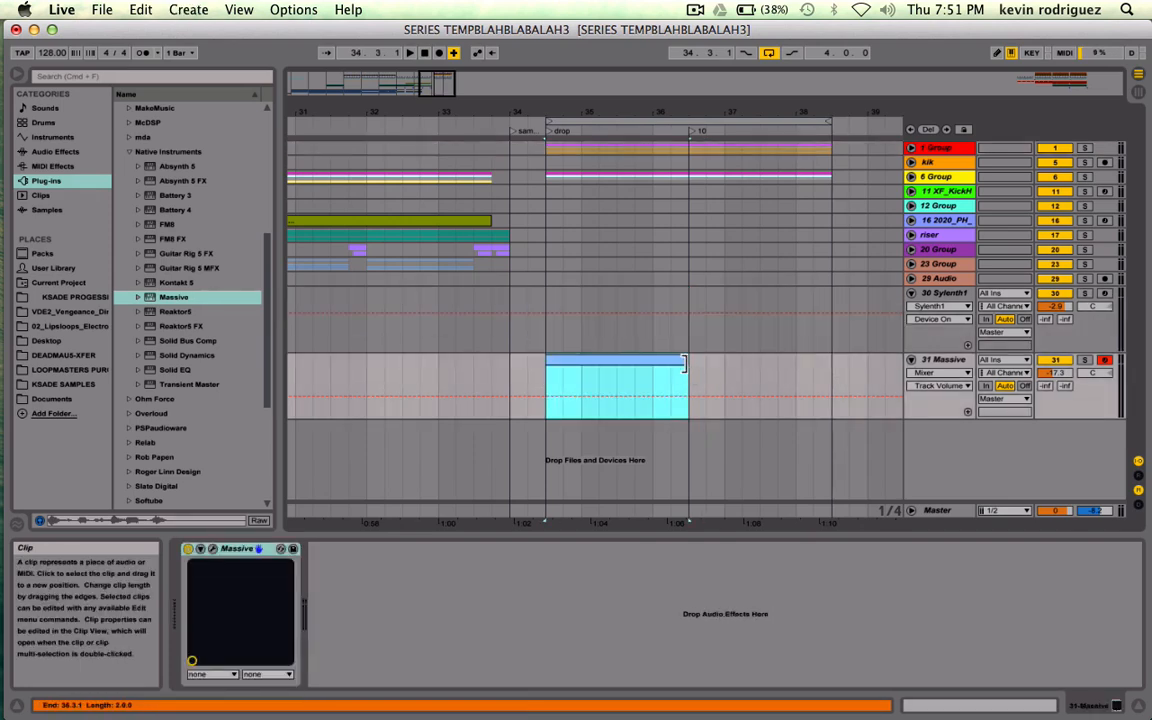
# - Open the Massive clip for note editing and add the notes A2, B2, C3, D3, E3 and F3 at its start
pyautogui.doubleClick(600, 363)
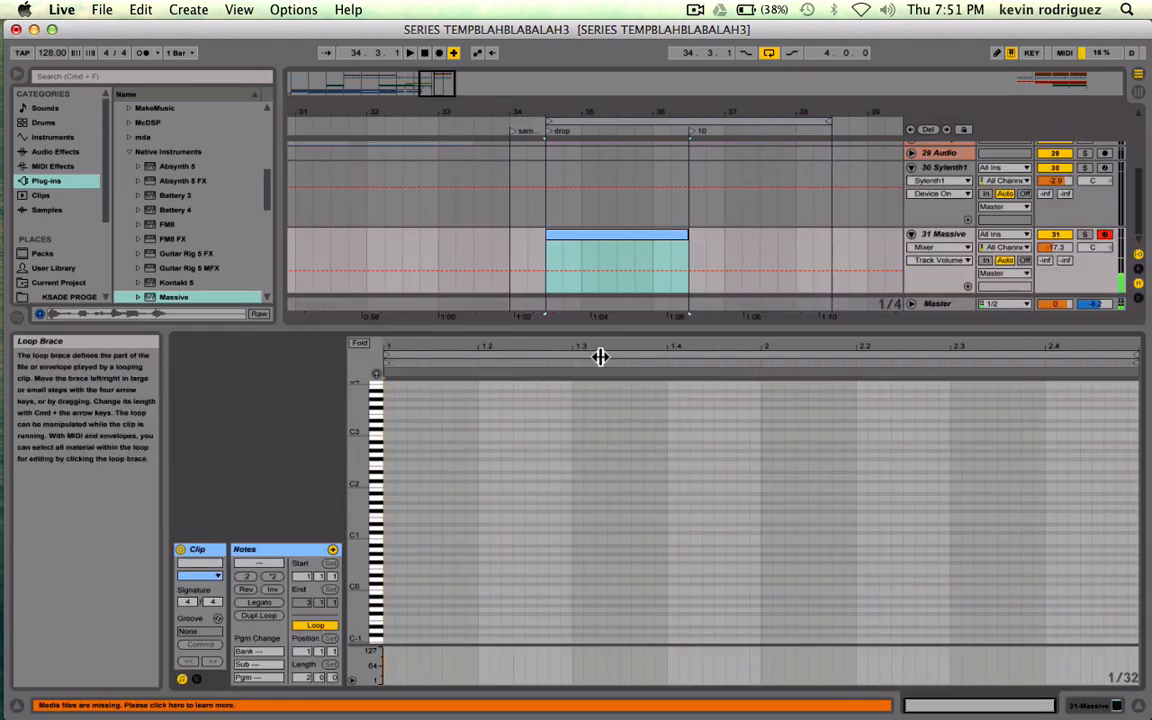
pyautogui.click(370, 452)
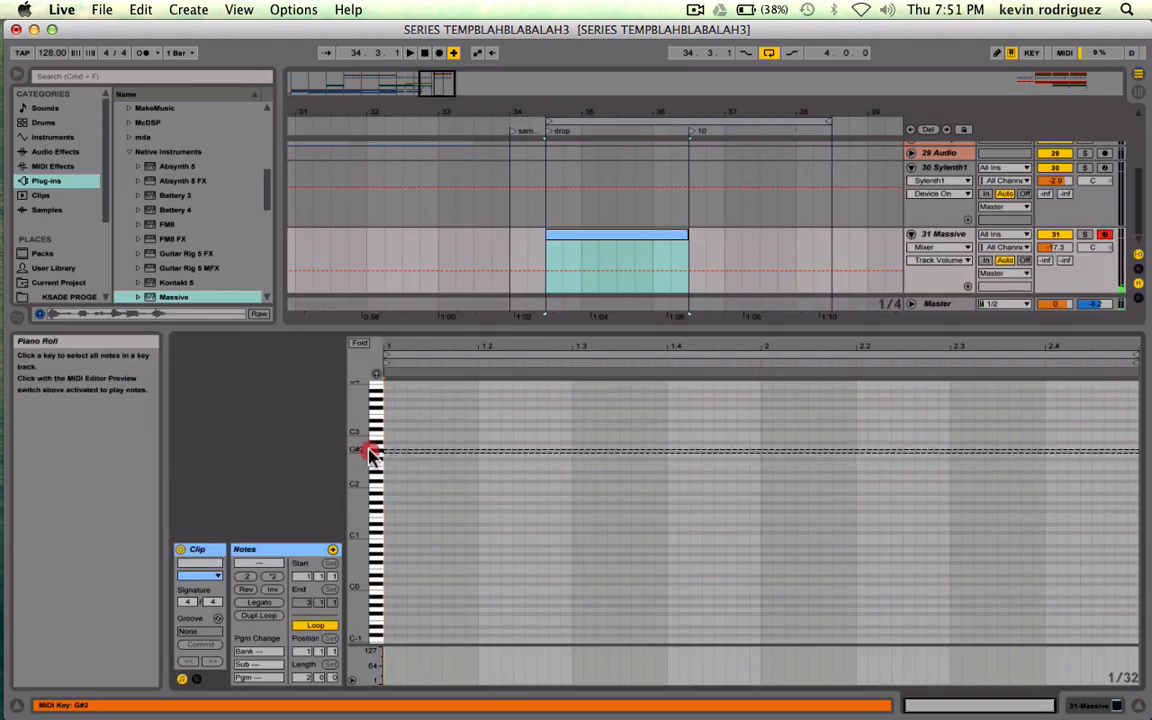
pyautogui.moveTo(356, 448); pyautogui.dragTo(362, 451)
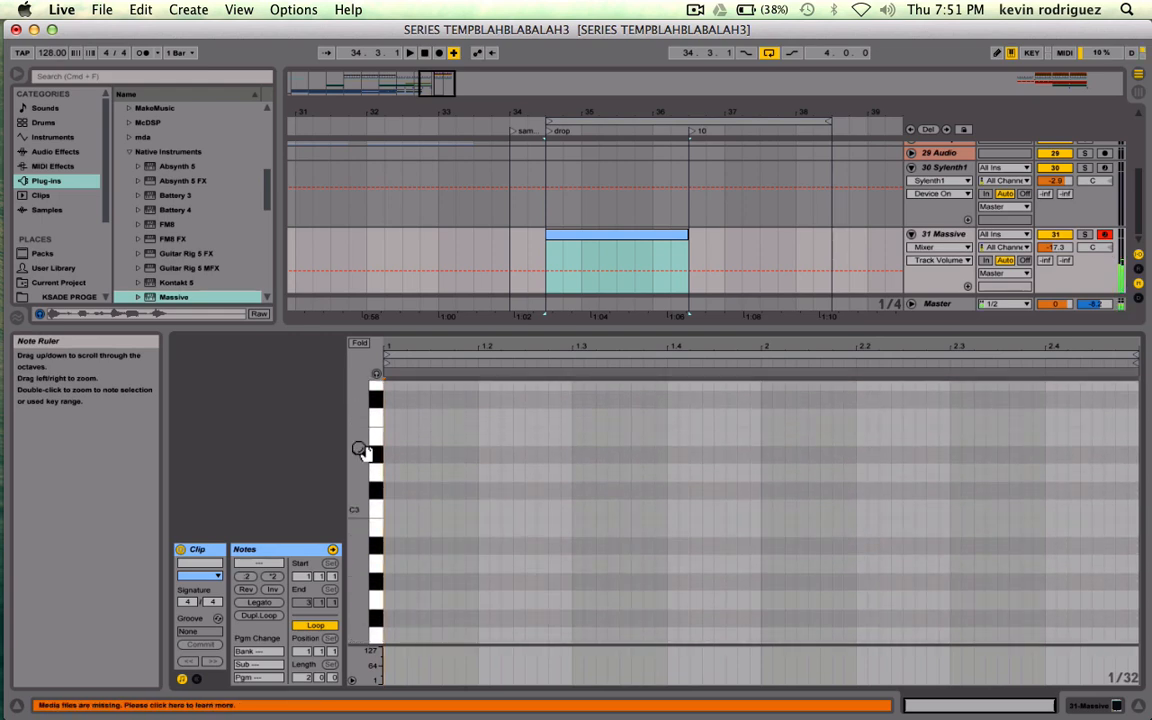
pyautogui.doubleClick(388, 564)
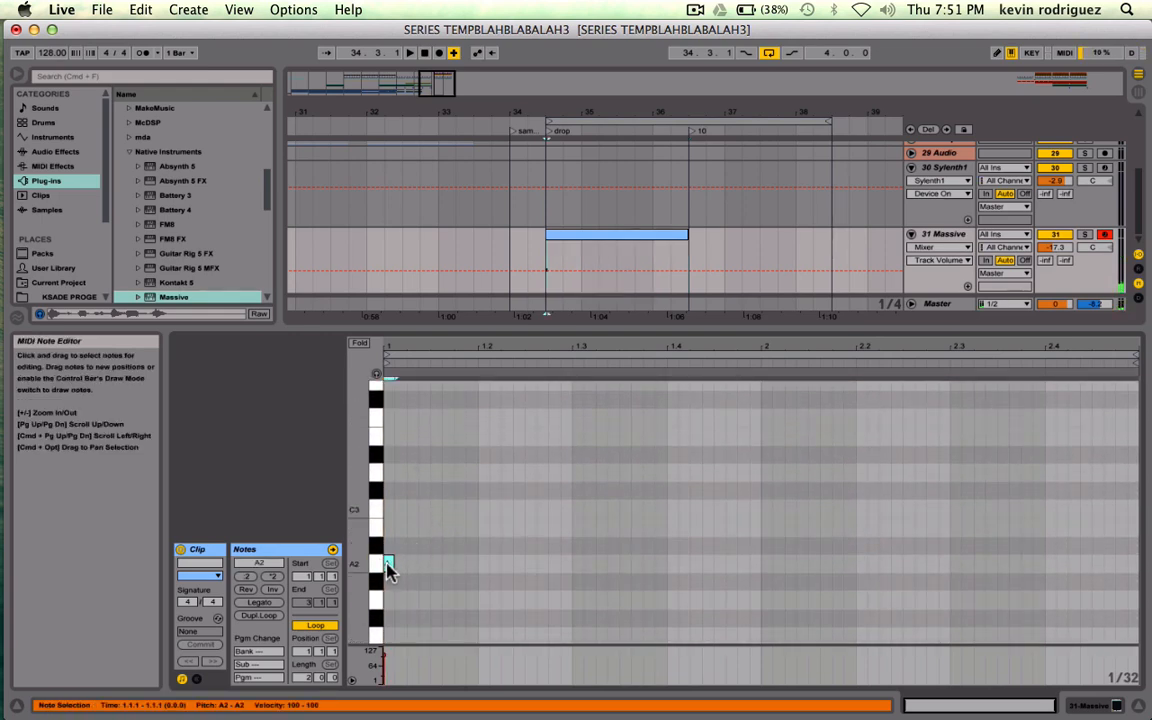
pyautogui.doubleClick(388, 529)
pyautogui.doubleClick(388, 510)
pyautogui.doubleClick(388, 472)
pyautogui.doubleClick(388, 437)
pyautogui.doubleClick(388, 420)
# - Complete the A minor scale at the clip's start by adding the notes G3 and A3
pyautogui.scroll(2, 390, 422)
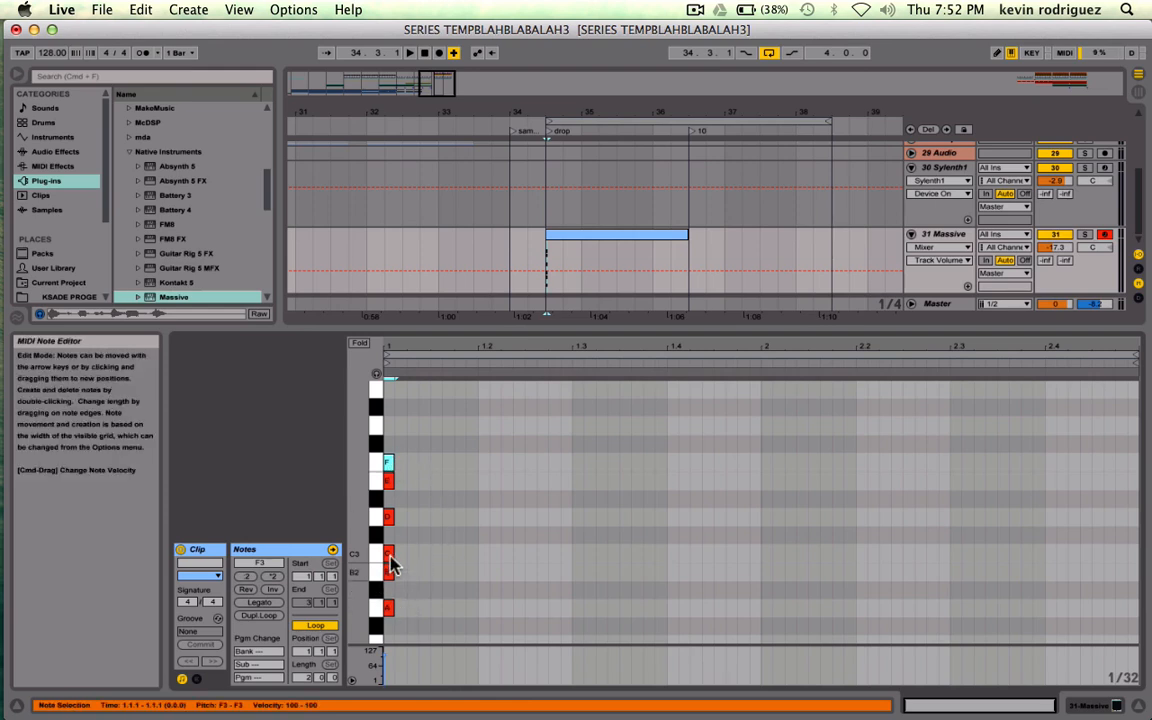
pyautogui.doubleClick(388, 426)
pyautogui.scroll(1, 388, 420)
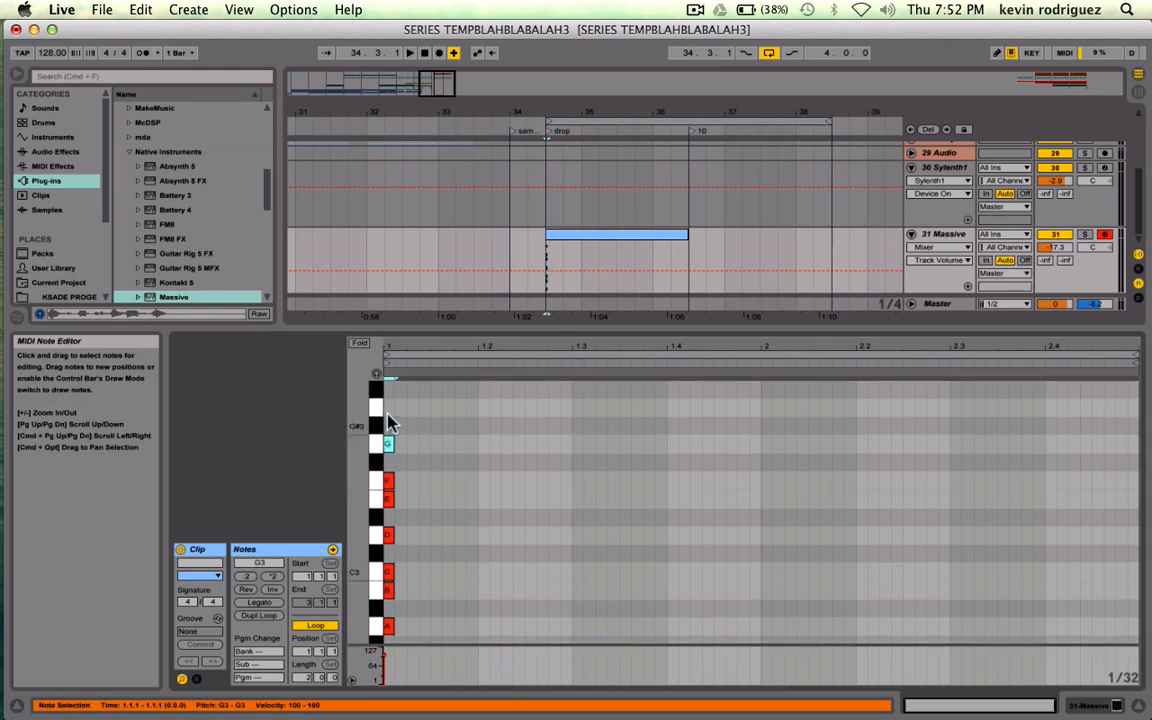
pyautogui.doubleClick(388, 408)
# - Move the whole scale column from A2 to A3 ahead of the clip's start and lengthen its notes
pyautogui.moveTo(393, 406); pyautogui.dragTo(368, 643)
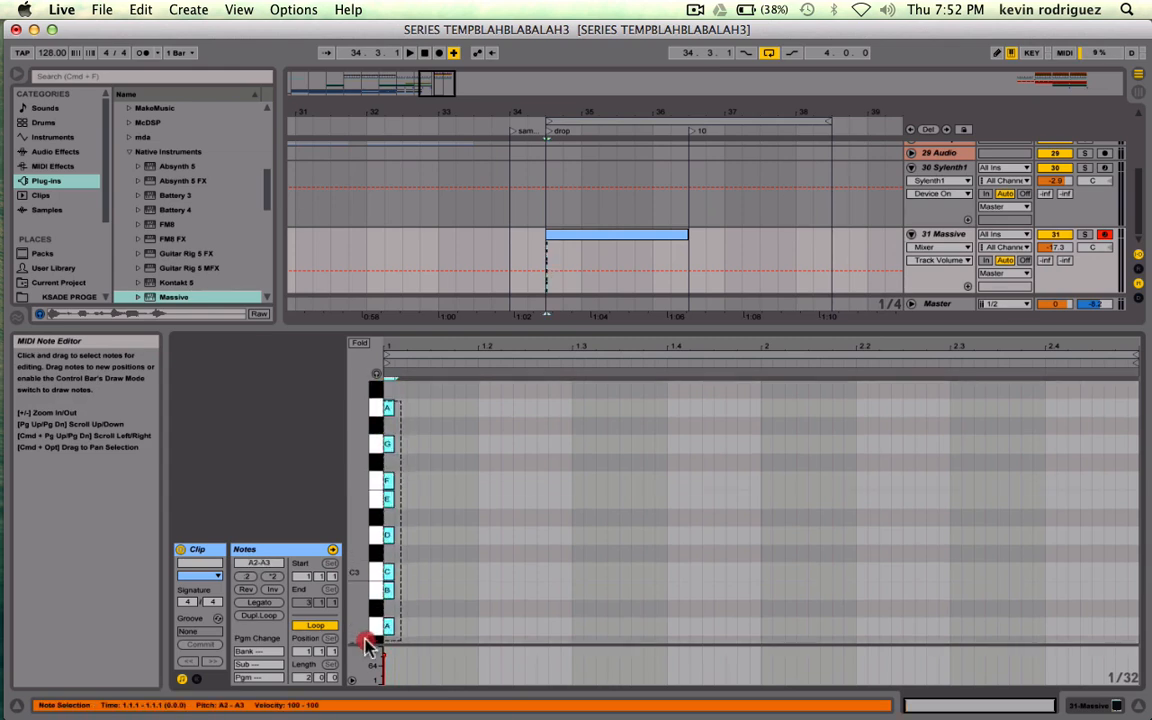
pyautogui.press('Left')
pyautogui.press('Left')
pyautogui.press('Left')
pyautogui.press('Left')
pyautogui.press('Left')
pyautogui.press('Left')
pyautogui.hotkey('shift', 'Right')
pyautogui.hotkey('shift', 'Right')
pyautogui.hotkey('shift', 'Right')
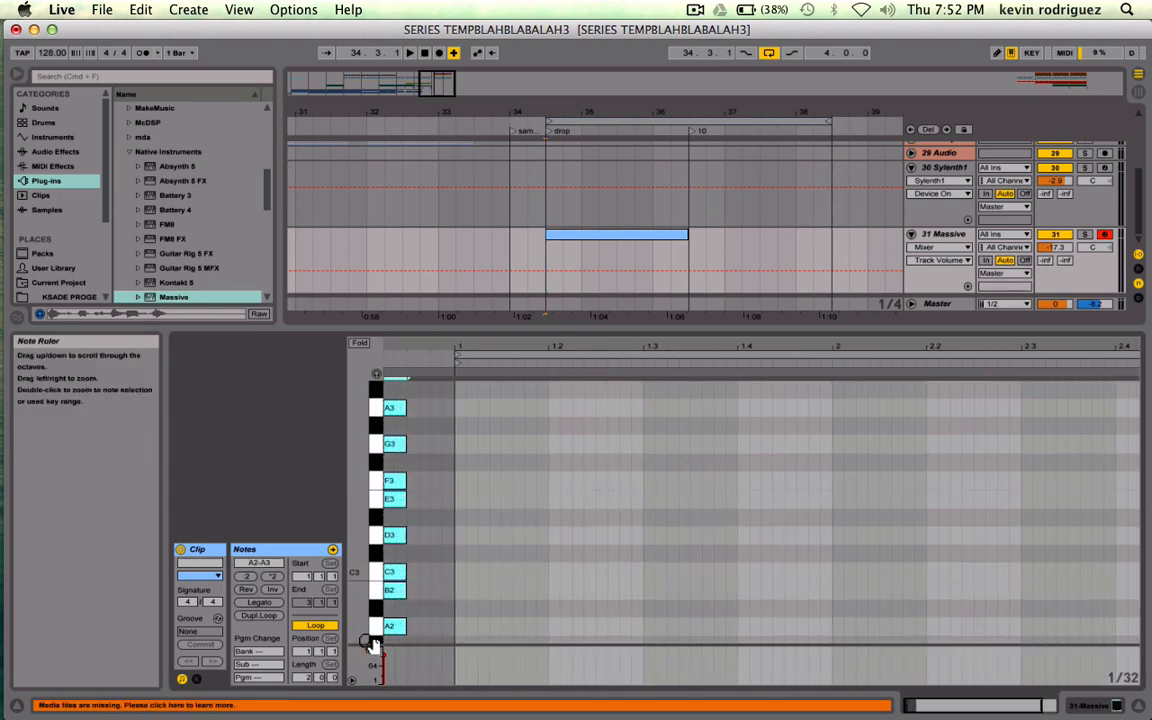
# - Duplicate the scale column one octave up in line with the original and fold the note editor to the used notes
pyautogui.hotkey('shift', 'Left')
pyautogui.hotkey('shift', 'Left')
pyautogui.hotkey('shift', 'Up')
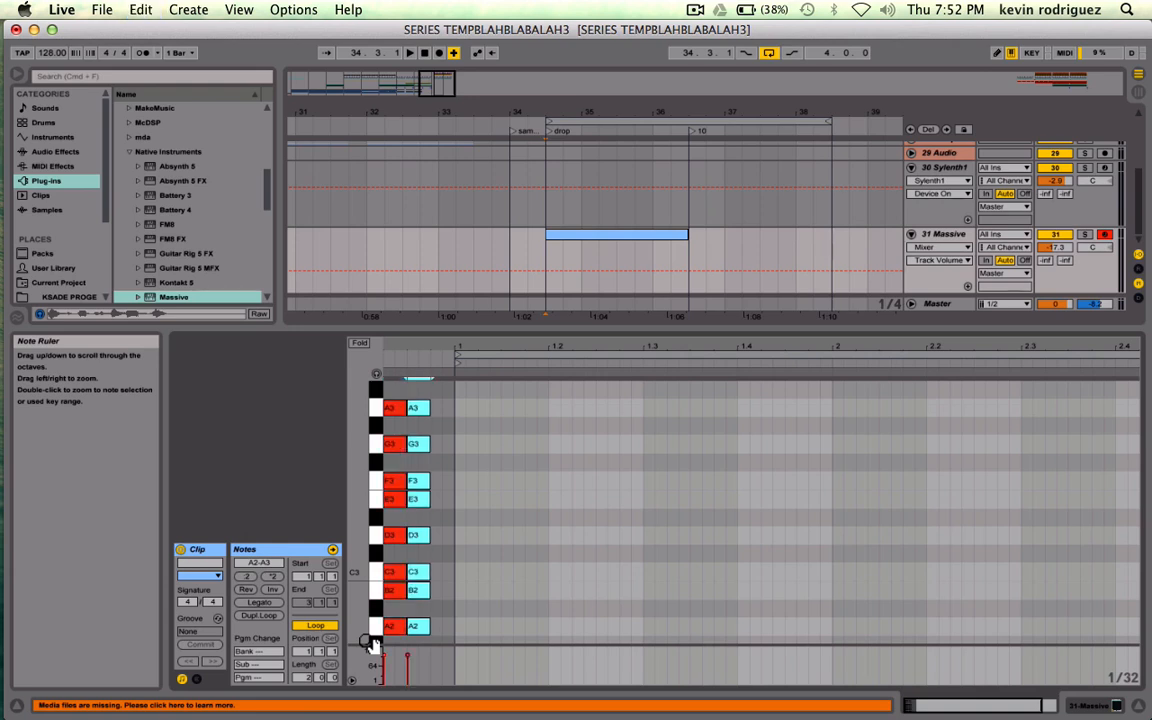
pyautogui.click(359, 343)
# - Add an A2 note at the start of the clip and set the fixed grid to 1/16
pyautogui.doubleClick(459, 634)
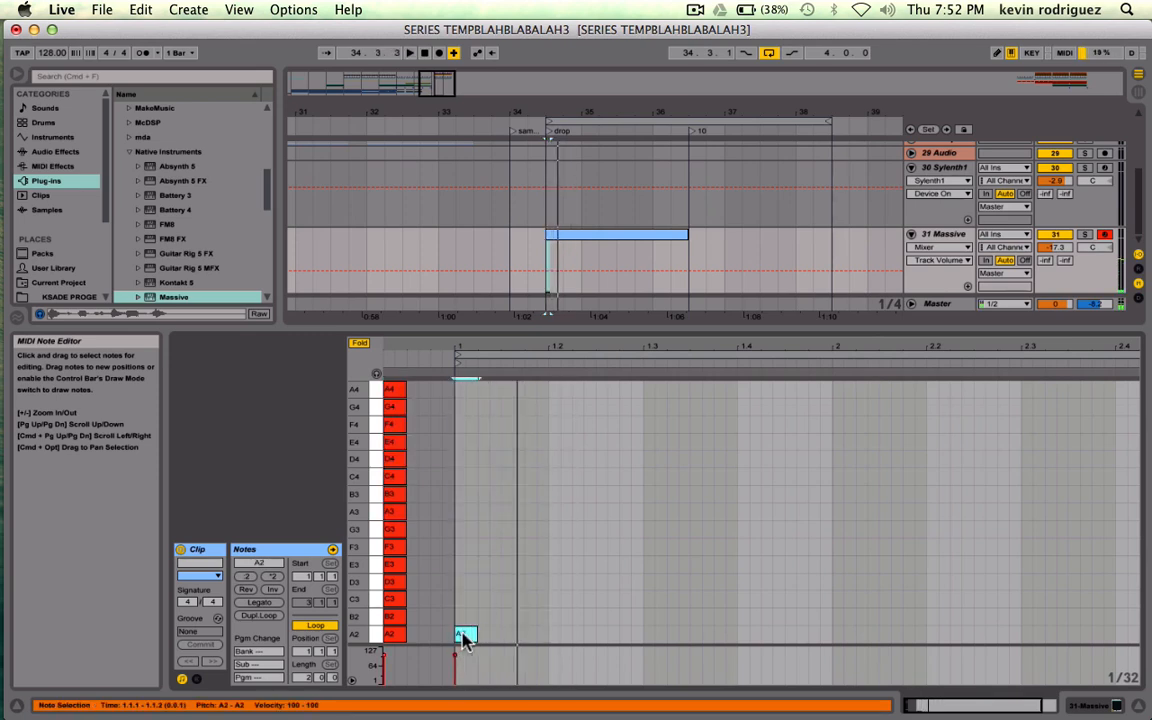
pyautogui.rightClick(612, 592)
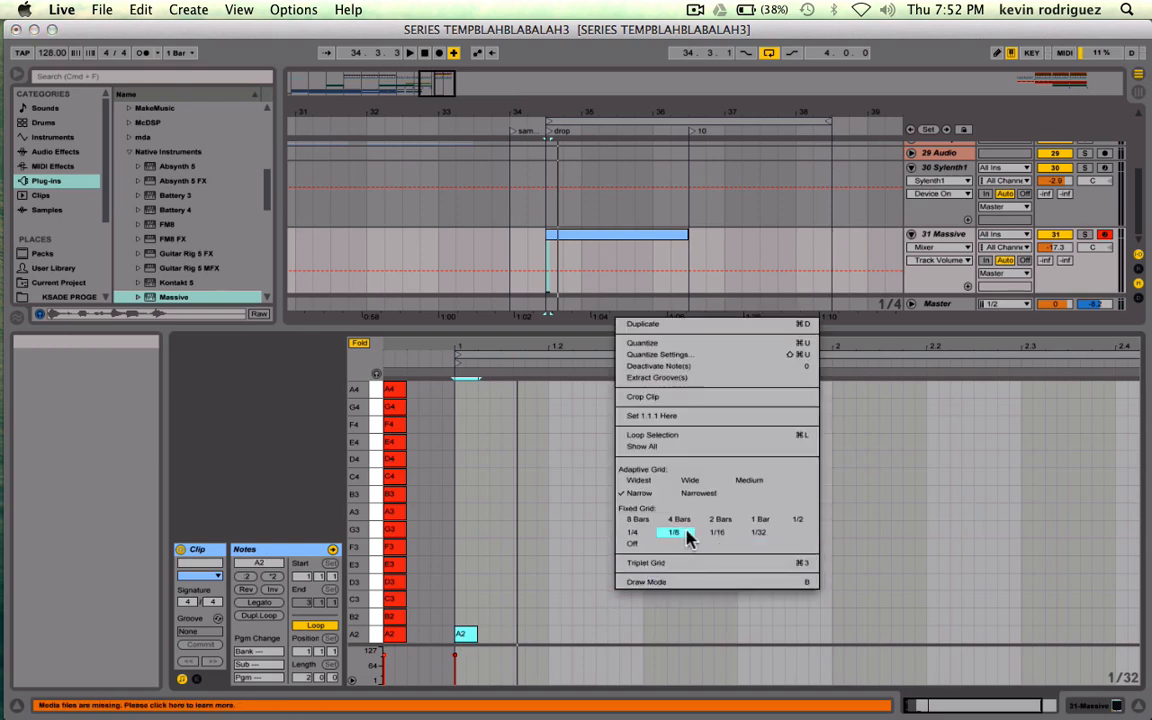
pyautogui.click(718, 532)
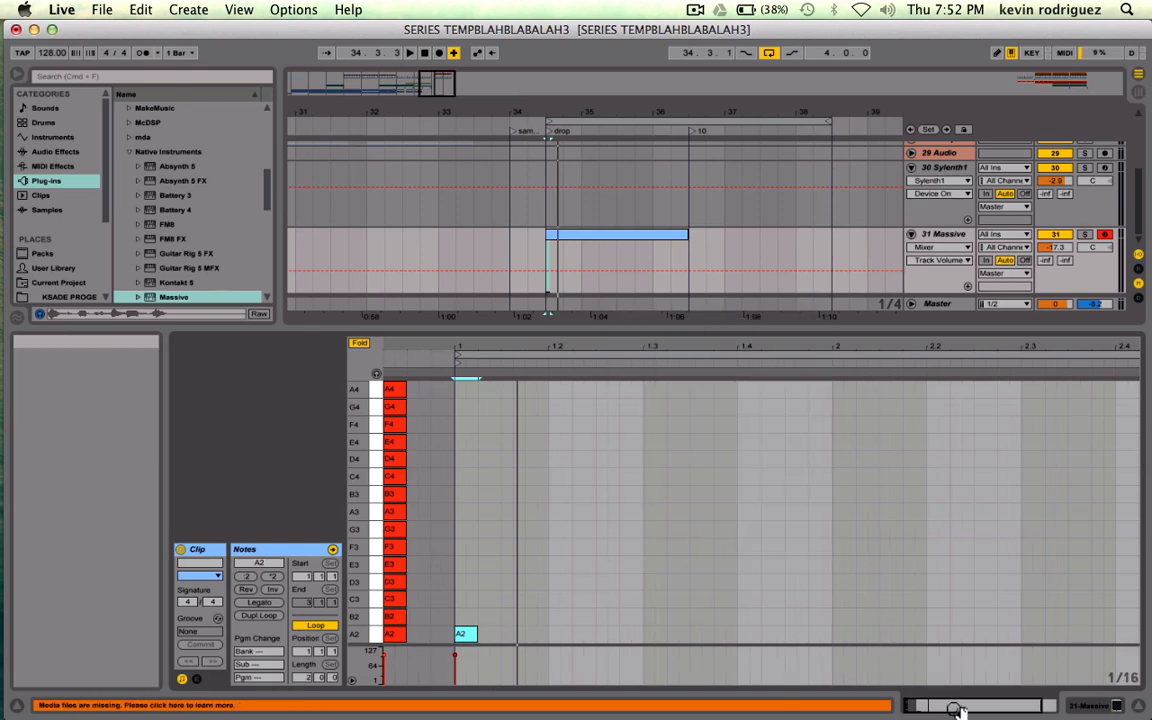
# - Switch the grid to 1/16 triplets and place a second A2 note two thirds of the way through the first beat
pyautogui.moveTo(960, 708); pyautogui.dragTo(960, 718)
pyautogui.hscroll(-3, 768, 535)
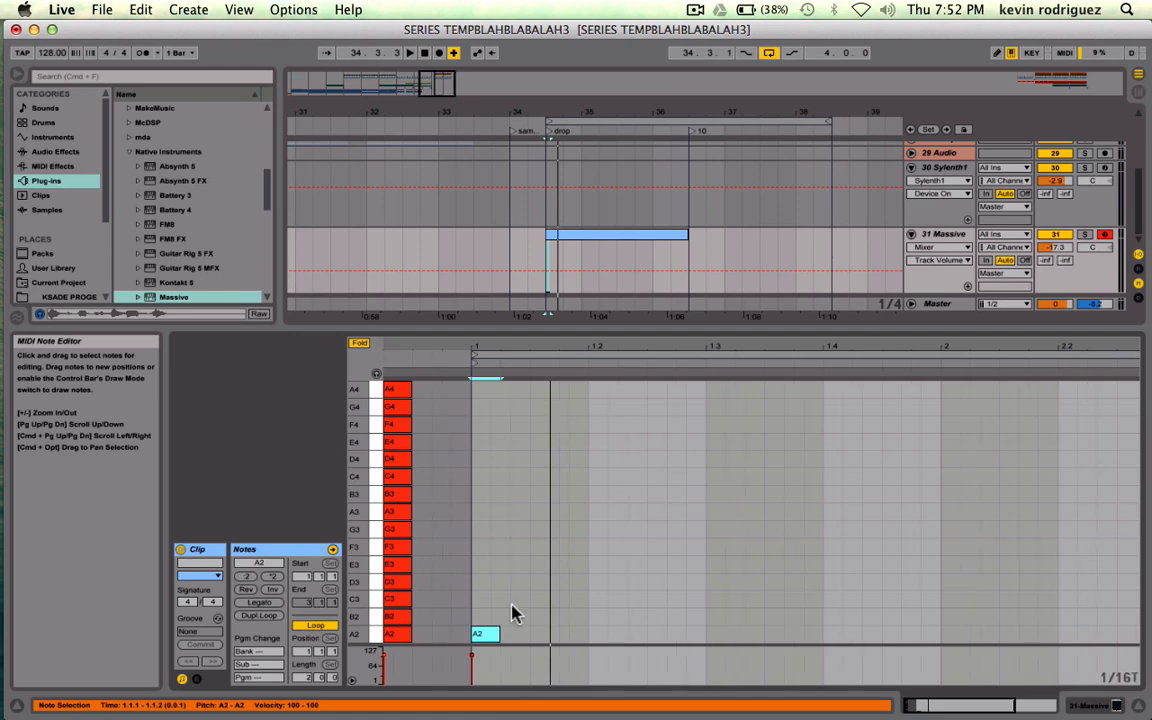
pyautogui.doubleClick(540, 636)
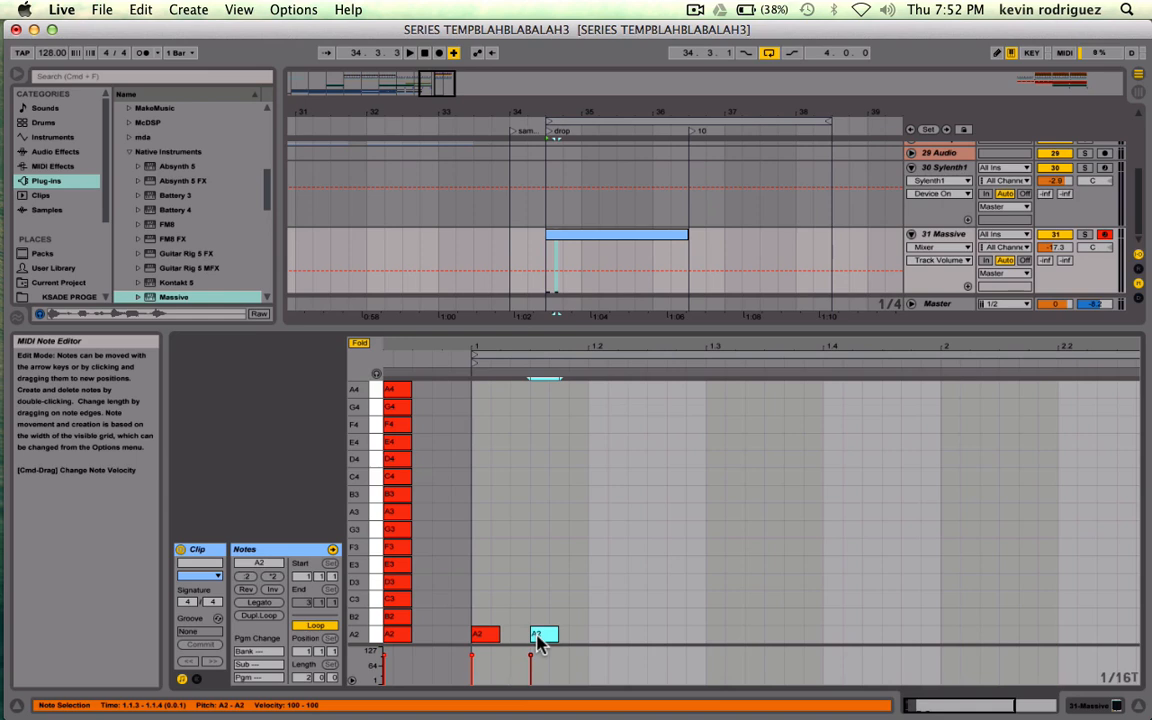
pyautogui.moveTo(548, 638); pyautogui.dragTo(566, 640)
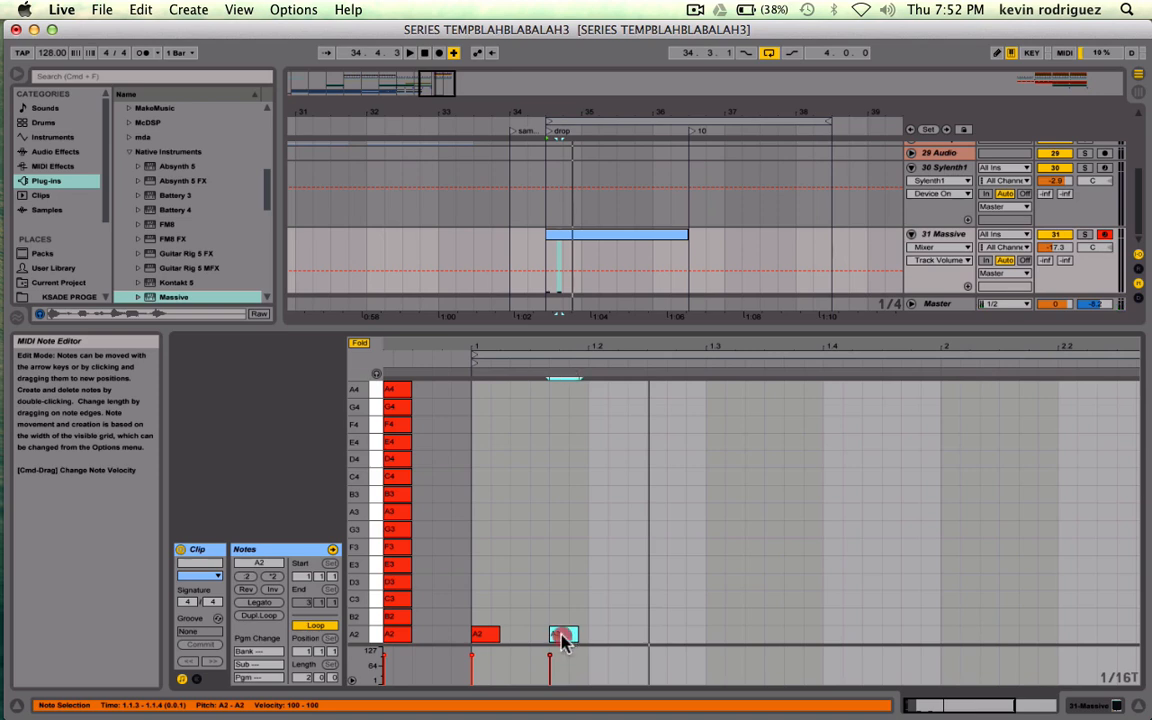
# - Place another note at beat 1.2 and try it at the pitches C3, D3, B2 and F3
pyautogui.moveTo(563, 640); pyautogui.dragTo(610, 618)
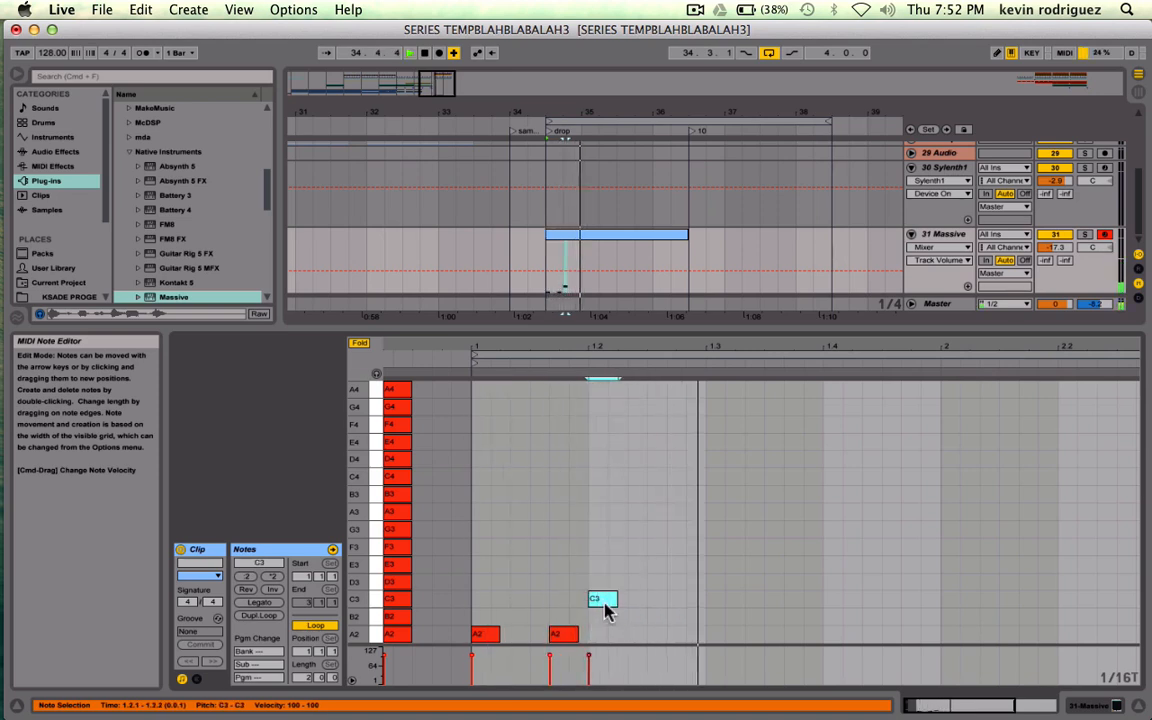
pyautogui.press('Up')
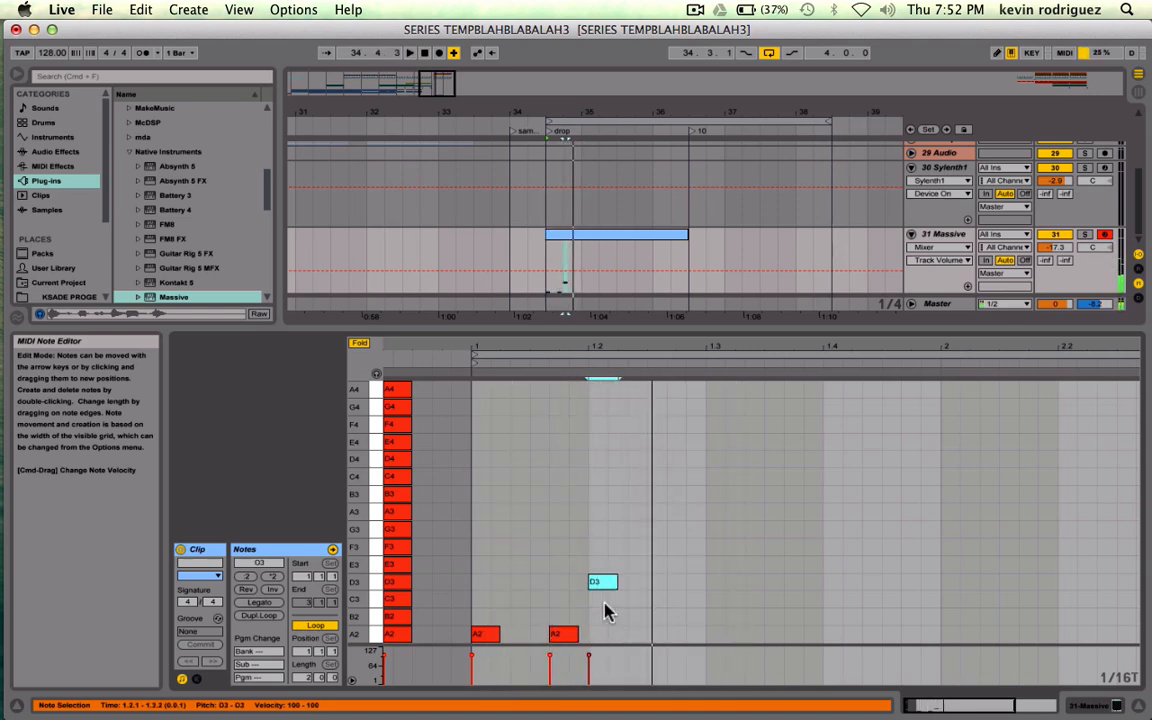
pyautogui.press('Up')
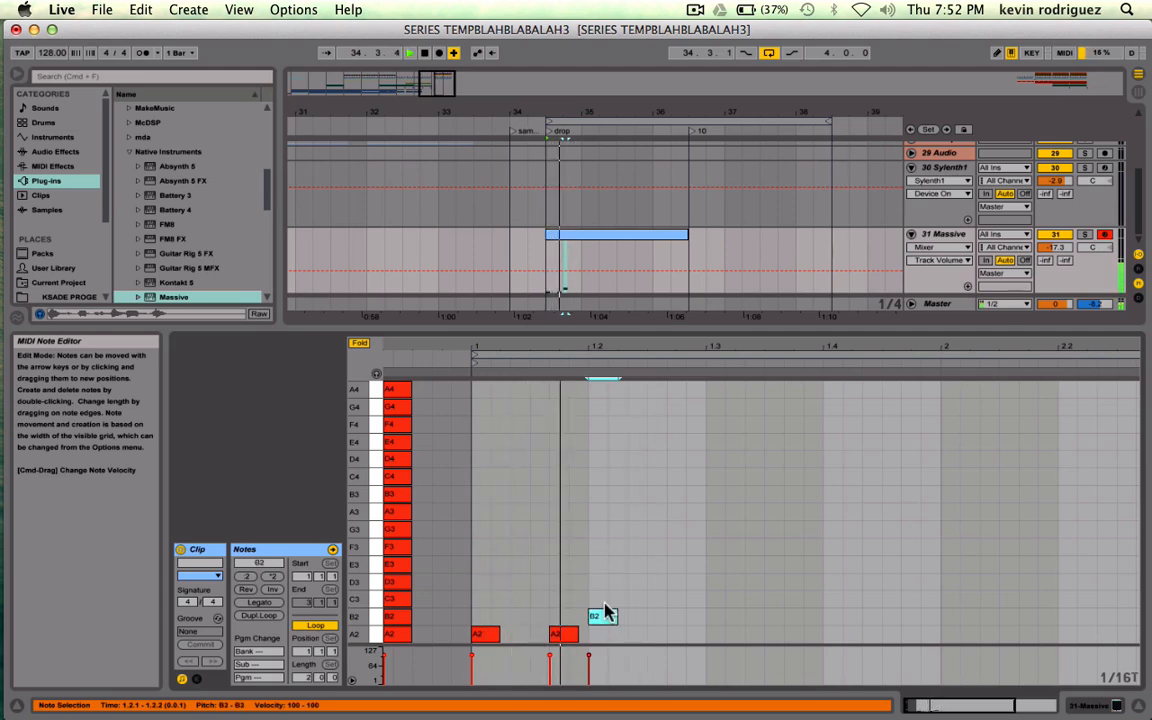
pyautogui.press('Up')
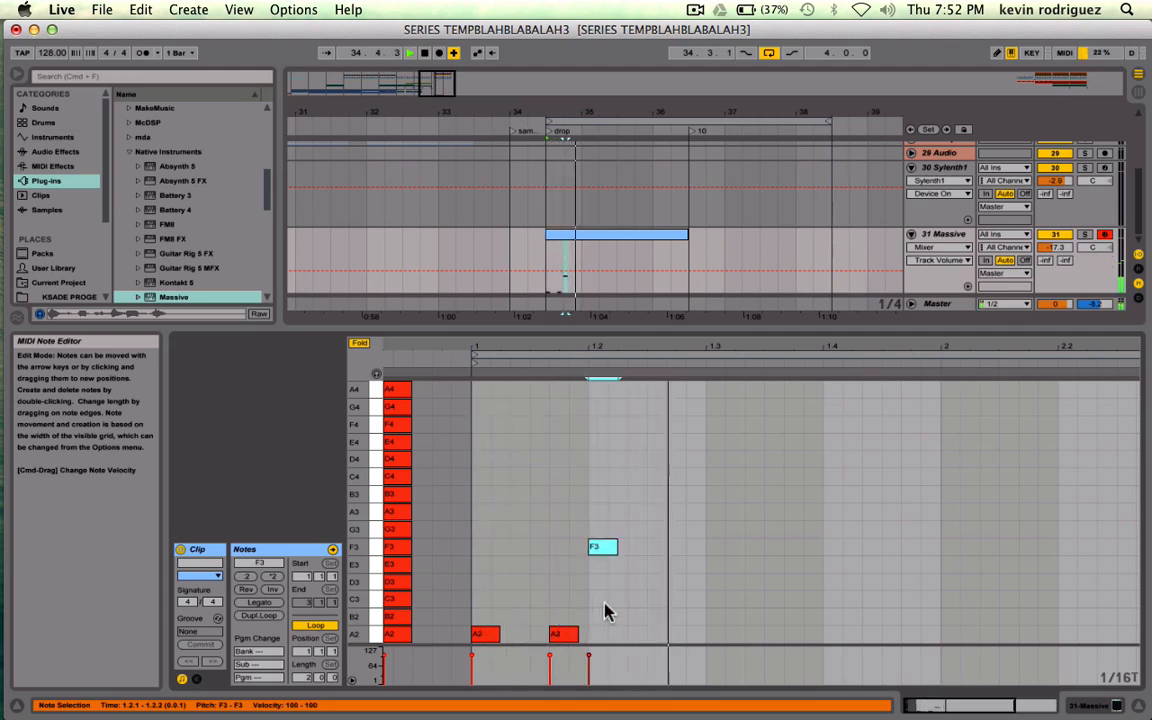
# - Duplicate the A2 to A3 scale notes one octave down to A1 to A2, aligned with the existing column
pyautogui.moveTo(398, 511); pyautogui.dragTo(358, 657)
pyautogui.press('super+d')
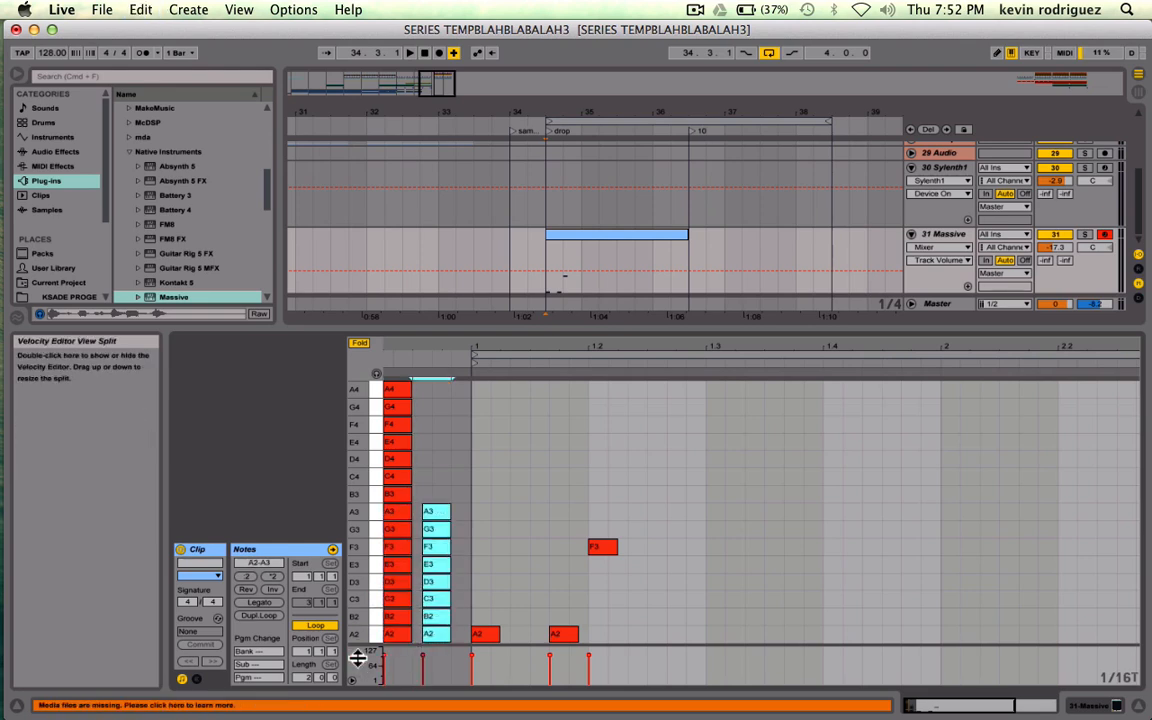
pyautogui.hotkey('shift', 'Down')
pyautogui.press('Left')
pyautogui.press('Left')
pyautogui.press('Right')
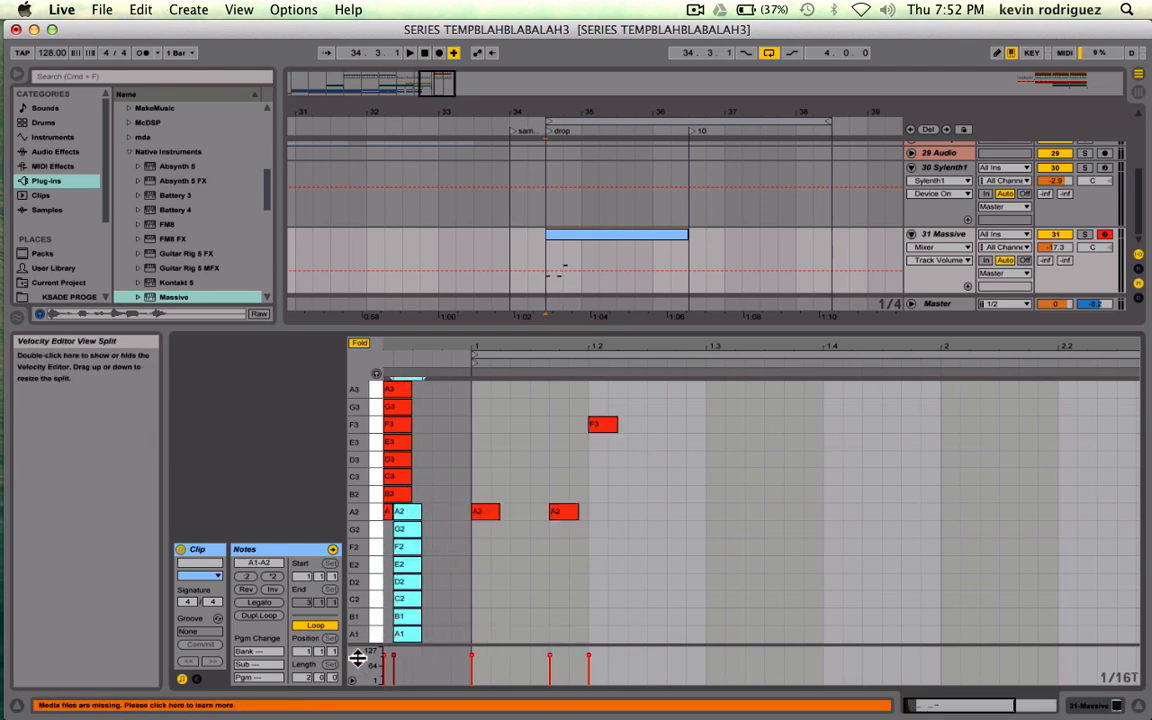
pyautogui.press('Left')
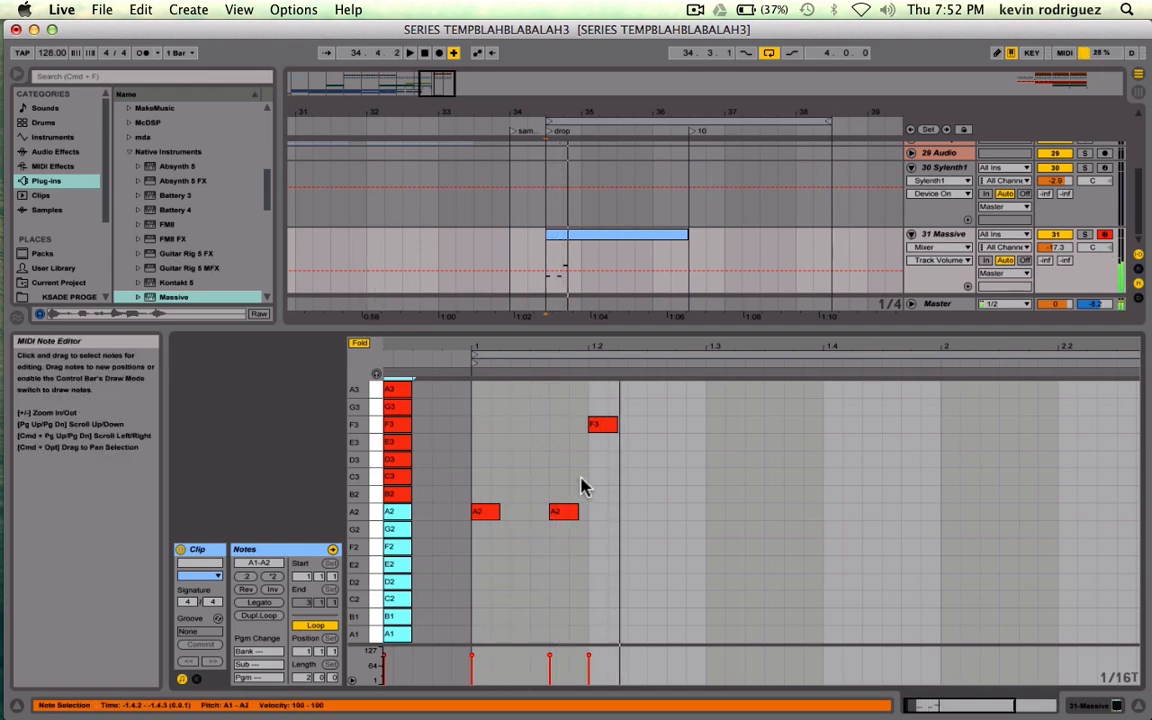
# - Lower the note at beat 1.2 to E2 and add four short E2 notes after it, shifted one grid step later
pyautogui.moveTo(605, 424); pyautogui.dragTo(607, 570)
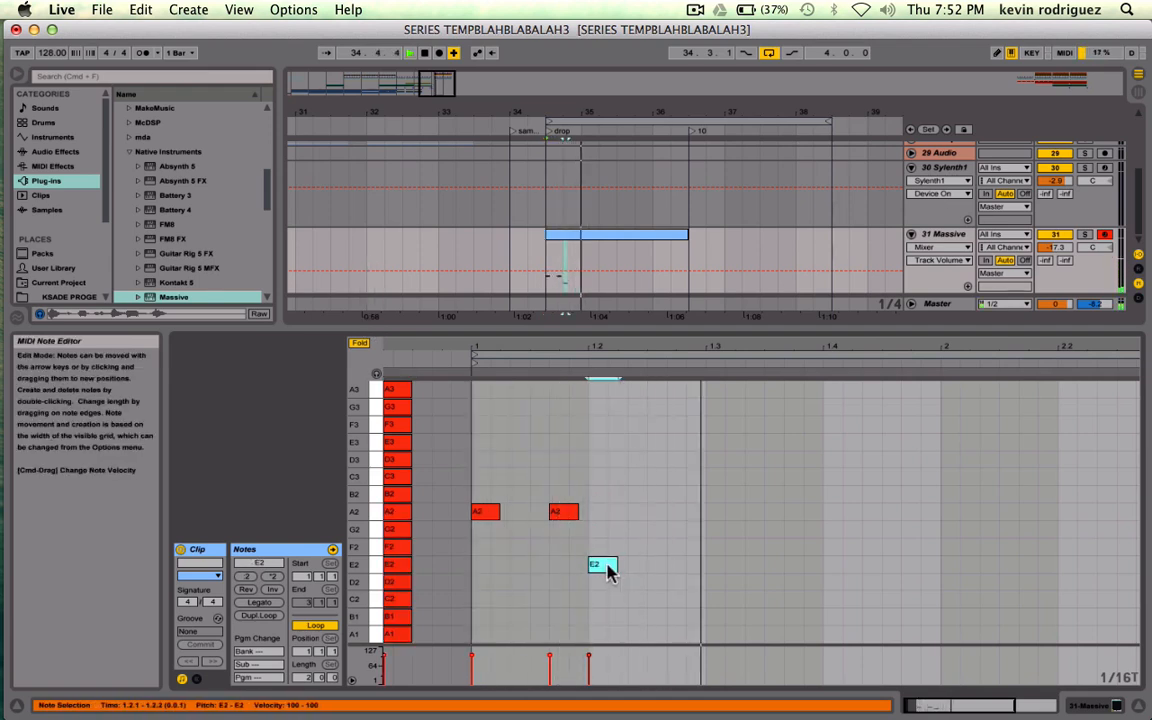
pyautogui.doubleClick(658, 566)
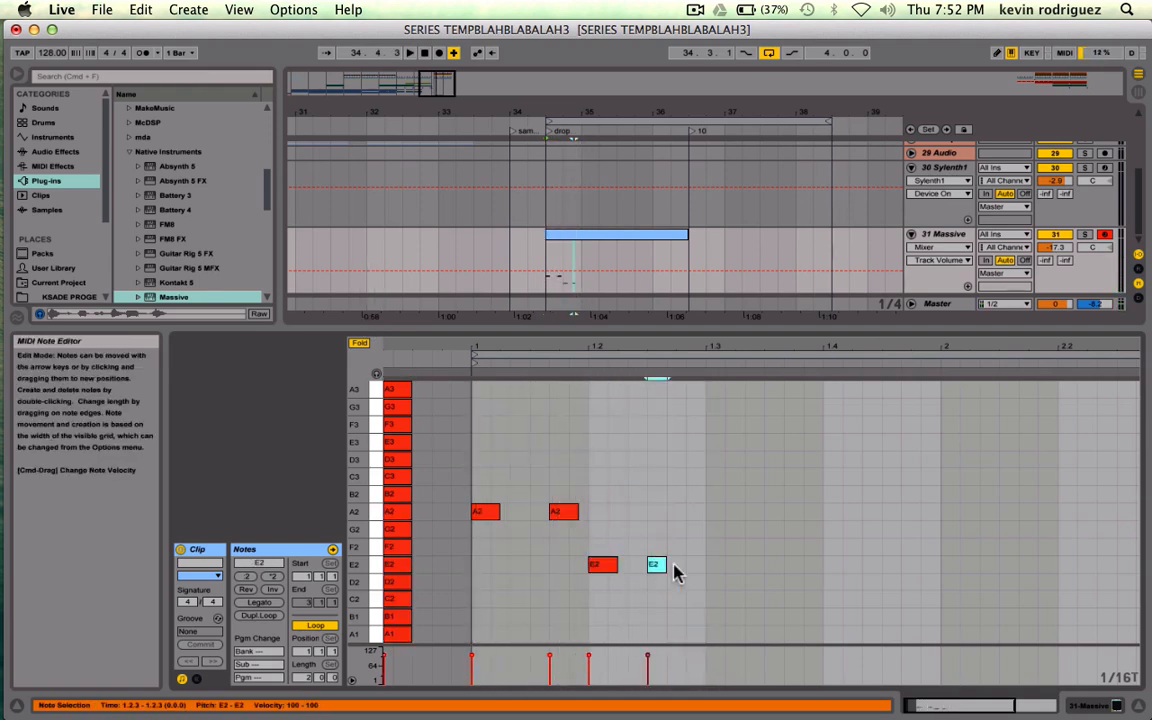
pyautogui.doubleClick(773, 565)
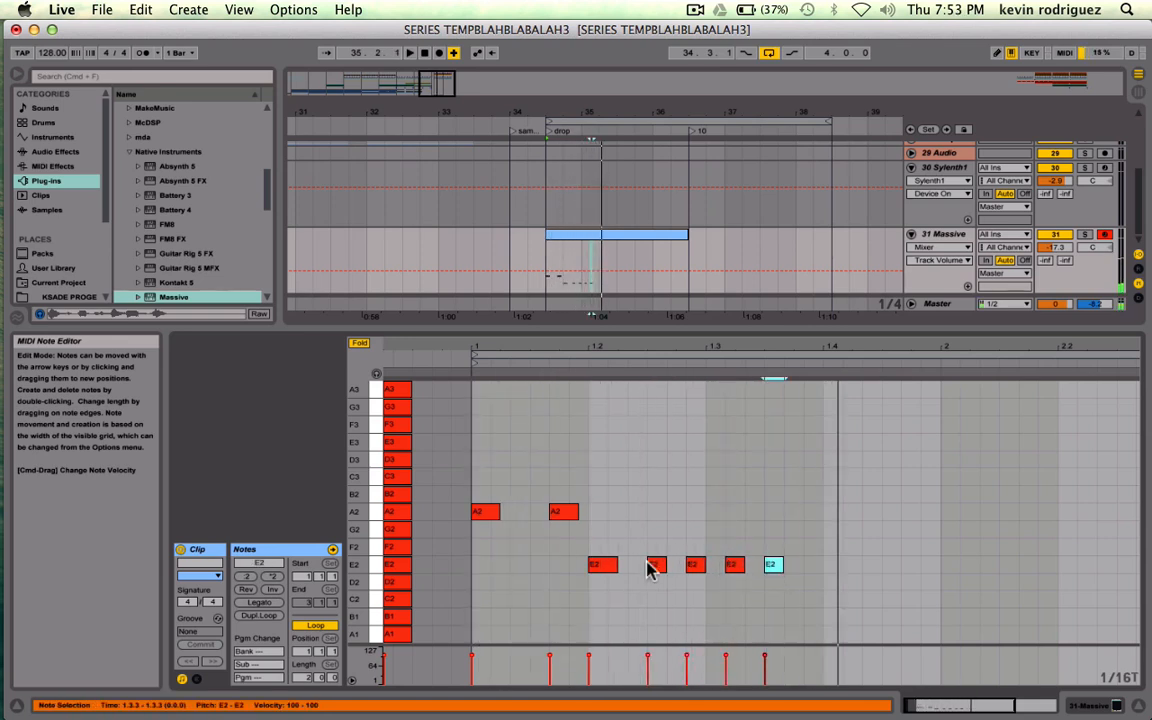
pyautogui.moveTo(648, 560); pyautogui.dragTo(874, 571)
pyautogui.press('Right')
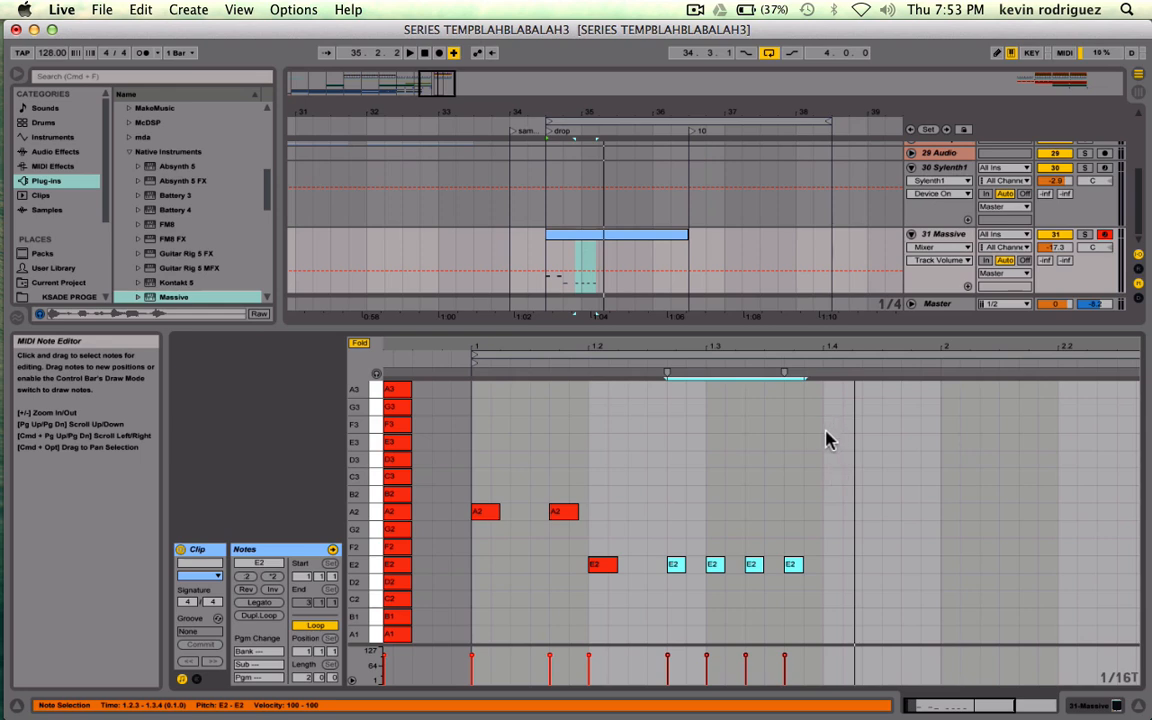
# - Add a one-beat chord of E2, A2 and D3 at beat 1.4 and play the part
pyautogui.doubleClick(828, 513)
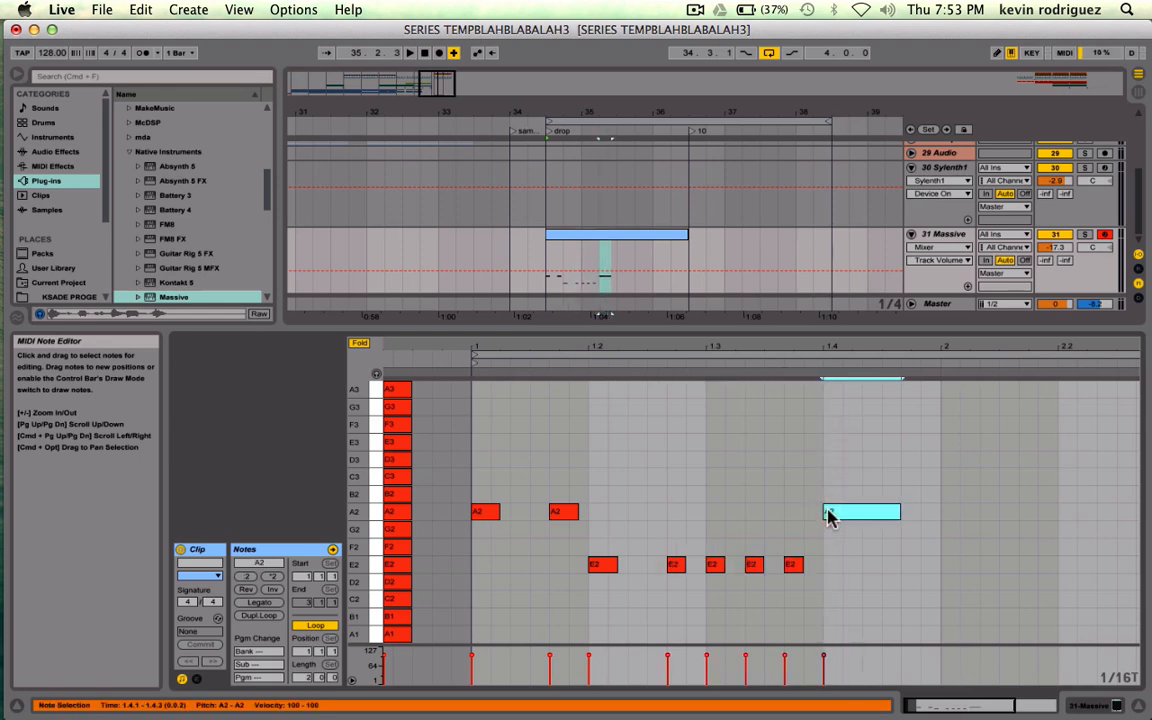
pyautogui.moveTo(829, 514); pyautogui.dragTo(866, 568)
pyautogui.press('space')
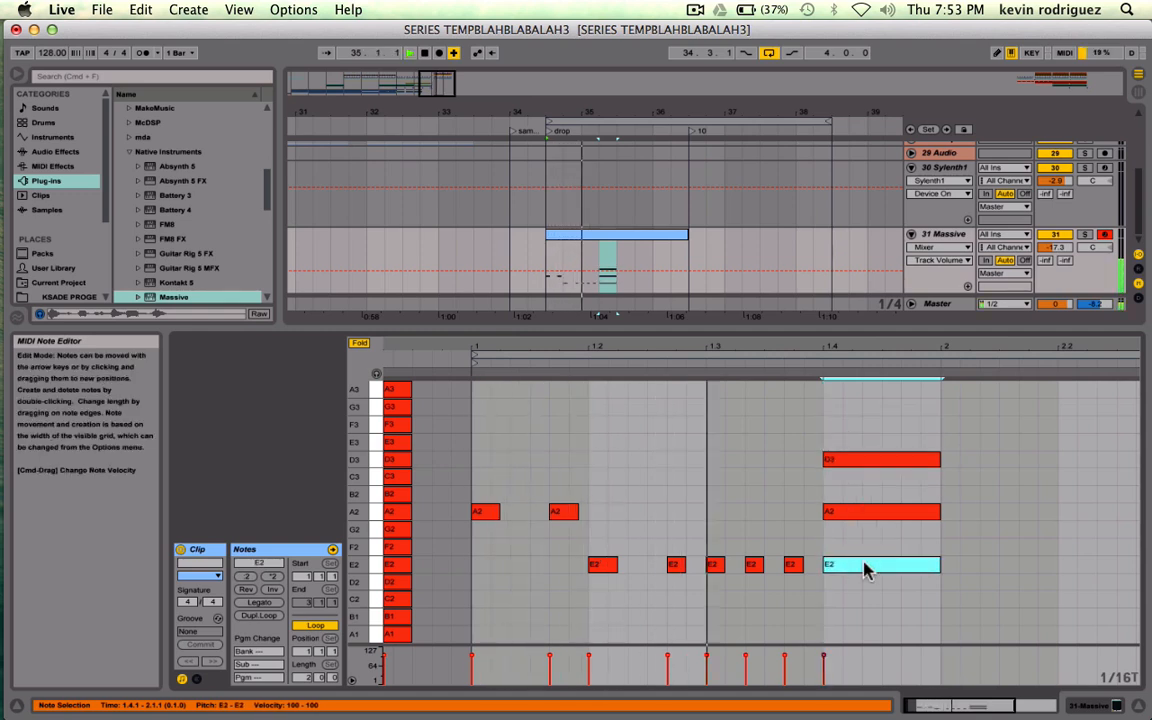
# - Try a copy of the 1.4 chord at bar 2 in higher and lower transpositions, and delete the copy
pyautogui.moveTo(812, 445); pyautogui.dragTo(880, 598)
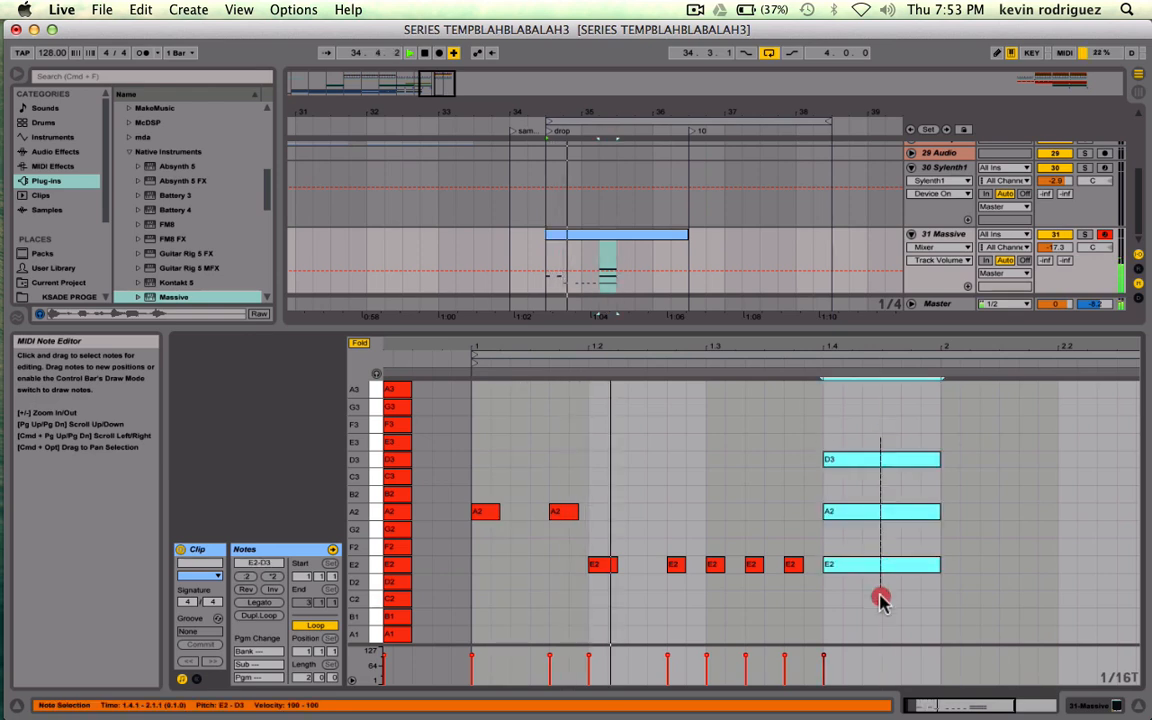
pyautogui.press('super+d')
pyautogui.press('Up')
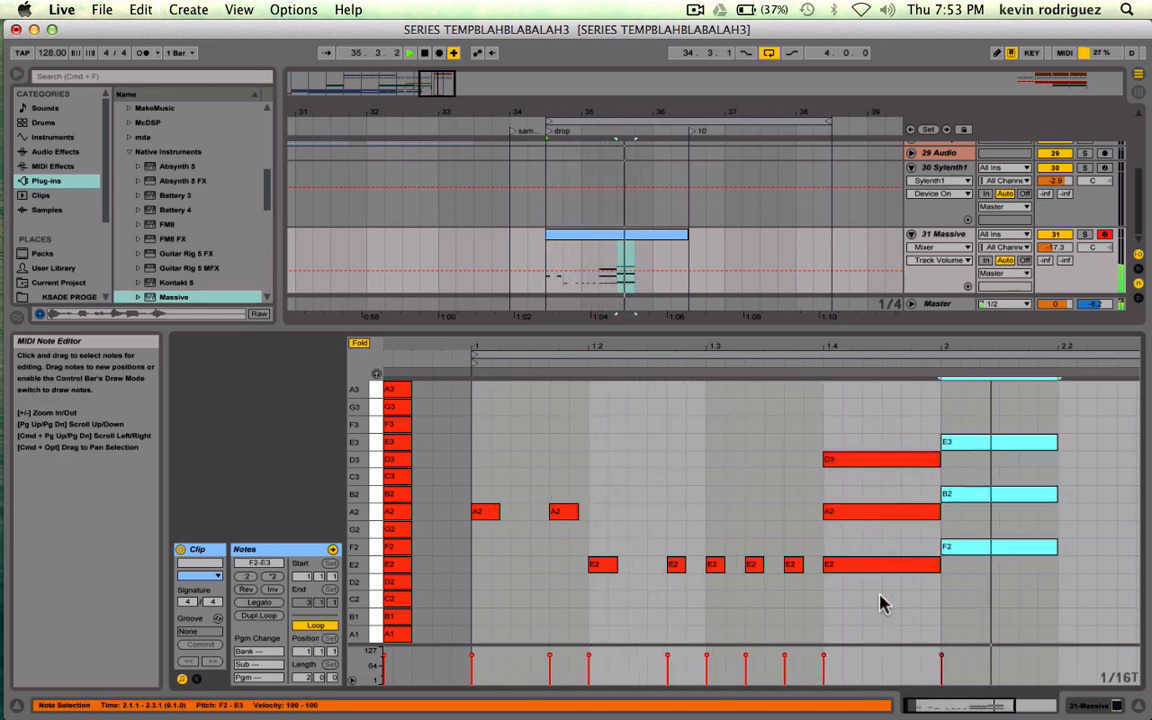
pyautogui.press('Down')
pyautogui.press('Down')
pyautogui.press('Down')
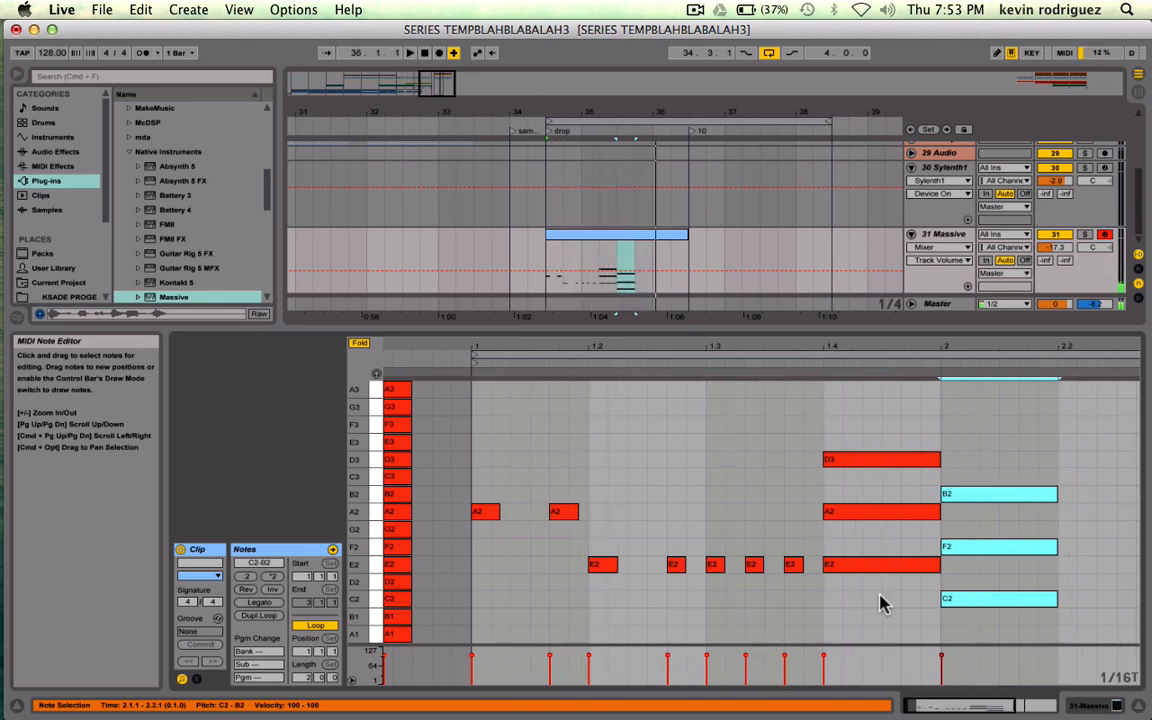
pyautogui.press('Delete')
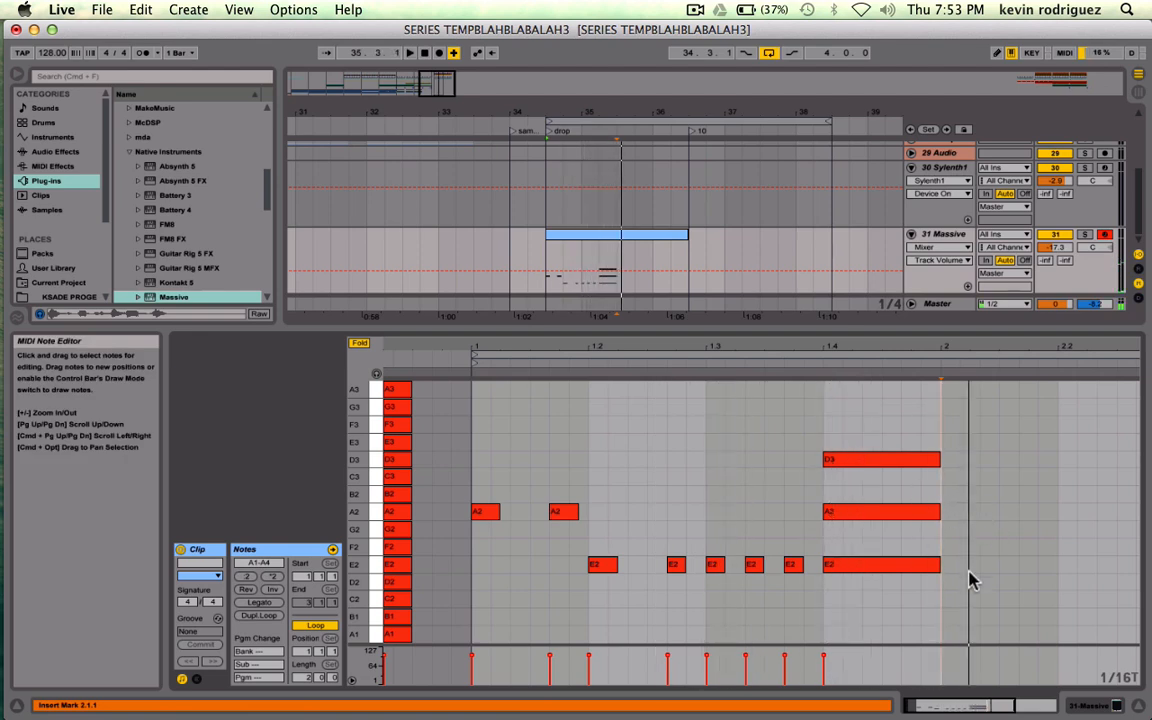
# - Copy the five E2 notes that begin at beat 1.2 to the start of bar 2
pyautogui.moveTo(596, 541); pyautogui.dragTo(800, 586)
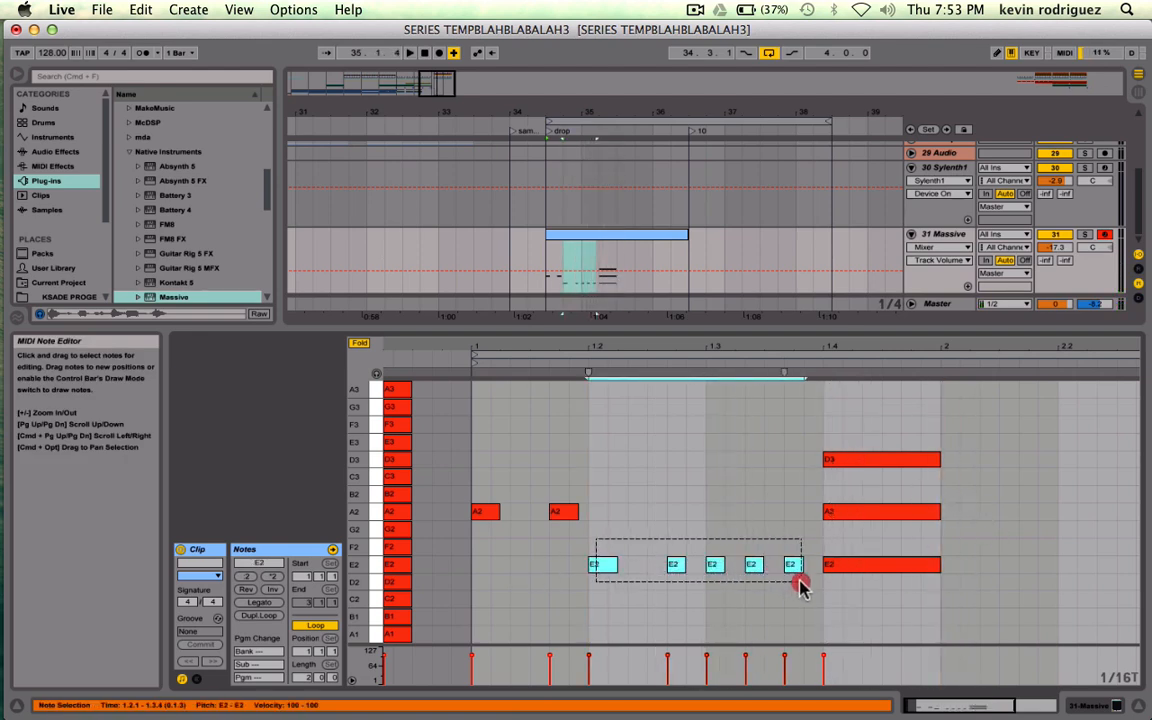
pyautogui.moveTo(605, 568); pyautogui.dragTo(955, 572)
pyautogui.hscroll(-1, 955, 574)
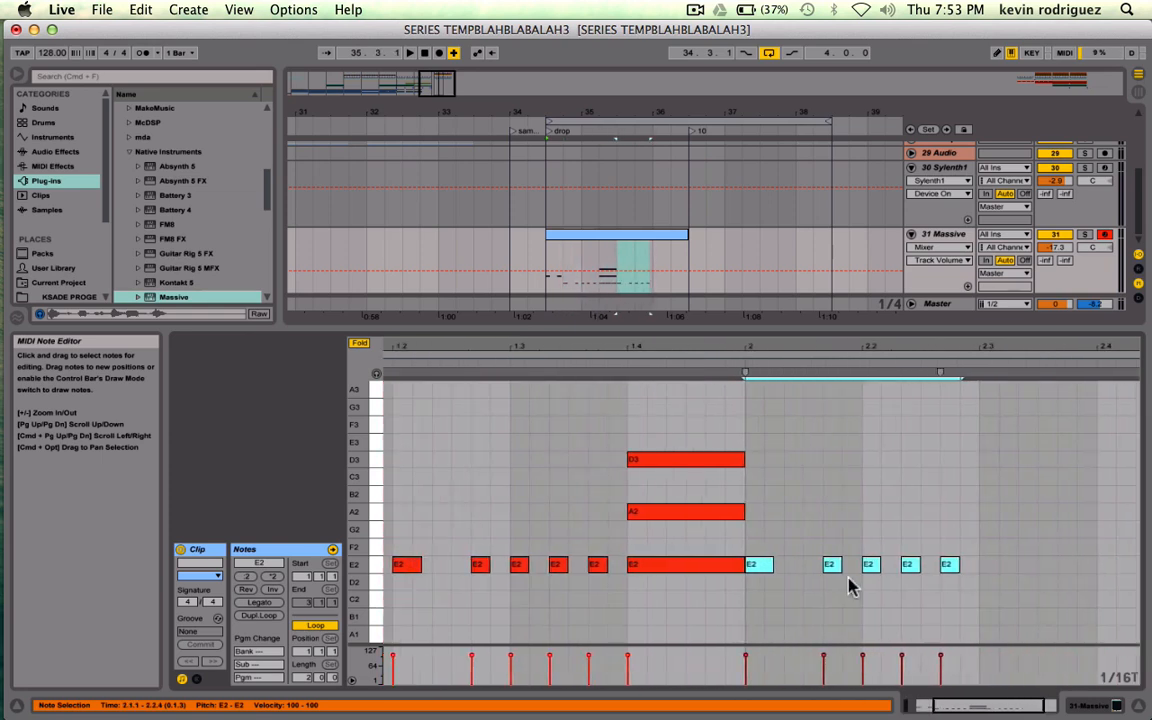
pyautogui.hscroll(-3, 812, 586)
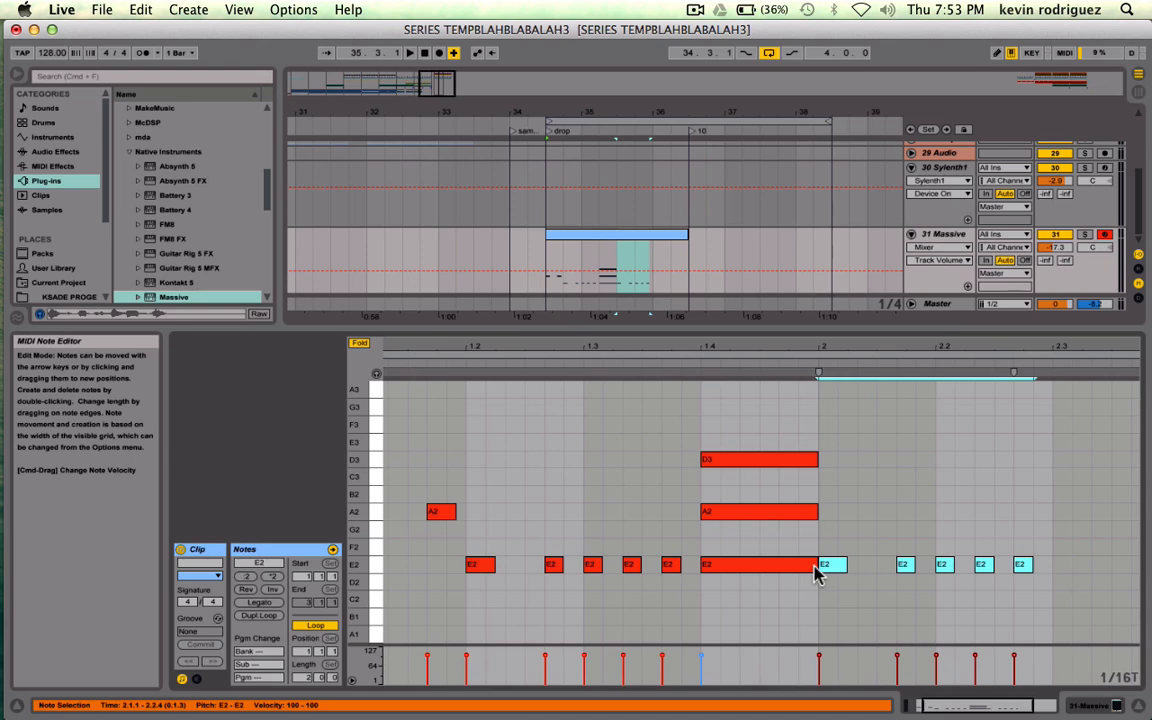
# - Copy the five E2 notes at the start of bar 2 to beat 2.3, raise the copies to F2 and play the part
pyautogui.press('space')
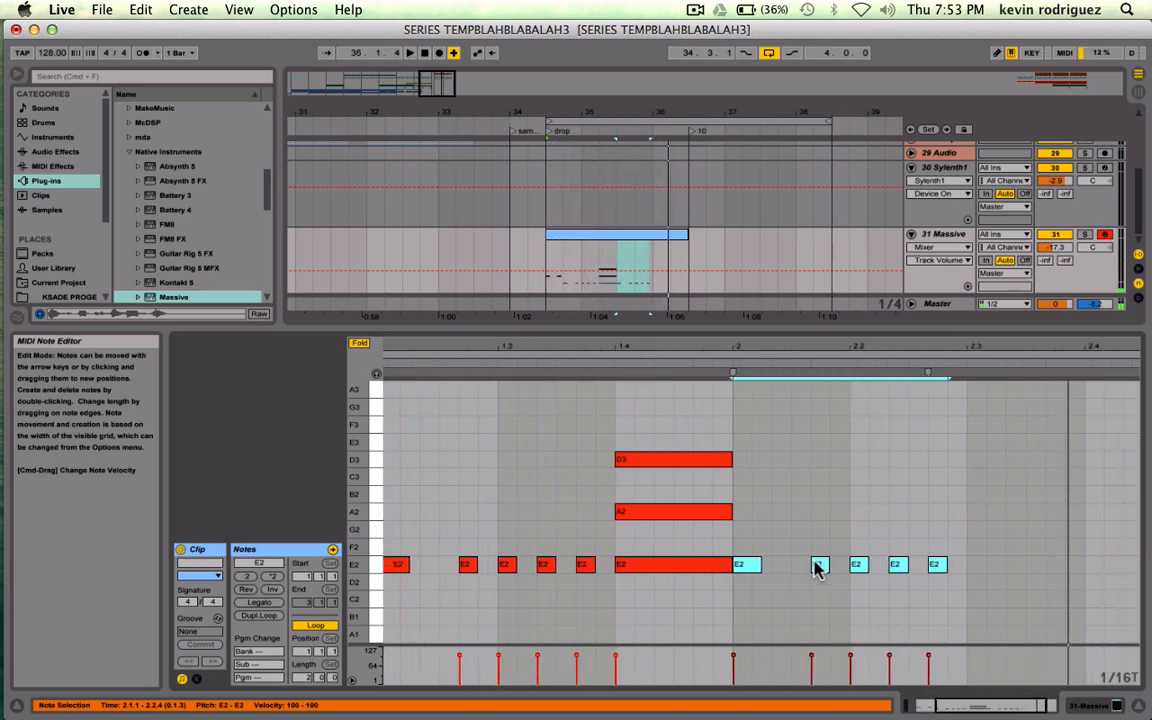
pyautogui.press('space')
pyautogui.press('super+d')
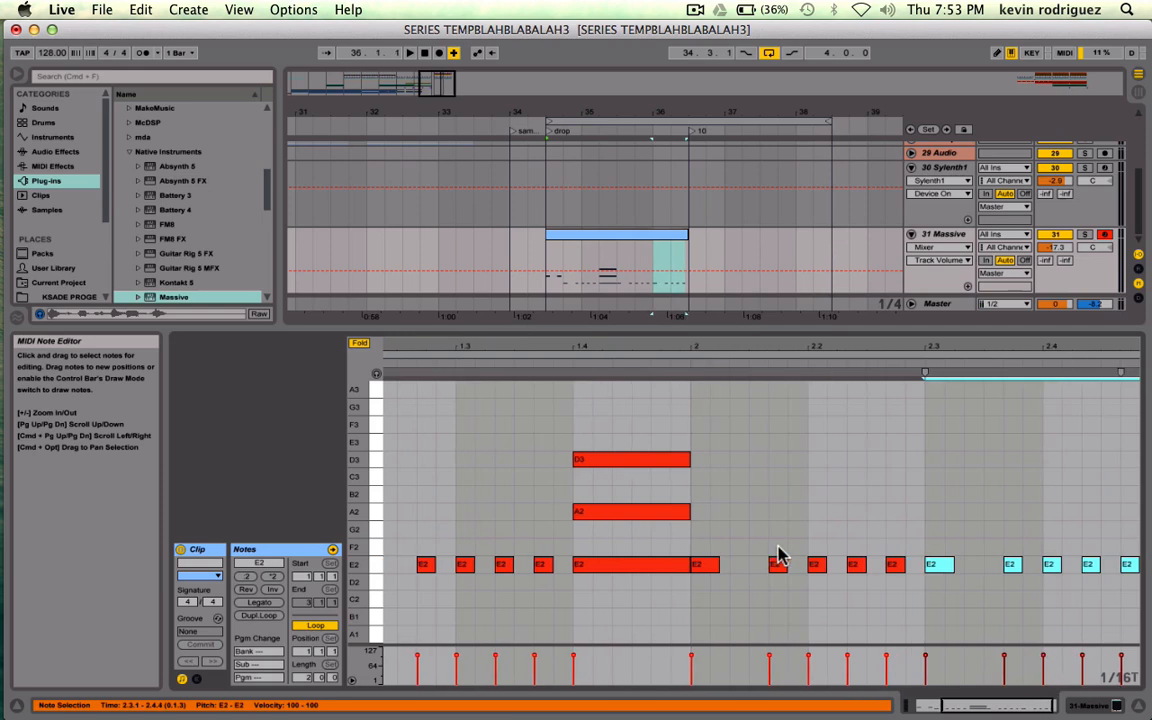
pyautogui.press('Up')
pyautogui.press('space')
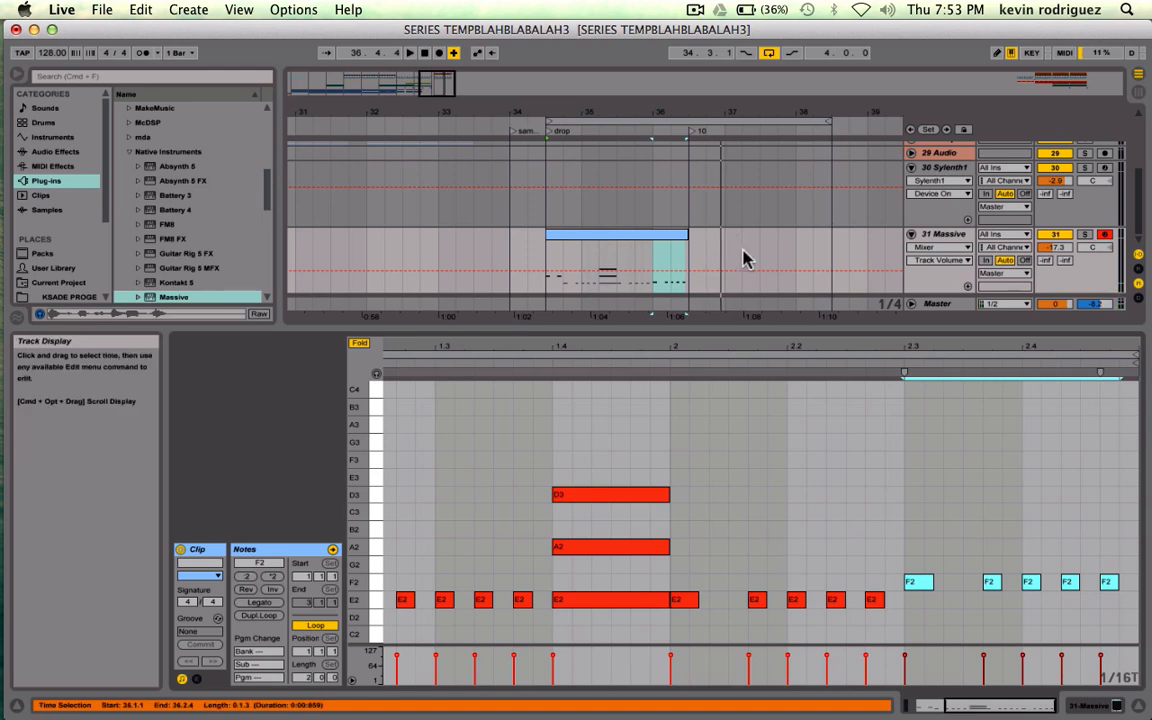
# - Loop the two-bar Massive clip and play the arrangement from bar 24 through the build into the drop
pyautogui.click(628, 240)
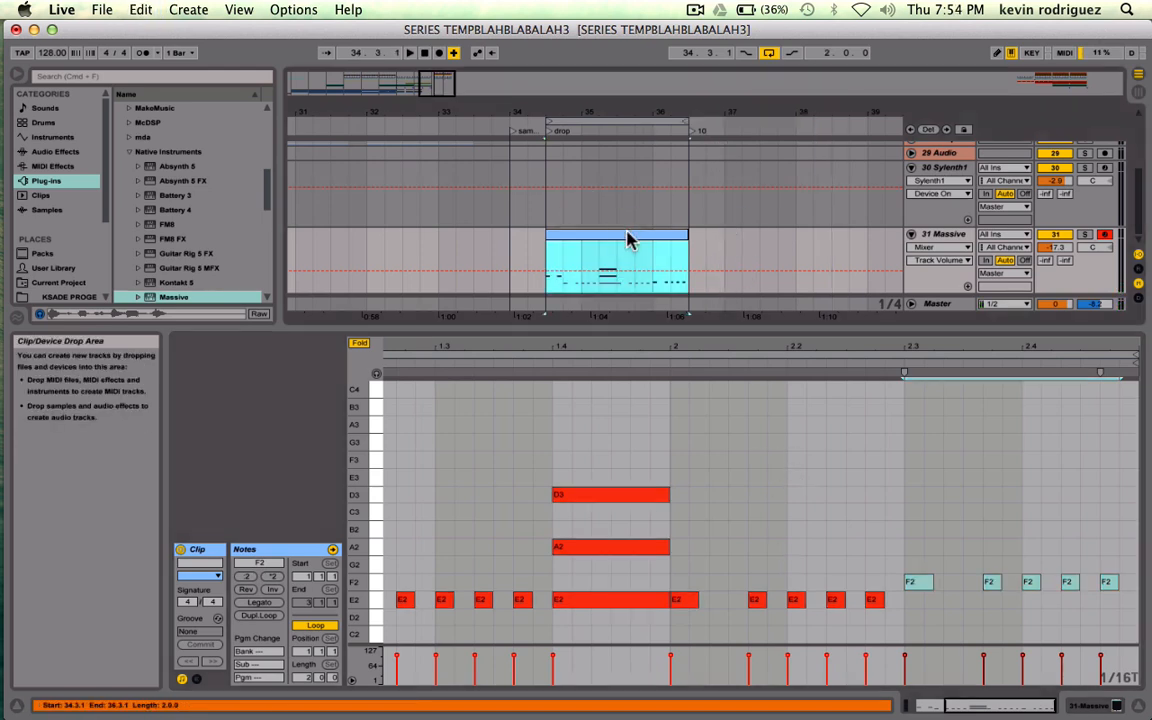
pyautogui.hotkey('shift', 'Tab')
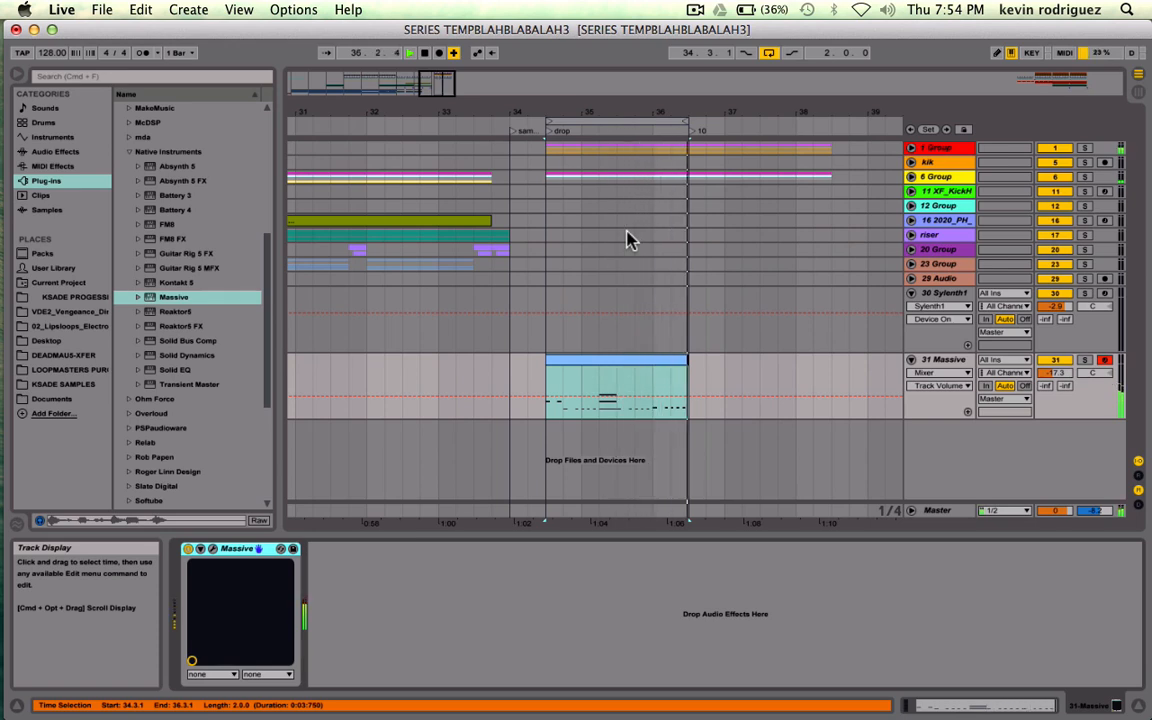
pyautogui.hscroll(-10, 390, 362)
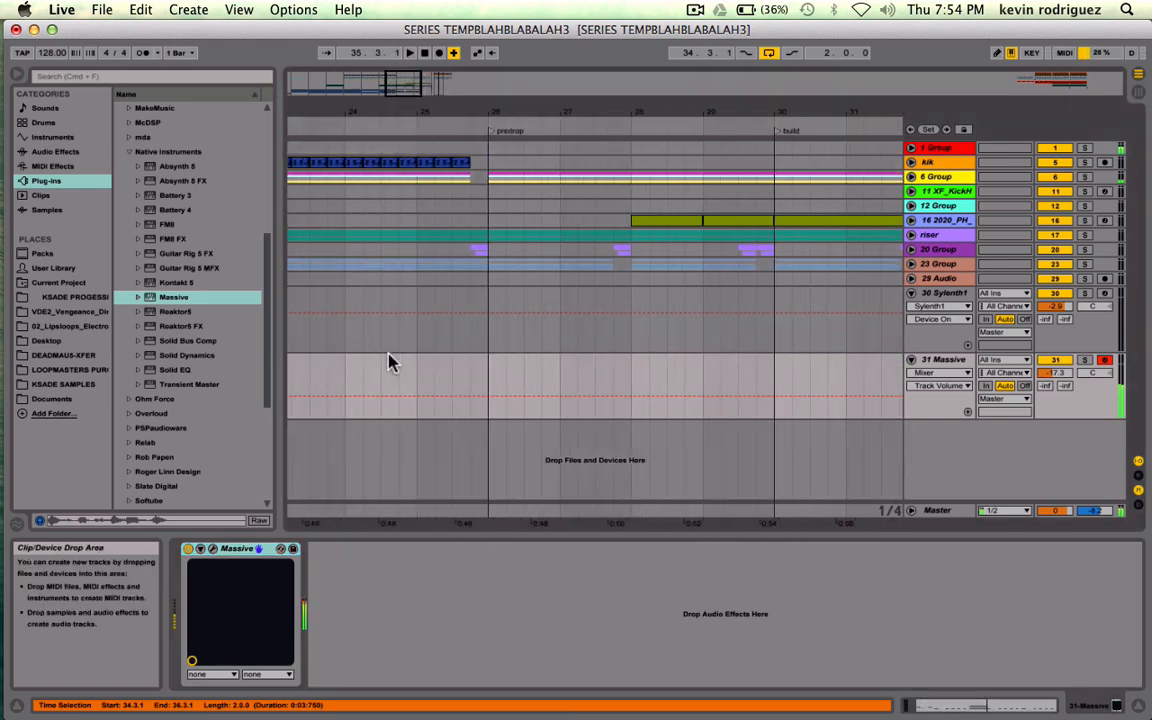
pyautogui.click(346, 363)
pyautogui.press('space')
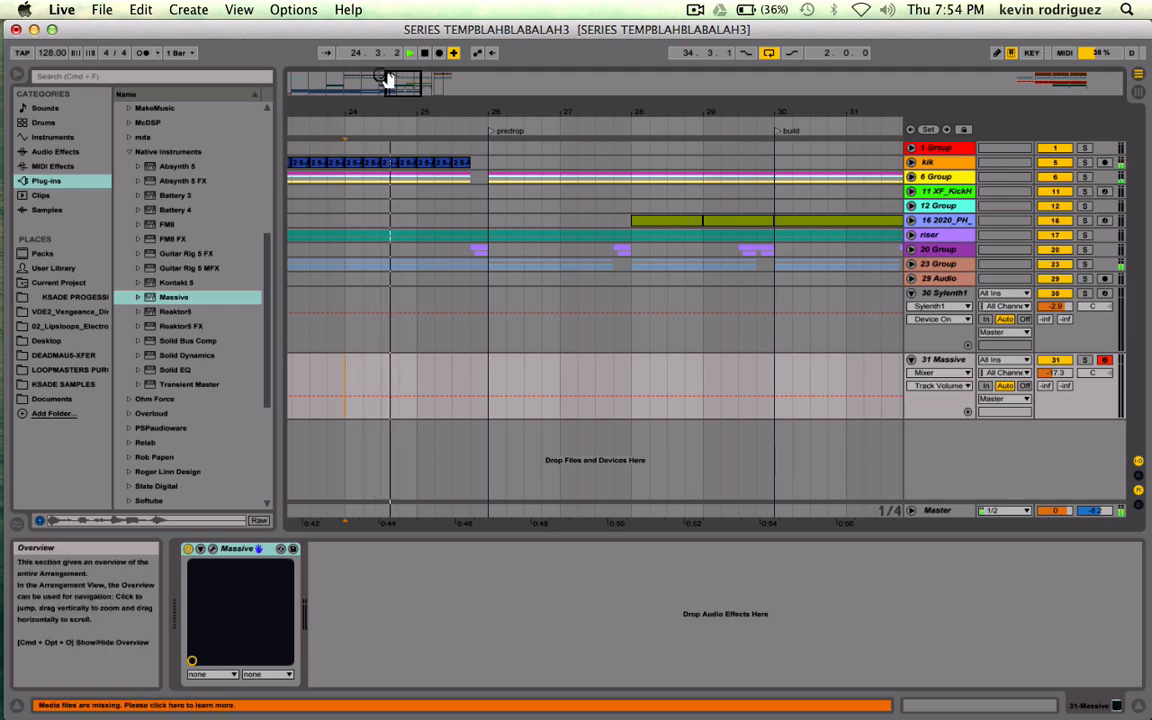
pyautogui.moveTo(389, 80); pyautogui.dragTo(405, 85)
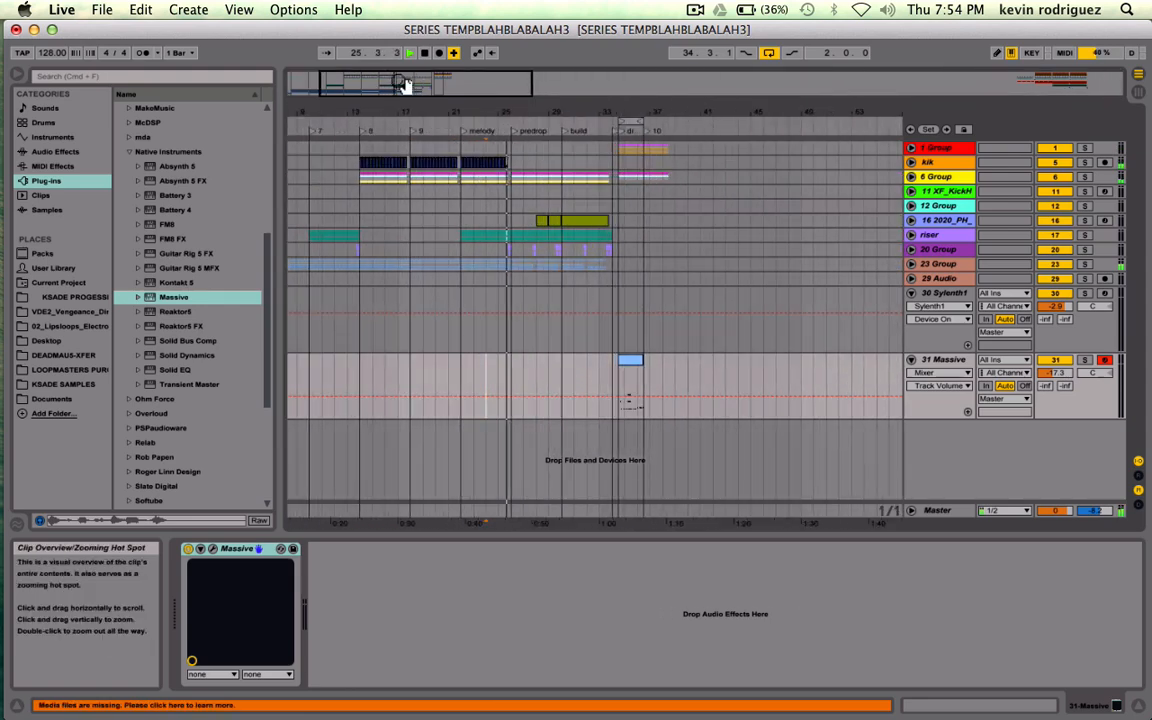
pyautogui.hscroll(-4, 440, 228)
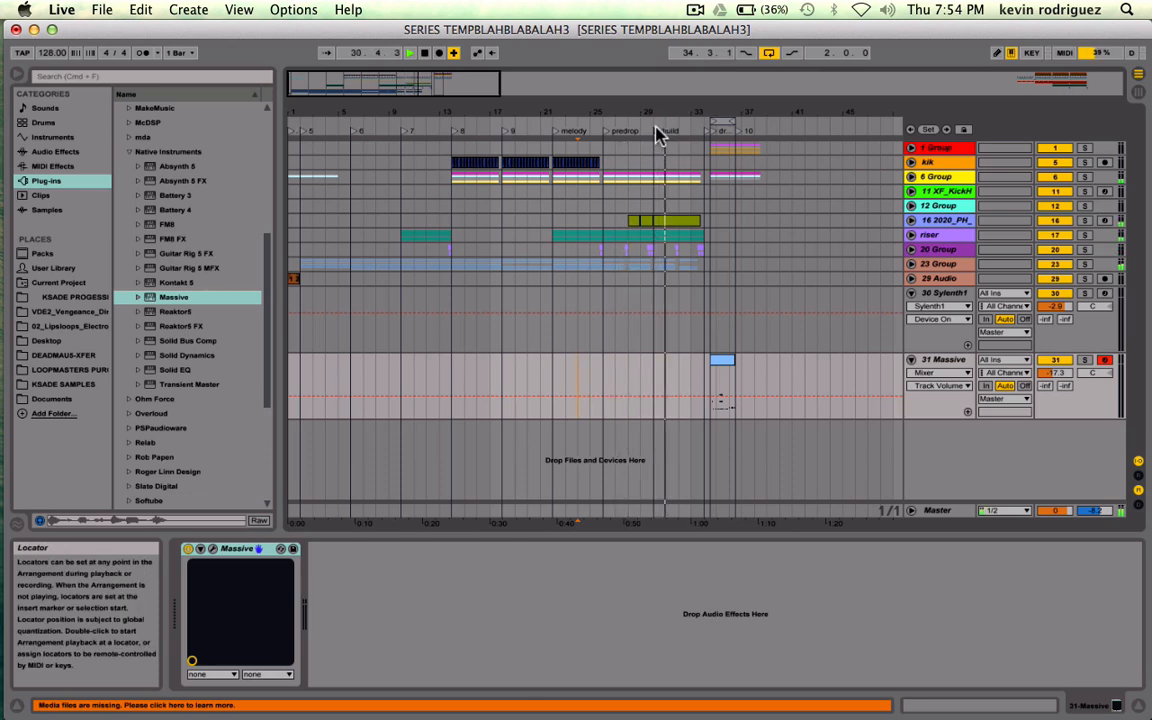
pyautogui.moveTo(404, 80); pyautogui.dragTo(405, 87)
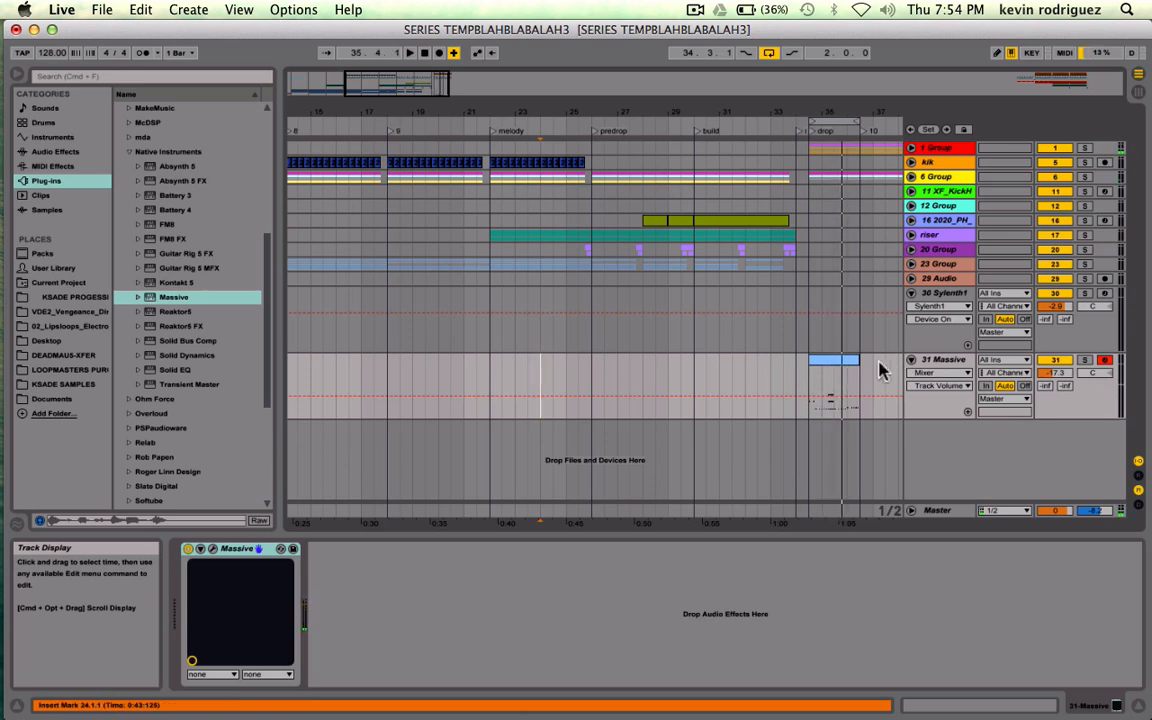
# - Copy the two-bar Massive clip onto the Sylenth1 track and solo that track during playback
pyautogui.click(822, 362)
pyautogui.moveTo(828, 367); pyautogui.dragTo(830, 345)
pyautogui.press('space')
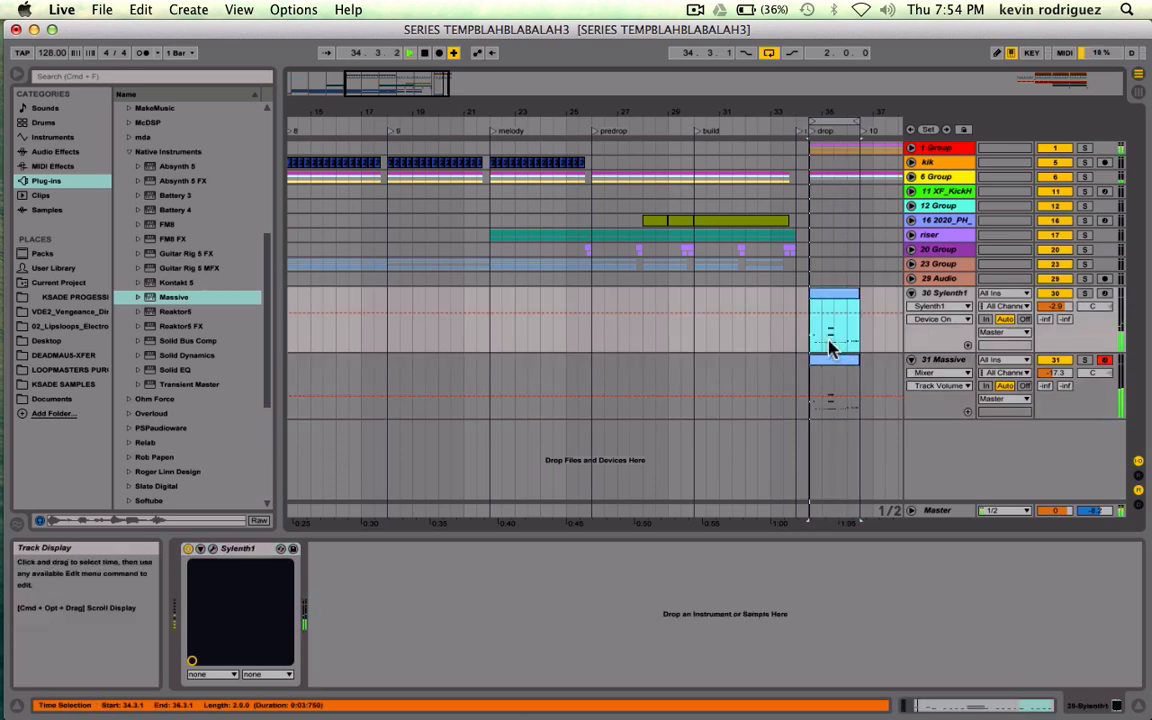
pyautogui.click(1084, 294)
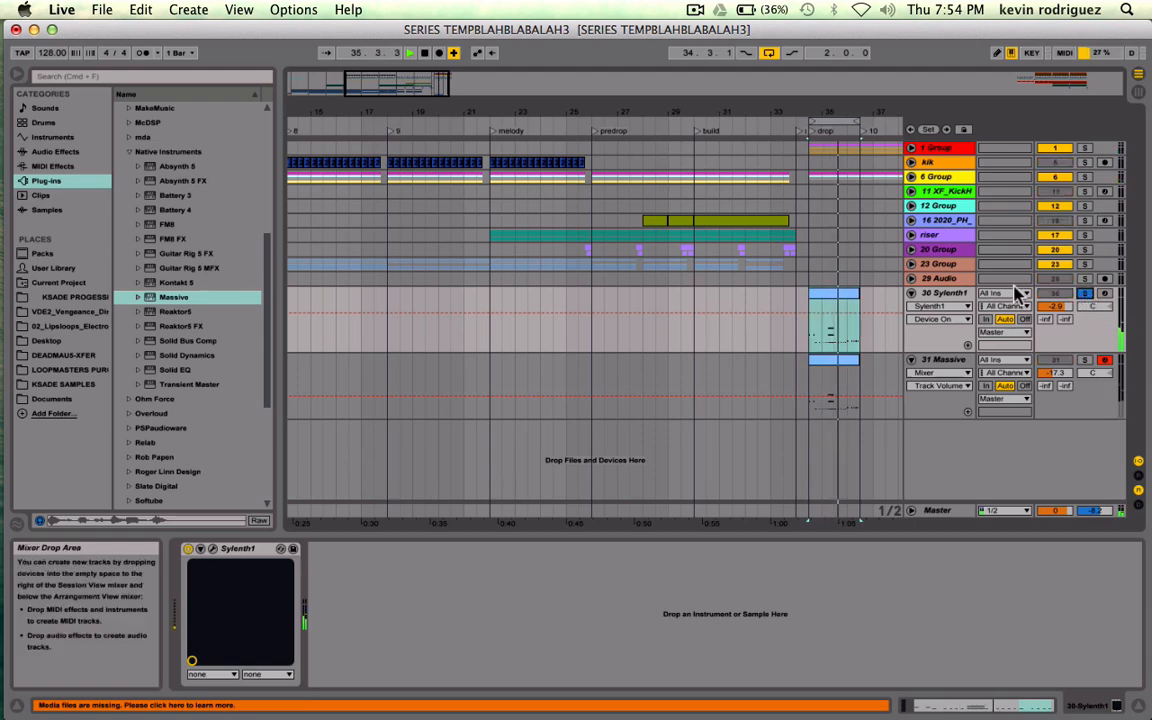
# - Transpose all notes of the Sylenth1 clip up two octaves
pyautogui.doubleClick(822, 298)
pyautogui.click(779, 440)
pyautogui.press('super+a')
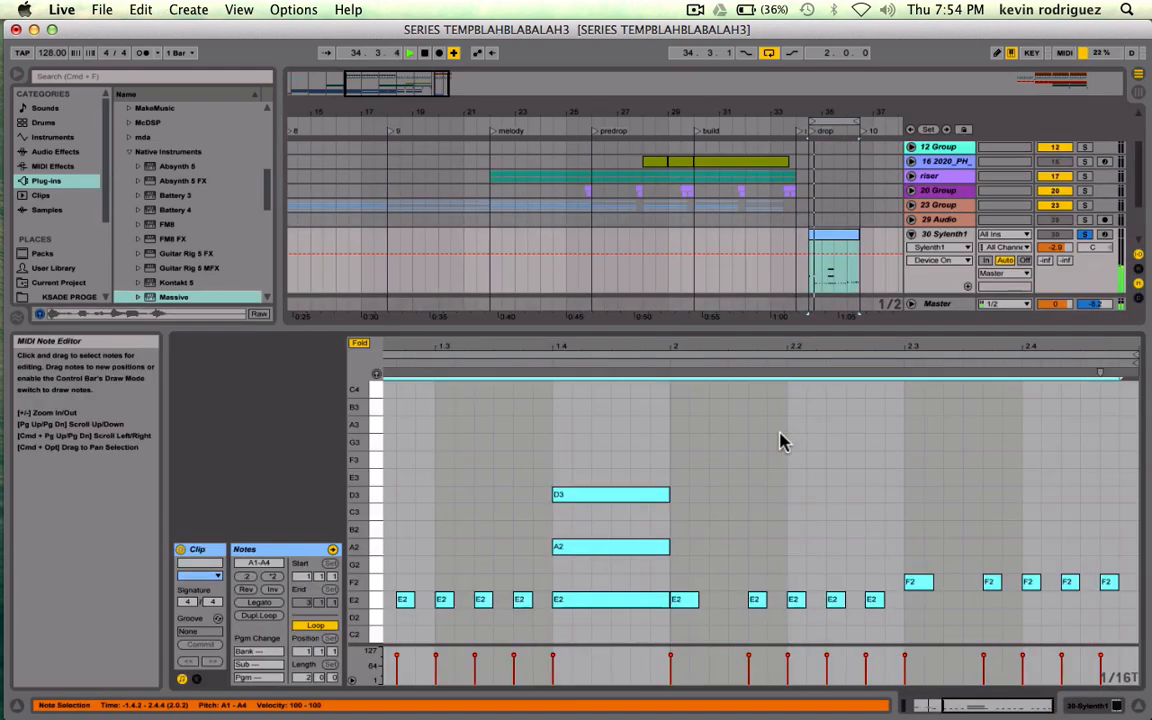
pyautogui.hotkey('shift', 'Up')
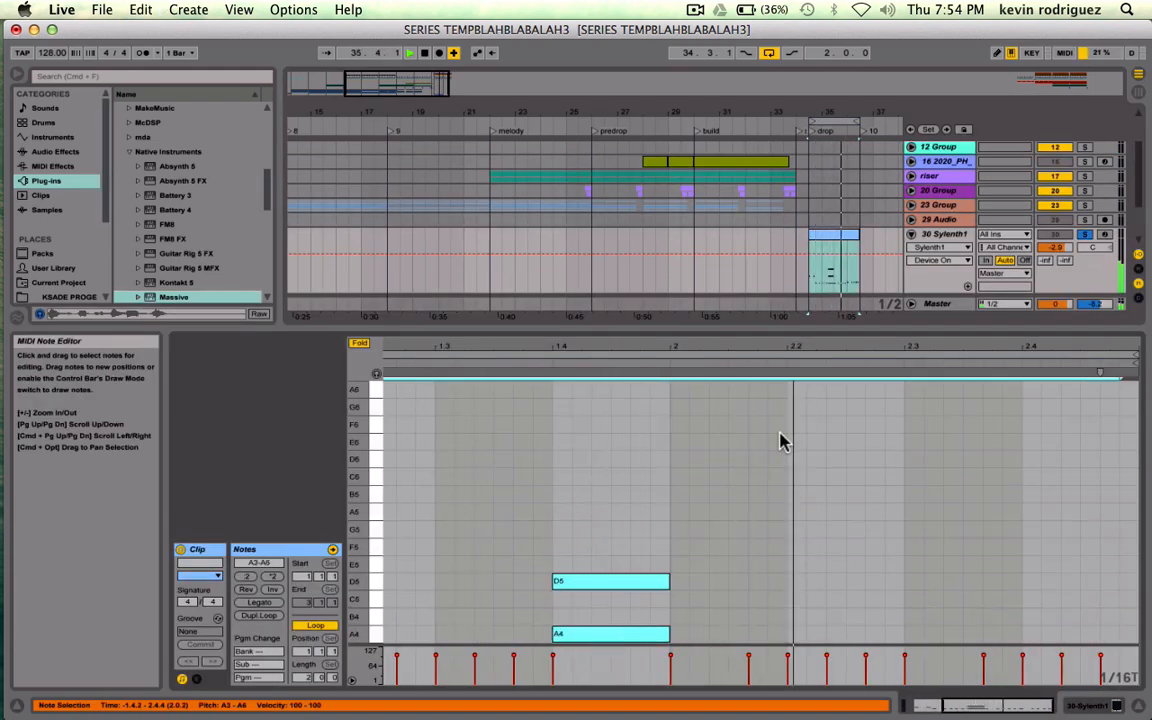
pyautogui.hotkey('shift', 'Up')
pyautogui.scroll(-5, 782, 441)
pyautogui.hscroll(-2, 782, 441)
pyautogui.scroll(2, 782, 441)
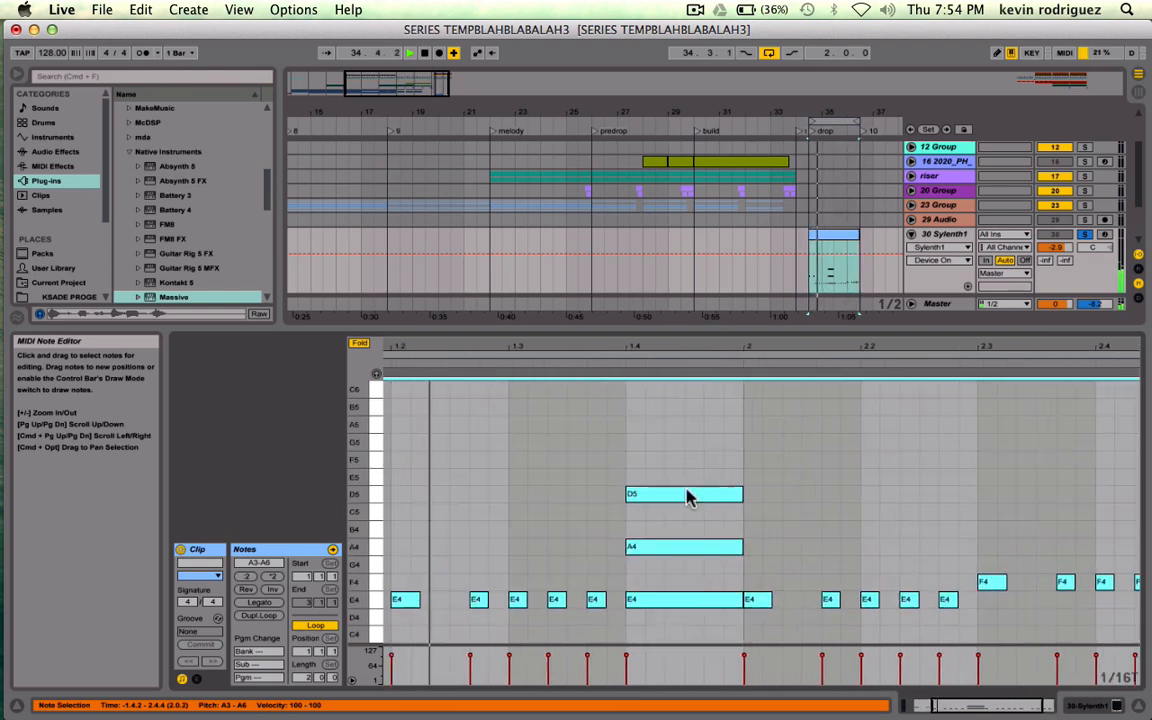
# - Delete the A4 and D5 notes of the chord at beat 1.4 in the Sylenth1 clip
pyautogui.moveTo(661, 470); pyautogui.dragTo(666, 543)
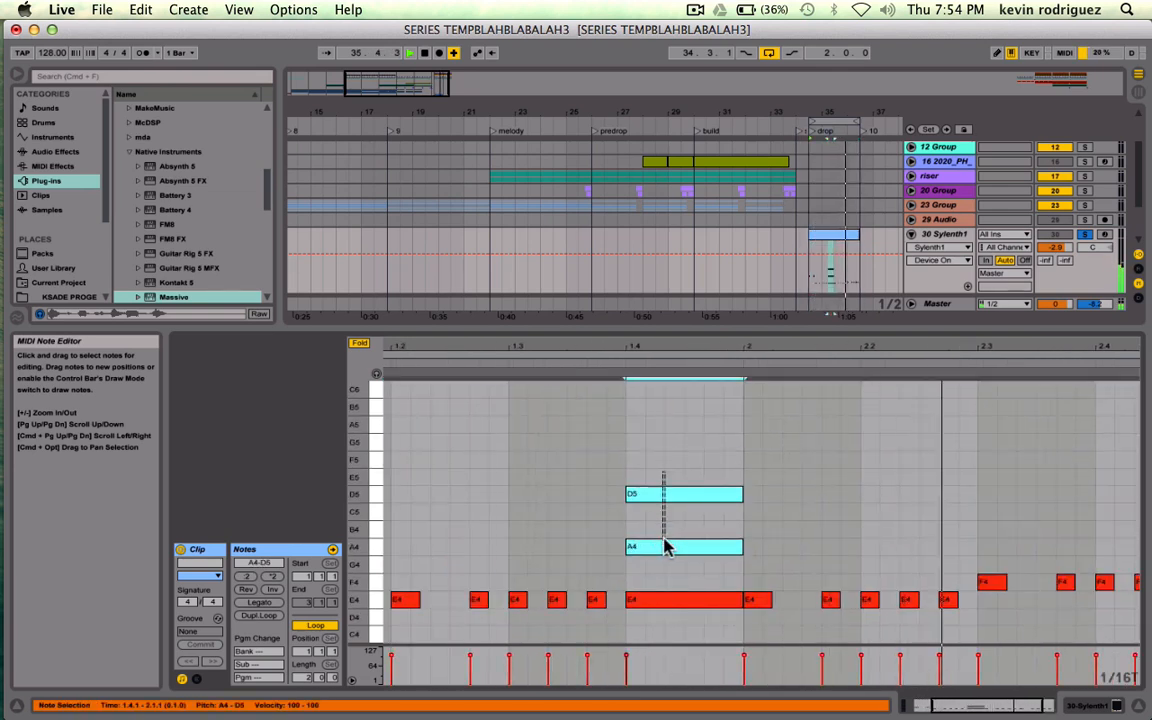
pyautogui.moveTo(641, 497)
pyautogui.mouseDown()
pyautogui.moveTo(653, 540)
pyautogui.moveTo(642, 500)
pyautogui.mouseUp()
pyautogui.press('Delete')
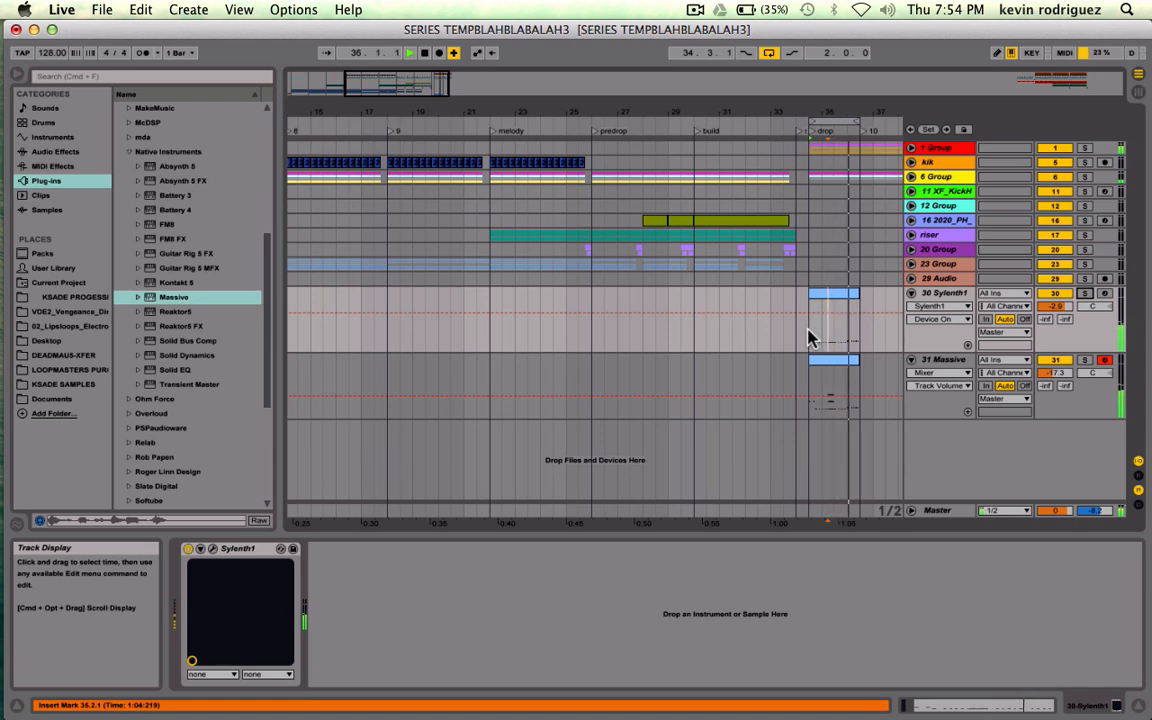
# - Duplicate the Massive track together with its clip, and mute the Sylenth1 and original Massive tracks
pyautogui.click(944, 360)
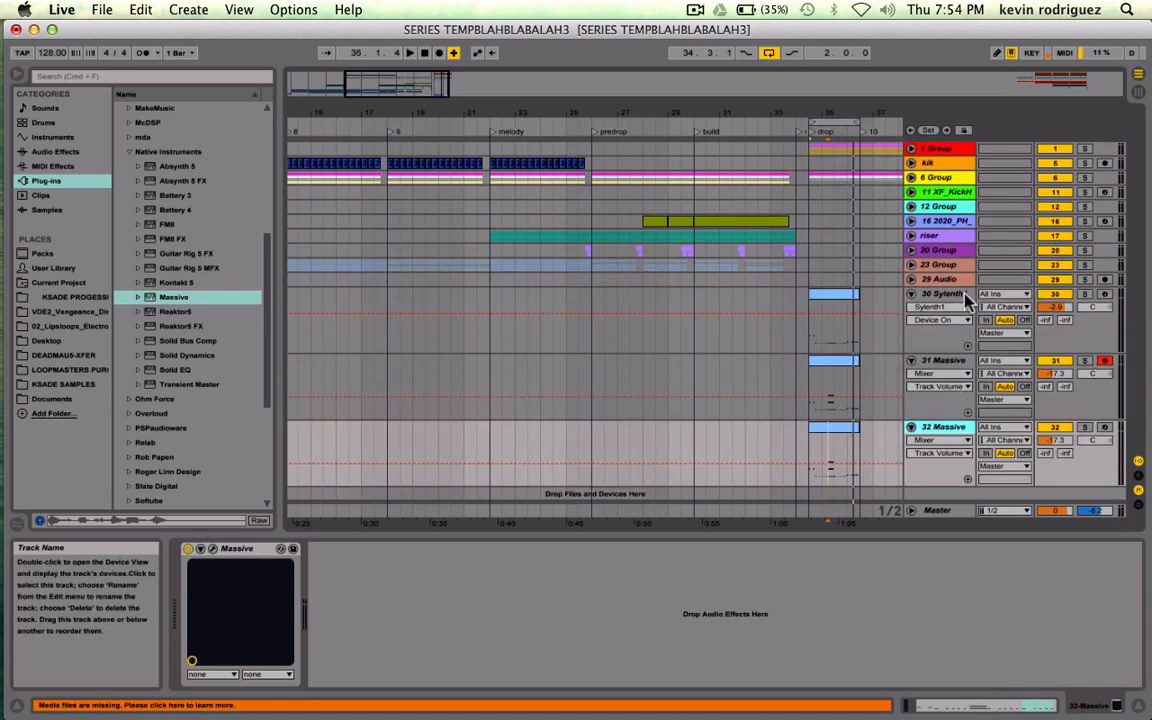
pyautogui.press('super+d')
pyautogui.click(948, 335)
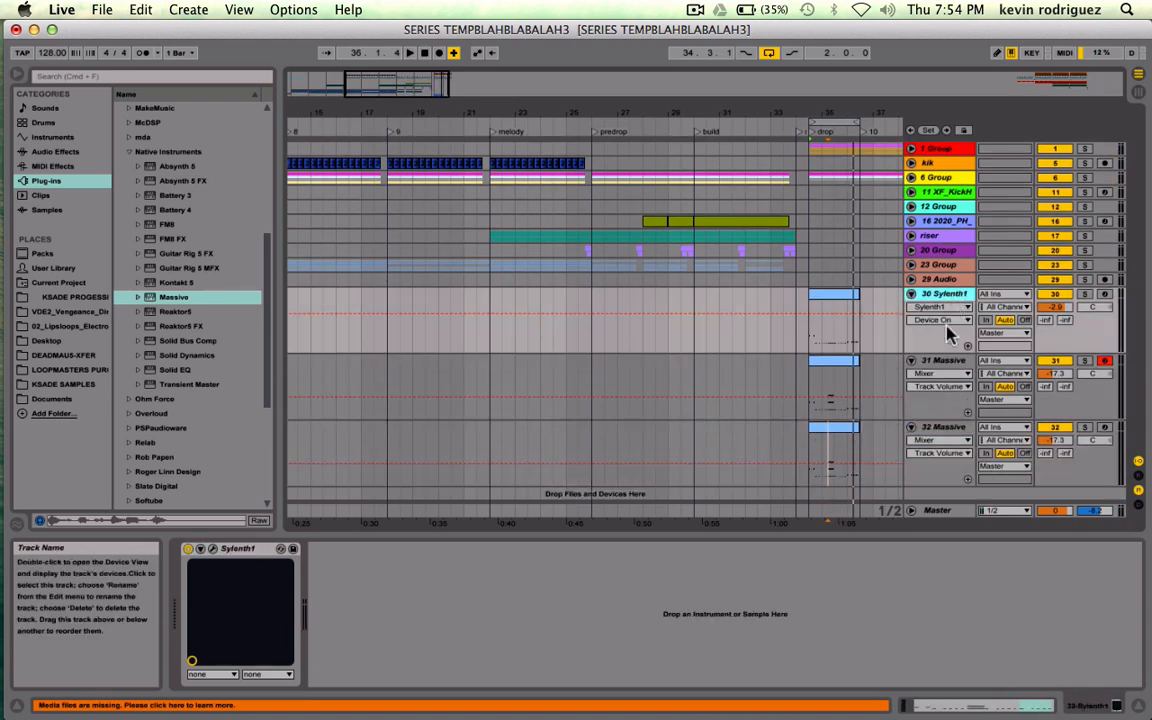
pyautogui.click(1062, 295)
pyautogui.click(1061, 361)
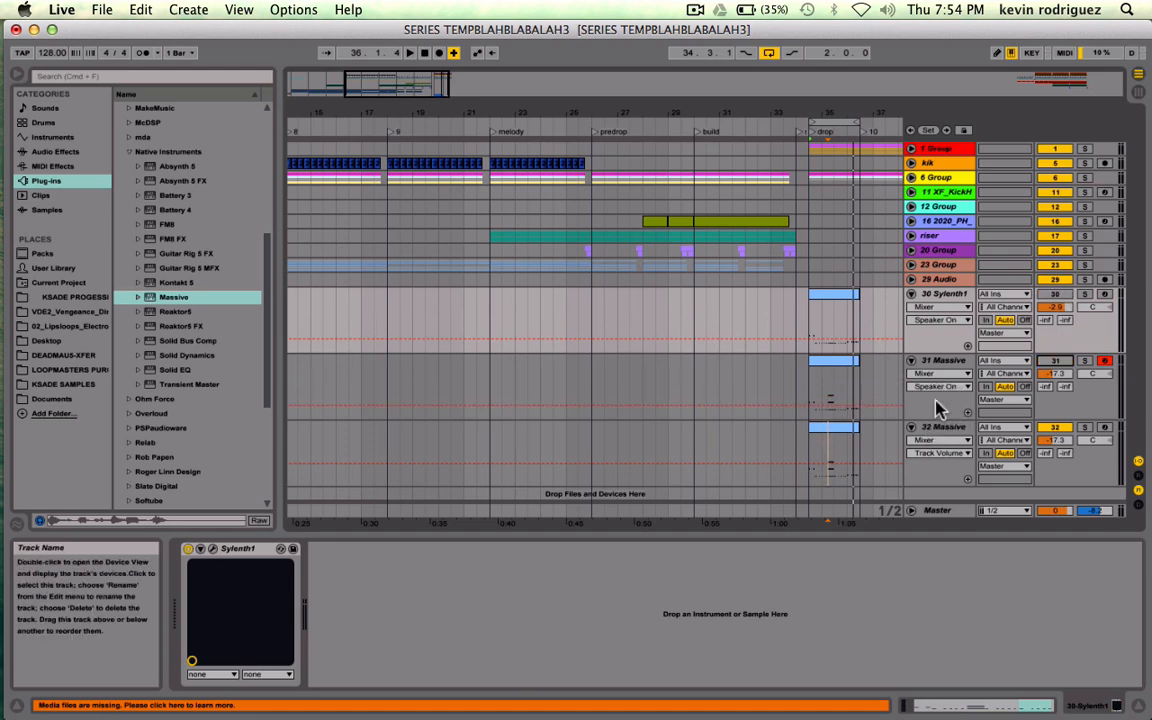
# - Solo the duplicated Massive track and play its two-bar drop clip
pyautogui.click(942, 361)
pyautogui.click(940, 428)
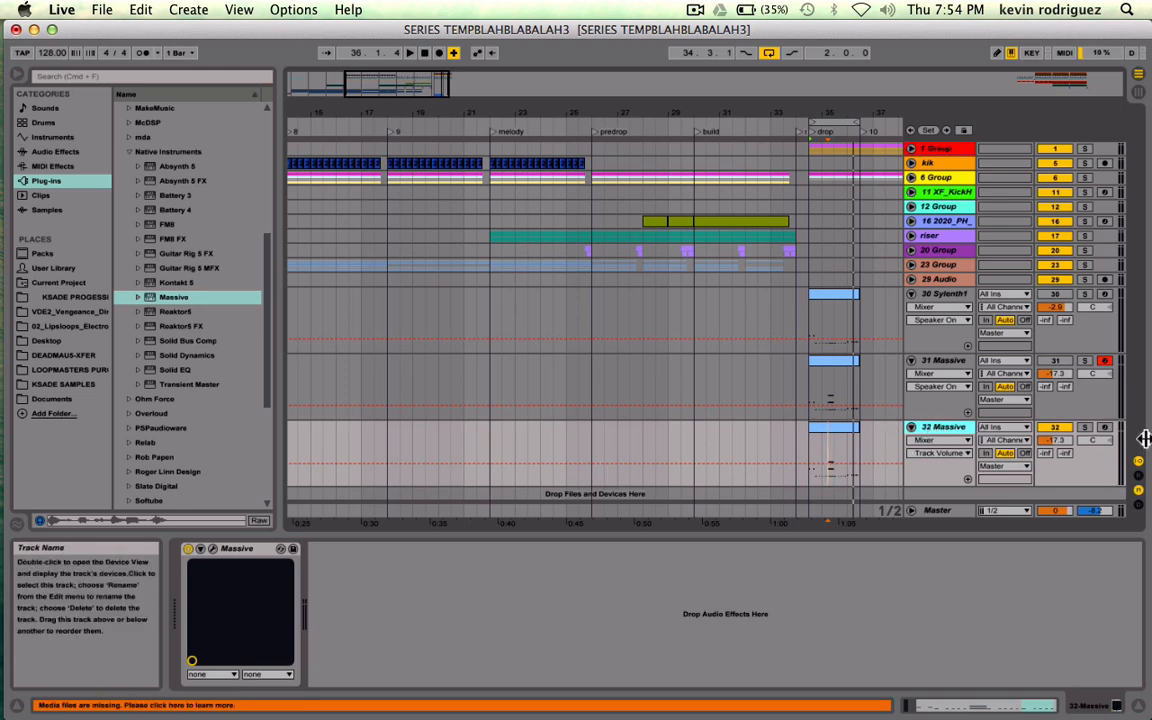
pyautogui.click(843, 438)
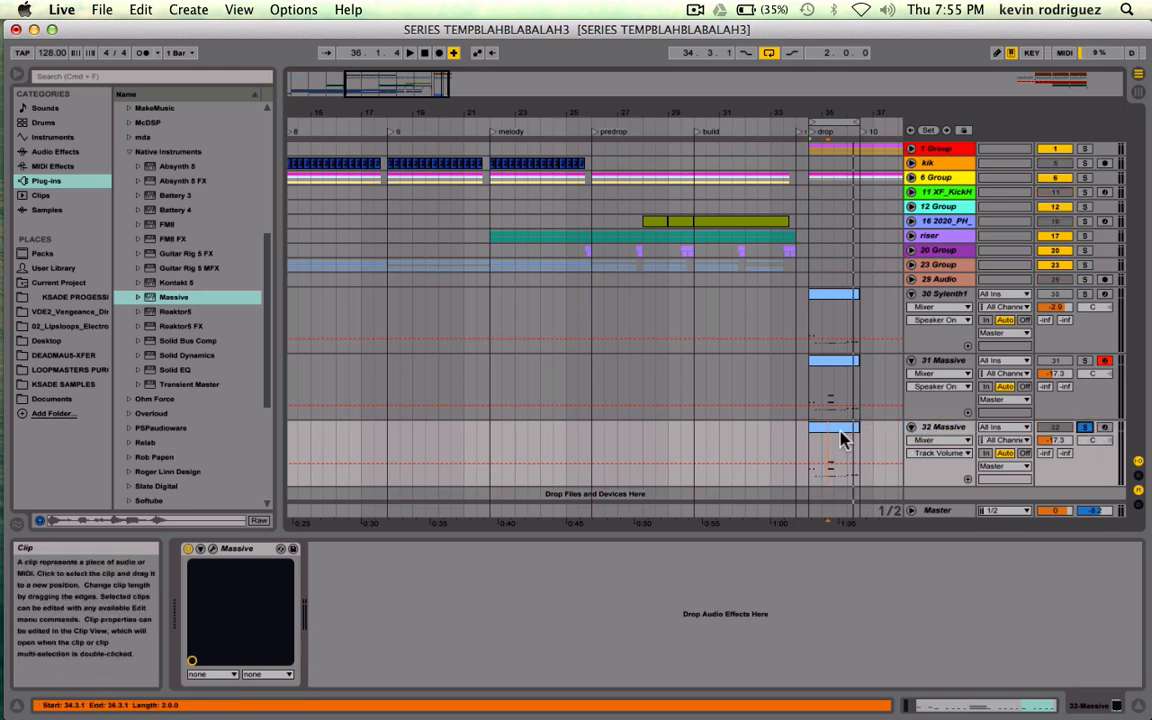
pyautogui.click(843, 438)
pyautogui.press('space')
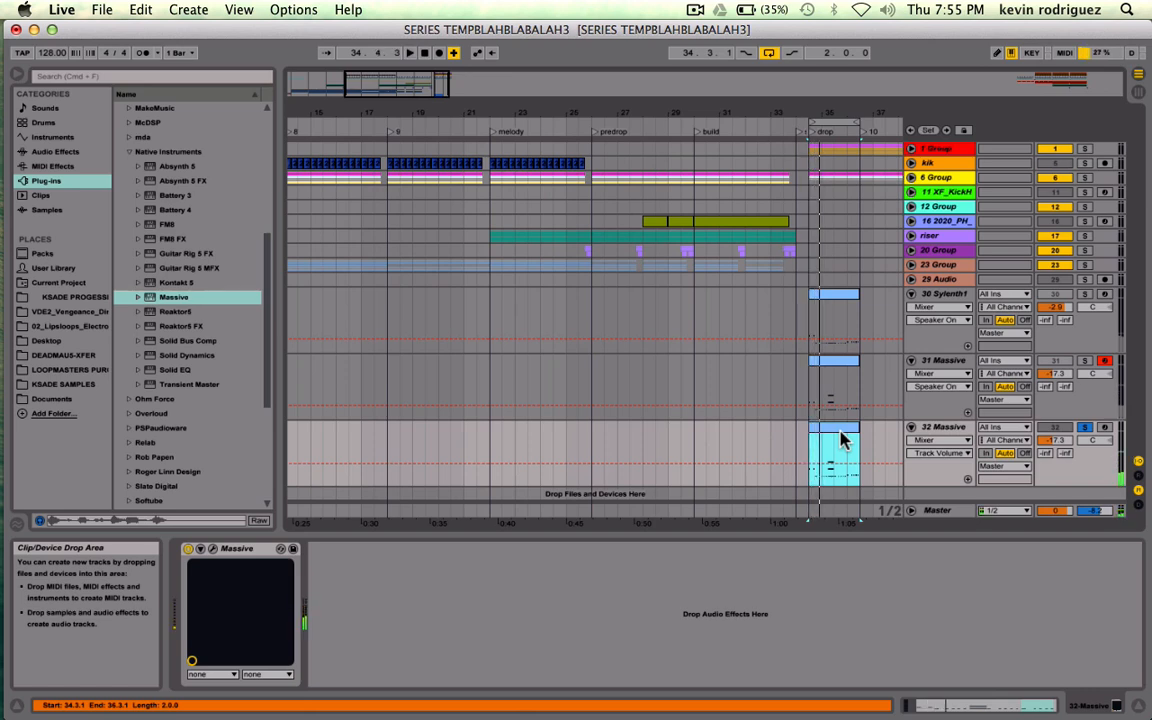
# - Open the duplicated track's Massive synth and list the presets of the ksade3 folder inside KSADE SIM
pyautogui.click(960, 430)
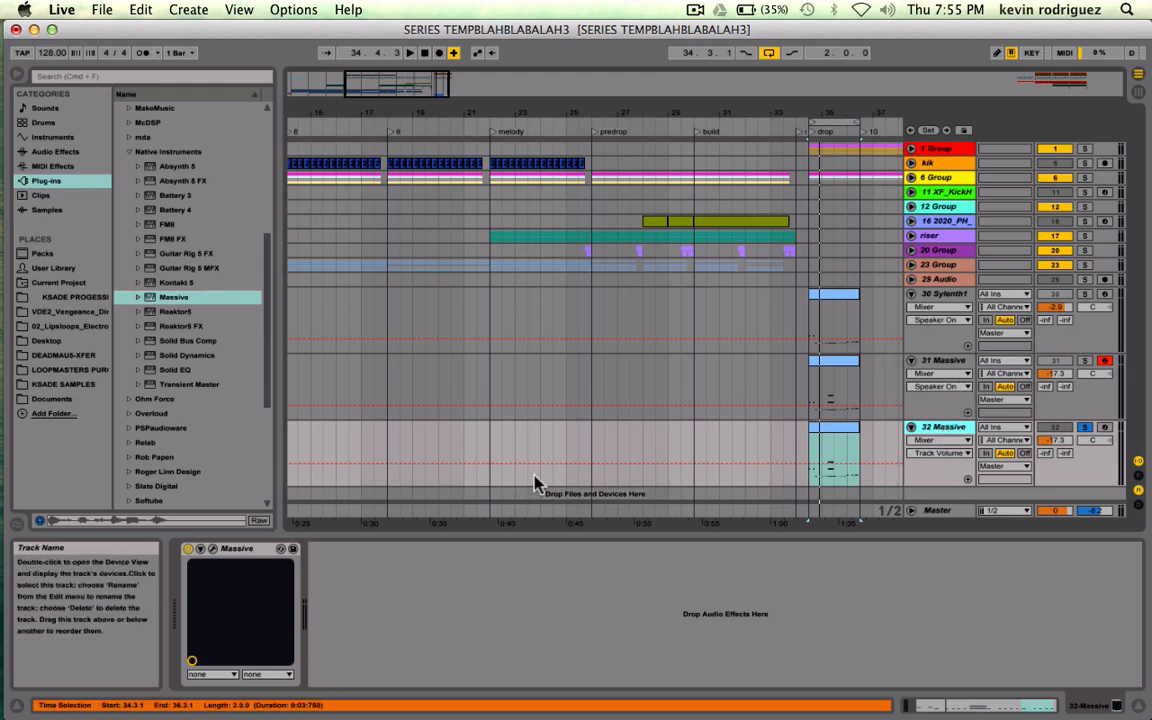
pyautogui.click(200, 549)
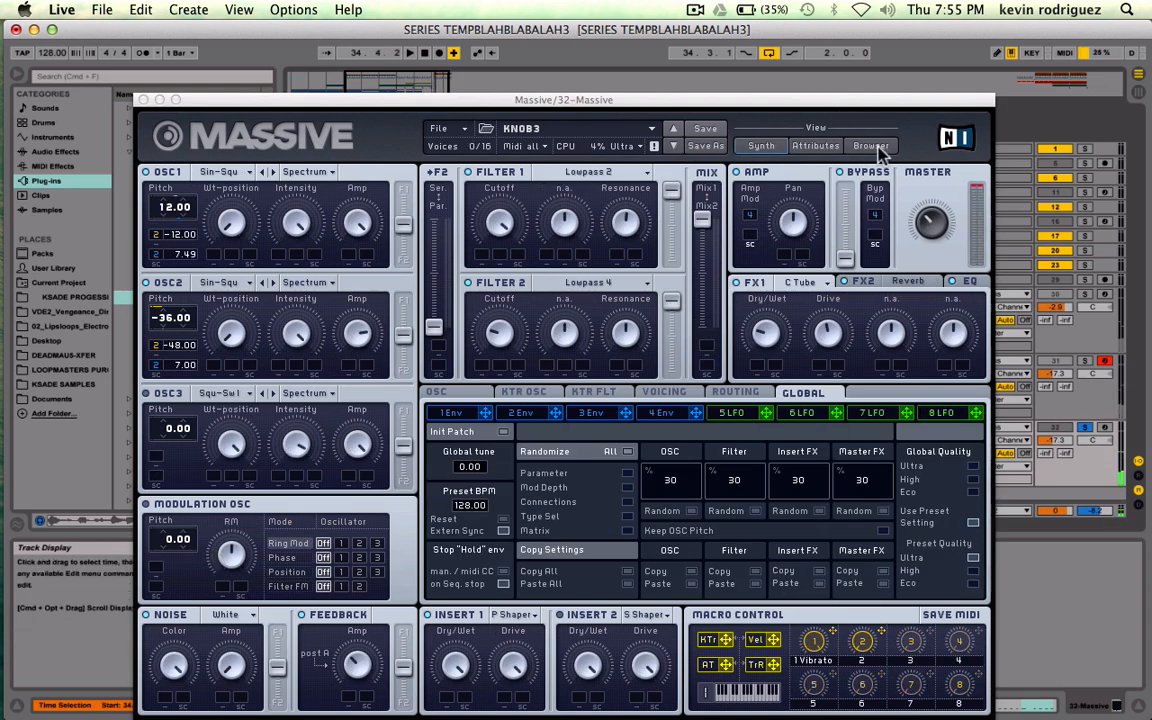
pyautogui.moveTo(931, 216); pyautogui.dragTo(929, 250)
pyautogui.press('space')
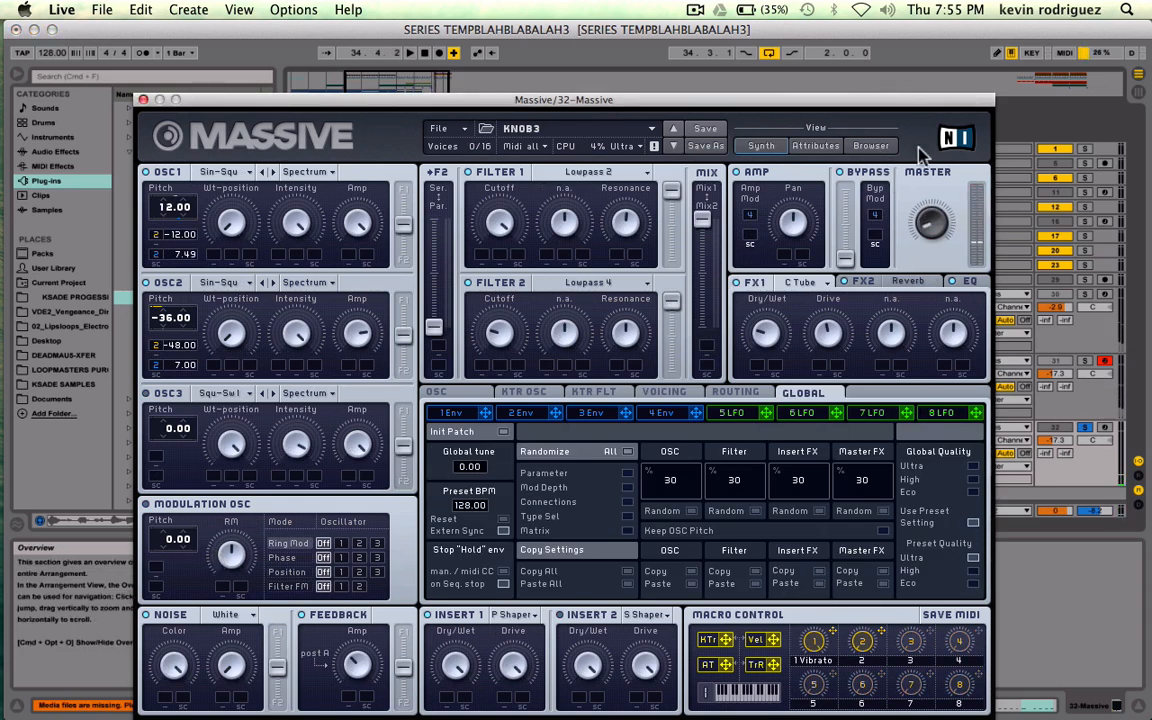
pyautogui.click(868, 146)
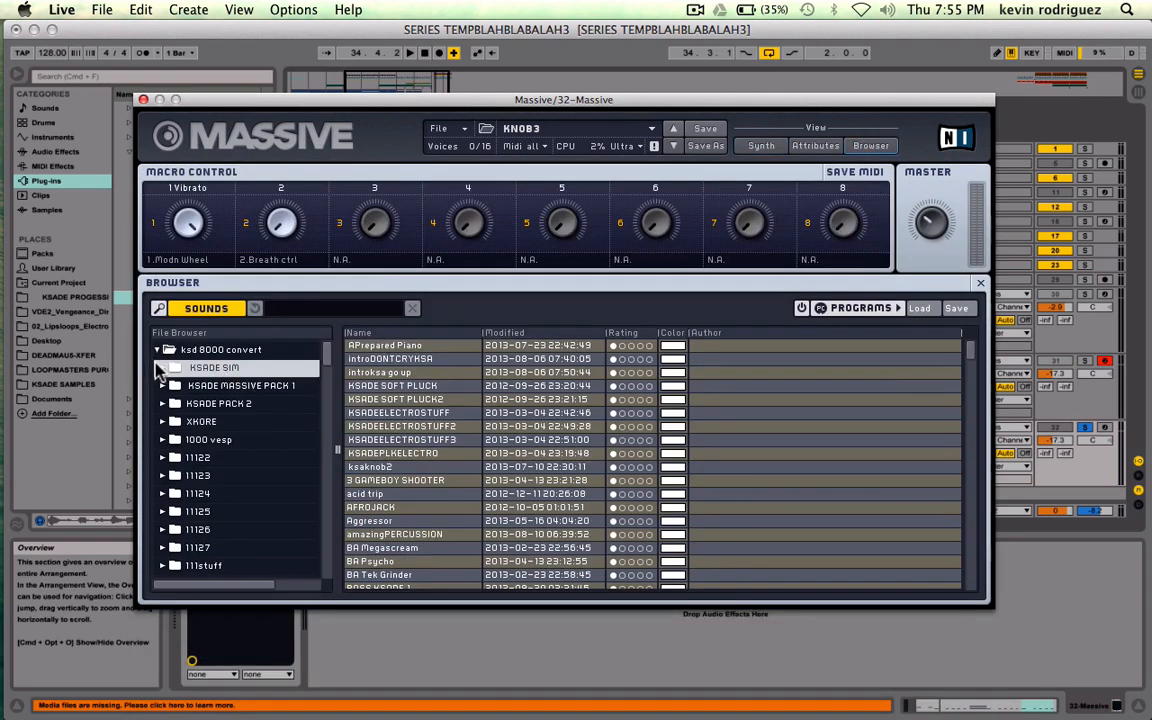
pyautogui.click(159, 368)
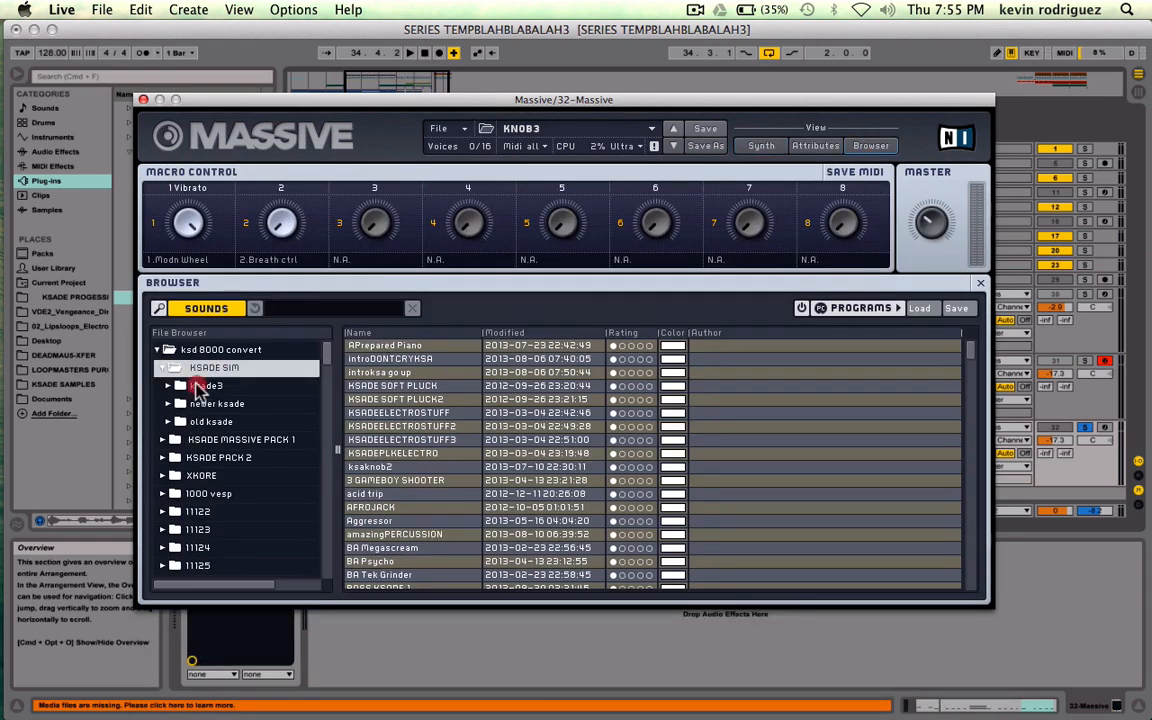
pyautogui.click(180, 385)
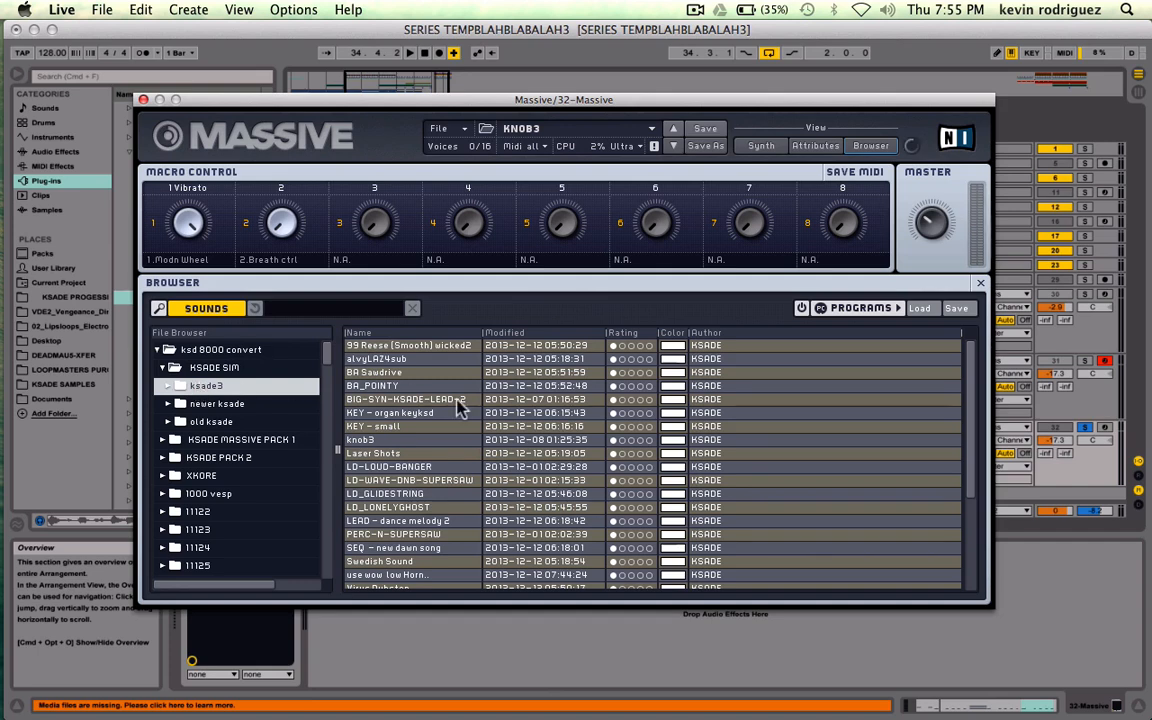
# - Play the looped clip and audition the ksade3 presets one after another, from BA Sawdrive through Wubba to 99 Reese (Smooth) wicked2
pyautogui.click(408, 373)
pyautogui.press('space')
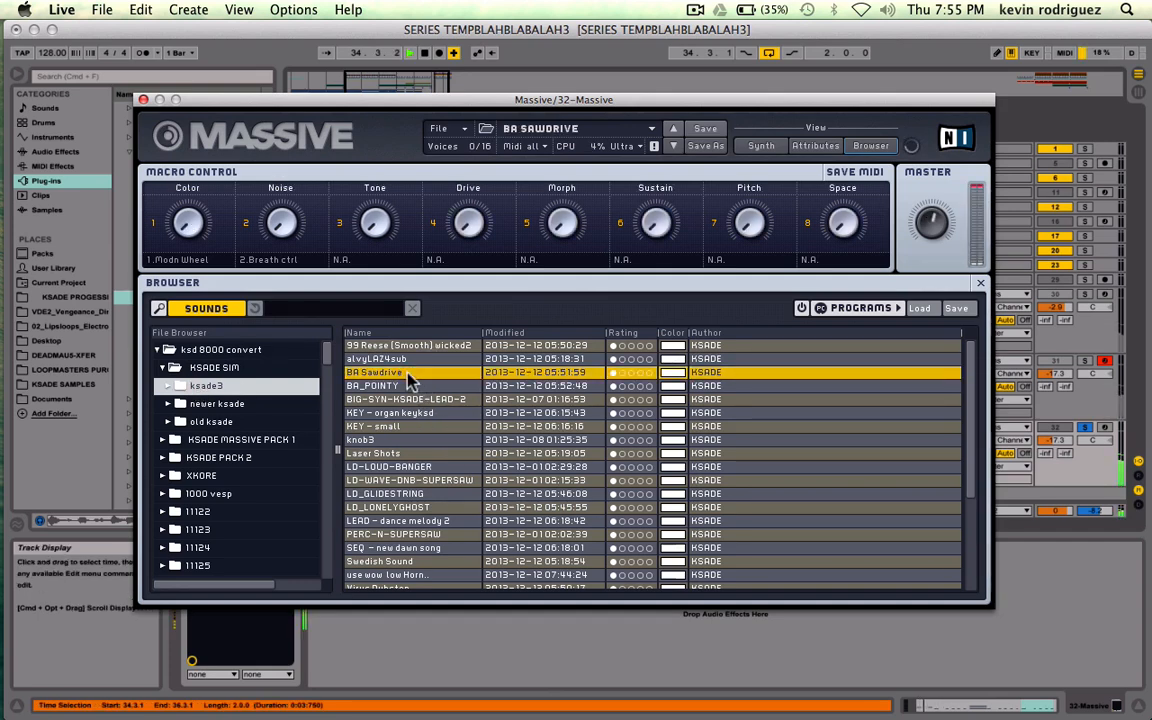
pyautogui.doubleClick(675, 146)
pyautogui.tripleClick(675, 146)
pyautogui.doubleClick(675, 146)
pyautogui.doubleClick(675, 146)
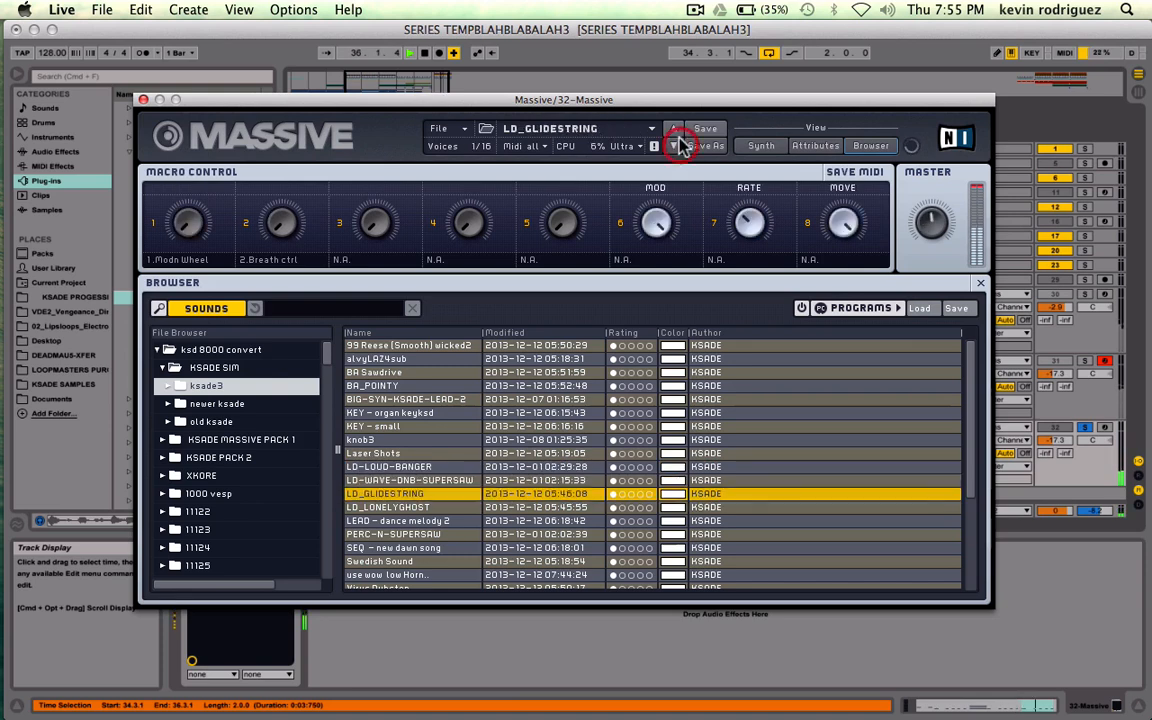
pyautogui.click(675, 132)
pyautogui.click(675, 132)
pyautogui.click(675, 132)
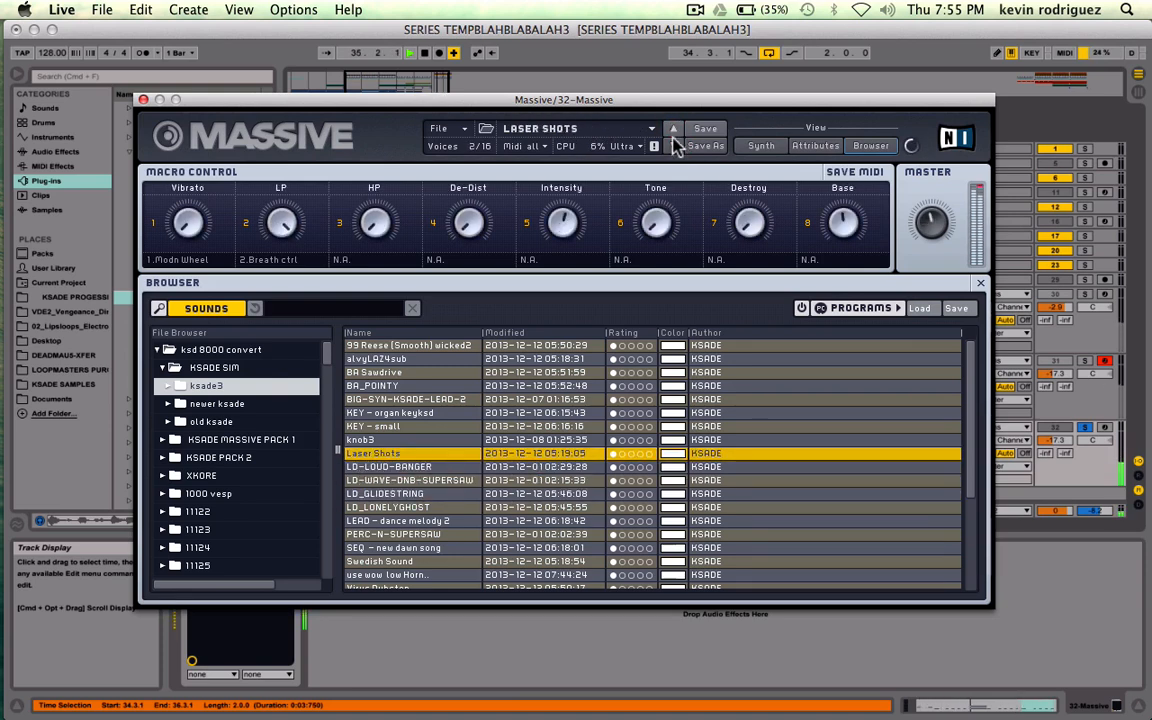
pyautogui.click(675, 146)
pyautogui.click(675, 146)
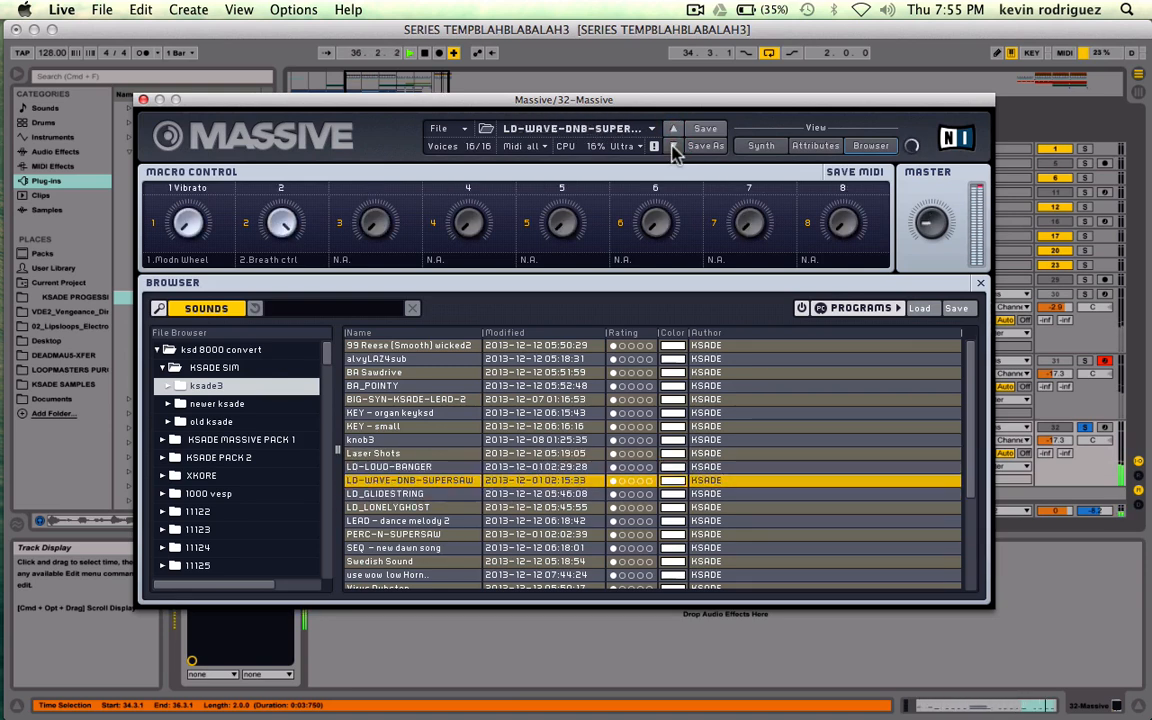
pyautogui.click(675, 146)
pyautogui.click(675, 146)
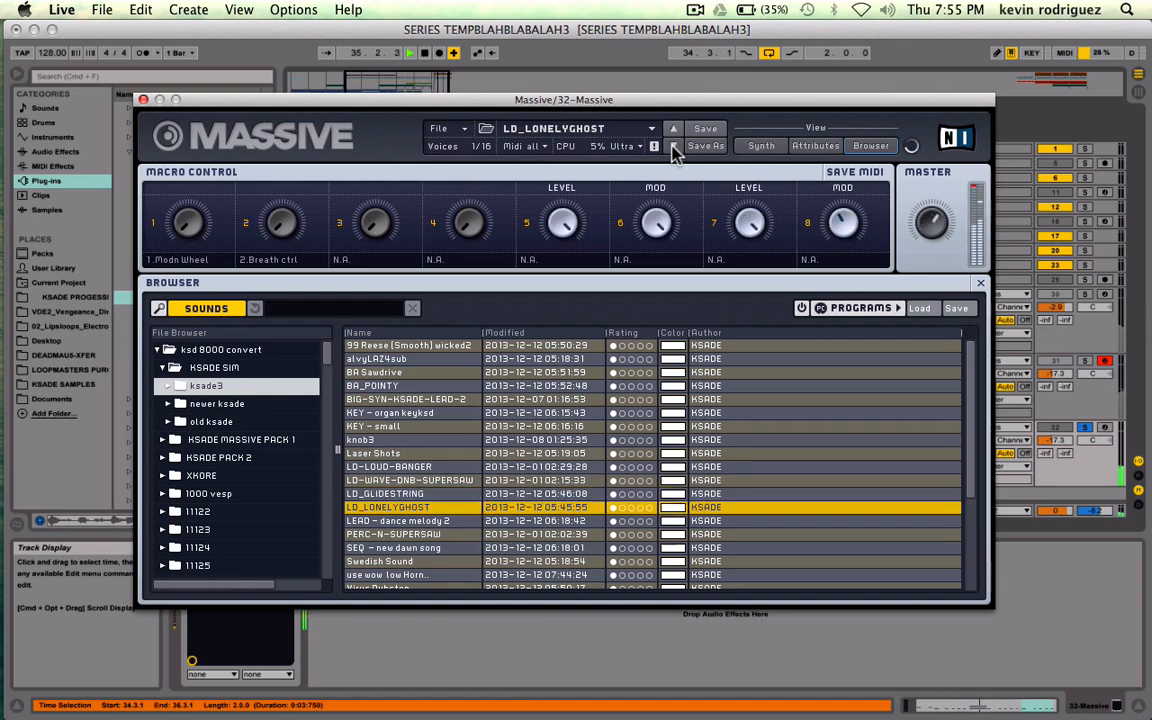
pyautogui.click(675, 146)
pyautogui.click(675, 146)
pyautogui.click(675, 146)
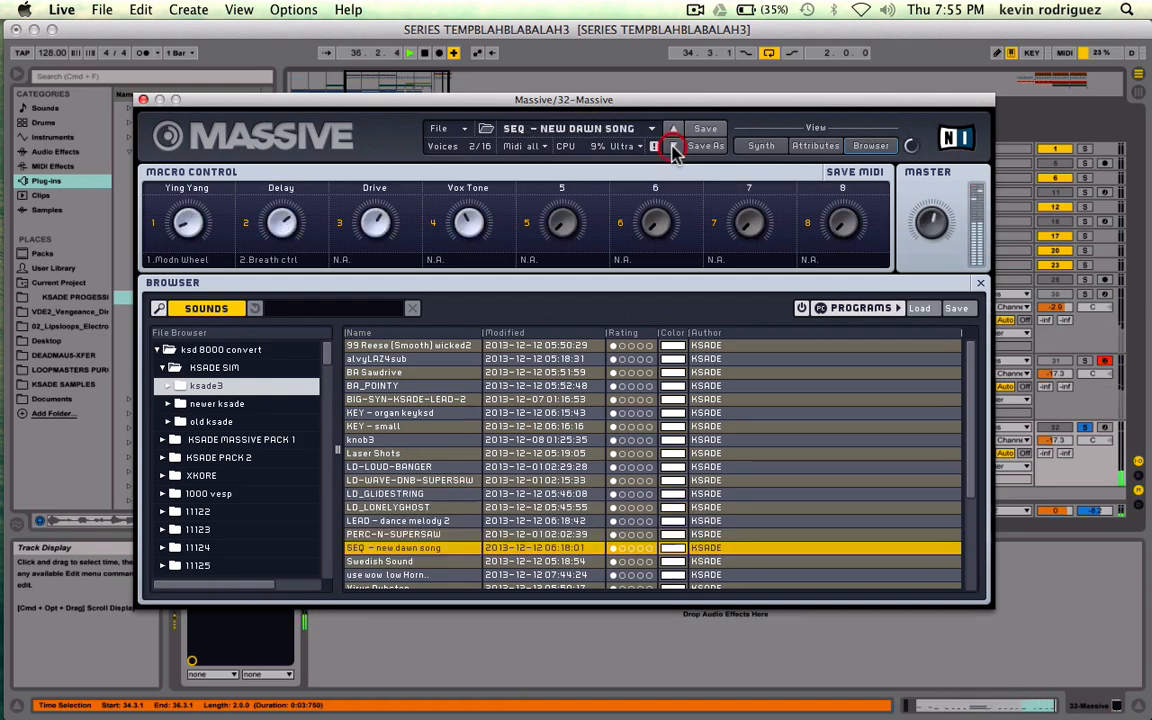
pyautogui.click(675, 146)
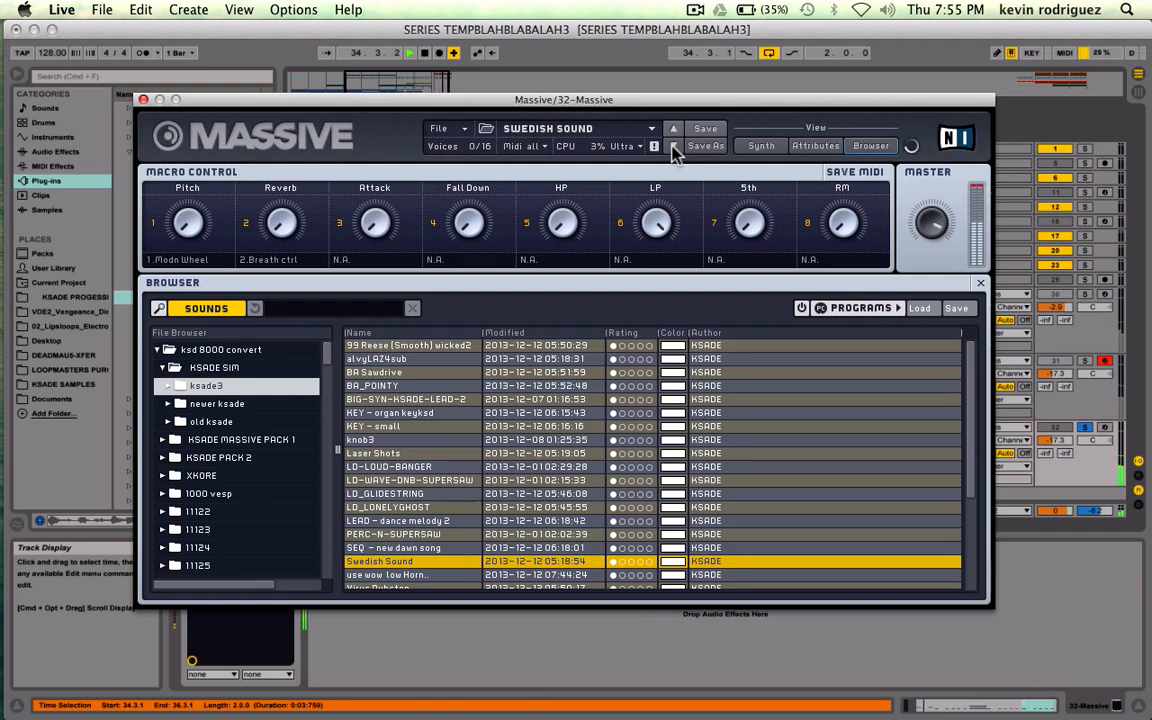
pyautogui.click(675, 146)
pyautogui.click(675, 146)
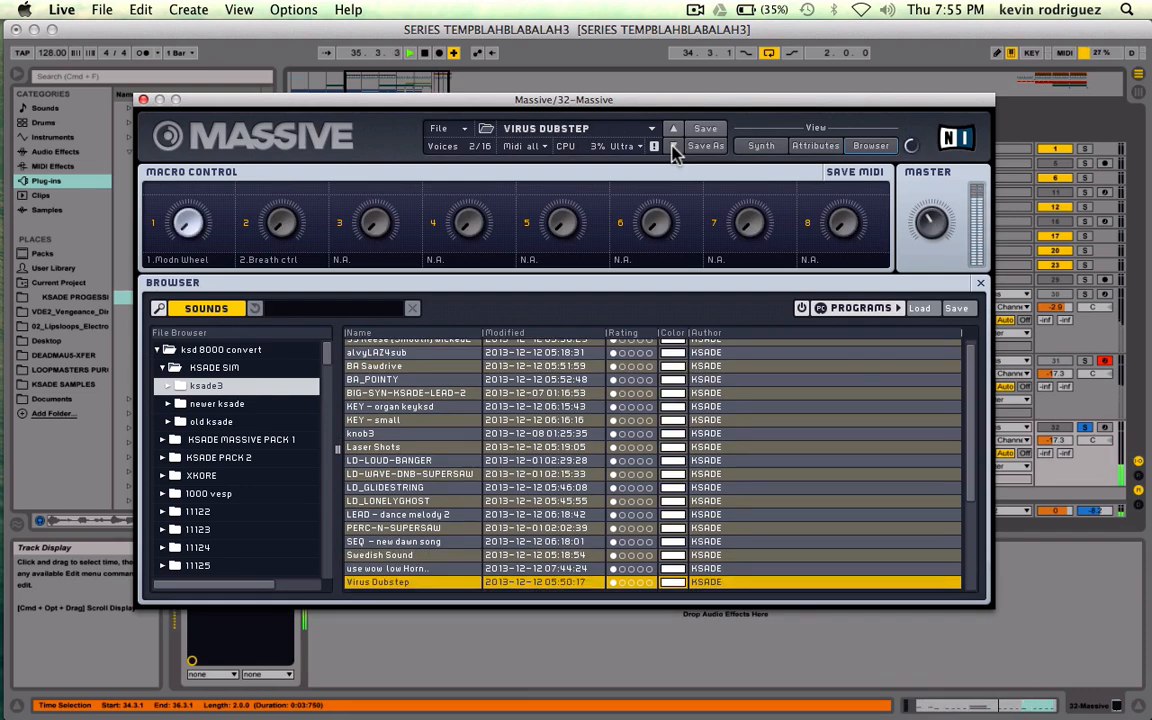
pyautogui.click(675, 146)
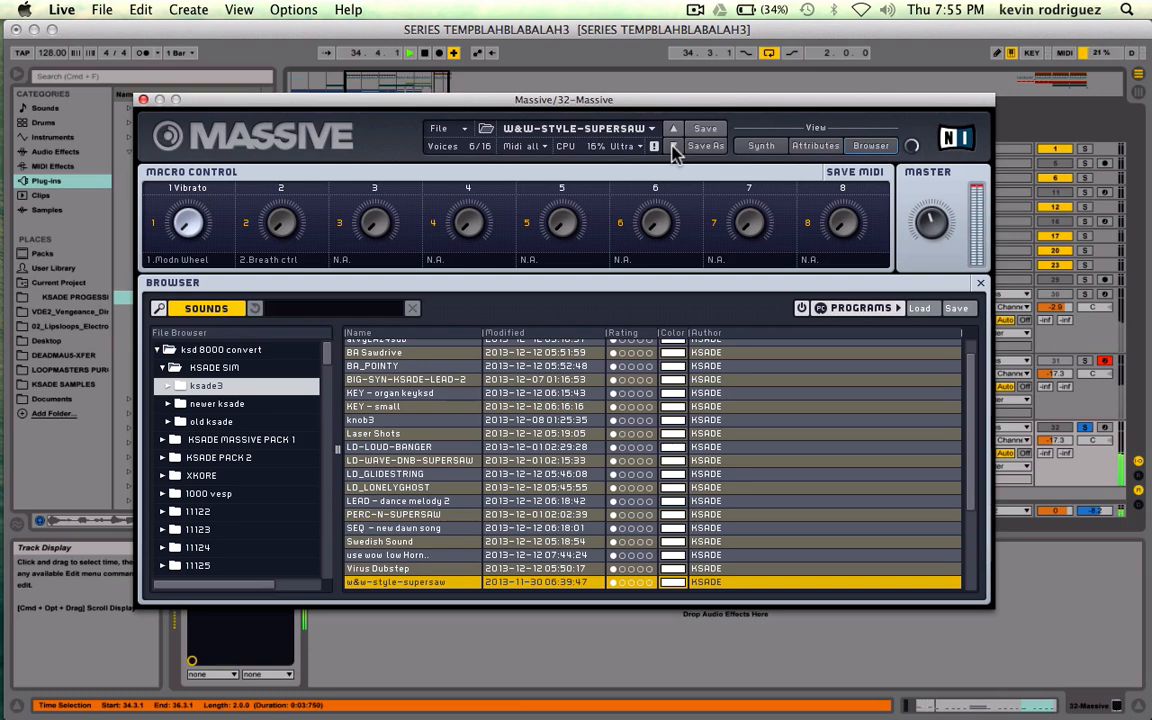
pyautogui.click(675, 146)
pyautogui.click(675, 146)
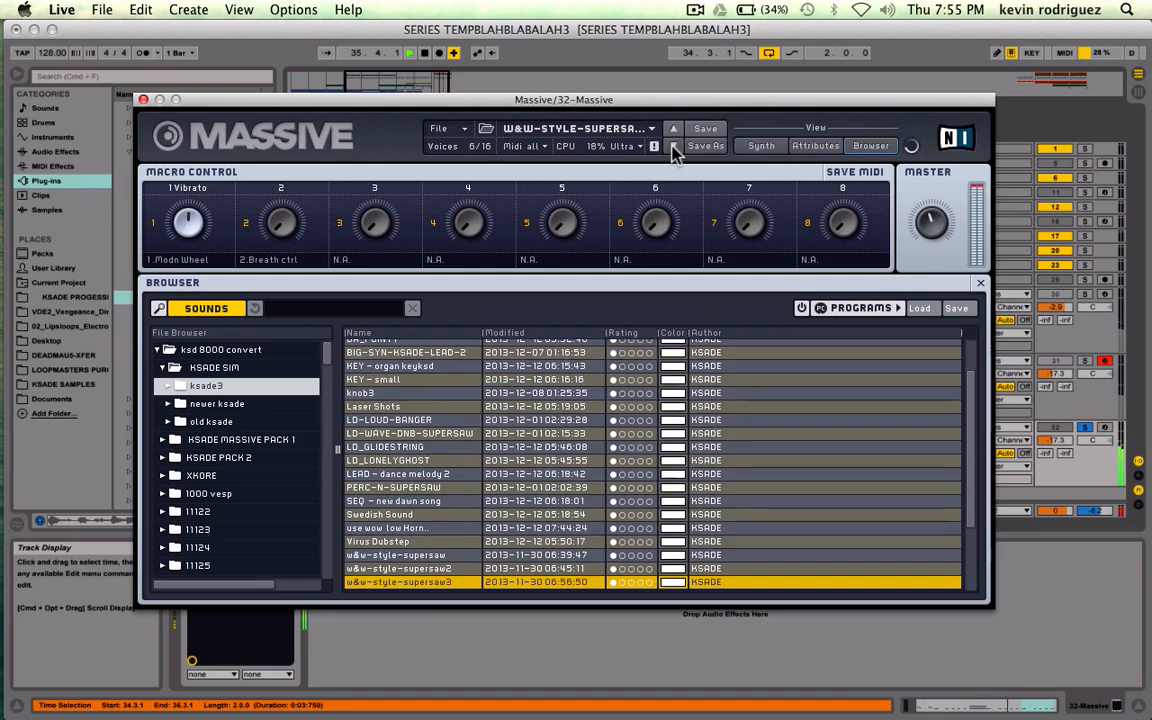
pyautogui.click(675, 146)
pyautogui.click(675, 146)
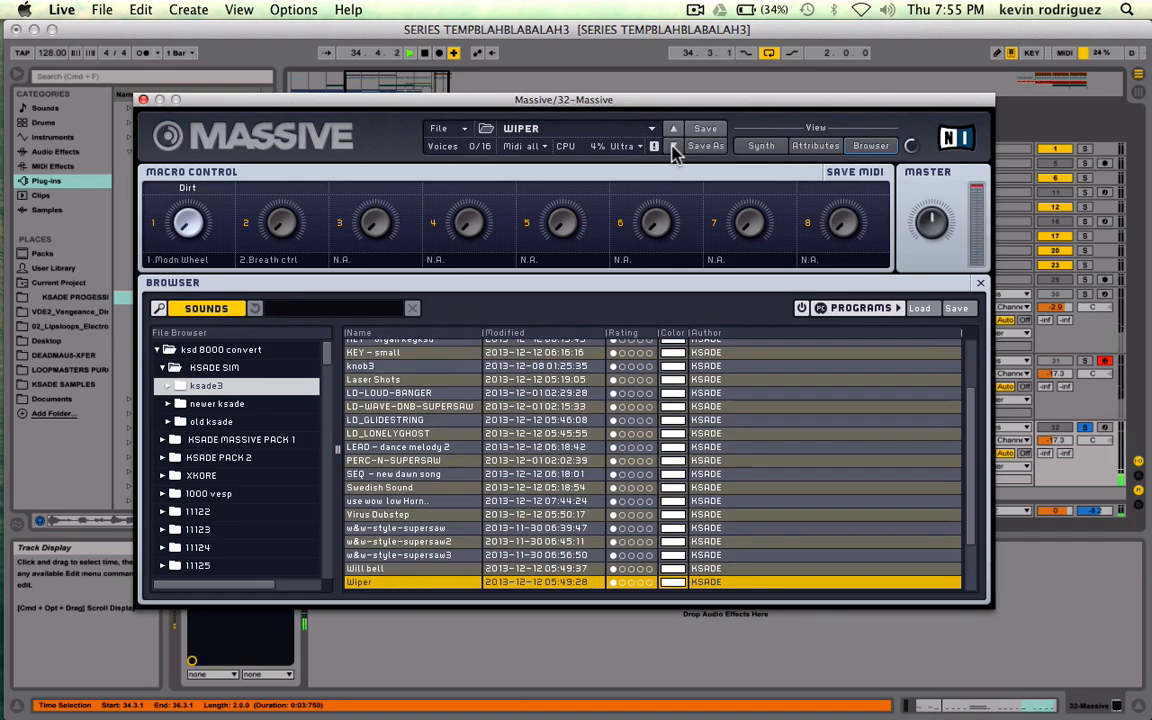
pyautogui.click(675, 146)
pyautogui.click(675, 146)
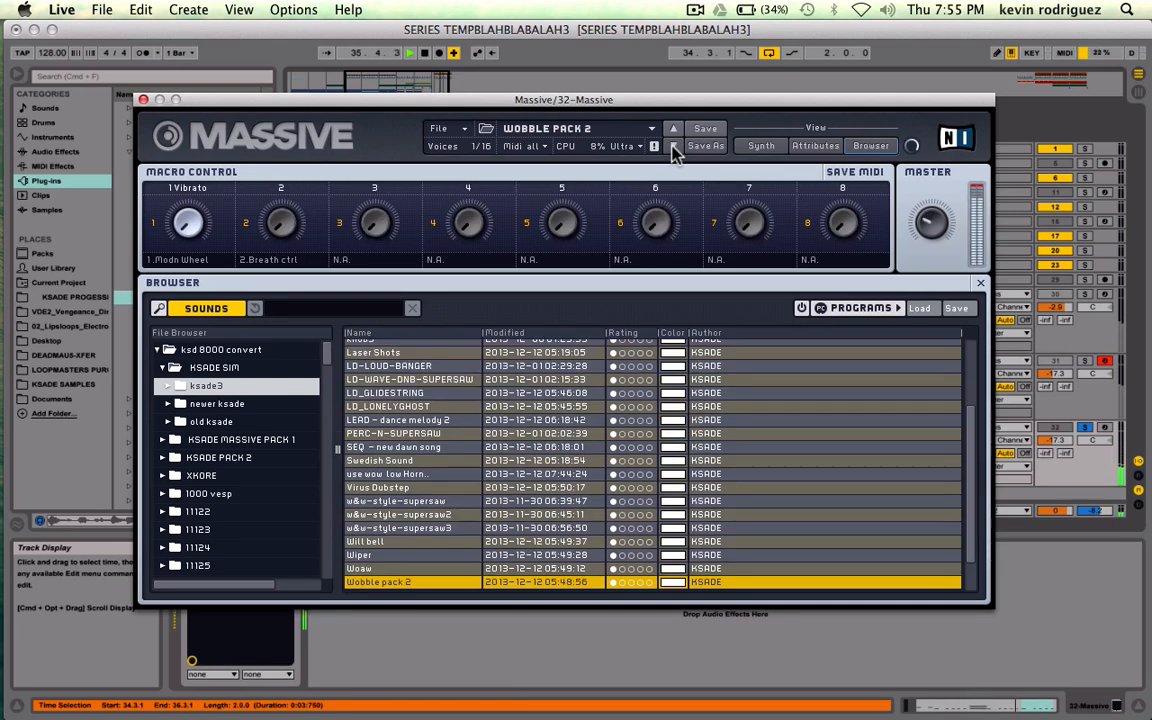
pyautogui.click(675, 146)
pyautogui.click(675, 146)
pyautogui.click(675, 146)
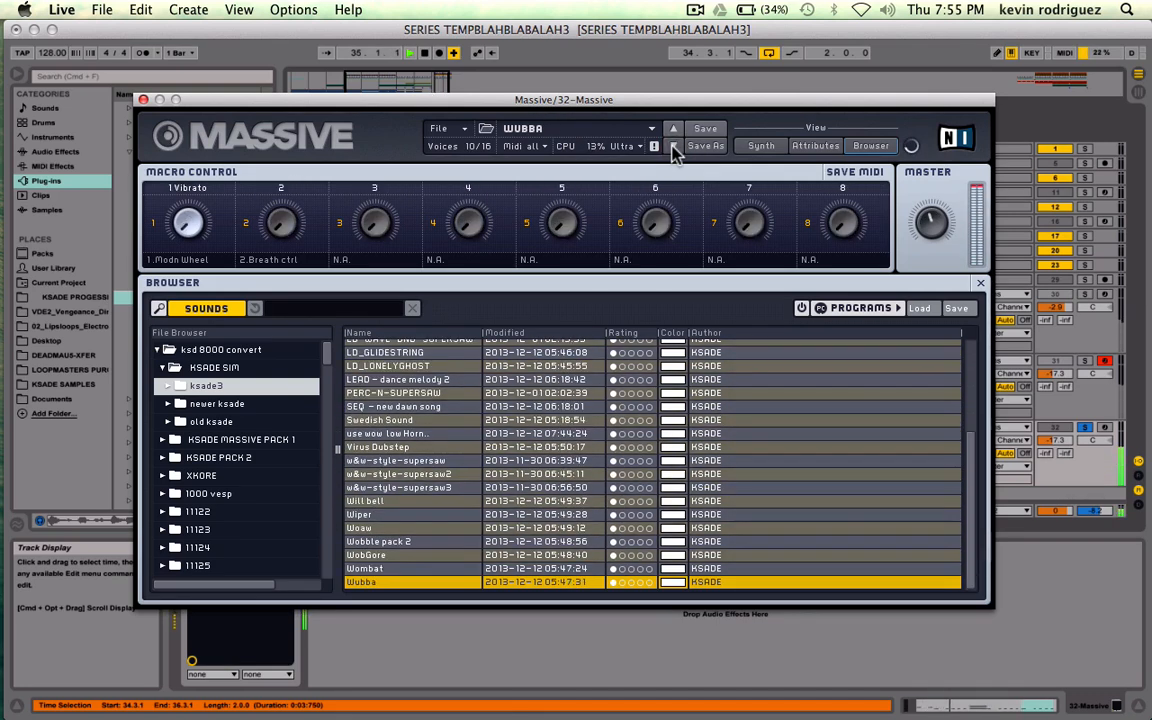
pyautogui.click(675, 146)
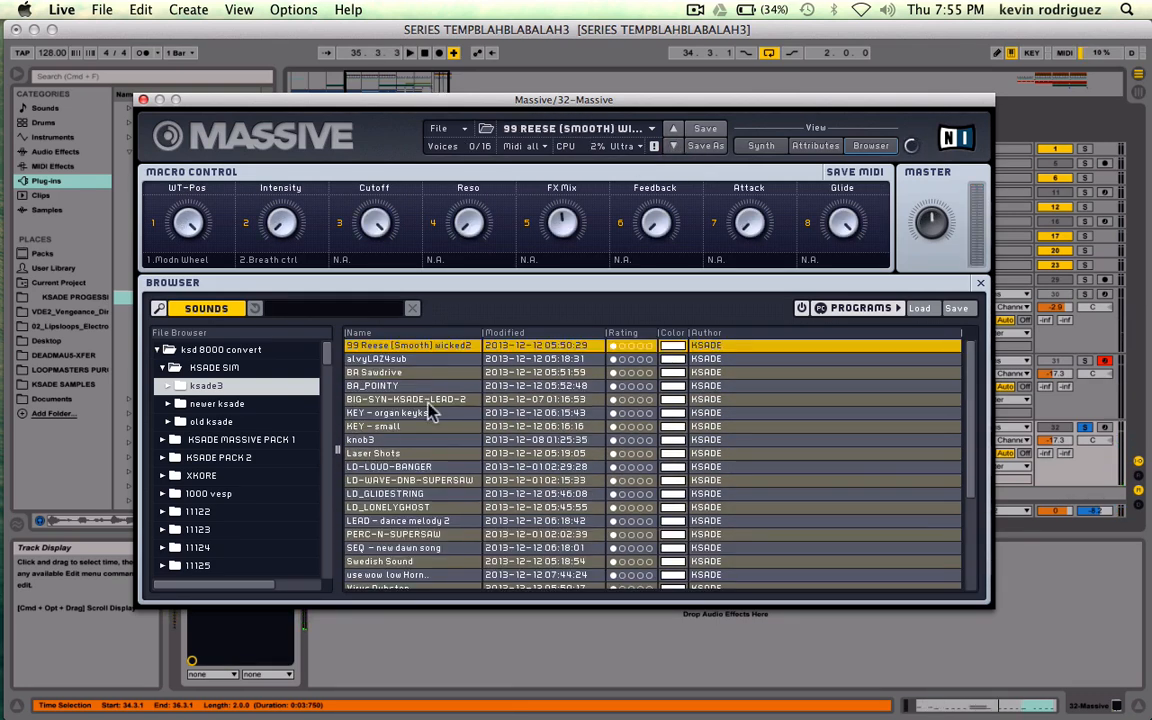
pyautogui.moveTo(929, 233); pyautogui.dragTo(928, 254)
pyautogui.press('space')
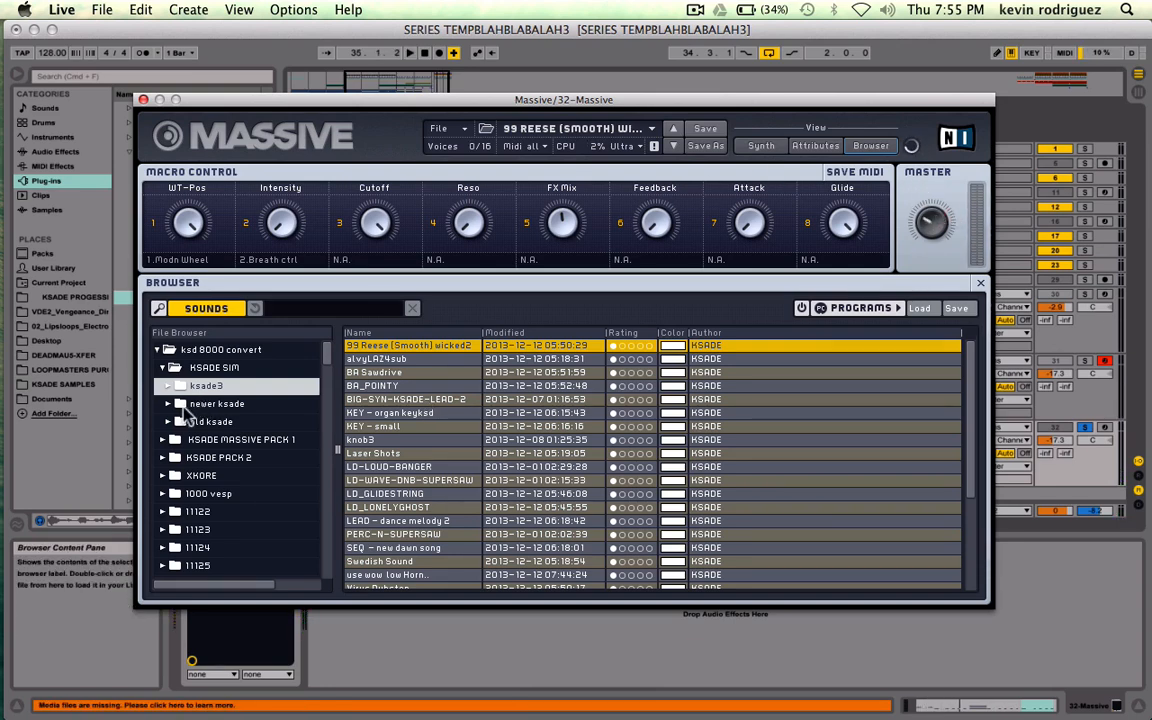
# - Load the PLAY HIGH N FAST2 preset from the newer ksade folder and turn up macro controls 2 and 1
pyautogui.click(185, 404)
pyautogui.doubleClick(389, 346)
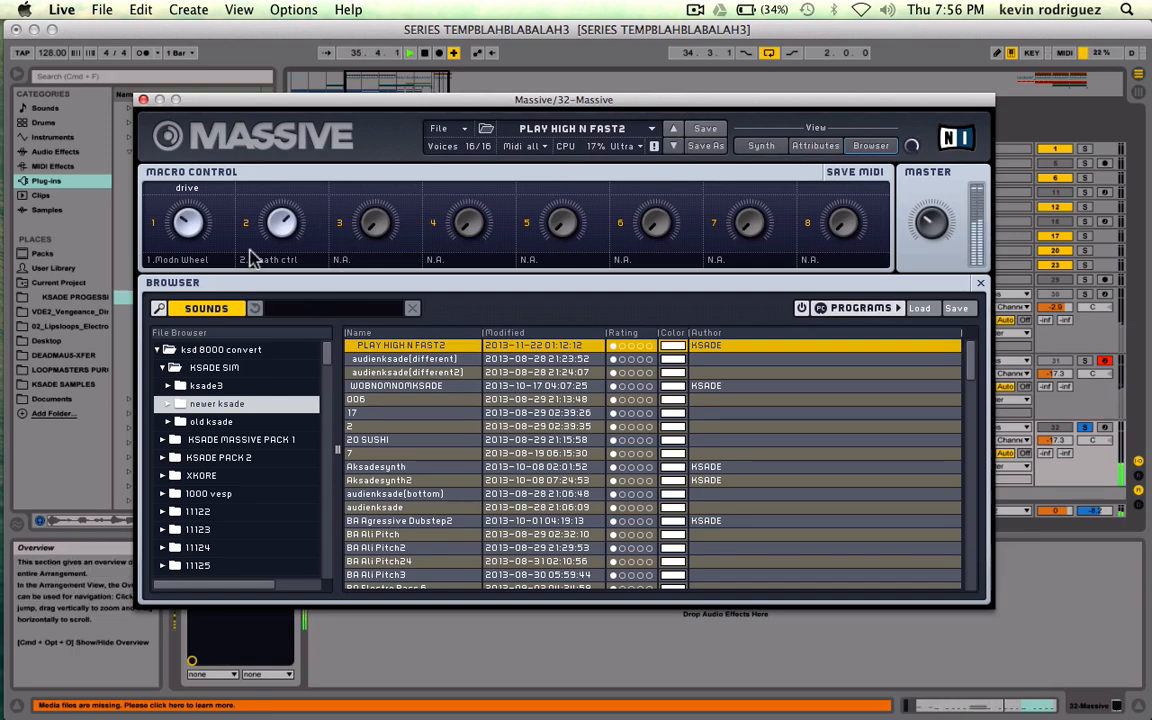
pyautogui.moveTo(280, 228); pyautogui.dragTo(274, 188)
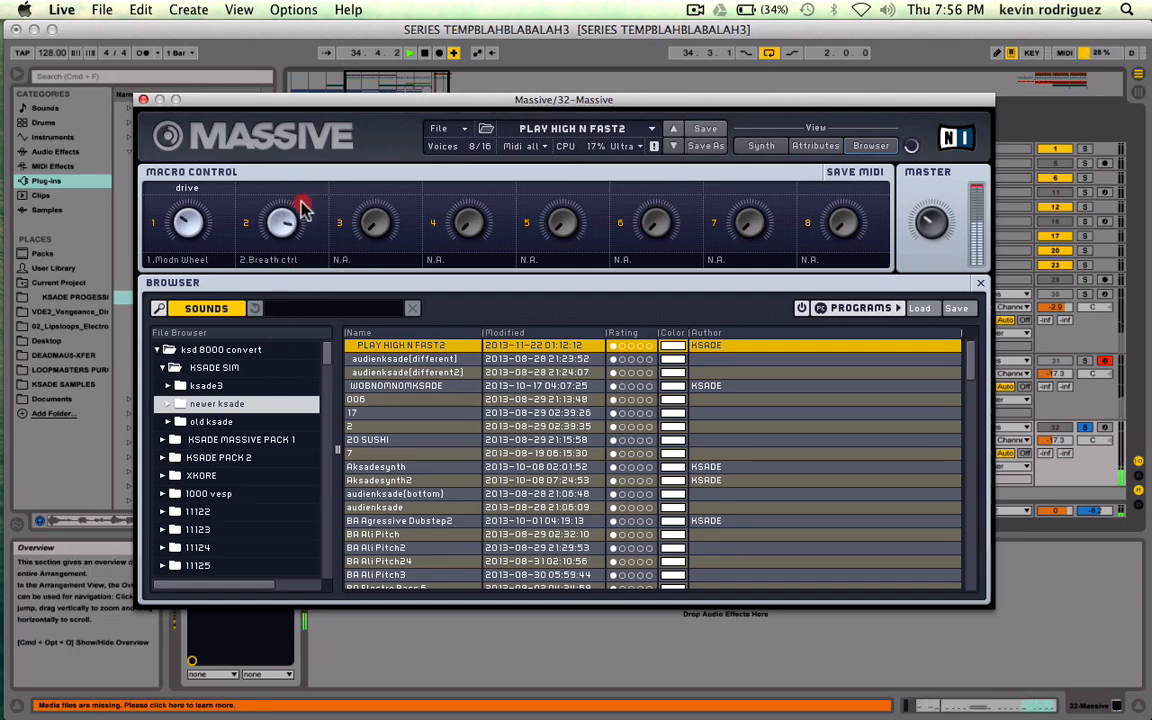
pyautogui.moveTo(174, 228); pyautogui.dragTo(168, 191)
# - In the synth view, keep OSC2's pitch at 0.00 and set the OSC3 and modulation oscillator pitches to -12.00
pyautogui.click(761, 146)
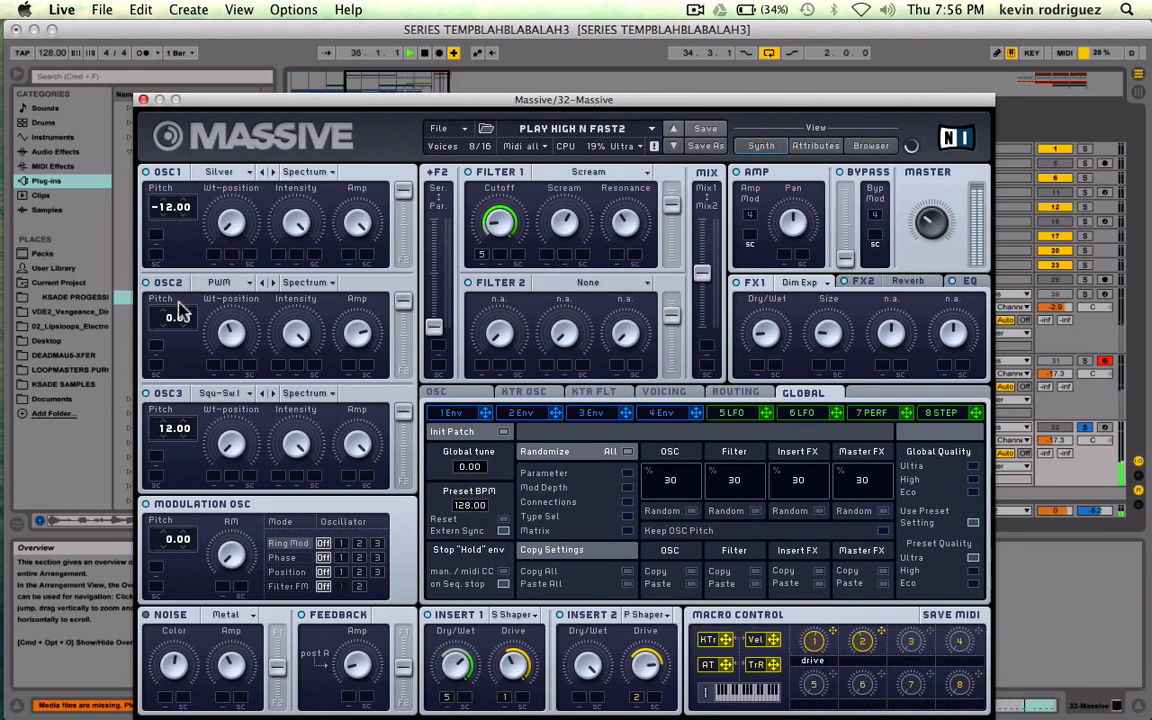
pyautogui.moveTo(174, 305); pyautogui.dragTo(176, 325)
pyautogui.moveTo(175, 440)
pyautogui.mouseDown()
pyautogui.moveTo(181, 410)
pyautogui.moveTo(172, 452)
pyautogui.moveTo(178, 428)
pyautogui.mouseUp()
pyautogui.click(163, 541)
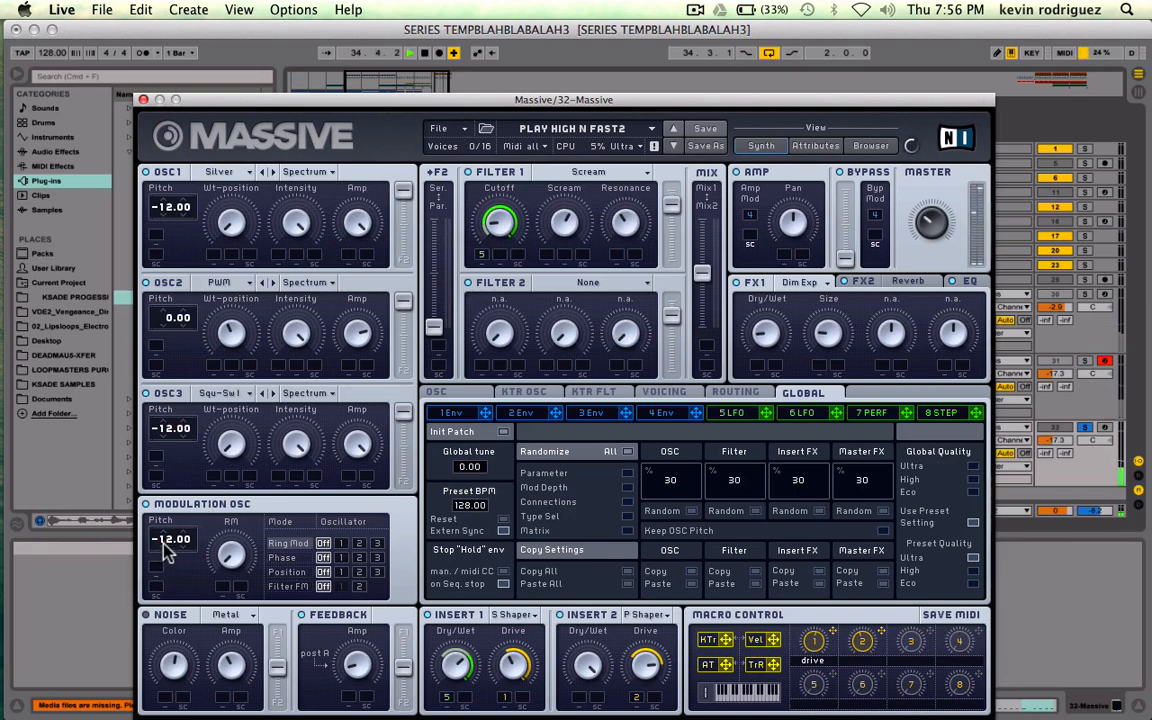
# - Change the wavetable mode of OSC3, OSC2 and OSC1 to Bend -/+, and play the clip briefly
pyautogui.click(309, 395)
pyautogui.press('space')
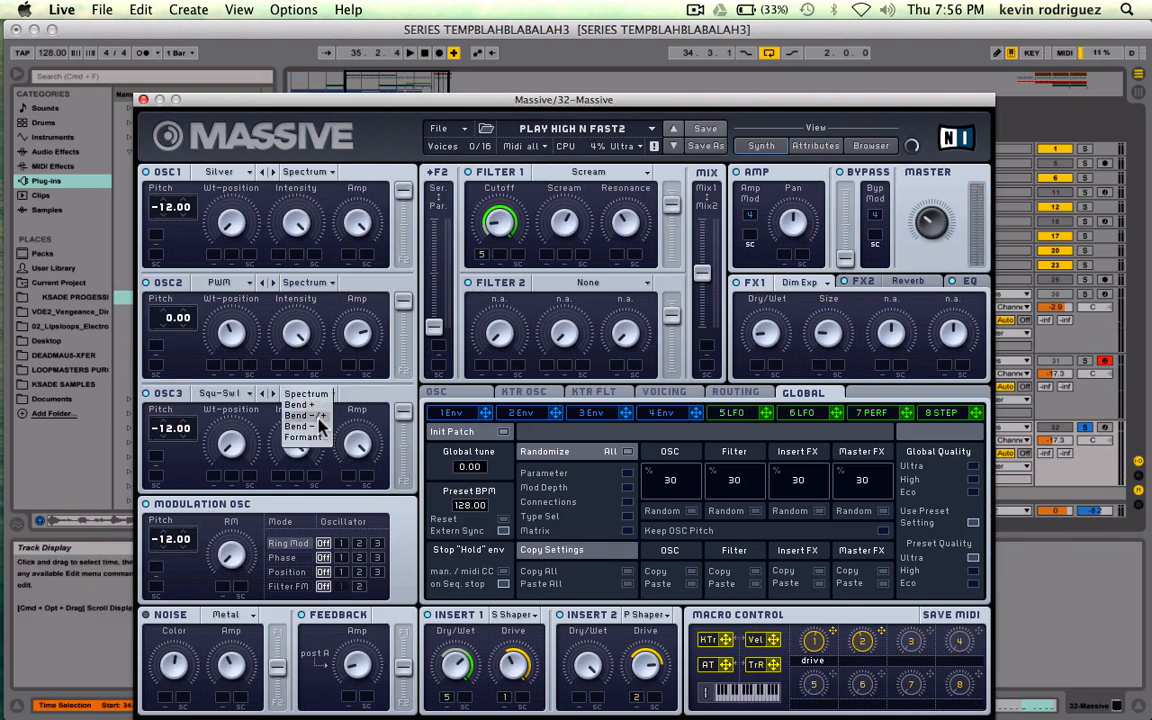
pyautogui.click(311, 283)
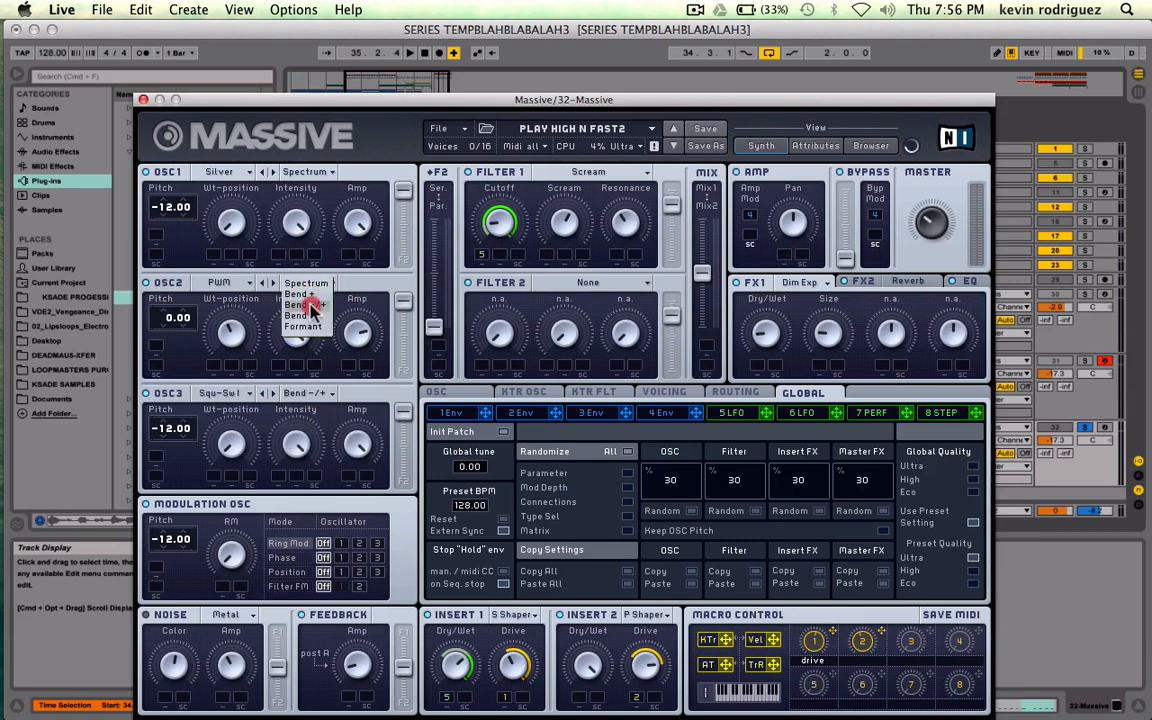
pyautogui.click(324, 172)
pyautogui.click(290, 190)
pyautogui.press('space')
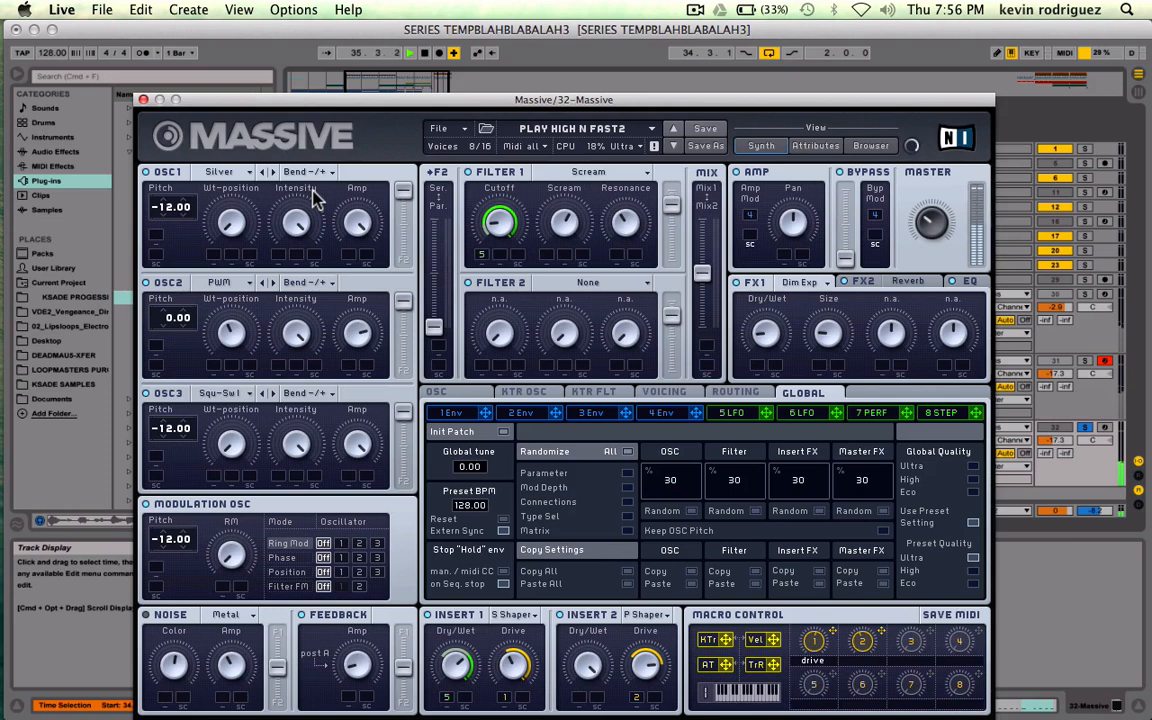
pyautogui.press('space')
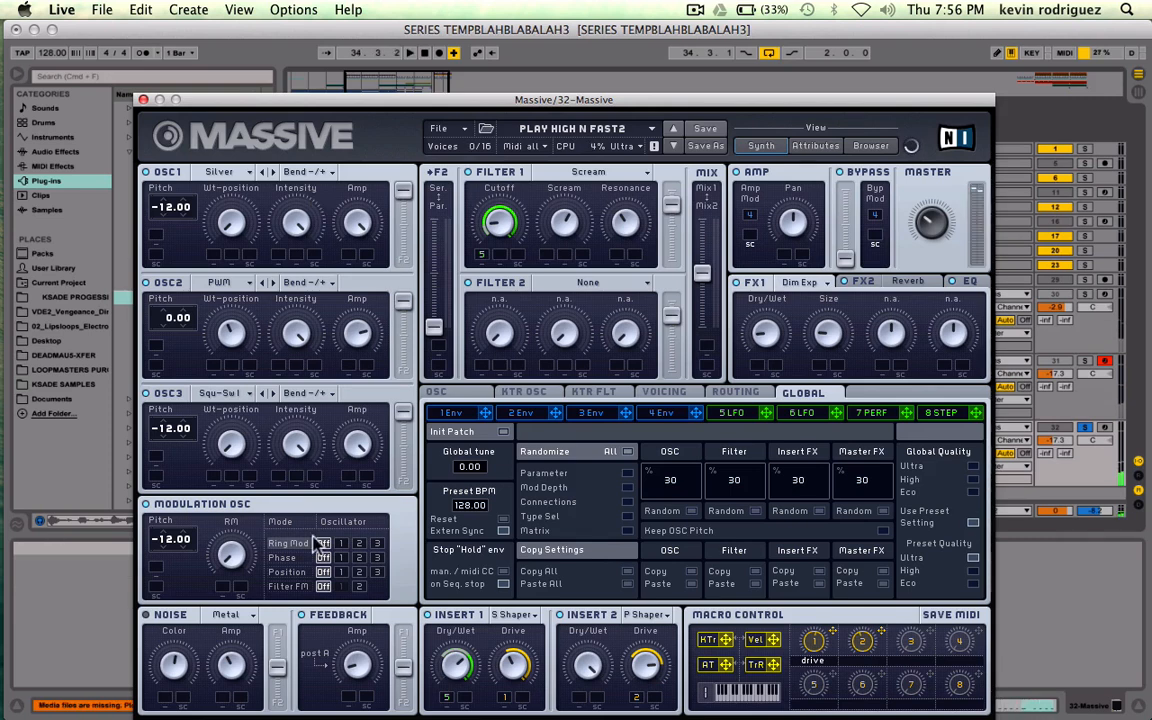
# - Play the clip and use the modulation oscillator for phase modulation, trying oscillator 1 before settling on oscillator 2
pyautogui.click(341, 557)
pyautogui.press('space')
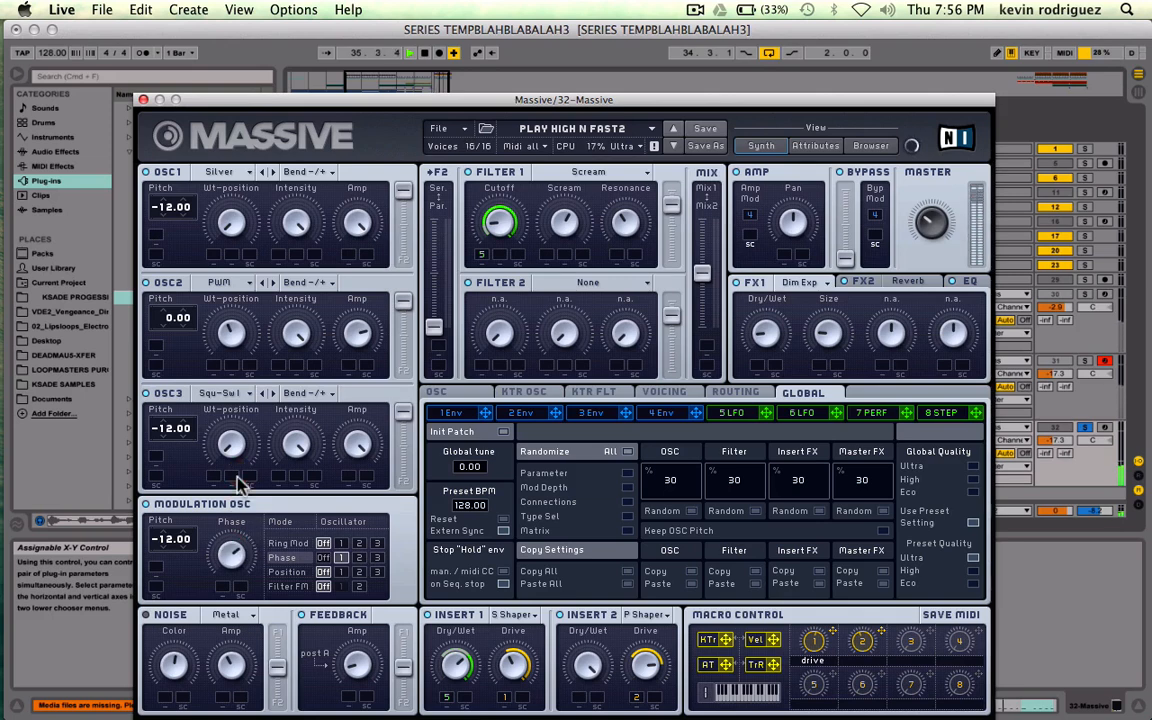
pyautogui.click(359, 557)
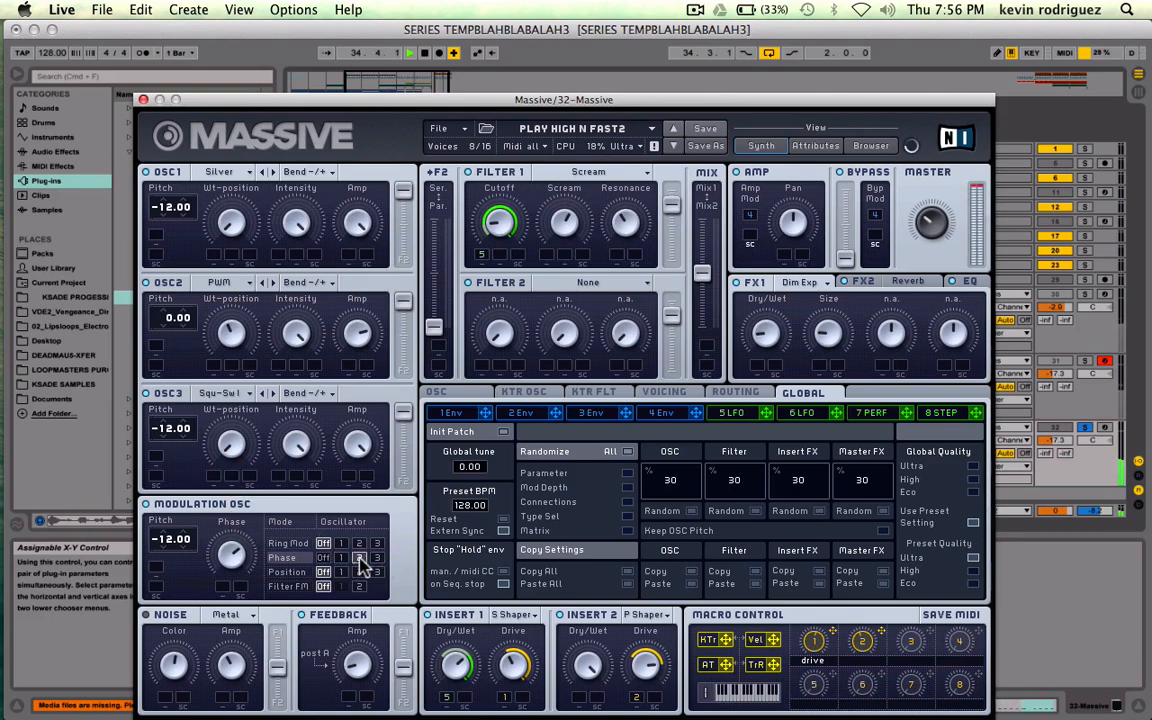
# - Turn on Restart via Gate and set the start phases of Osc1, Osc2 and Osc3 to about 20, 90 and 260 degrees
pyautogui.click(440, 391)
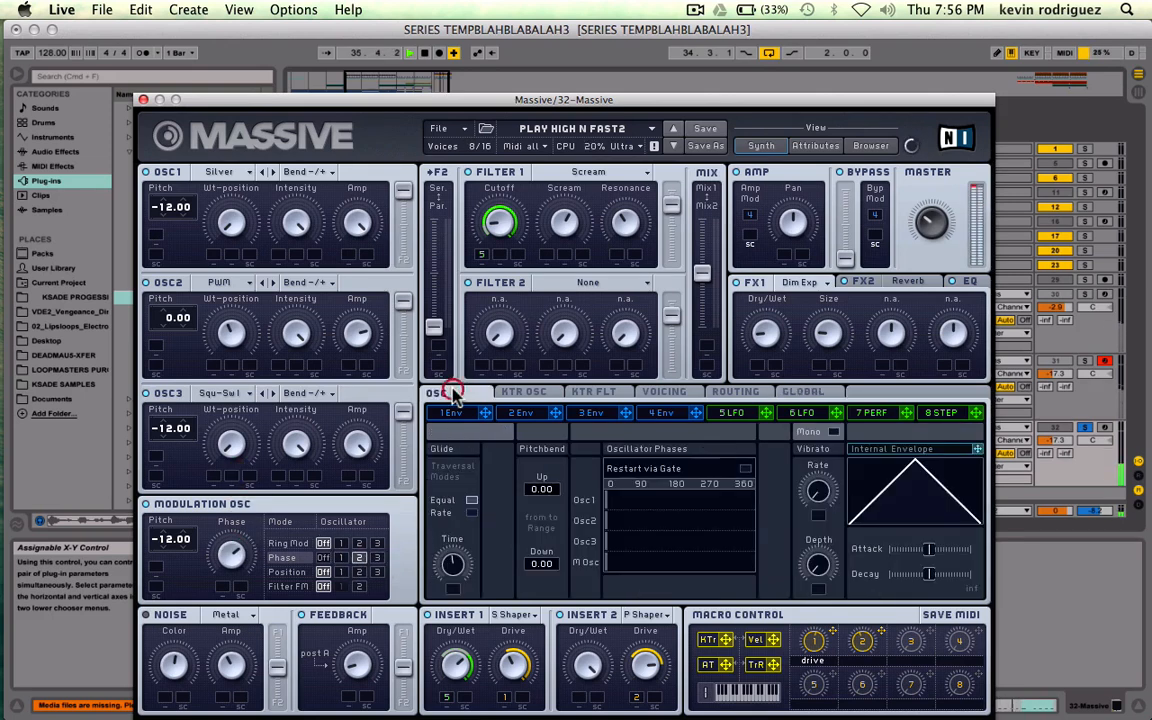
pyautogui.press('space')
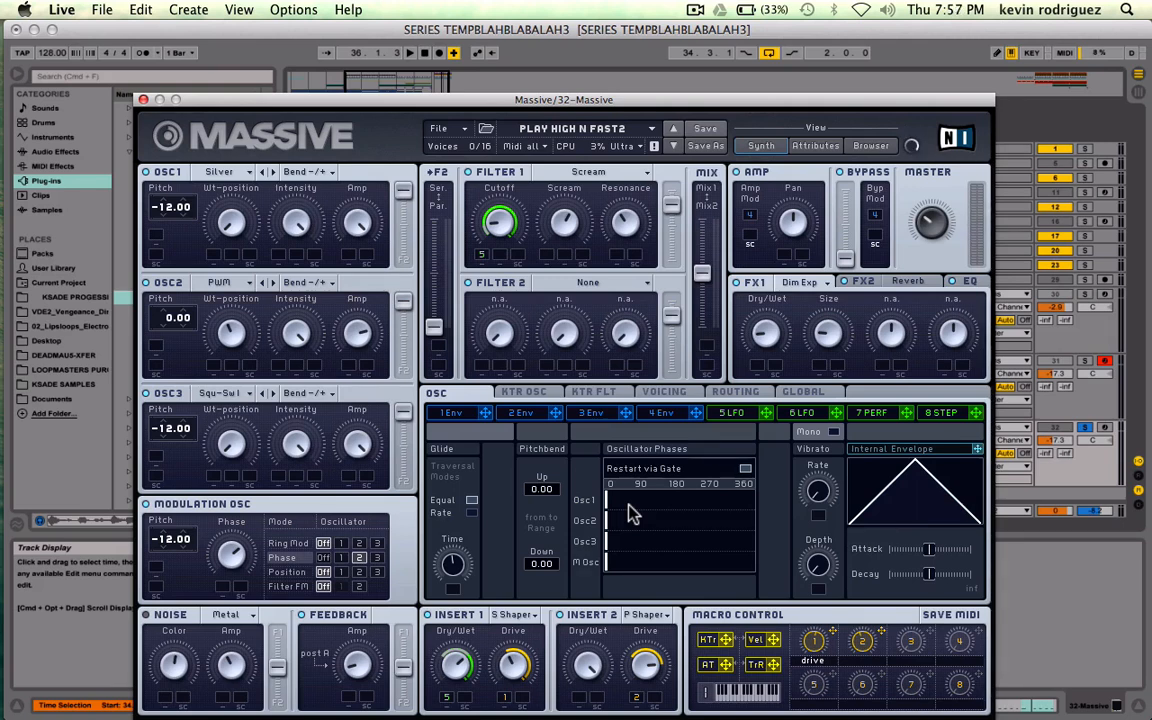
pyautogui.moveTo(623, 504)
pyautogui.mouseDown()
pyautogui.moveTo(757, 507)
pyautogui.moveTo(594, 510)
pyautogui.moveTo(723, 521)
pyautogui.moveTo(648, 530)
pyautogui.moveTo(748, 548)
pyautogui.moveTo(735, 548)
pyautogui.moveTo(627, 496)
pyautogui.moveTo(735, 501)
pyautogui.moveTo(616, 500)
pyautogui.mouseUp()
# - Play the clip and adjust macro controls 2 and 1 by ear
pyautogui.press('space')
pyautogui.moveTo(866, 647); pyautogui.dragTo(873, 556)
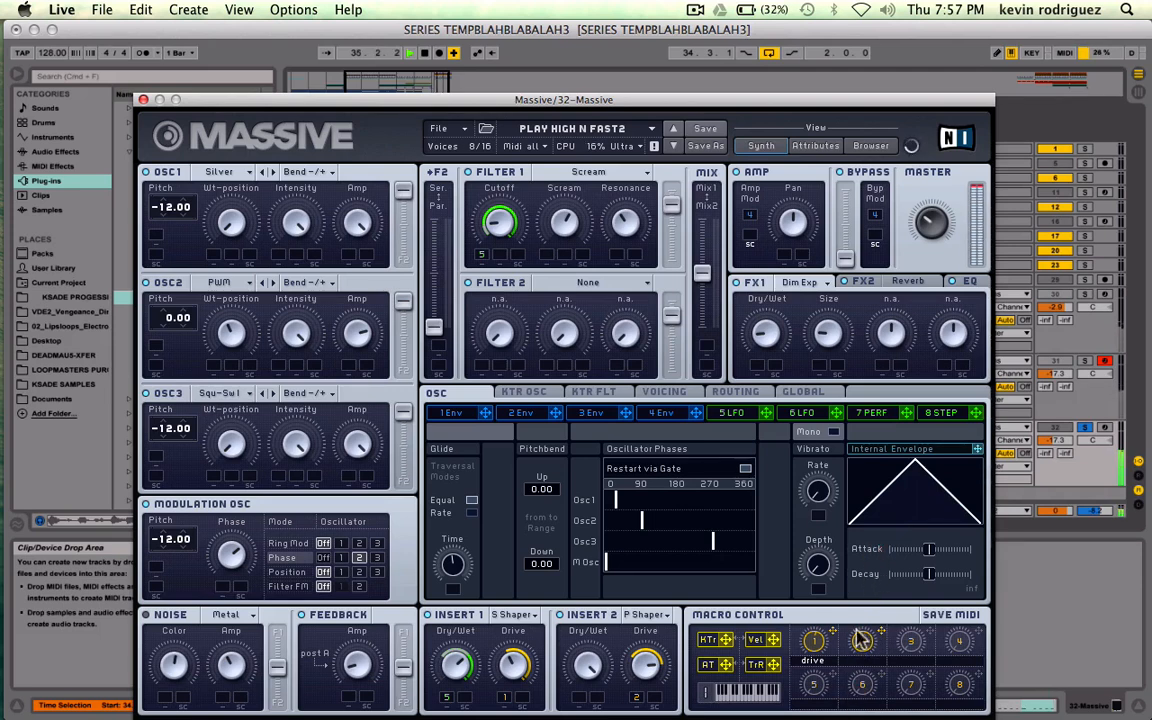
pyautogui.moveTo(822, 646); pyautogui.dragTo(845, 594)
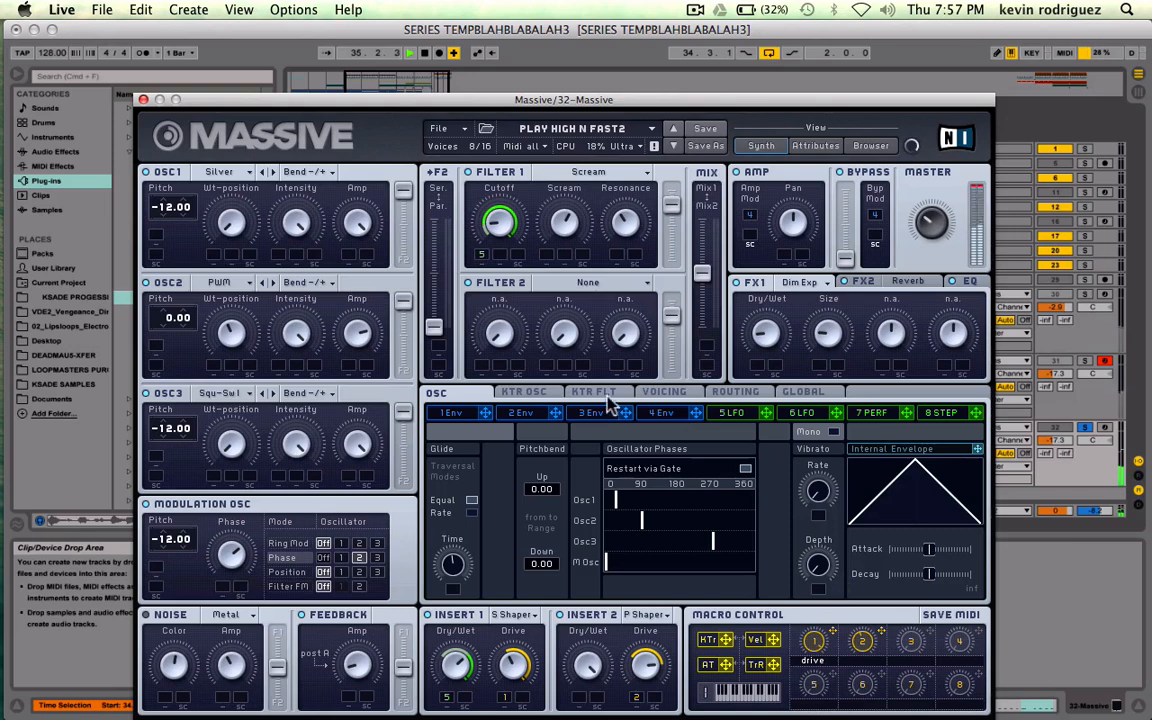
# - Set LFO 5's ratio to 1/8 and shift its curve crossfade slightly from the sine toward the saw curve during playback
pyautogui.click(735, 413)
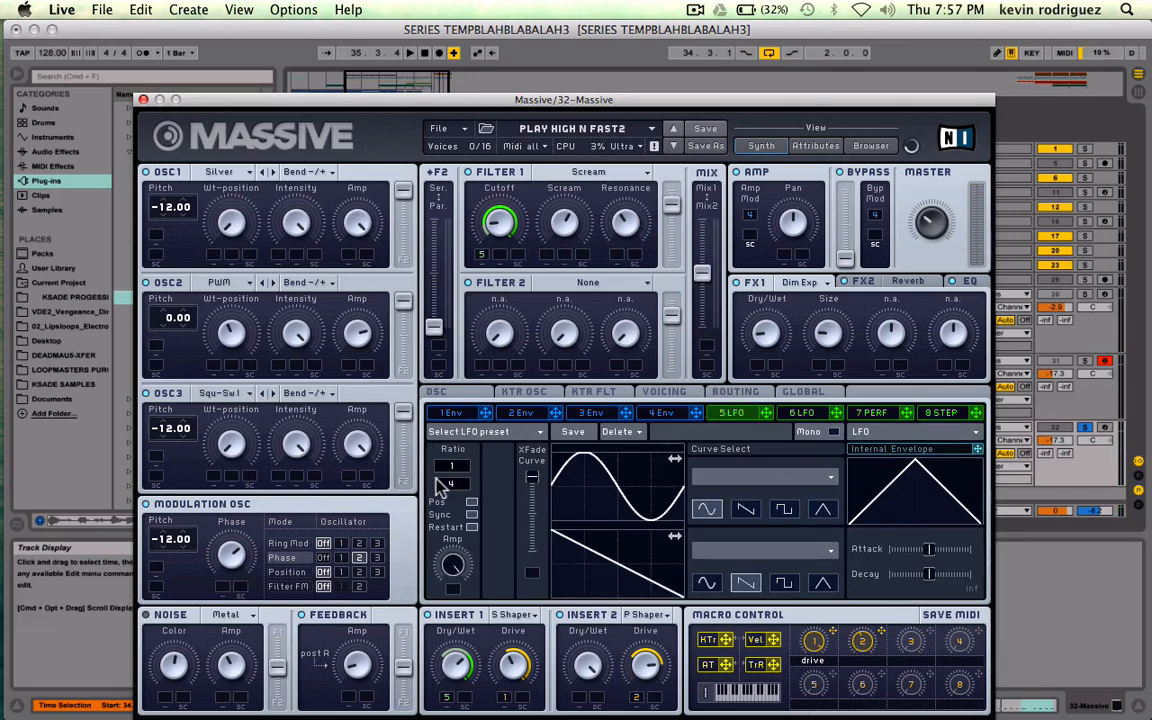
pyautogui.press('space')
pyautogui.moveTo(460, 486); pyautogui.dragTo(540, 515)
pyautogui.moveTo(453, 484); pyautogui.dragTo(456, 479)
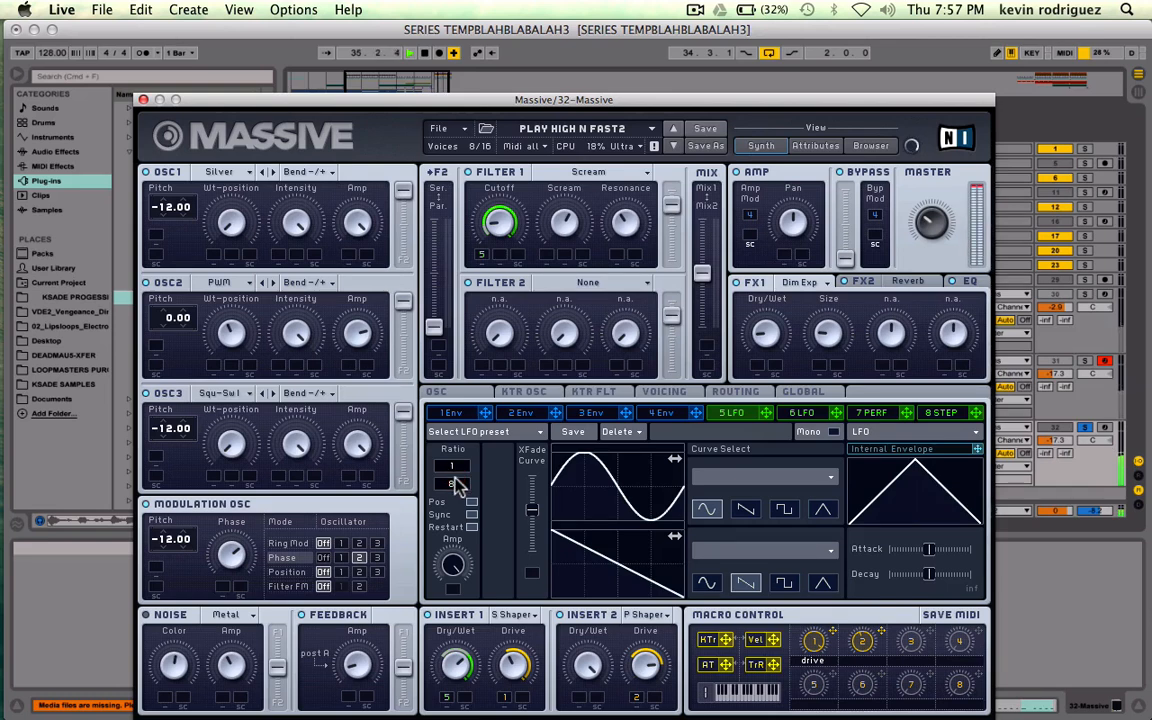
pyautogui.moveTo(532, 508); pyautogui.dragTo(549, 489)
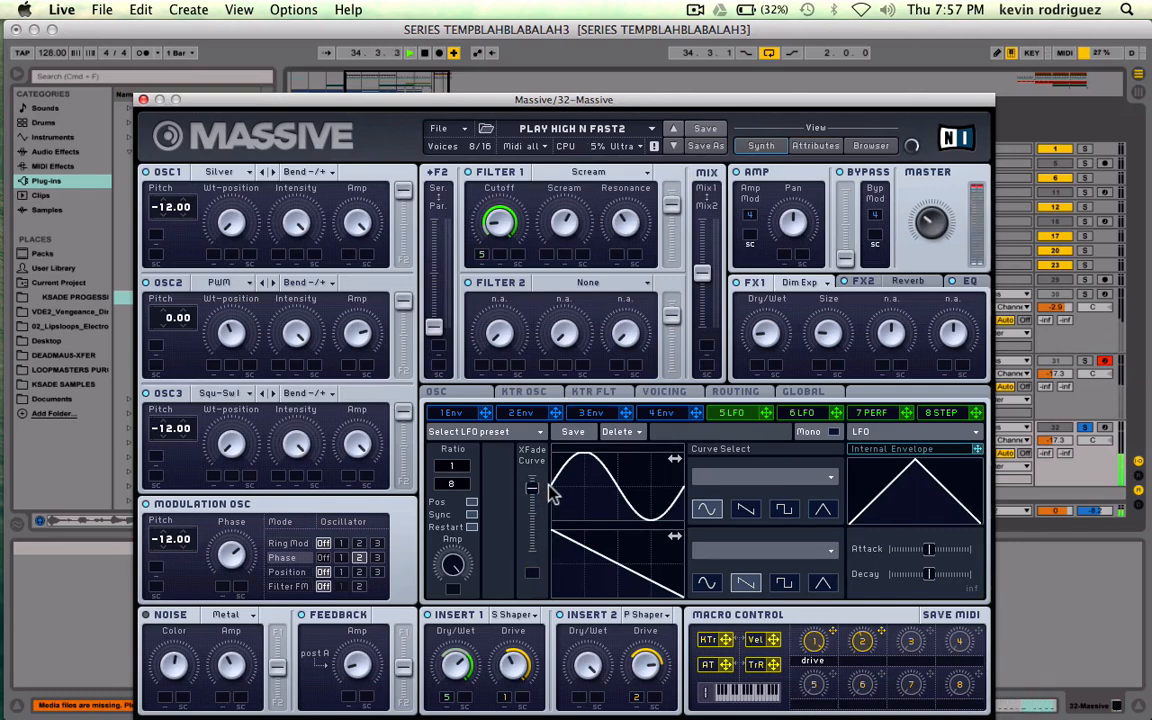
pyautogui.press('space')
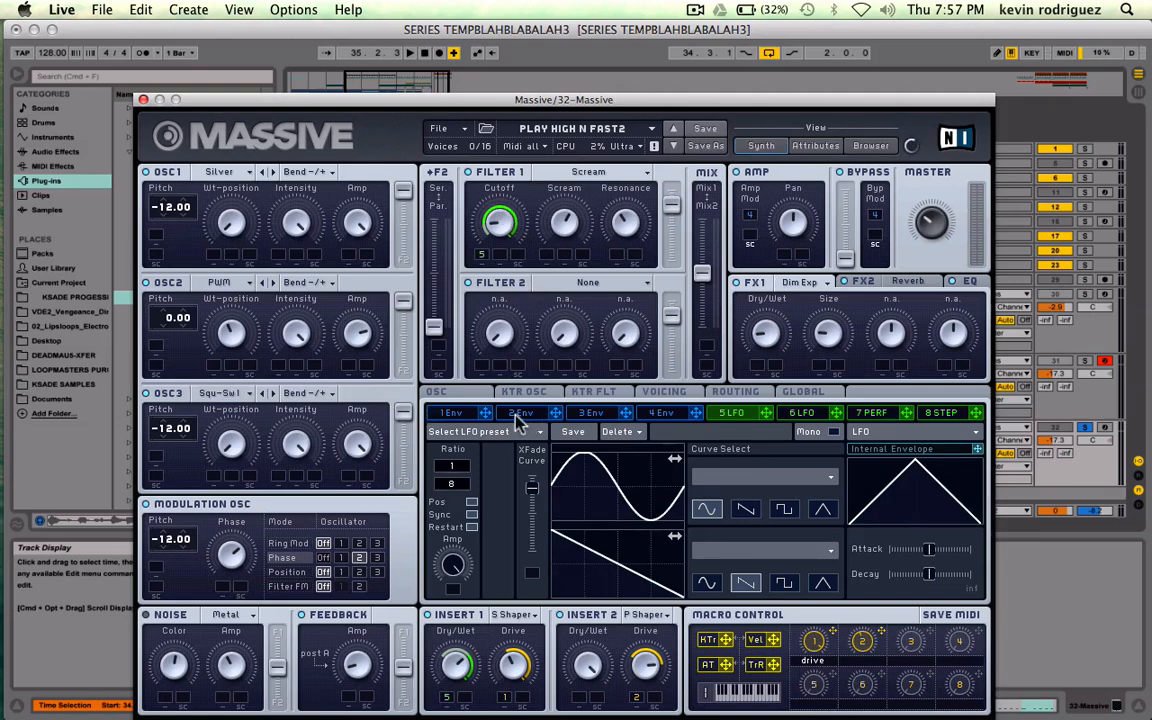
# - Assign envelope 1 to the pitch of OSC1, OSC2 and OSC3 with a modulation amount of 7.00 on each
pyautogui.click(484, 414)
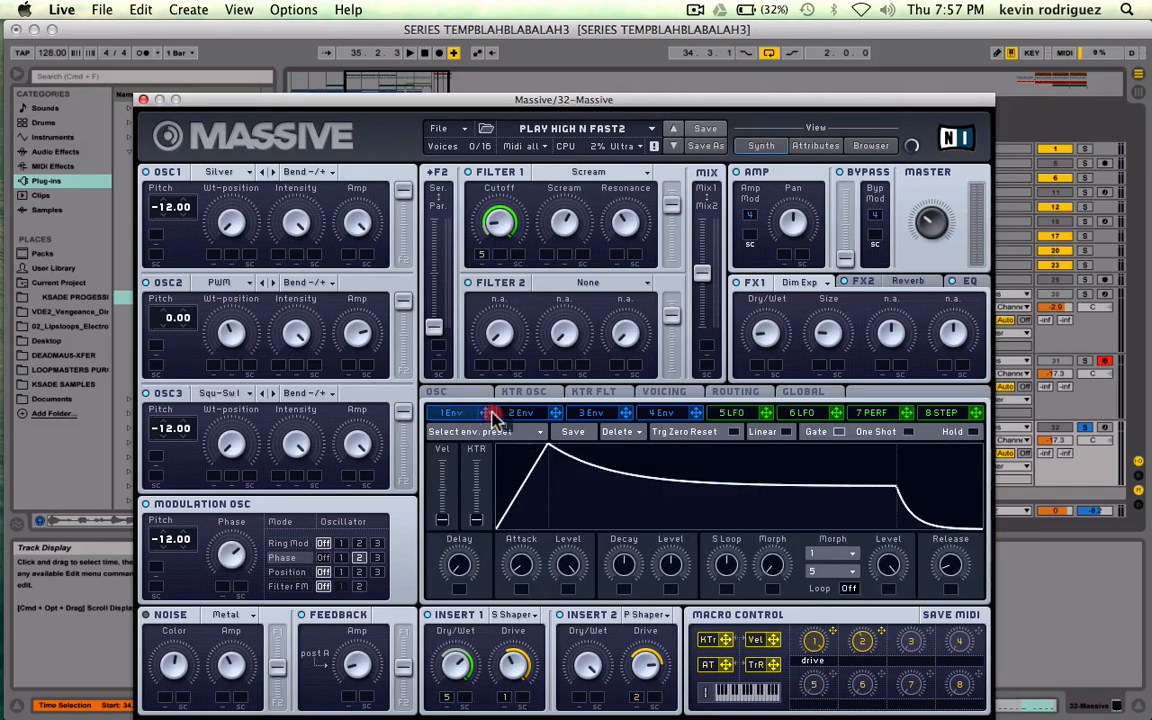
pyautogui.moveTo(484, 252); pyautogui.dragTo(482, 254)
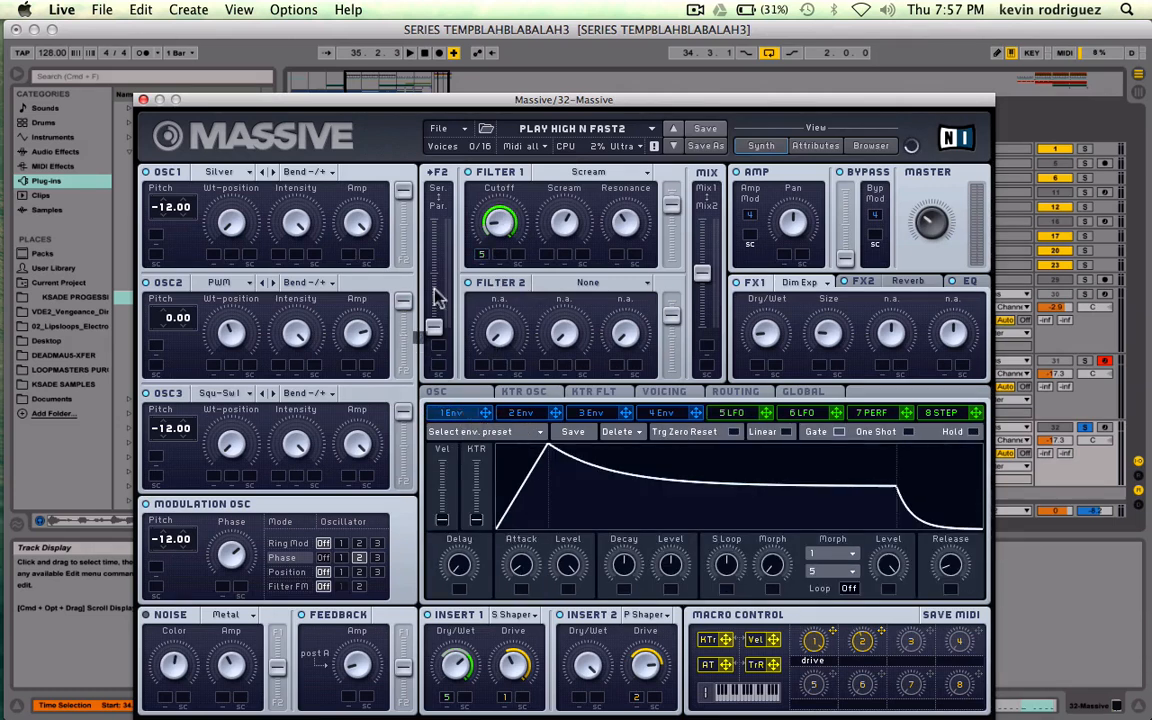
pyautogui.moveTo(201, 257); pyautogui.dragTo(156, 233)
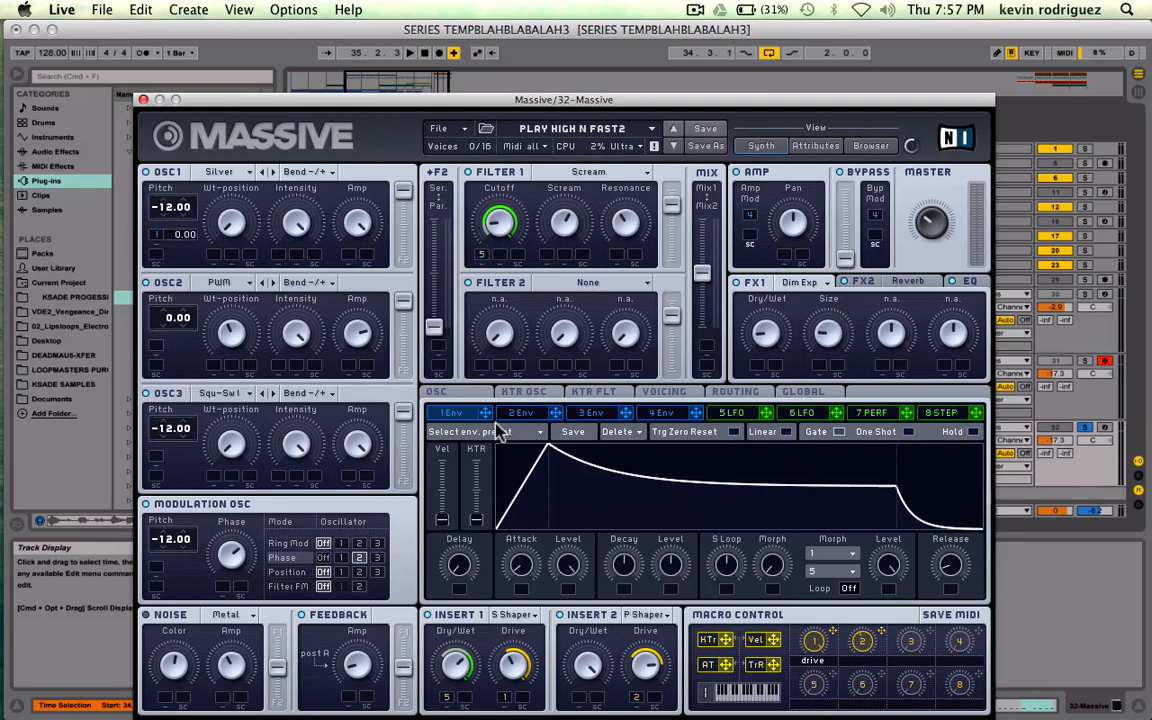
pyautogui.moveTo(488, 414); pyautogui.dragTo(156, 352)
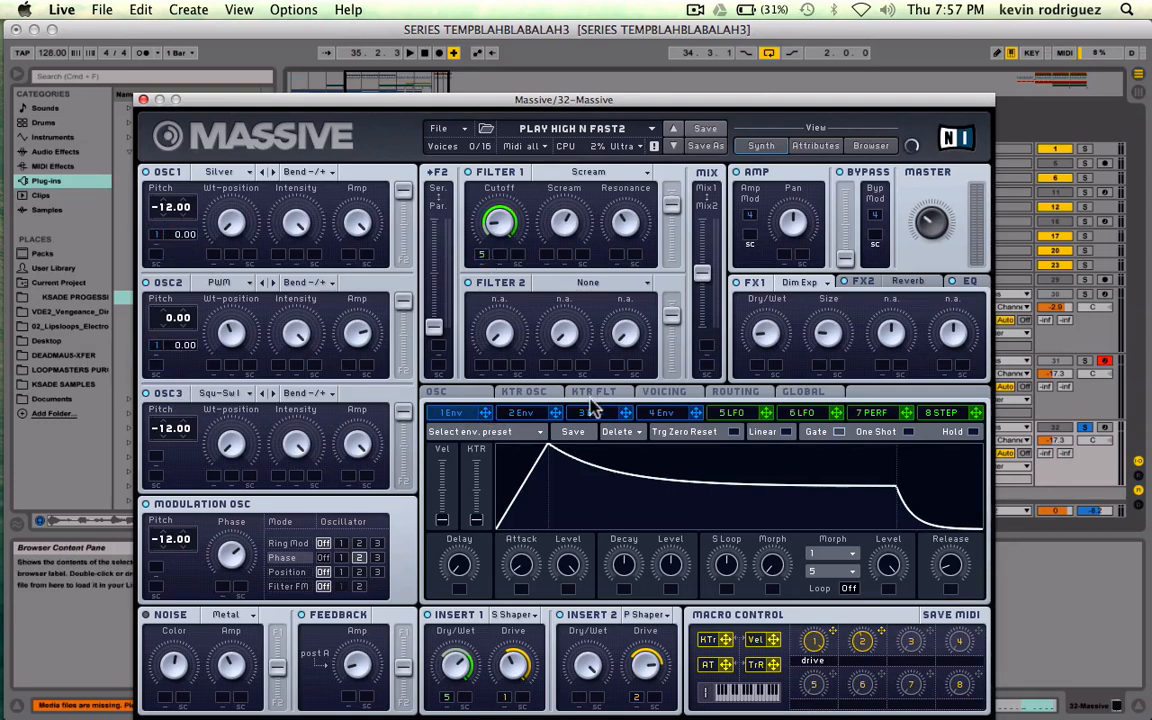
pyautogui.moveTo(592, 409); pyautogui.dragTo(186, 439)
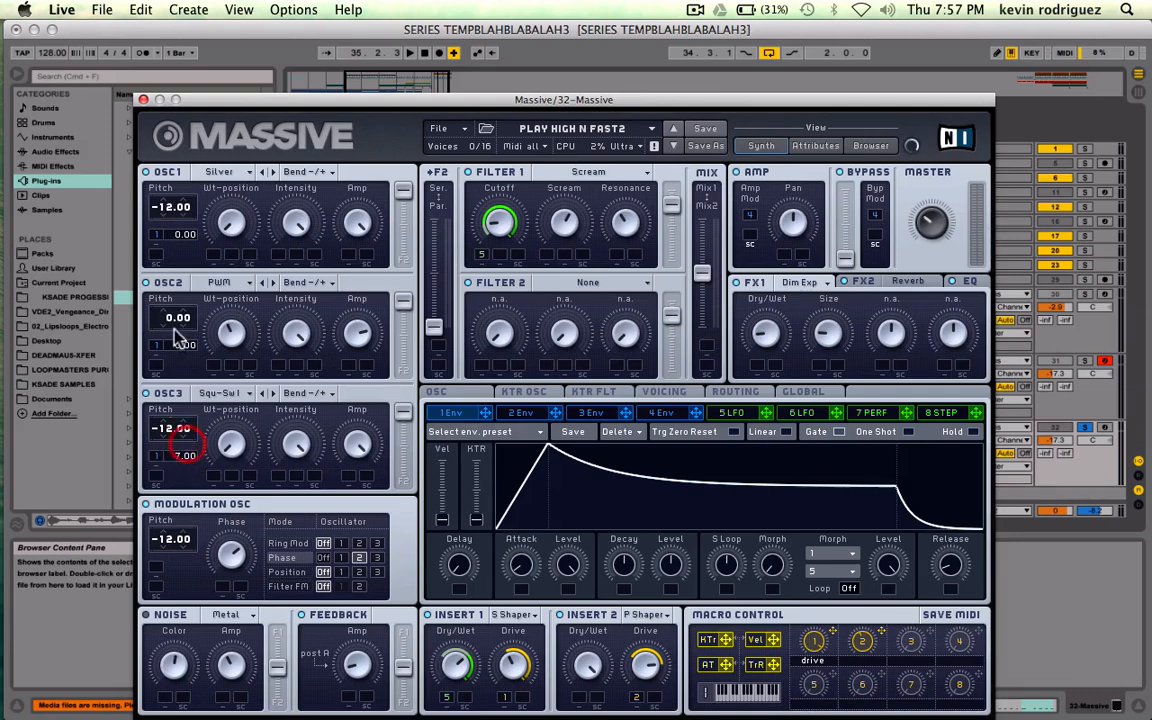
pyautogui.moveTo(180, 347)
pyautogui.mouseDown()
pyautogui.moveTo(183, 321)
pyautogui.moveTo(188, 340)
pyautogui.mouseUp()
pyautogui.moveTo(172, 232)
pyautogui.mouseDown()
pyautogui.moveTo(158, 214)
pyautogui.moveTo(191, 224)
pyautogui.mouseUp()
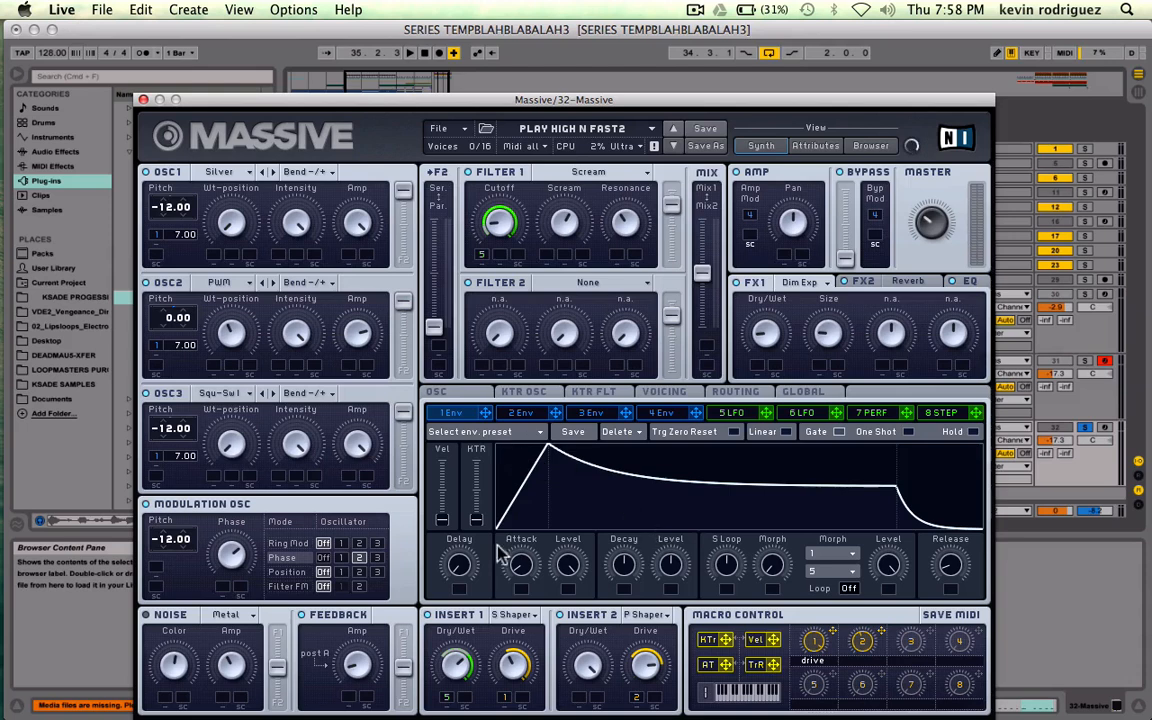
# - Reshape envelope 1 with a longer attack, a shorter decay and a lower decay level, and play the clip
pyautogui.moveTo(518, 566); pyautogui.dragTo(518, 561)
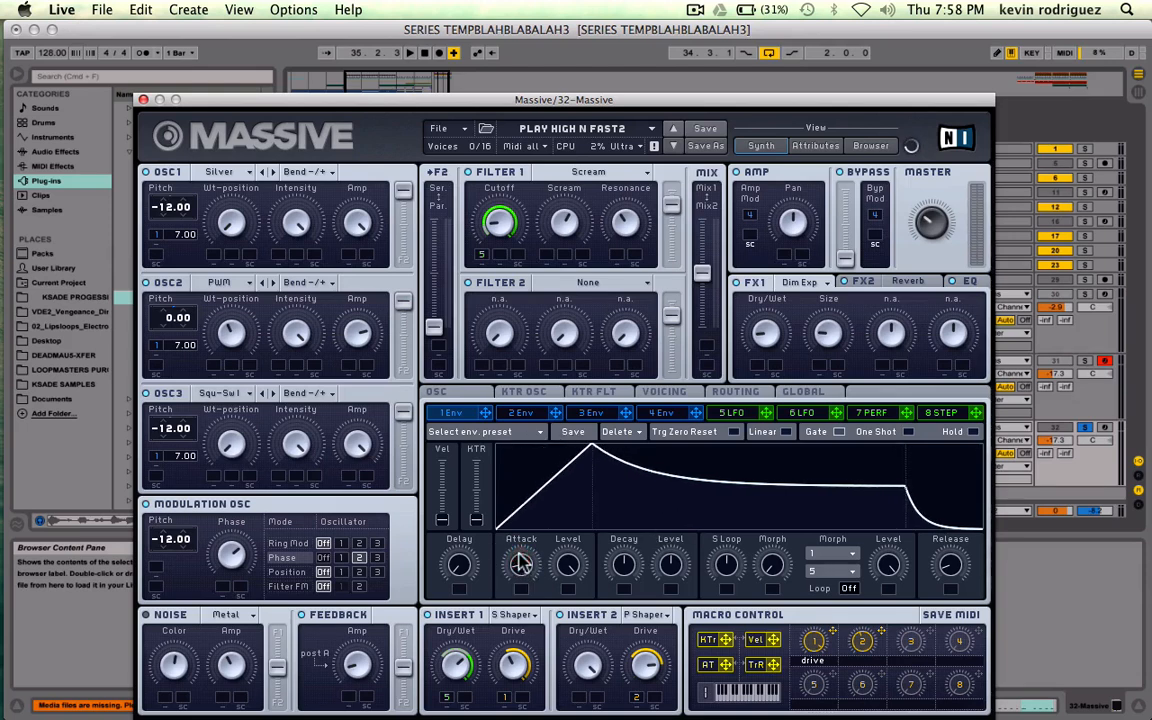
pyautogui.moveTo(633, 570); pyautogui.dragTo(630, 633)
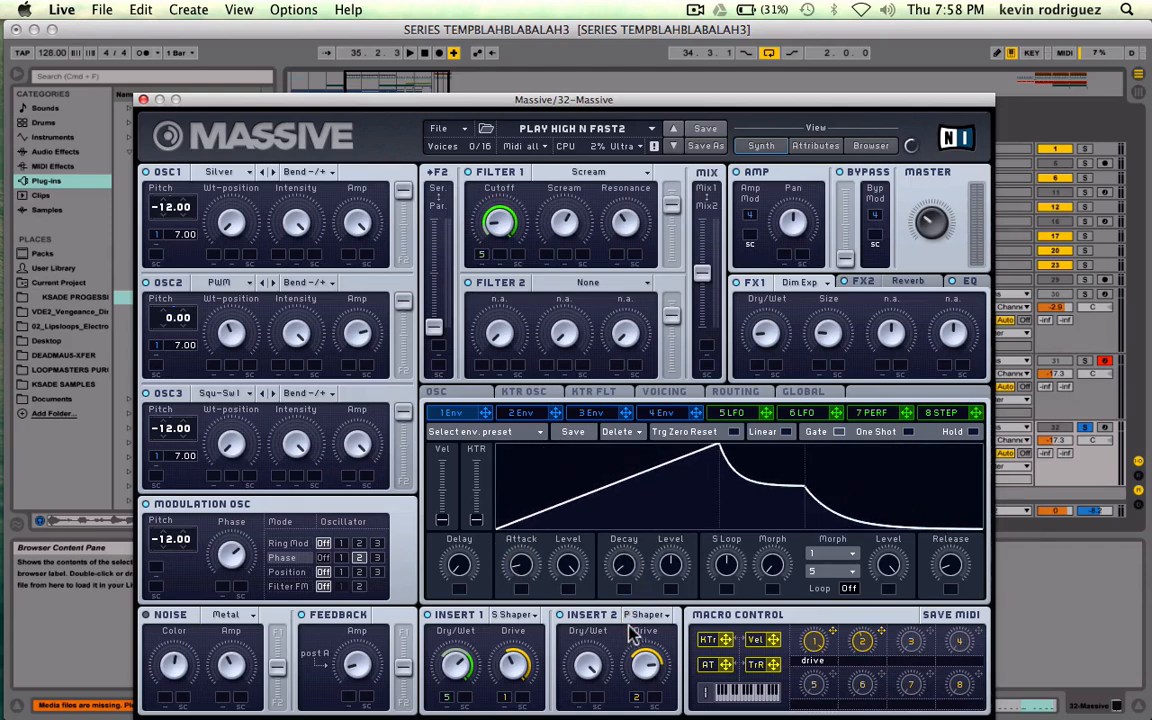
pyautogui.moveTo(669, 580); pyautogui.dragTo(675, 617)
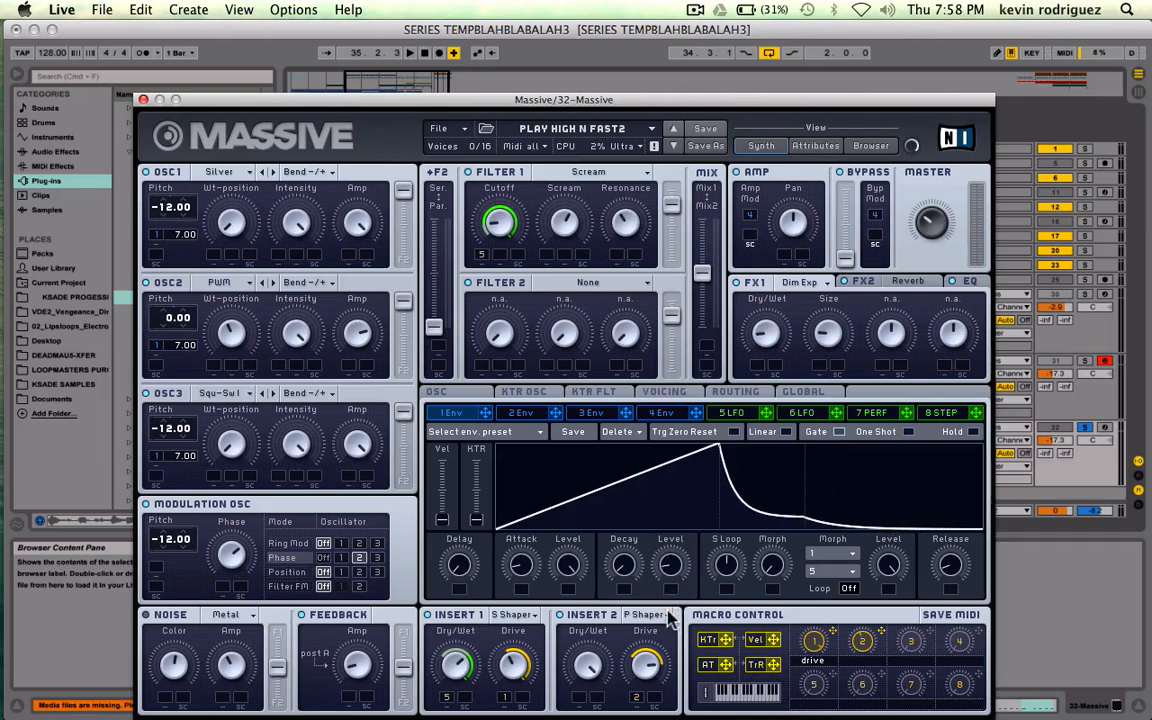
pyautogui.moveTo(521, 566)
pyautogui.mouseDown()
pyautogui.moveTo(527, 582)
pyautogui.moveTo(527, 560)
pyautogui.mouseUp()
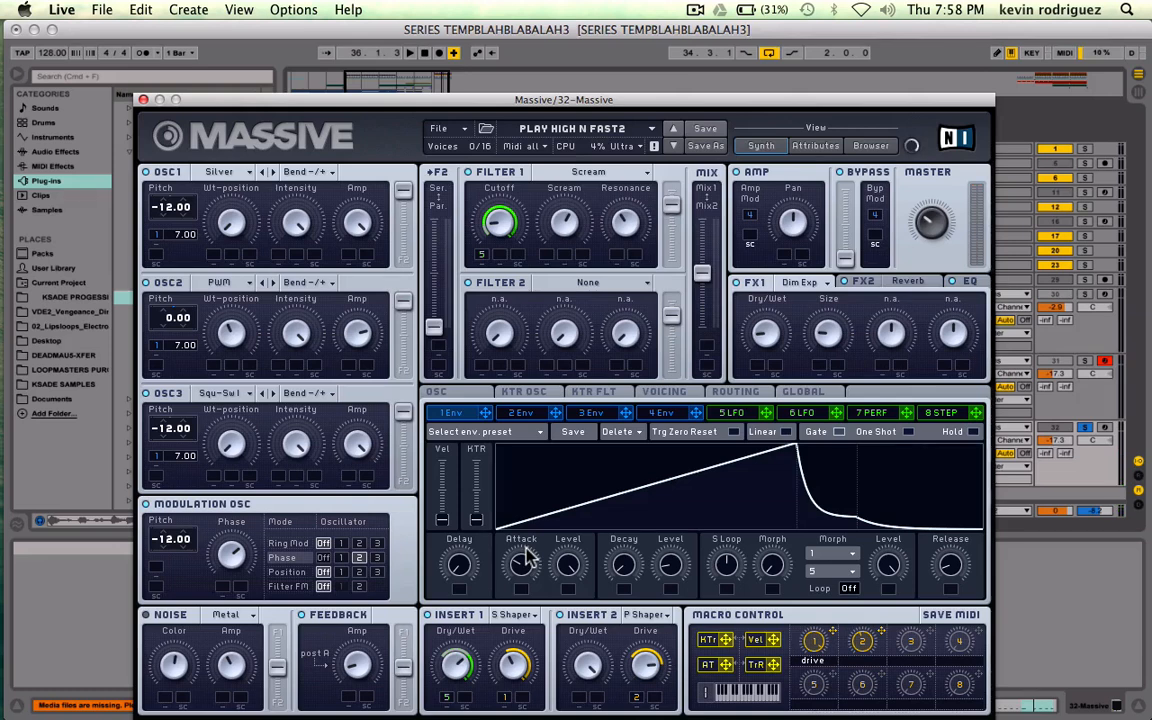
pyautogui.moveTo(527, 563); pyautogui.dragTo(527, 578)
pyautogui.press('space')
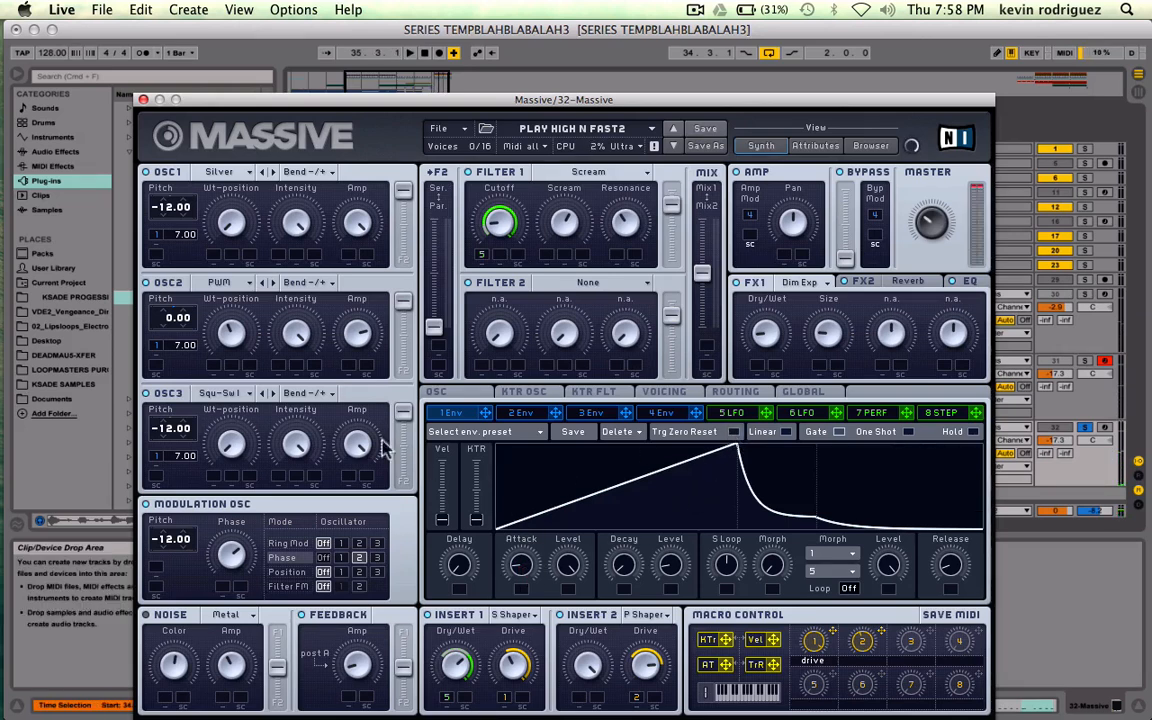
# - Remove the envelope 1 pitch modulation from OSC1, OSC2 and OSC3
pyautogui.rightClick(158, 236)
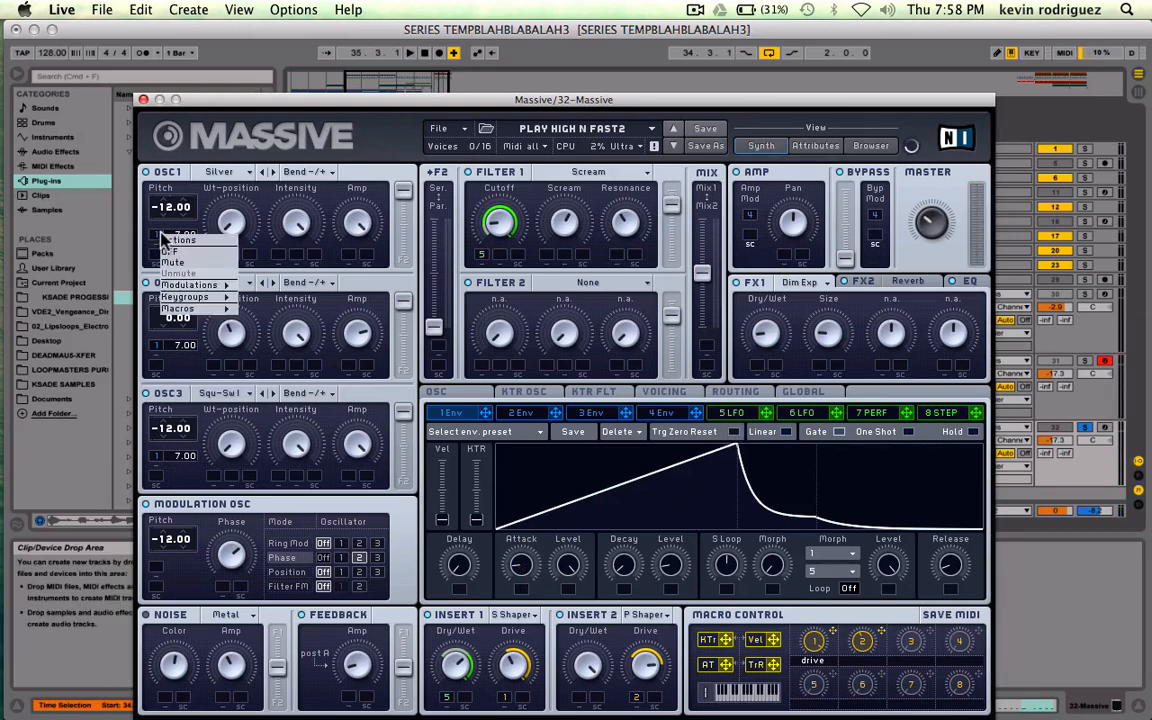
pyautogui.click(174, 255)
pyautogui.rightClick(157, 344)
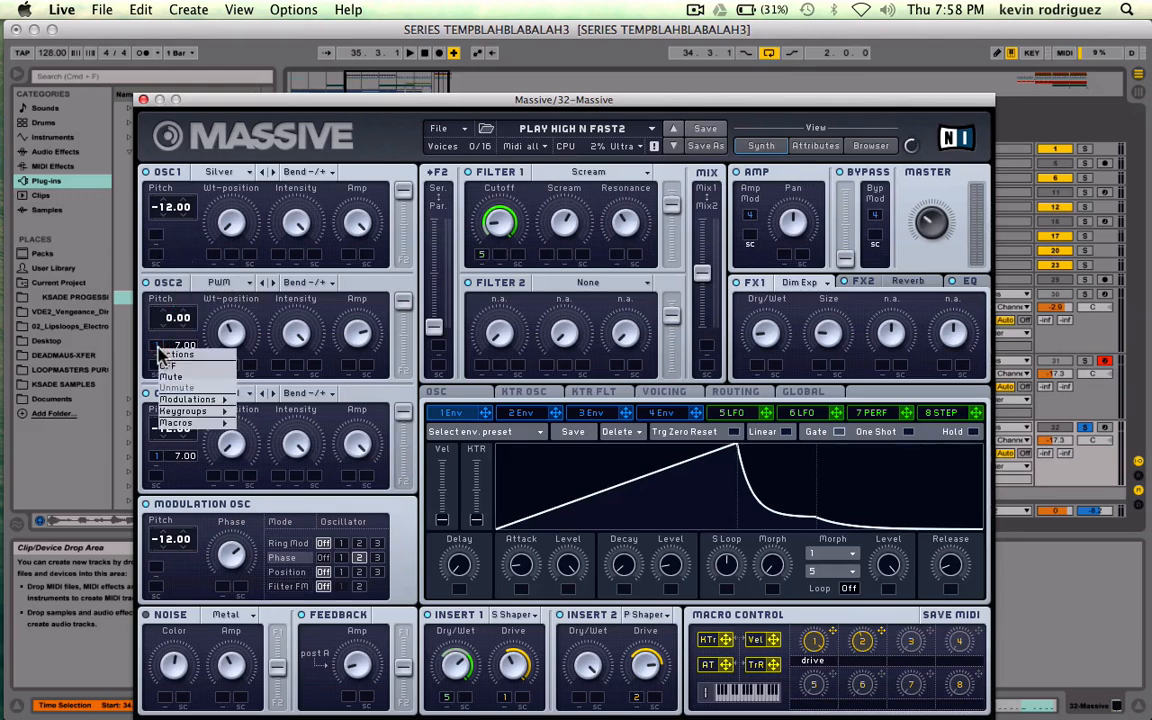
pyautogui.click(173, 362)
pyautogui.rightClick(155, 461)
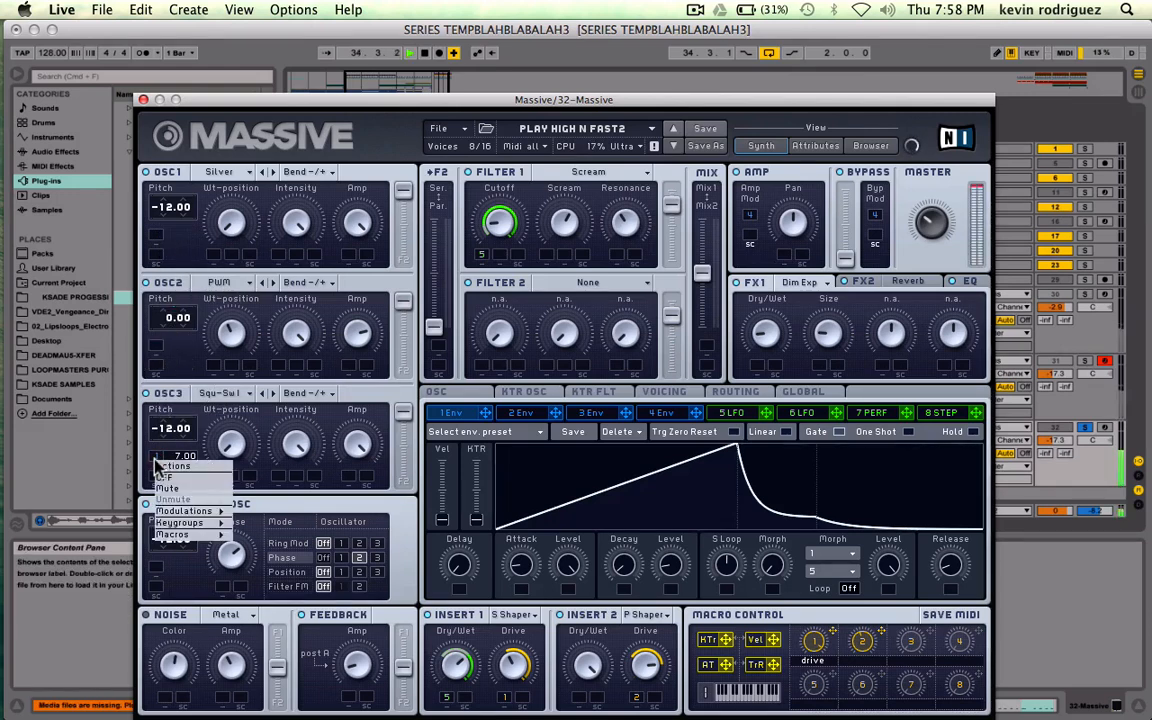
pyautogui.click(167, 478)
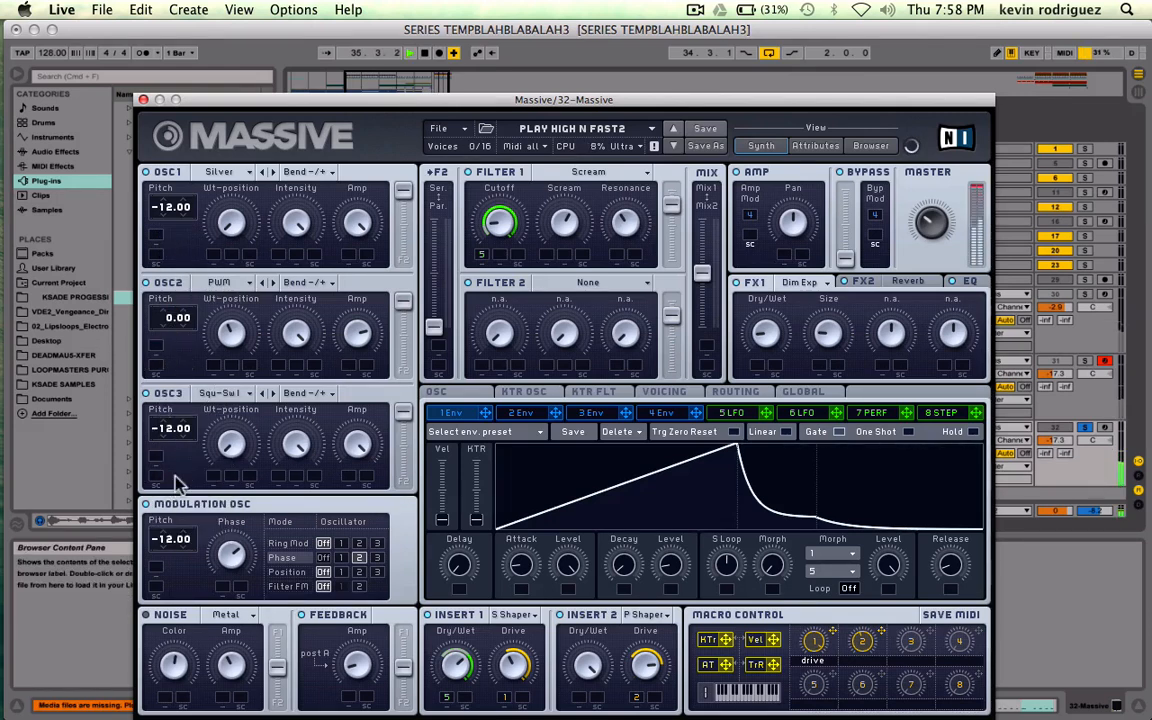
# - Adjust Filter 1's Scream, turn down its Resonance and fine-tune the FX2 reverb size by ear during playback
pyautogui.click(458, 392)
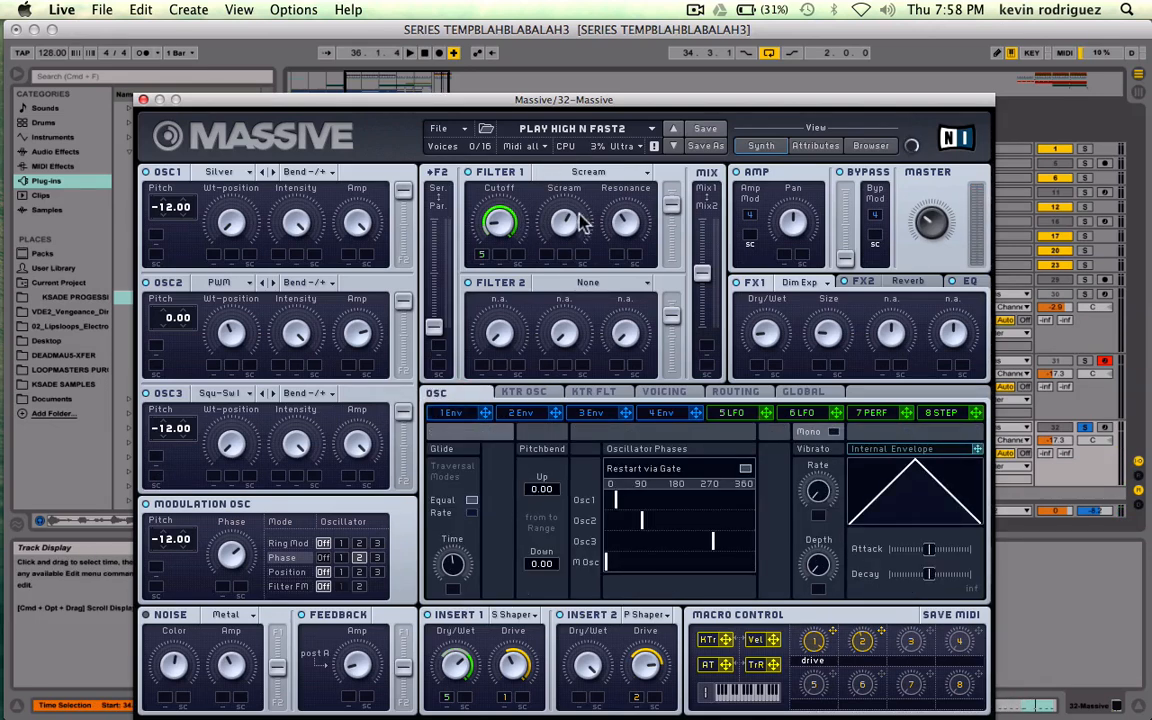
pyautogui.press('space')
pyautogui.moveTo(573, 215); pyautogui.dragTo(572, 264)
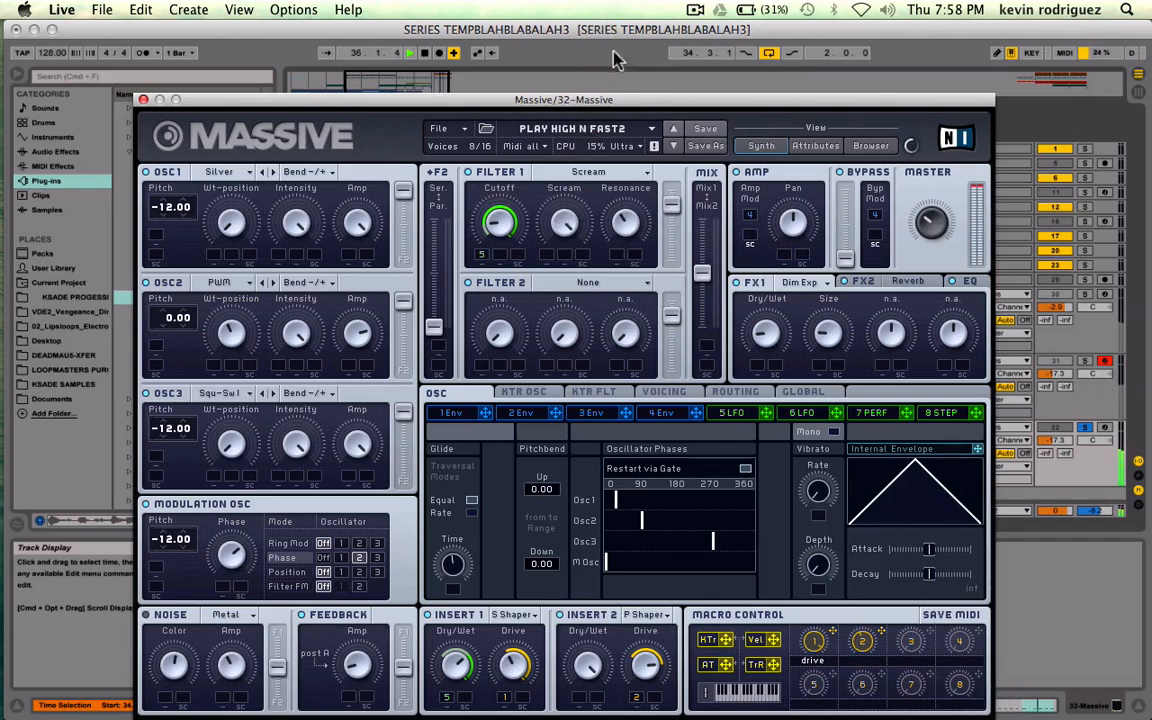
pyautogui.moveTo(632, 210); pyautogui.dragTo(632, 253)
pyautogui.click(894, 284)
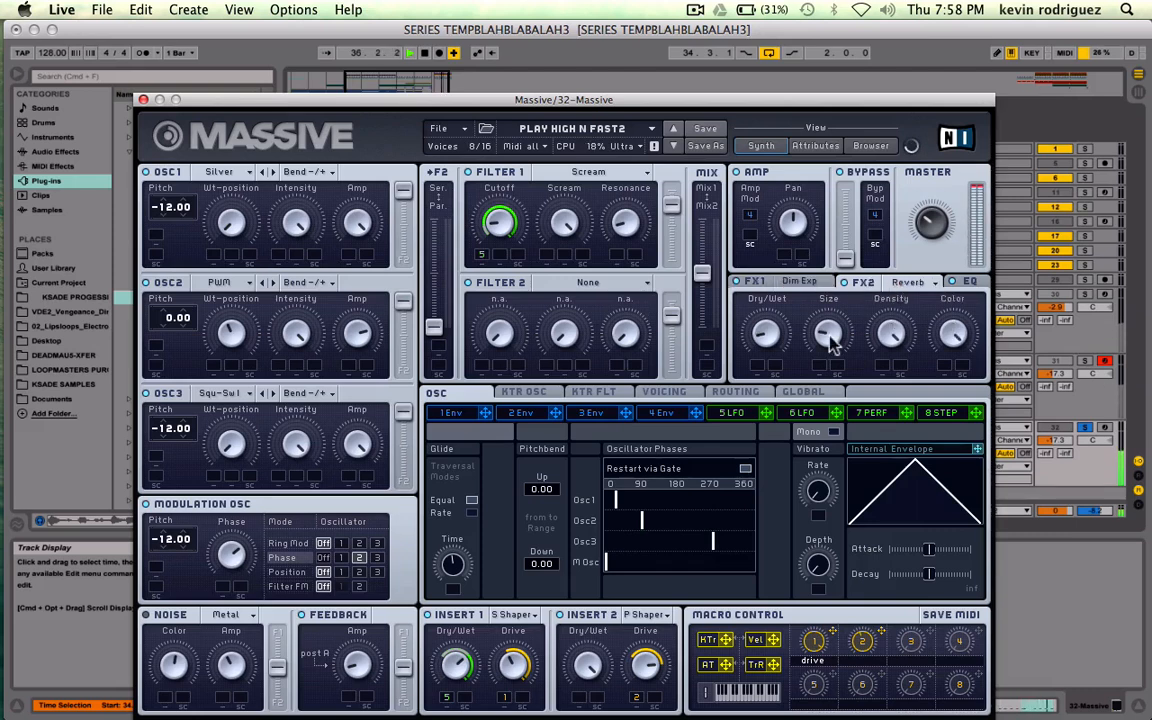
pyautogui.moveTo(827, 321); pyautogui.dragTo(827, 329)
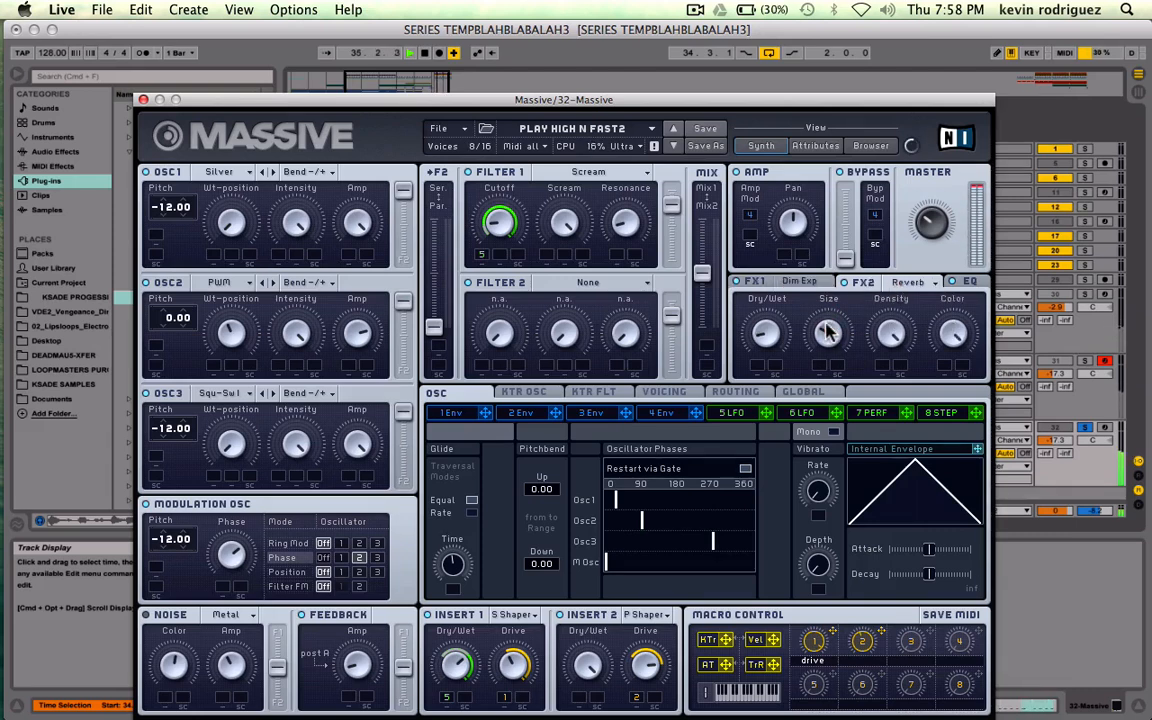
# - Turn off solo on the 32 Massive track and transpose all notes of its clip up by octaves to span A1 to A4
pyautogui.click(1086, 430)
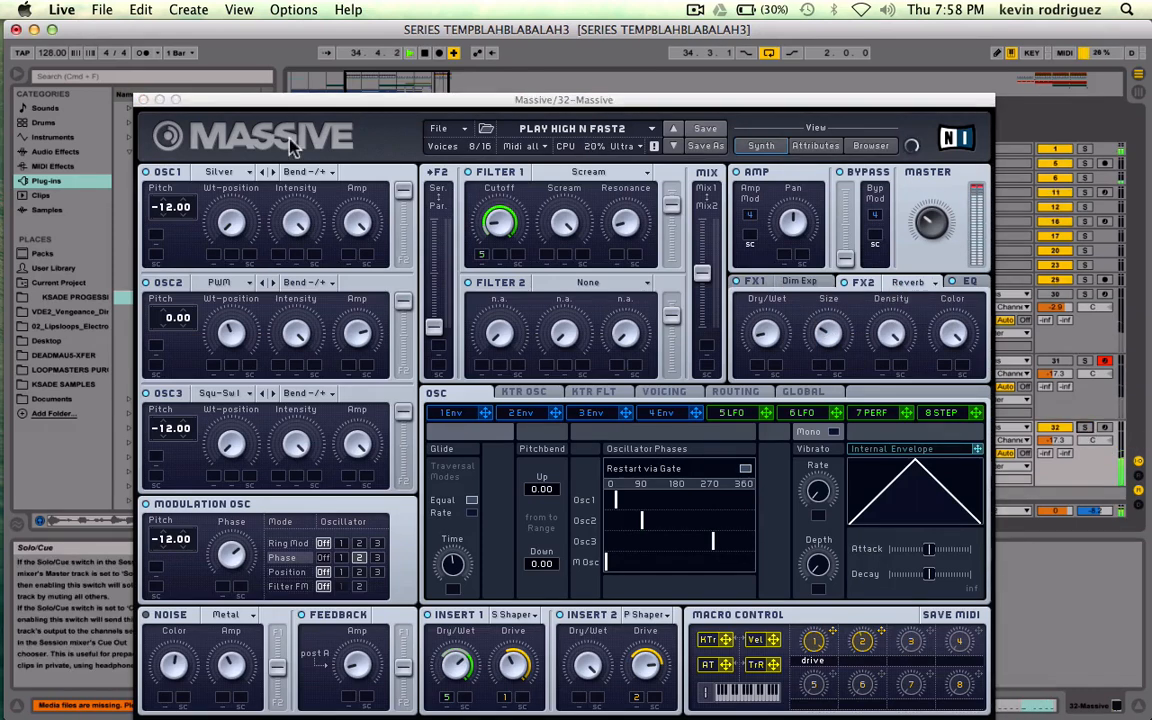
pyautogui.click(144, 101)
pyautogui.click(838, 432)
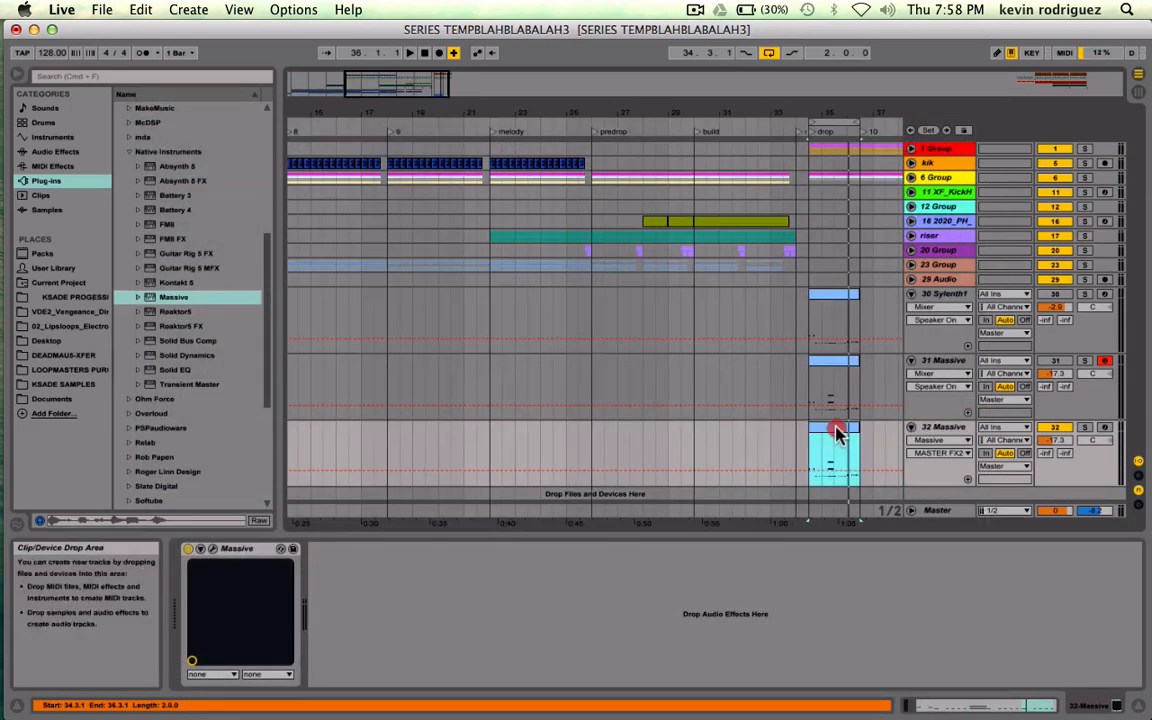
pyautogui.doubleClick(838, 432)
pyautogui.click(818, 478)
pyautogui.press('super+a')
pyautogui.hotkey('shift', 'Up')
pyautogui.press('space')
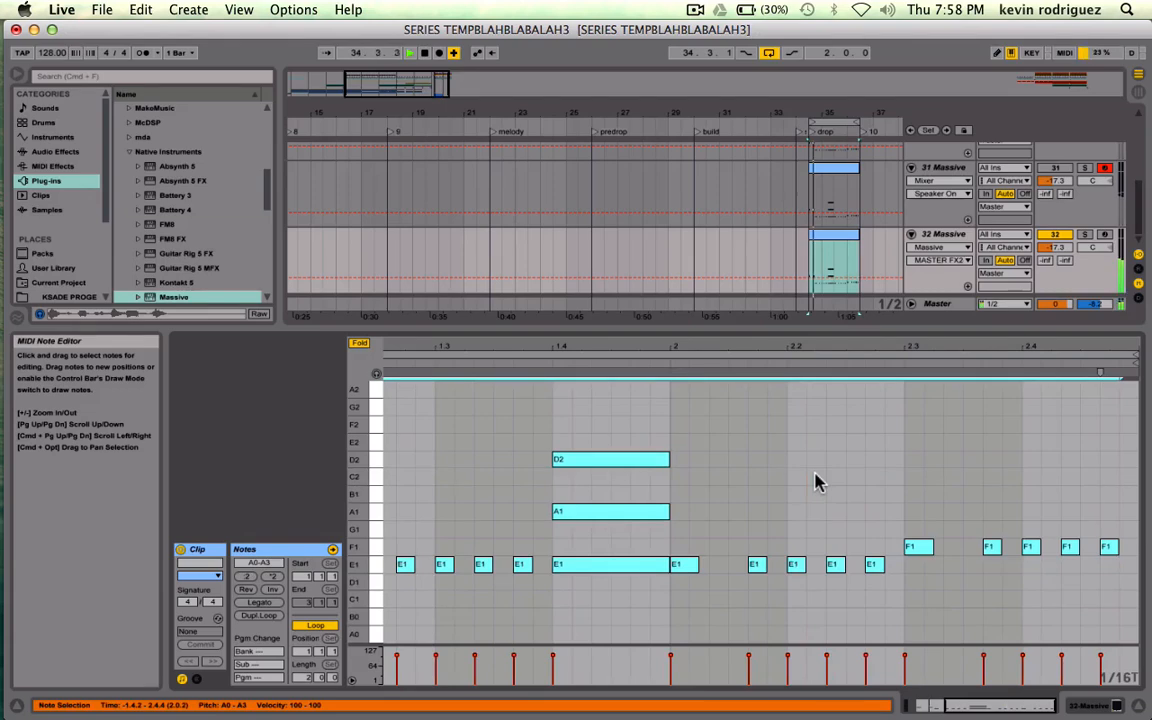
pyautogui.hotkey('shift', 'Up')
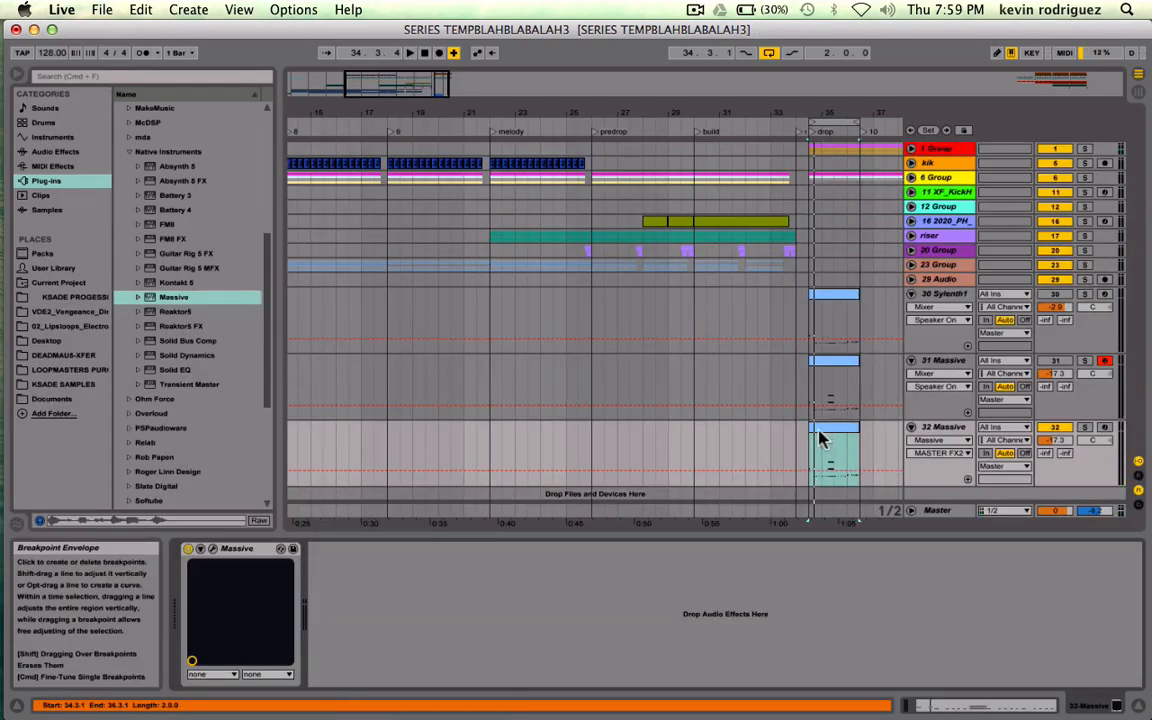
# - Delete the held chord and all E2 and F2 notes from the 32 Massive clip, keeping the two opening A2 notes
pyautogui.click(826, 432)
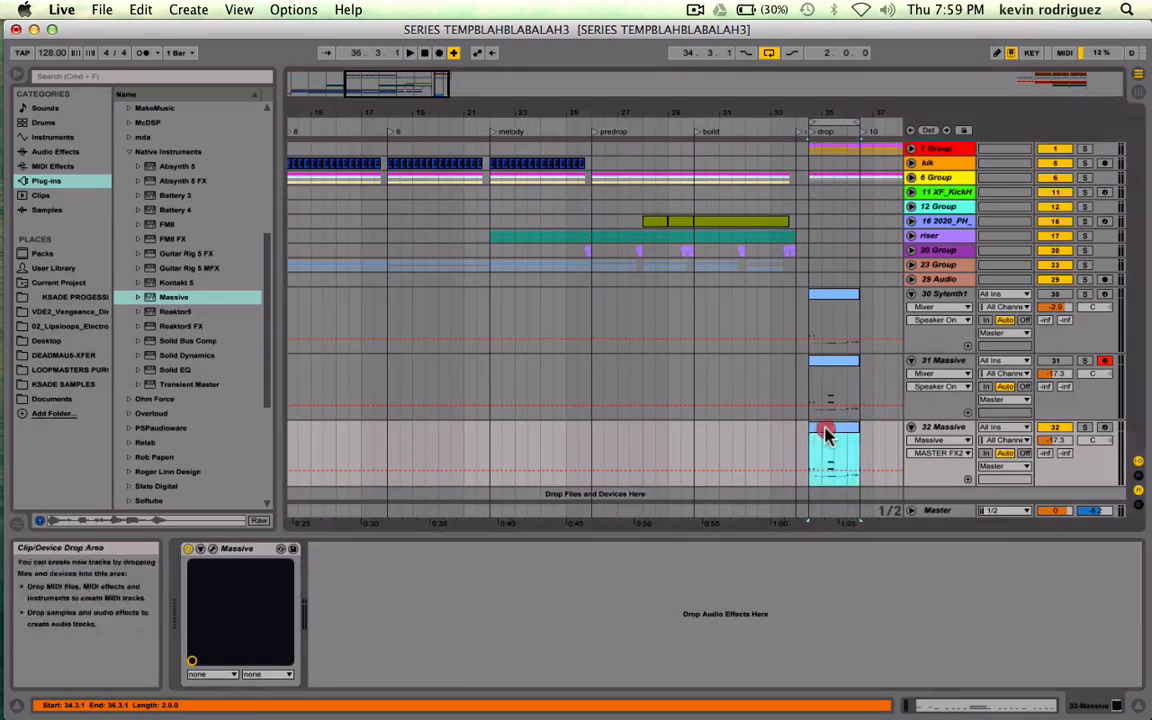
pyautogui.doubleClick(826, 432)
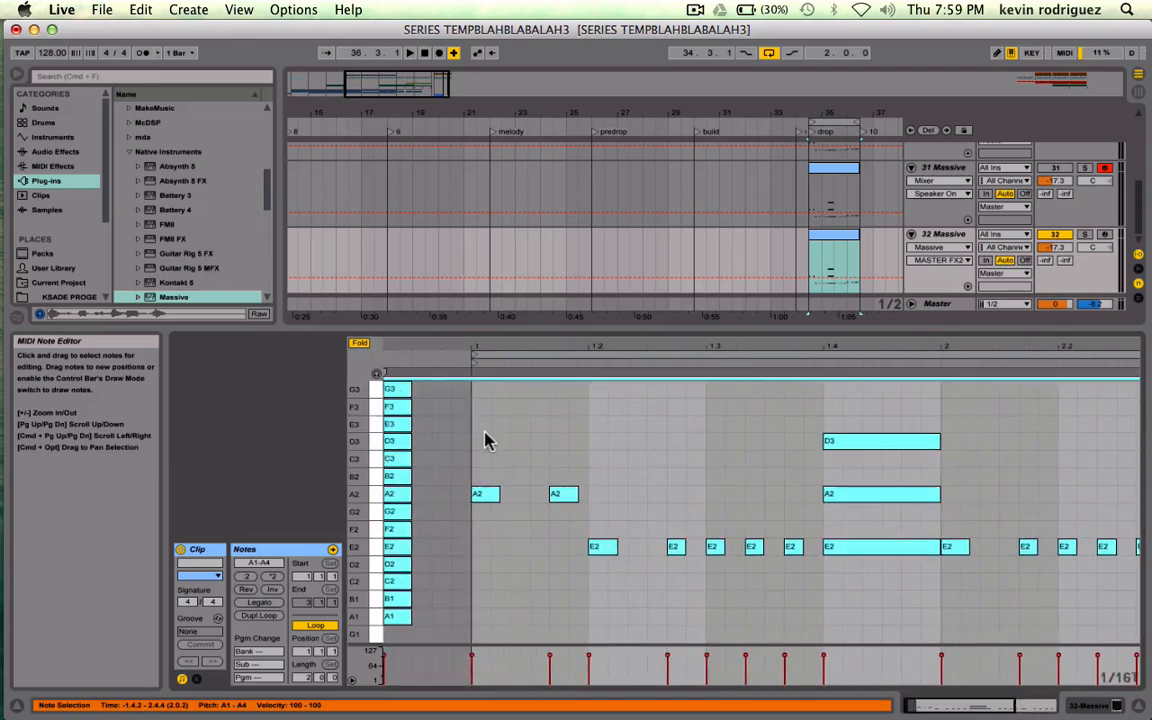
pyautogui.moveTo(843, 417); pyautogui.dragTo(854, 710)
pyautogui.press('Delete')
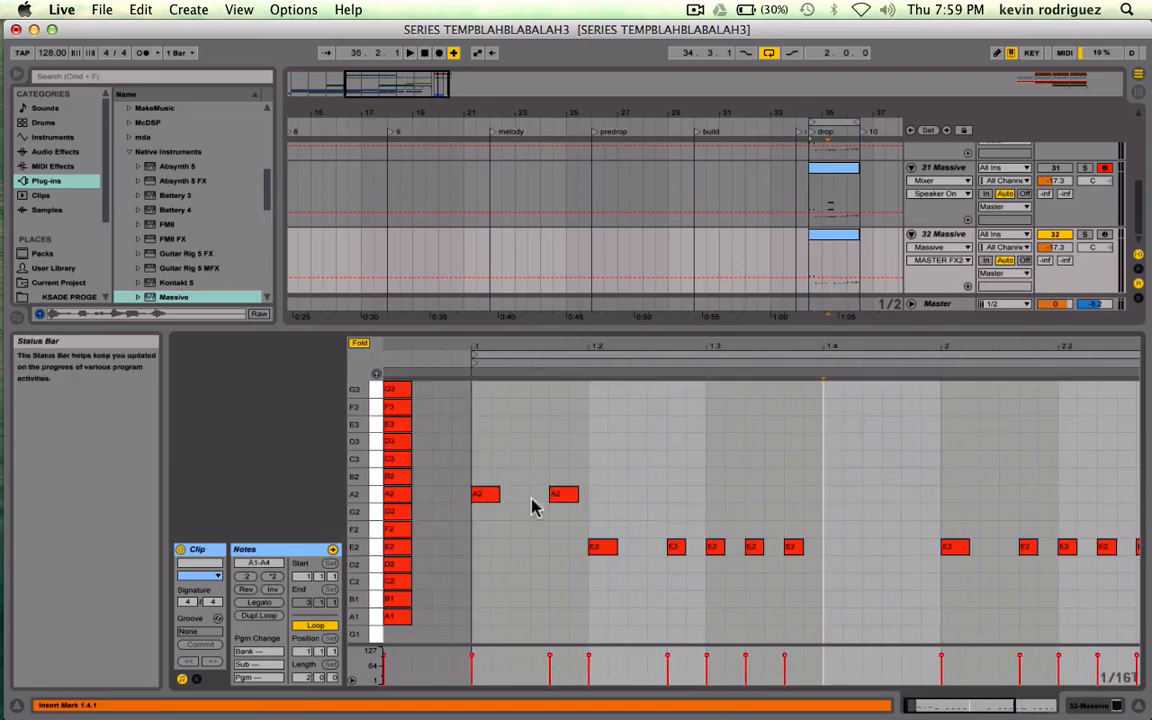
pyautogui.moveTo(589, 490); pyautogui.dragTo(1140, 603)
pyautogui.hscroll(5, 808, 512)
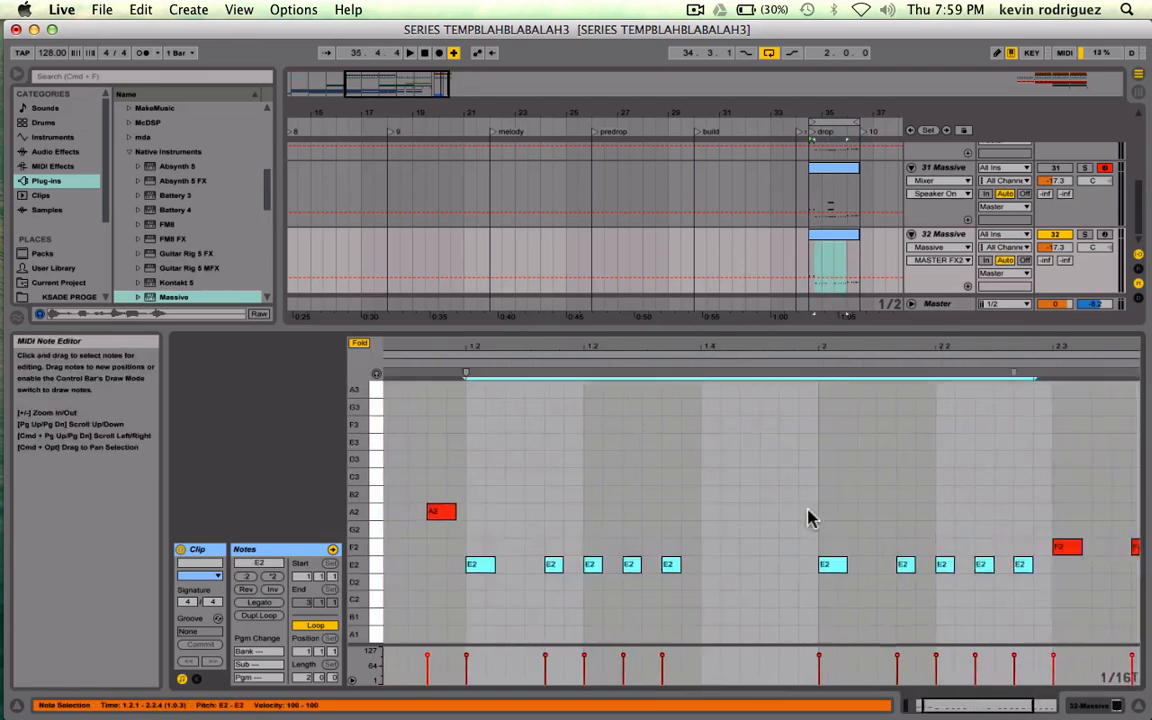
pyautogui.press('Delete')
pyautogui.moveTo(841, 535); pyautogui.dragTo(1147, 545)
pyautogui.press('Delete')
pyautogui.hscroll(-8, 849, 530)
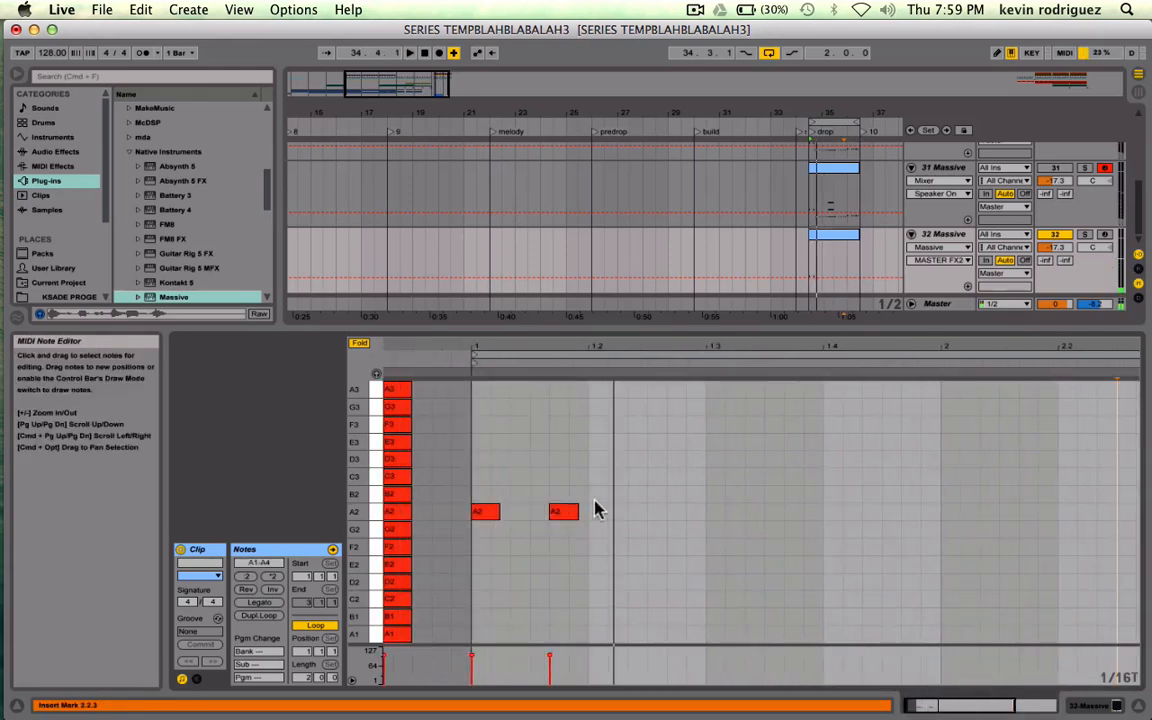
# - Lengthen the first A2 note to about the start of the second one and move it down an octave to A1
pyautogui.click(482, 513)
pyautogui.hotkey('shift', 'Right')
pyautogui.press('space')
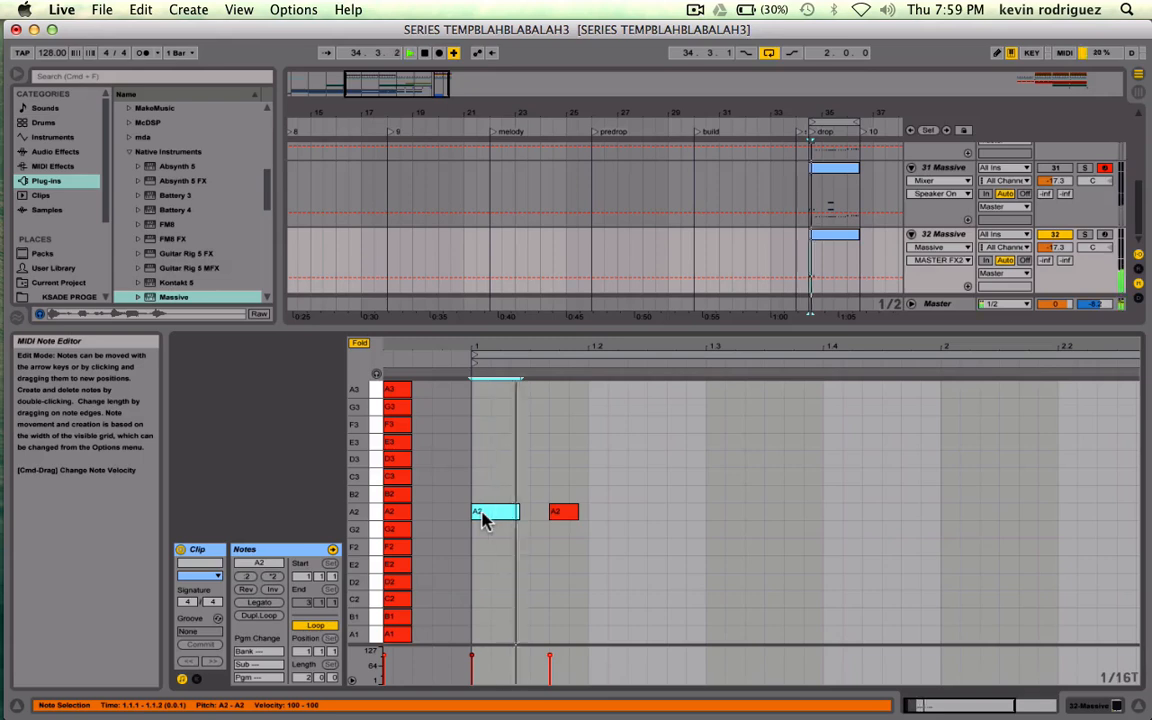
pyautogui.press('space')
pyautogui.hotkey('shift', 'Right')
pyautogui.press('space')
pyautogui.hotkey('shift', 'Down')
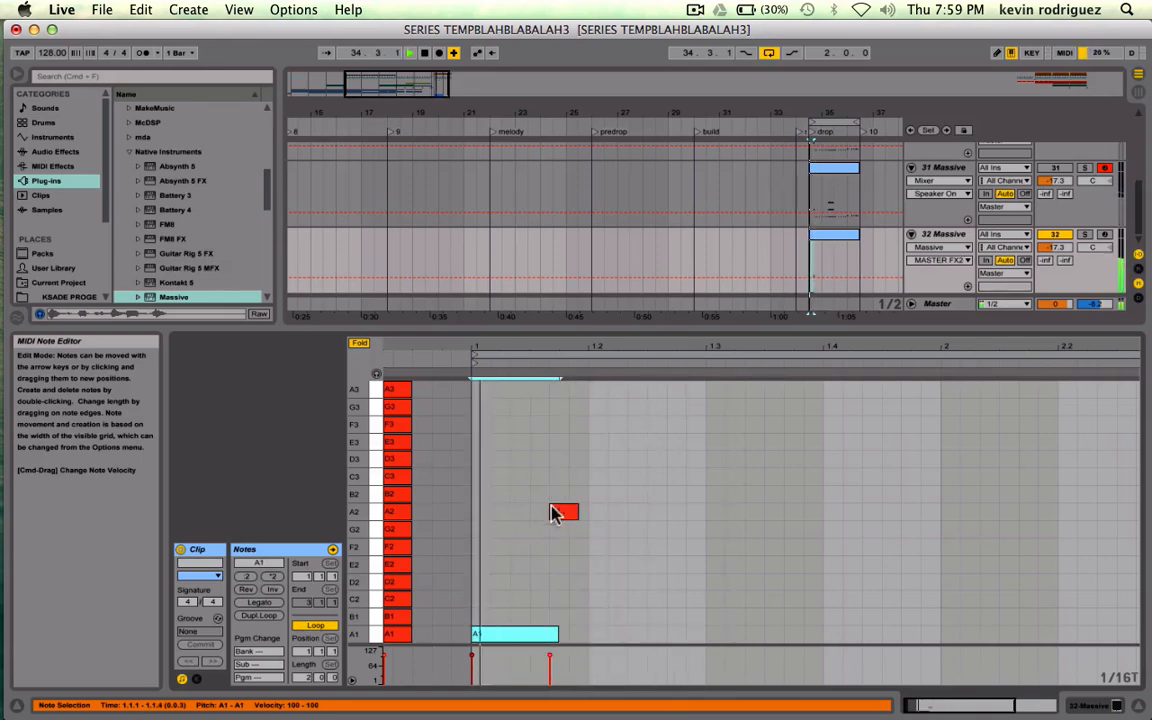
# - Play the start of the clip several times to judge the long A1 note against the short A2 note
pyautogui.press('space')
pyautogui.moveTo(567, 515)
pyautogui.mouseDown()
pyautogui.moveTo(527, 514)
pyautogui.moveTo(585, 522)
pyautogui.moveTo(564, 520)
pyautogui.mouseUp()
pyautogui.press('space')
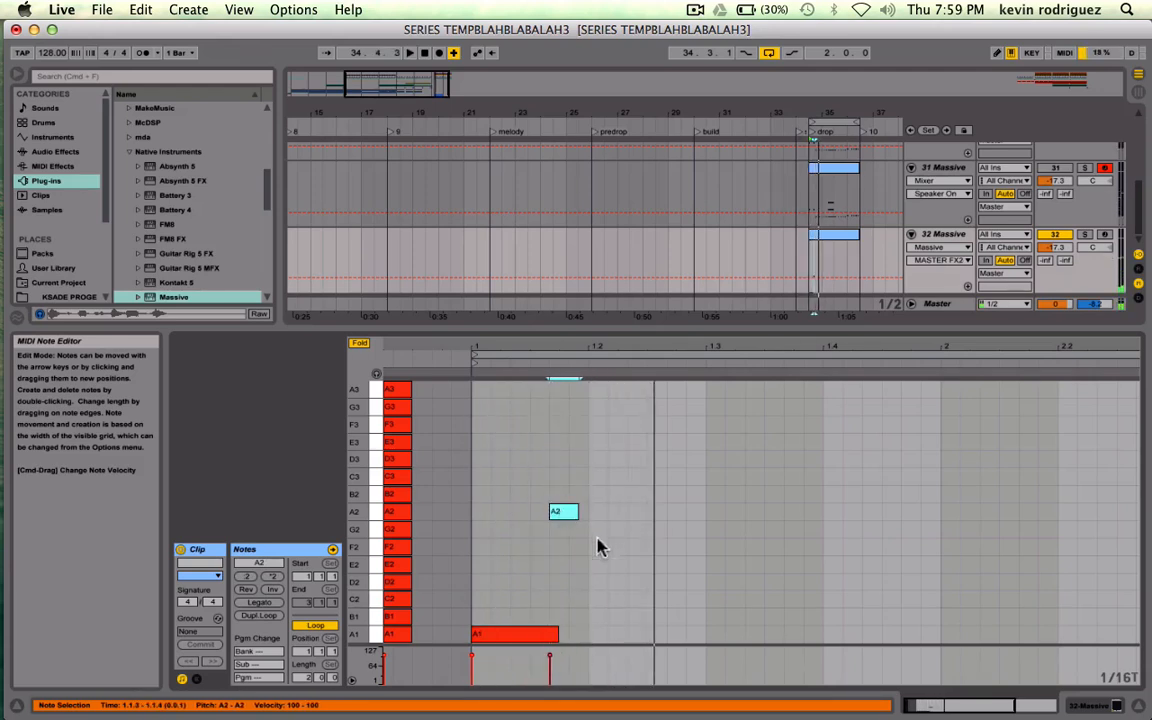
pyautogui.press('space')
pyautogui.press('space')
pyautogui.press('space')
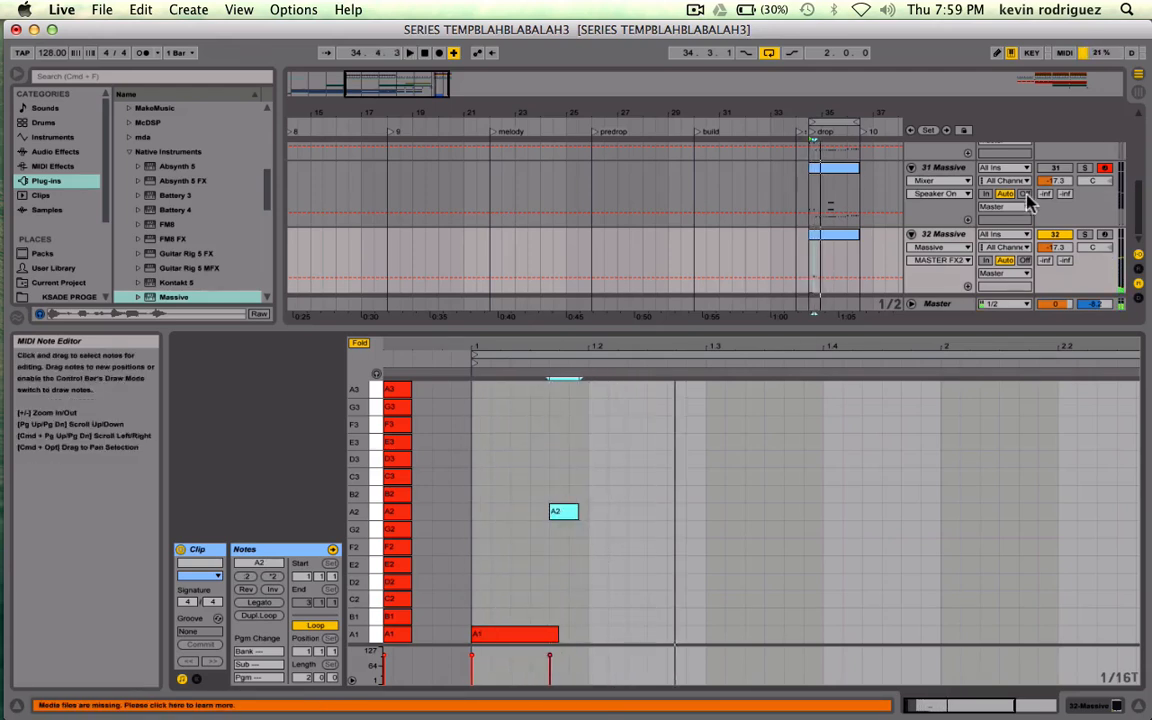
# - Show the devices of the 32 Massive track and open its Massive synth window
pyautogui.click(934, 236)
pyautogui.doubleClick(934, 238)
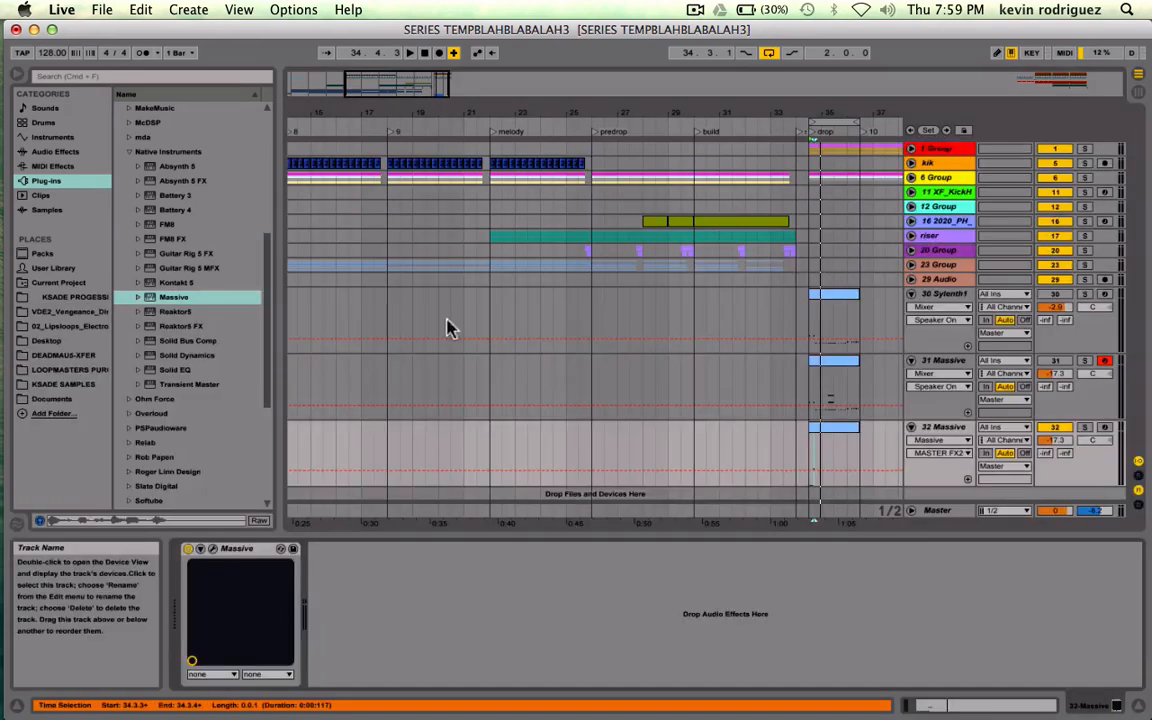
pyautogui.click(203, 549)
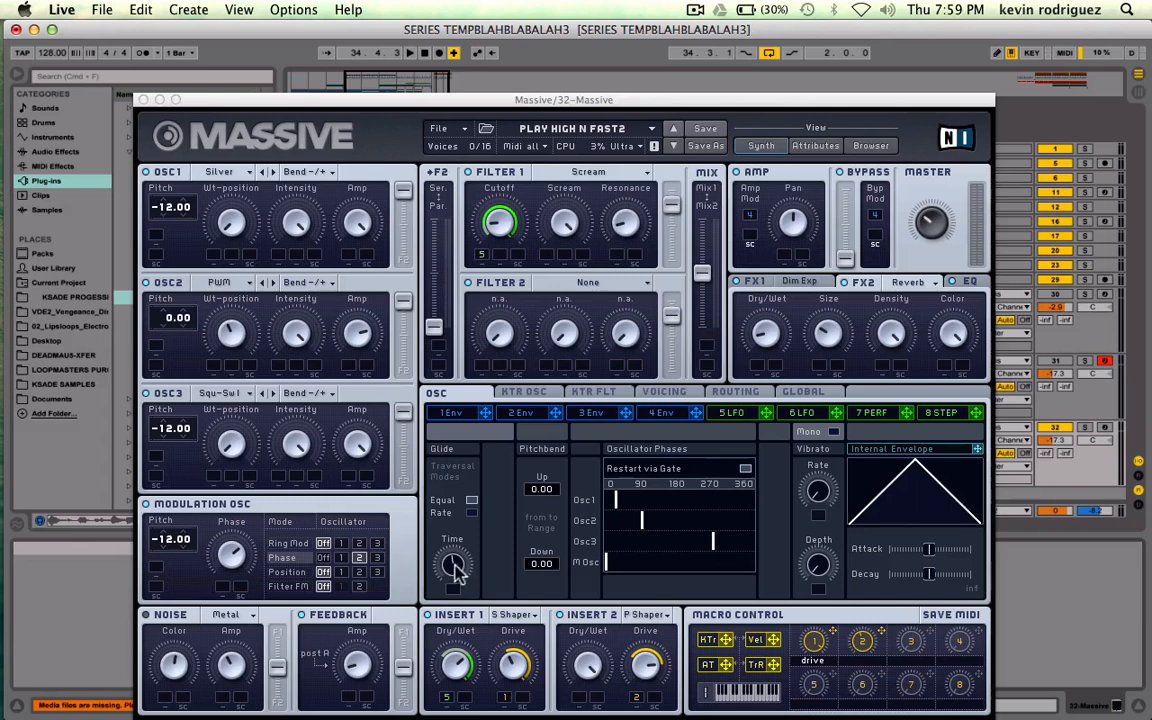
# - Try a higher vibrato rate and more depth in the oscillator settings while playing the drop loop
pyautogui.click(826, 481)
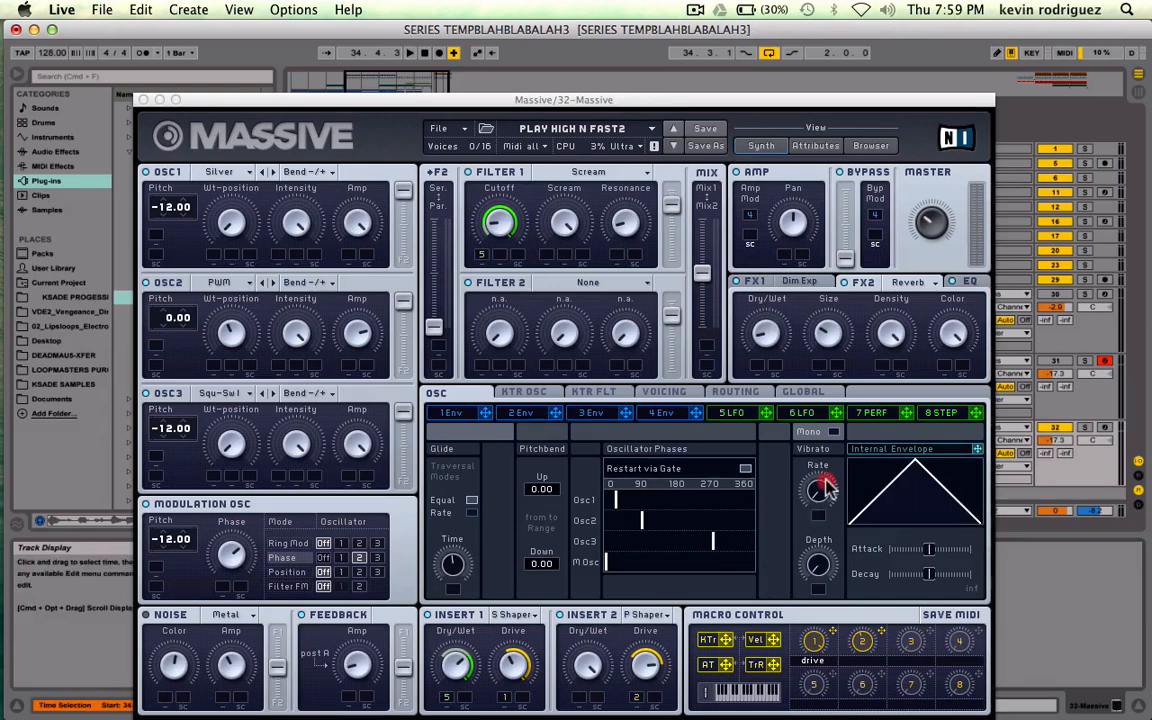
pyautogui.moveTo(825, 481); pyautogui.dragTo(825, 405)
pyautogui.press('space')
pyautogui.moveTo(818, 564); pyautogui.dragTo(818, 560)
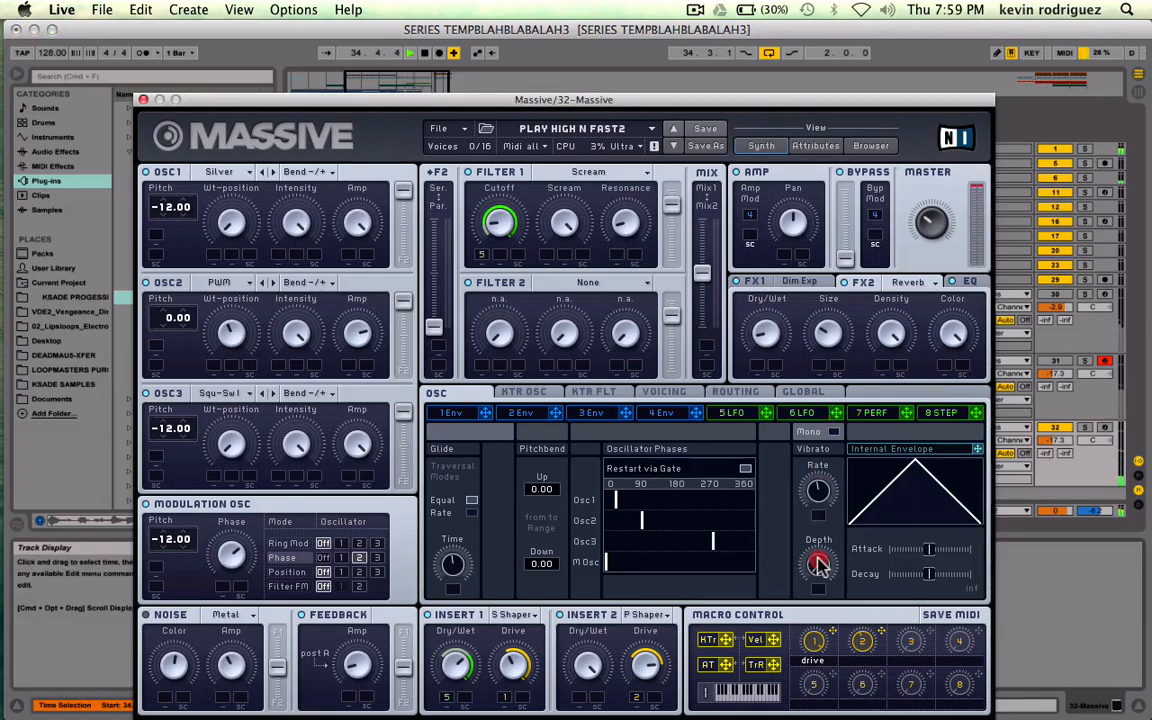
pyautogui.press('space')
pyautogui.click(819, 496)
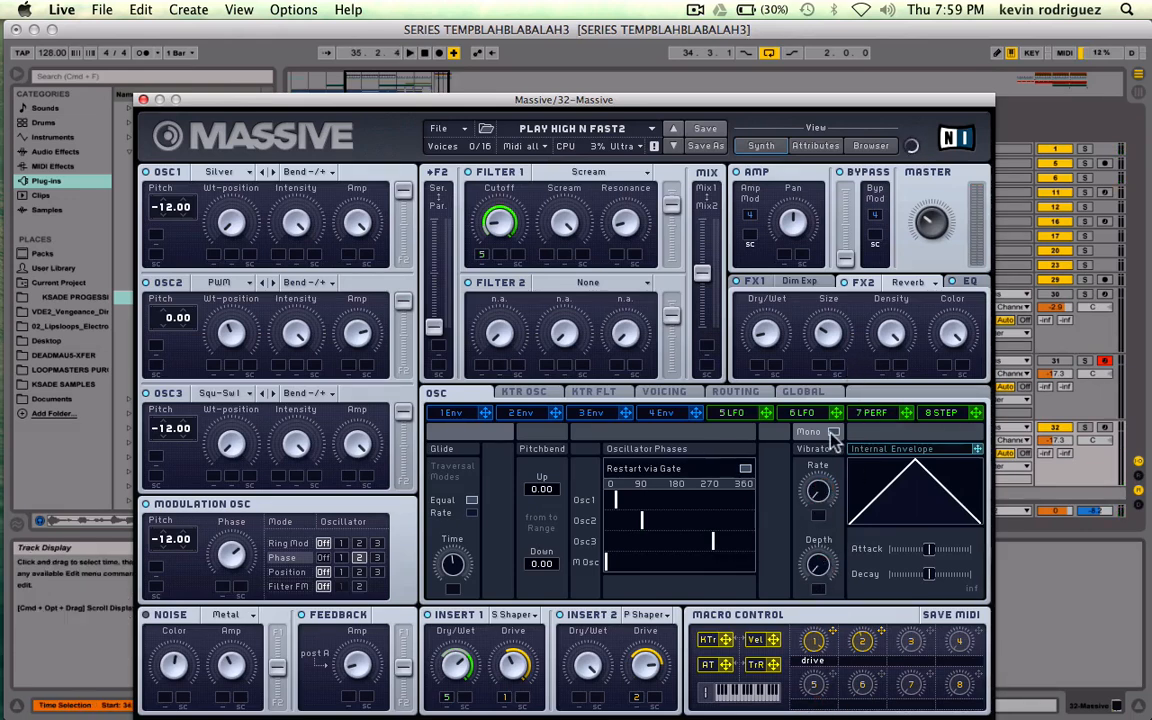
# - Try Monophon voicing with 6 unison voices during playback and return the voicing mode to Monorotate
pyautogui.press('space')
pyautogui.click(659, 397)
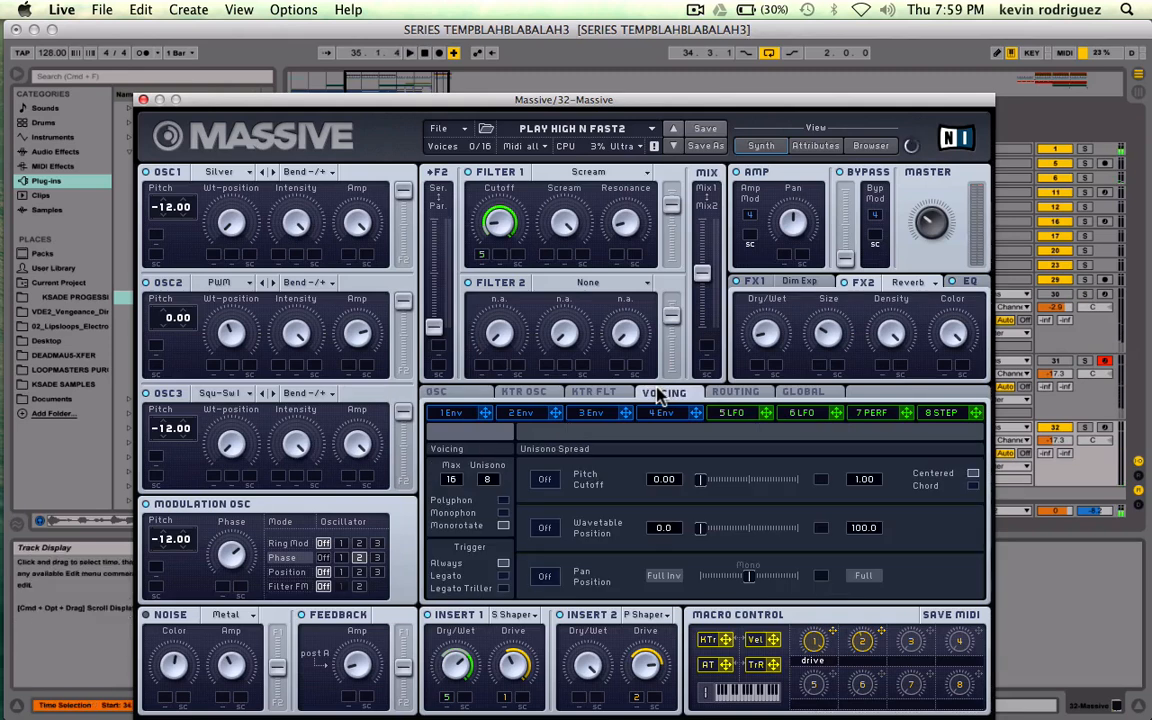
pyautogui.click(503, 501)
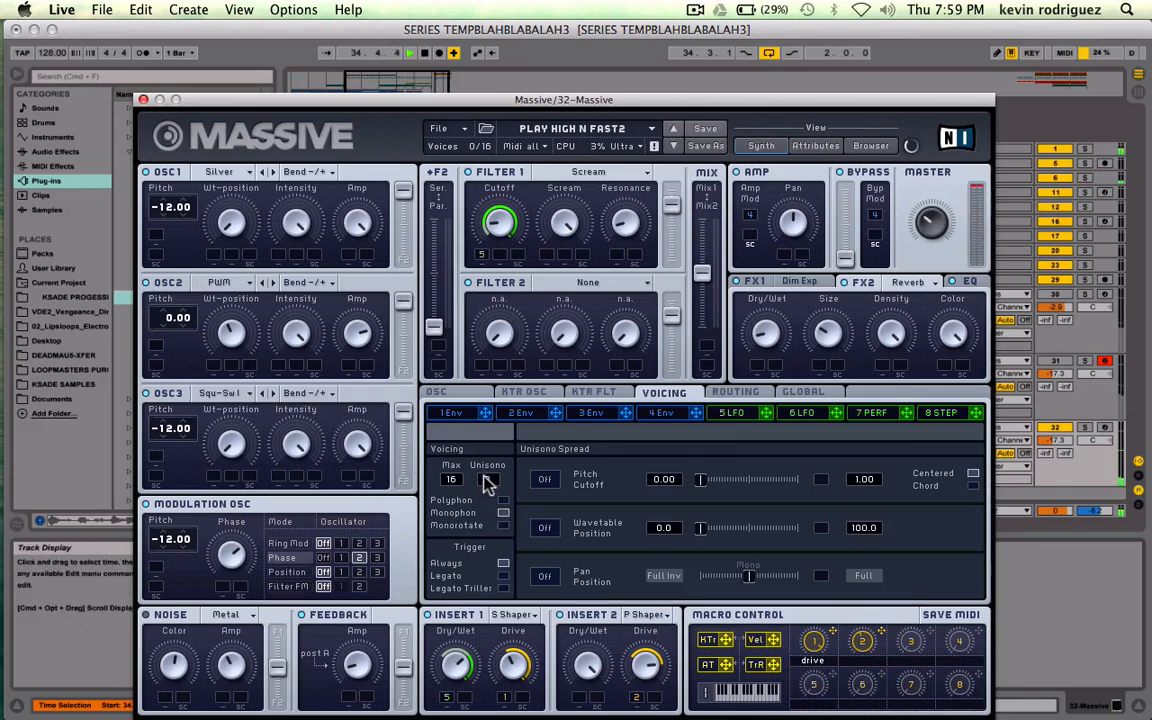
pyautogui.moveTo(488, 480); pyautogui.dragTo(488, 639)
pyautogui.press('space')
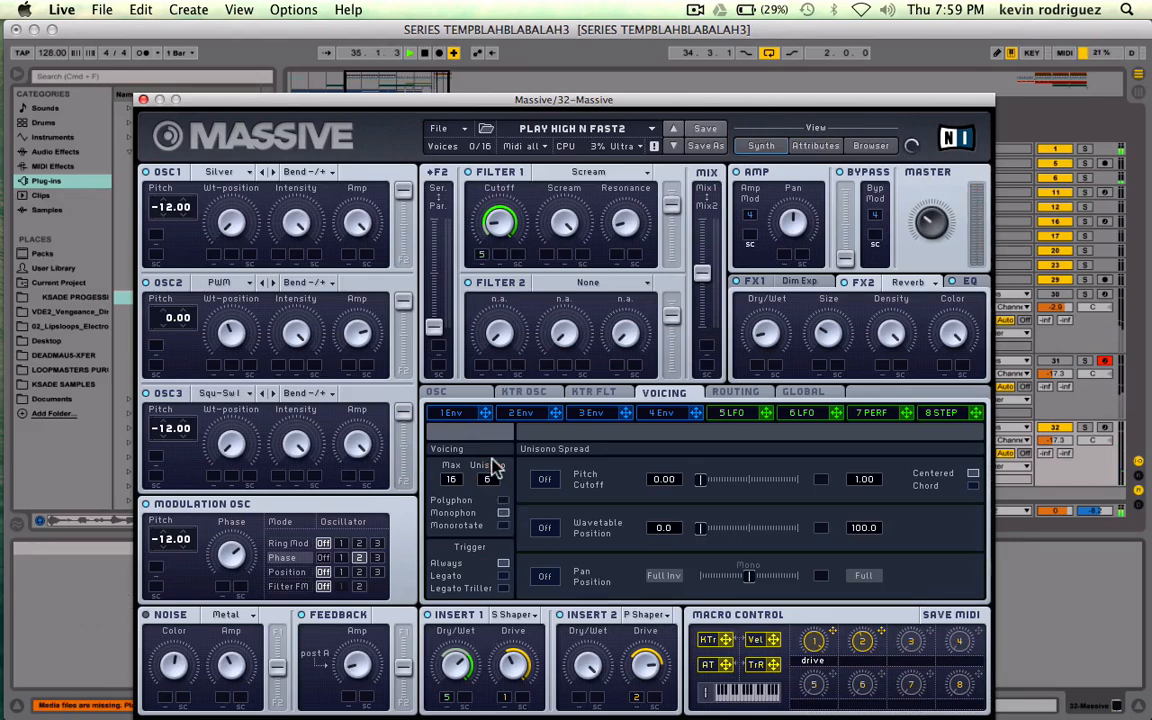
pyautogui.click(503, 526)
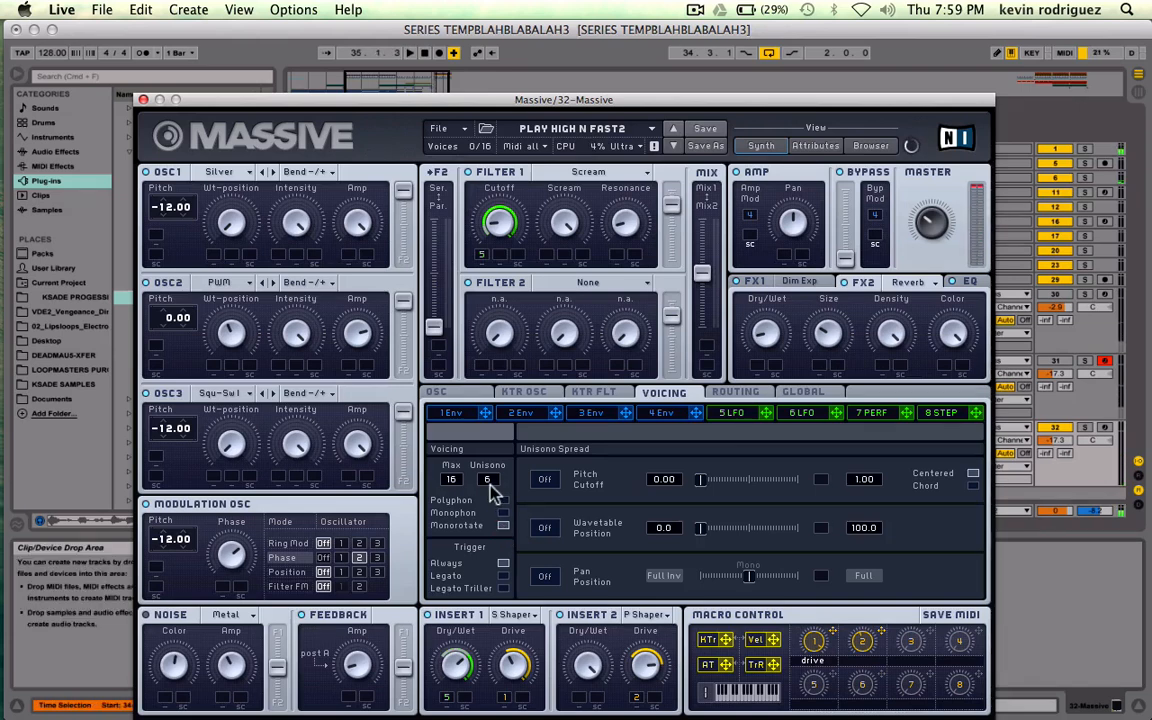
# - Compare unison voice counts while the drop loop plays and set Unisono to 7
pyautogui.press('space')
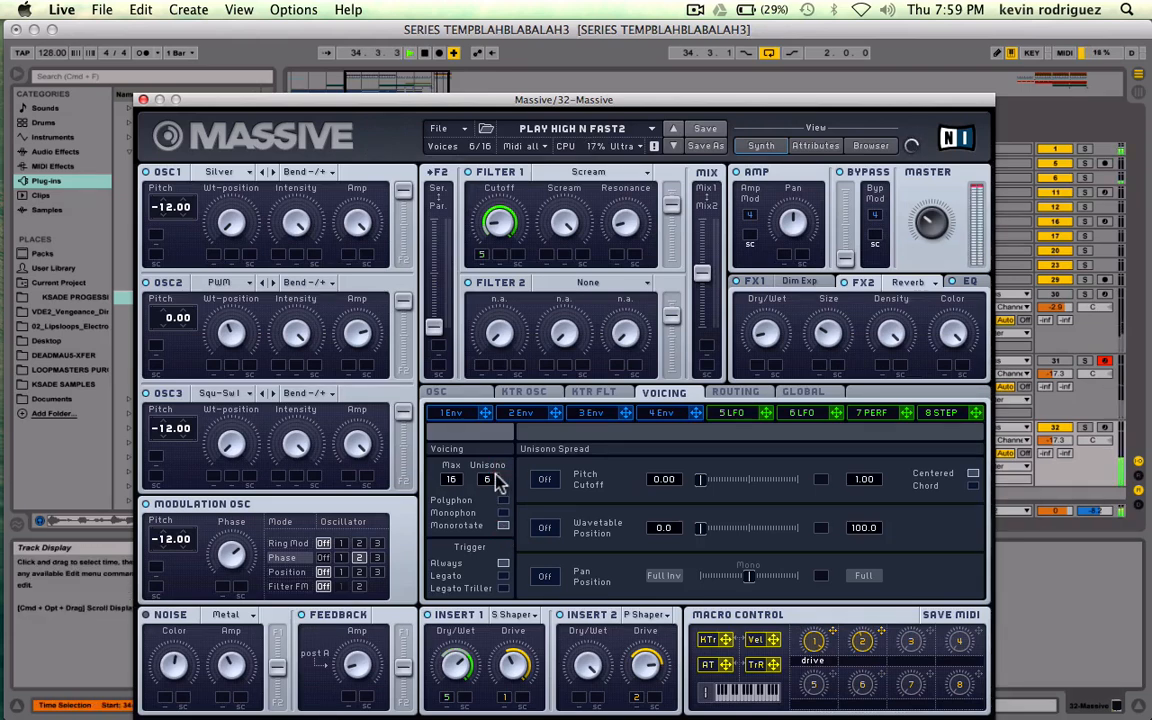
pyautogui.moveTo(495, 474)
pyautogui.mouseDown()
pyautogui.moveTo(495, 463)
pyautogui.moveTo(490, 500)
pyautogui.mouseUp()
pyautogui.click(488, 486)
pyautogui.click(491, 484)
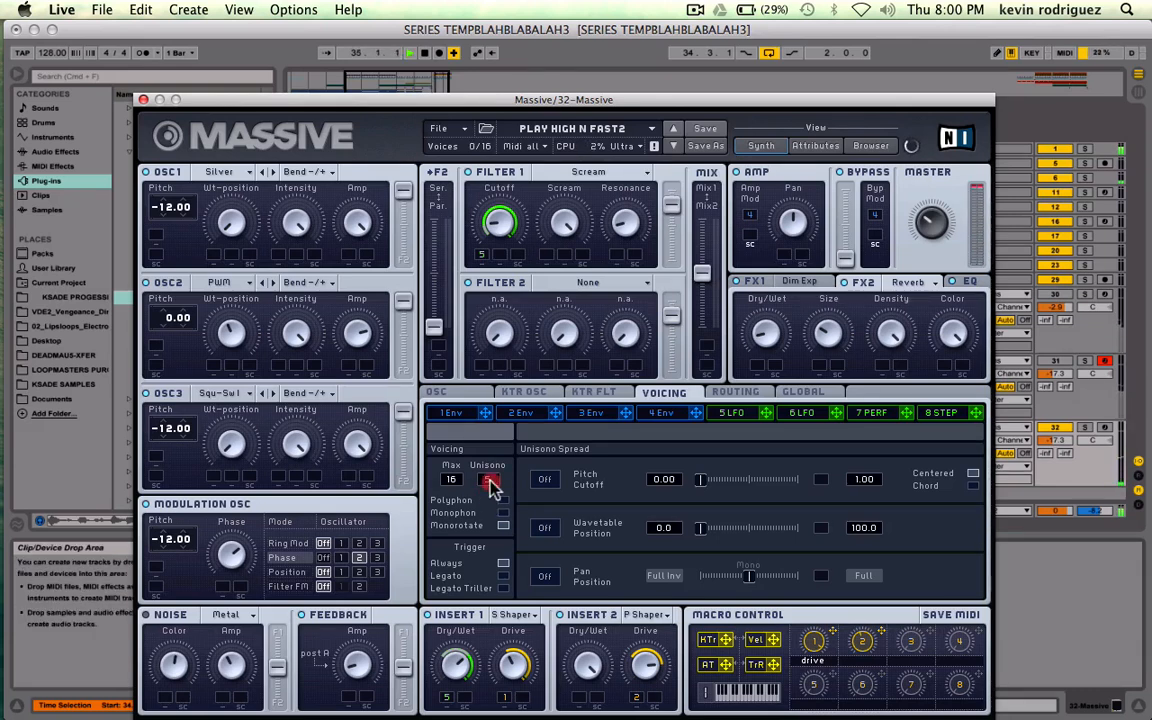
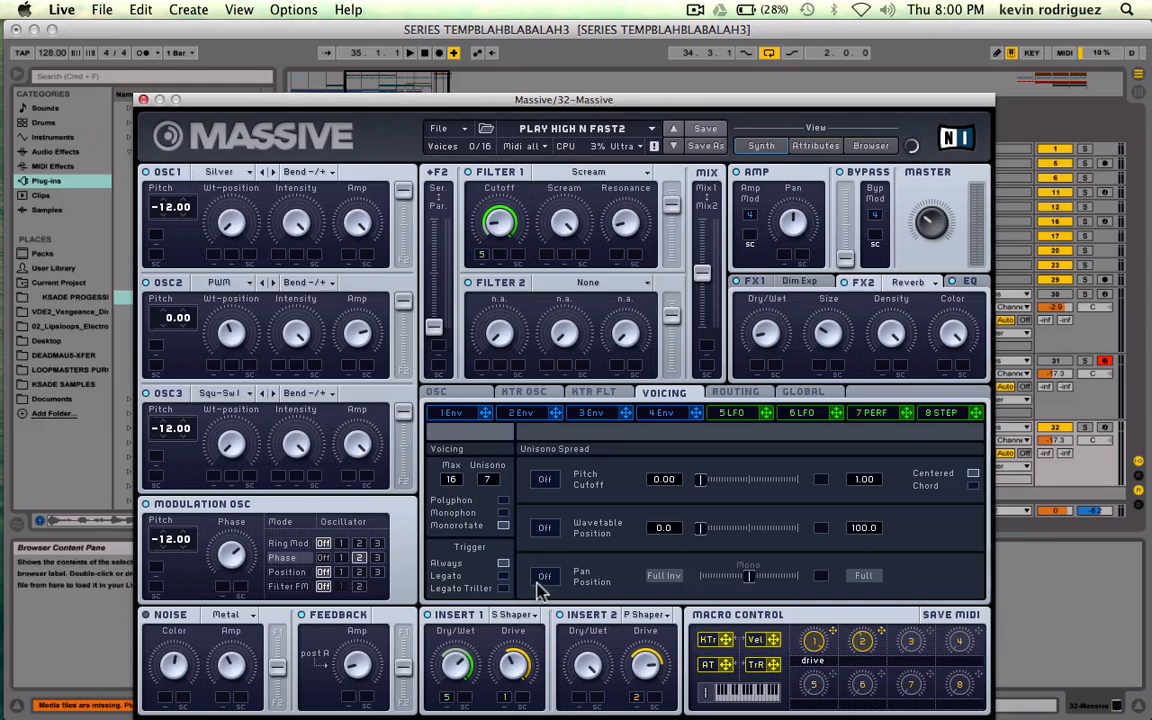
# - Move the unison Pan Position spread to its maximum and play the drop loop
pyautogui.moveTo(748, 575); pyautogui.dragTo(874, 581)
pyautogui.press('space')
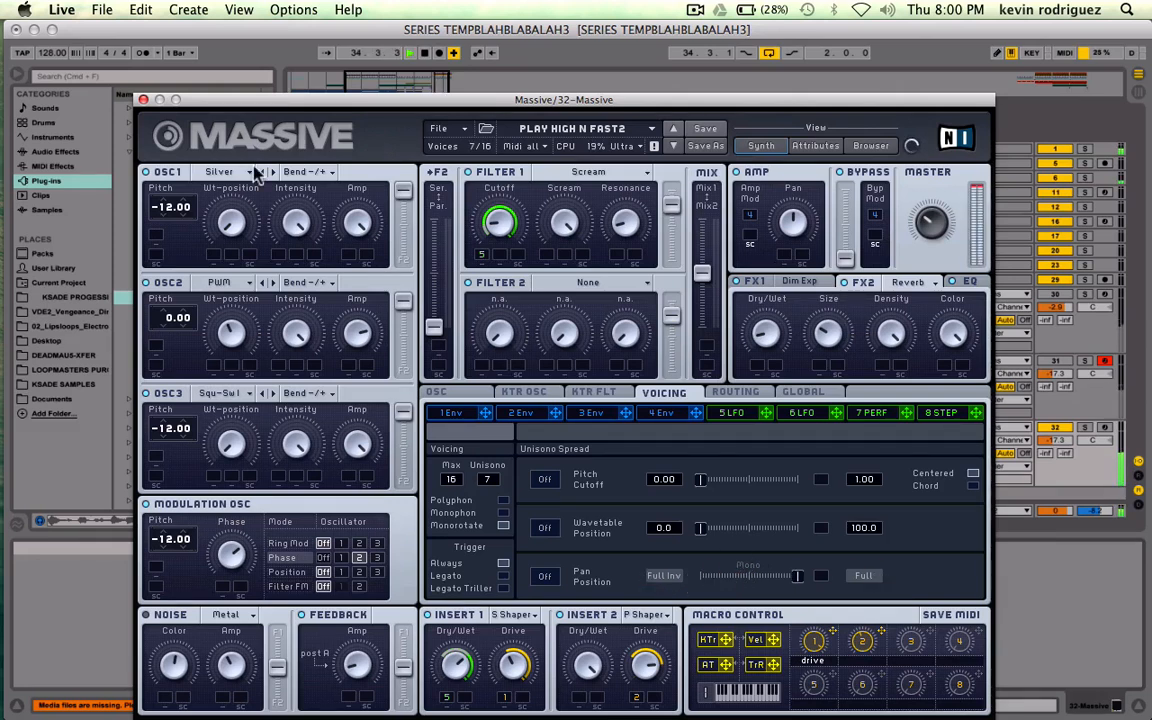
pyautogui.press('space')
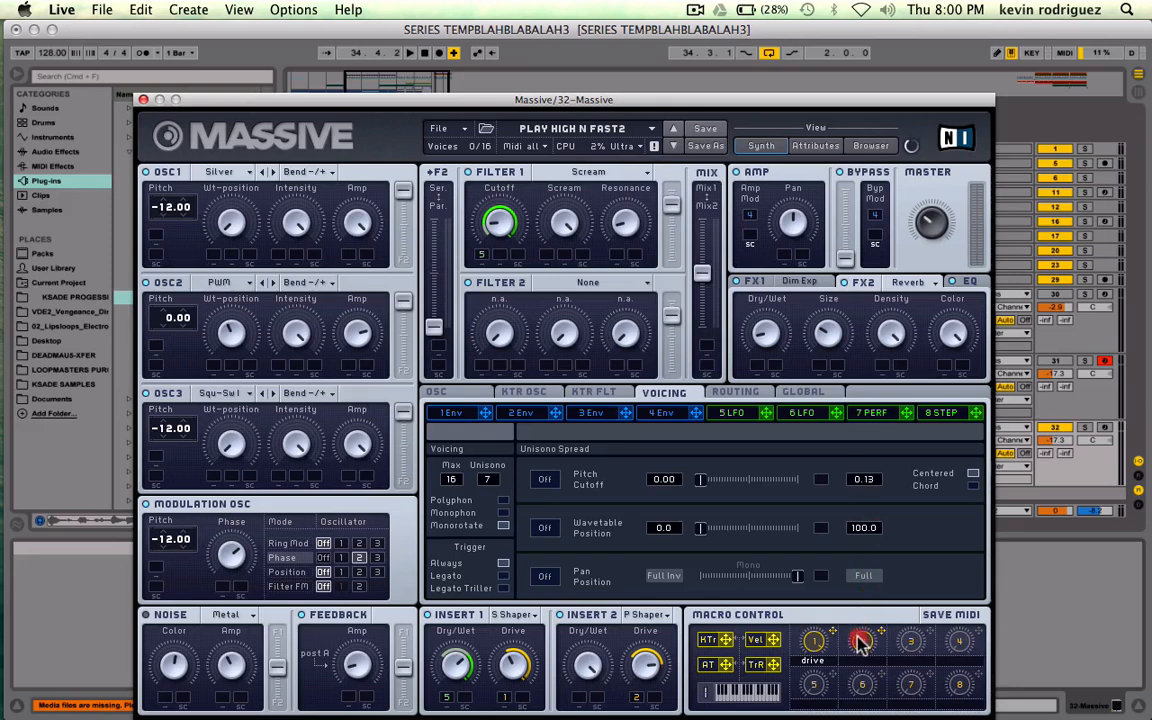
# - Try the unison Pitch Cutoff spread at 0.02 with its amount at maximum during playback, and switch it off again
pyautogui.press('space')
pyautogui.click(547, 480)
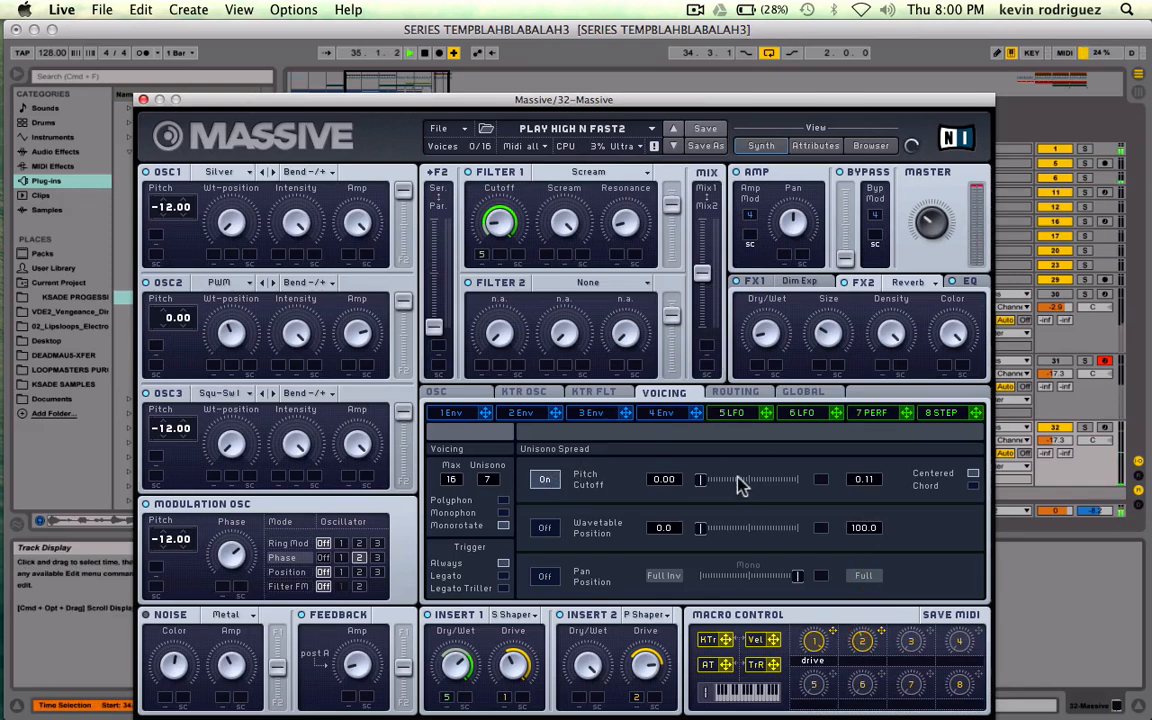
pyautogui.moveTo(862, 481)
pyautogui.mouseDown()
pyautogui.moveTo(868, 500)
pyautogui.moveTo(871, 482)
pyautogui.mouseUp()
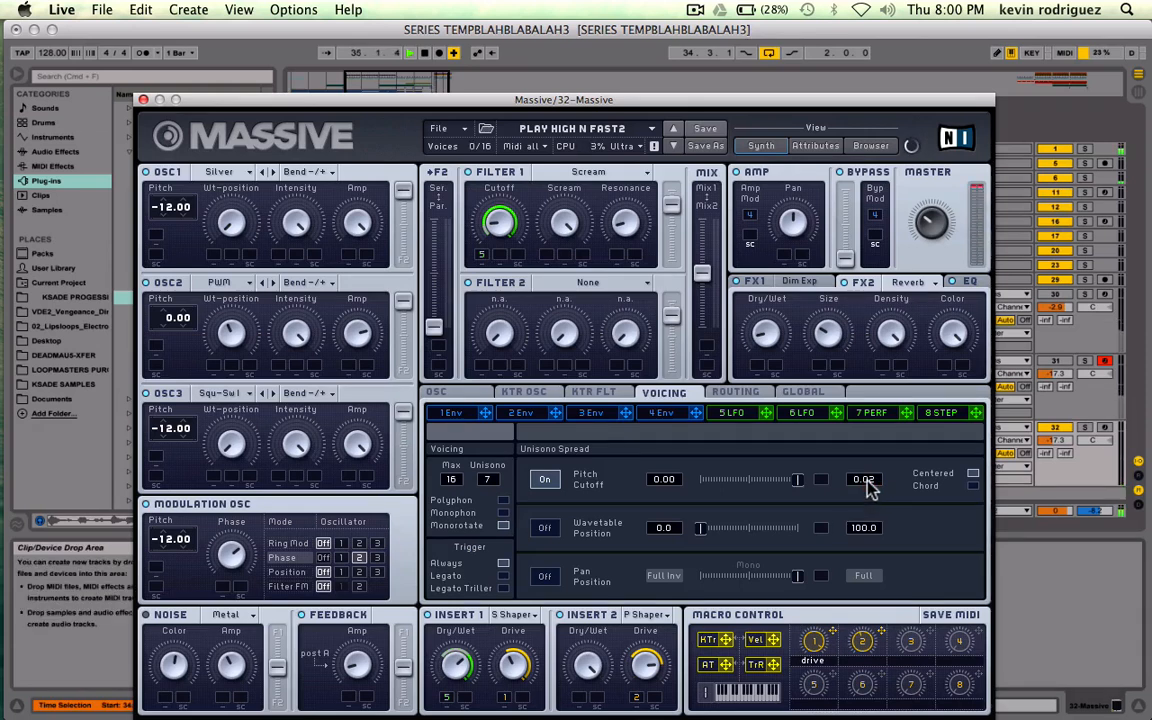
pyautogui.press('space')
pyautogui.click(542, 481)
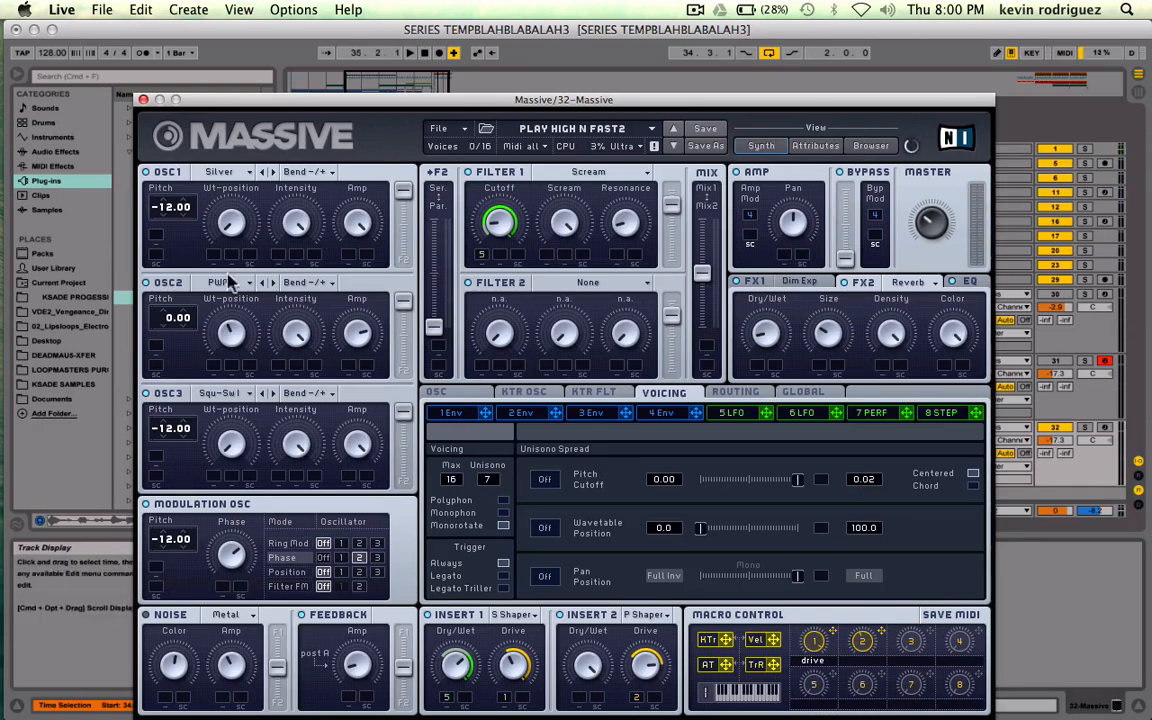
# - Close the Massive window, open the 32 Massive clip's notes and arm the track for recording
pyautogui.click(143, 100)
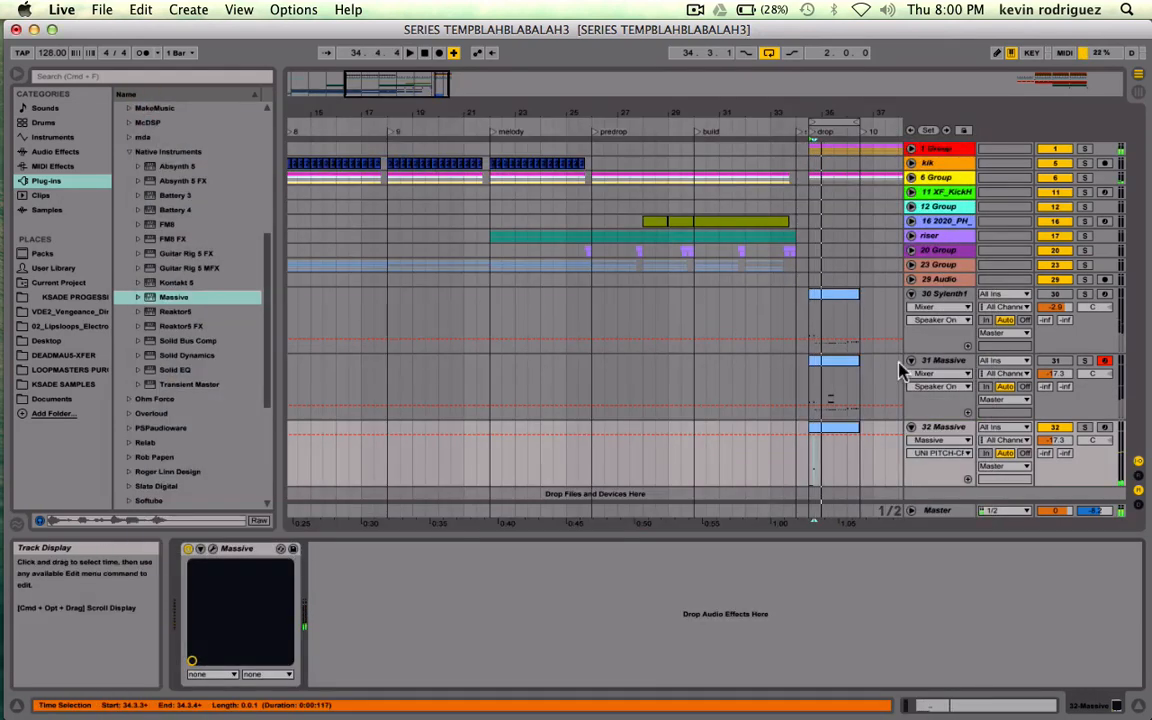
pyautogui.doubleClick(838, 427)
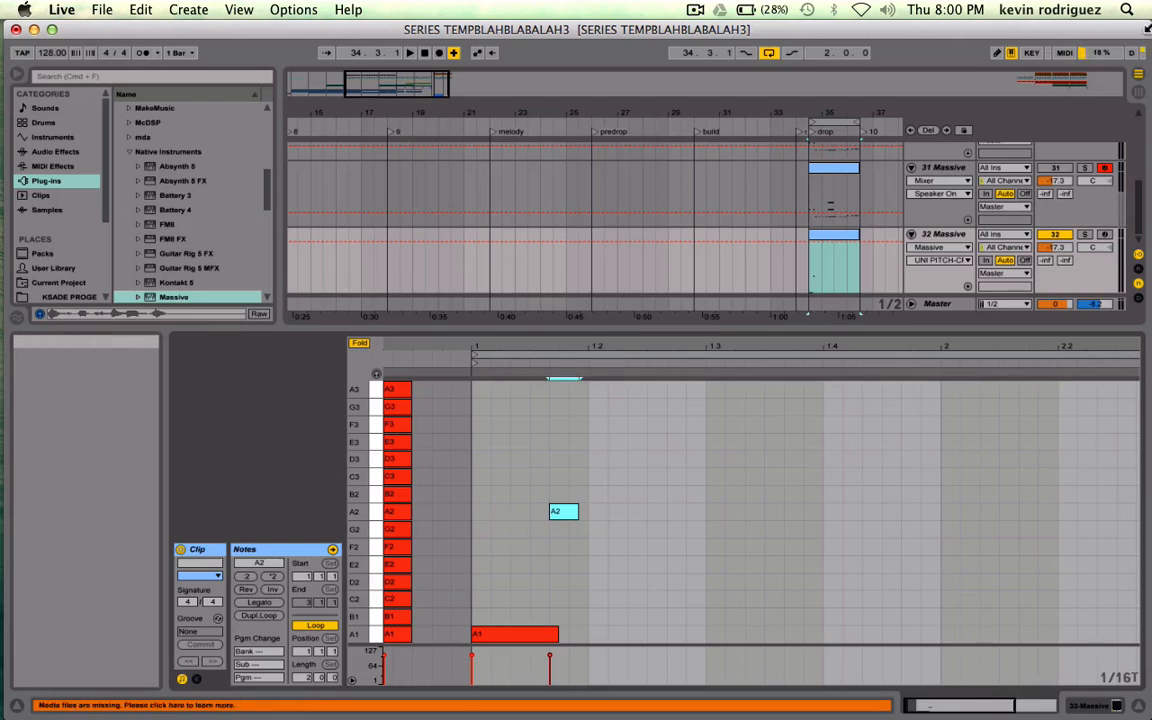
pyautogui.click(1105, 236)
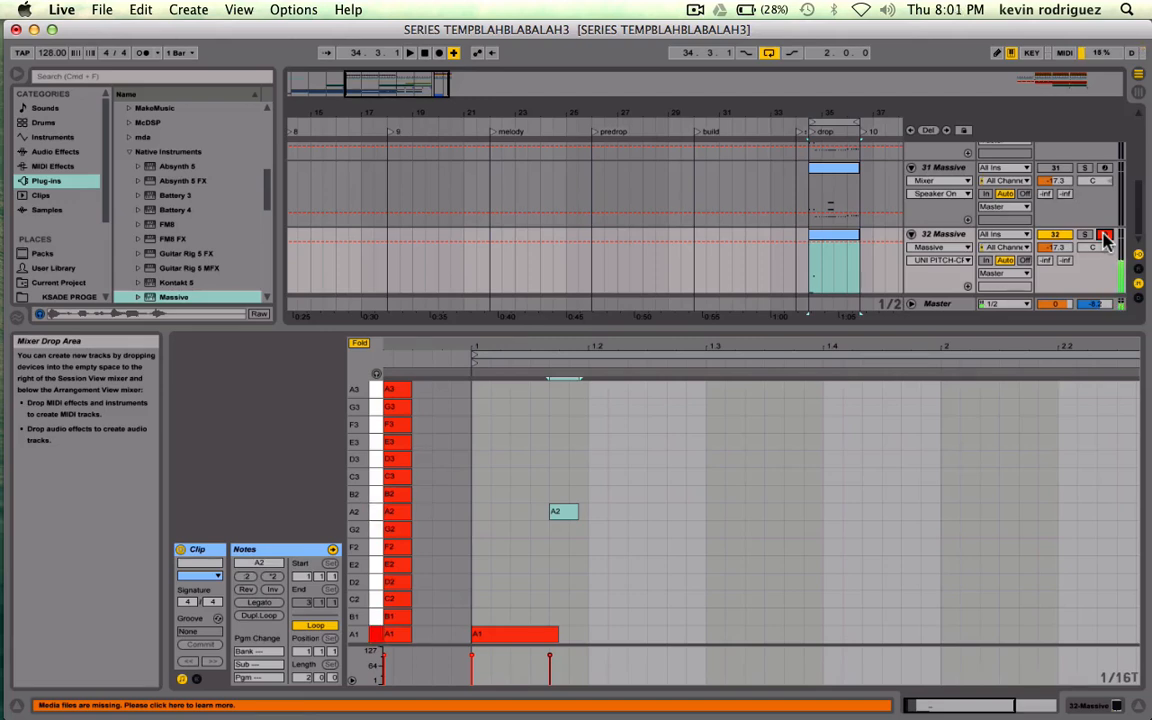
# - Move the 32 Massive clip two bars later, directly behind the drop loop, and place the insert mark at 34.3.1
pyautogui.hotkey('shift', 'Tab')
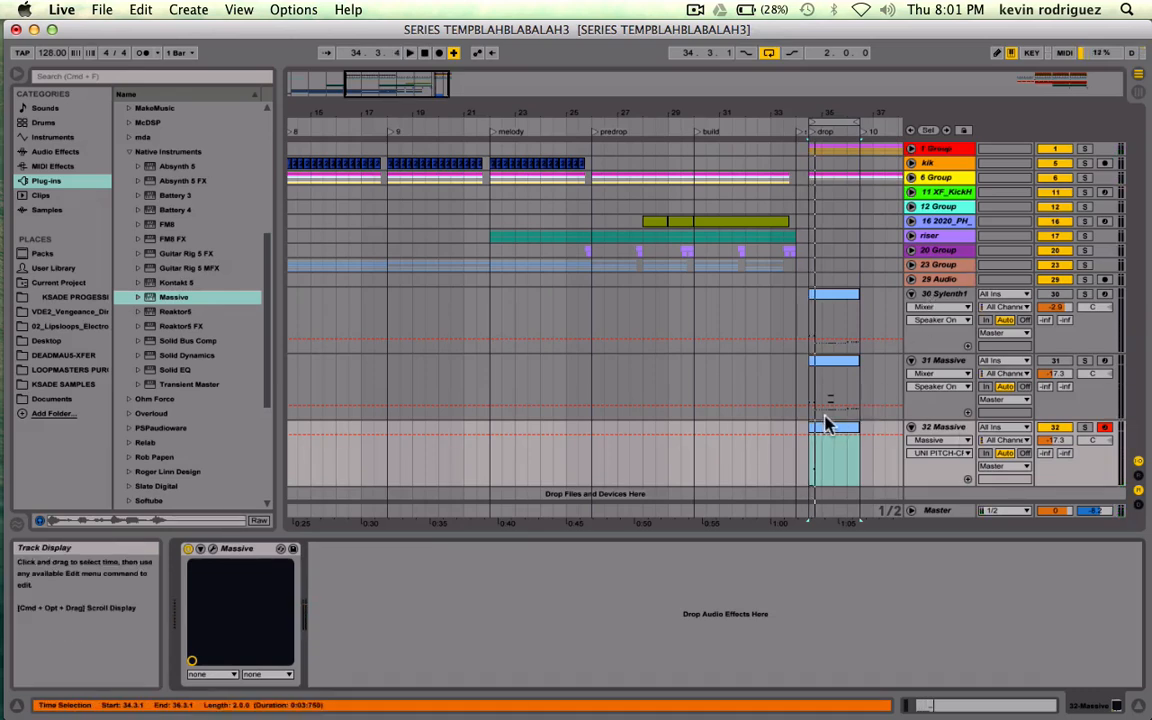
pyautogui.moveTo(826, 432); pyautogui.dragTo(877, 430)
pyautogui.click(808, 459)
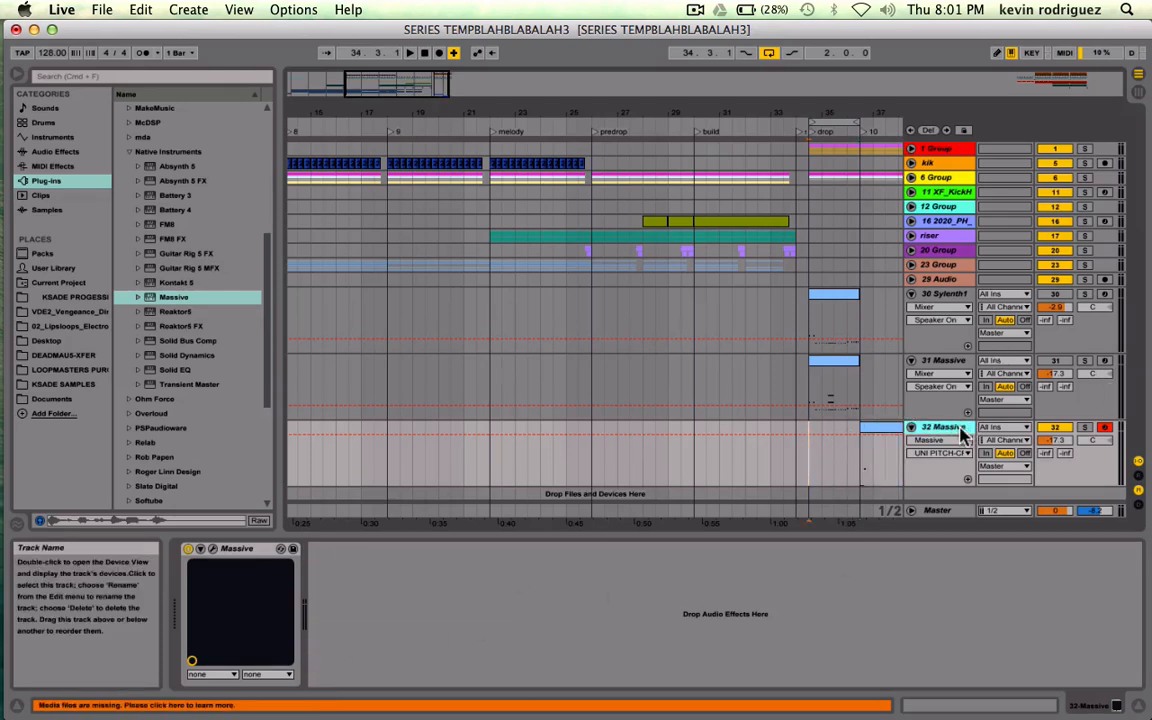
# - Play the drop loop and then the arrangement from the melody marker to rehearse a new part on the armed track
pyautogui.press('space')
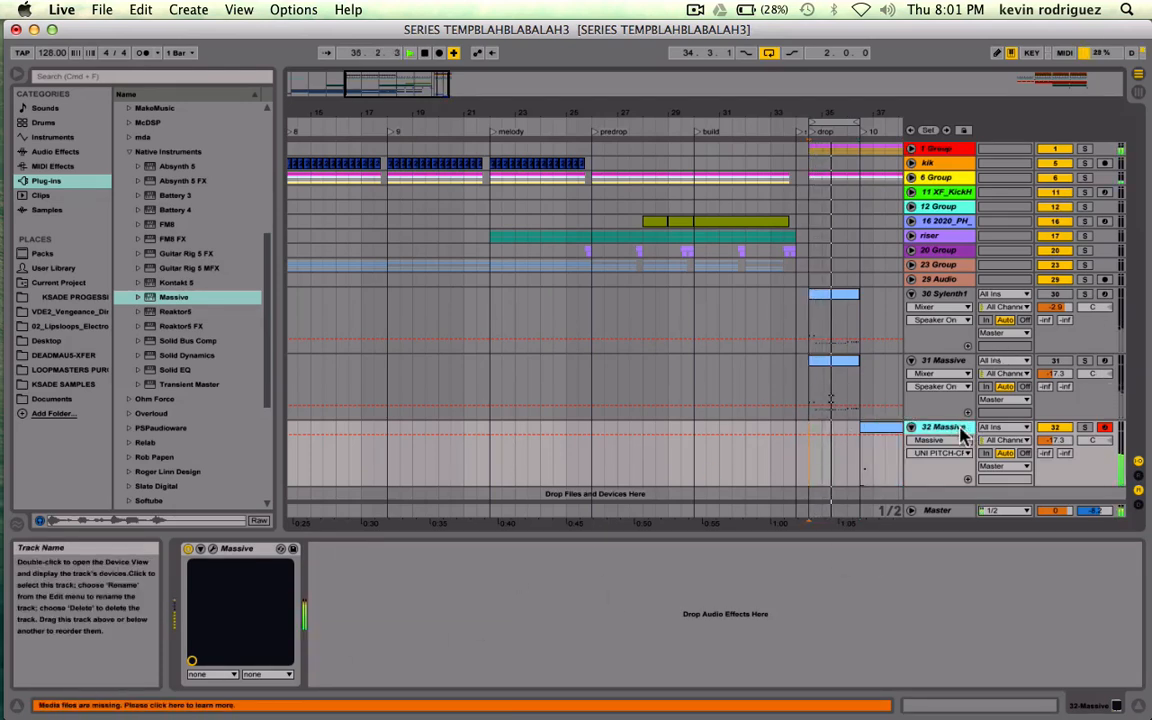
pyautogui.press('space')
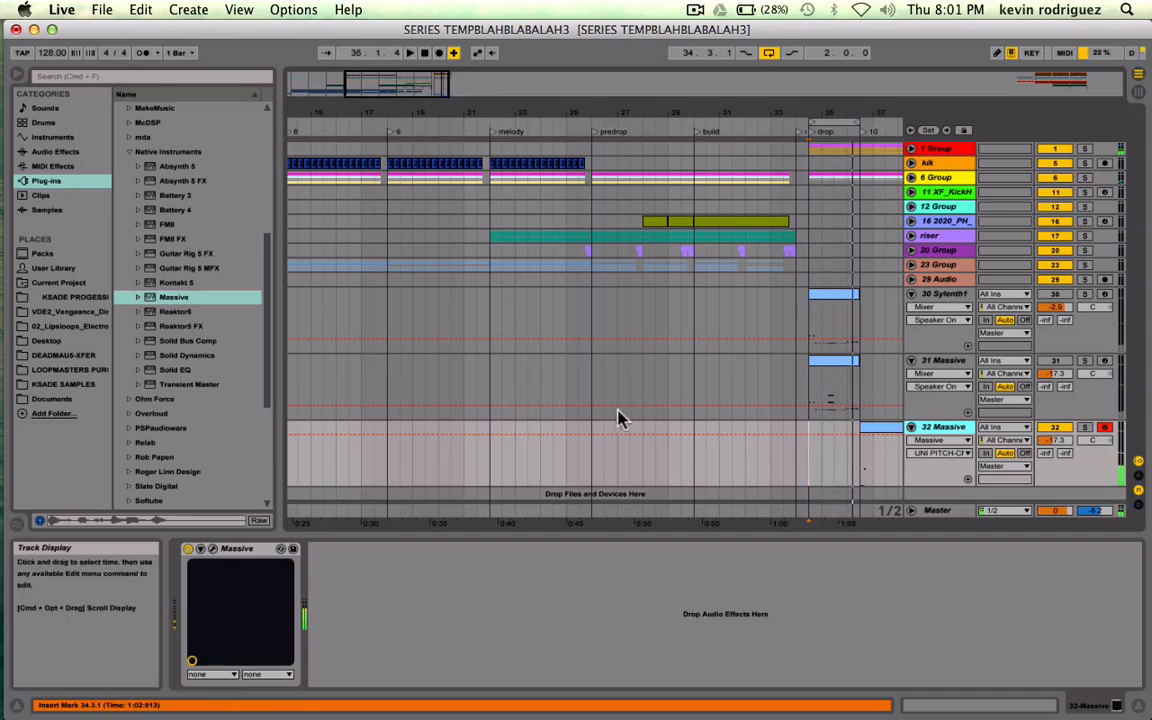
pyautogui.click(489, 432)
pyautogui.press('space')
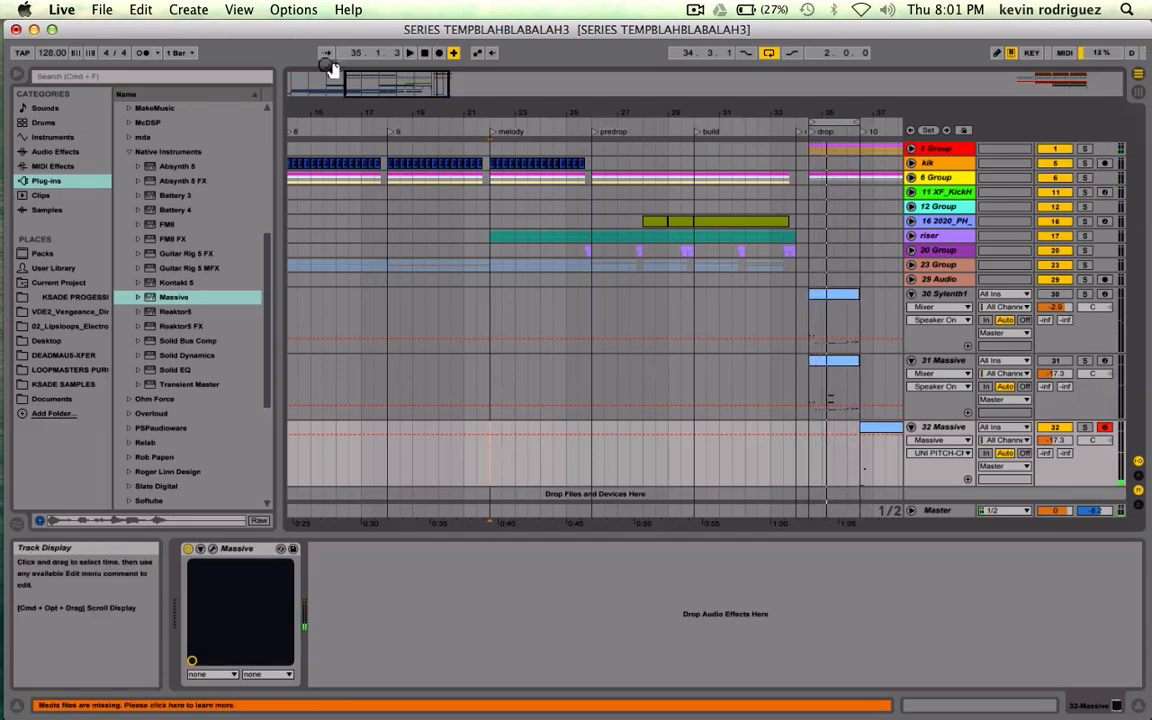
# - Make short test recordings on the 32 Massive track and set the global quantization to 2 Bars
pyautogui.click(438, 53)
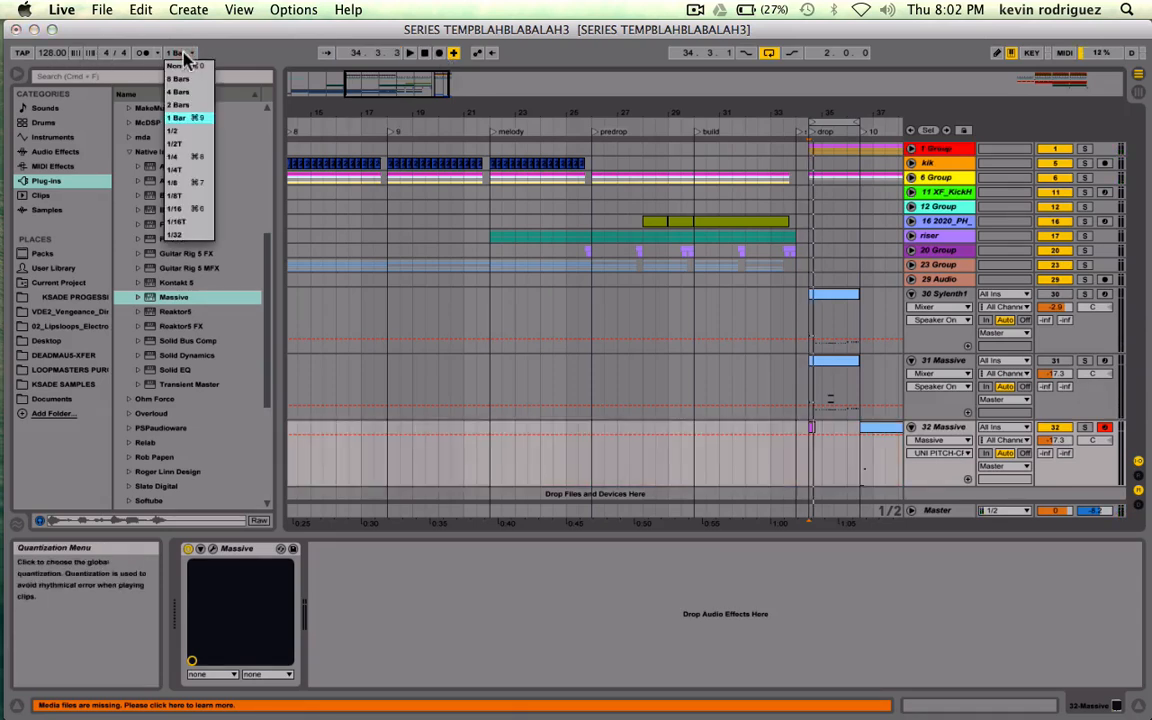
pyautogui.click(203, 104)
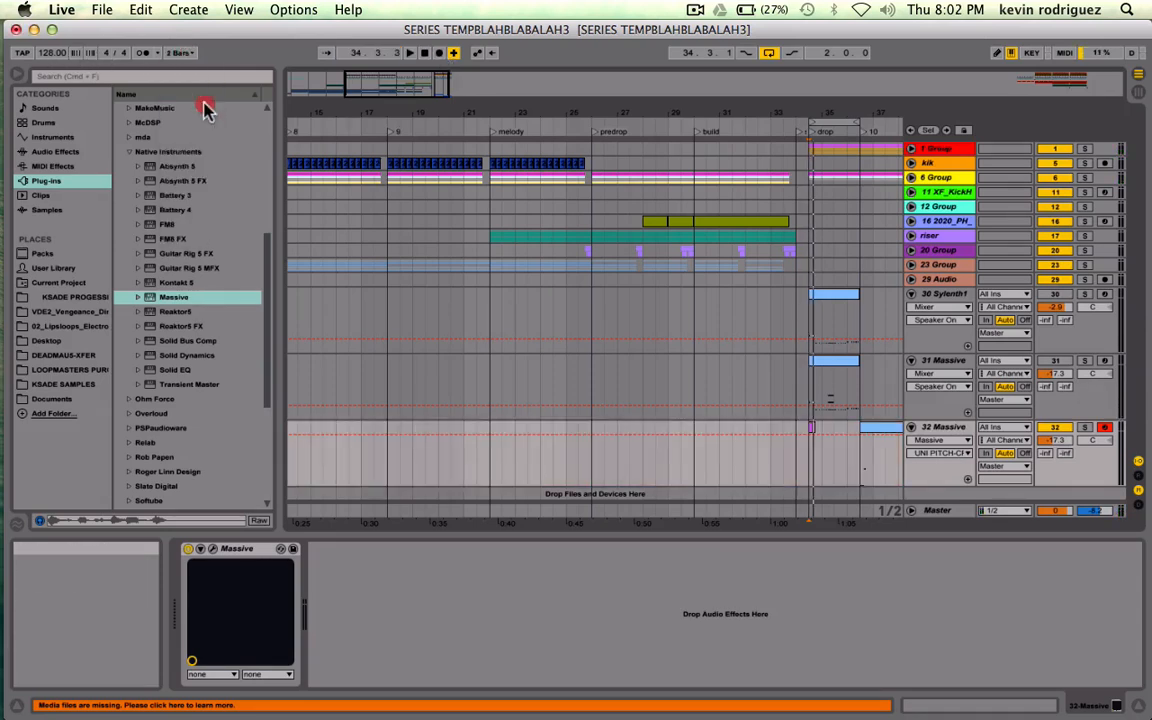
pyautogui.click(440, 54)
pyautogui.press('space')
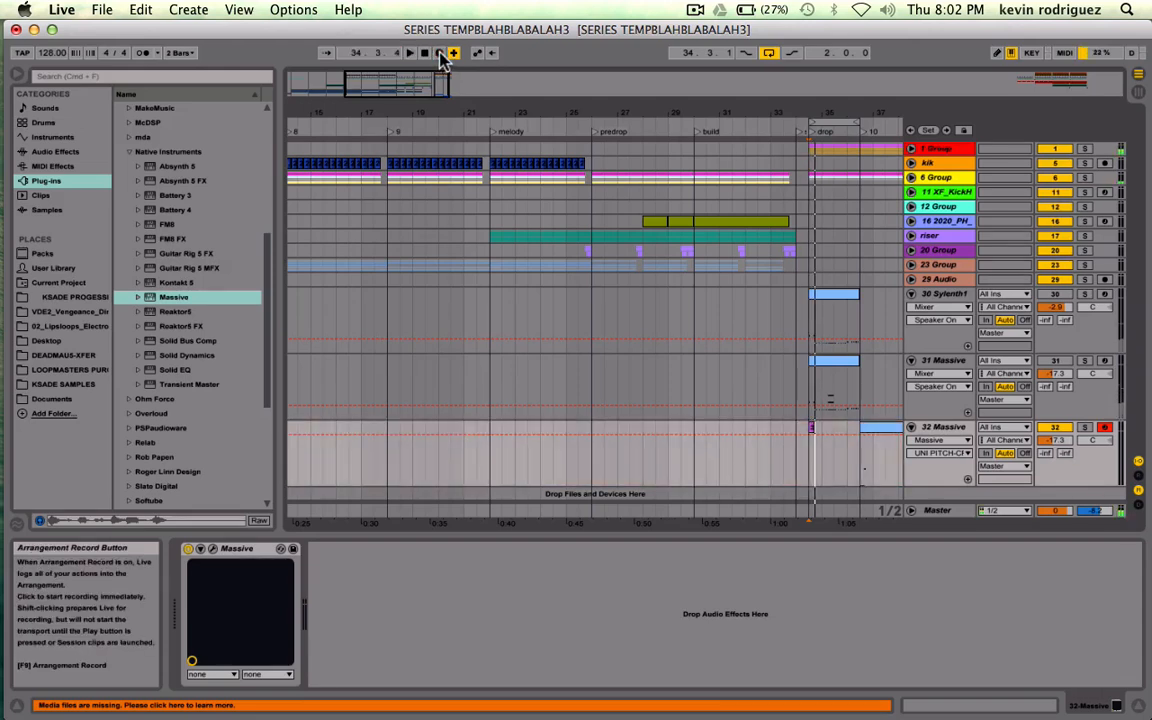
# - Record a new take on the 32 Massive track from 34.1.1 through the drop loop and delete its half-bar lead-in
pyautogui.click(798, 442)
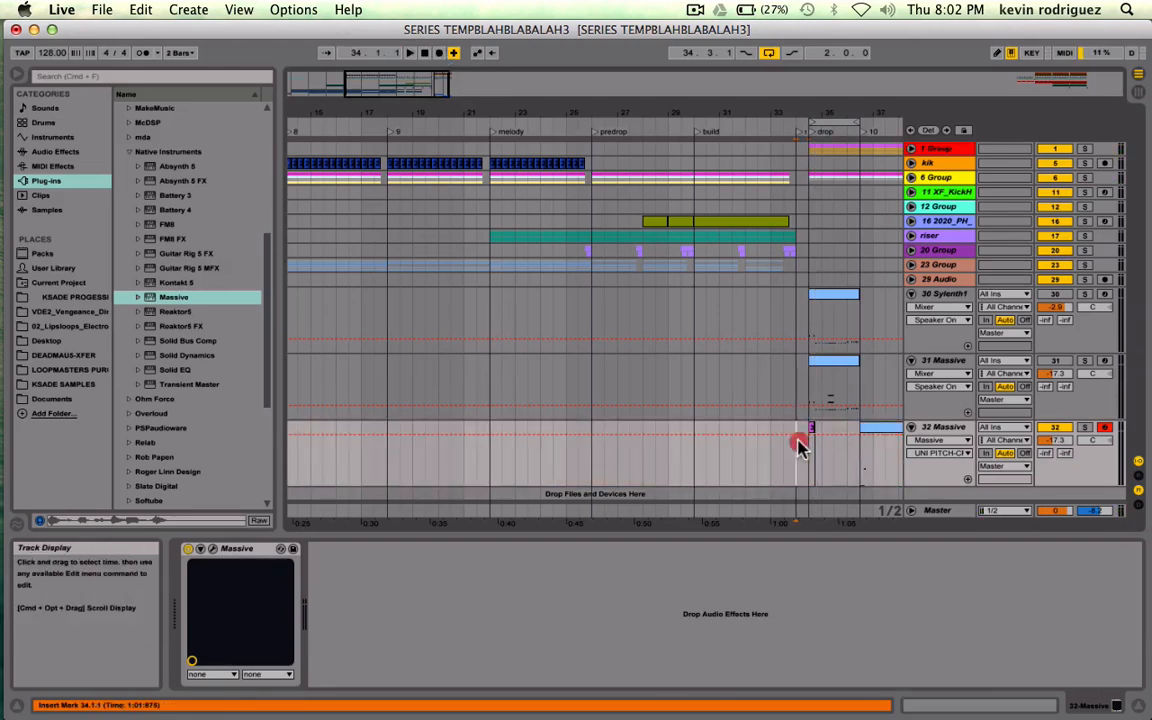
pyautogui.click(440, 54)
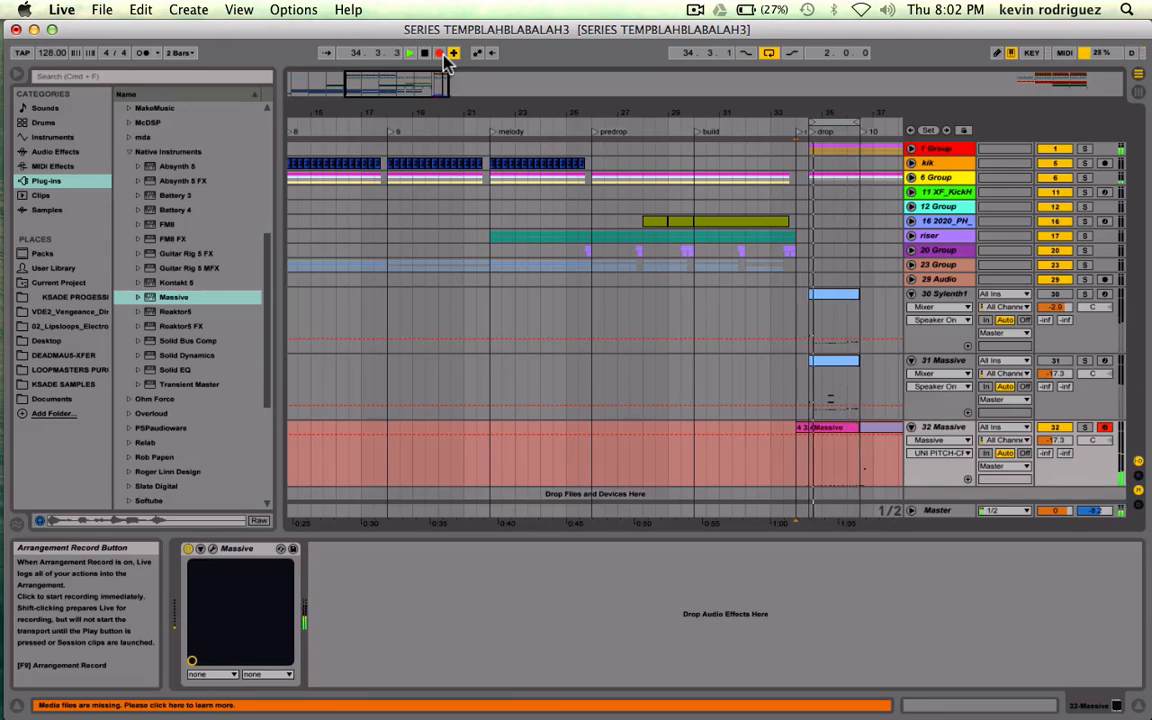
pyautogui.press('space')
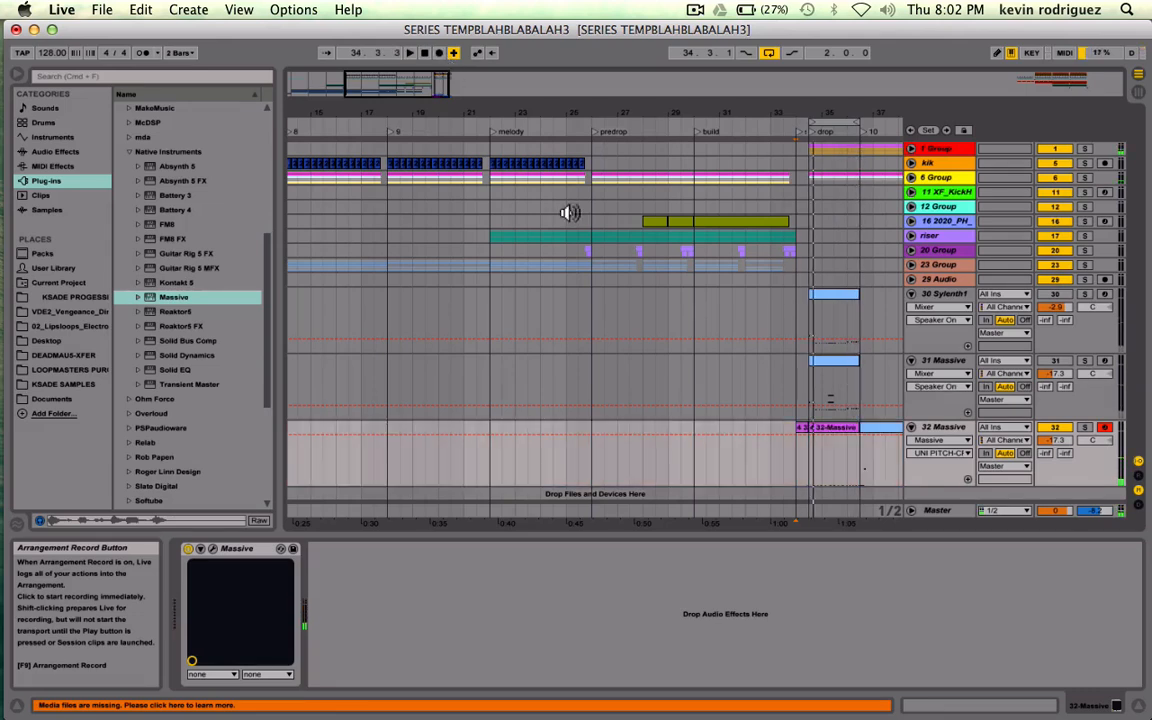
pyautogui.click(800, 428)
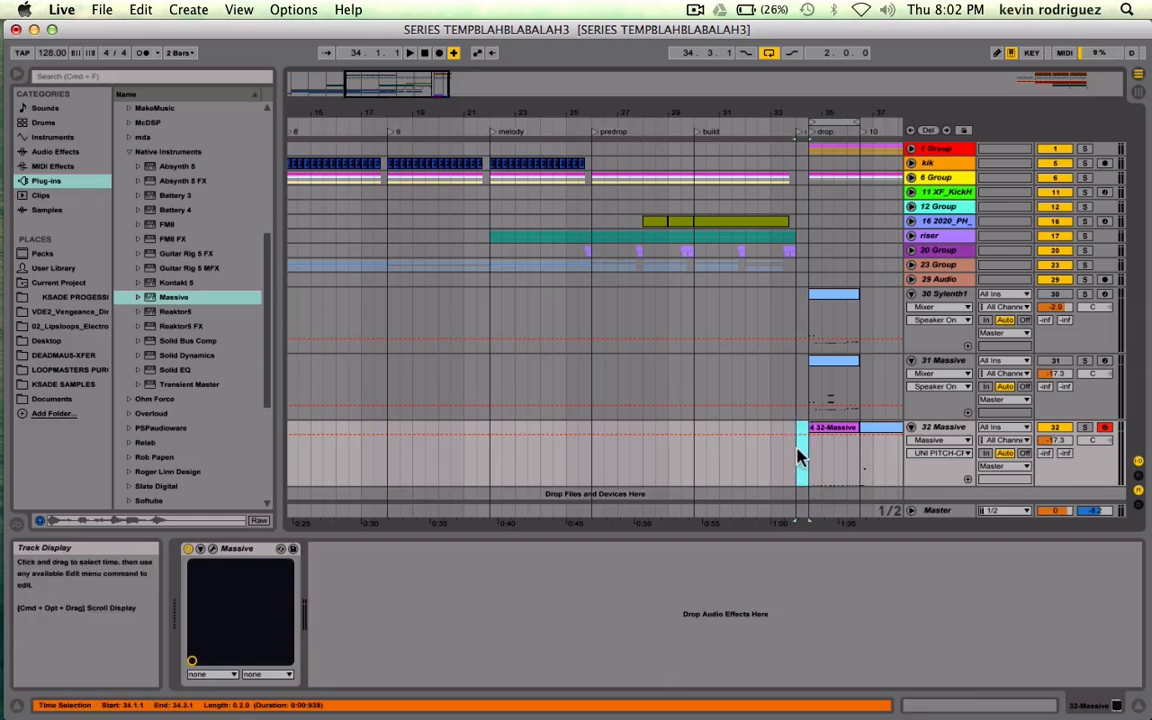
# - Open the new 32 Massive clip and quantize all its notes to 1/16T
pyautogui.doubleClick(822, 428)
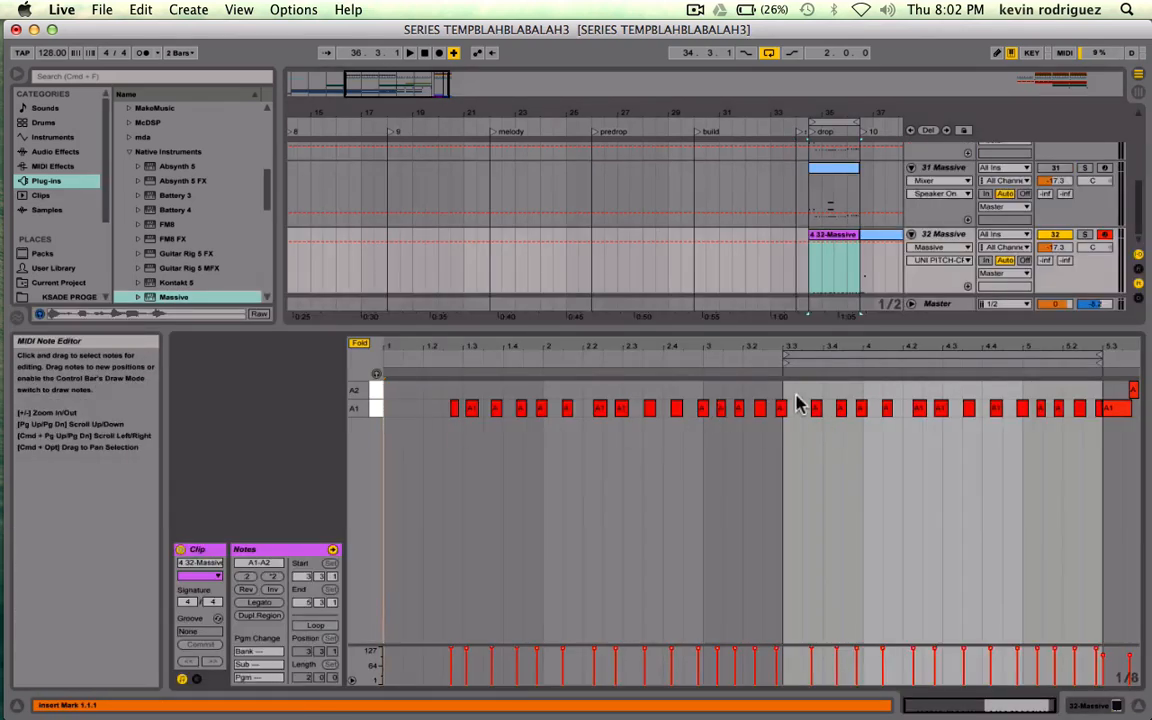
pyautogui.moveTo(787, 385); pyautogui.dragTo(1078, 542)
pyautogui.press('super+a')
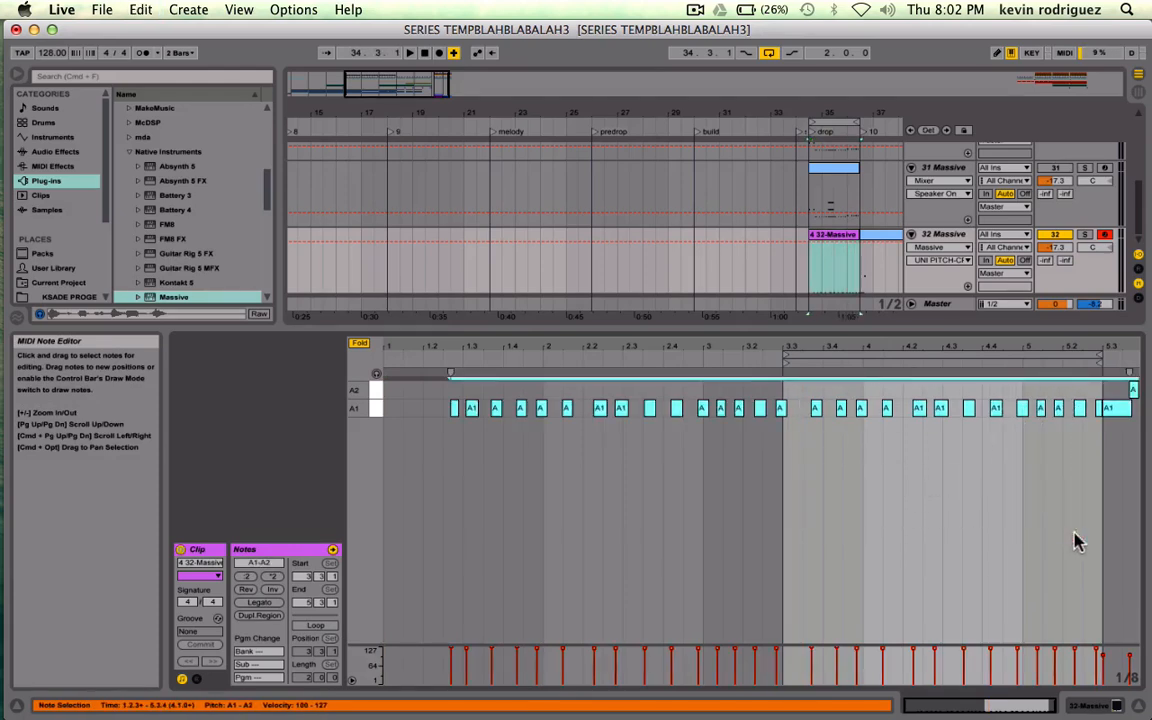
pyautogui.press('super+shift+u')
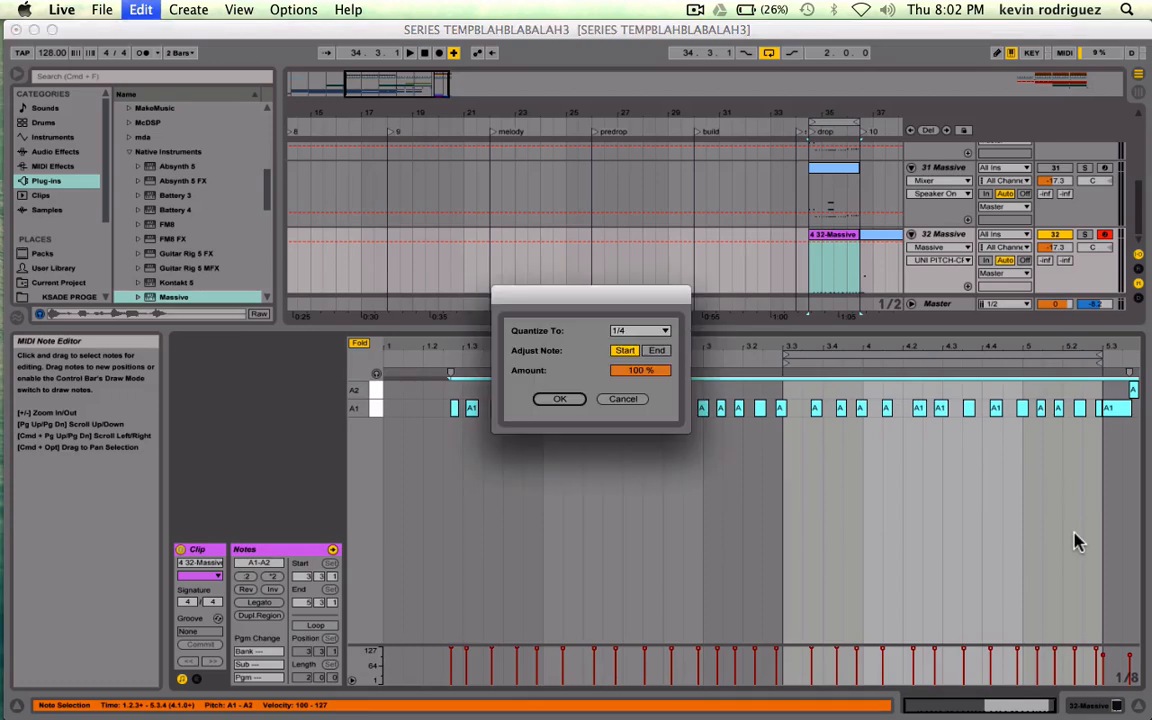
pyautogui.click(657, 333)
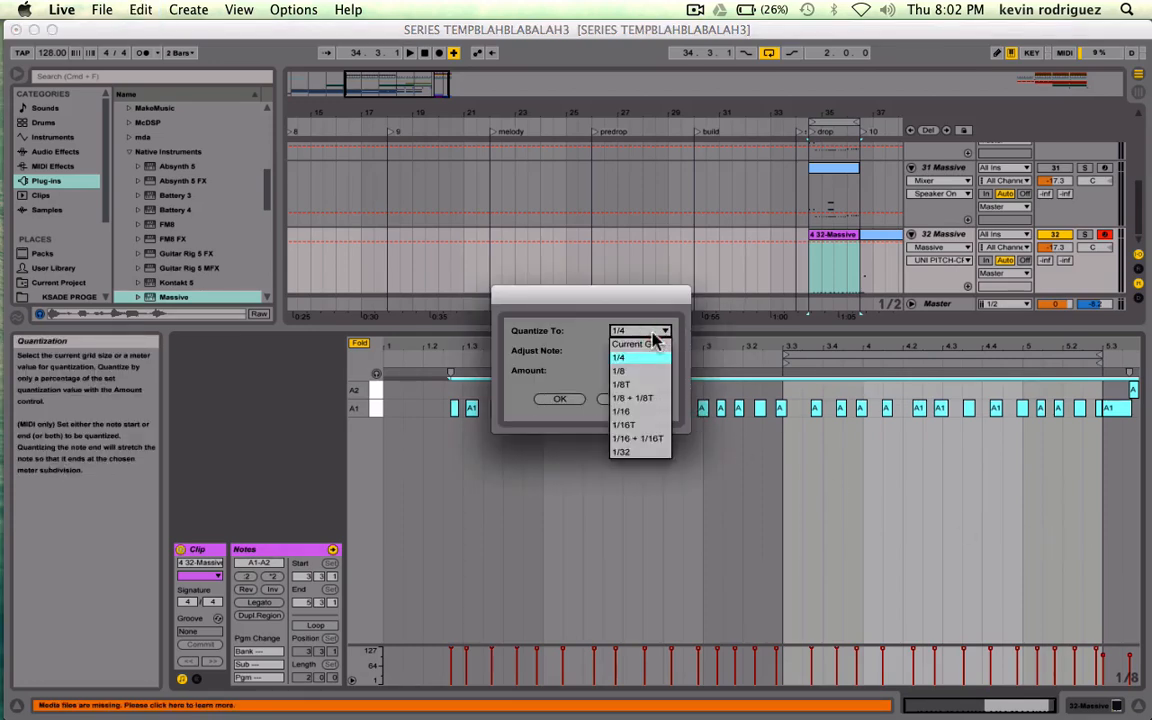
pyautogui.click(634, 423)
pyautogui.click(559, 399)
# - Play the drop loop, shift the A1 note at the loop's start to 3.3.1, and solo the 32 Massive track
pyautogui.press('space')
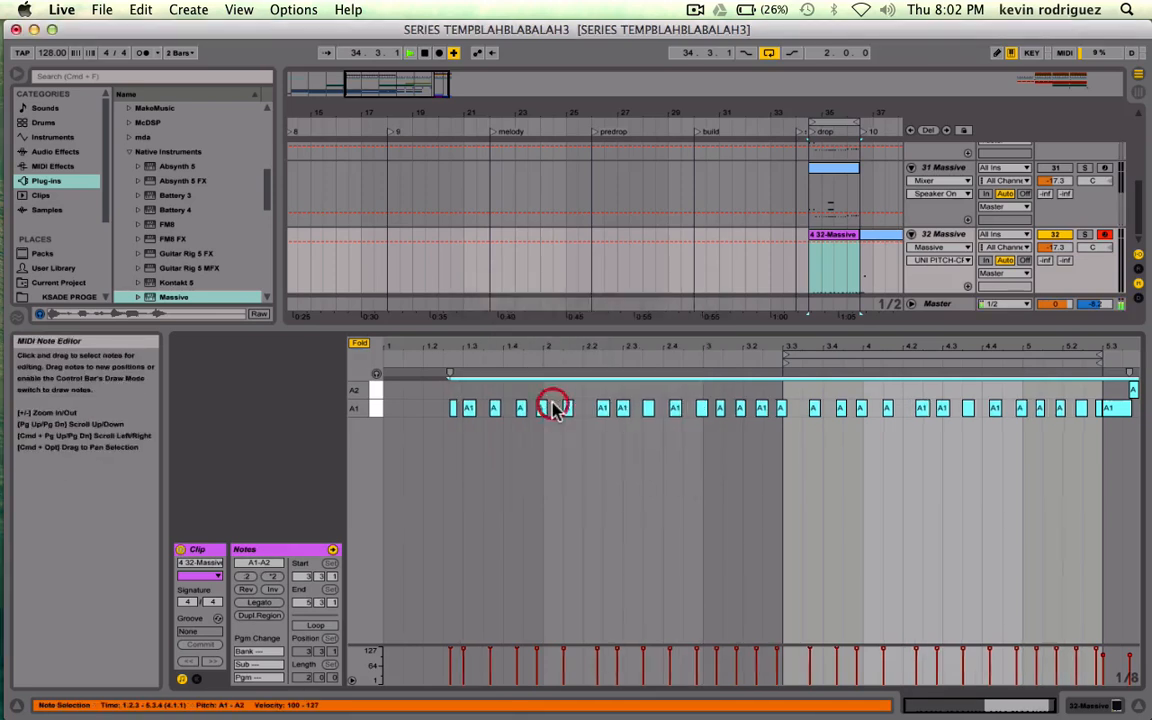
pyautogui.click(825, 455)
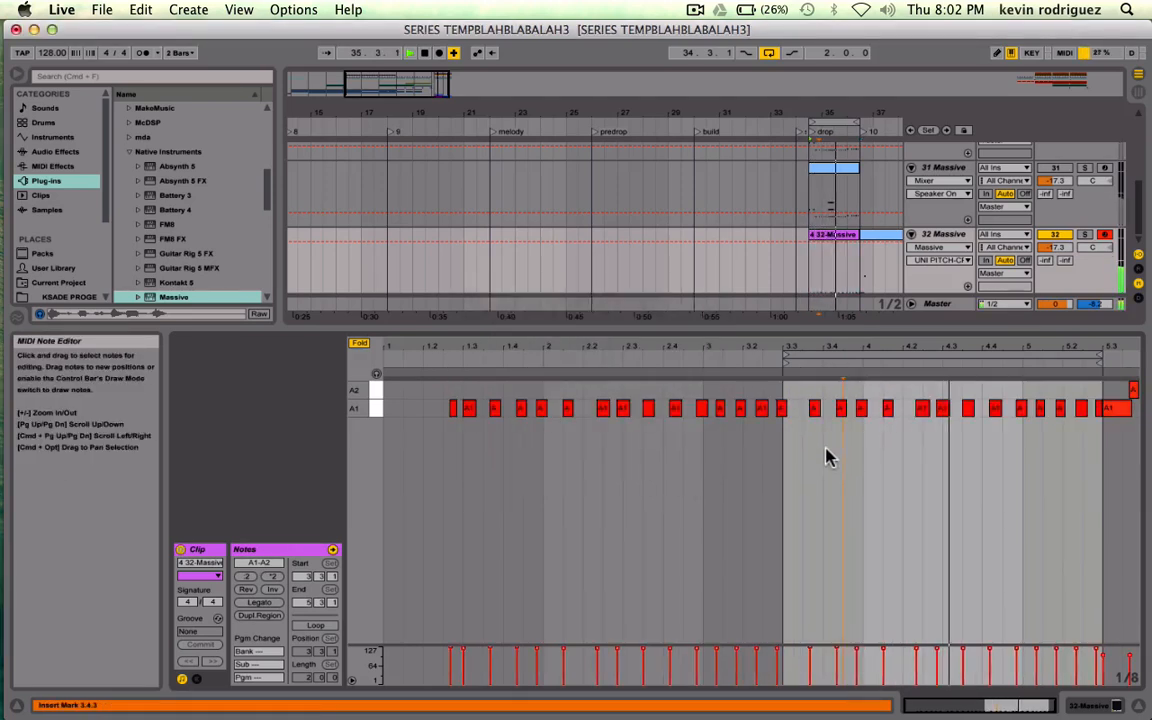
pyautogui.click(782, 409)
pyautogui.moveTo(785, 417); pyautogui.dragTo(792, 418)
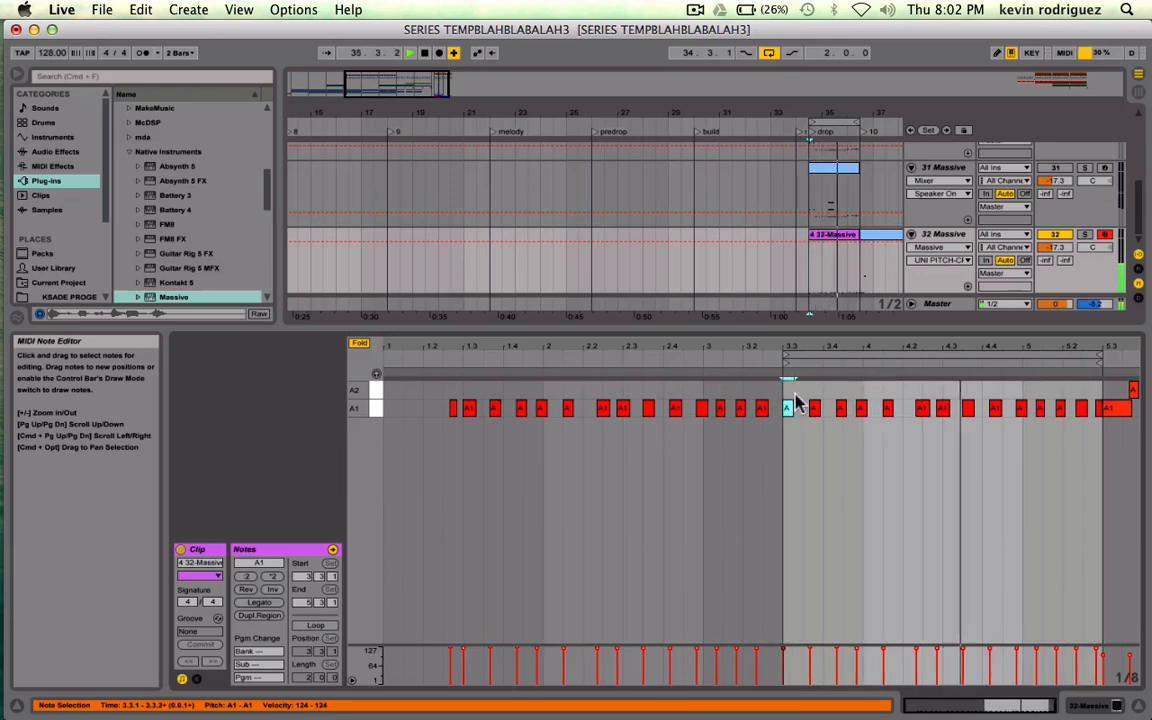
pyautogui.click(1081, 235)
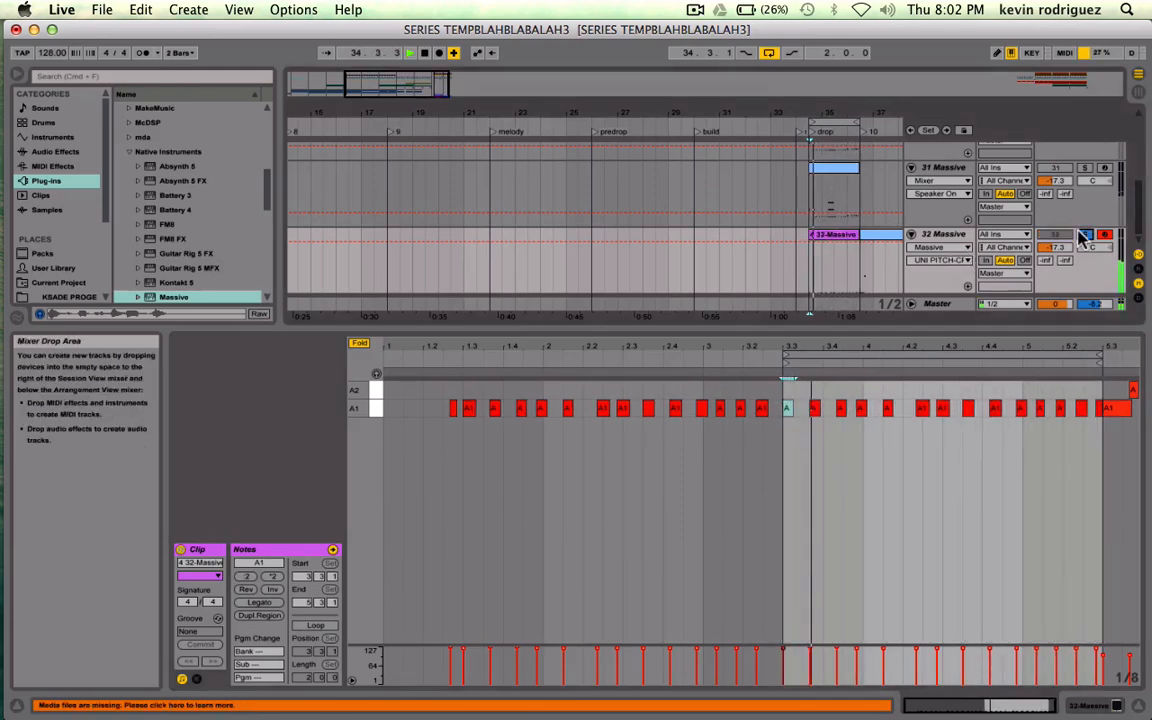
# - Examine the quantized notes of the 32 Massive clip from 3.3 onward and play them soloed
pyautogui.hotkey('shift', 'Tab')
pyautogui.doubleClick(838, 428)
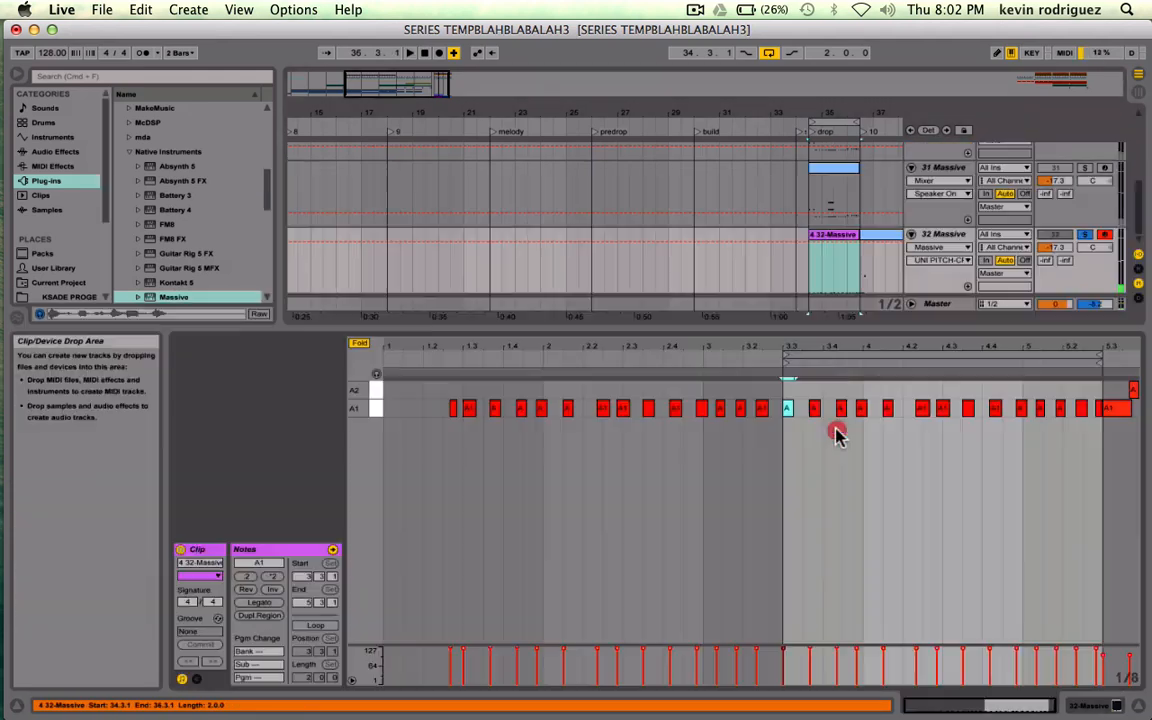
pyautogui.moveTo(957, 712); pyautogui.dragTo(977, 571)
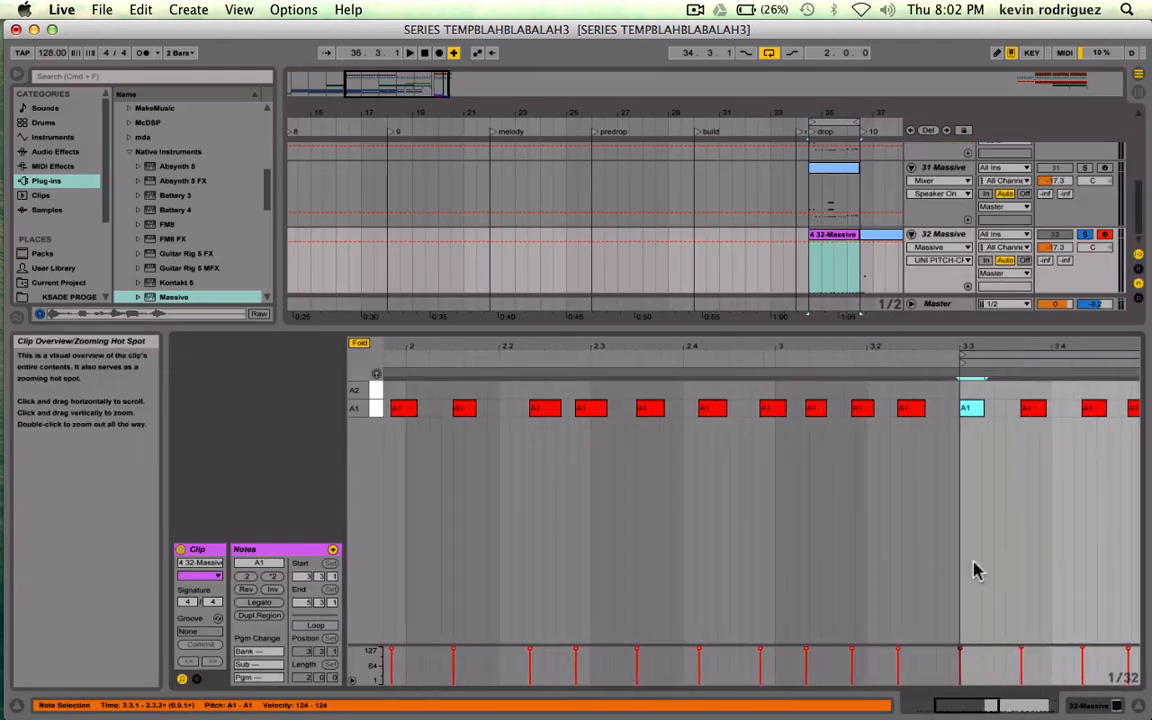
pyautogui.click(856, 206)
pyautogui.scroll(3, 857, 207)
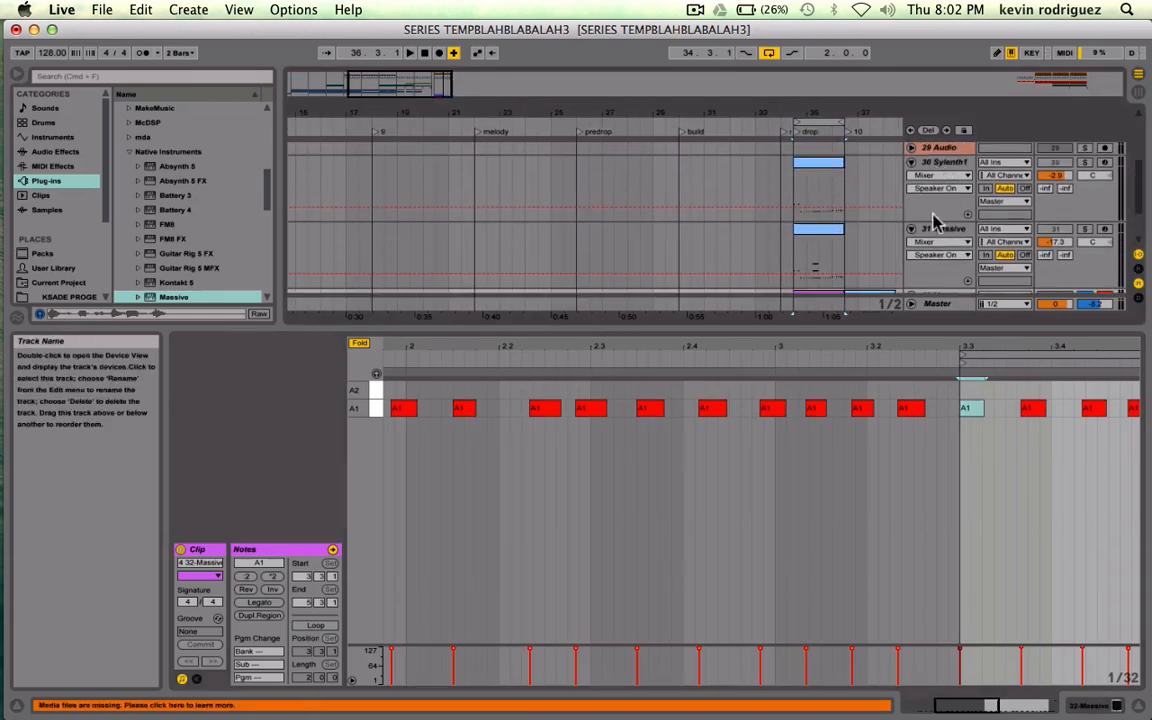
pyautogui.scroll(-3, 903, 277)
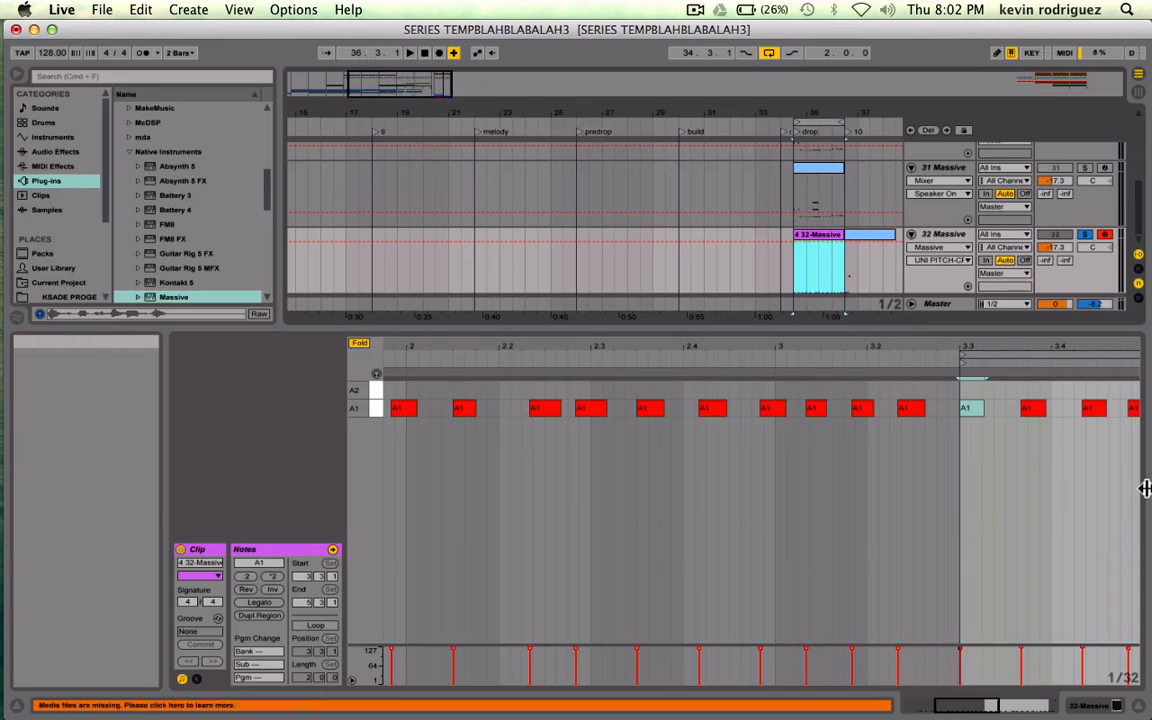
pyautogui.hscroll(10, 1093, 515)
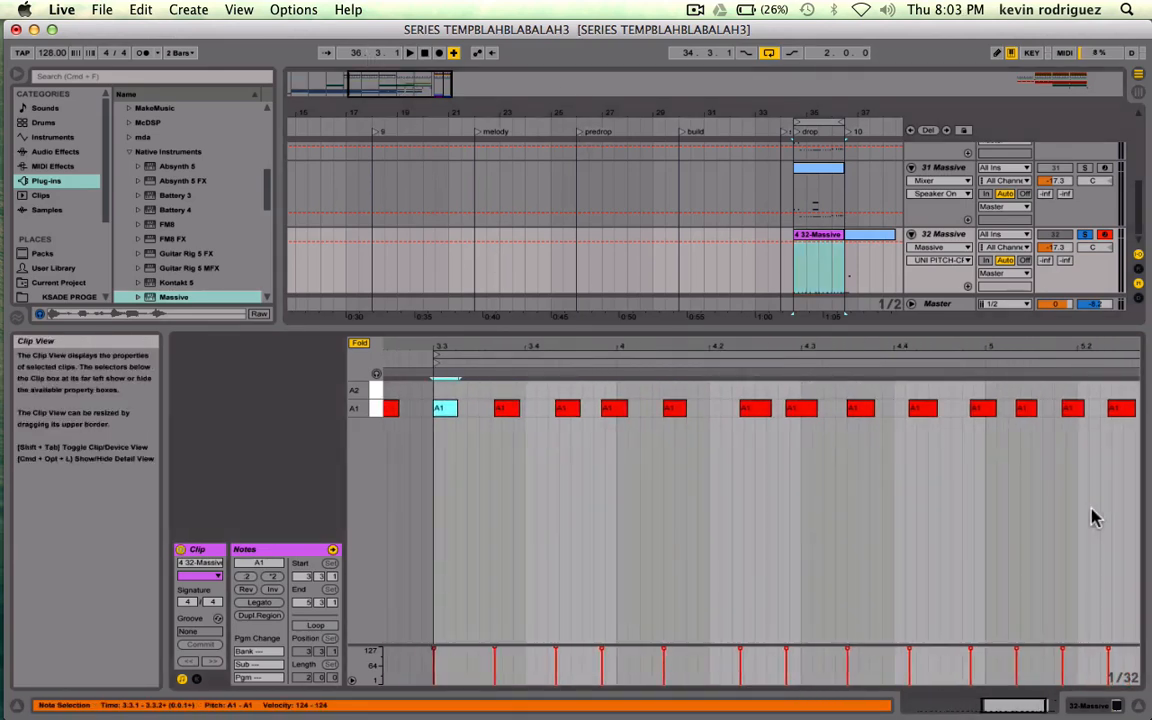
pyautogui.moveTo(1003, 707)
pyautogui.mouseDown()
pyautogui.moveTo(1005, 698)
pyautogui.moveTo(1005, 717)
pyautogui.mouseUp()
pyautogui.press('space')
pyautogui.hscroll(-4, 708, 540)
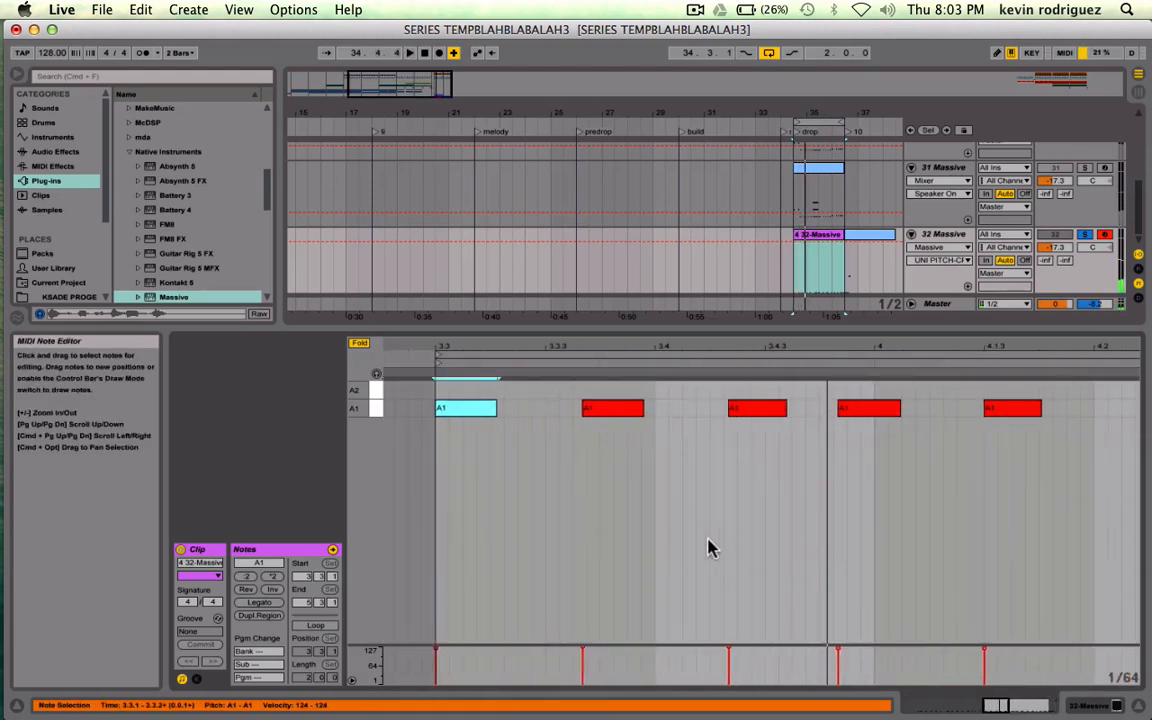
# - Set the note editor to a fixed 1/16 grid with triplets
pyautogui.click(597, 422)
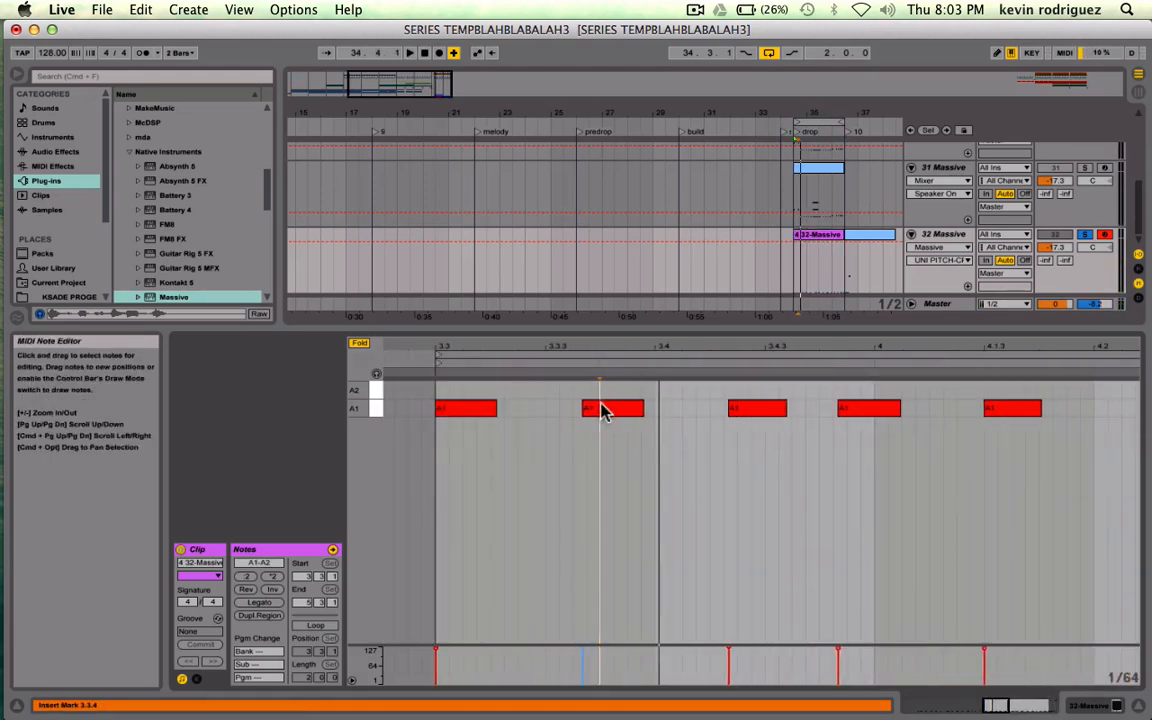
pyautogui.rightClick(712, 548)
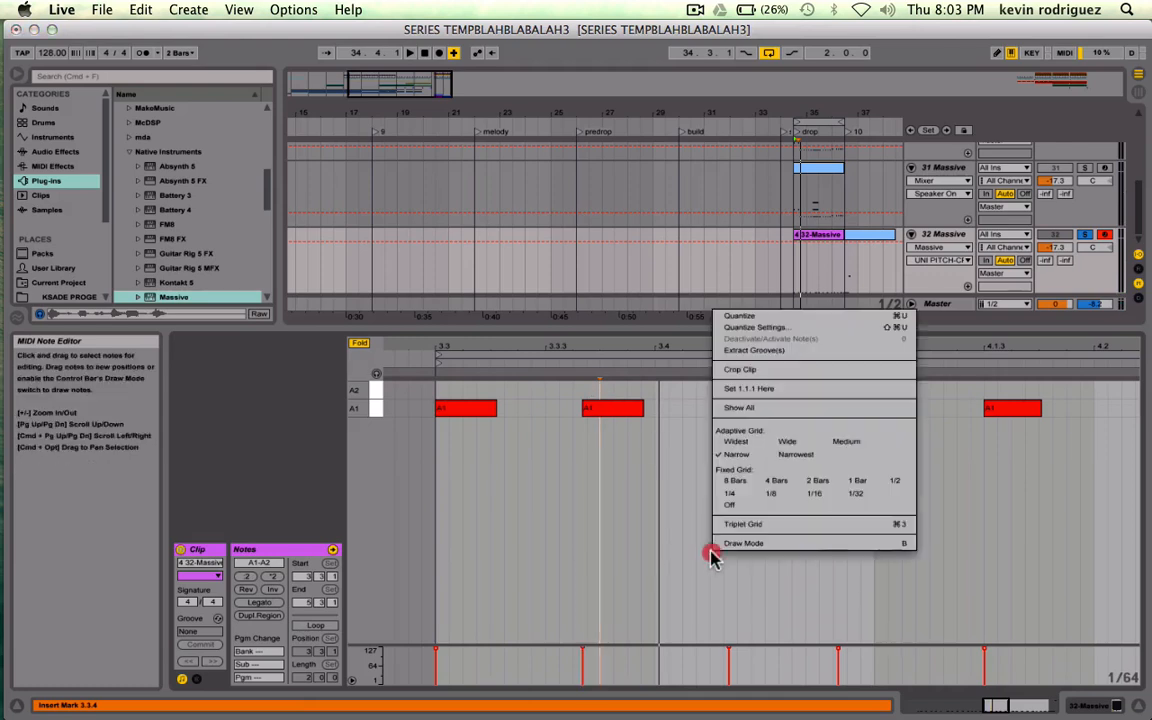
pyautogui.click(813, 494)
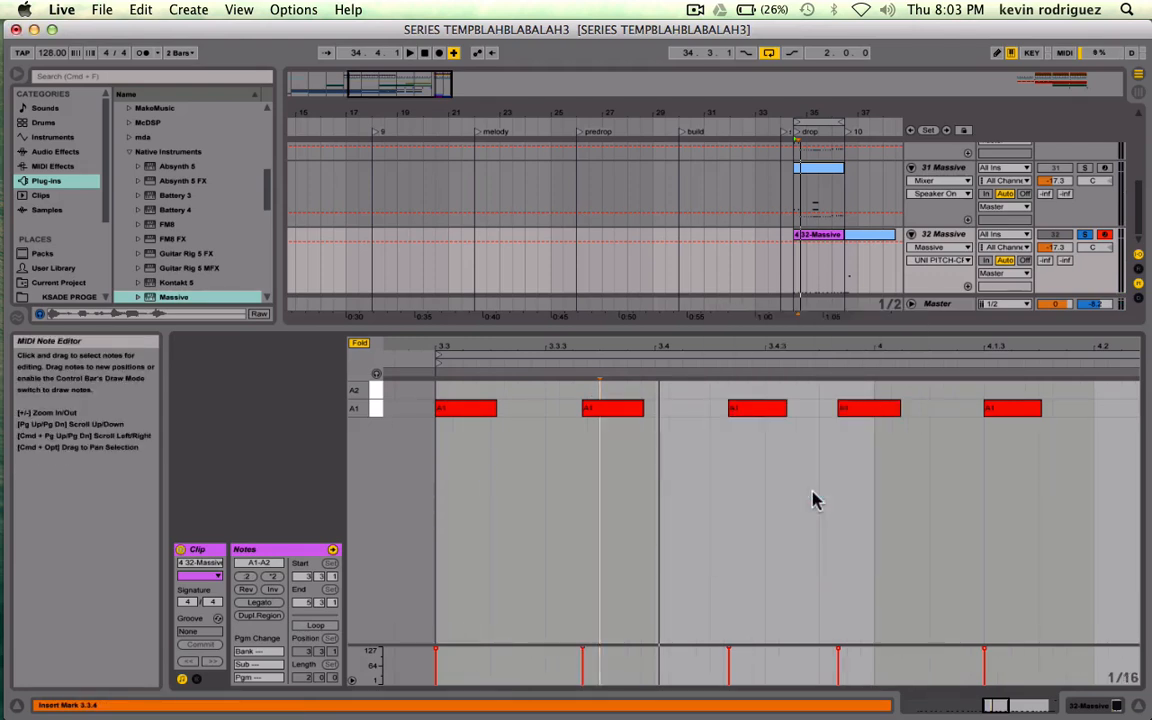
pyautogui.press('super+3')
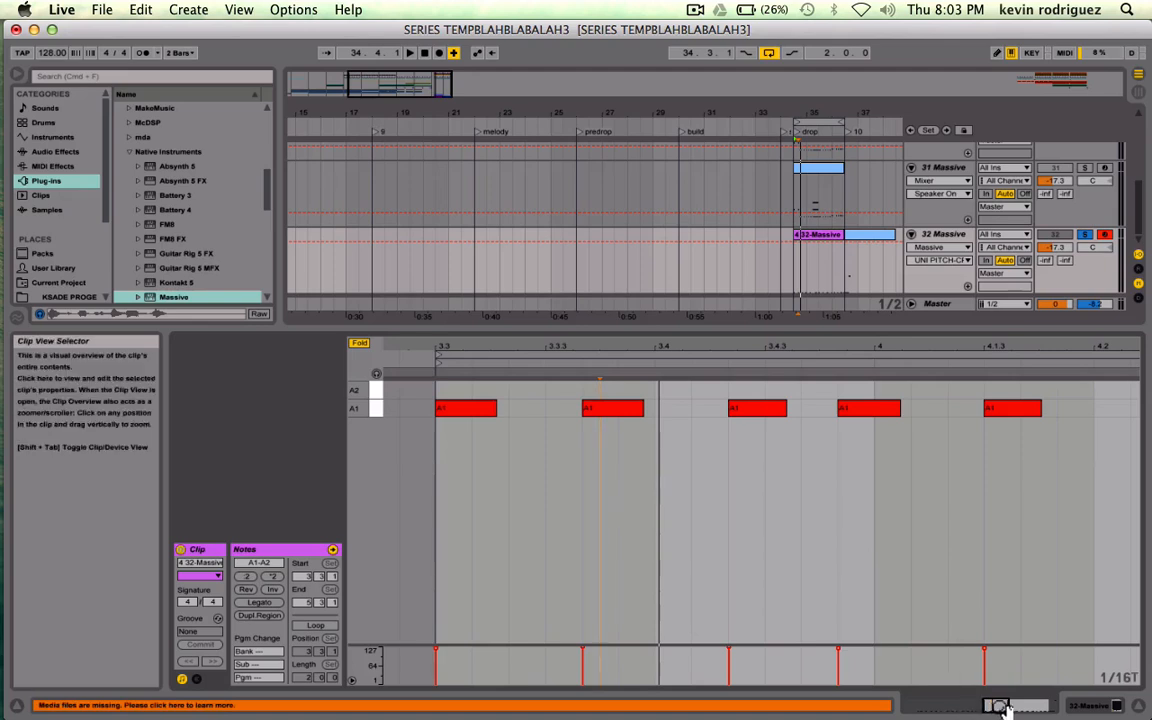
# - Pull the second A1 note of the loop back to 3.3.2 and delete it
pyautogui.moveTo(1004, 706); pyautogui.dragTo(981, 681)
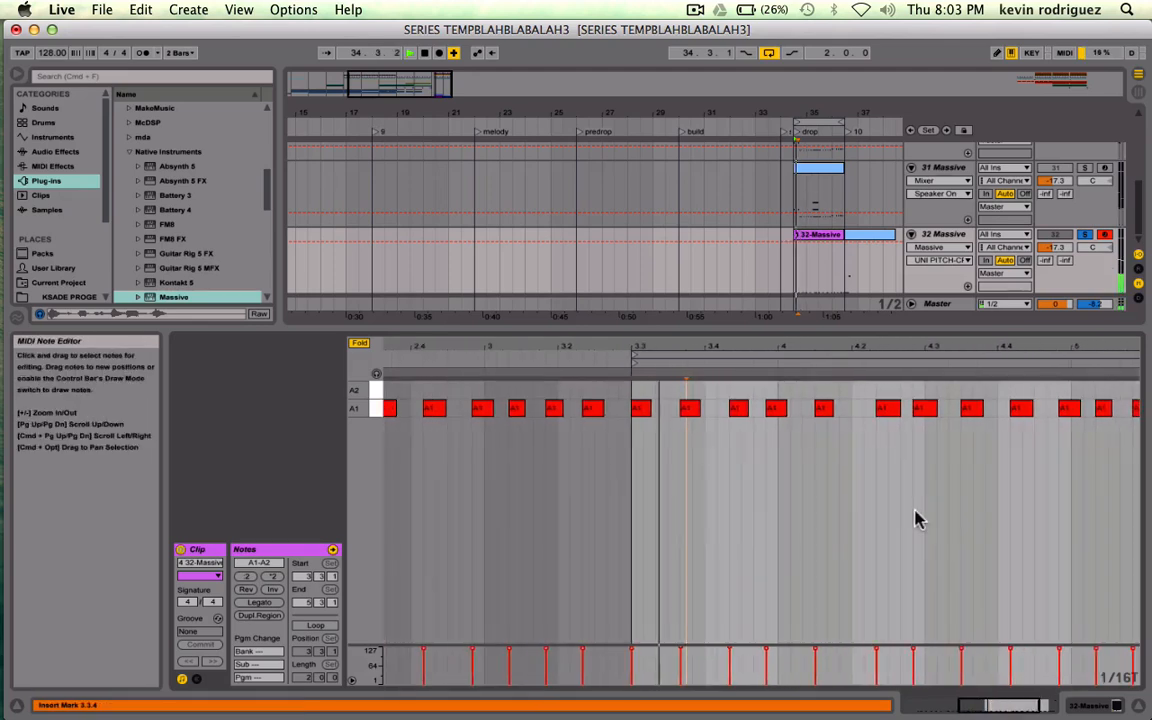
pyautogui.click(685, 410)
pyautogui.moveTo(683, 418); pyautogui.dragTo(673, 415)
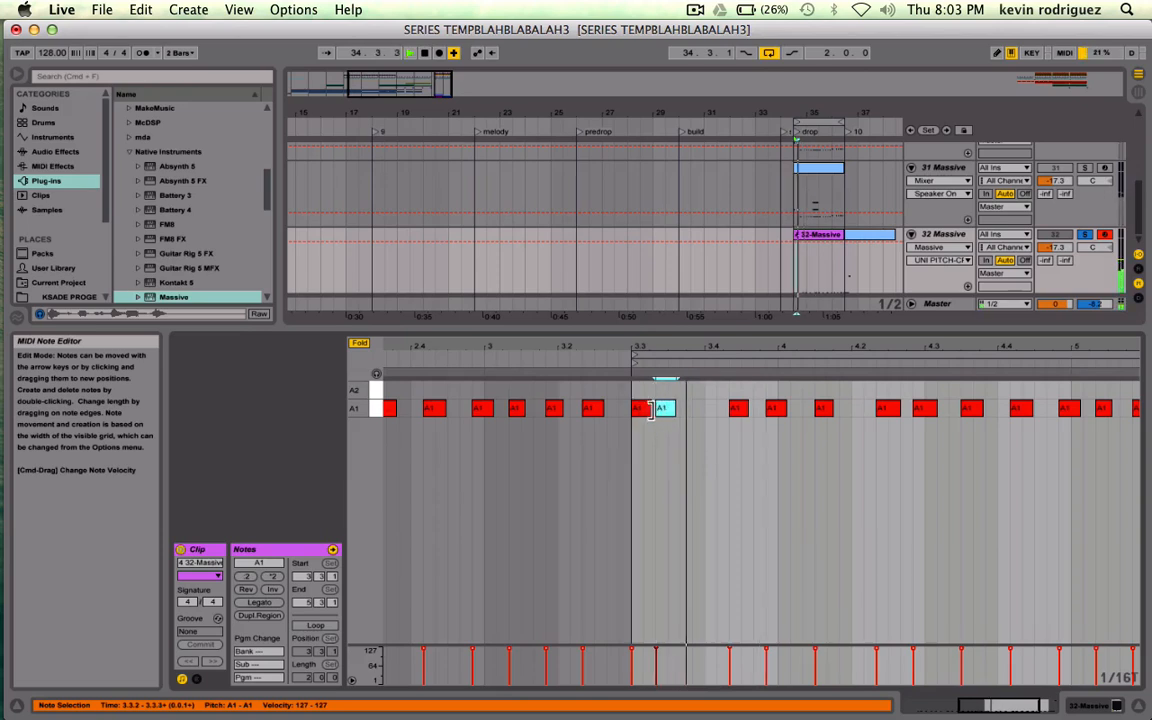
pyautogui.doubleClick(668, 410)
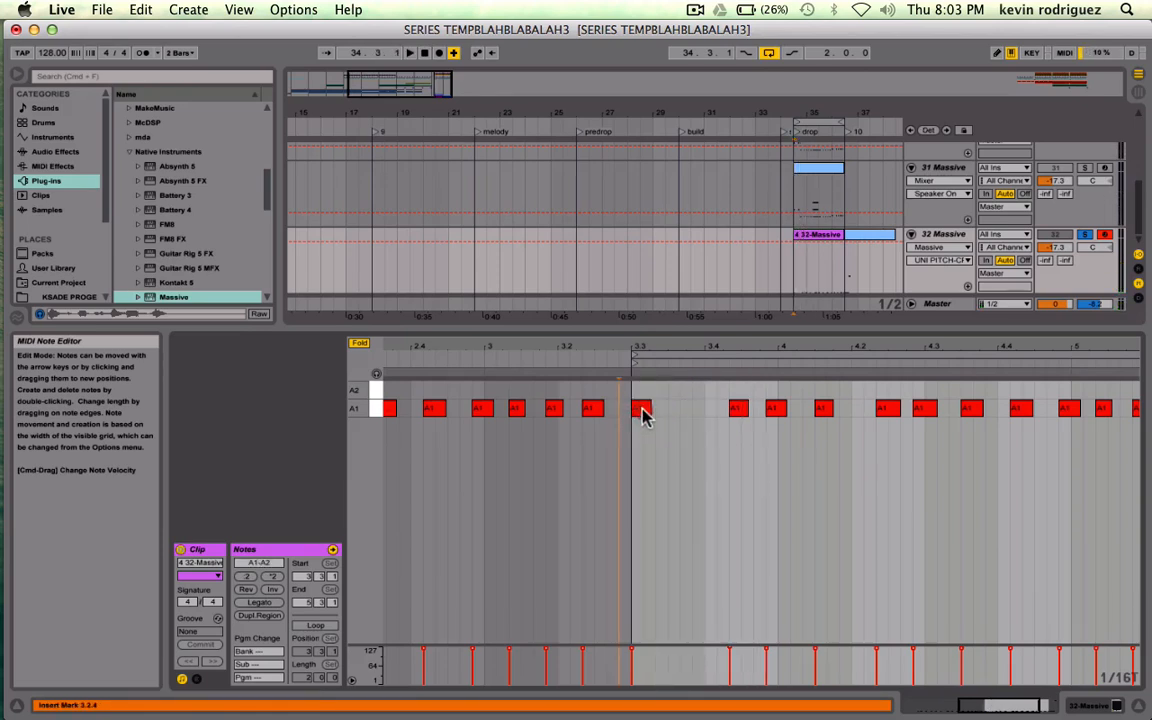
# - Lengthen the A1 note at 3.3.1 by three triplet grid steps and play the loop
pyautogui.click(643, 411)
pyautogui.hotkey('shift', 'Right')
pyautogui.hotkey('shift', 'Right')
pyautogui.hotkey('shift', 'Right')
pyautogui.press('space')
pyautogui.press('space')
pyautogui.press('space')
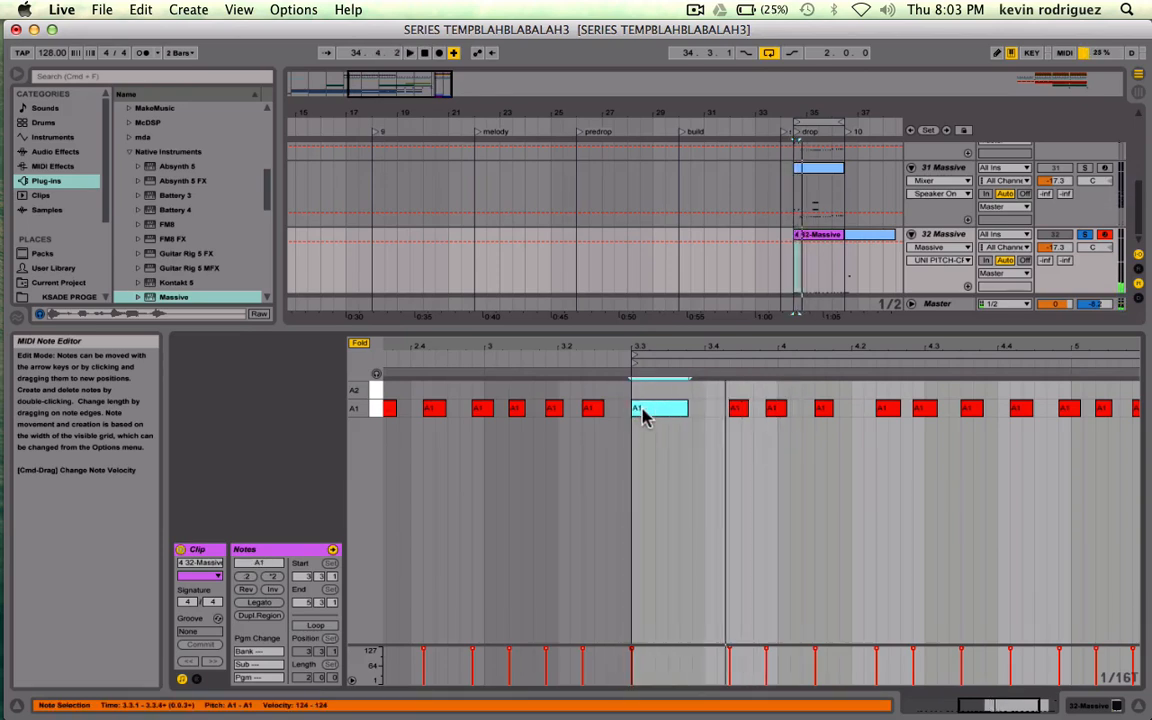
pyautogui.press('space')
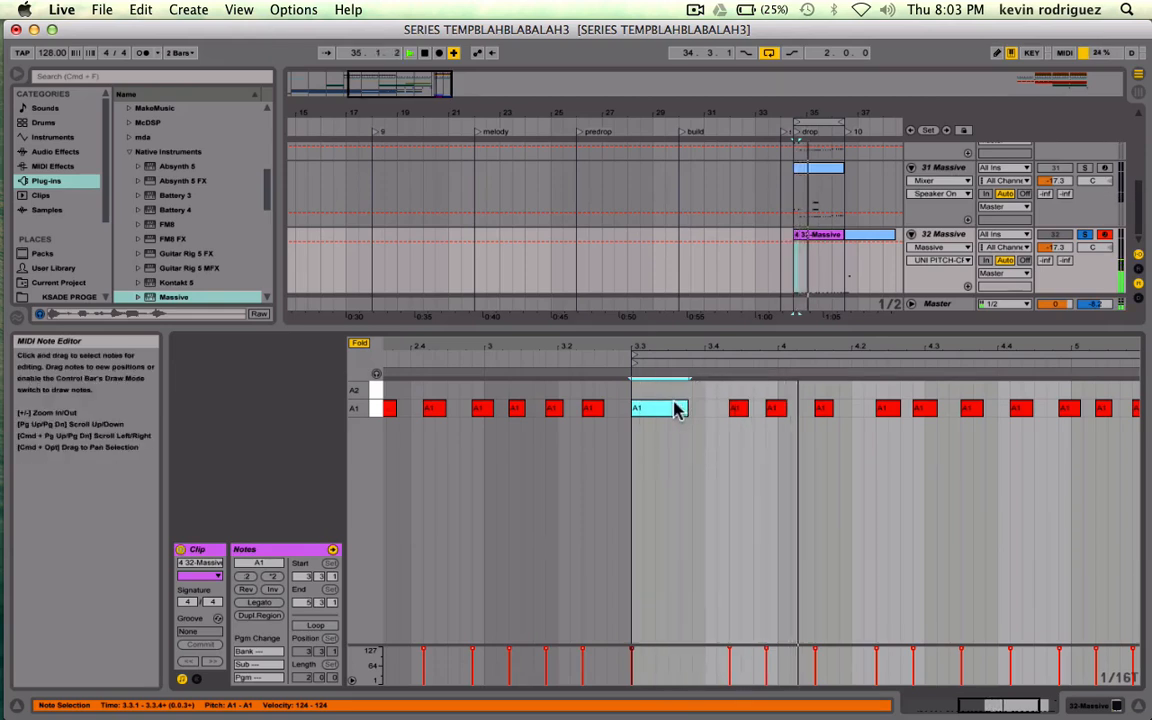
# - Try the lengthened note an octave lower at A0 and an octave higher at A2 during playback
pyautogui.hotkey('shift', 'Down')
pyautogui.hotkey('shift', 'Up')
pyautogui.hotkey('shift', 'Up')
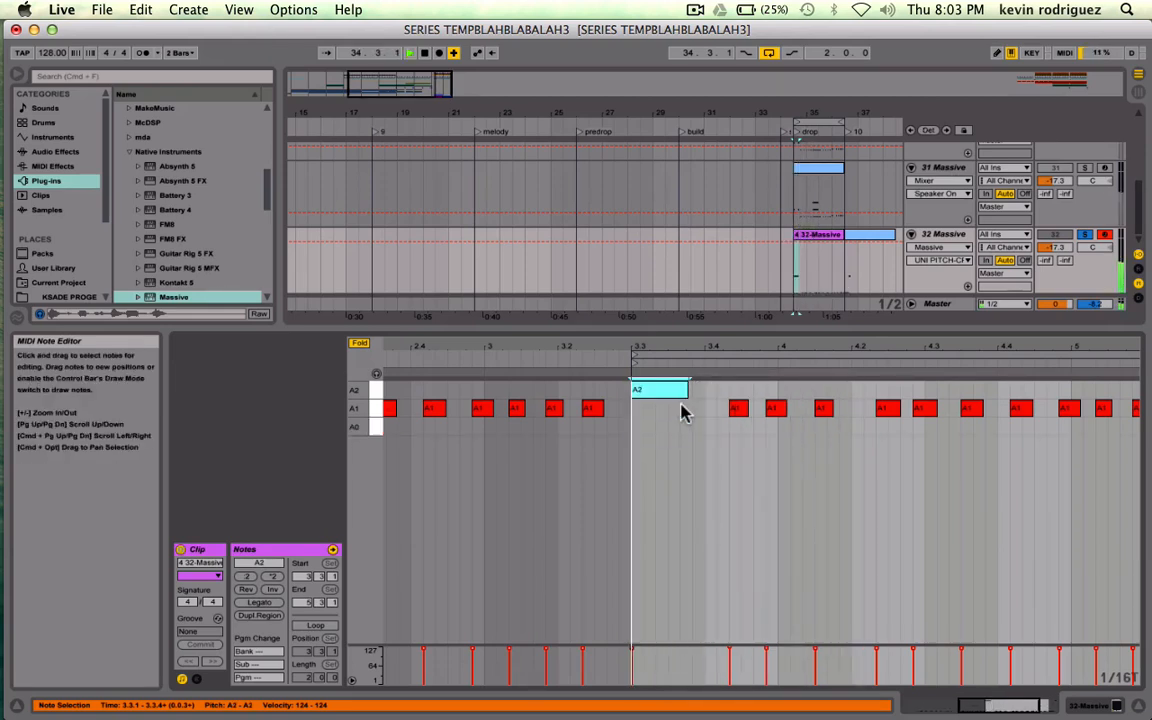
pyautogui.press('space')
pyautogui.press('space')
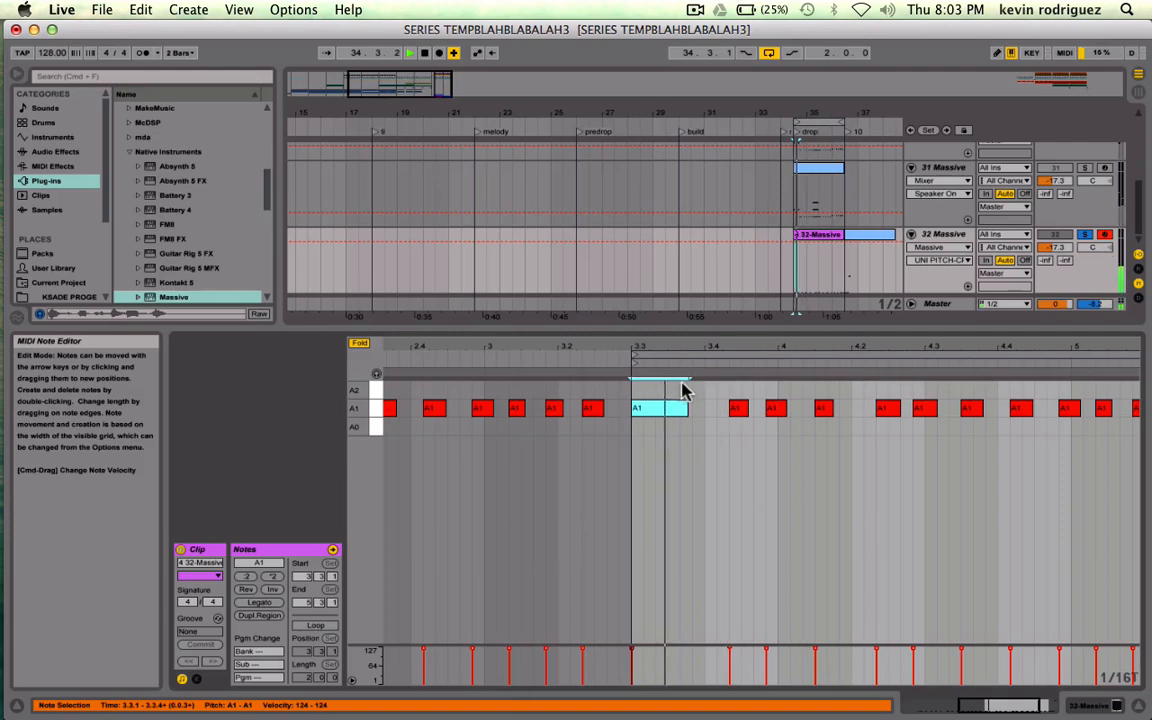
# - Add a one-grid-step A2 note behind the long A1 note and move it to one triplet step past 3.4.1
pyautogui.doubleClick(683, 388)
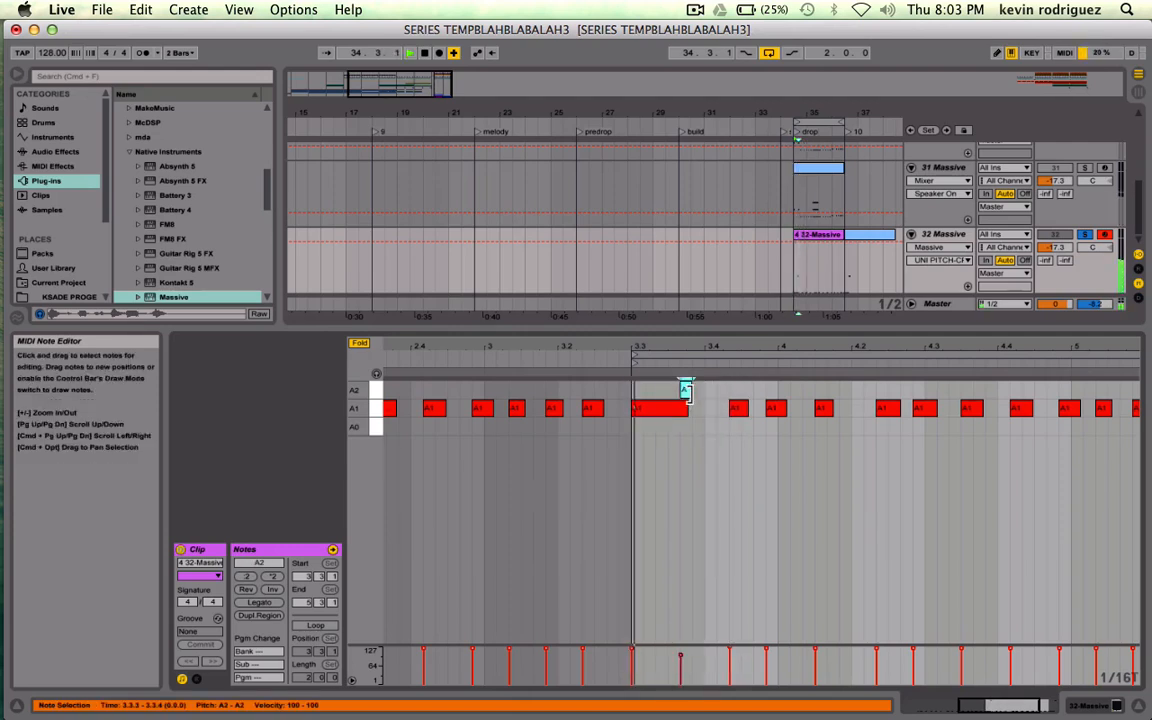
pyautogui.moveTo(686, 390); pyautogui.dragTo(697, 390)
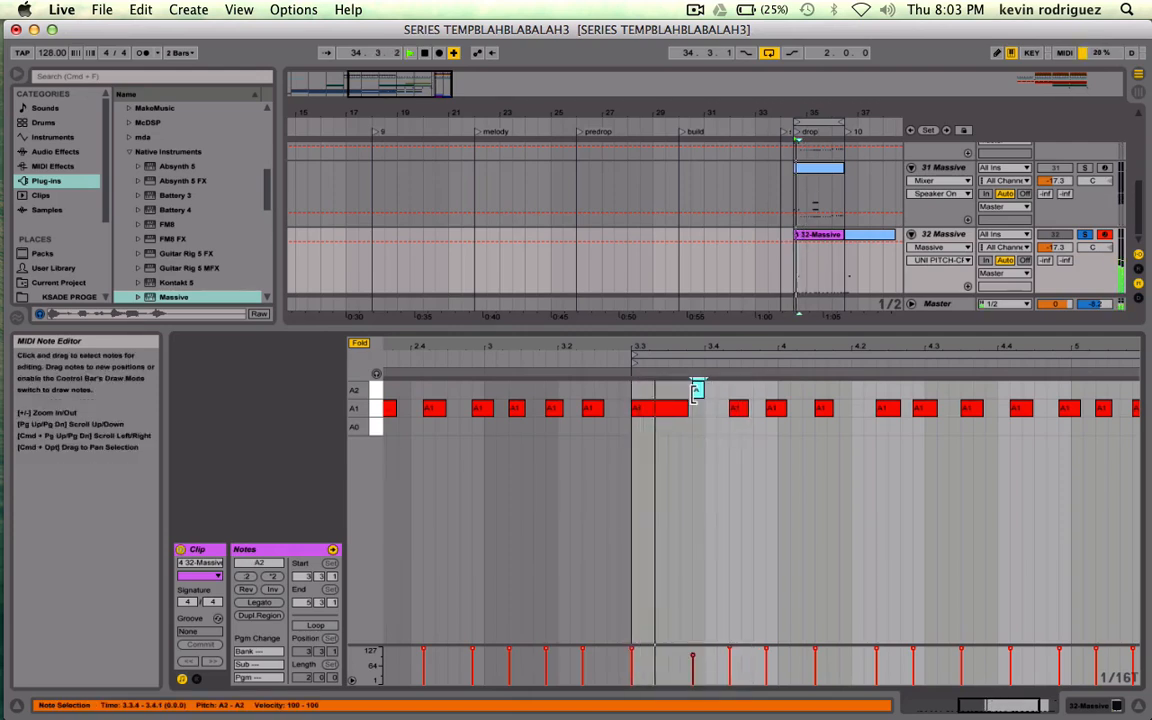
pyautogui.press('Right')
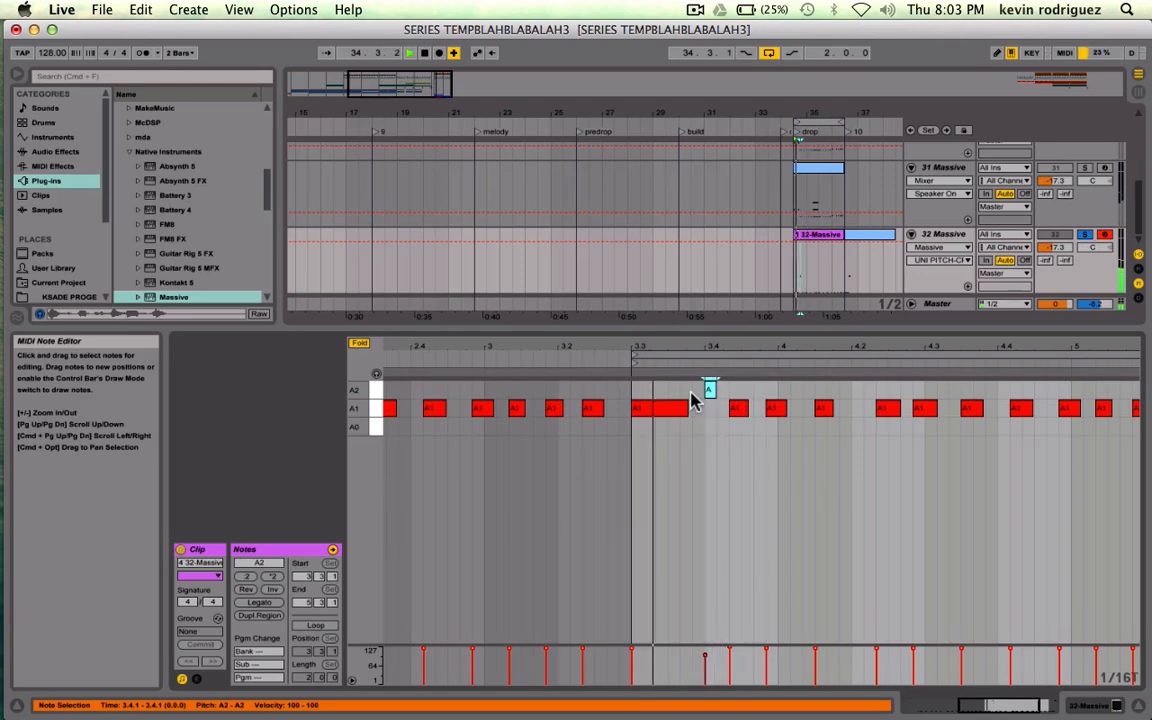
pyautogui.press('Right')
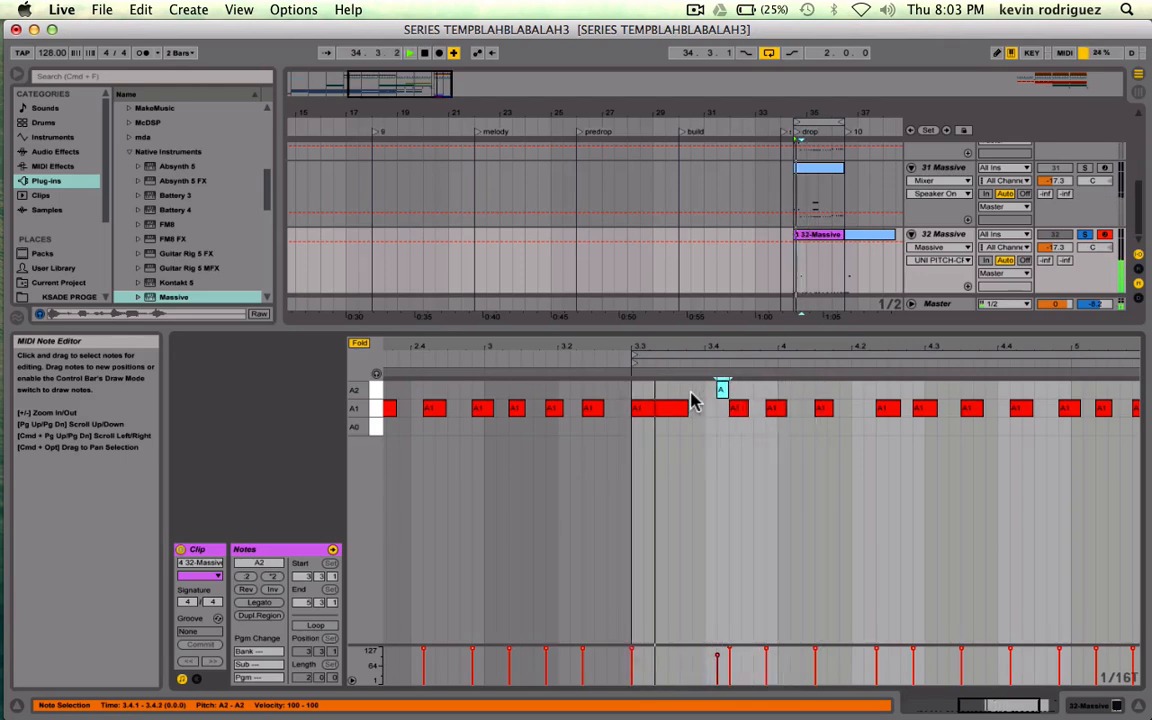
# - Unsolo the 32 Massive track and delete the three A1 notes between 3.4.2 and 4.2
pyautogui.click(1082, 219)
pyautogui.click(1085, 234)
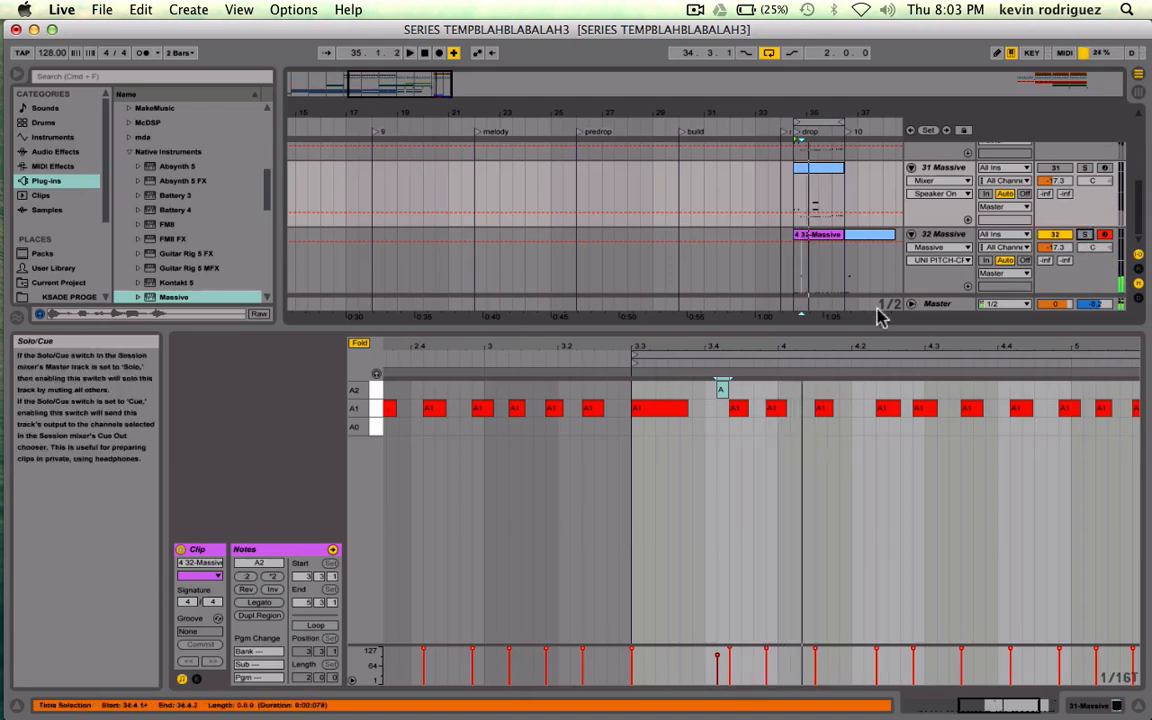
pyautogui.click(741, 410)
pyautogui.press('space')
pyautogui.press('space')
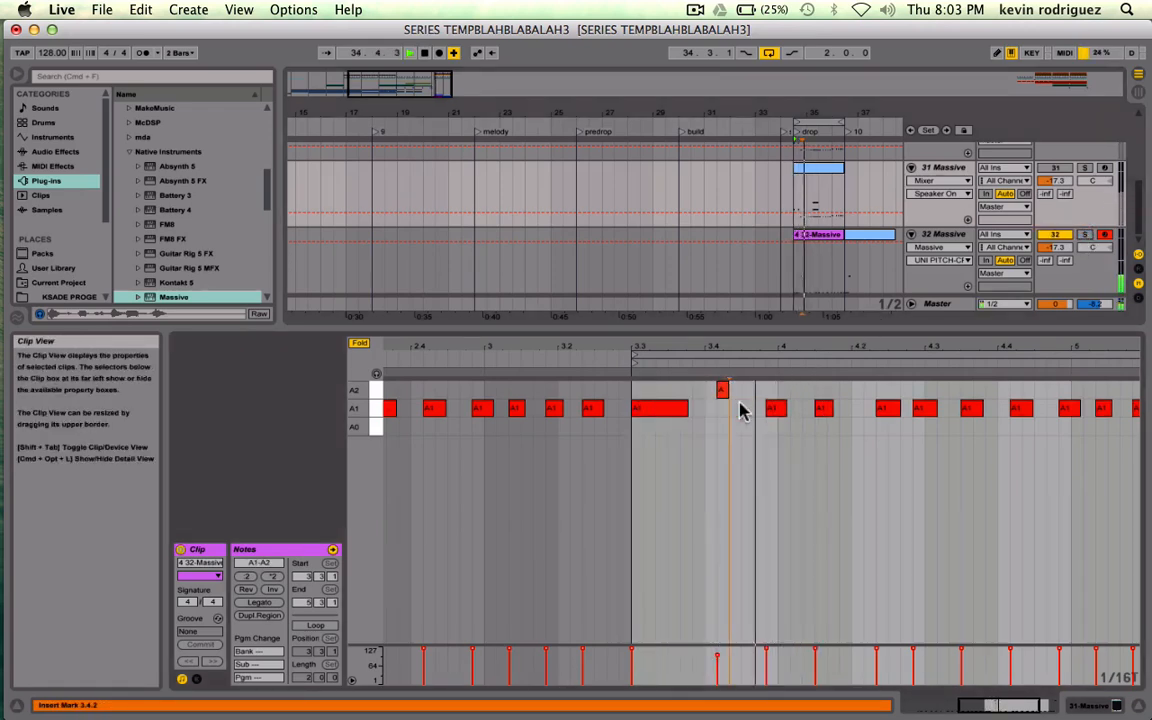
pyautogui.moveTo(761, 411); pyautogui.dragTo(858, 416)
pyautogui.press('Delete')
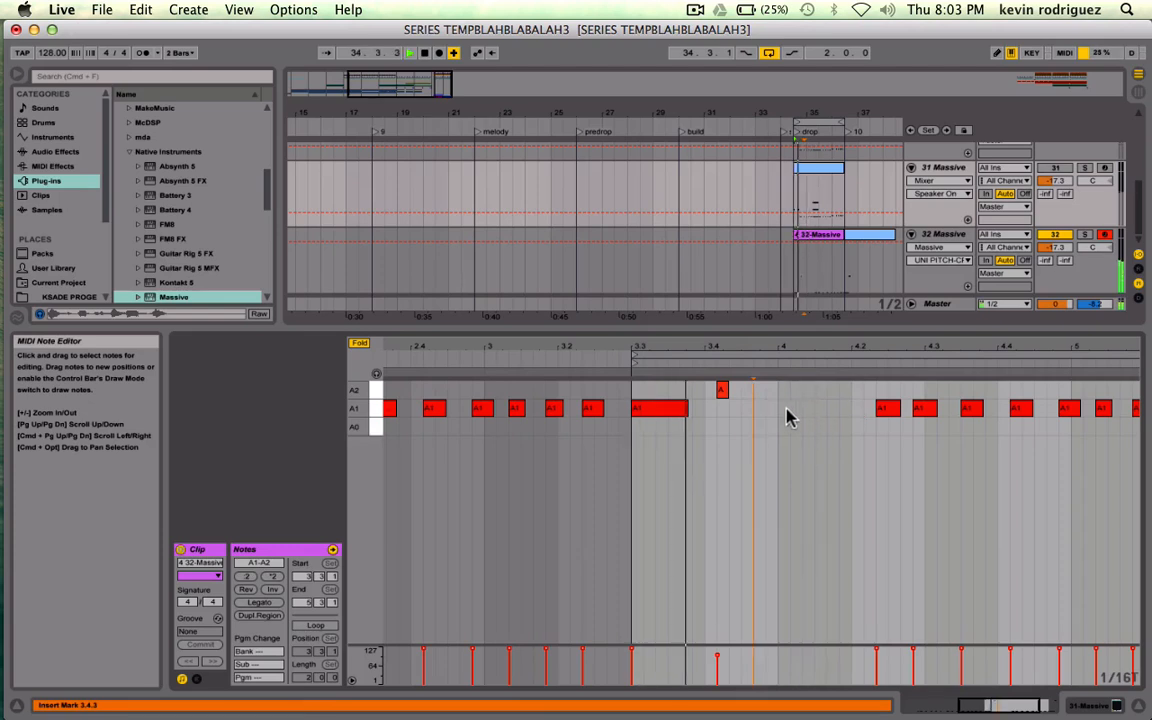
# - Add a short A1 note after the A2 note and move it to 4.1.1
pyautogui.click(736, 414)
pyautogui.press('space')
pyautogui.doubleClick(735, 410)
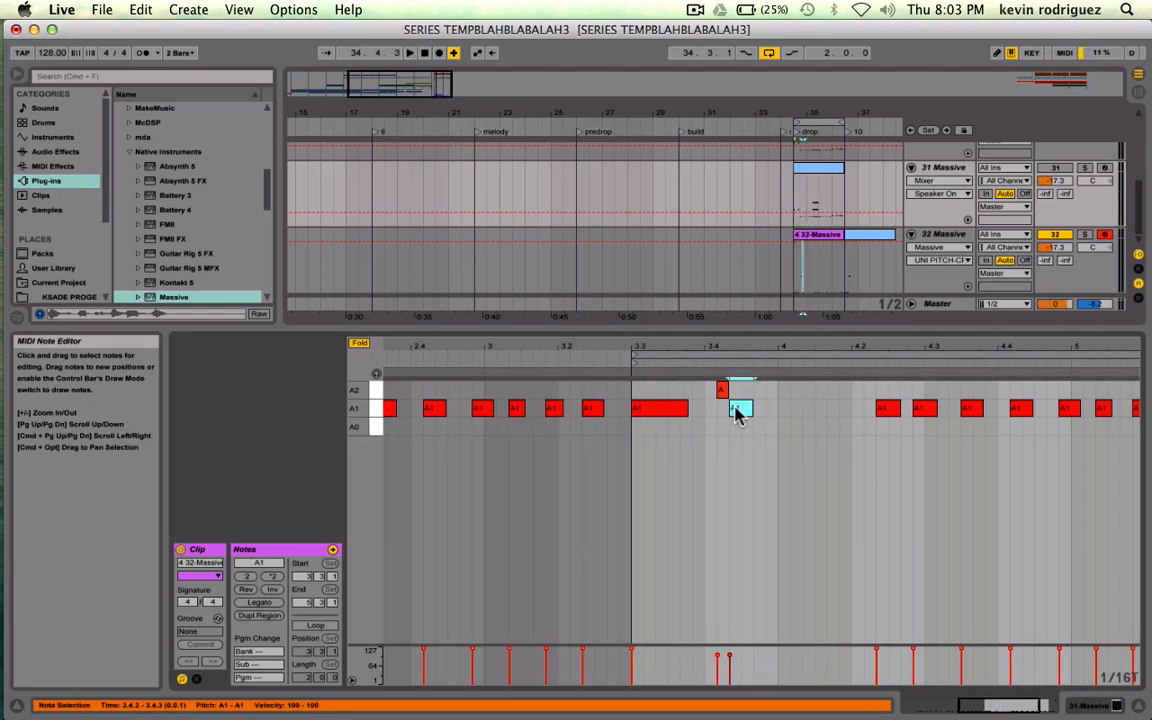
pyautogui.press('Right')
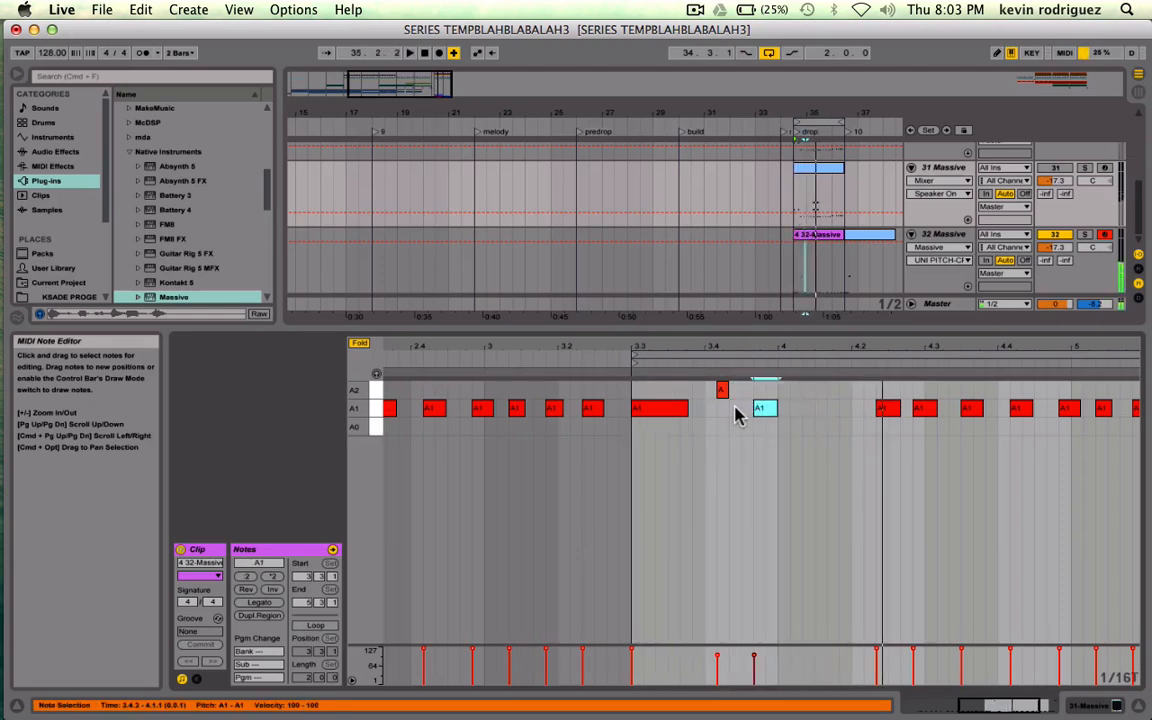
pyautogui.press('Right')
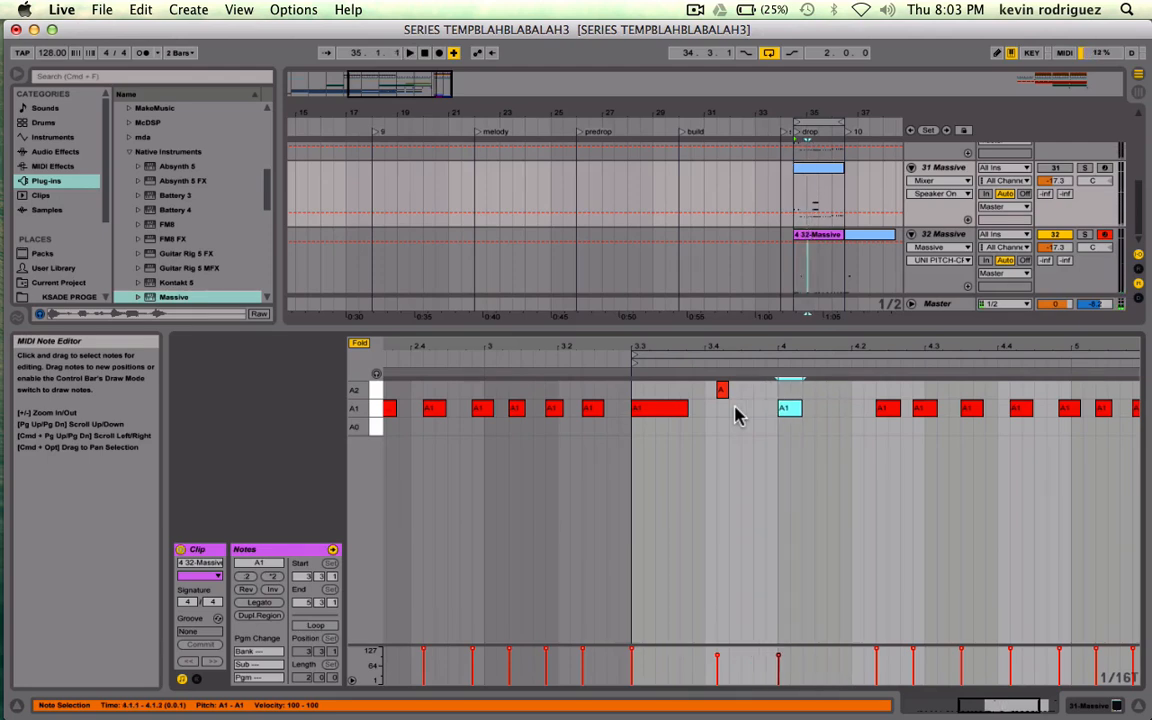
# - Lengthen the A1 note at 4.1.1 until it spans one full beat to 4.2.1
pyautogui.hotkey('shift', 'Right')
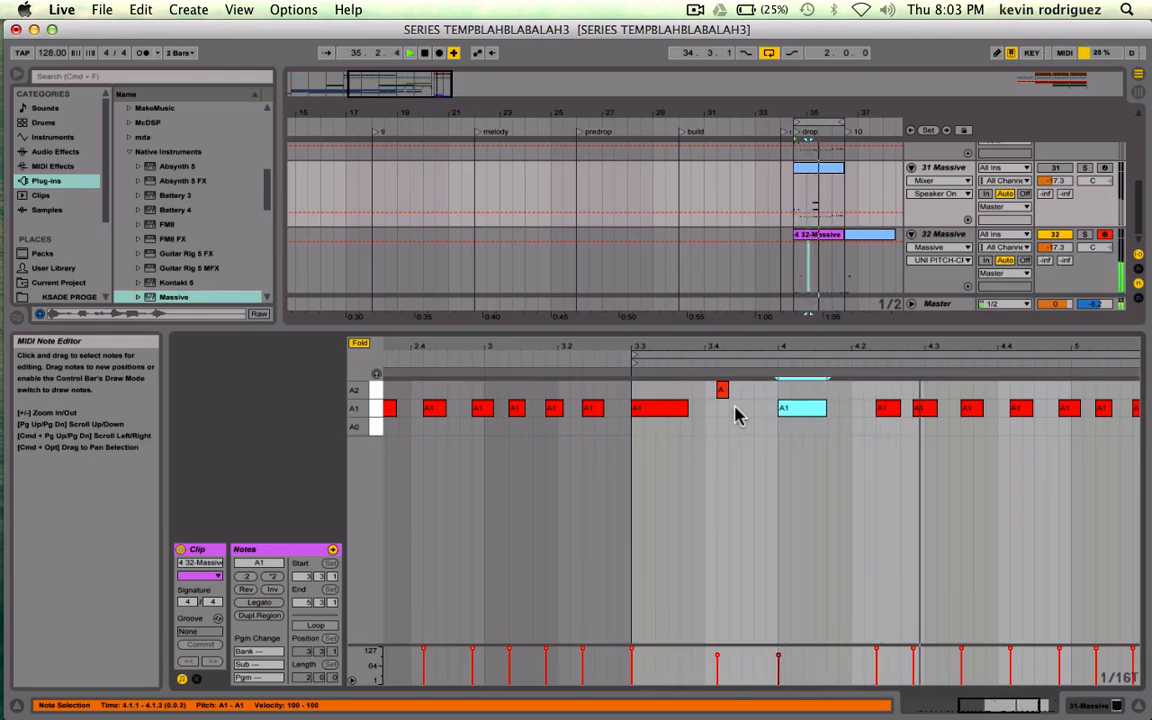
pyautogui.hotkey('shift', 'Right')
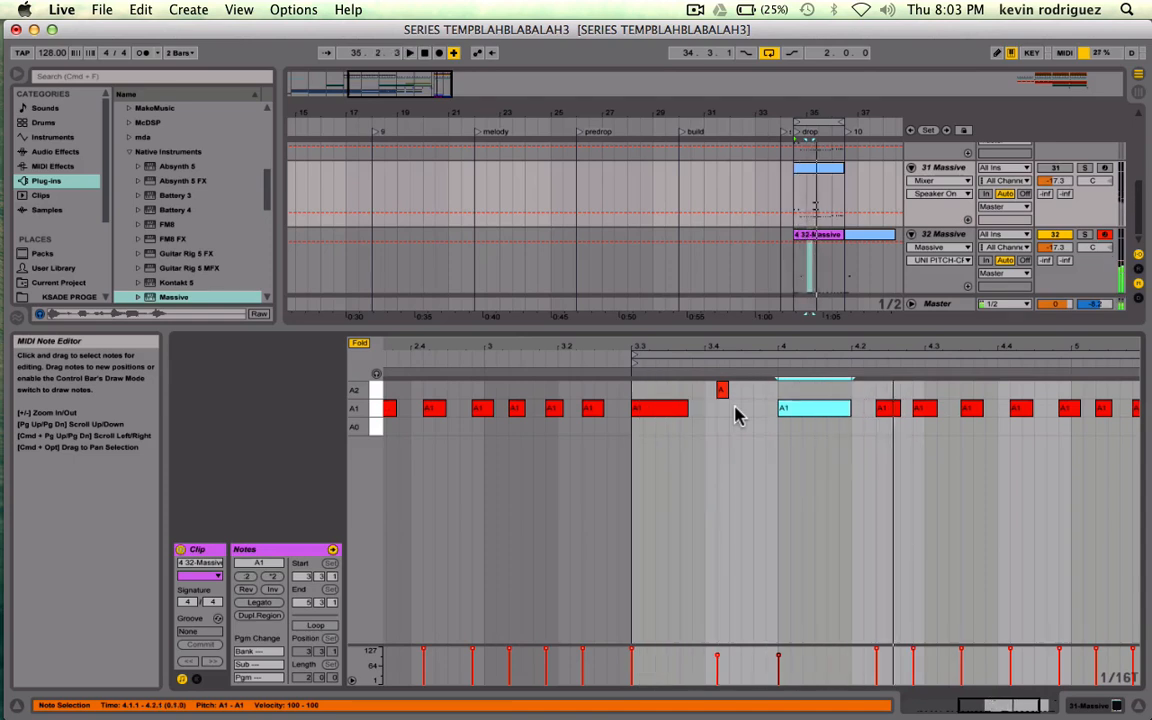
pyautogui.hotkey('shift', 'Right')
# - Try the one-beat A1 note at 3.4.1 during playback and undo the move
pyautogui.moveTo(797, 408); pyautogui.dragTo(728, 412)
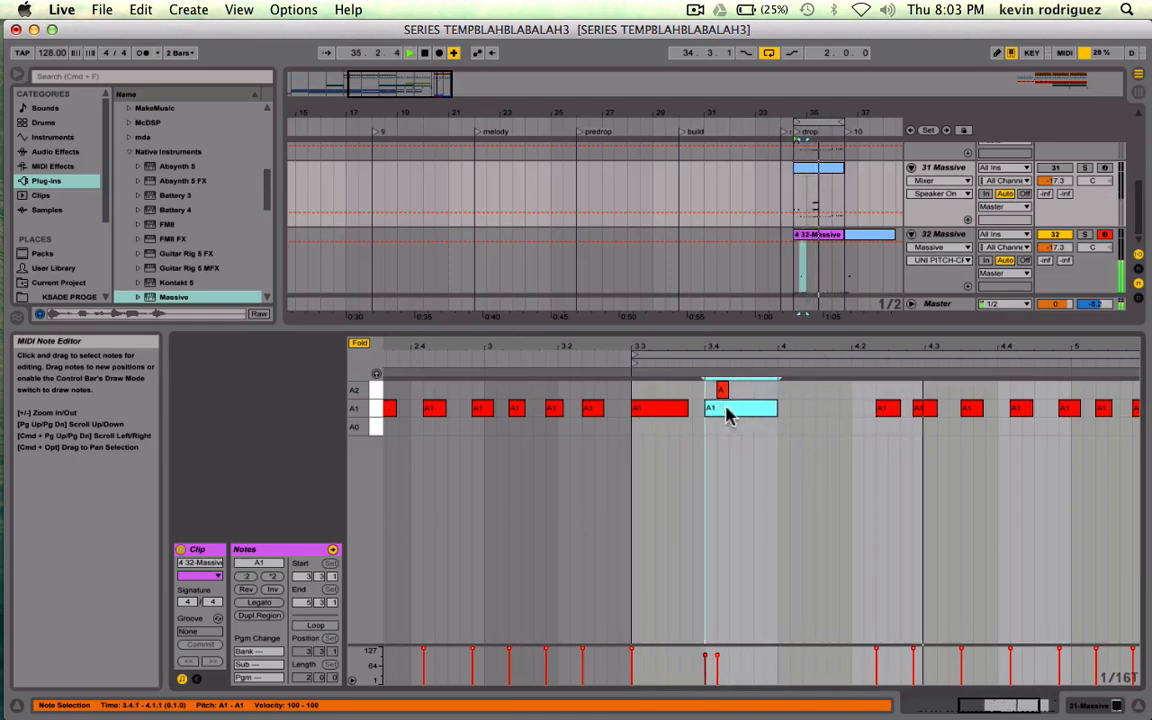
pyautogui.press('space')
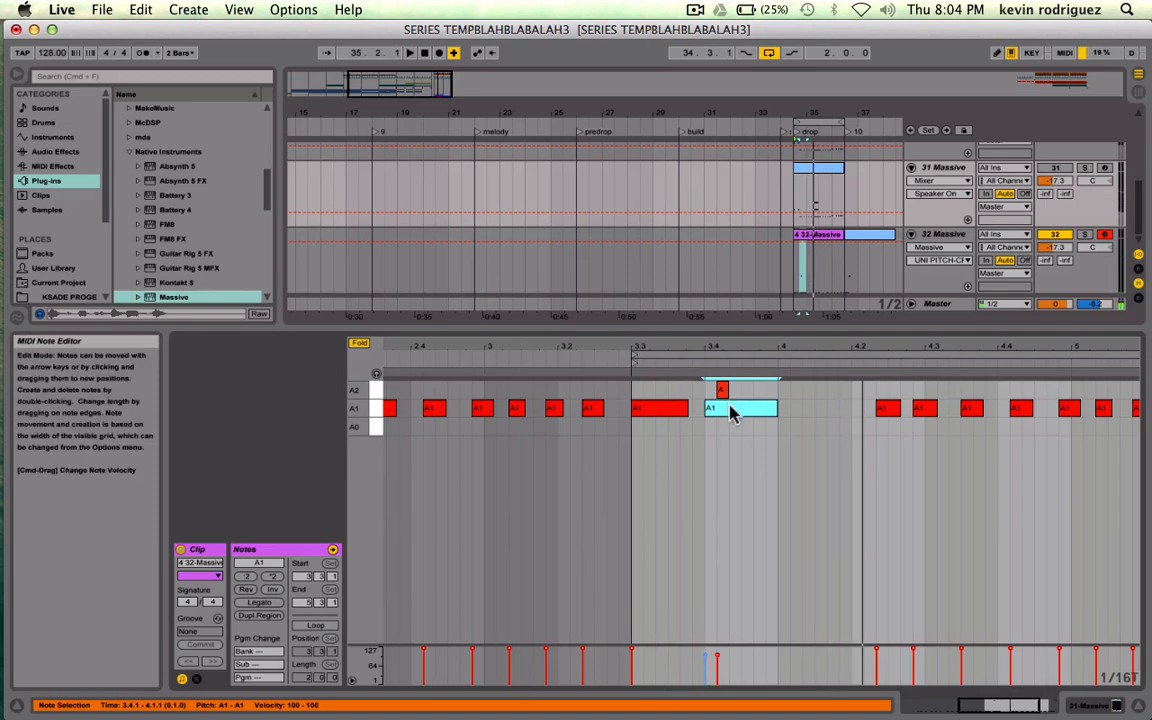
pyautogui.press('super+z')
pyautogui.click(730, 408)
pyautogui.press('space')
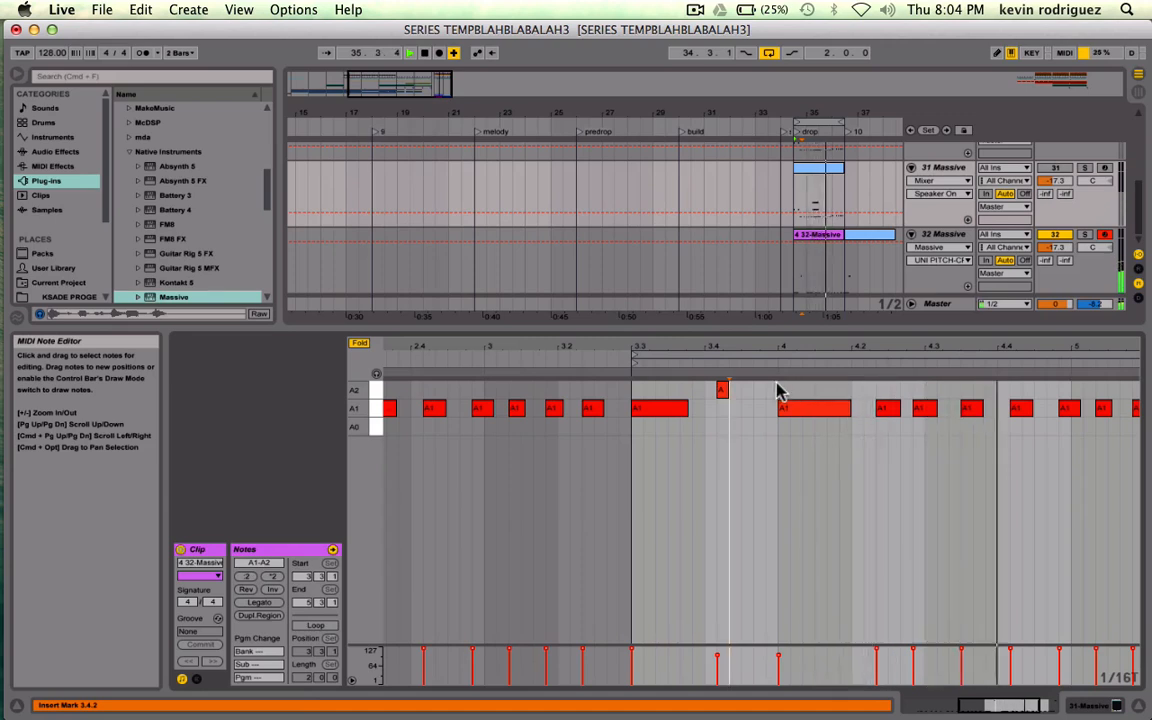
# - Delete the long A1 note at 3.3.1 and the short A2 note just after 3.4.1
pyautogui.moveTo(776, 382); pyautogui.dragTo(652, 418)
pyautogui.press('Delete')
pyautogui.press('space')
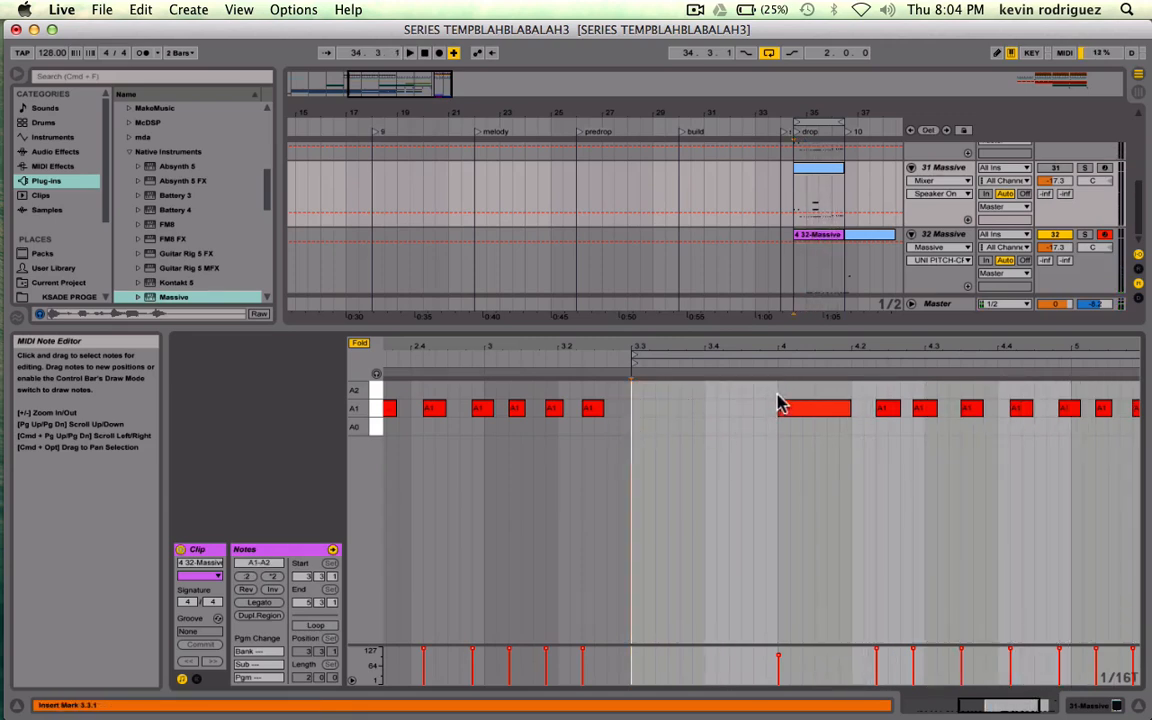
# - Move the five A1 notes between 4.1.1 and 4.4.2 two beats earlier to start at 3.3.1, and play the loop
pyautogui.moveTo(779, 404); pyautogui.dragTo(1023, 448)
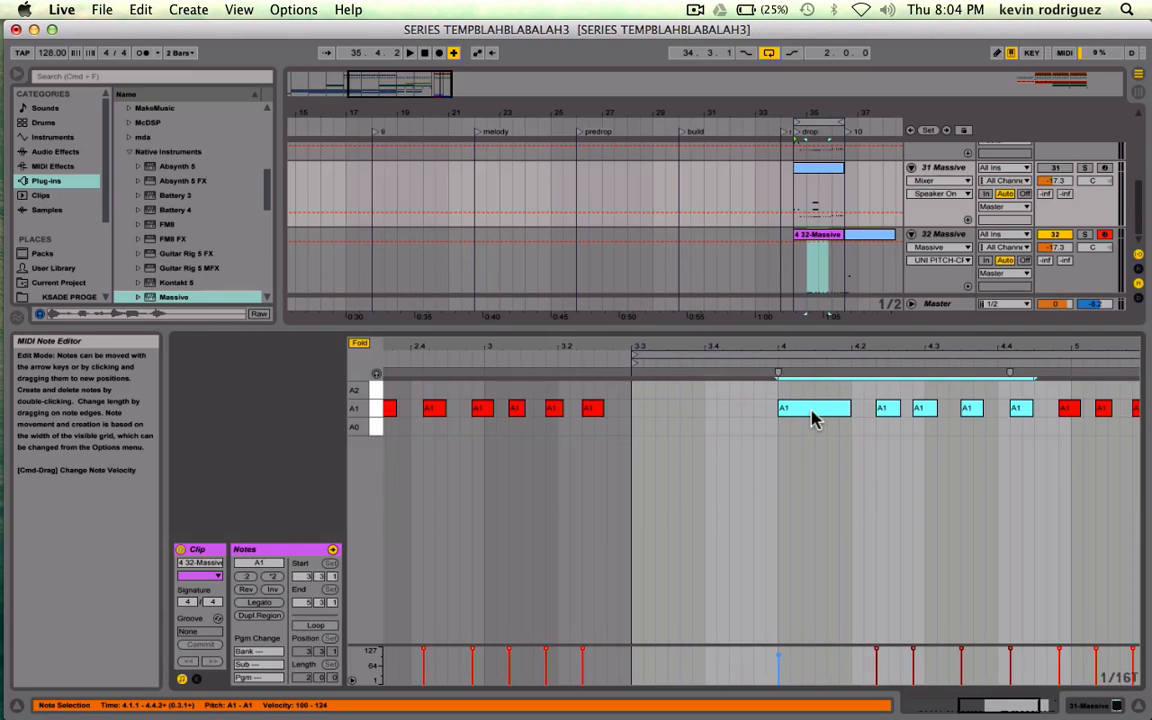
pyautogui.moveTo(812, 419); pyautogui.dragTo(668, 420)
pyautogui.press('space')
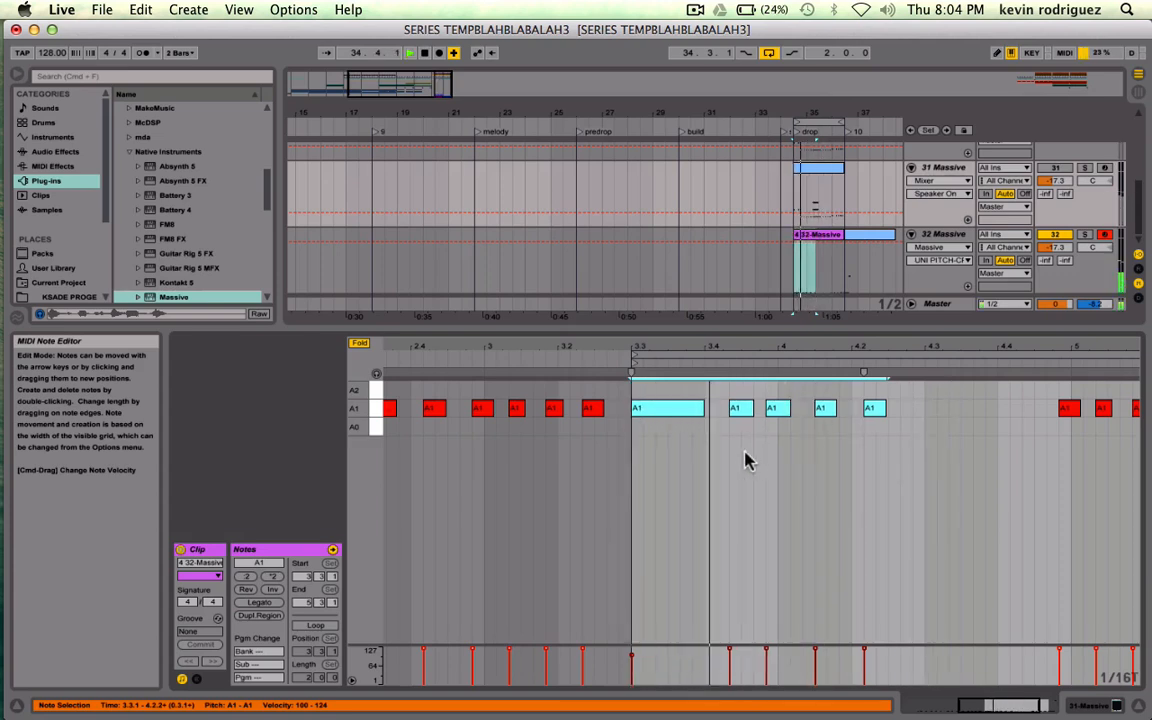
# - Try lower velocities, such as 33, on the A1 note at 4.2.1 while playing back the loop
pyautogui.click(872, 412)
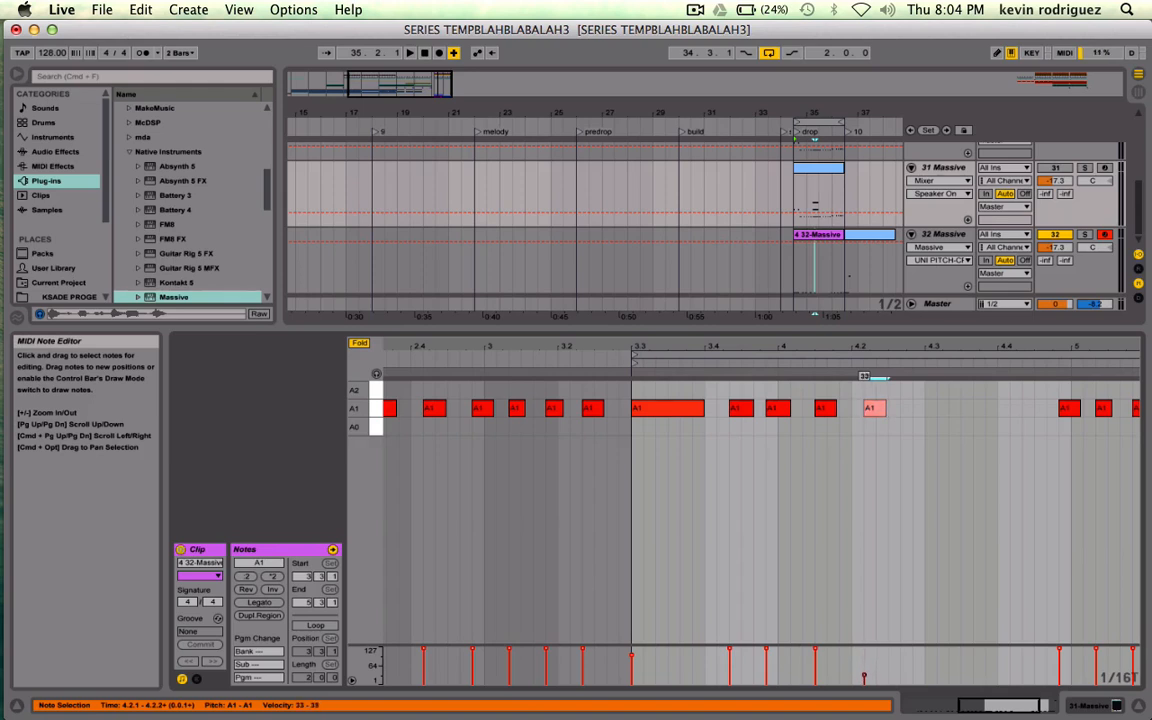
pyautogui.press('space')
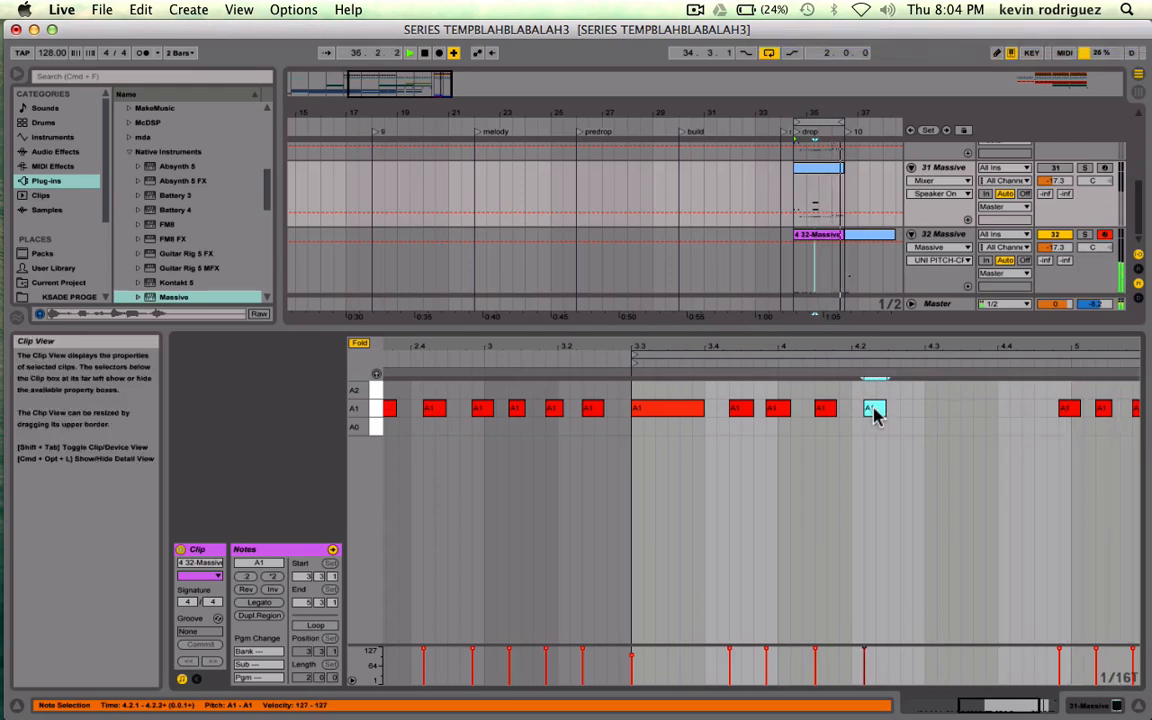
pyautogui.click(860, 437)
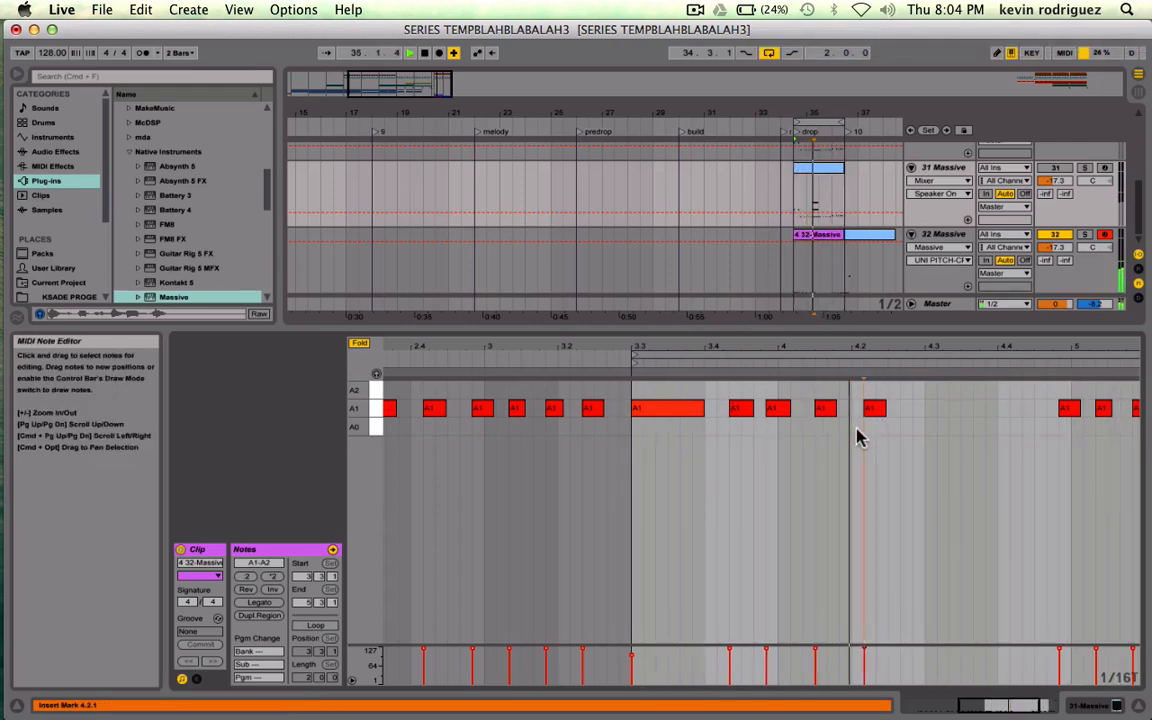
pyautogui.press('space')
pyautogui.click(873, 408)
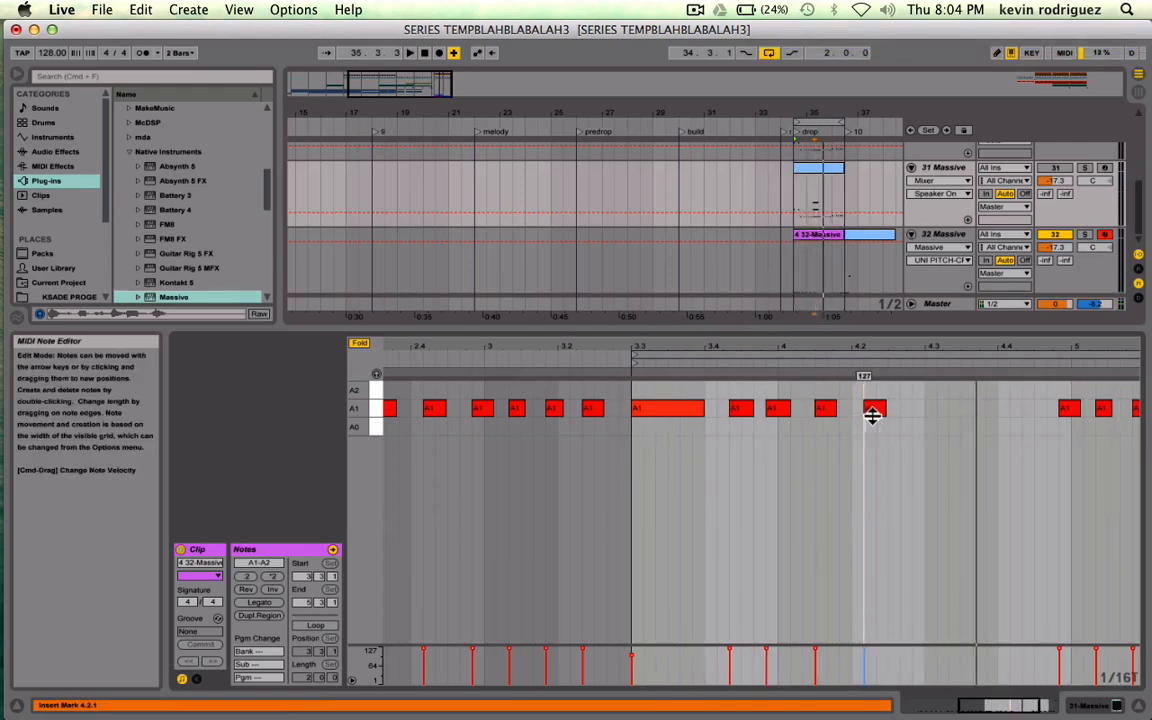
pyautogui.press('space')
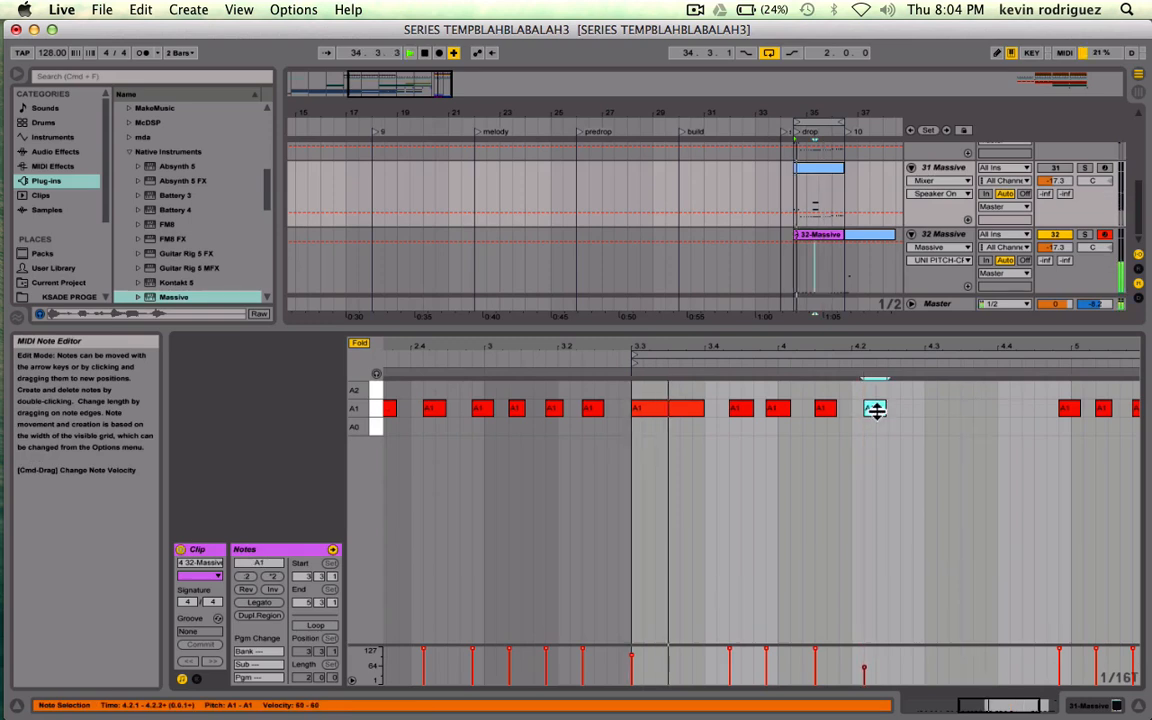
pyautogui.press('space')
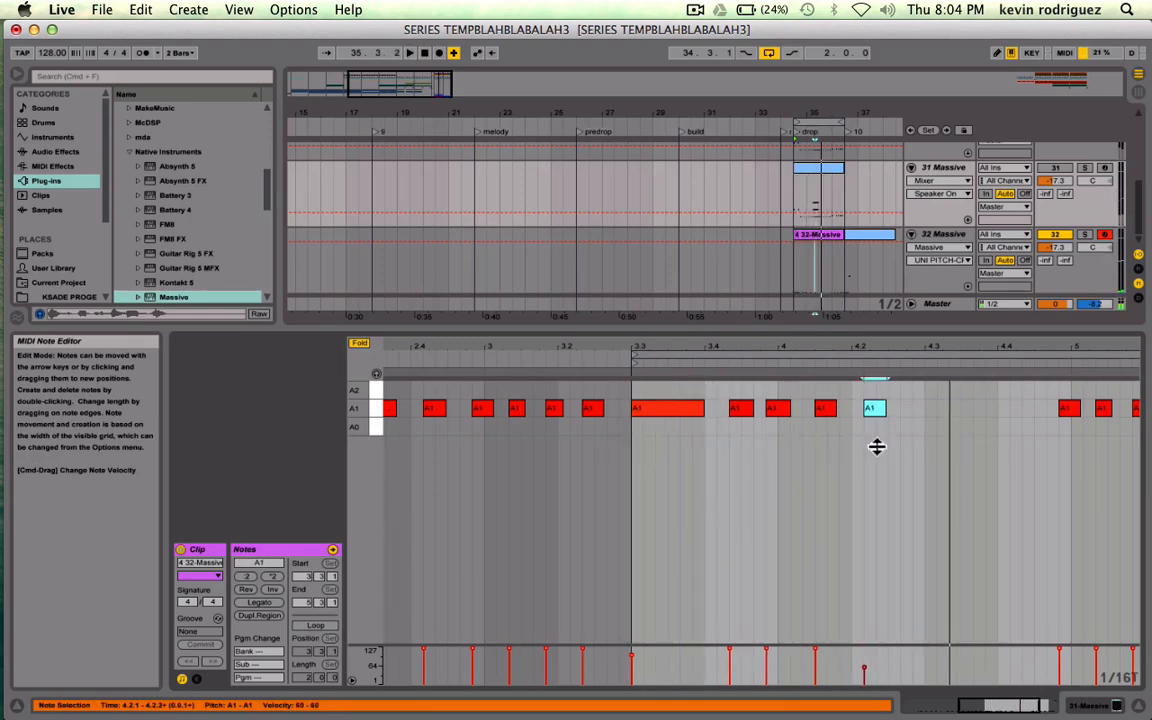
pyautogui.moveTo(864, 668); pyautogui.dragTo(866, 685)
pyautogui.press('space')
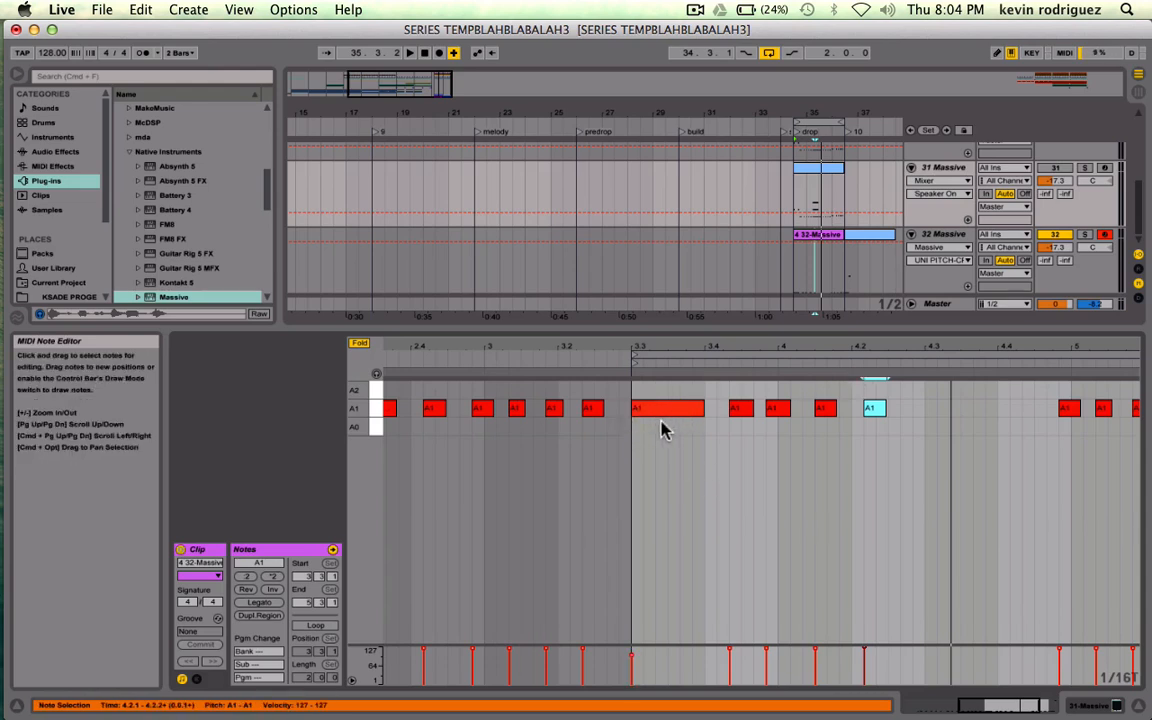
pyautogui.press('space')
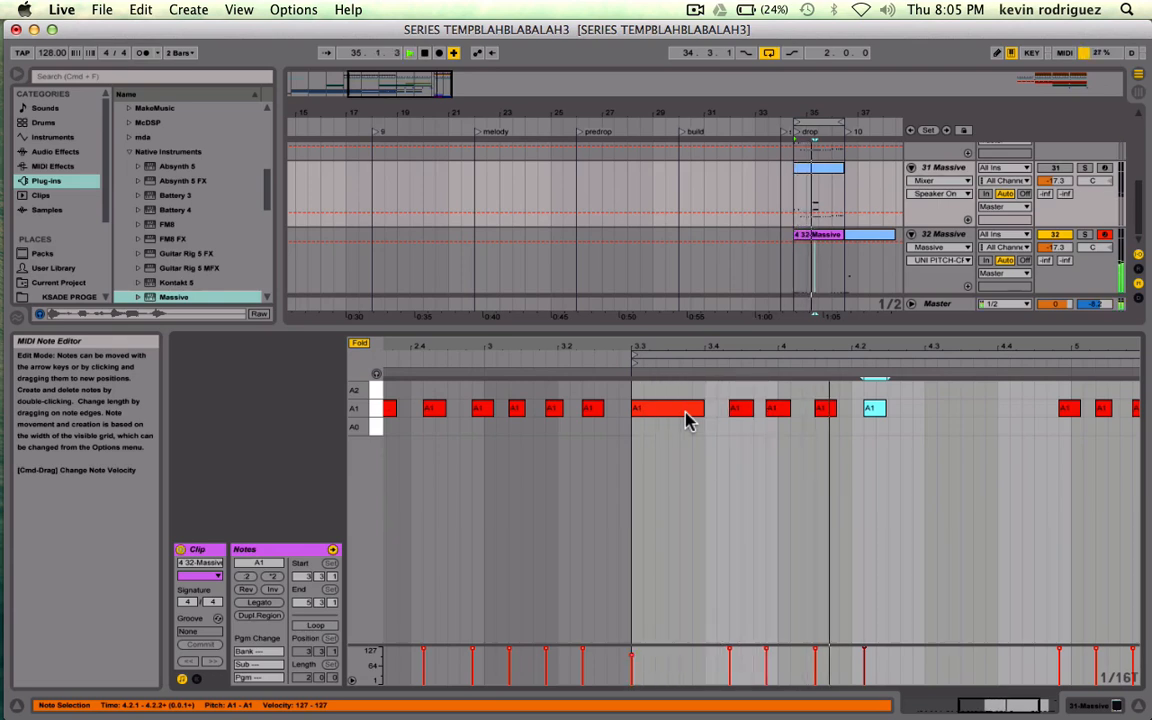
# - Add two short A1 notes at 4.2.3 and 4.3.1 and play back the pattern
pyautogui.press('space')
pyautogui.doubleClick(905, 408)
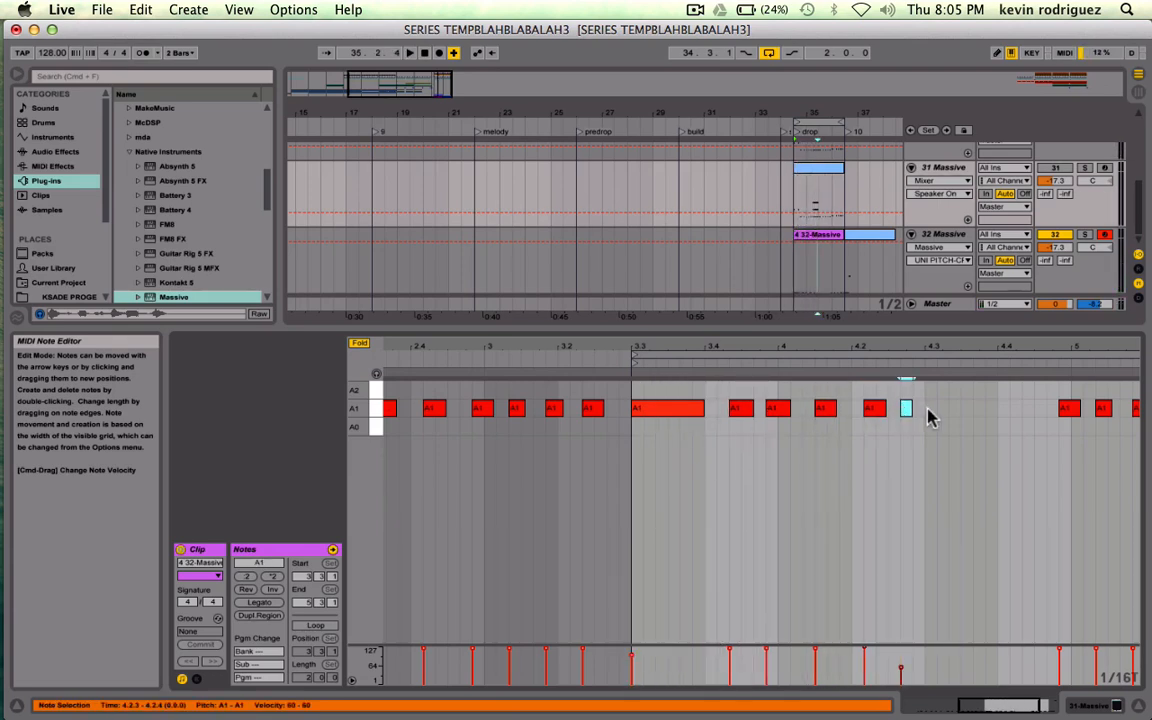
pyautogui.doubleClick(930, 409)
pyautogui.press('space')
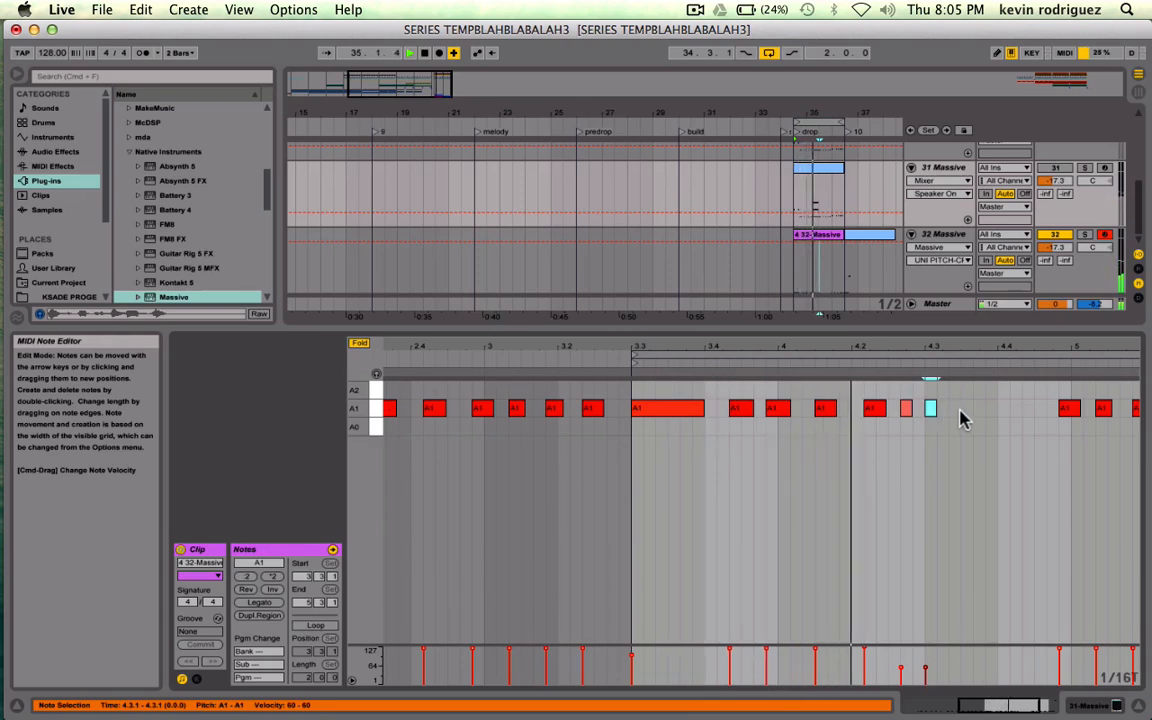
pyautogui.press('space')
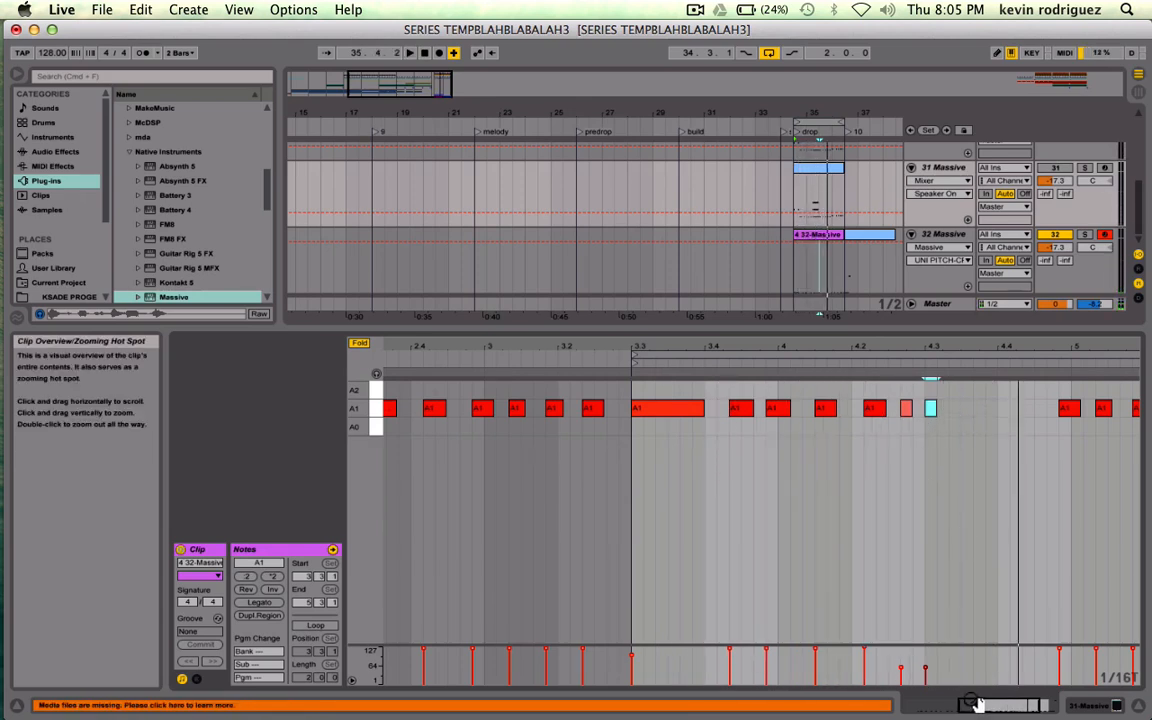
# - Replace the two short A1 notes with one longer note at 4.2.4 and duplicate it to 4.3.3
pyautogui.moveTo(975, 702); pyautogui.dragTo(975, 708)
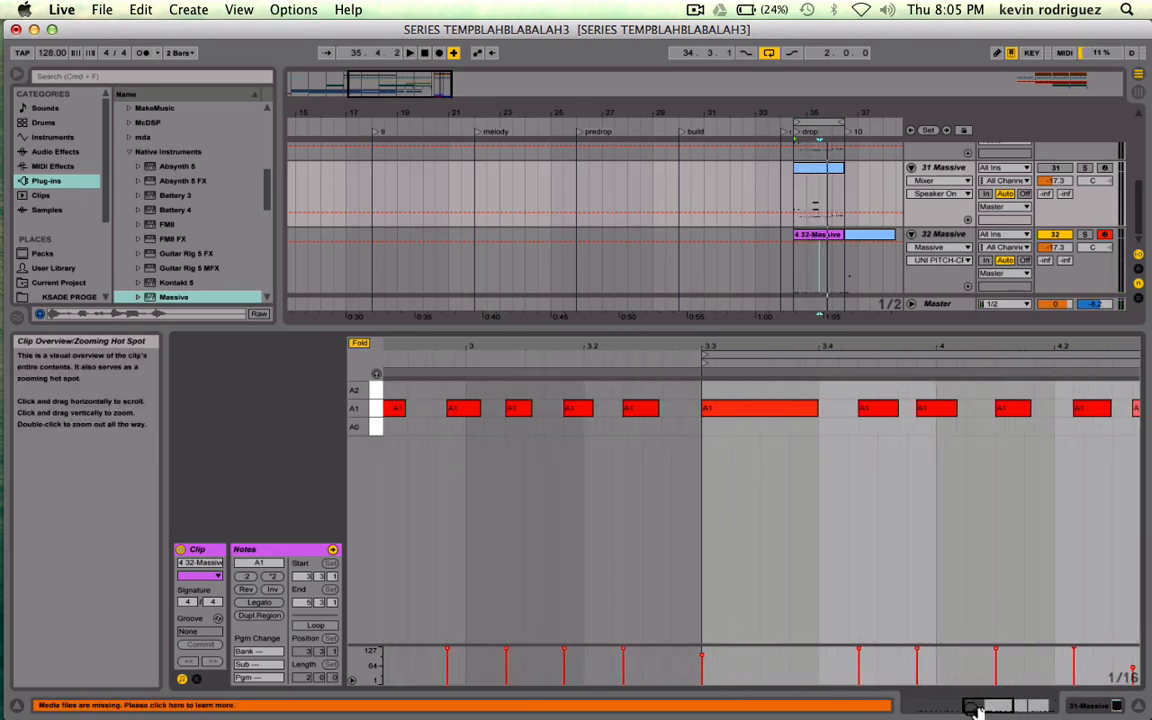
pyautogui.hscroll(5, 1035, 598)
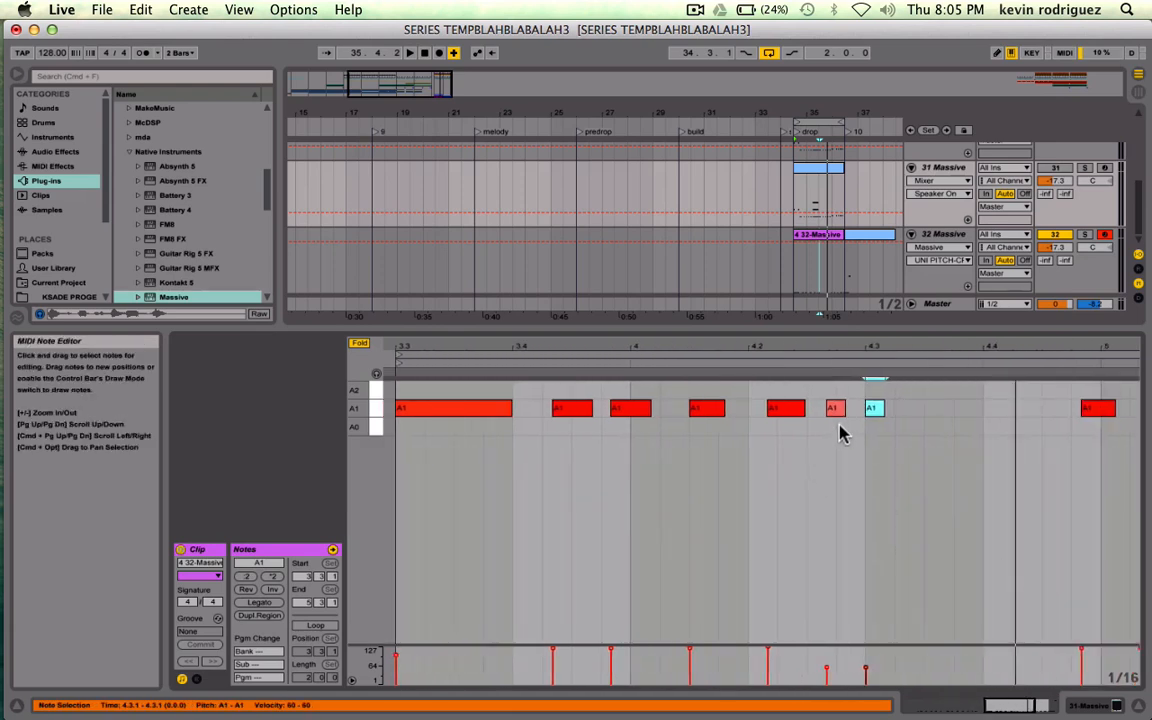
pyautogui.moveTo(835, 409); pyautogui.dragTo(850, 415)
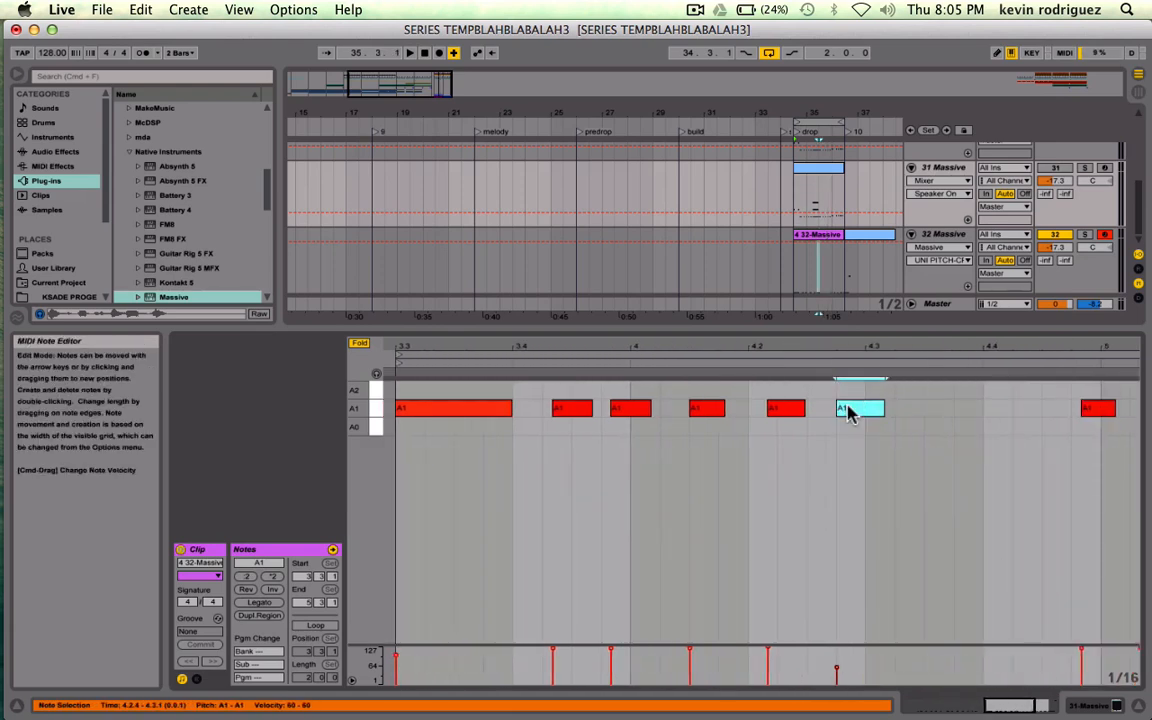
pyautogui.press('super+d')
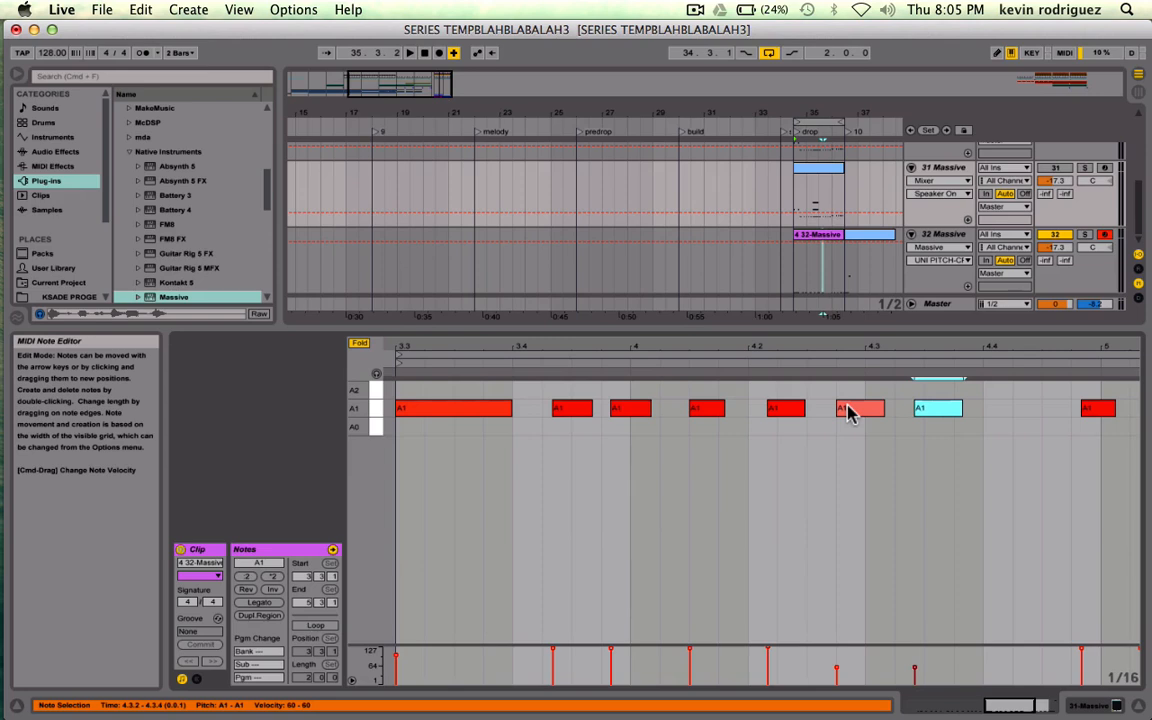
pyautogui.press('super+Right')
pyautogui.press('space')
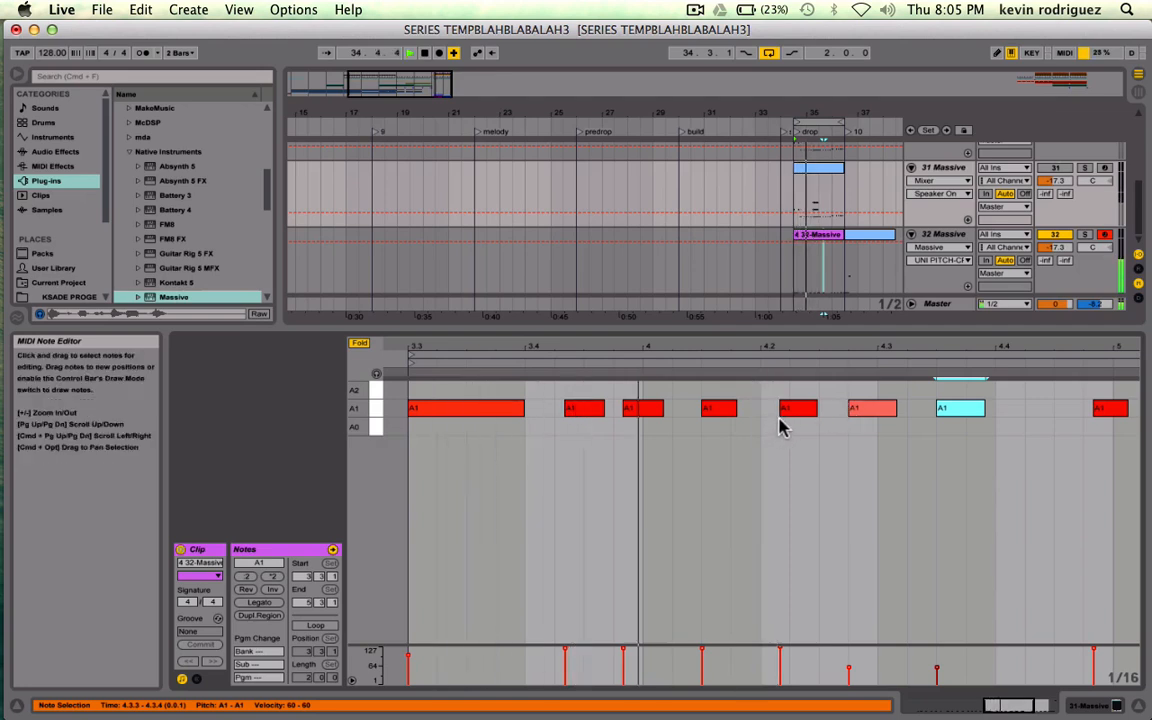
# - Move the A1 note at 4.2.1 slightly later to 4.2.2 and play back the loop
pyautogui.click(812, 411)
pyautogui.press('space')
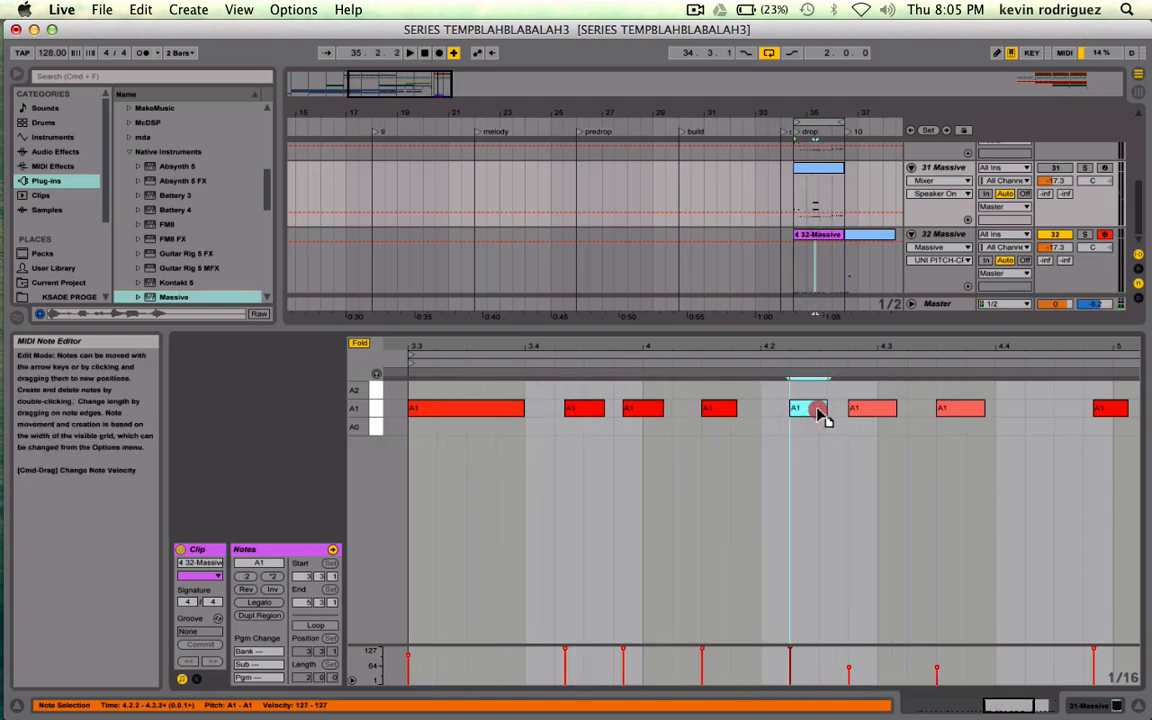
pyautogui.press('space')
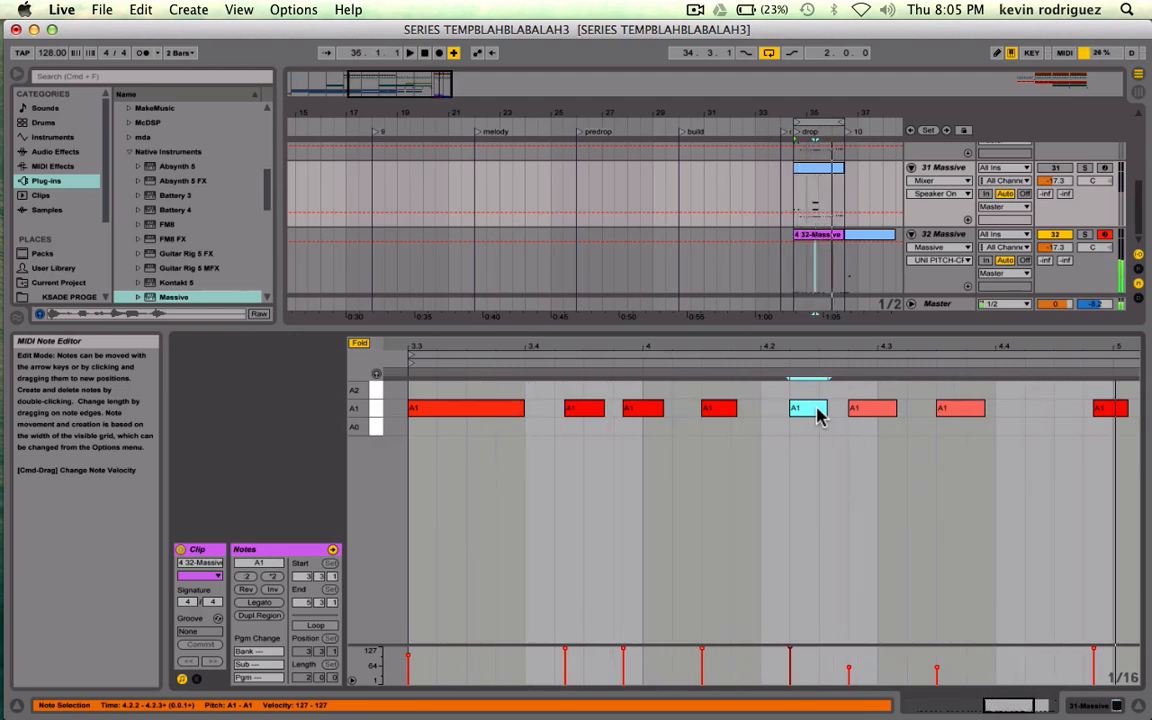
# - Move the A1 note just before bar 5 to 4.4.1, raise it to A2 and lengthen it to about one beat
pyautogui.moveTo(1044, 411); pyautogui.dragTo(940, 397)
pyautogui.hotkey('shift', 'Right')
pyautogui.hotkey('shift', 'Right')
pyautogui.hotkey('shift', 'Right')
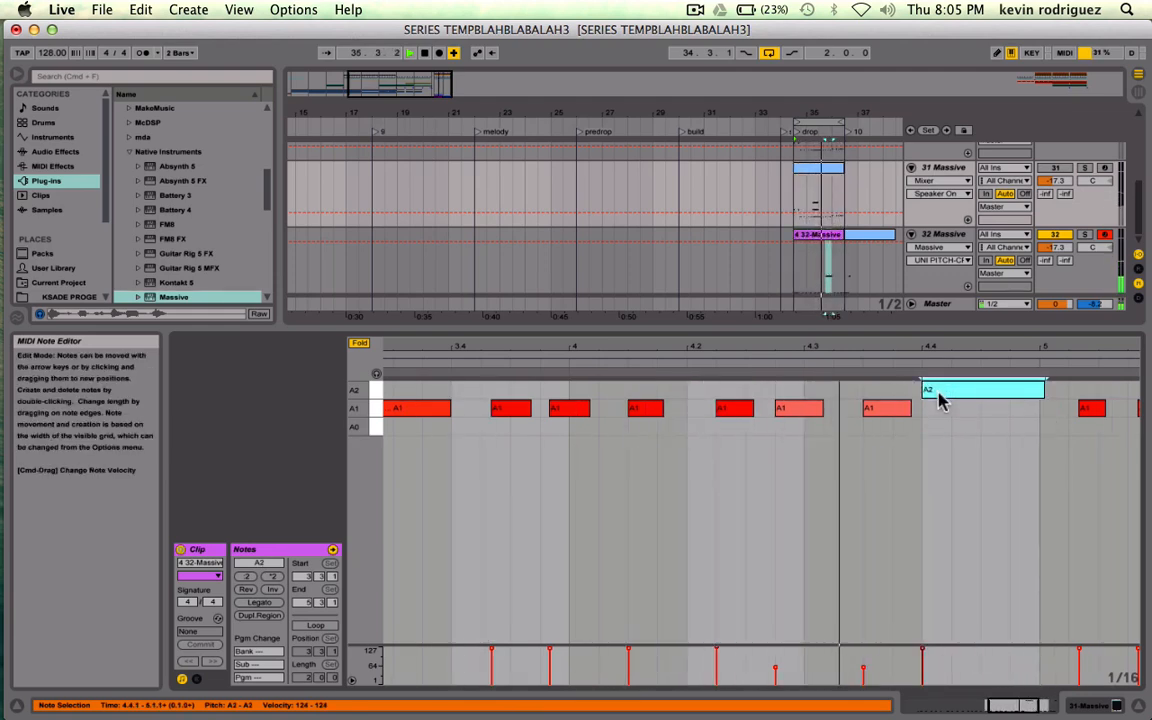
pyautogui.press('space')
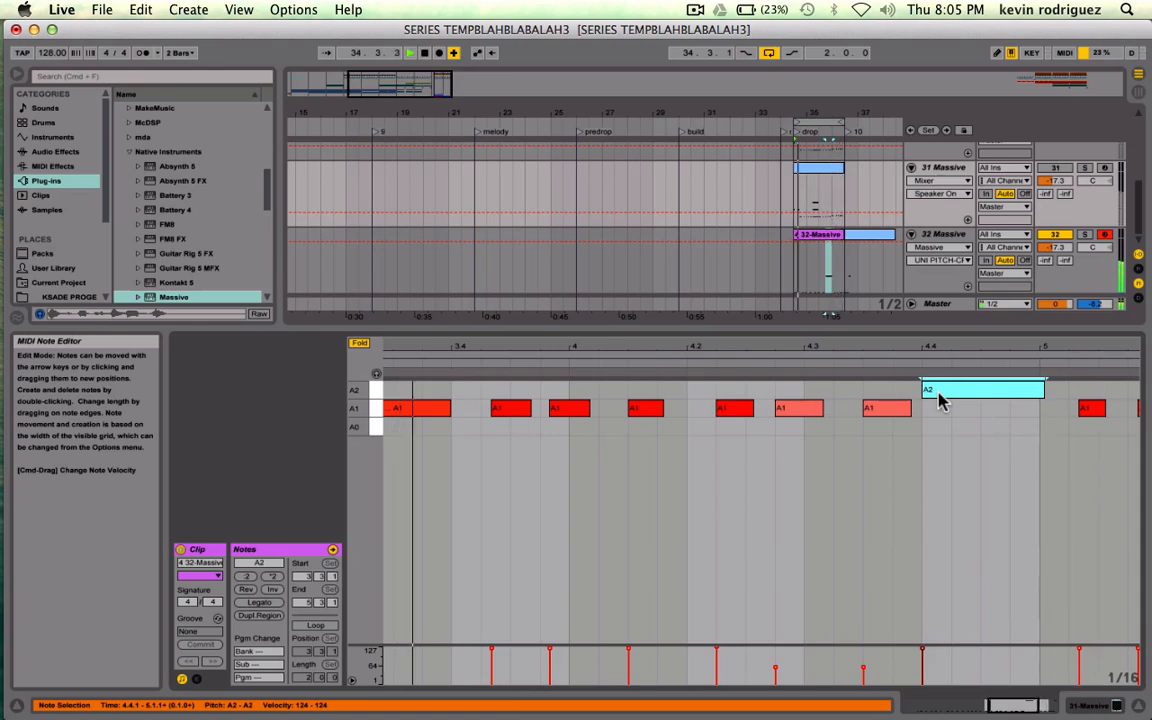
# - Try the 4.4.1 note at A0, set it to A1 and shorten it to end at 4.4.3
pyautogui.hotkey('shift', 'Down')
pyautogui.hotkey('shift', 'Down')
pyautogui.hotkey('shift', 'Left')
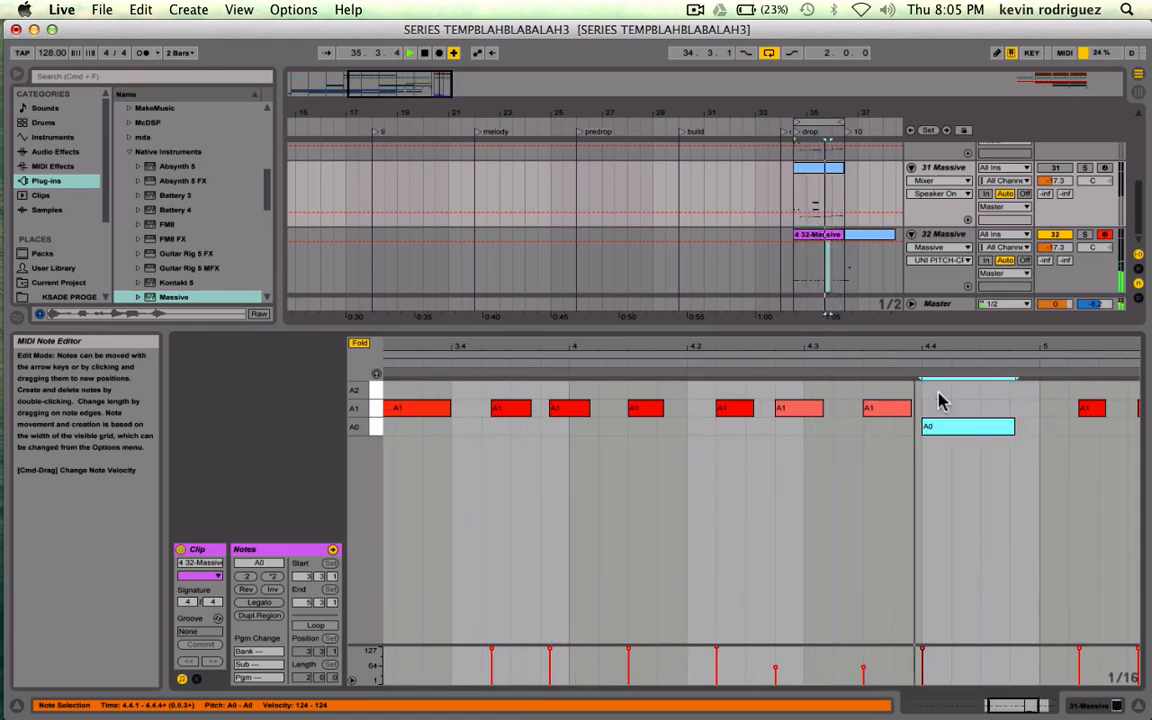
pyautogui.moveTo(1011, 426)
pyautogui.mouseDown()
pyautogui.moveTo(1038, 428)
pyautogui.moveTo(996, 416)
pyautogui.mouseUp()
pyautogui.hotkey('shift', 'Left')
pyautogui.hotkey('shift', 'Left')
pyautogui.hotkey('shift', 'Left')
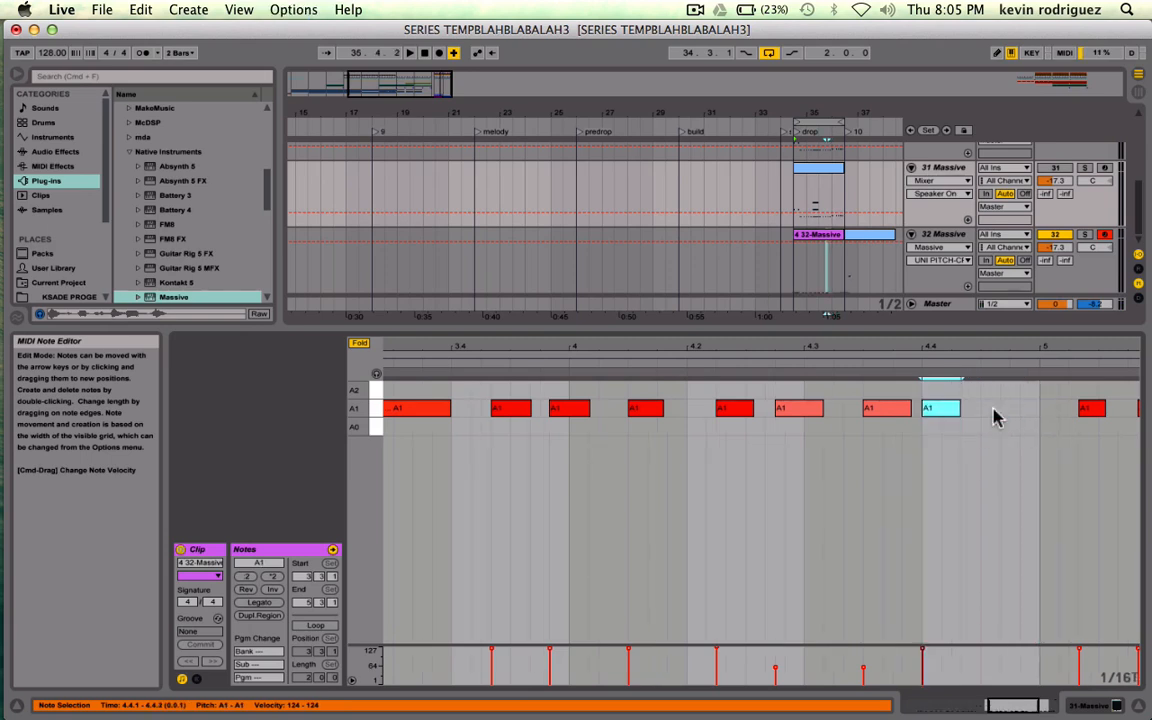
# - Shift the A1 note at 4.4.1 one triplet step later and place a duplicate from 4.4.3 to 5.1.1
pyautogui.press('Right')
pyautogui.press('Right')
pyautogui.press('Right')
pyautogui.press('Right')
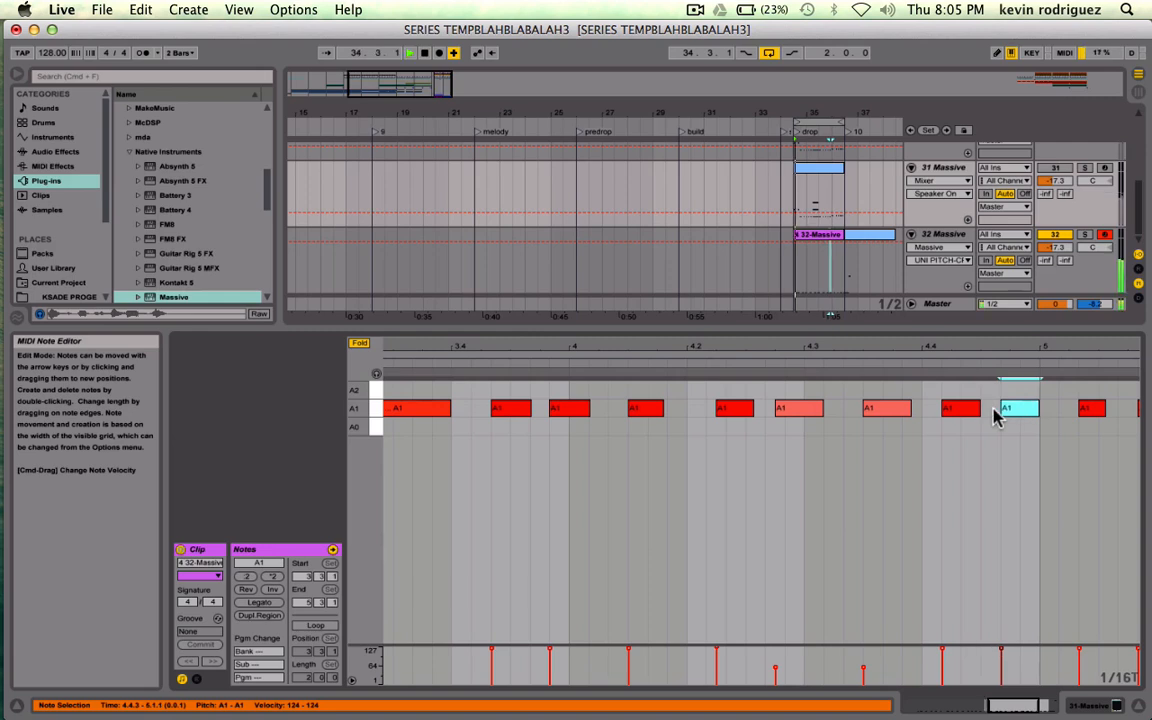
pyautogui.press('space')
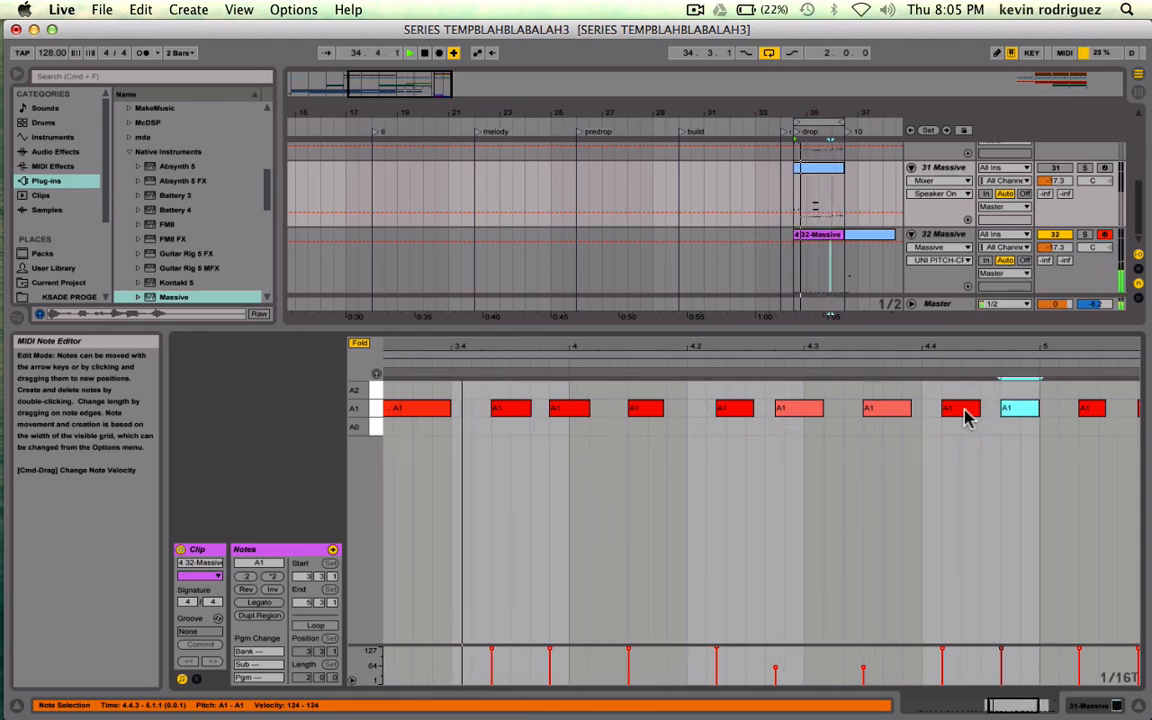
# - Add an A1 note from 4.4.1 to 4.4.2 and fit the following note between 4.4.2 and 4.4.3
pyautogui.click(965, 412)
pyautogui.moveTo(943, 409)
pyautogui.mouseDown()
pyautogui.moveTo(965, 411)
pyautogui.moveTo(931, 417)
pyautogui.mouseUp()
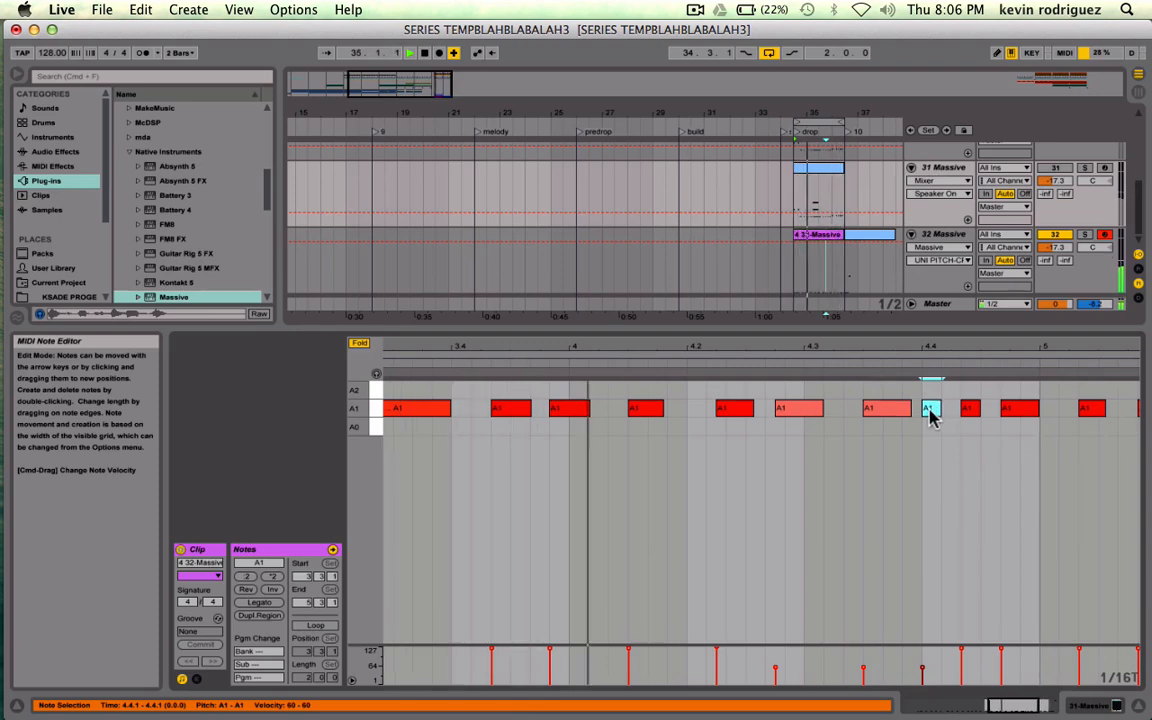
pyautogui.hotkey('shift', 'Right')
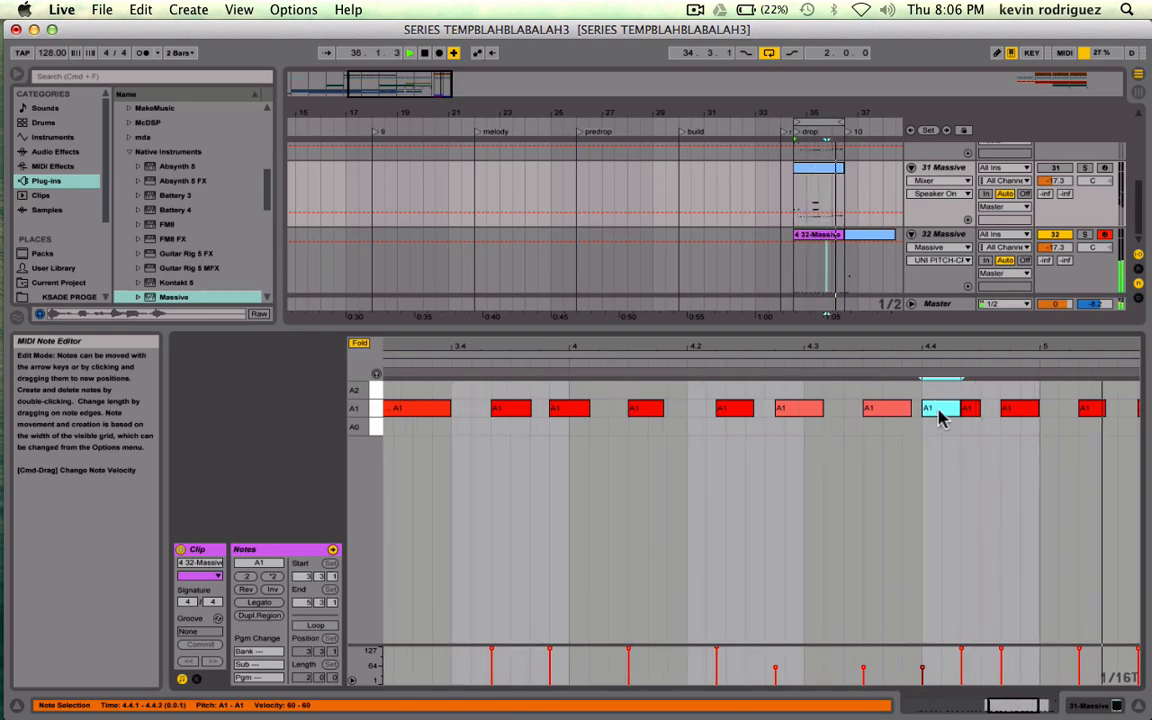
pyautogui.click(967, 417)
pyautogui.press('space')
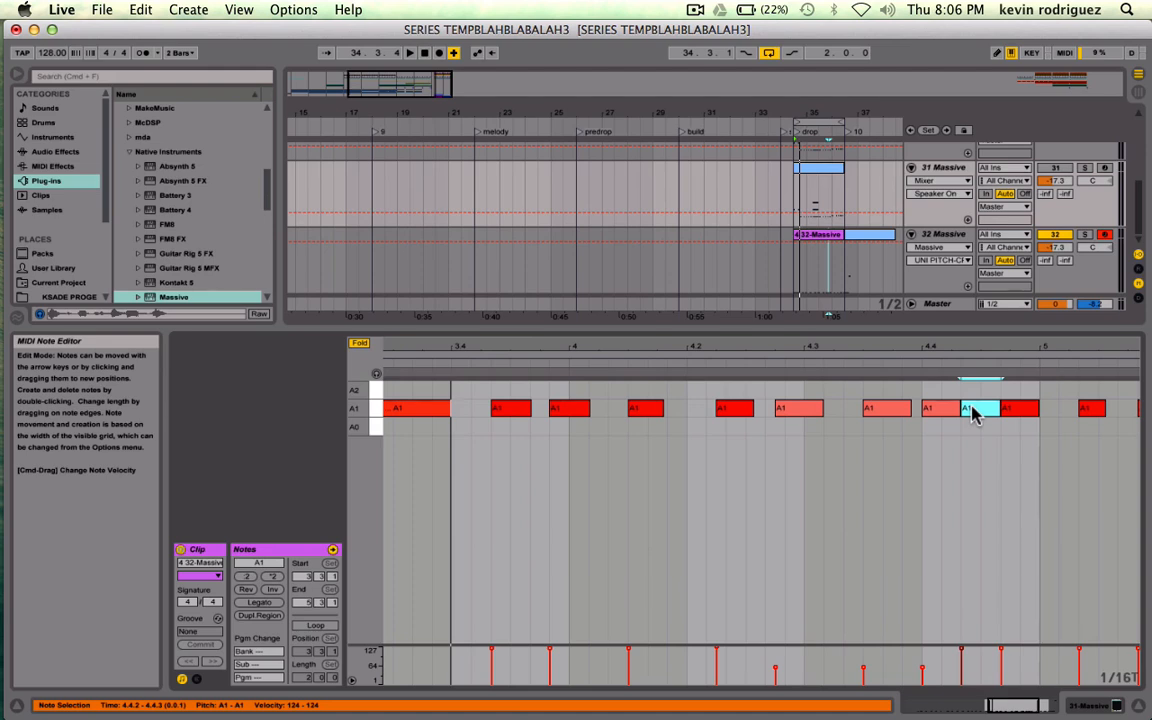
# - Set the note grid to 1/32 triplets, select the three A1 notes between 4.4.1 and 5.1.1, and audition the loop
pyautogui.press('space')
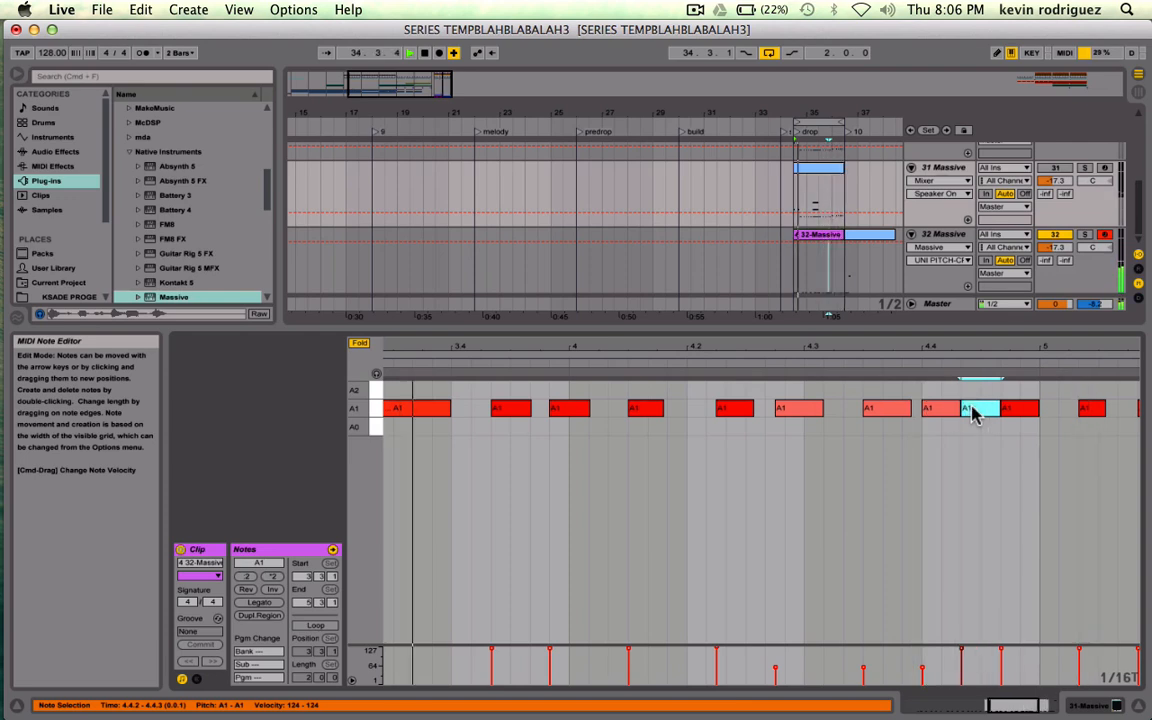
pyautogui.rightClick(975, 415)
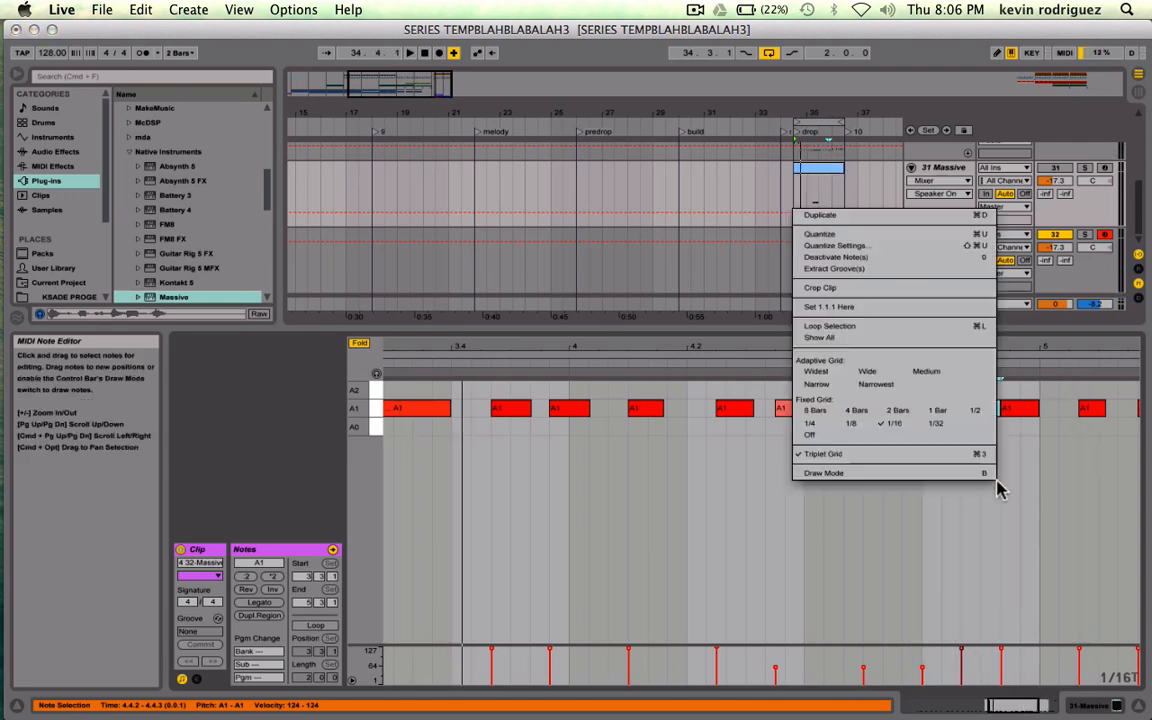
pyautogui.click(938, 425)
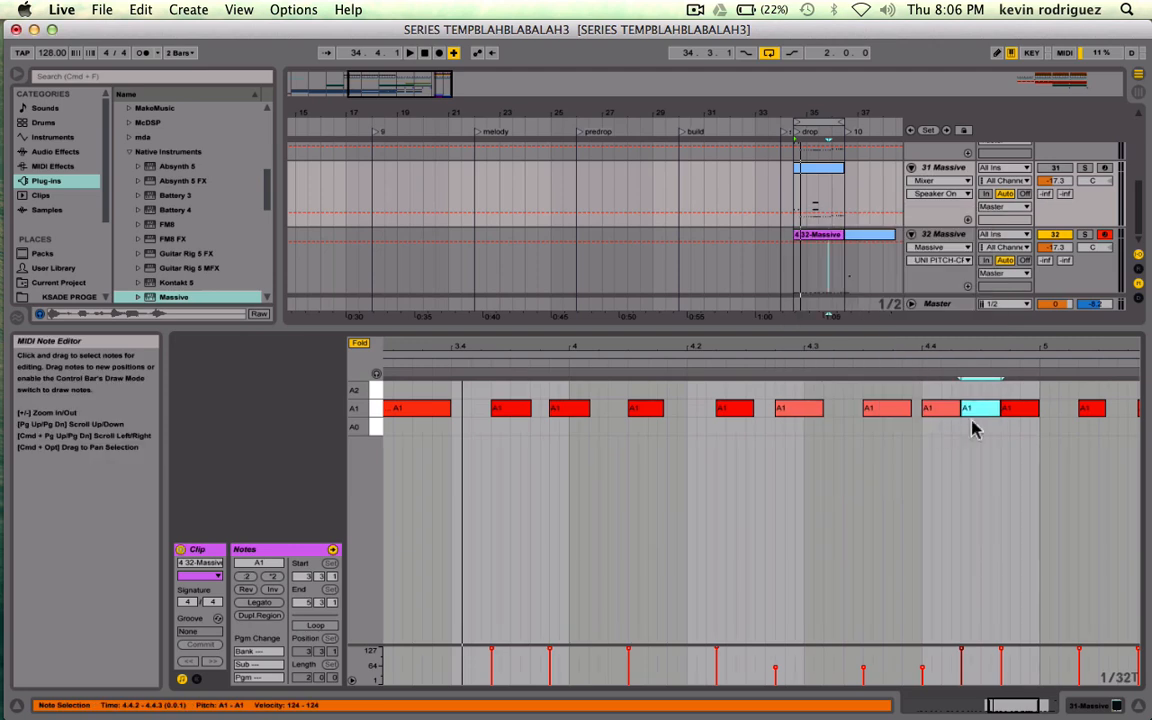
pyautogui.moveTo(940, 393); pyautogui.dragTo(1010, 429)
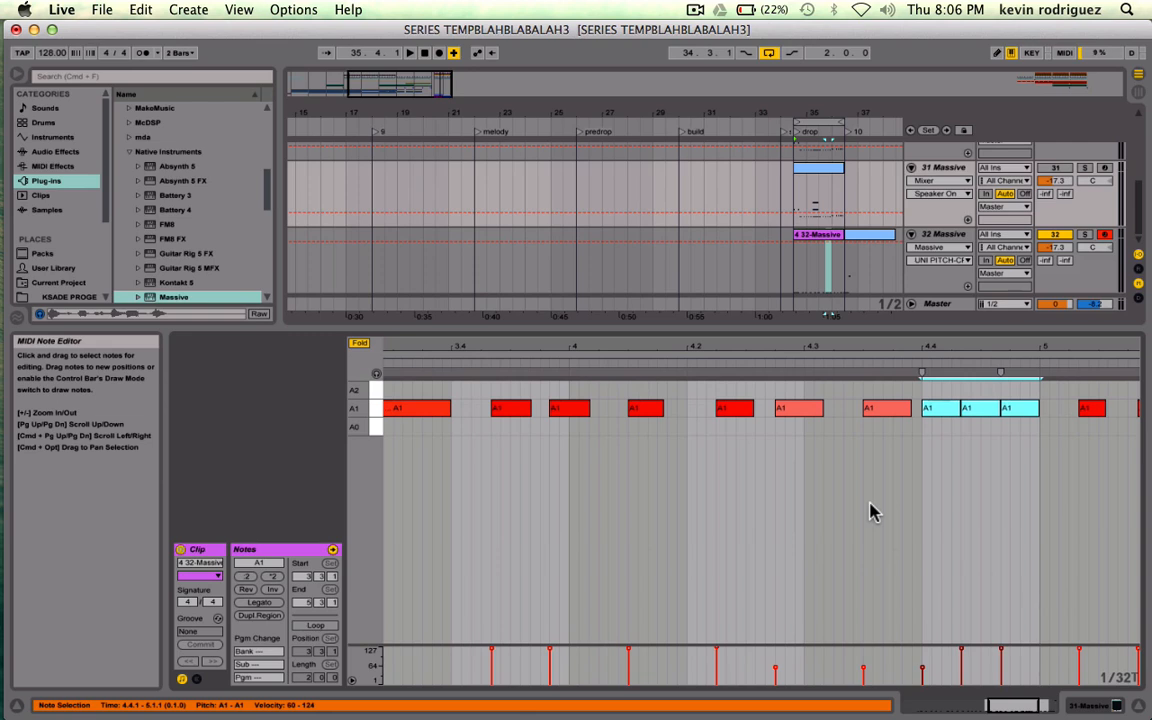
pyautogui.press('space')
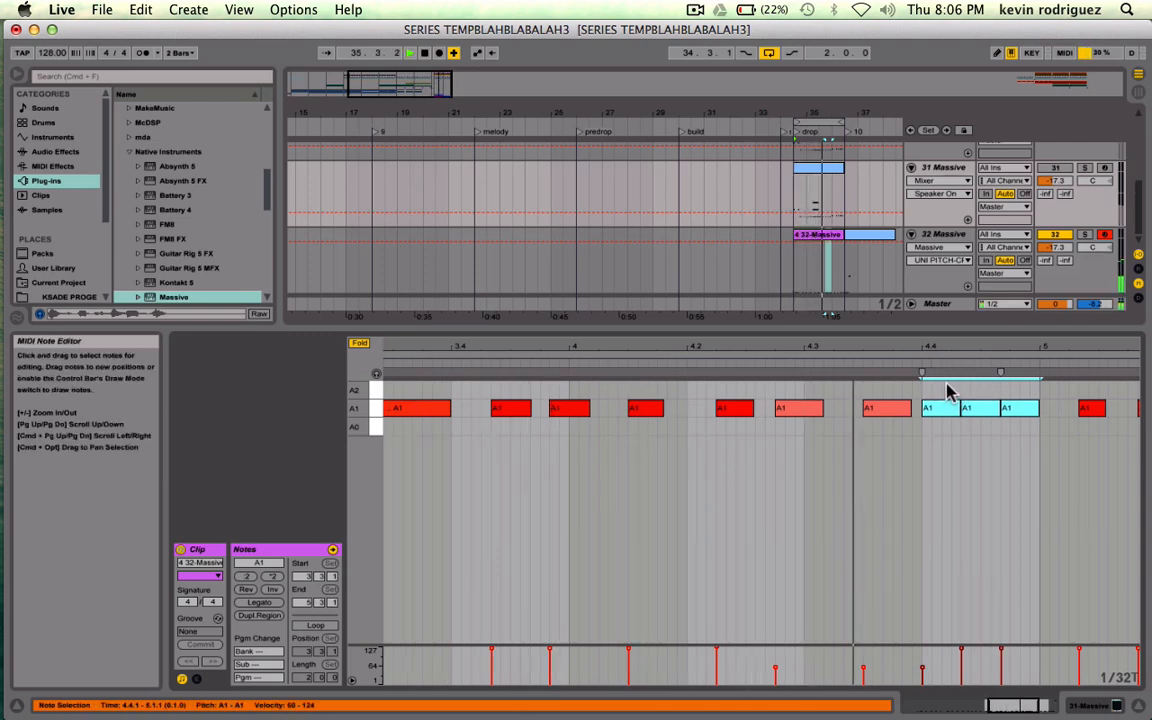
pyautogui.press('space')
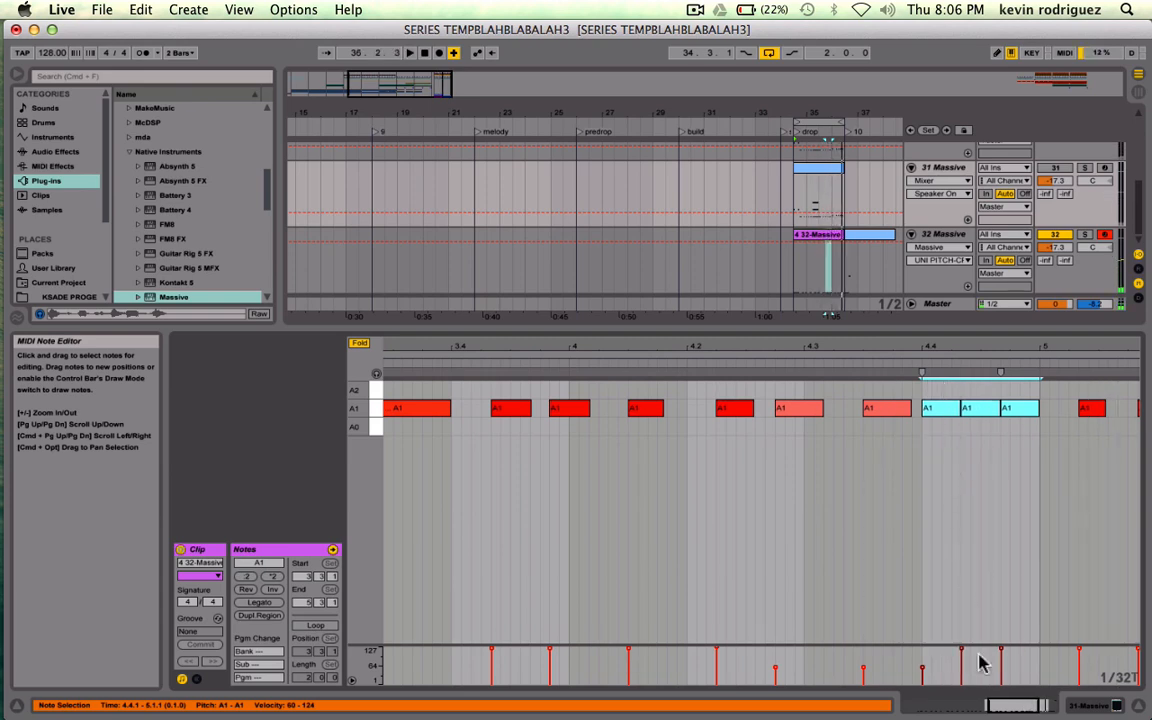
# - Lengthen the A1 note at 4.4.1 by one 1/32-triplet step, duplicate it twice over the following notes, and audition the loop
pyautogui.moveTo(990, 700); pyautogui.dragTo(1000, 610)
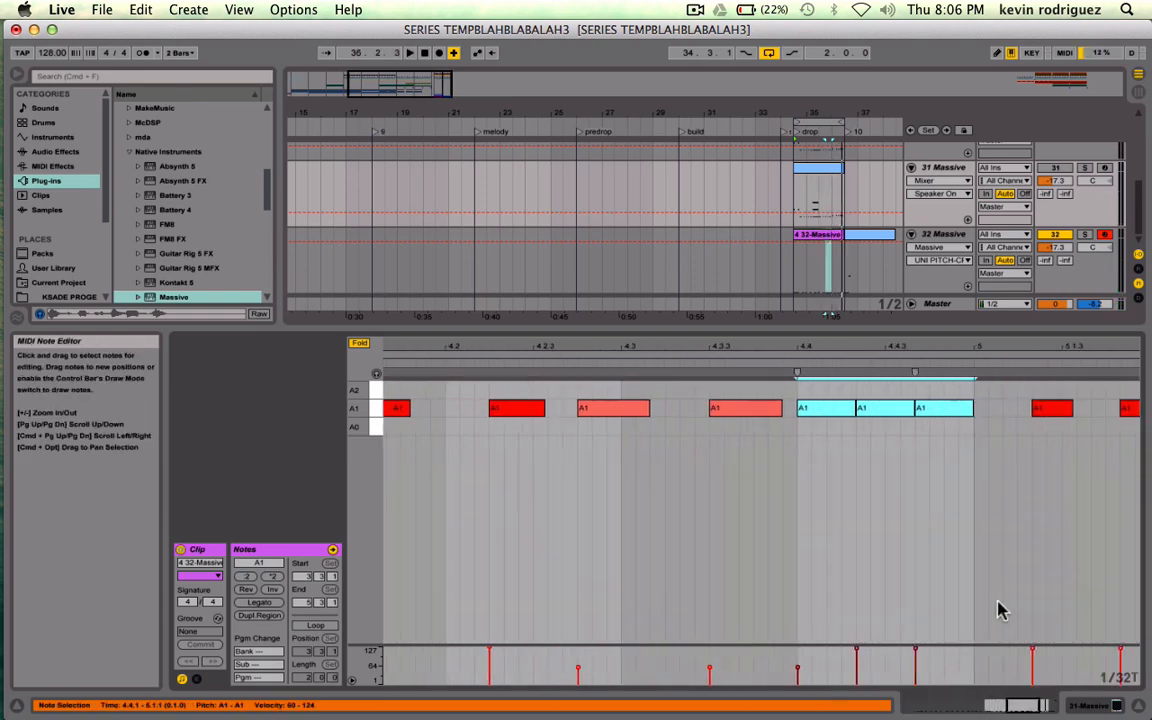
pyautogui.click(845, 409)
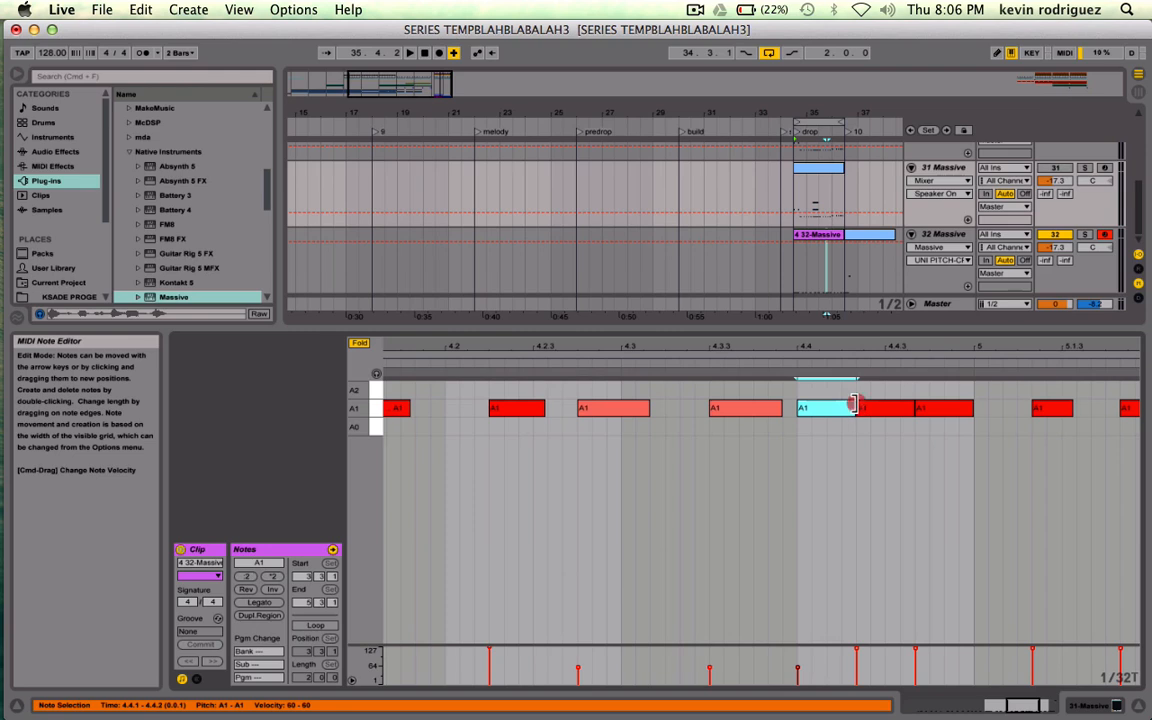
pyautogui.moveTo(855, 405); pyautogui.dragTo(869, 408)
pyautogui.press('super+d')
pyautogui.press('super+d')
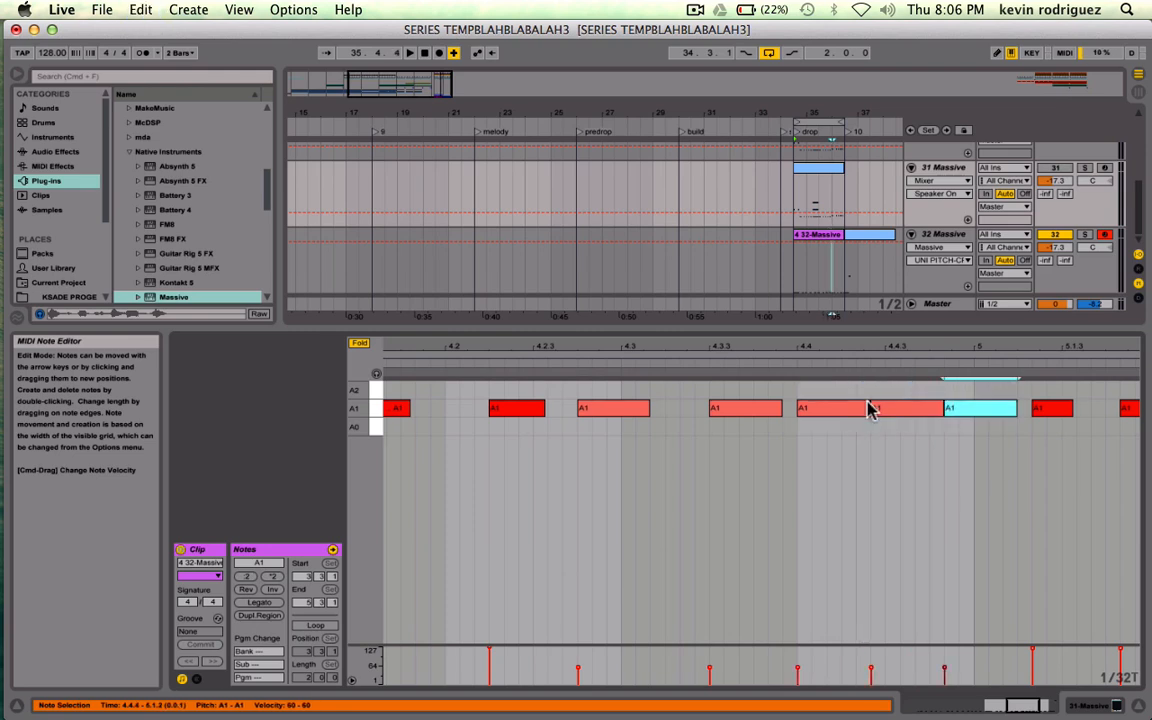
pyautogui.press('space')
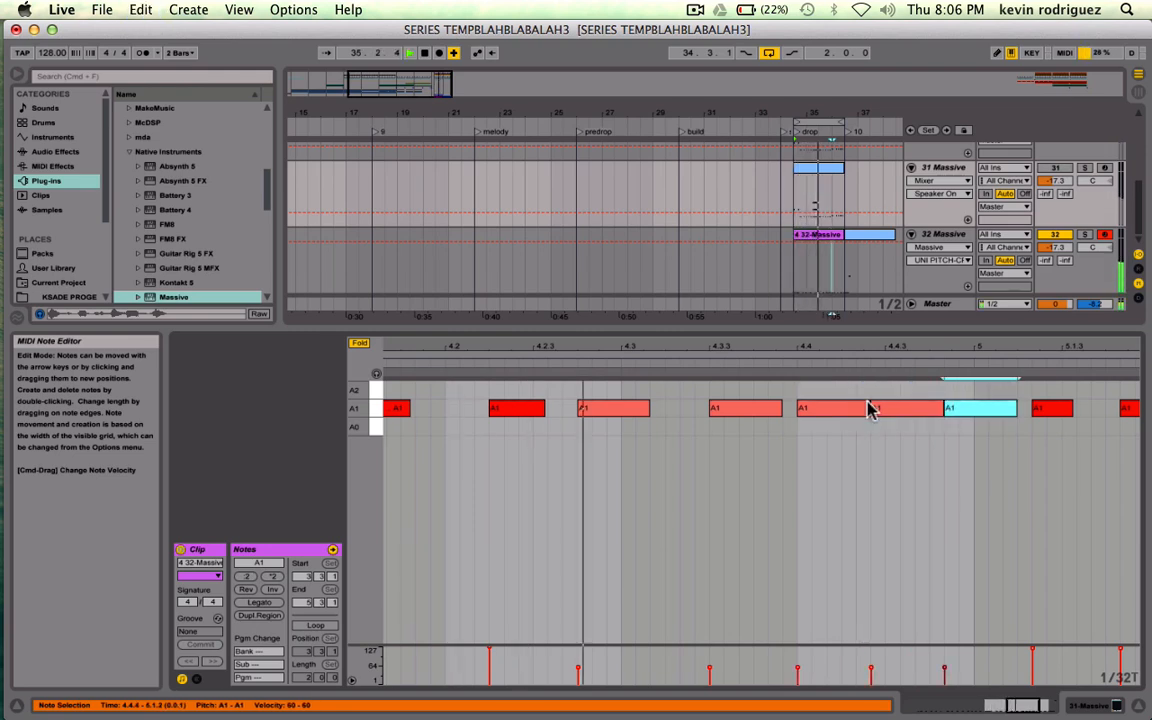
pyautogui.press('space')
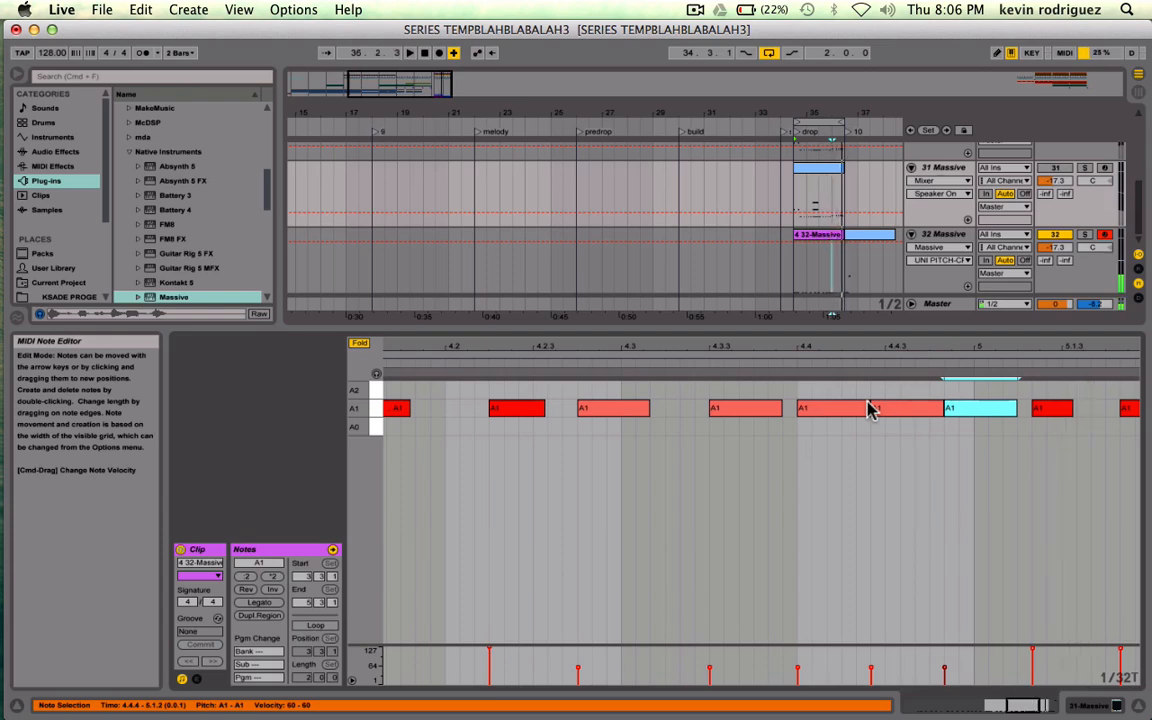
# - Remove the last duplicate ending past bar 5, move the middle A1 note to 4.4.3, and audition the loop
pyautogui.moveTo(894, 407); pyautogui.dragTo(911, 406)
pyautogui.press('space')
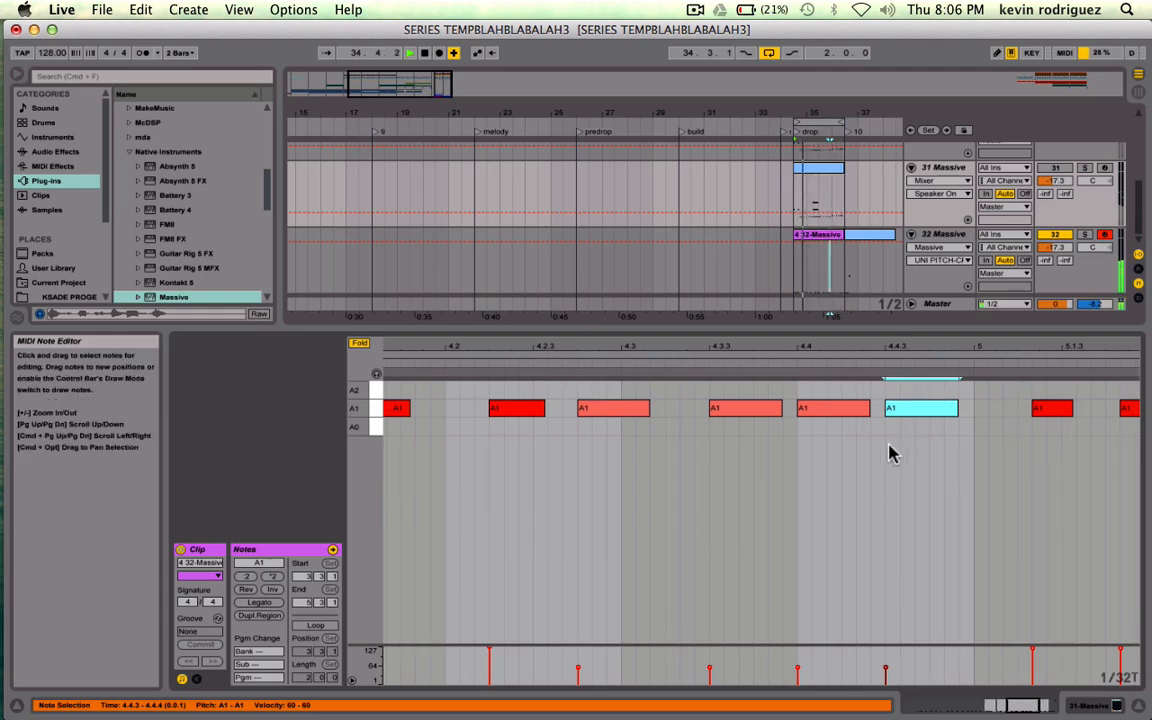
pyautogui.press('space')
# - Set the note grid to 1/16 triplets and audition the loop
pyautogui.rightClick(916, 540)
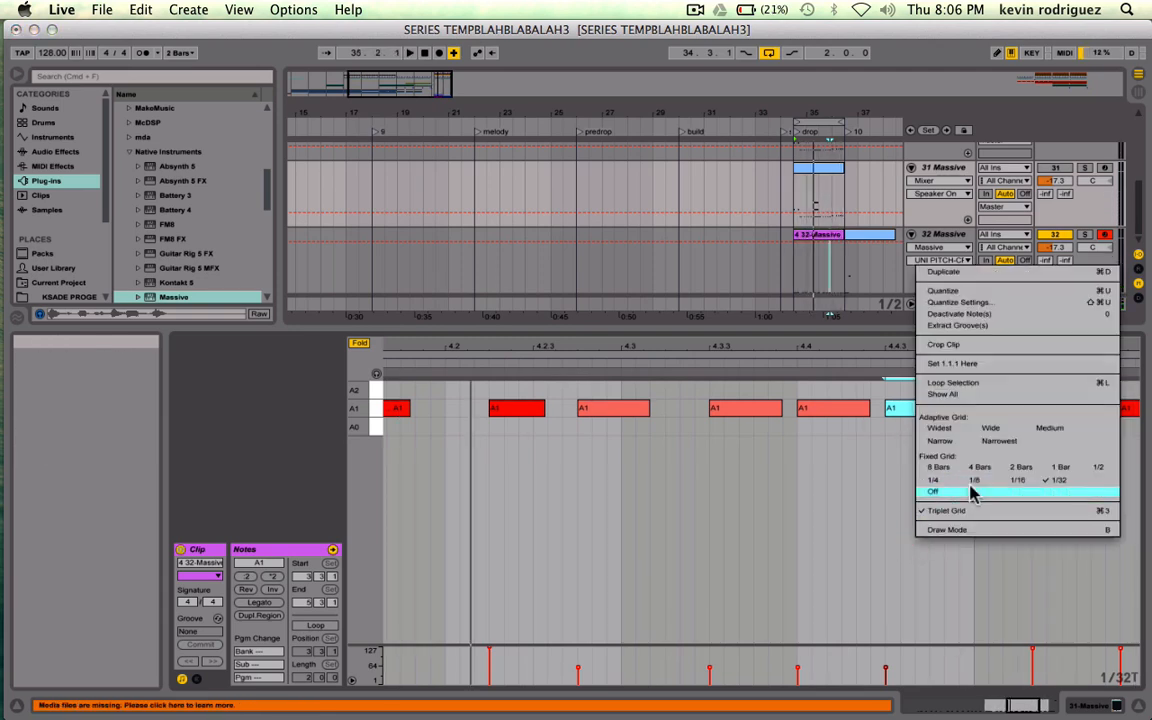
pyautogui.click(1017, 479)
pyautogui.press('space')
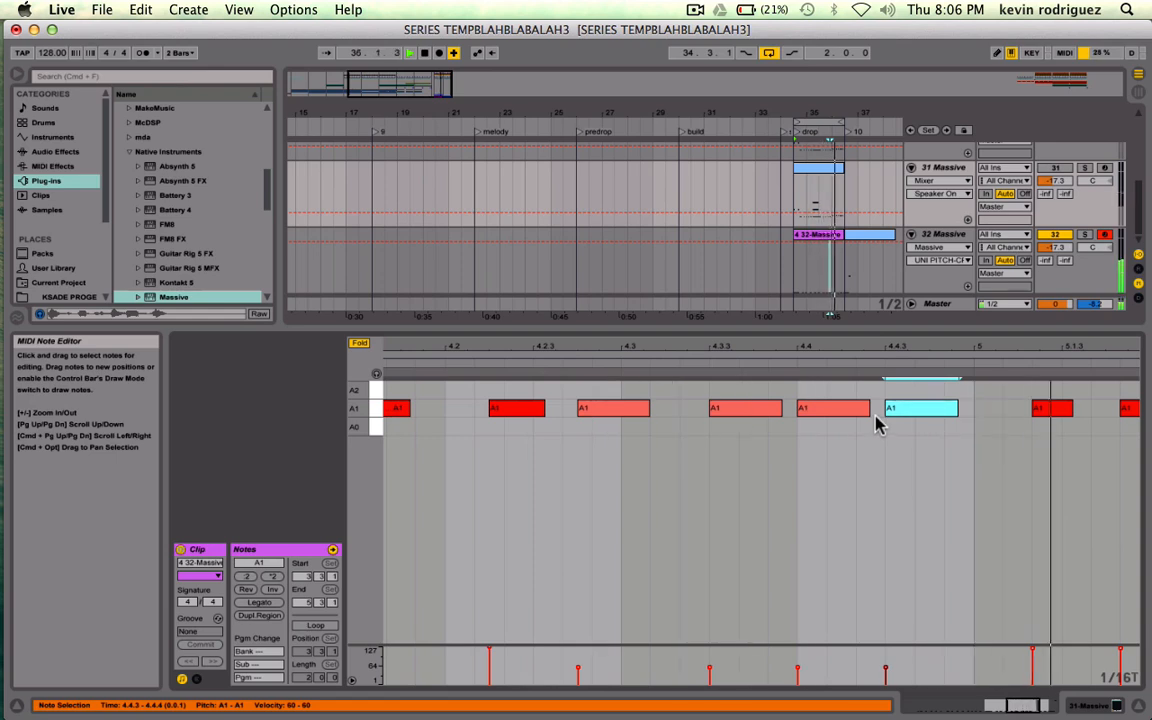
pyautogui.press('space')
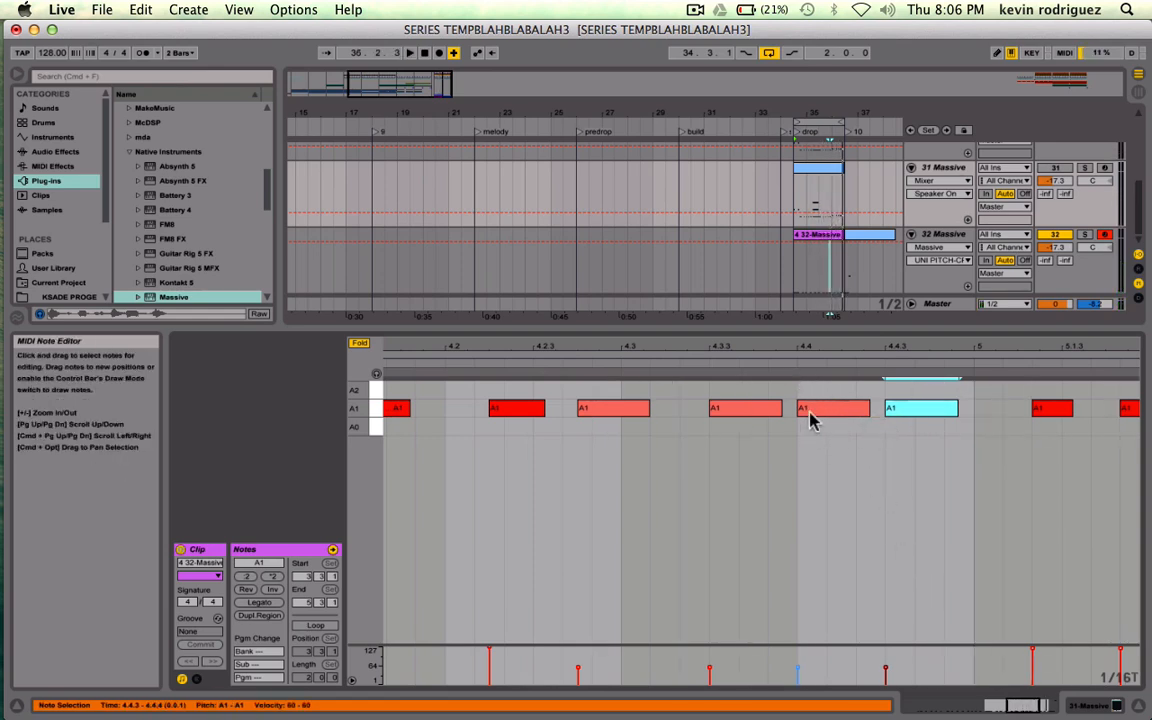
# - Add an A0 note from 4.4.1 to 4.4.3 and duplicate it to fill up to 5.1.1
pyautogui.click(810, 414)
pyautogui.click(924, 416)
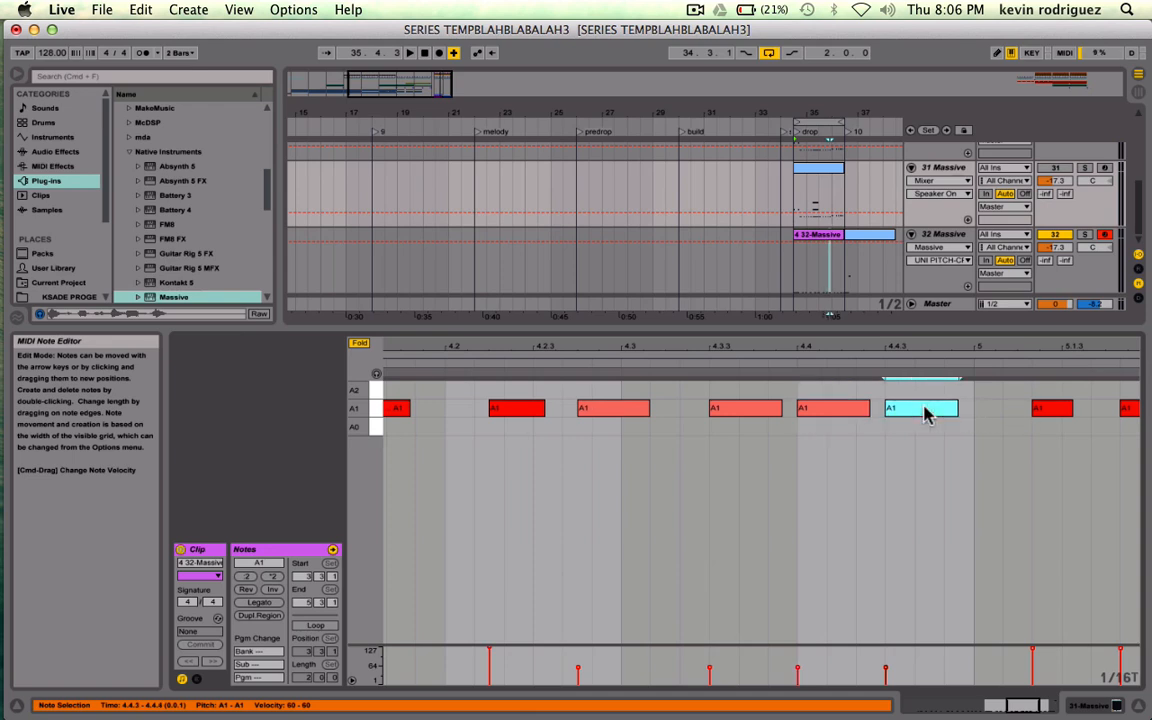
pyautogui.click(820, 420)
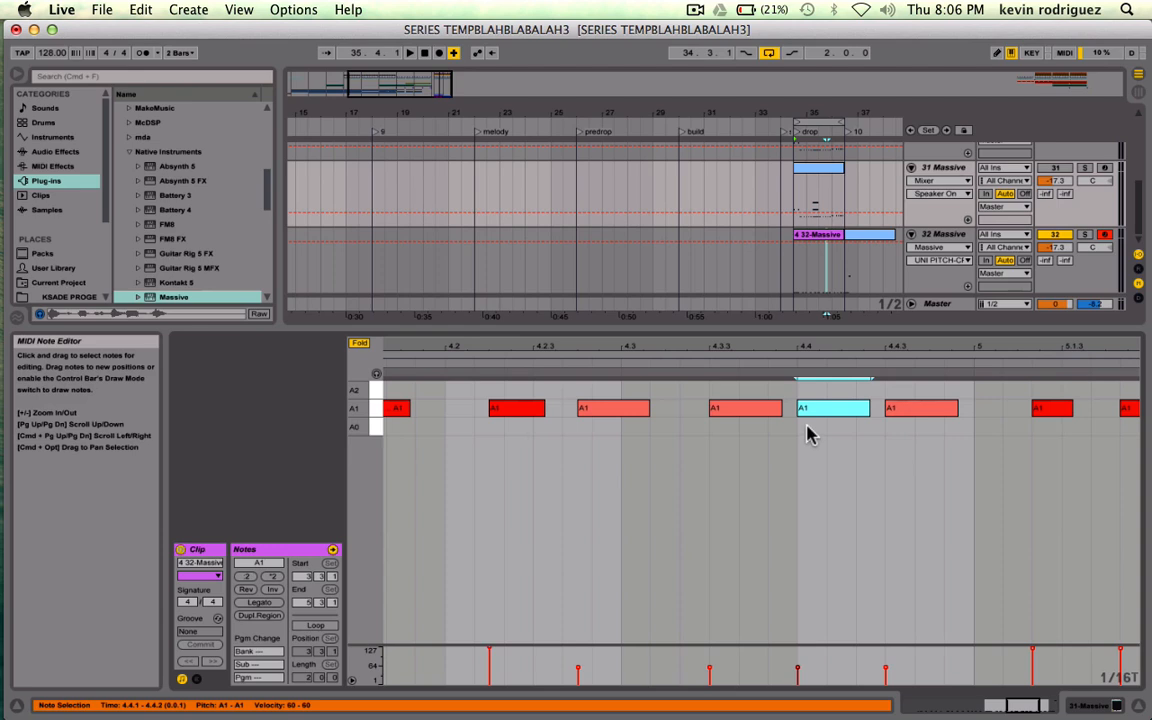
pyautogui.doubleClick(810, 430)
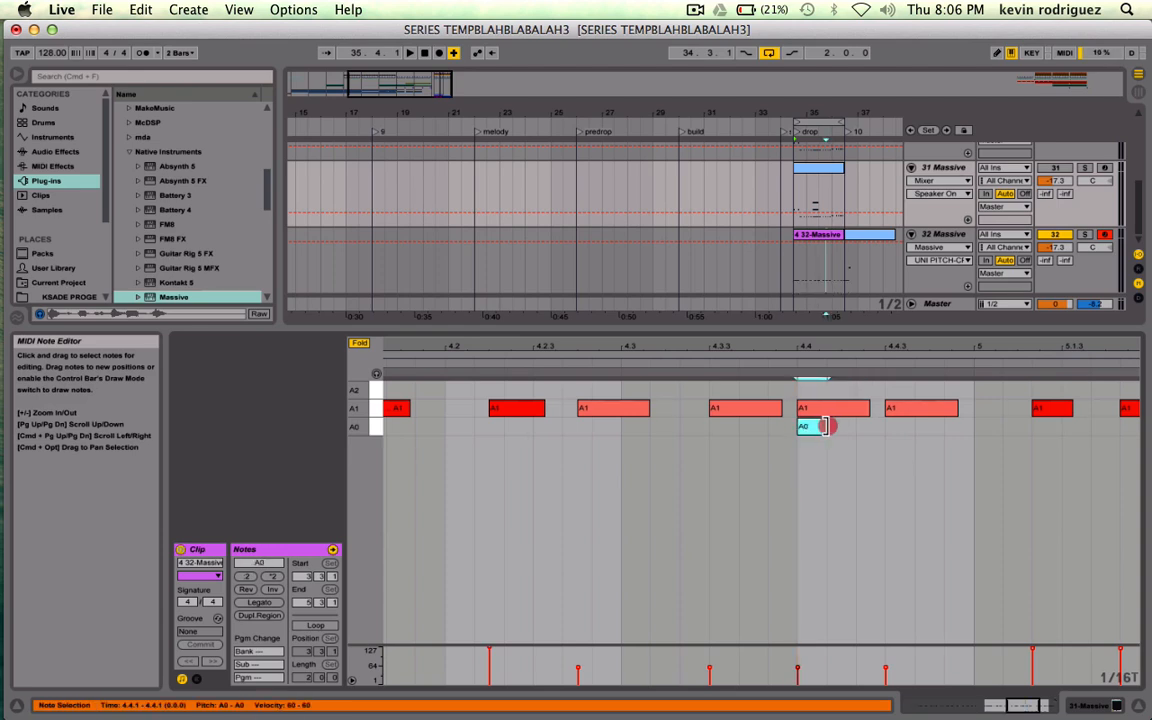
pyautogui.moveTo(824, 426); pyautogui.dragTo(913, 404)
pyautogui.click(866, 426)
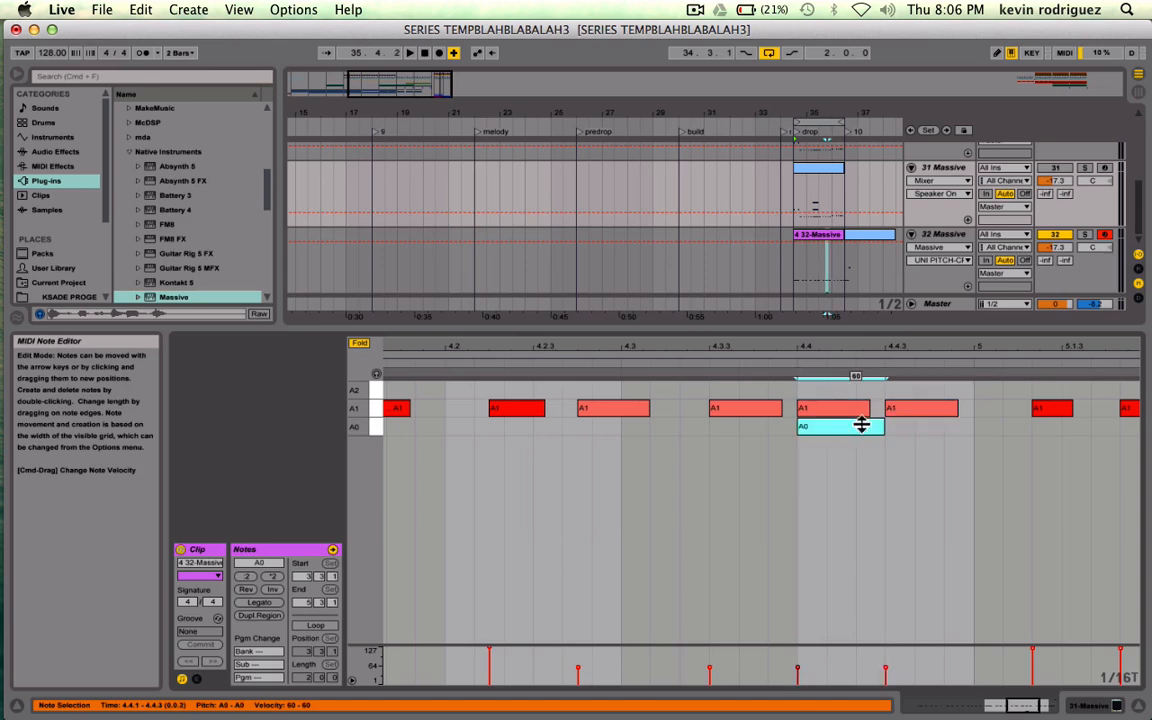
pyautogui.press('super+d')
# - Delete the two A1 notes between 4.4.1 and 5.1.1, raise the two A0 notes an octave to A1, and audition the loop
pyautogui.moveTo(842, 388); pyautogui.dragTo(905, 429)
pyautogui.press('Delete')
pyautogui.click(875, 382)
pyautogui.hotkey('shift', 'Up')
pyautogui.press('space')
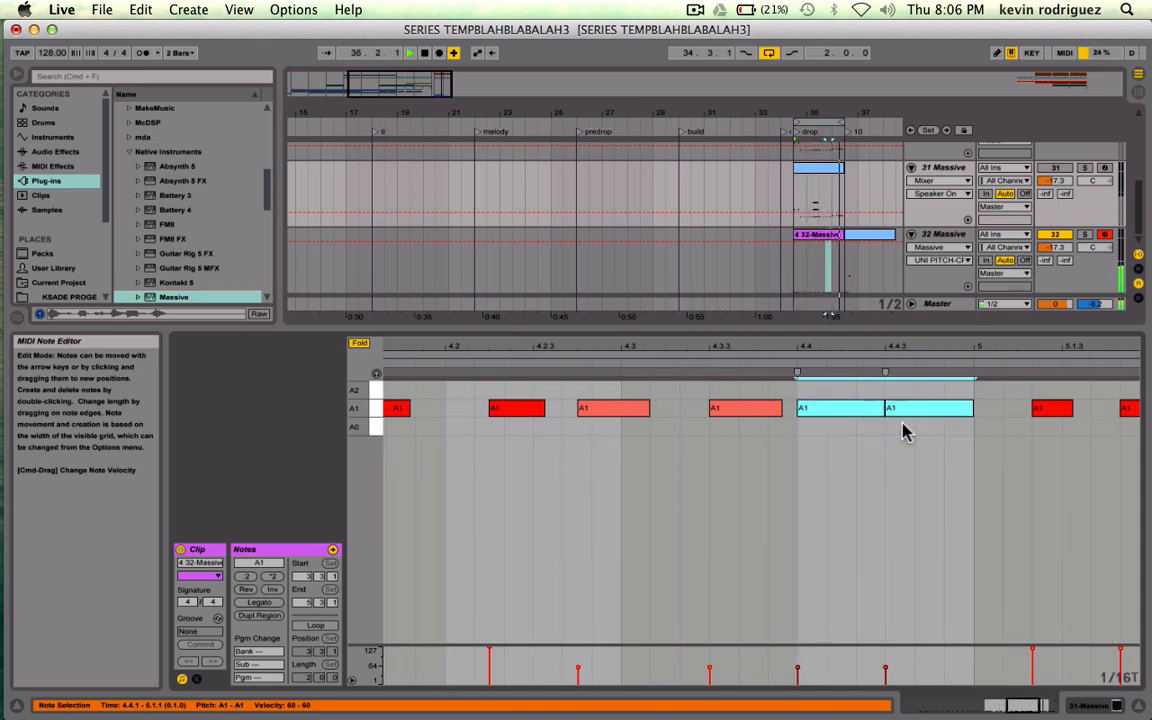
# - Undo the last two note edits and delete both A0 notes under the A1 notes at 4.4, checking the loop by playback
pyautogui.press('space')
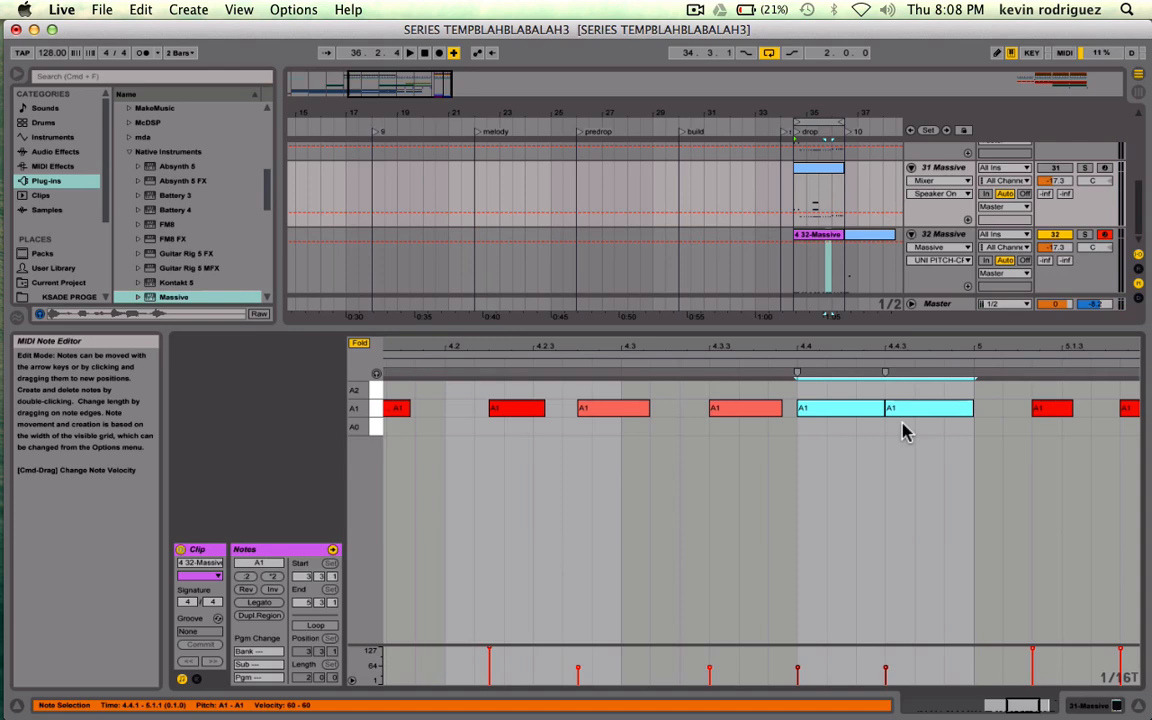
pyautogui.press('super+z')
pyautogui.press('super+z')
pyautogui.click(818, 427)
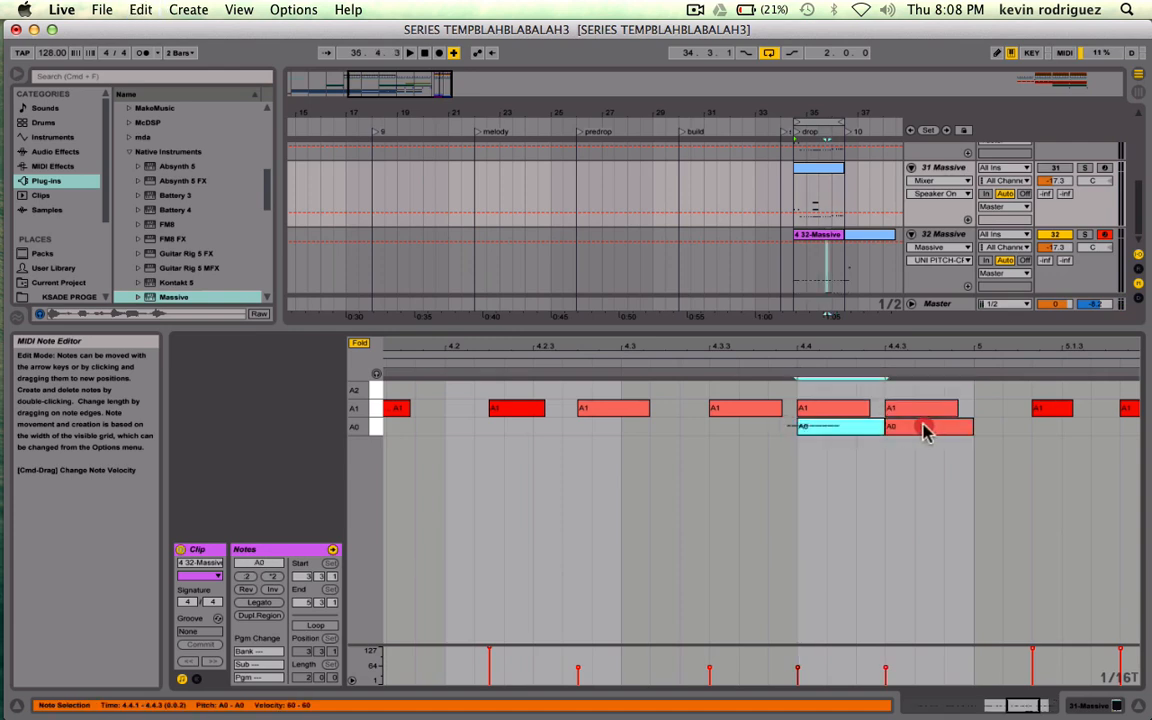
pyautogui.keyDown('shift'); pyautogui.click(925, 428); pyautogui.keyUp('shift')
pyautogui.press('Delete')
pyautogui.press('space')
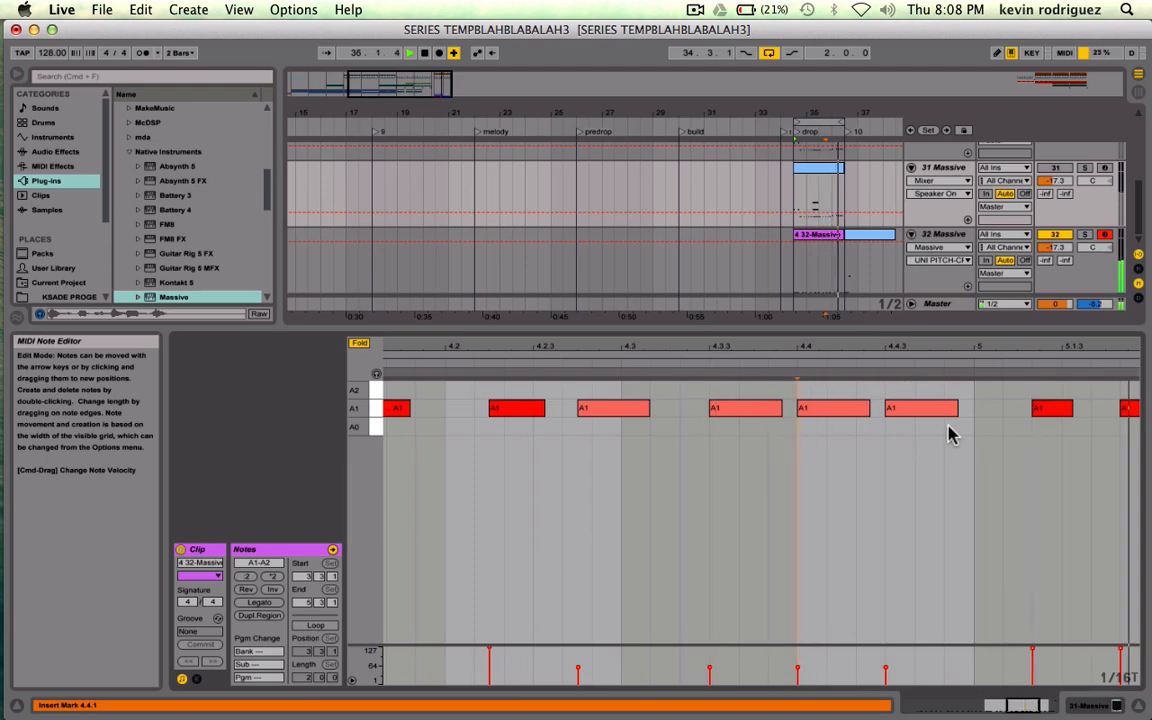
pyautogui.press('space')
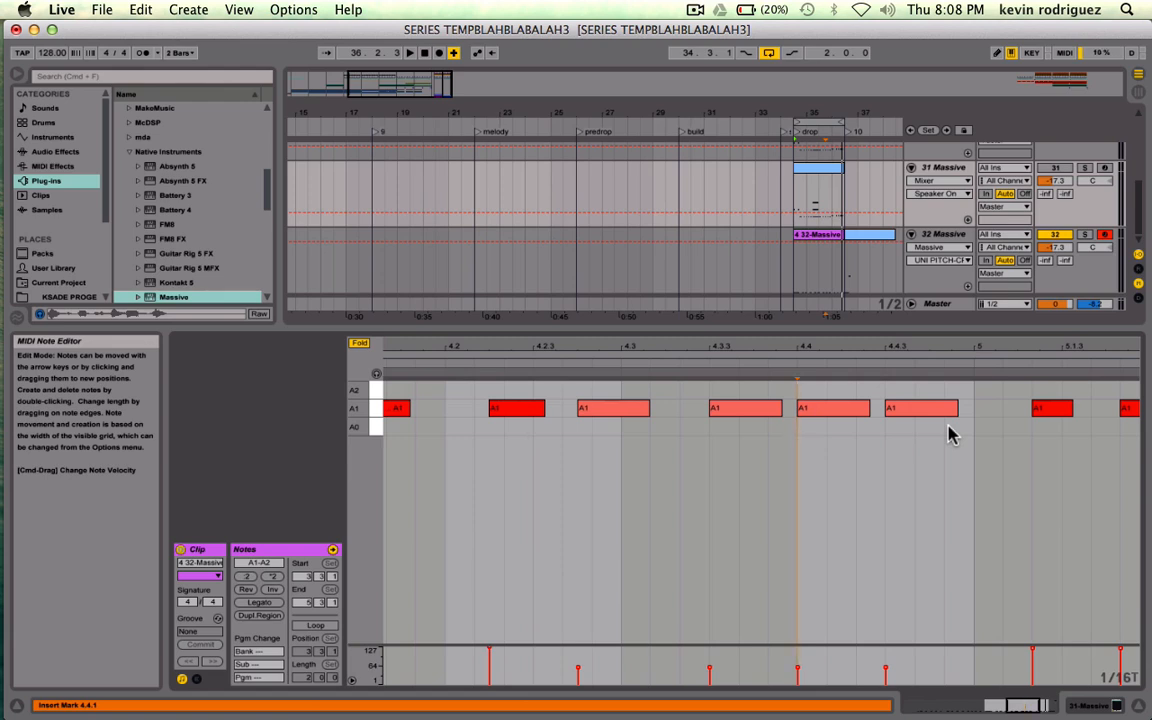
# - Shorten the A1 note at 4.4.3 to end at 4.4.4, set the grid to 1/32 and duplicate the note directly after it
pyautogui.click(824, 431)
pyautogui.press('space')
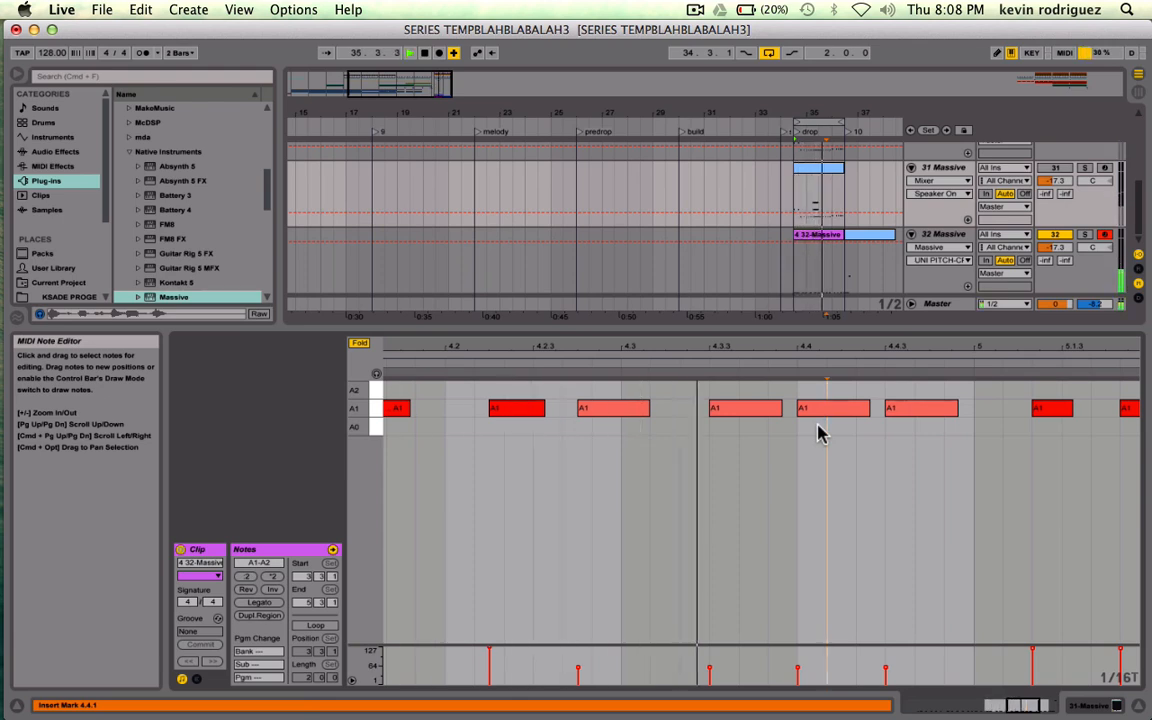
pyautogui.press('space')
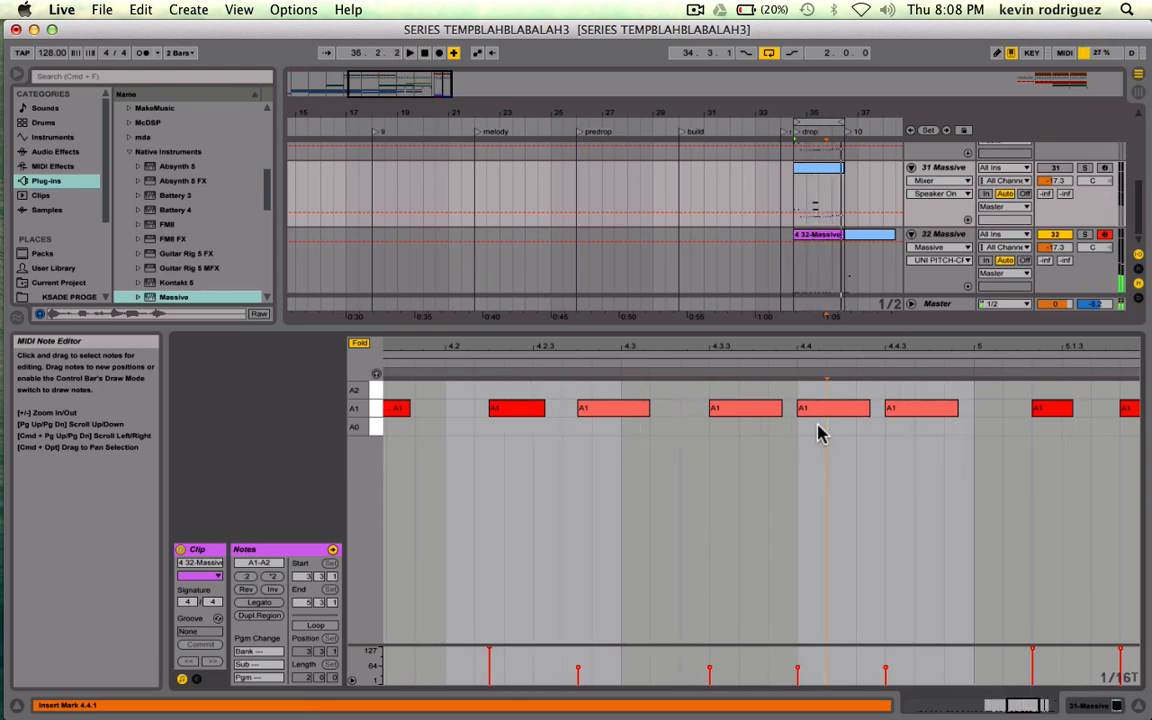
pyautogui.click(928, 414)
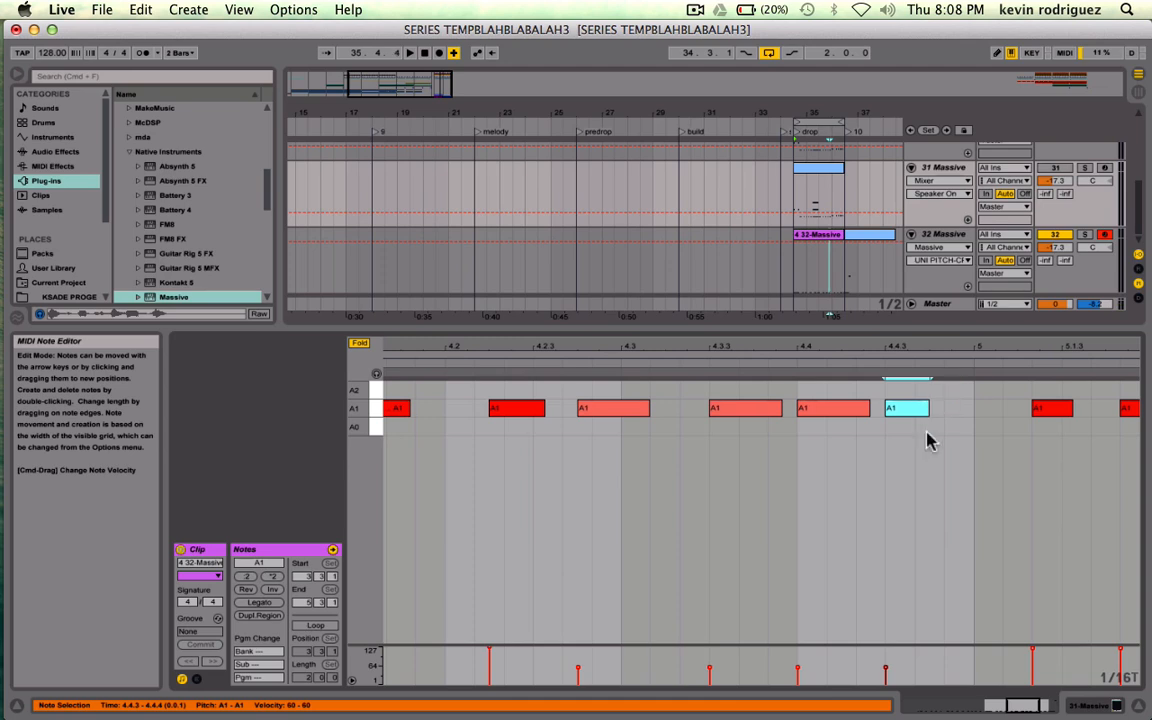
pyautogui.rightClick(928, 440)
pyautogui.click(955, 409)
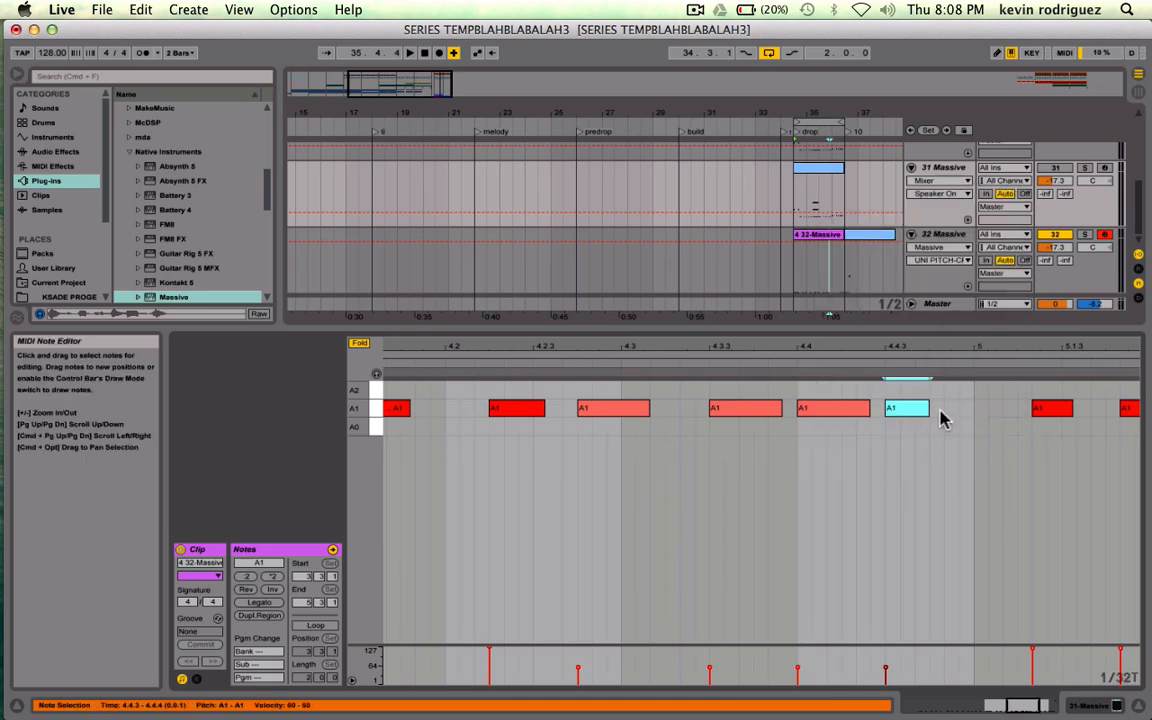
pyautogui.press('super+d')
pyautogui.press('space')
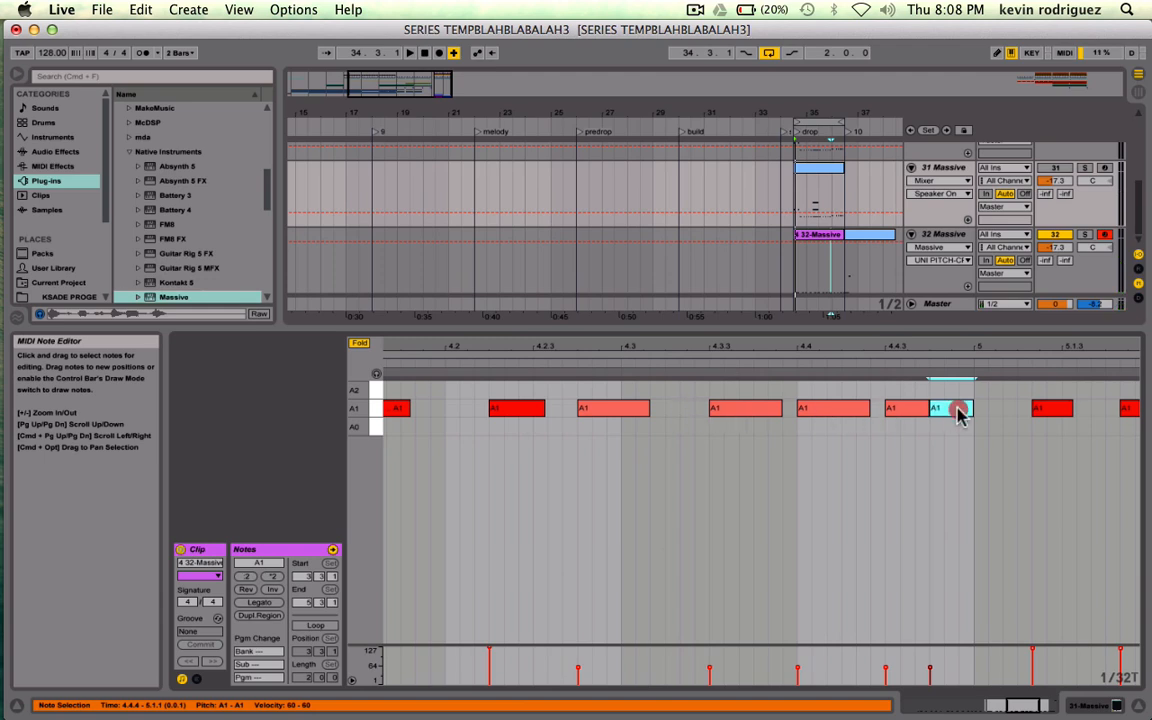
# - Try placing a copy of the short A1 note in the gap between the two longer A1 notes around 4.3
pyautogui.moveTo(957, 414); pyautogui.dragTo(685, 420)
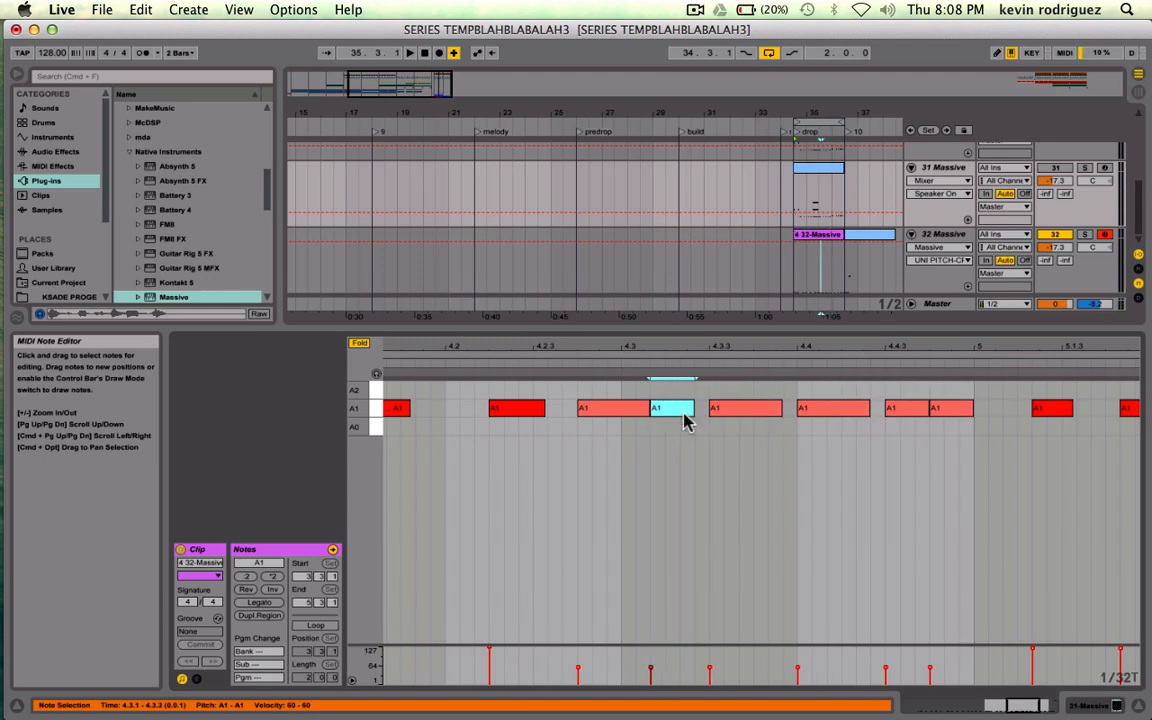
pyautogui.moveTo(1030, 705); pyautogui.dragTo(1030, 716)
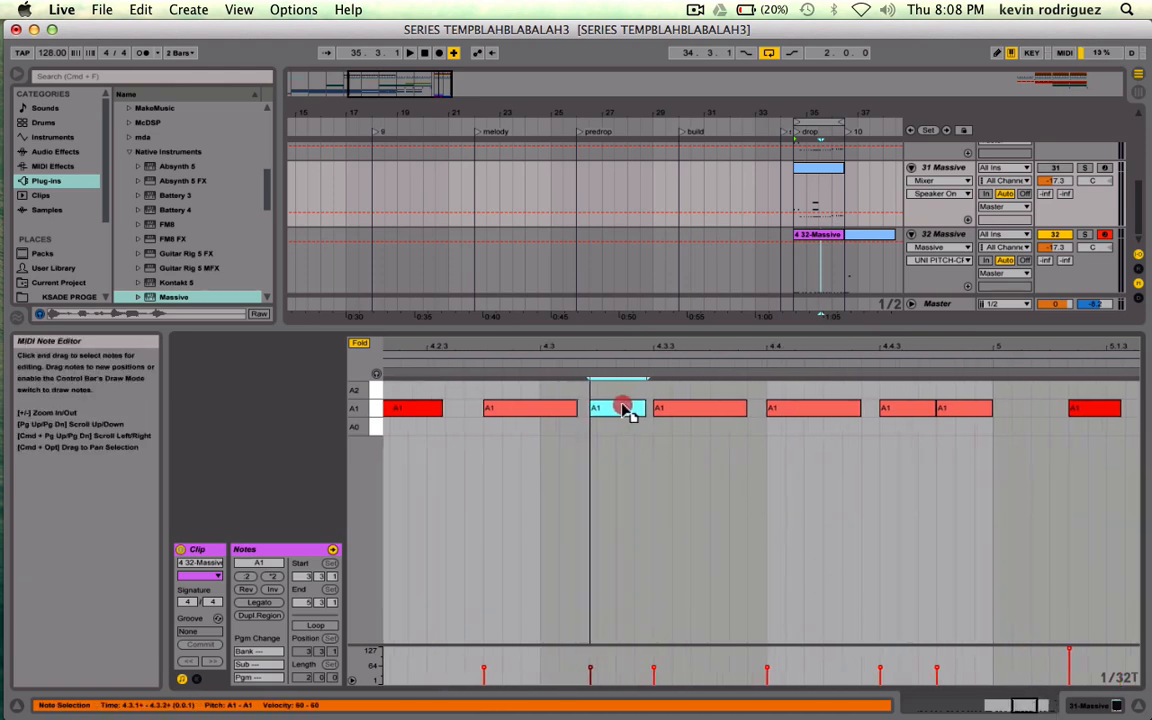
pyautogui.rightClick(630, 485)
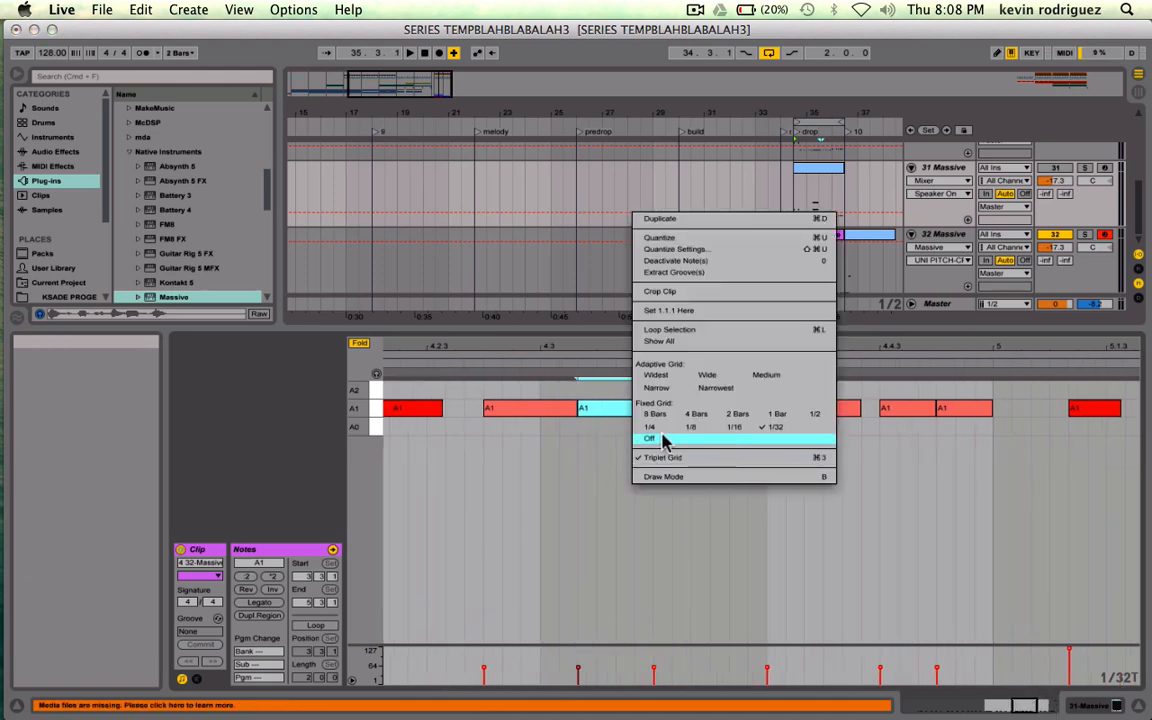
pyautogui.click(962, 562)
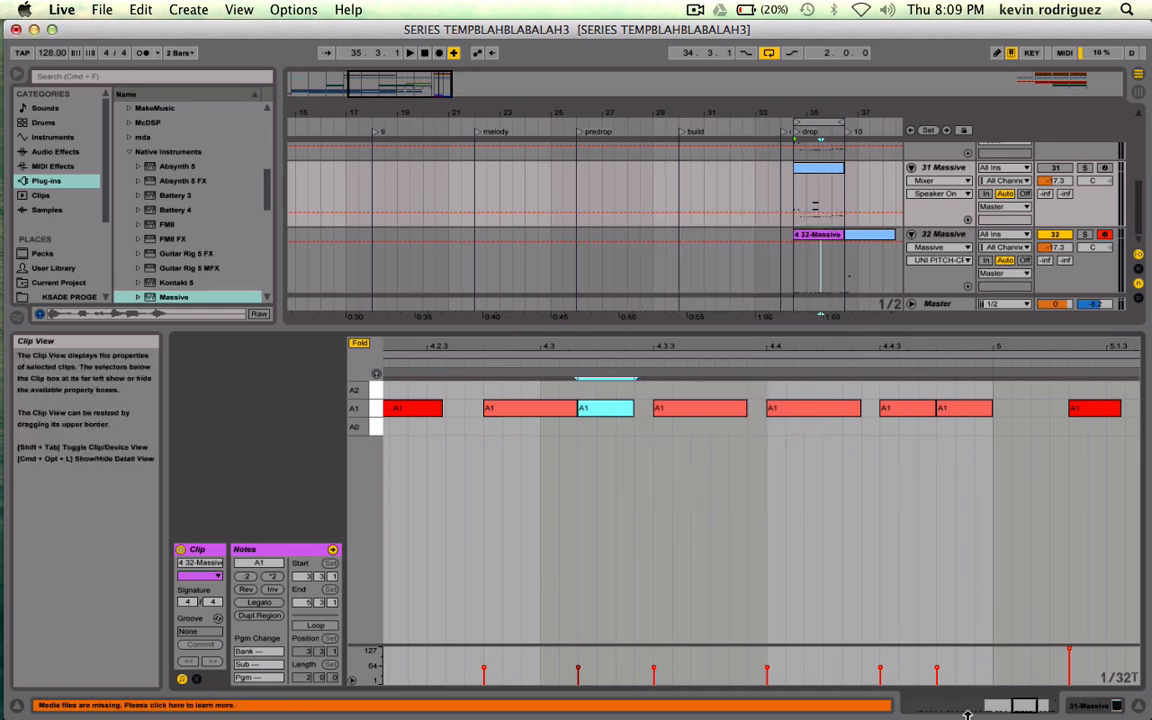
pyautogui.moveTo(1022, 706)
pyautogui.mouseDown()
pyautogui.moveTo(1008, 648)
pyautogui.moveTo(1012, 686)
pyautogui.mouseUp()
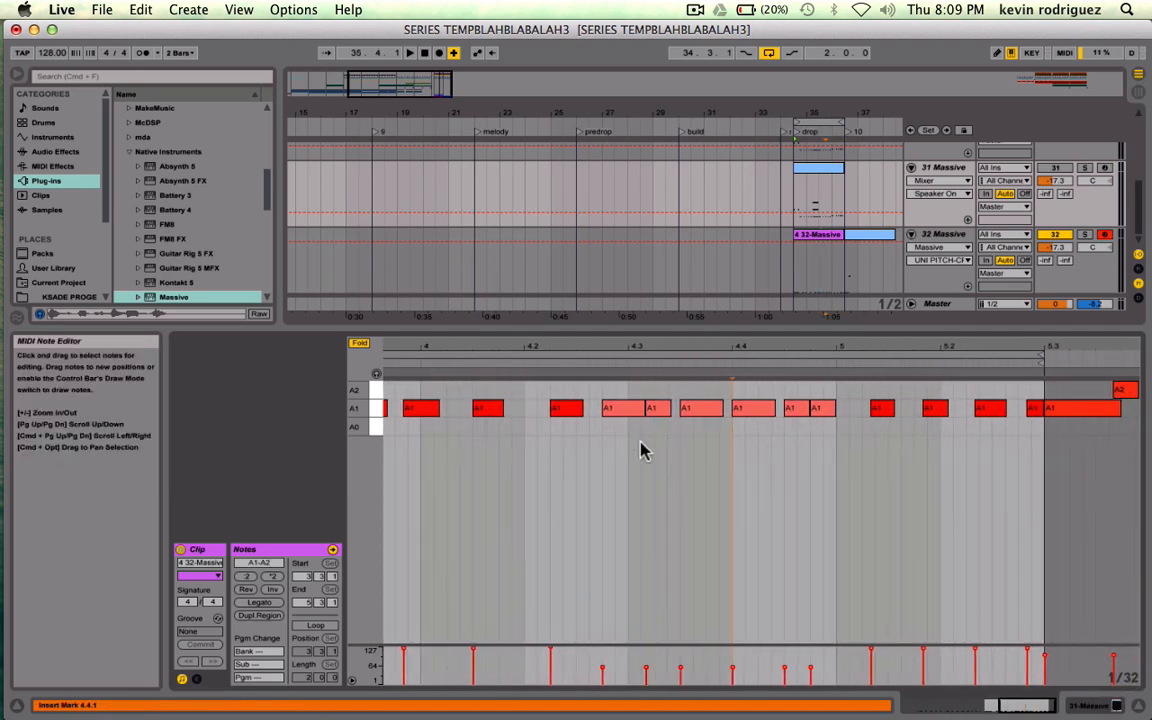
pyautogui.click(657, 411)
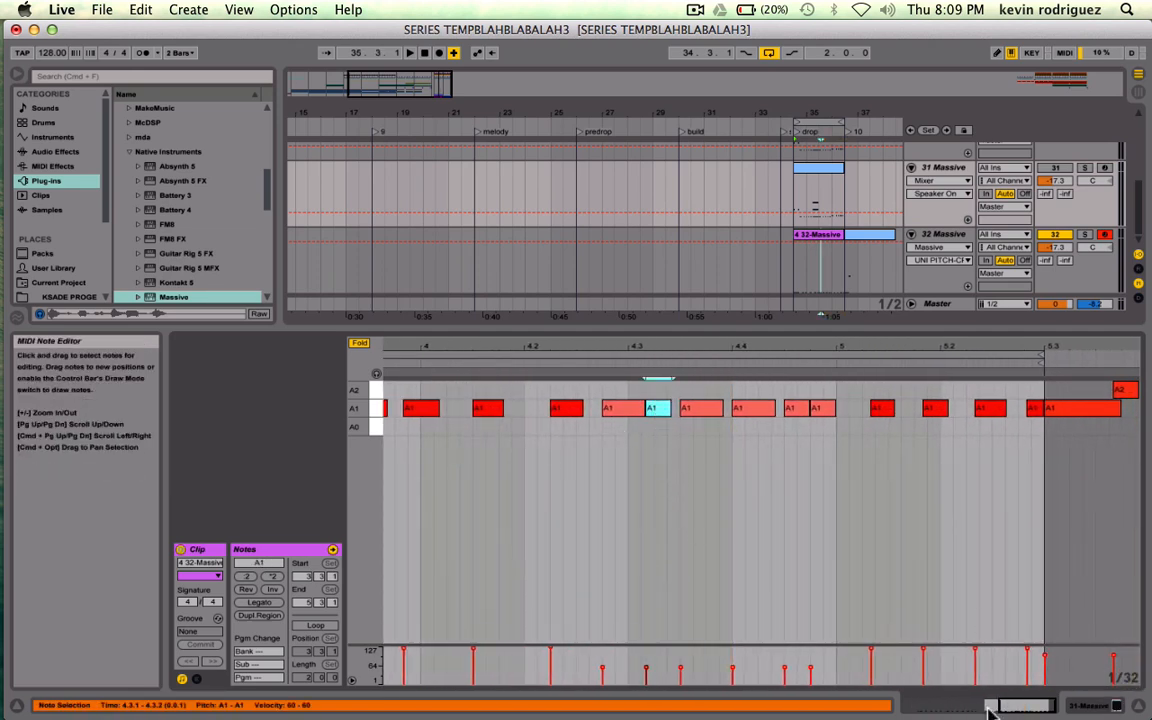
pyautogui.moveTo(1022, 707); pyautogui.dragTo(1019, 716)
pyautogui.rightClick(747, 497)
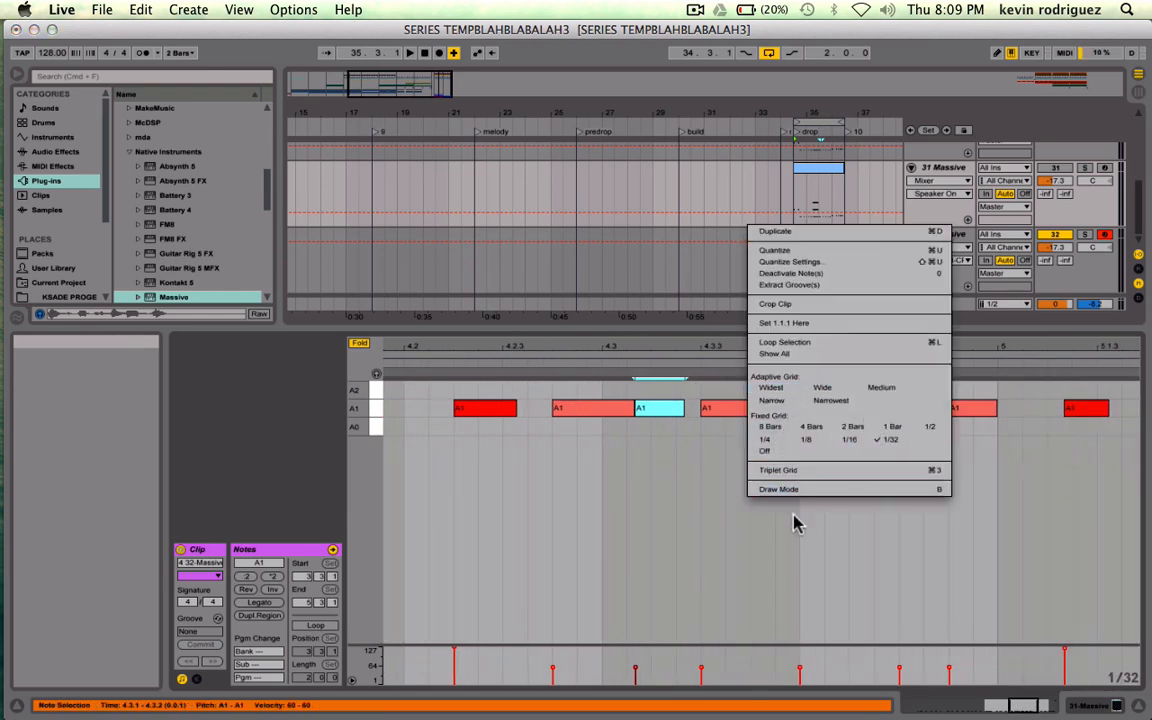
pyautogui.click(657, 549)
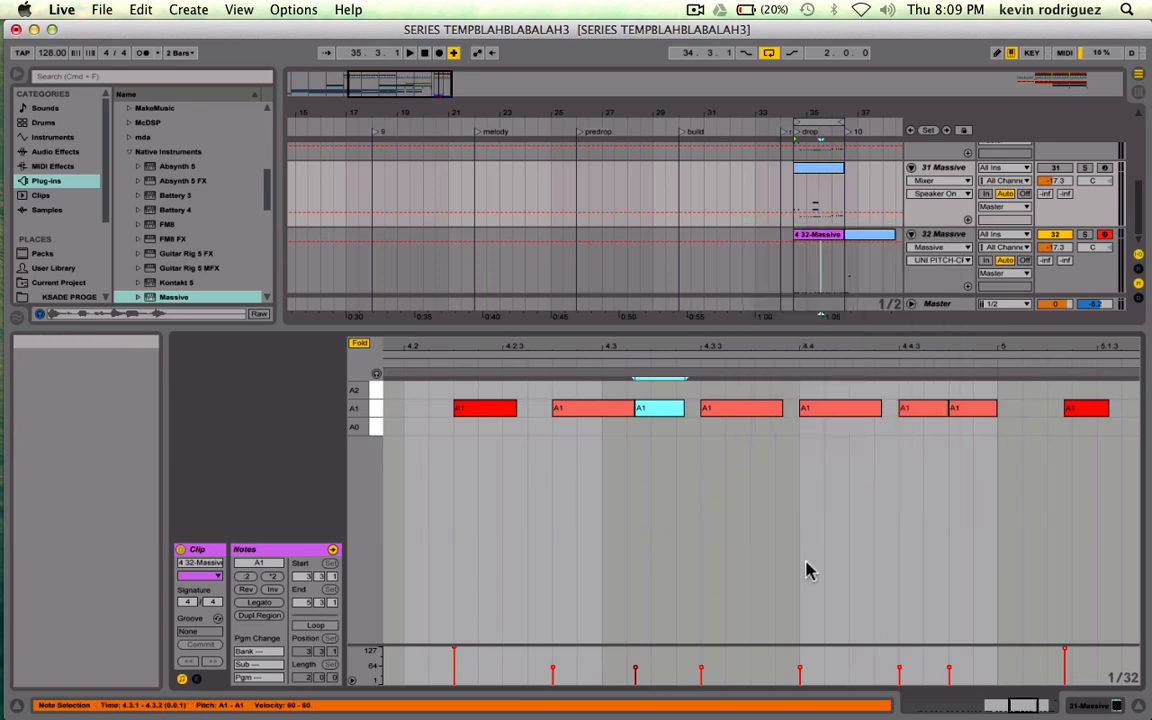
# - Trim the start of the copied A1 note near 4.3 to 4.3.2 on the triplet grid, audition it and delete it
pyautogui.press('space')
pyautogui.press('super+3')
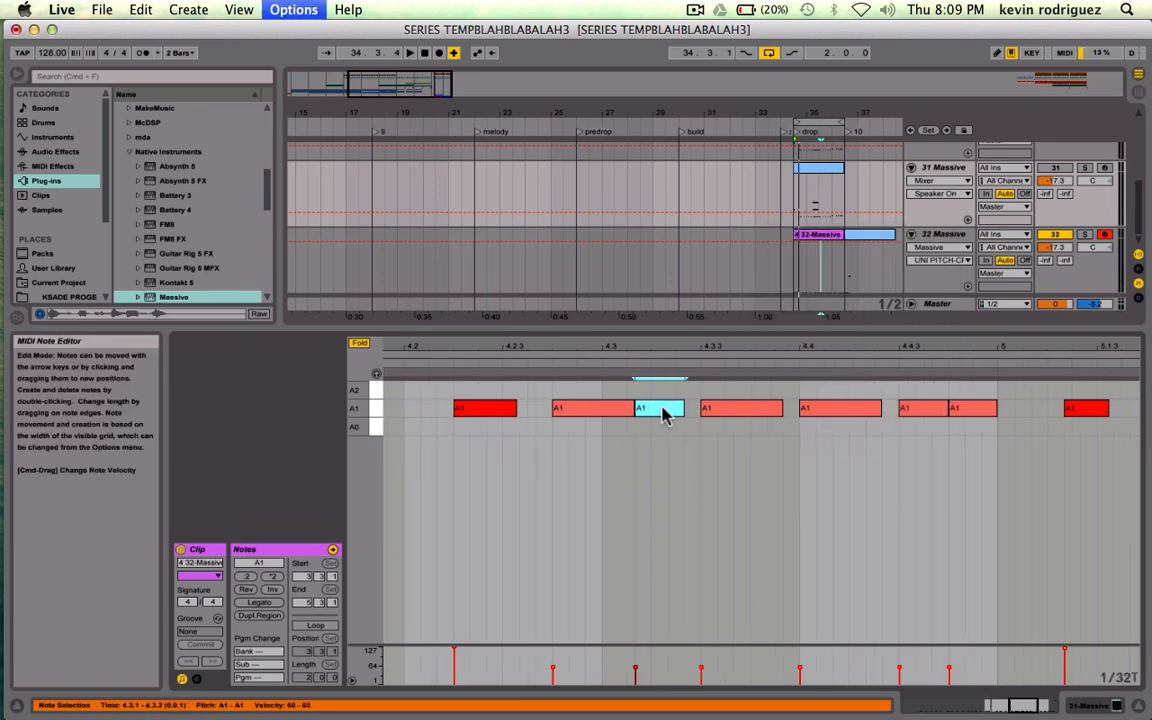
pyautogui.moveTo(660, 417); pyautogui.dragTo(675, 418)
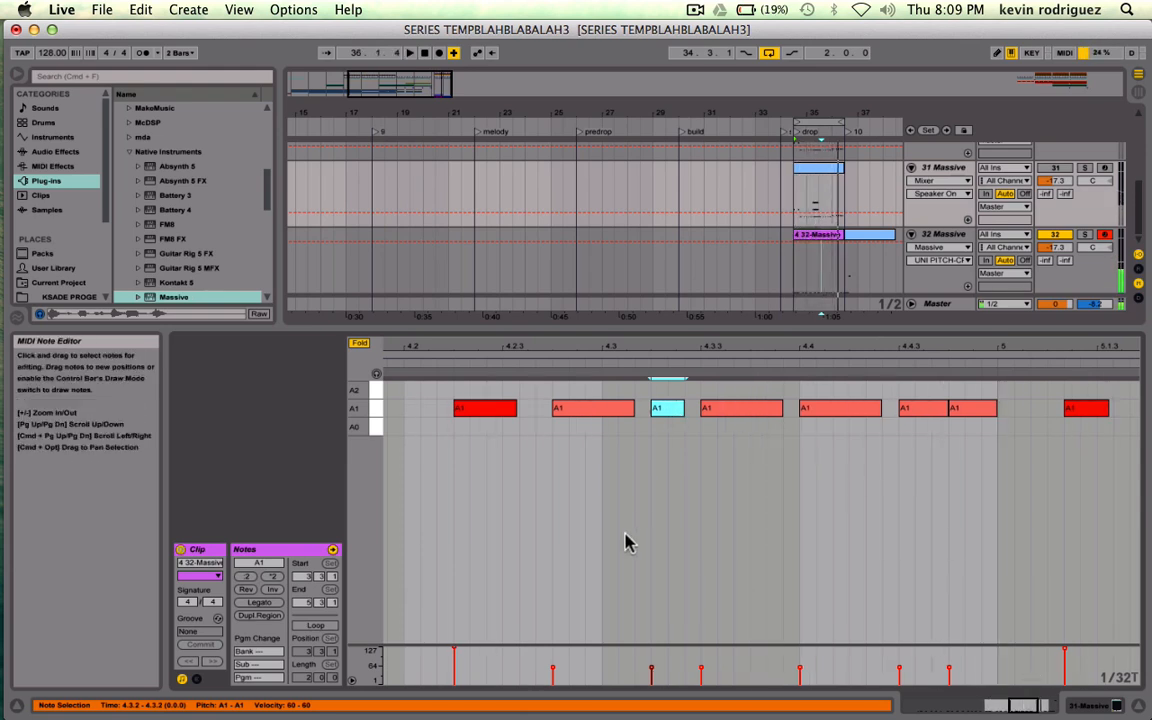
pyautogui.doubleClick(671, 416)
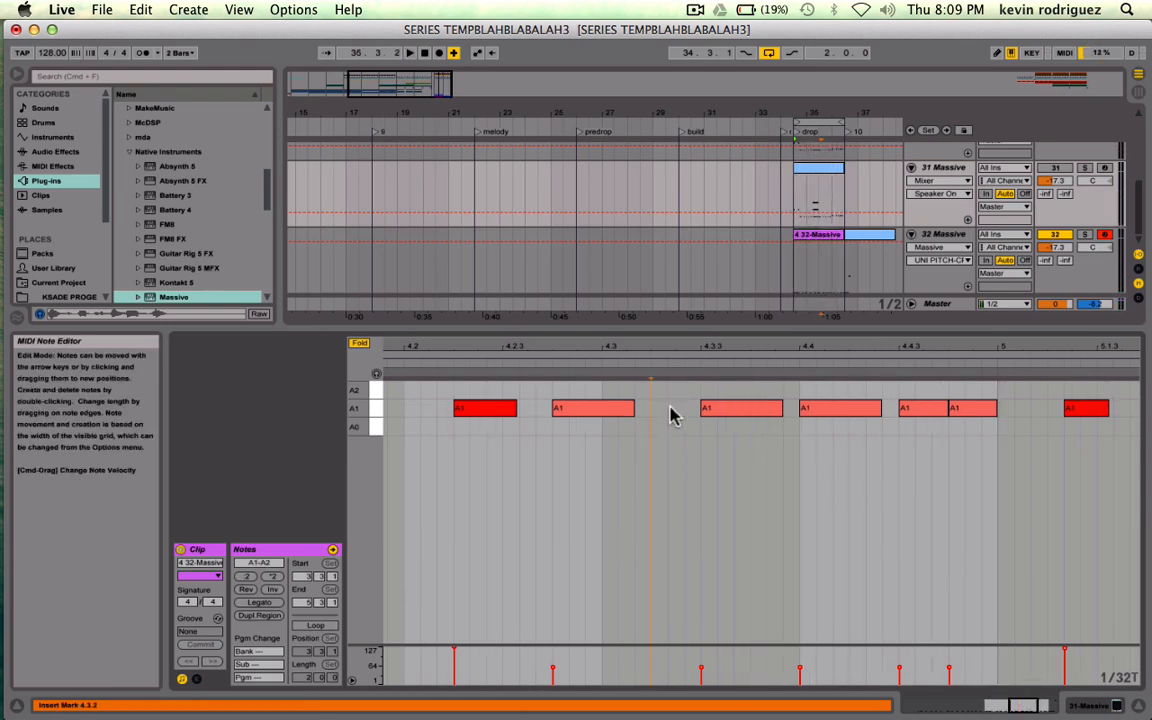
# - Play the looped drop and delete the short A1 note at 4.4.4
pyautogui.press('space')
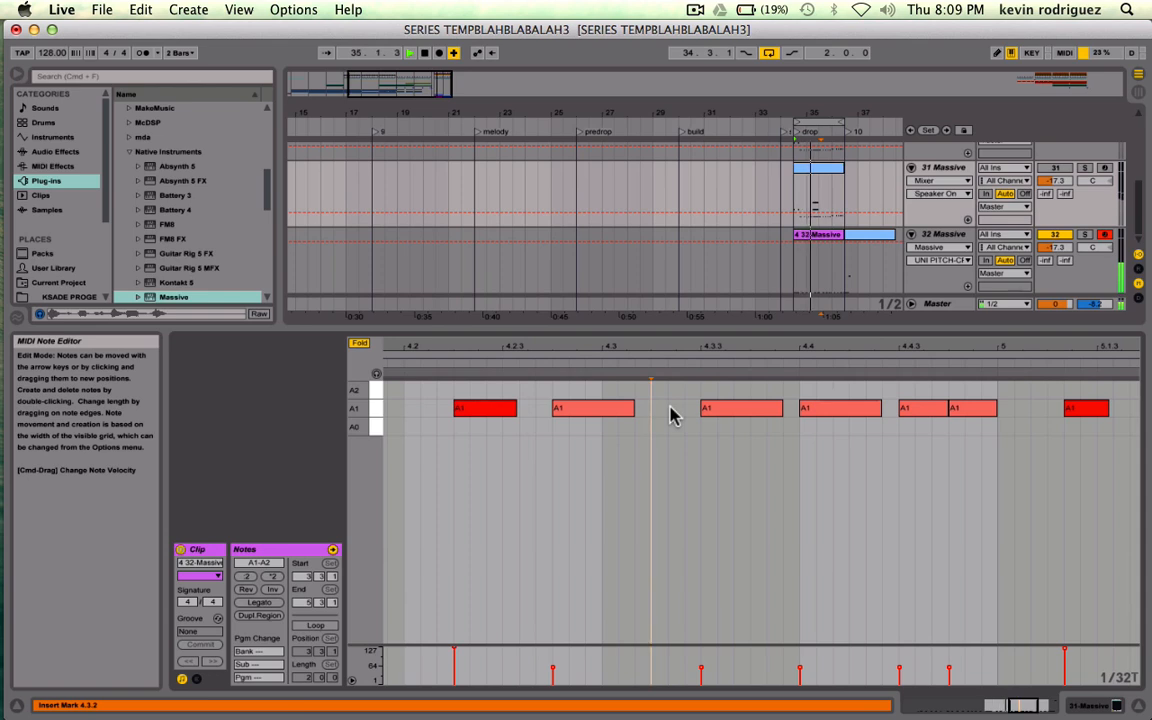
pyautogui.click(978, 413)
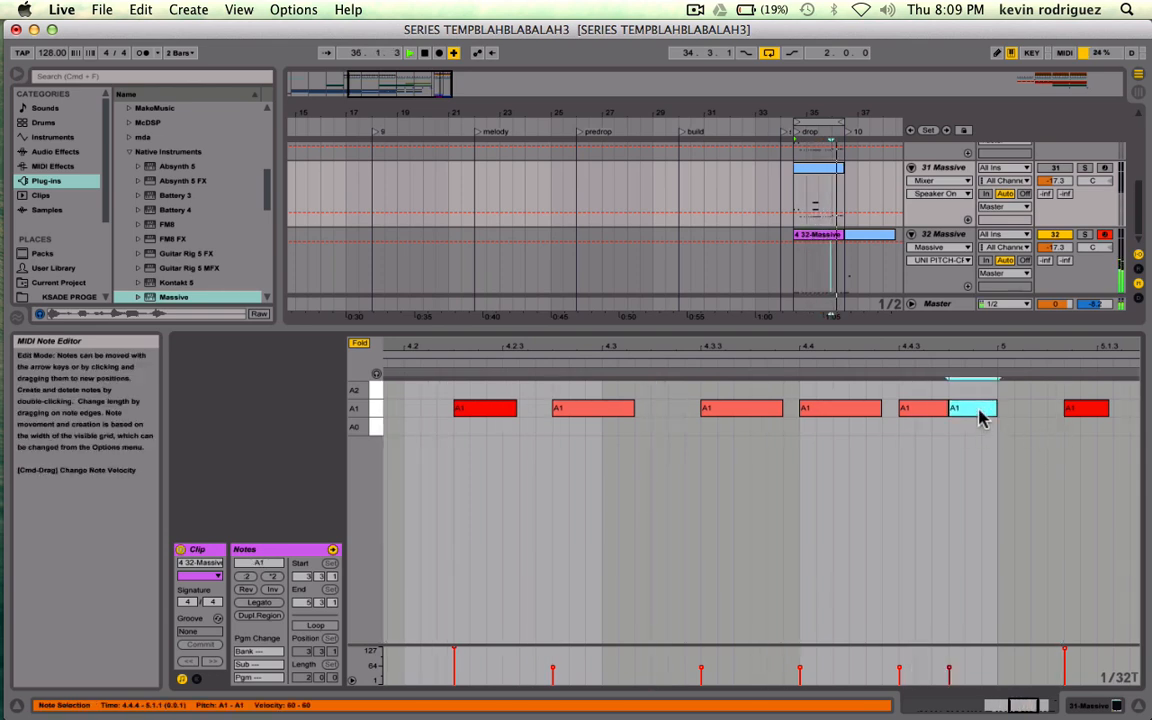
pyautogui.press('Delete')
pyautogui.press('space')
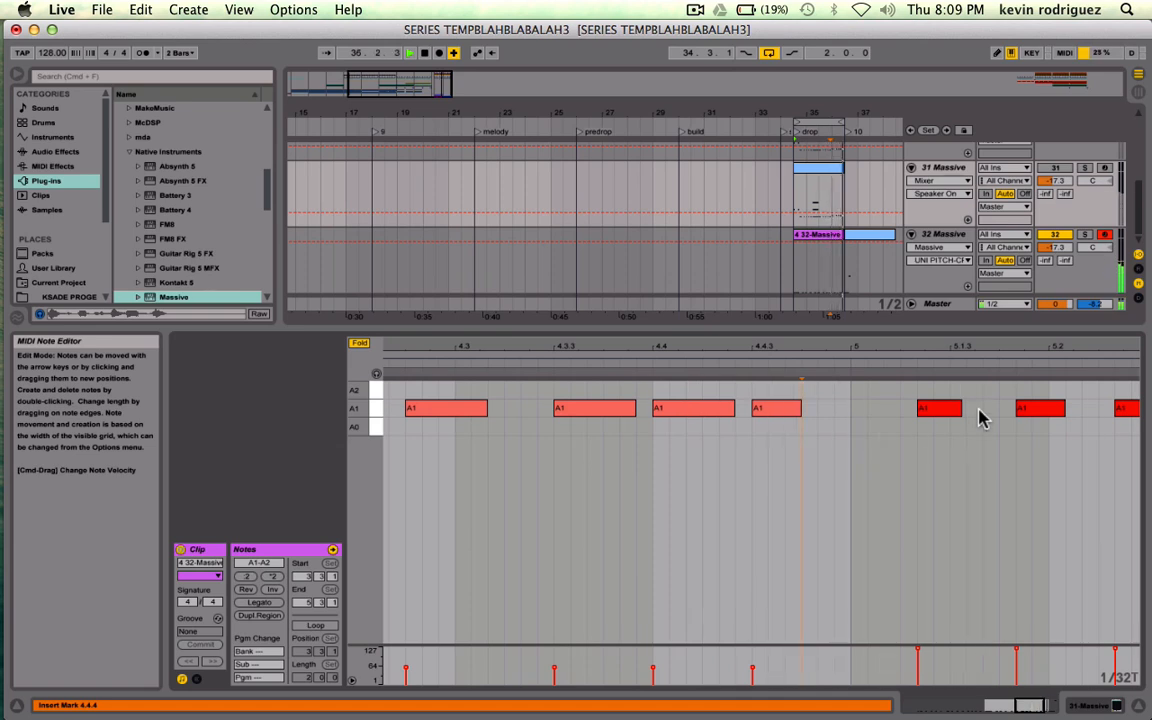
# - Add a short A1 note ending at bar 5 and extend its start one grid step earlier
pyautogui.hscroll(3, 978, 413)
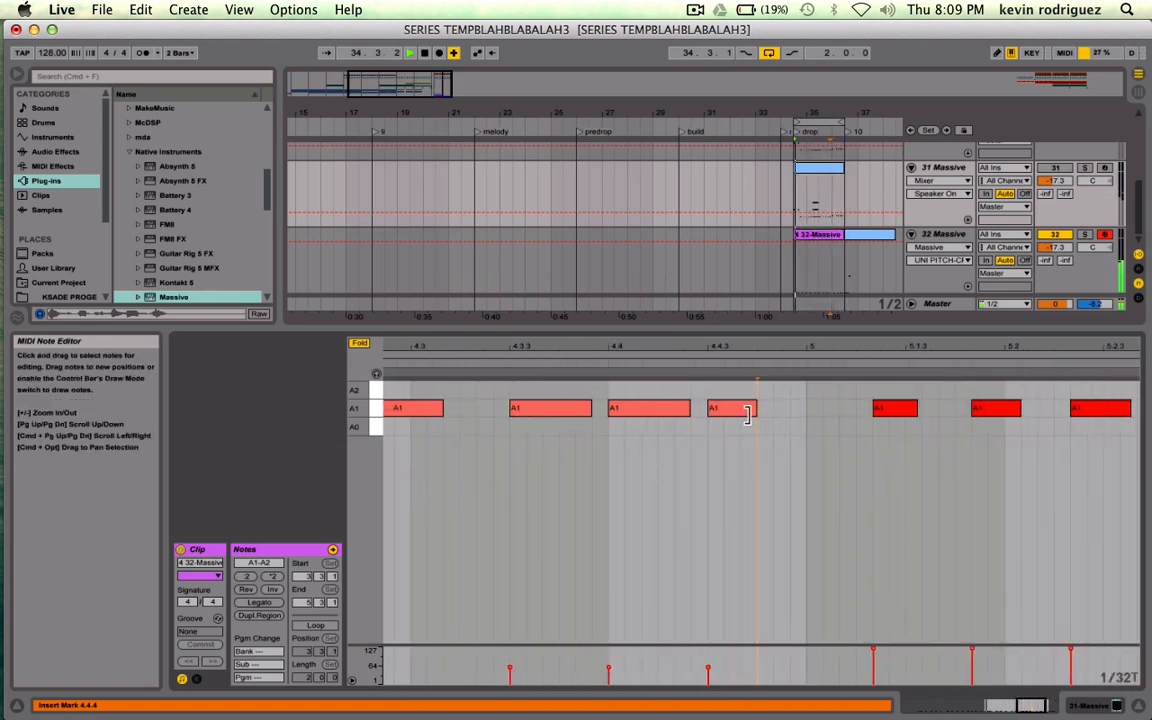
pyautogui.moveTo(748, 409)
pyautogui.mouseDown()
pyautogui.moveTo(775, 418)
pyautogui.moveTo(737, 409)
pyautogui.mouseUp()
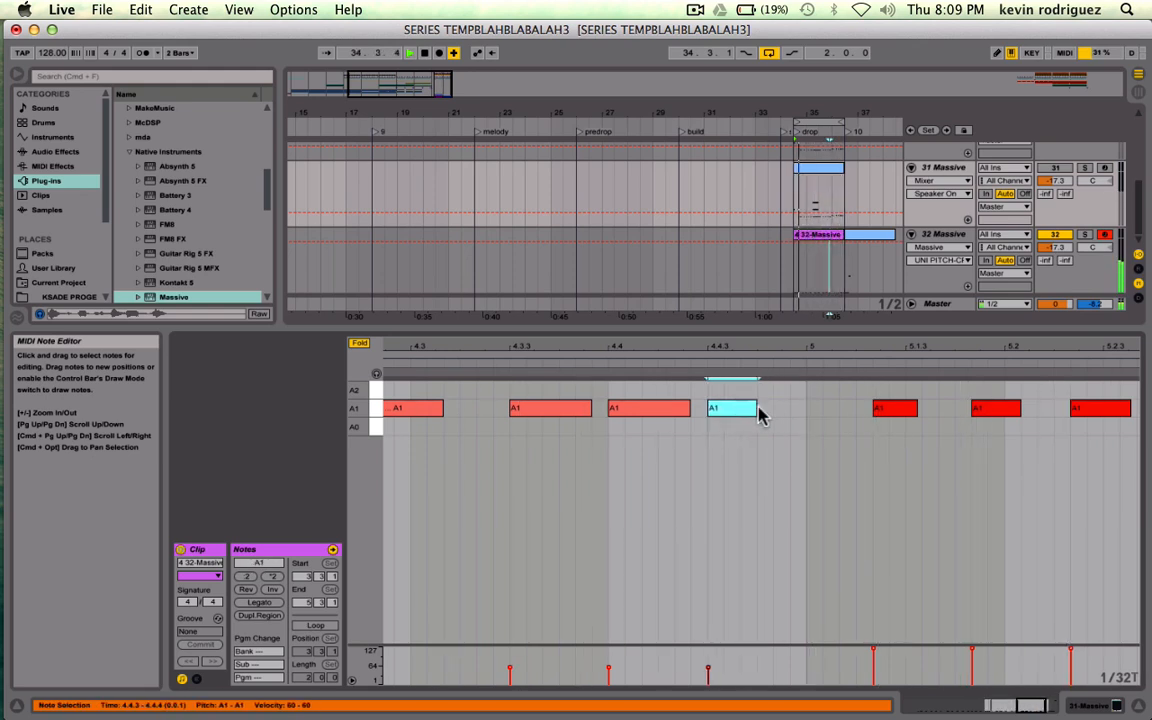
pyautogui.doubleClick(797, 409)
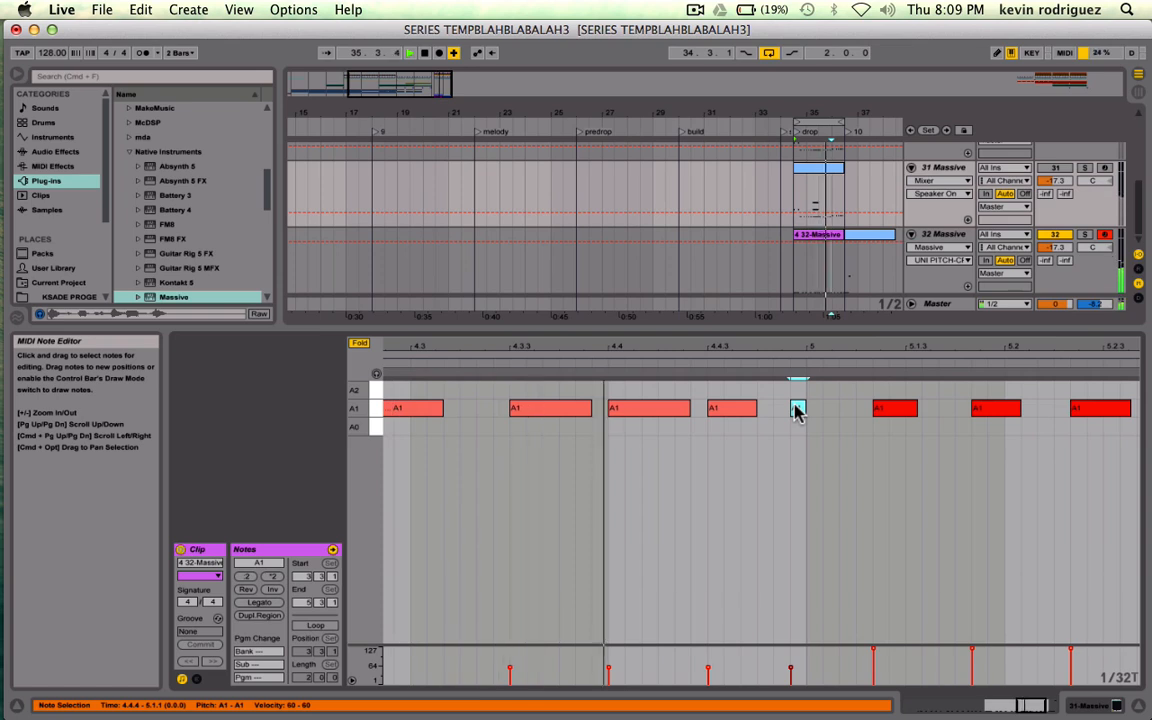
pyautogui.press('Left')
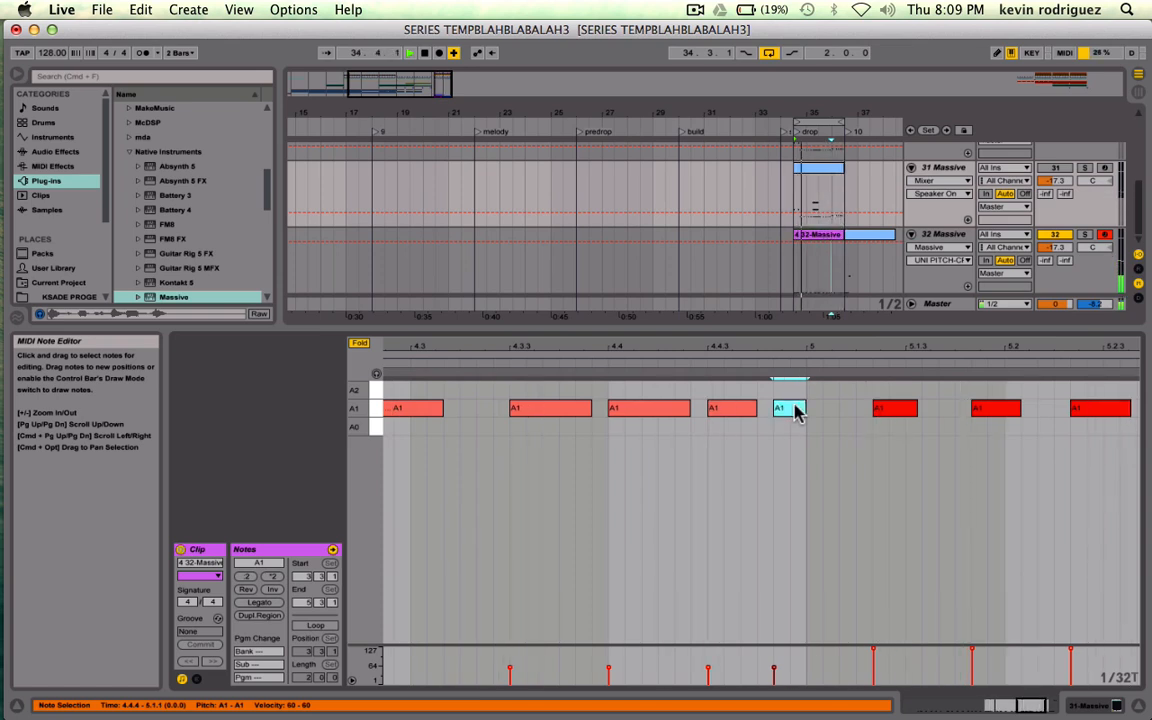
# - Raise the new note two octaves to A3 and extend its start back to the end of the preceding A1 note
pyautogui.hotkey('shift', 'Up')
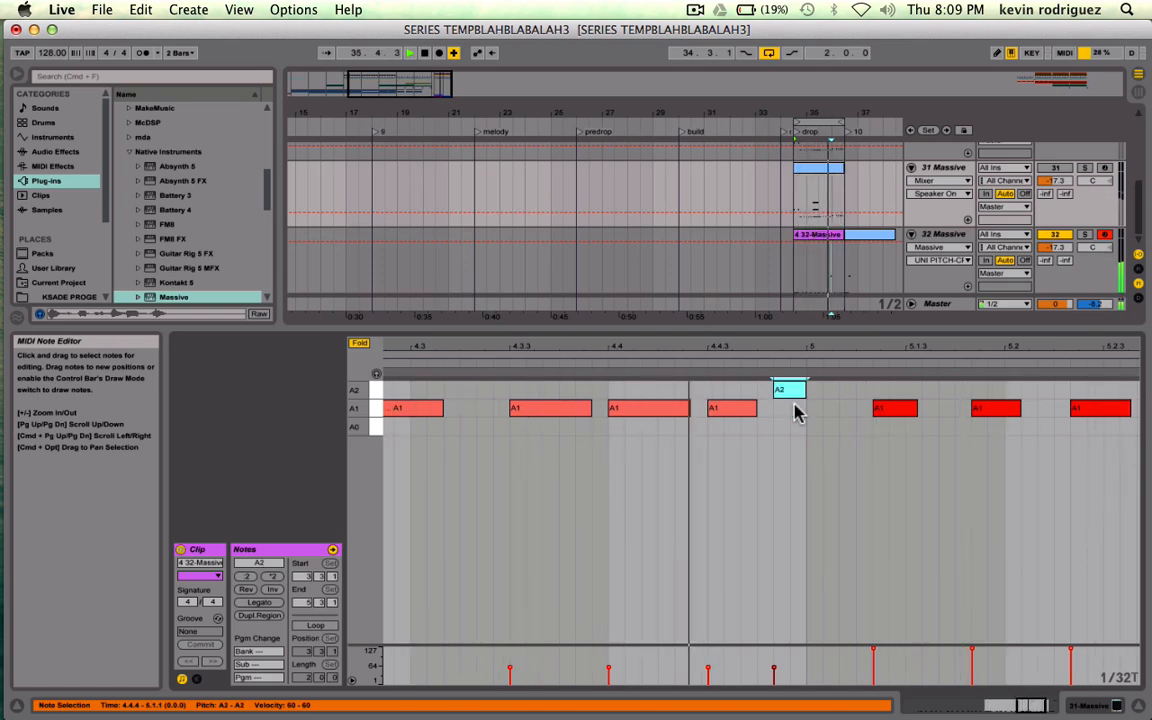
pyautogui.hotkey('shift', 'Up')
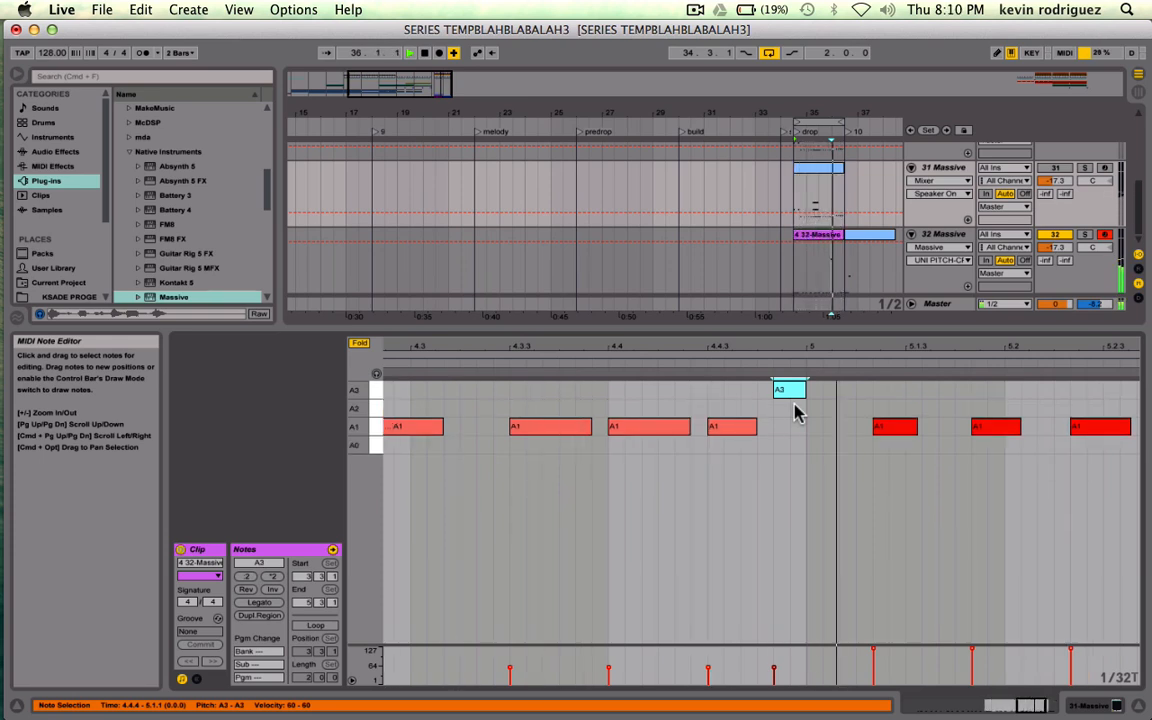
pyautogui.moveTo(794, 406); pyautogui.dragTo(775, 400)
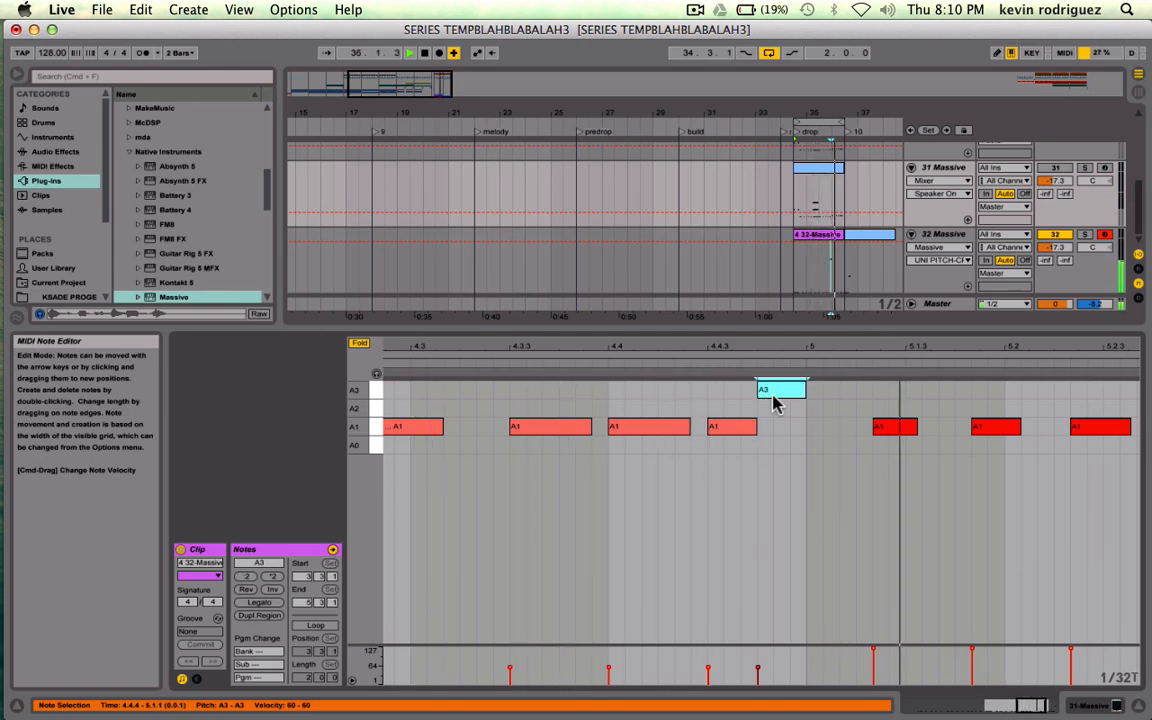
# - Lower the note two octaves to A1, trim its end by one grid step and stop playback
pyautogui.hotkey('shift', 'Down')
pyautogui.hotkey('shift', 'Down')
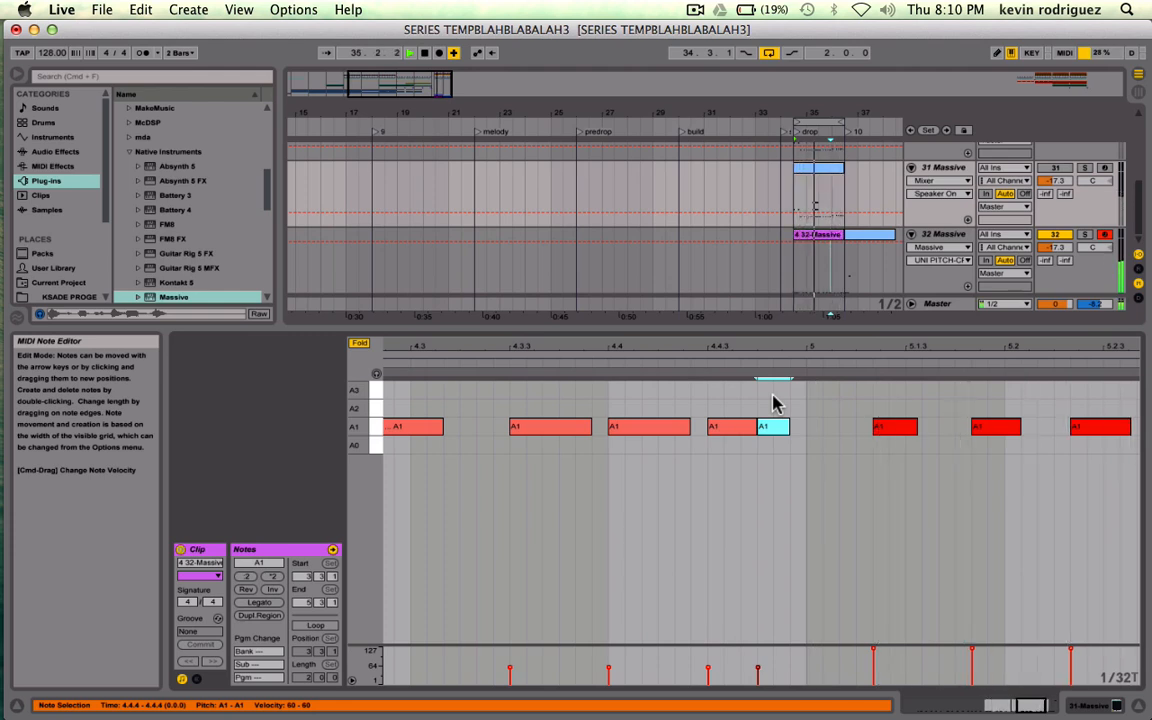
pyautogui.press('space')
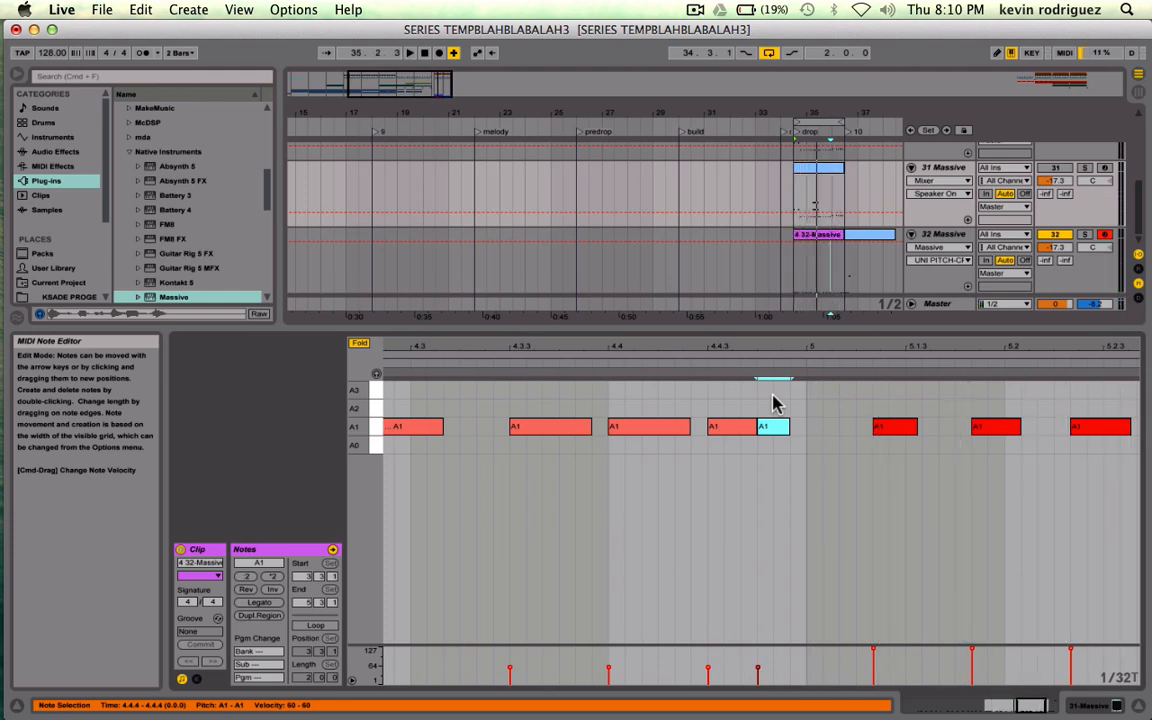
# - Leave the note editor and delete the blue clip from 36.3.1 to 38.3.1 on the 32 Massive track
pyautogui.hotkey('shift', 'Tab')
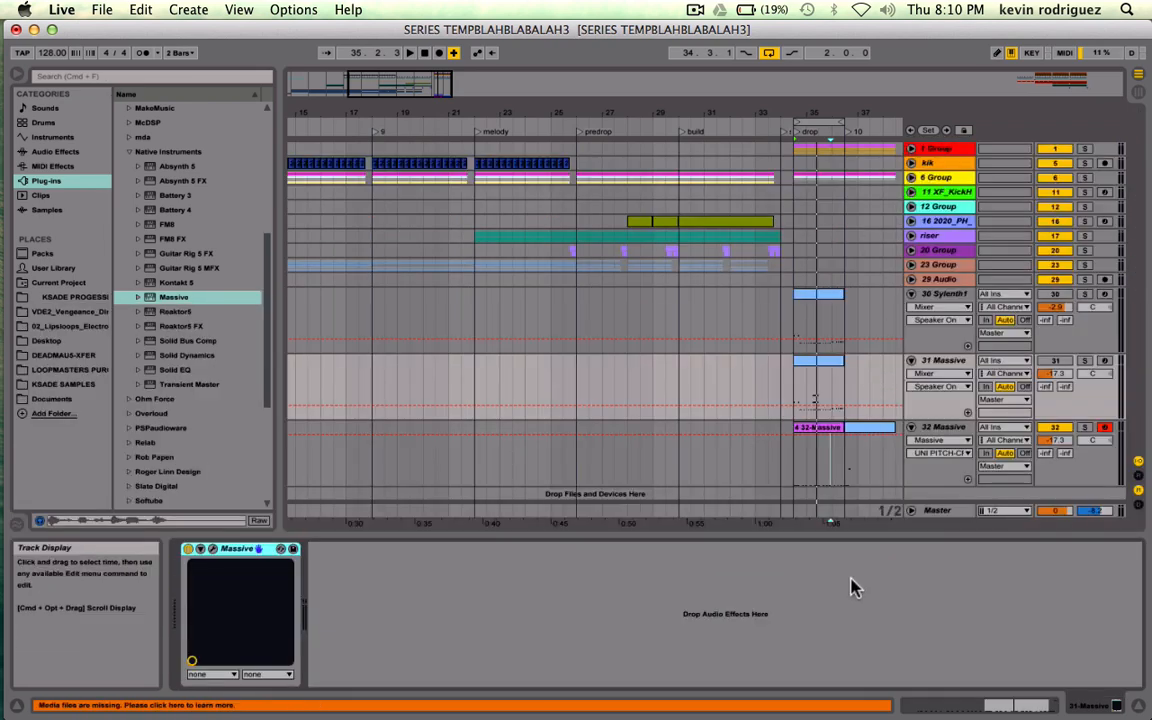
pyautogui.click(826, 365)
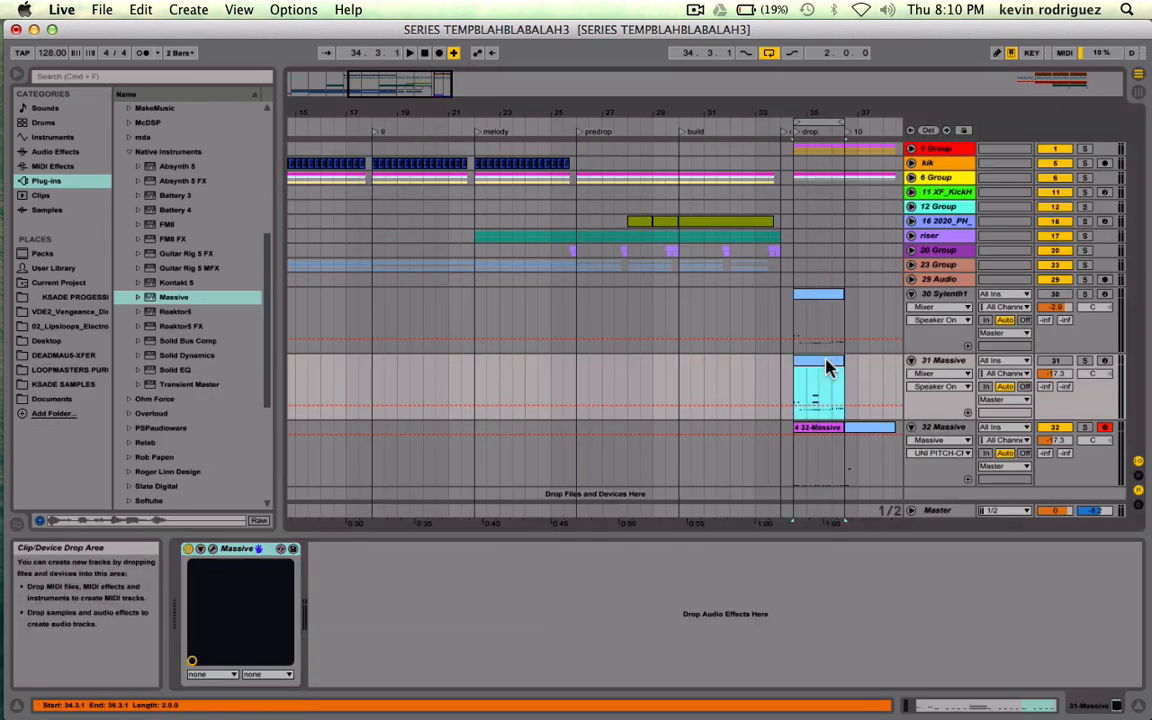
pyautogui.hscroll(5, 826, 367)
pyautogui.click(694, 432)
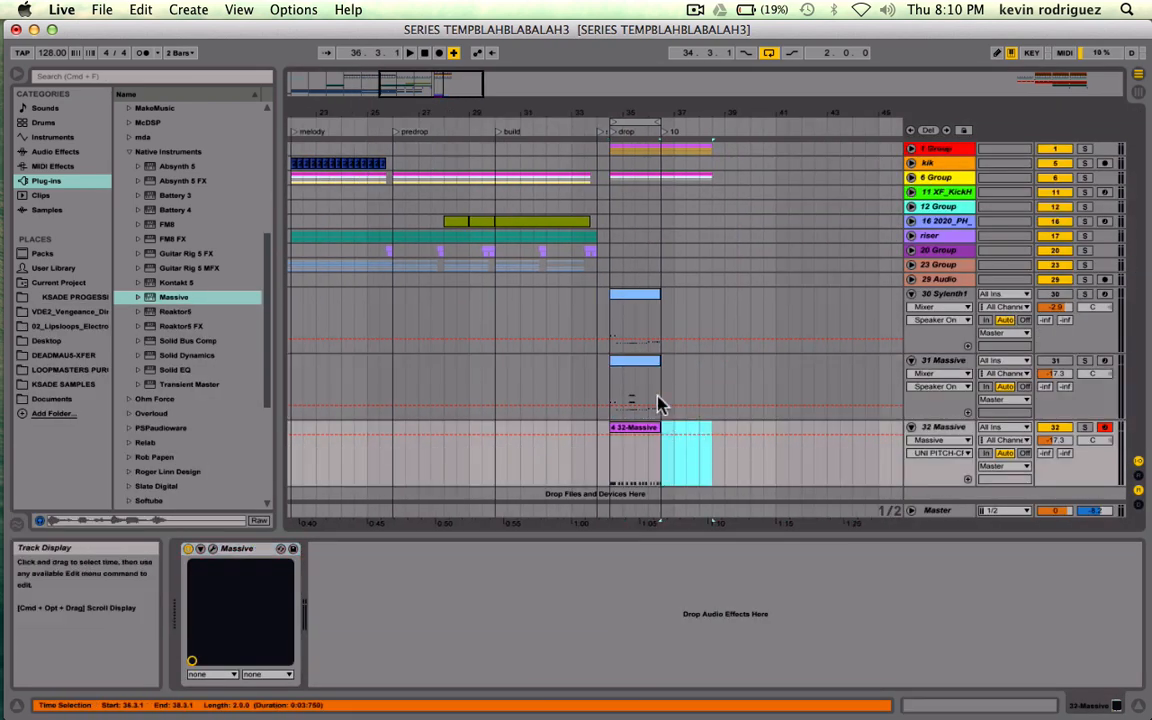
# - Move the blue clips on the 30 Sylenth1 and 31 Massive tracks to start at 36.3.1 and play from there
pyautogui.moveTo(662, 383); pyautogui.dragTo(678, 300)
pyautogui.click(628, 292)
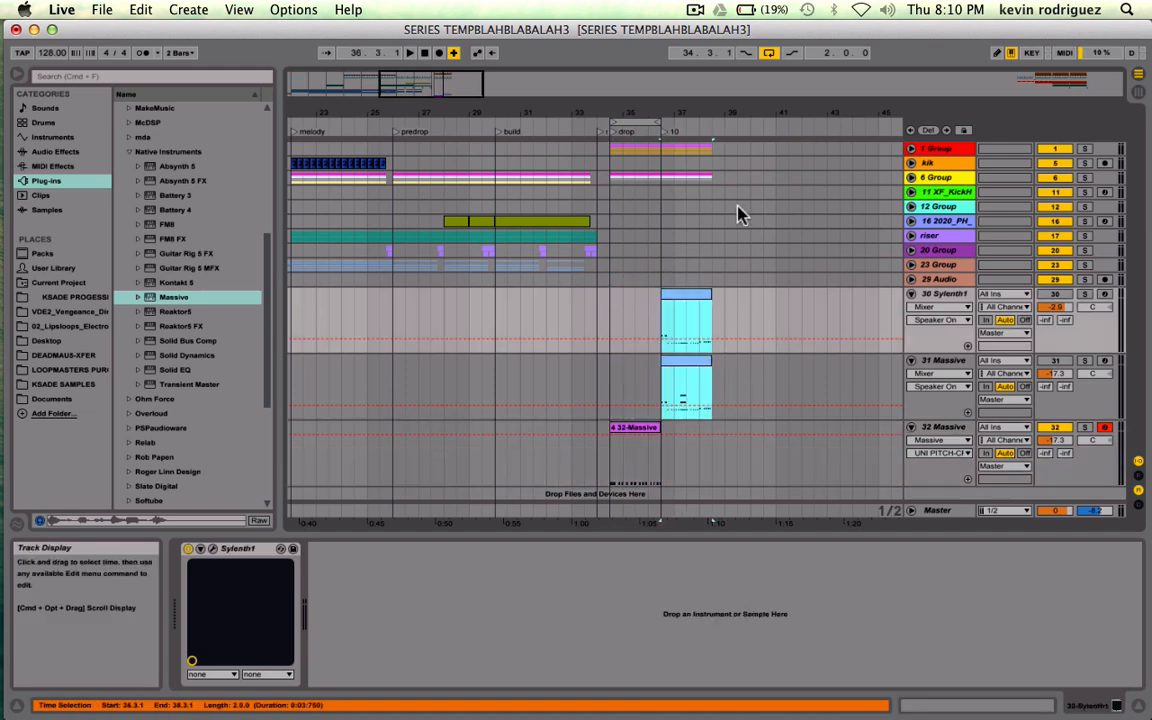
pyautogui.click(672, 388)
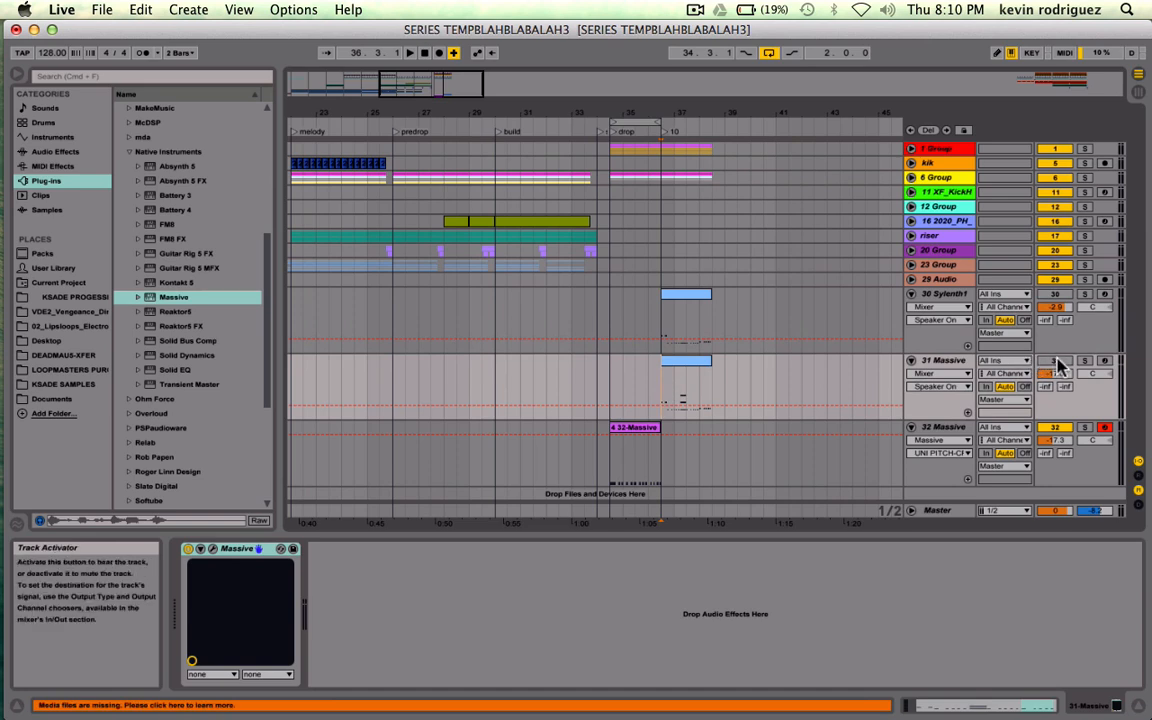
pyautogui.press('space')
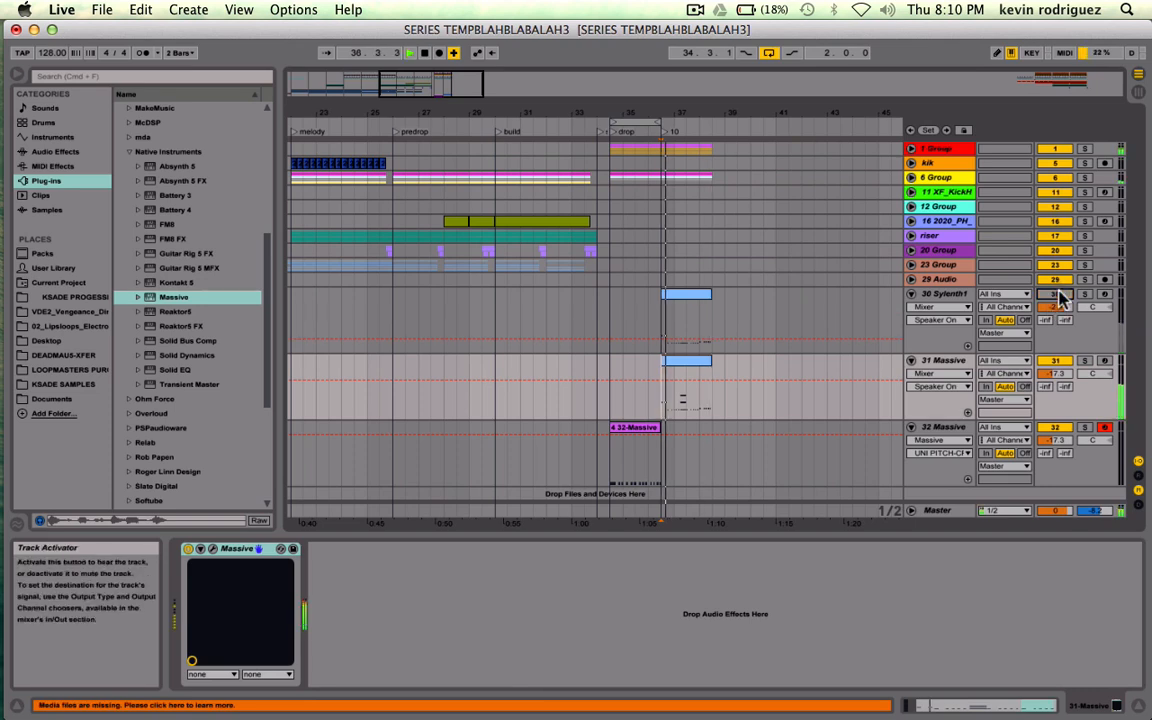
# - Delete the blue clip at 36.3.1 on the 30 Sylenth1 track and play the arrangement from 34.1.1
pyautogui.click(688, 298)
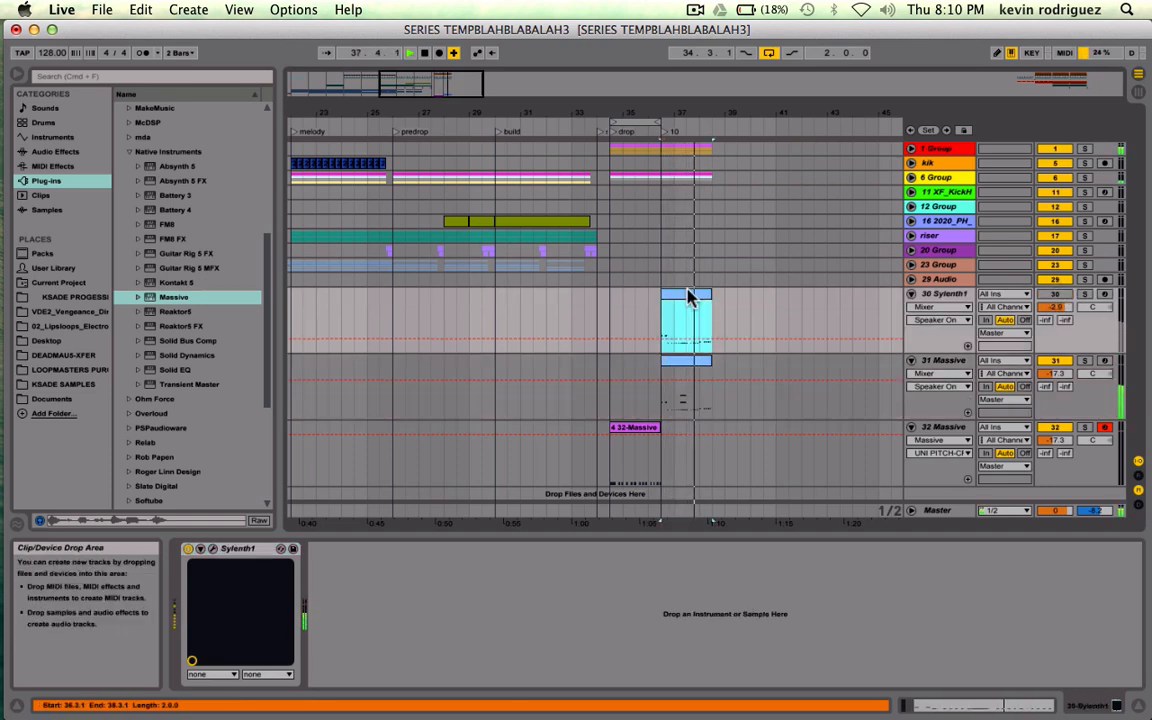
pyautogui.press('Delete')
pyautogui.press('space')
pyautogui.click(600, 410)
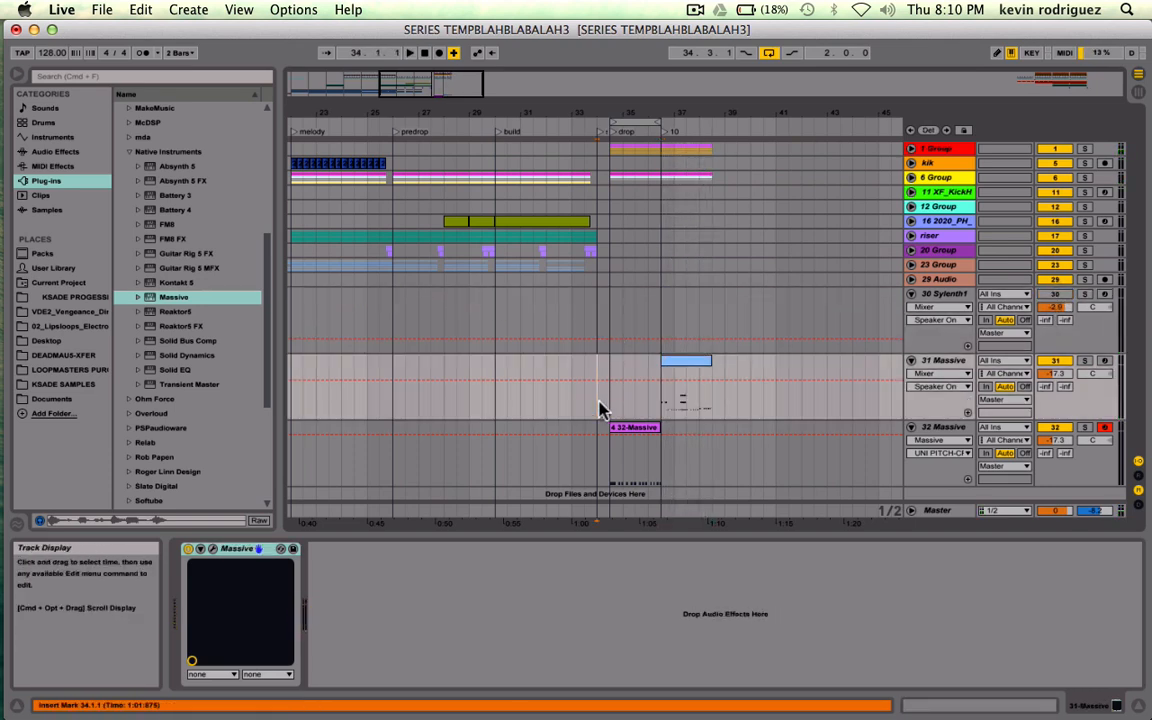
pyautogui.press('space')
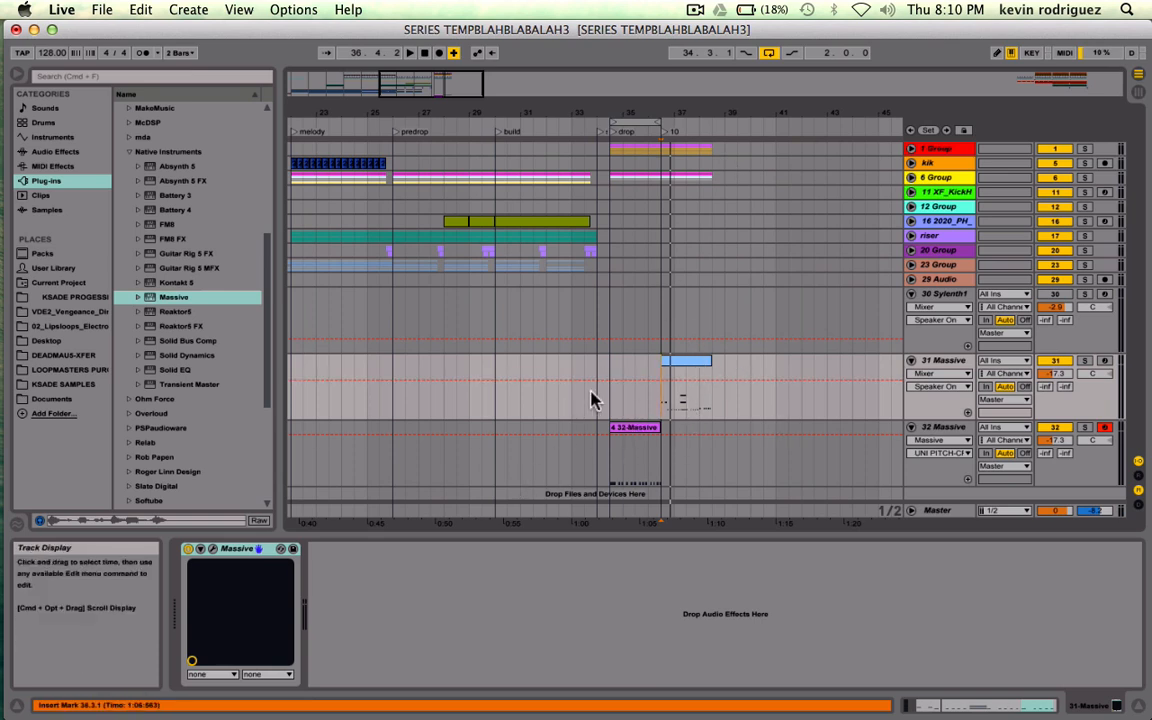
# - Highlight the melody section across the tracks and audition the blue 31 Massive clip from 36.3.1
pyautogui.click(624, 427)
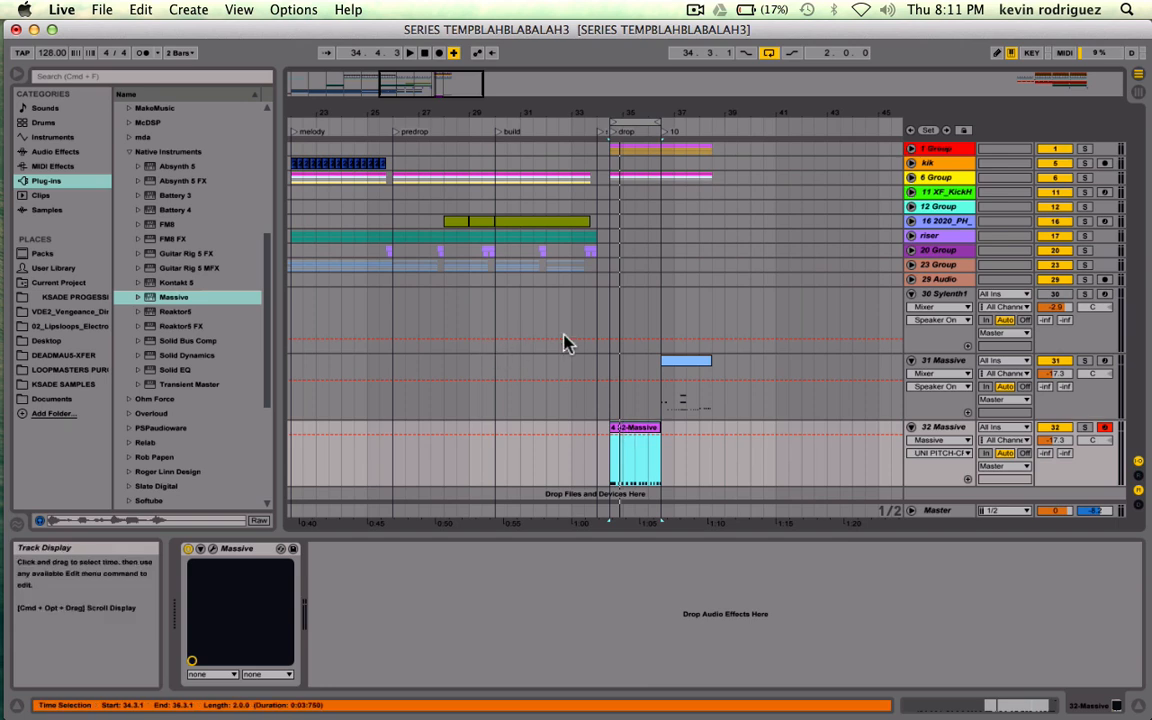
pyautogui.hscroll(-5, 558, 341)
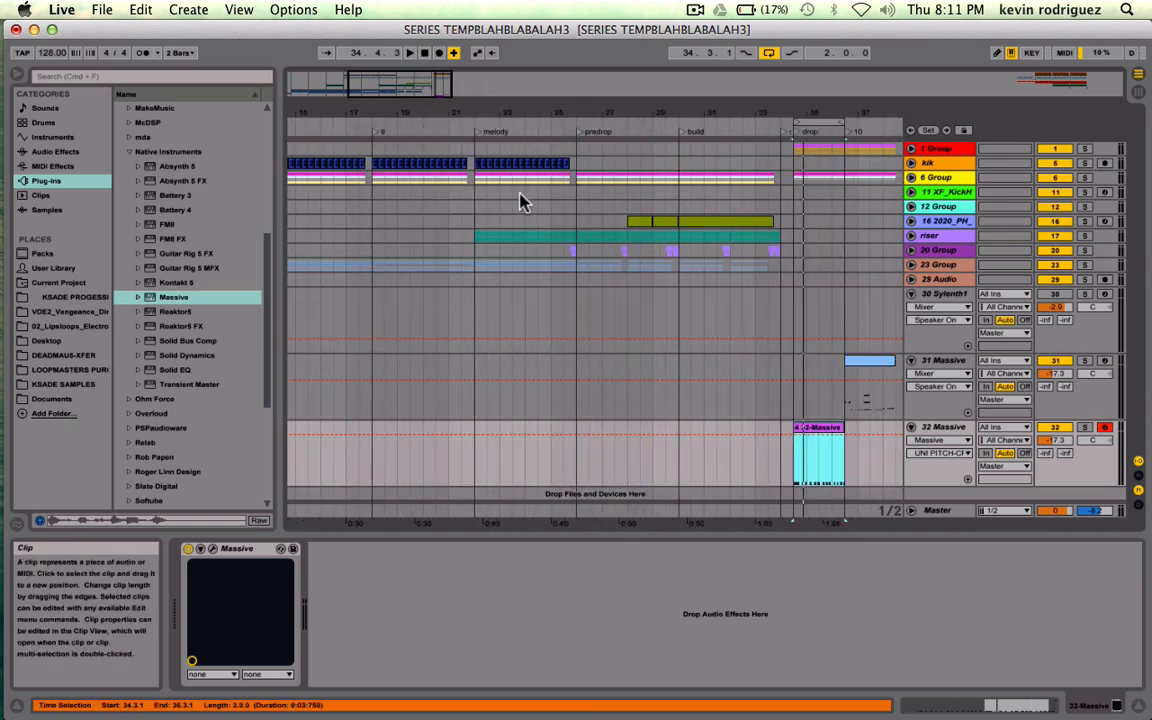
pyautogui.moveTo(476, 211); pyautogui.dragTo(576, 363)
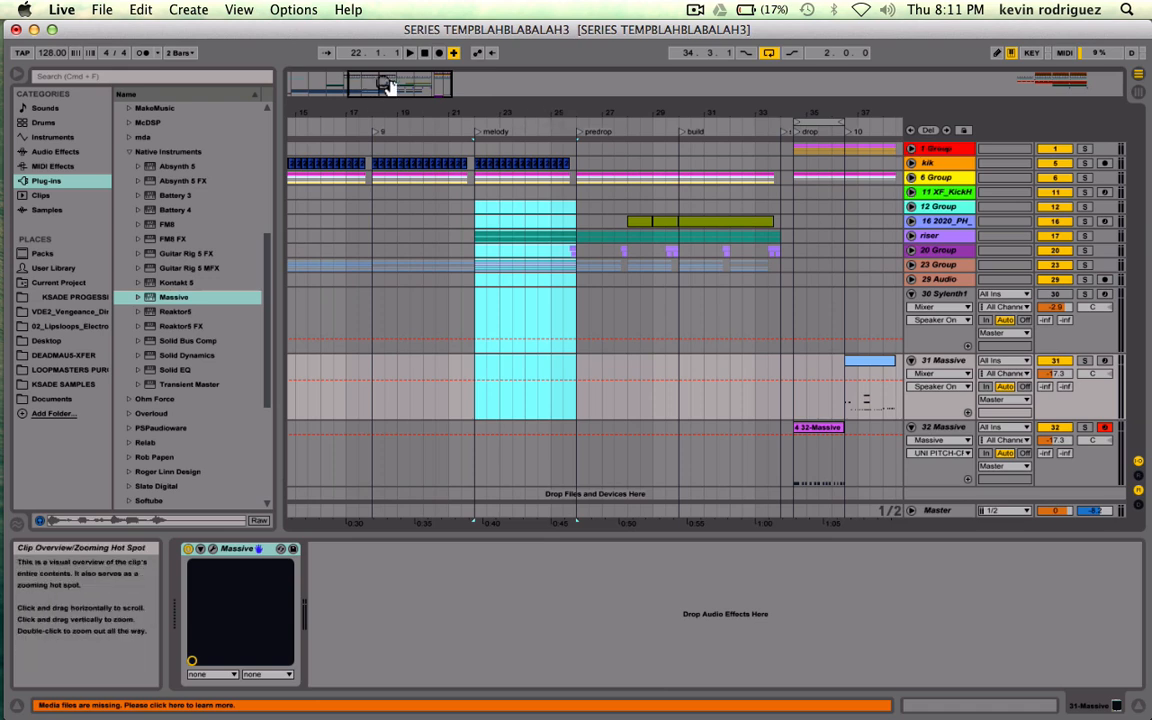
pyautogui.moveTo(410, 83); pyautogui.dragTo(476, 123)
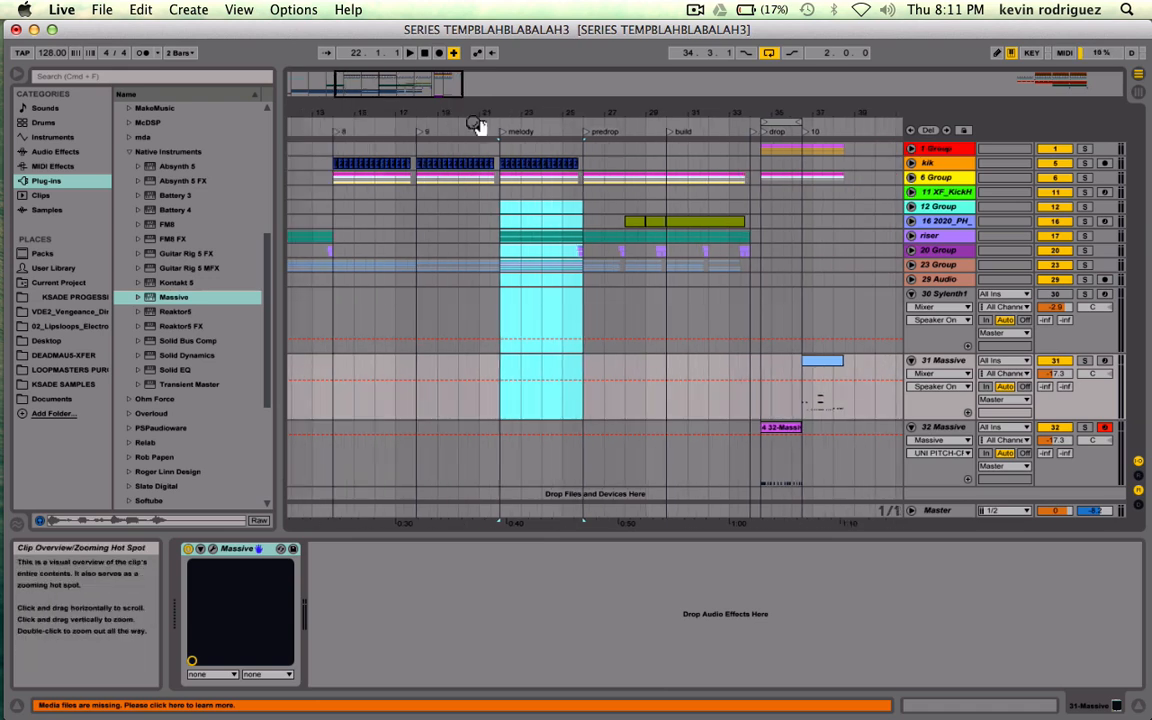
pyautogui.click(822, 362)
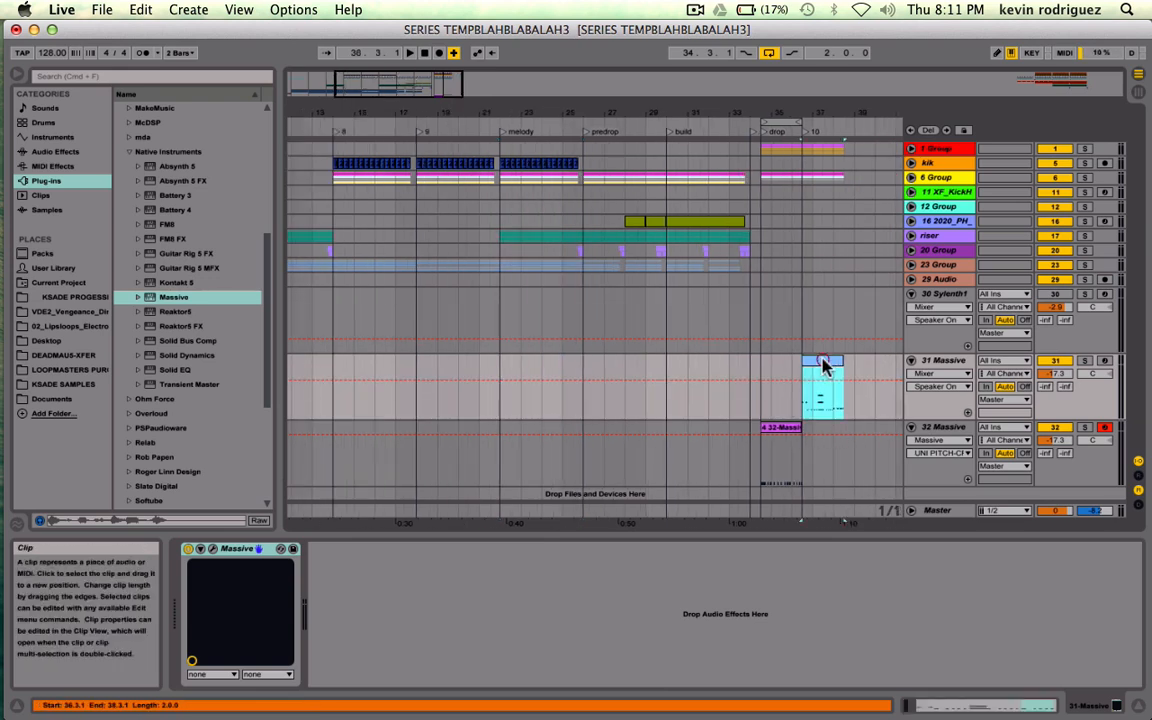
pyautogui.click(806, 378)
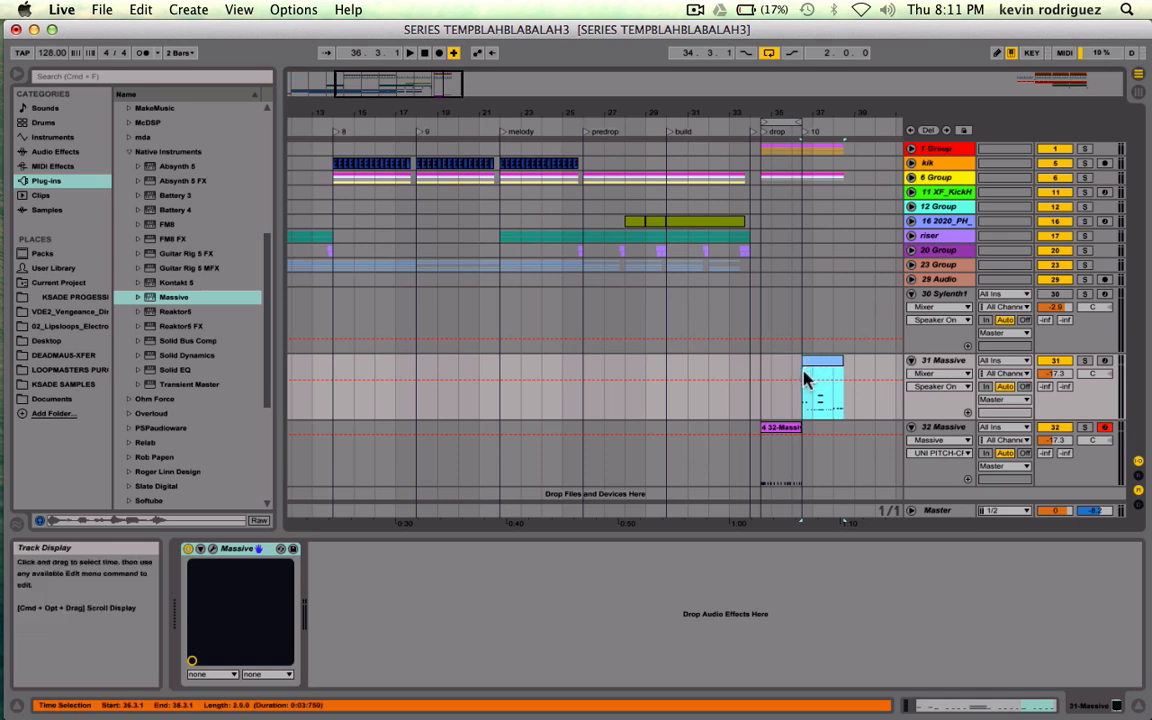
pyautogui.press('space')
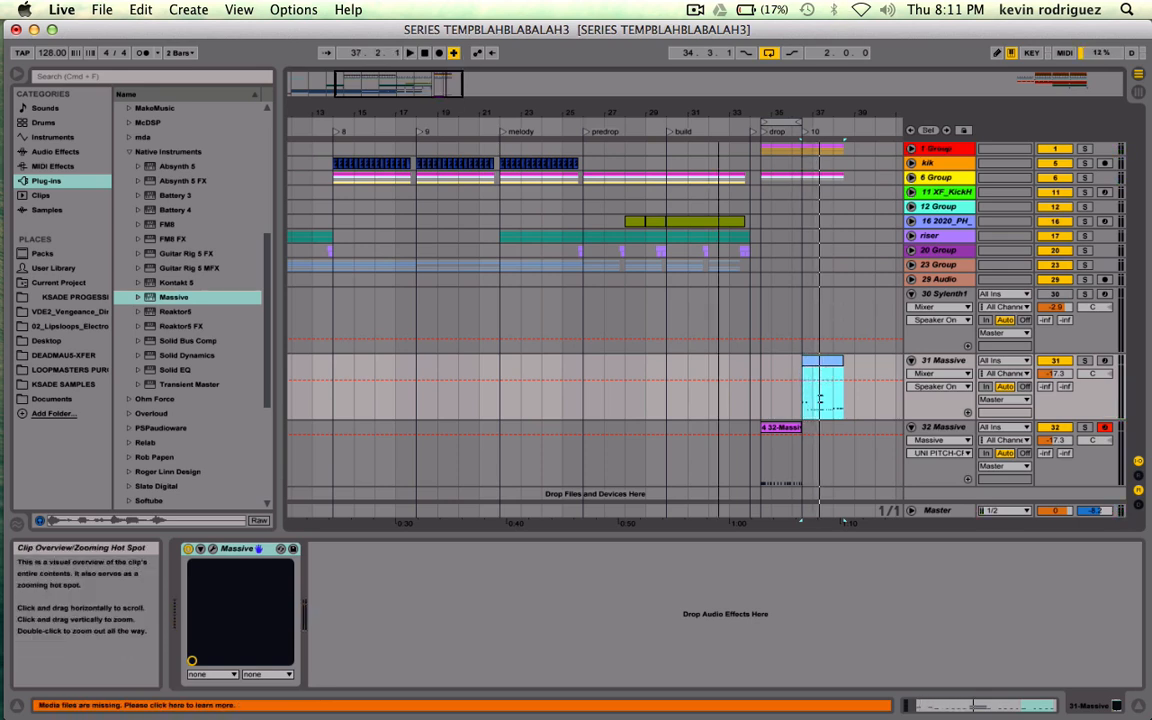
# - Copy the purple 32 Massive clip onto the 31 Massive track at 34.3.1 and play it with that track soloed
pyautogui.moveTo(392, 86); pyautogui.dragTo(491, 134)
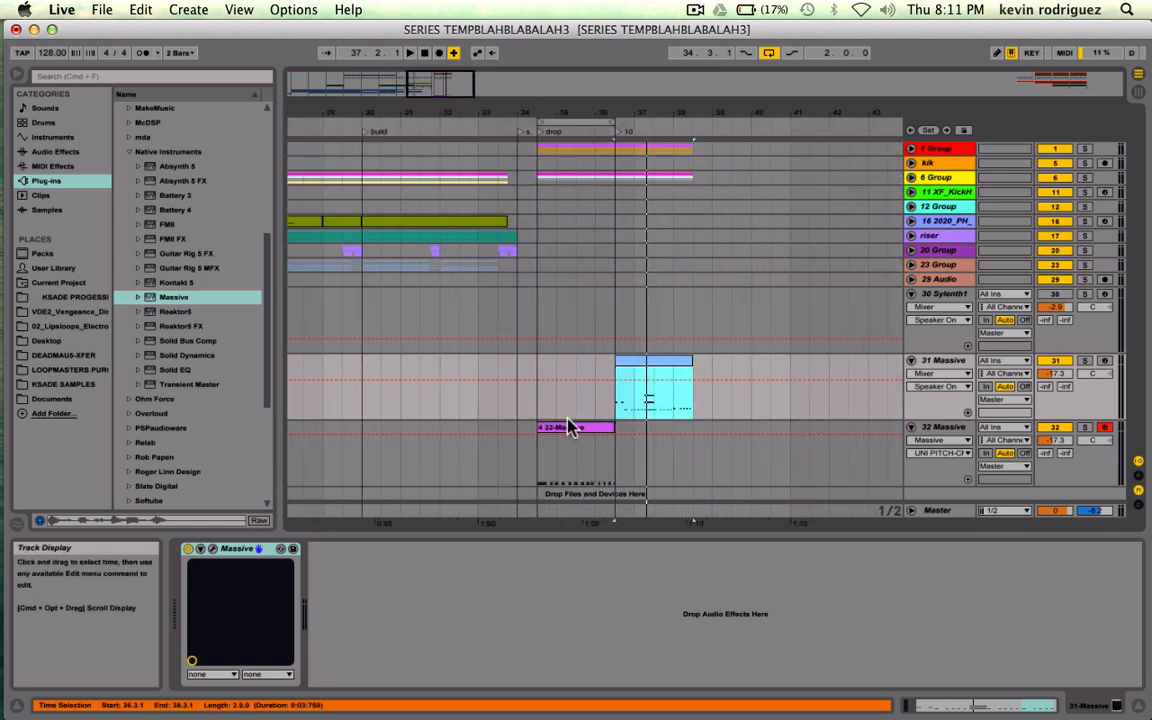
pyautogui.moveTo(571, 428); pyautogui.dragTo(571, 393)
pyautogui.press('space')
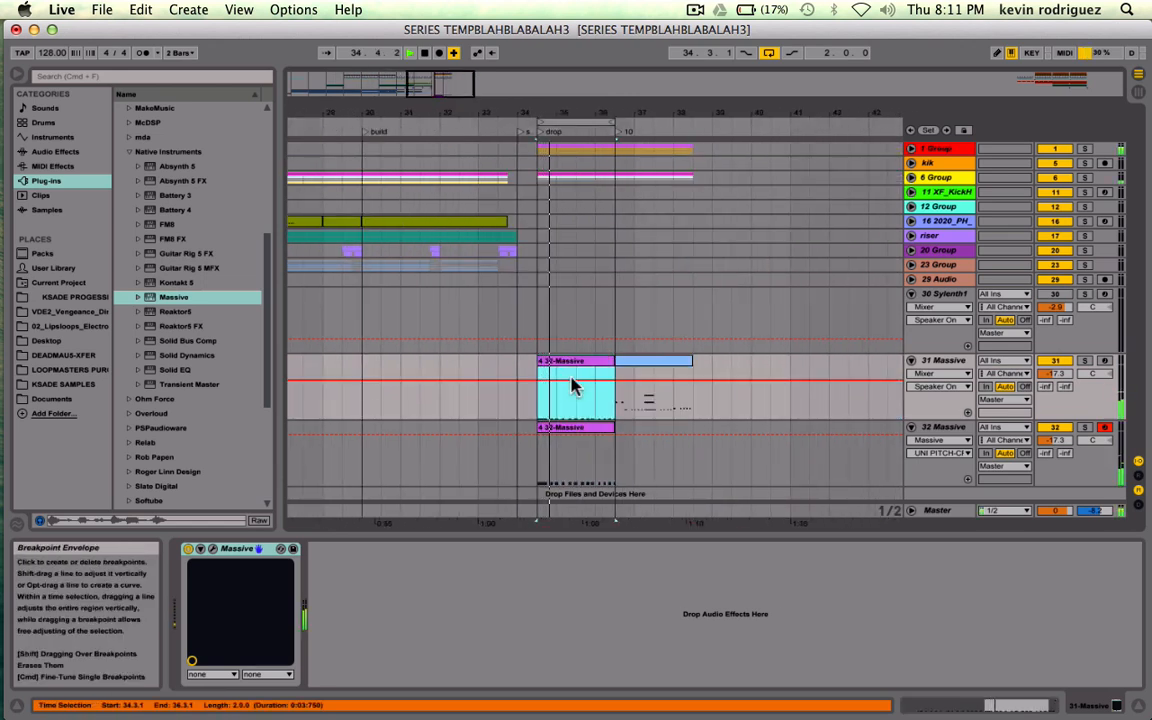
pyautogui.click(1085, 361)
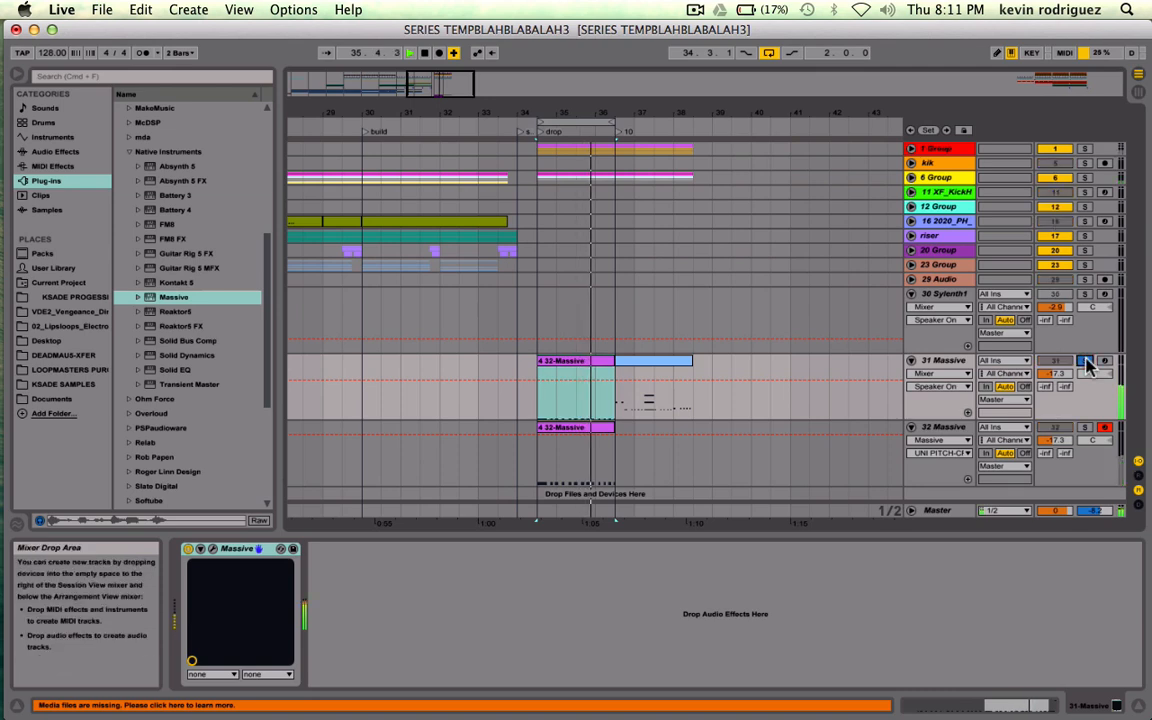
# - Try all notes of the copied clip in different octaves between A4 and A1 during playback, with the track soloed and unsoloed
pyautogui.doubleClick(575, 373)
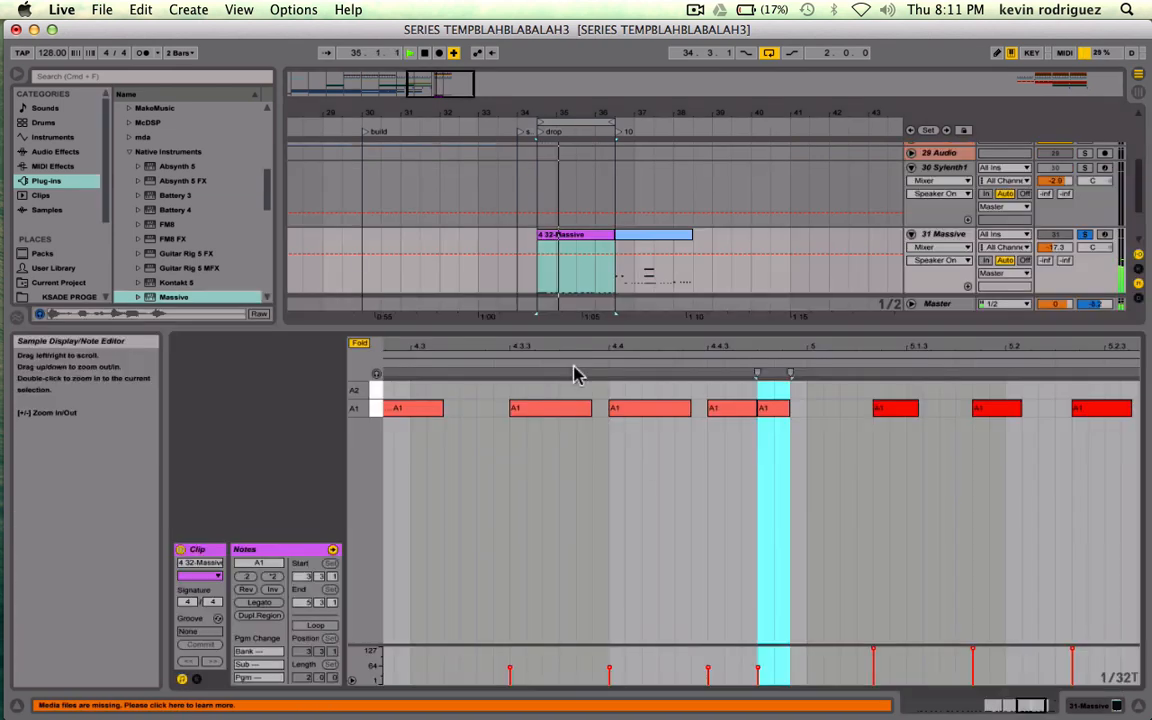
pyautogui.press('super+a')
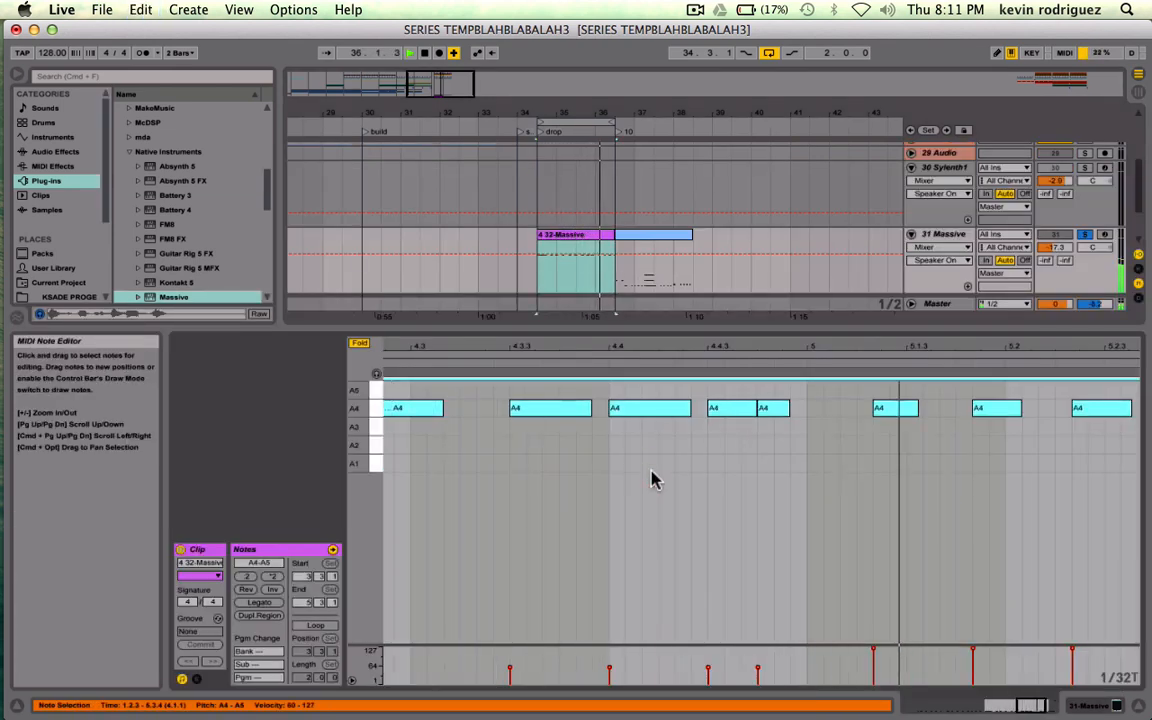
pyautogui.hotkey('shift', 'Up')
pyautogui.hotkey('shift', 'Down')
pyautogui.hotkey('shift', 'Down')
pyautogui.hotkey('shift', 'Down')
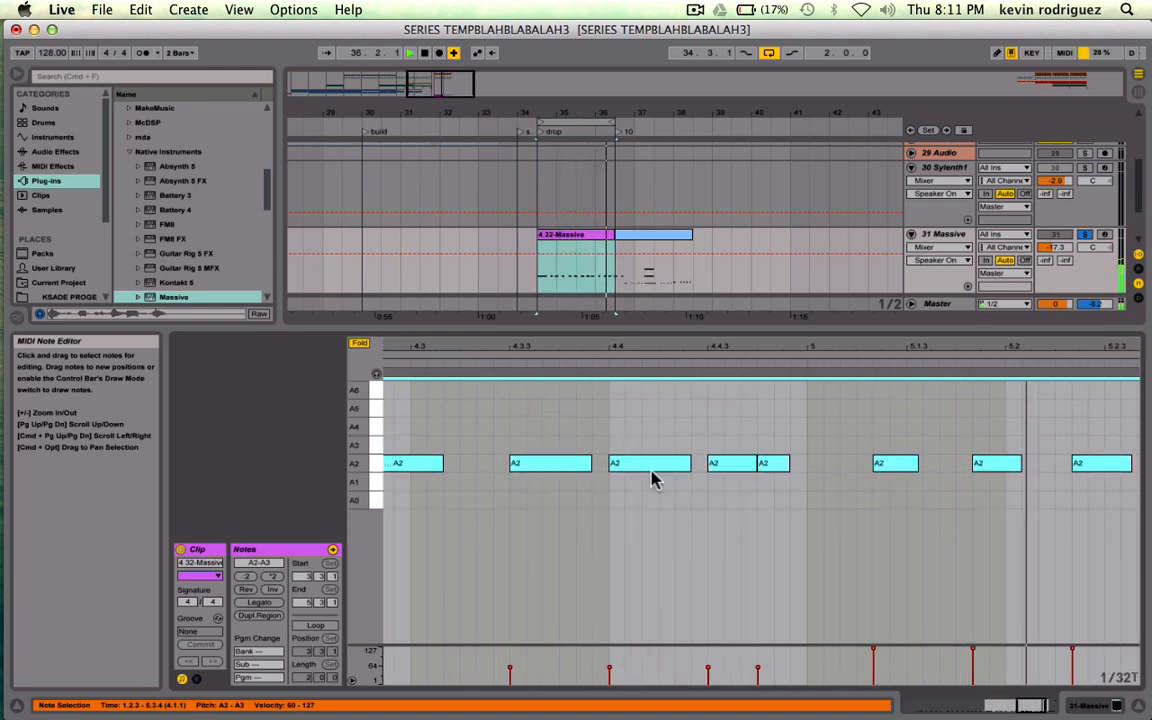
pyautogui.hotkey('shift', 'Down')
pyautogui.hotkey('shift', 'Up')
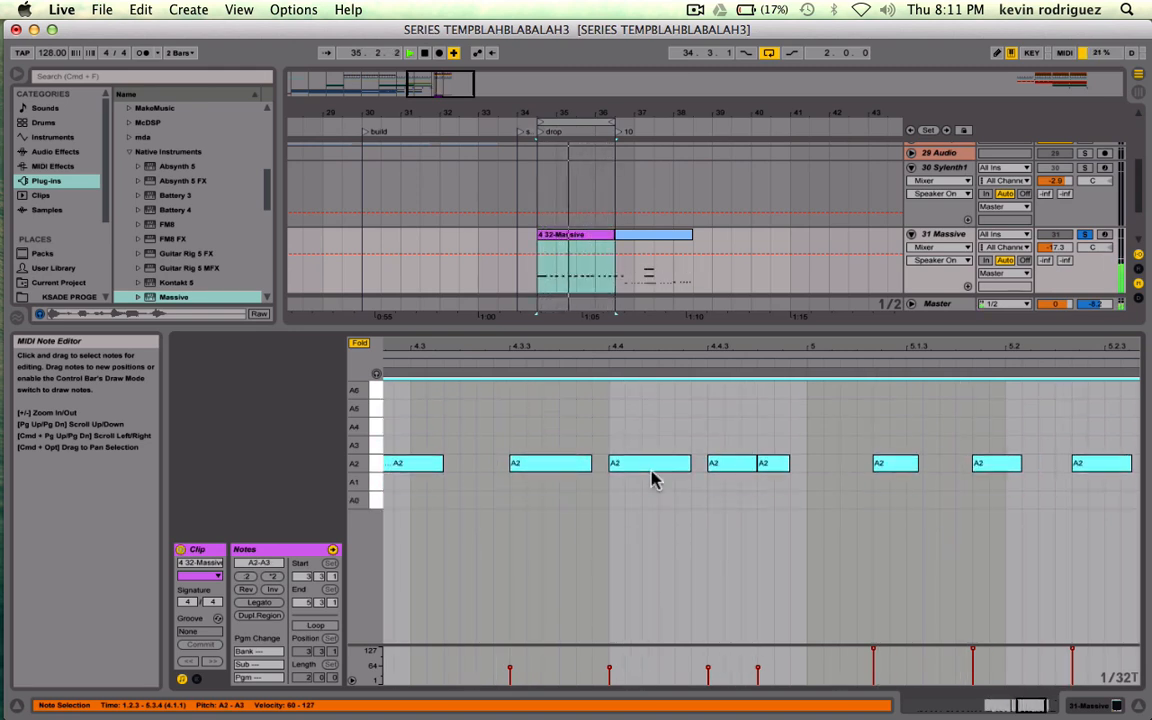
pyautogui.hotkey('shift', 'Down')
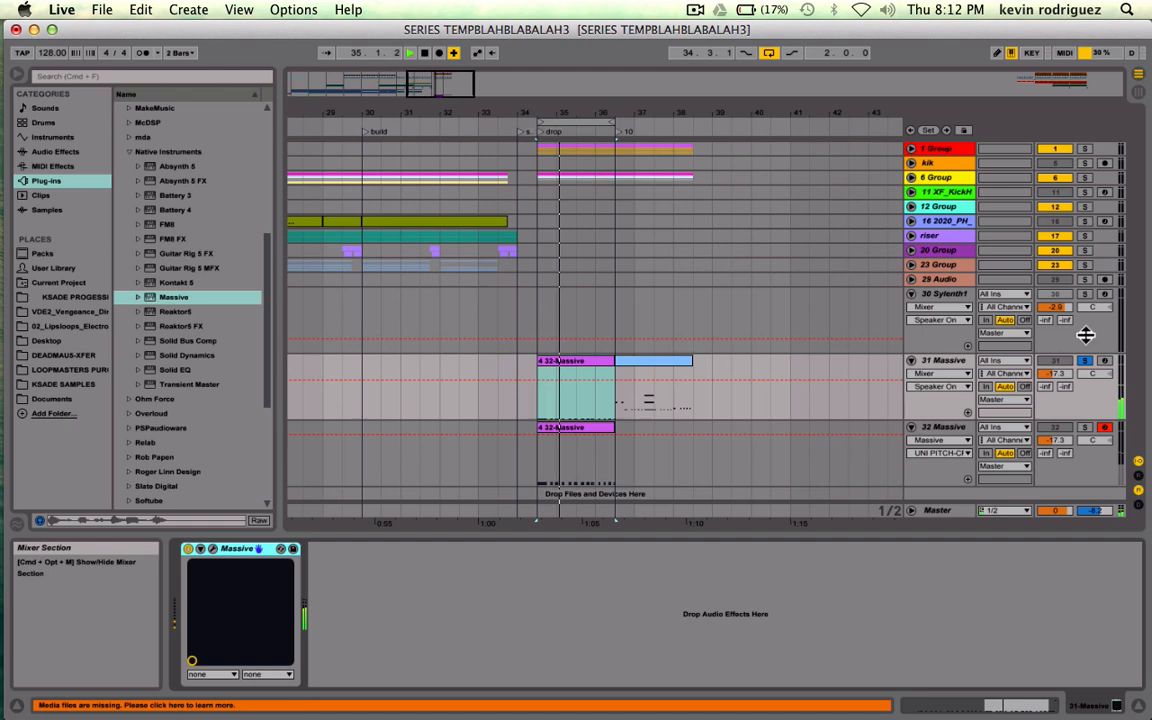
pyautogui.click(1084, 360)
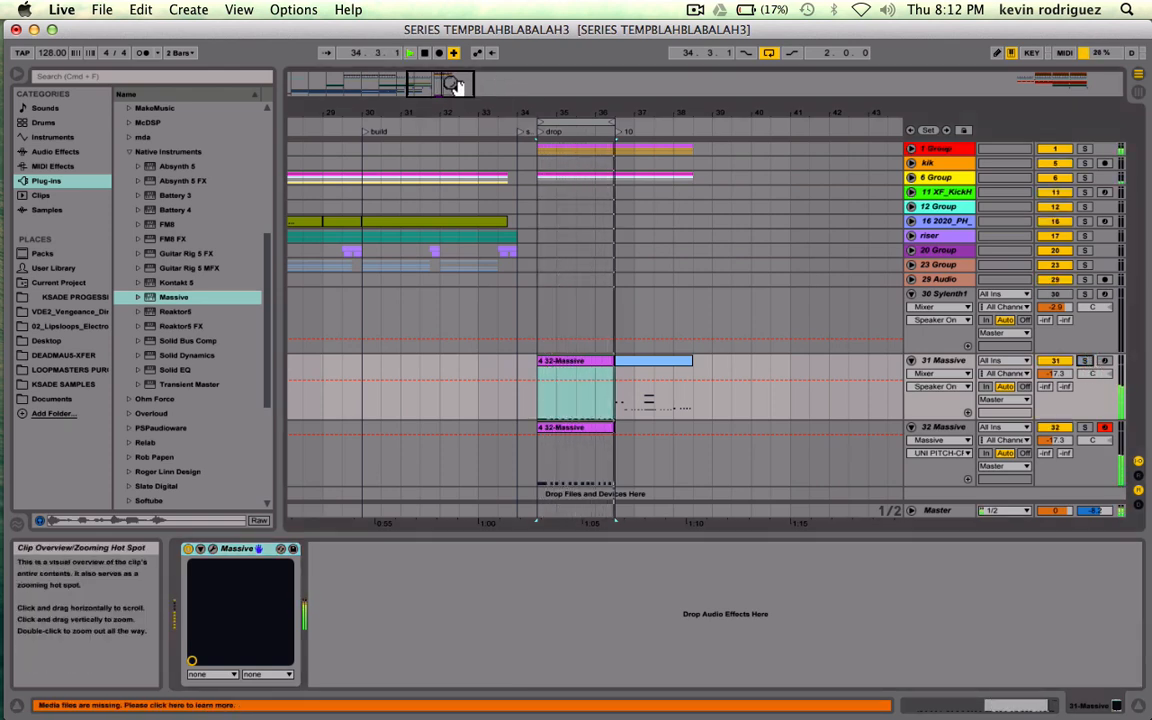
pyautogui.press('space')
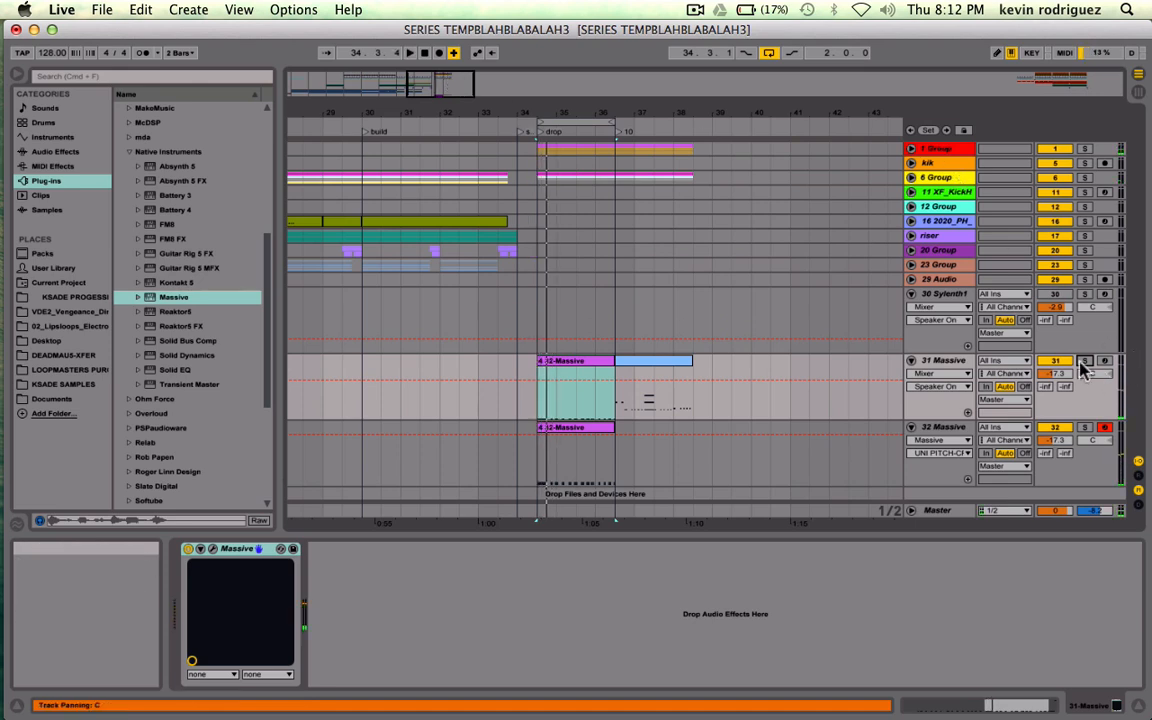
# - Raise all notes of the copied 31 Massive clip one octave to A2, and play them soloed and with the other tracks
pyautogui.click(1084, 360)
pyautogui.click(577, 369)
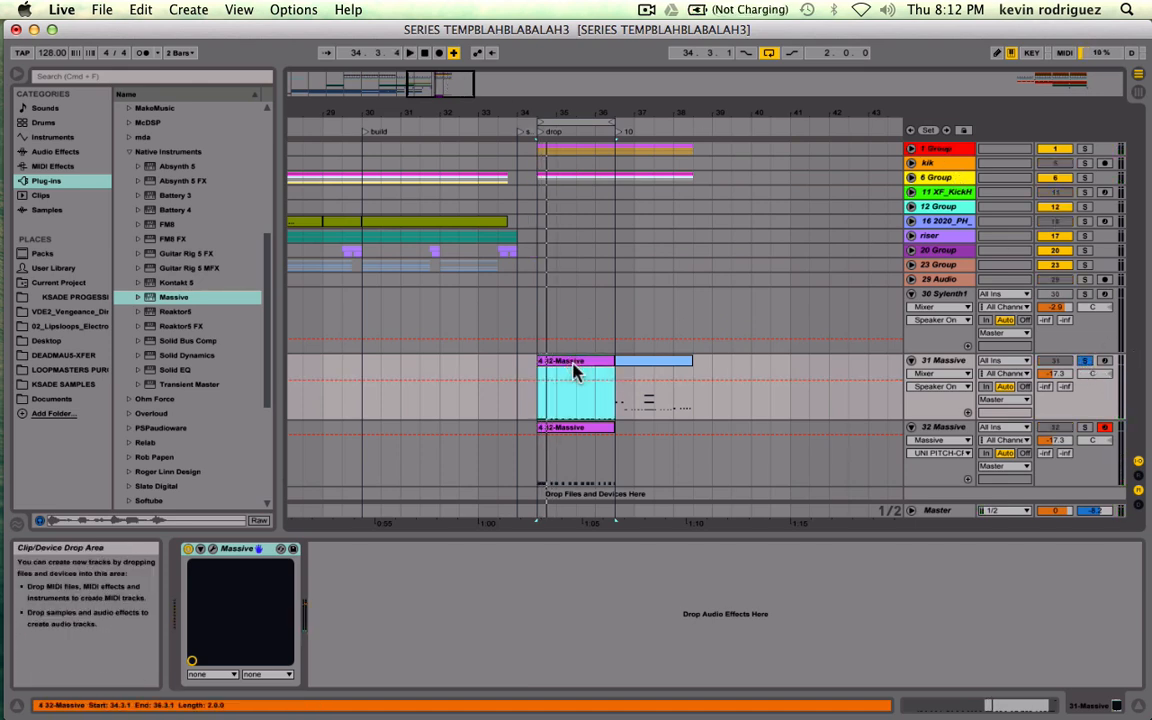
pyautogui.doubleClick(577, 372)
pyautogui.click(650, 458)
pyautogui.press('super+a')
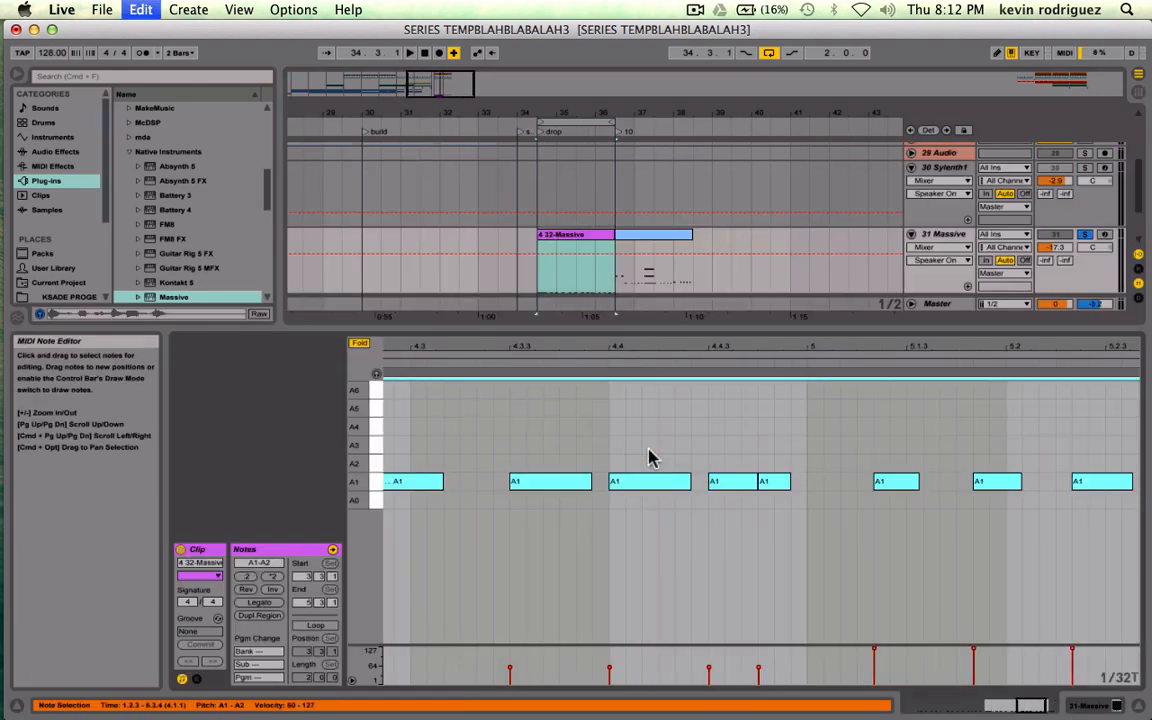
pyautogui.hotkey('shift', 'Up')
pyautogui.press('space')
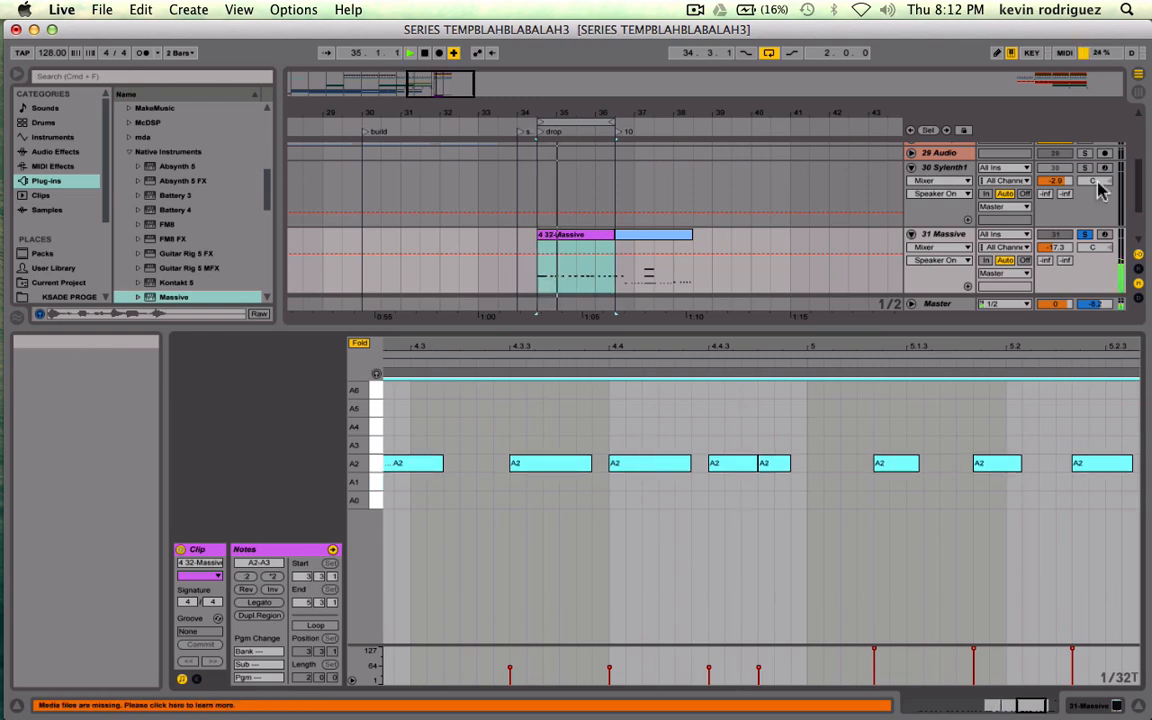
pyautogui.click(1087, 238)
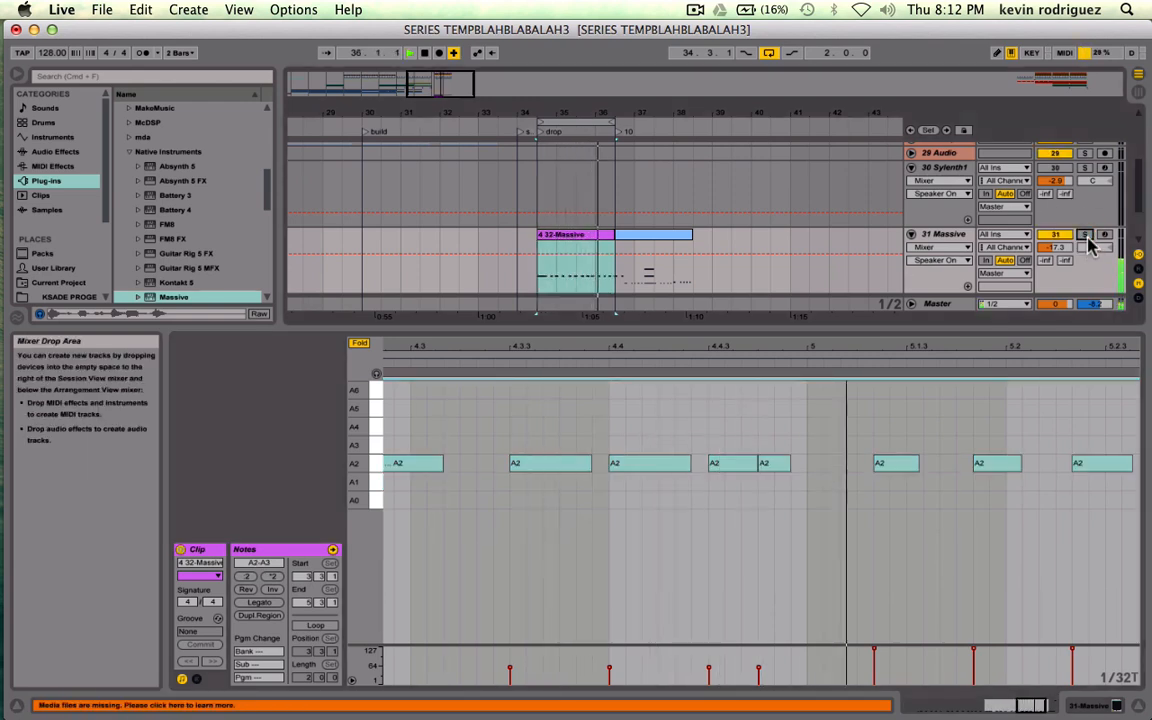
# - Raise all notes of the copied 31 Massive clip by another octave and reselect the clip in the arrangement
pyautogui.press('space')
pyautogui.click(721, 441)
pyautogui.press('super+a')
pyautogui.hotkey('shift', 'Up')
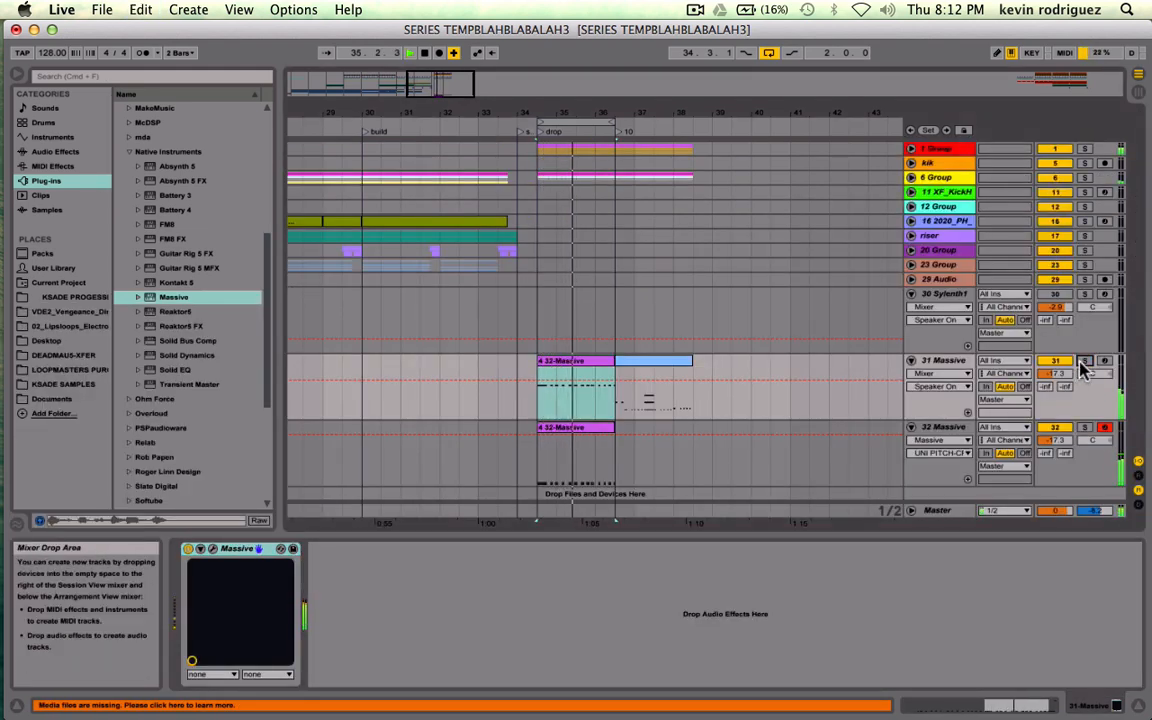
pyautogui.click(570, 366)
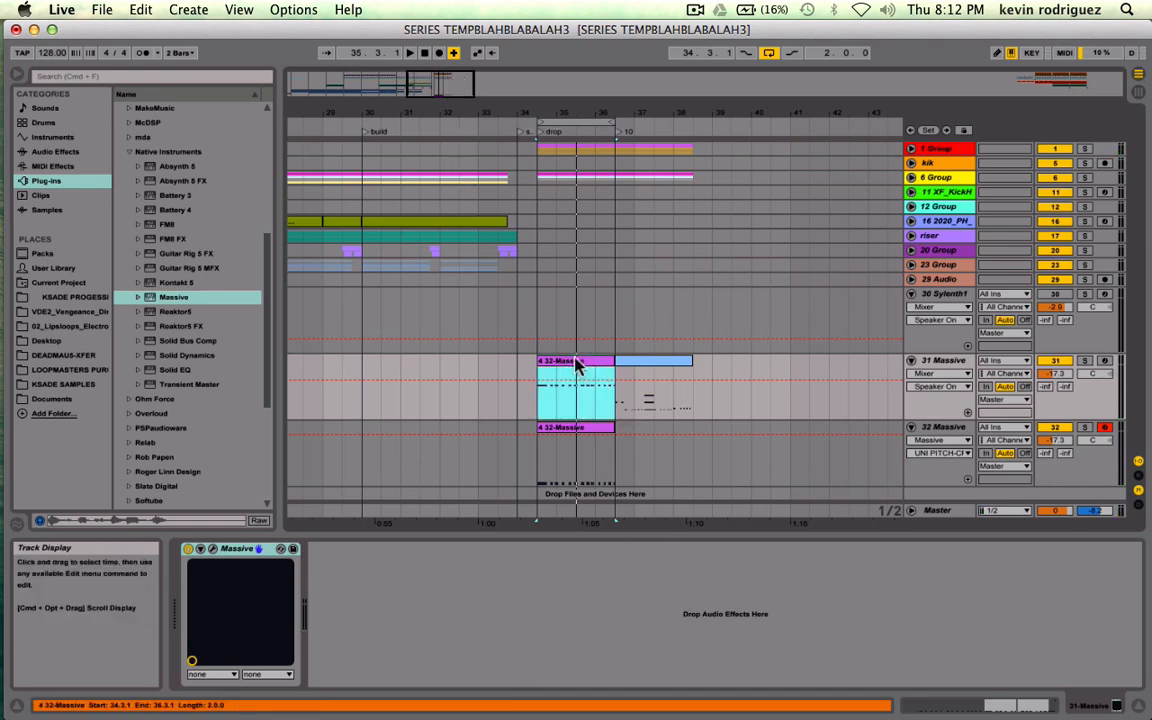
# - Trim the 32 Massive clip to end at 36.2.1 and shorten the purple 31 Massive clip to its first beat
pyautogui.moveTo(439, 86); pyautogui.dragTo(443, 74)
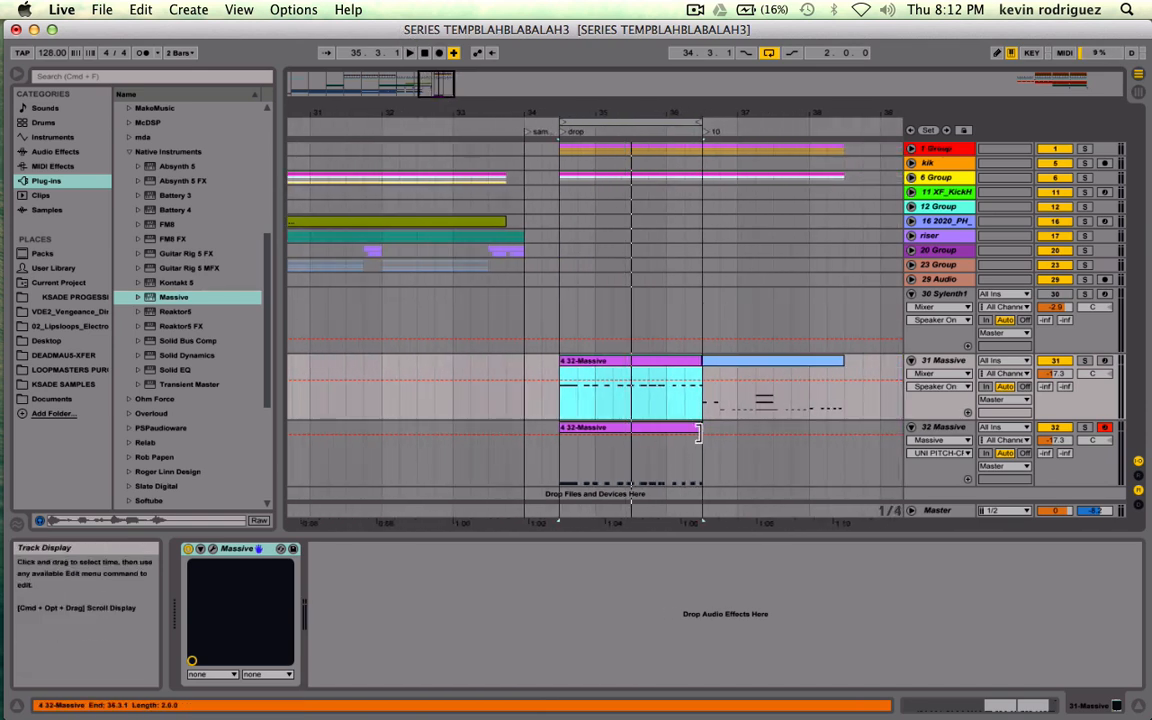
pyautogui.moveTo(698, 432); pyautogui.dragTo(685, 434)
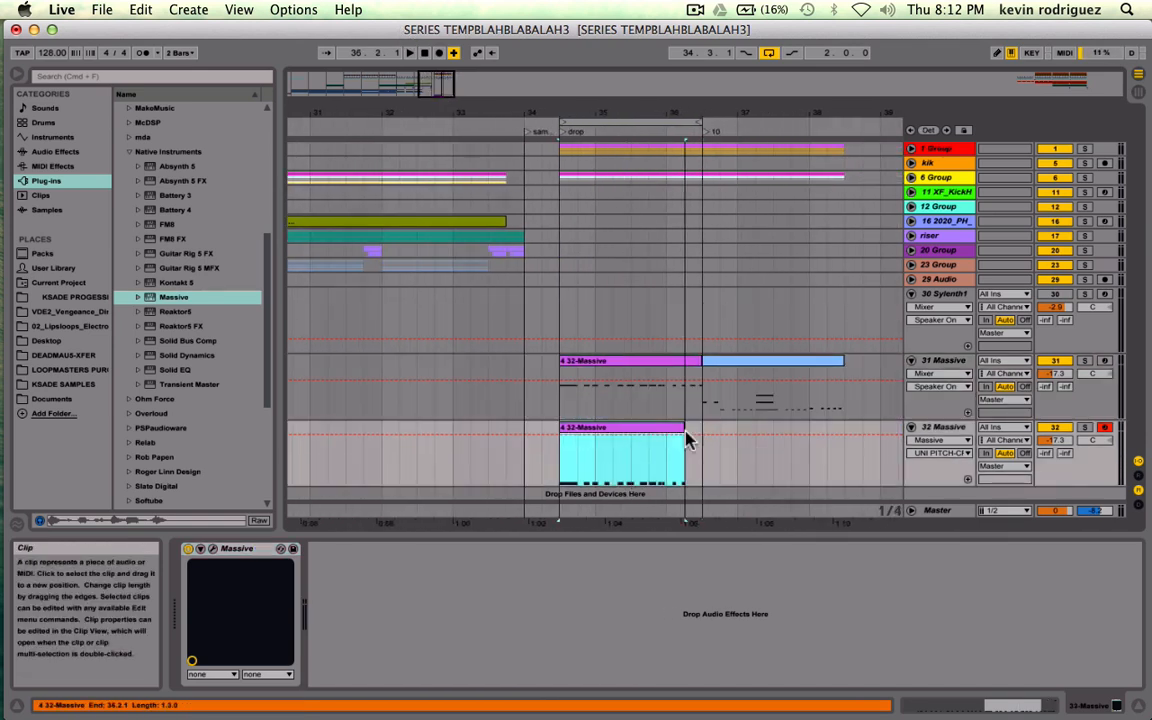
pyautogui.moveTo(699, 362); pyautogui.dragTo(577, 362)
# - Move the shortened 31 Massive clip to 36.2.1, audition the drop loop and reselect the clip
pyautogui.click(672, 365)
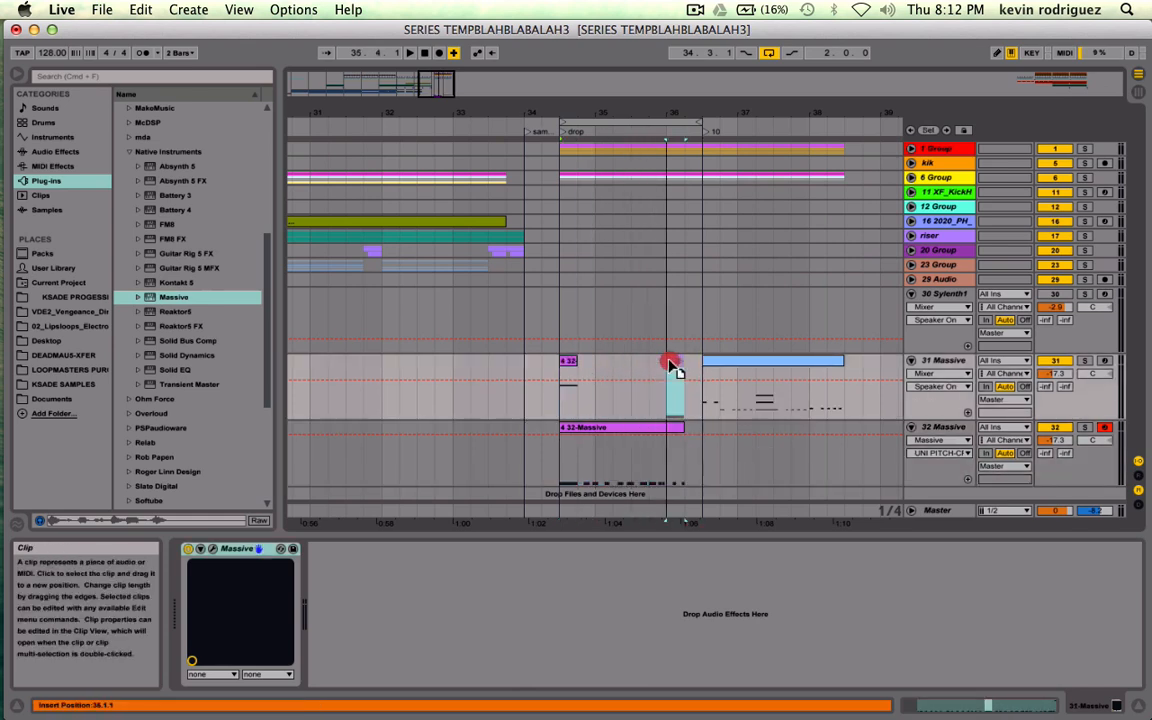
pyautogui.moveTo(669, 362); pyautogui.dragTo(694, 366)
pyautogui.press('space')
pyautogui.press('space')
pyautogui.press('space')
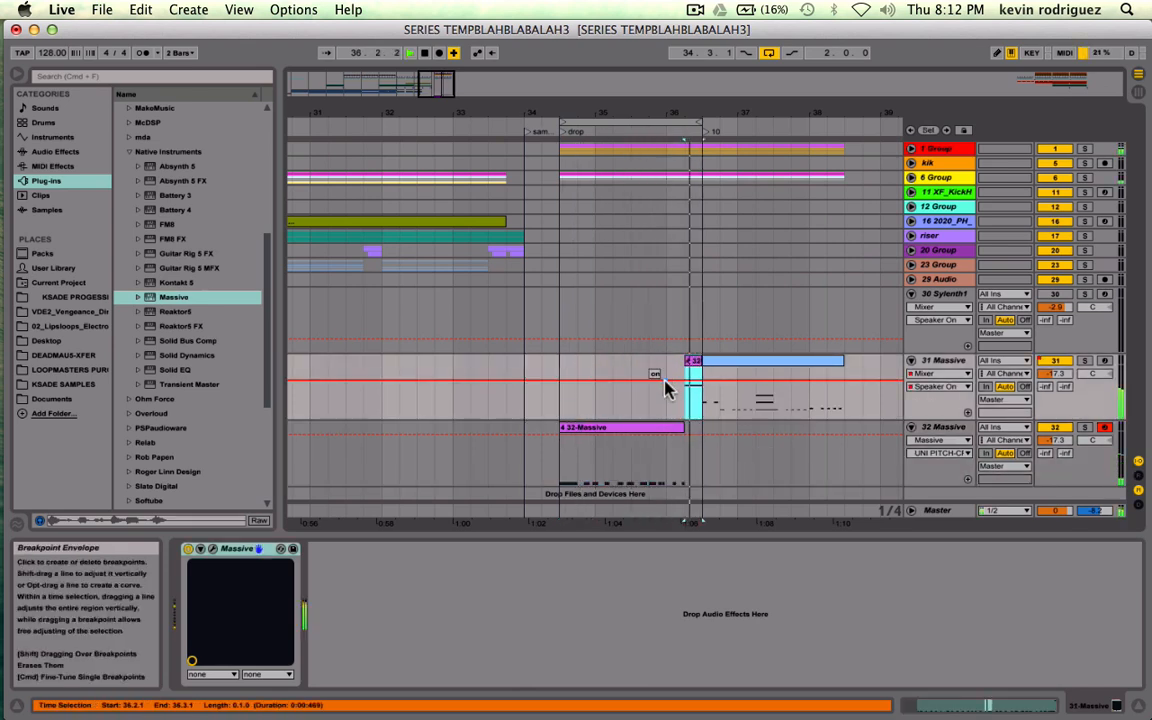
pyautogui.click(666, 405)
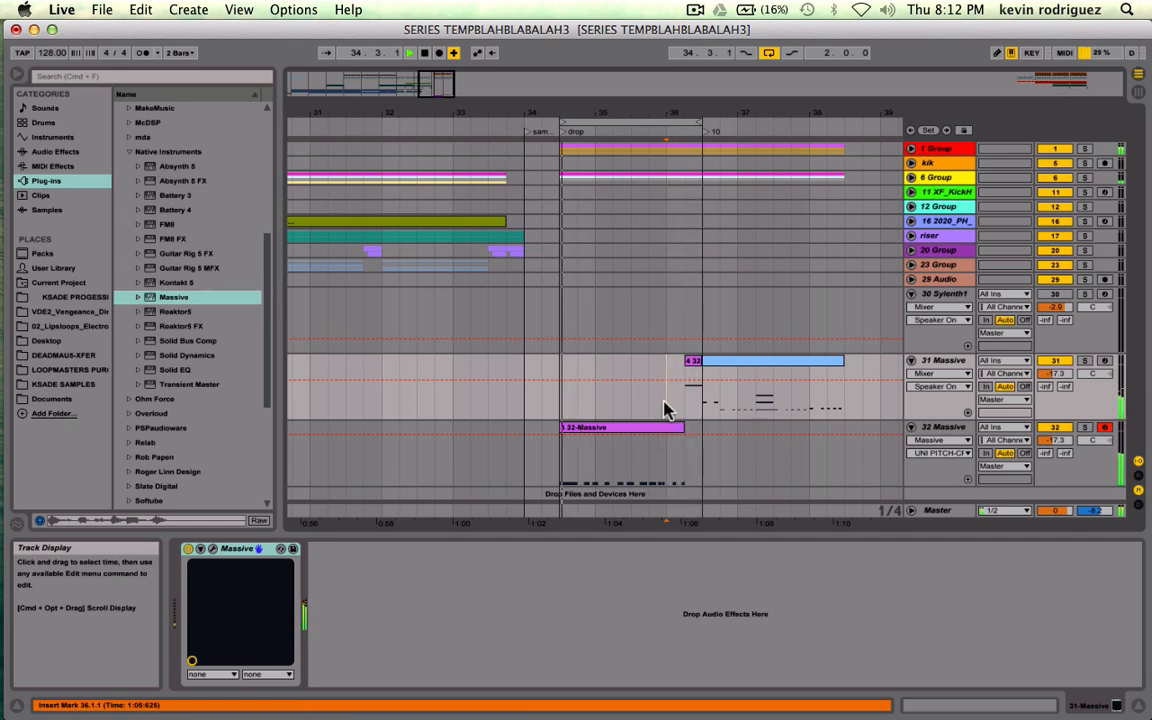
pyautogui.press('space')
pyautogui.click(690, 362)
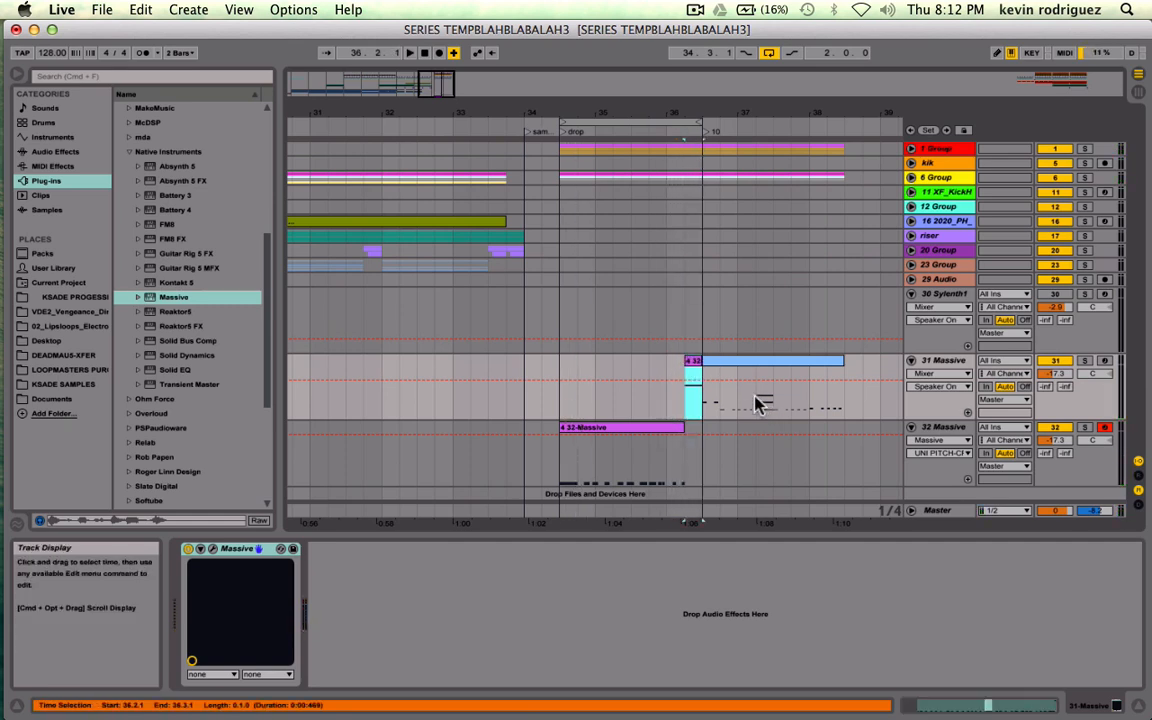
# - Copy the one-beat chord at 37.2.1 in the blue 31 Massive clip over the purple clip at 36.2.1 and play the loop
pyautogui.moveTo(757, 405); pyautogui.dragTo(768, 400)
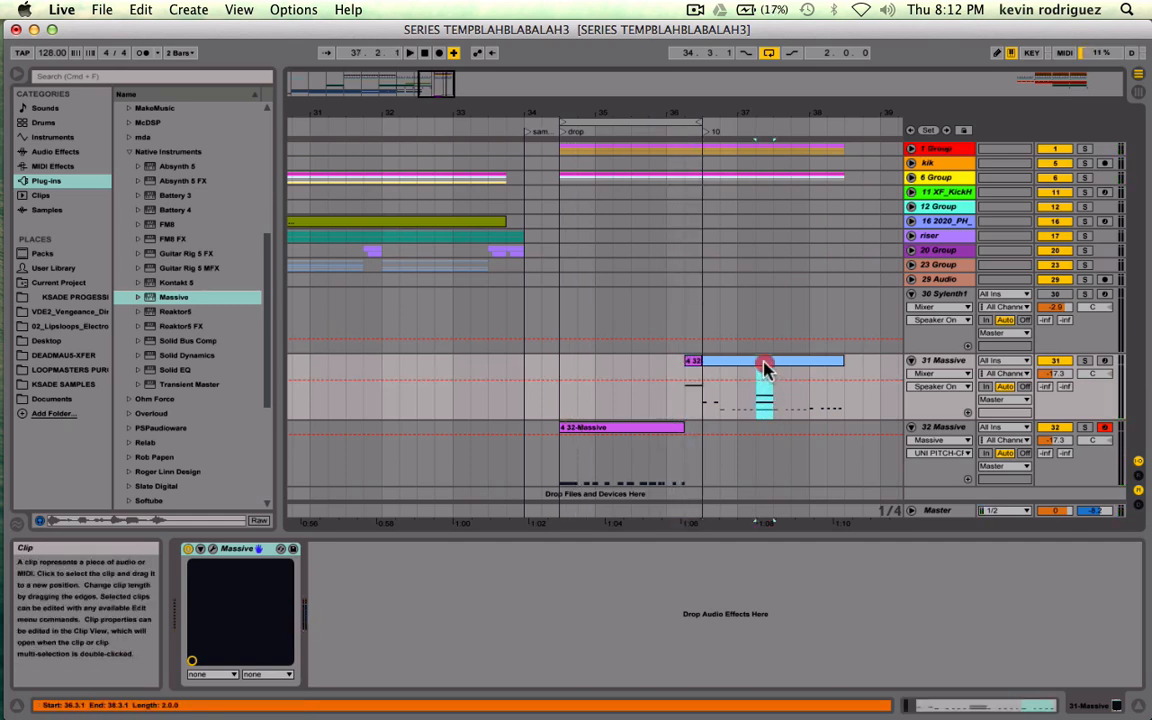
pyautogui.click(697, 368)
pyautogui.press('space')
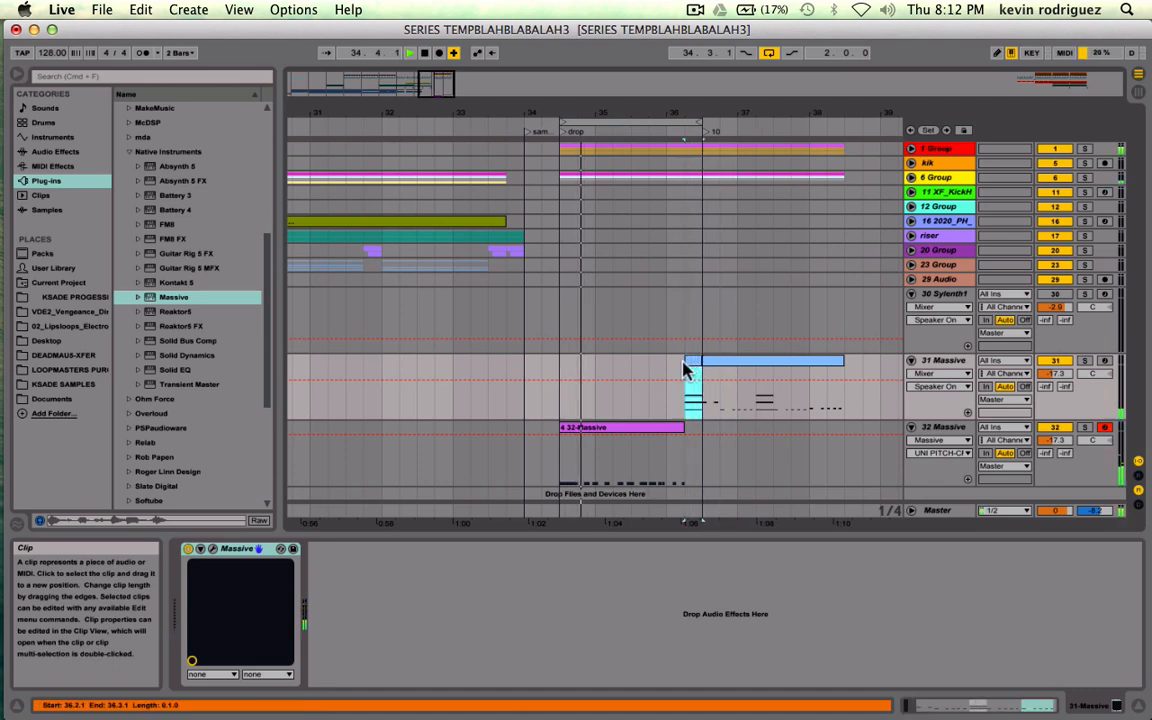
# - Shorten the E2, A2 and D3 chord in the new 31 Massive clip to half a beat and duplicate it right behind itself
pyautogui.doubleClick(696, 367)
pyautogui.moveTo(601, 433); pyautogui.dragTo(609, 613)
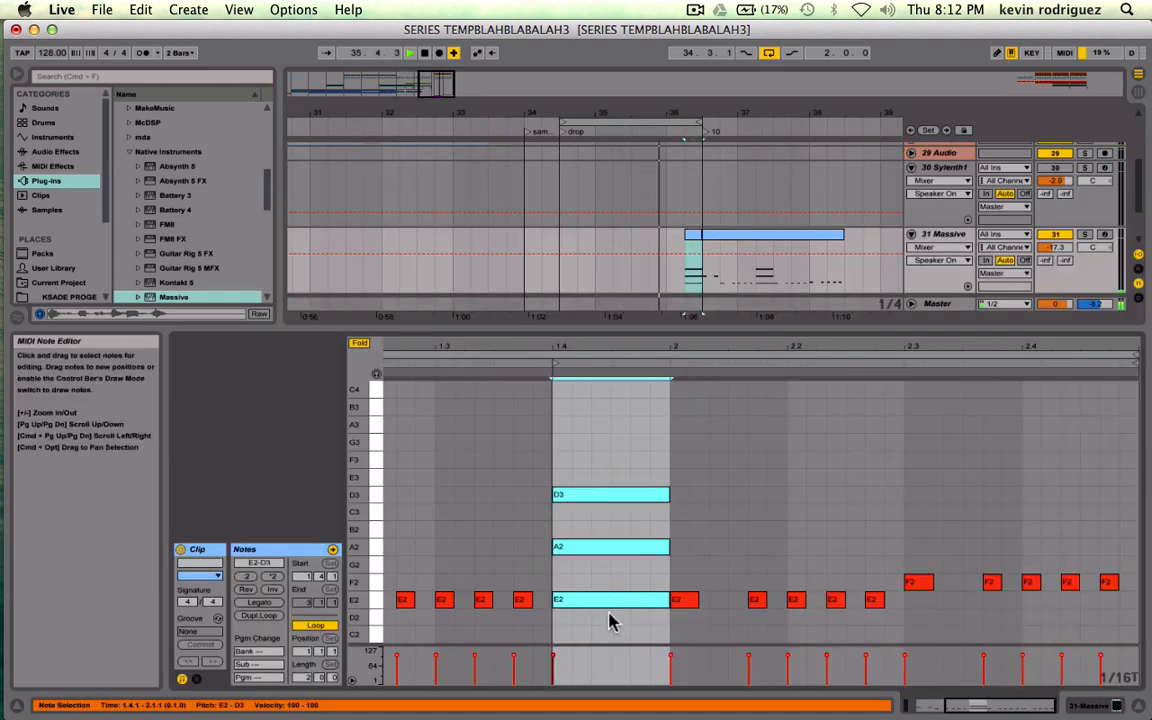
pyautogui.hotkey('shift', 'Left')
pyautogui.hotkey('shift', 'Left')
pyautogui.hotkey('shift', 'Left')
pyautogui.press('super+d')
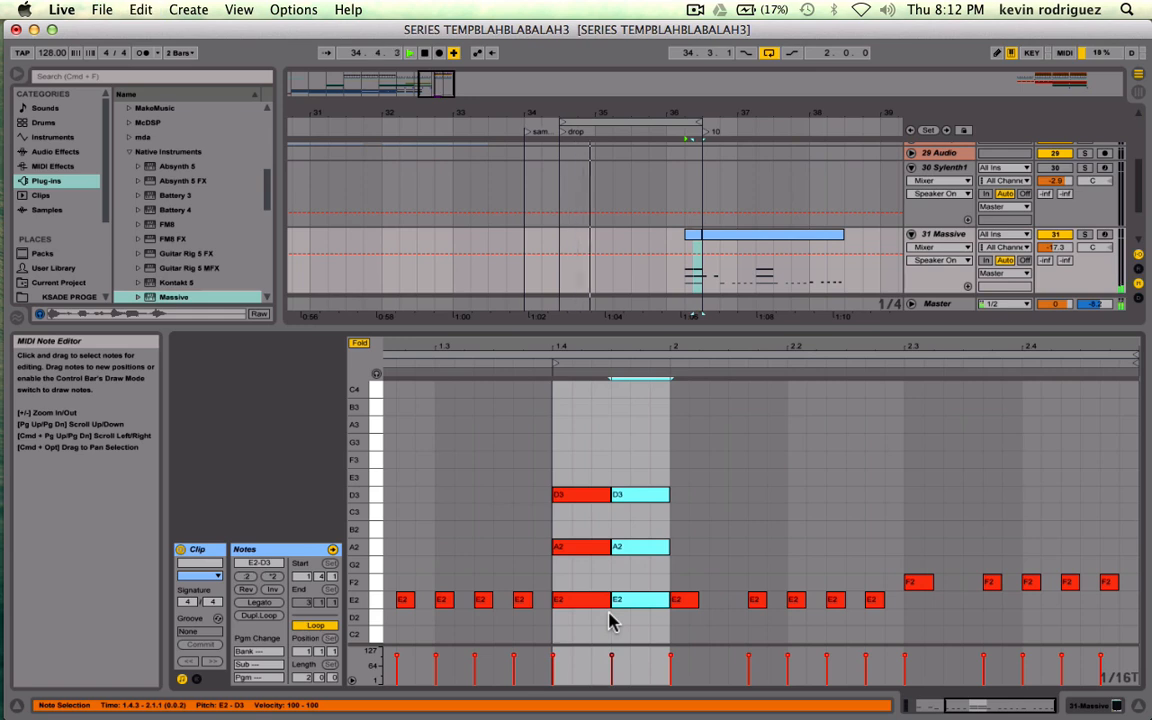
# - Raise the duplicated chord by one row to F2, B2 and E3 and audition it in the loop
pyautogui.hotkey('shift', 'Up')
pyautogui.hotkey('shift', 'Down')
pyautogui.press('Up')
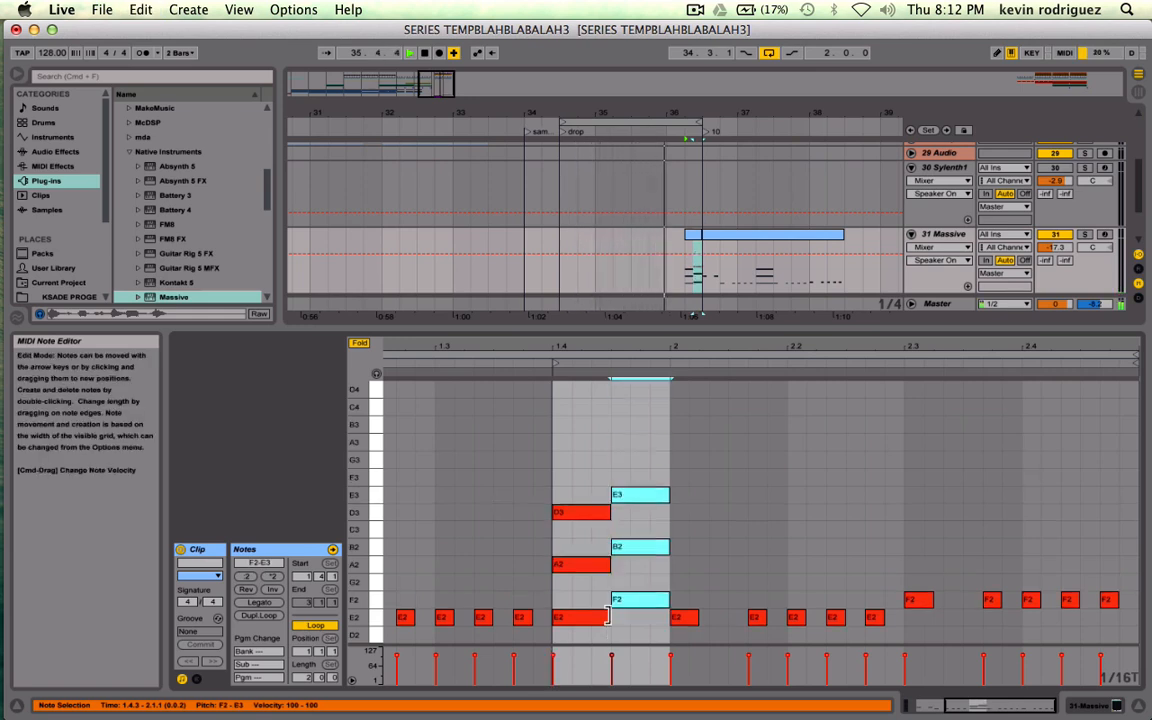
pyautogui.press('space')
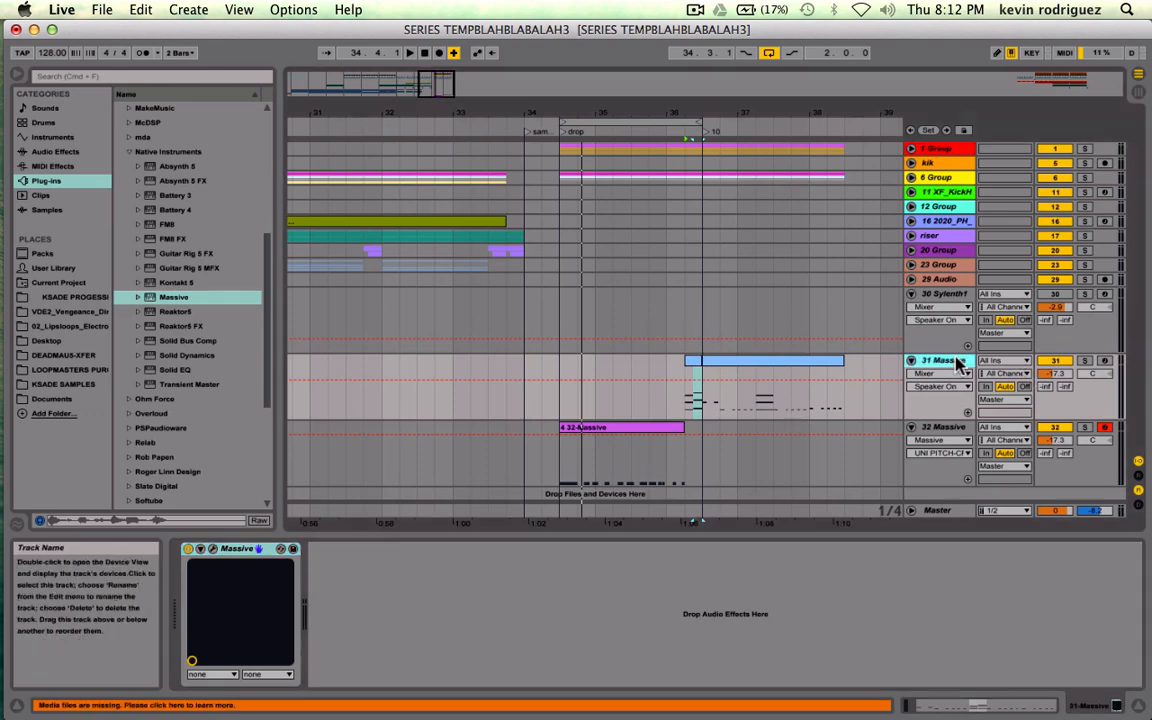
# - Solo 31 Massive with its beat at 36.2.1 looped, and audition ksade3 presets such as LD_LONELYGHOST, LD-WAVE-DNB-SUPERSAW and PERC-N-SUPERSAW in Massive
pyautogui.press('space')
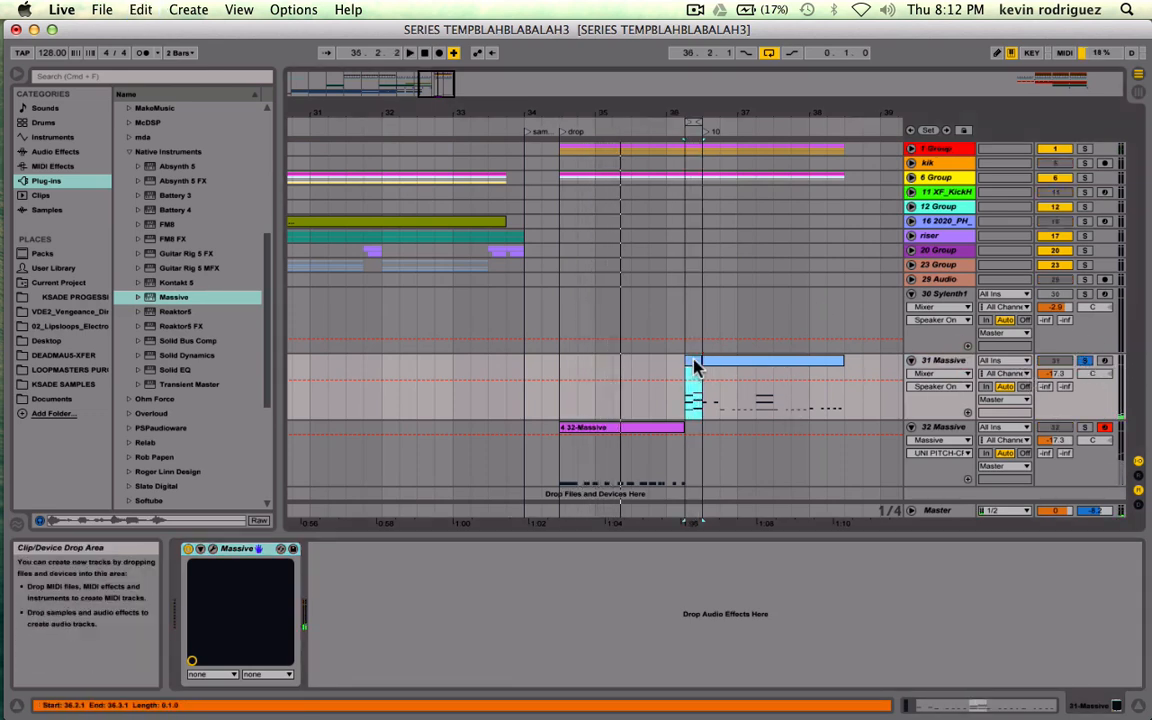
pyautogui.click(213, 550)
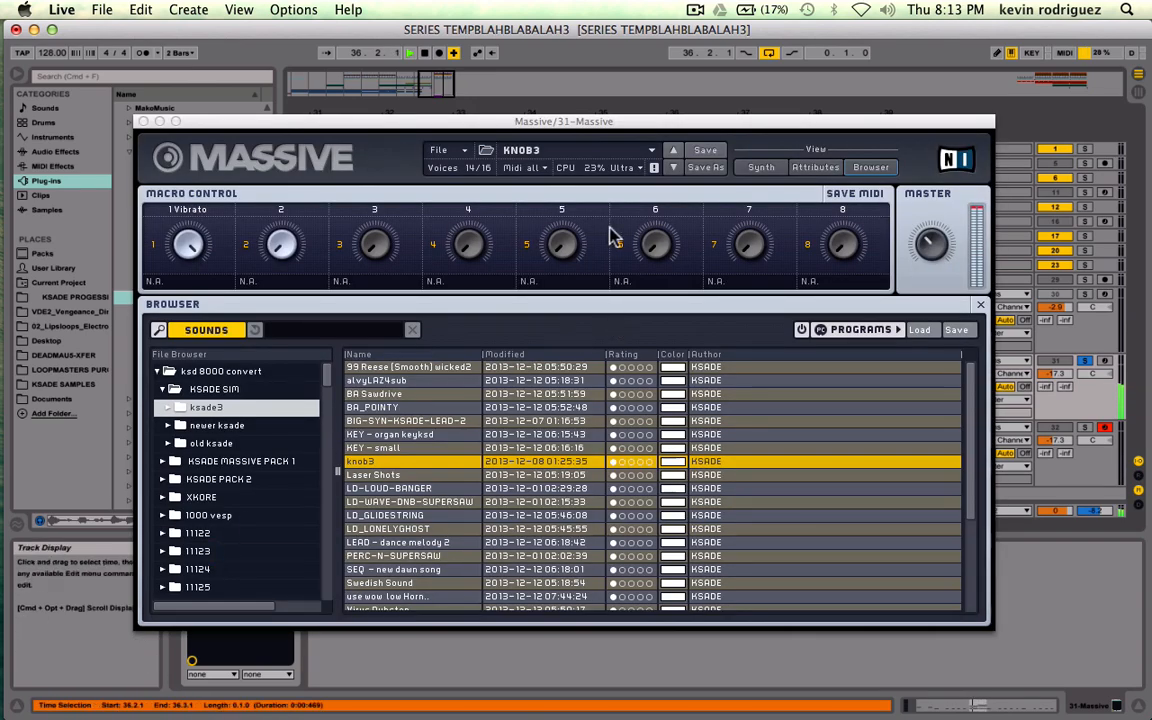
pyautogui.click(412, 529)
pyautogui.click(412, 501)
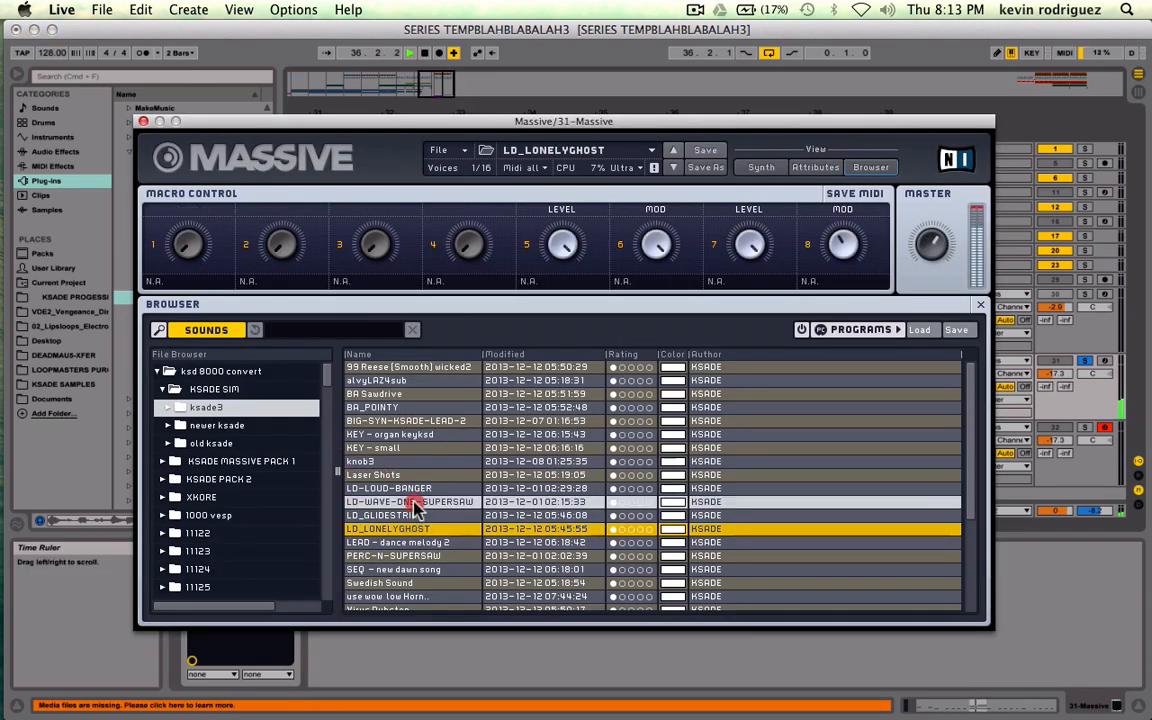
pyautogui.click(412, 488)
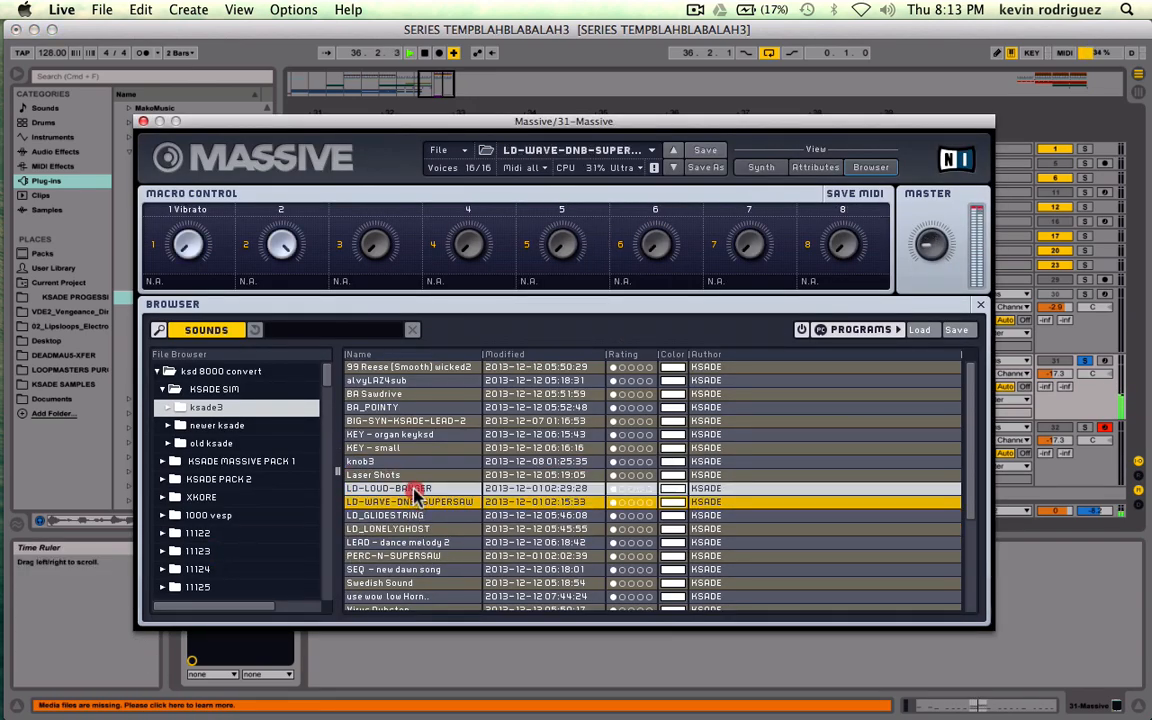
pyautogui.click(436, 570)
pyautogui.click(438, 556)
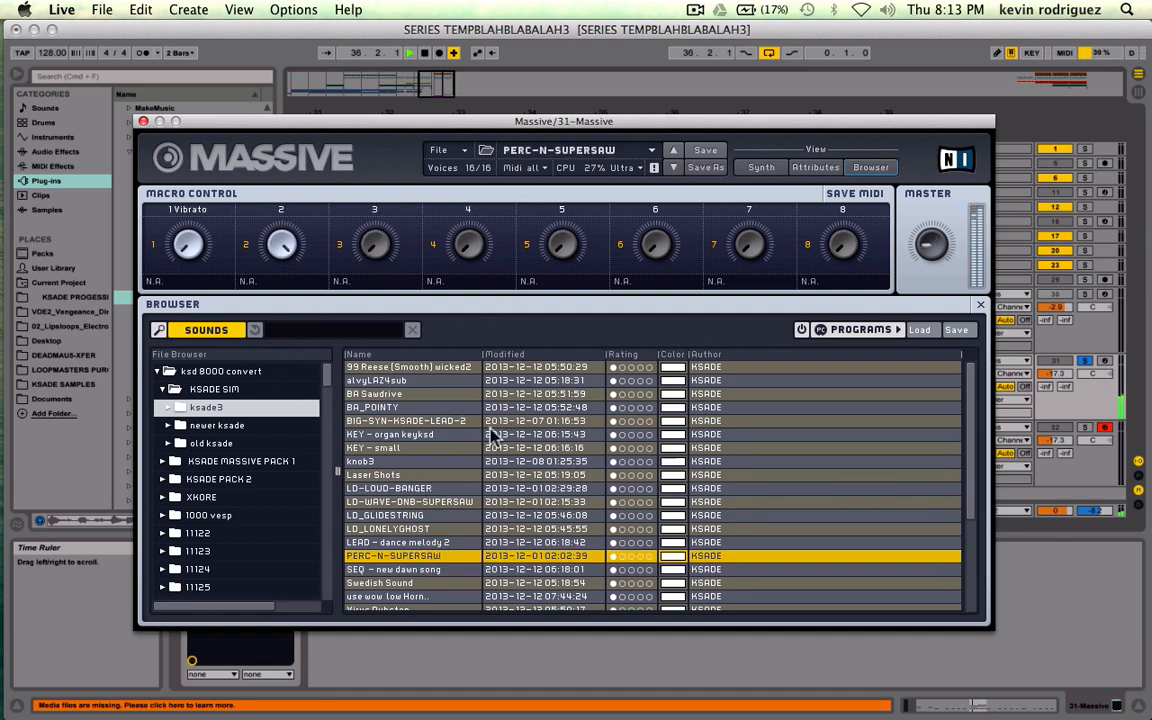
# - Audition the Swedish Sound, BA_POINTY, KEY - small and Laser Shots presets on the looped beat
pyautogui.click(406, 584)
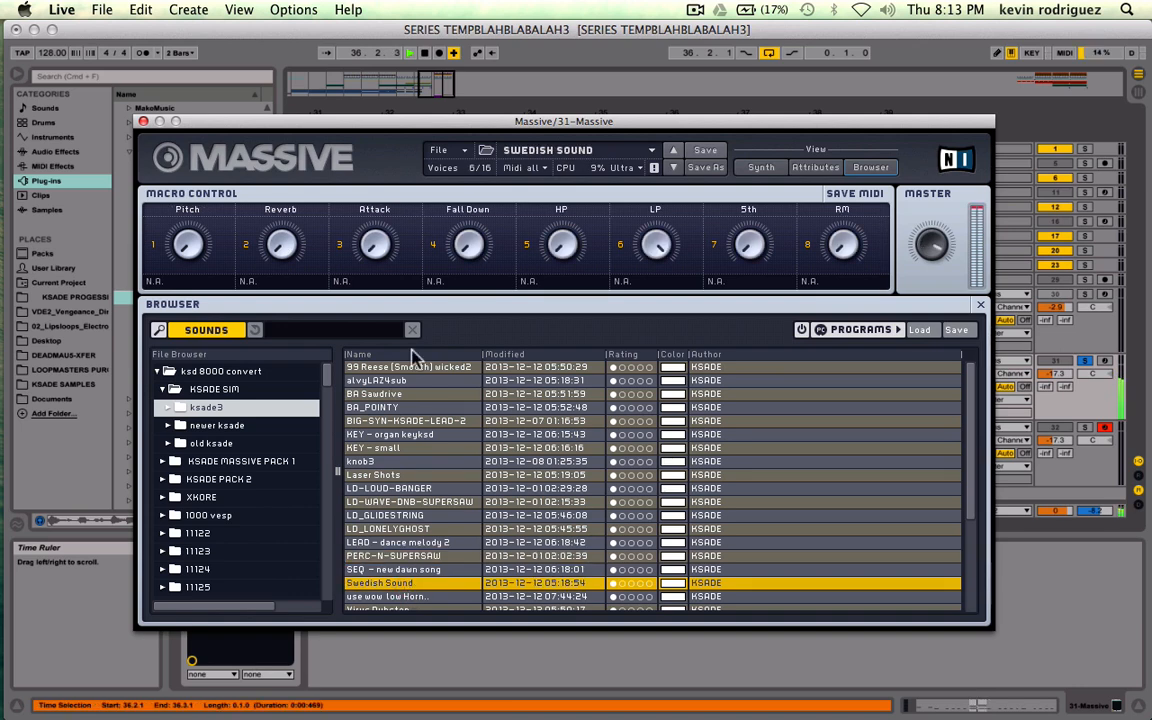
pyautogui.click(412, 408)
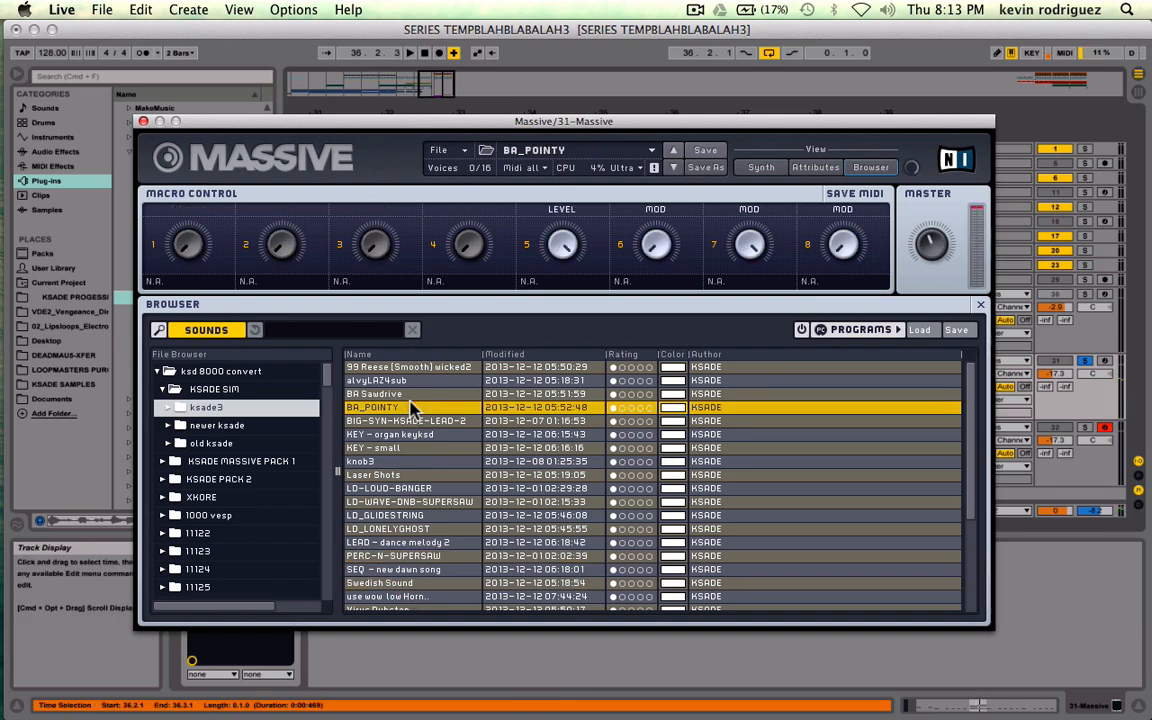
pyautogui.doubleClick(433, 449)
pyautogui.doubleClick(433, 475)
pyautogui.scroll(-3, 433, 476)
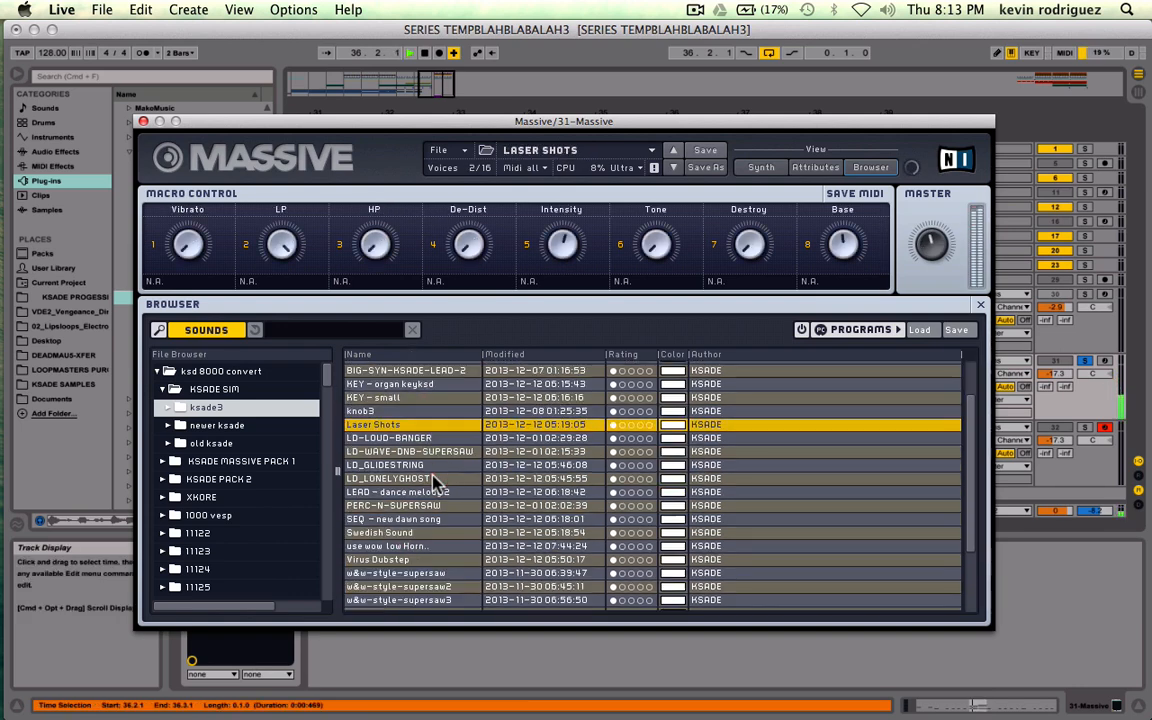
pyautogui.doubleClick(432, 535)
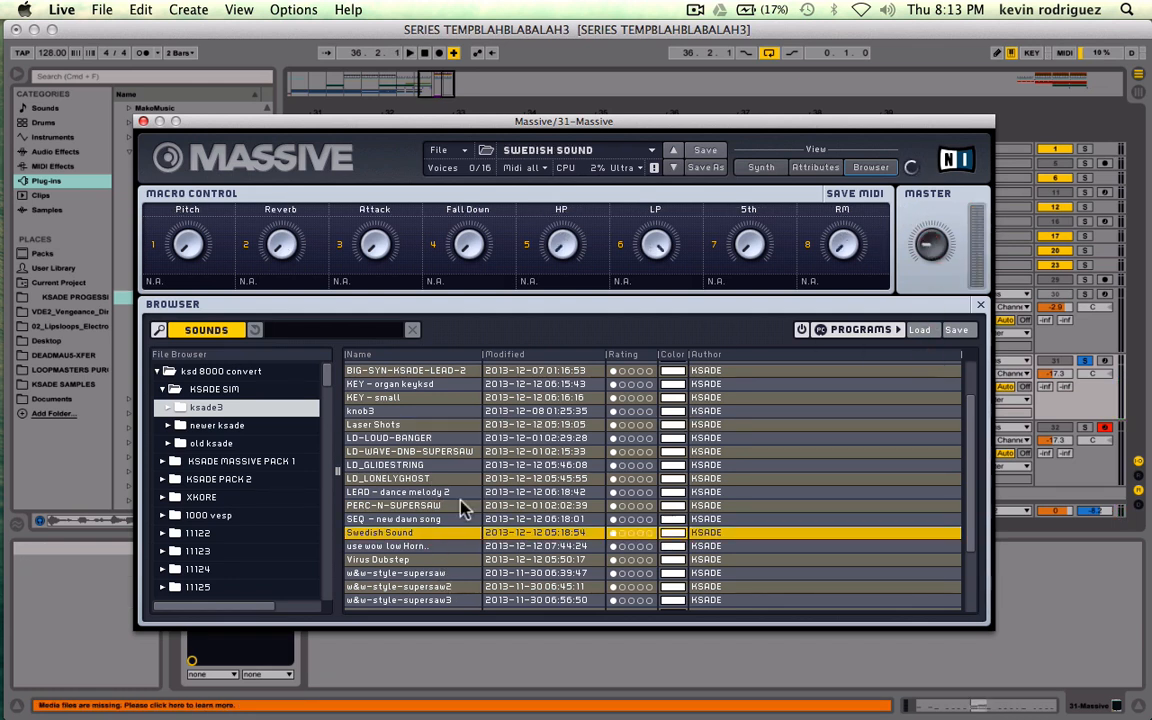
# - Compare the w&w-style supersaw presets, load w&w-style-supersaw2 with a lower master level, and close the Massive window
pyautogui.doubleClick(416, 575)
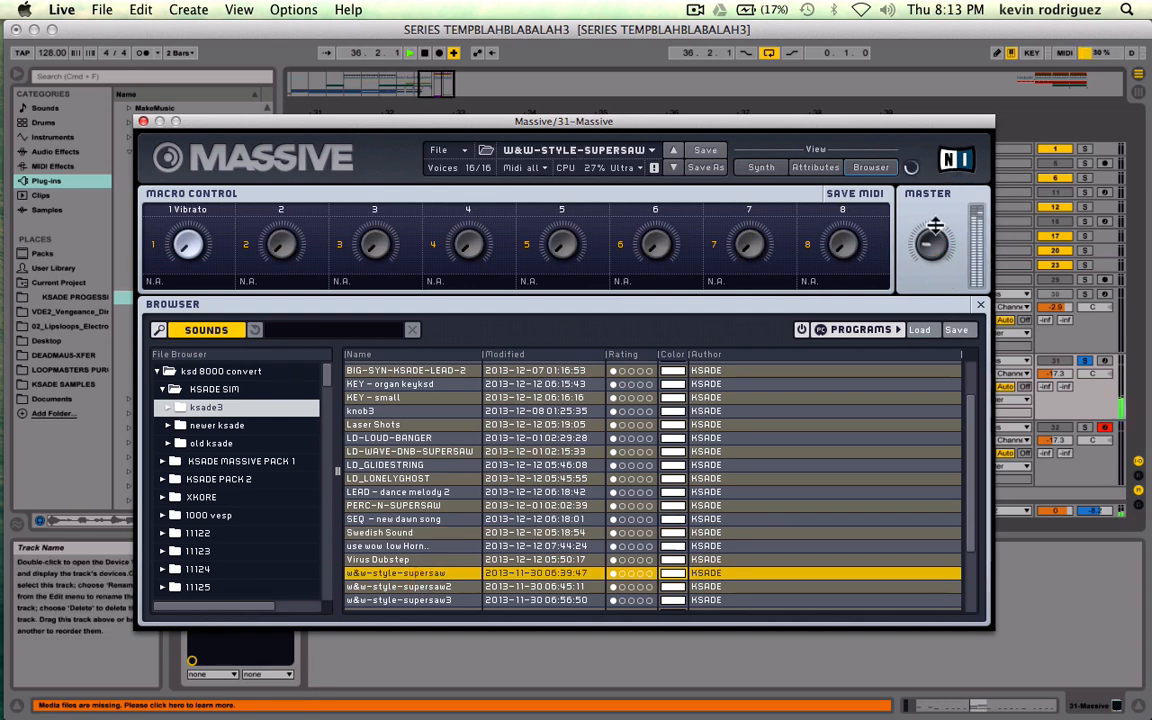
pyautogui.doubleClick(428, 600)
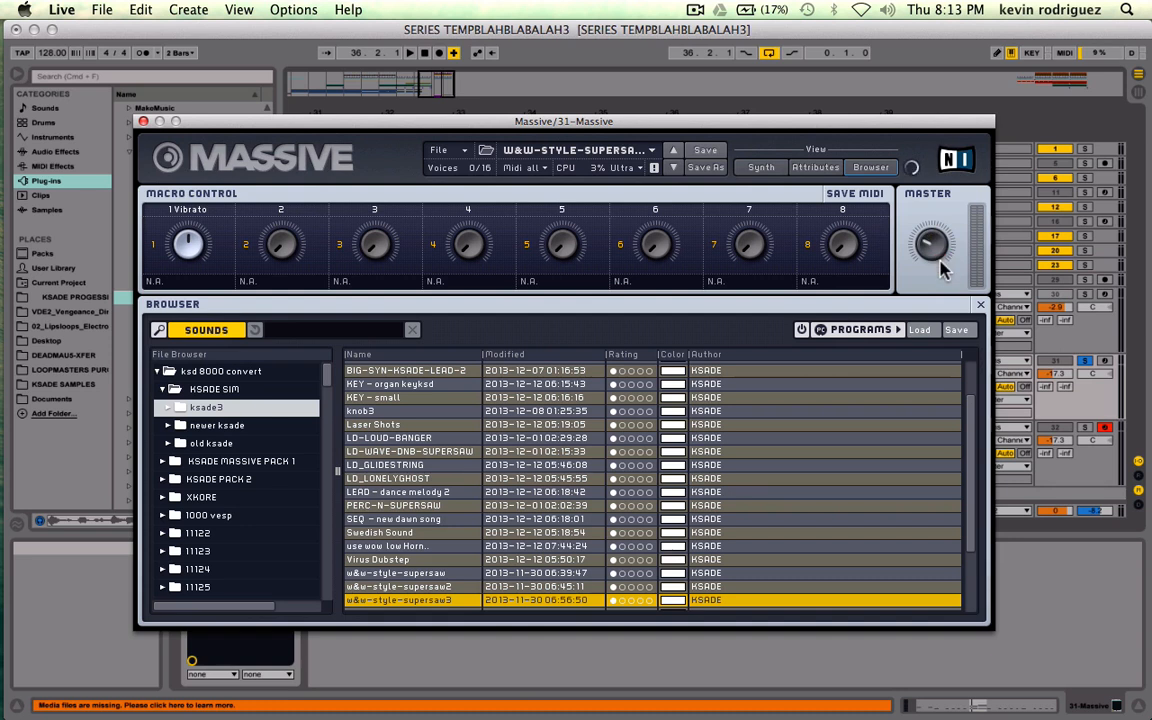
pyautogui.press('space')
pyautogui.press('space')
pyautogui.click(418, 587)
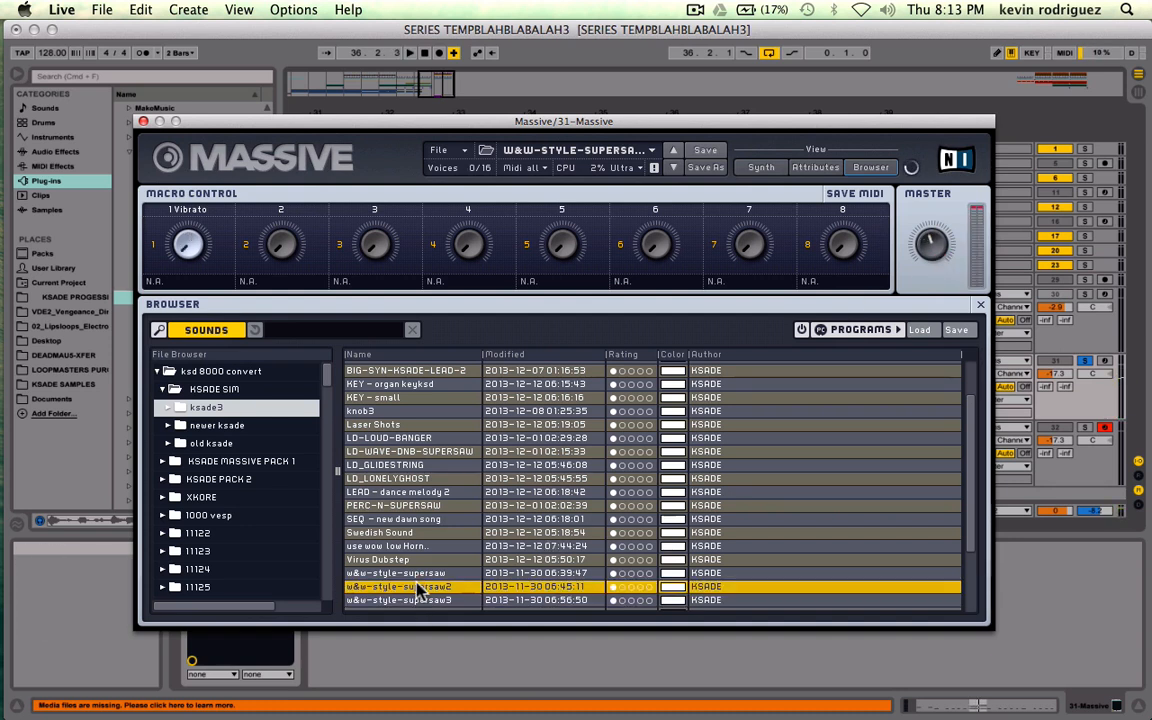
pyautogui.press('space')
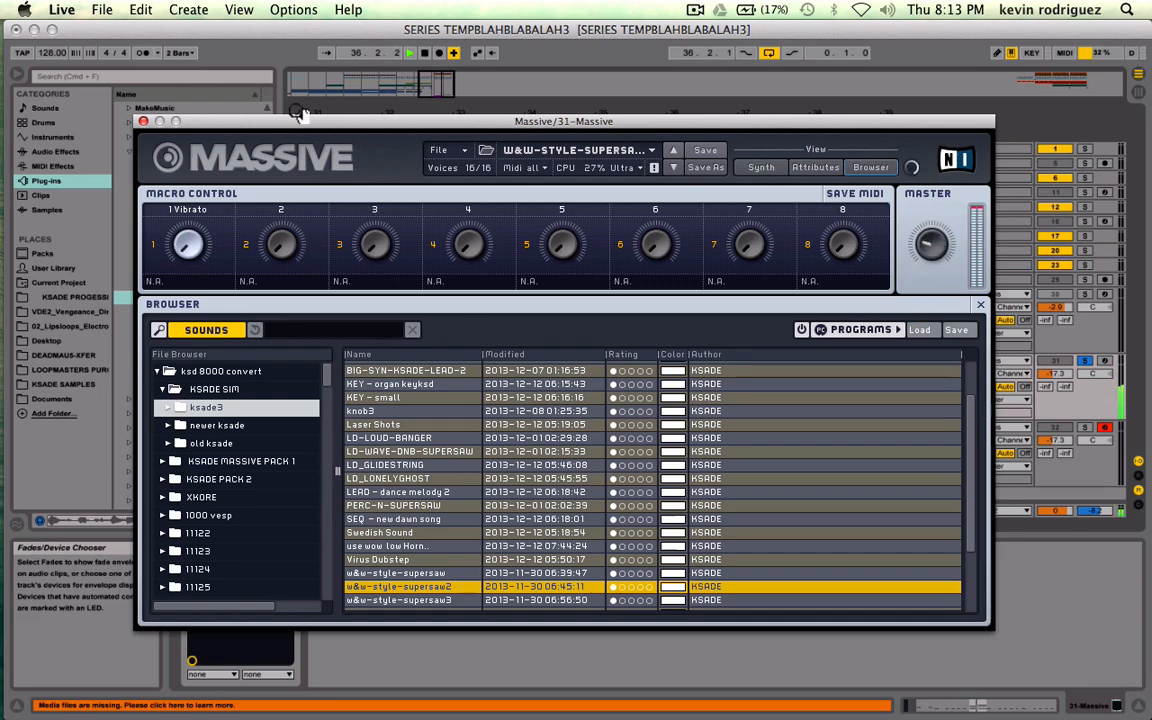
pyautogui.press('space')
pyautogui.click(143, 121)
# - Delete the upper notes of both chords in the 31 Massive clip at 36.2.1, keeping only E2 and F2, and unsolo the track
pyautogui.click(690, 385)
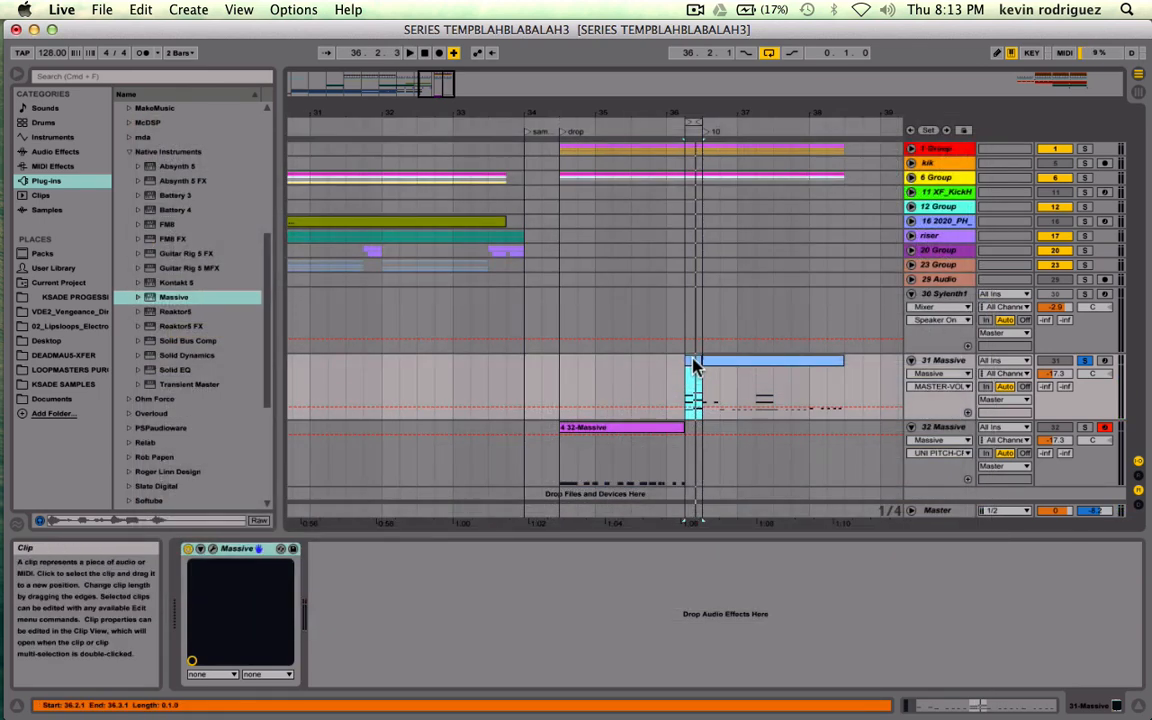
pyautogui.doubleClick(695, 364)
pyautogui.moveTo(579, 587); pyautogui.dragTo(630, 499)
pyautogui.press('Delete')
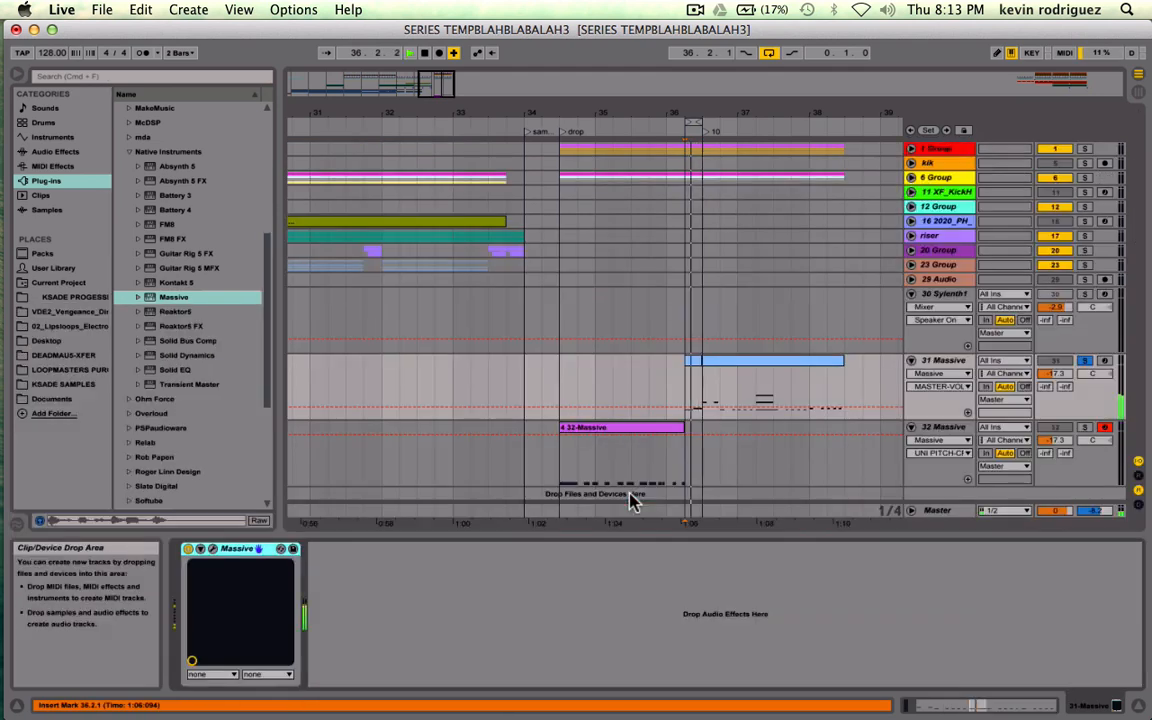
pyautogui.click(1085, 361)
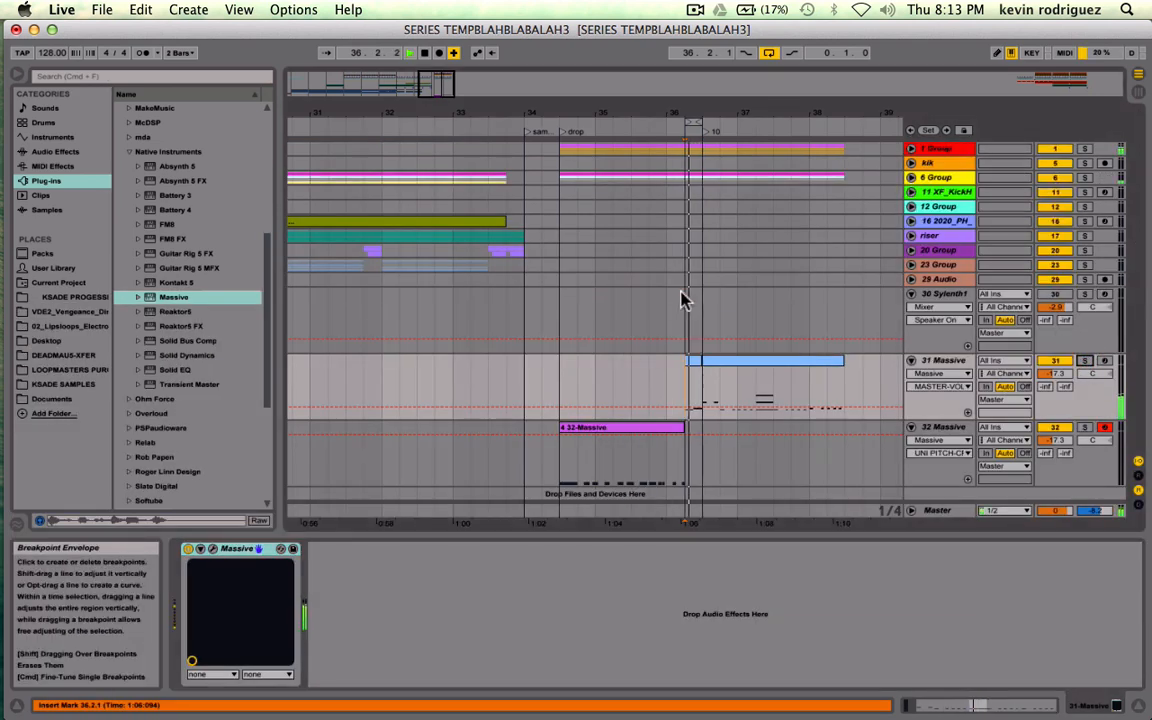
# - Extend the loop start back to 34.3.1 and set the 31 Massive track volume to -12.9 dB
pyautogui.moveTo(688, 120); pyautogui.dragTo(634, 120)
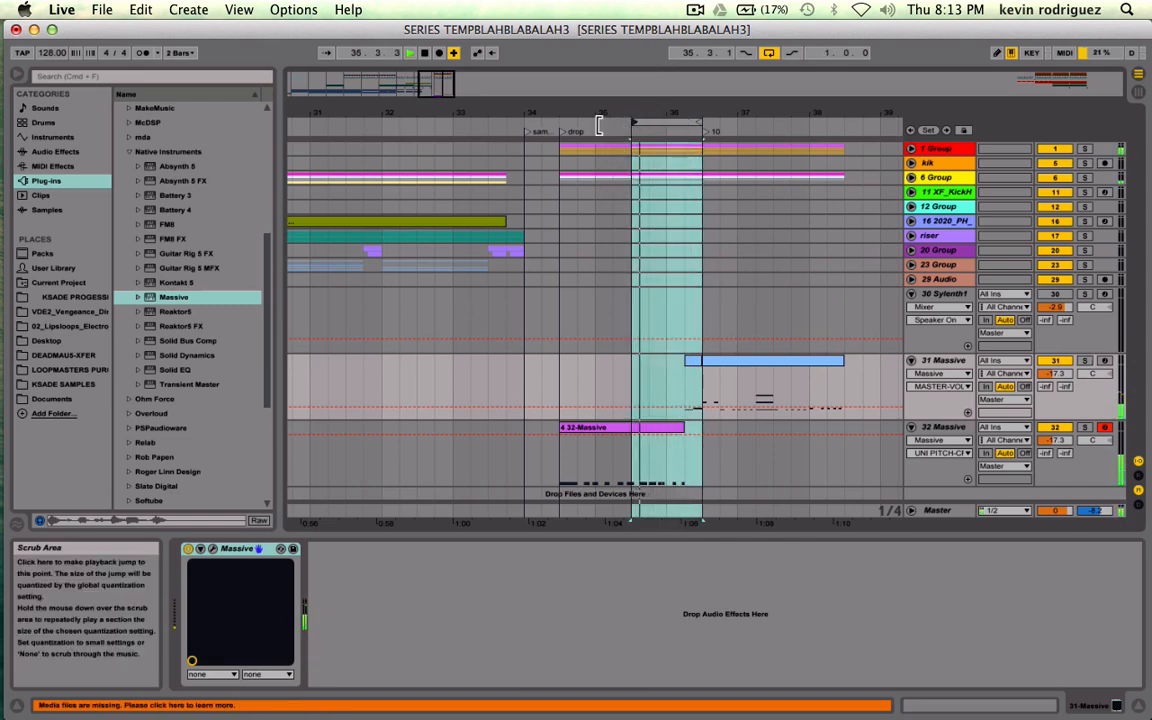
pyautogui.moveTo(634, 120); pyautogui.dragTo(560, 120)
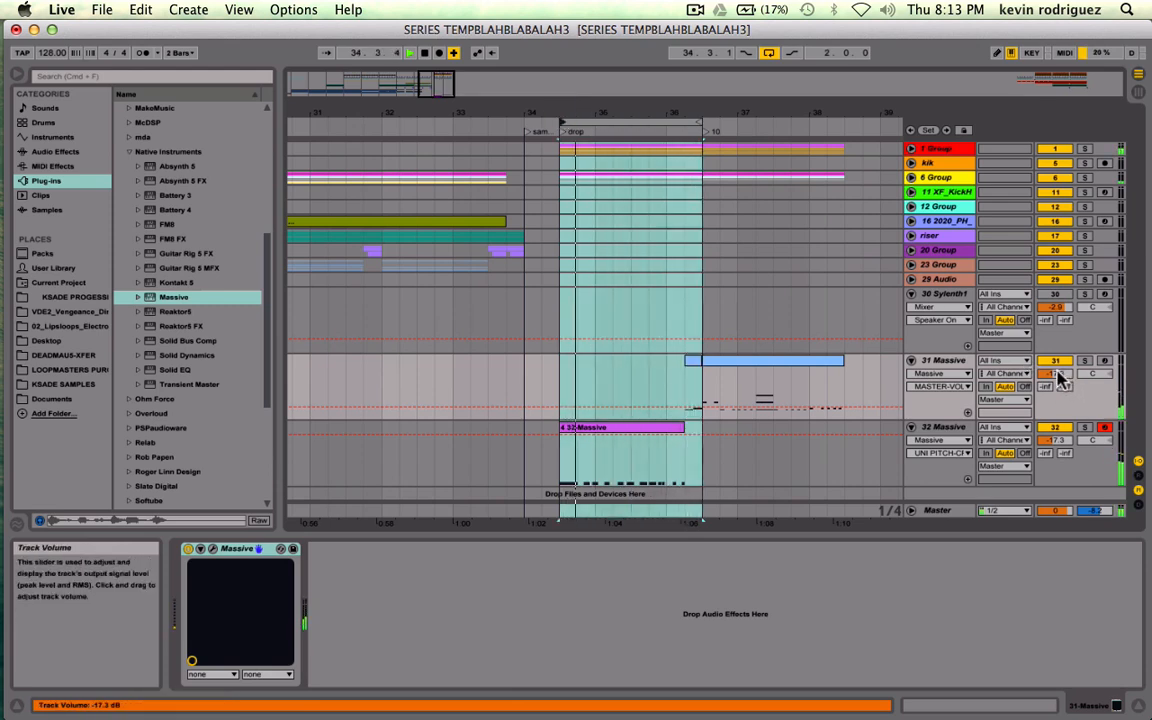
pyautogui.moveTo(1060, 378); pyautogui.dragTo(1060, 378)
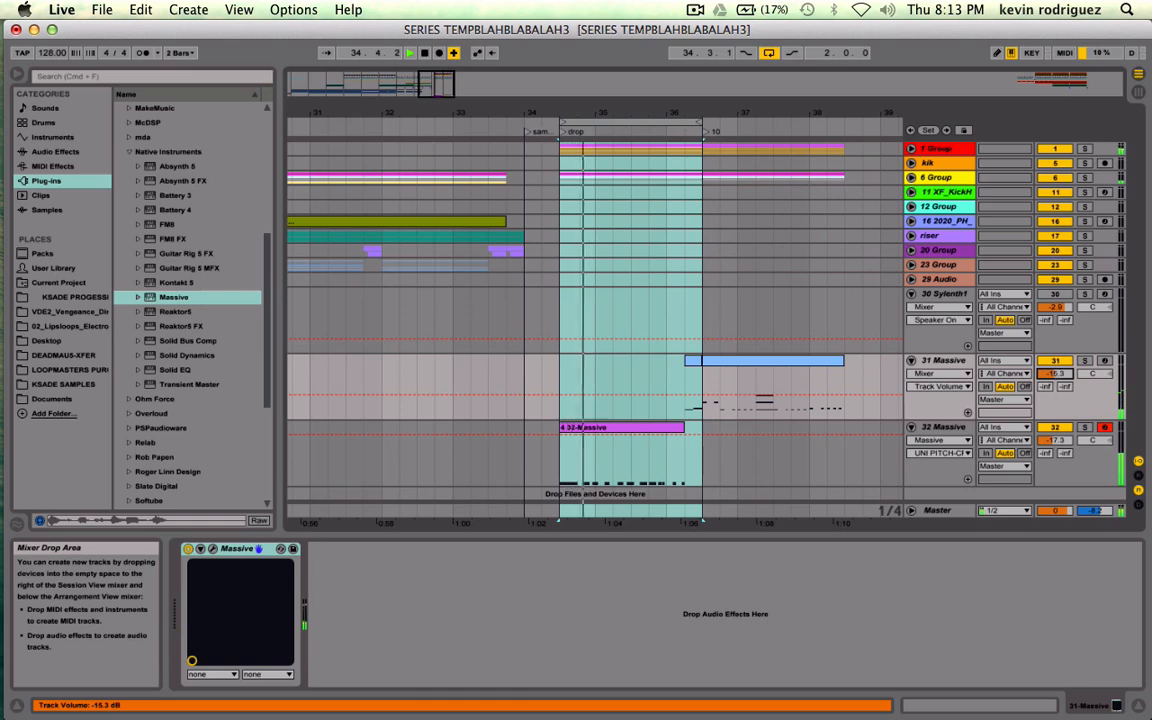
pyautogui.moveTo(1060, 373); pyautogui.dragTo(1058, 371)
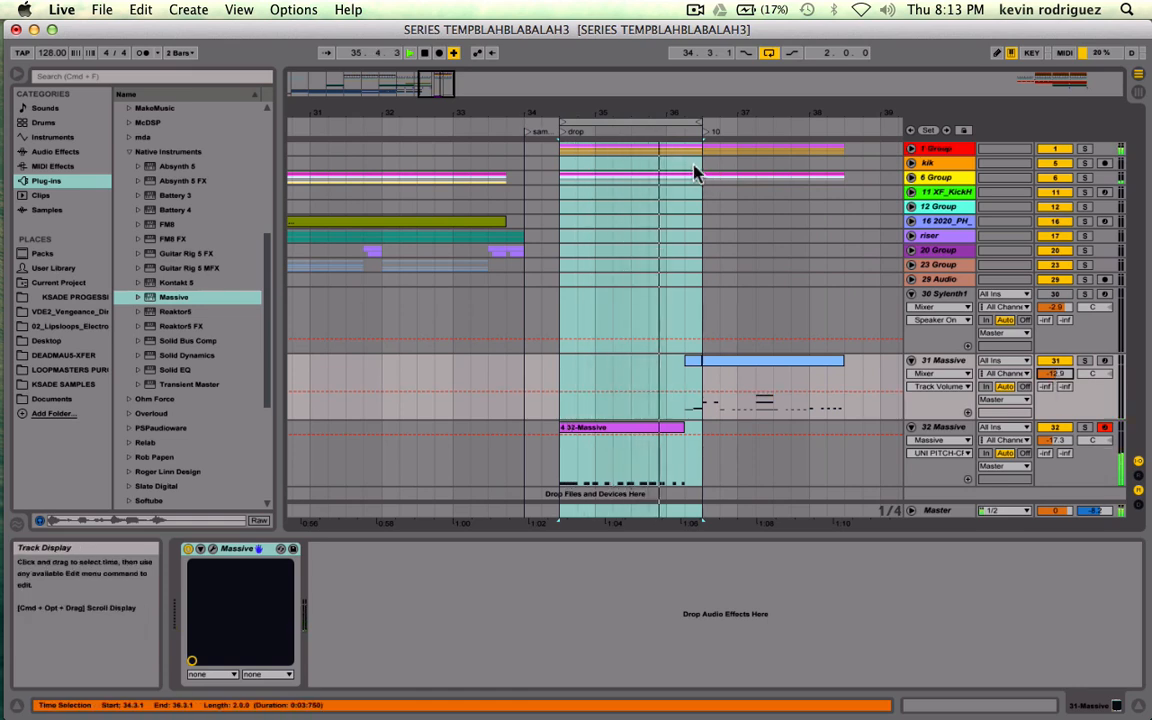
# - Remove the beat from 36.2.1 to 36.3.1 on the 1 Group and kik tracks and stop playback
pyautogui.click(688, 163)
pyautogui.moveTo(688, 163); pyautogui.dragTo(700, 150)
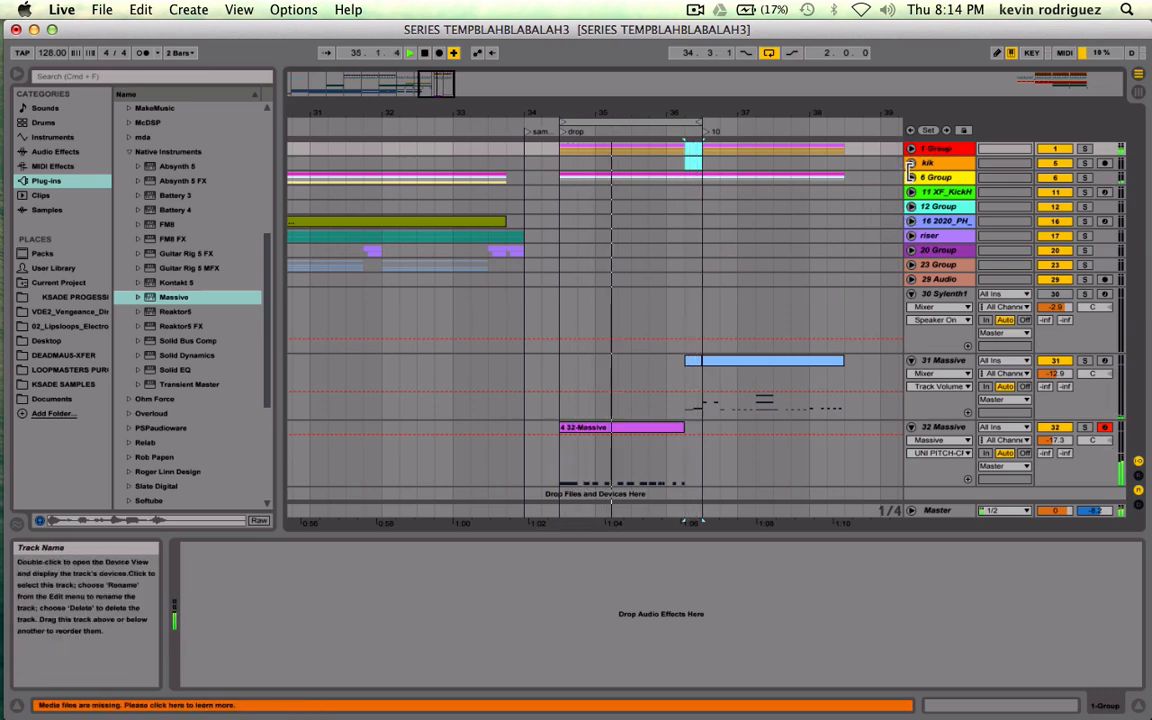
pyautogui.press('space')
# - Copy the reversed 28-Audio clip from the song's first bar on the 29 Audio track to 36.1.1 on the same track
pyautogui.click(912, 178)
pyautogui.hscroll(-10, 596, 276)
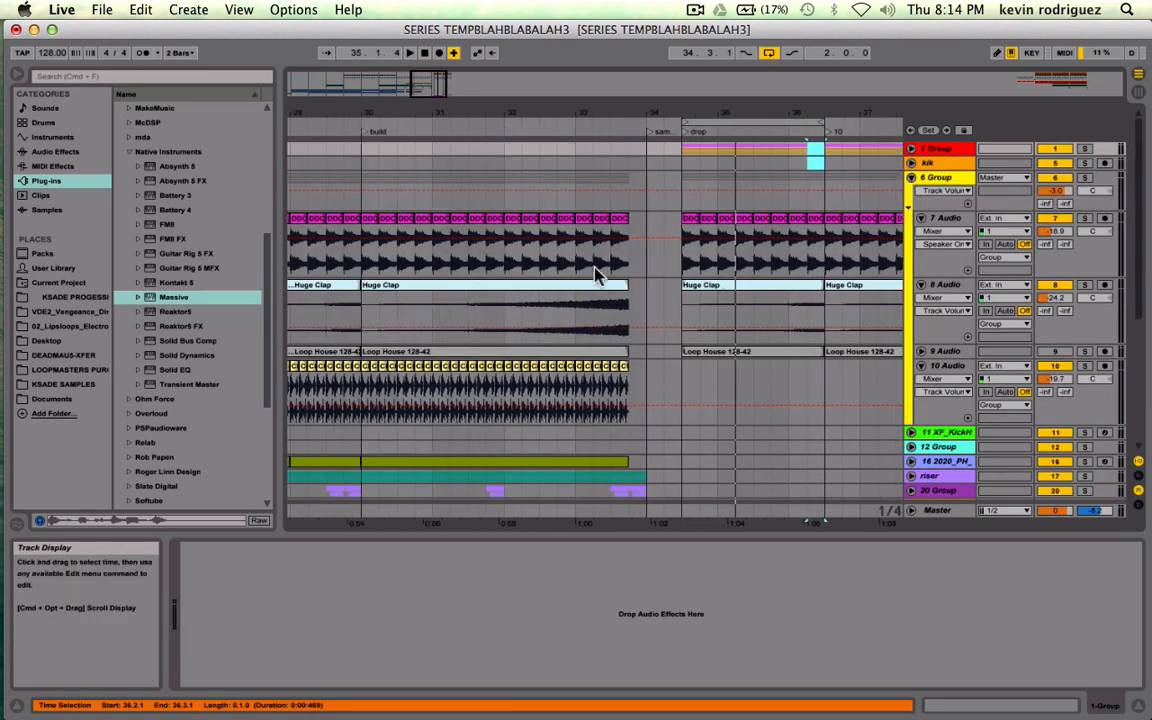
pyautogui.scroll(-5, 596, 276)
pyautogui.hscroll(-10, 596, 276)
pyautogui.scroll(-5, 596, 276)
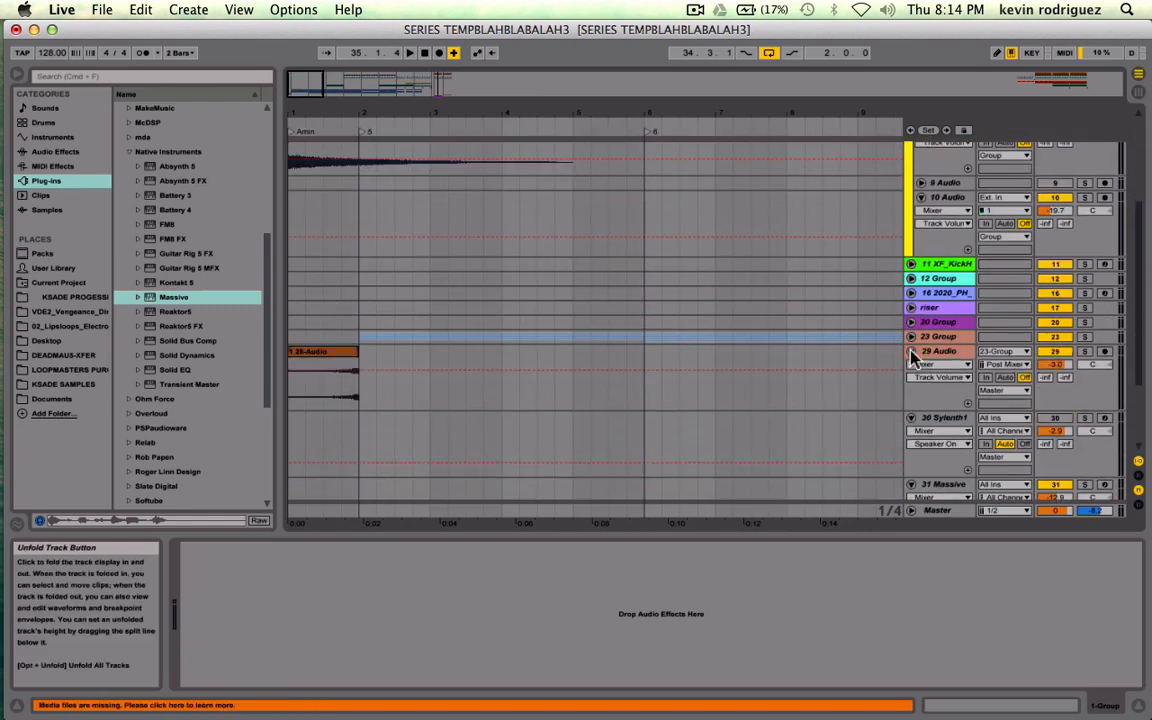
pyautogui.scroll(3, 398, 276)
pyautogui.scroll(-3, 398, 276)
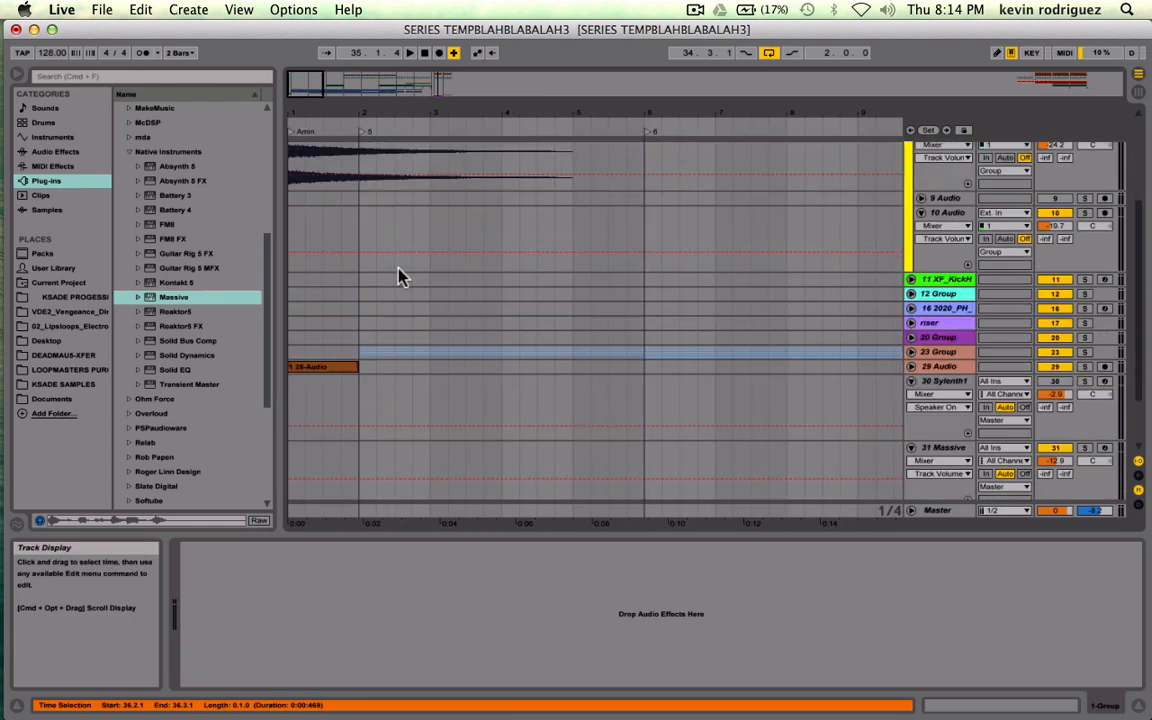
pyautogui.click(308, 368)
pyautogui.hscroll(5, 308, 370)
pyautogui.hscroll(15, 308, 372)
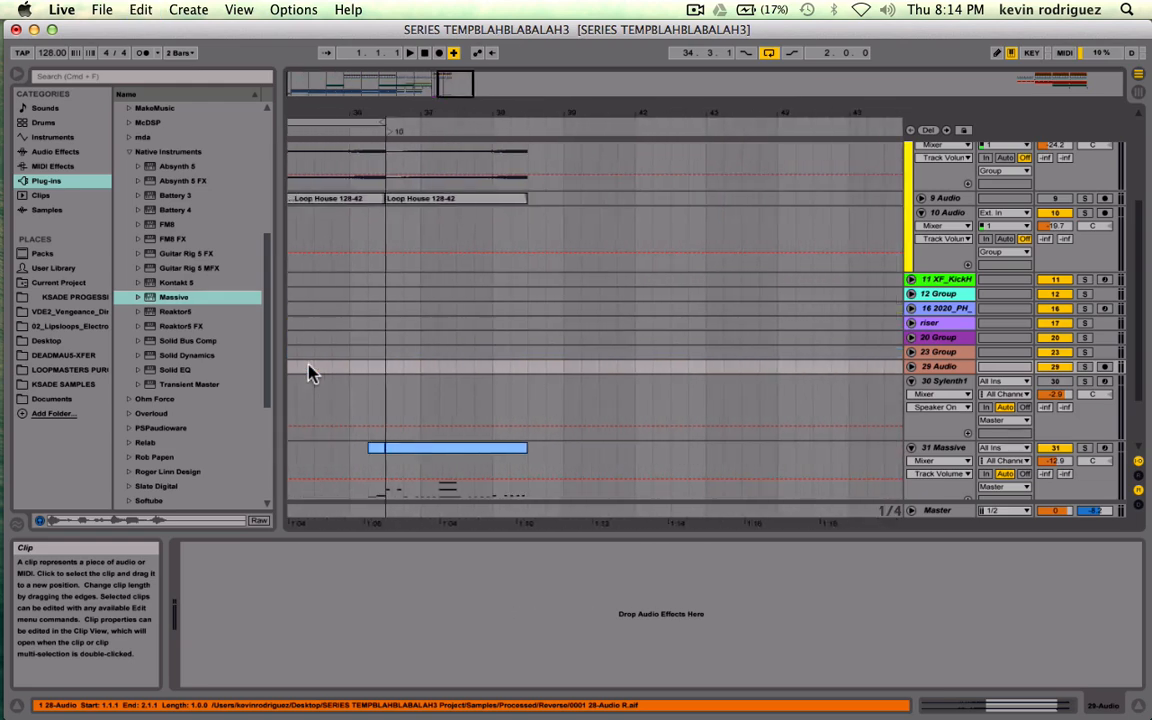
pyautogui.scroll(-3, 308, 372)
pyautogui.click(596, 310)
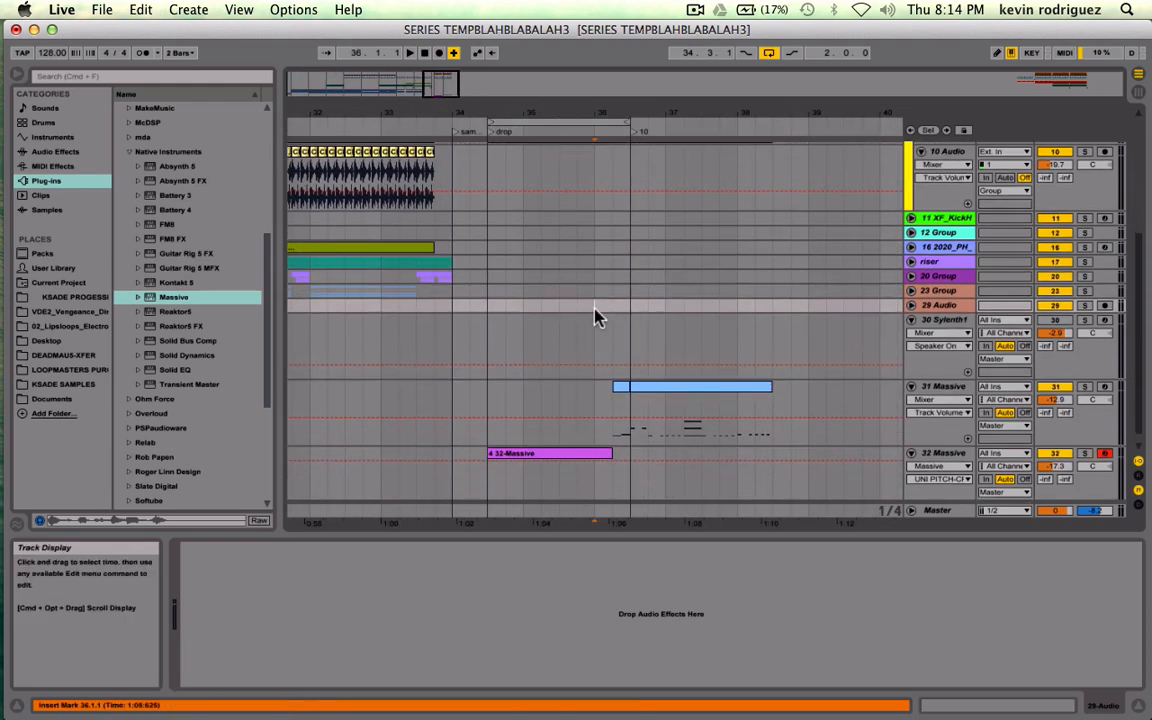
pyautogui.press('super+v')
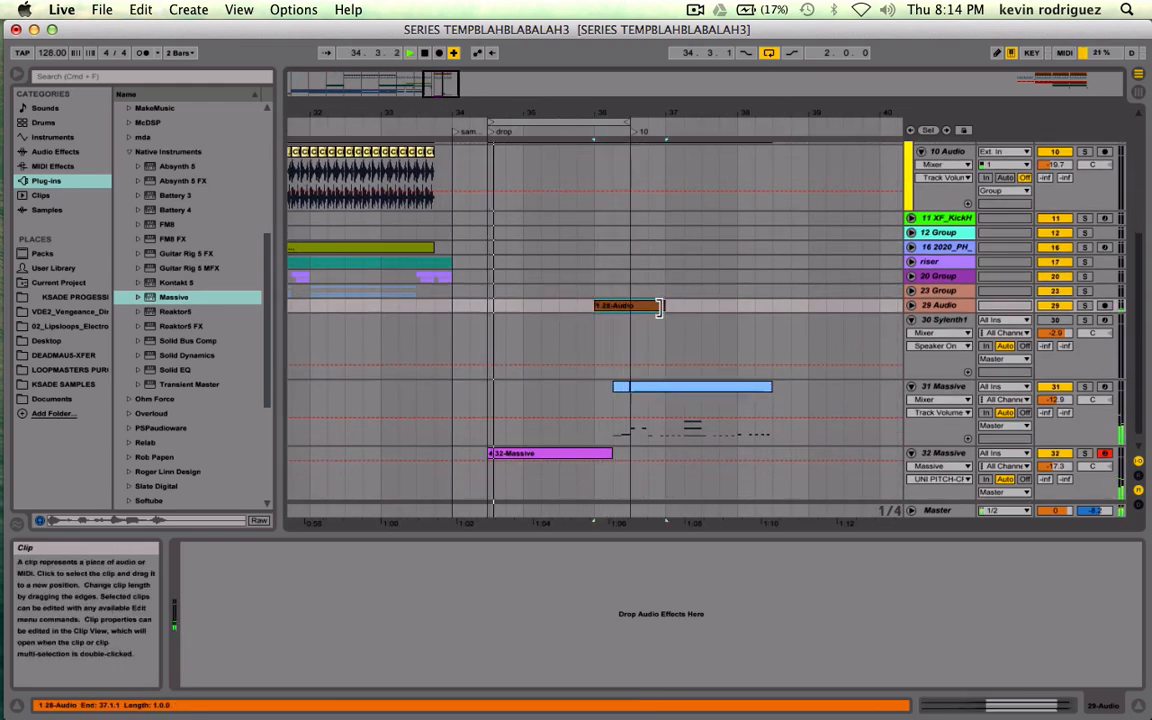
# - Shorten the pasted 28-Audio clip to end at 36.3.1 and unfold the 29 Audio track
pyautogui.click(656, 307)
pyautogui.click(637, 307)
pyautogui.moveTo(637, 308); pyautogui.dragTo(591, 306)
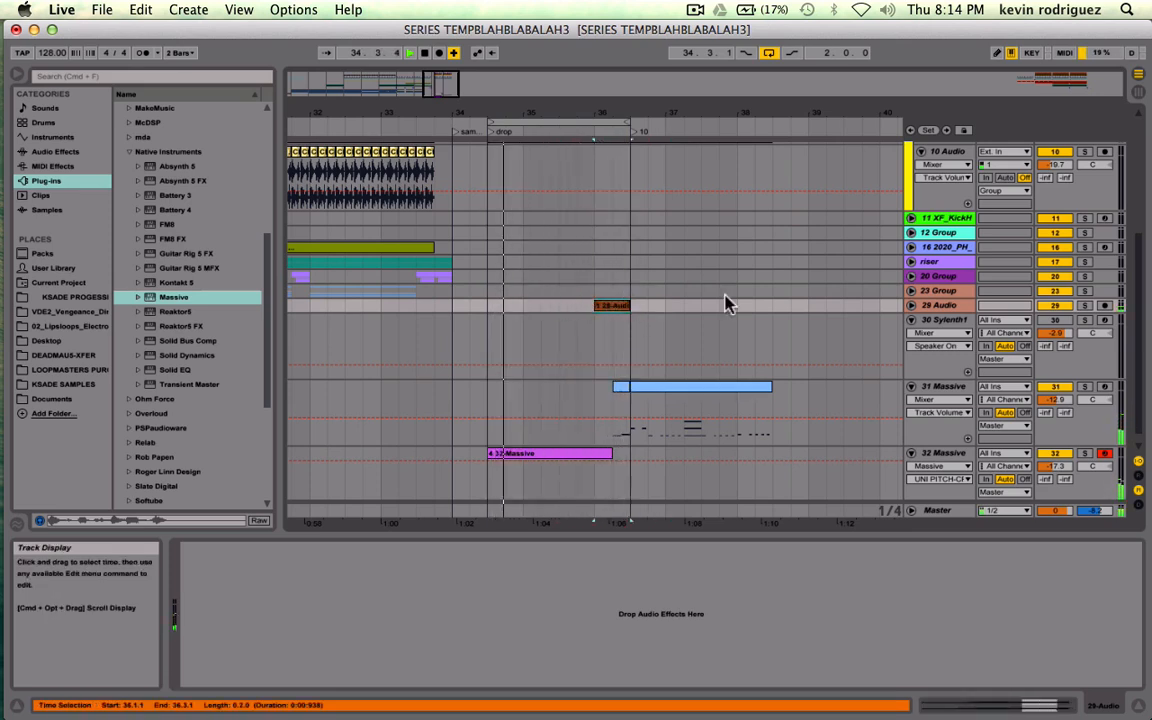
pyautogui.click(910, 305)
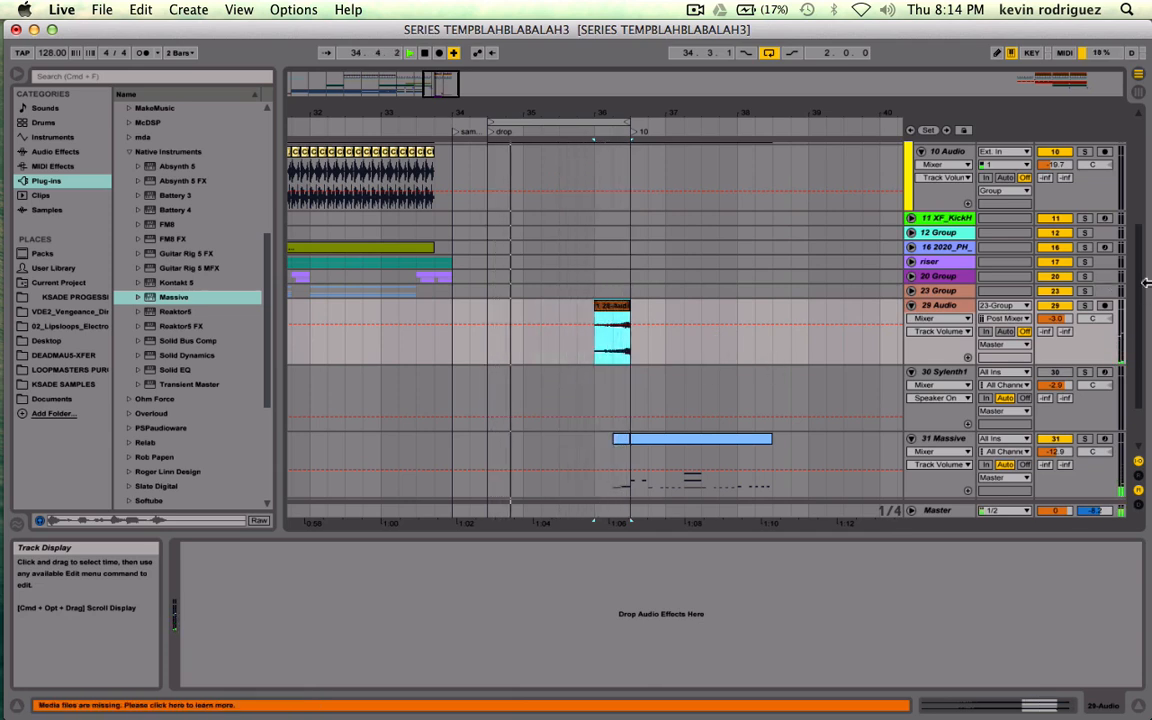
# - Audition the shortened 28-Audio clip at 36.1.1 with the 29 Audio track soloed, and unsolo the track when done
pyautogui.click(1085, 305)
pyautogui.click(599, 347)
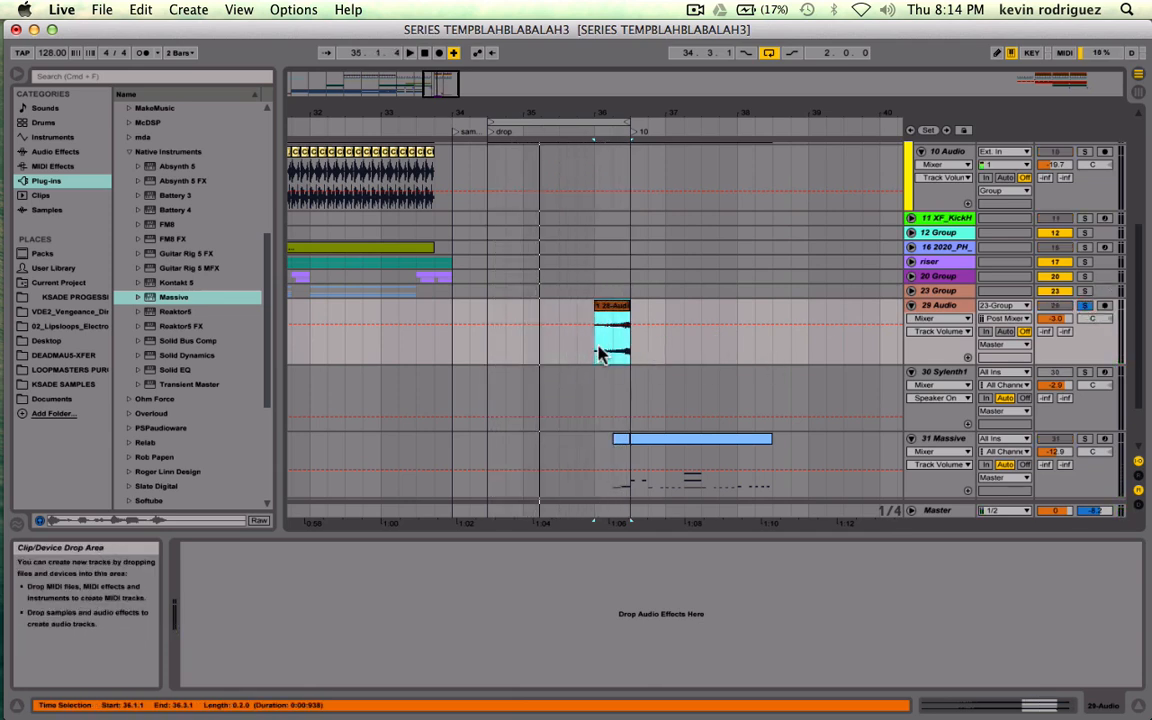
pyautogui.click(599, 352)
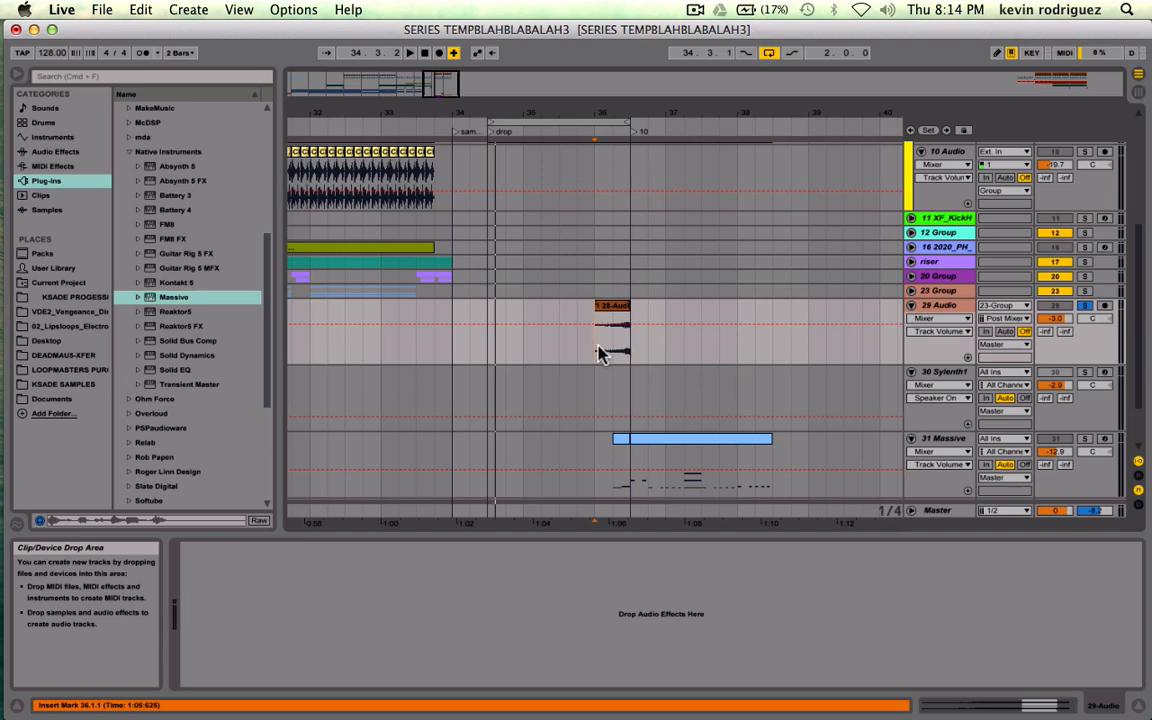
pyautogui.click(1085, 305)
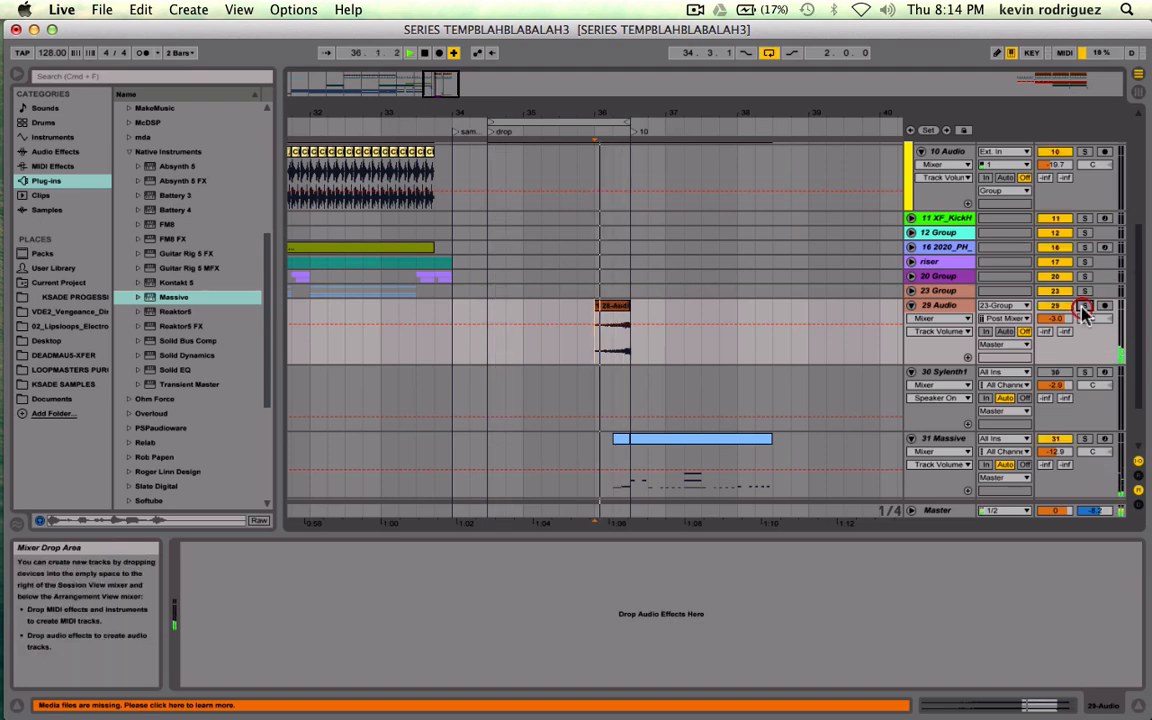
# - Try removing the 36.1.1 beat on 1 Group and the splash clips from 36.1.1 to 36.3.1 on 7 Audio, and undo both removals
pyautogui.scroll(5, 666, 316)
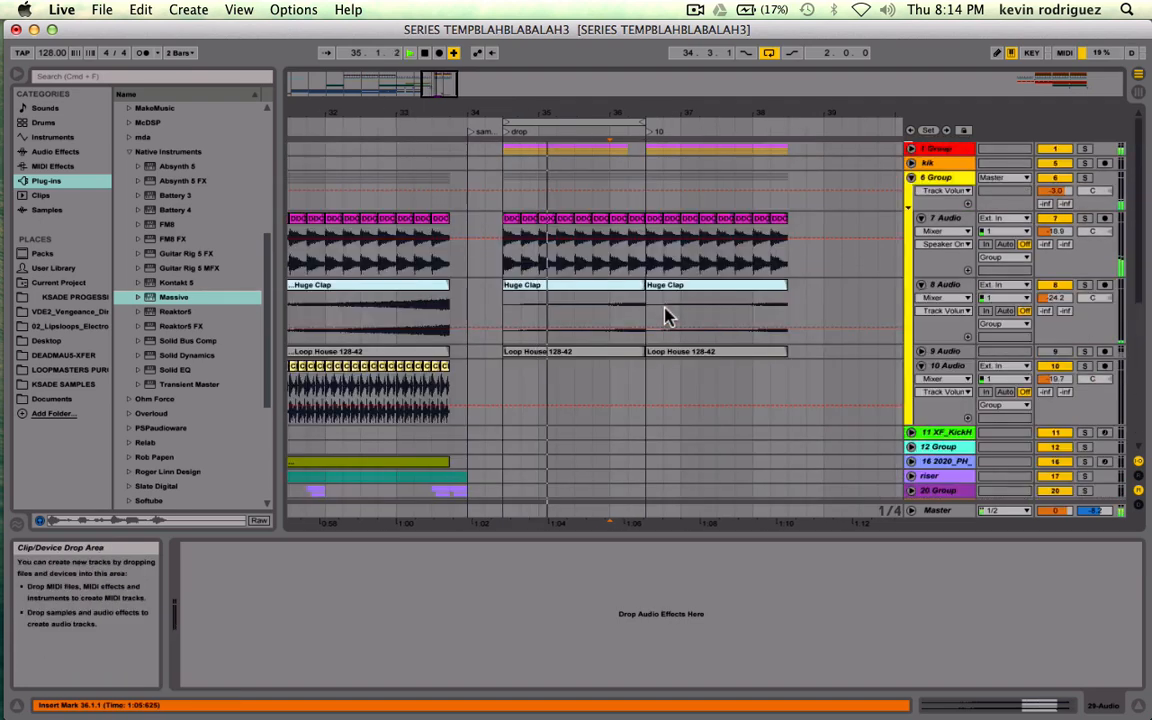
pyautogui.scroll(-2, 668, 316)
pyautogui.scroll(-3, 666, 316)
pyautogui.scroll(4, 664, 316)
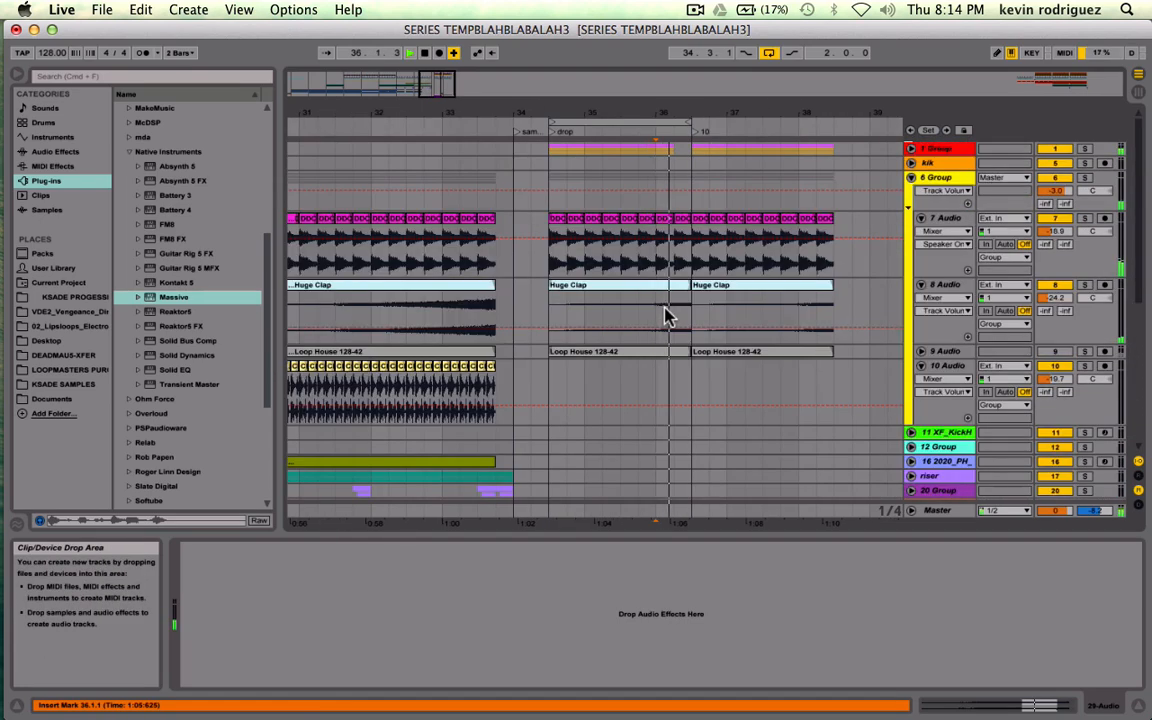
pyautogui.click(658, 152)
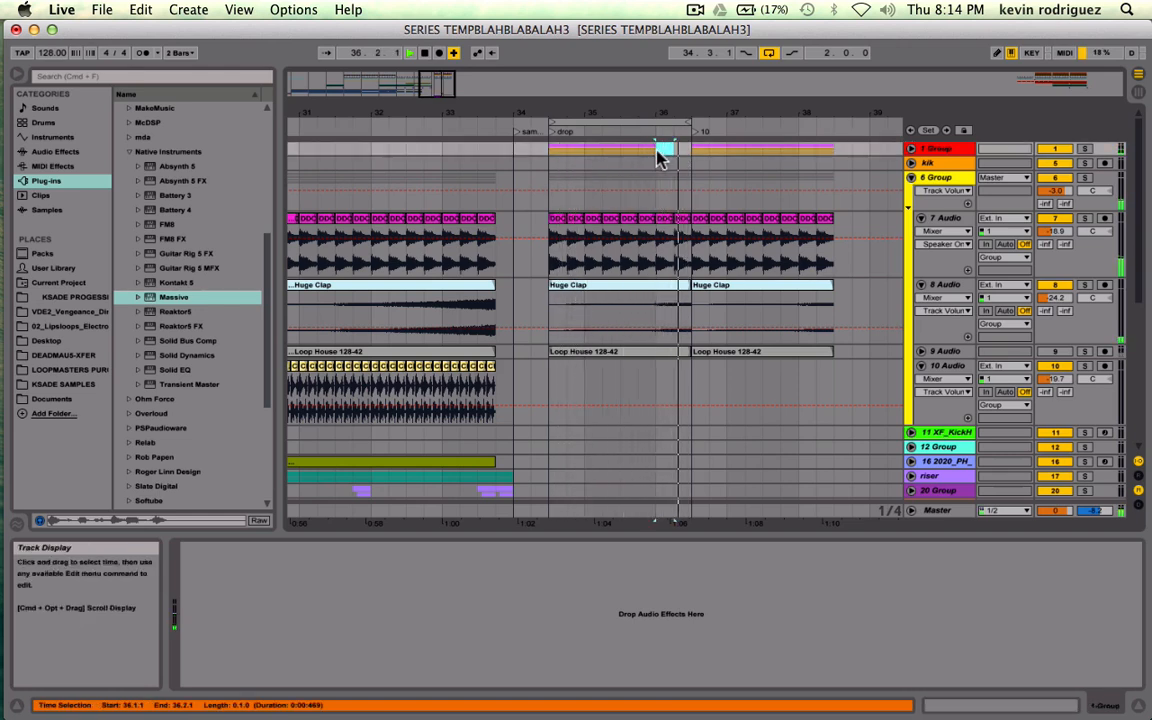
pyautogui.click(663, 222)
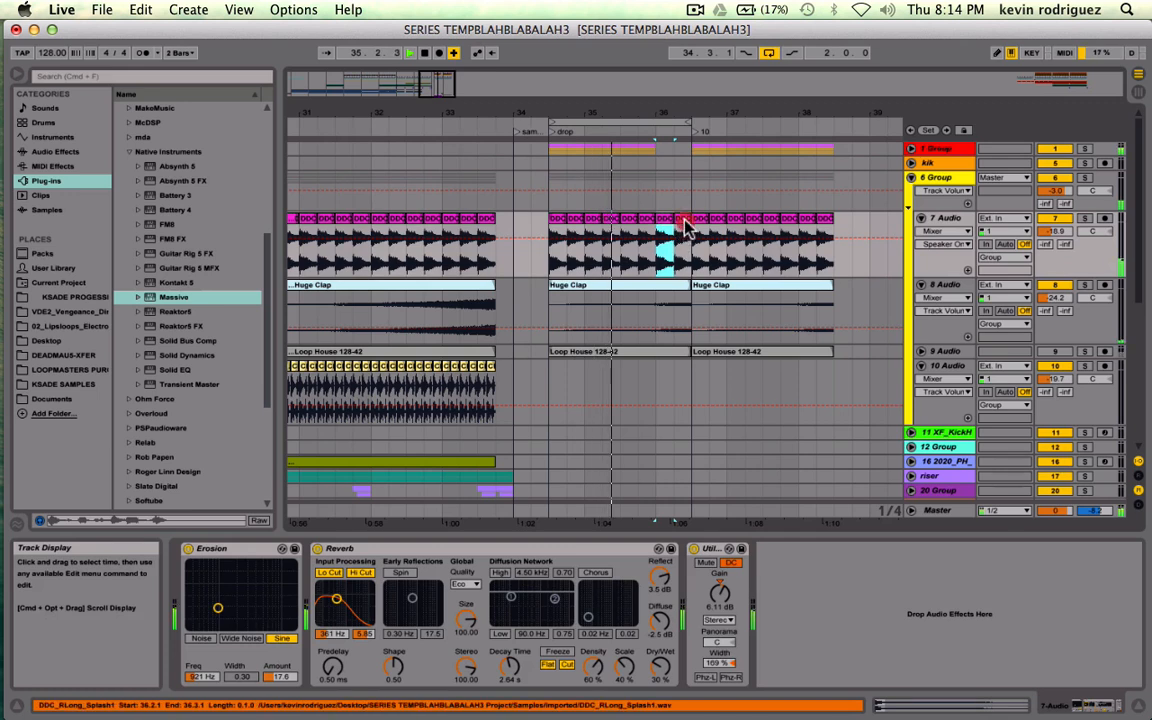
pyautogui.keyDown('shift'); pyautogui.click(685, 228); pyautogui.keyUp('shift')
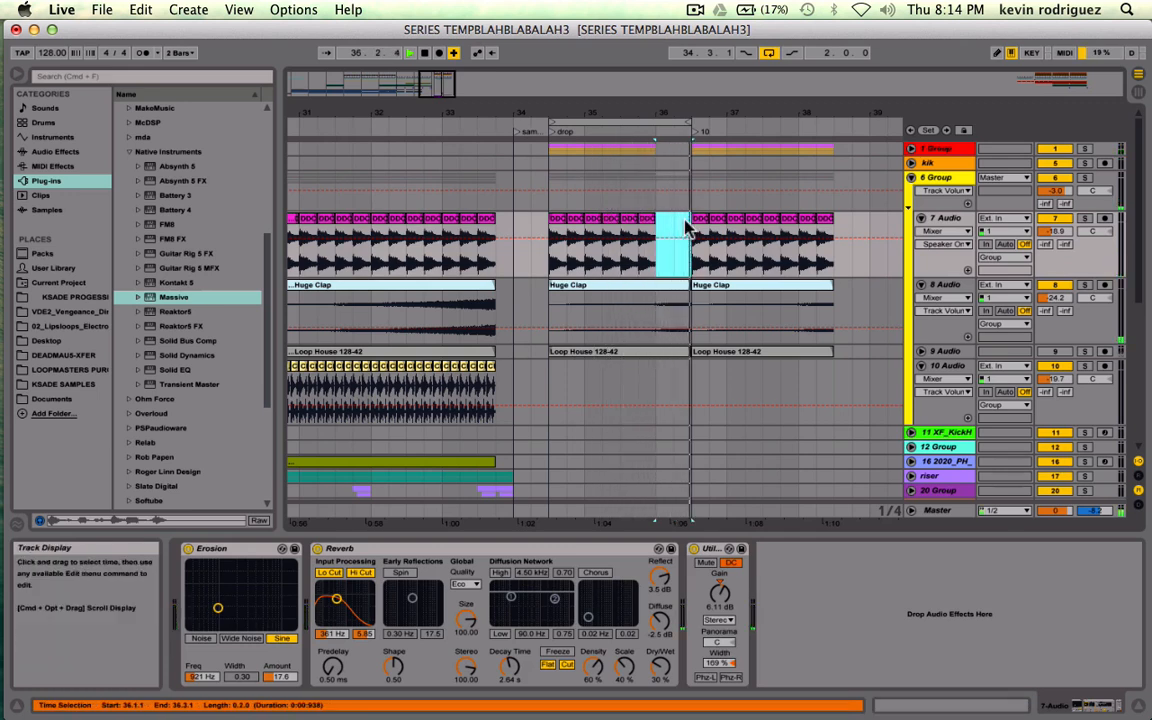
pyautogui.press('super+z')
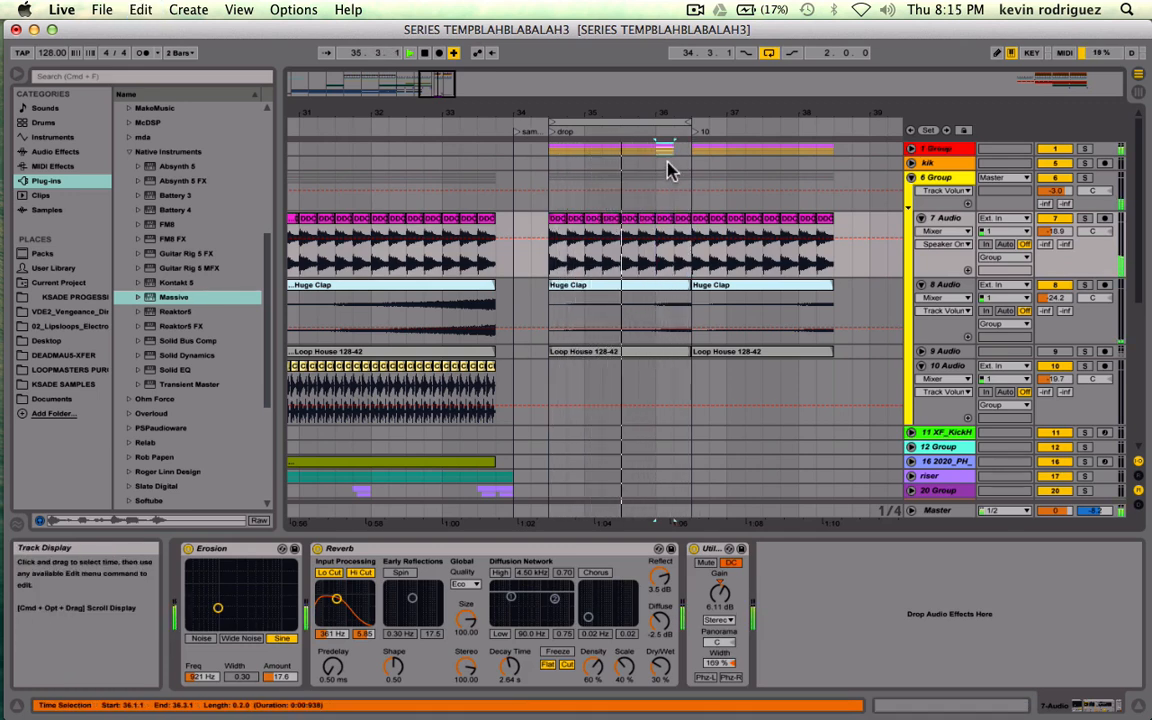
# - Reverse the DDC_RLong_Splash1 clip from 36.2.1 to 36.3.1 on the 7 Audio track
pyautogui.click(663, 222)
pyautogui.moveTo(667, 225); pyautogui.dragTo(685, 225)
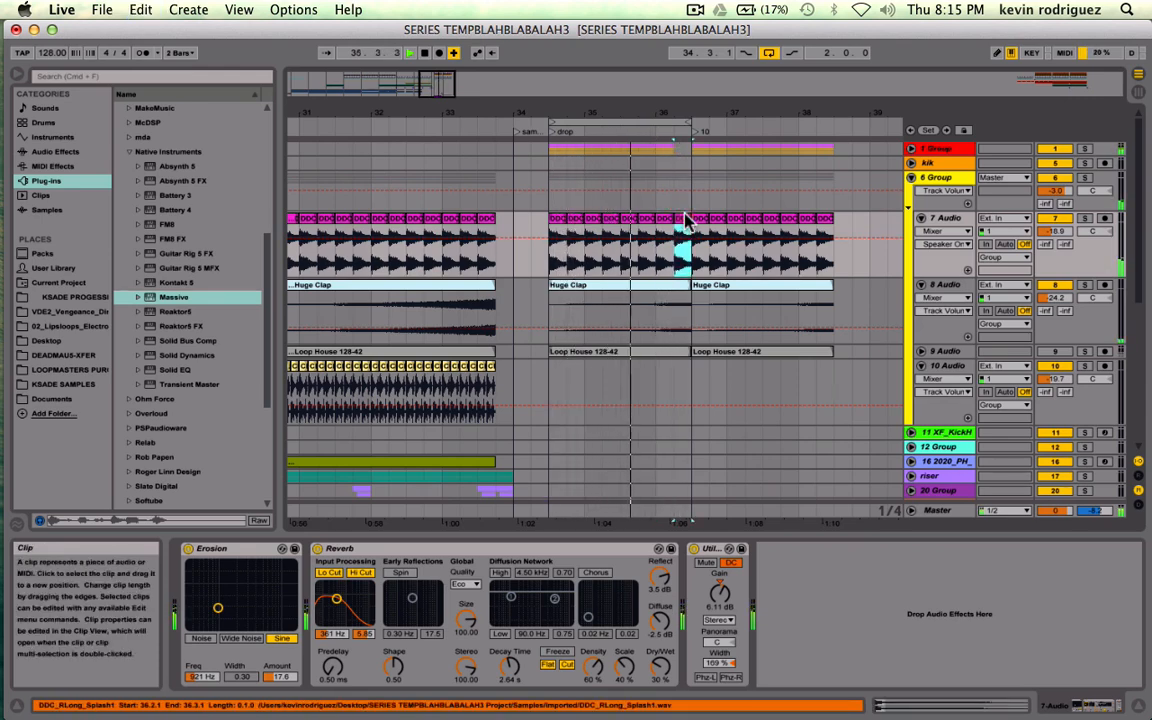
pyautogui.hotkey('shift', 'Tab')
pyautogui.click(296, 589)
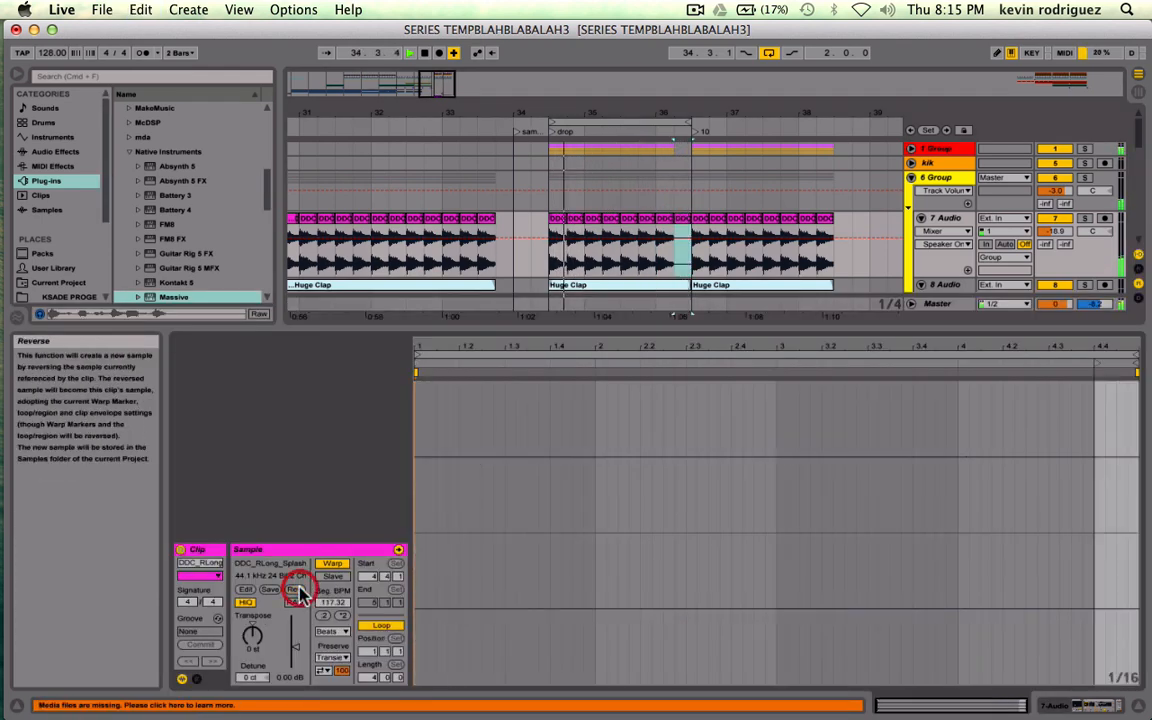
pyautogui.hotkey('shift', 'Tab')
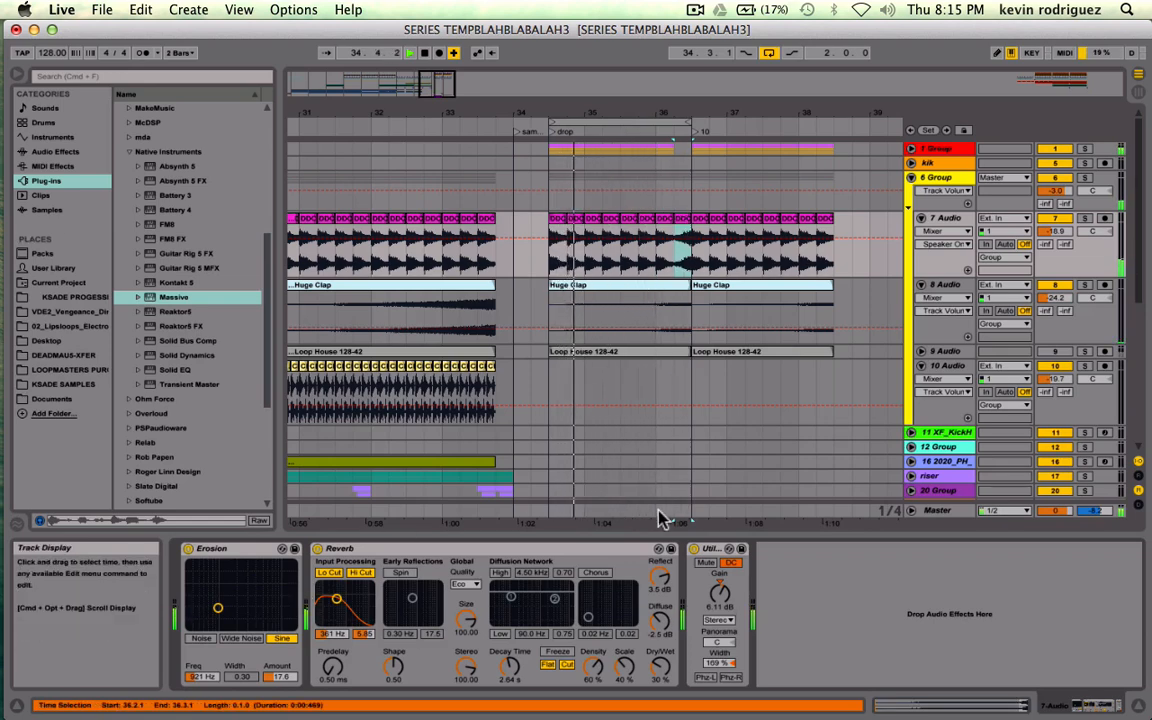
# - Fold the 6 Group track and stop playback
pyautogui.click(911, 178)
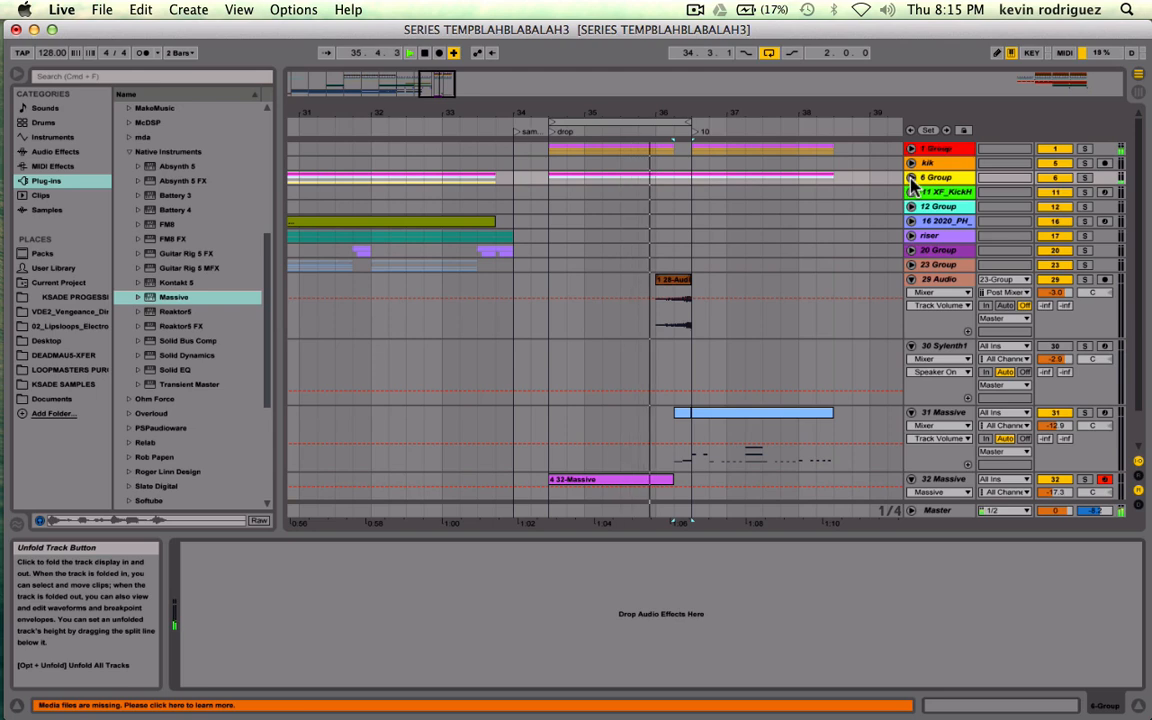
pyautogui.click(605, 309)
pyautogui.scroll(-2, 607, 309)
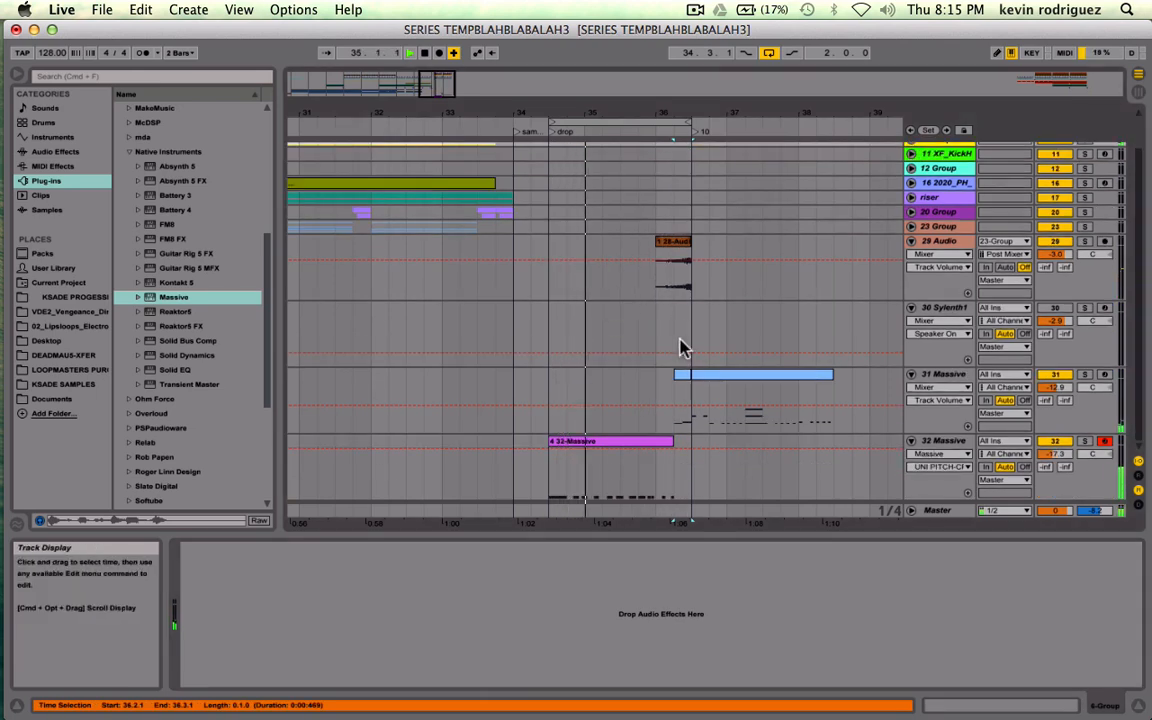
pyautogui.press('space')
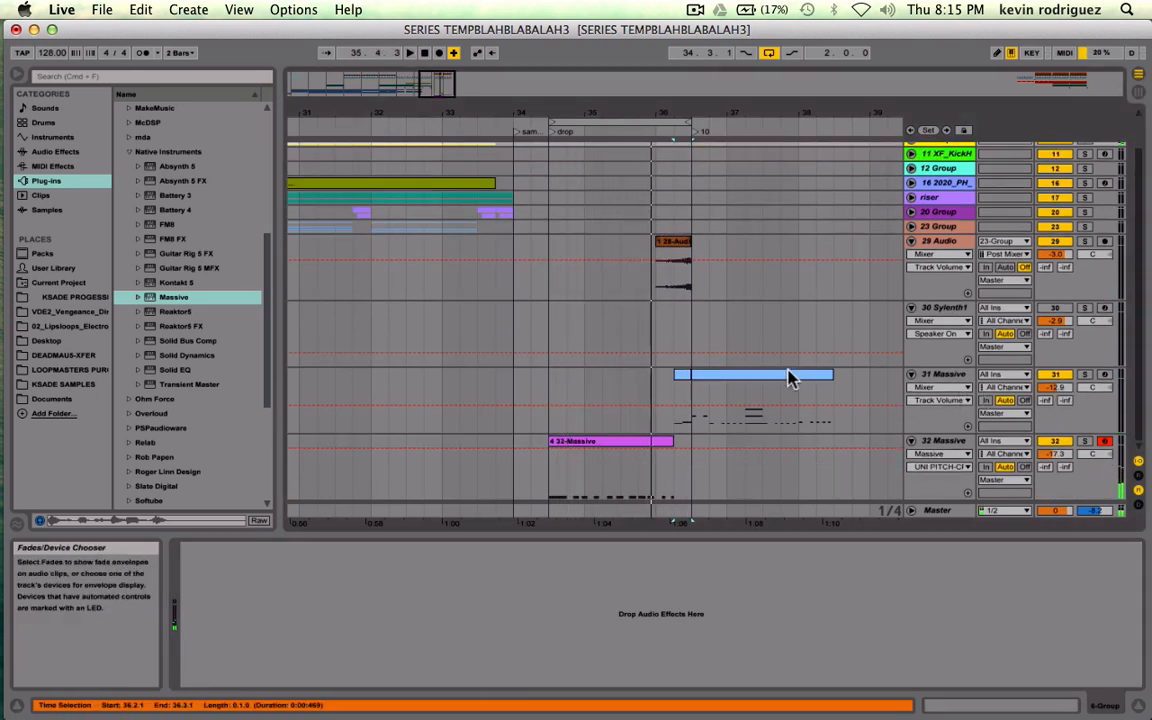
# - Open the 31 Massive clip at 36.2.1 and transpose its two notes up an octave to E3 and F3
pyautogui.doubleClick(685, 375)
pyautogui.moveTo(569, 563); pyautogui.dragTo(617, 612)
pyautogui.hotkey('shift', 'Up')
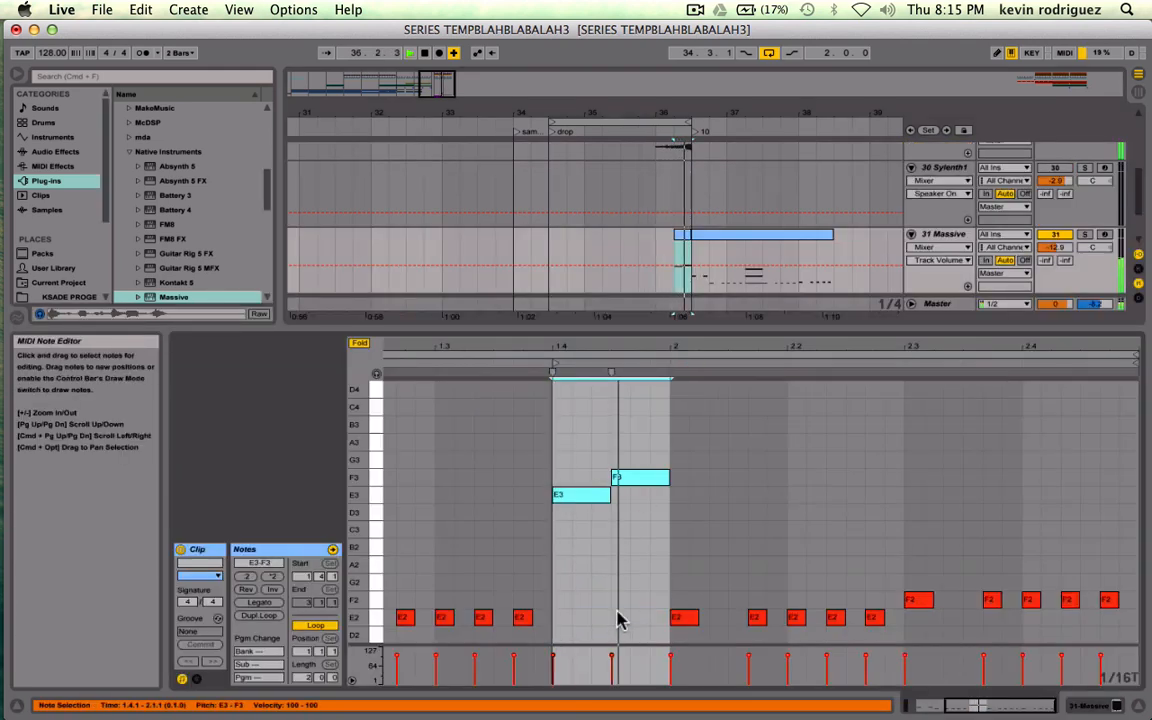
# - Shorten the E3 and F3 notes and fill the gaps after them with short notes on E3 and B2
pyautogui.moveTo(608, 495); pyautogui.dragTo(589, 495)
pyautogui.doubleClick(599, 495)
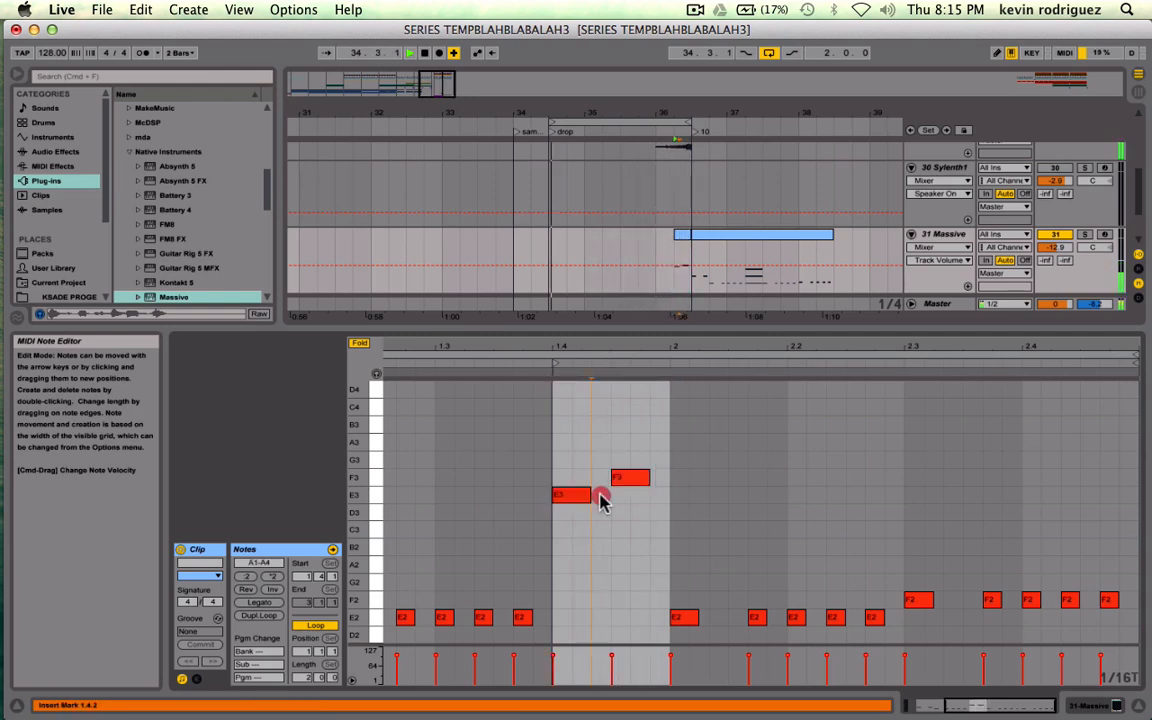
pyautogui.doubleClick(659, 461)
pyautogui.press('Down')
pyautogui.press('Down')
pyautogui.press('Down')
pyautogui.press('Down')
pyautogui.press('Down')
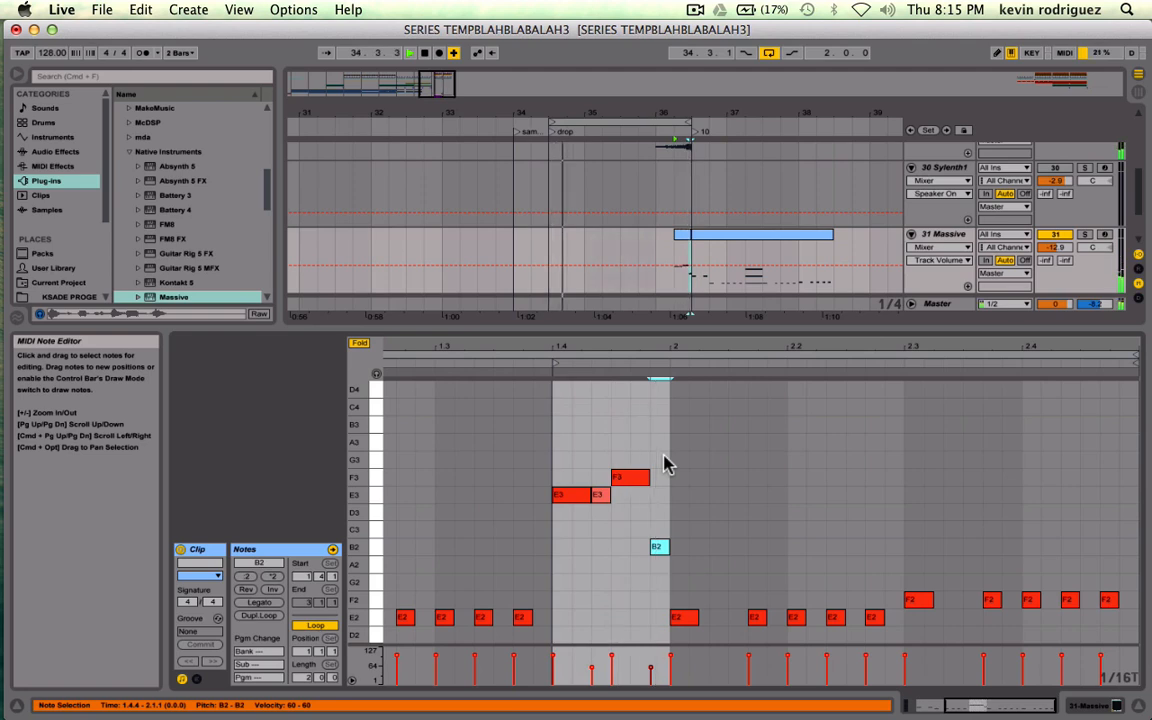
# - Lower the four notes from 1.4 to A2, A2, B2 and E2, and raise the short second note to D3
pyautogui.hscroll(-5, 668, 464)
pyautogui.hscroll(1, 668, 464)
pyautogui.hscroll(-1, 668, 464)
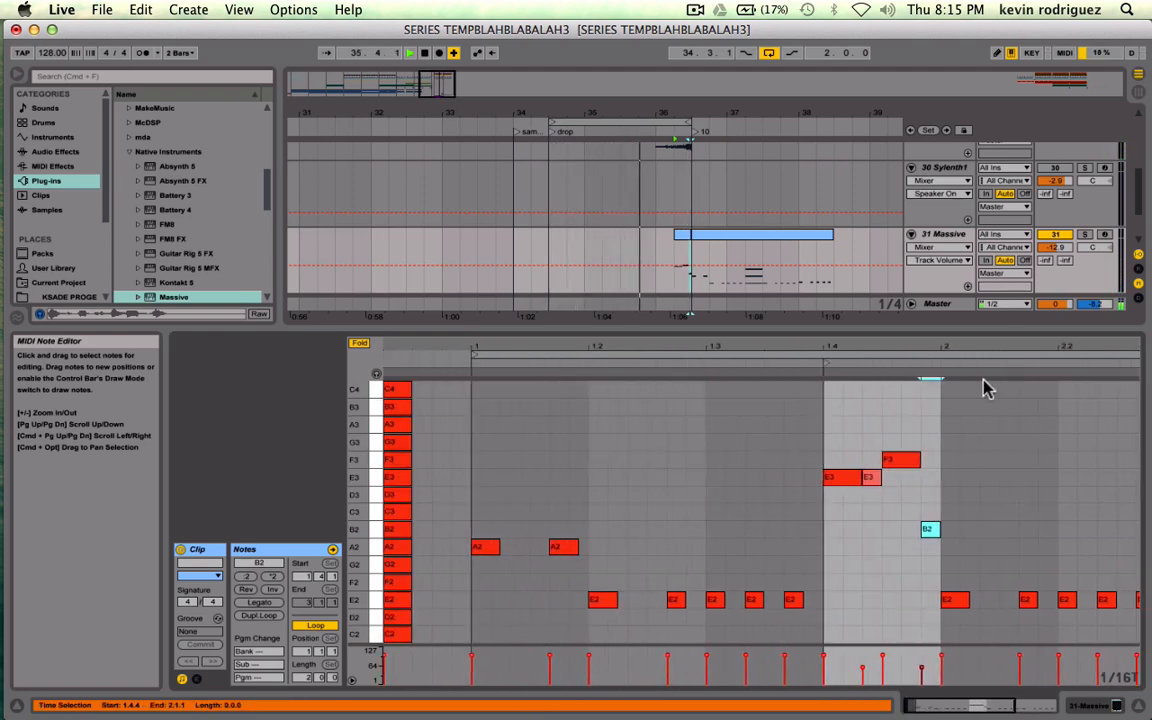
pyautogui.moveTo(851, 386); pyautogui.dragTo(938, 530)
pyautogui.press('Down')
pyautogui.press('Down')
pyautogui.press('Down')
pyautogui.press('Down')
pyautogui.press('Down')
pyautogui.press('Down')
pyautogui.press('Down')
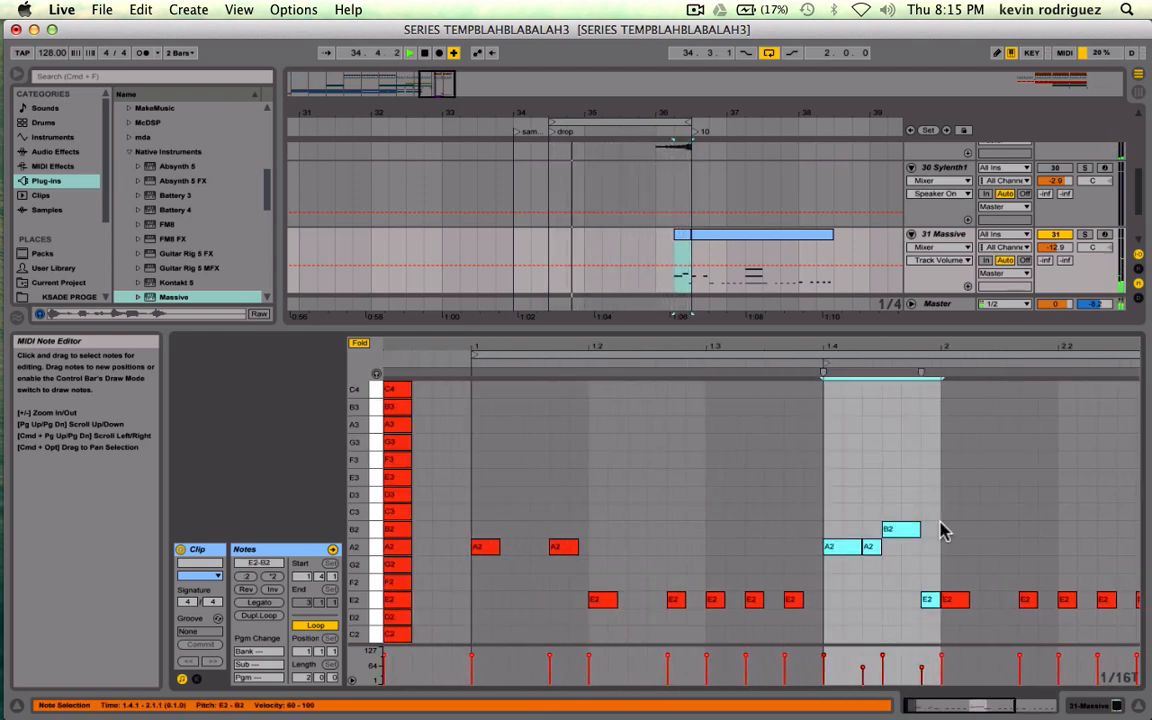
pyautogui.click(930, 570)
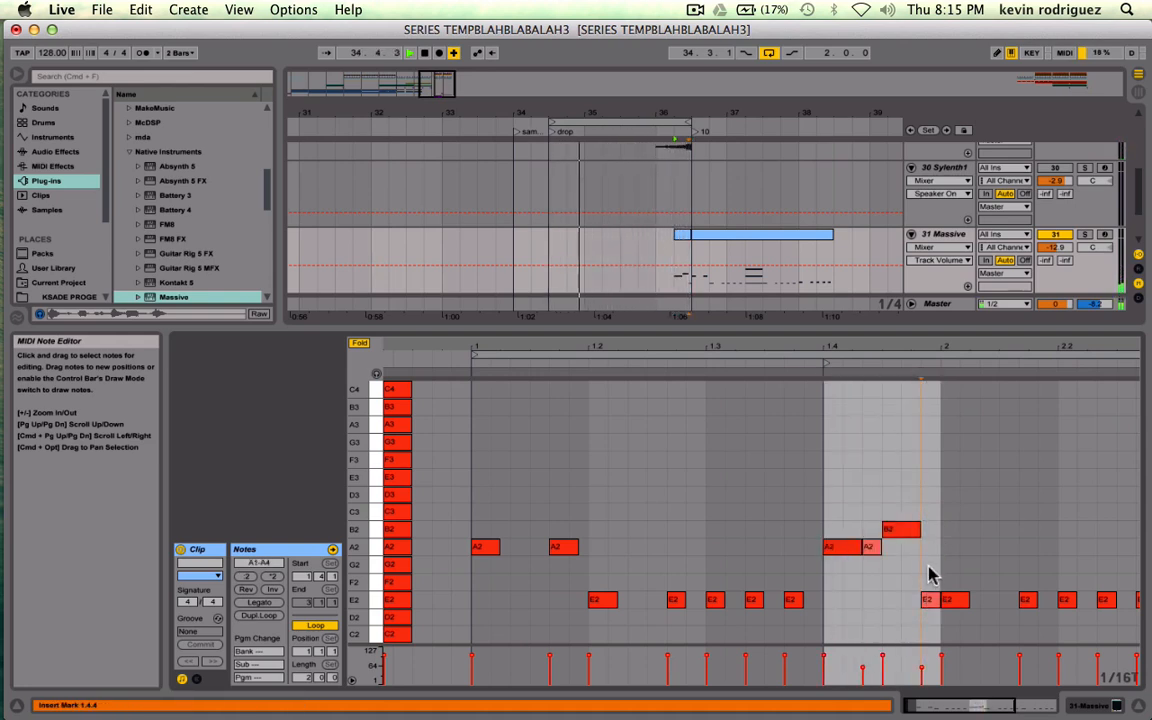
pyautogui.moveTo(872, 548); pyautogui.dragTo(877, 494)
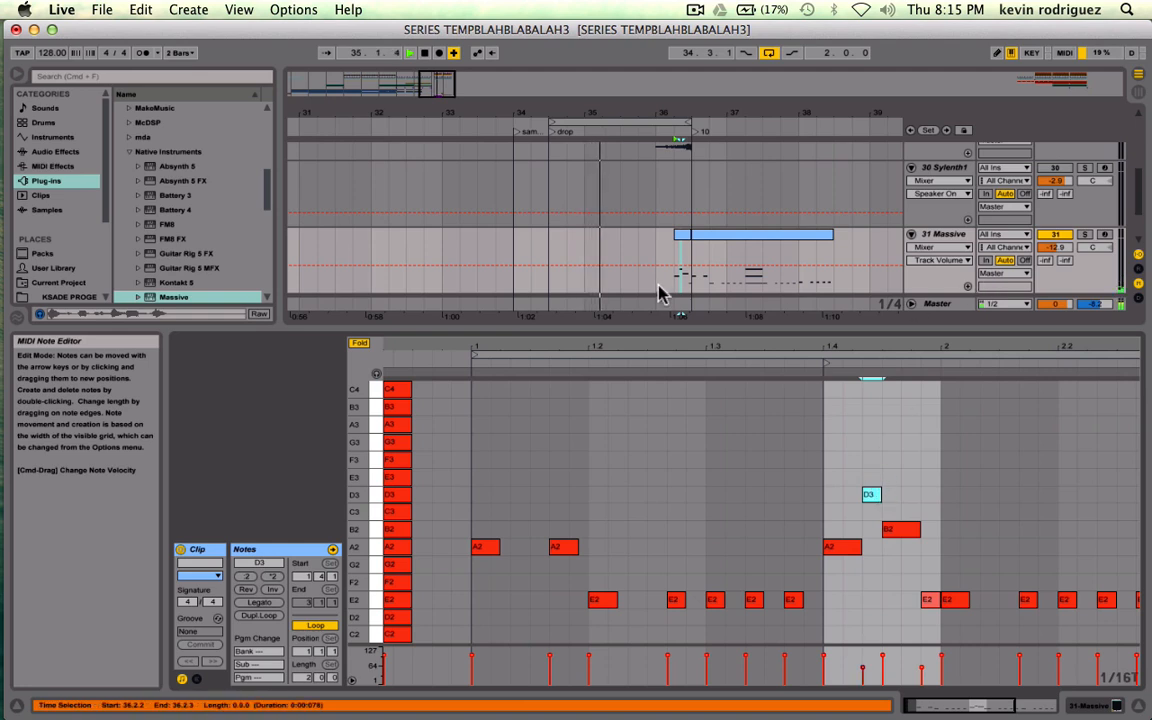
# - Solo the 31 Massive track and play it with the arrangement loop set from 36.1.1 to 36.3.1
pyautogui.click(679, 237)
pyautogui.press('super+l')
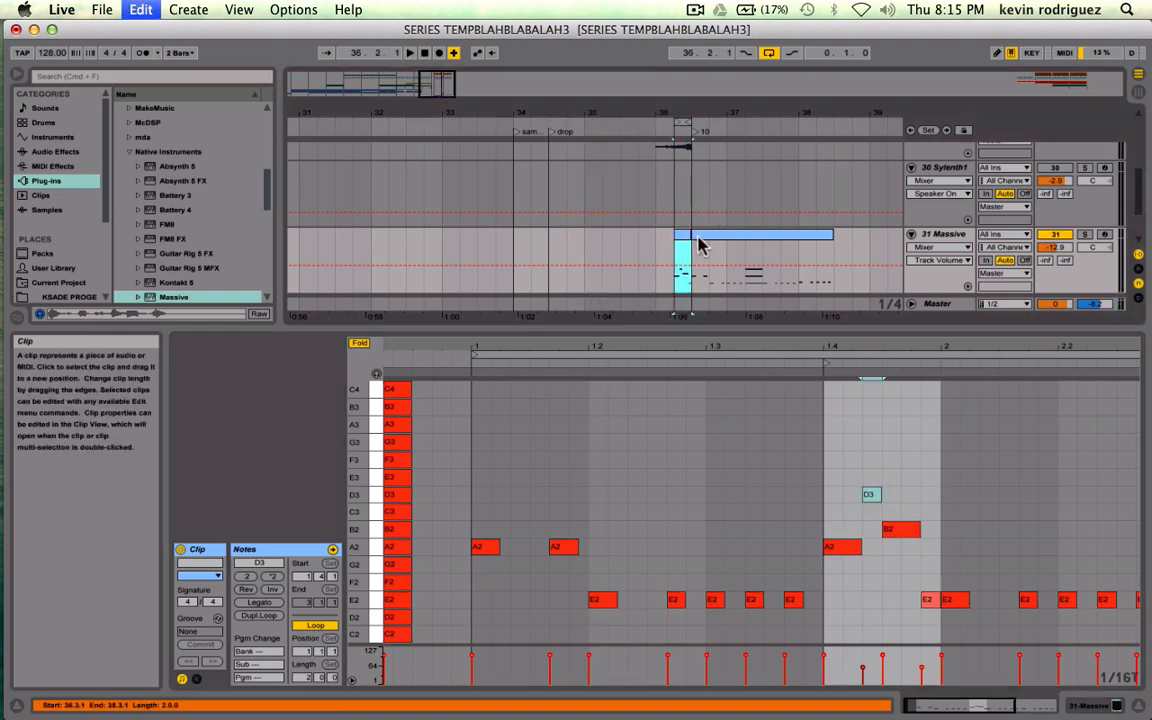
pyautogui.click(1087, 236)
pyautogui.press('space')
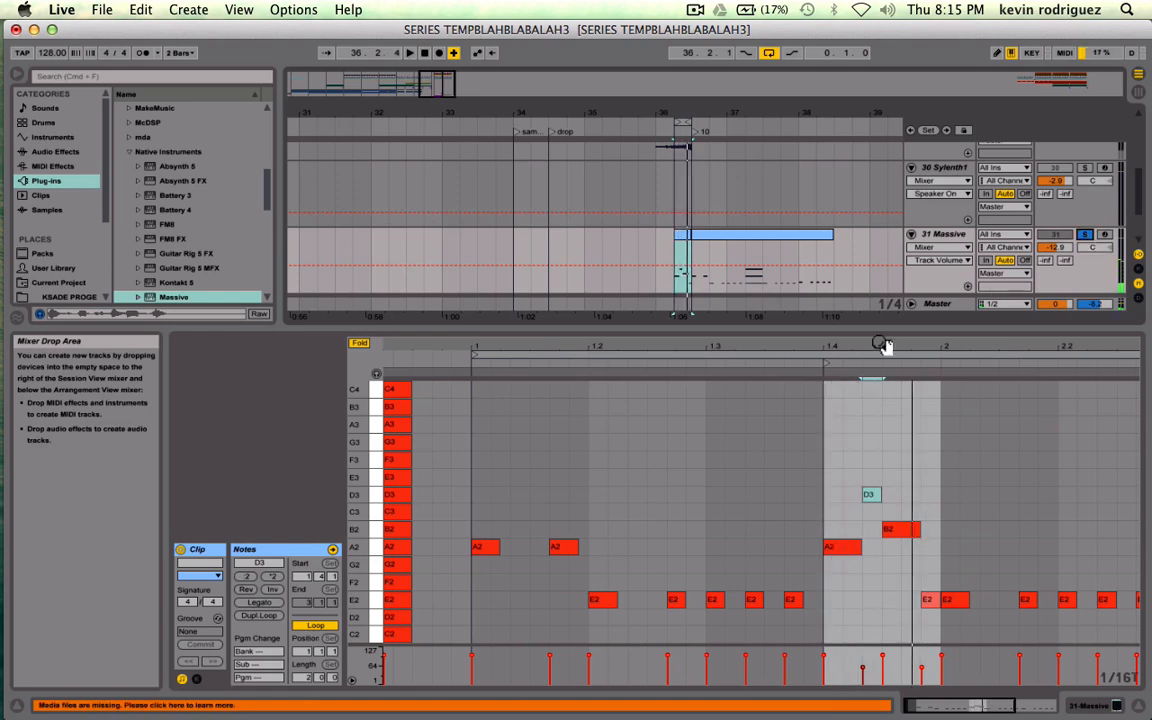
pyautogui.moveTo(681, 123); pyautogui.dragTo(658, 125)
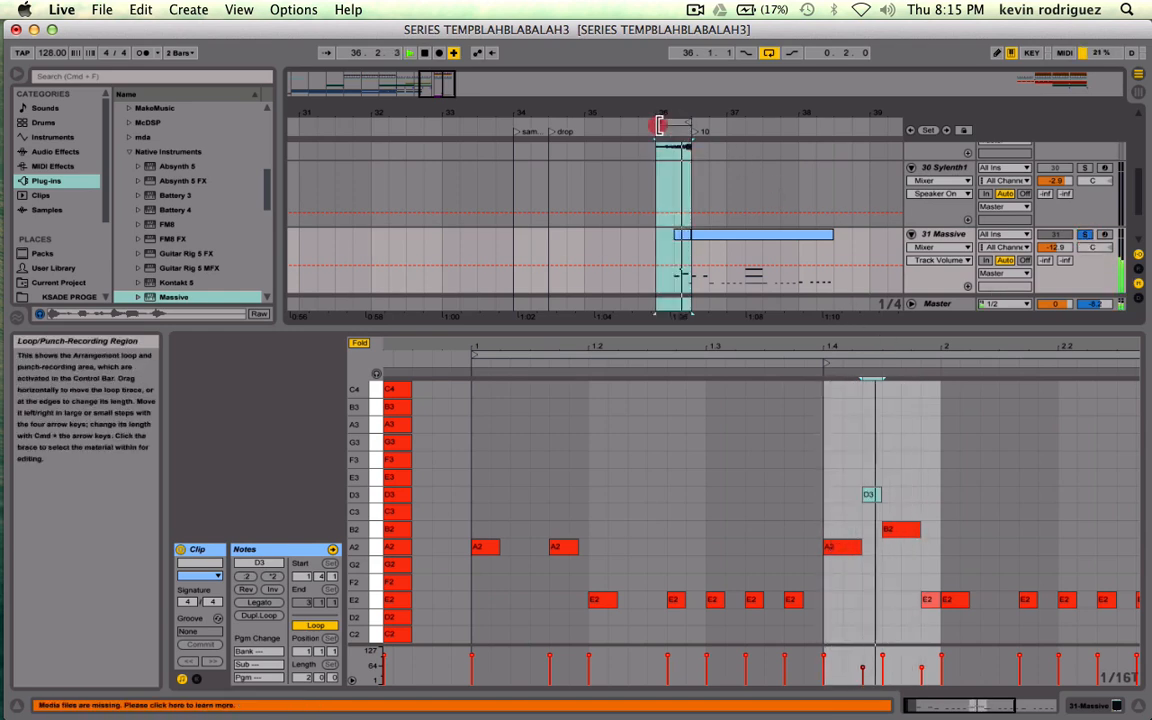
pyautogui.hotkey('shift', 'Tab')
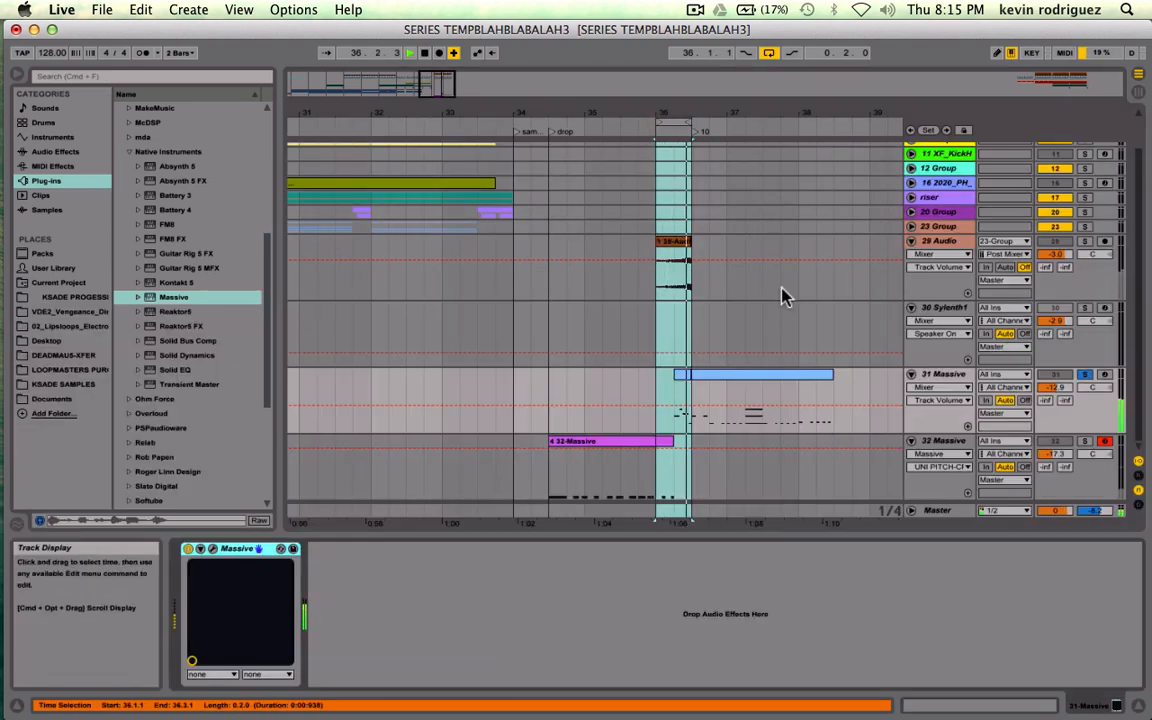
# - Try higher pitches for the short second note in the 31 Massive clip and bring it back to D3
pyautogui.doubleClick(681, 381)
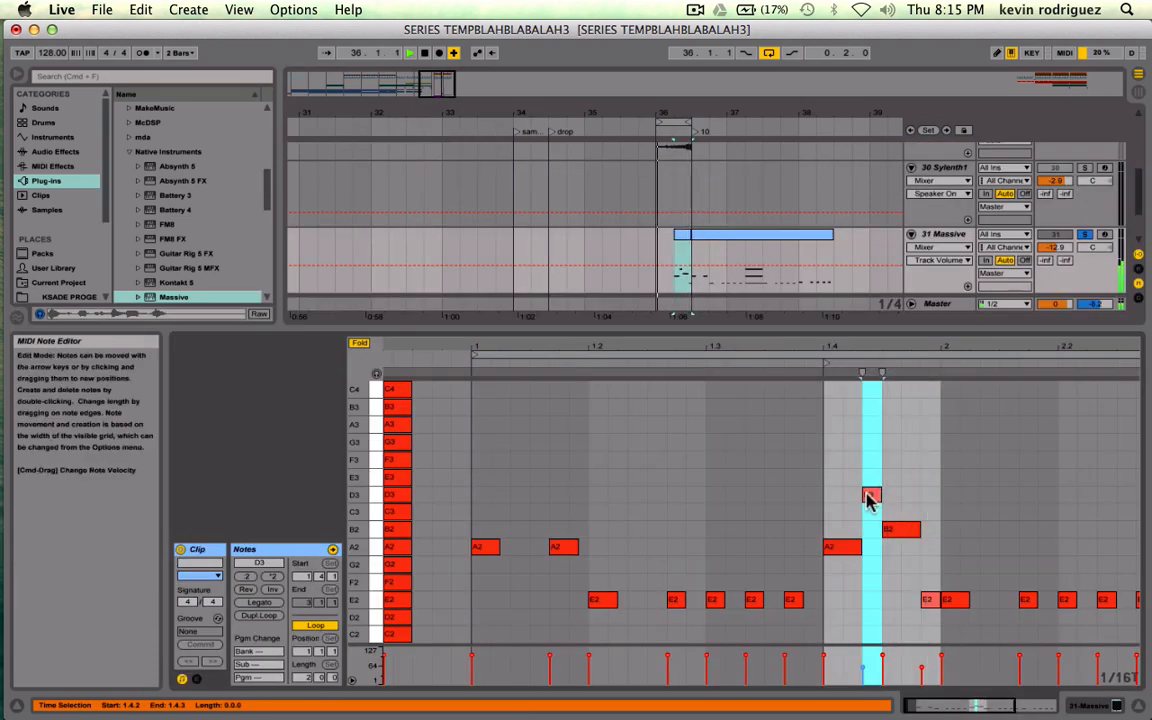
pyautogui.moveTo(871, 497); pyautogui.dragTo(867, 412)
pyautogui.press('Down')
pyautogui.press('Down')
pyautogui.press('Down')
pyautogui.press('Down')
pyautogui.press('Down')
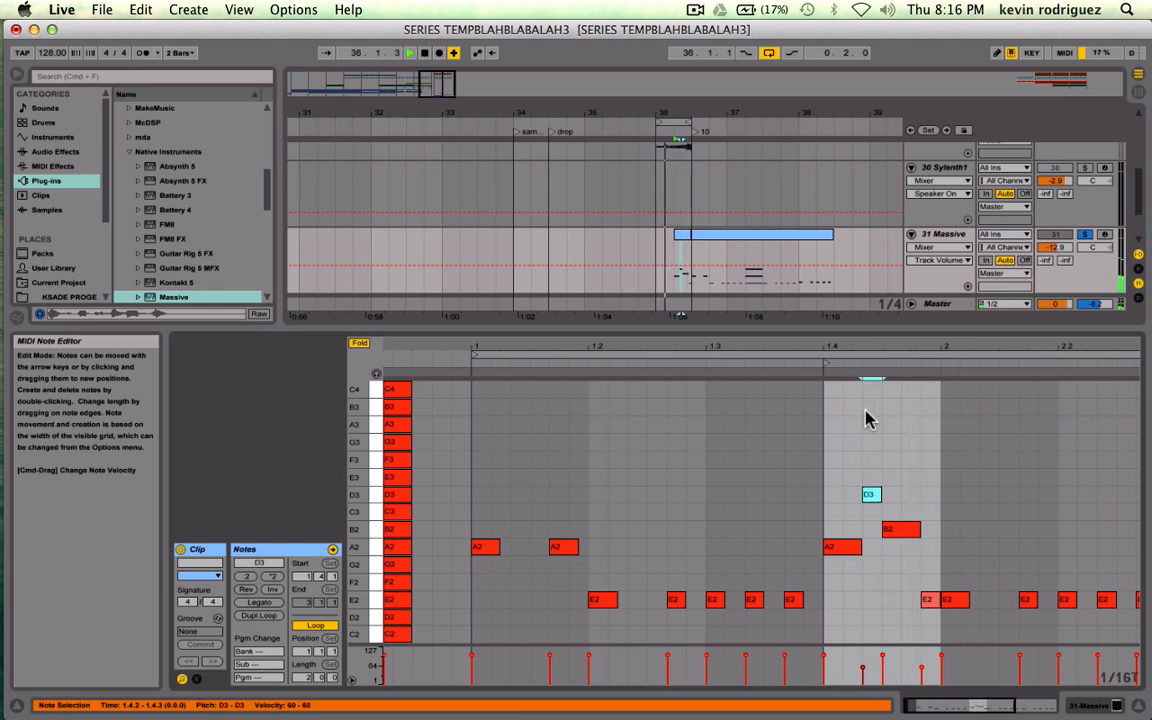
# - Shift the B2 note later to end at bar 2, and lengthen the D3 note to fill the space between A2 and B2
pyautogui.press('Right')
pyautogui.click(913, 532)
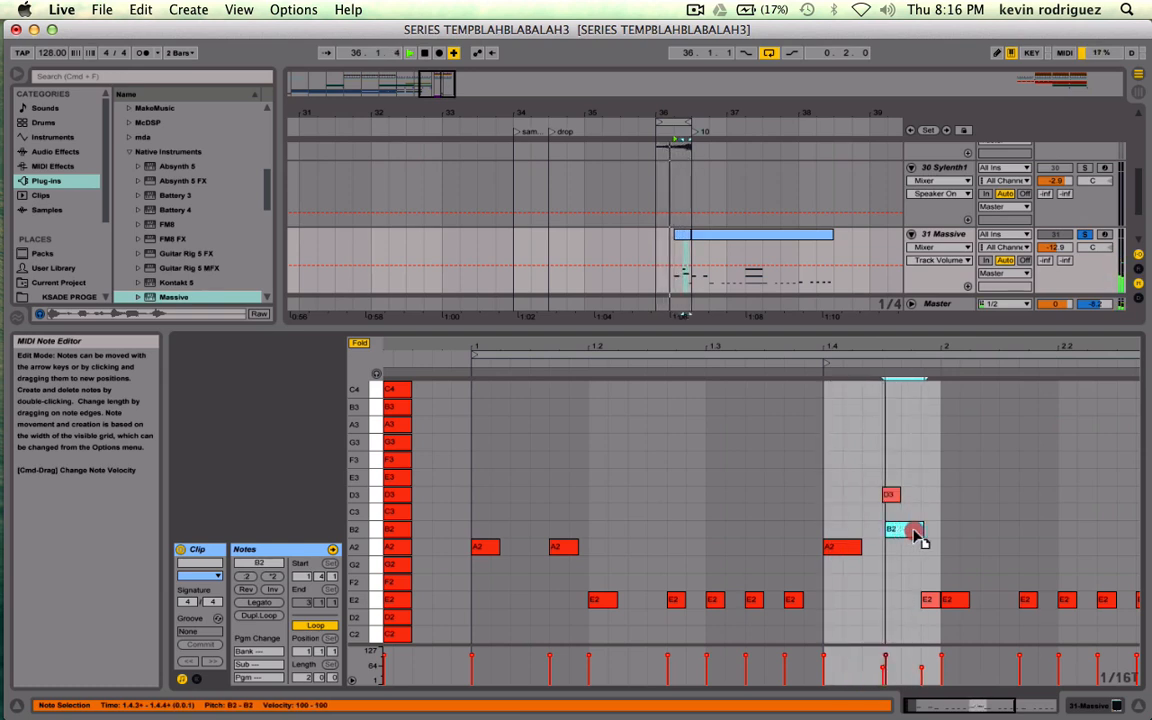
pyautogui.press('Right')
pyautogui.click(891, 496)
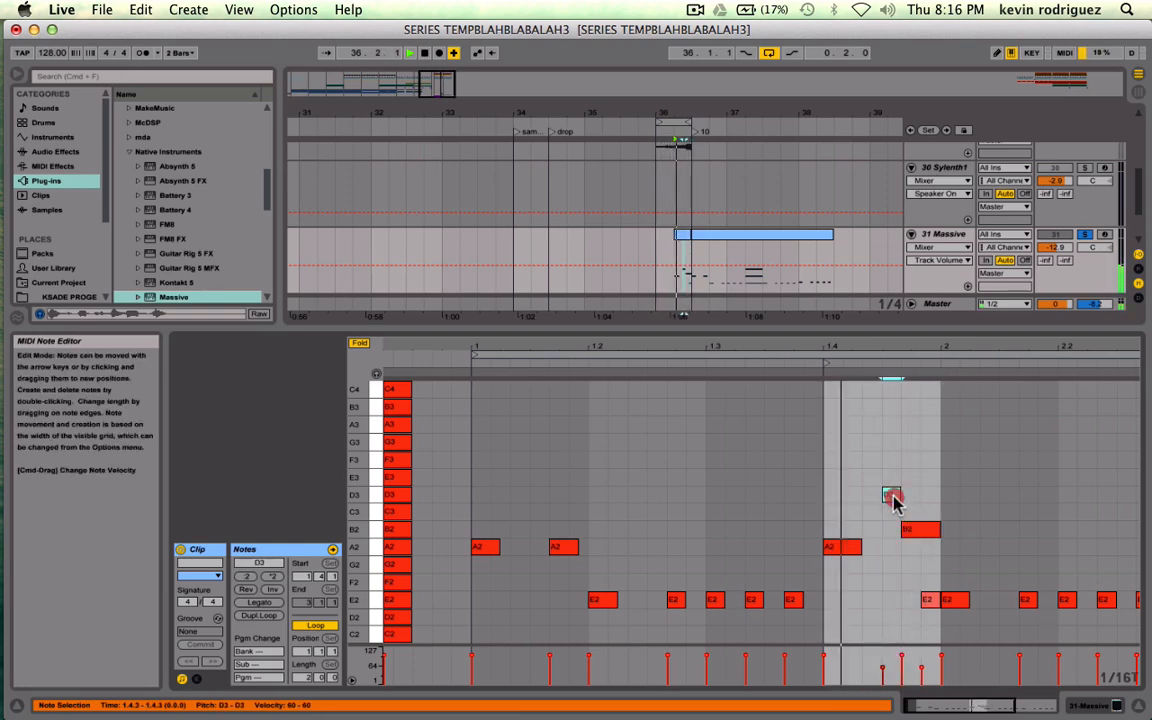
pyautogui.moveTo(893, 502); pyautogui.dragTo(878, 503)
pyautogui.hotkey('shift', 'Right')
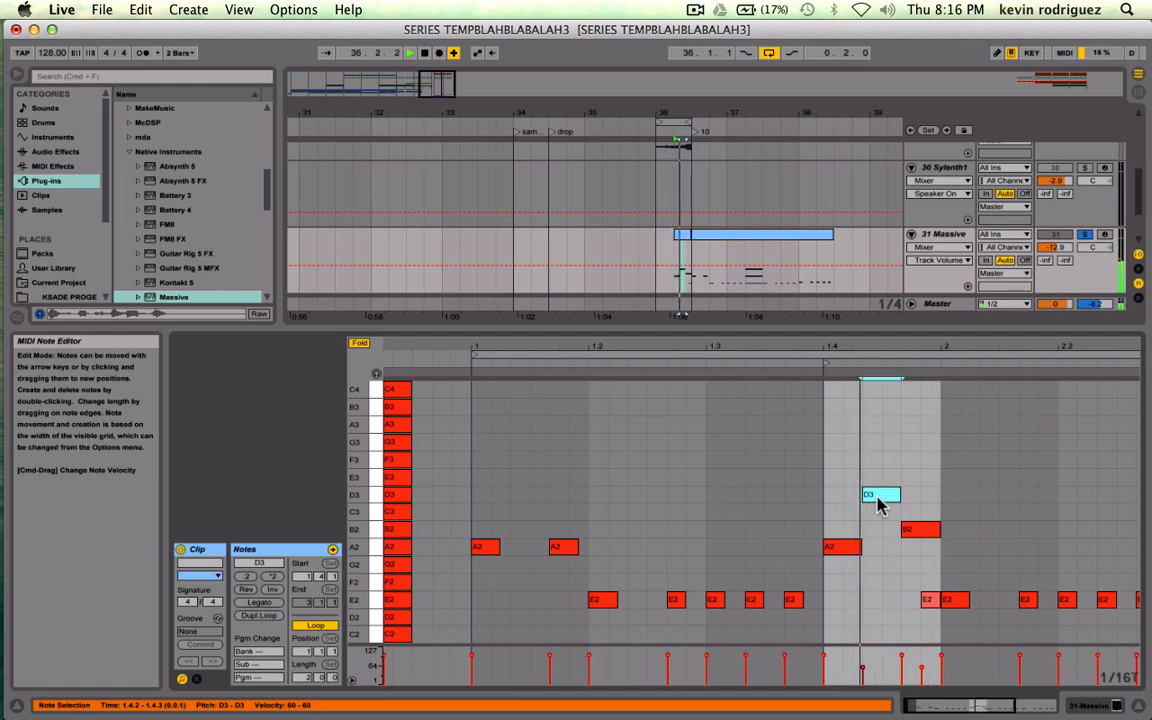
# - Delete the short E2 note just before bar 2 and raise the D3 note to F3
pyautogui.click(930, 615)
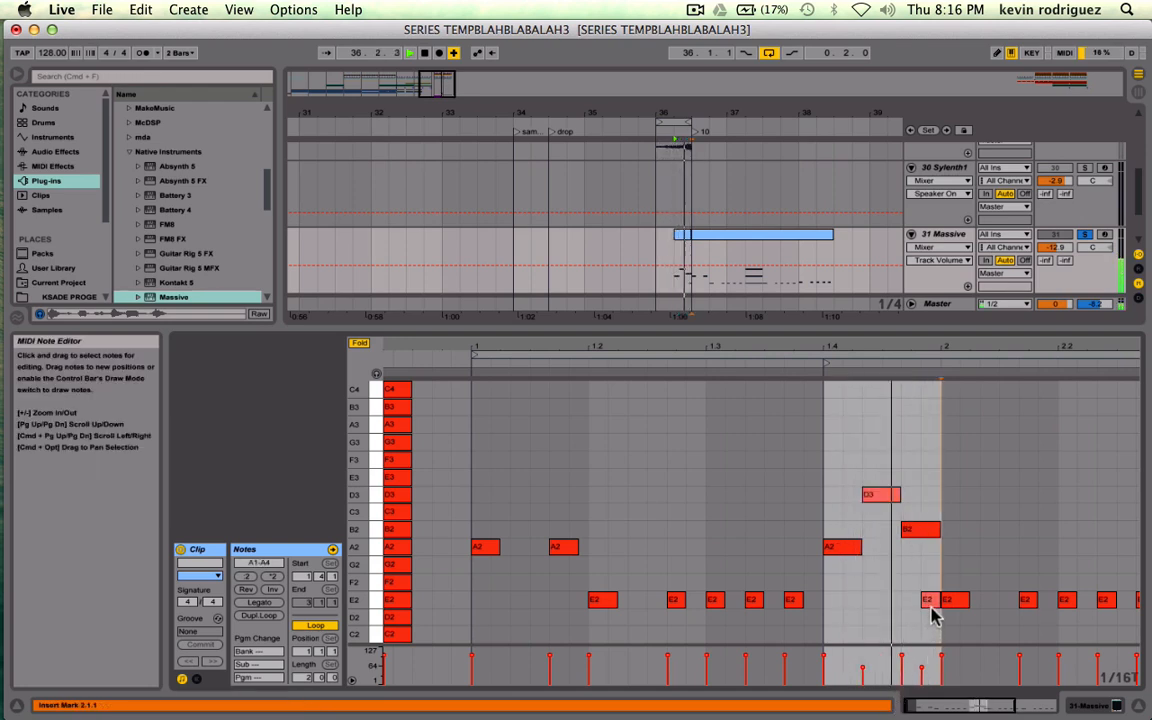
pyautogui.doubleClick(930, 606)
pyautogui.moveTo(882, 496); pyautogui.dragTo(877, 463)
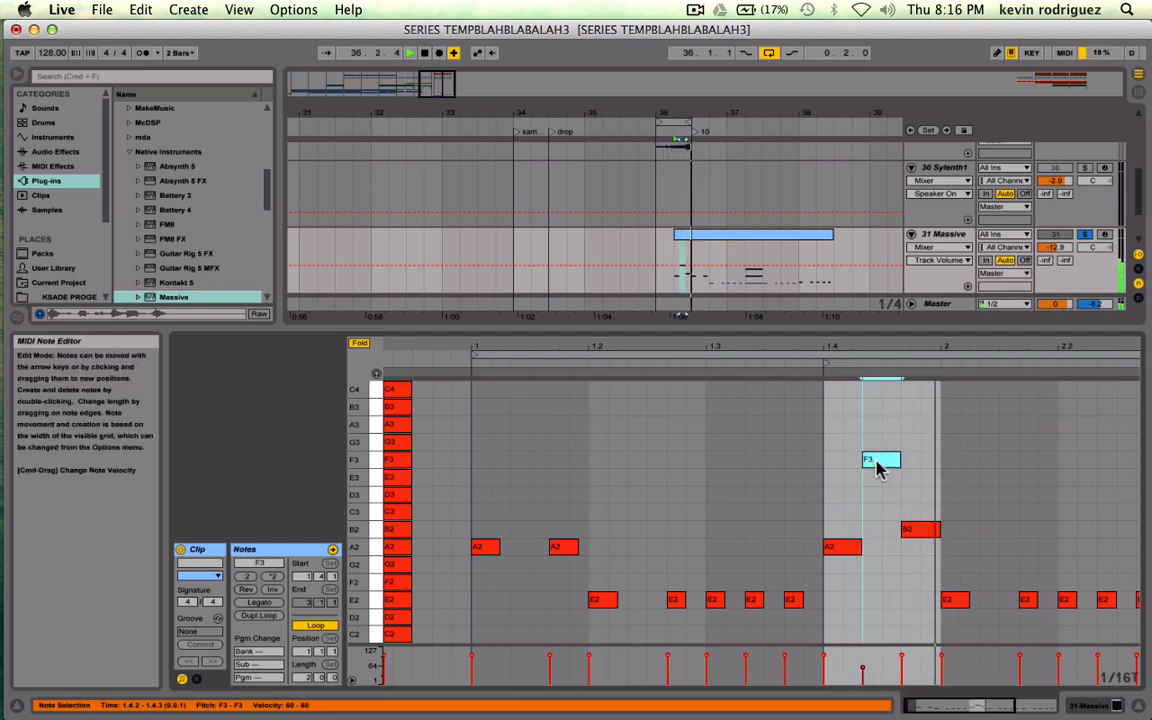
# - Lower the last note before bar 2 from B2 to F2
pyautogui.click(913, 528)
pyautogui.press('Down')
pyautogui.press('Down')
pyautogui.press('Down')
pyautogui.press('Down')
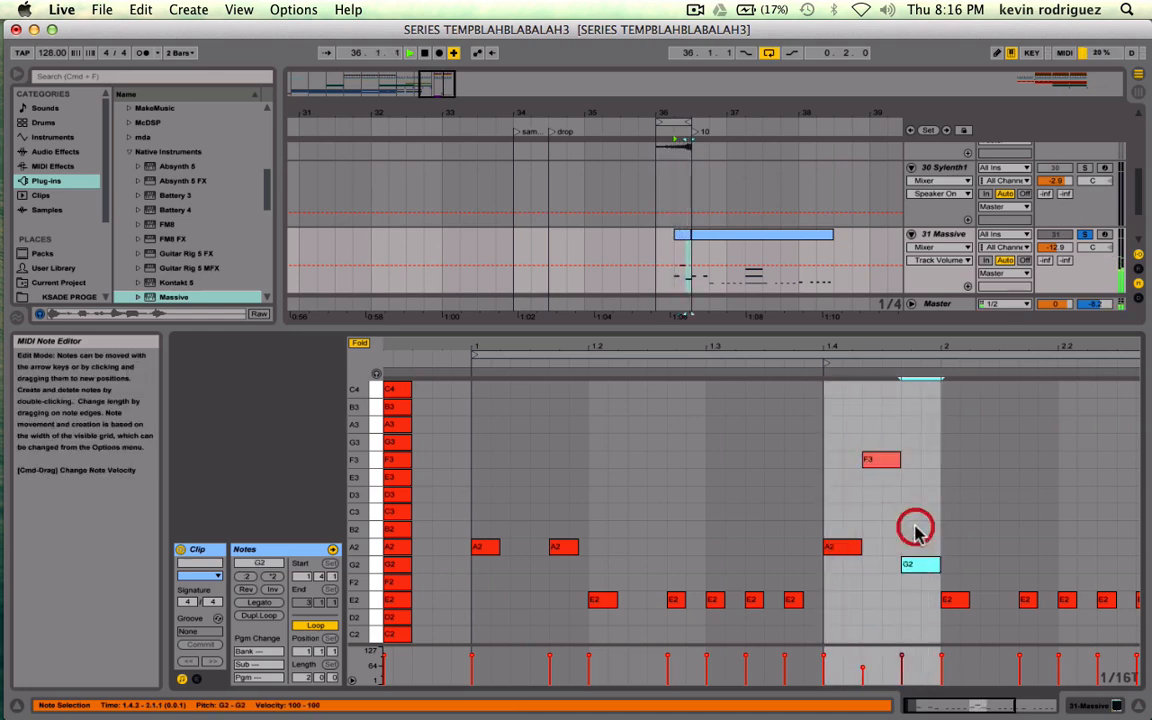
pyautogui.press('Down')
pyautogui.press('Down')
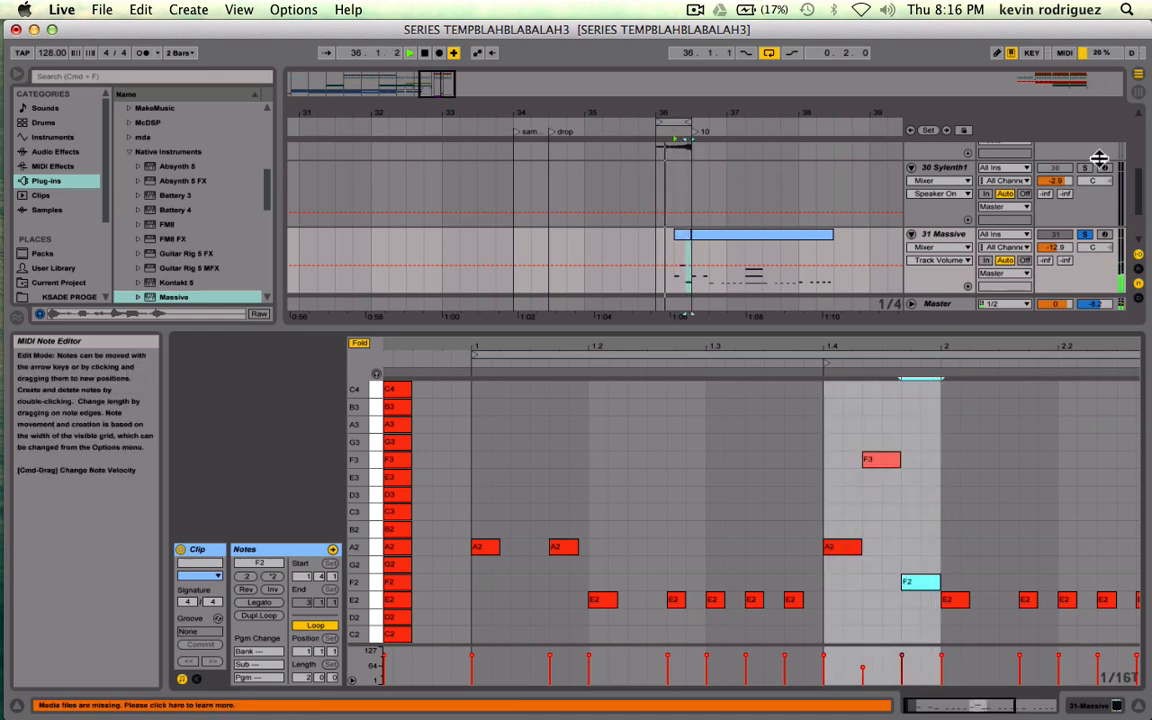
# - Unsolo the 31 Massive track and raise its volume to -10.1 dB while looping from the drop marker at 34.3.1
pyautogui.click(1086, 235)
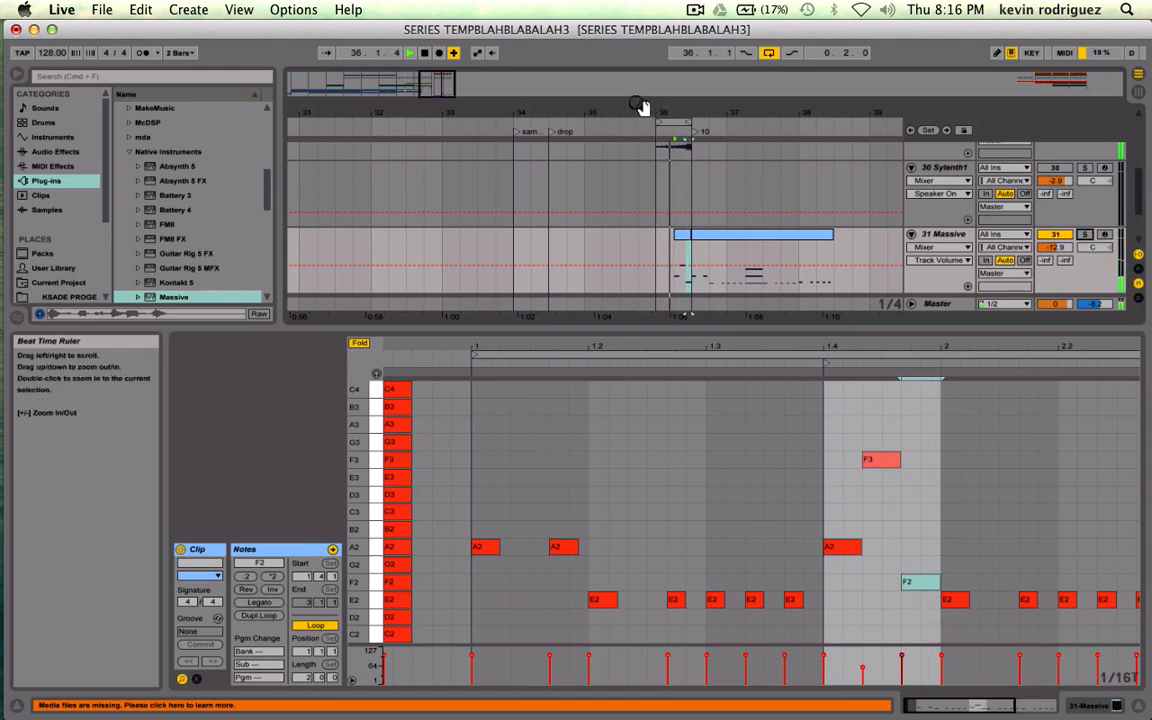
pyautogui.click(549, 123)
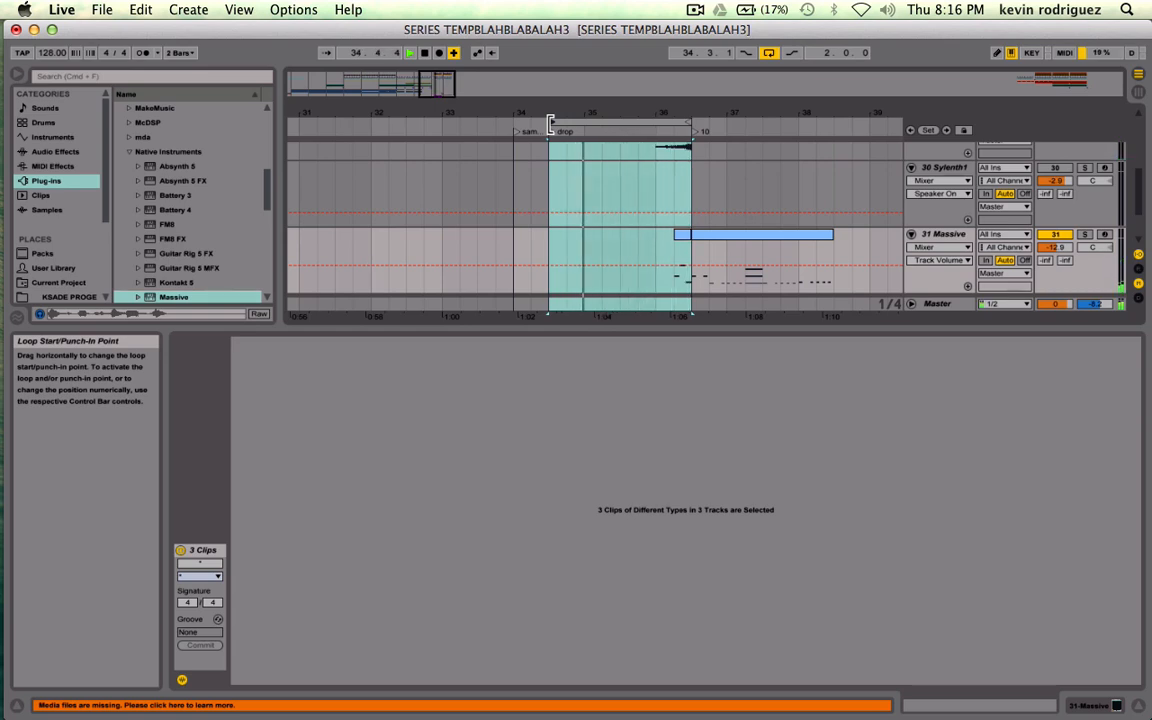
pyautogui.hotkey('shift', 'Tab')
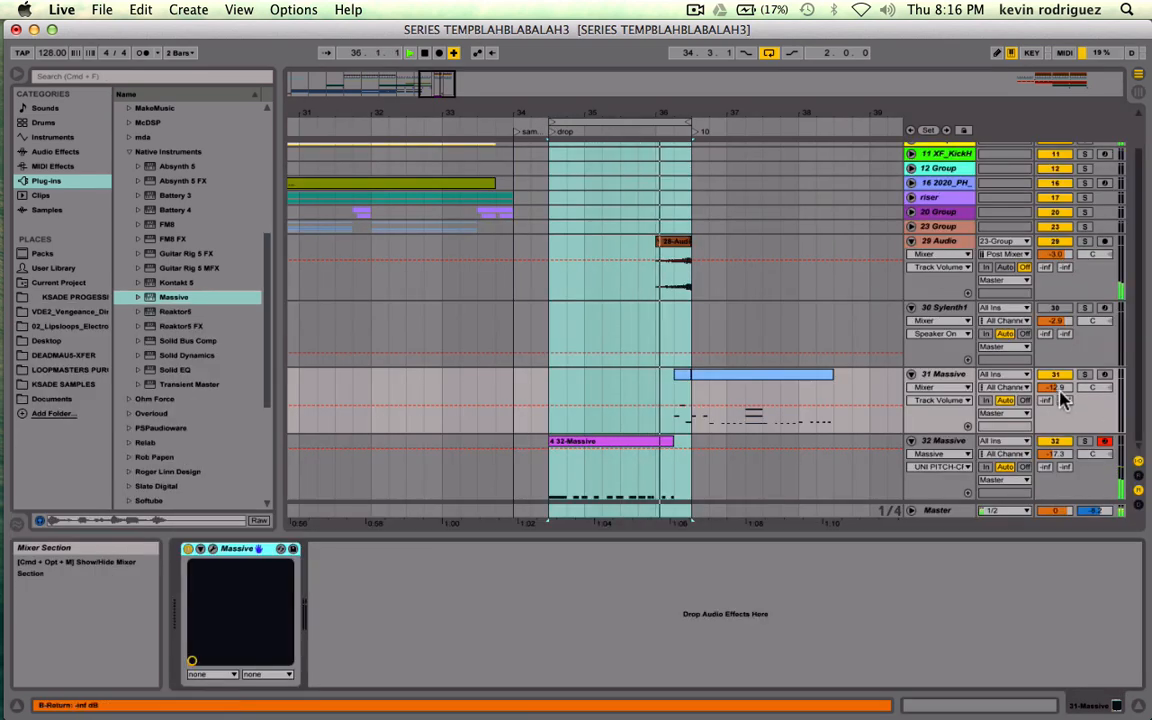
pyautogui.moveTo(1059, 388); pyautogui.dragTo(1059, 379)
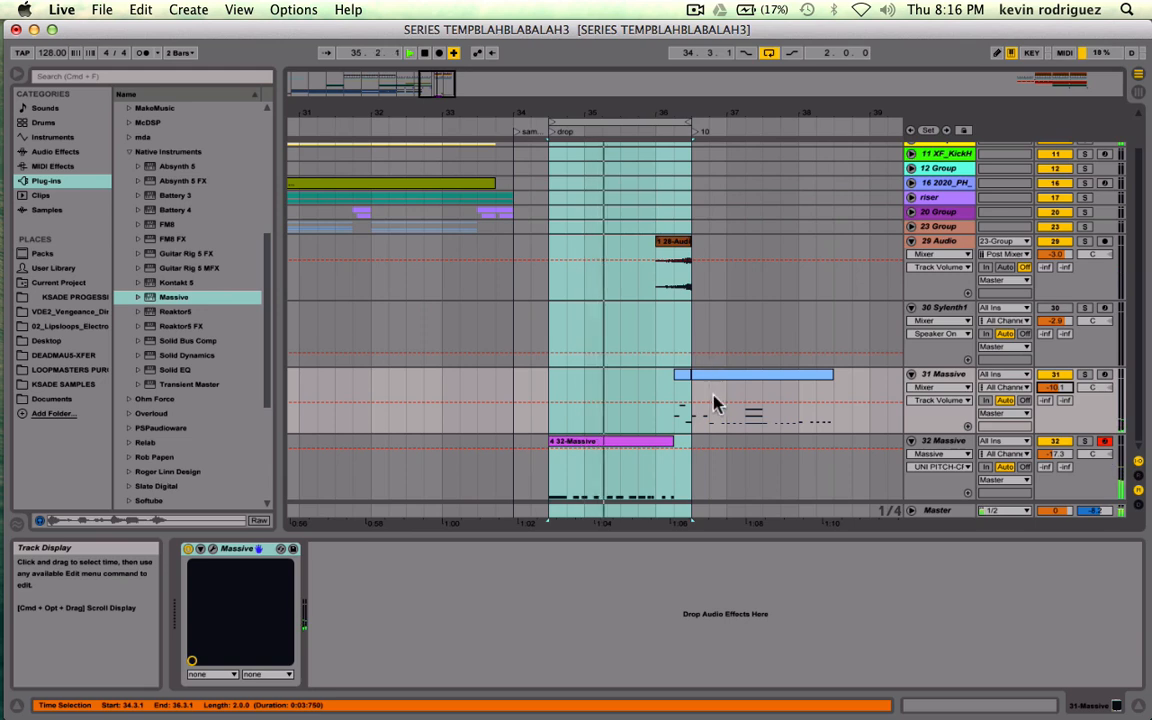
# - Delete the part of the 31 Massive clip between 36.3.1 and 38.3.1 and play the drop from 34.3.1
pyautogui.moveTo(687, 391); pyautogui.dragTo(835, 406)
pyautogui.press('space')
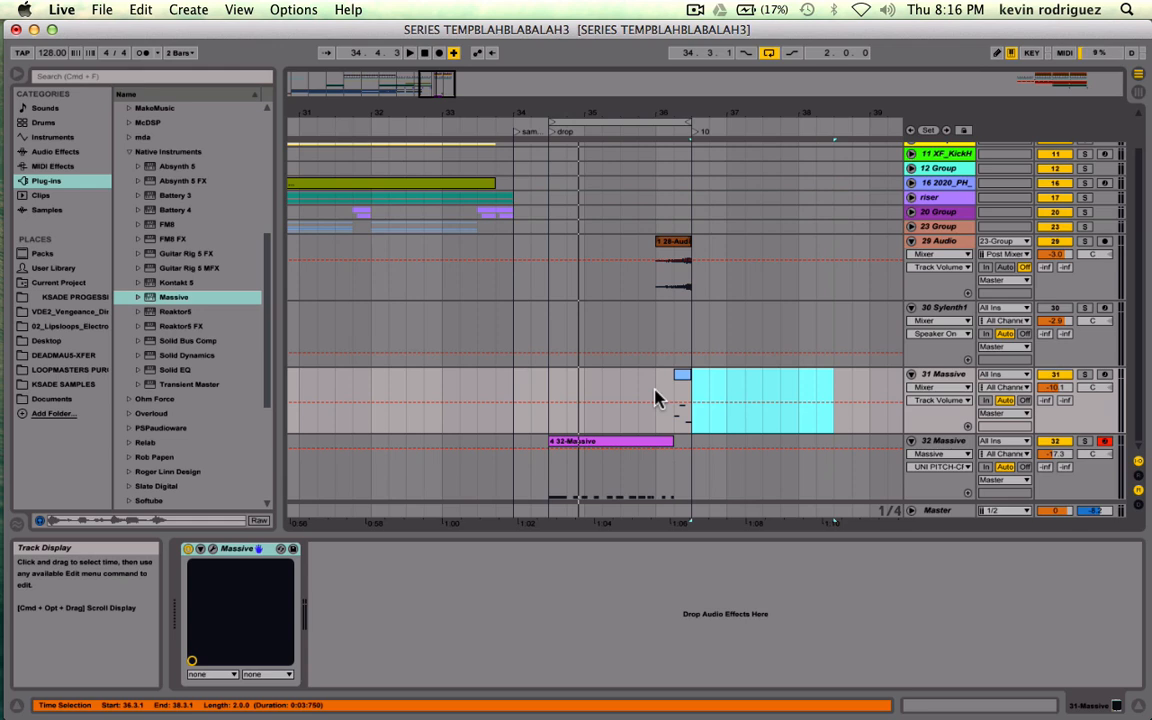
pyautogui.click(546, 395)
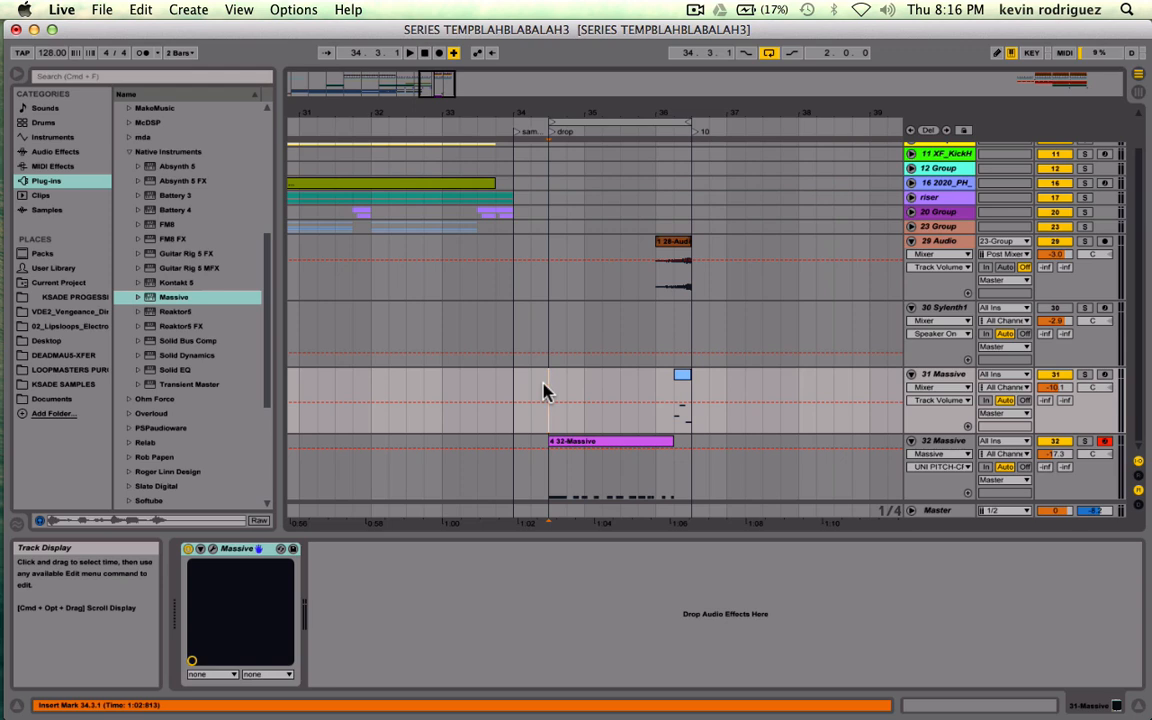
pyautogui.click(695, 10)
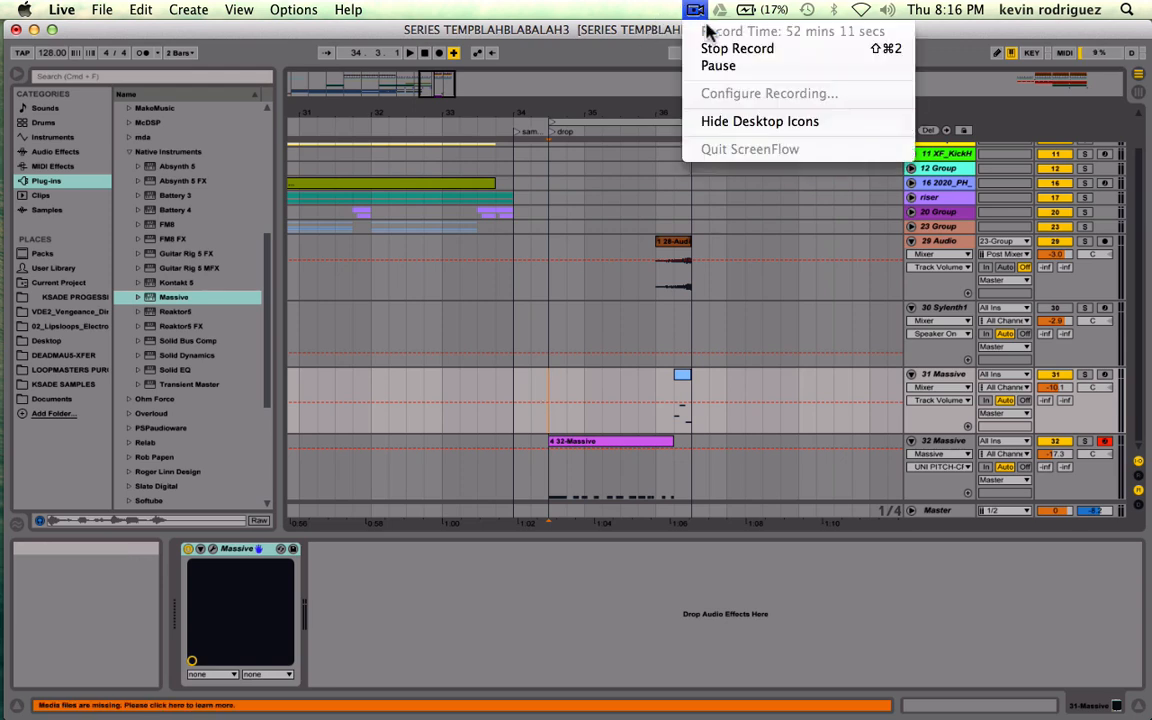
pyautogui.click(638, 32)
pyautogui.press('space')
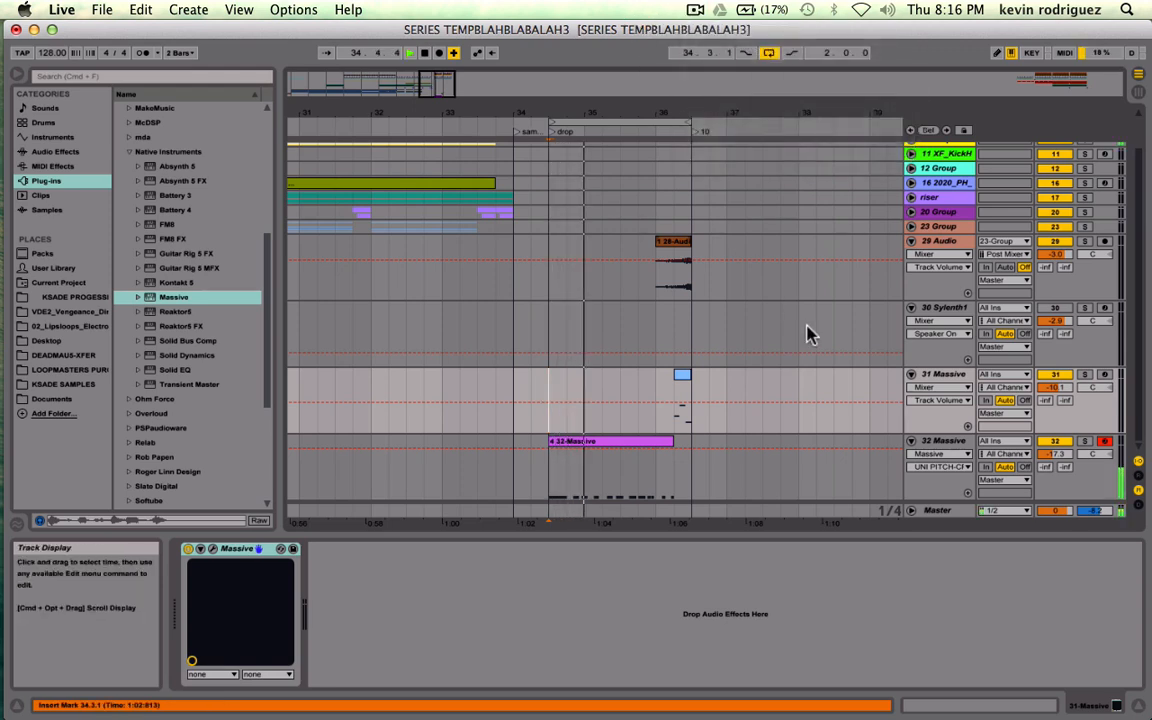
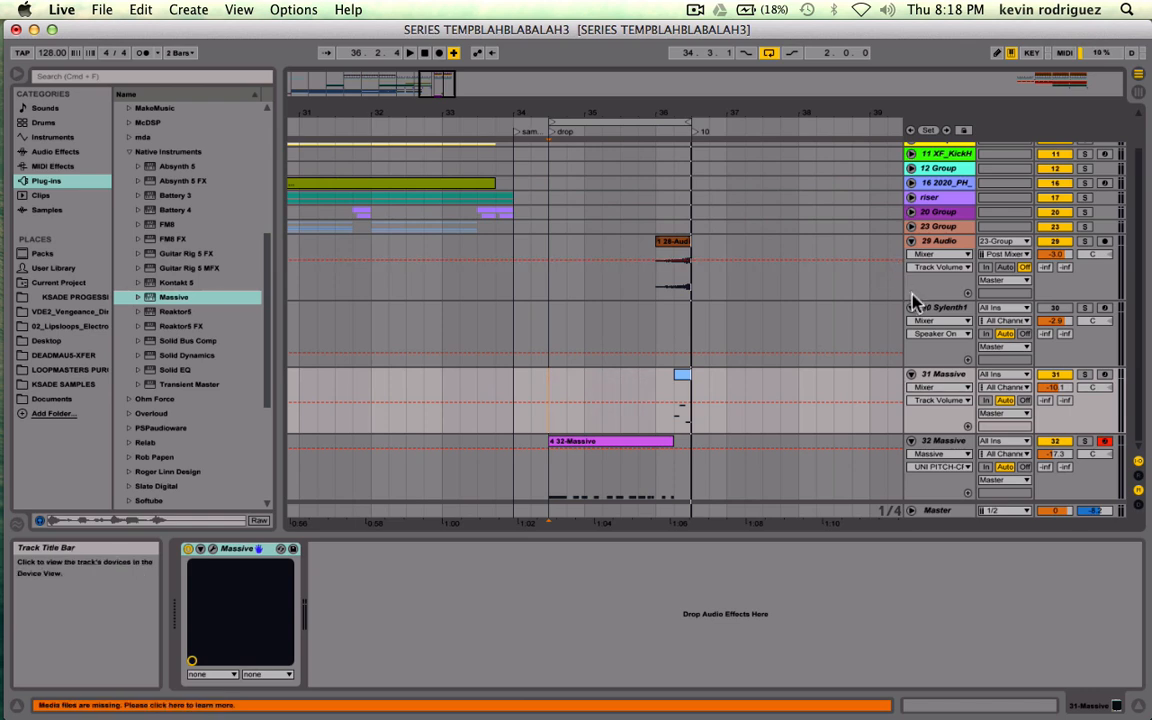
# - Fold the 30 Sylenth1, 31 Massive, 32 Massive and 29 Audio tracks
pyautogui.click(822, 305)
pyautogui.click(911, 320)
pyautogui.click(911, 318)
pyautogui.click(910, 308)
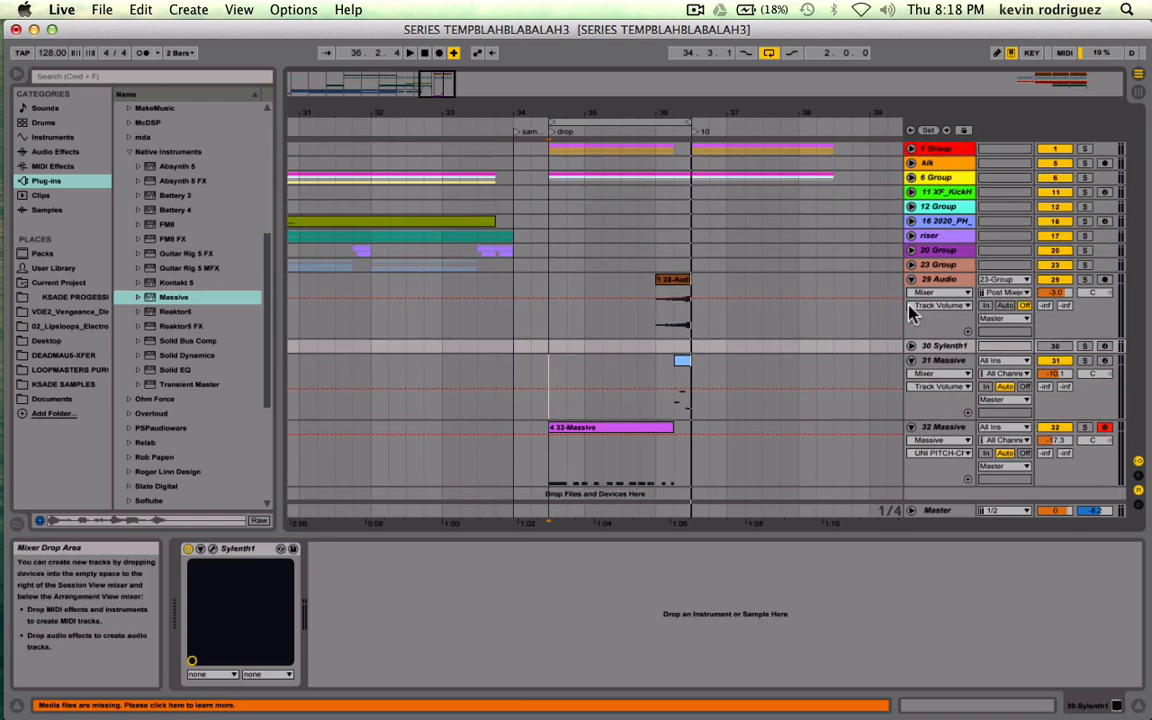
pyautogui.click(912, 361)
pyautogui.click(911, 374)
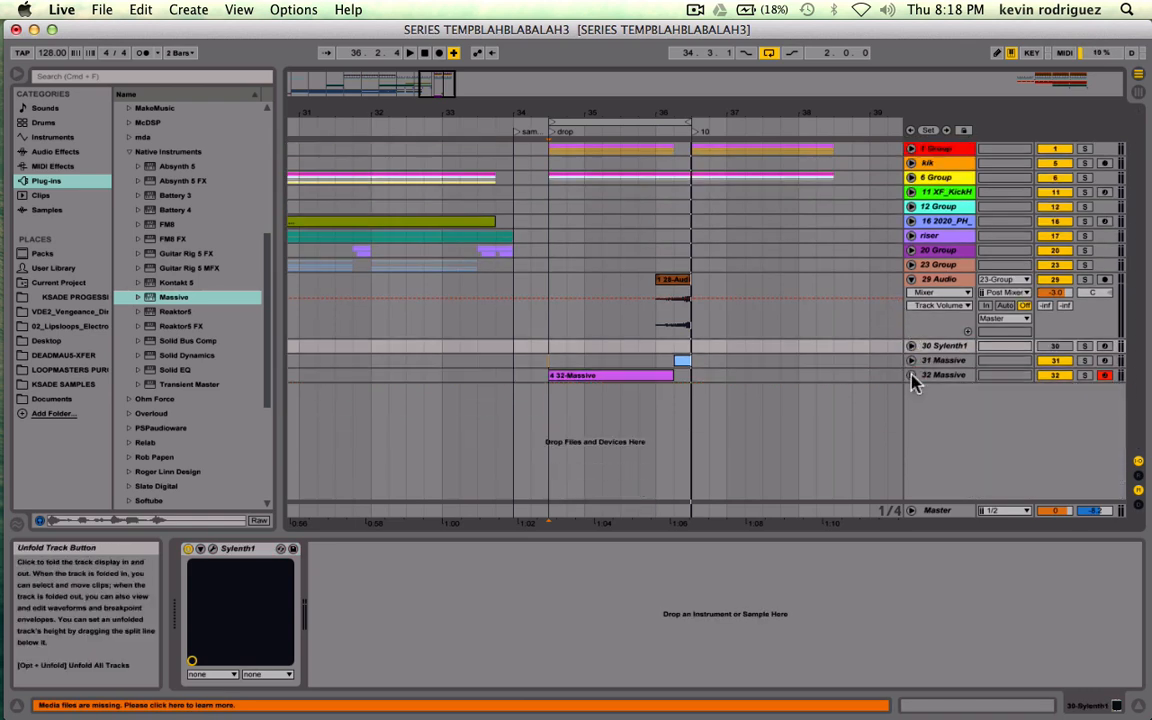
pyautogui.click(911, 279)
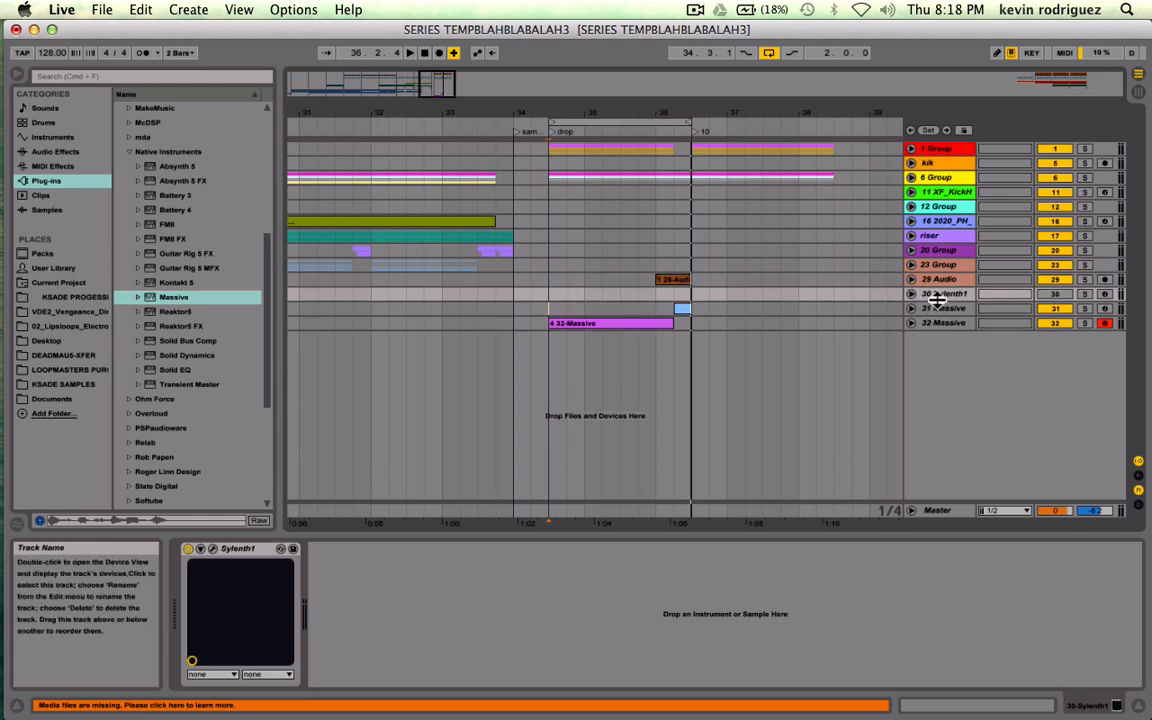
# - Group the tracks from 30 Sylenth1 to 32 Massive, color the group light gray and fold it
pyautogui.click(938, 293)
pyautogui.keyDown('shift'); pyautogui.click(955, 328); pyautogui.keyUp('shift')
pyautogui.press('super+g')
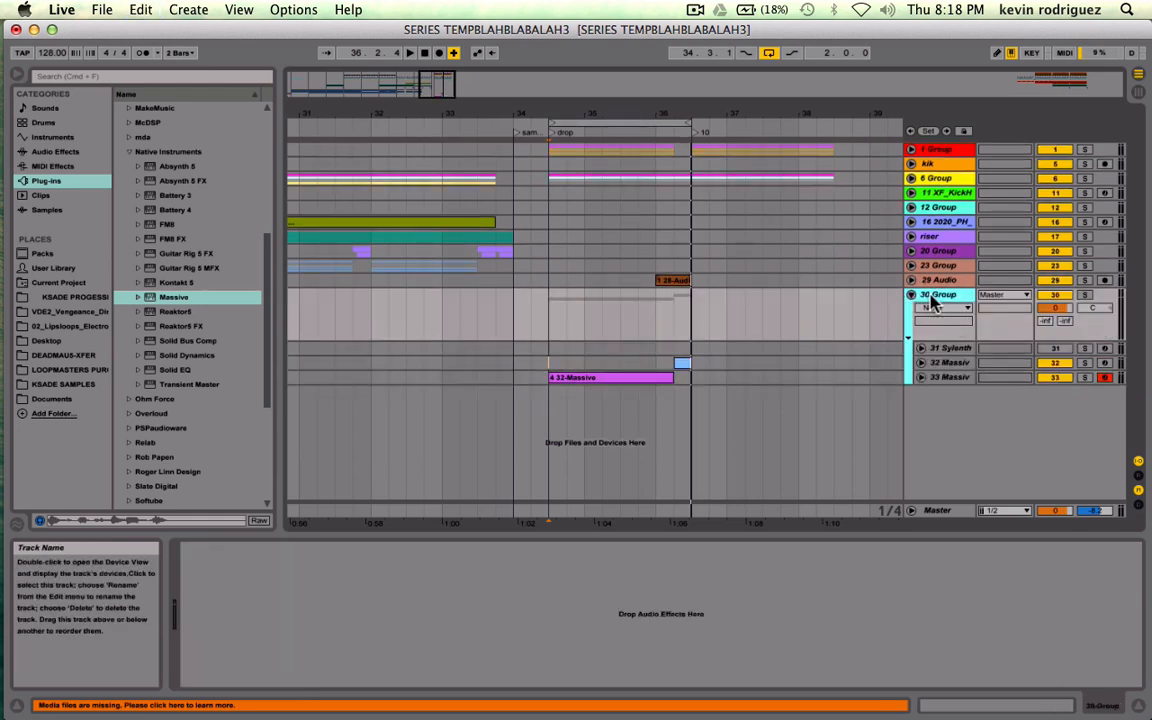
pyautogui.rightClick(932, 303)
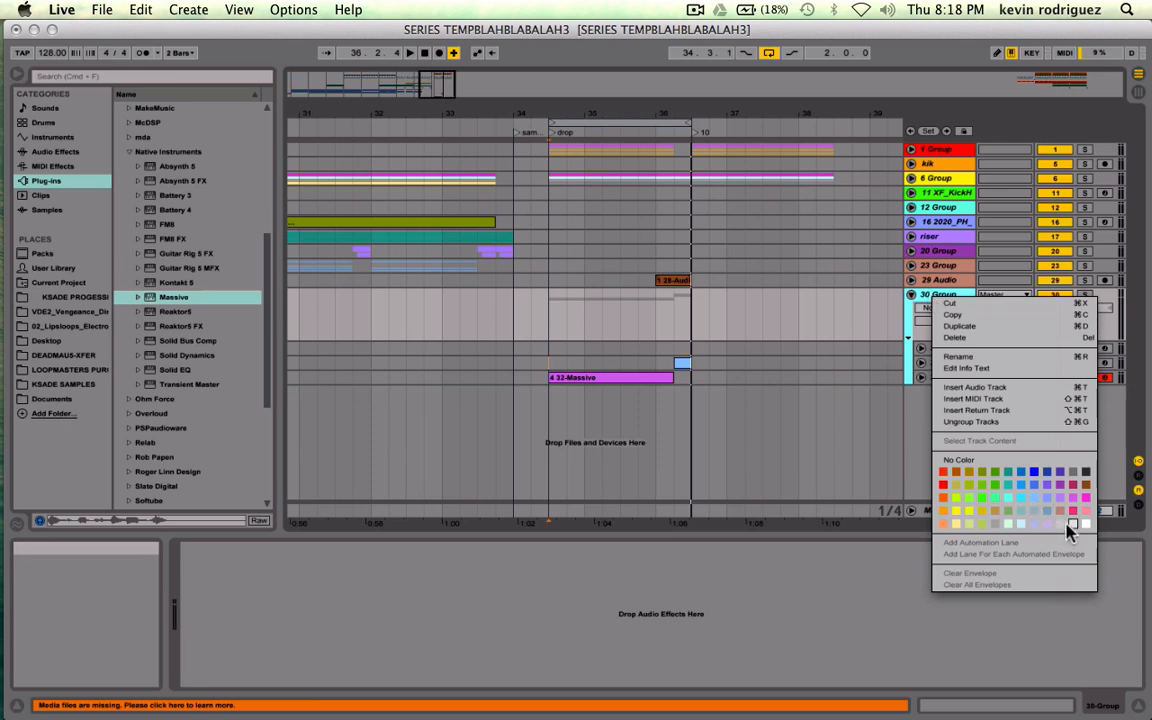
pyautogui.click(1068, 528)
pyautogui.click(911, 295)
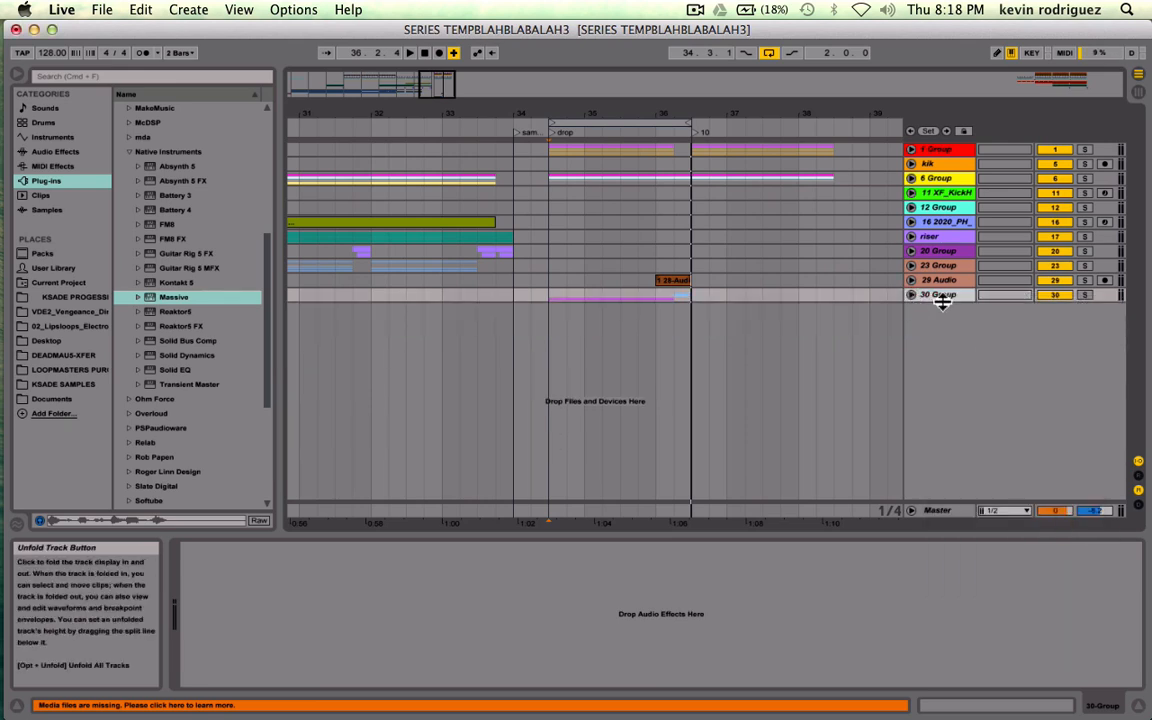
# - Unfold the 30 Group and duplicate its 33 Massive track together with its clip
pyautogui.click(911, 295)
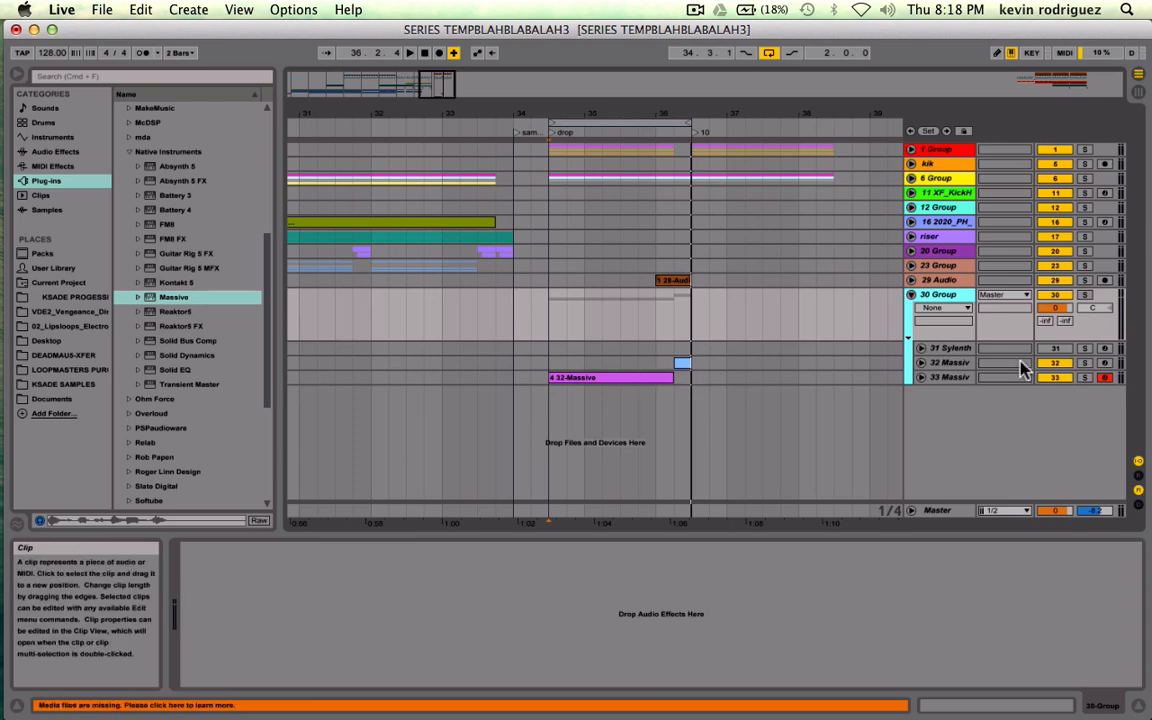
pyautogui.click(945, 377)
pyautogui.press('super+d')
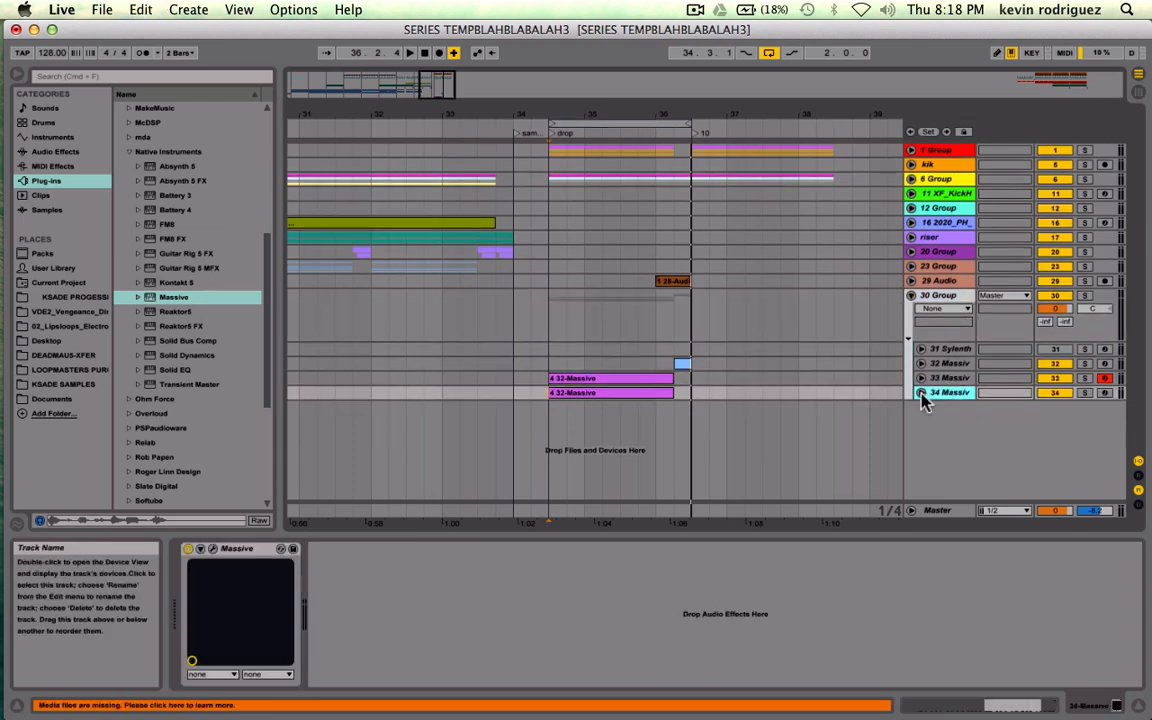
# - Solo the duplicated 34 Massive track together with 32 Massive and listen to the loop
pyautogui.click(1084, 392)
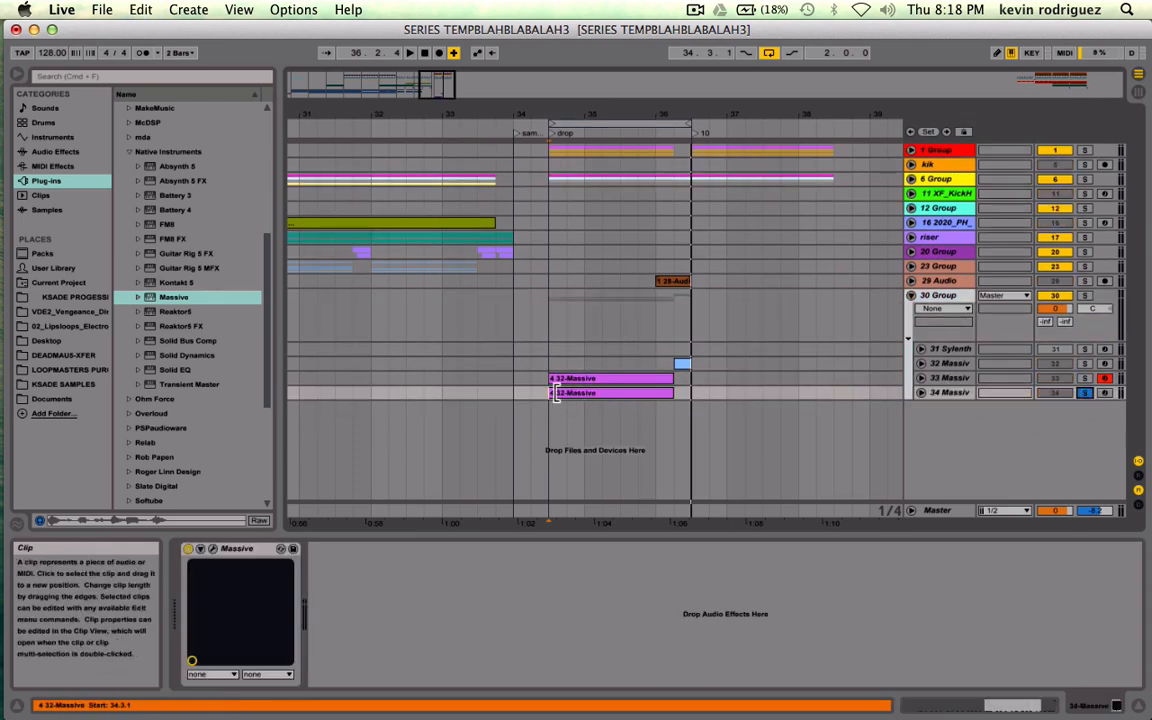
pyautogui.press('space')
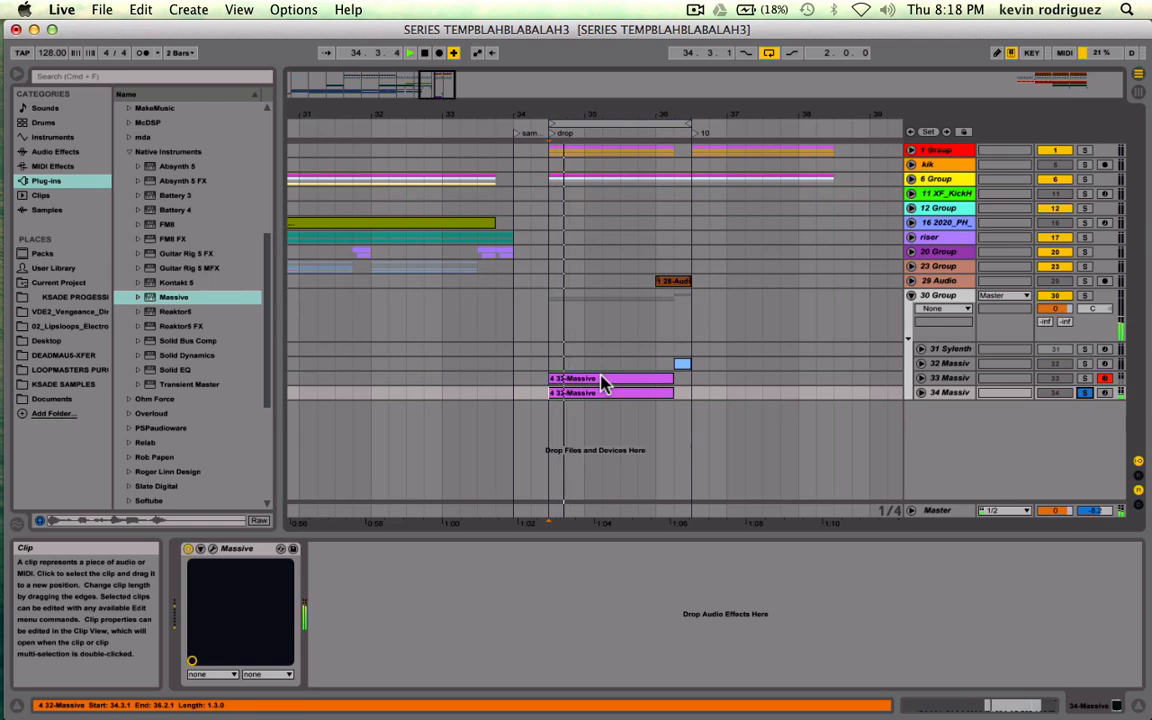
pyautogui.keyDown('super'); pyautogui.click(1084, 363); pyautogui.keyUp('super')
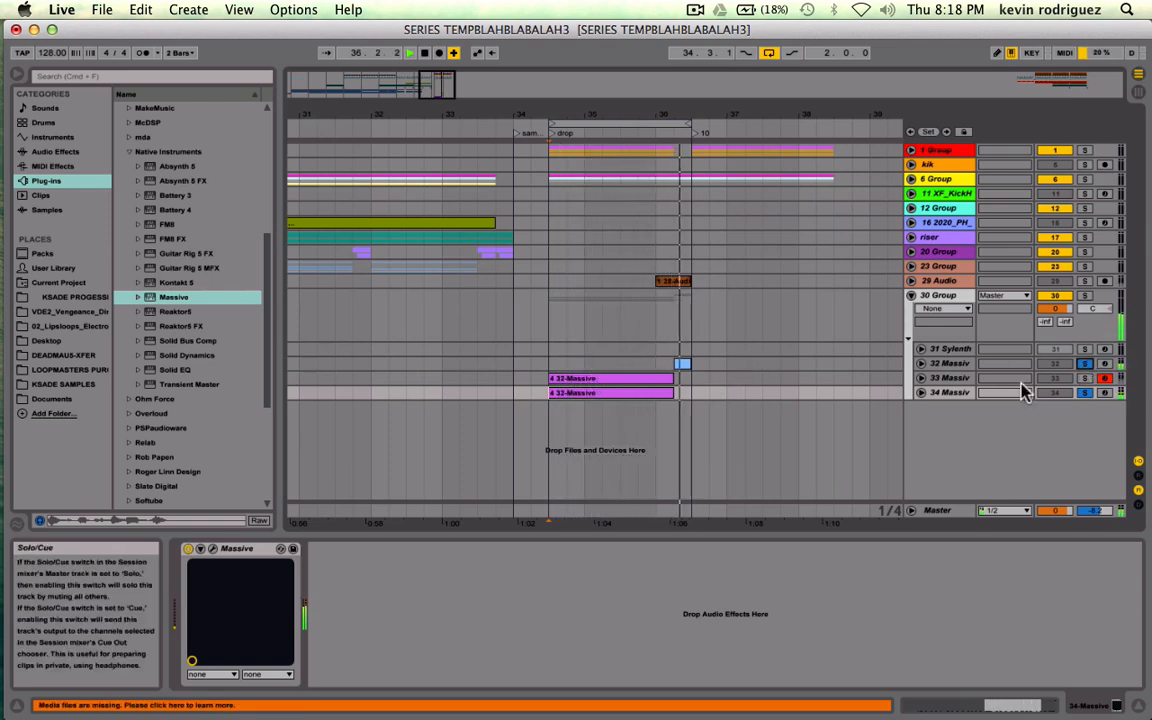
pyautogui.press('space')
# - Open the Massive instrument window of the 34 Massive track
pyautogui.click(944, 392)
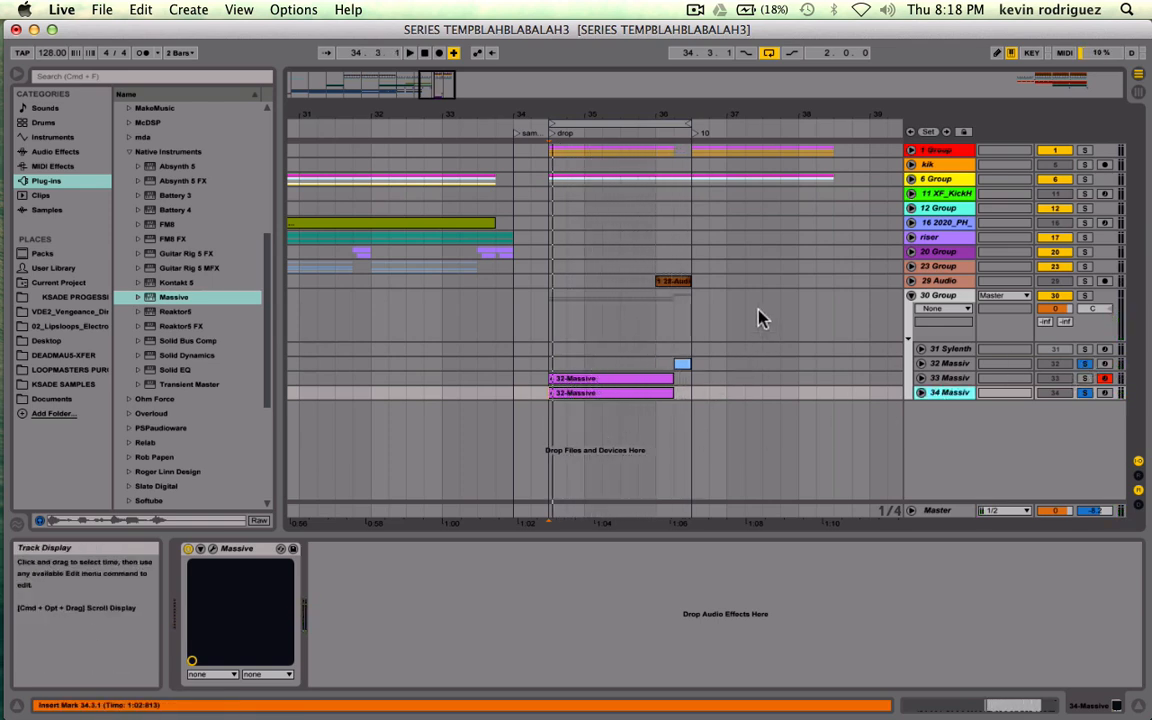
pyautogui.click(583, 378)
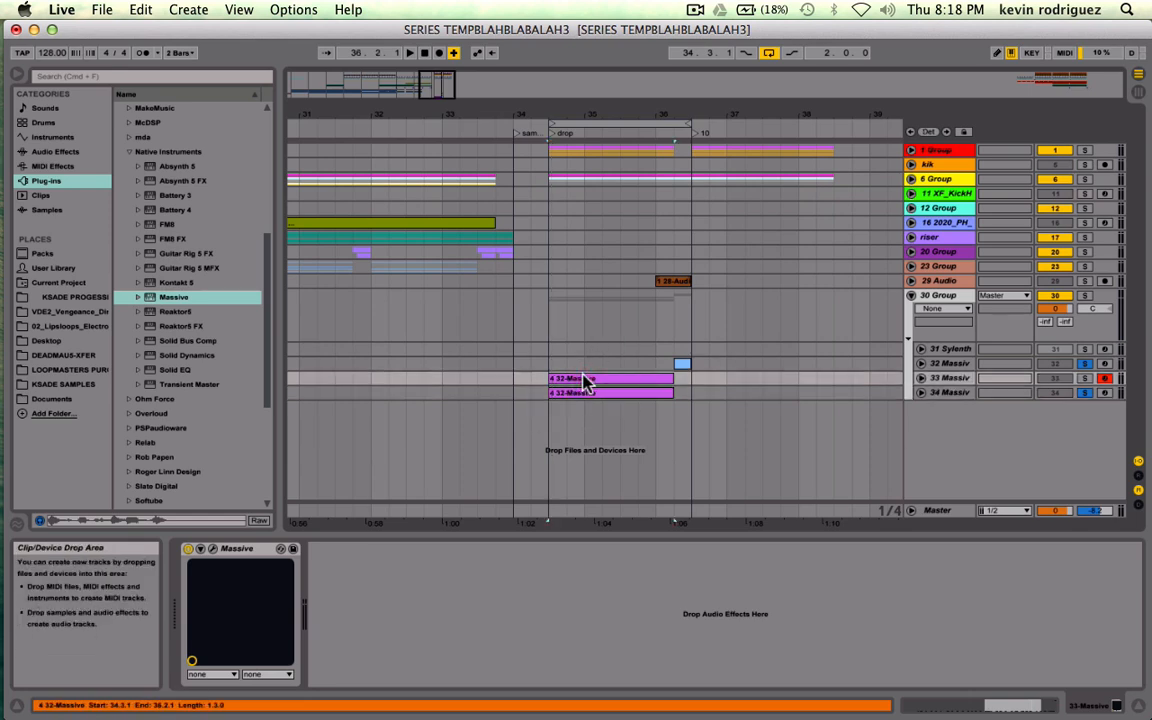
pyautogui.click(946, 393)
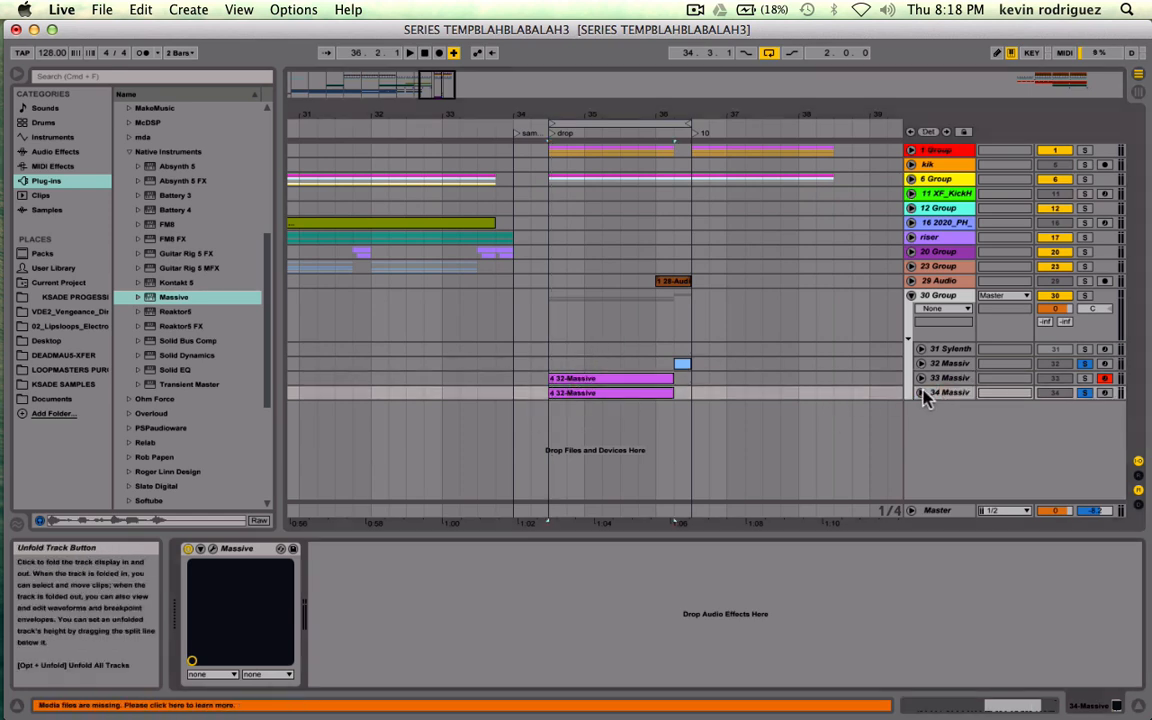
pyautogui.click(210, 552)
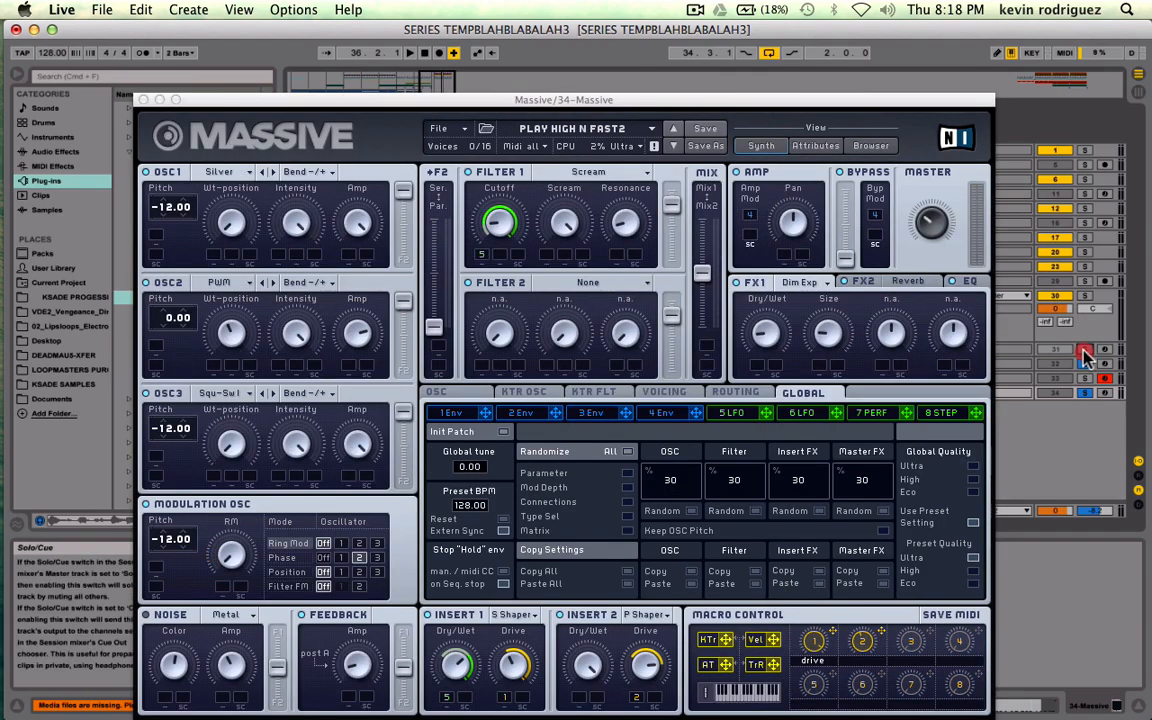
# - Clear the other solos, solo only the 34 Massive track and audition its current sound
pyautogui.click(1084, 350)
pyautogui.click(1083, 296)
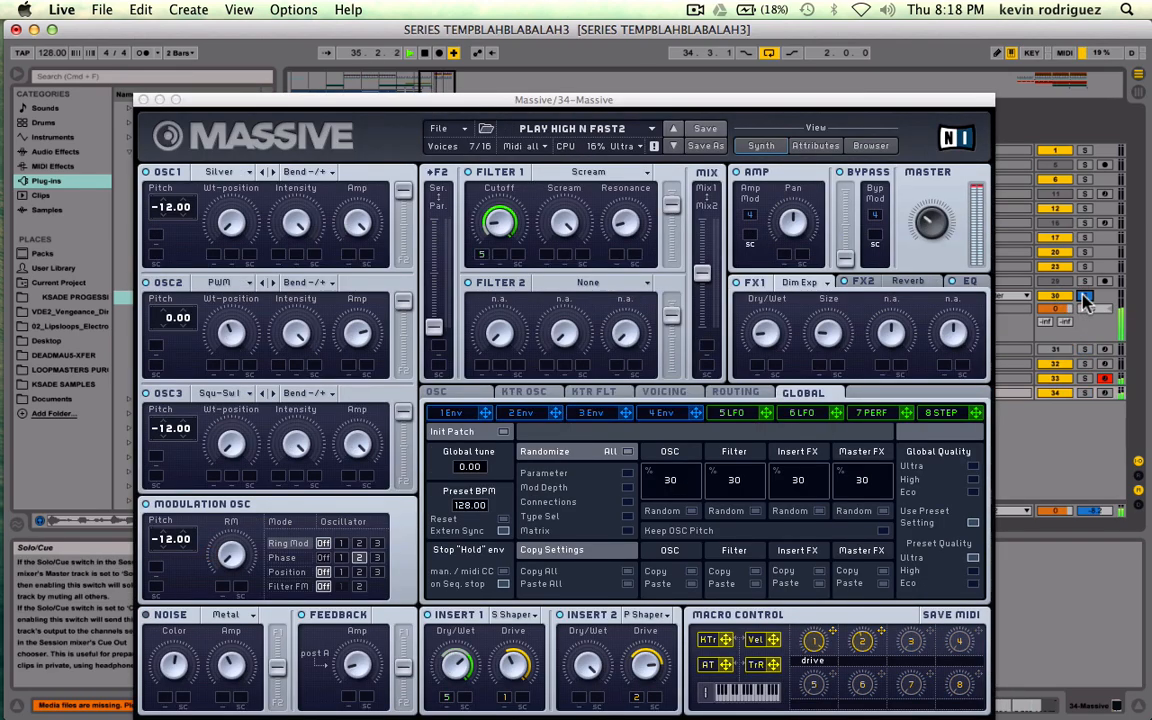
pyautogui.click(1084, 393)
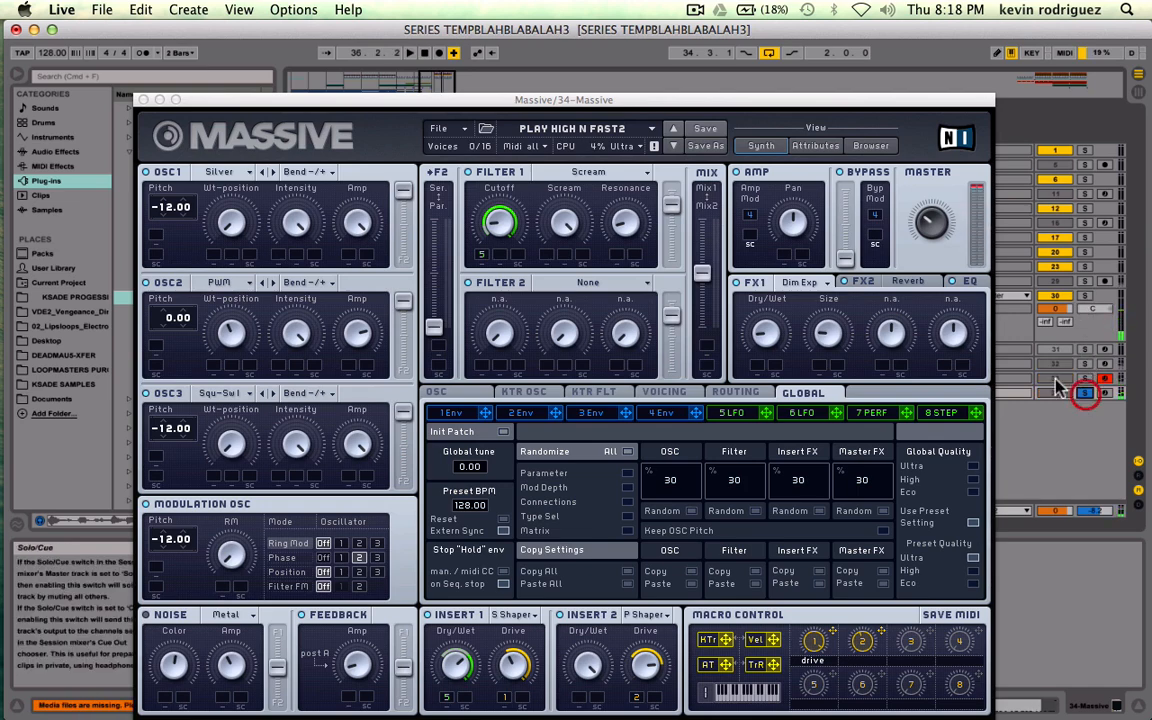
pyautogui.press('space')
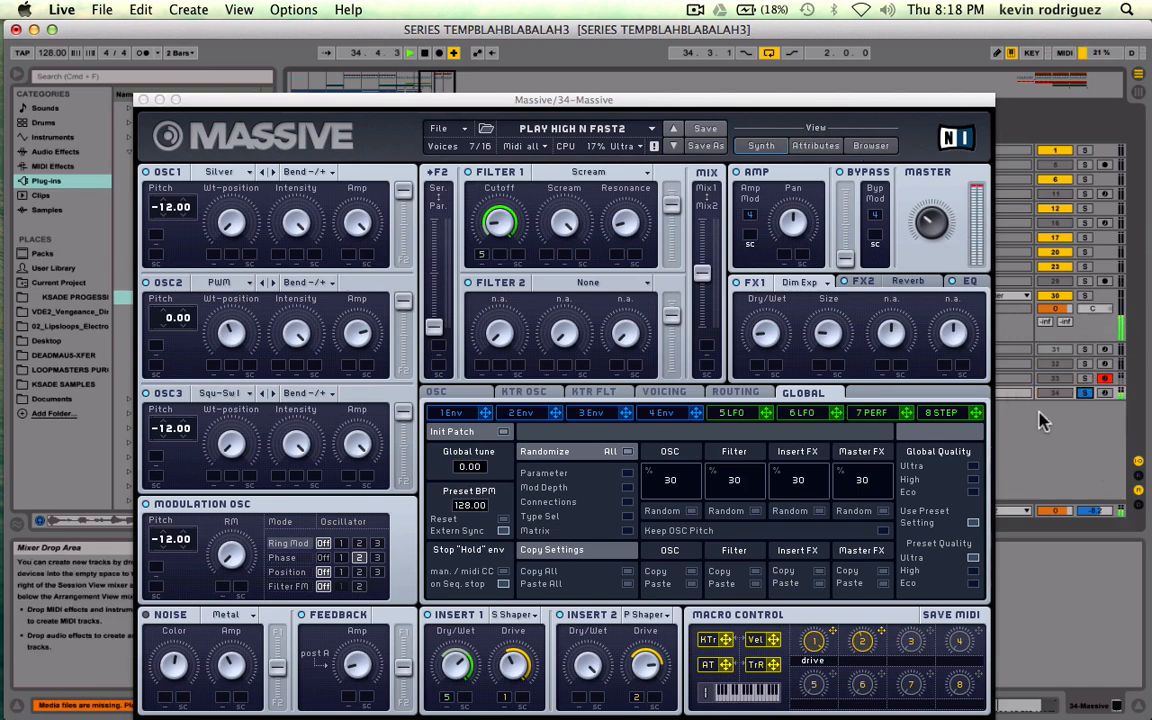
pyautogui.press('space')
# - Browse the KSADE PACK 2 presets in Massive, load KFADEWOBBLE on 34 Massive and play it
pyautogui.click(869, 145)
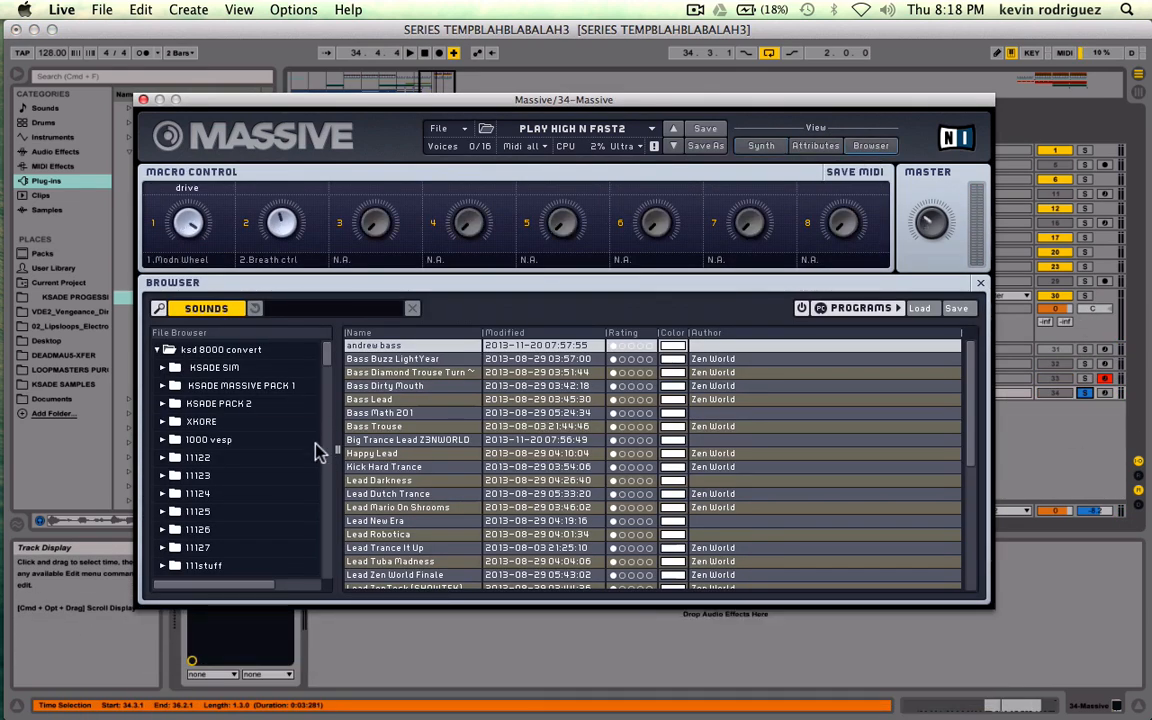
pyautogui.click(214, 404)
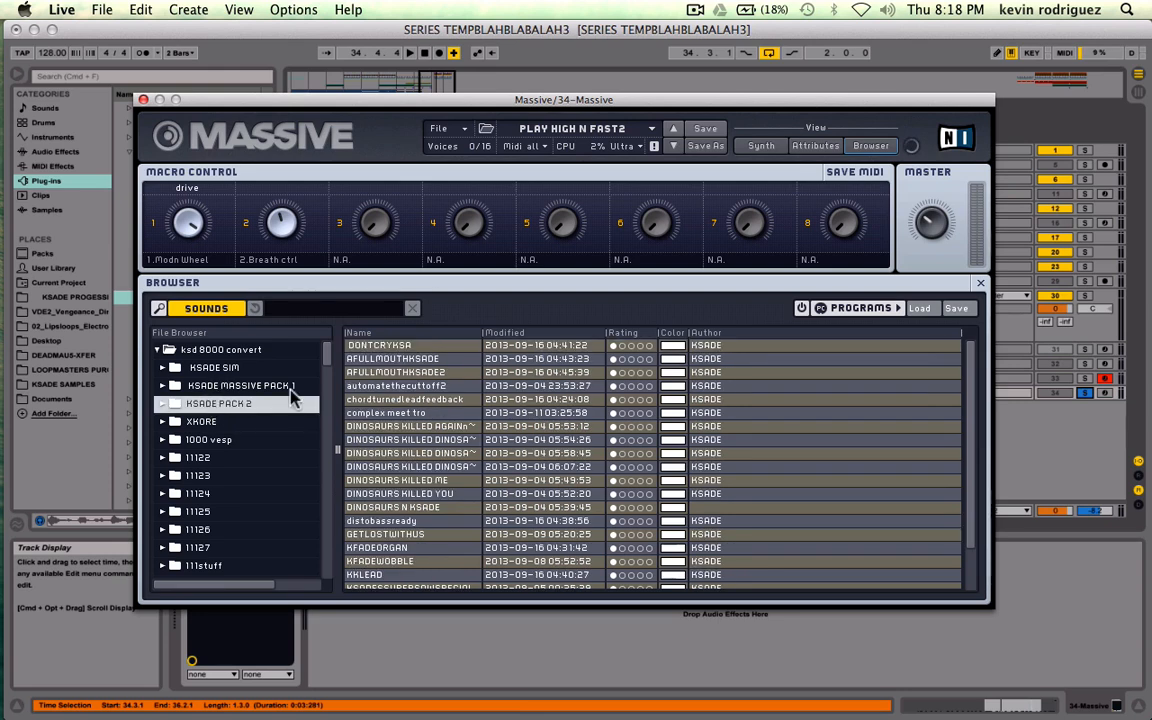
pyautogui.scroll(-1, 430, 462)
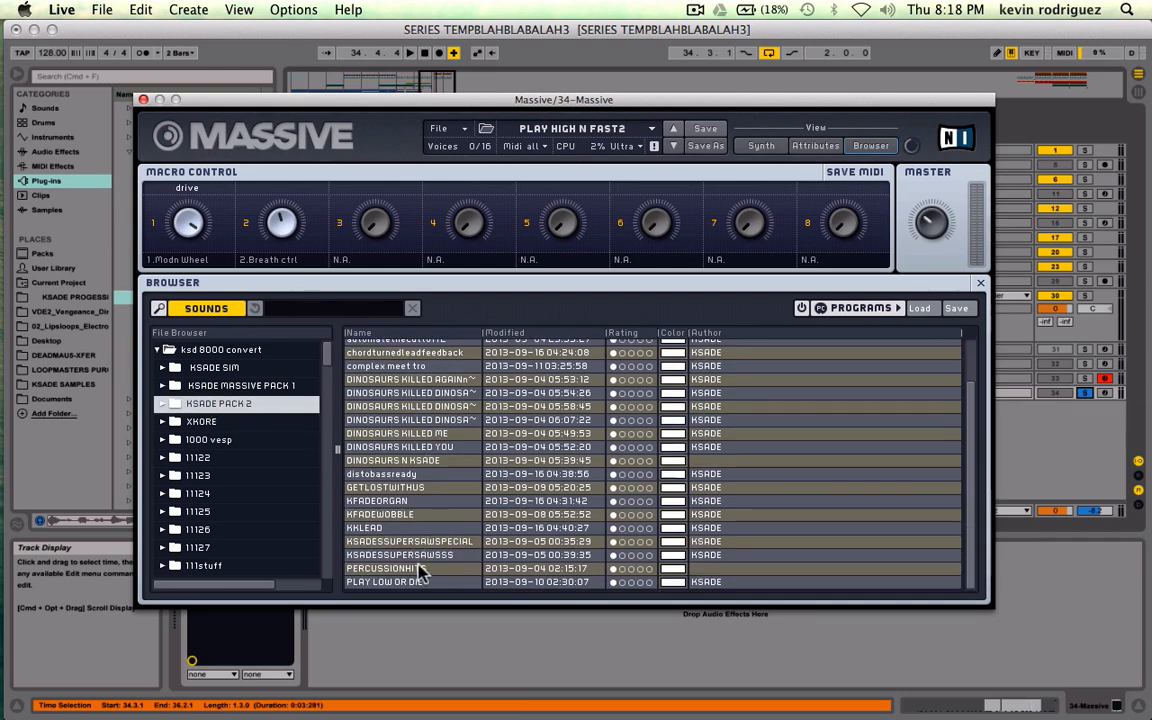
pyautogui.click(380, 514)
pyautogui.press('space')
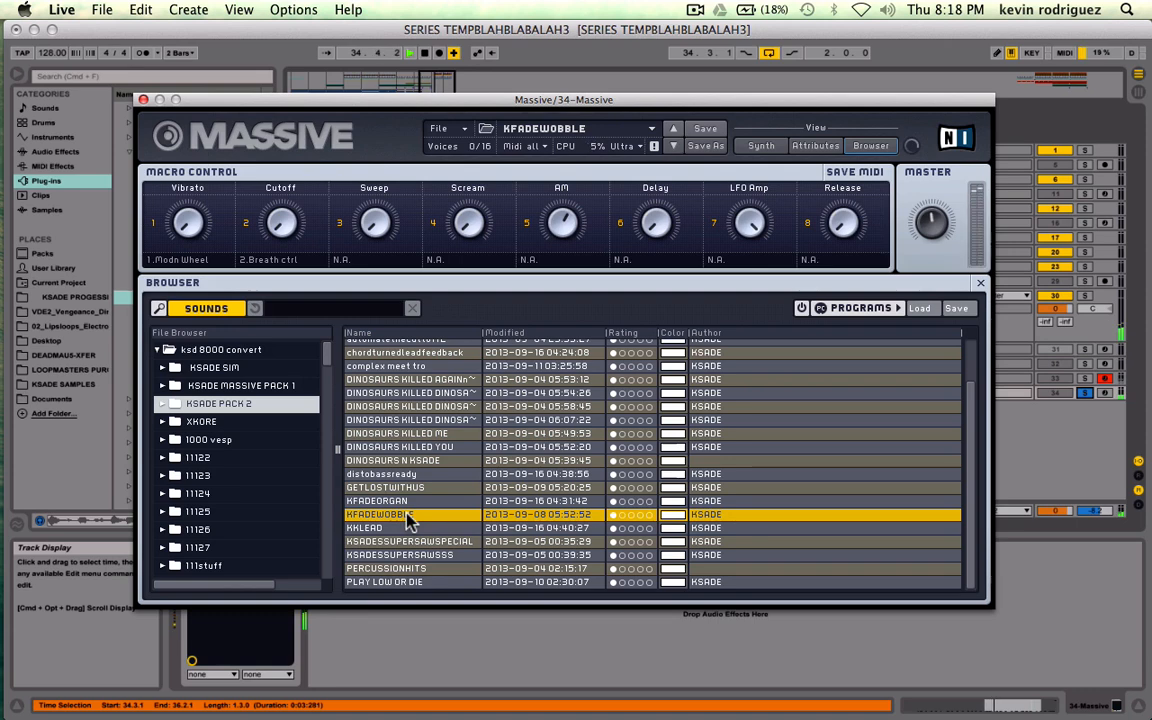
# - Go back through the KSADE PACK 2 presets to DINOSAURS KILLED ME and audition it in the loop
pyautogui.click(673, 131)
pyautogui.click(673, 131)
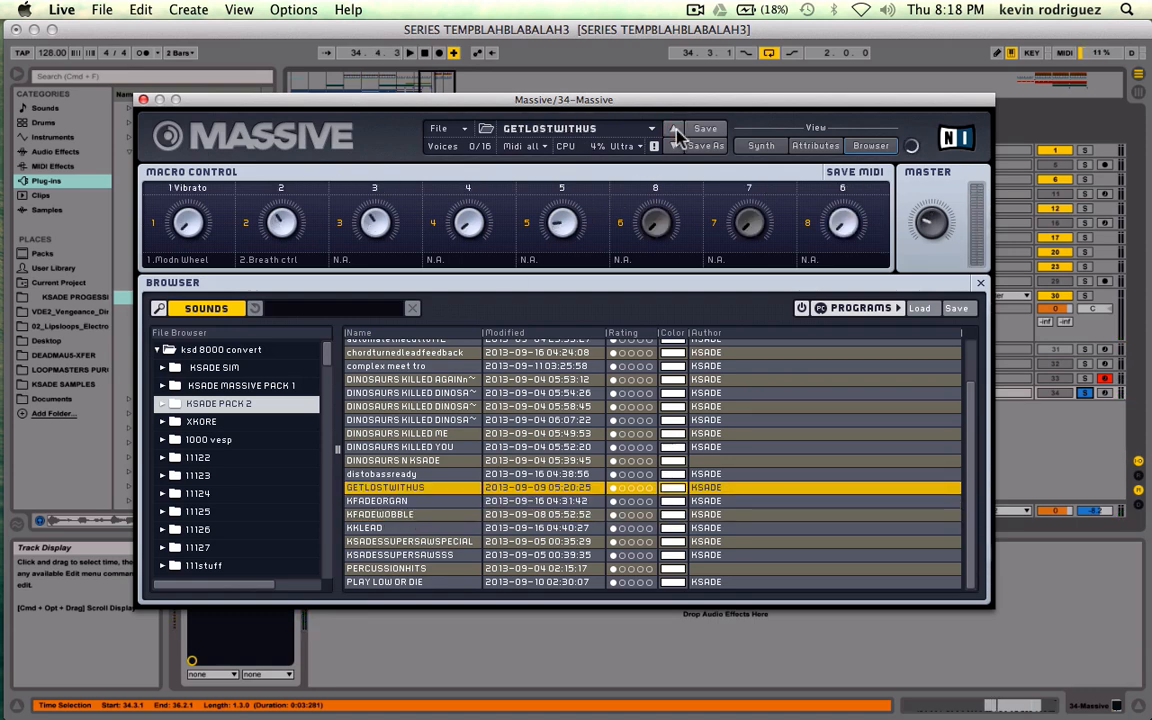
pyautogui.click(673, 131)
pyautogui.click(673, 131)
pyautogui.click(673, 131)
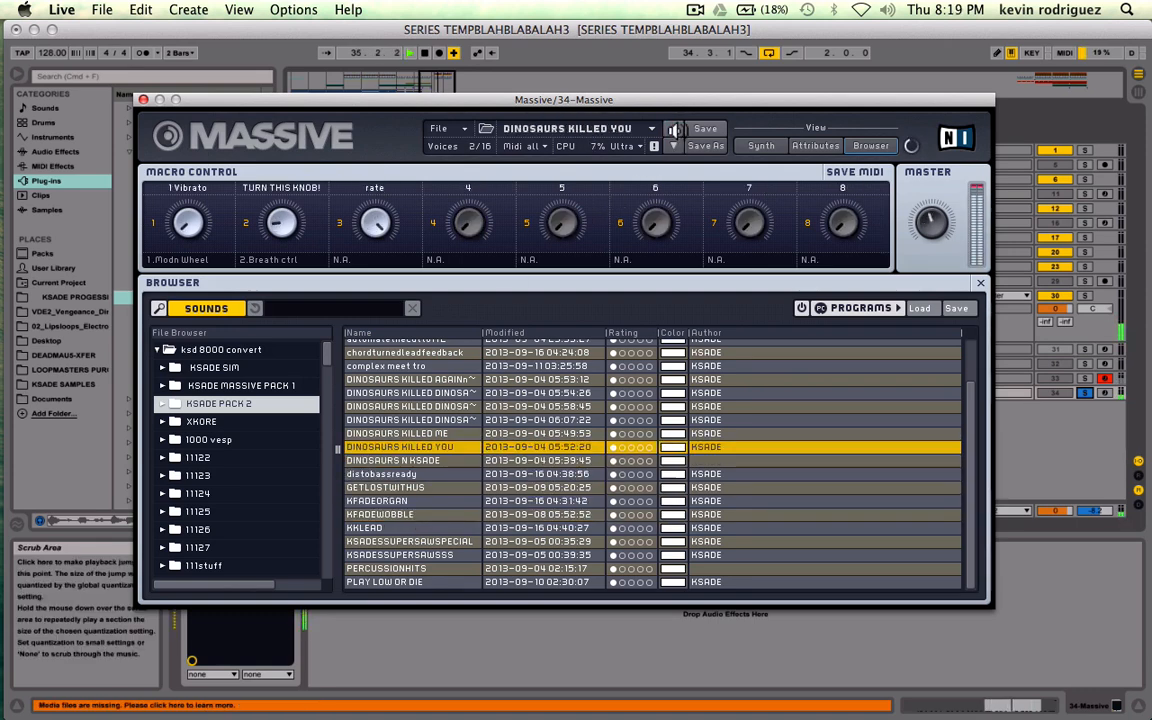
pyautogui.click(673, 131)
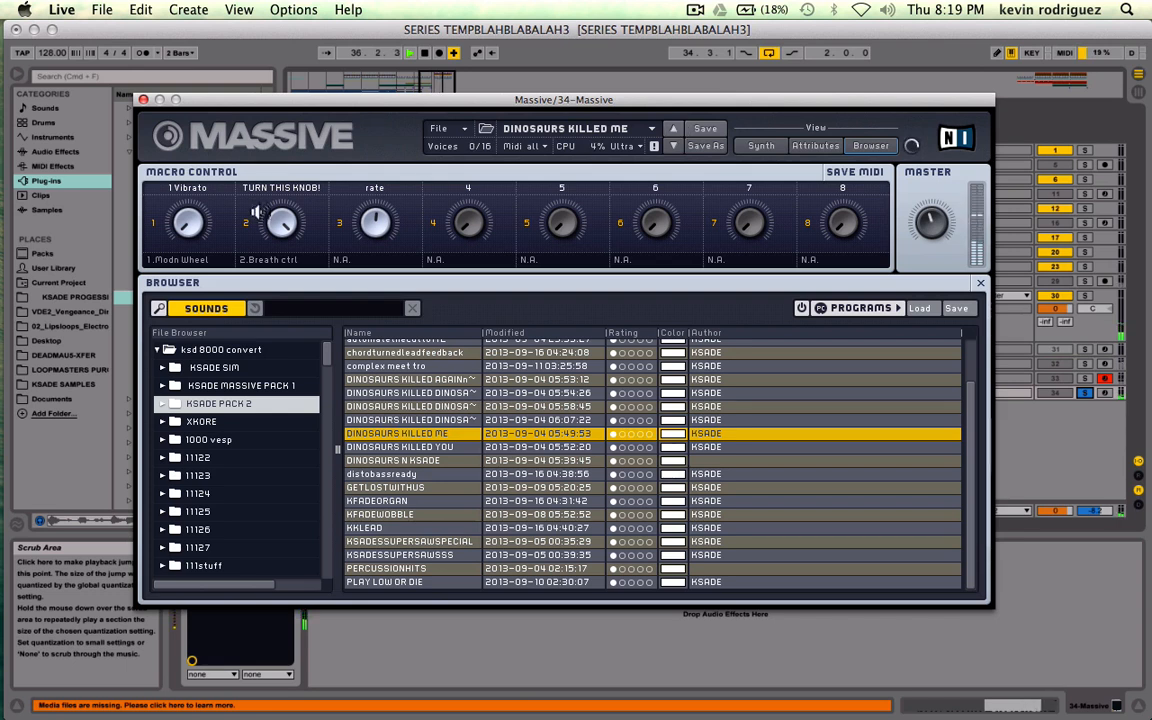
pyautogui.press('space')
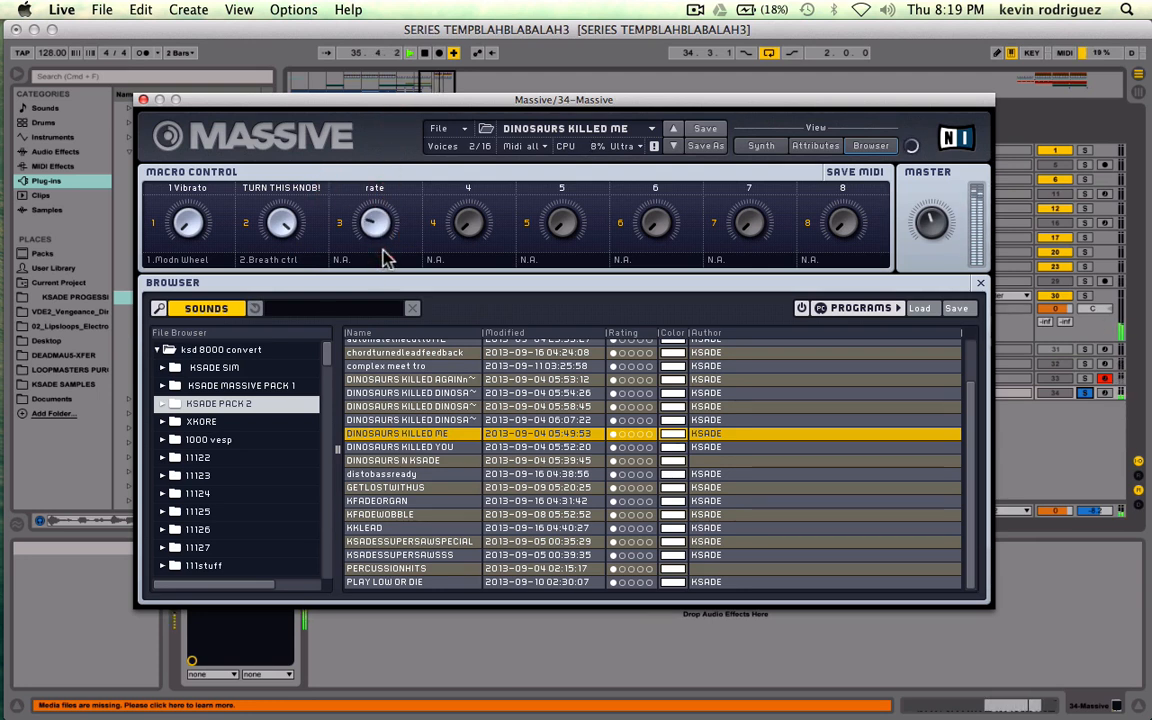
# - Stop playback, close the 34 Massive instrument window and check which preset the 33 Massive track uses
pyautogui.press('space')
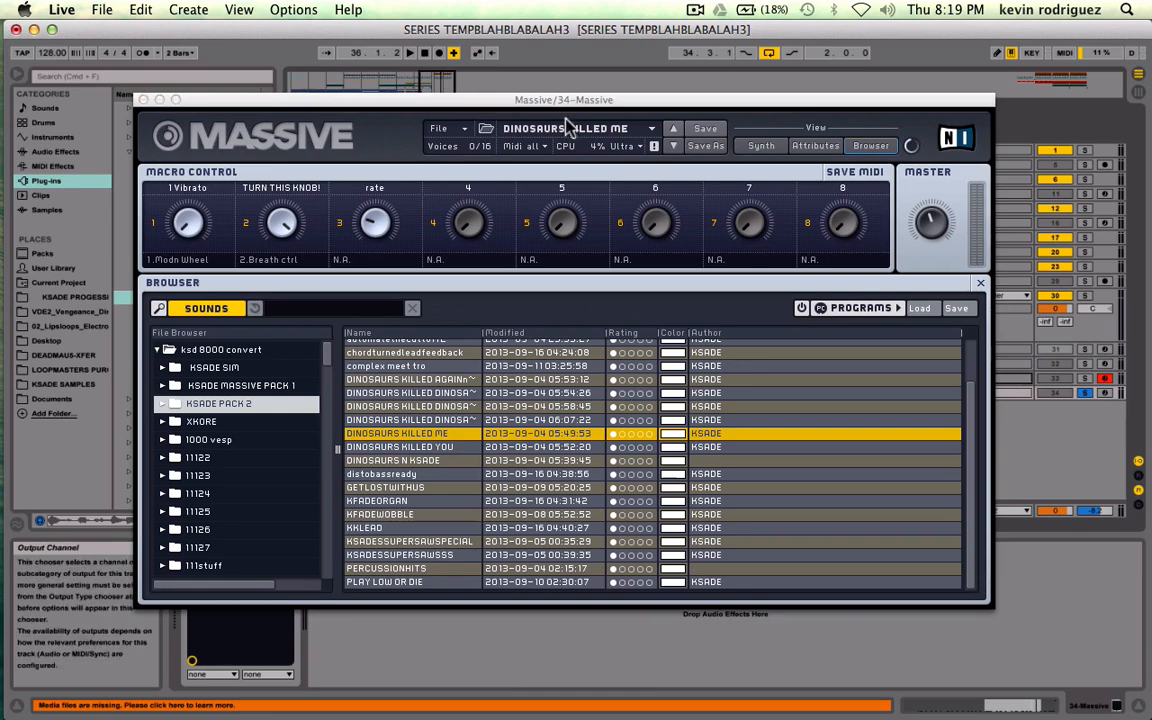
pyautogui.click(143, 99)
pyautogui.click(950, 378)
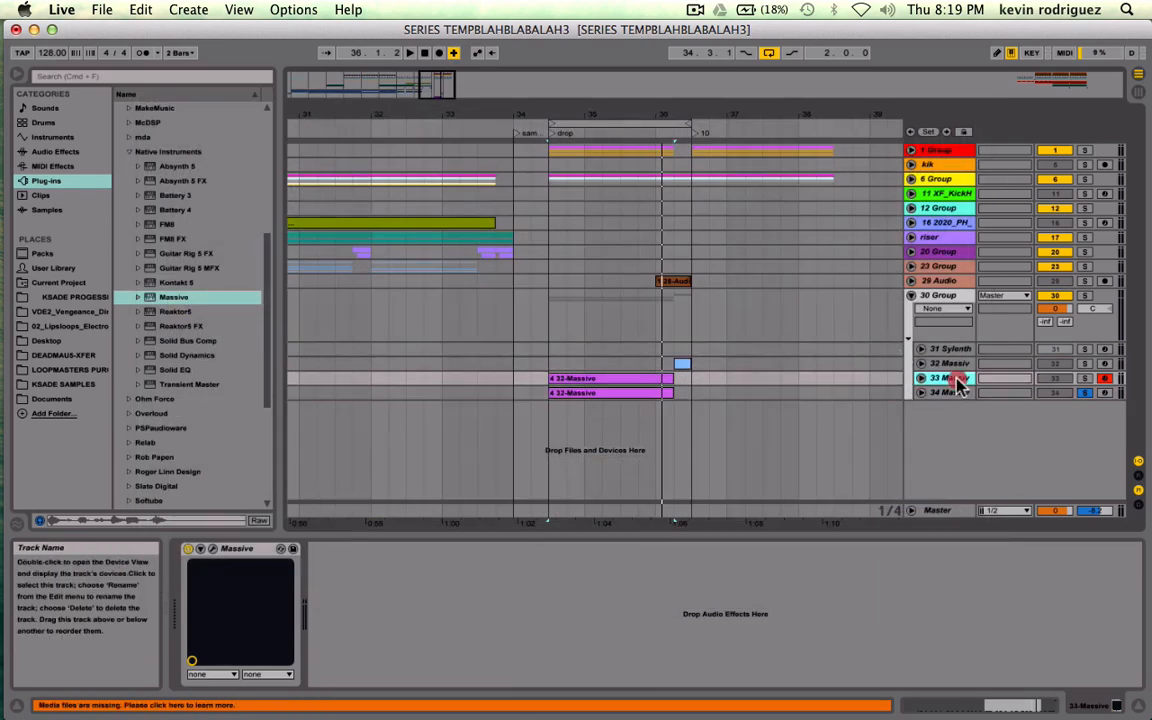
pyautogui.click(211, 549)
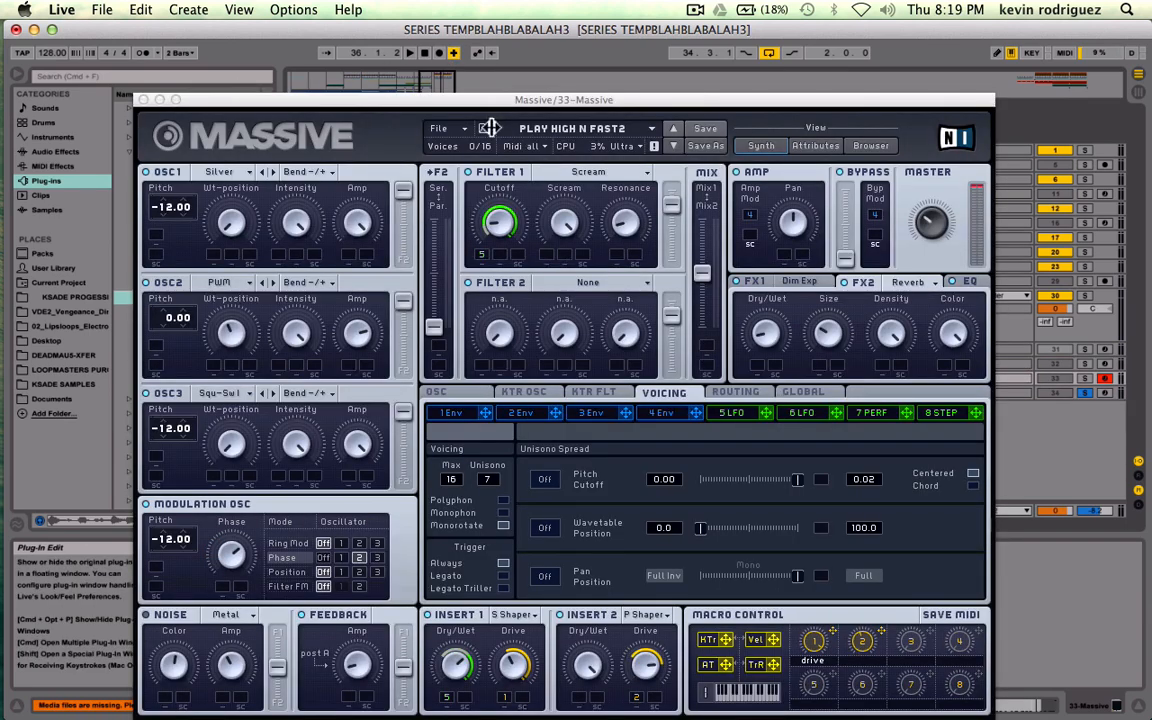
pyautogui.click(143, 99)
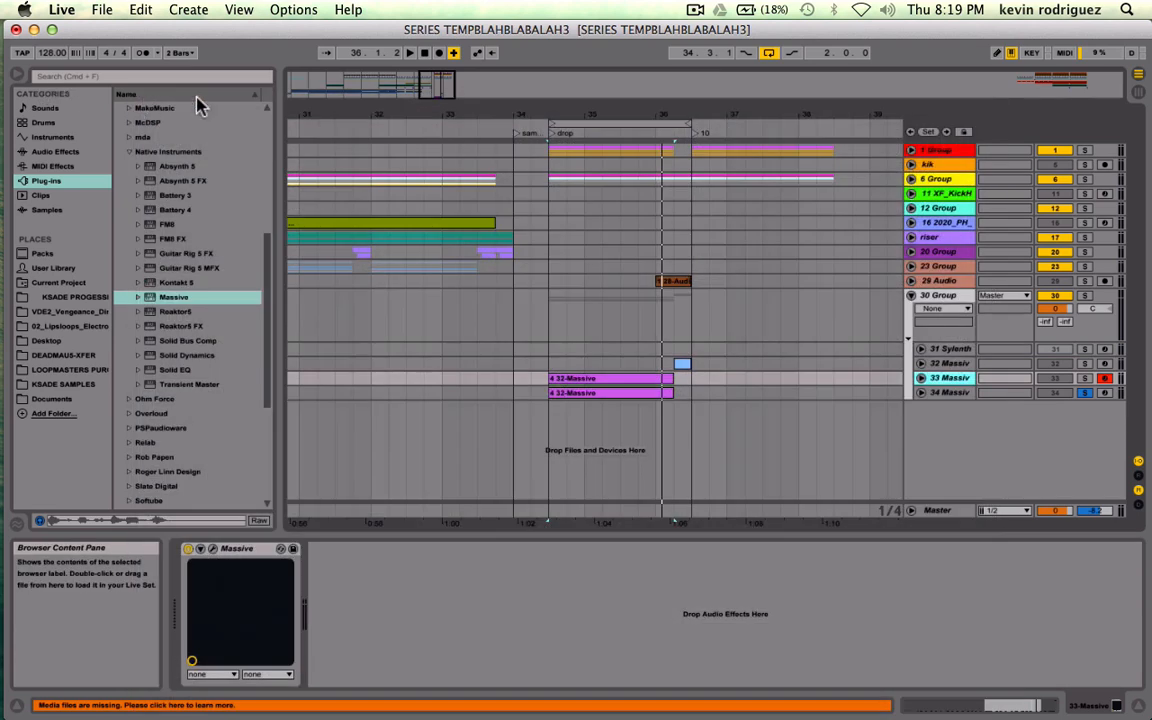
# - Audition the soloed 34 Massive track in the loop, clearing its solo to hear the full mix
pyautogui.click(955, 392)
pyautogui.press('space')
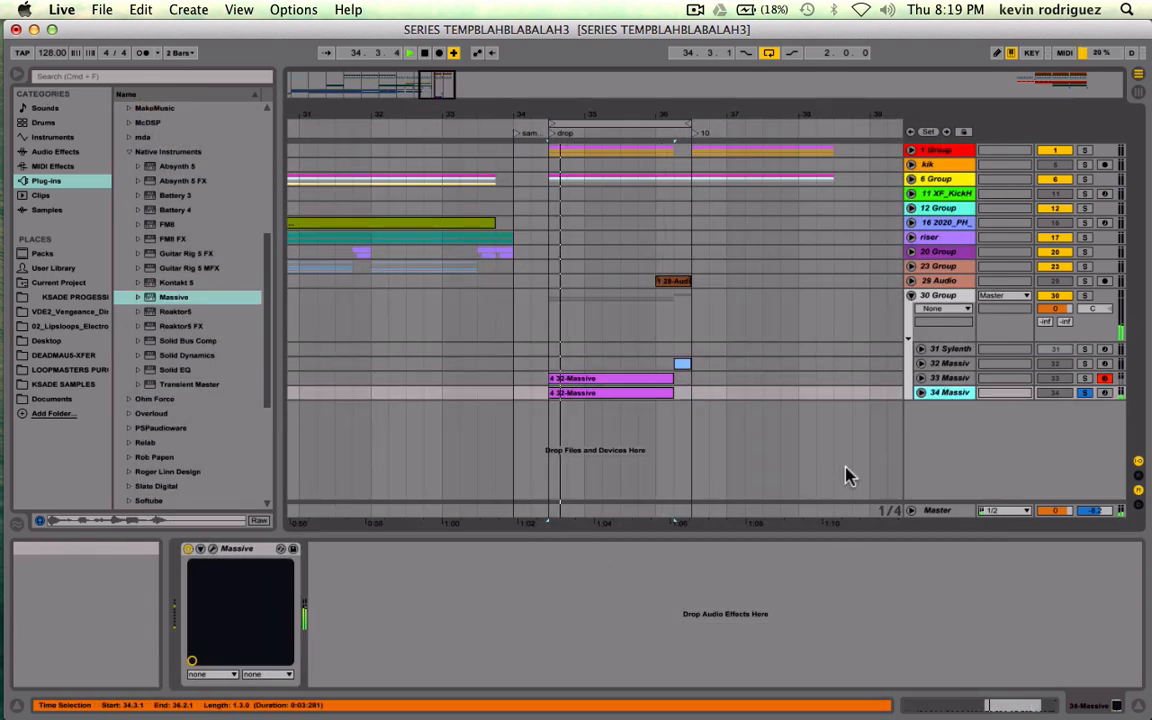
pyautogui.click(1090, 297)
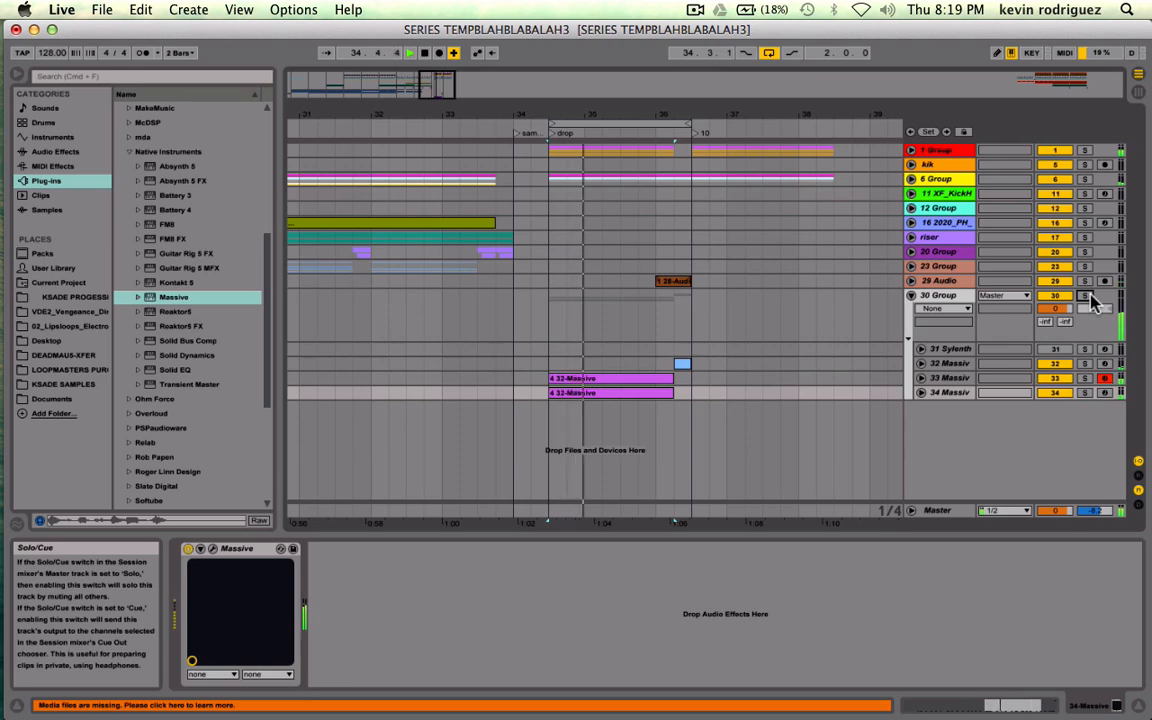
# - Stop playback and copy the short fill clip at 36.2.1 from 32 Massive onto the 31 Sylenth1 track
pyautogui.click(686, 358)
pyautogui.press('space')
pyautogui.moveTo(687, 350); pyautogui.dragTo(687, 349)
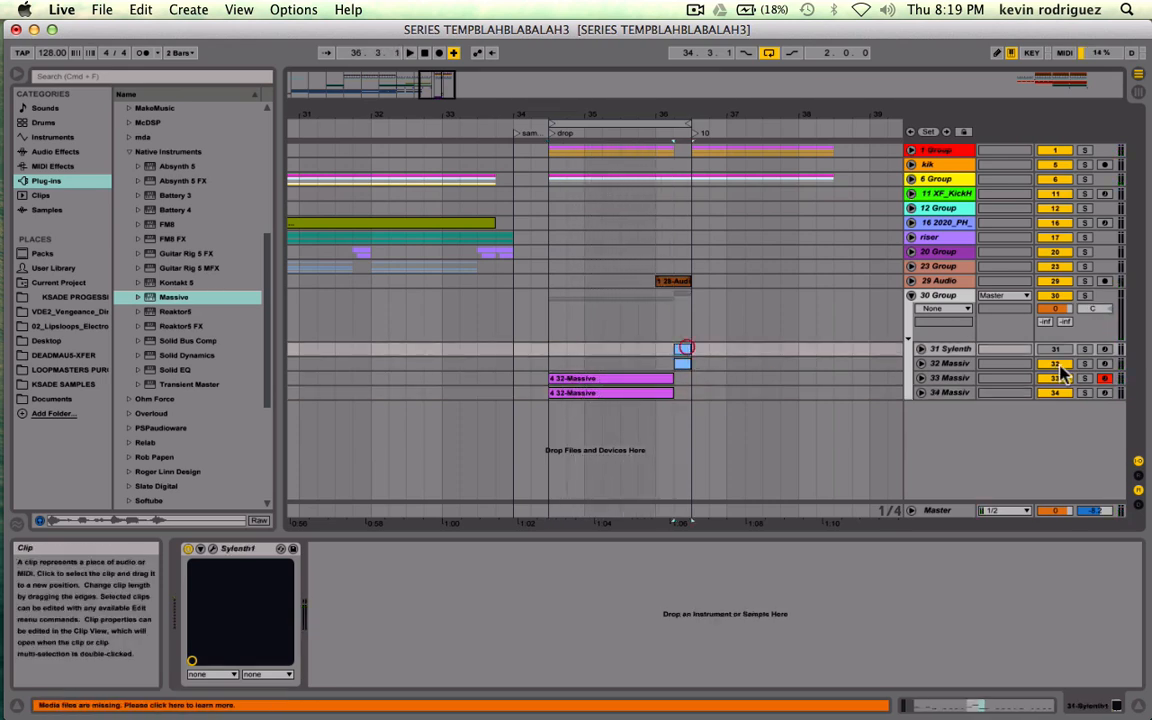
# - Audition the copied fill with 31 Sylenth1 soloed, clear the solo and activate the track in the mix
pyautogui.click(1084, 350)
pyautogui.press('space')
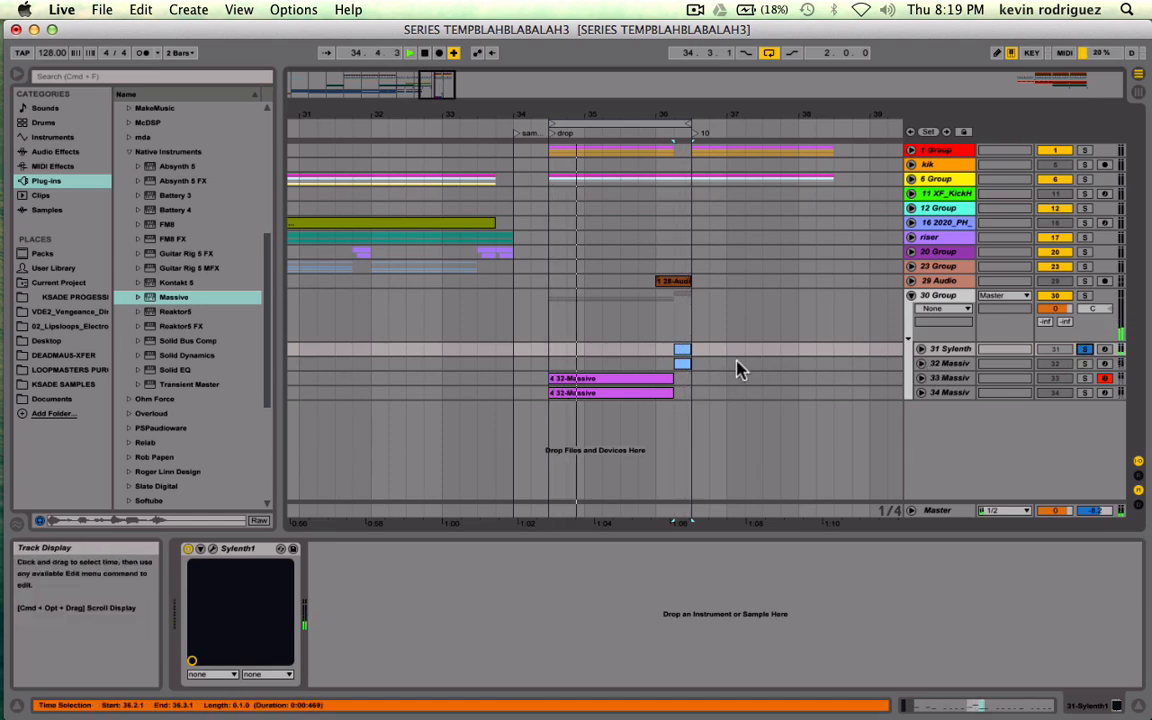
pyautogui.click(1084, 350)
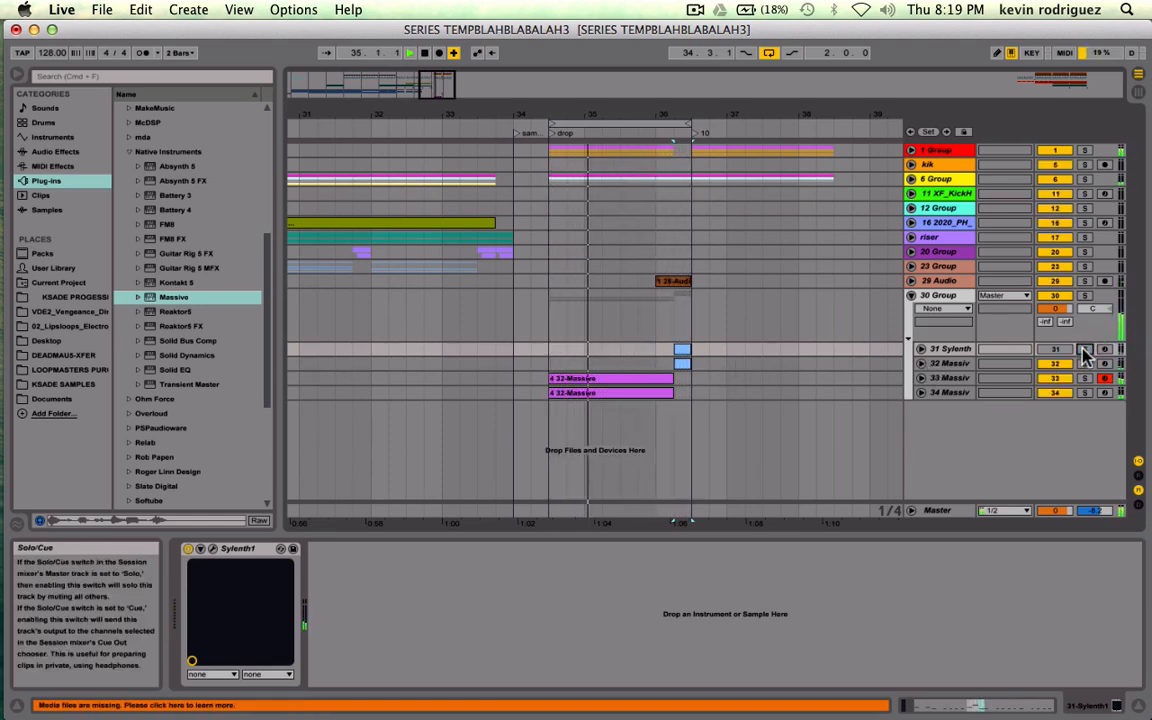
pyautogui.click(1066, 350)
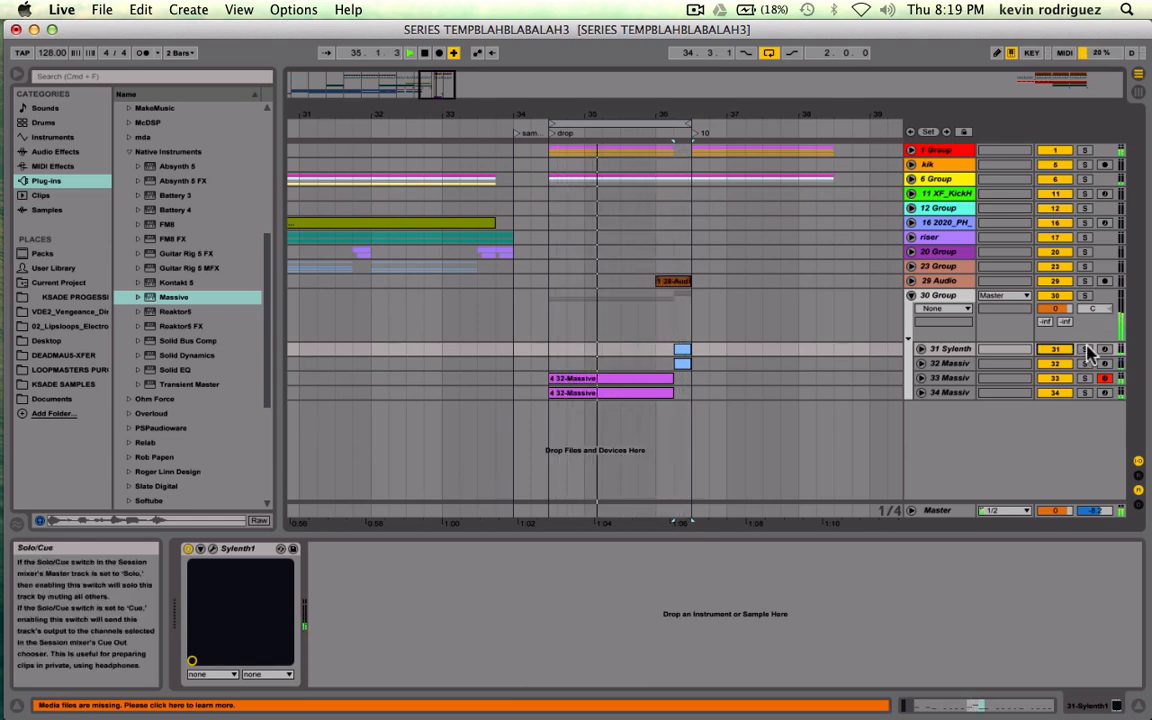
# - Solo 31 Sylenth1, transpose the three notes at 1.4 in its fill clip up one octave, and clear the solo
pyautogui.click(1083, 350)
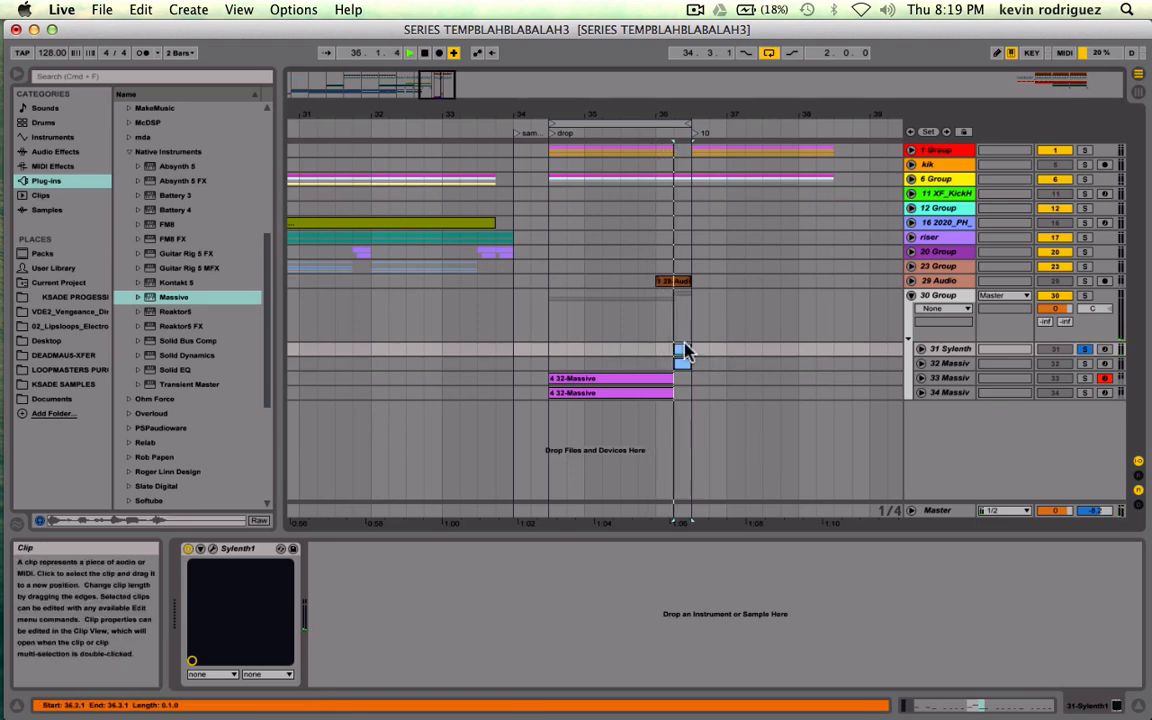
pyautogui.doubleClick(681, 349)
pyautogui.moveTo(841, 408); pyautogui.dragTo(929, 617)
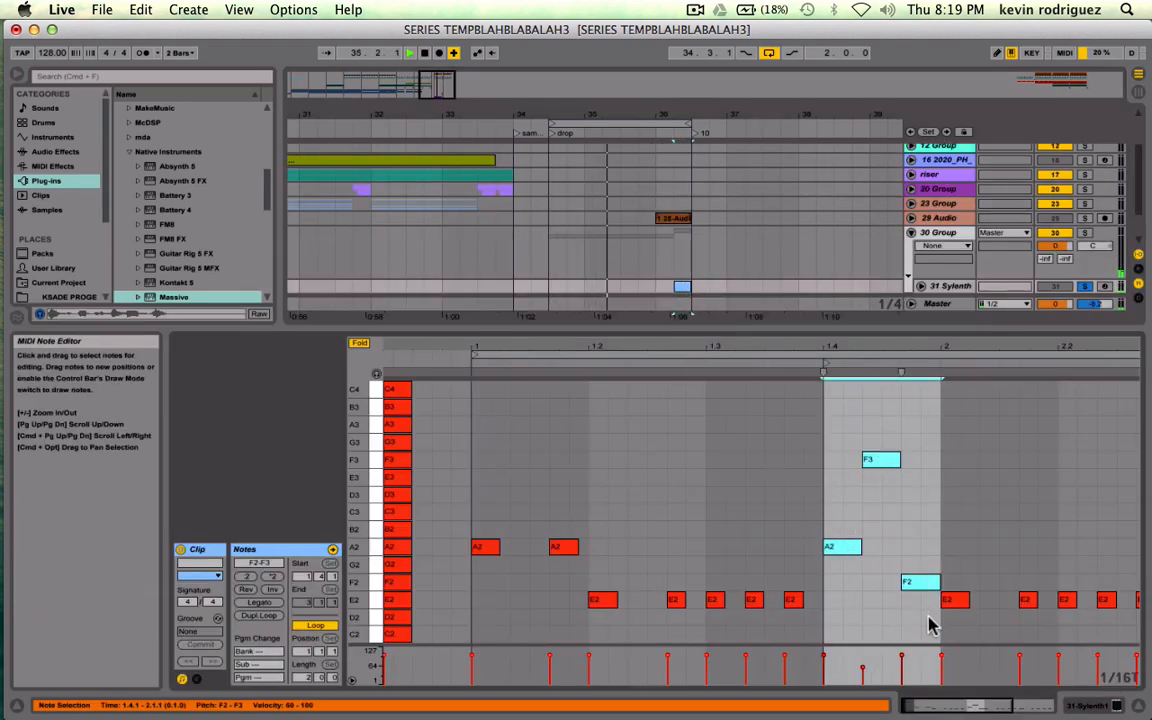
pyautogui.hotkey('shift', 'Up')
pyautogui.hotkey('shift', 'Tab')
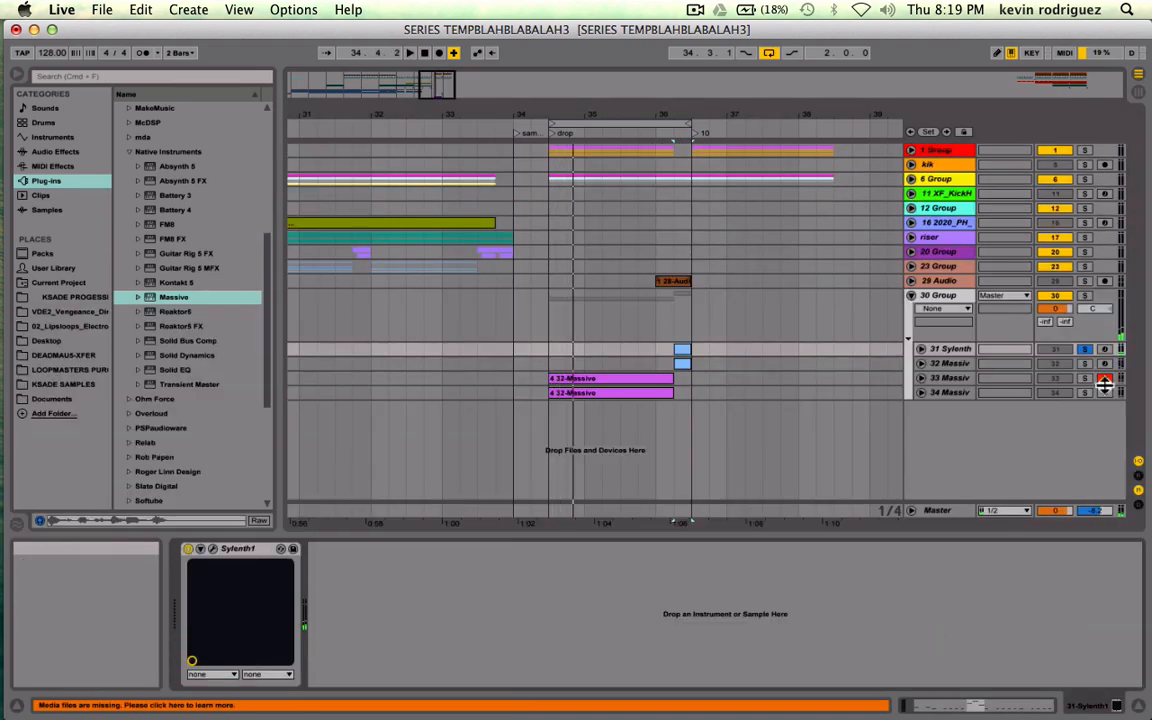
pyautogui.click(1084, 349)
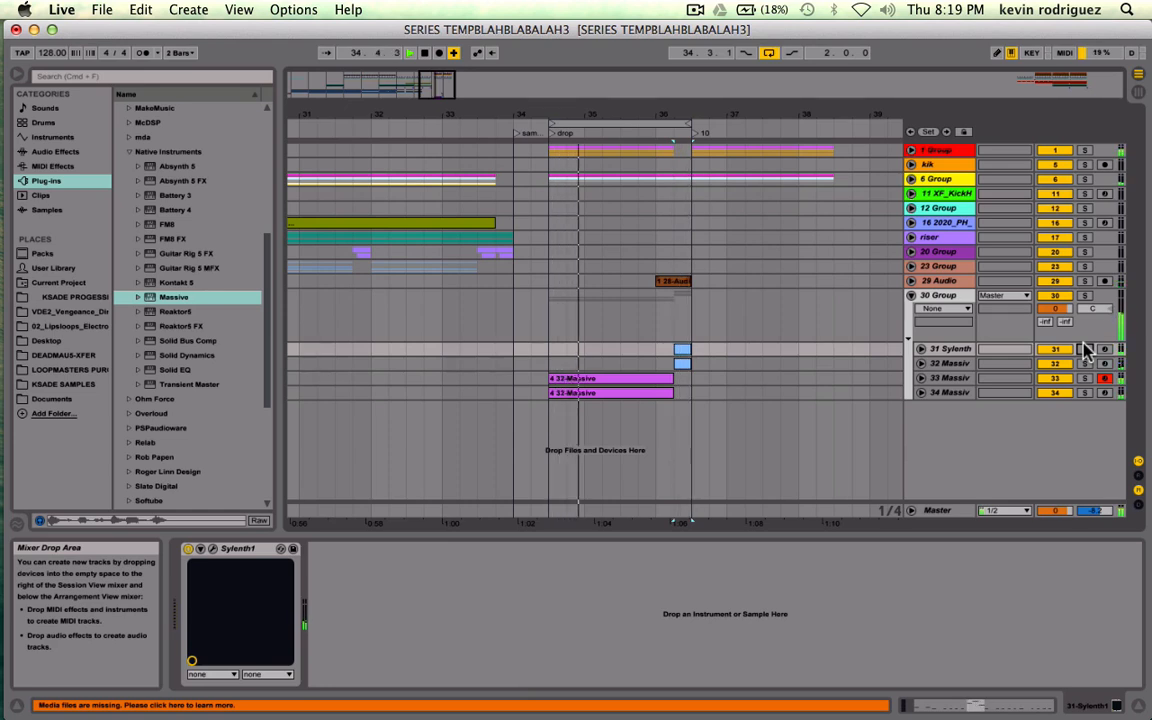
# - Delete the 6 Group clips in the drop from 34.3.1 to 36.3.1
pyautogui.click(683, 170)
pyautogui.moveTo(548, 180); pyautogui.dragTo(690, 190)
pyautogui.press('Delete')
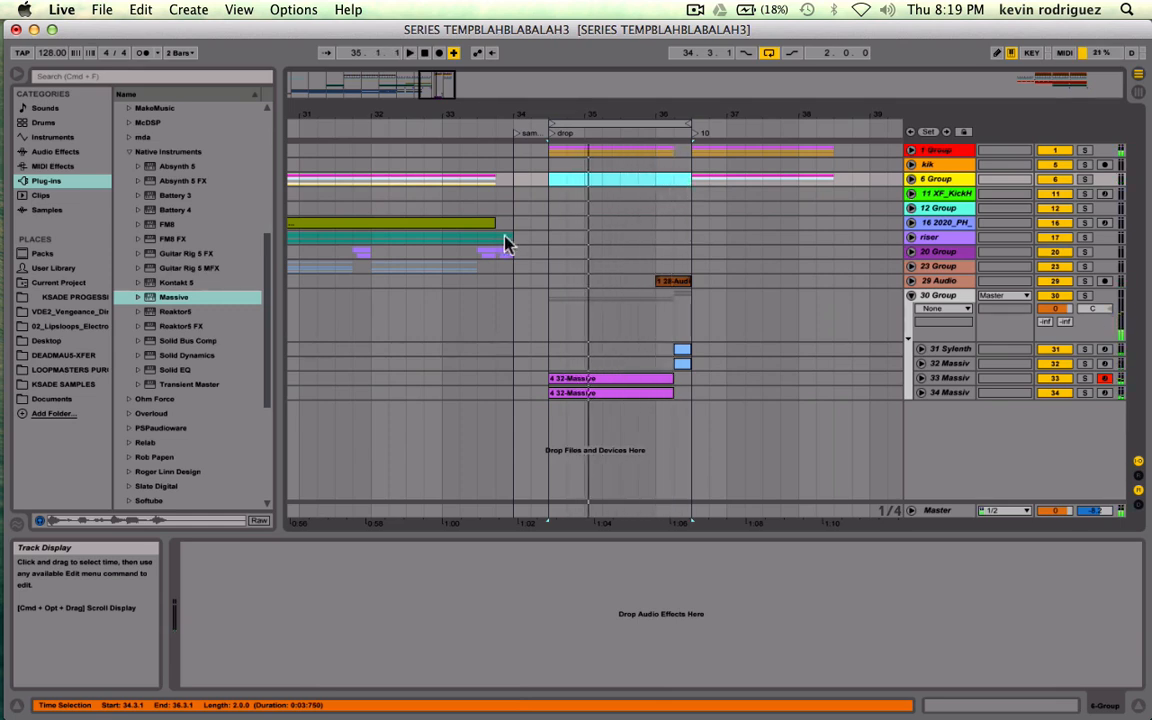
# - Review the wider arrangement, playing the drop loop and the melody section from bar 22
pyautogui.click(368, 383)
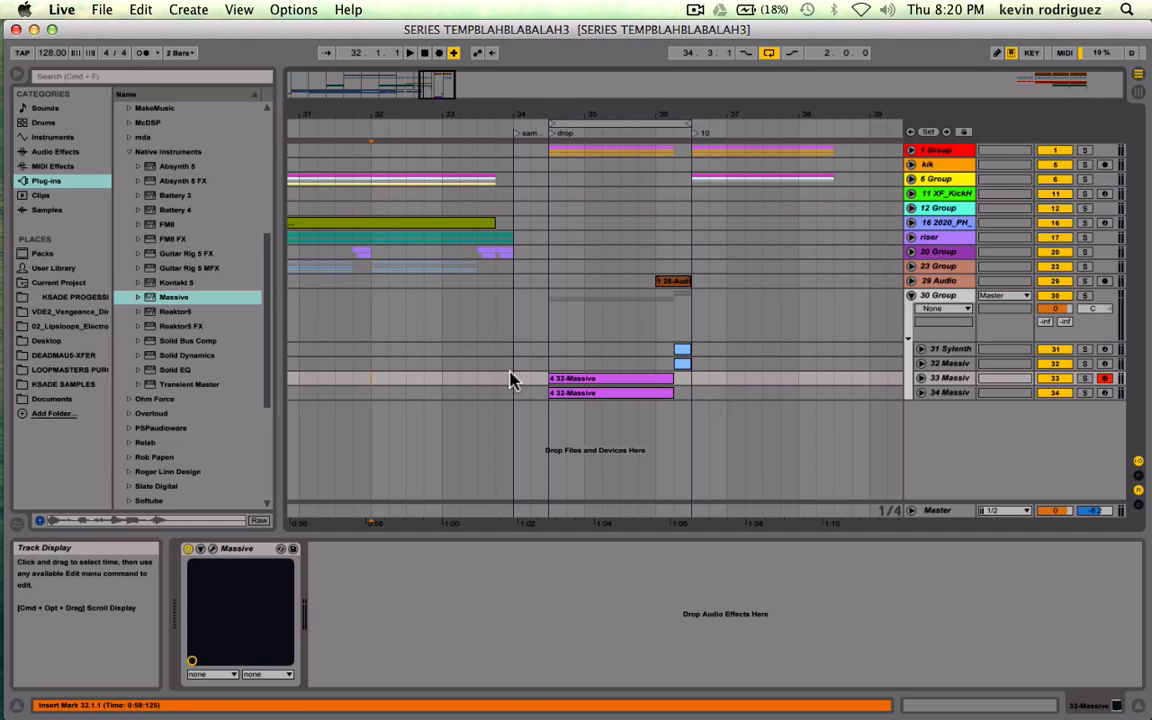
pyautogui.hscroll(-5, 510, 380)
pyautogui.hscroll(5, 505, 378)
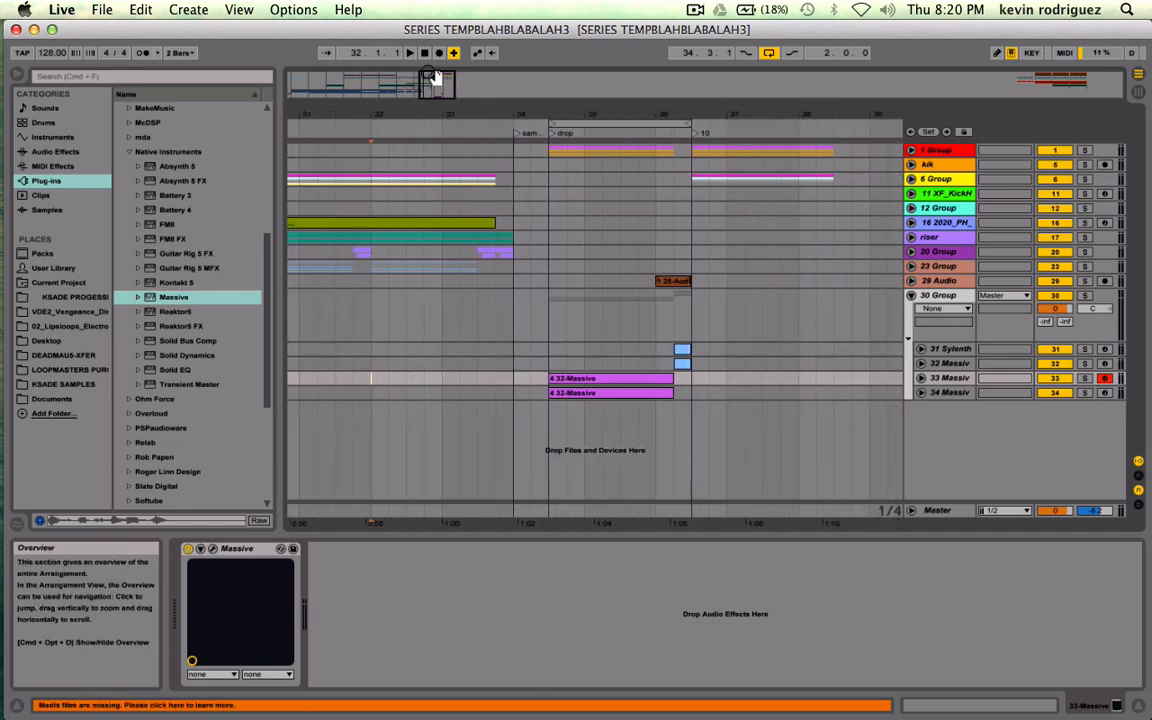
pyautogui.moveTo(433, 78); pyautogui.dragTo(438, 90)
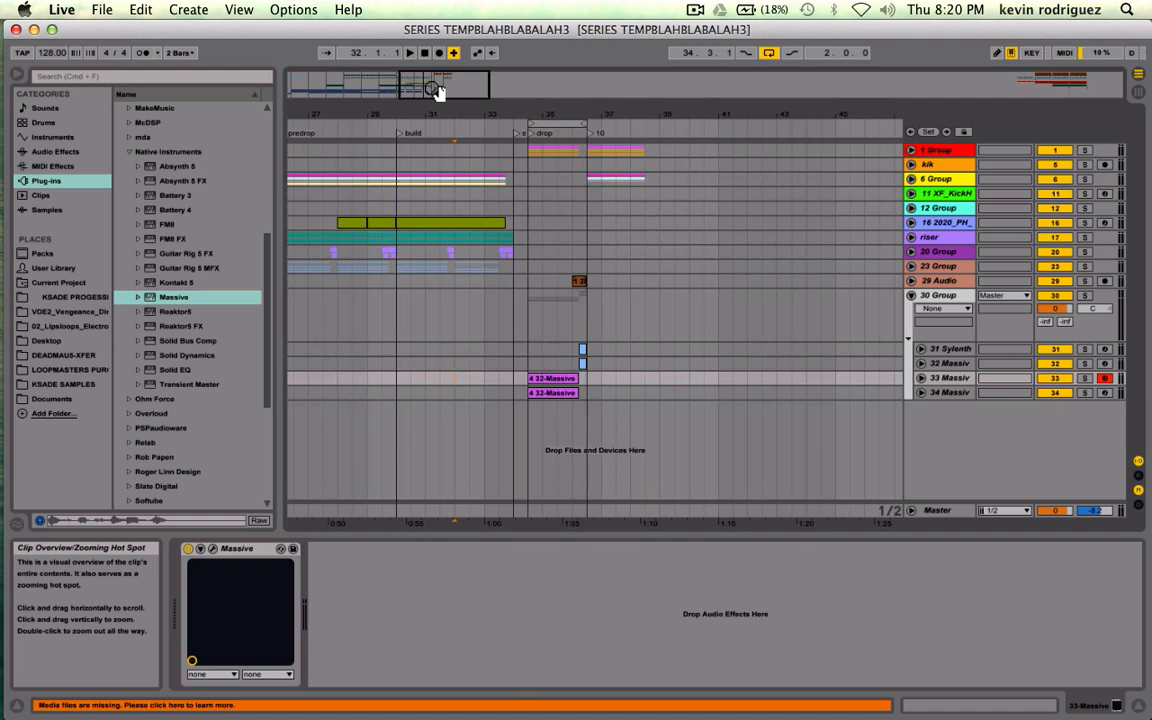
pyautogui.hscroll(-8, 592, 348)
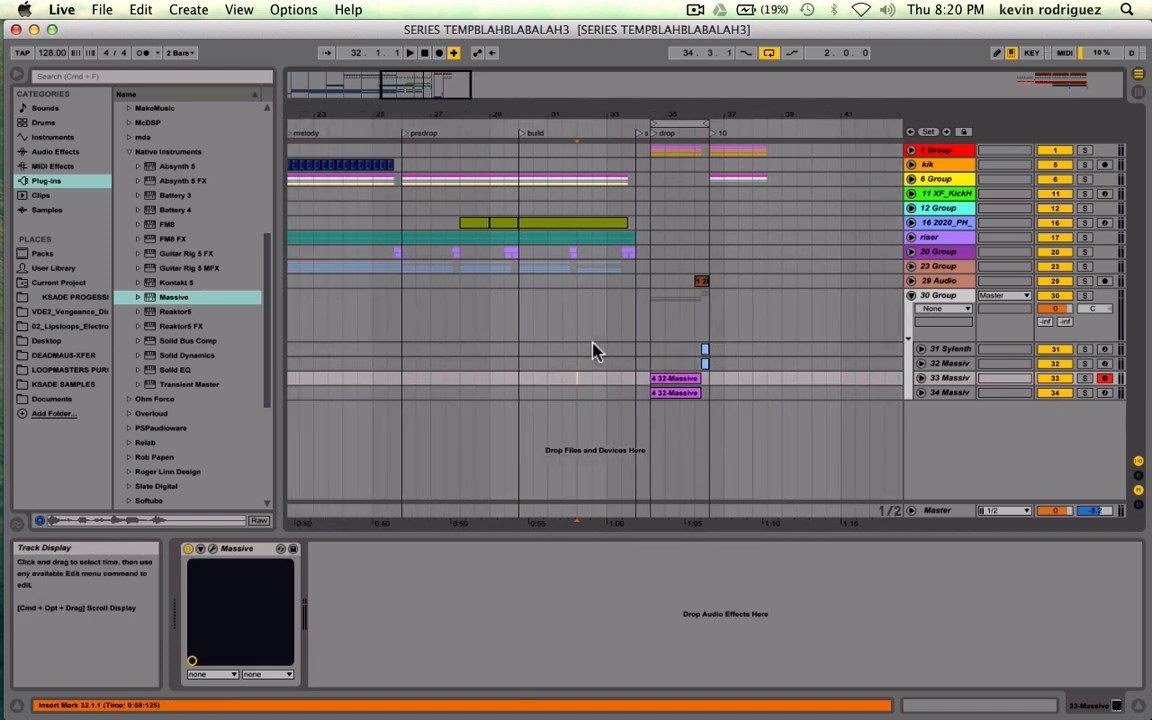
pyautogui.hscroll(8, 592, 350)
pyautogui.hscroll(-2, 592, 350)
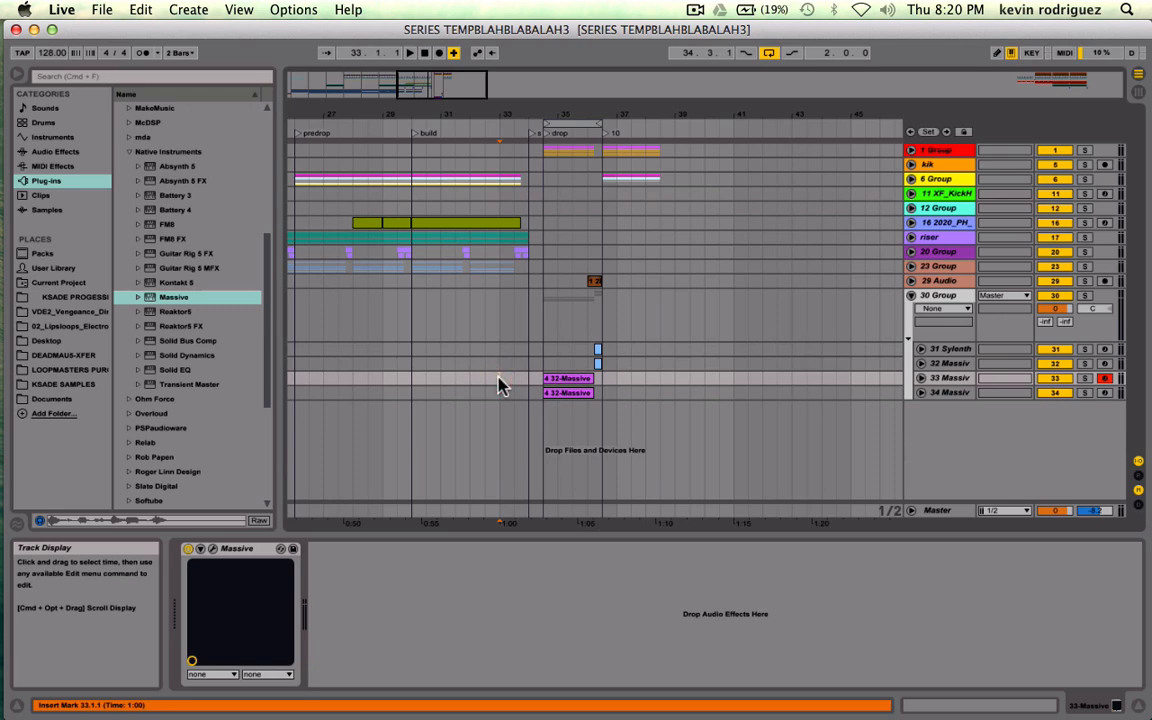
pyautogui.moveTo(454, 94); pyautogui.dragTo(455, 91)
pyautogui.press('space')
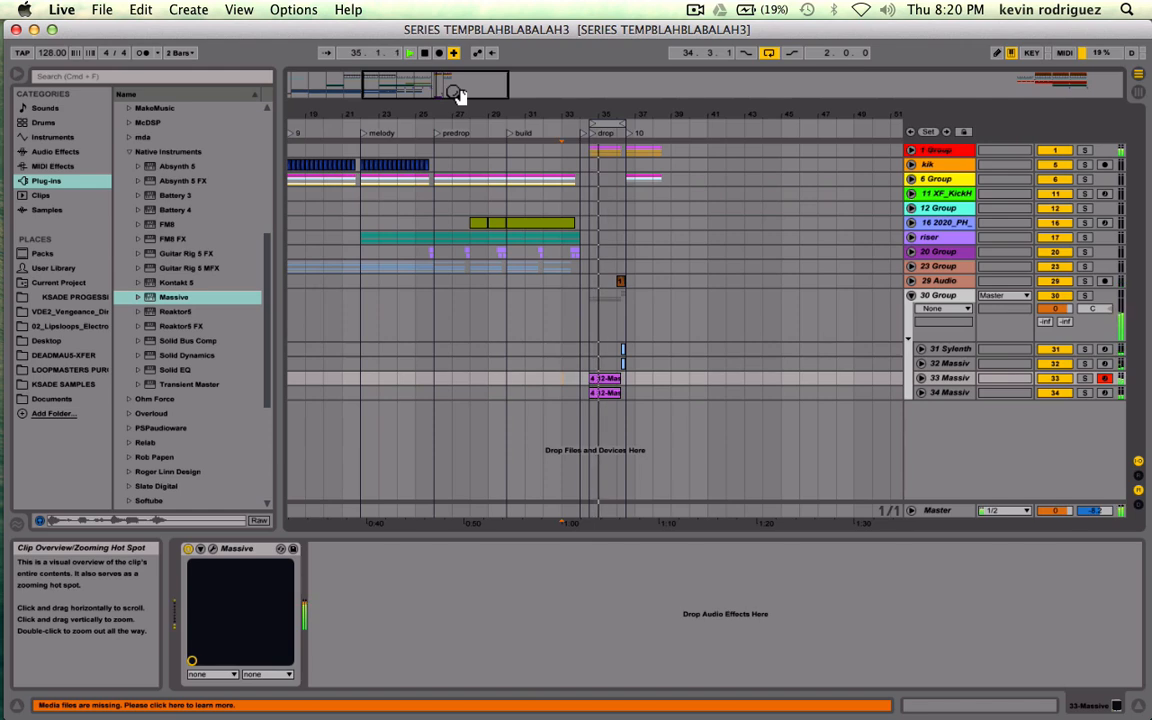
pyautogui.click(363, 363)
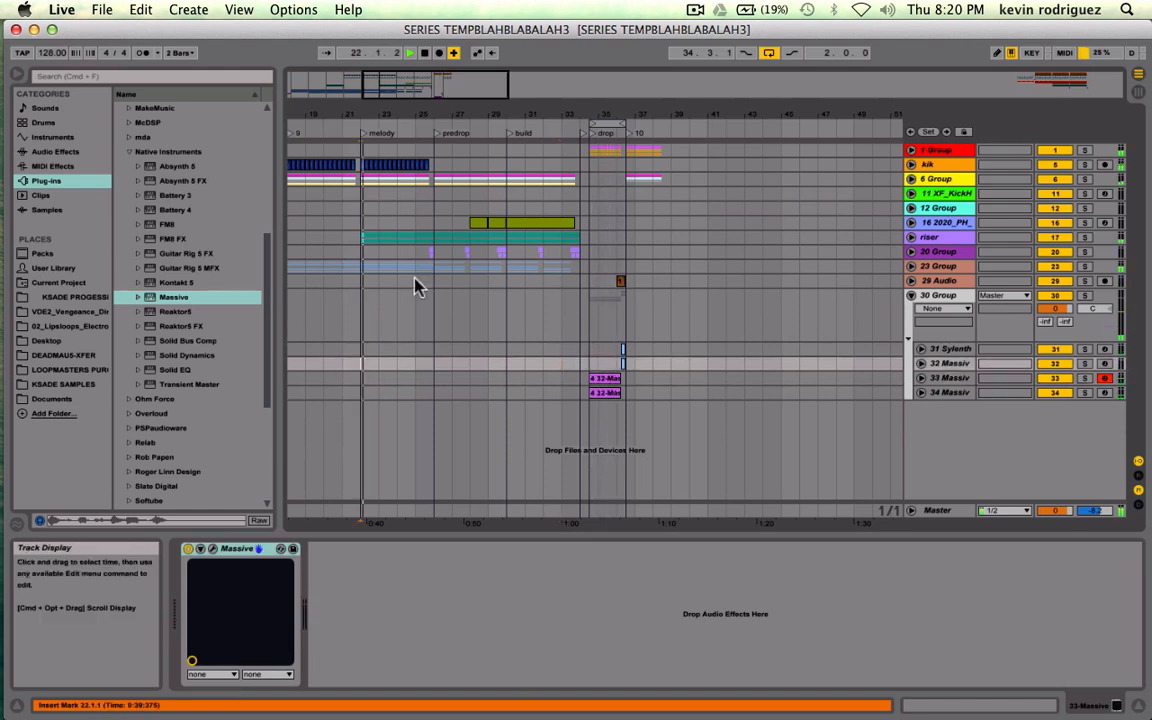
# - Extend the loop back to the song's beginning at 1.1.1 and stop playback
pyautogui.hscroll(-10, 380, 163)
pyautogui.click(398, 196)
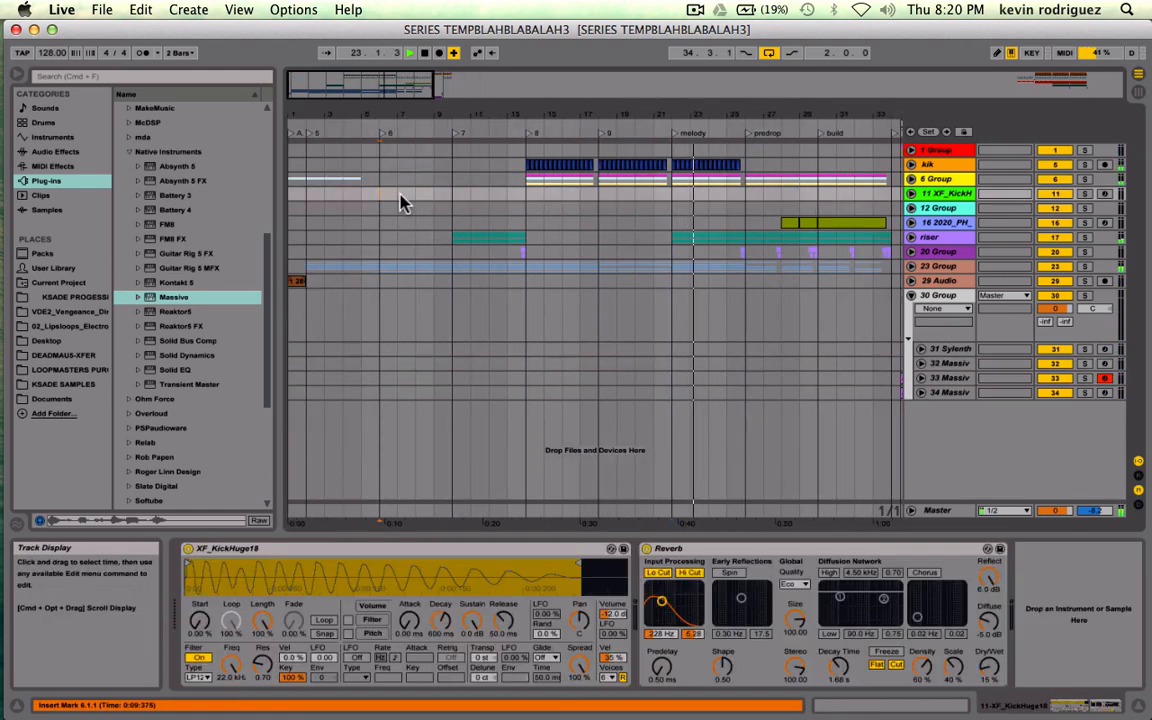
pyautogui.click(289, 119)
pyautogui.press('space')
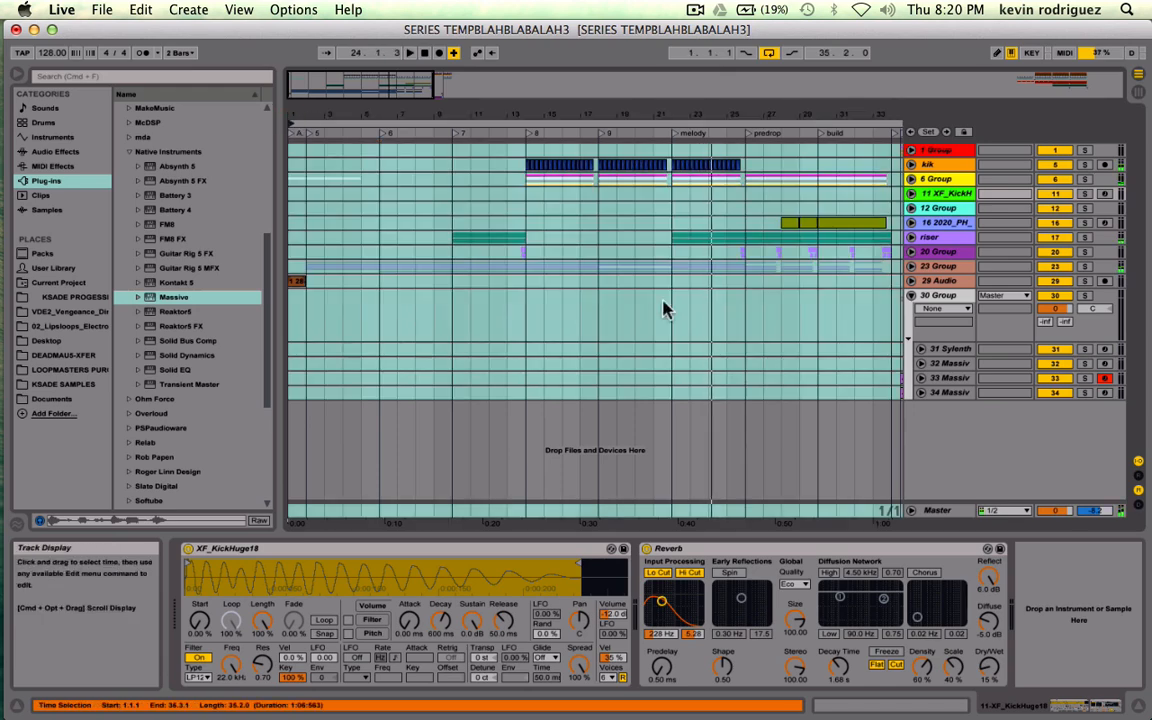
# - Play the drop from 34.3.1 to hear how it loops back into the song's opening
pyautogui.hscroll(10, 670, 314)
pyautogui.click(490, 377)
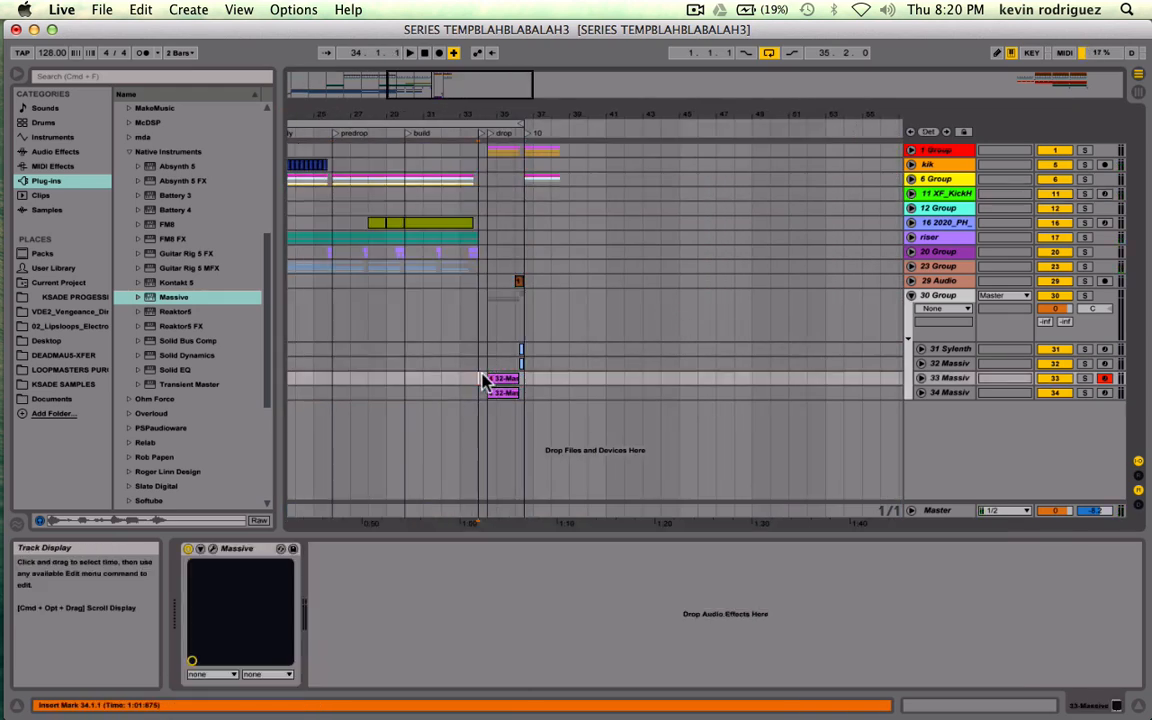
pyautogui.hscroll(-10, 460, 390)
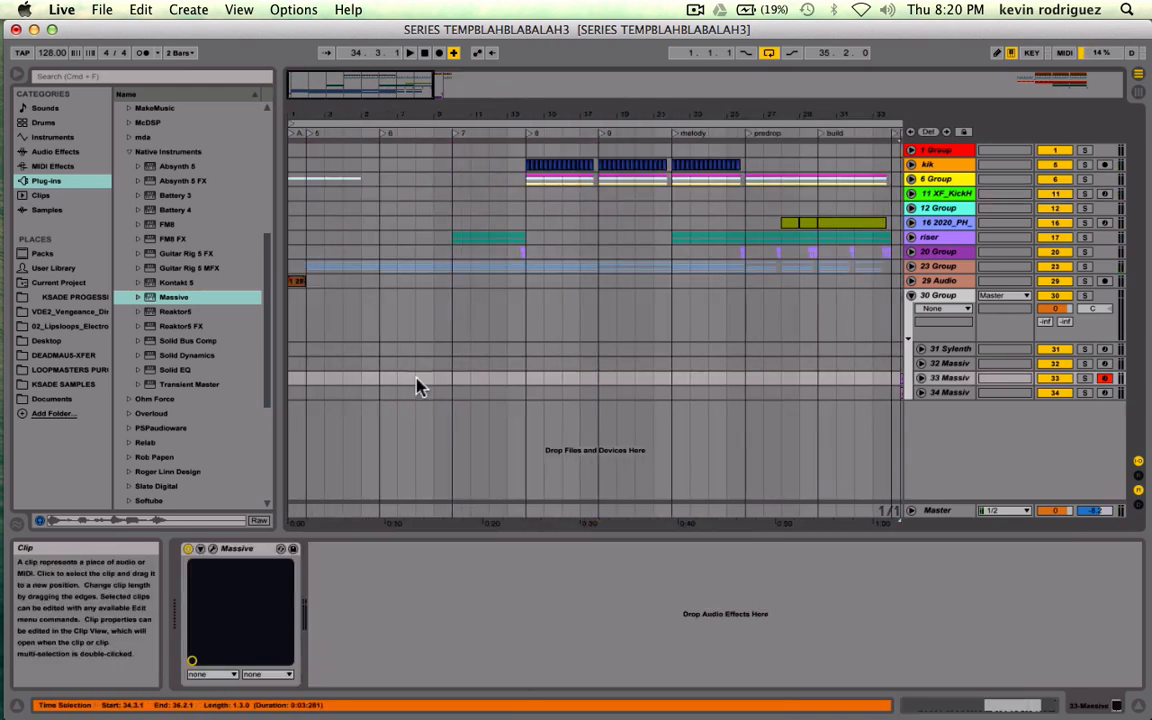
pyautogui.hscroll(10, 672, 408)
pyautogui.hscroll(-10, 357, 430)
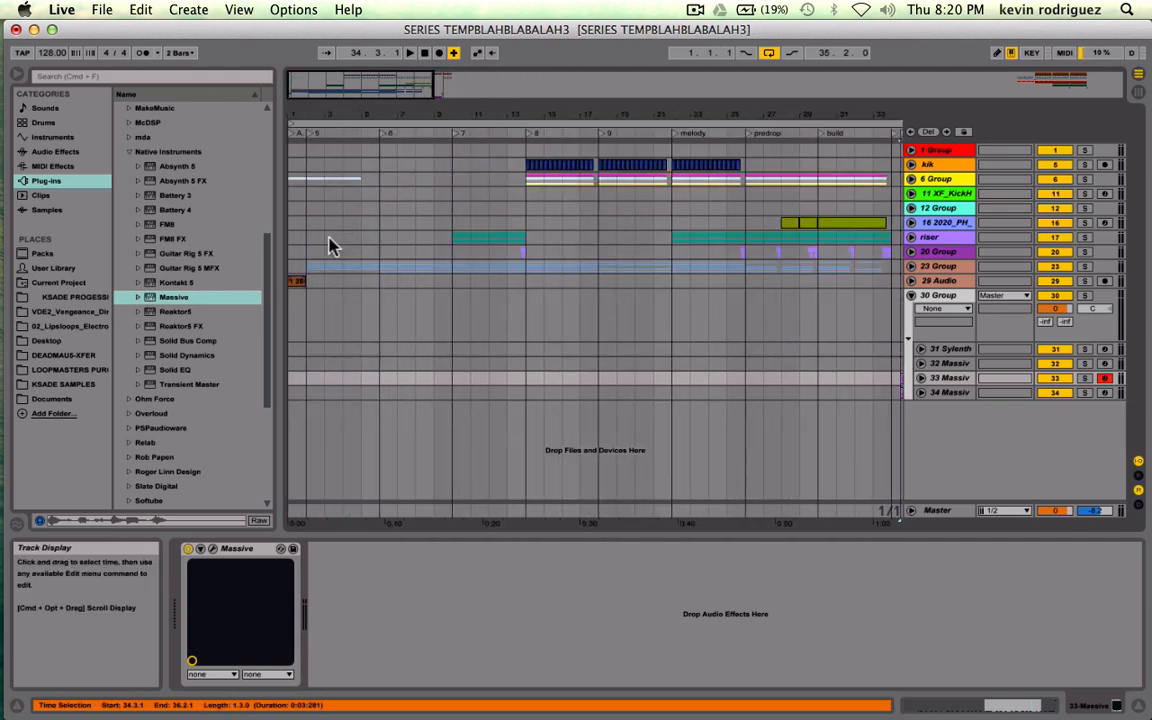
pyautogui.hscroll(10, 556, 348)
pyautogui.click(455, 380)
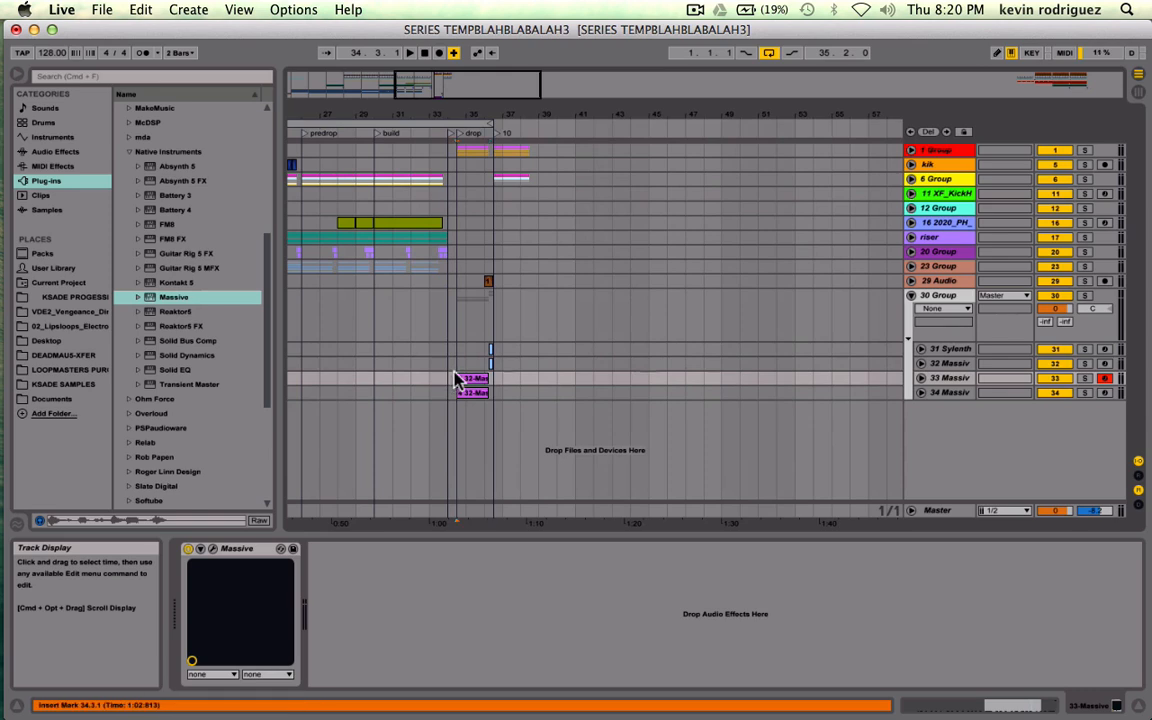
pyautogui.press('space')
pyautogui.hscroll(-10, 454, 374)
pyautogui.press('space')
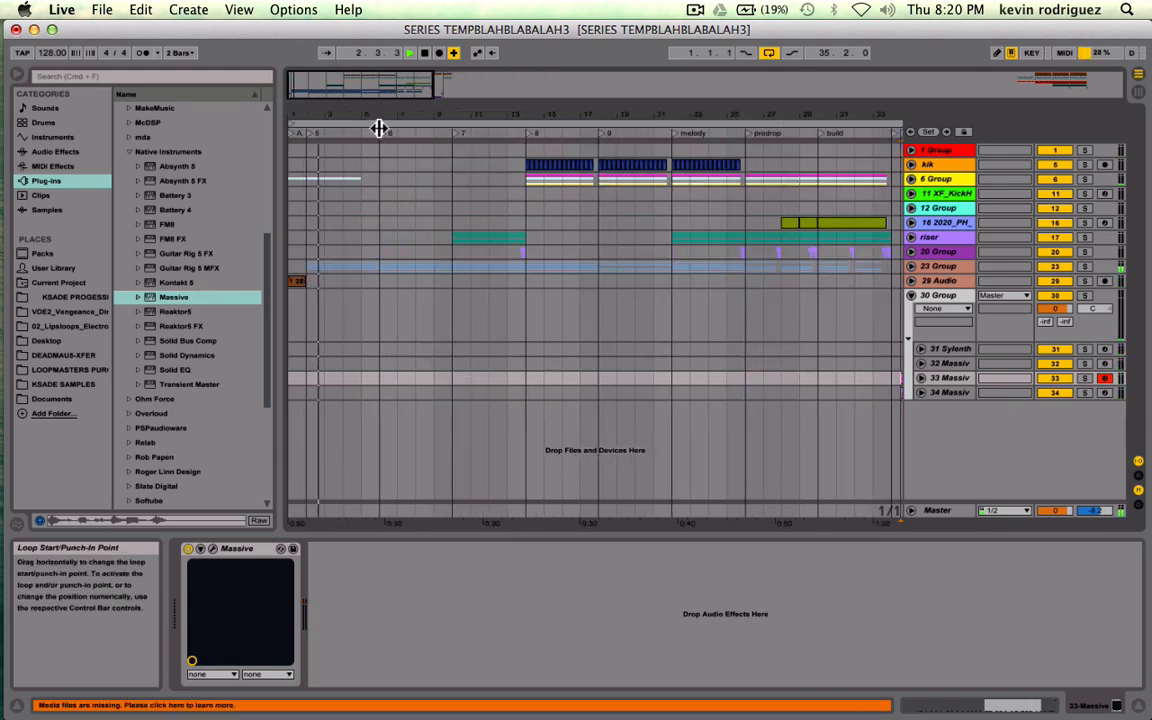
# - Move the loop start to 2.1.1 and play the drop from 34.3.1 to hear the transition
pyautogui.moveTo(297, 124); pyautogui.dragTo(309, 125)
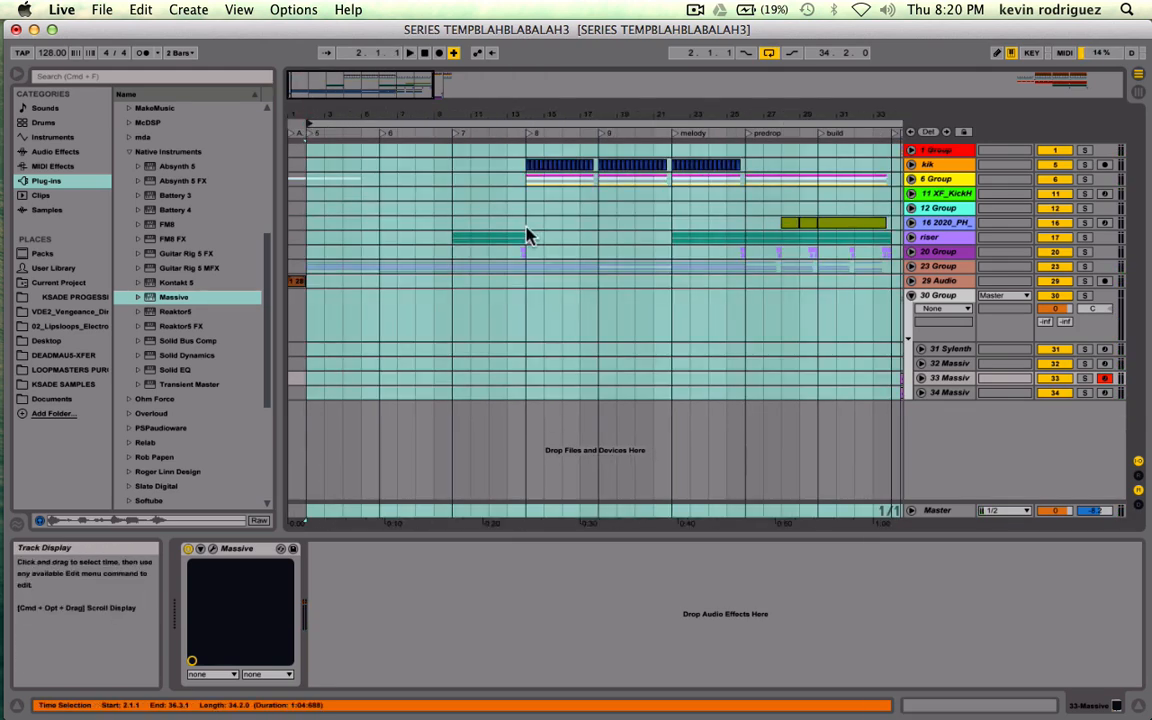
pyautogui.hscroll(10, 526, 233)
pyautogui.hscroll(-5, 404, 360)
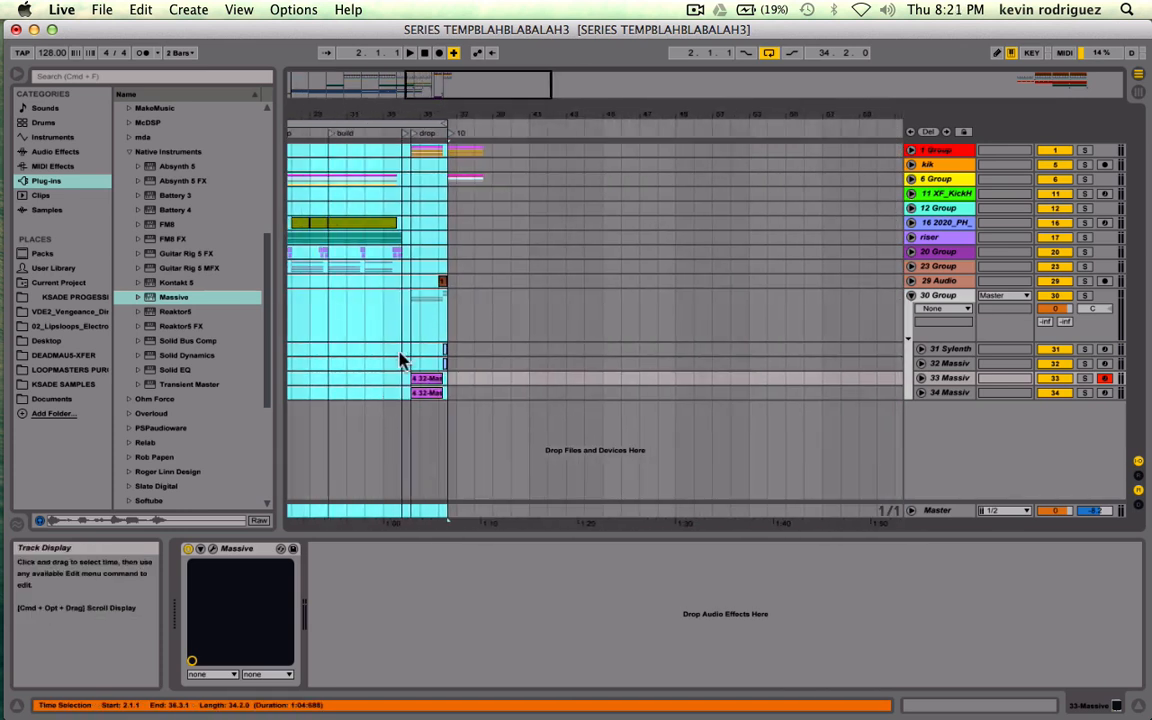
pyautogui.click(410, 357)
pyautogui.click(410, 357)
pyautogui.press('space')
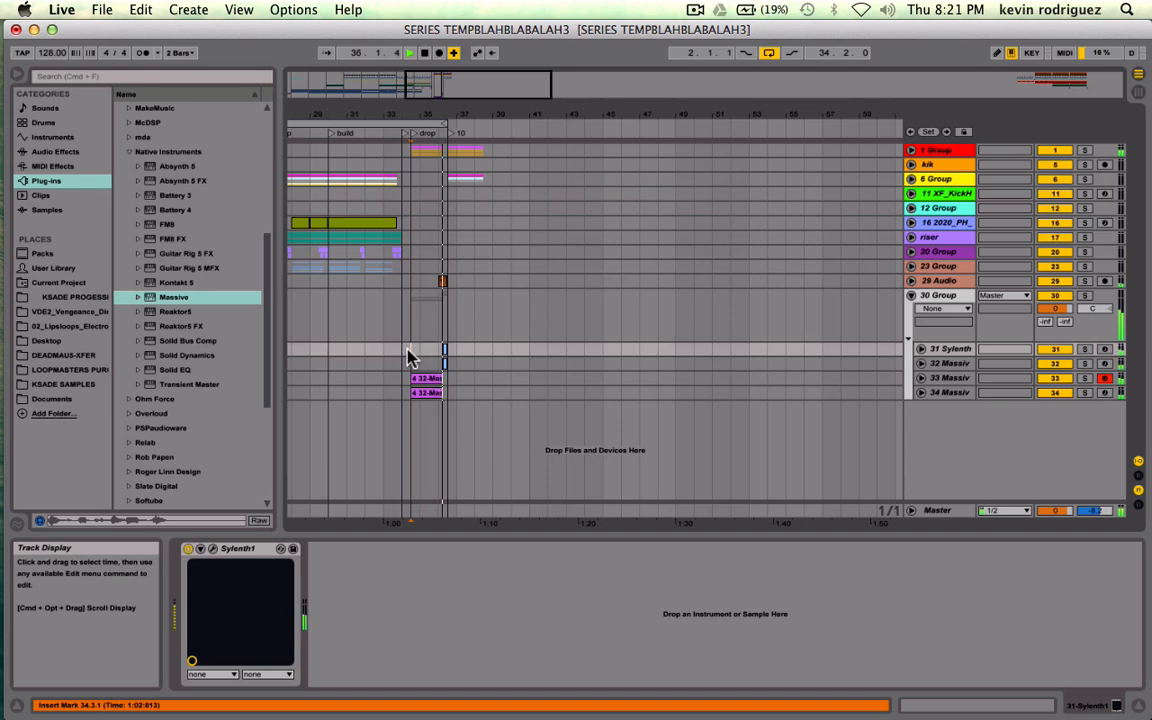
# - Stop playback and move the loop start to 14.1.1, where the kick section begins
pyautogui.hscroll(-10, 408, 350)
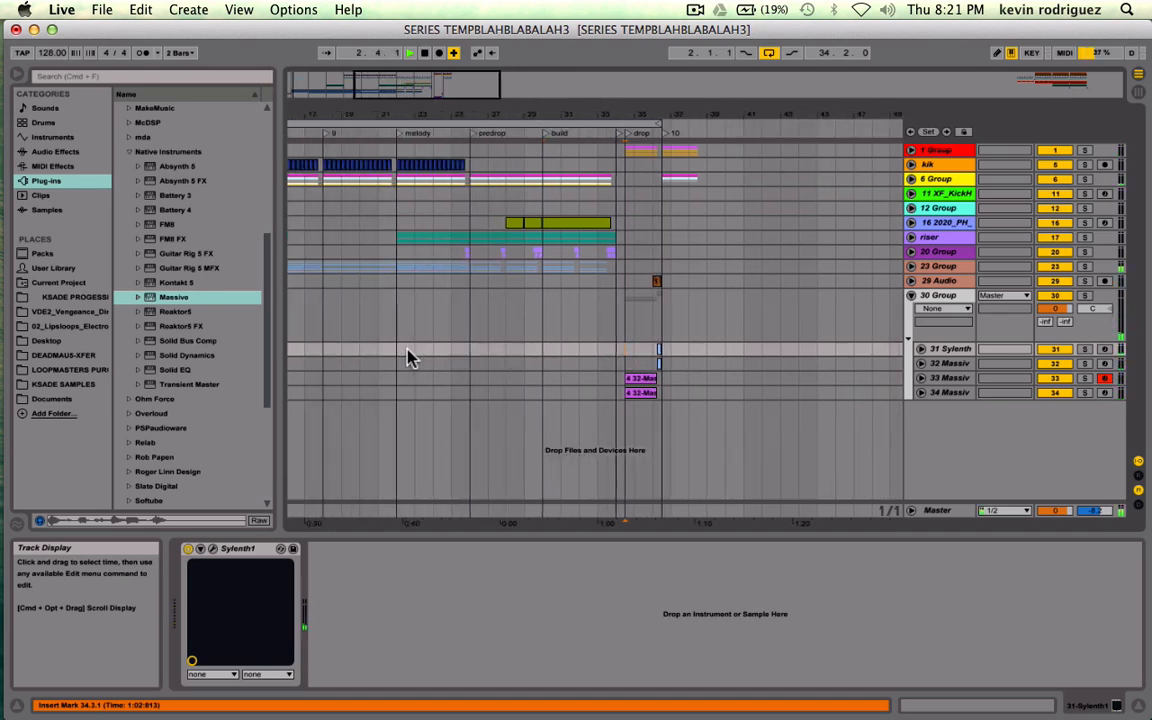
pyautogui.press('space')
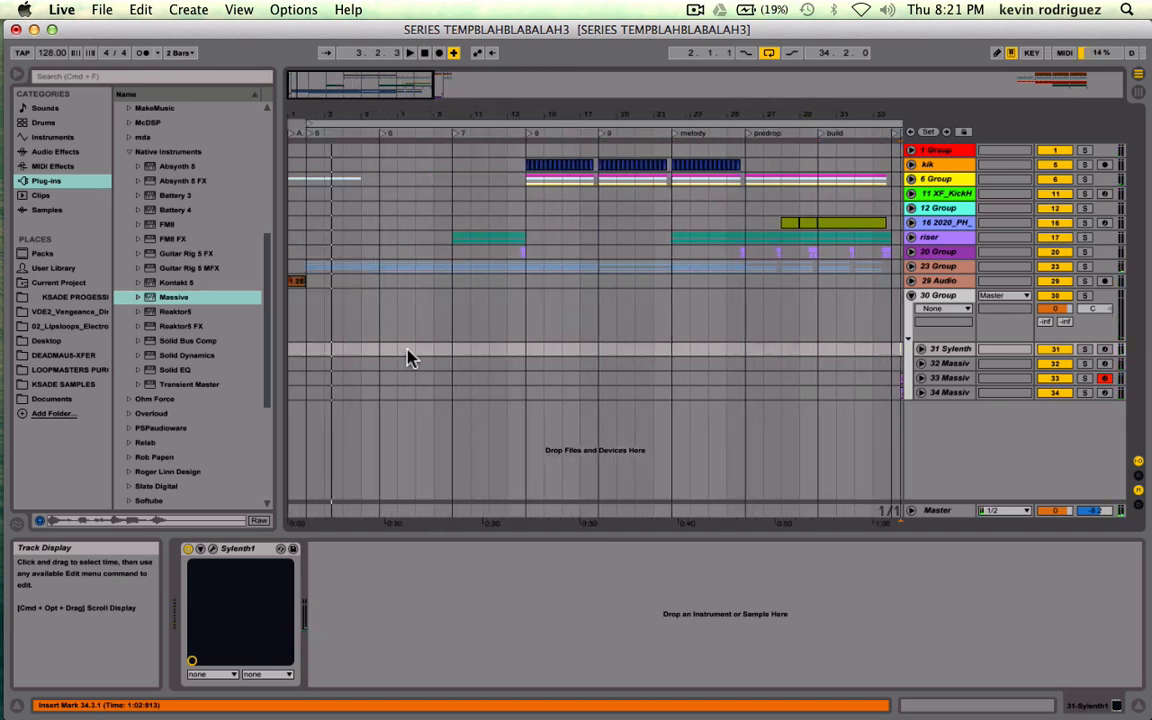
pyautogui.click(528, 122)
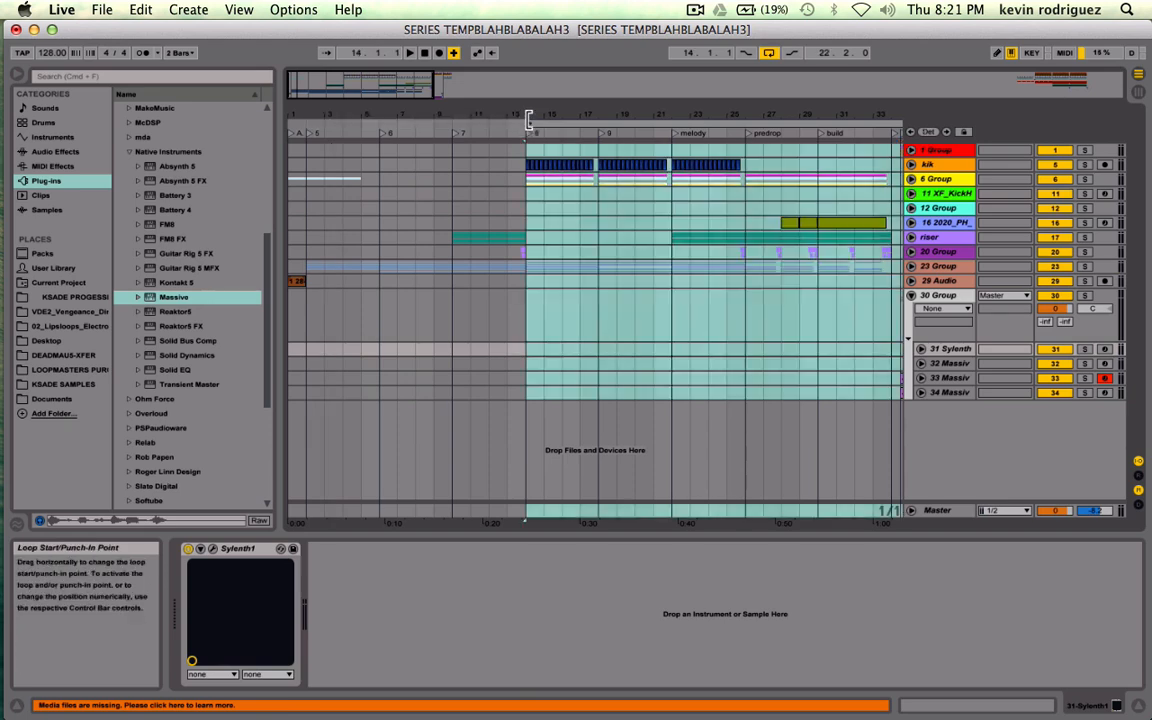
# - Play the drop from 34.3.1 to hear how it loops back into the kick section at 14.1.1
pyautogui.hscroll(8, 735, 339)
pyautogui.click(445, 362)
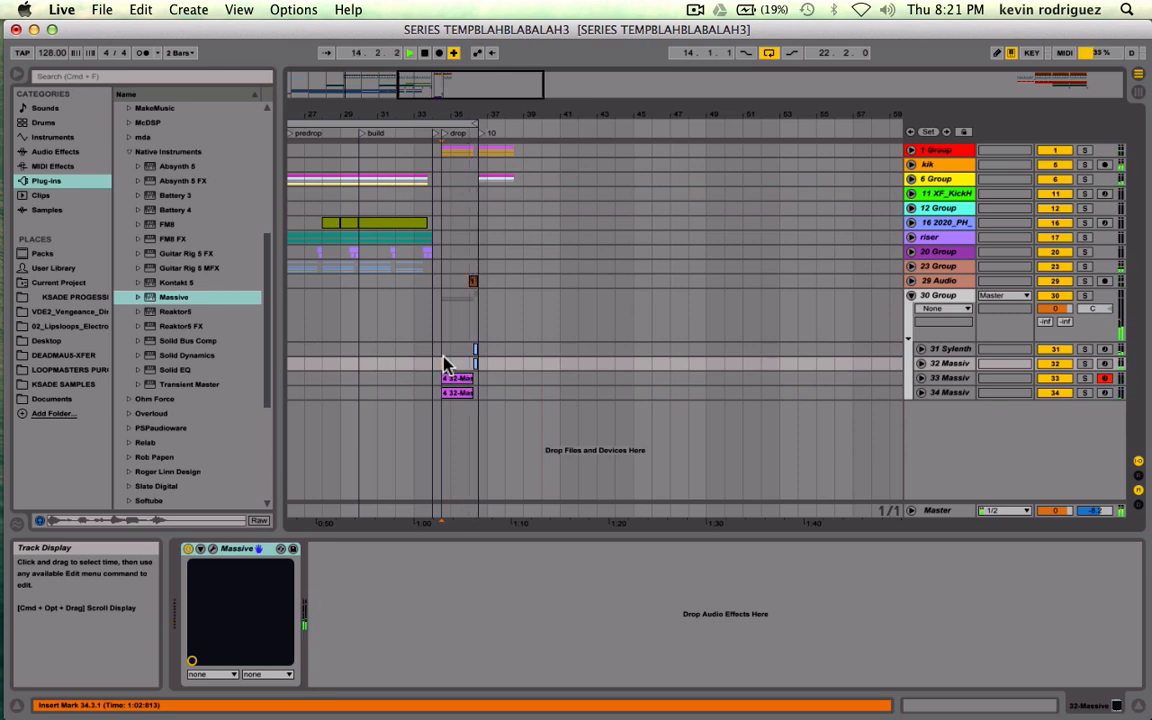
pyautogui.hscroll(-5, 445, 362)
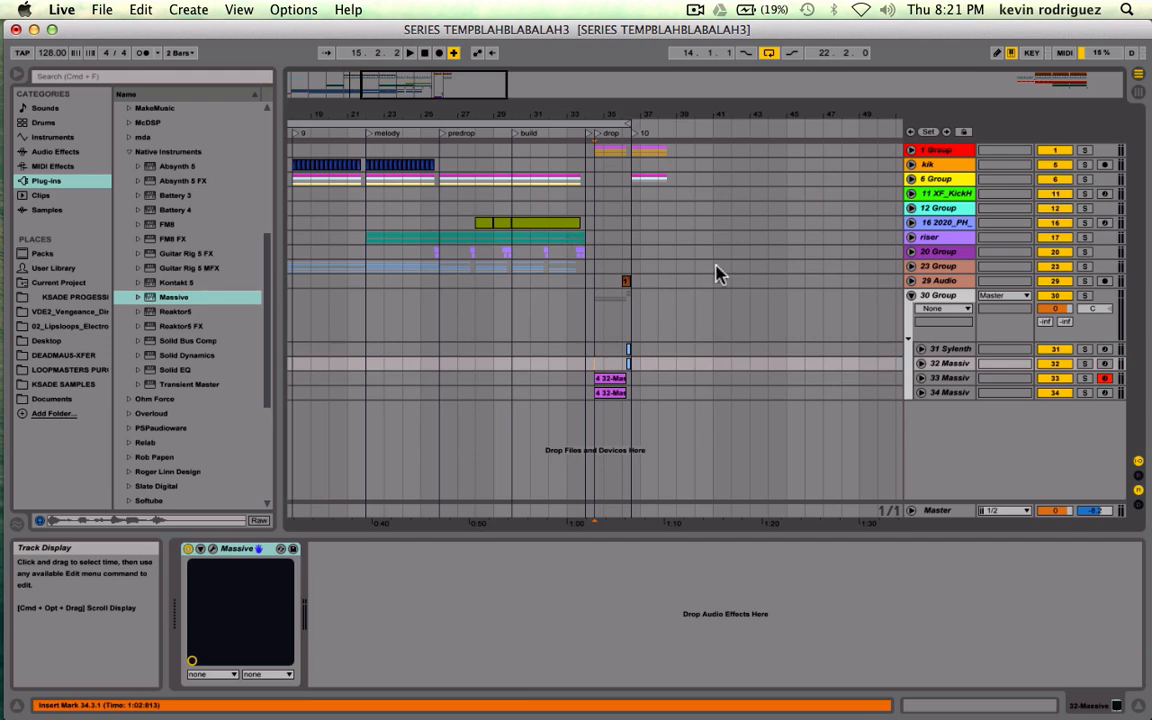
pyautogui.hscroll(-10, 607, 247)
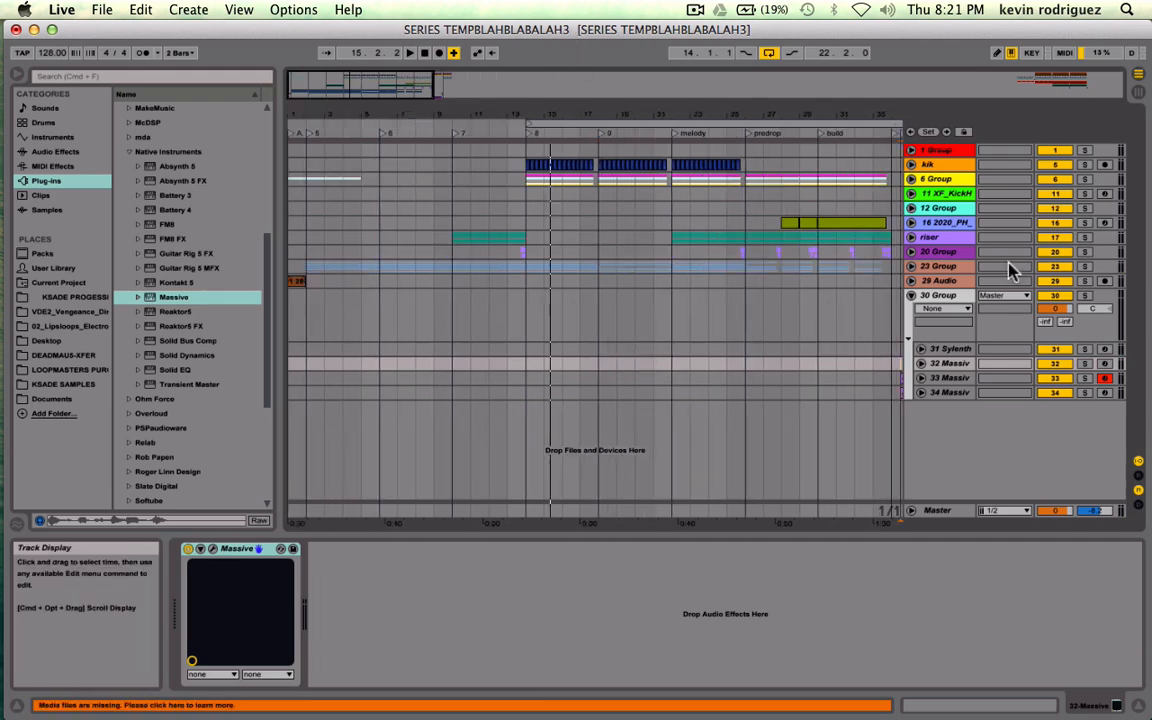
# - Solo 23 Group, expand it, and isolate its 28 Massiv track to hear the part playing from 14.1.1
pyautogui.click(1085, 267)
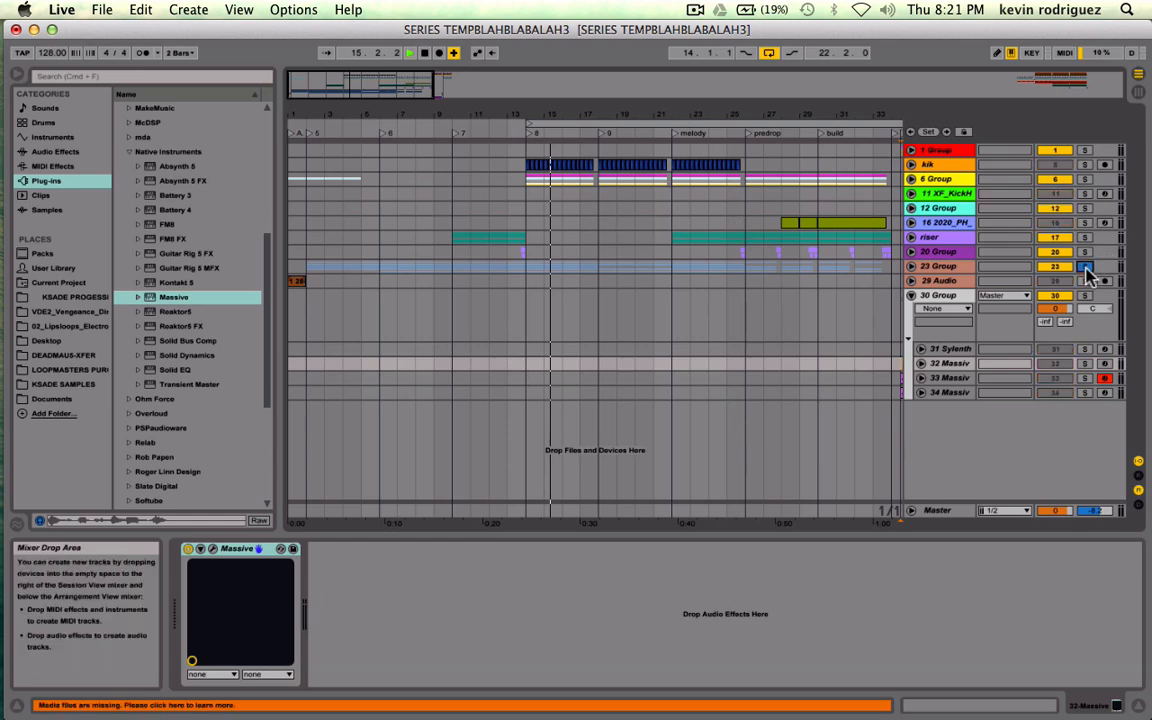
pyautogui.click(530, 270)
pyautogui.click(911, 266)
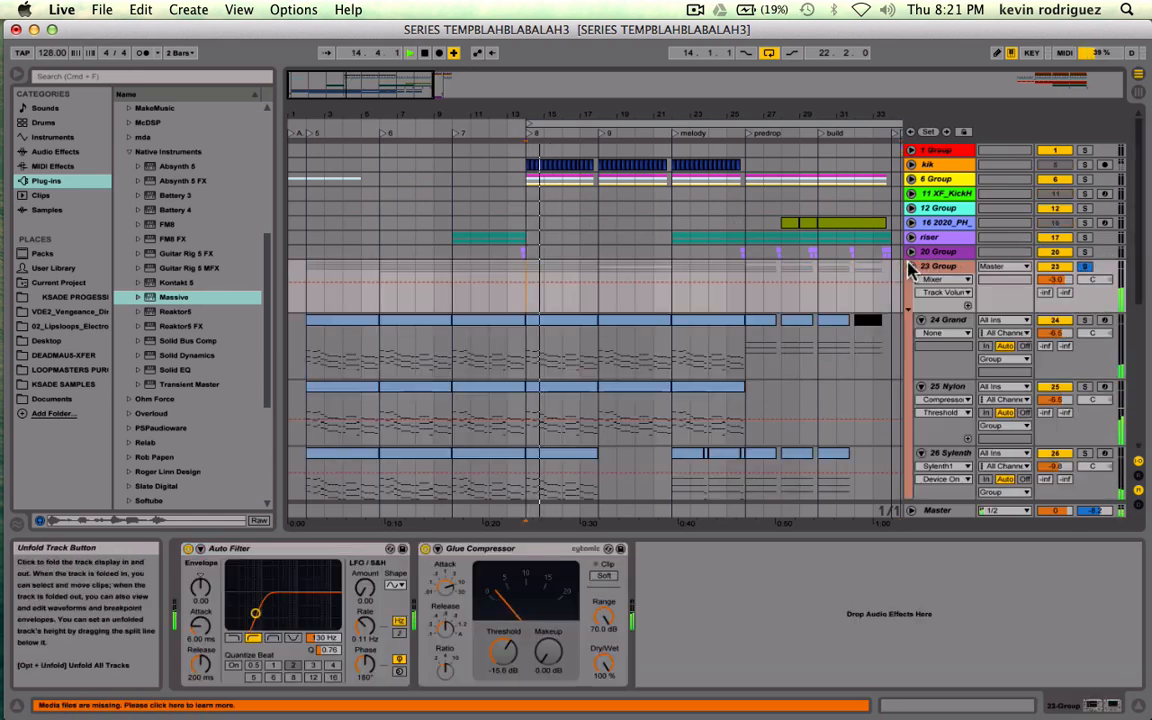
pyautogui.scroll(-3, 712, 321)
pyautogui.click(1085, 315)
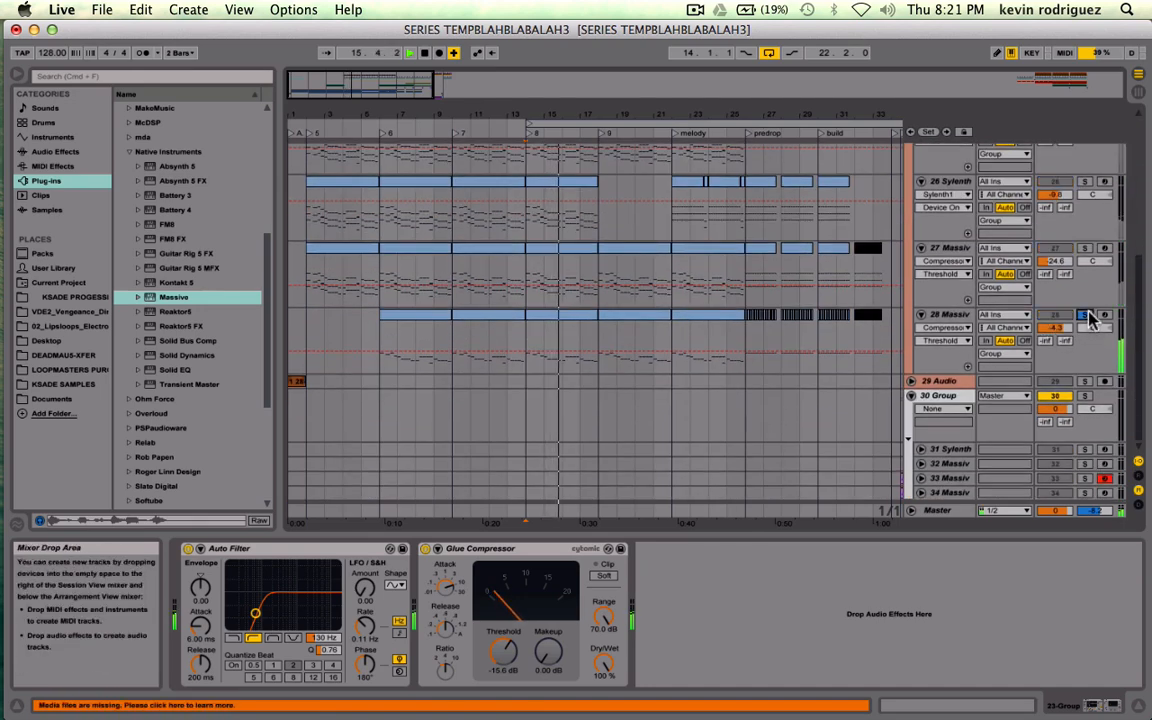
pyautogui.hscroll(5, 736, 332)
pyautogui.press('space')
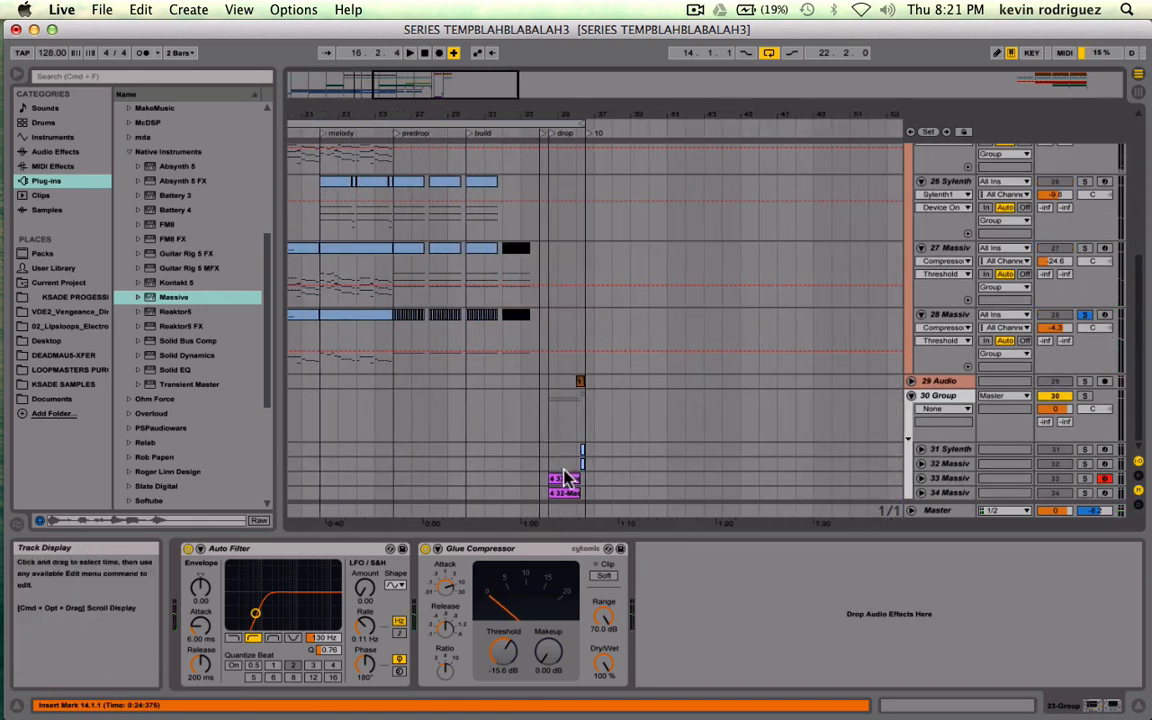
# - Copy the drop clip from 33 Massiv onto 28 Massiv at 34.3.1, play it, and check its notes in the MIDI editor
pyautogui.moveTo(565, 478); pyautogui.dragTo(563, 330)
pyautogui.press('space')
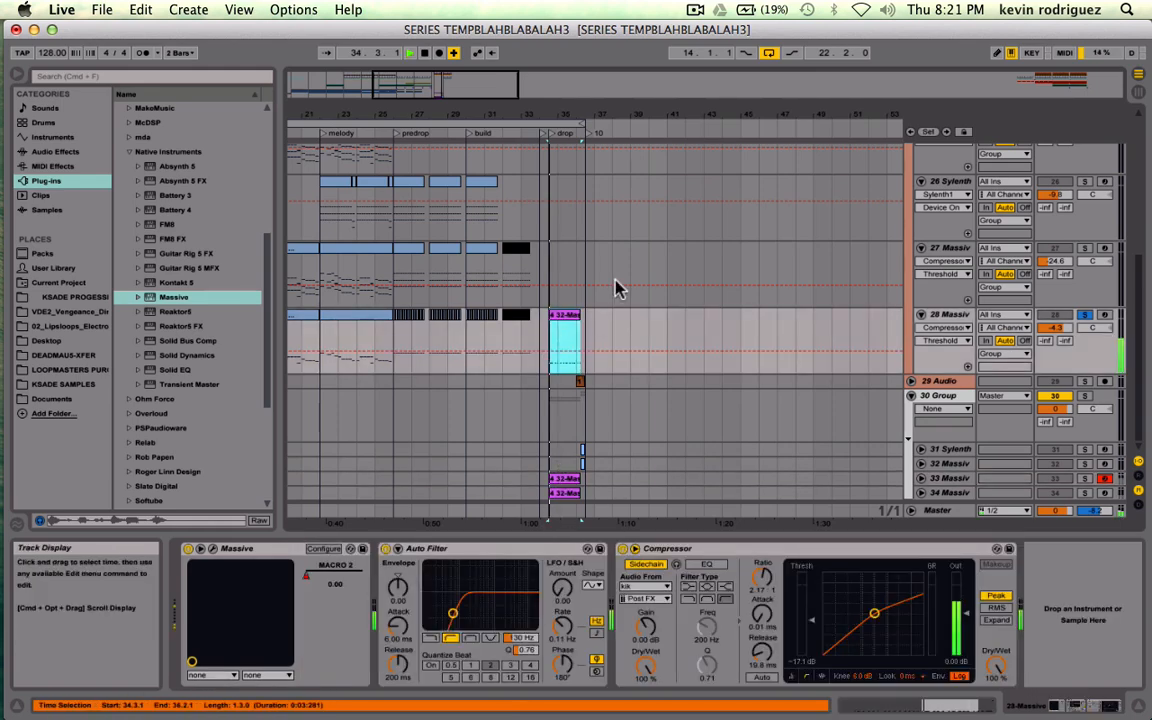
pyautogui.doubleClick(562, 320)
pyautogui.press('super+a')
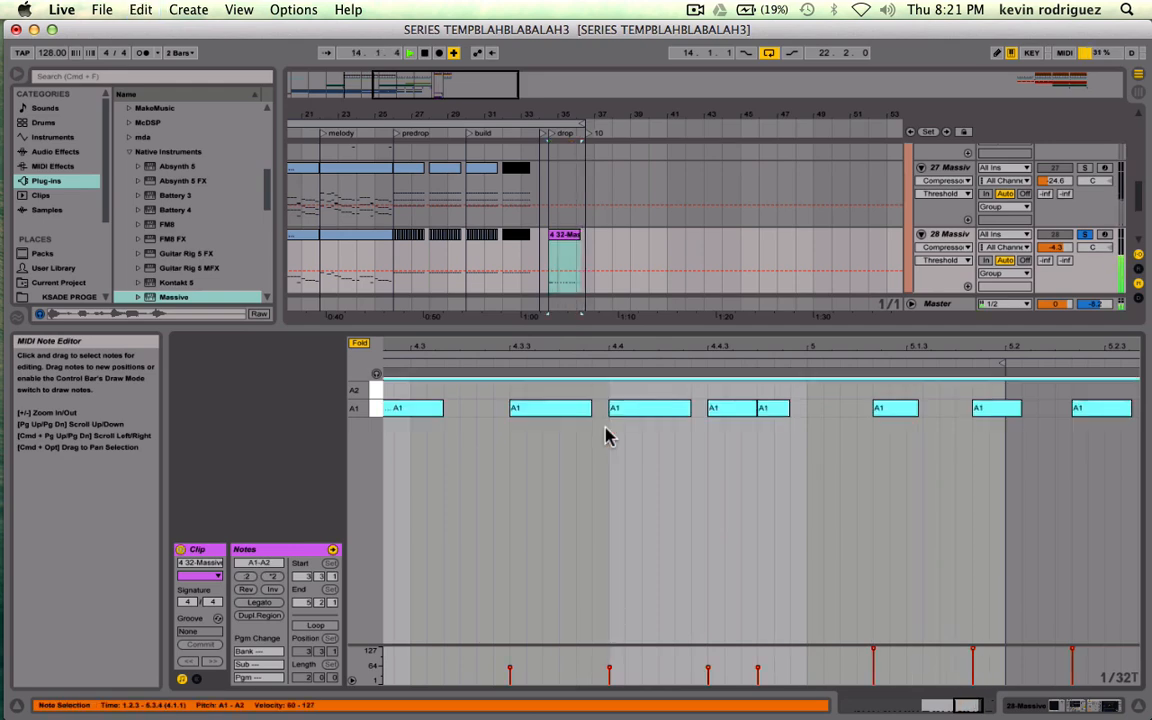
pyautogui.hotkey('shift', 'Tab')
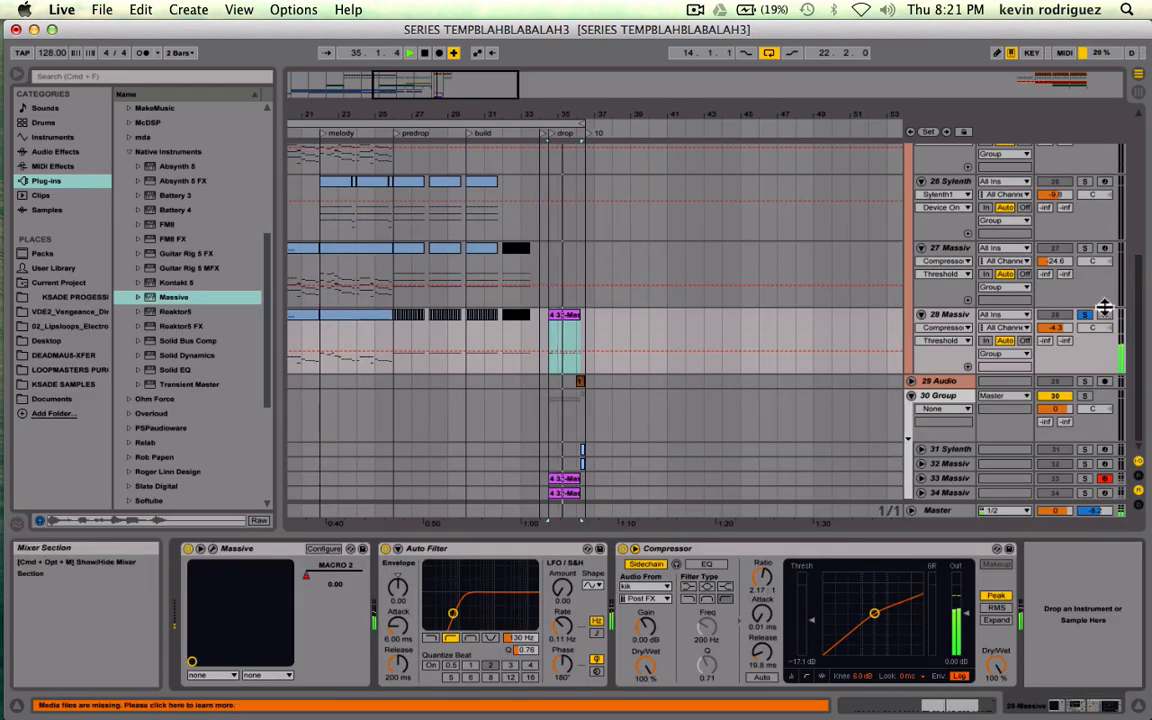
# - Turn off the solo on 28 Massiv to hear the drop loop with all tracks, and save the set
pyautogui.scroll(5, 880, 298)
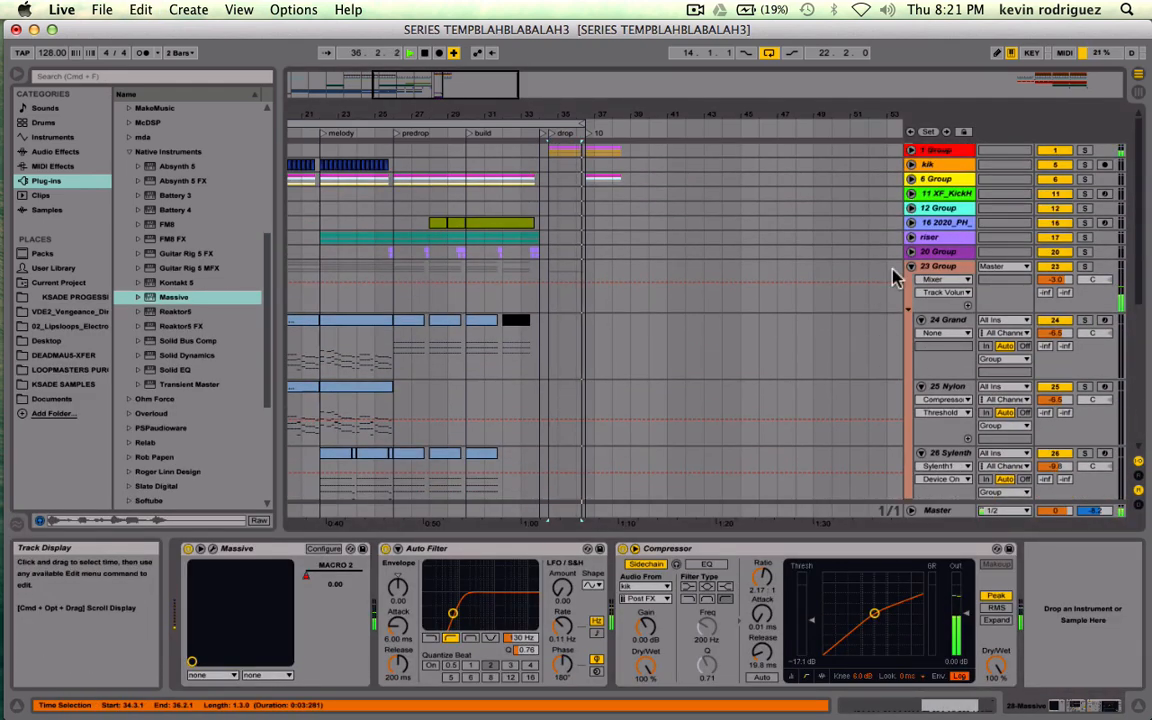
pyautogui.scroll(-5, 540, 340)
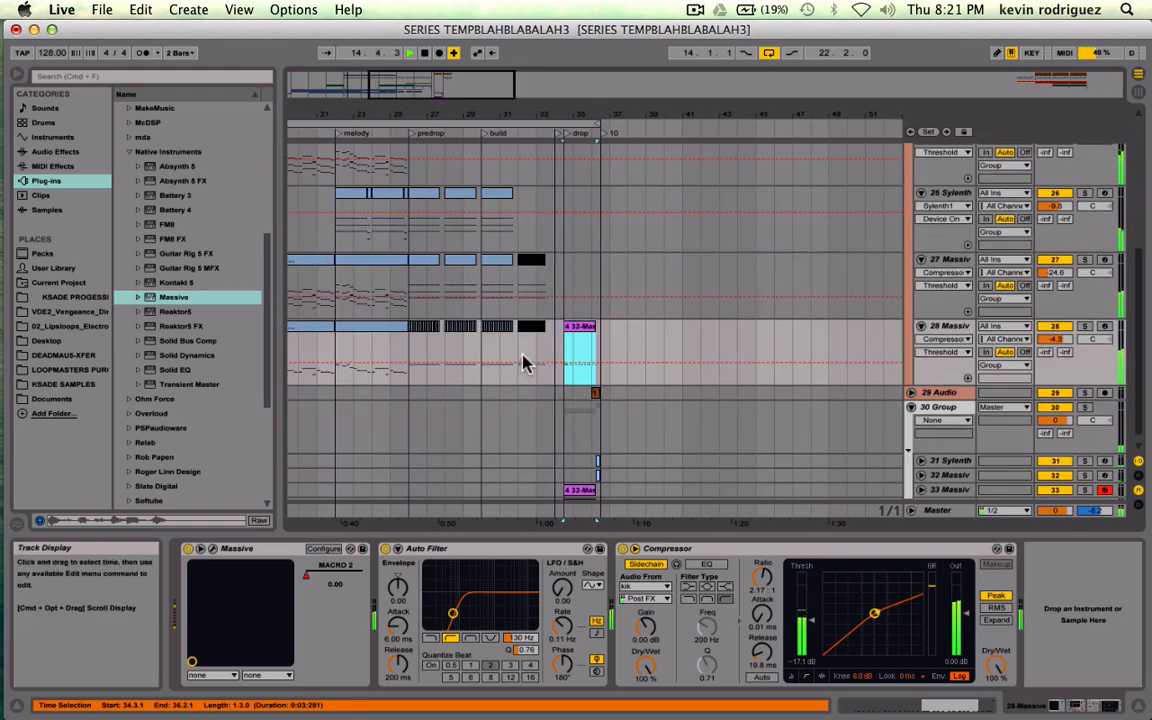
pyautogui.click(523, 346)
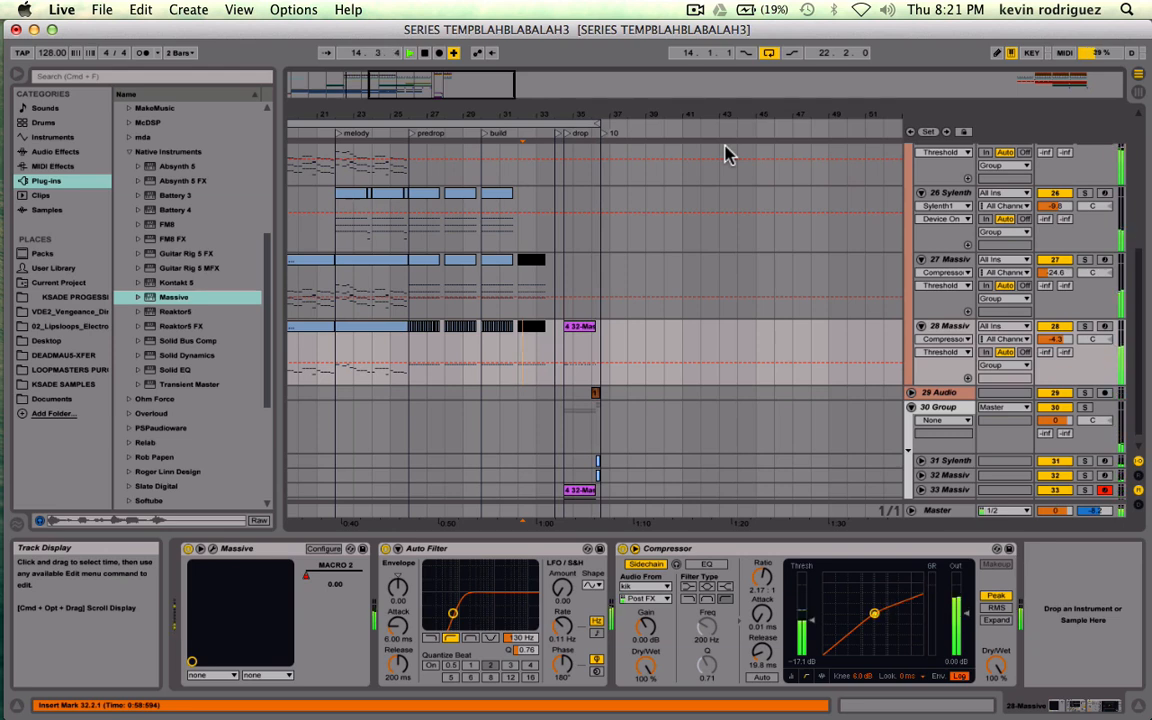
pyautogui.press('super+s')
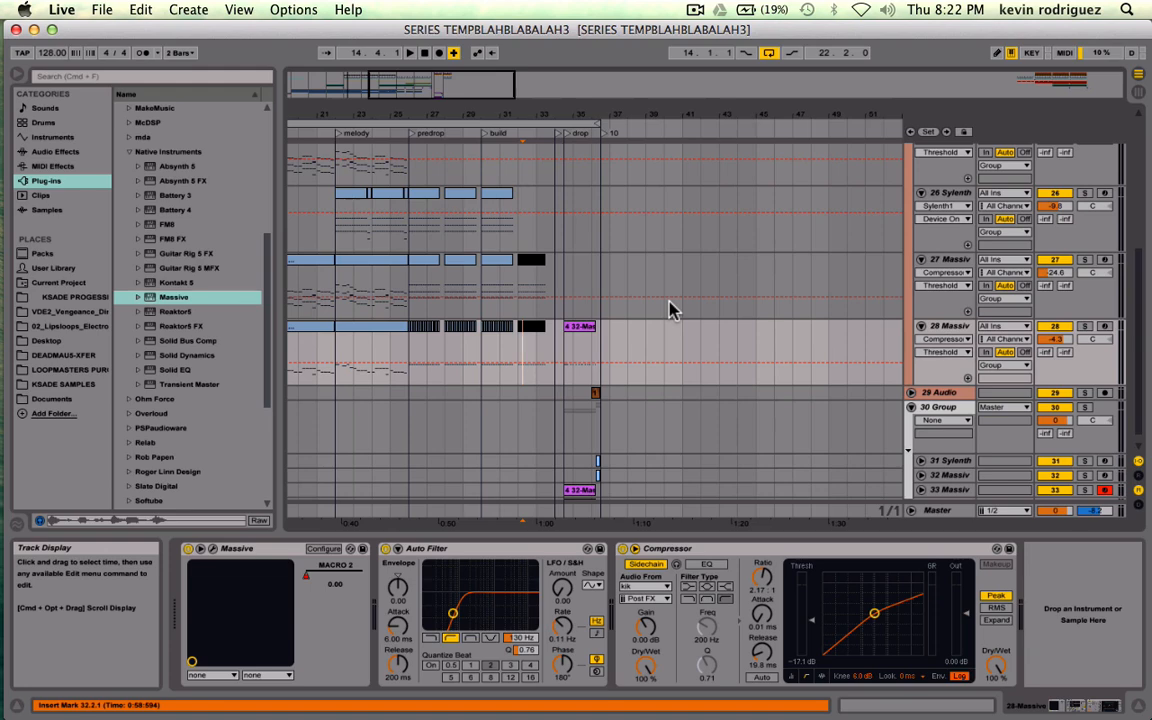
# - Color all clips in the opening section, from 1.1.1 to 14.1.1 across every track, red
pyautogui.click(567, 352)
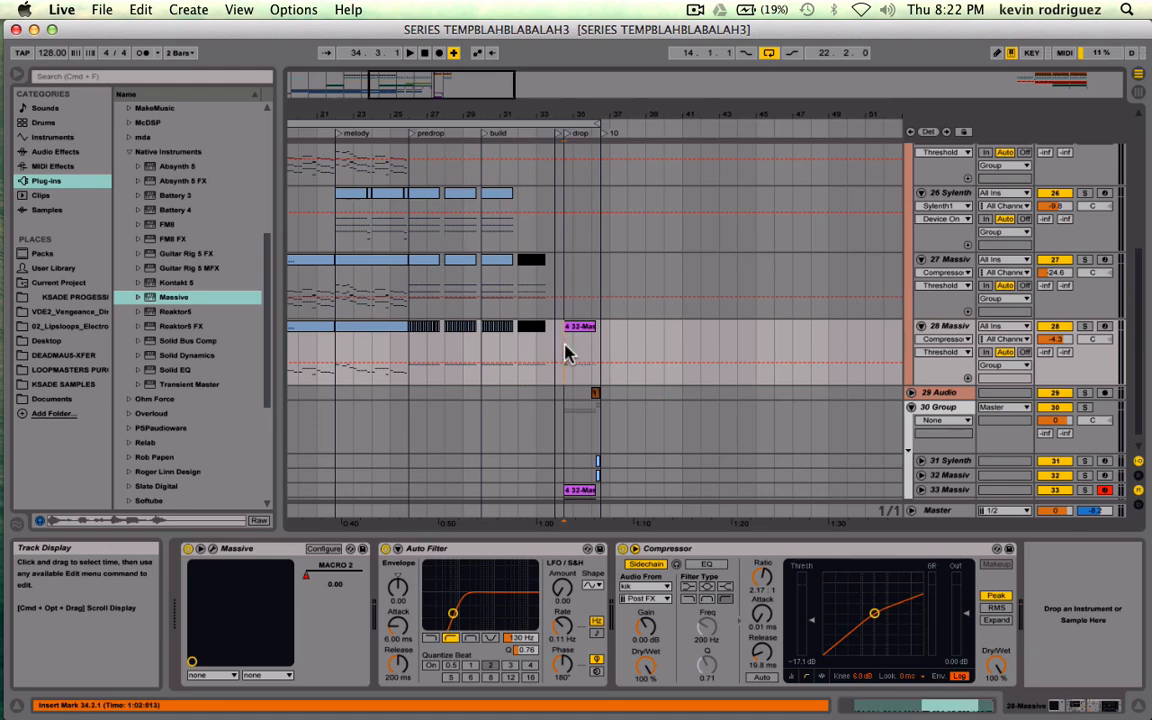
pyautogui.hscroll(-7, 567, 352)
pyautogui.scroll(2, 567, 352)
pyautogui.moveTo(384, 88); pyautogui.dragTo(384, 54)
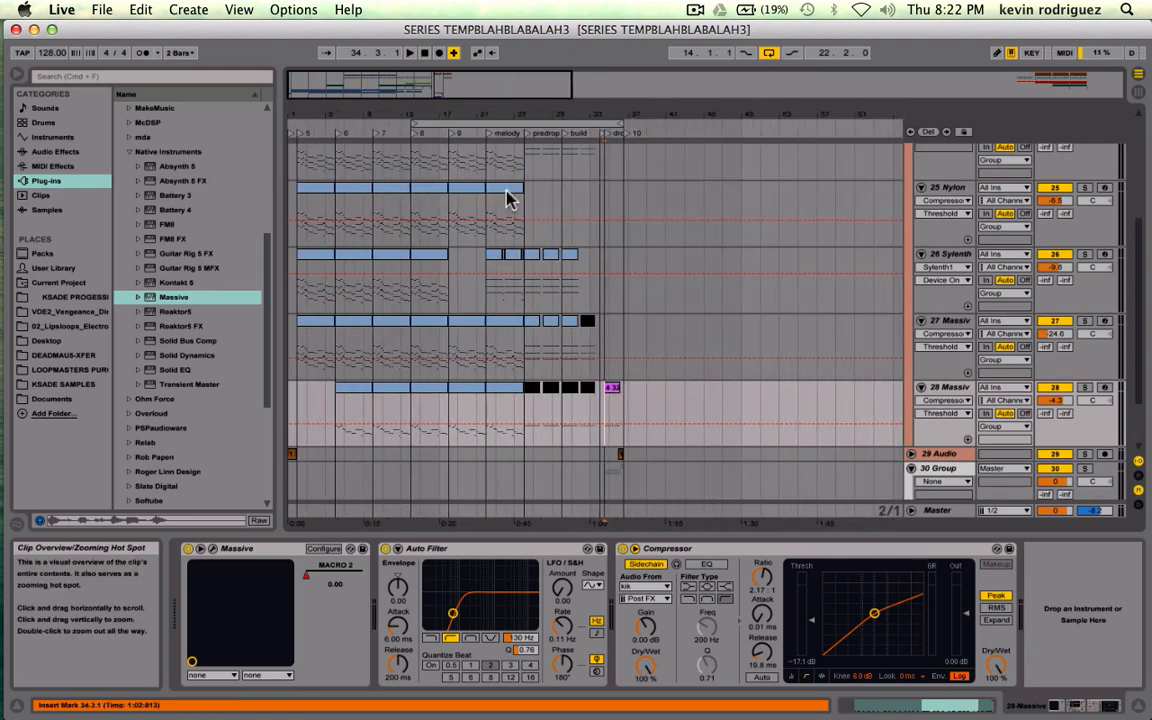
pyautogui.scroll(7, 355, 182)
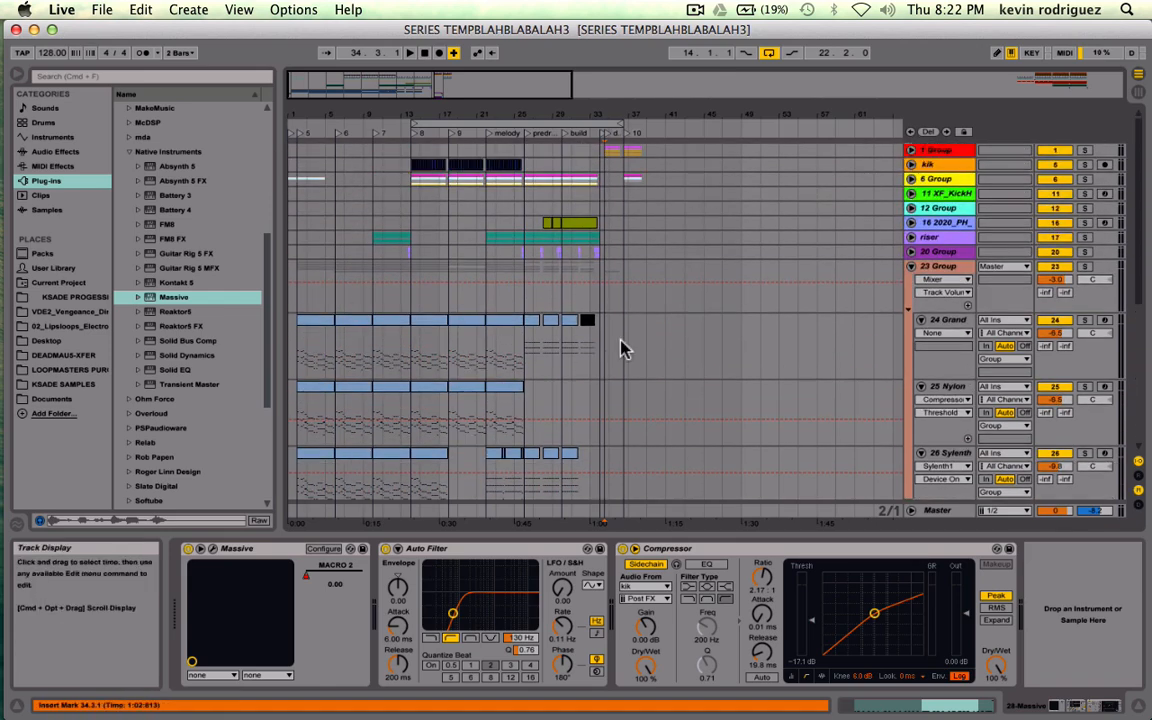
pyautogui.moveTo(289, 152); pyautogui.dragTo(410, 560)
pyautogui.scroll(-5, 481, 333)
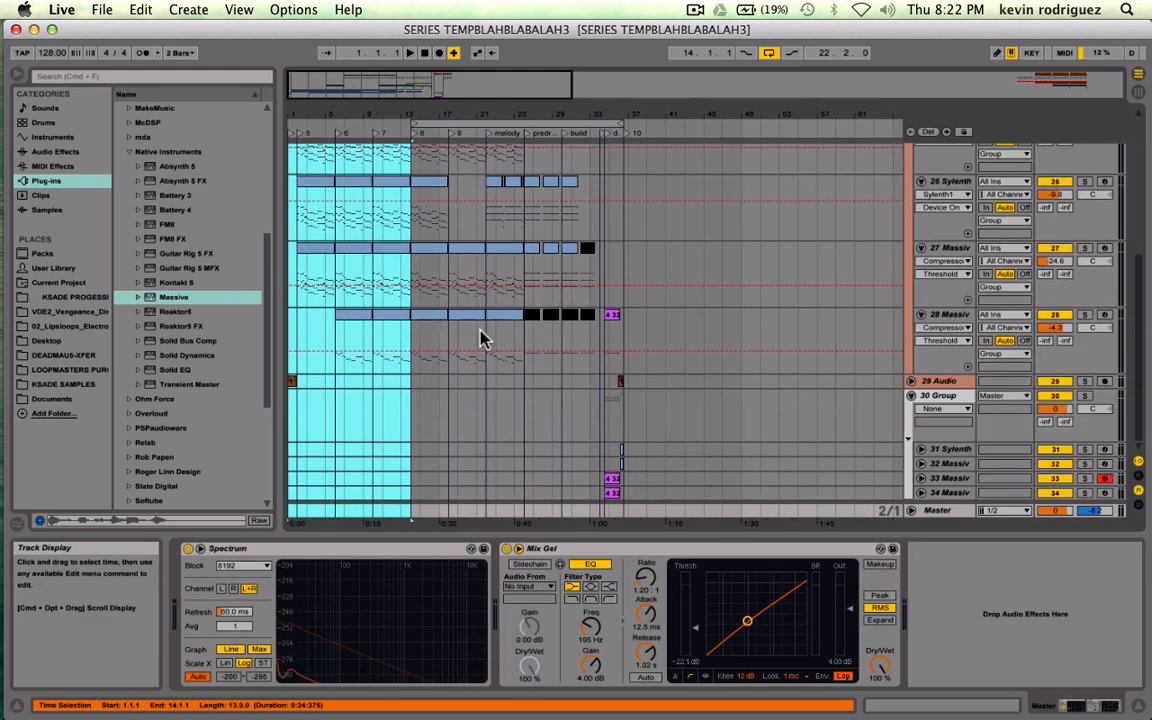
pyautogui.scroll(10, 400, 300)
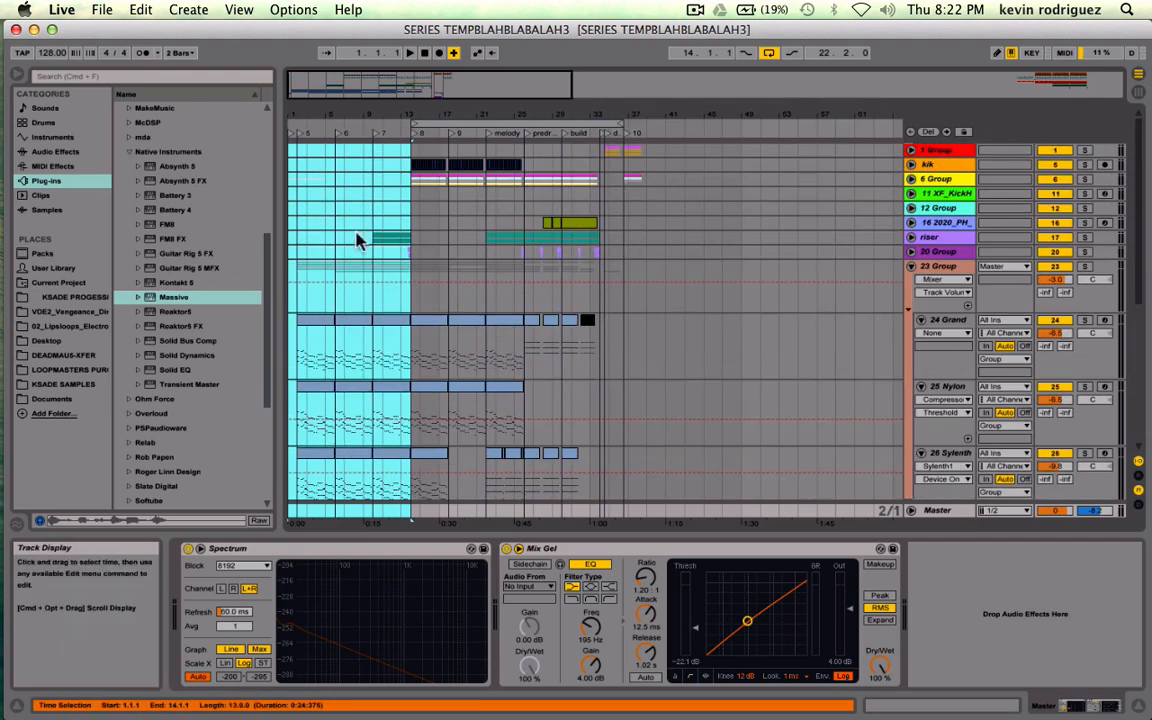
pyautogui.rightClick(318, 318)
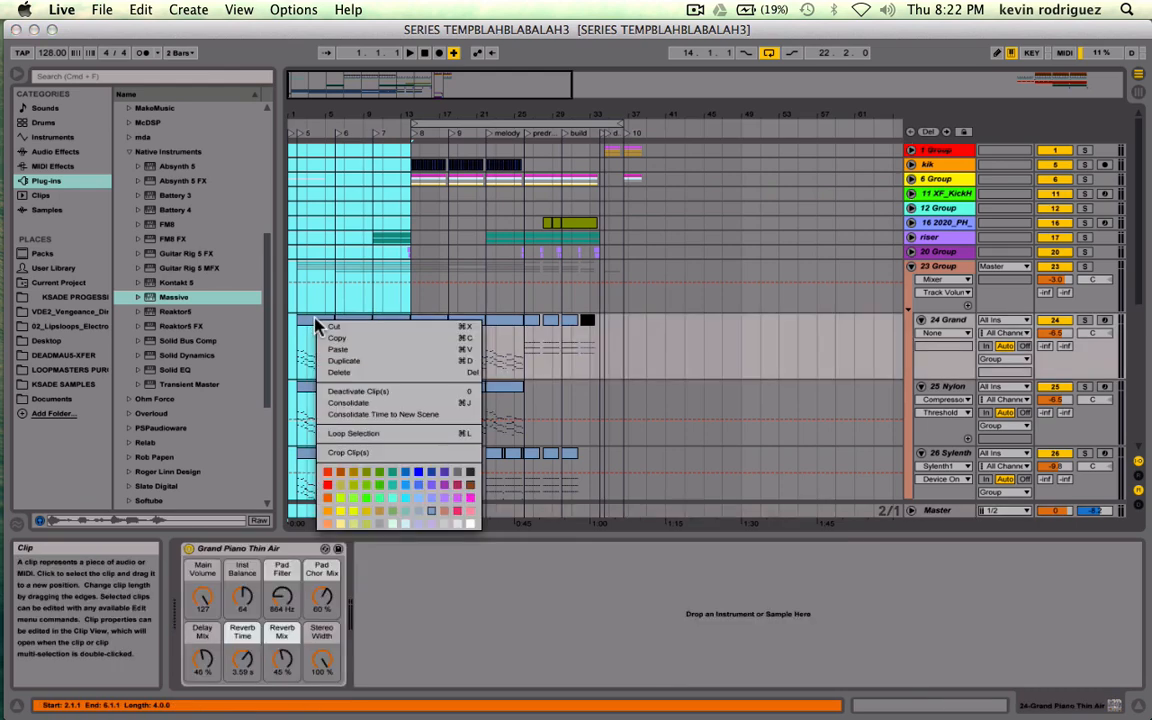
pyautogui.click(328, 490)
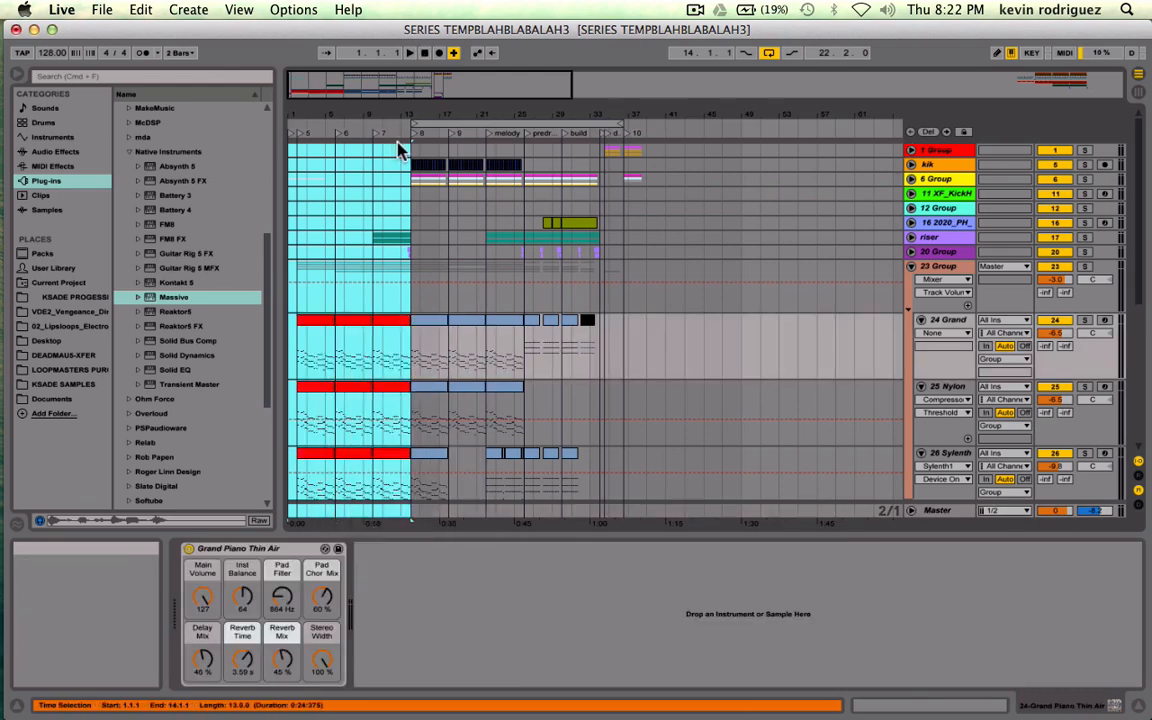
# - Color the clips of the kick and melody sections, from 14.1.1 to 26.1.1 across the tracks, orange
pyautogui.moveTo(404, 147); pyautogui.dragTo(525, 507)
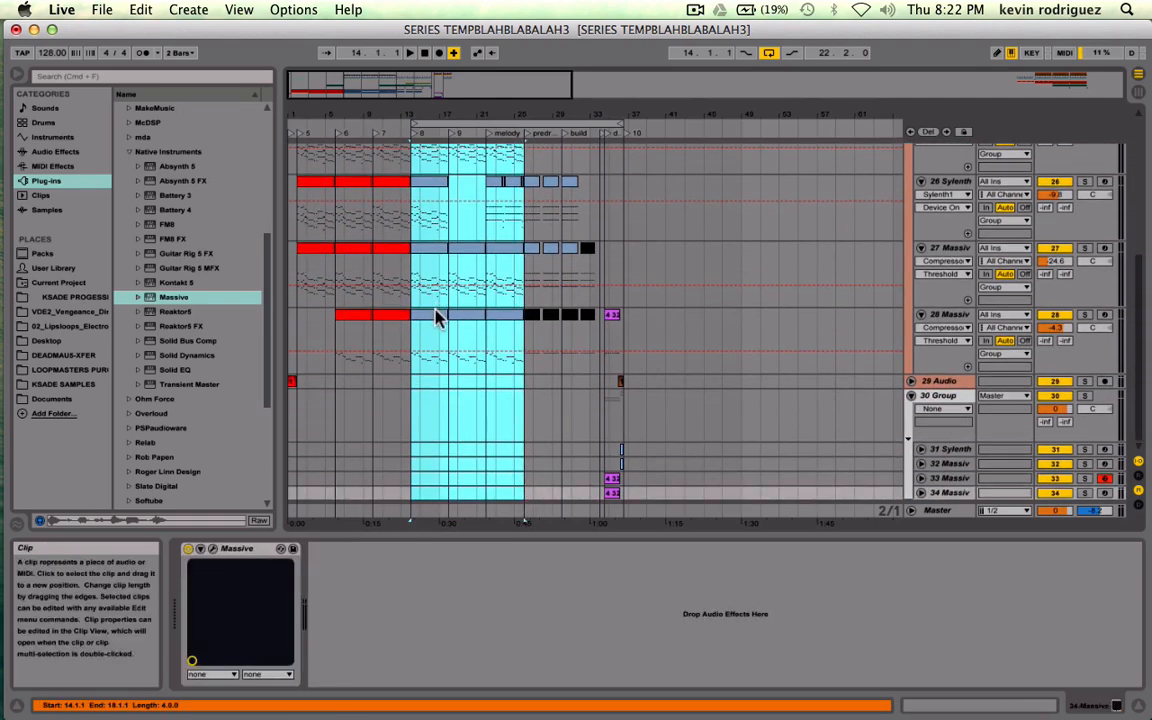
pyautogui.rightClick(437, 314)
pyautogui.click(449, 513)
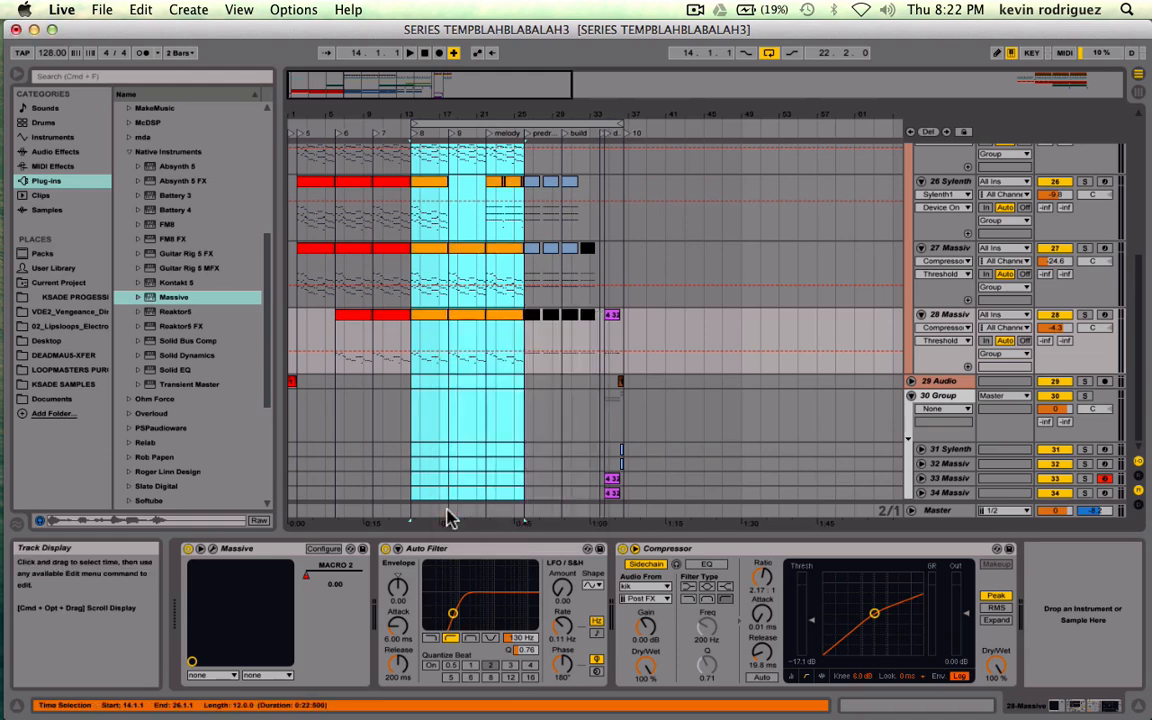
# - Color the clips of the predrop and build sections, from 26.1.1 to 34.1.1 across all tracks, yellow
pyautogui.scroll(10, 478, 393)
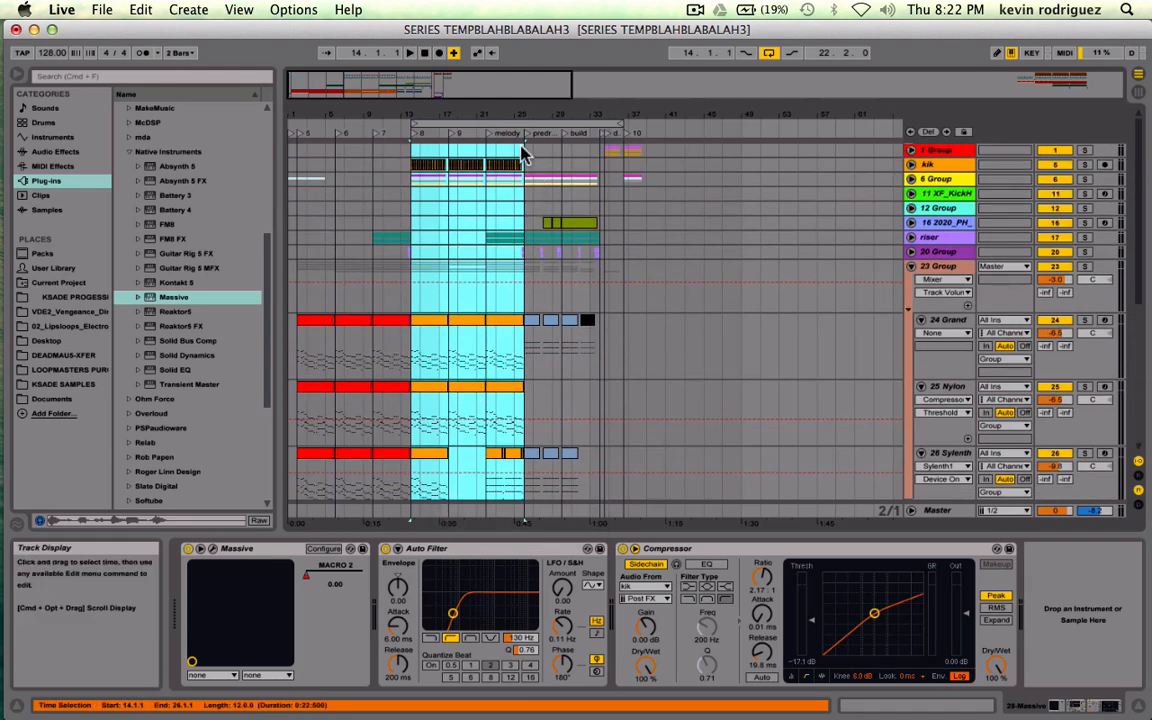
pyautogui.moveTo(522, 154); pyautogui.dragTo(600, 640)
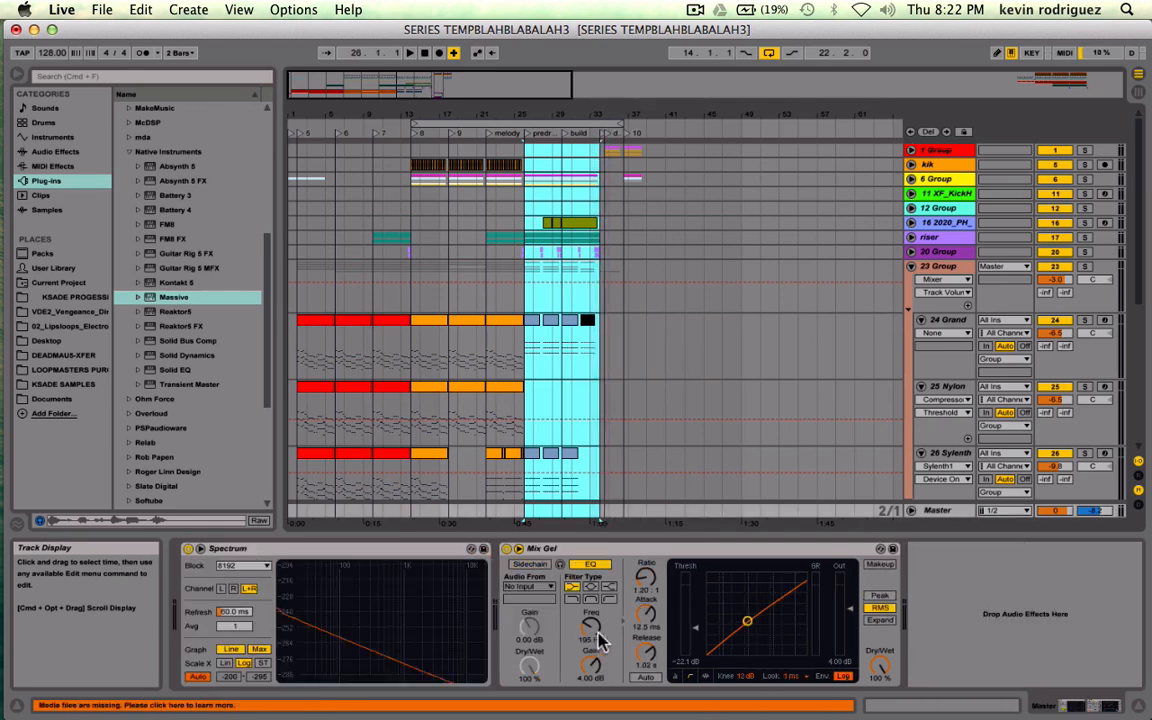
pyautogui.rightClick(534, 320)
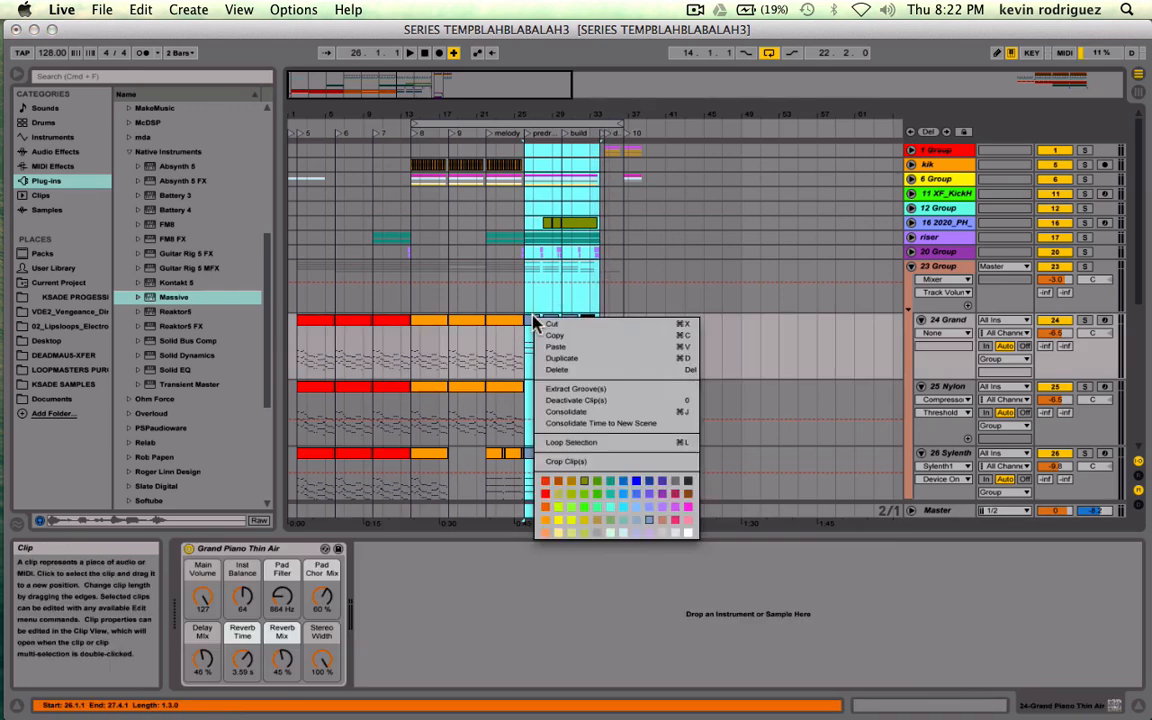
pyautogui.click(565, 520)
pyautogui.scroll(-5, 600, 230)
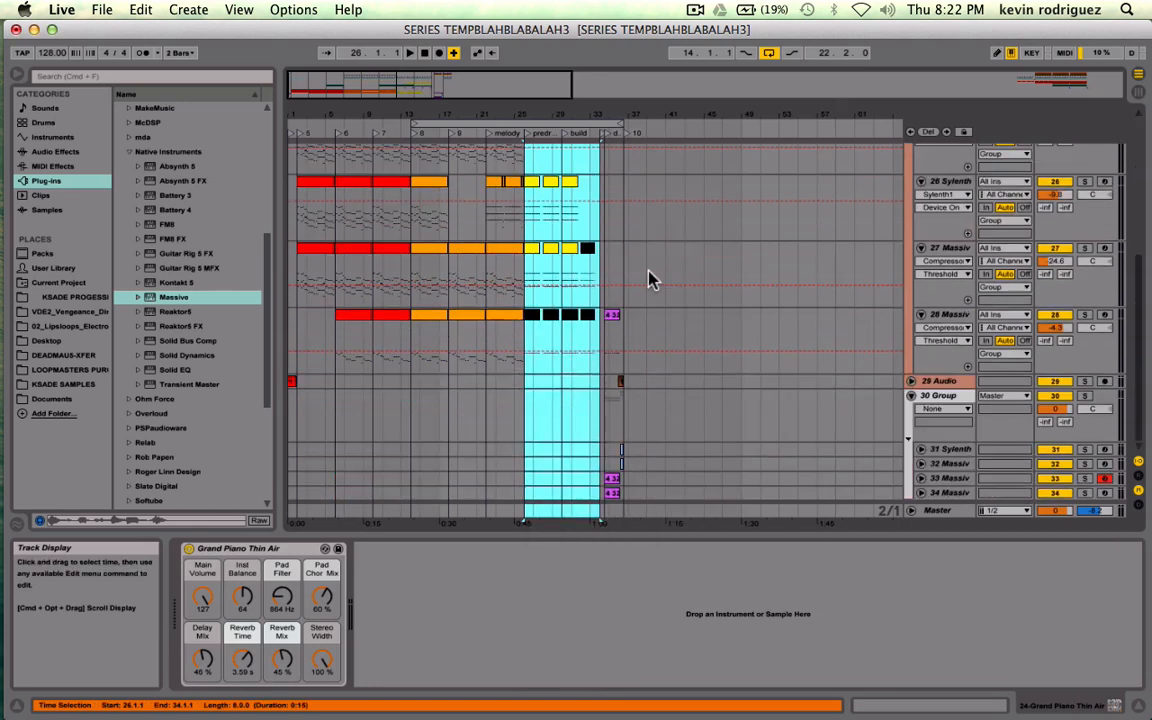
# - Color the drop clips from 34.3.1 onward, on 28 Massiv and the tracks below it, green
pyautogui.moveTo(604, 322); pyautogui.dragTo(718, 606)
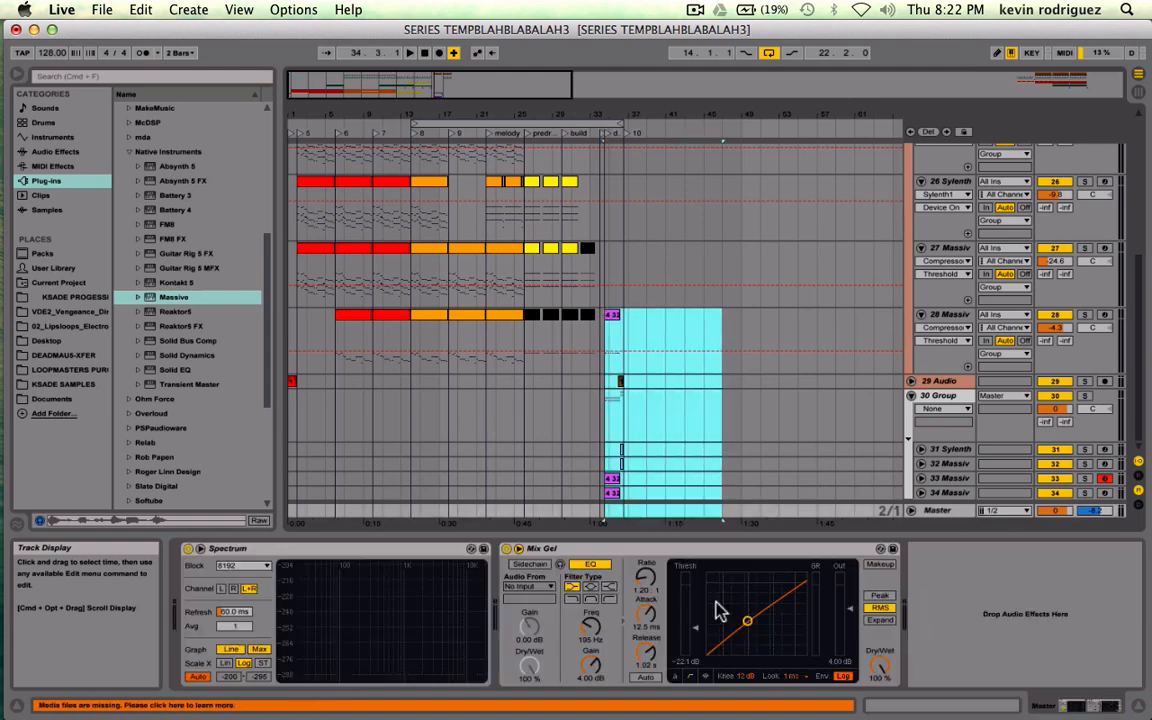
pyautogui.rightClick(612, 484)
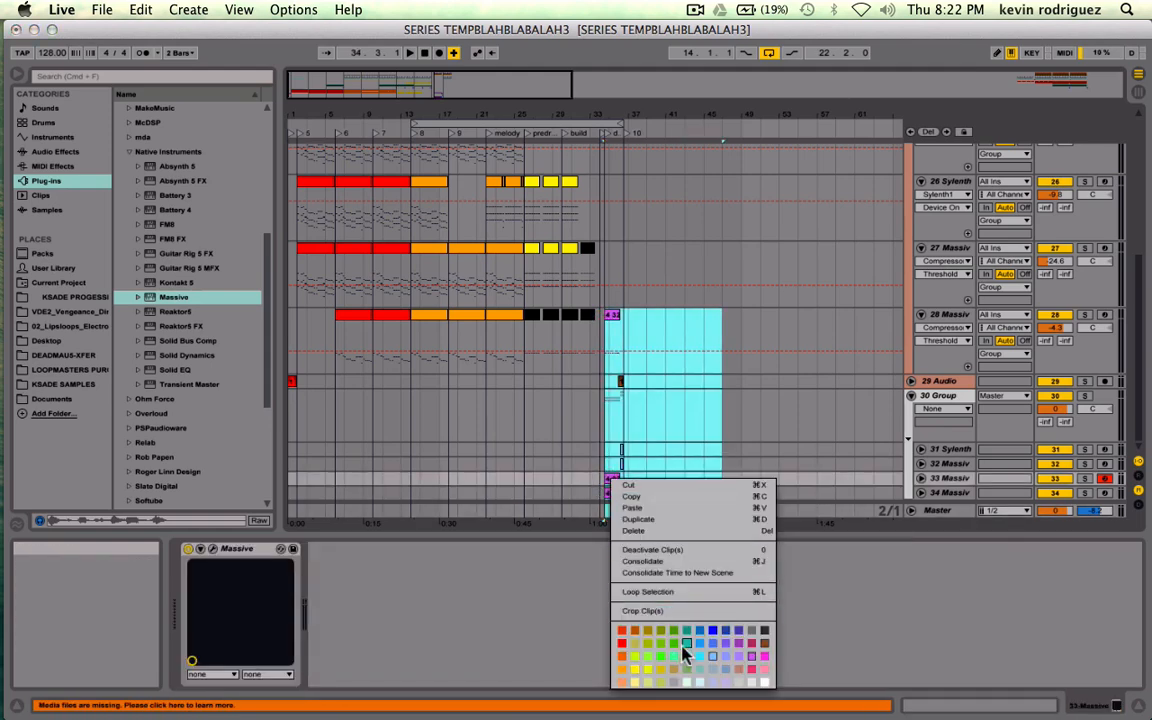
pyautogui.click(674, 662)
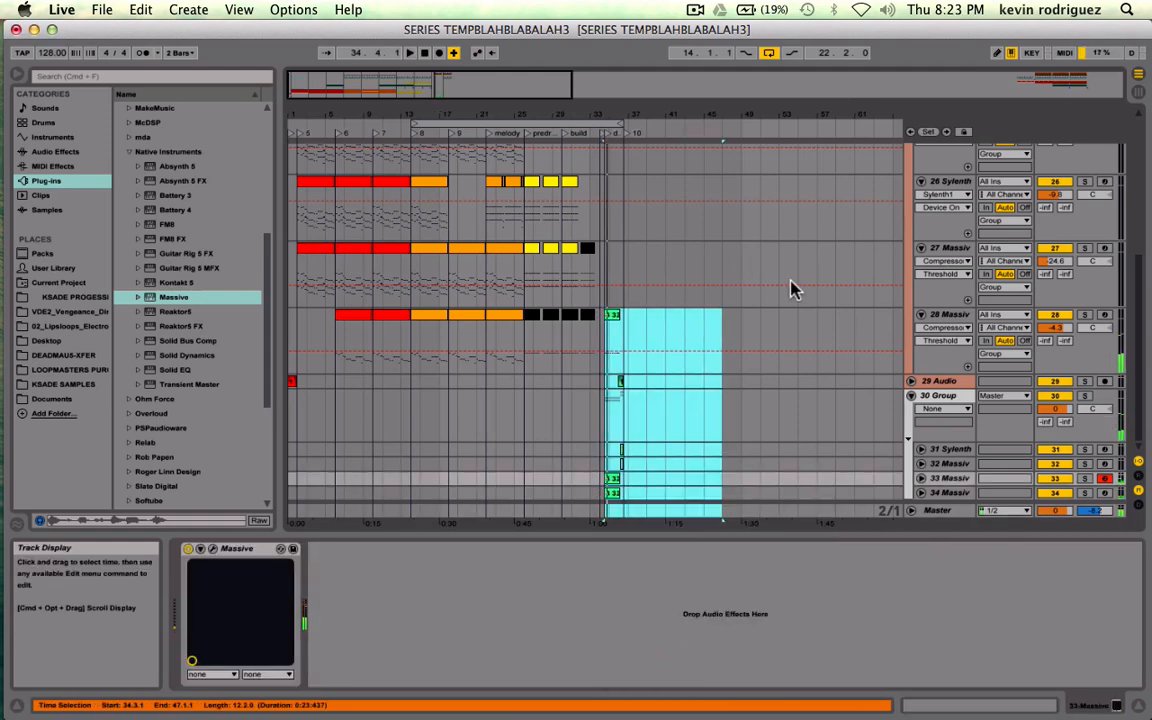
# - Collapse 23 Group and clear the time selection, keeping the kik track folded
pyautogui.scroll(5, 789, 285)
pyautogui.click(911, 267)
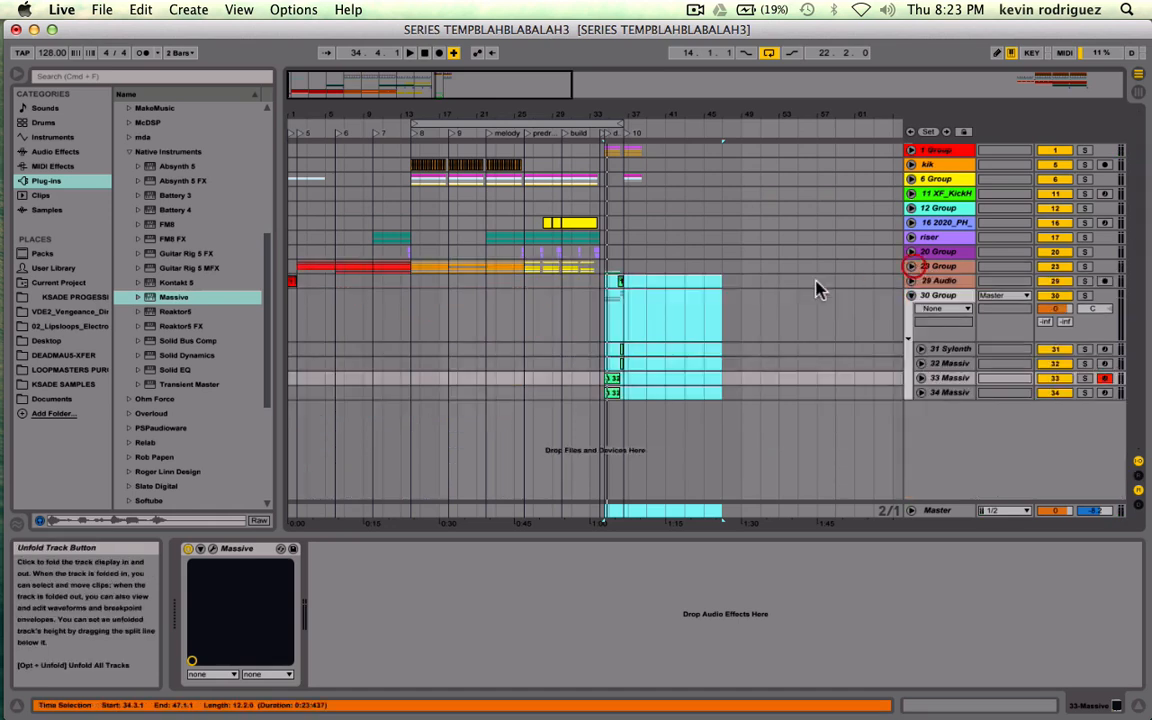
pyautogui.click(745, 322)
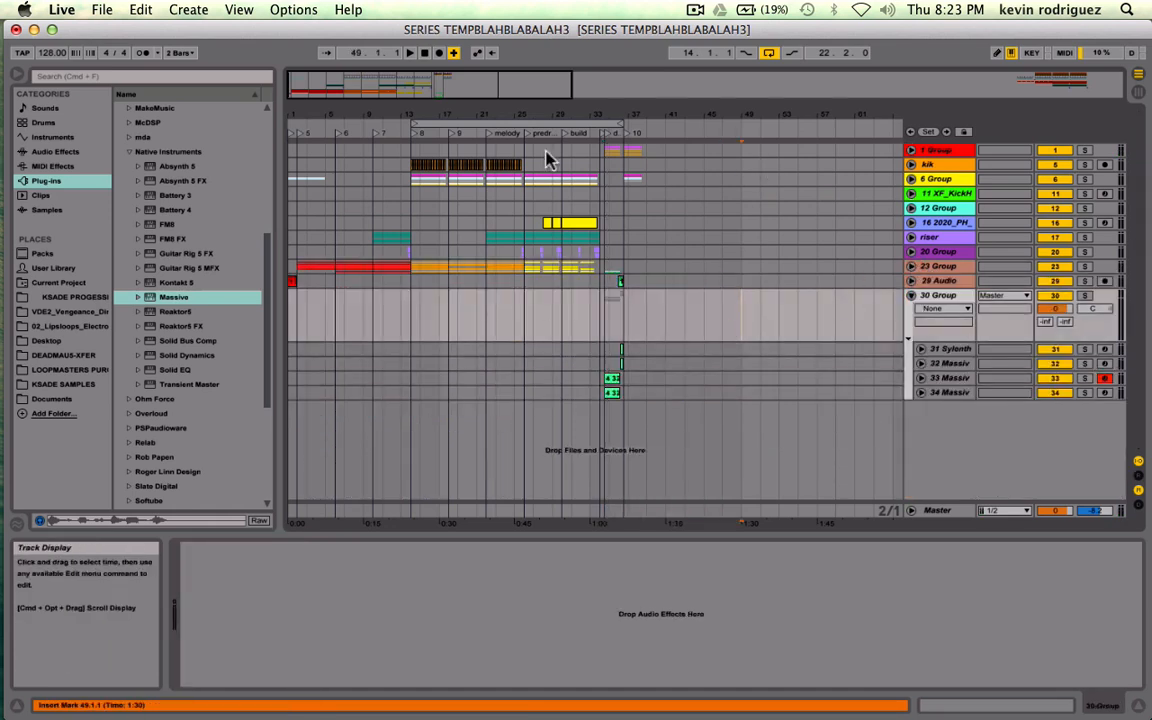
pyautogui.click(911, 166)
pyautogui.click(911, 166)
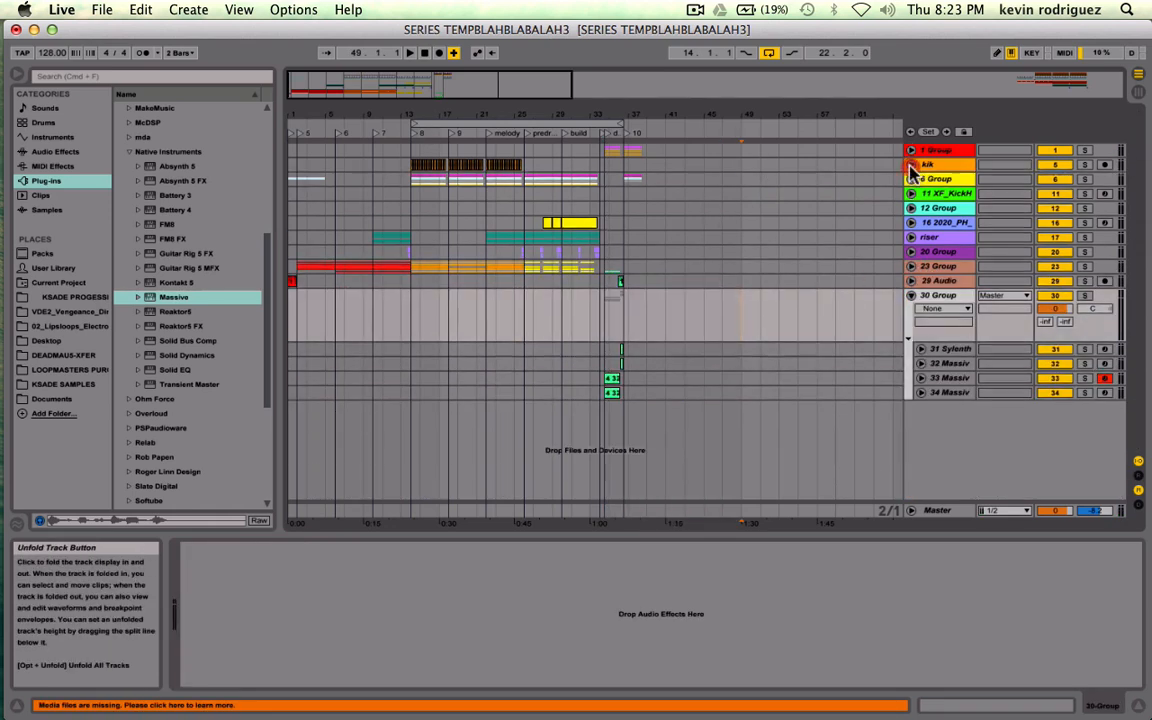
# - Stop playback and save the color-coded set
pyautogui.press('space')
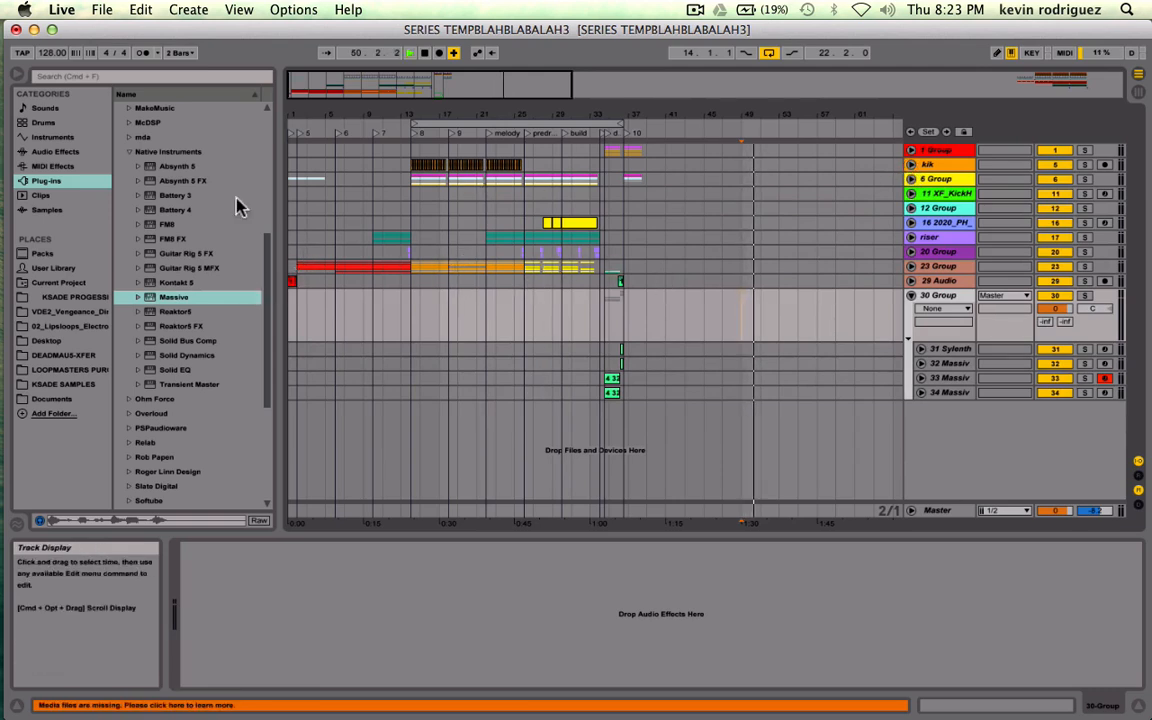
pyautogui.press('space')
pyautogui.press('cmd+s')
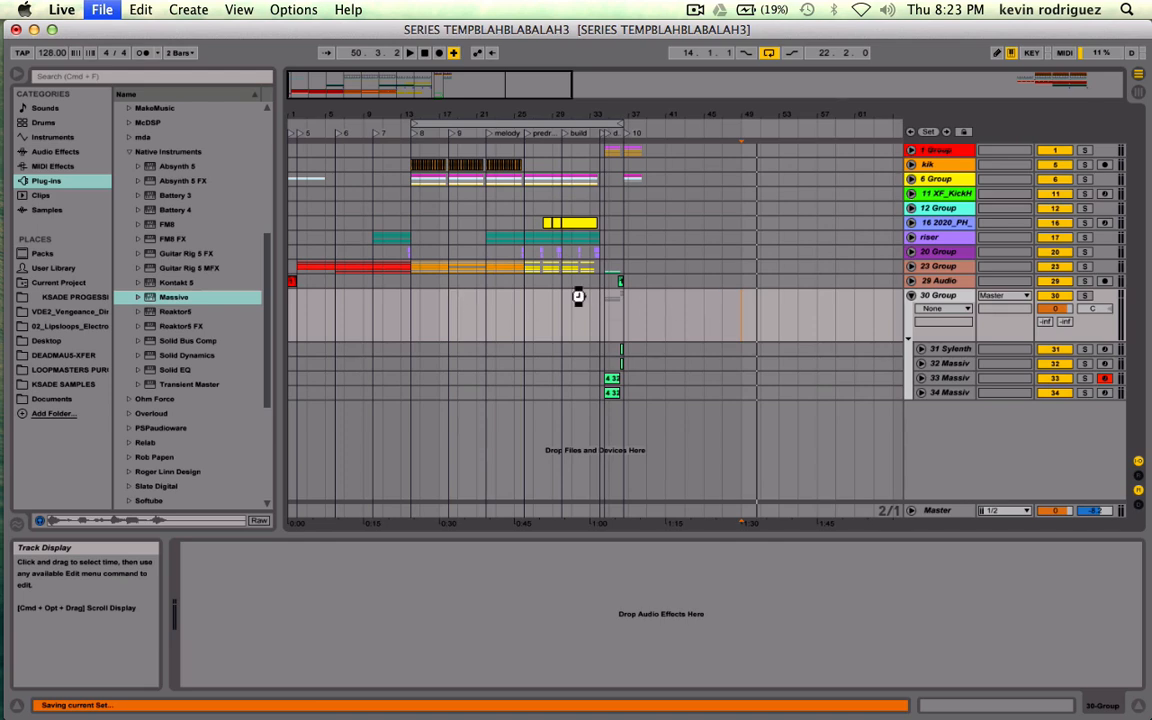
# - Play the arrangement from 30.1.1 to hear the build lead into the drop
pyautogui.press('space')
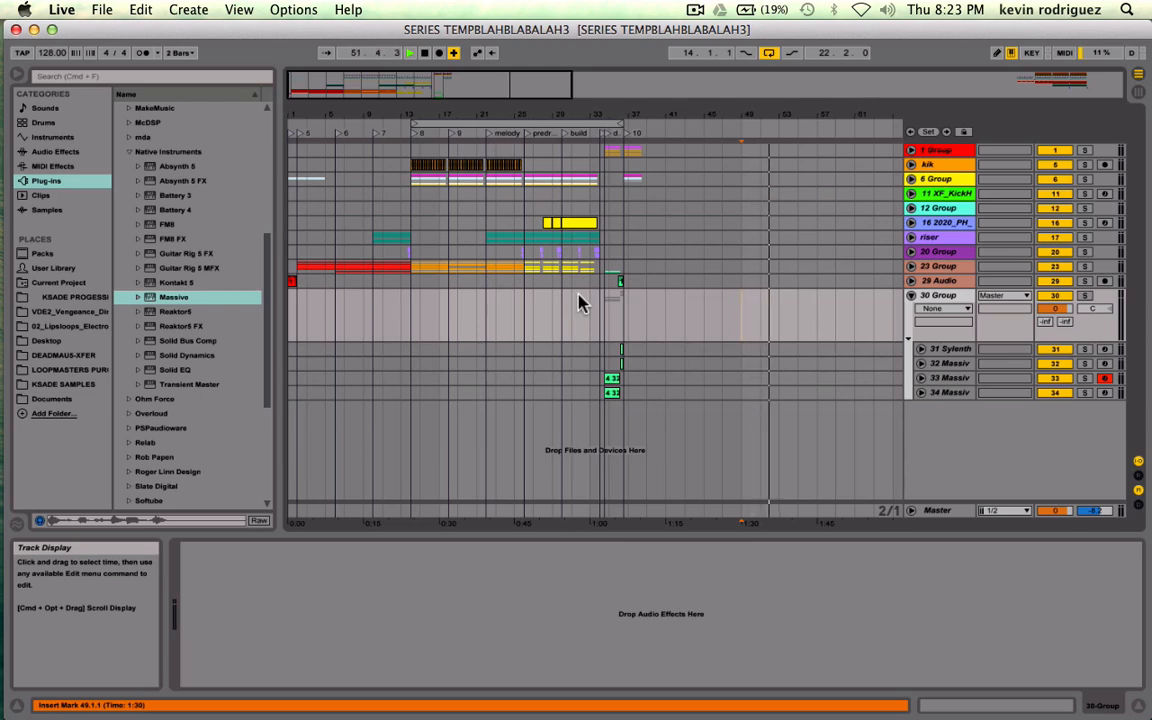
pyautogui.press('space')
pyautogui.click(560, 303)
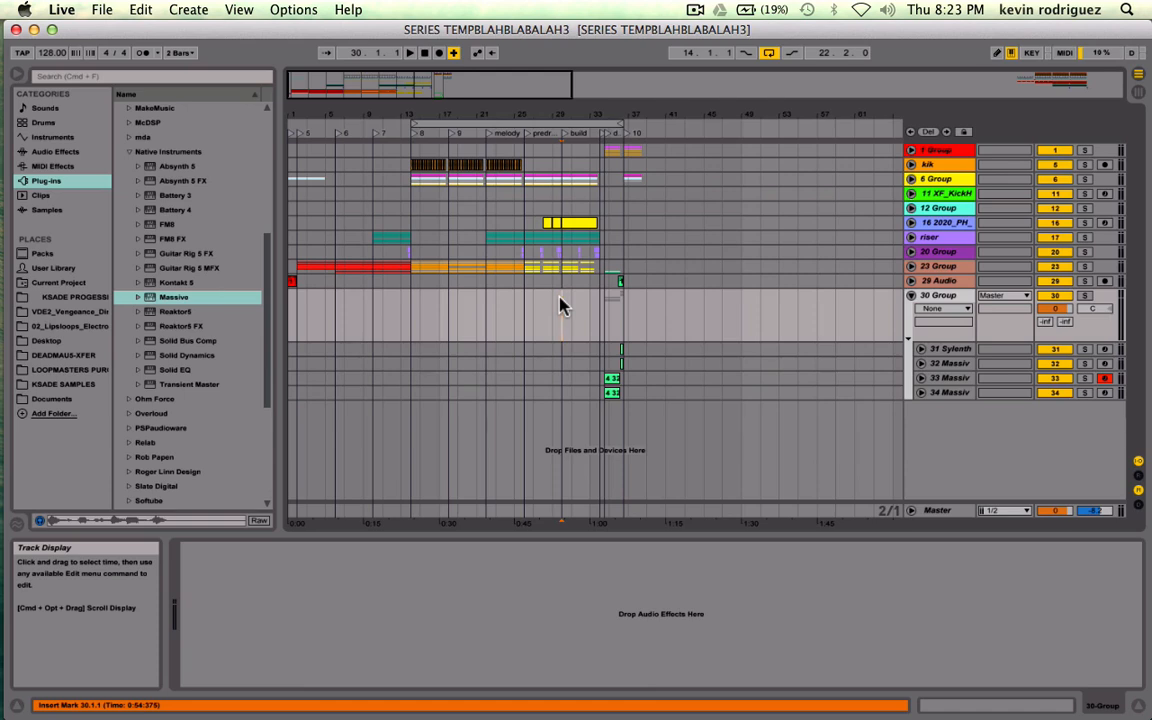
pyautogui.press('space')
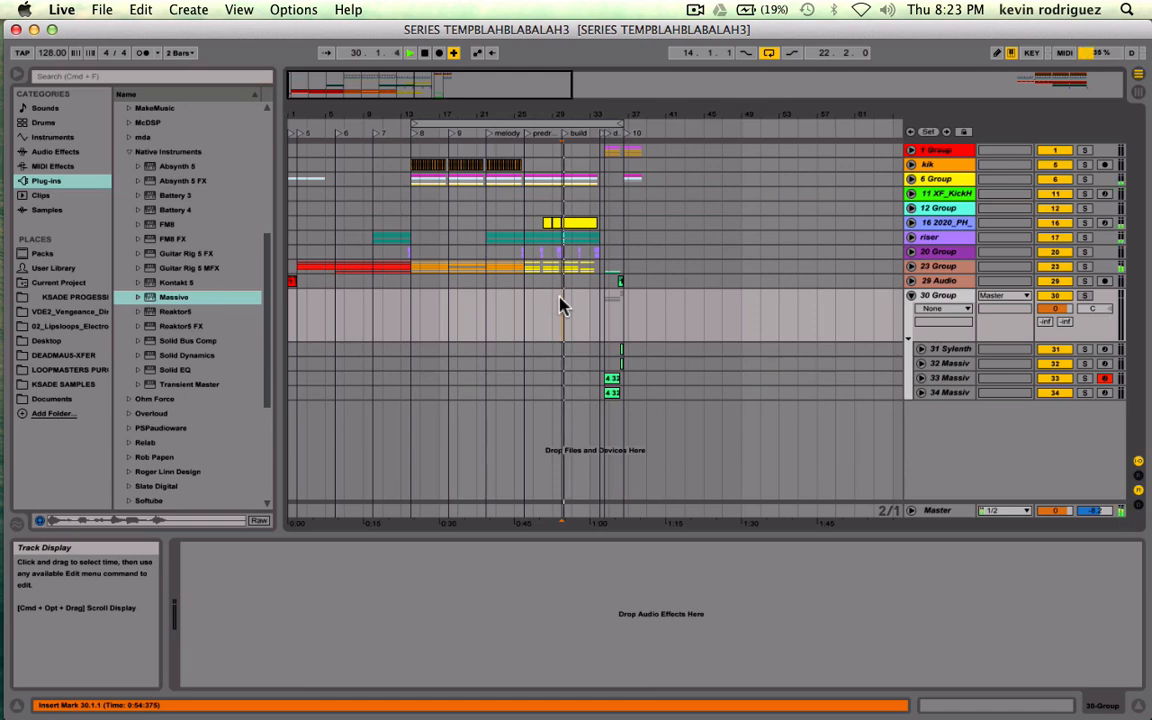
pyautogui.click(696, 9)
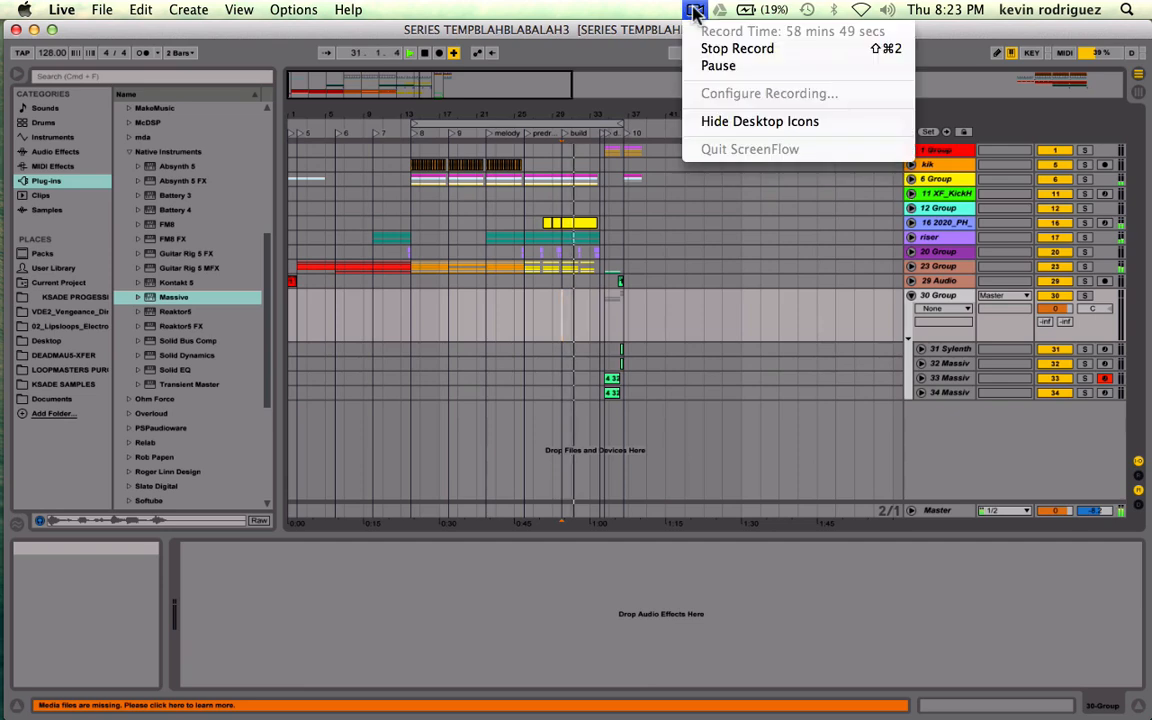
pyautogui.click(657, 32)
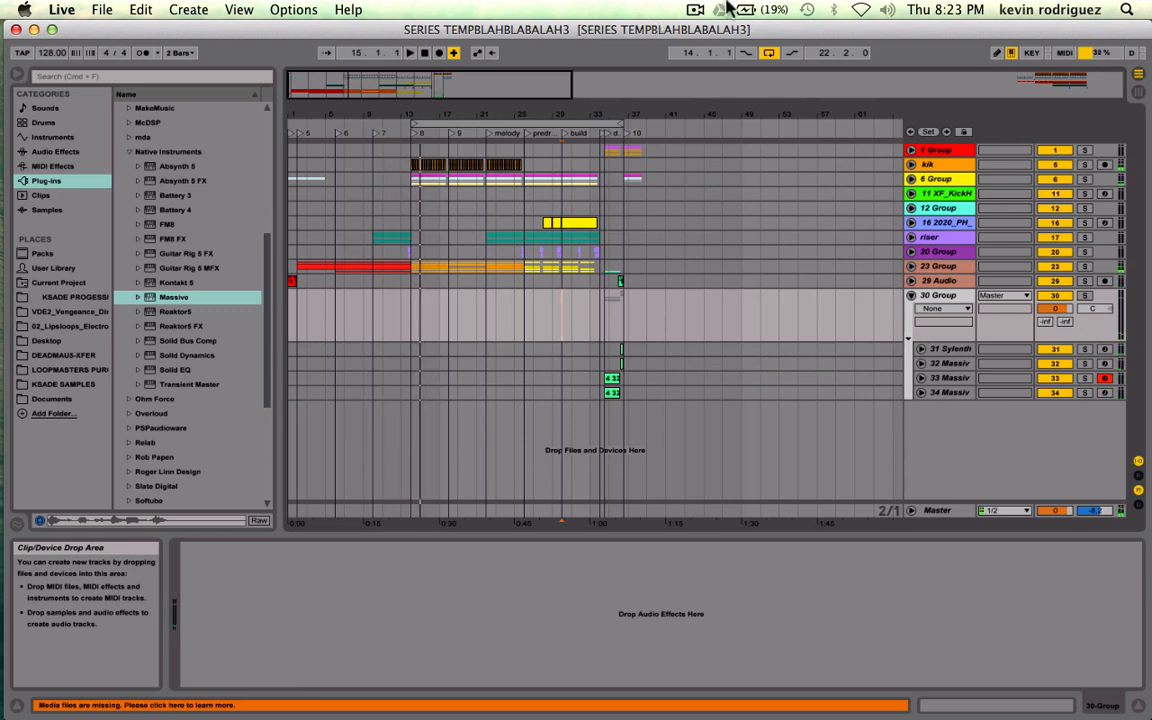
# - Set the loop over the drop, starting at 34.3.1 with a length of 2.0.0
pyautogui.click(607, 123)
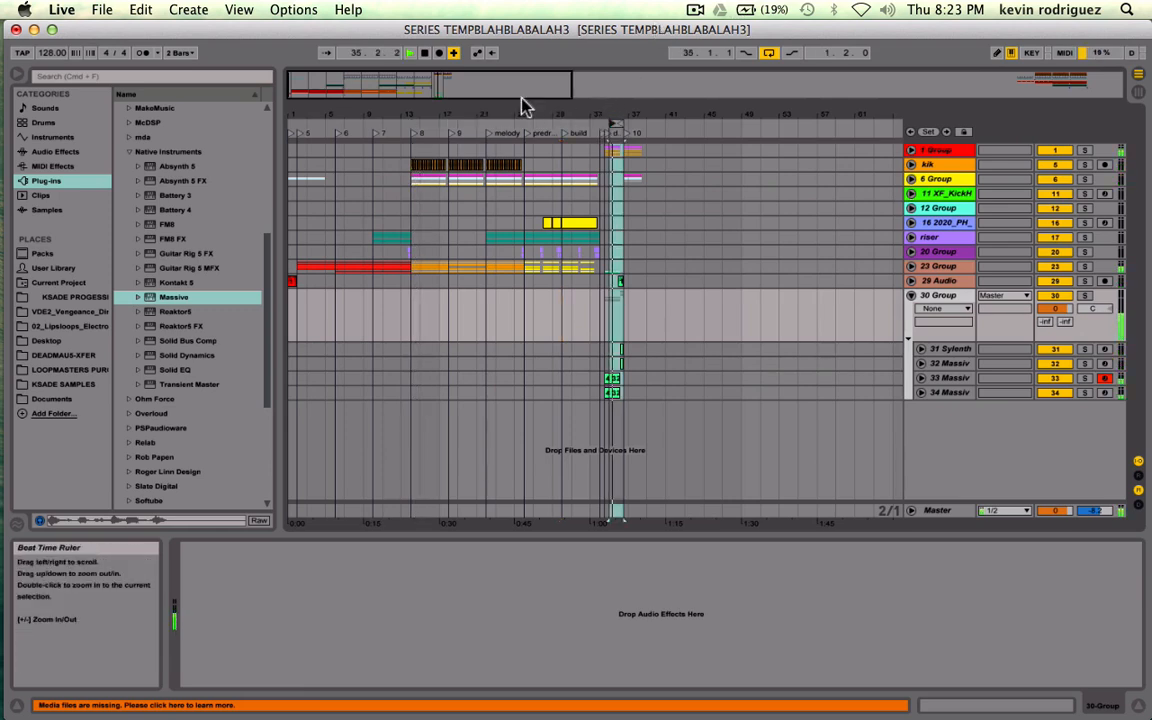
pyautogui.moveTo(521, 98); pyautogui.dragTo(560, 430)
pyautogui.hscroll(-10, 604, 335)
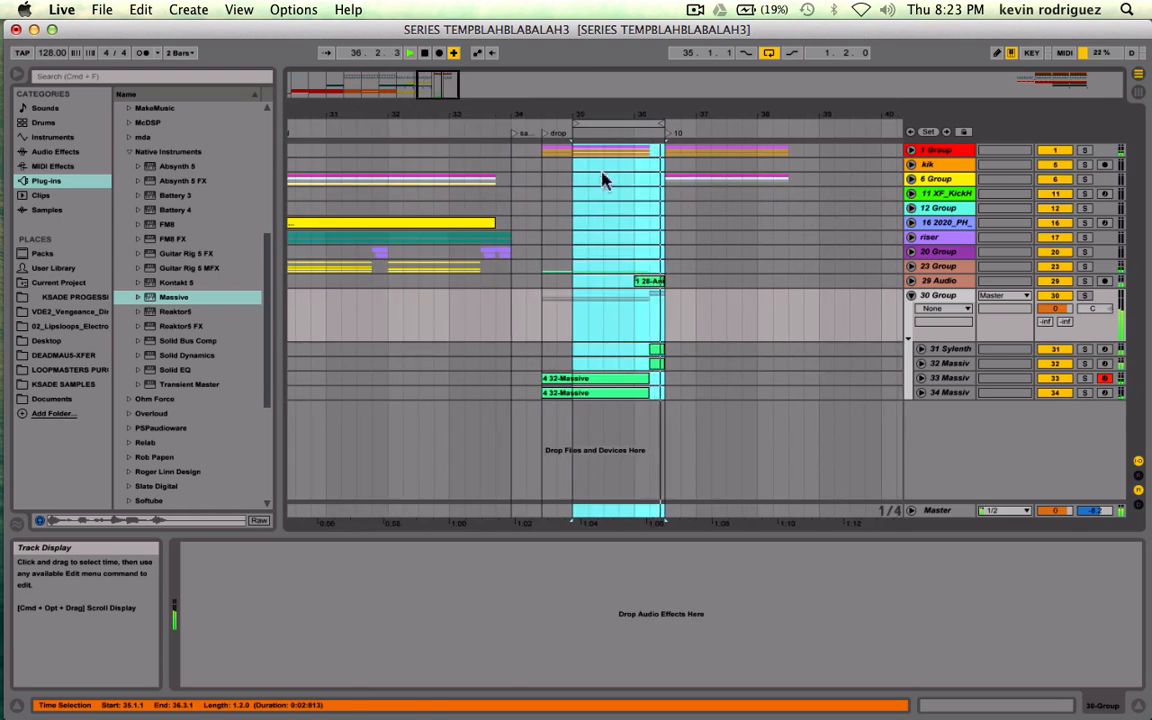
pyautogui.moveTo(573, 131); pyautogui.dragTo(543, 131)
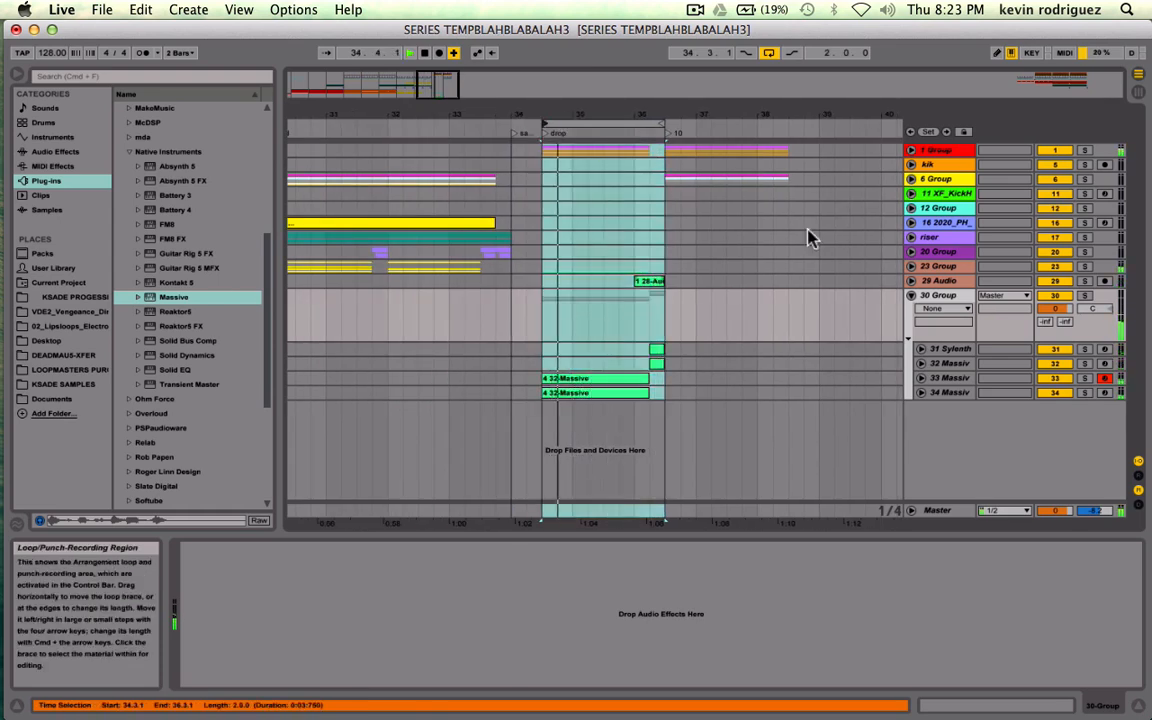
# - Collapse 30 Group and save the set
pyautogui.click(911, 296)
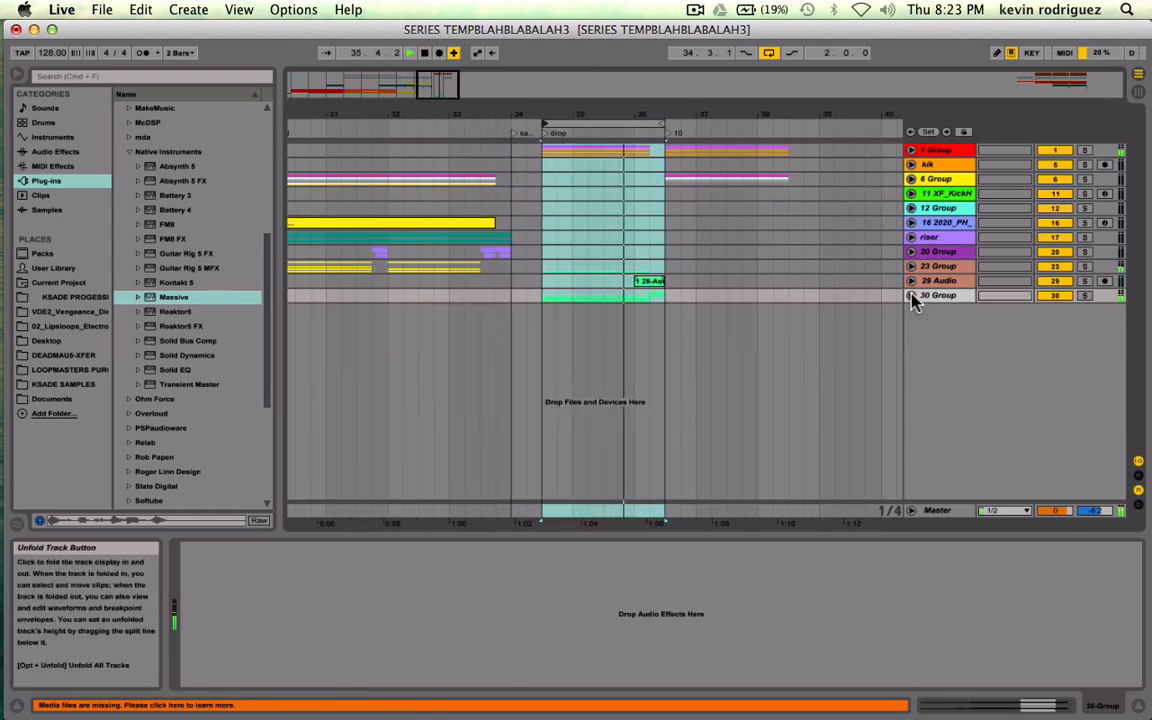
pyautogui.press('super+s')
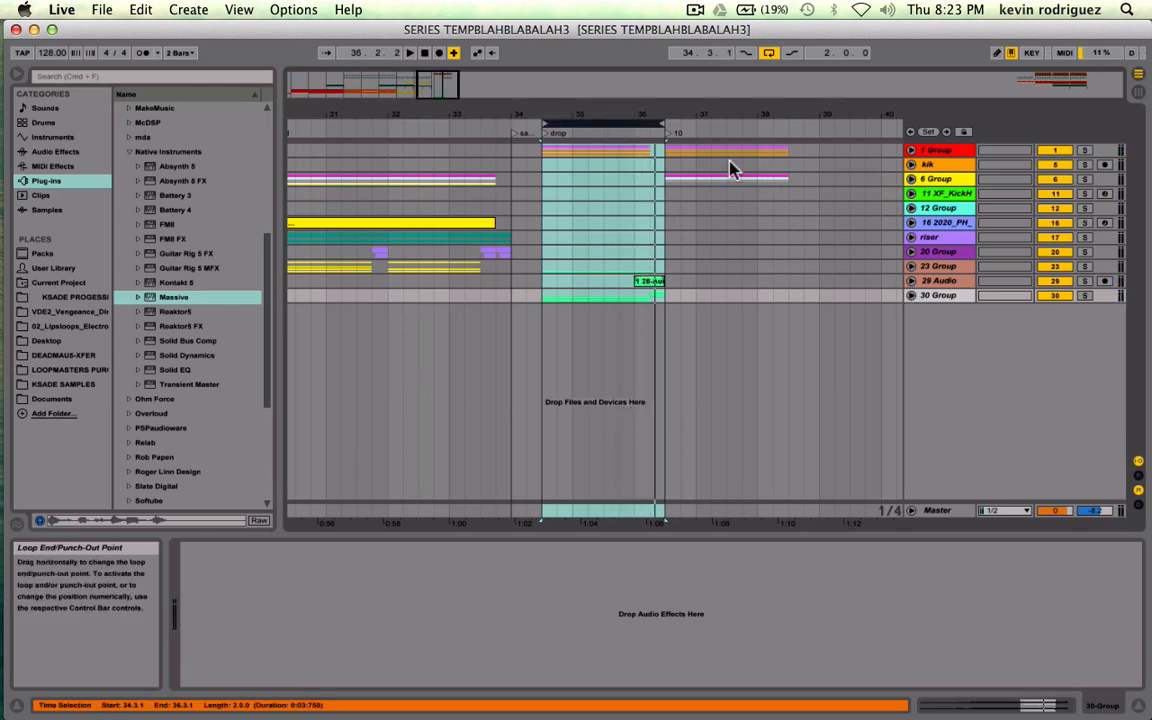
# - Duplicate the two-bar drop loop across all tracks to 36.3.1 and play the result
pyautogui.moveTo(802, 185); pyautogui.dragTo(697, 190)
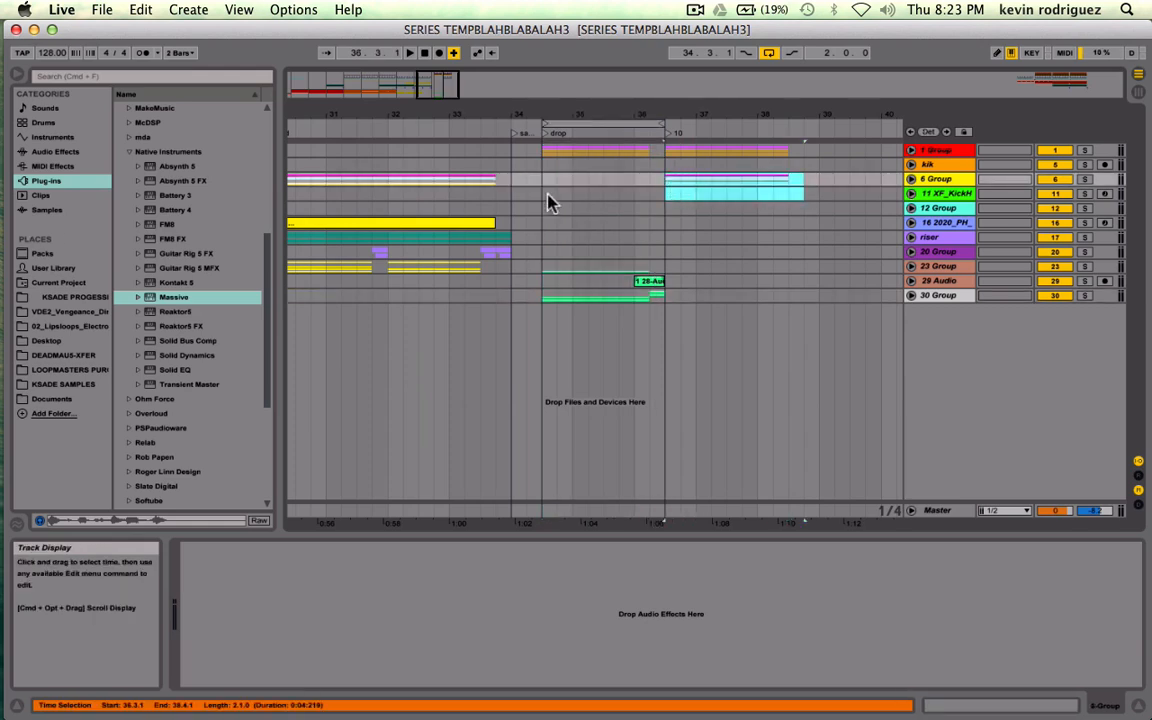
pyautogui.click(580, 122)
pyautogui.press('super+d')
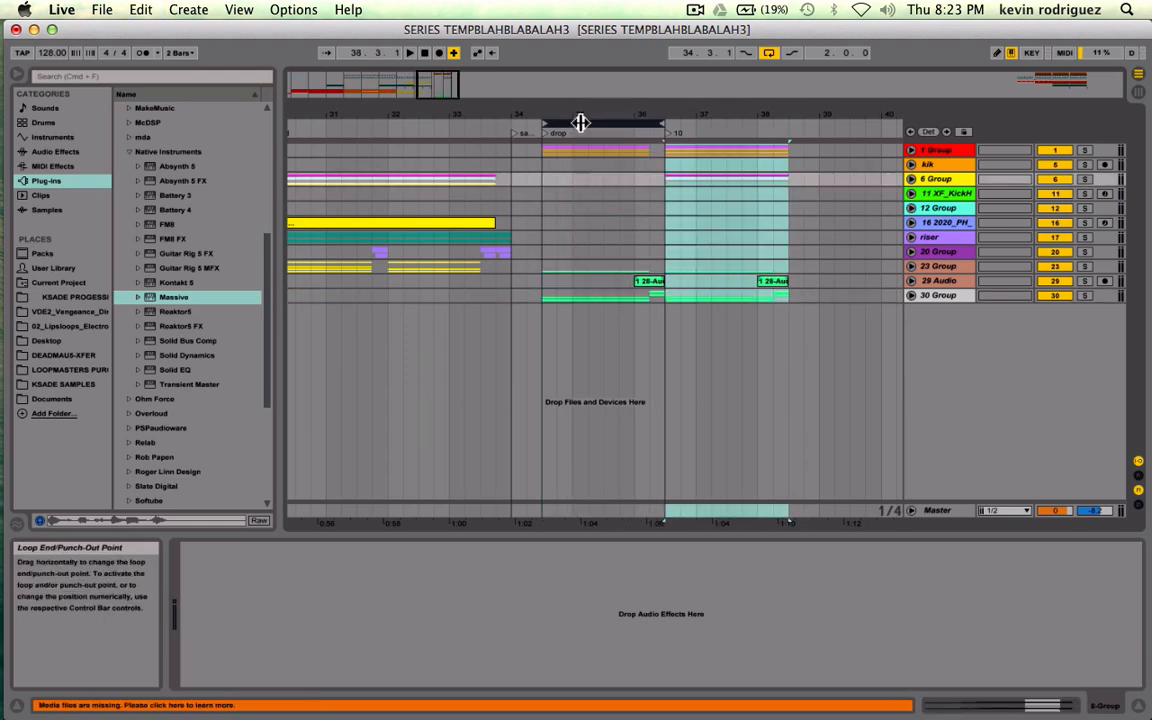
pyautogui.press('space')
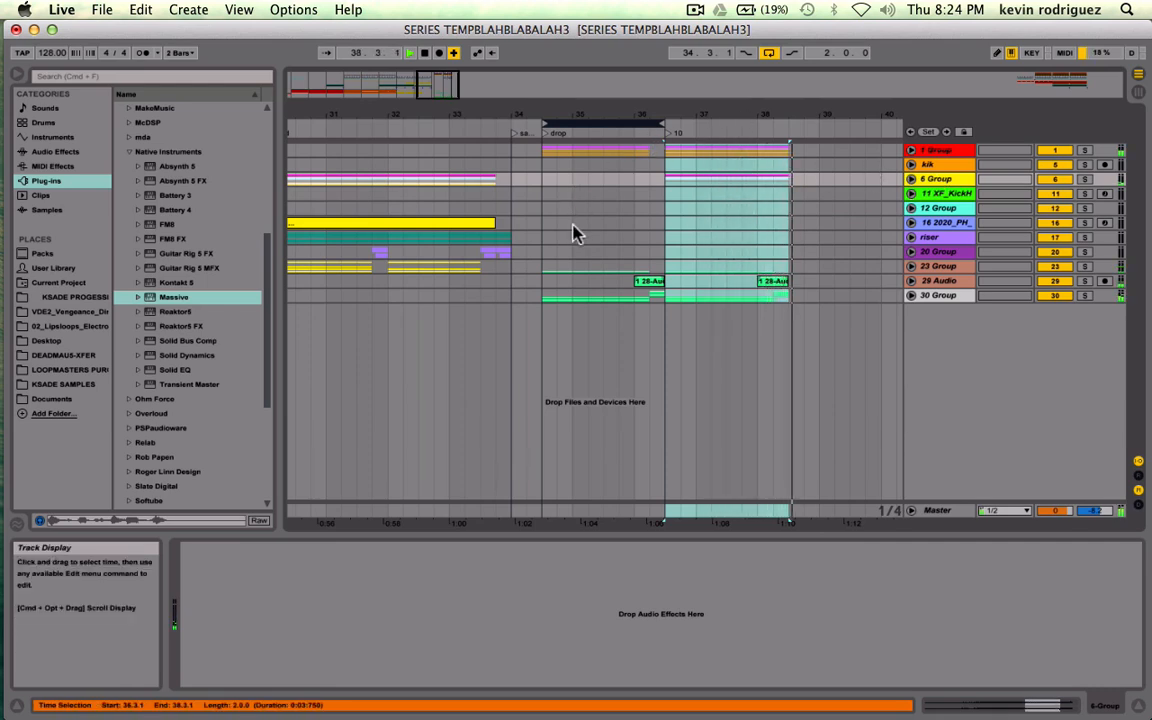
pyautogui.press('space')
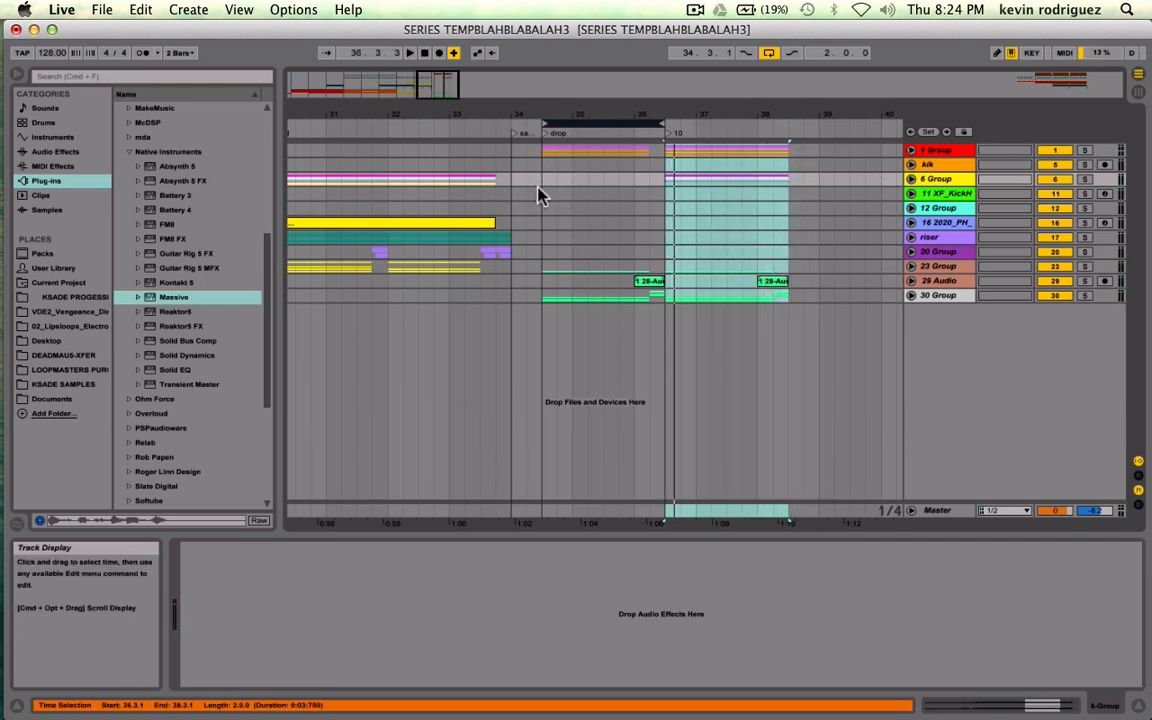
# - Extend the 6 Group clips to 42.3.1 and duplicate the four bars from 34.3.1 across all tracks
pyautogui.click(610, 208)
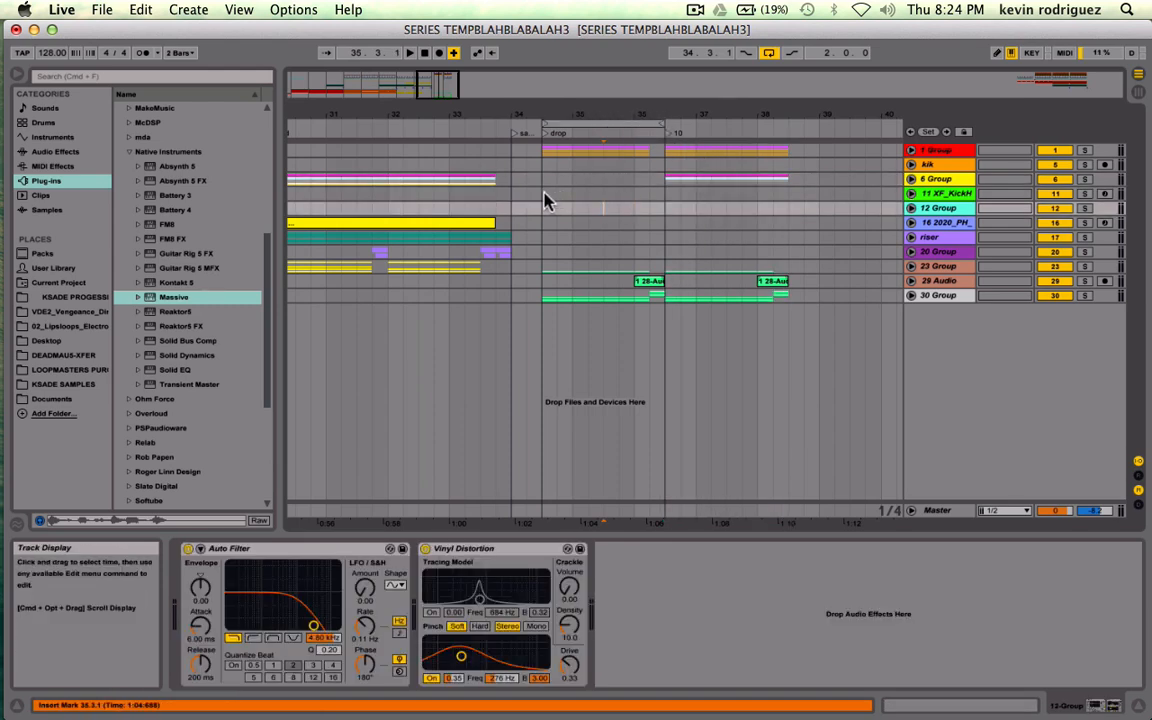
pyautogui.moveTo(668, 181); pyautogui.dragTo(703, 204)
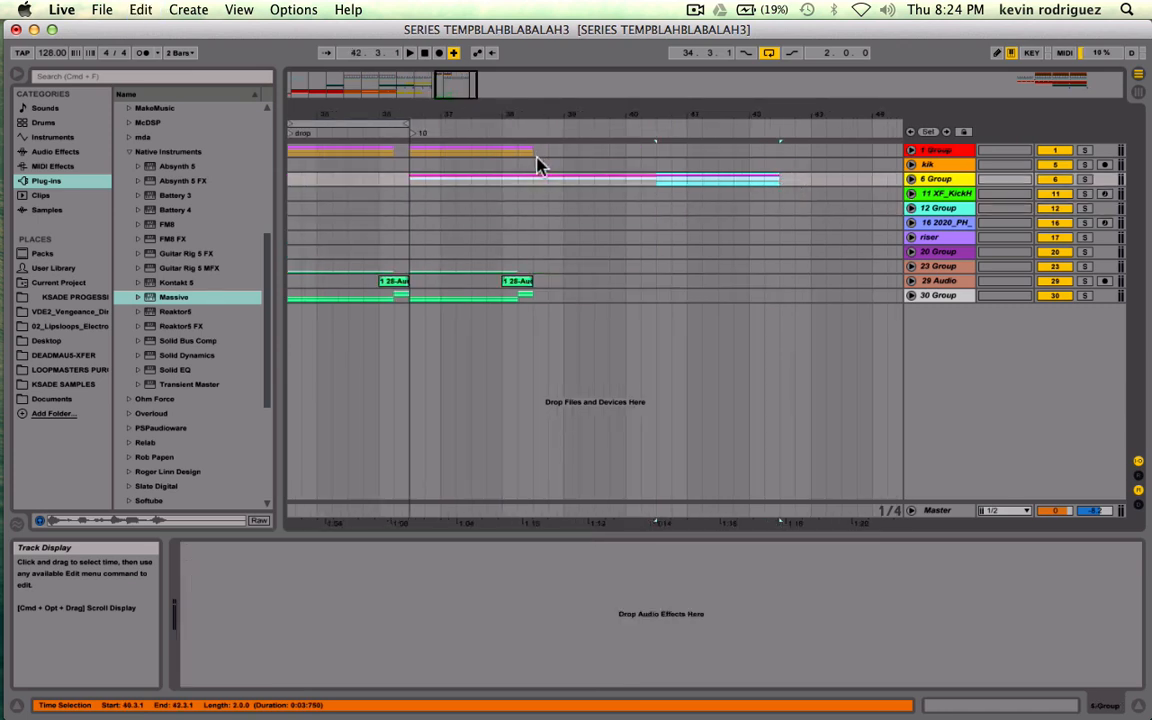
pyautogui.hscroll(-2, 540, 308)
pyautogui.moveTo(451, 123); pyautogui.dragTo(574, 123)
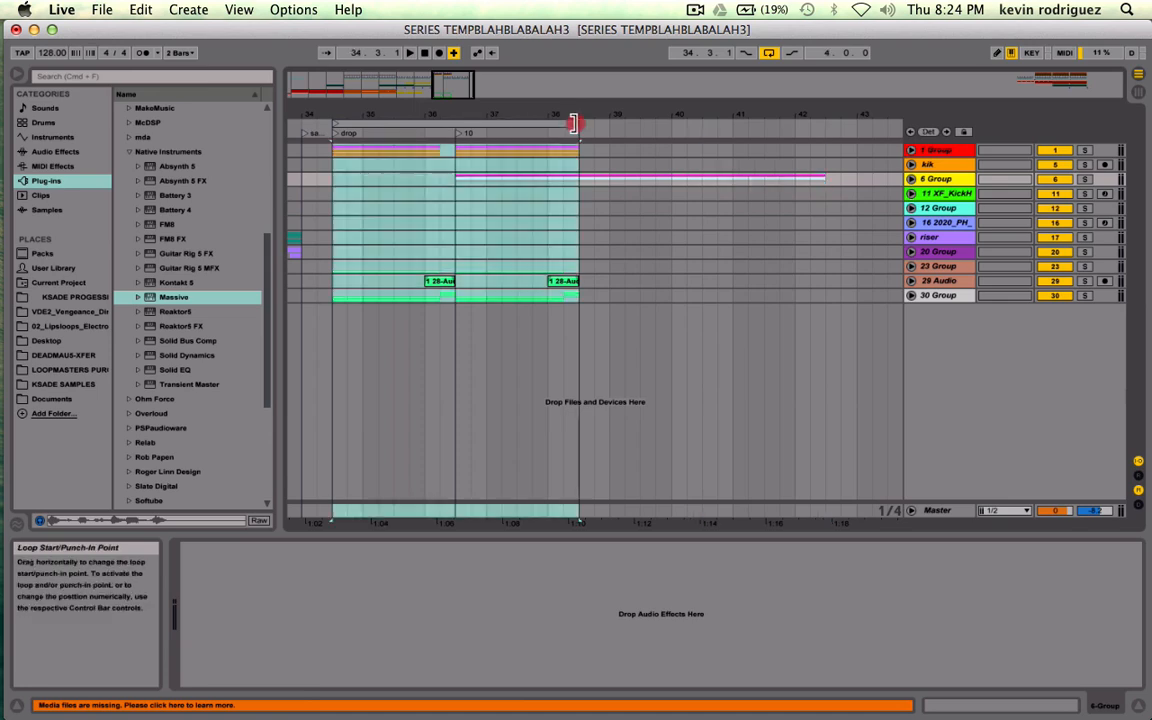
pyautogui.press('super+d')
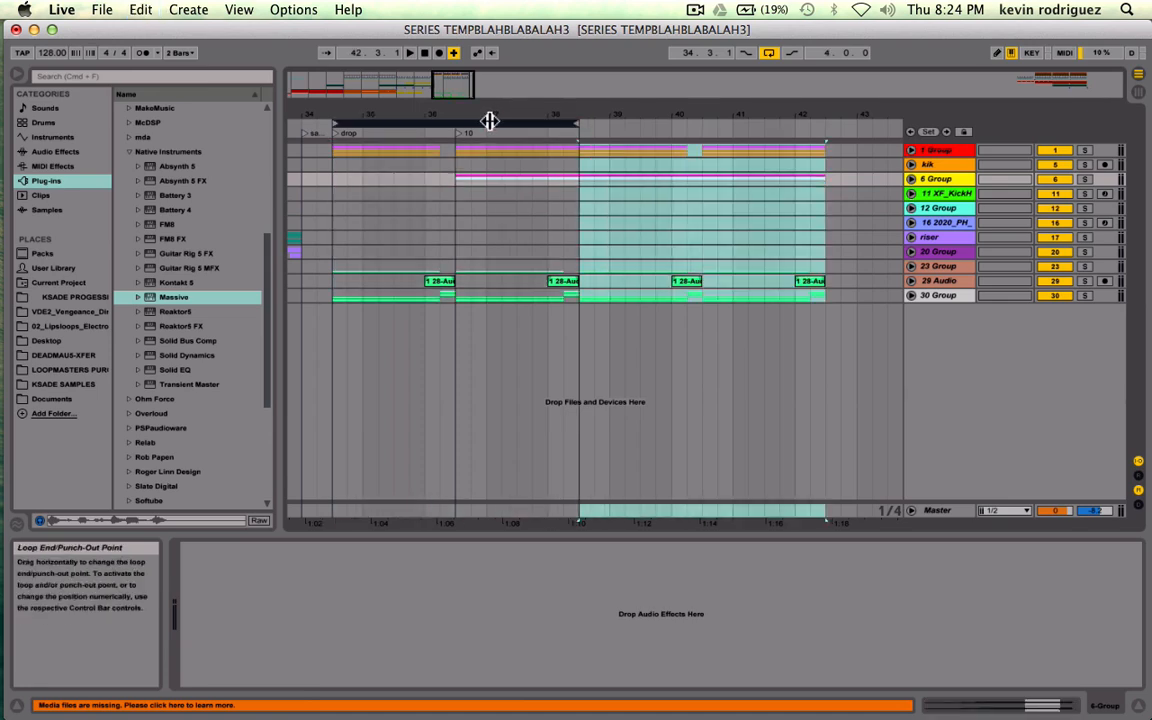
# - Delete the 6 Group clips between 36.3.1 and 38.3.1 and play the drop from 34.3.1
pyautogui.moveTo(454, 179); pyautogui.dragTo(577, 187)
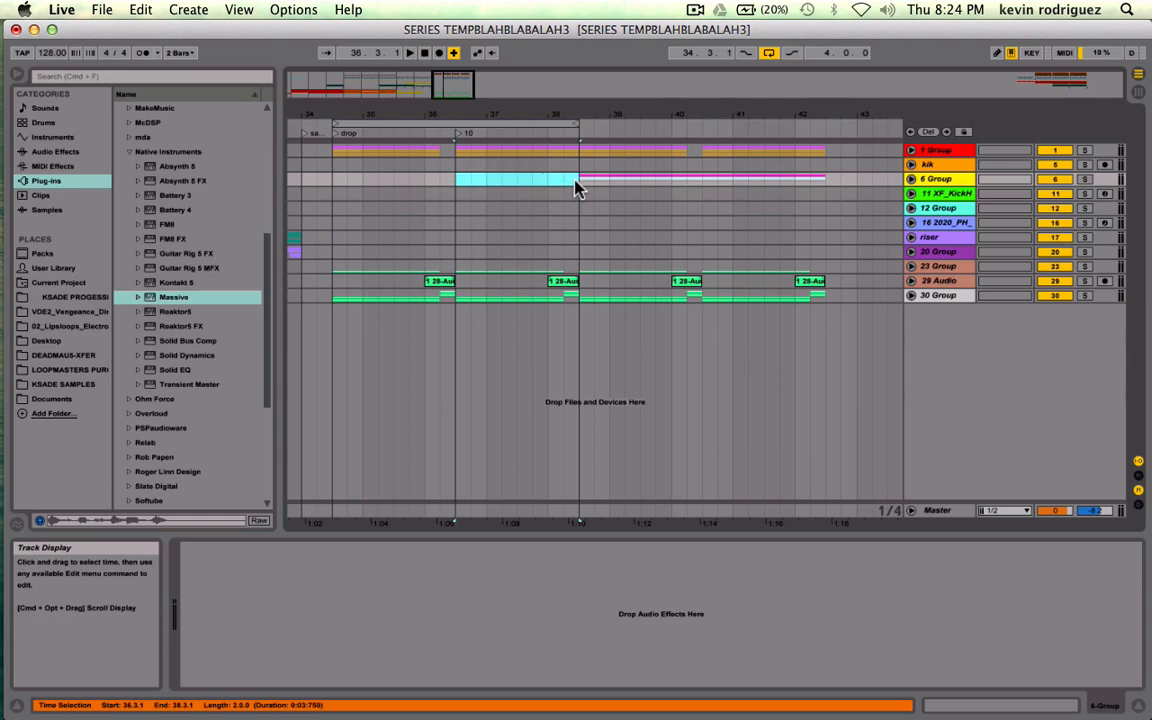
pyautogui.click(336, 187)
pyautogui.press('space')
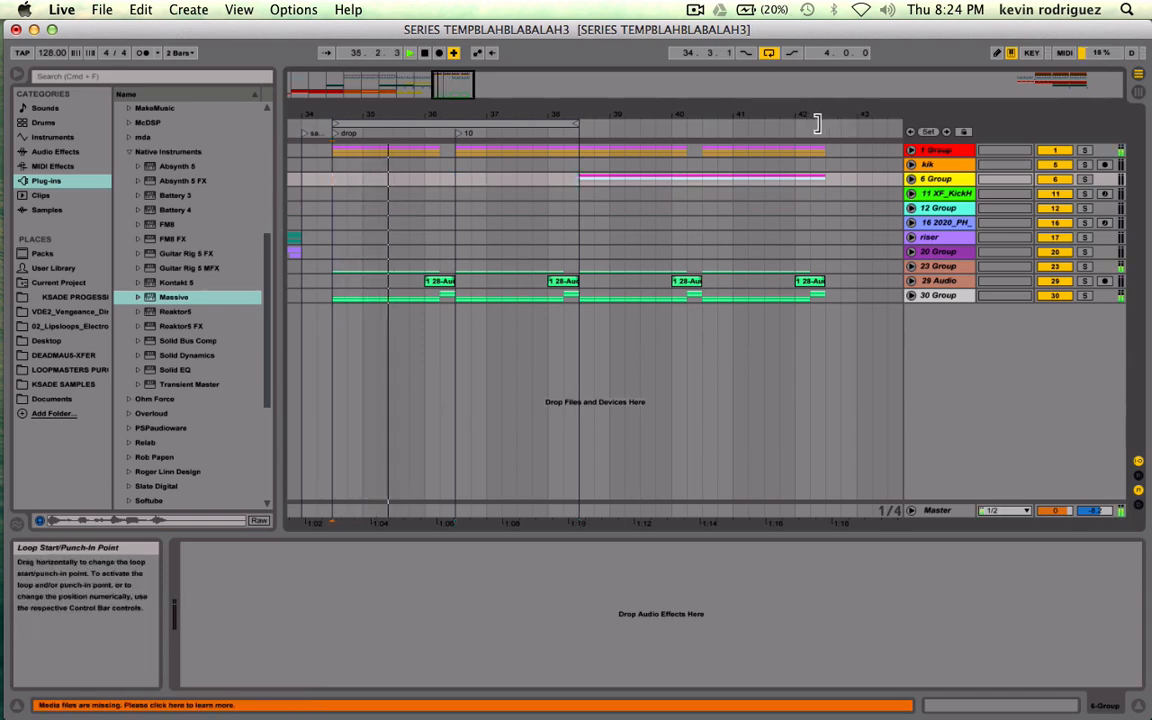
# - Lengthen the drop loop to 8.0.0, listen to it, and place the insert mark at 34.3.1
pyautogui.moveTo(577, 124); pyautogui.dragTo(823, 124)
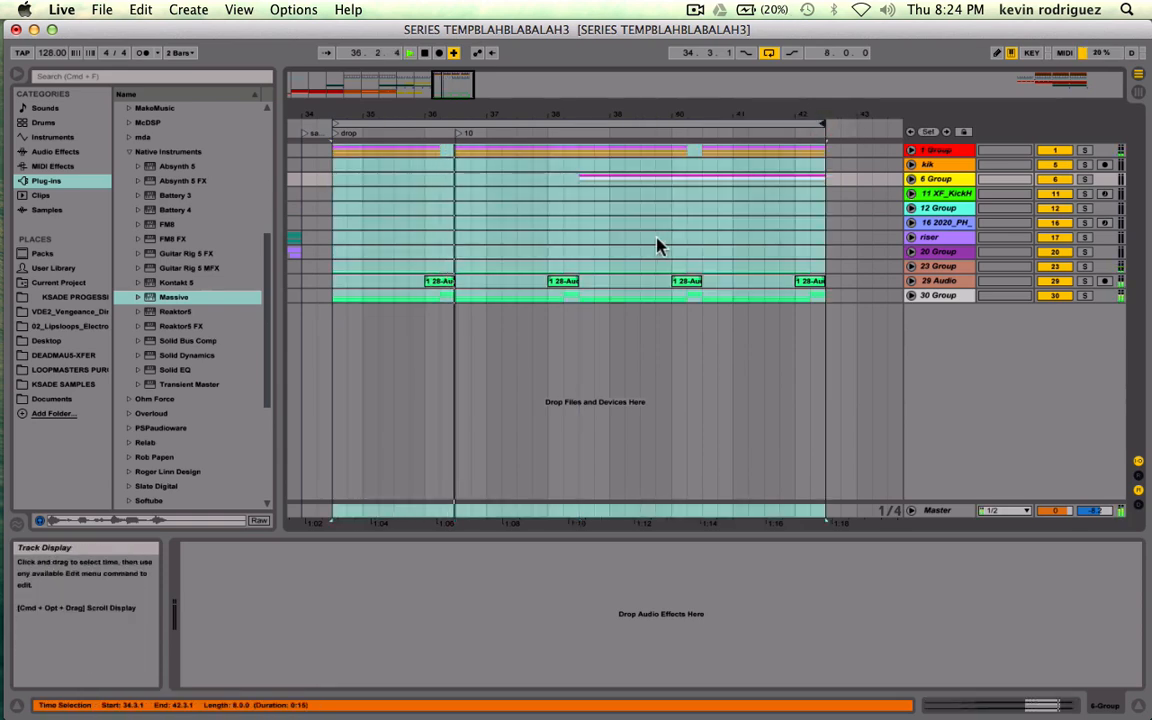
pyautogui.hscroll(-3, 657, 245)
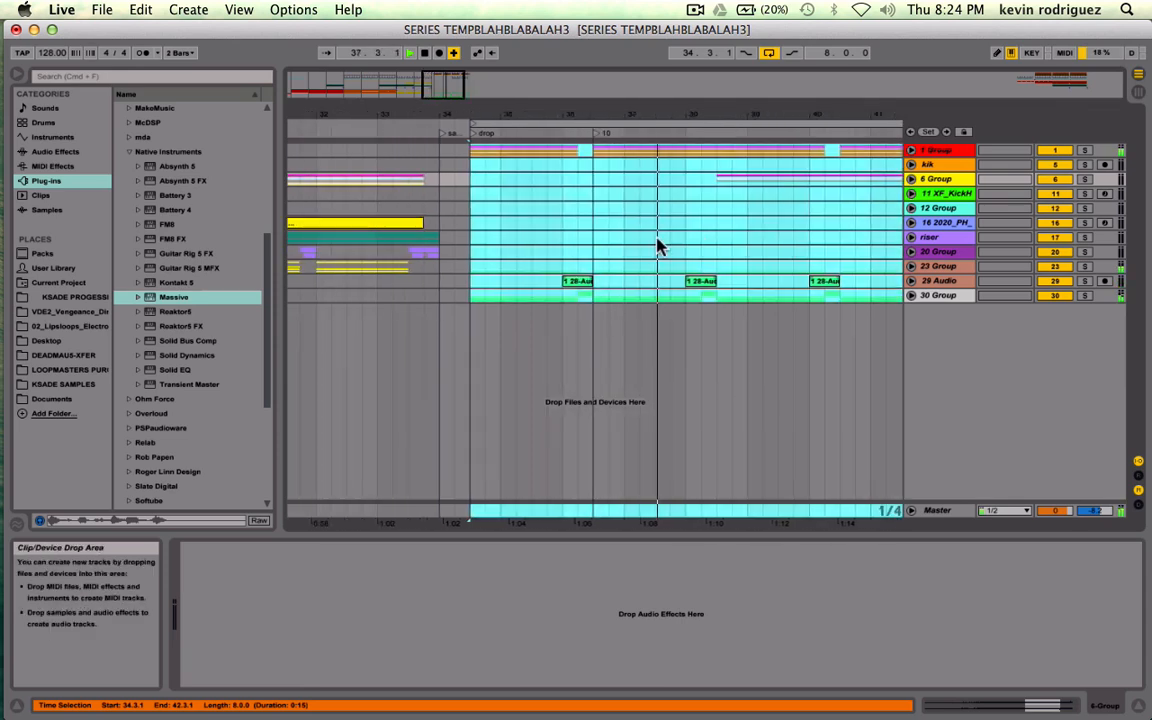
pyautogui.moveTo(458, 87); pyautogui.dragTo(458, 64)
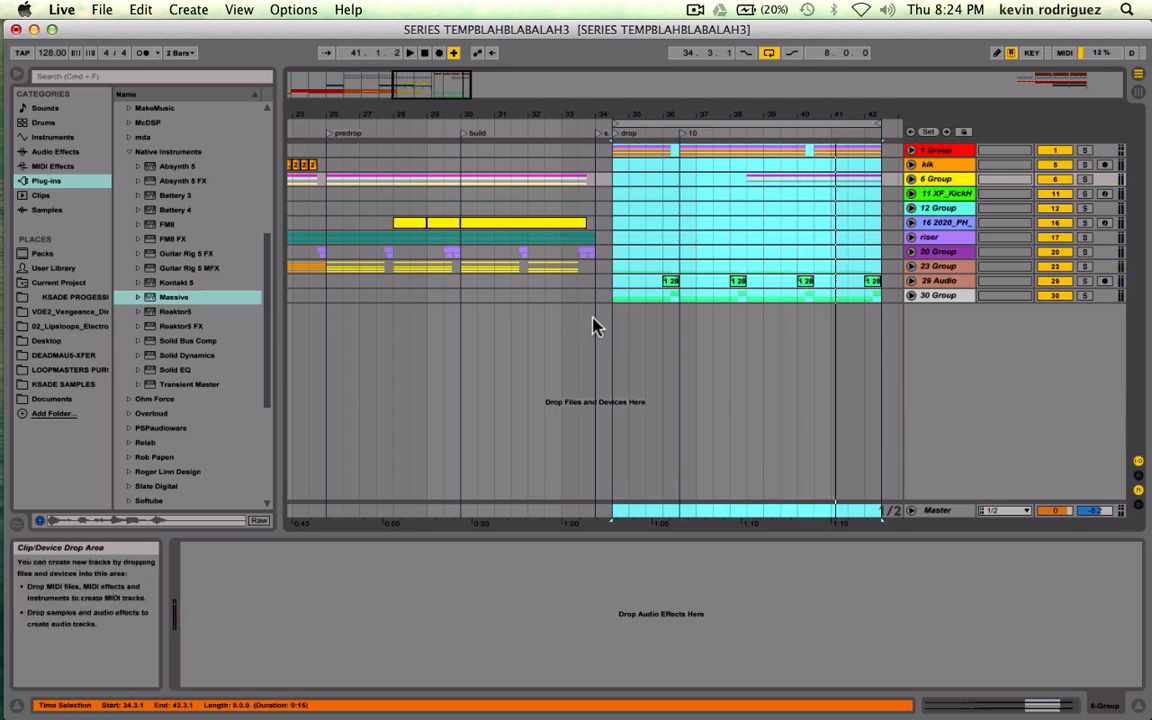
pyautogui.click(616, 277)
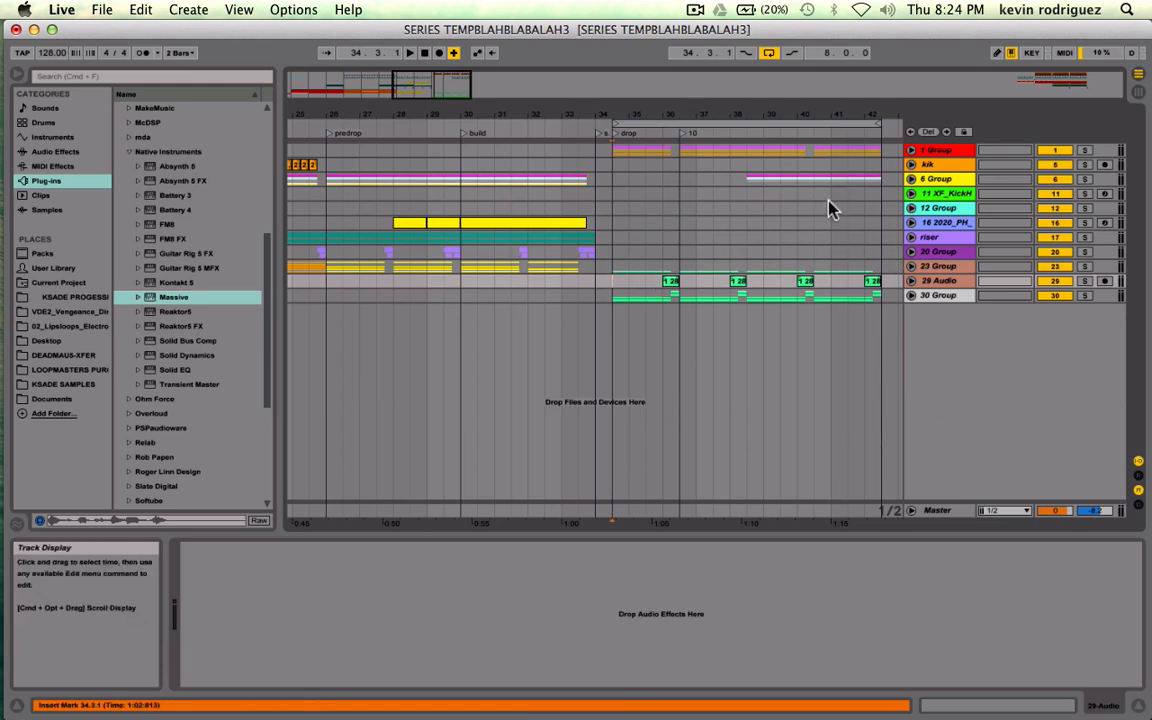
# - Copy the 18 and 19 Sylenth riser clips from 22.1.1–34.1.1, paste them at 38.3.1, and start playback
pyautogui.click(910, 237)
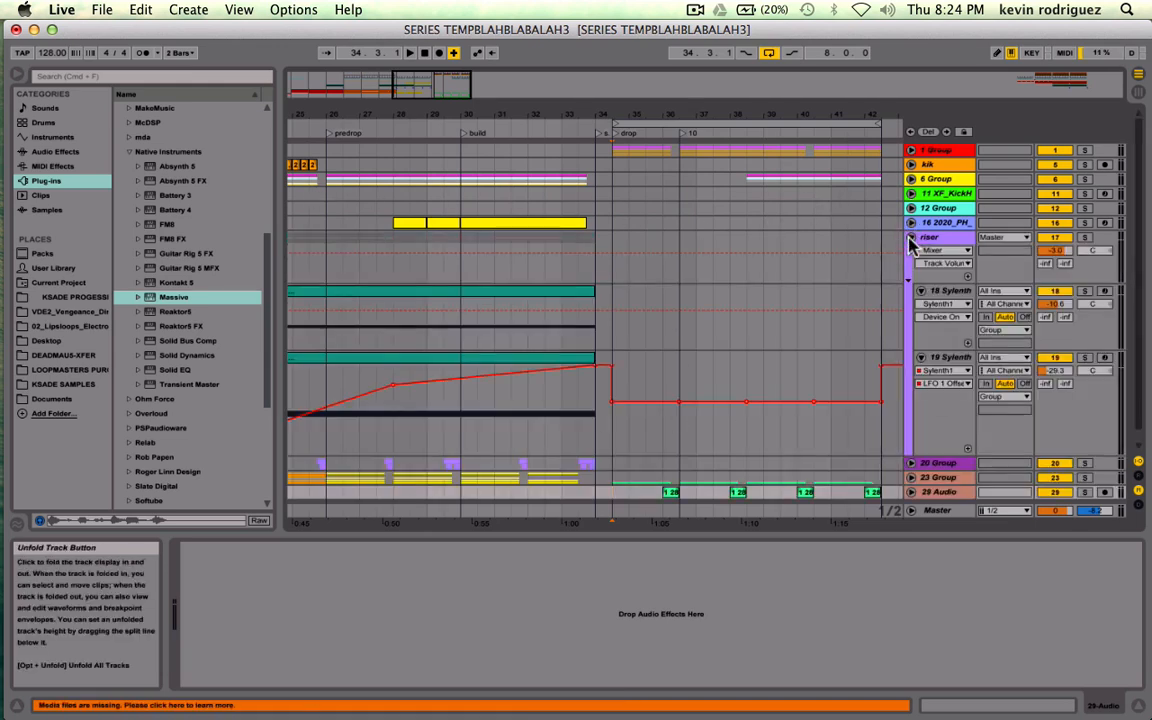
pyautogui.hscroll(-5, 440, 378)
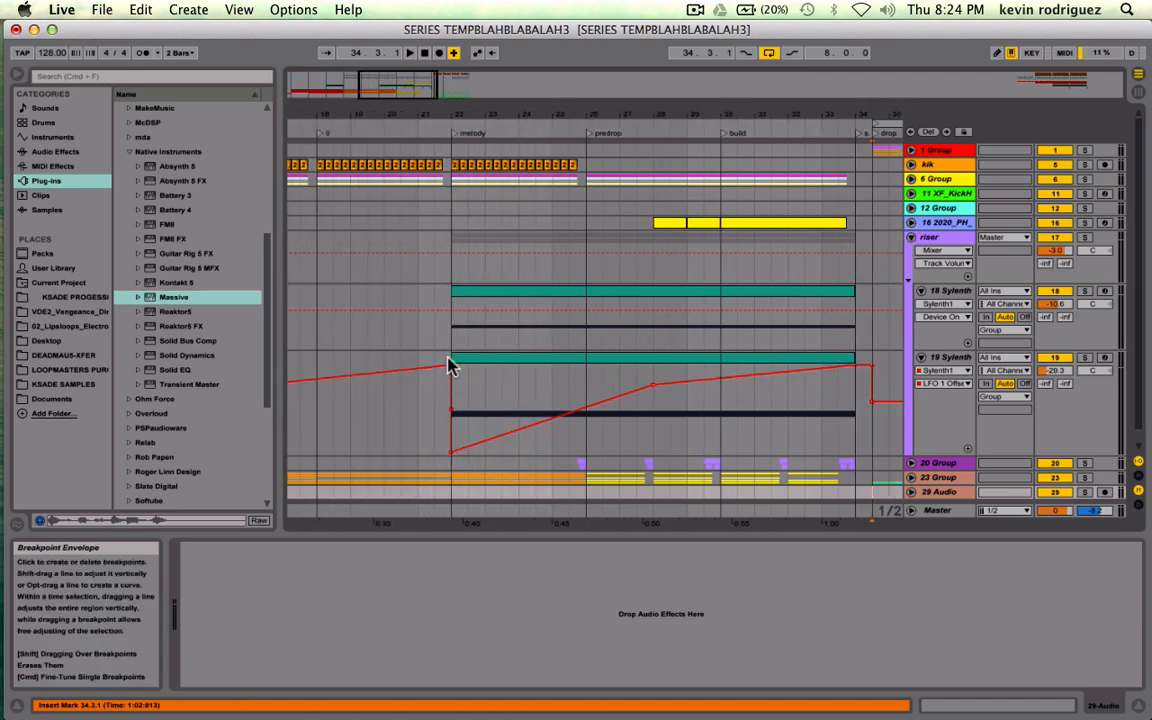
pyautogui.moveTo(452, 329); pyautogui.dragTo(838, 440)
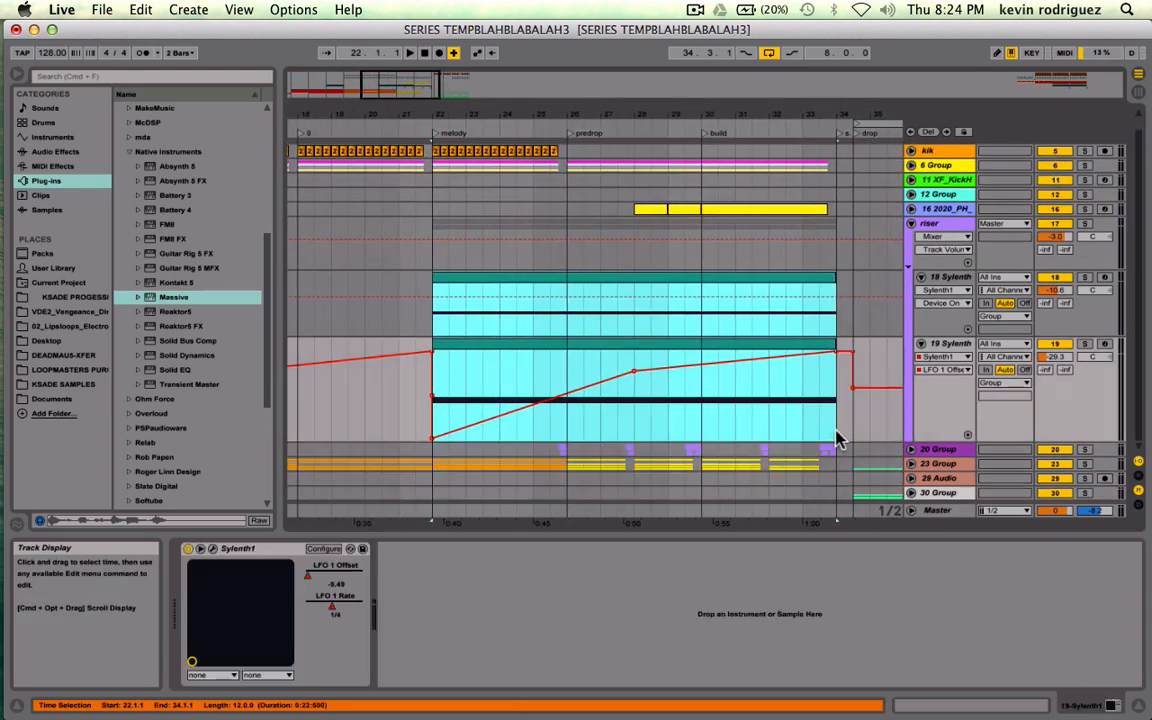
pyautogui.hscroll(8, 838, 440)
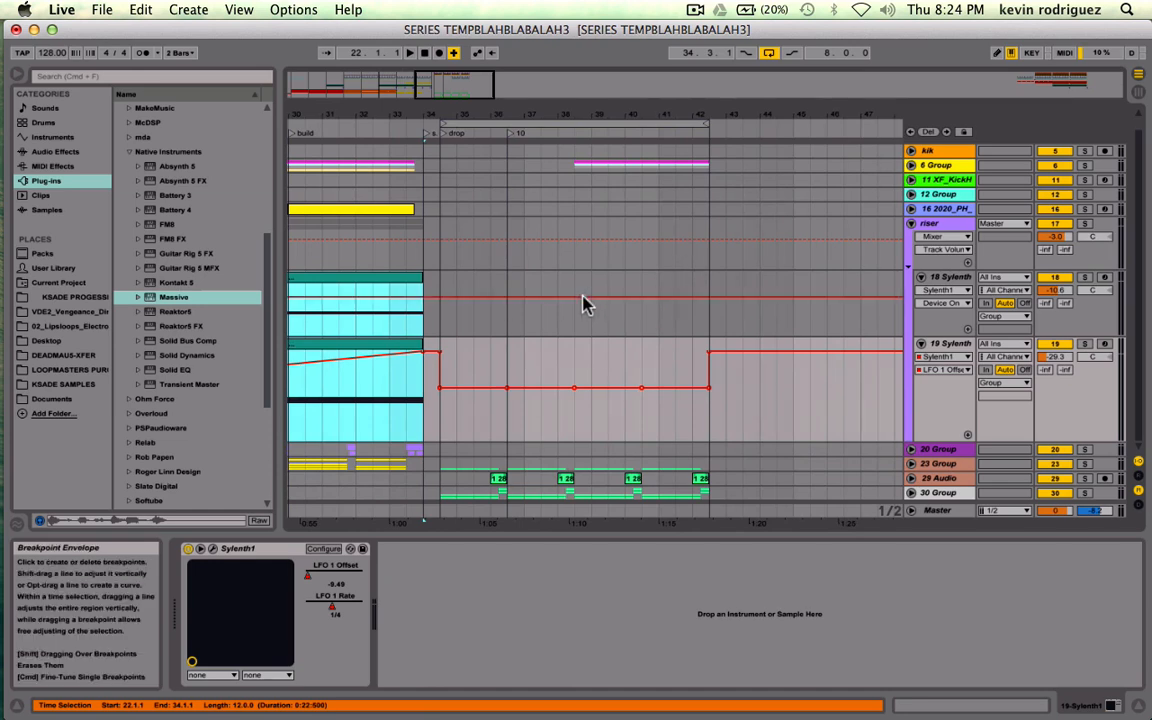
pyautogui.click(578, 316)
pyautogui.press('super+v')
pyautogui.press('space')
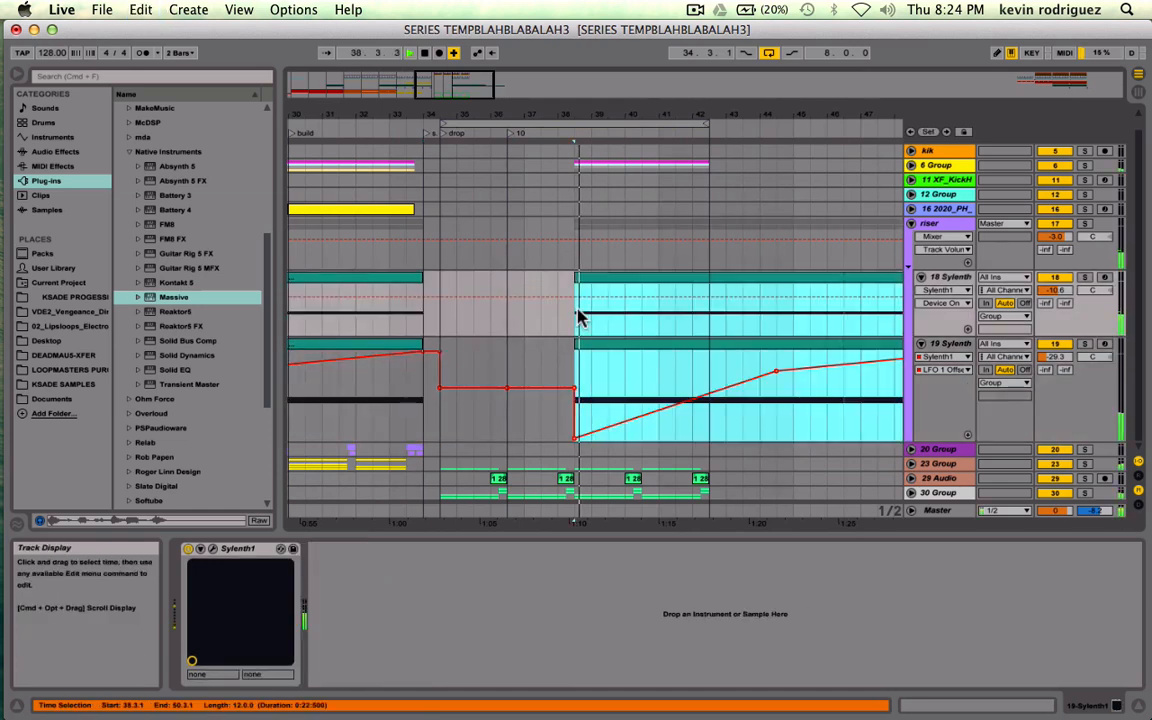
# - Duplicate the 1 Group through 6 Group clips from 38.3.1–42.3.1 twice, filling those tracks up to 50.3.1
pyautogui.hscroll(1, 705, 322)
pyautogui.scroll(1, 705, 322)
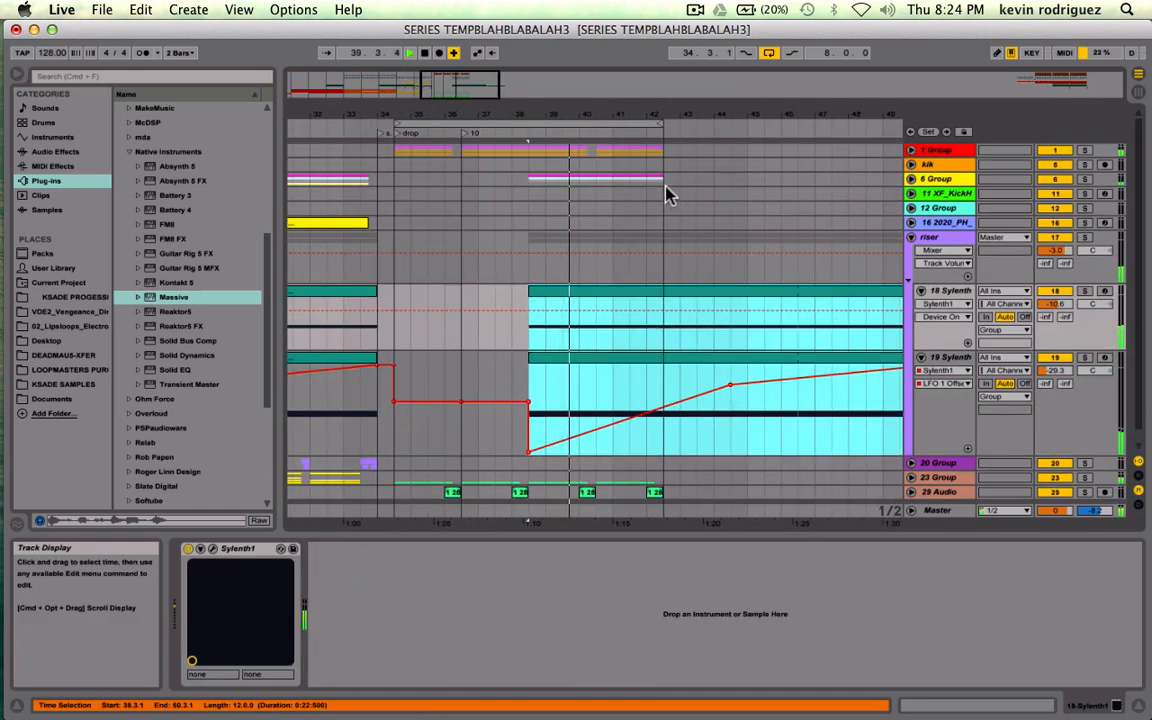
pyautogui.moveTo(664, 183); pyautogui.dragTo(535, 142)
pyautogui.press('super+d')
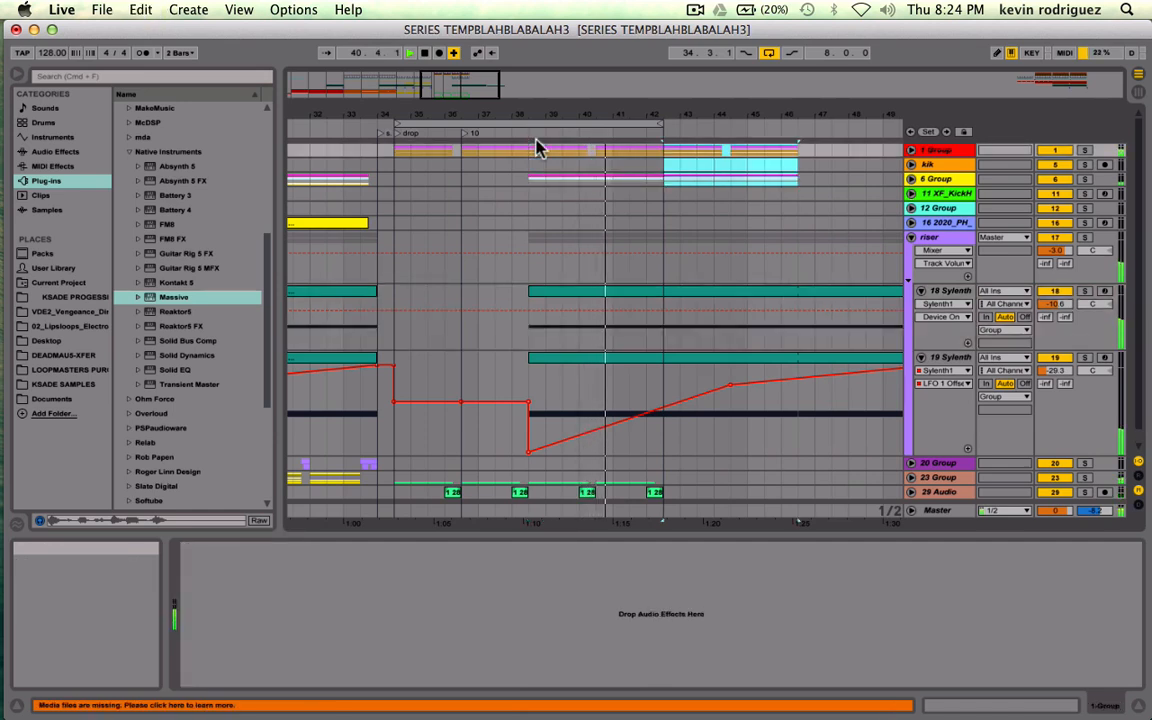
pyautogui.press('super+d')
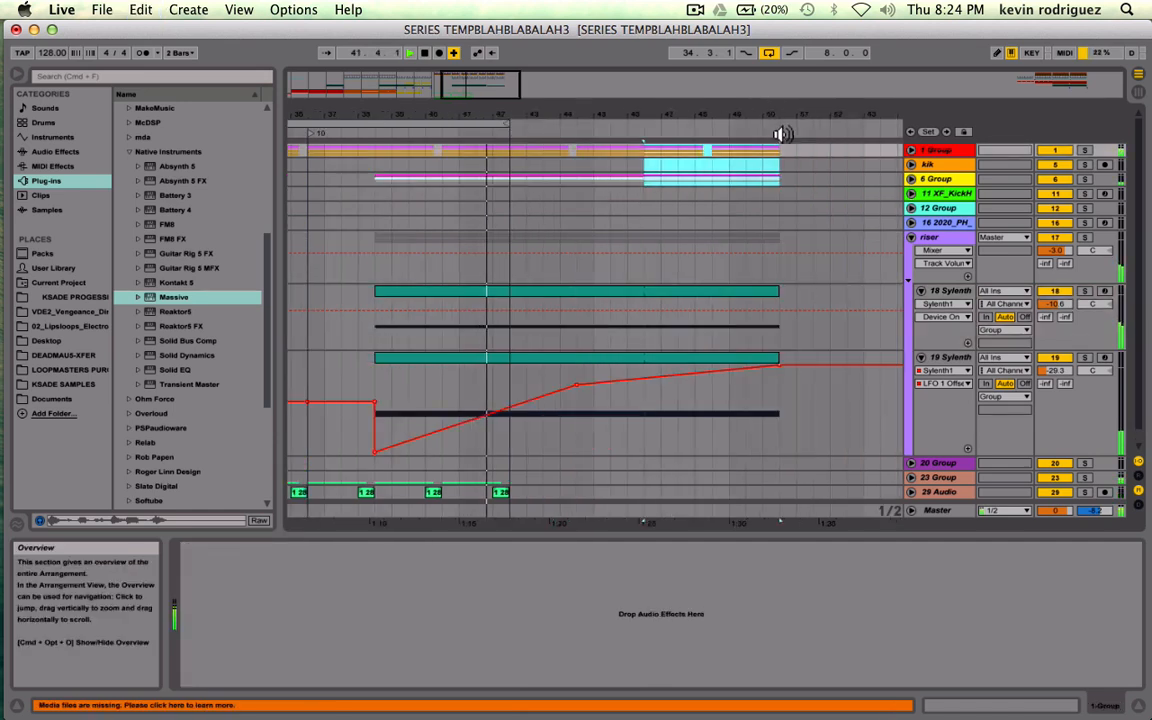
# - Lengthen the drop loop to 16.0.0, collapse the riser group, and stop playback
pyautogui.moveTo(510, 125); pyautogui.dragTo(775, 127)
pyautogui.click(910, 237)
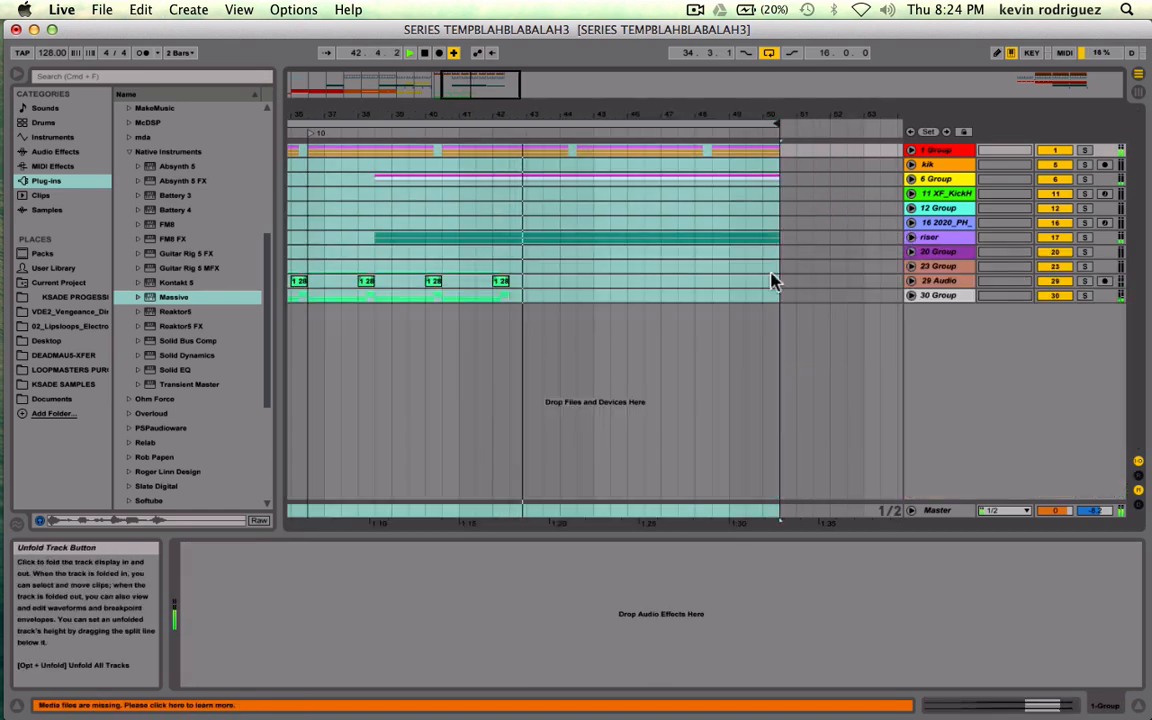
pyautogui.press('space')
# - Duplicate the 23 Group, 29 Audio and 30 Group clips from 34.3.1–42.3.1 so those tracks fill up to 50.3.1
pyautogui.hscroll(-5, 521, 289)
pyautogui.click(686, 299)
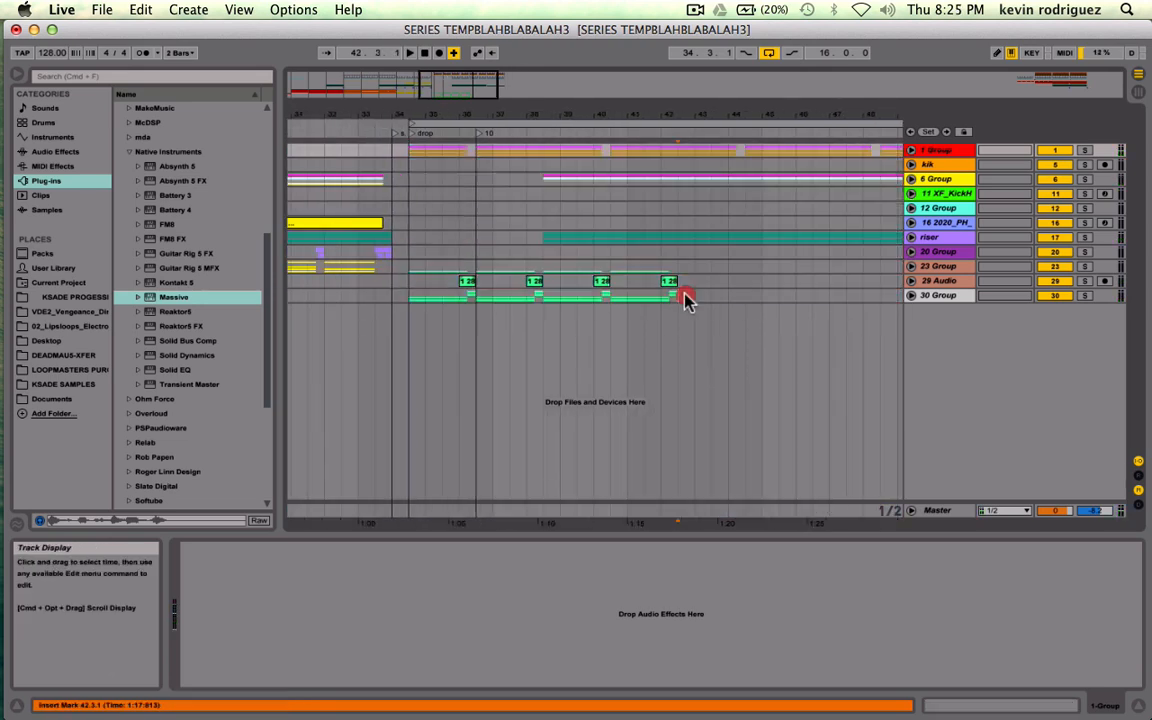
pyautogui.moveTo(677, 278); pyautogui.dragTo(406, 270)
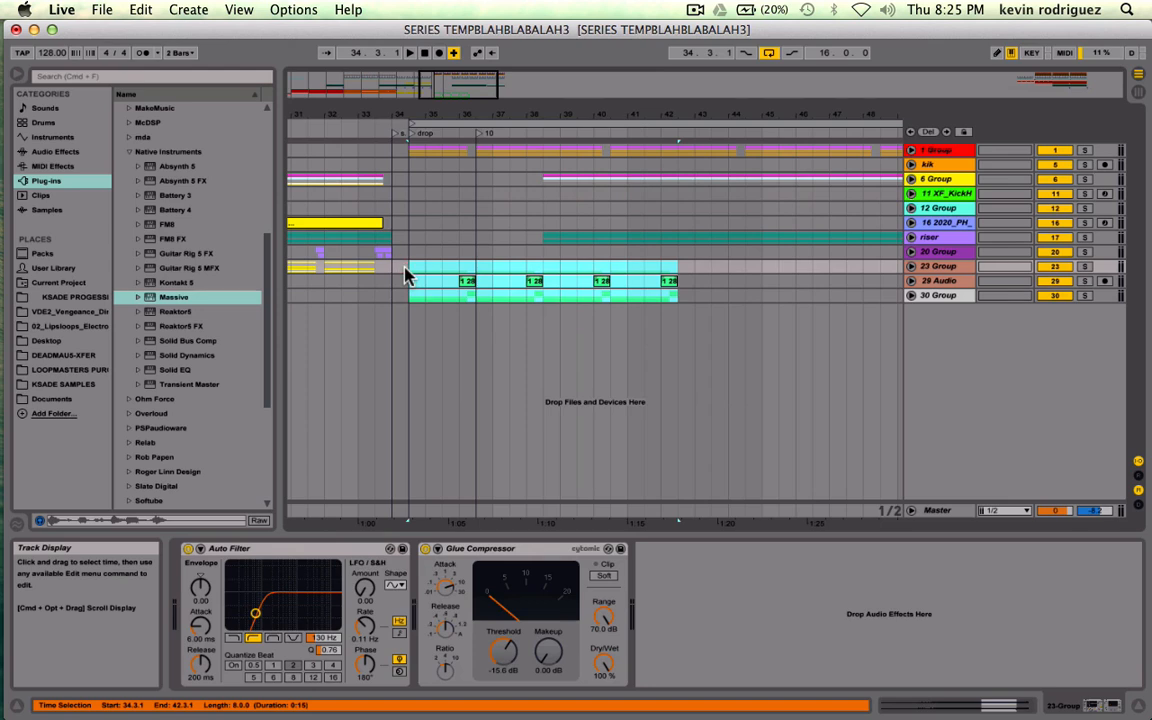
pyautogui.press('super+d')
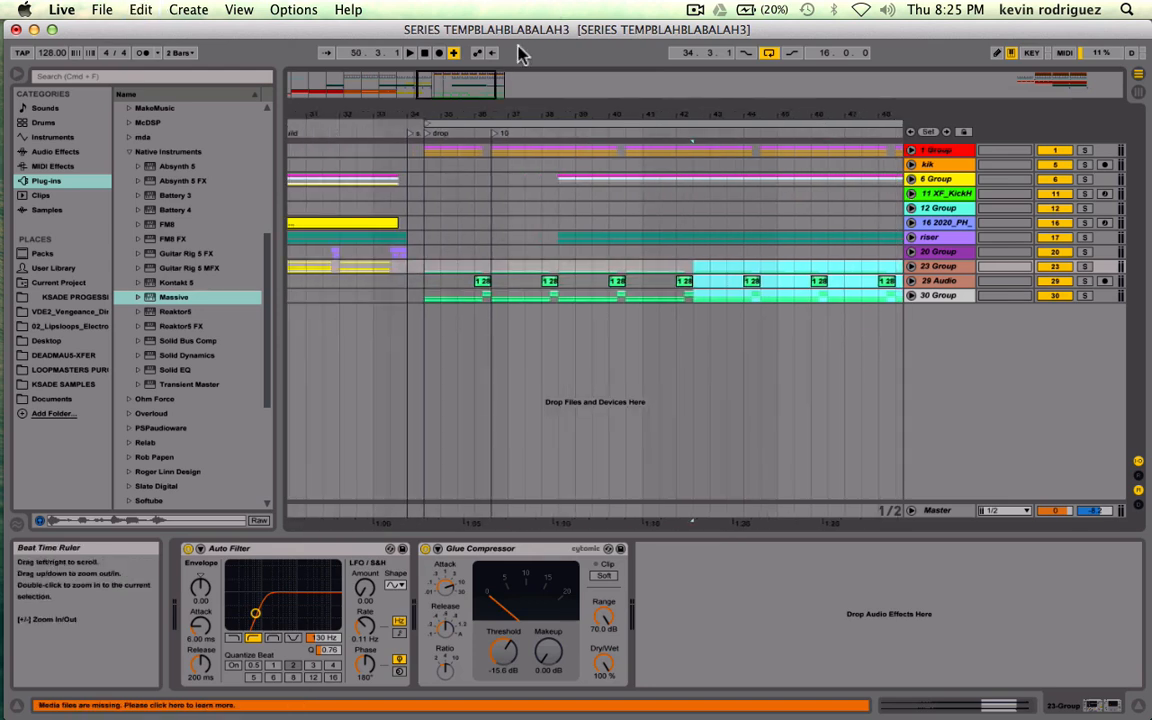
pyautogui.moveTo(489, 91); pyautogui.dragTo(489, 72)
# - Listen to the extended drop from 34.3.1 and save the set
pyautogui.press('space')
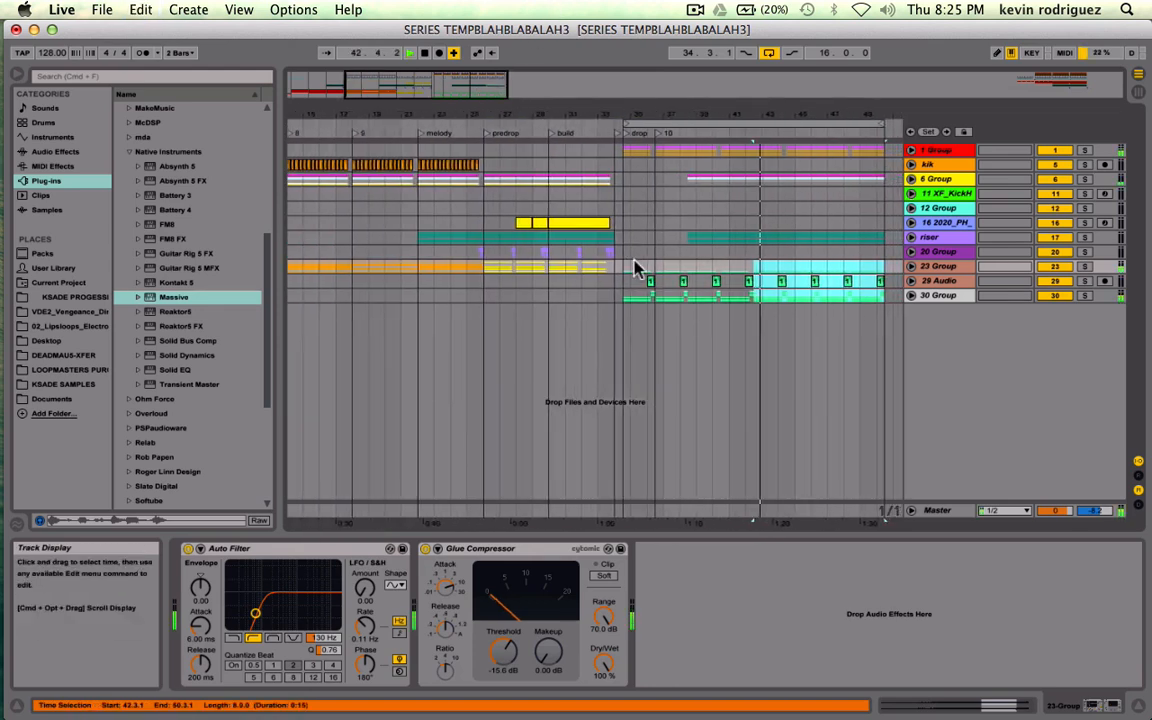
pyautogui.click(623, 284)
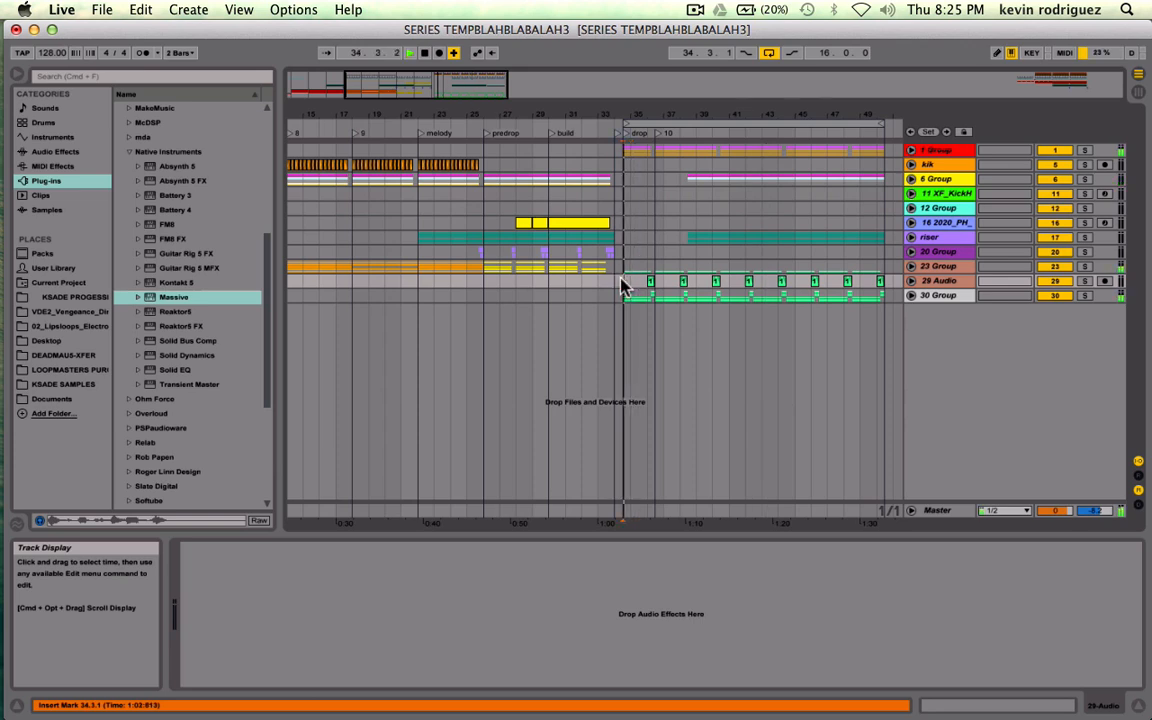
pyautogui.press('space')
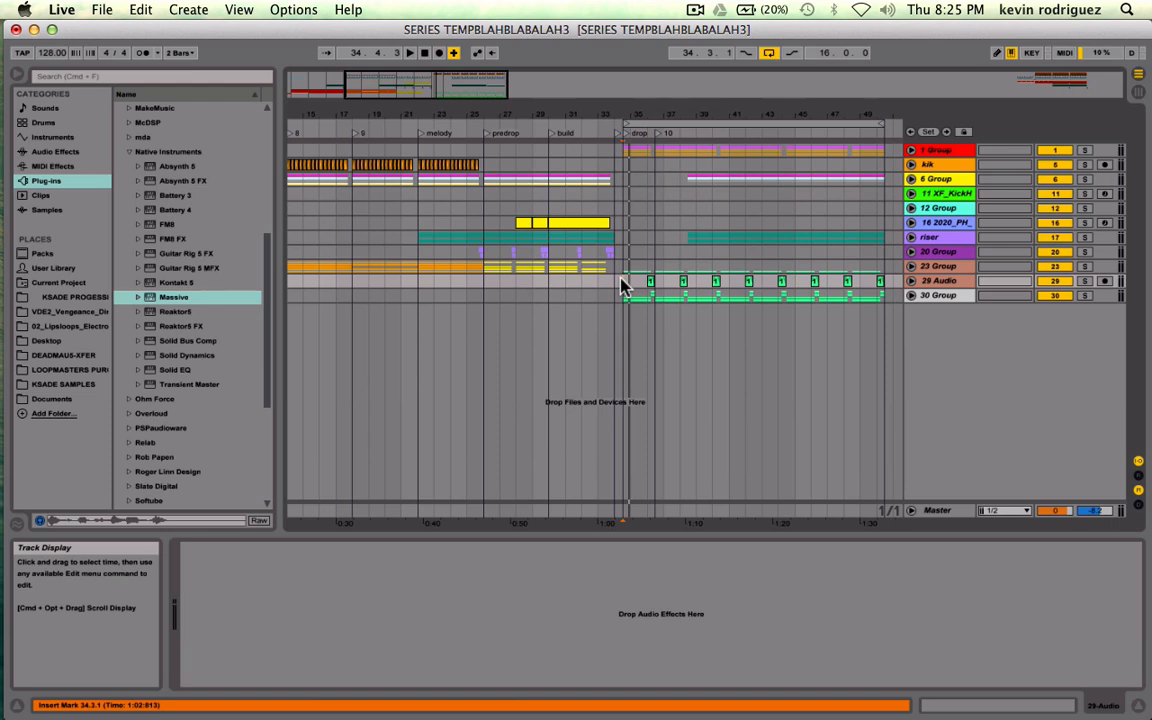
pyautogui.click(625, 296)
pyautogui.press('space')
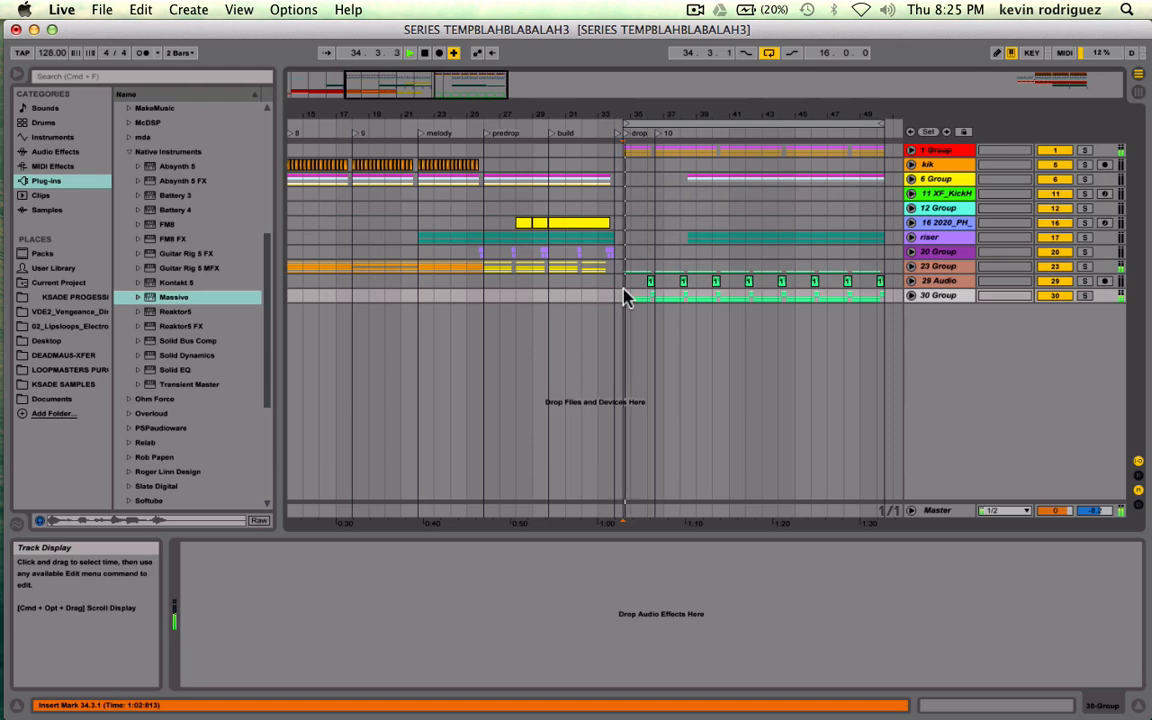
pyautogui.press('super+s')
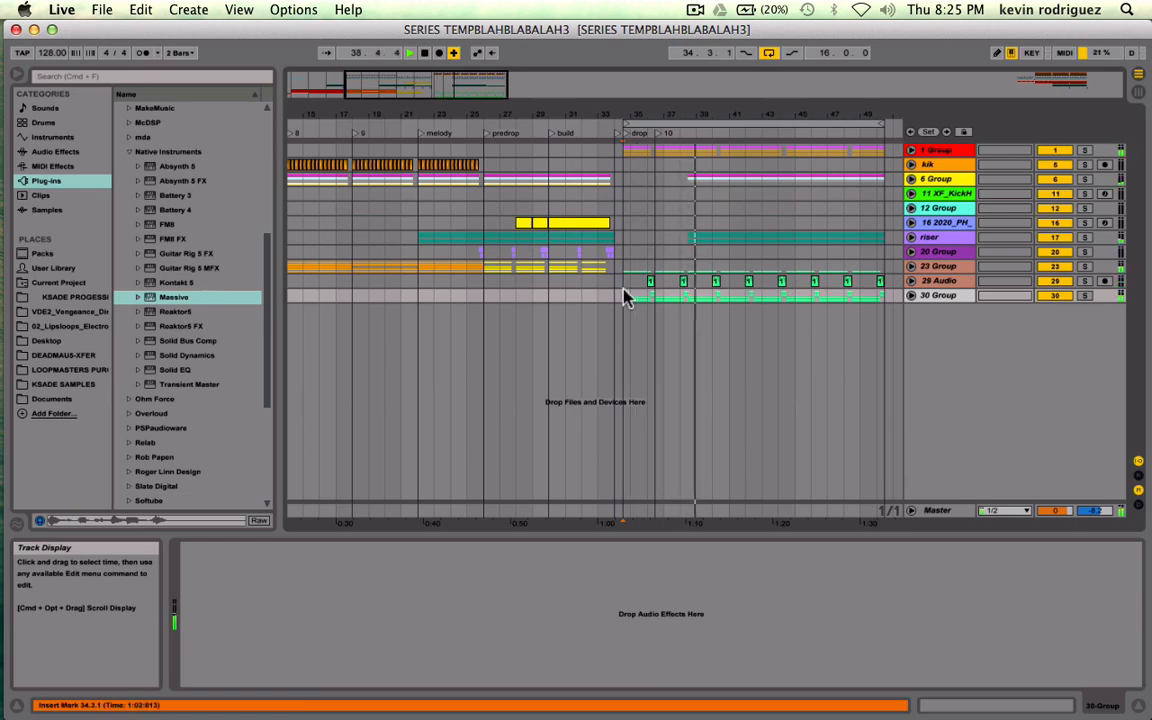
# - Fill the 1 Group gaps at 44.2.1 and 48.2.1 by duplicating the one-beat section just before each gap
pyautogui.hscroll(3, 623, 290)
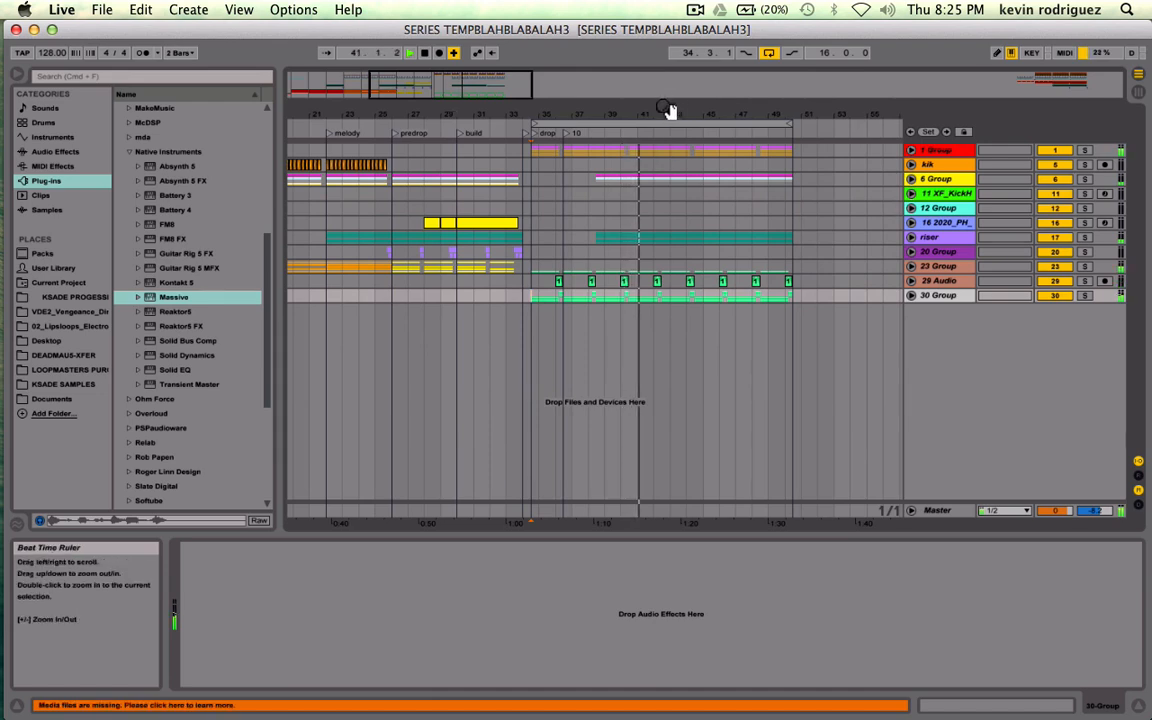
pyautogui.moveTo(491, 84); pyautogui.dragTo(491, 136)
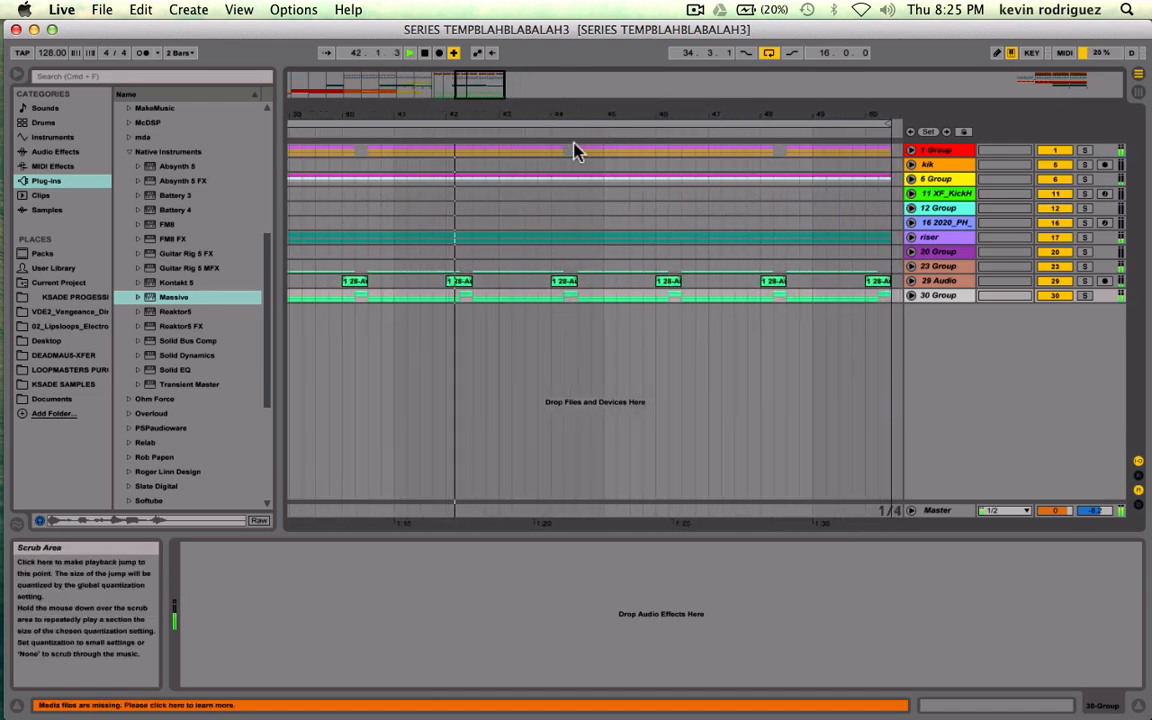
pyautogui.moveTo(567, 149); pyautogui.dragTo(551, 146)
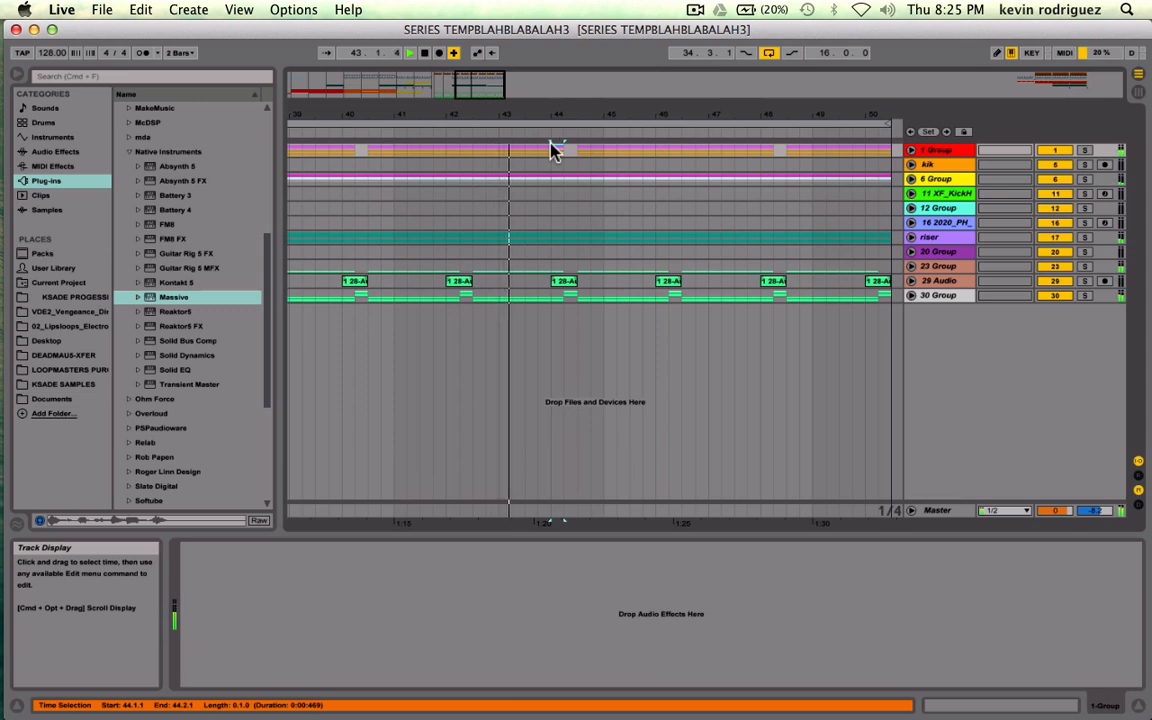
pyautogui.press('super+d')
pyautogui.moveTo(773, 150); pyautogui.dragTo(762, 144)
pyautogui.press('super+d')
# - Stop playback, unfold the riser group and place the insert mark at 44.3.1 on the 19 Sylenth track
pyautogui.hscroll(2, 763, 150)
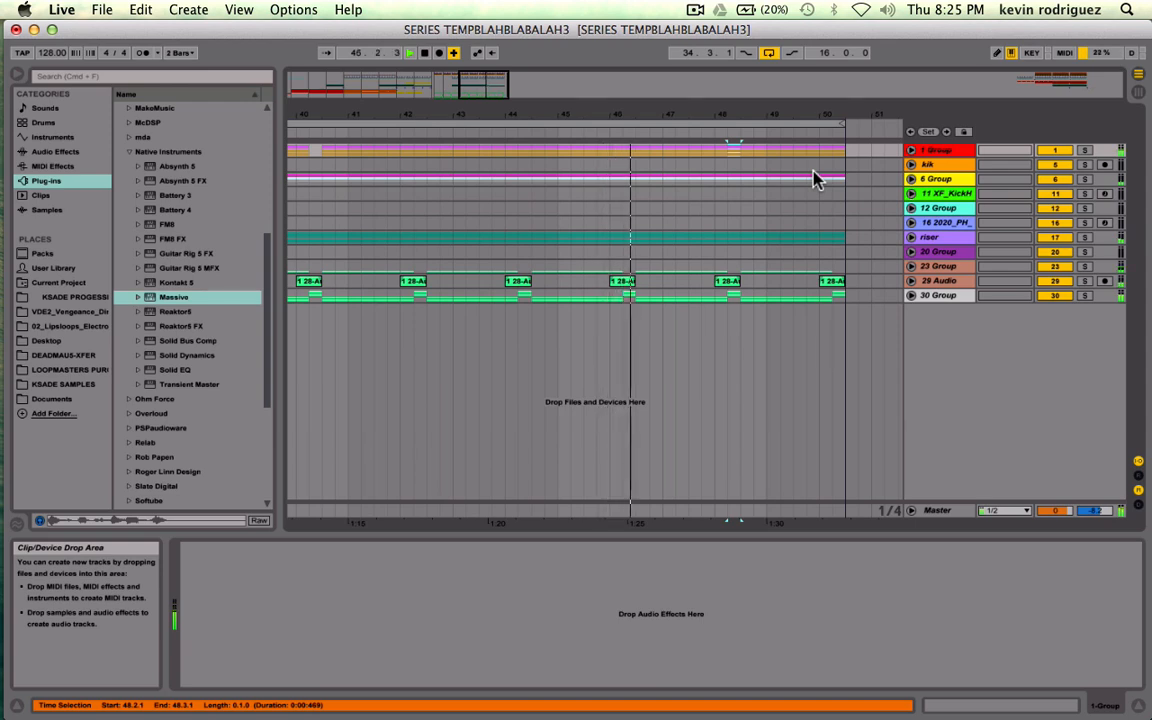
pyautogui.hscroll(-10, 815, 178)
pyautogui.hscroll(-15, 815, 178)
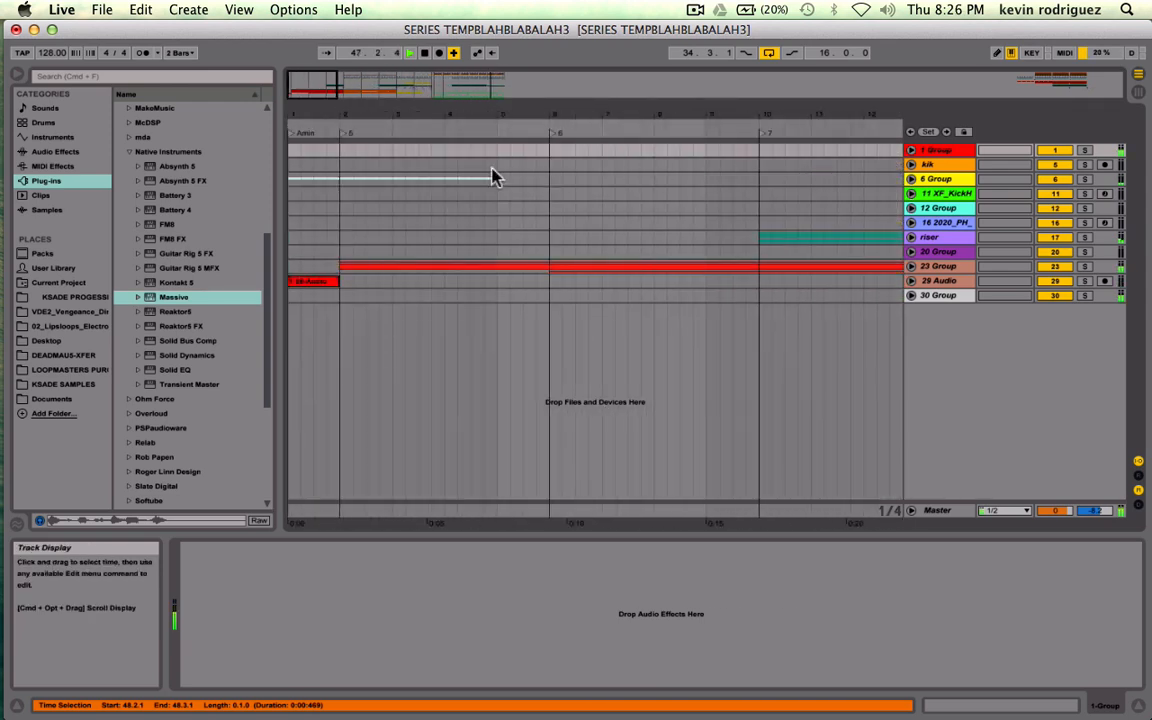
pyautogui.hscroll(4, 490, 175)
pyautogui.hscroll(20, 490, 175)
pyautogui.press('space')
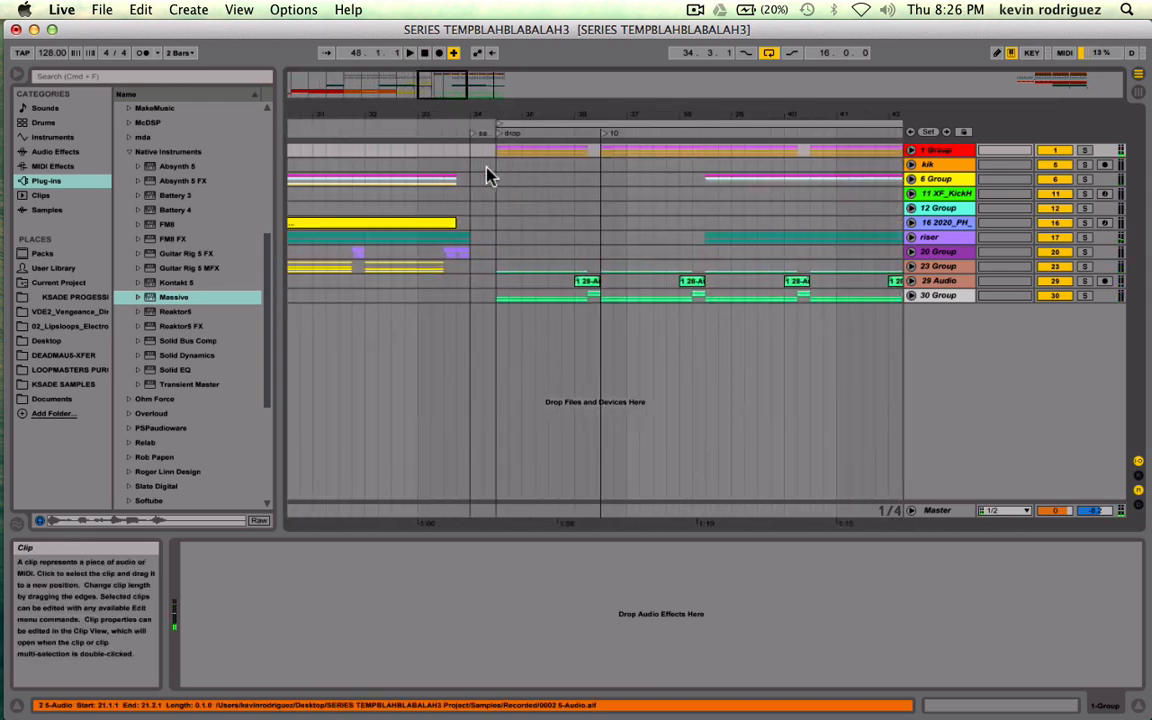
pyautogui.click(910, 237)
pyautogui.scroll(-1, 735, 307)
pyautogui.click(579, 387)
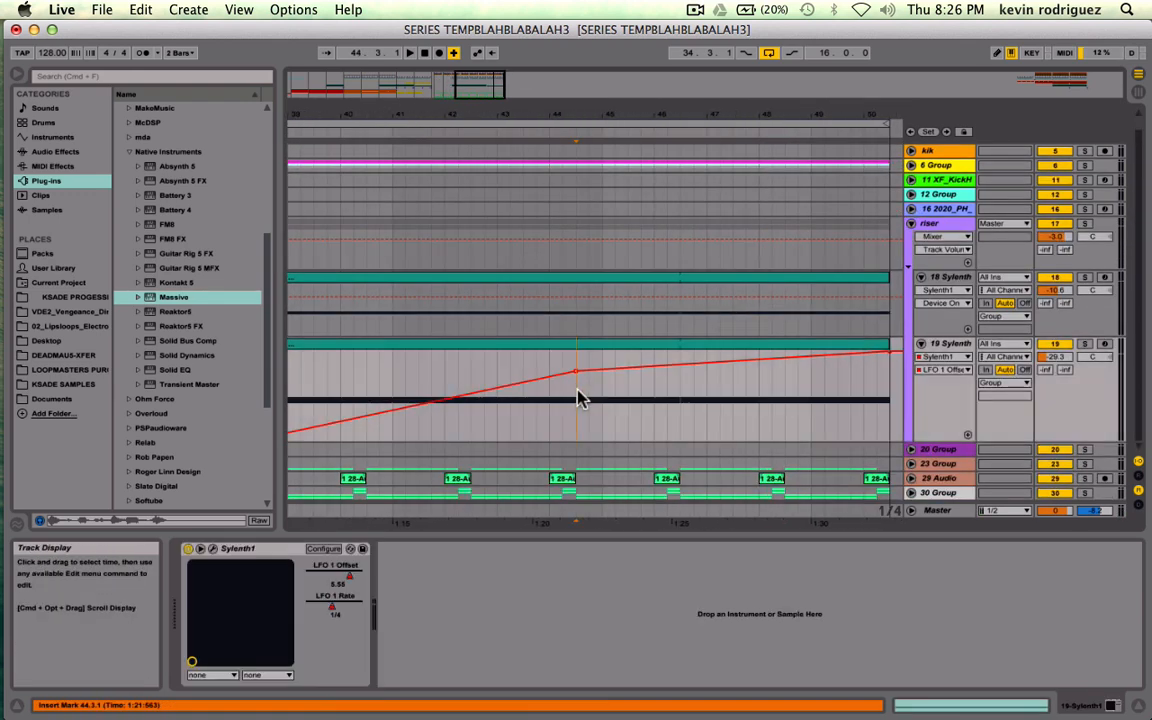
# - Delete the 46.3.1–50.3.1 section from the 18 and 19 Sylenth riser tracks
pyautogui.hscroll(-3, 650, 400)
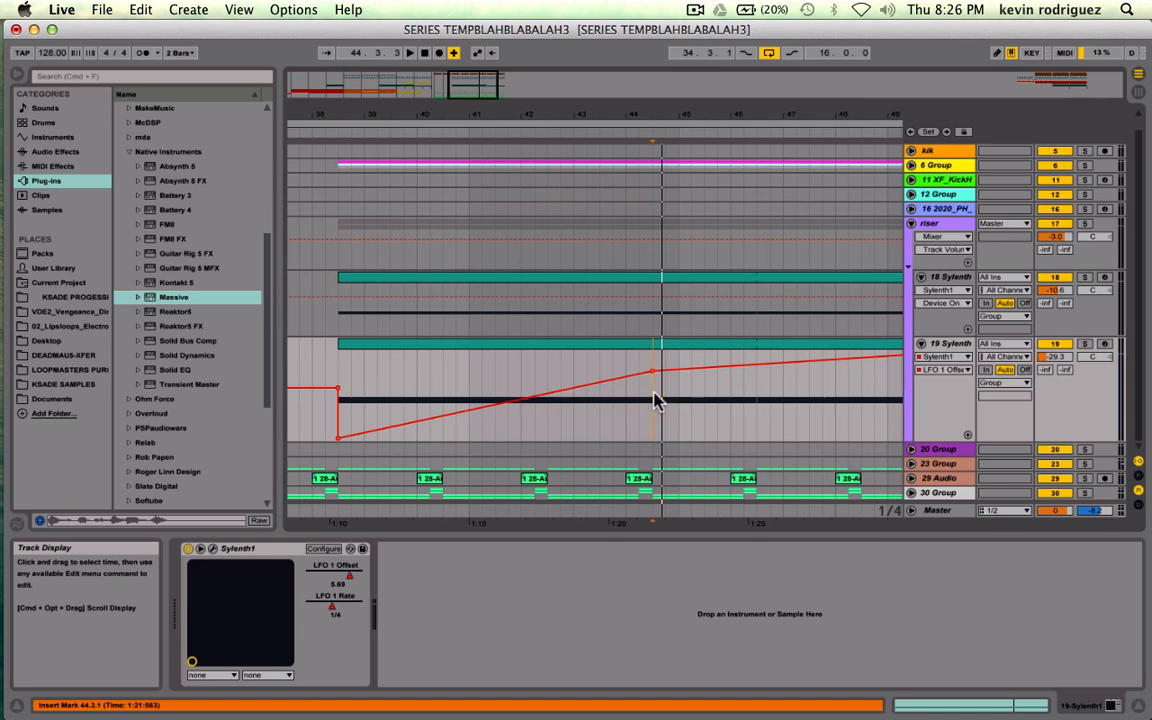
pyautogui.click(810, 280)
pyautogui.hscroll(3, 787, 369)
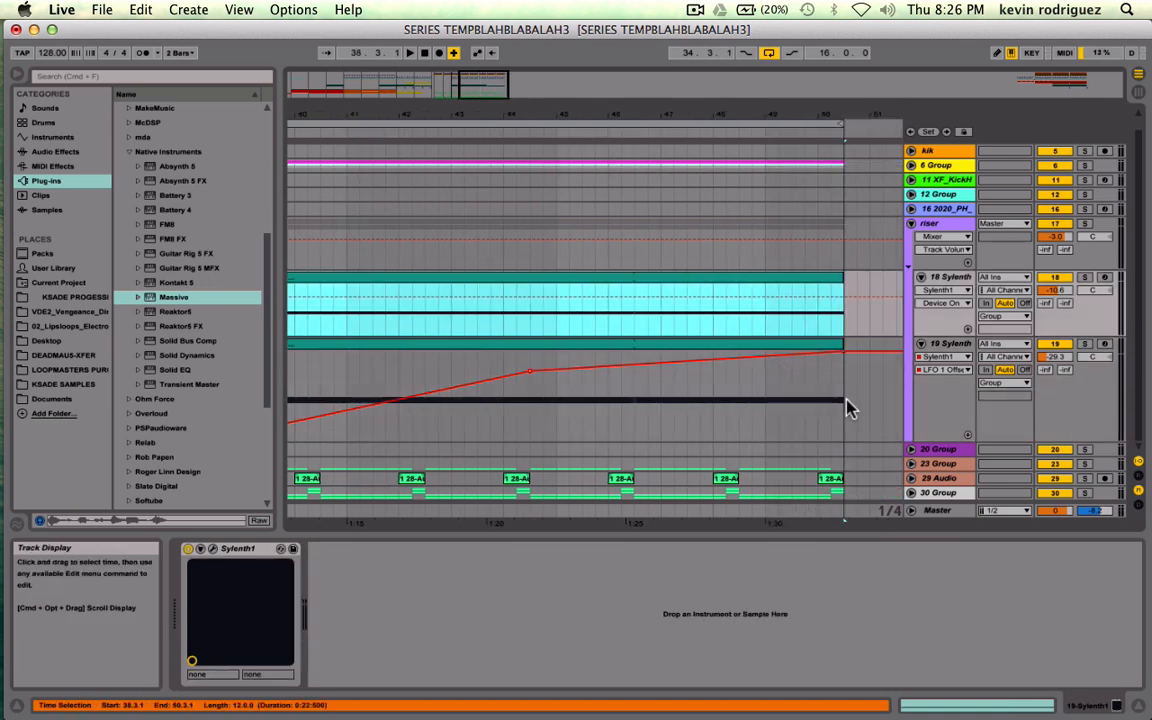
pyautogui.moveTo(846, 402); pyautogui.dragTo(636, 293)
pyautogui.press('Delete')
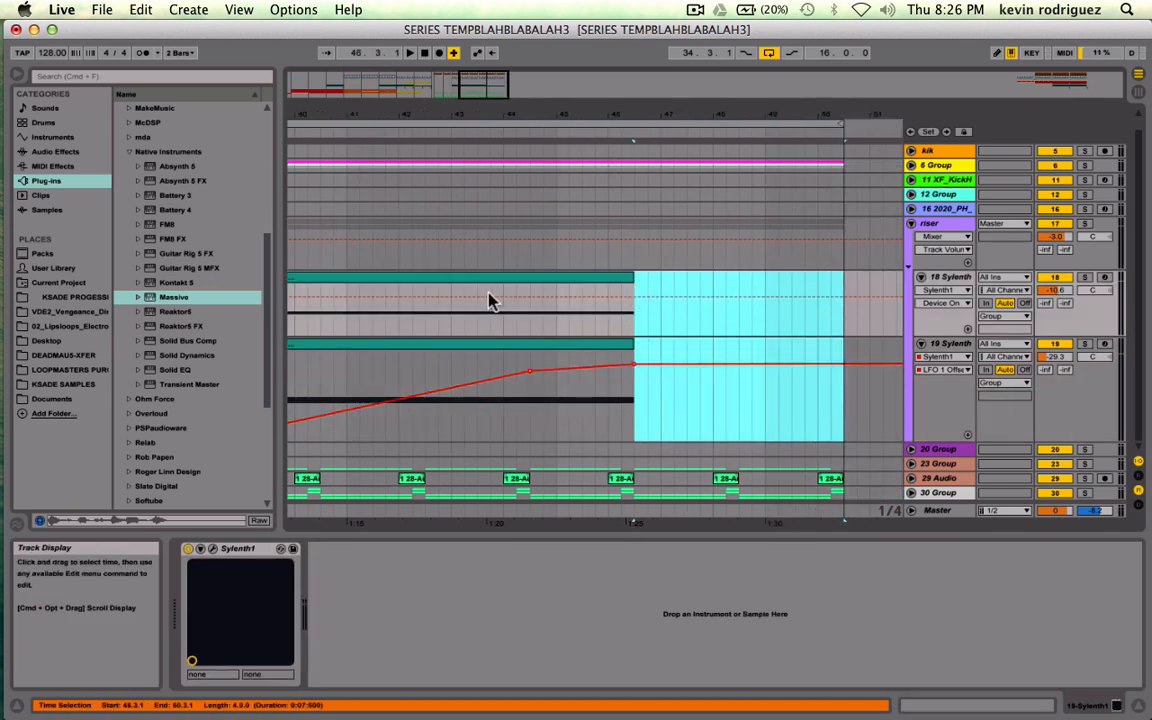
pyautogui.click(476, 280)
pyautogui.click(483, 345)
pyautogui.hscroll(-3, 483, 347)
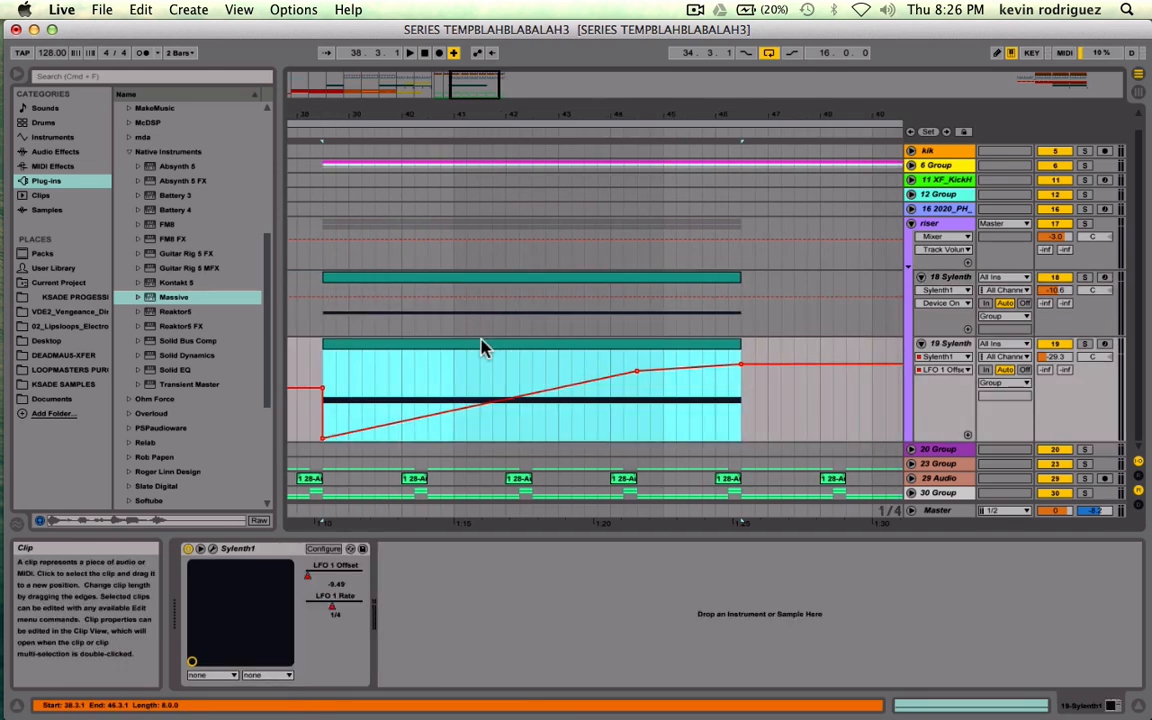
pyautogui.click(740, 358)
pyautogui.moveTo(737, 343); pyautogui.dragTo(705, 361)
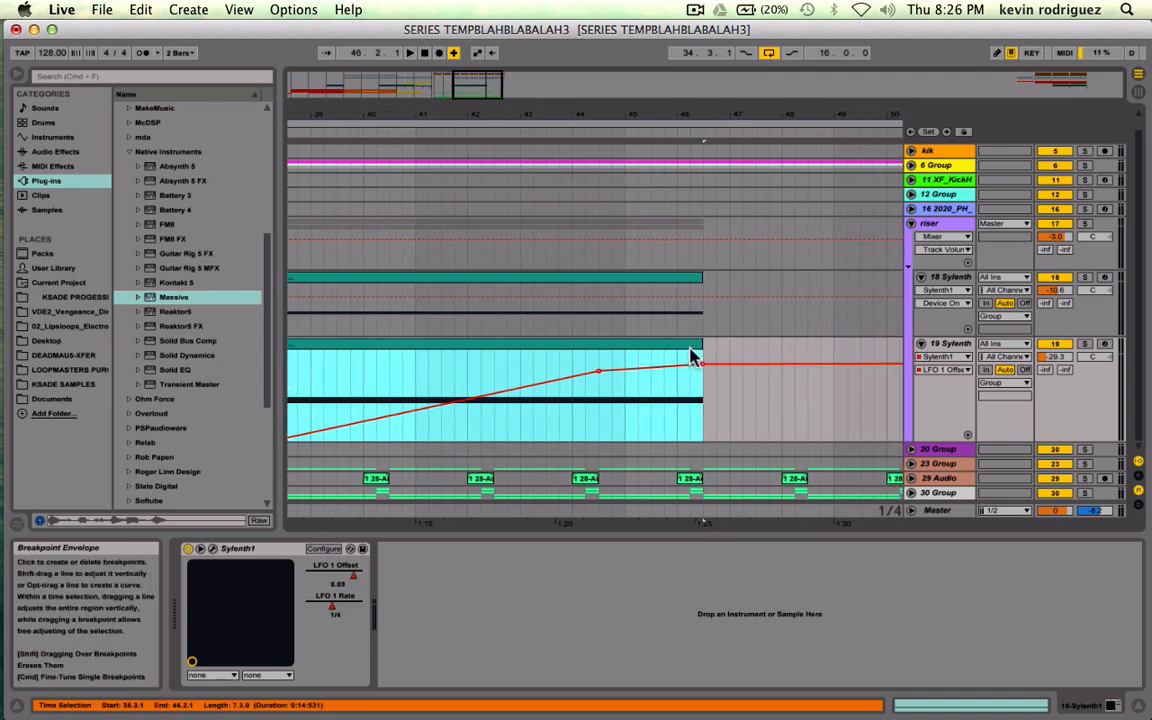
pyautogui.hscroll(-1, 731, 369)
# - Turn off looping in the 19 Sylenth riser clip and extend the clip's end to 50.3.1
pyautogui.doubleClick(699, 345)
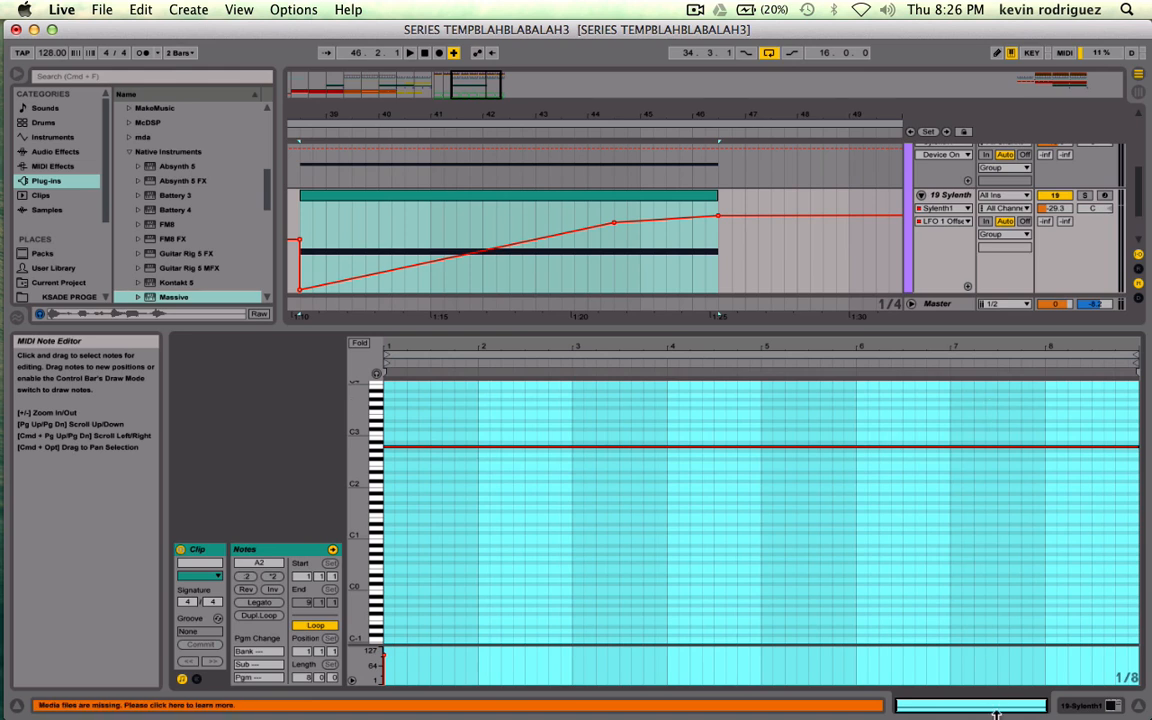
pyautogui.click(912, 603)
pyautogui.scroll(1, 910, 603)
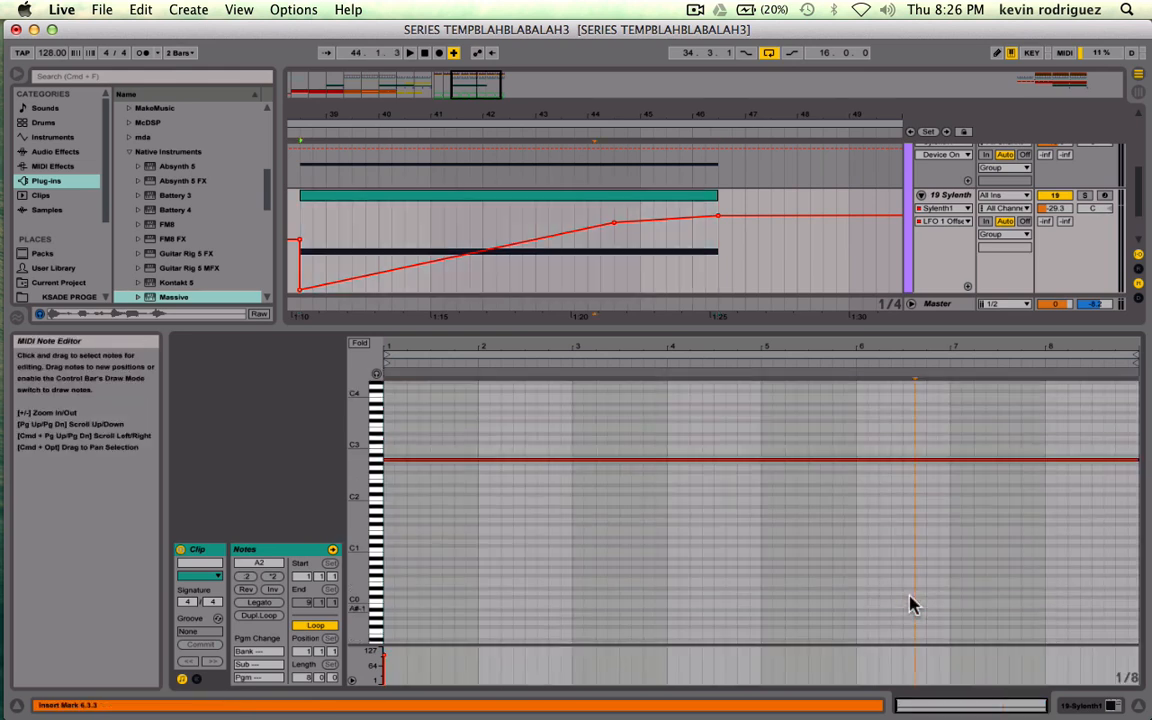
pyautogui.press('super+a')
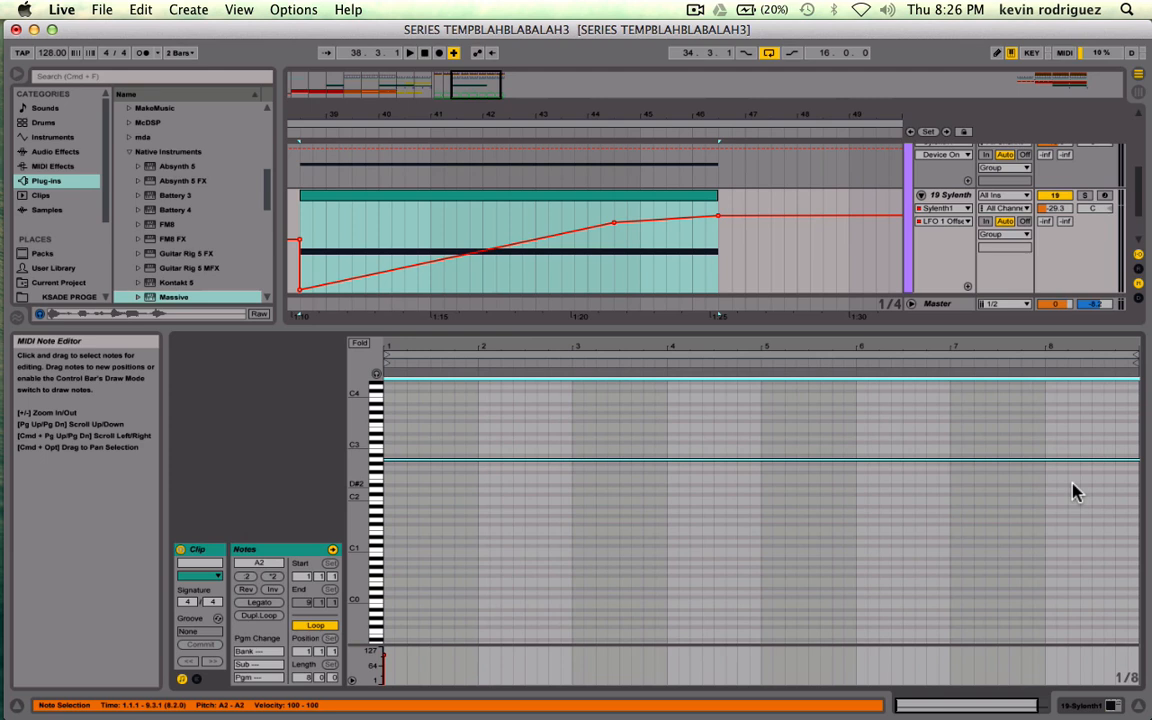
pyautogui.click(326, 625)
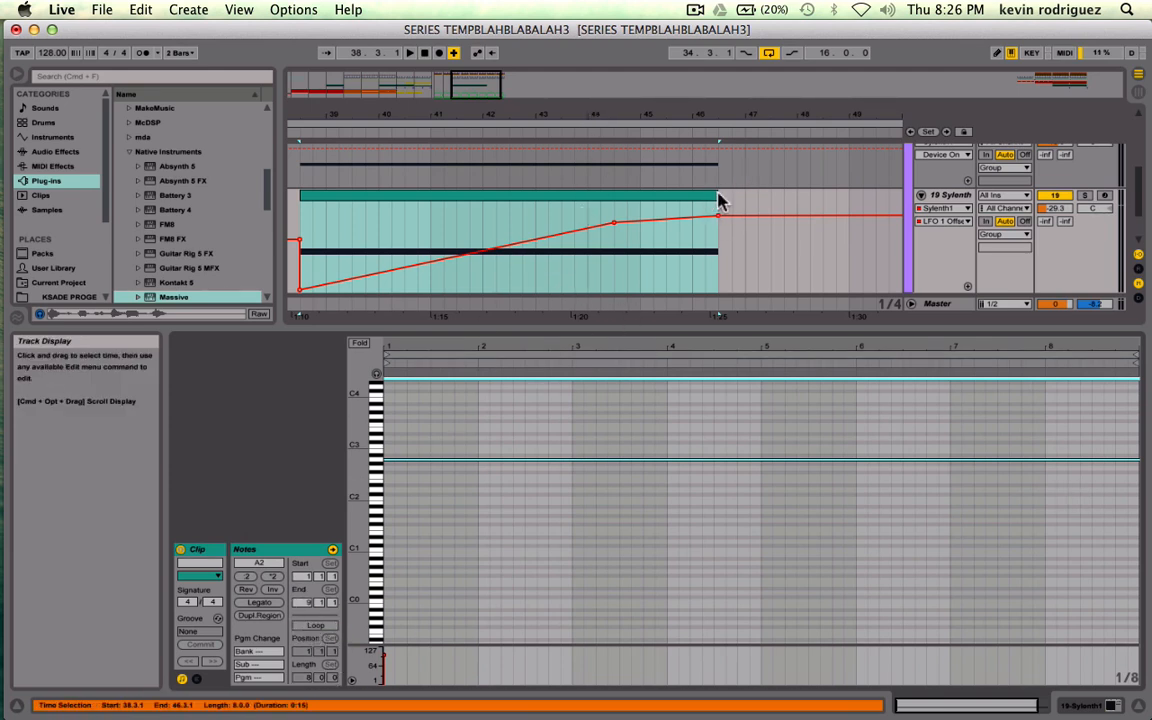
pyautogui.moveTo(719, 195); pyautogui.dragTo(831, 208)
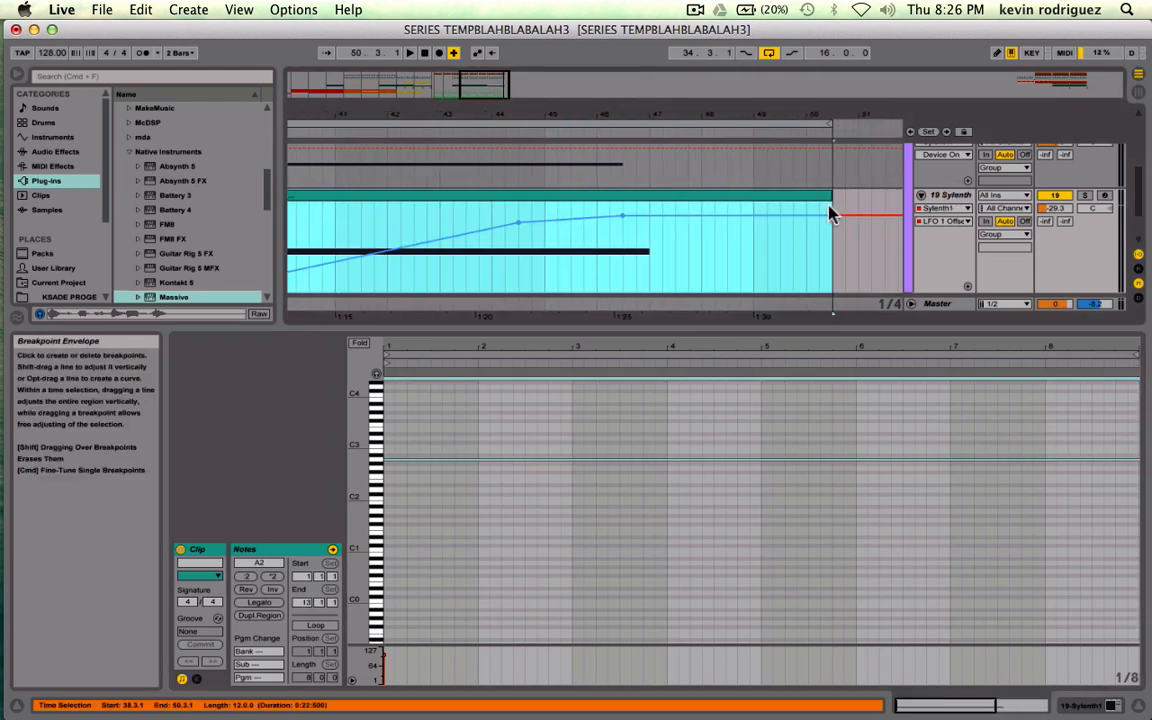
# - Lengthen the A2 note in the 19 Sylenth clip to 13.1.1 and return to the device view
pyautogui.click(682, 433)
pyautogui.hscroll(5, 682, 433)
pyautogui.click(694, 433)
pyautogui.press('super+a')
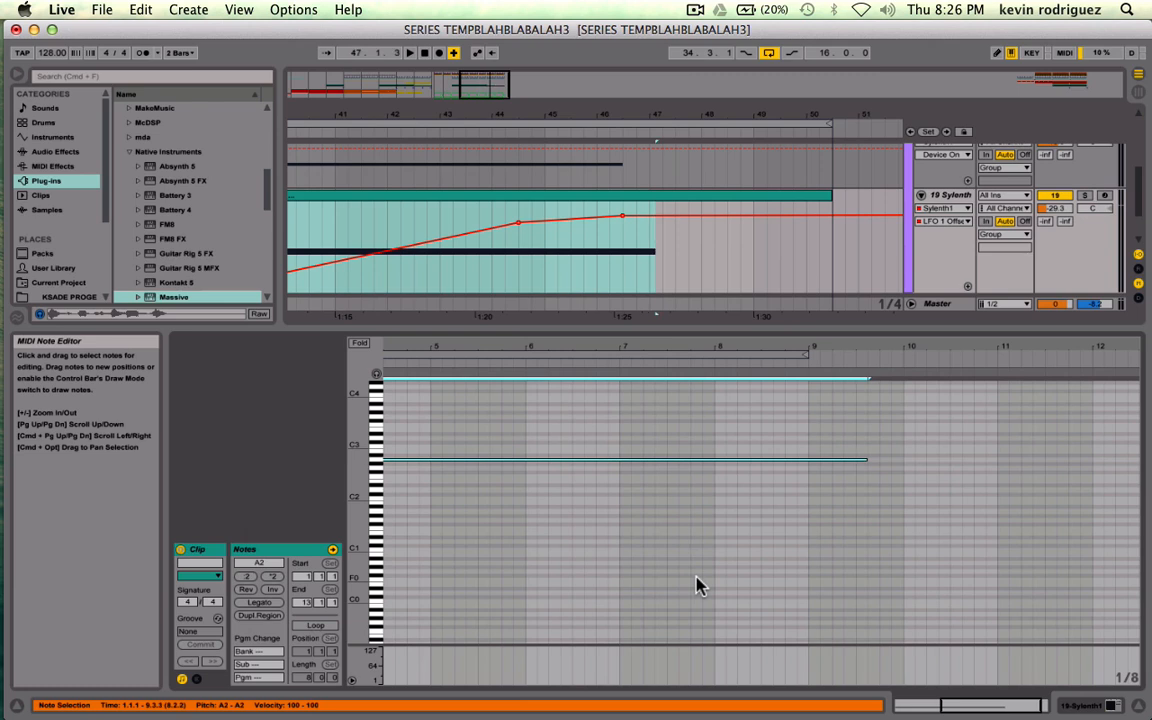
pyautogui.hotkey('shift', 'Right')
pyautogui.hotkey('shift', 'Right')
pyautogui.hotkey('shift', 'Right')
pyautogui.hotkey('shift', 'Right')
pyautogui.hotkey('shift', 'Right')
pyautogui.hotkey('shift', 'Right')
pyautogui.hotkey('shift', 'Right')
pyautogui.hotkey('shift', 'Right')
pyautogui.hotkey('shift', 'Right')
pyautogui.hotkey('shift', 'Right')
pyautogui.hotkey('shift', 'Right')
pyautogui.hotkey('shift', 'Right')
pyautogui.hotkey('shift', 'Right')
pyautogui.hotkey('shift', 'Right')
pyautogui.hotkey('shift', 'Right')
pyautogui.hotkey('shift', 'Right')
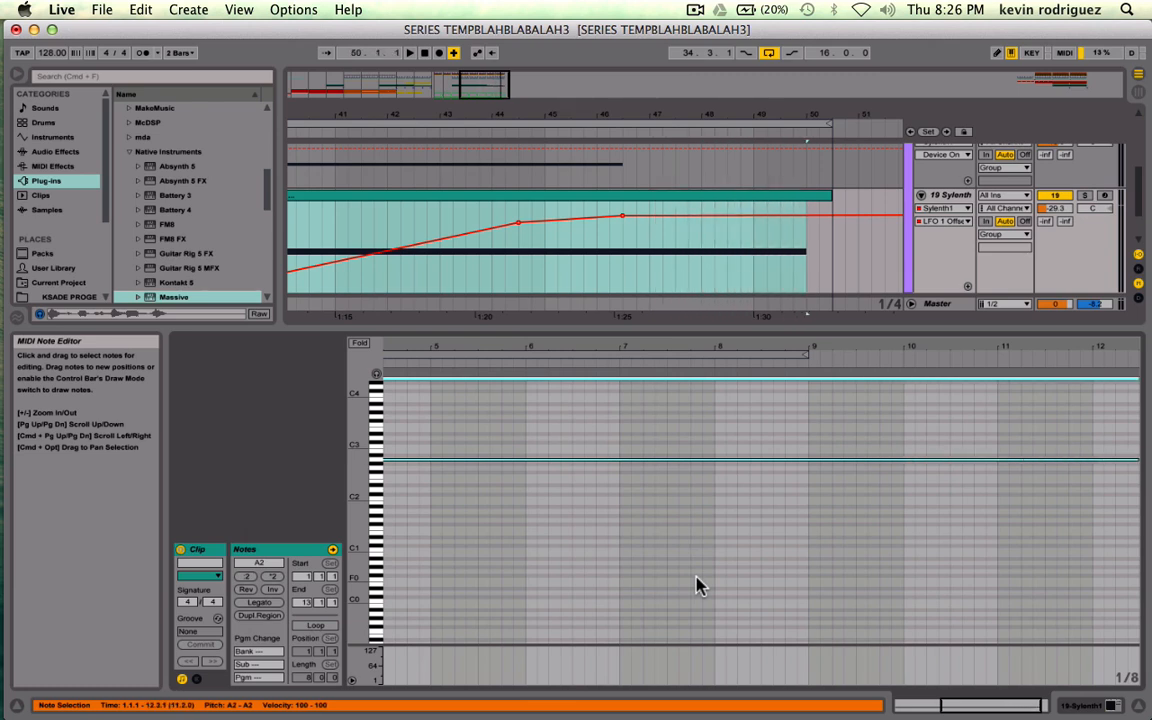
pyautogui.scroll(3, 697, 578)
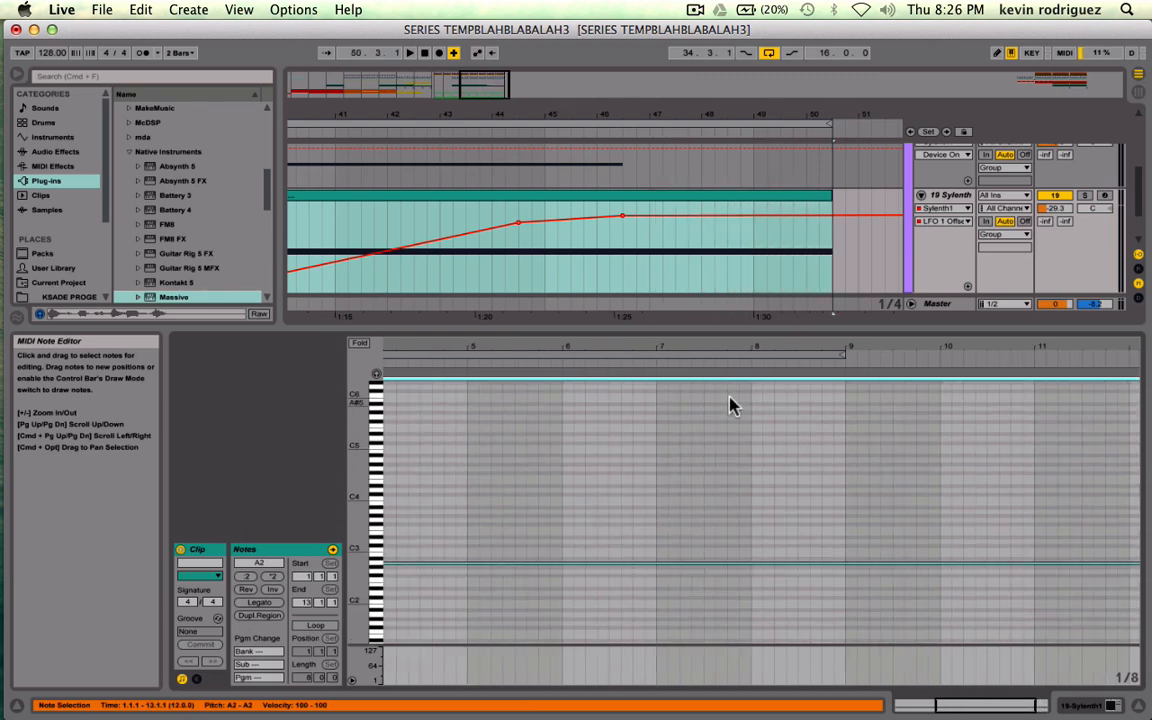
pyautogui.hotkey('shift', 'Tab')
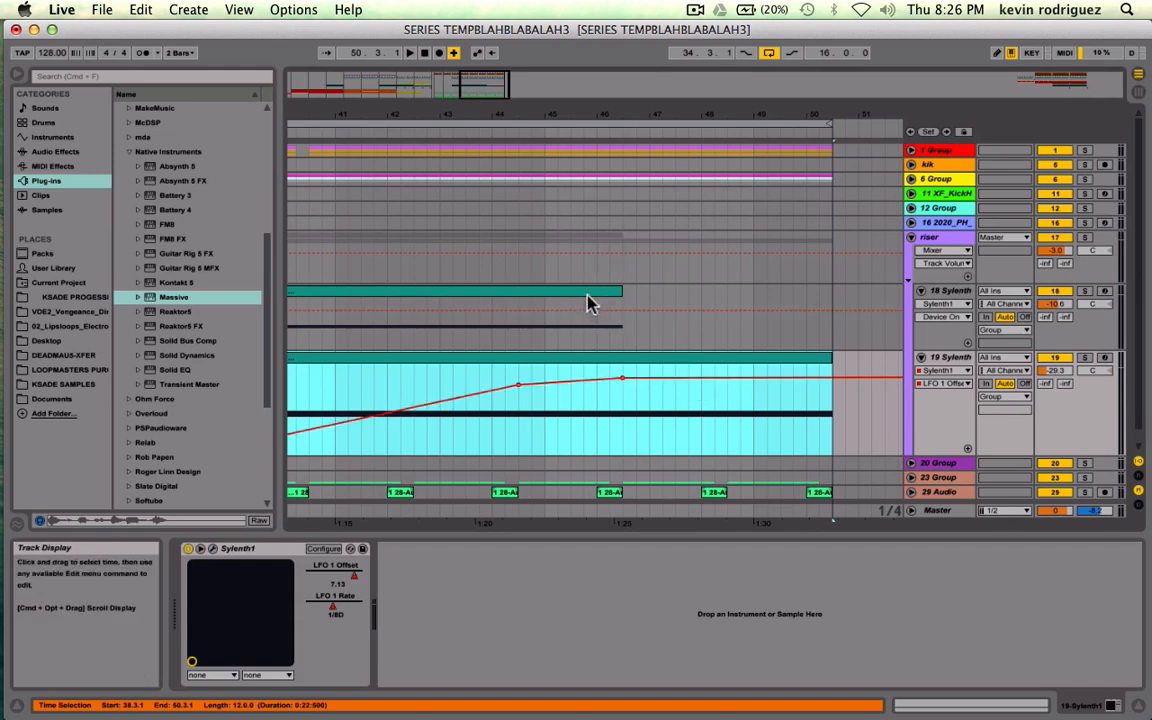
# - Turn off looping in the 18 Sylenth riser clip and extend the clip's end to 50.3.1
pyautogui.moveTo(621, 291); pyautogui.dragTo(677, 289)
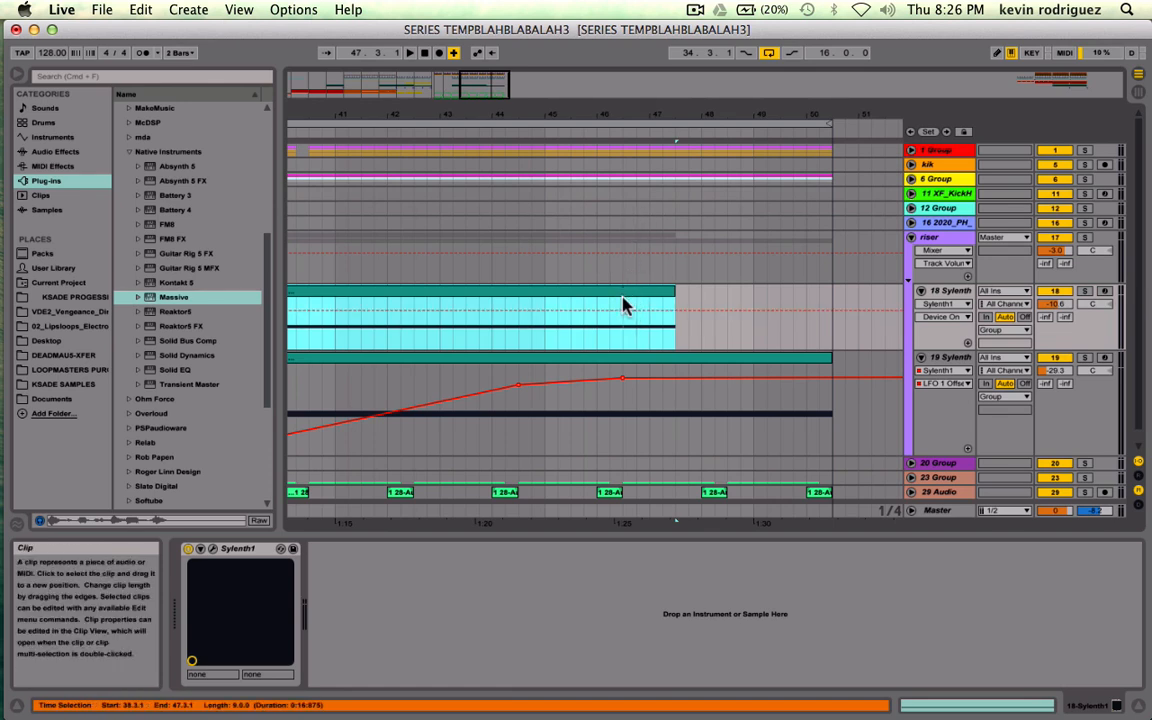
pyautogui.moveTo(670, 291); pyautogui.dragTo(617, 291)
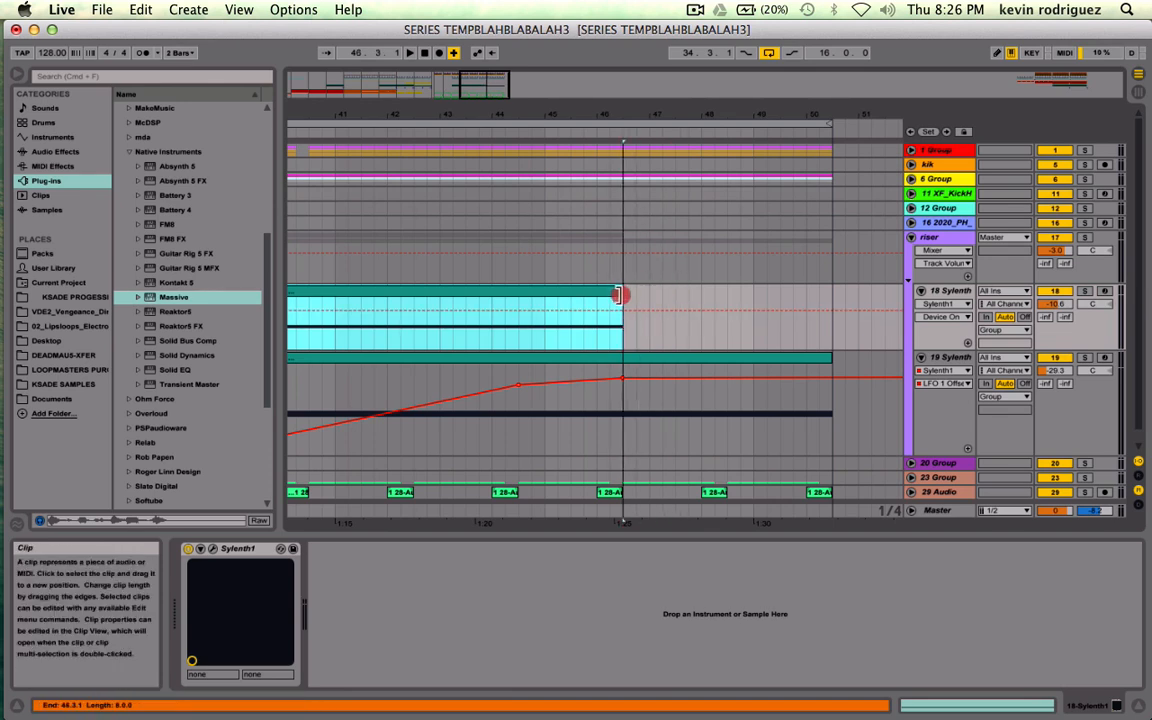
pyautogui.doubleClick(587, 296)
pyautogui.click(306, 633)
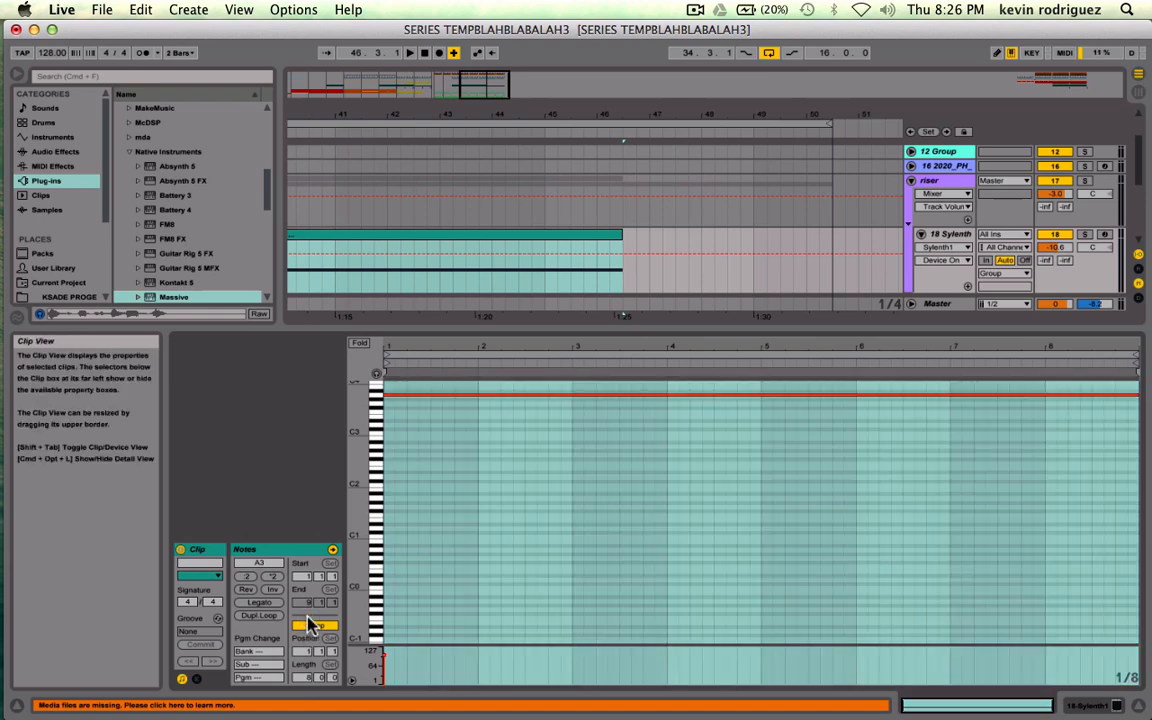
pyautogui.click(310, 626)
pyautogui.hotkey('shift', 'Tab')
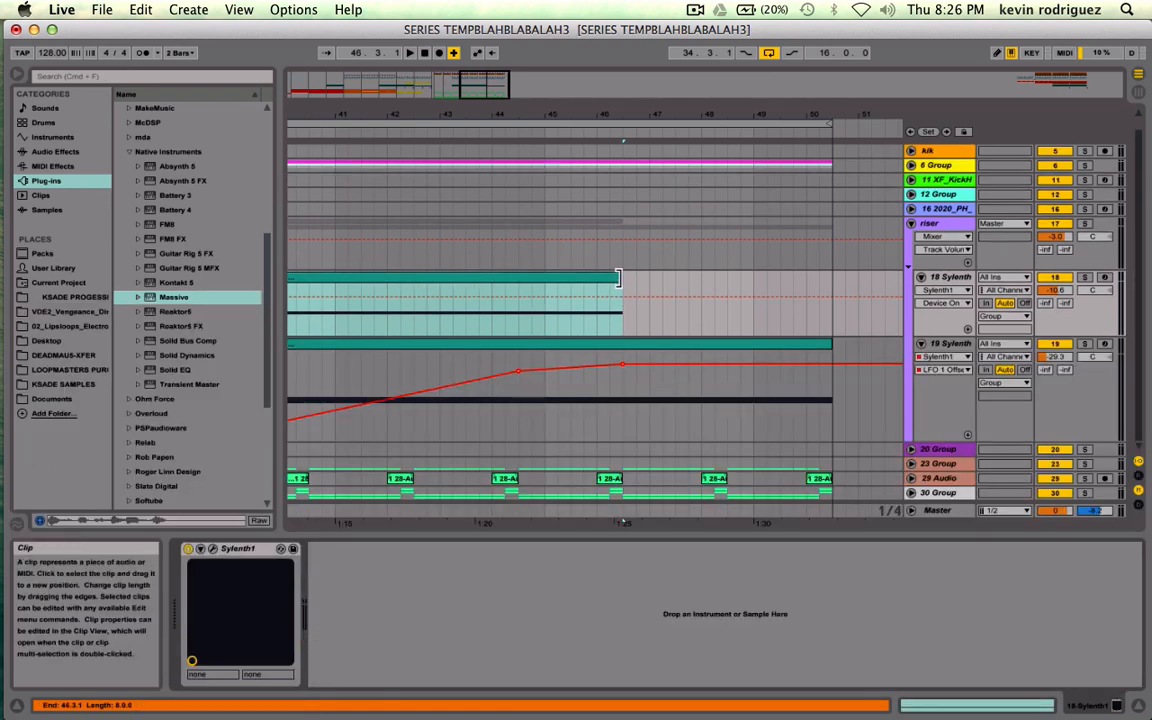
pyautogui.moveTo(620, 288); pyautogui.dragTo(832, 280)
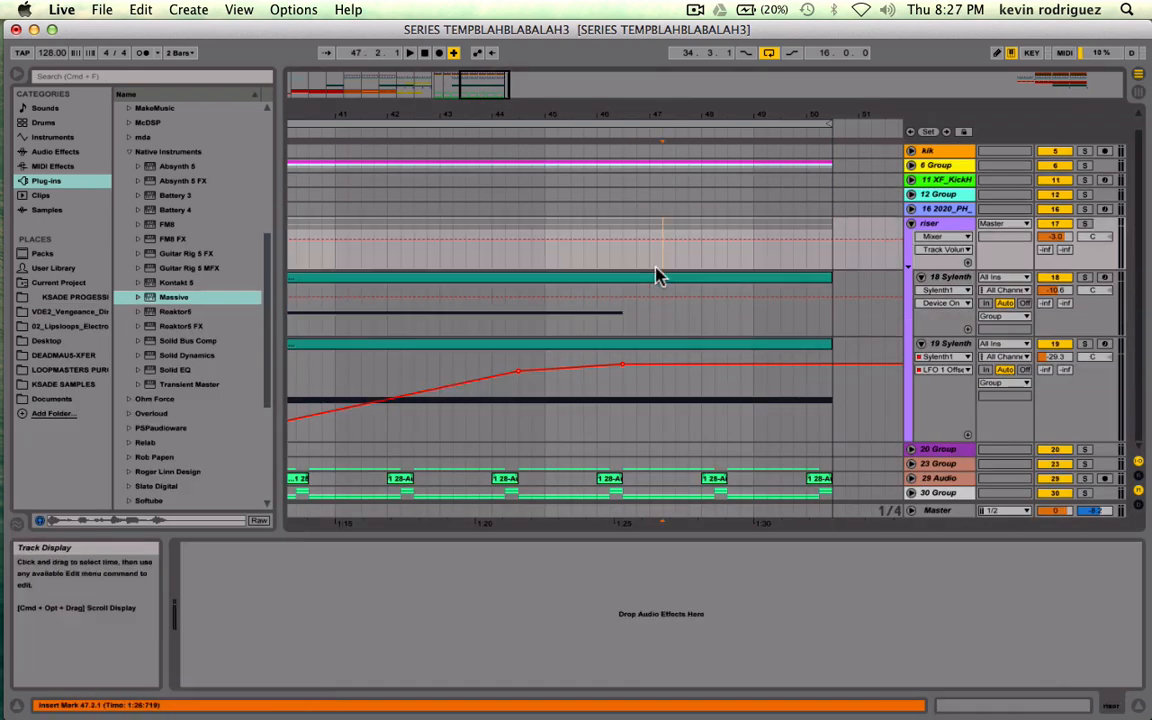
# - Lengthen the A3 note in the 18 Sylenth riser clip to the clip's end at 13.1.1 and return to the device view
pyautogui.doubleClick(656, 277)
pyautogui.click(784, 368)
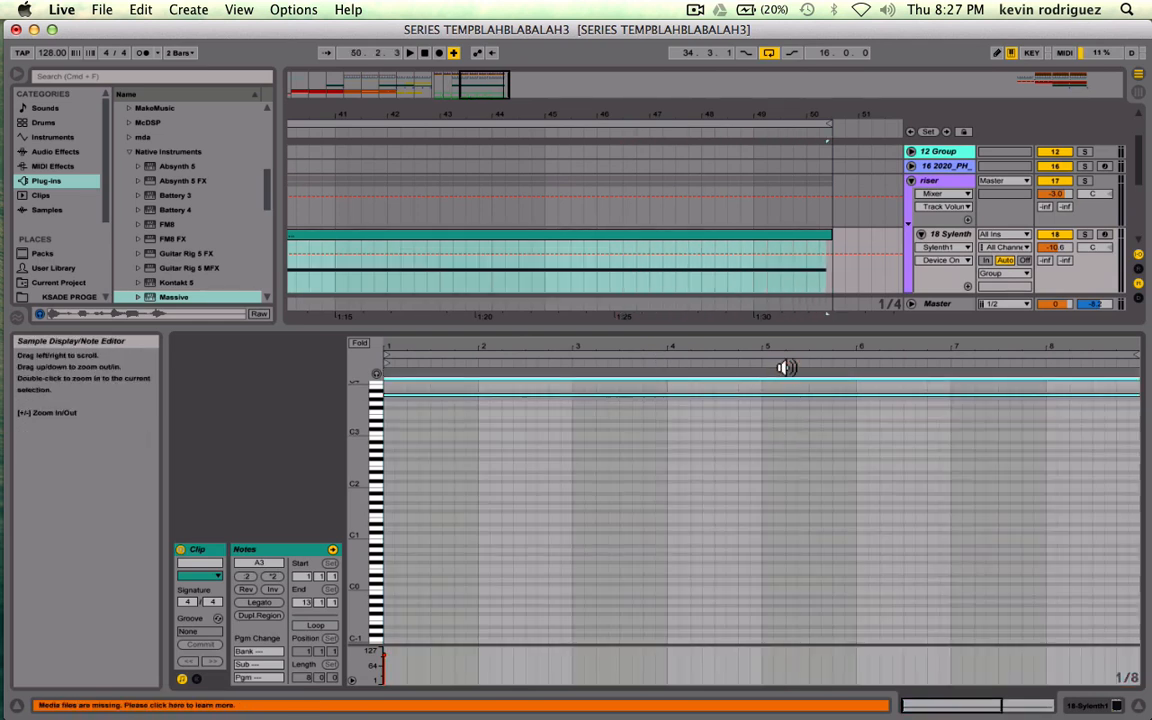
pyautogui.click(787, 374)
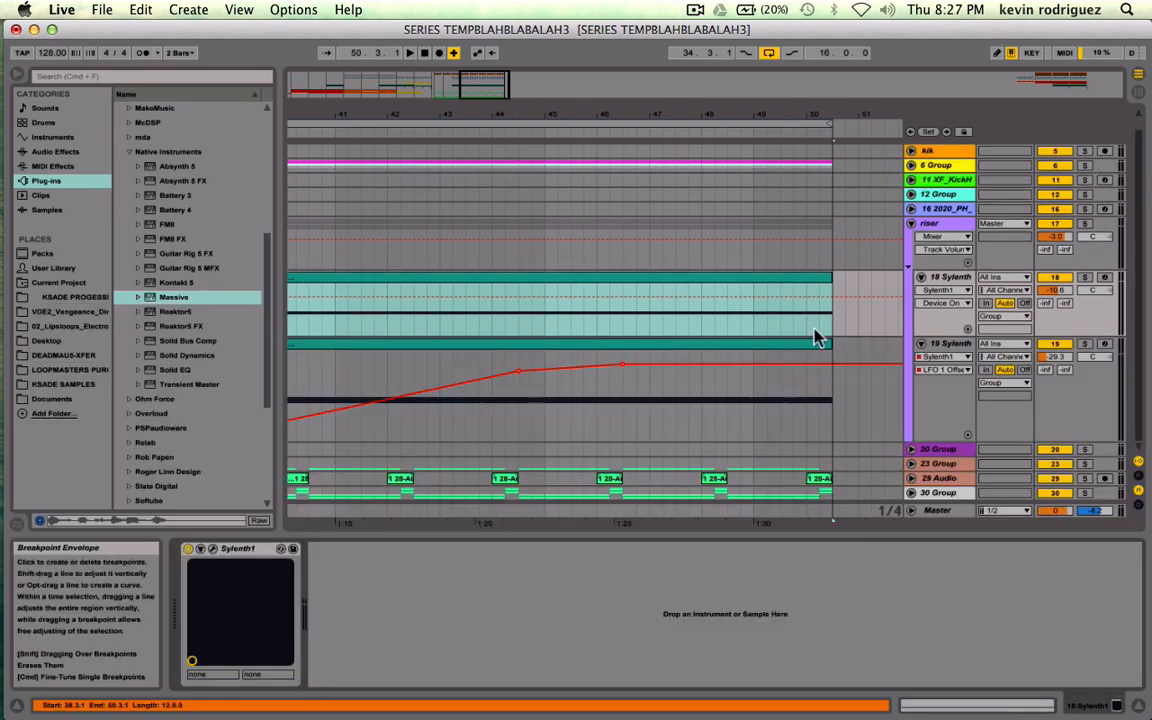
# - Fold the riser group and play the arrangement from 38.1.1 to hear the extended risers
pyautogui.keyDown('alt'); pyautogui.click(910, 222); pyautogui.keyUp('alt')
pyautogui.hscroll(-5, 555, 296)
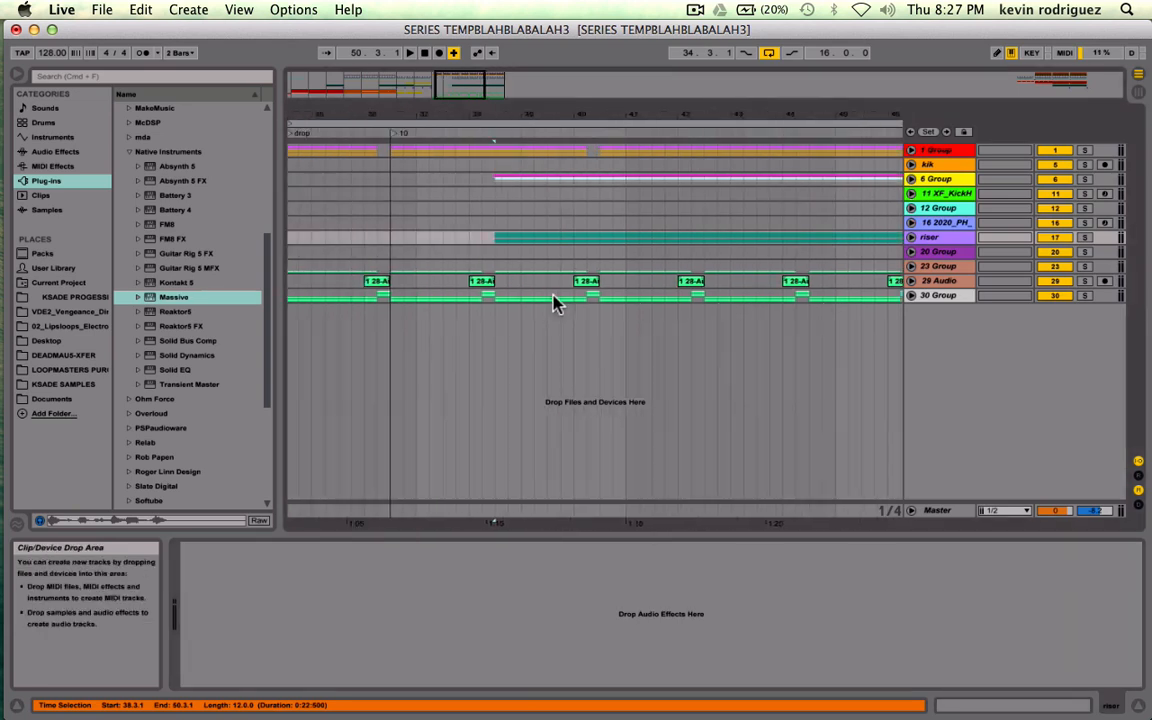
pyautogui.moveTo(469, 86); pyautogui.dragTo(446, 75)
pyautogui.click(502, 238)
pyautogui.press('space')
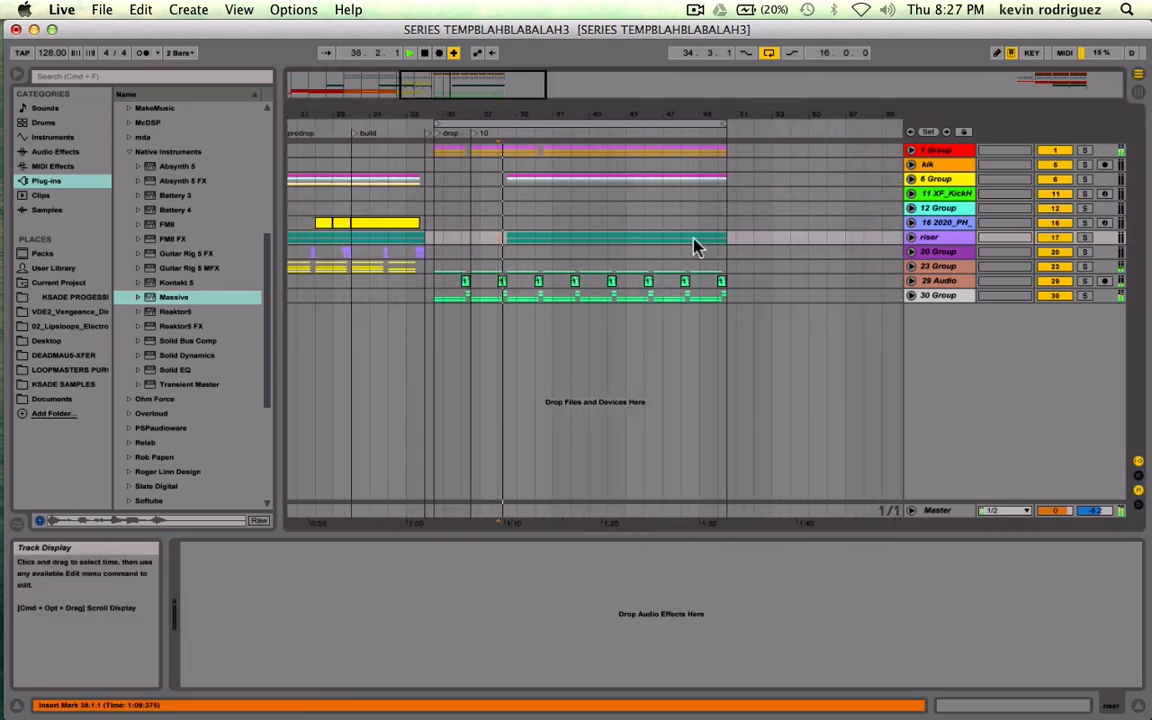
# - Save the set and extend the arrangement loop's start back to 2.1.1
pyautogui.press('super+s')
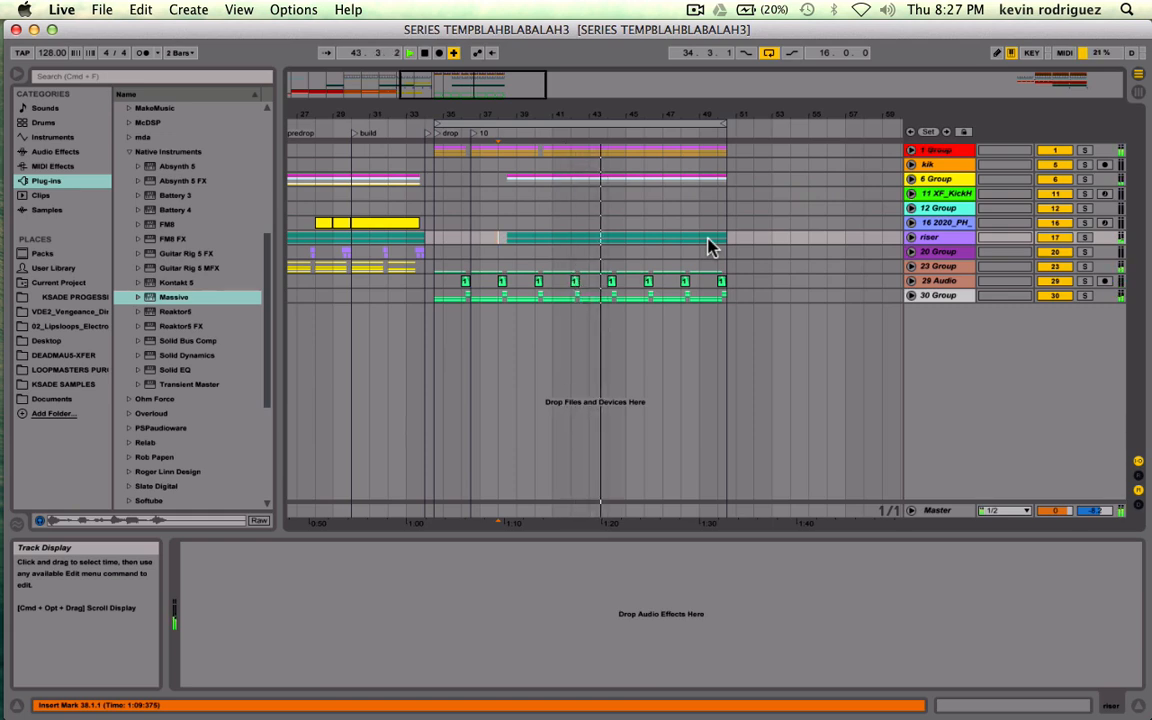
pyautogui.hscroll(-10, 586, 228)
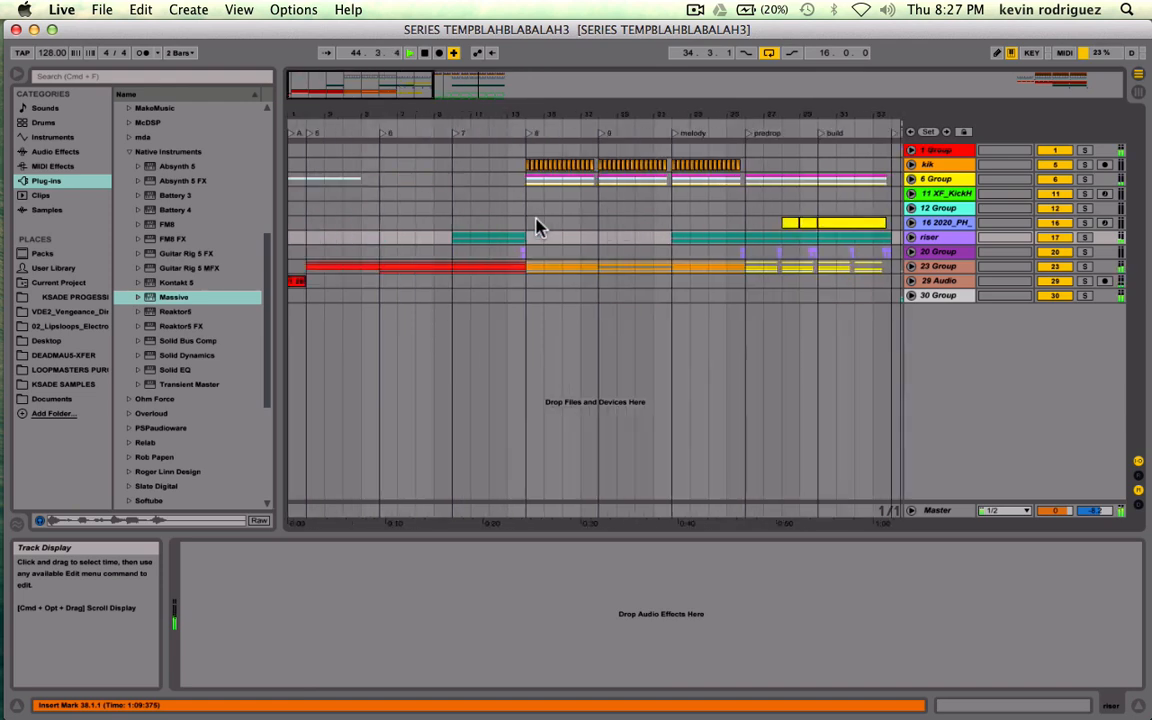
pyautogui.click(306, 122)
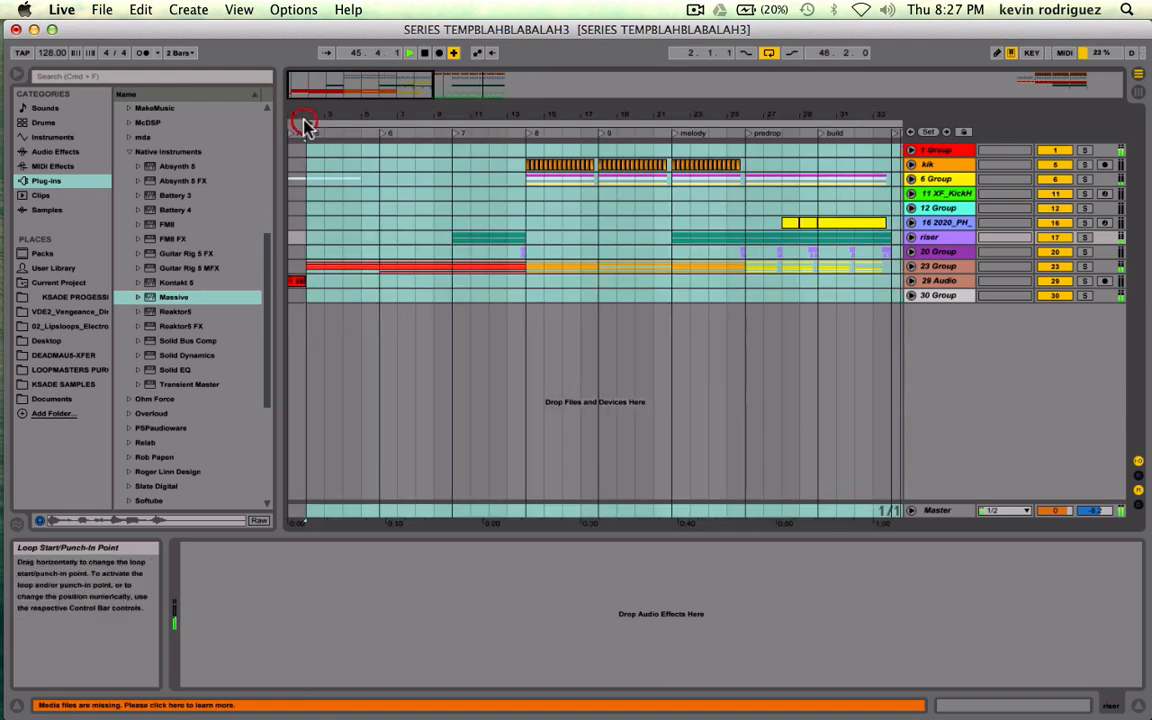